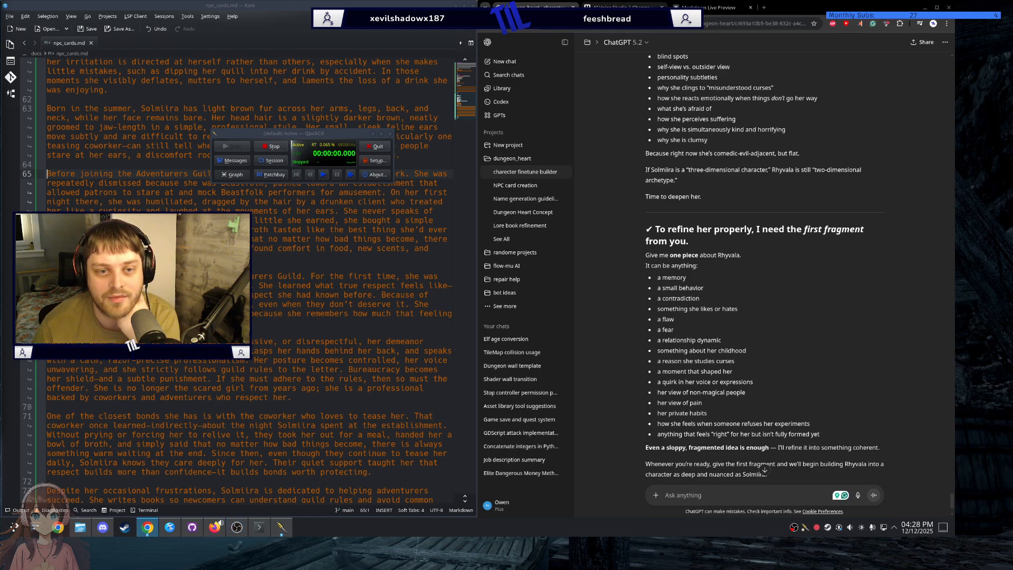
Step: Switch to the voice conversion page and look through the previously used input files
left_click(617, 7)
left_click(732, 111)
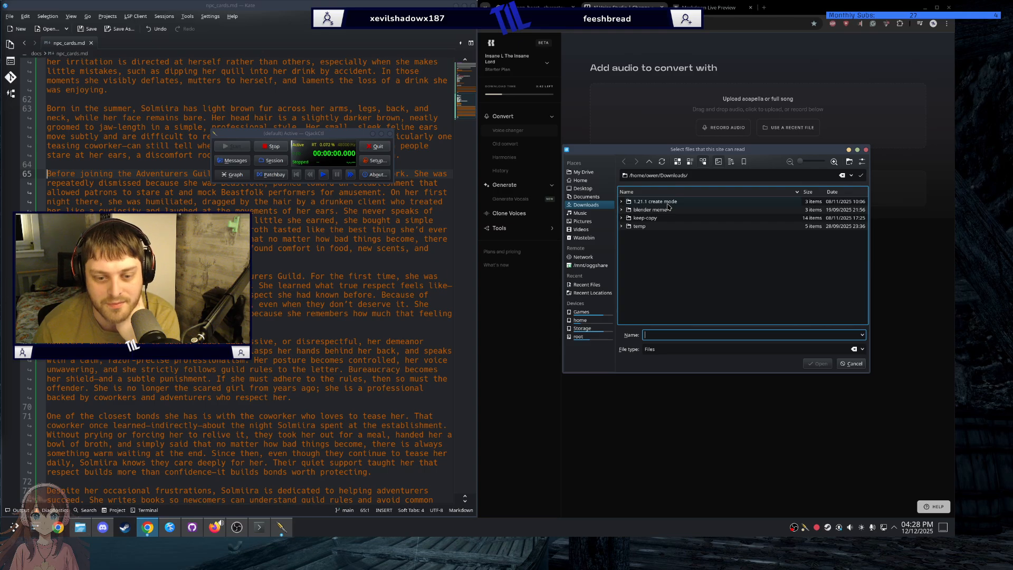
left_click(852, 364)
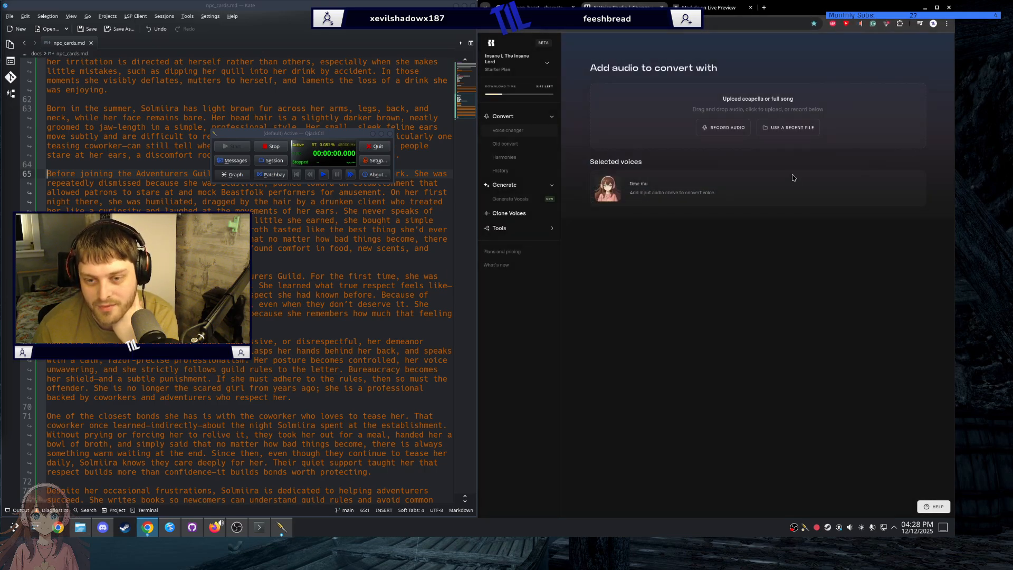
left_click(797, 131)
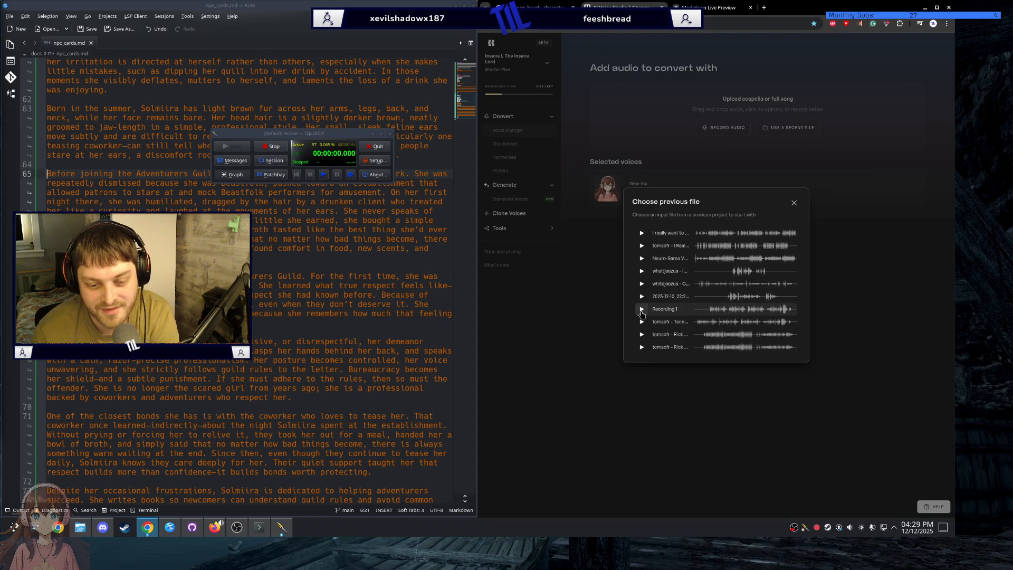
left_click(603, 289)
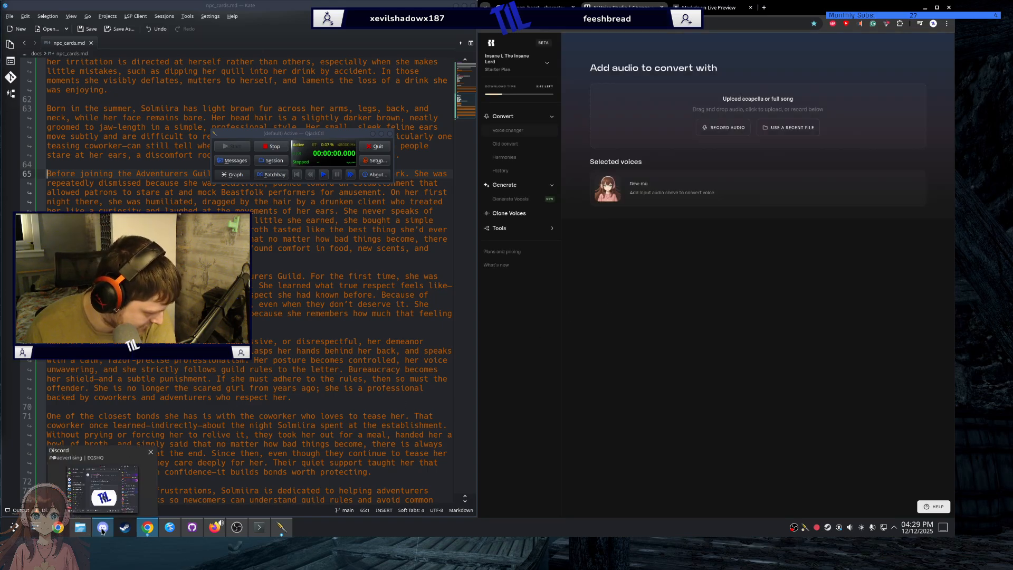
Step: Switch to the Dolphin file manager and open the "whitejeezus to flow-mu" folder inside All Covers
left_click(80, 527)
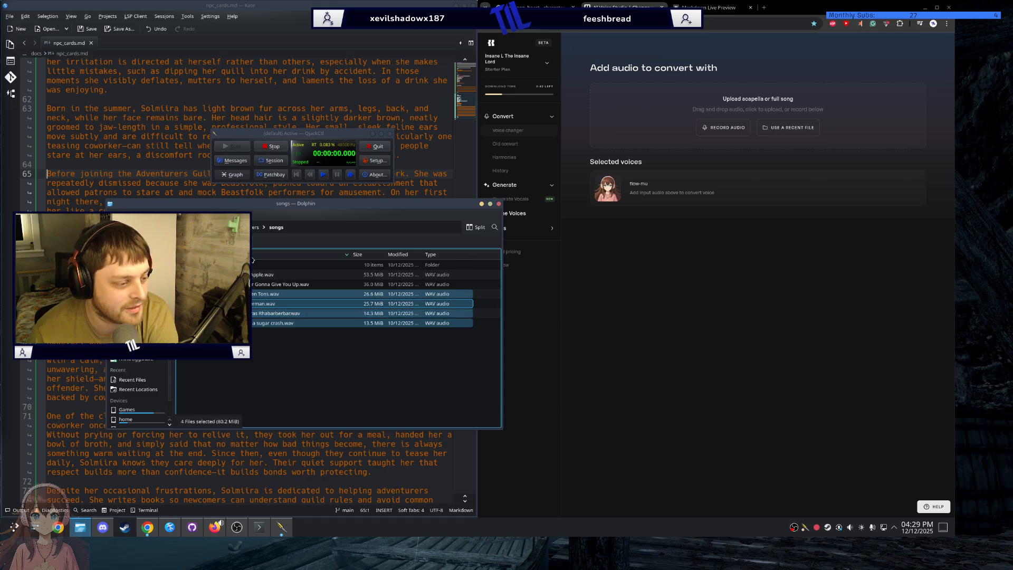
left_click(296, 364)
key("alt+Left")
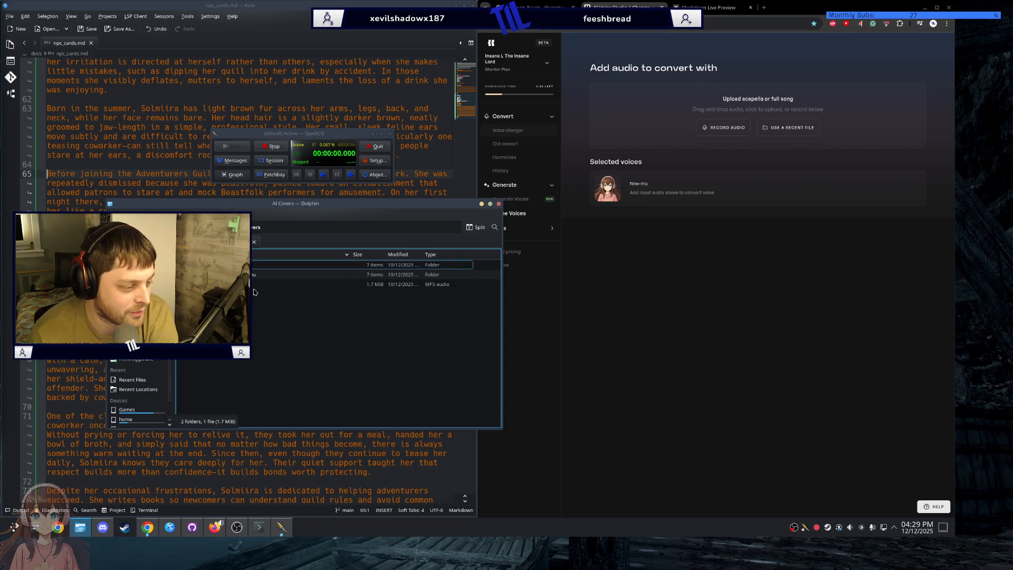
double_click(264, 275)
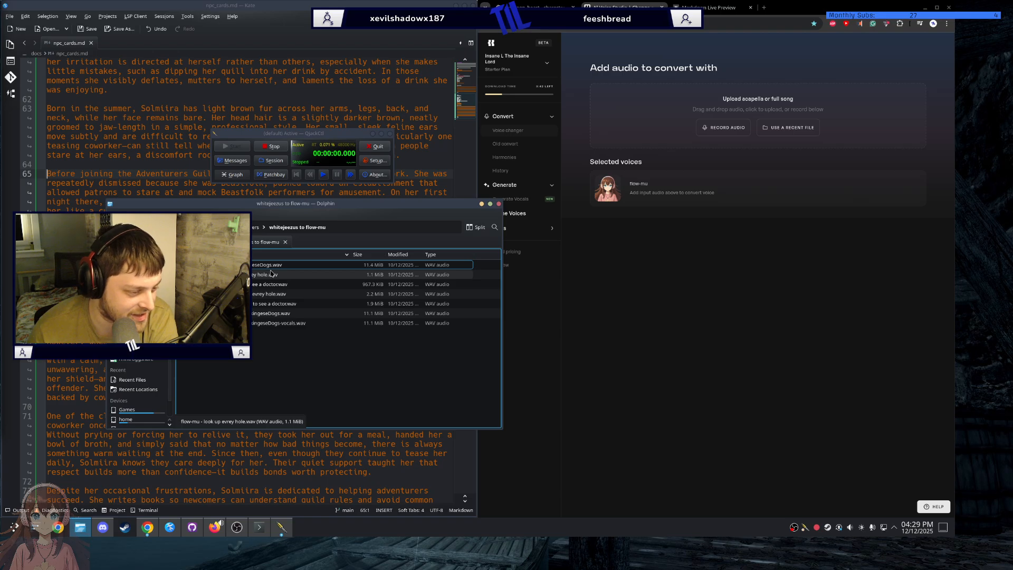
Step: Play "flow-mu - Reason to see a doctor.wav" in VLC and close the player
left_click_drag(237, 337, 213, 265)
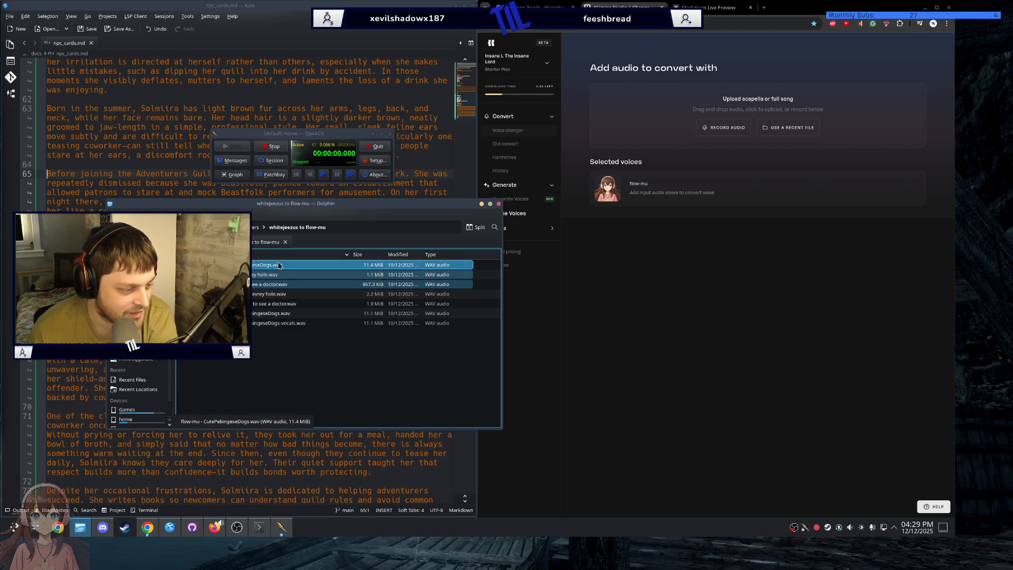
left_click(290, 274)
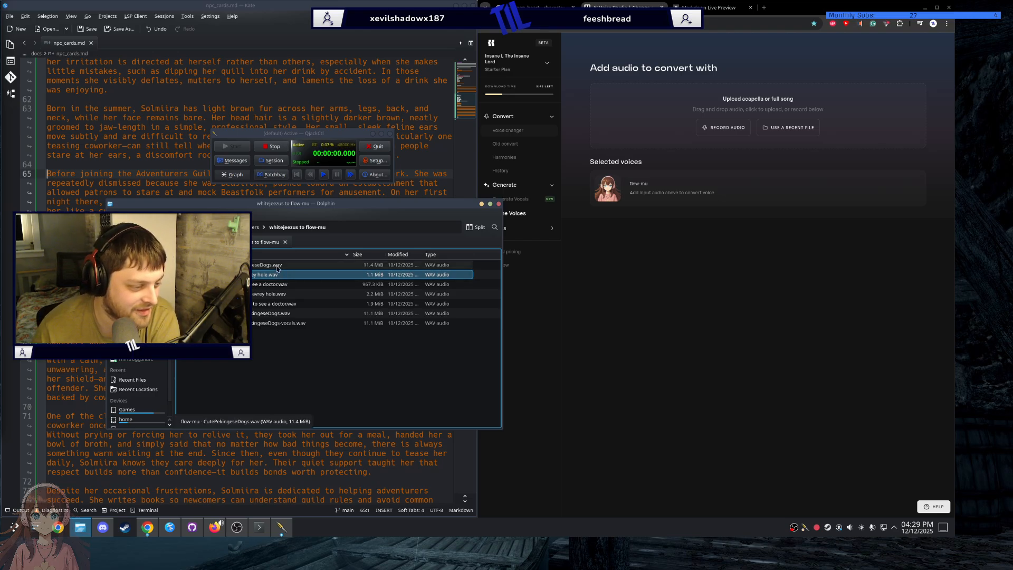
double_click(275, 288)
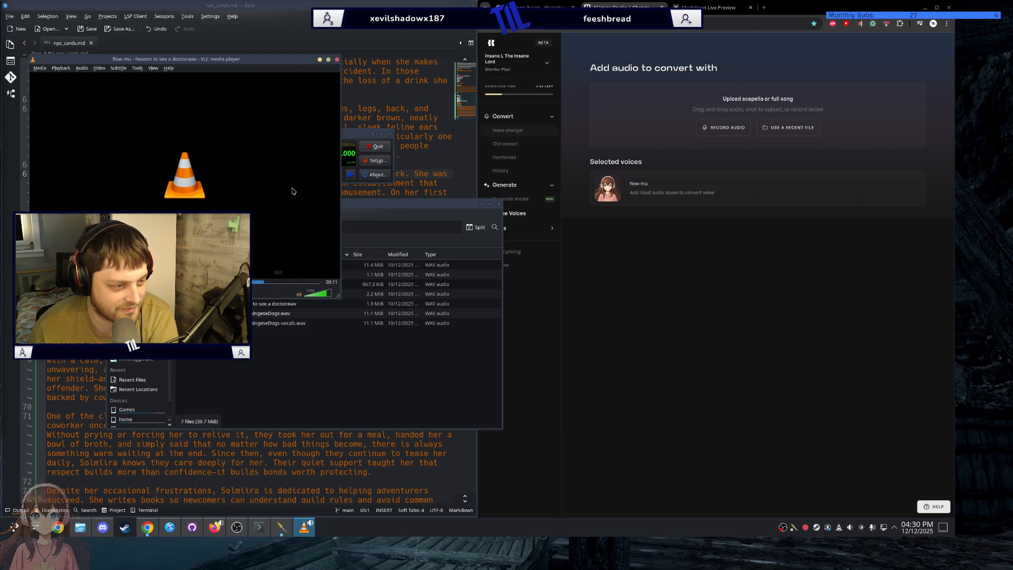
left_click(337, 60)
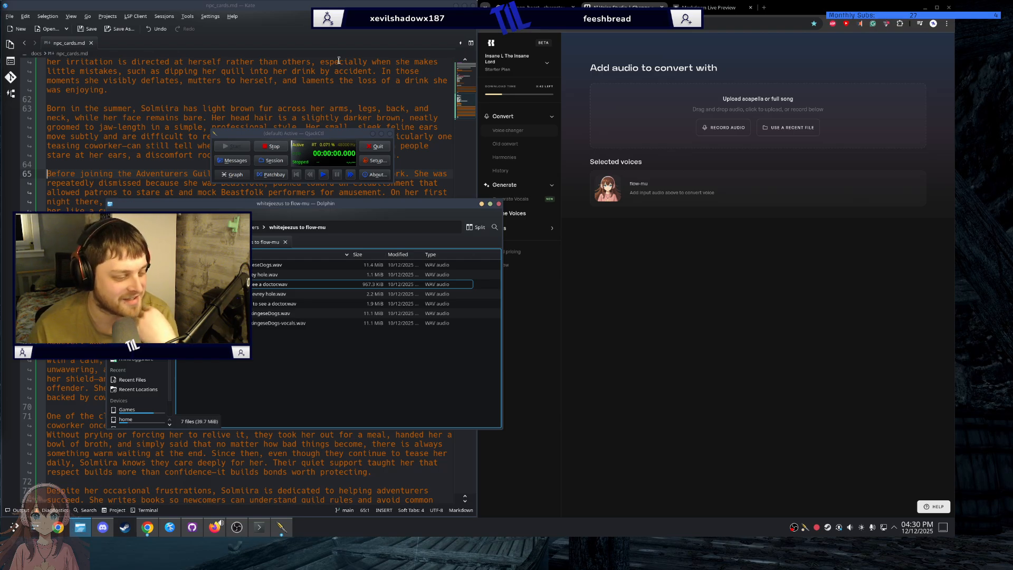
Step: Play "flow-mu - look up evrey hole.wav" in VLC and close the player
left_click(280, 275)
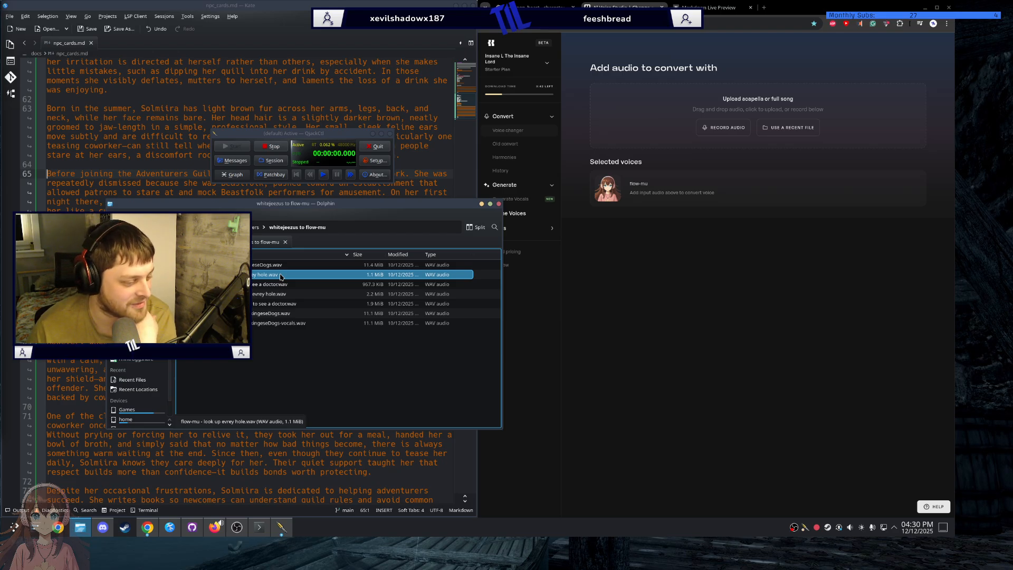
left_click(274, 285)
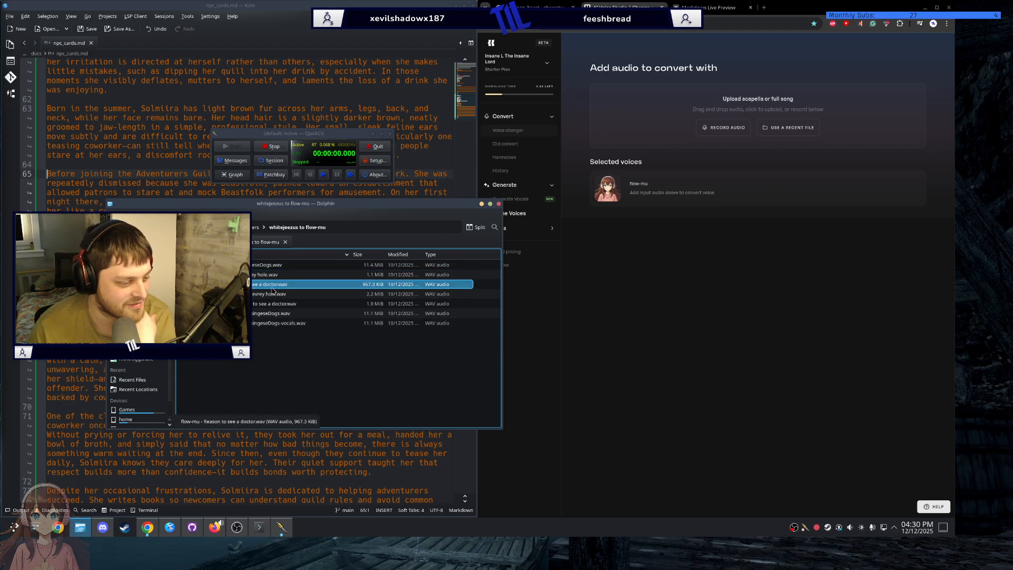
left_click(260, 265)
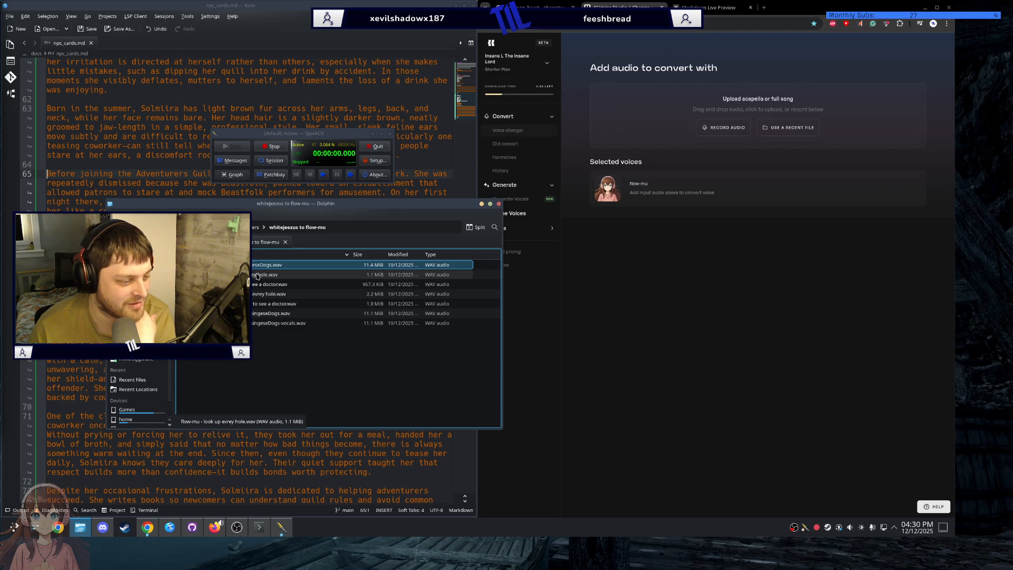
left_click(257, 275)
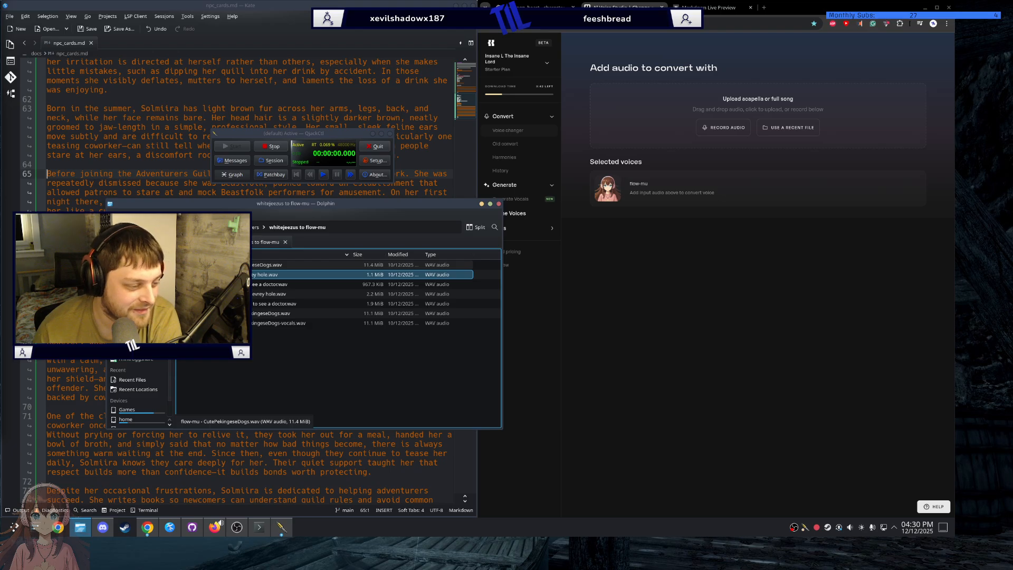
double_click(269, 274)
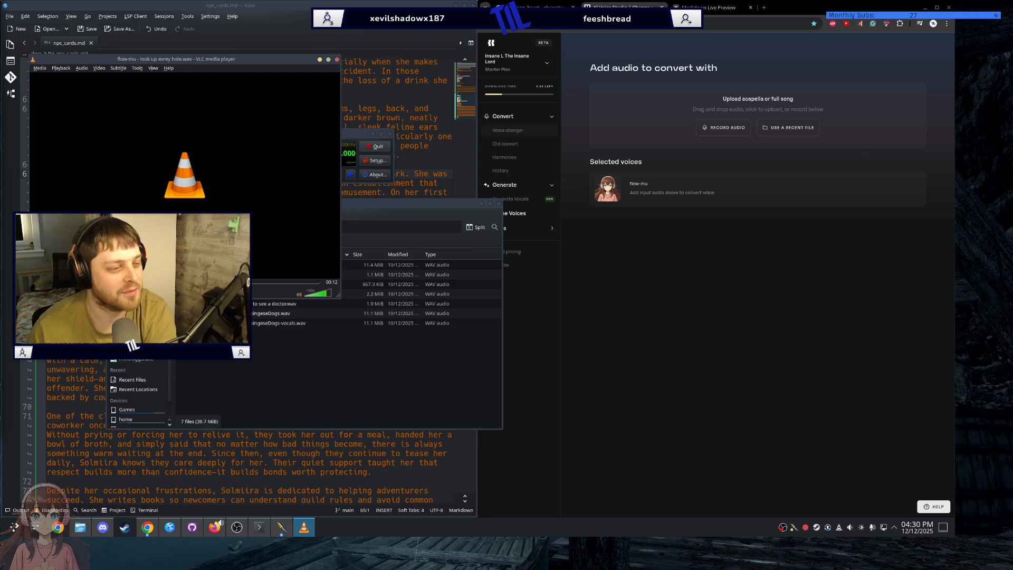
left_click(337, 61)
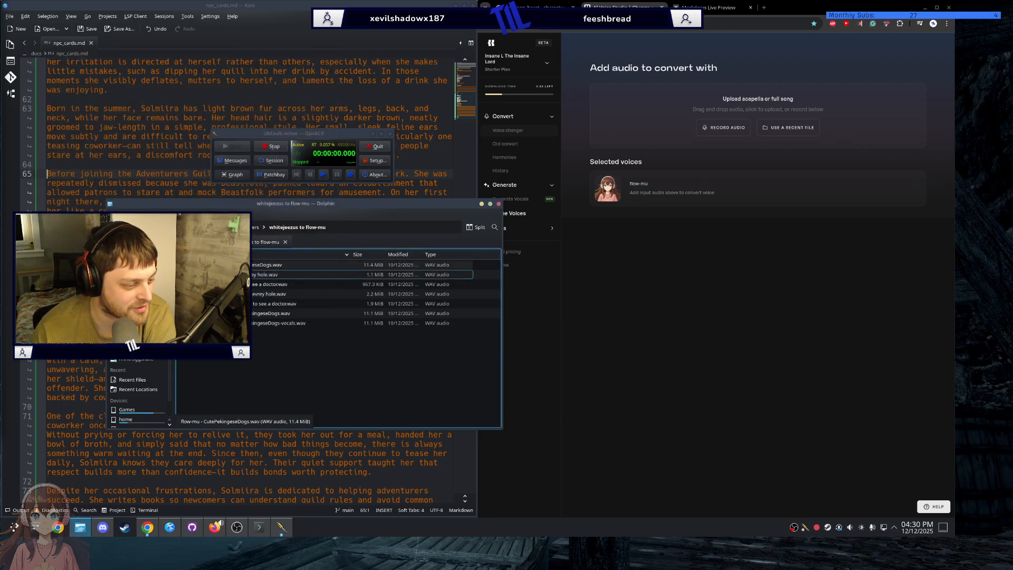
Step: Play "flow-mu - CutePekingeseDogs.wav" in VLC, and close both the player and the QjackCtl window
left_click(227, 265)
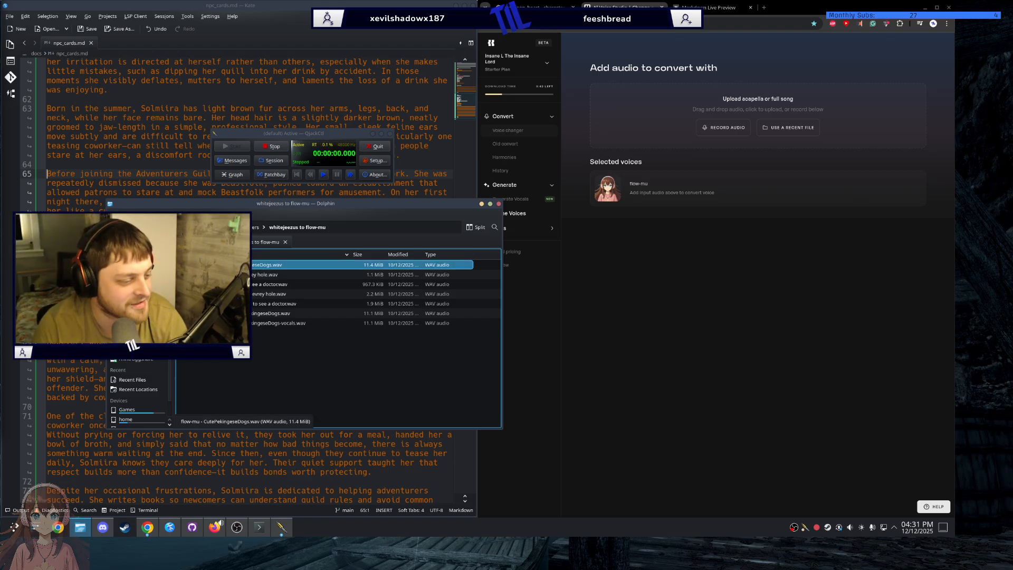
double_click(232, 265)
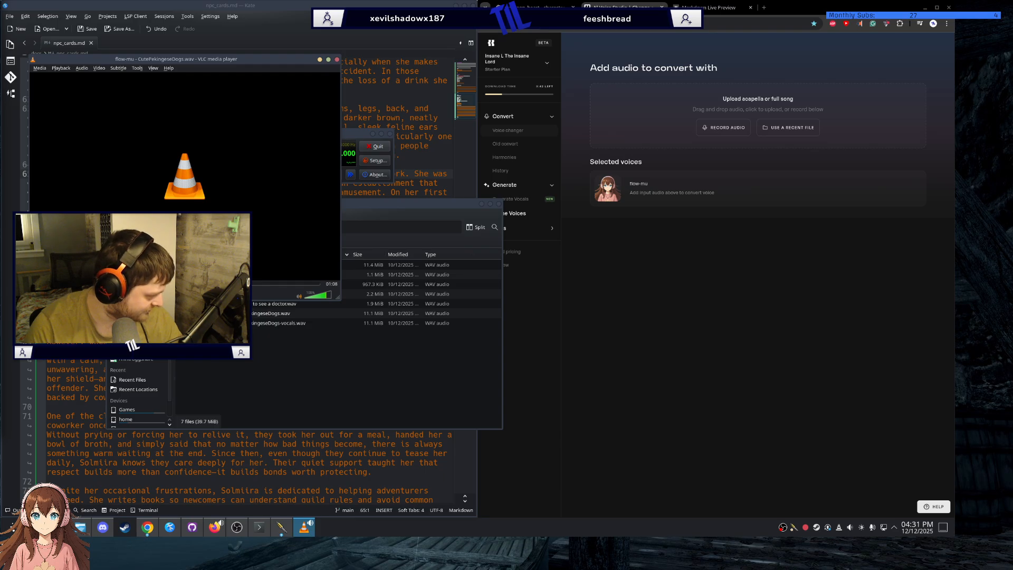
key("alt+Tab")
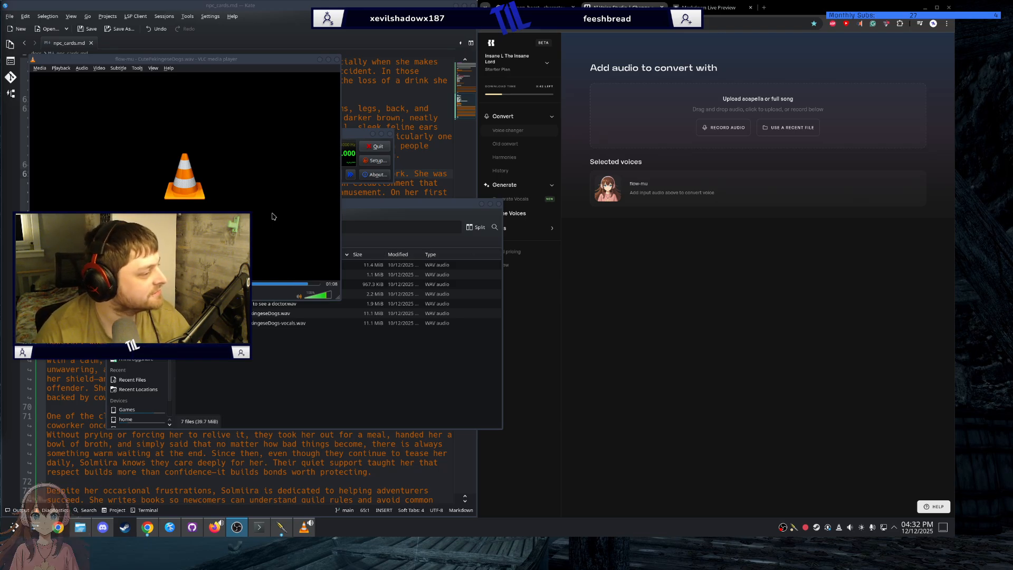
left_click(337, 59)
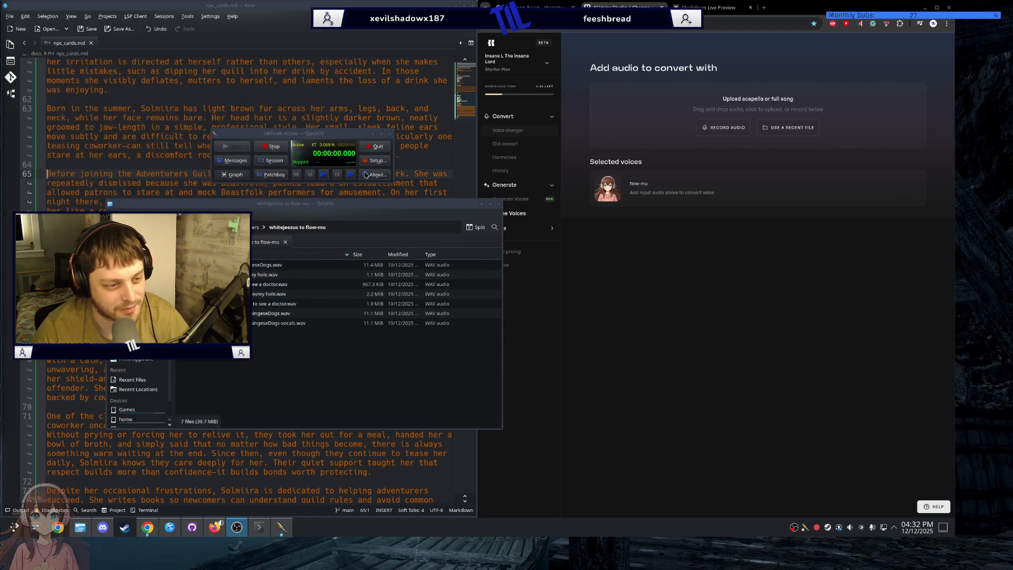
left_click(389, 130)
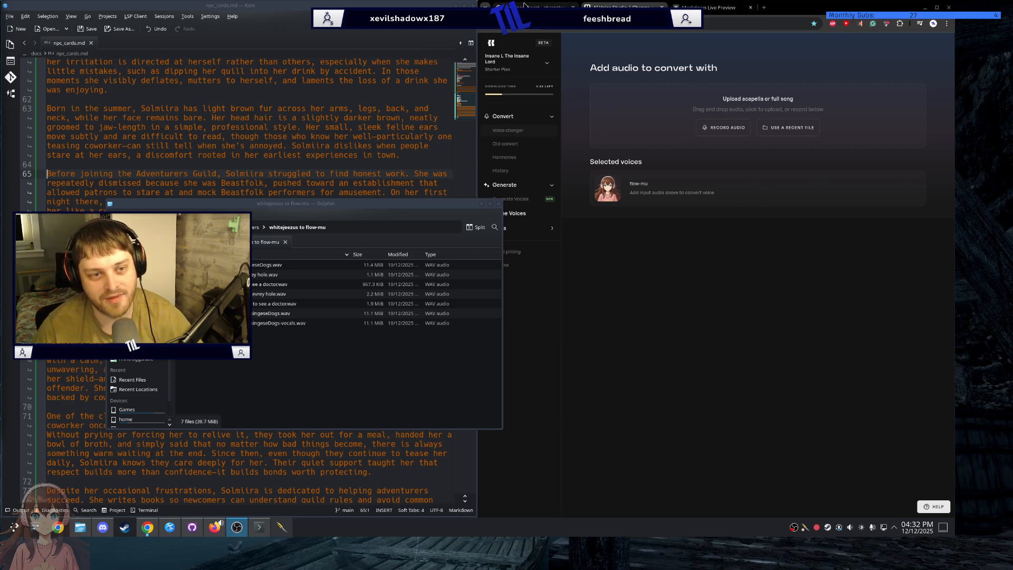
Step: Switch to Markdown Live Preview and review the NPC card source around the Rhyvala and Solmiira entries, clearing the text selection
left_click(704, 8)
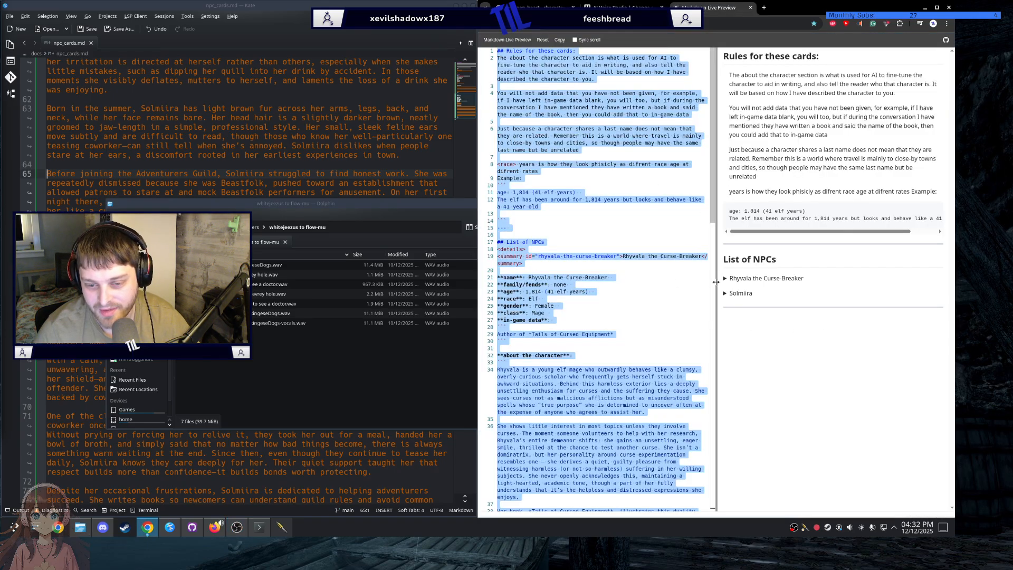
scroll(617, 289, "down", 7)
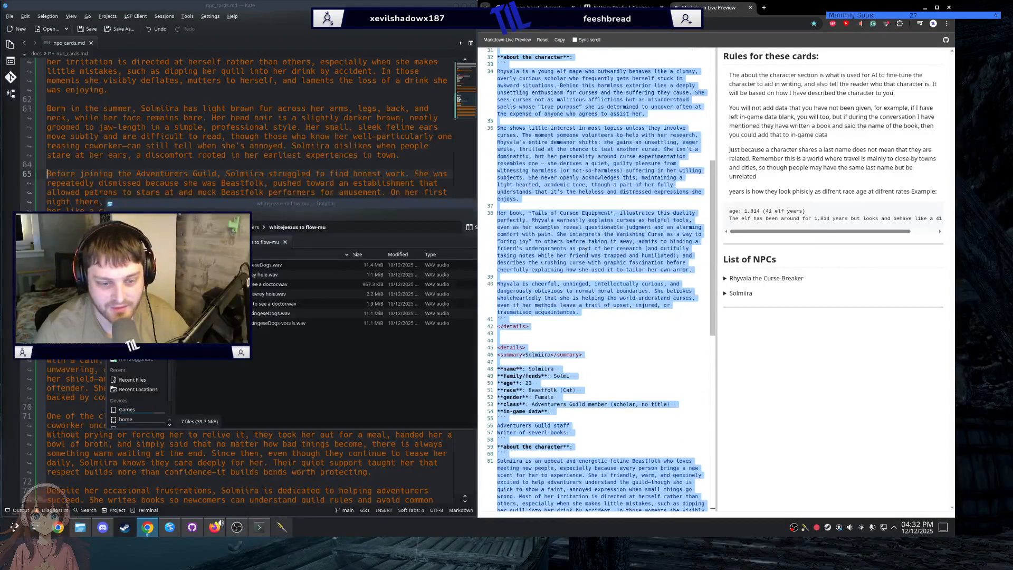
left_click(585, 250)
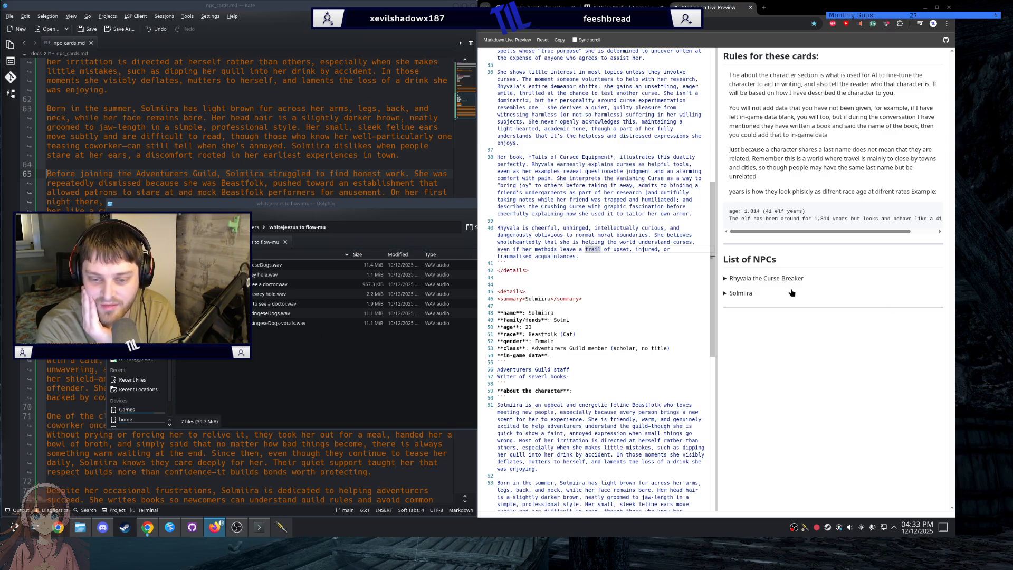
Step: Expand the Rhyvala the Curse-Breaker entry in the rendered preview and have the selected name "Rhyvala" read aloud
left_click_drag(729, 279, 753, 285)
right_click(750, 283)
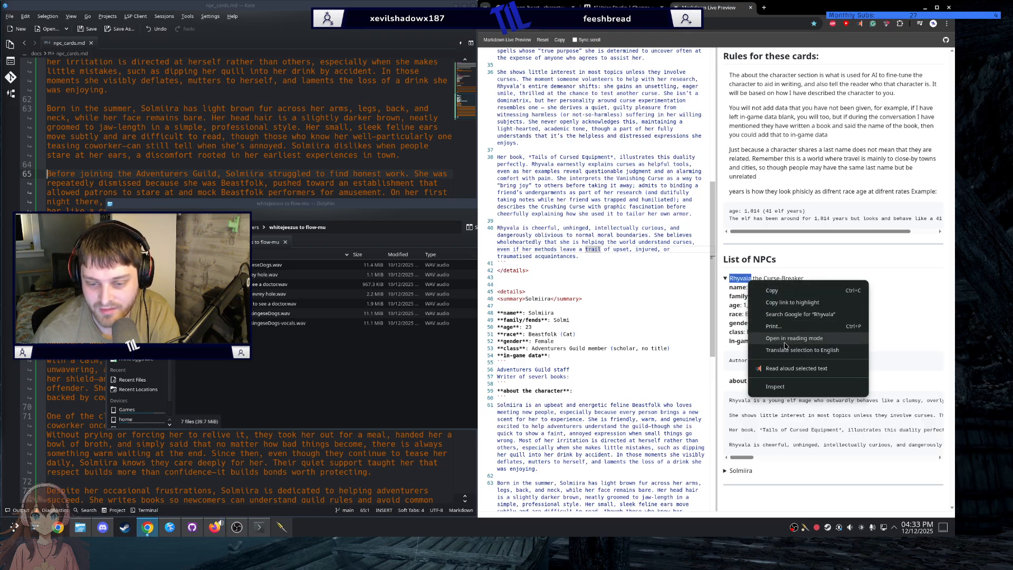
left_click(780, 364)
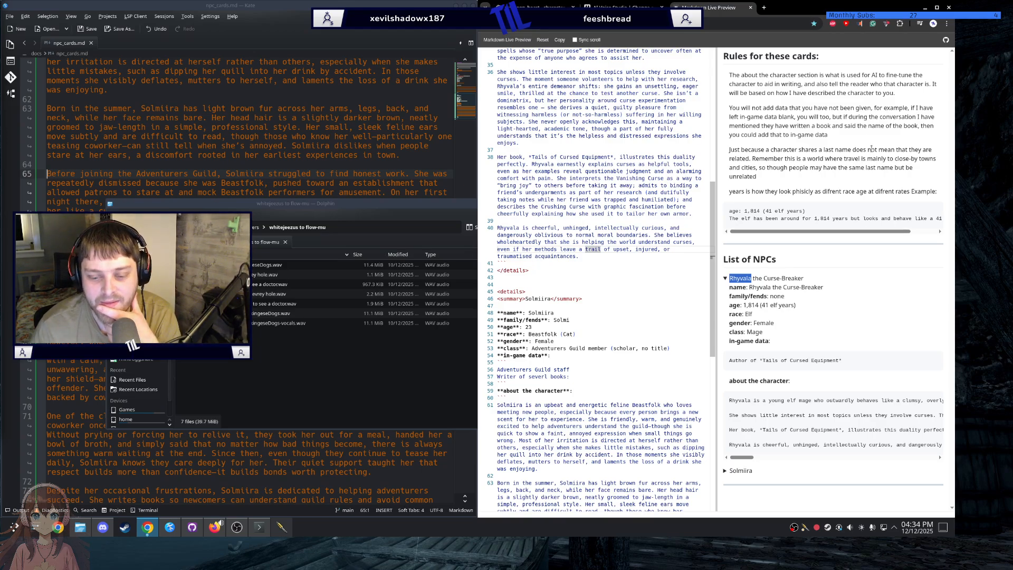
Step: Review Rhyvala's character description and select the age line in her expanded preview entry
scroll(756, 417, "right", 2)
scroll(586, 237, "up", 2)
scroll(560, 93, "up", 1)
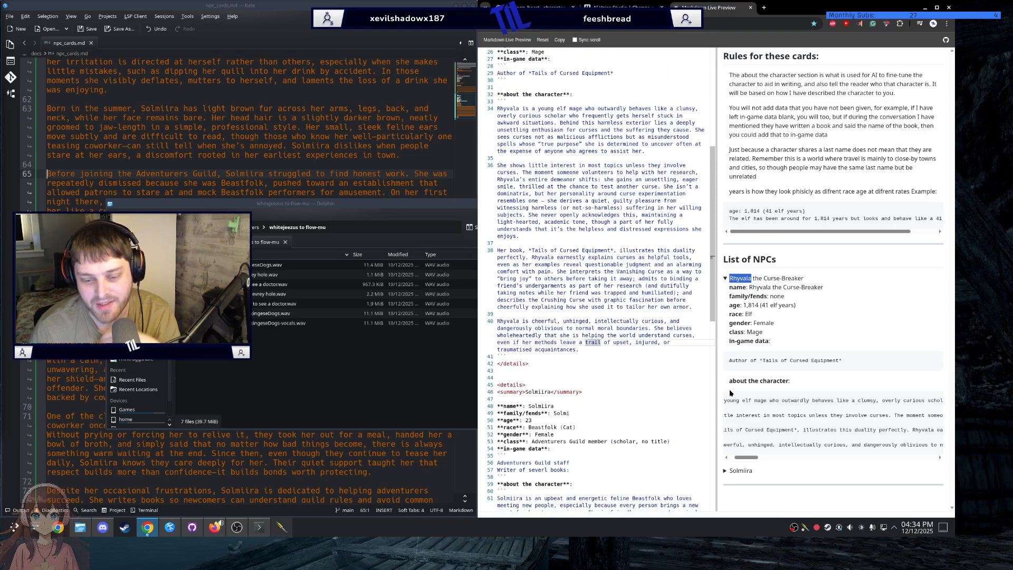
left_click(739, 279)
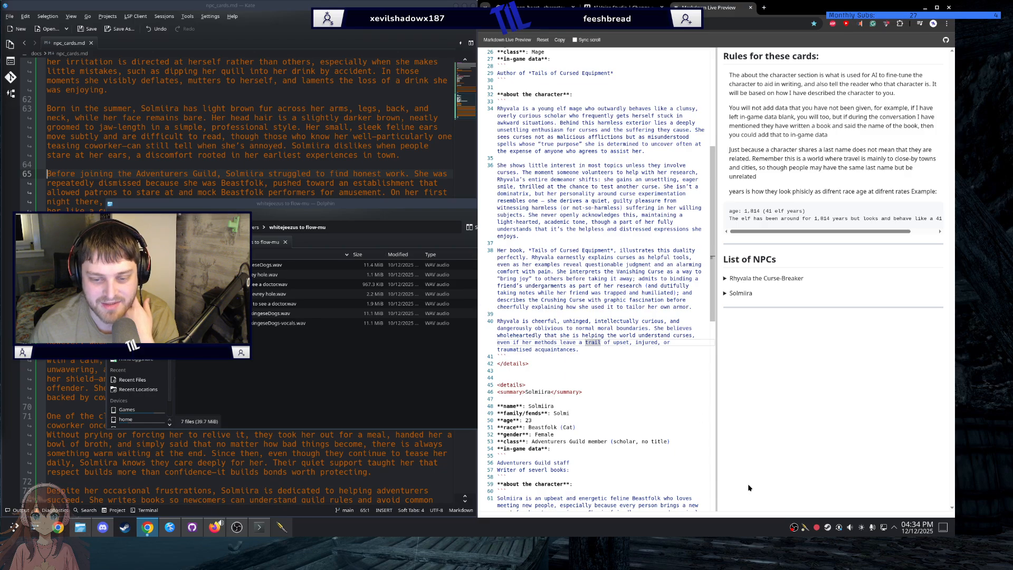
left_click(738, 280)
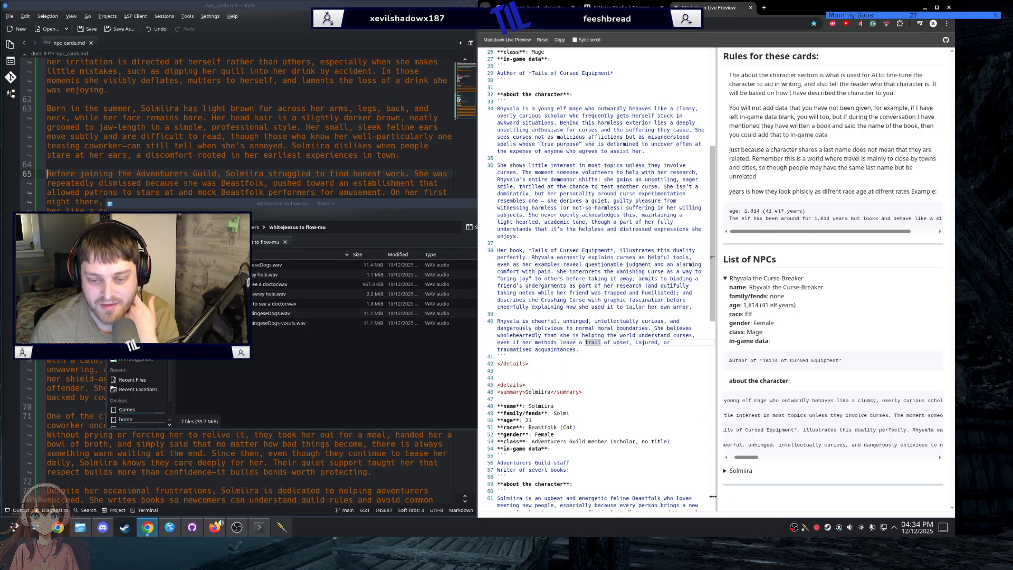
triple_click(748, 298)
left_click(748, 298)
triple_click(745, 304)
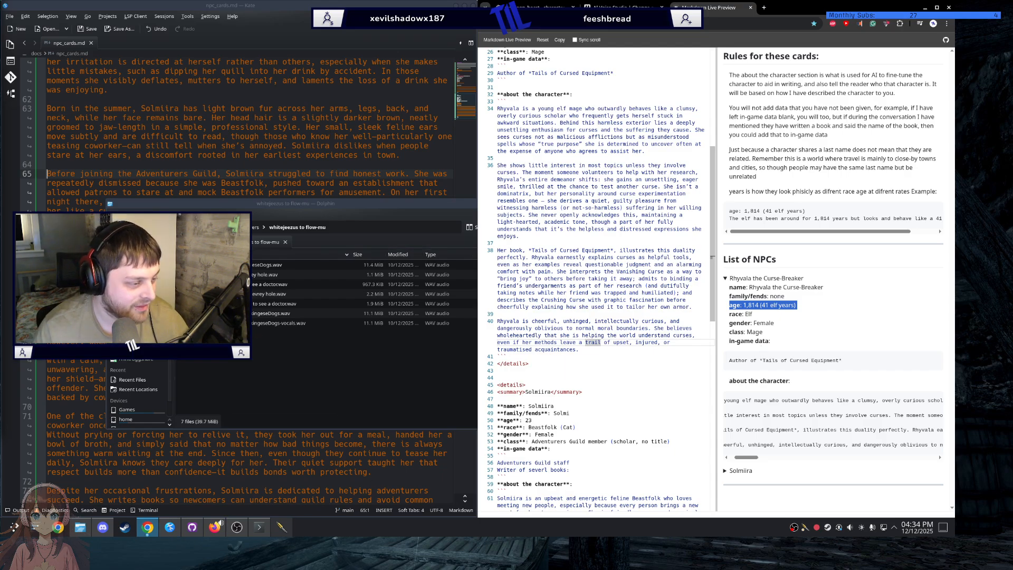
Step: Open race_age_converter.py from the helper_scripts folder of the dungeon_heart docs in Visual Studio Code
left_click(193, 242)
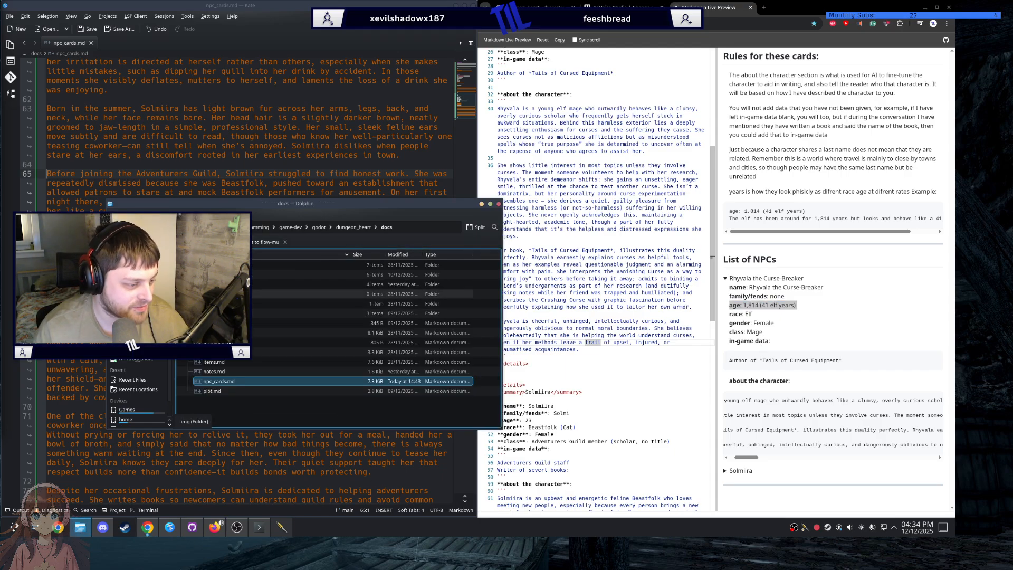
double_click(216, 284)
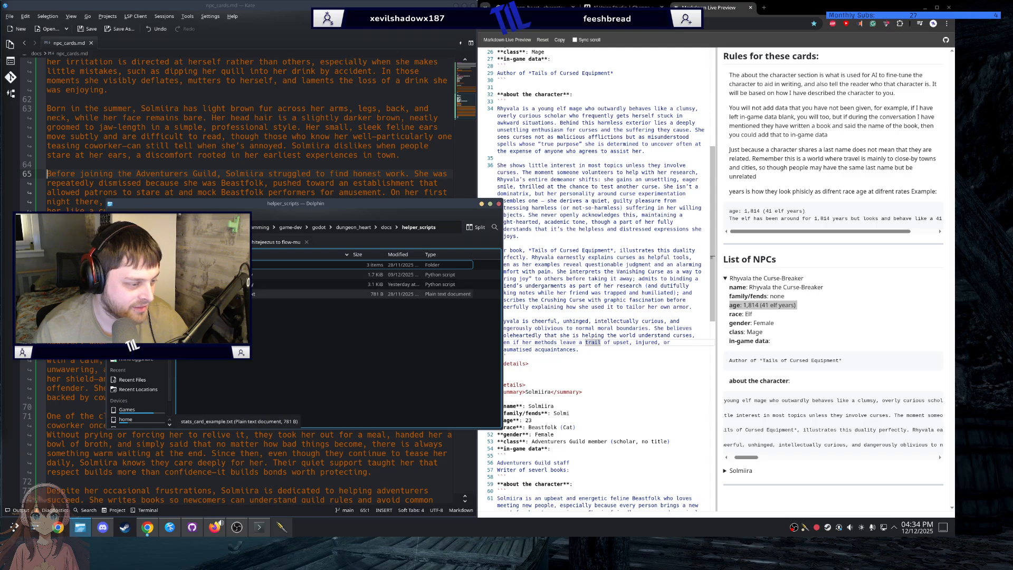
right_click(240, 284)
mouse_move(303, 297)
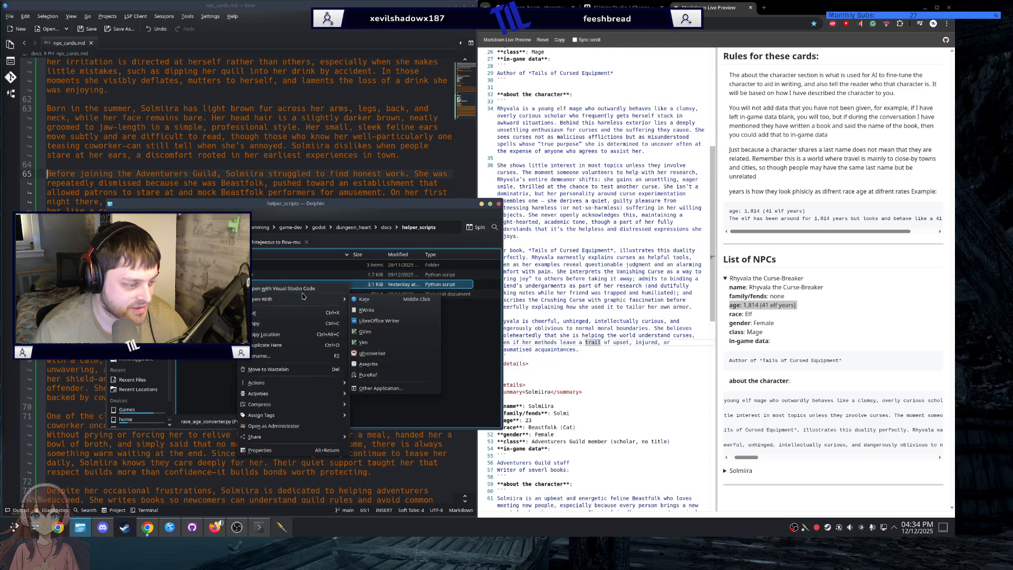
left_click(303, 293)
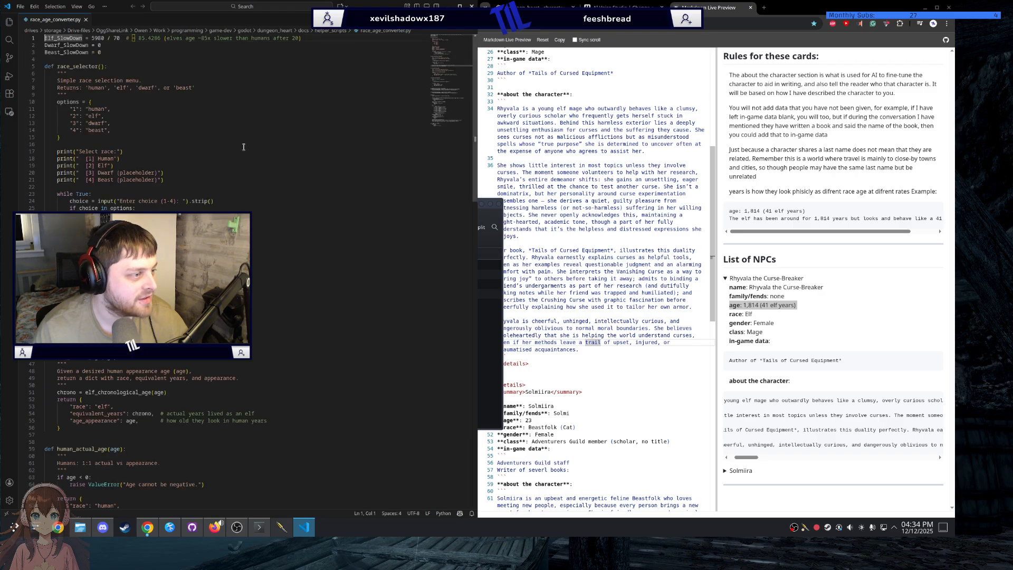
Step: Review the elf, dwarf and beast slowdown constants at the start of race_age_converter.py, highlighting the elf formula and the beast variable
left_click_drag(95, 48, 117, 48)
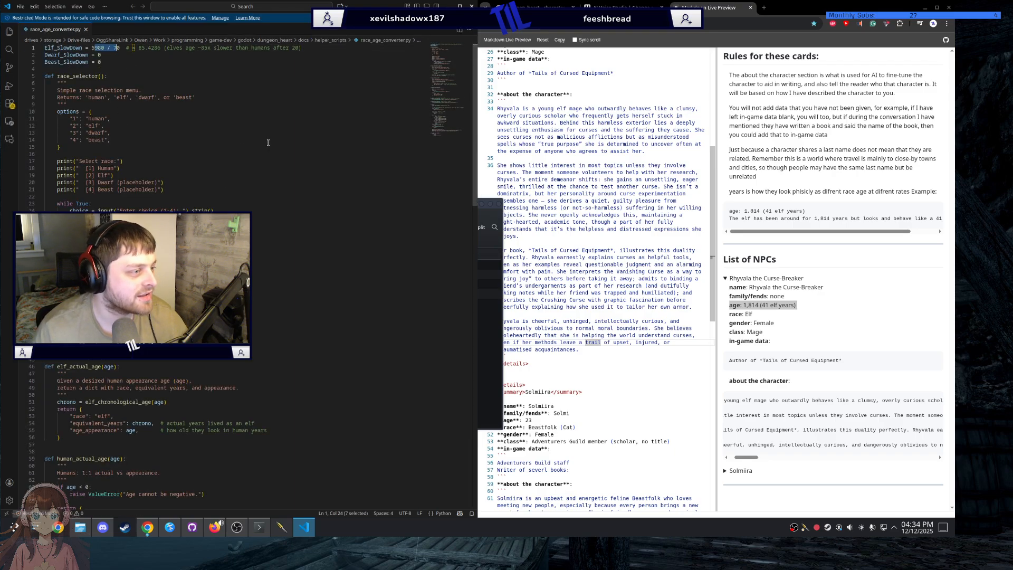
left_click(161, 76)
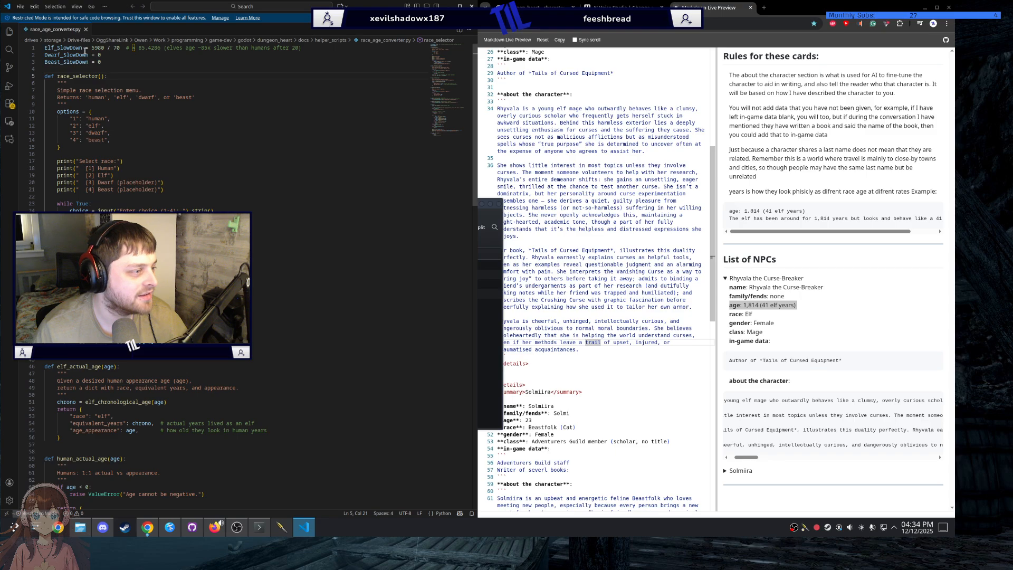
left_click_drag(92, 48, 43, 55)
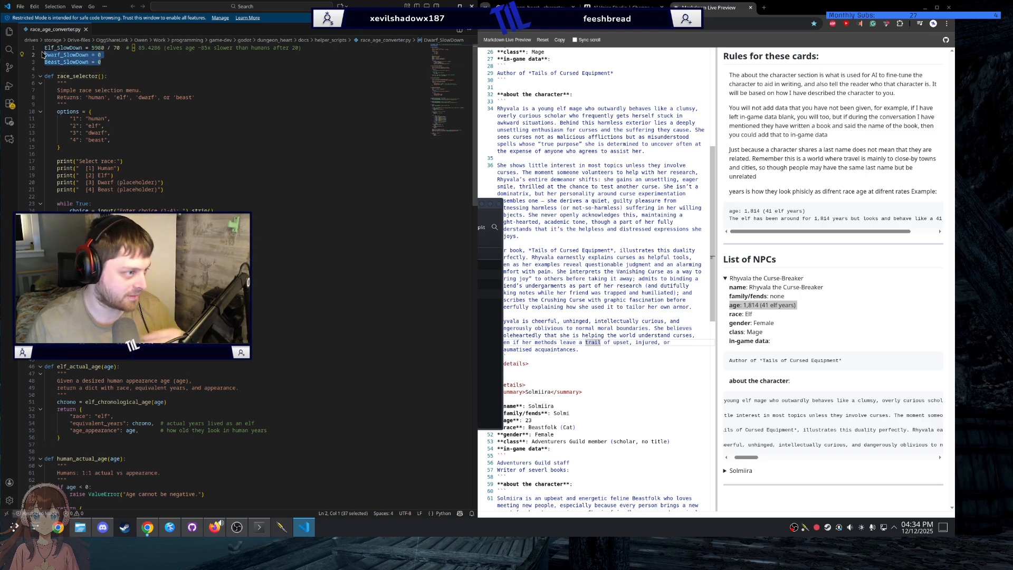
double_click(69, 62)
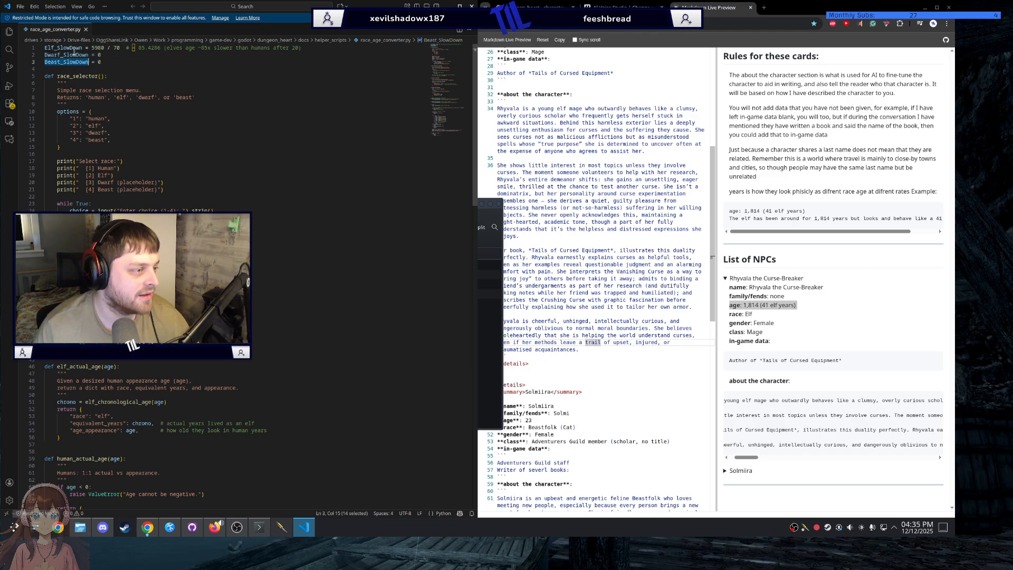
left_click(182, 69)
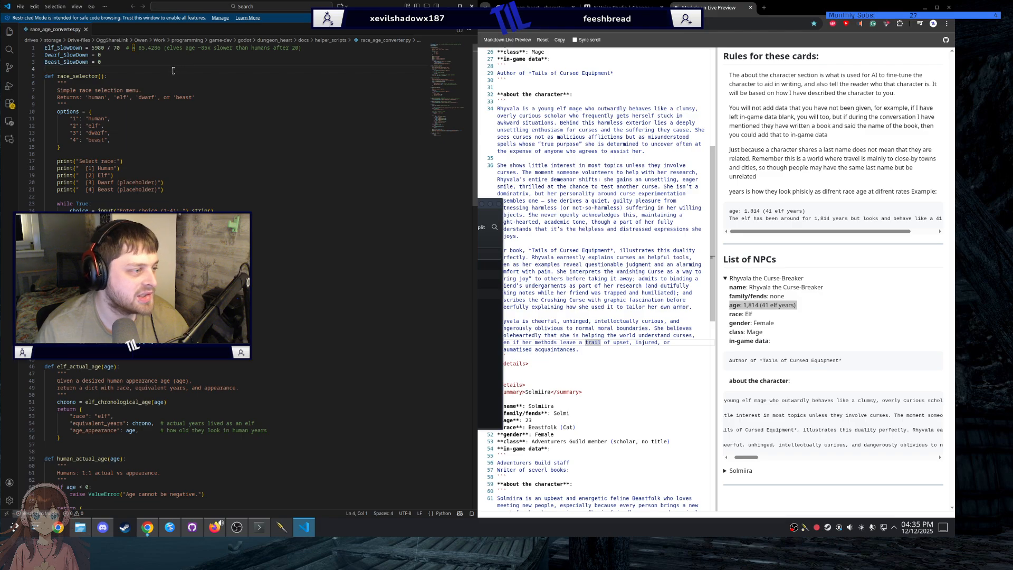
left_click(78, 62)
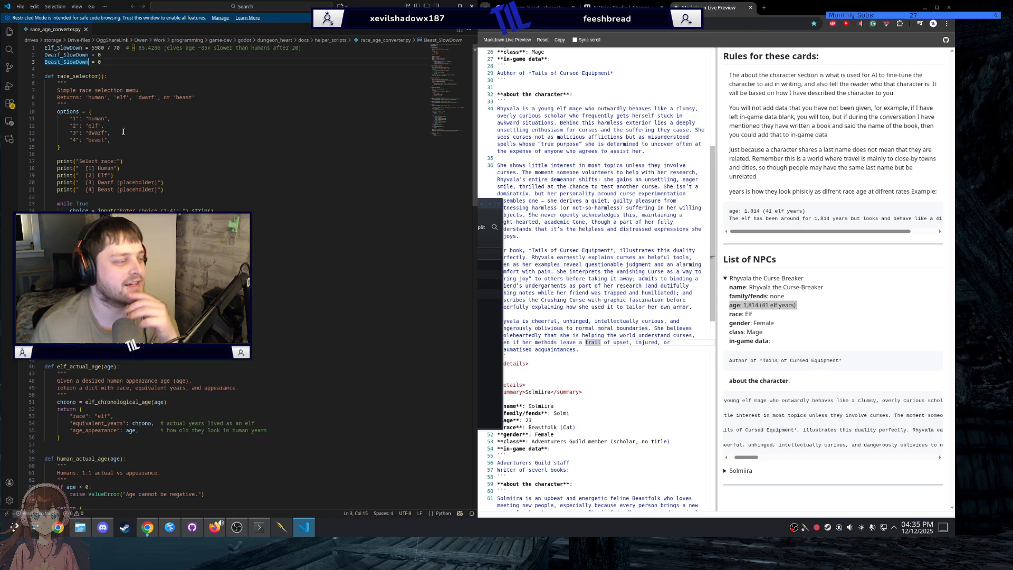
Step: Trust the restricted workspace, close the Workspace Trust page and highlight the 85 in the elf slowdown comment
left_click(219, 18)
left_click(154, 205)
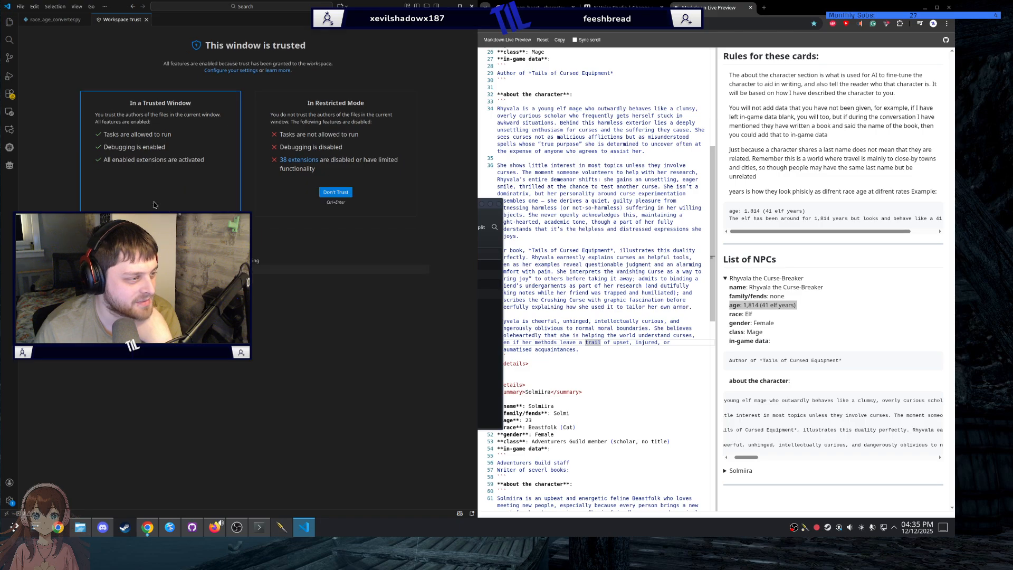
middle_click(118, 19)
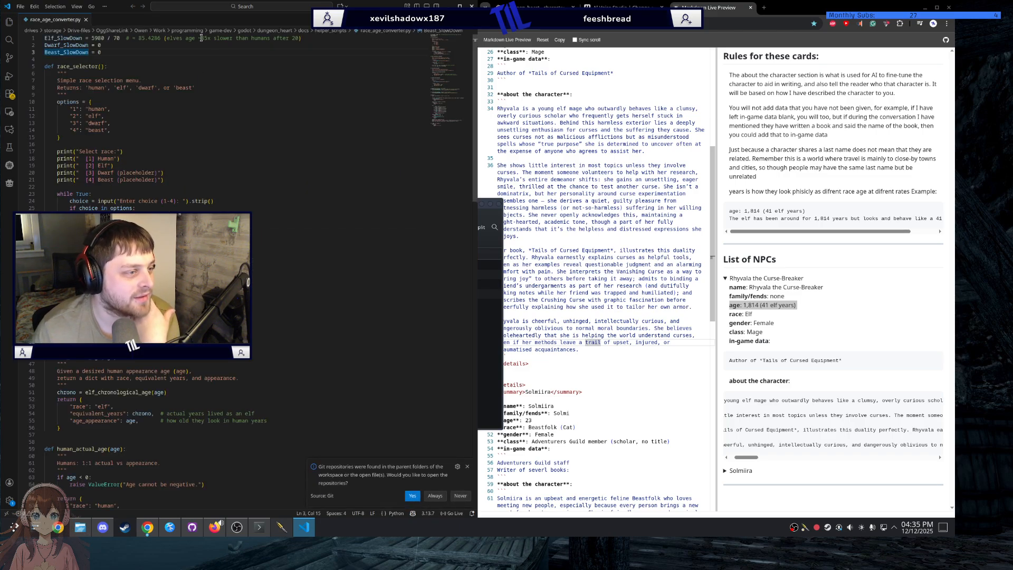
left_click_drag(201, 38, 210, 38)
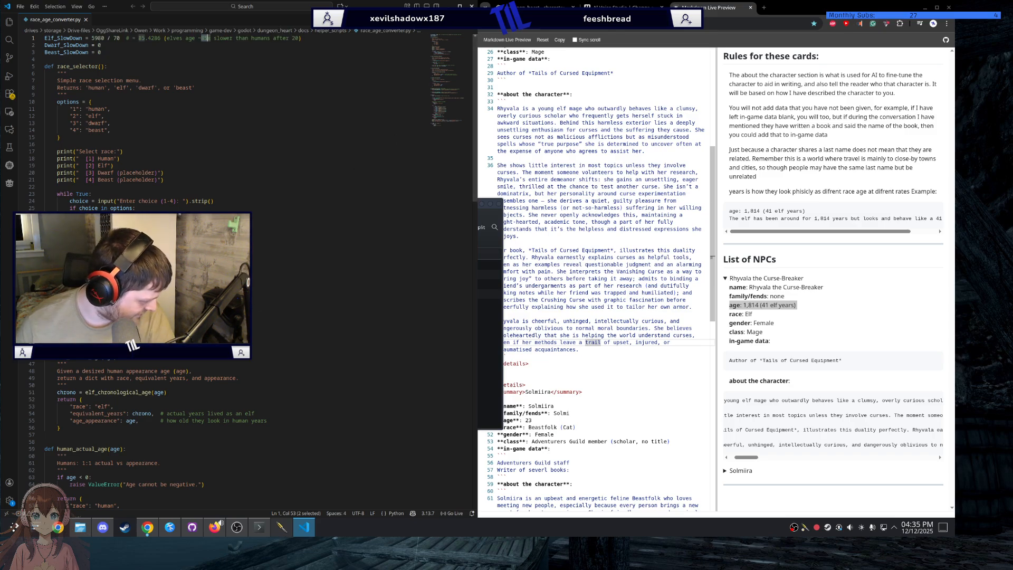
Step: Close Visual Studio Code, go back to the dungeon_heart docs folder and open notes.md in Kate
key("alt+Tab")
key("alt+Tab")
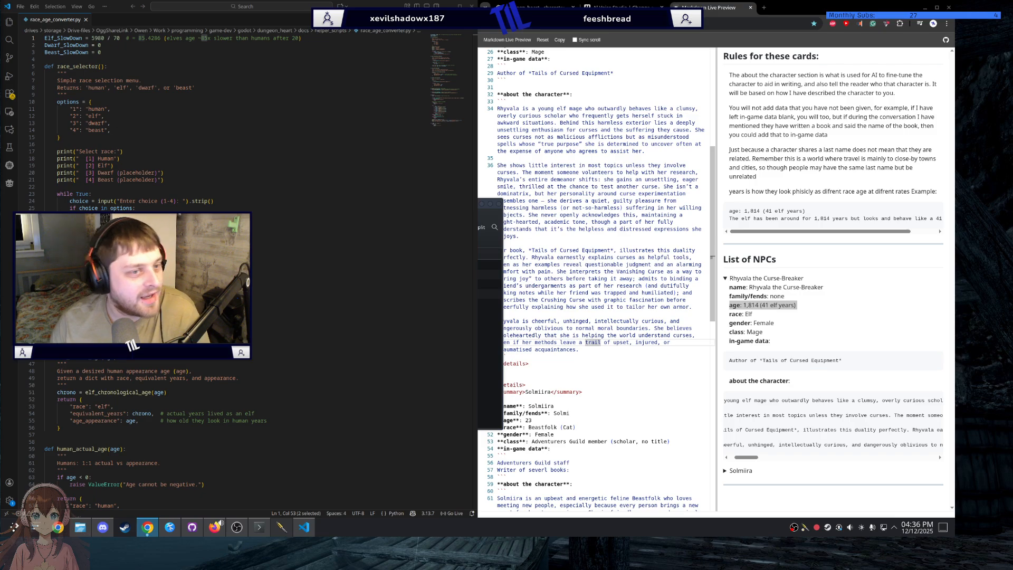
left_click(472, 6)
key("alt+Left")
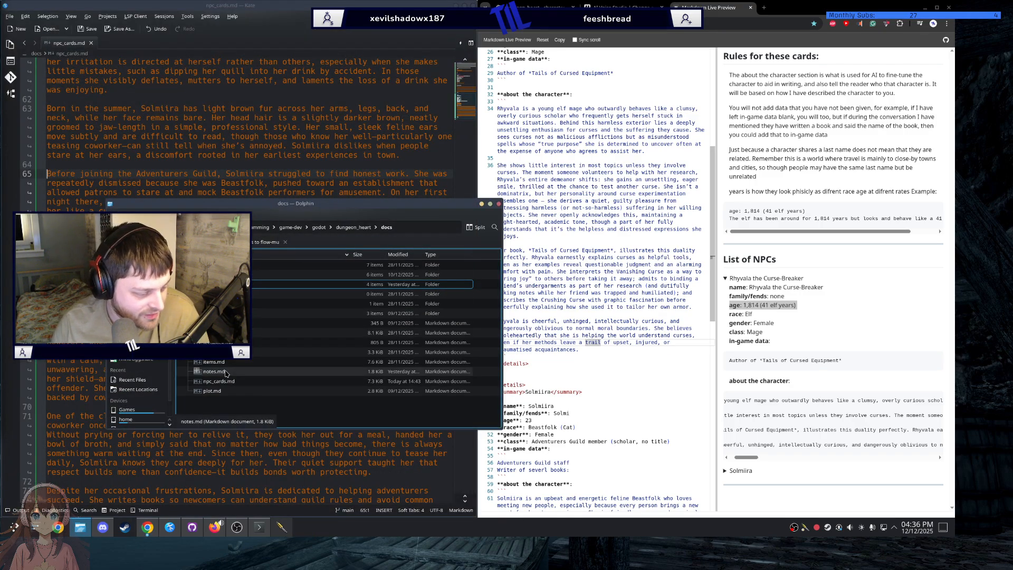
double_click(225, 373)
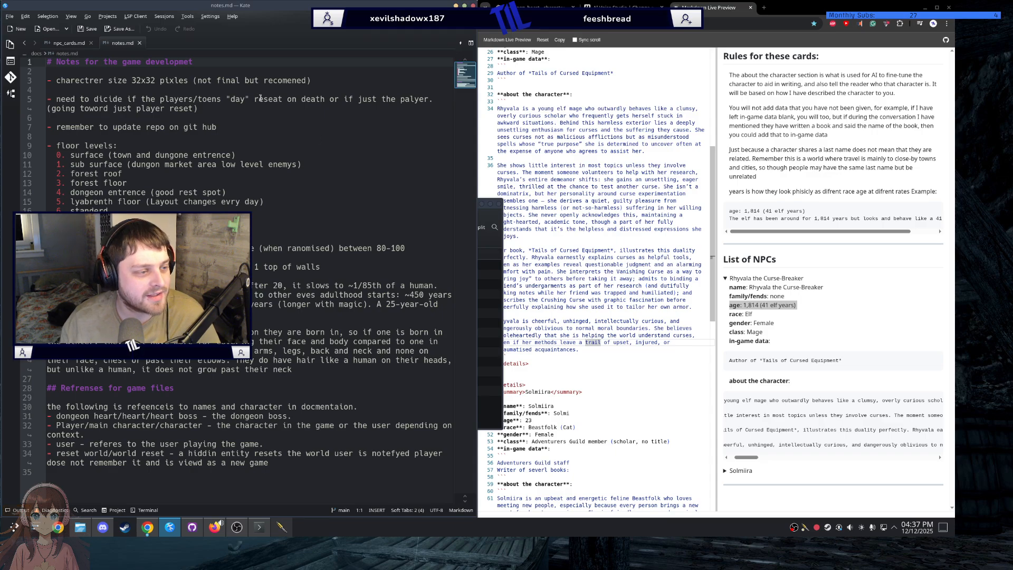
Step: Replace "final" with "fixed" in the character size note and correct "toens" to "towns" in the day-reset note
double_click(226, 80)
type("fixed")
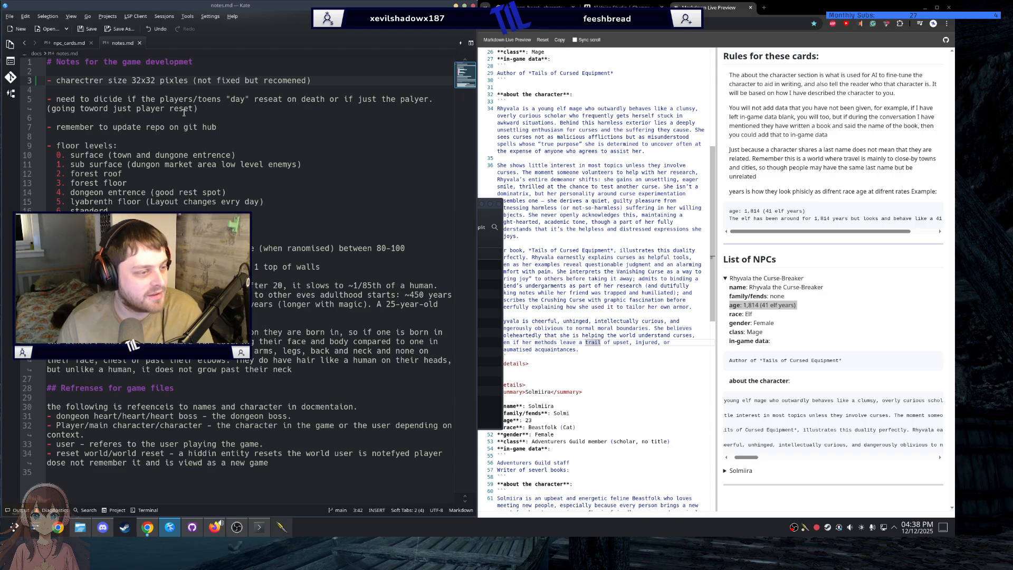
double_click(203, 101)
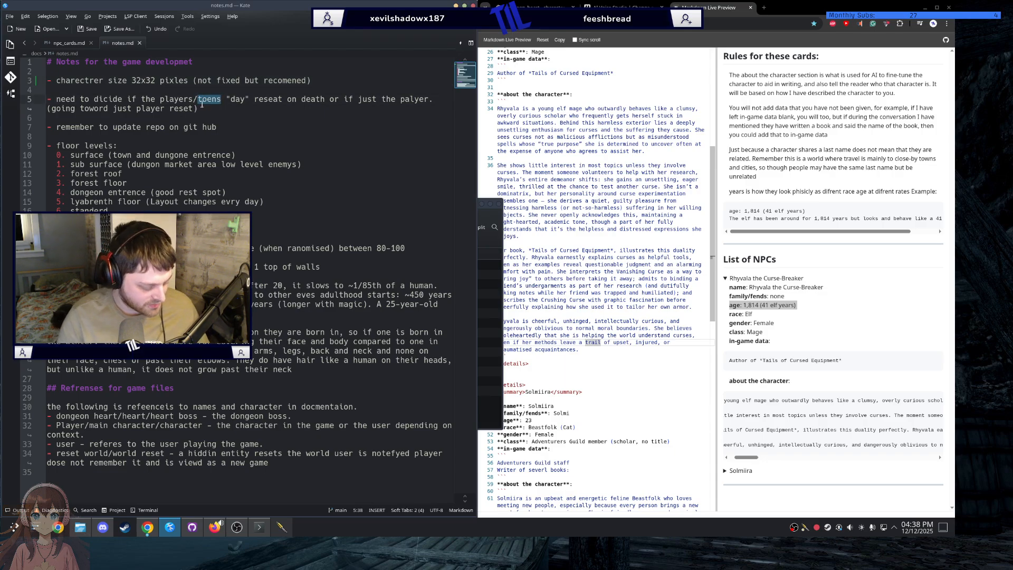
type("eo")
key("BackSpace")
key("BackSpace")
type("towns")
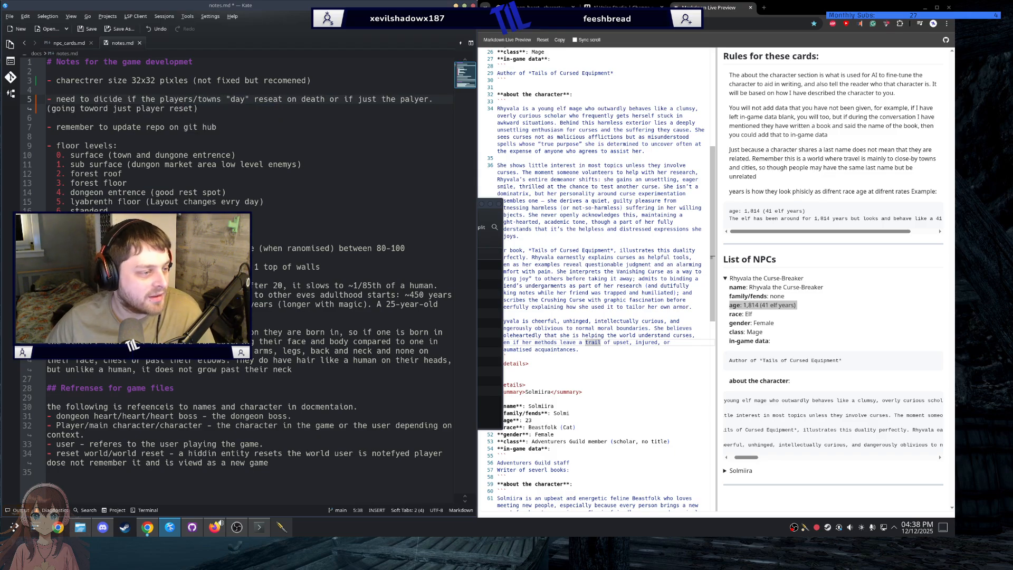
Step: Make the day-reset note singular so it reads "player/town"
key("Left")
key("Left")
key("Left")
key("Left")
key("Left")
key("Left")
key("BackSpace")
key("Right")
key("Right")
key("Right")
key("Right")
key("Right")
key("Return")
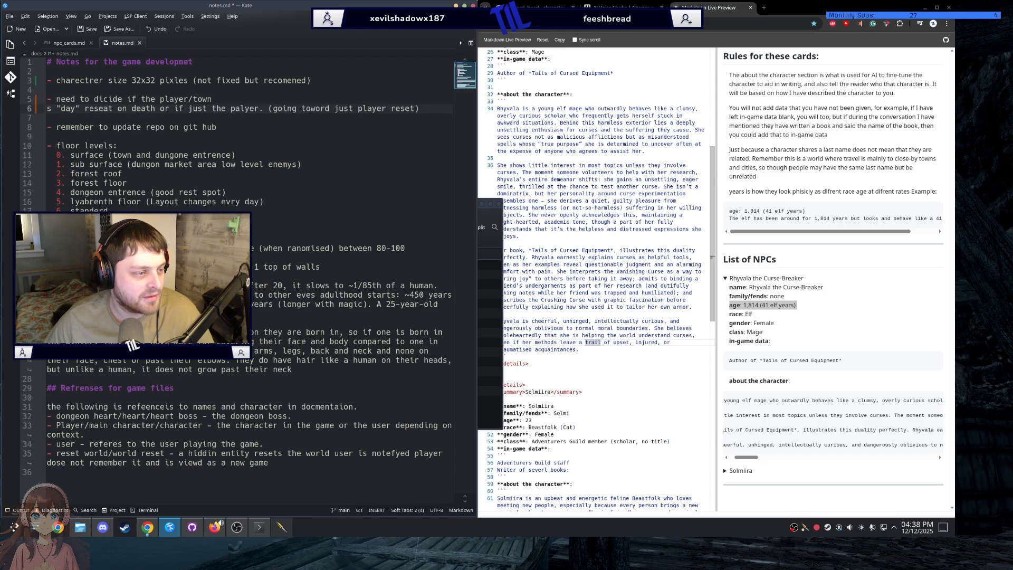
key("BackSpace")
key("Delete")
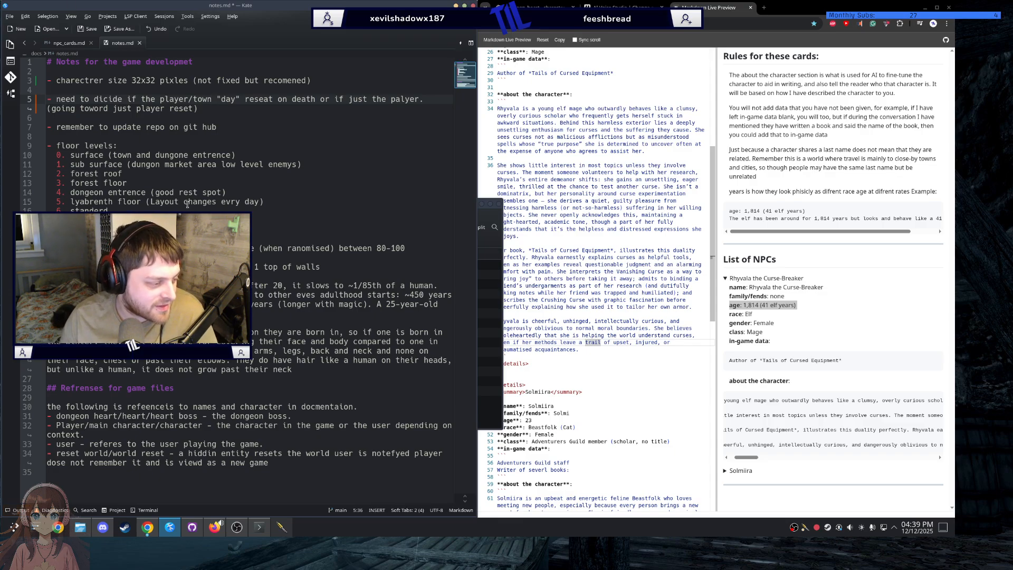
Step: Review the body hair note just above the references section of notes.md, selecting its whole paragraph and clearing the selection
left_click_drag(108, 332, 103, 351)
left_click(102, 351)
left_click_drag(307, 373, 57, 332)
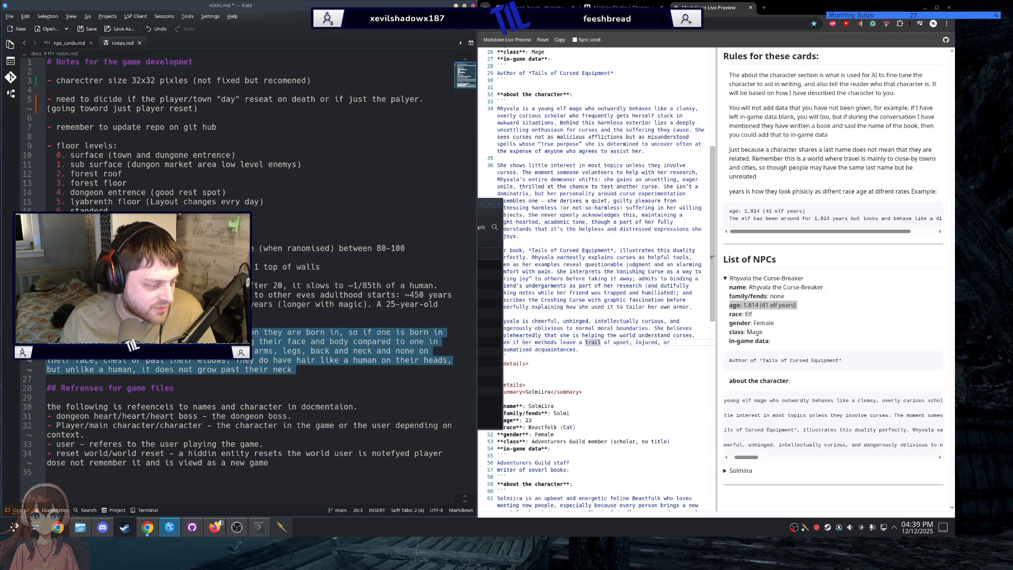
left_click(98, 361)
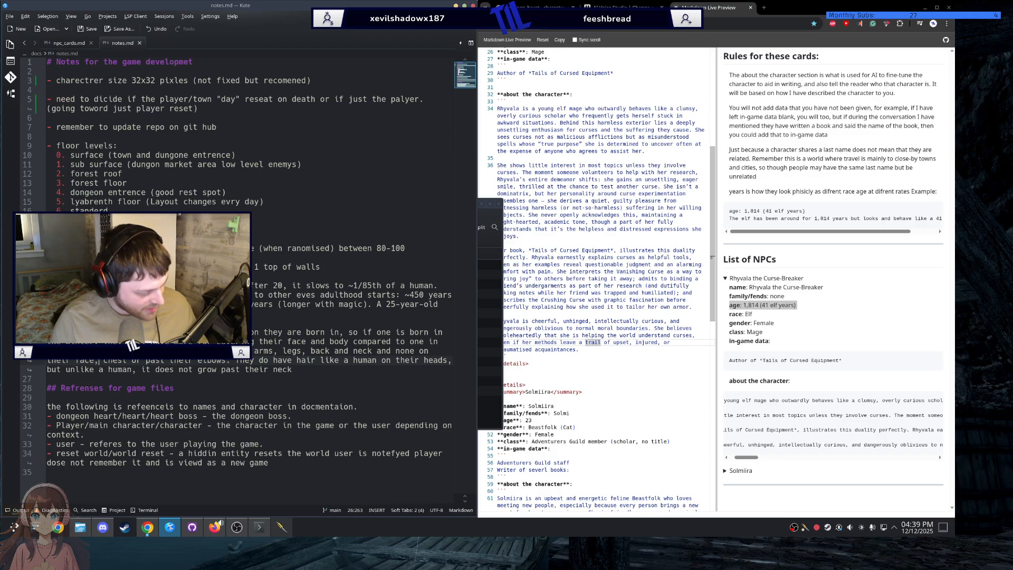
Step: Open GitHub in a new browser tab and go to the dungeon_heart repository
left_click(589, 382)
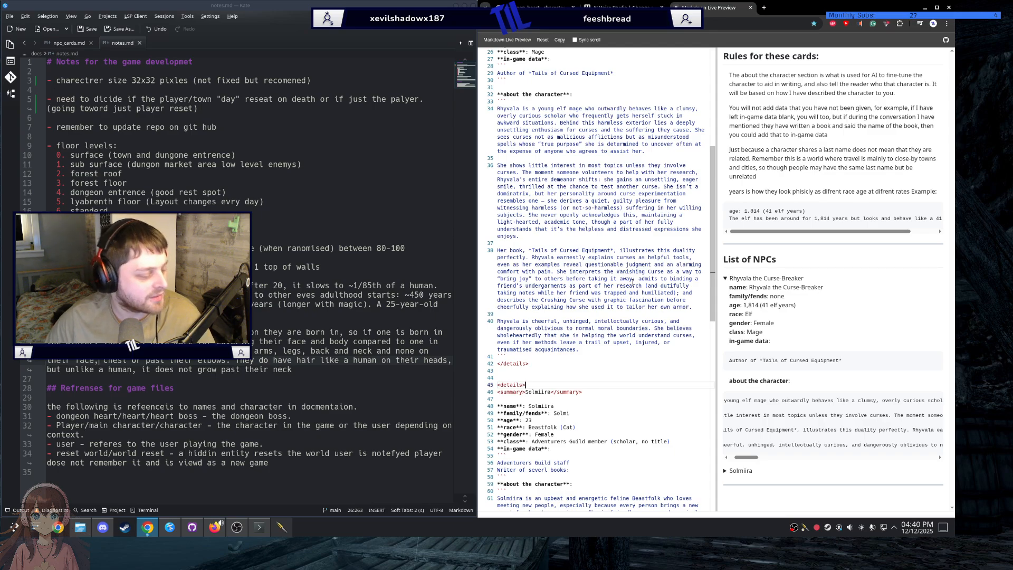
left_click(81, 525)
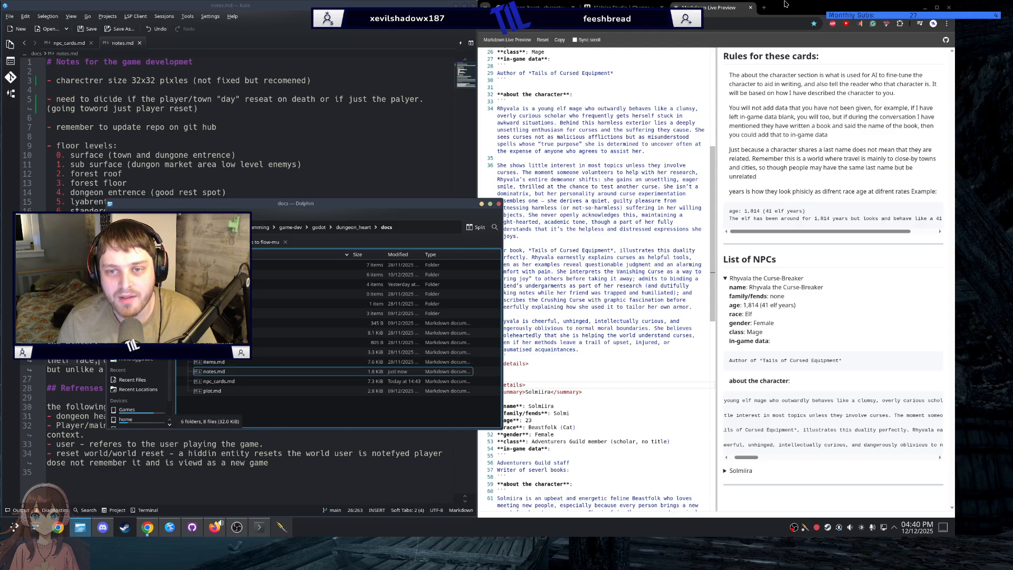
left_click(764, 8)
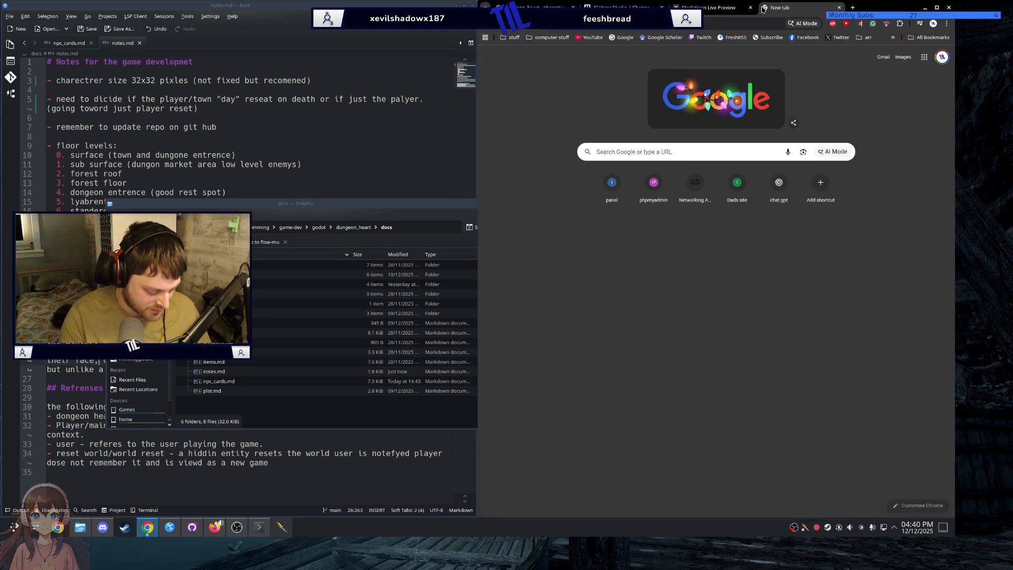
type("git")
key("Return")
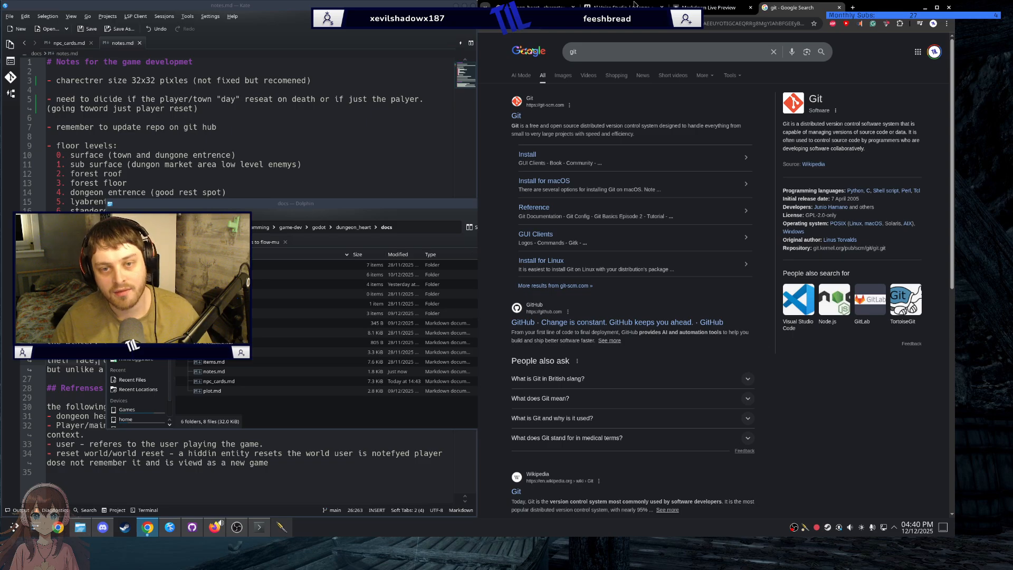
key("ctrl+l")
type("git")
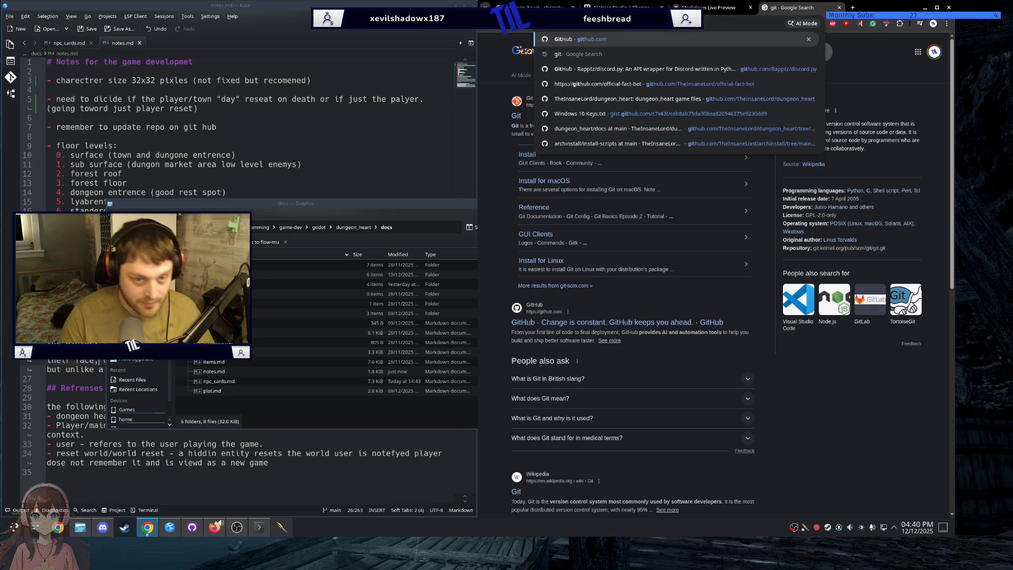
key("Return")
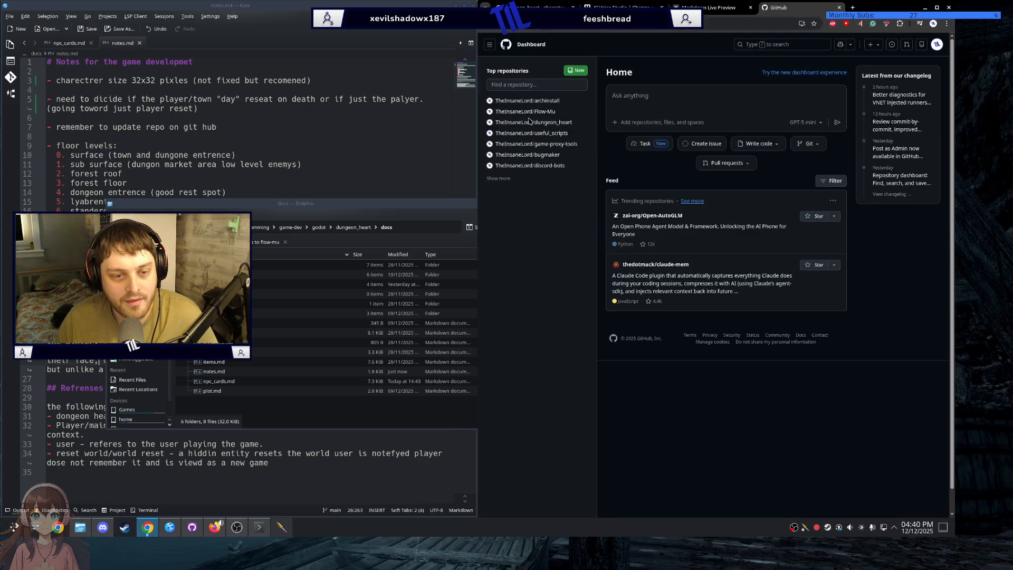
left_click(530, 123)
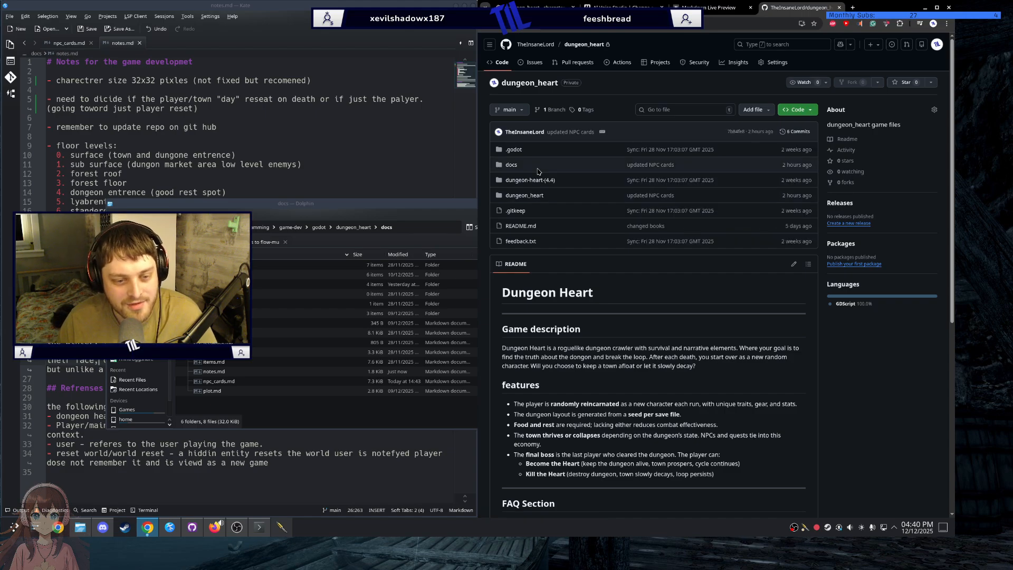
Step: Check the repository's docs folder, open the latest commit "updated NPC cards" and look over its changed files
left_click(511, 165)
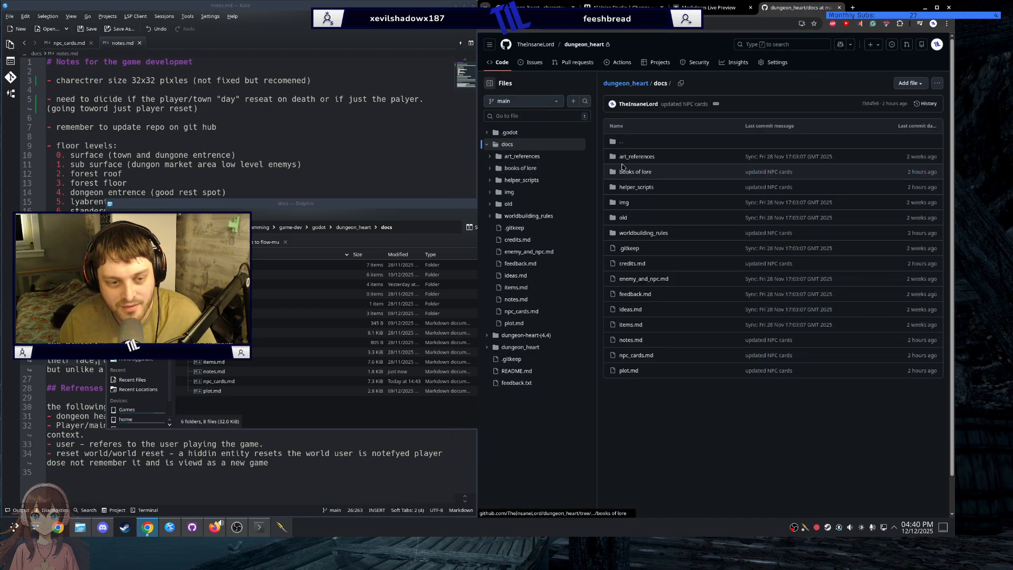
key("alt+Left")
left_click(635, 166)
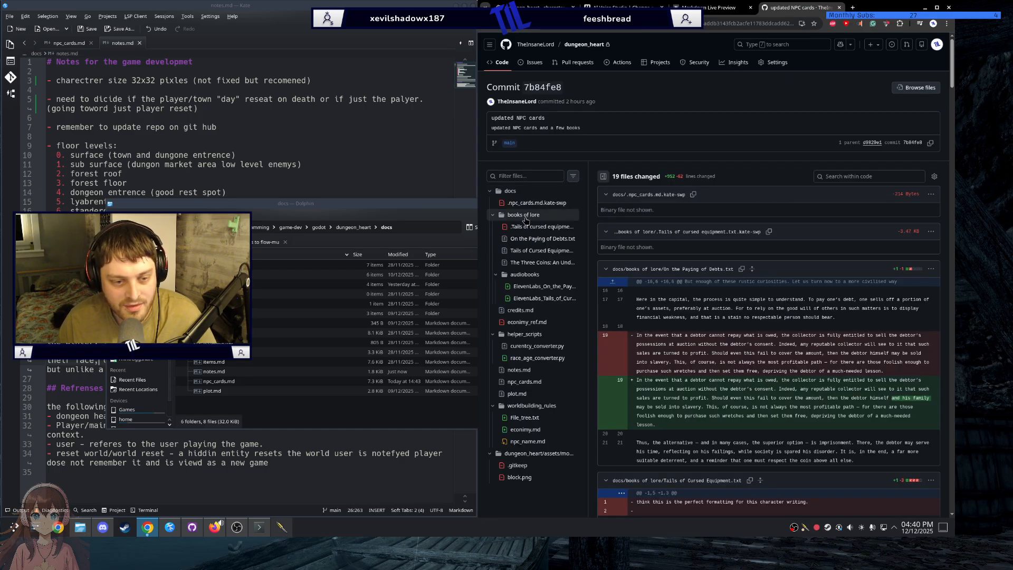
scroll(546, 232, "down", 3)
scroll(546, 238, "up", 3)
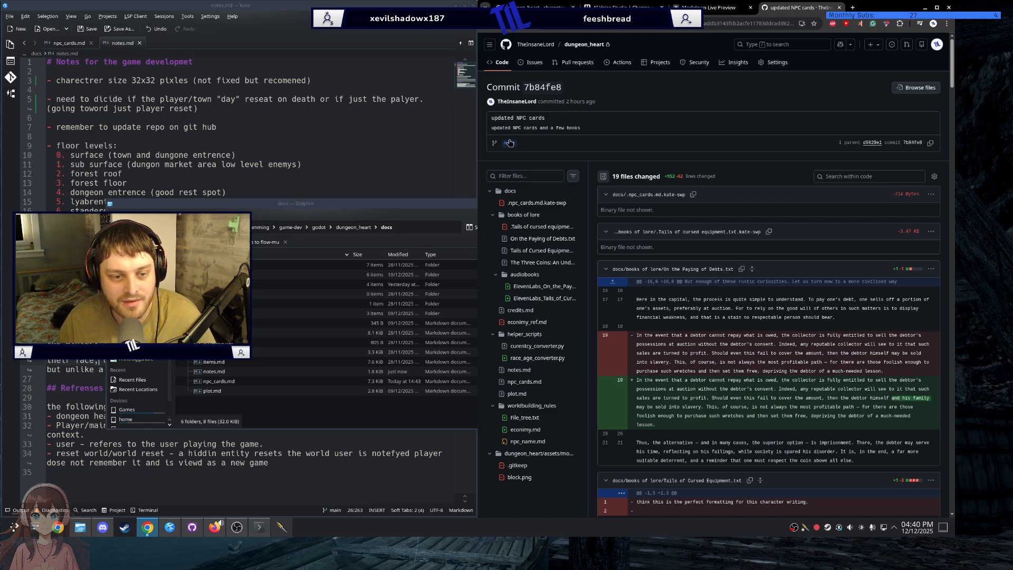
left_click(685, 158)
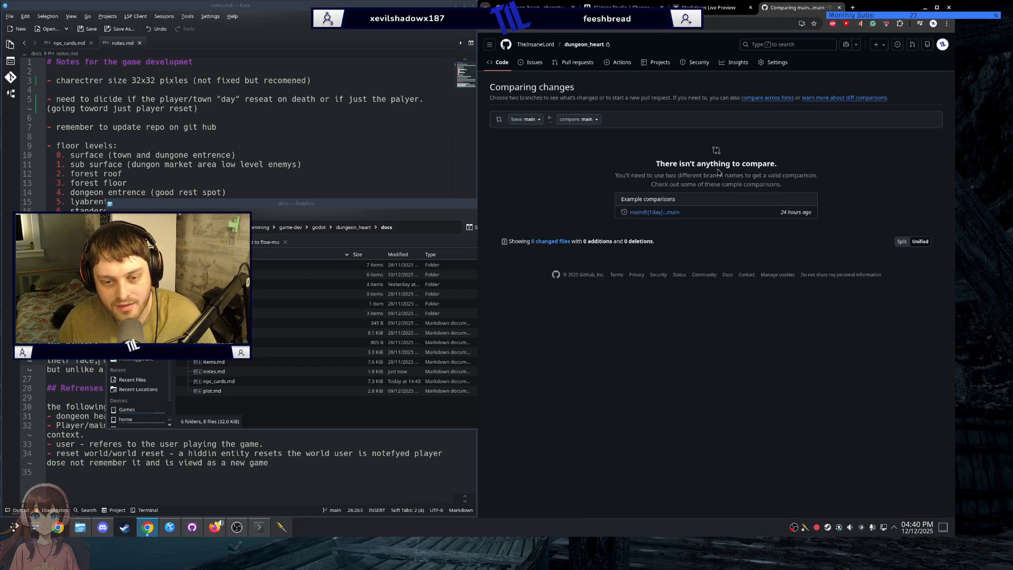
key("alt+Left")
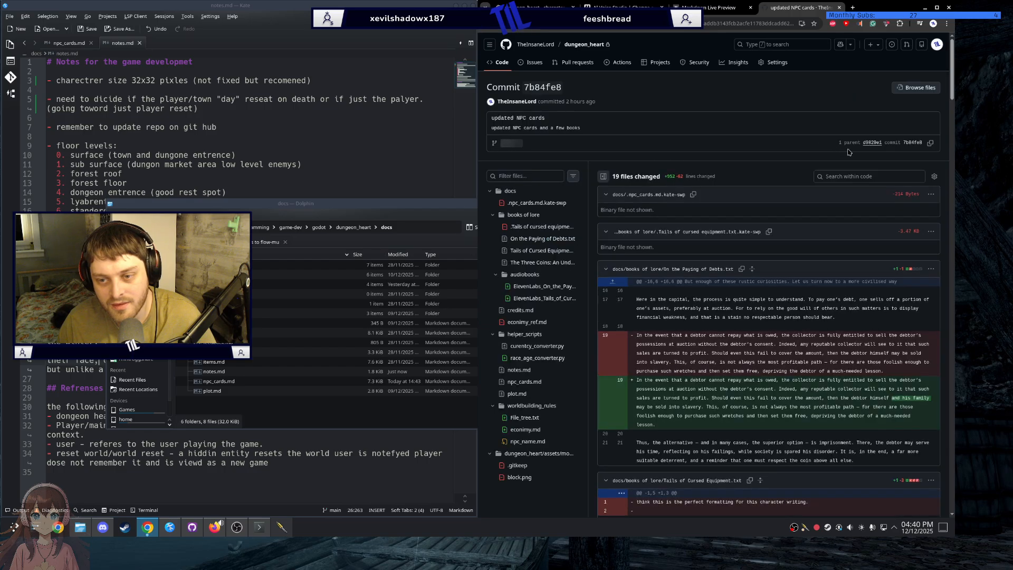
Step: Look through the changes in the parent commit "updated name-ref & a book" and return to the "updated NPC cards" commit
left_click(871, 143)
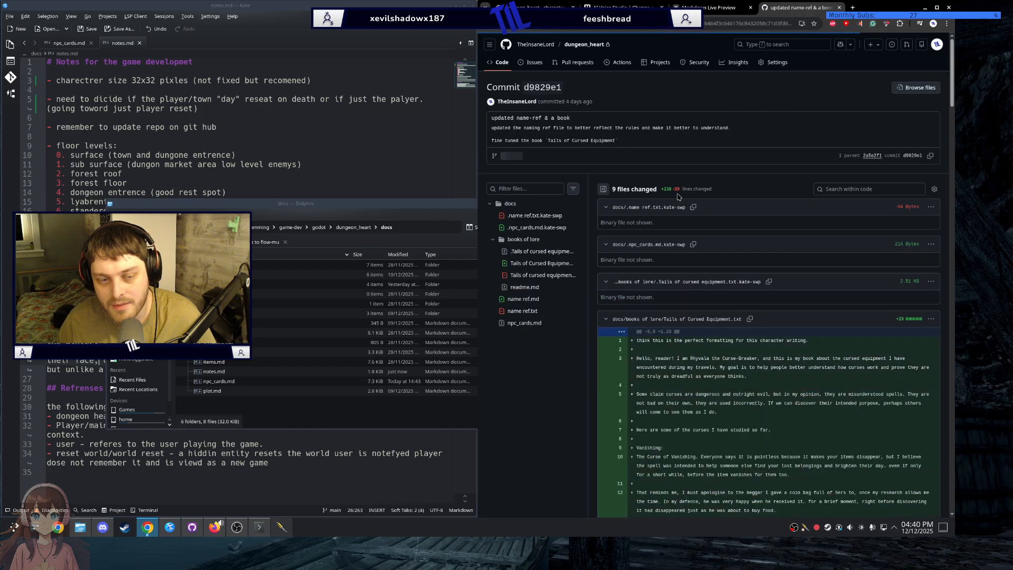
scroll(609, 316, "down", 10)
scroll(611, 306, "up", 10)
key("alt+Left")
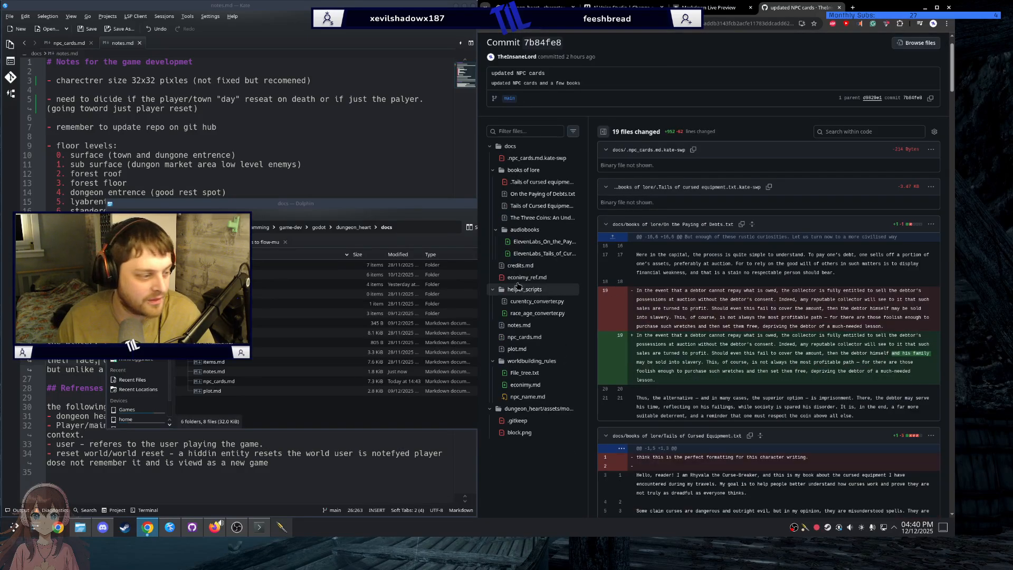
Step: Examine the lore book, credits, currency converter and race age converter changes in the "updated NPC cards" commit
left_click(501, 210)
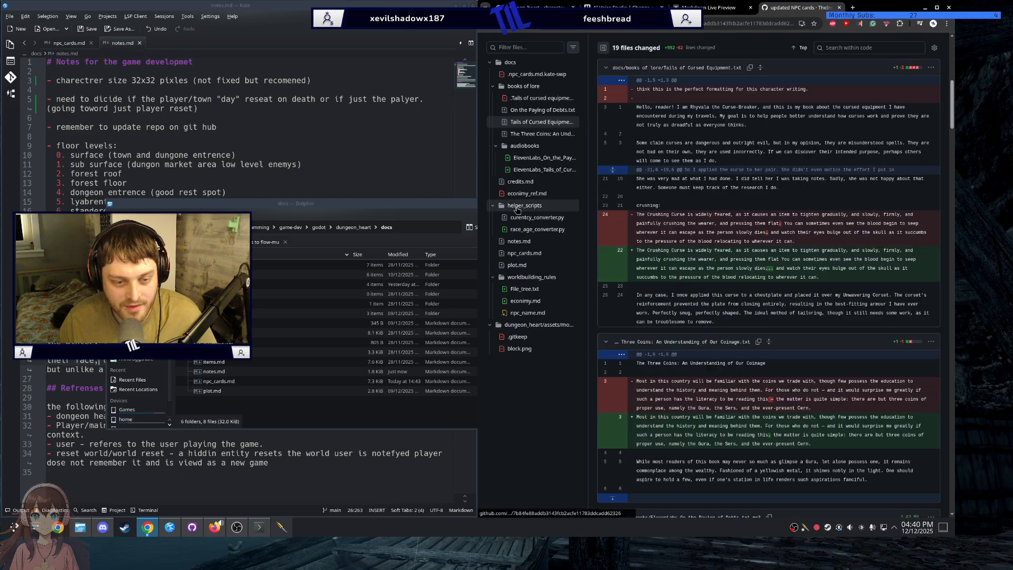
scroll(683, 210, "up", 4)
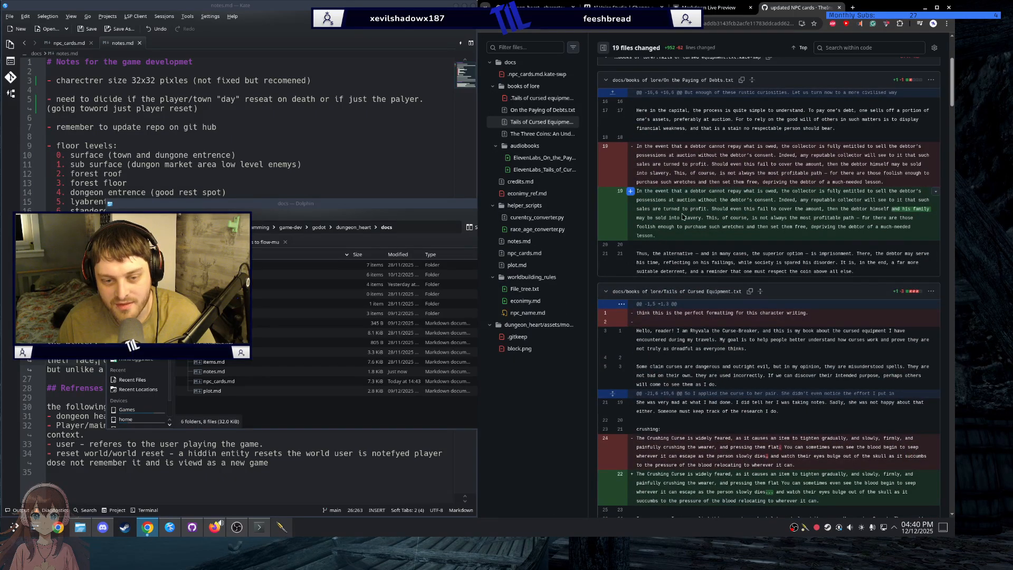
scroll(683, 210, "up", 2)
scroll(682, 228, "down", 15)
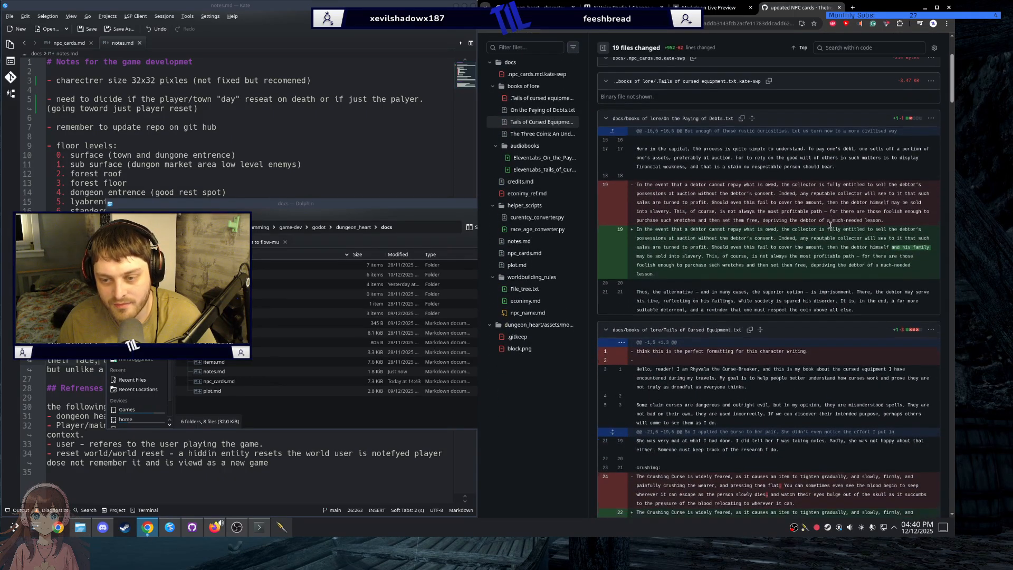
scroll(675, 298, "down", 4)
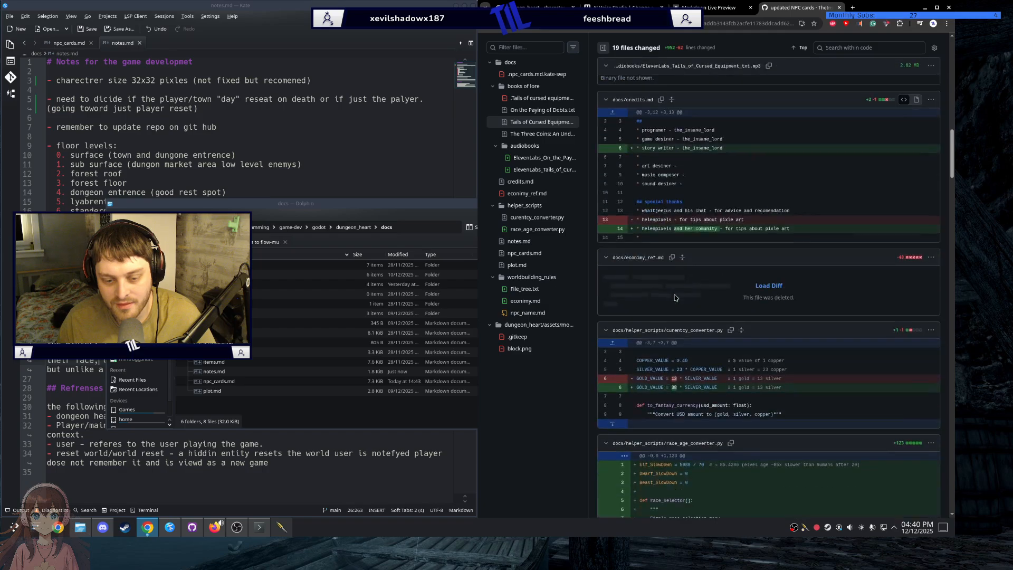
scroll(675, 297, "down", 3)
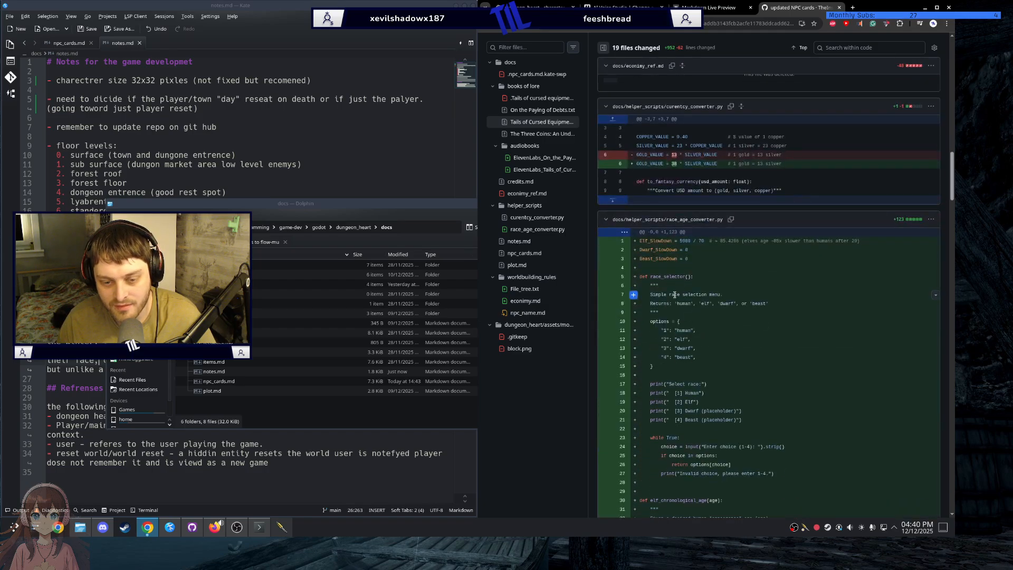
scroll(672, 274, "down", 4)
scroll(705, 311, "up", 6)
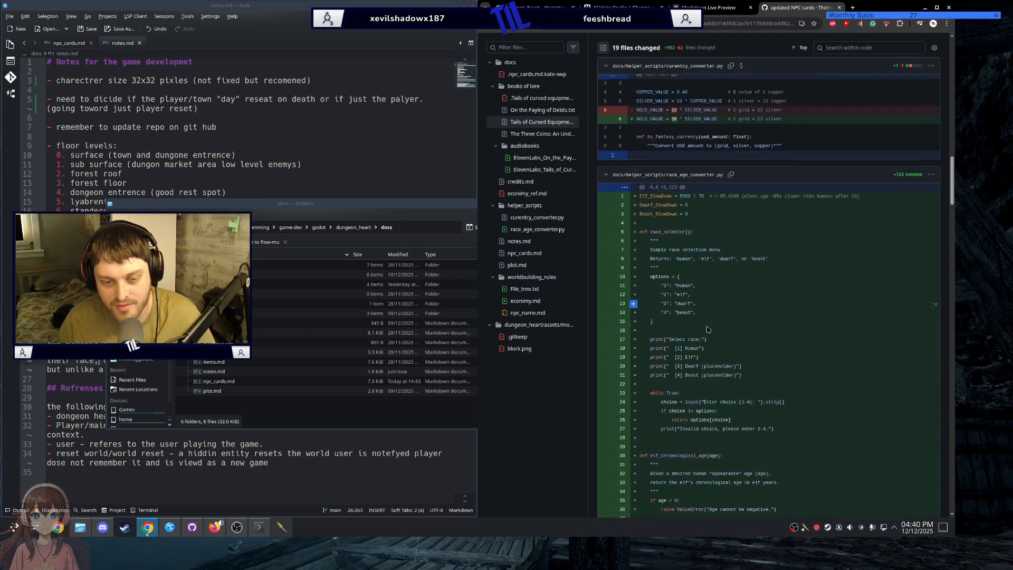
scroll(720, 328, "up", 7)
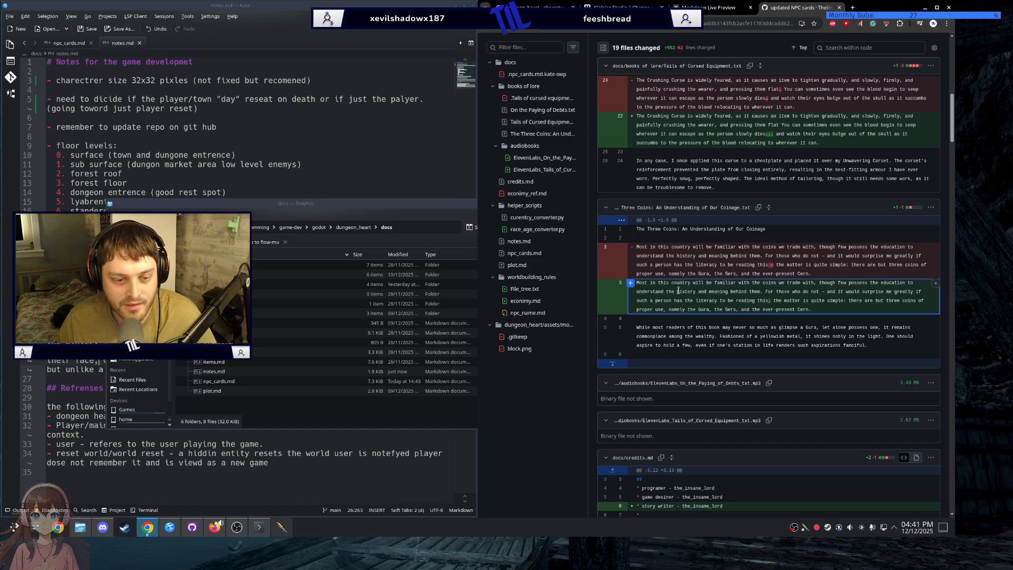
Step: Open the "changed books" commit from the repository's commit history and briefly check the uncommitted changes in GitHub Desktop
key("alt+Left")
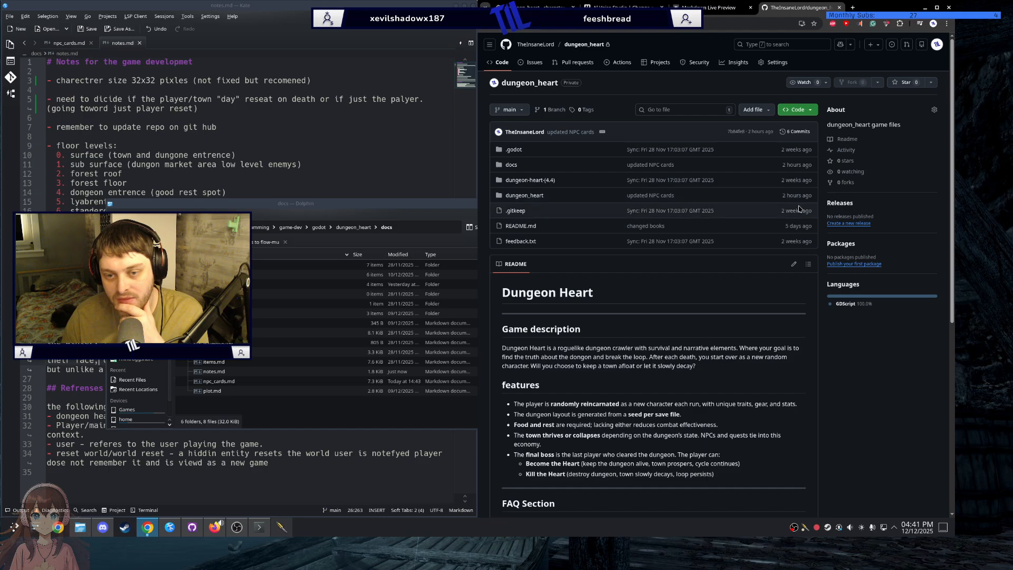
left_click(791, 133)
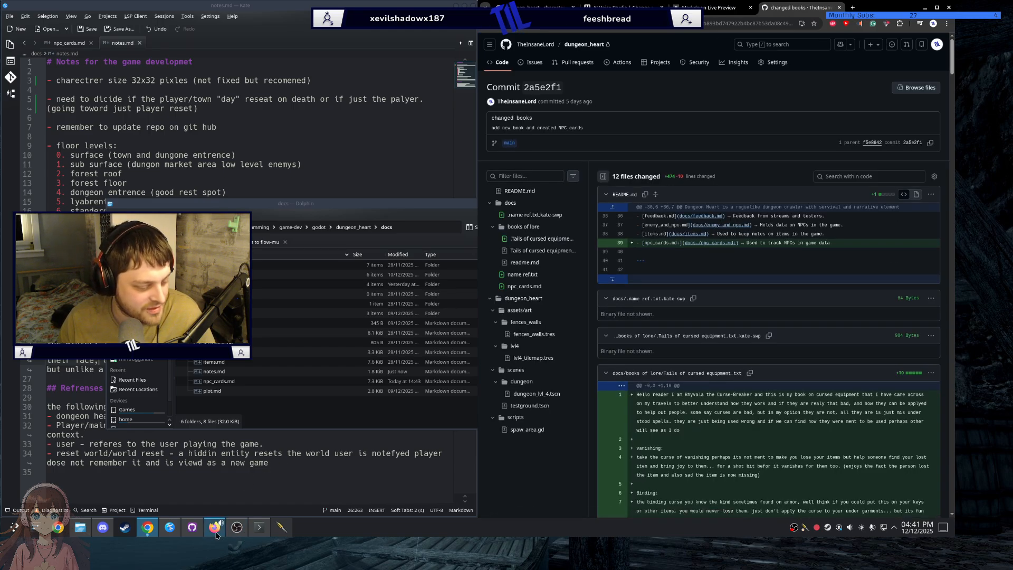
left_click(192, 527)
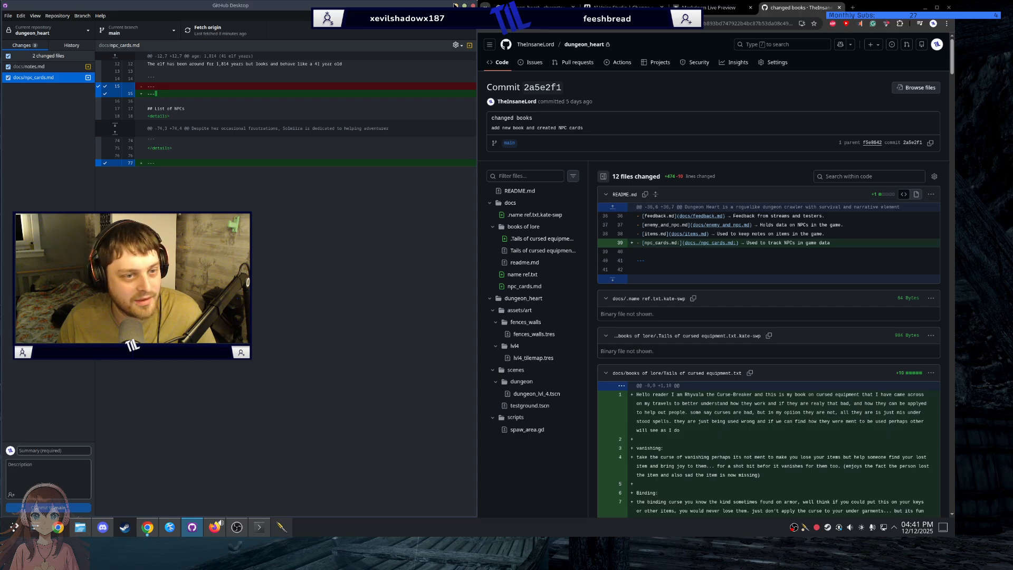
left_click(454, 6)
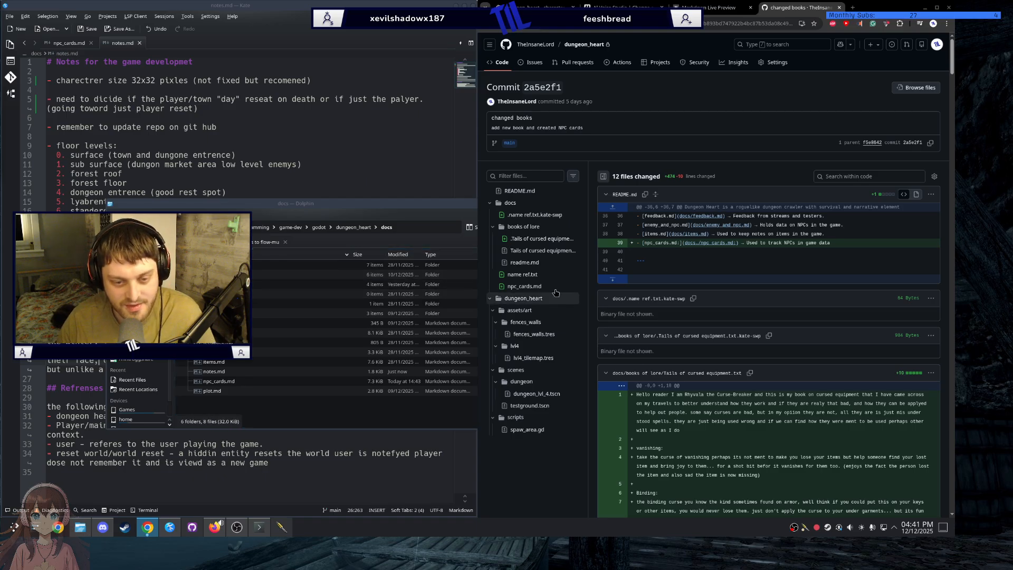
Step: Look over the file changes in the "changed books" commit as far as the fences_walls.tres diff
scroll(630, 207, "down", 1)
scroll(631, 207, "down", 20)
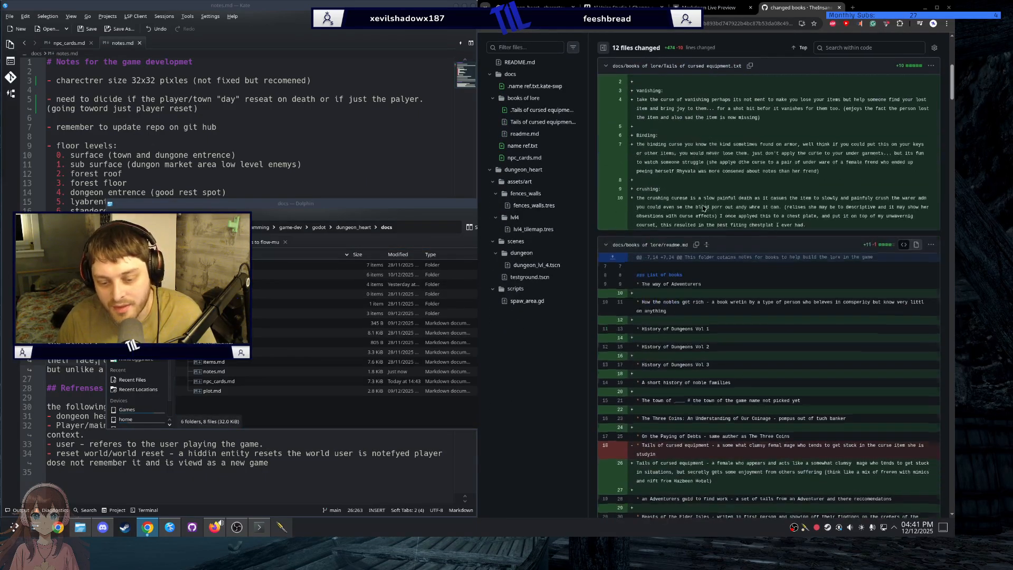
scroll(740, 223, "down", 20)
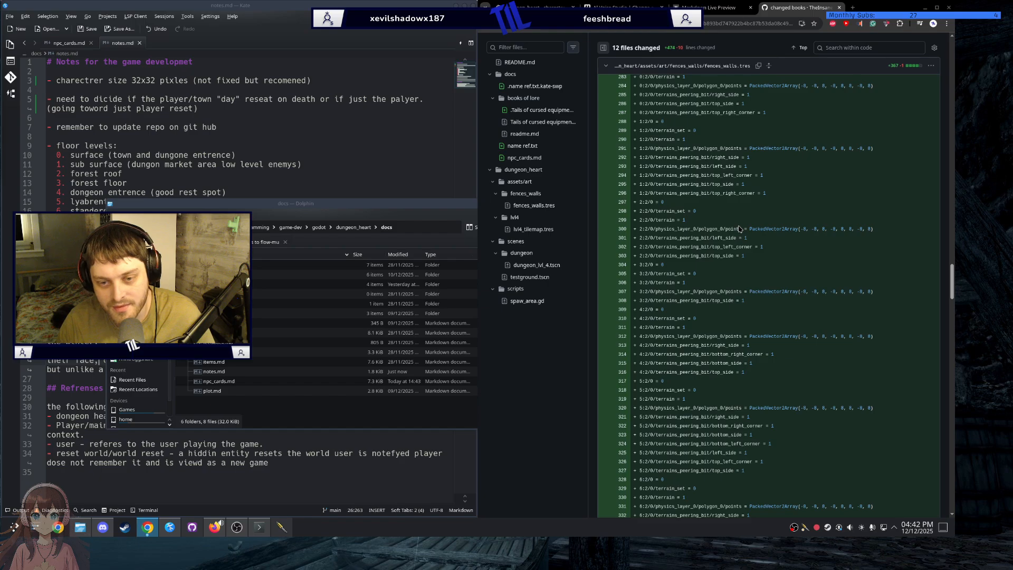
scroll(740, 228, "down", 10)
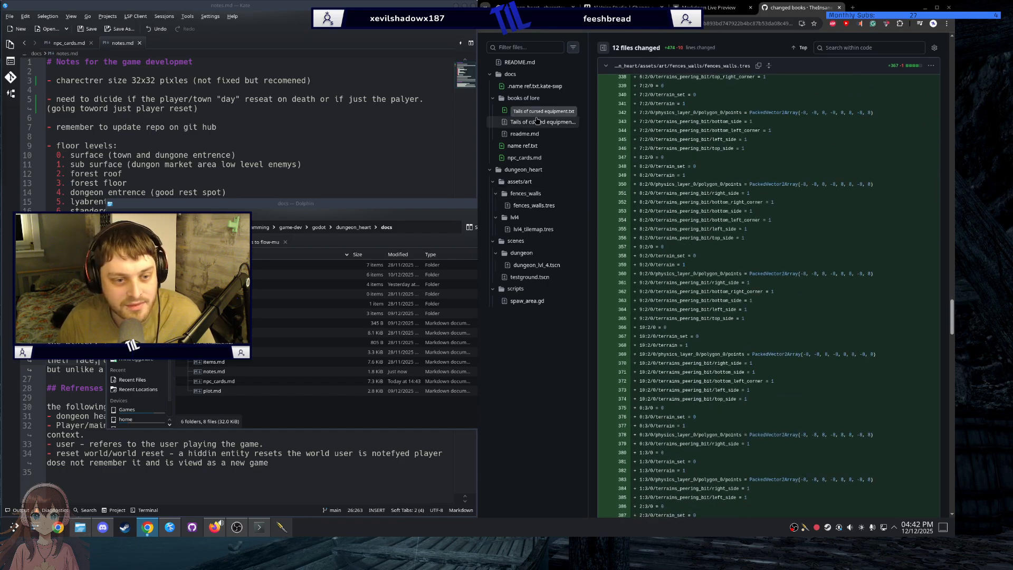
Step: Read the original Tails of cursed equipment.txt diff and continue through the books readme.md, name ref.txt and npc_cards.md changes
left_click(552, 123)
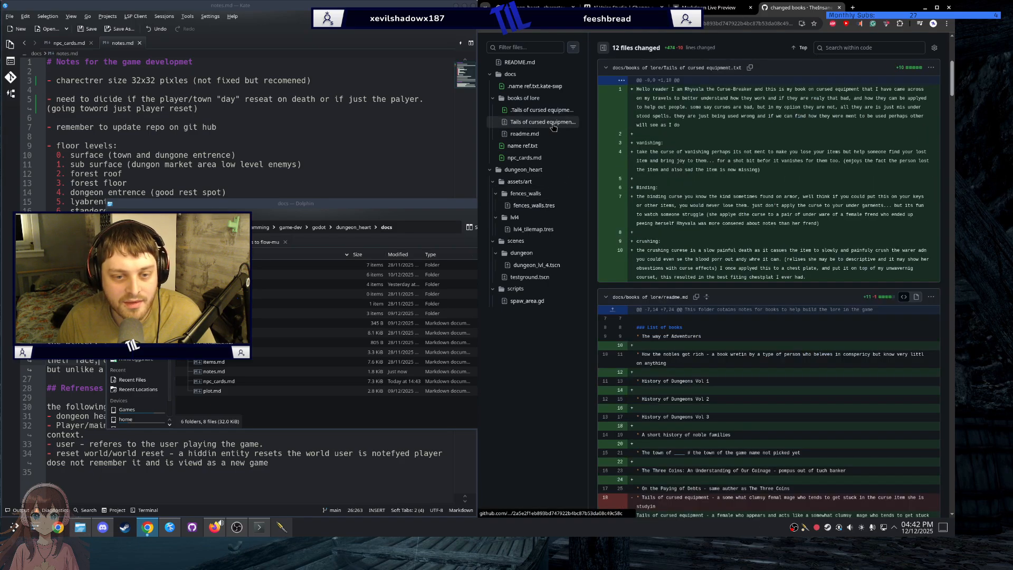
scroll(712, 262, "up", 4)
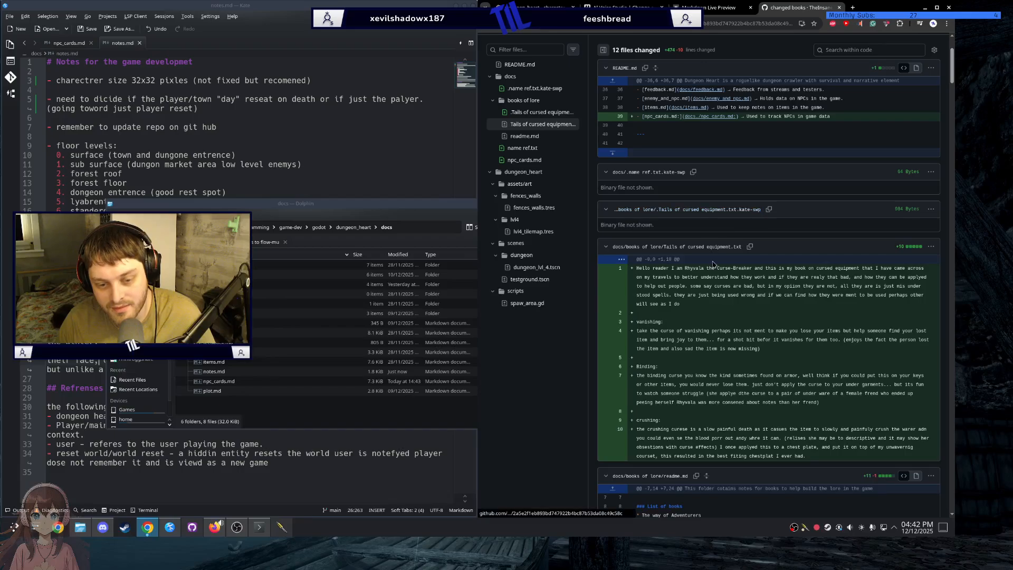
scroll(717, 301, "down", 2)
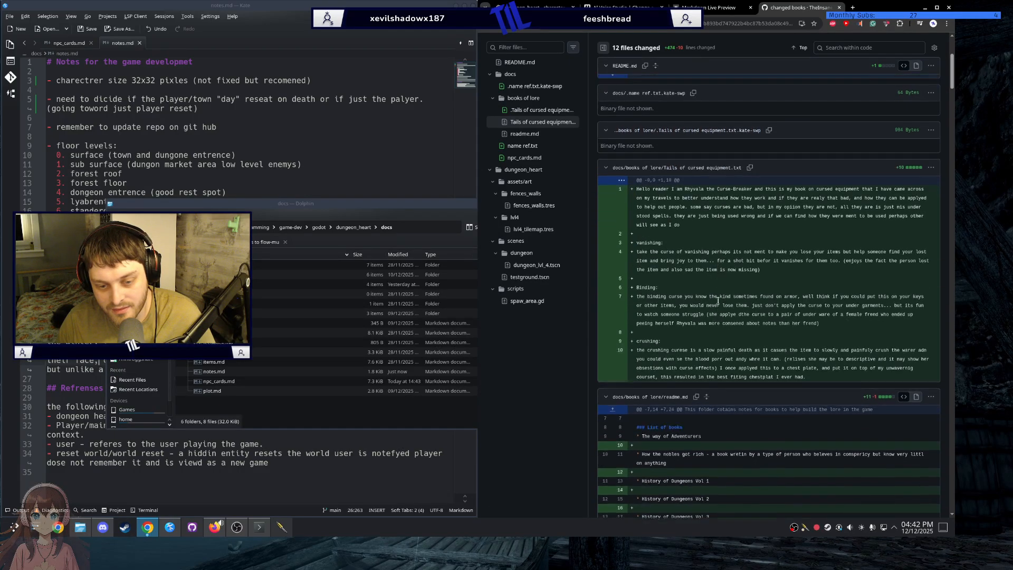
scroll(718, 300, "down", 1)
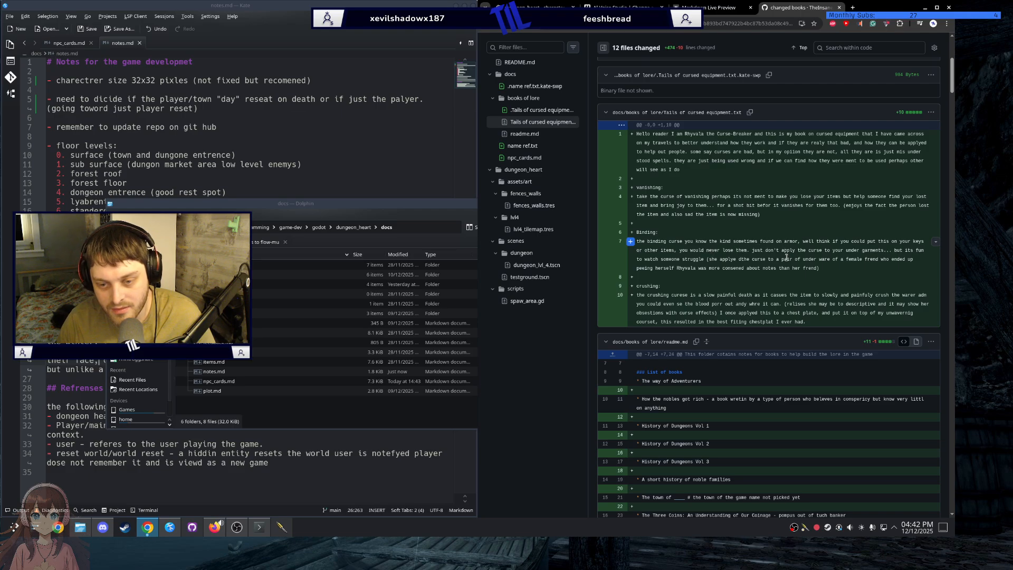
scroll(760, 270, "down", 10)
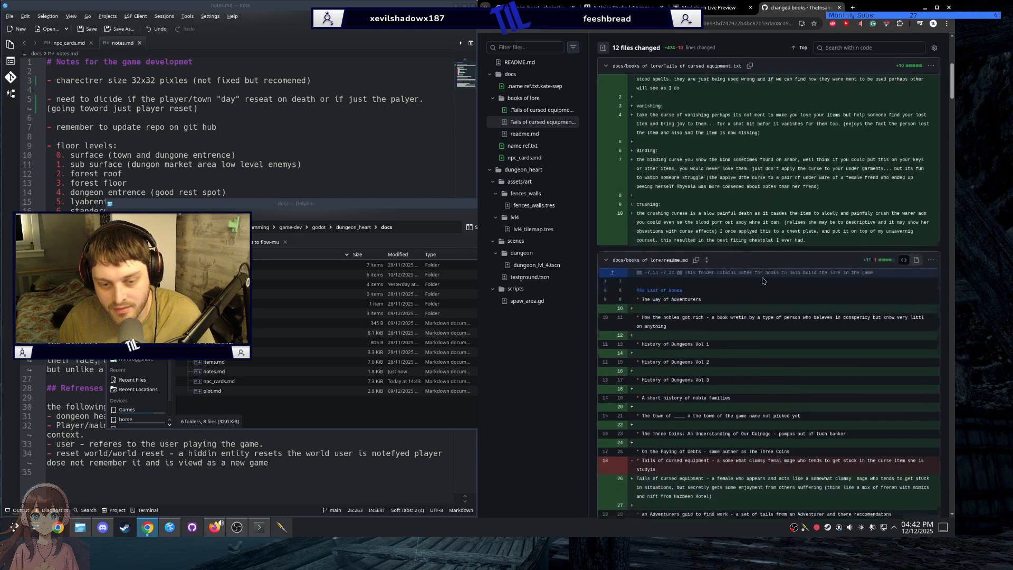
scroll(740, 273, "down", 10)
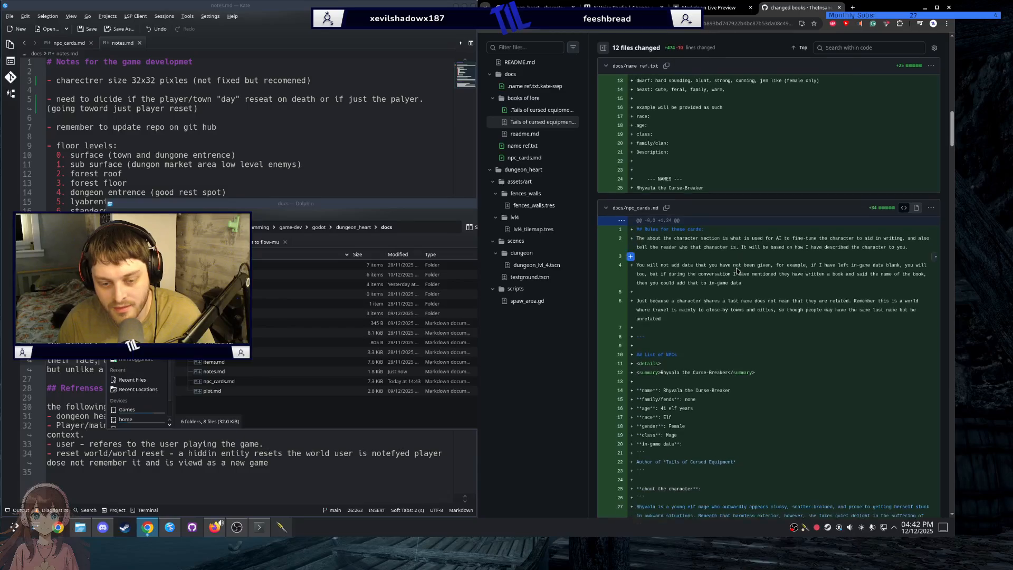
scroll(737, 270, "up", 6)
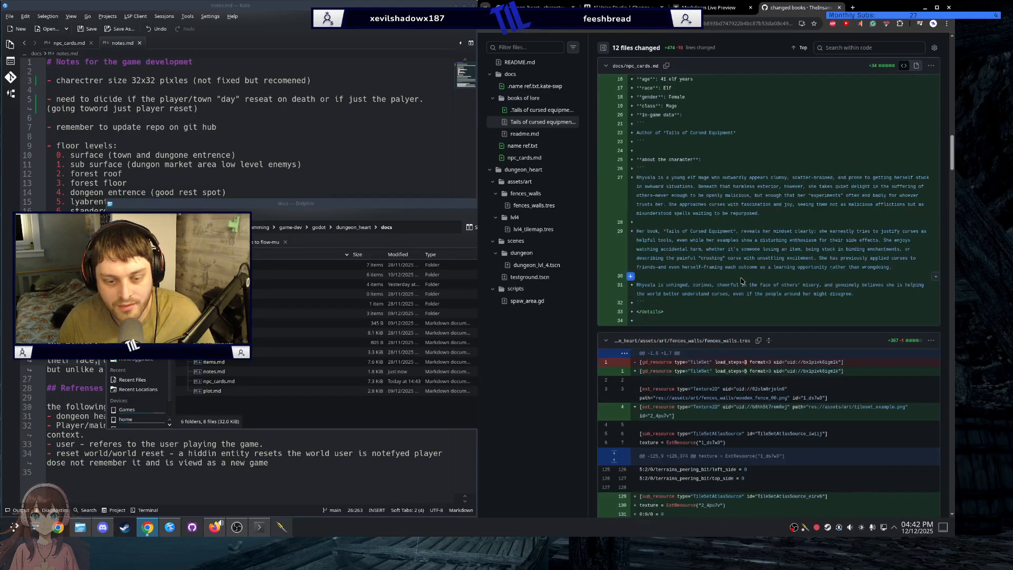
Step: Collapse the fences_walls.tres, lvl4_tilemap.tres and dungeon_lvl_4.tscn diffs and the dungeon_heart folder in the file tree
left_click(604, 342)
left_click(605, 363)
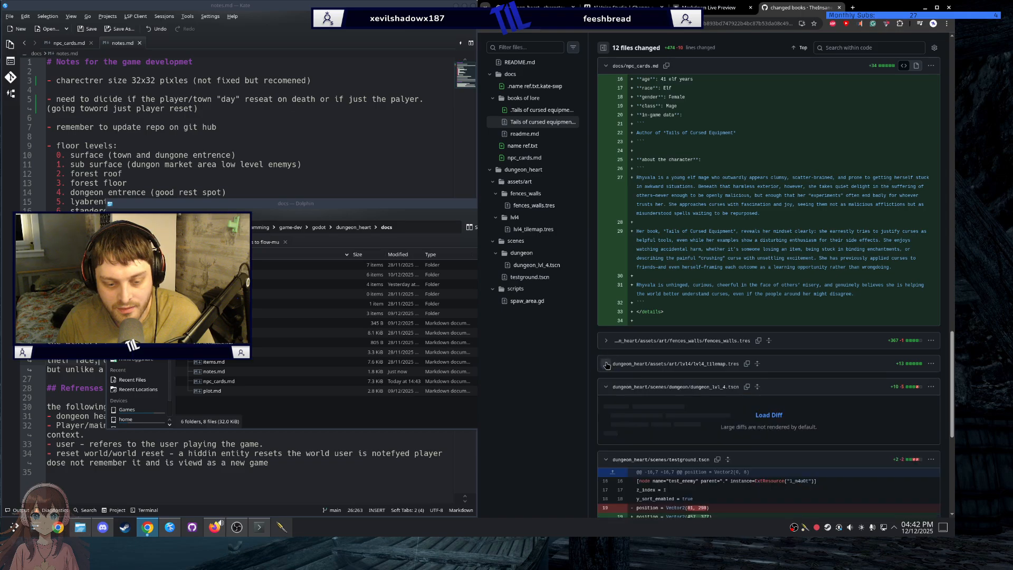
left_click(606, 386)
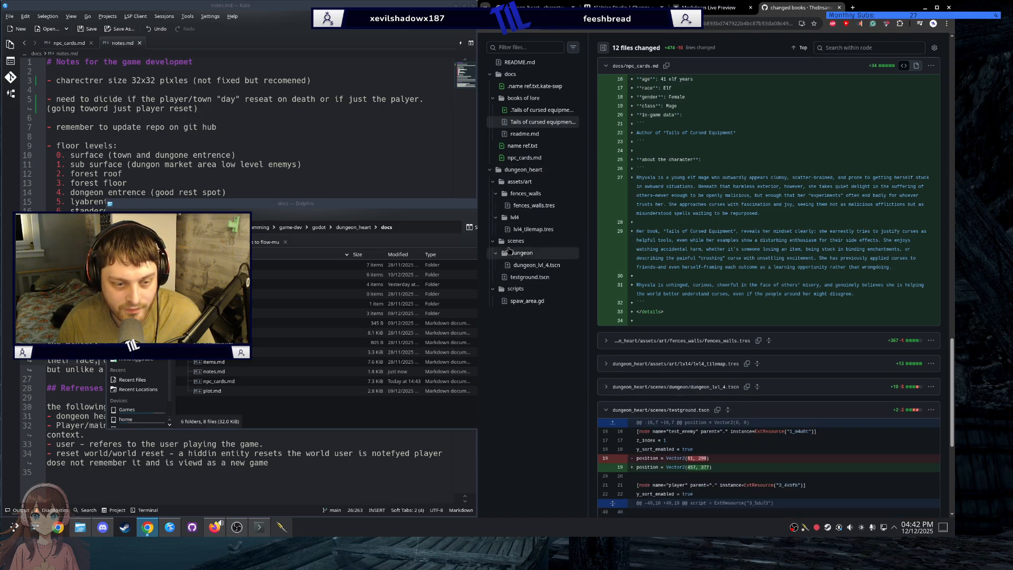
left_click(491, 170)
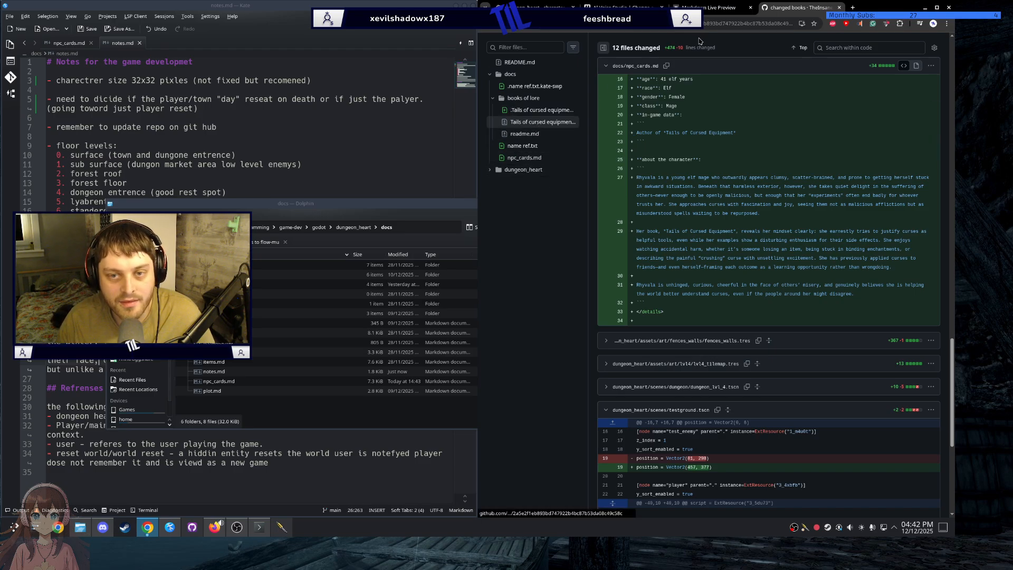
Step: Check the changed files of the "29112025" commit and return to the commit history
key("alt+Left")
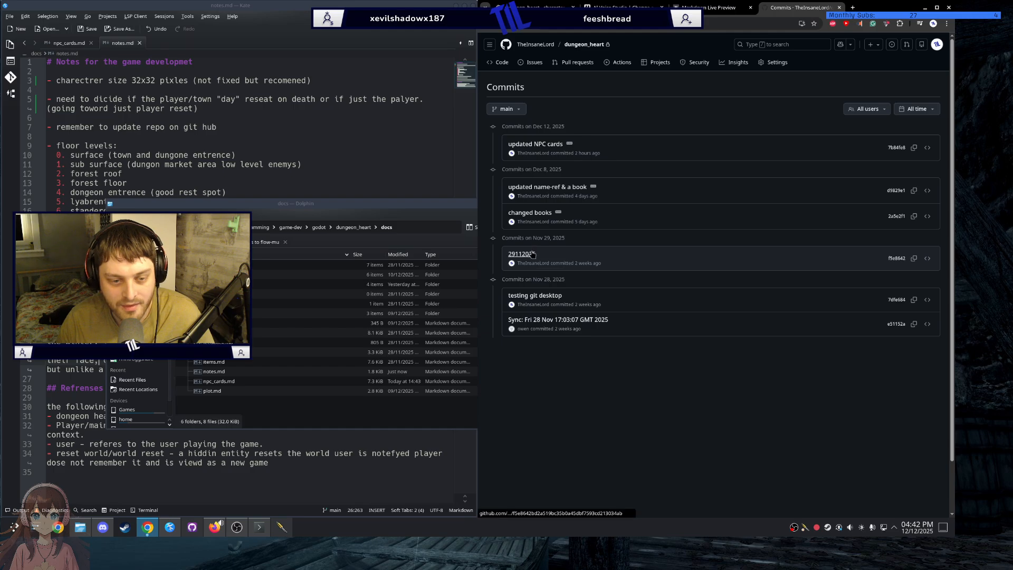
left_click(528, 253)
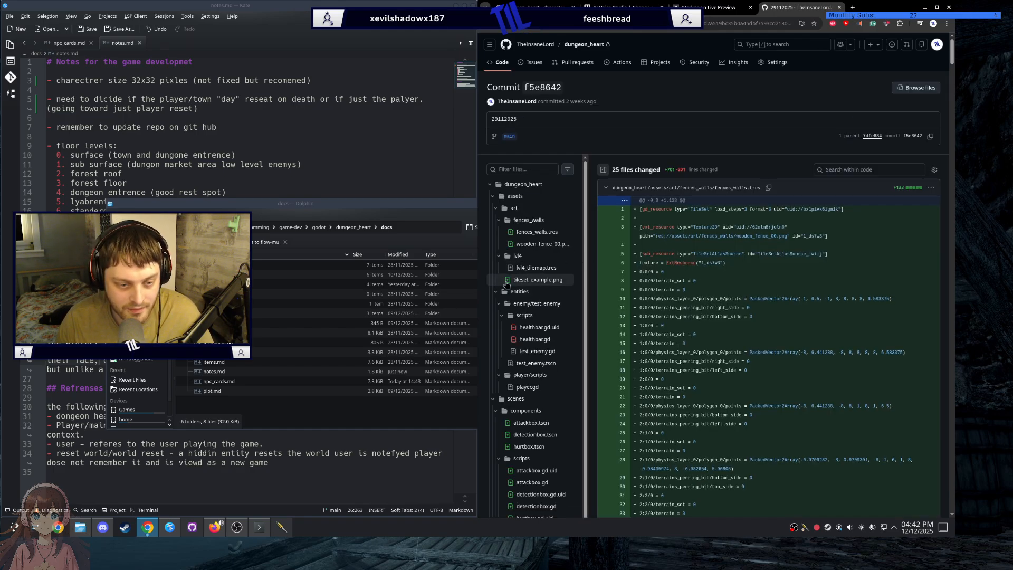
left_click(491, 184)
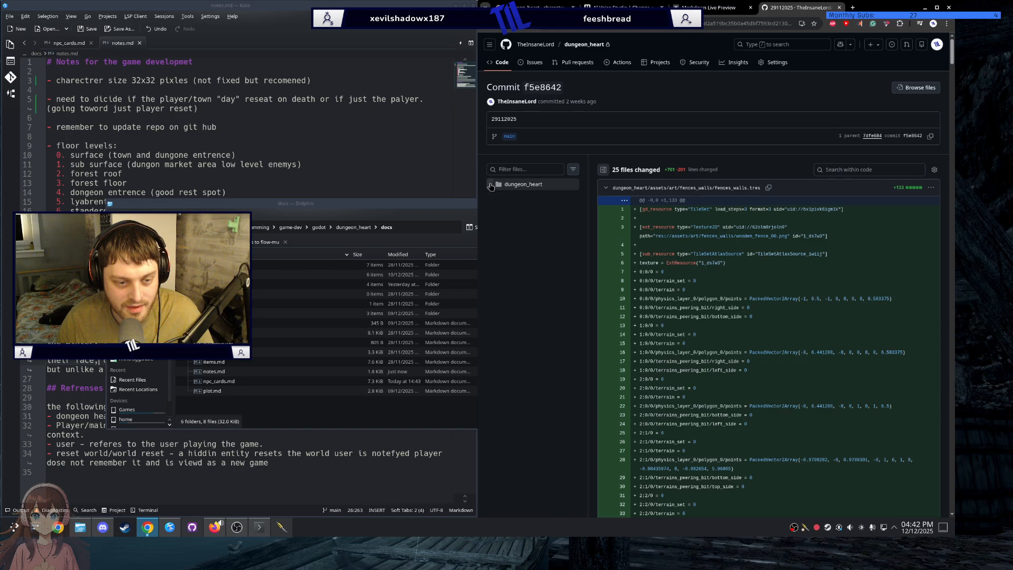
left_click(491, 184)
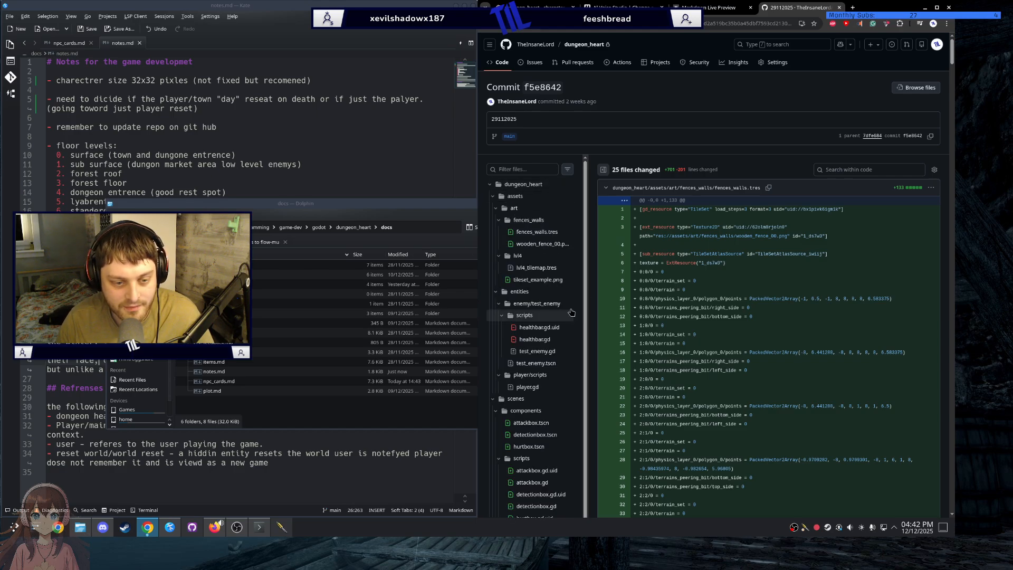
key("alt+Left")
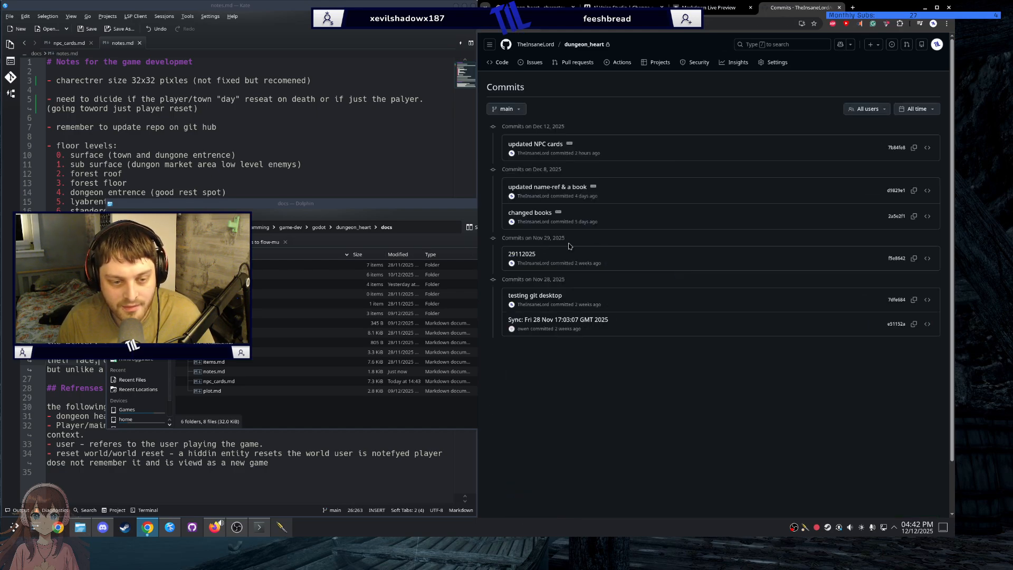
Step: Reopen the "changed books" commit and show its Tails of cursed equipment.txt diff
left_click(536, 212)
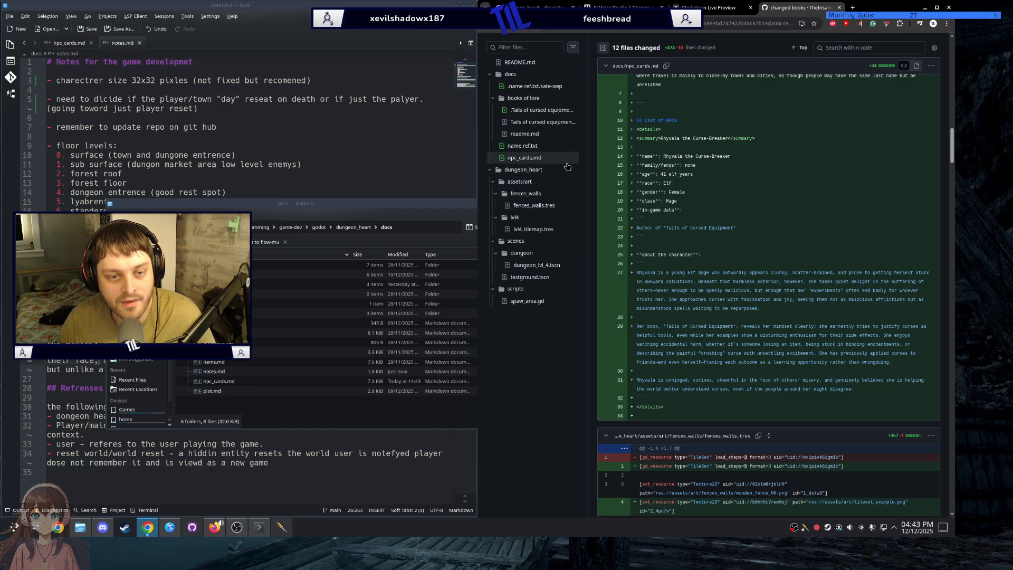
left_click(544, 87)
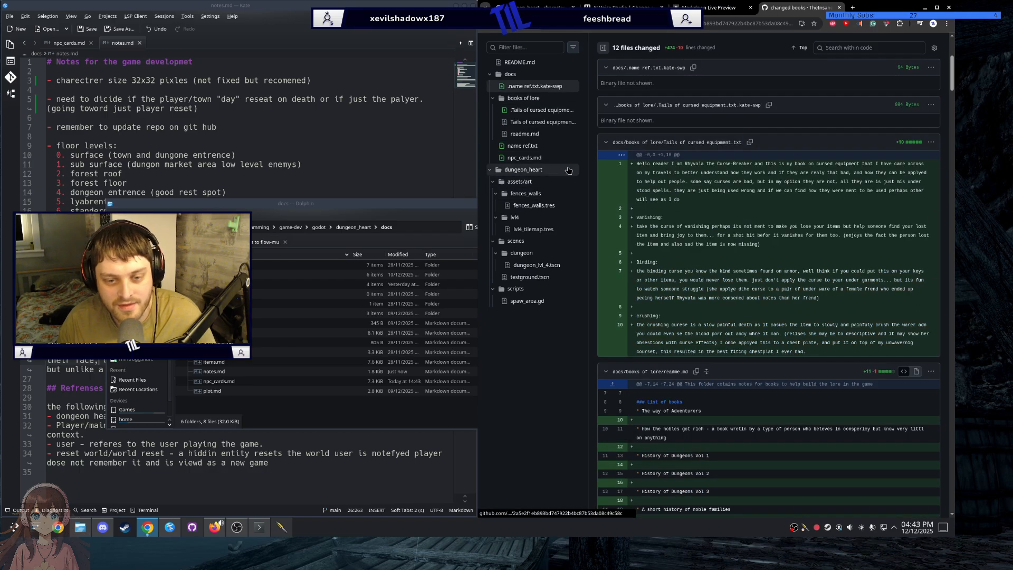
scroll(730, 180, "down", 1)
scroll(729, 179, "up", 3)
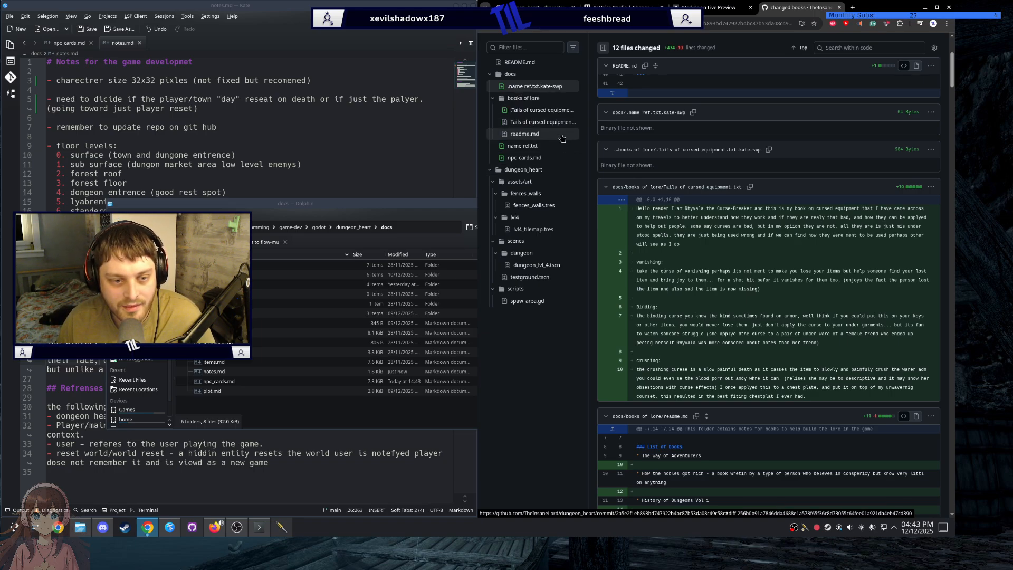
left_click(526, 123)
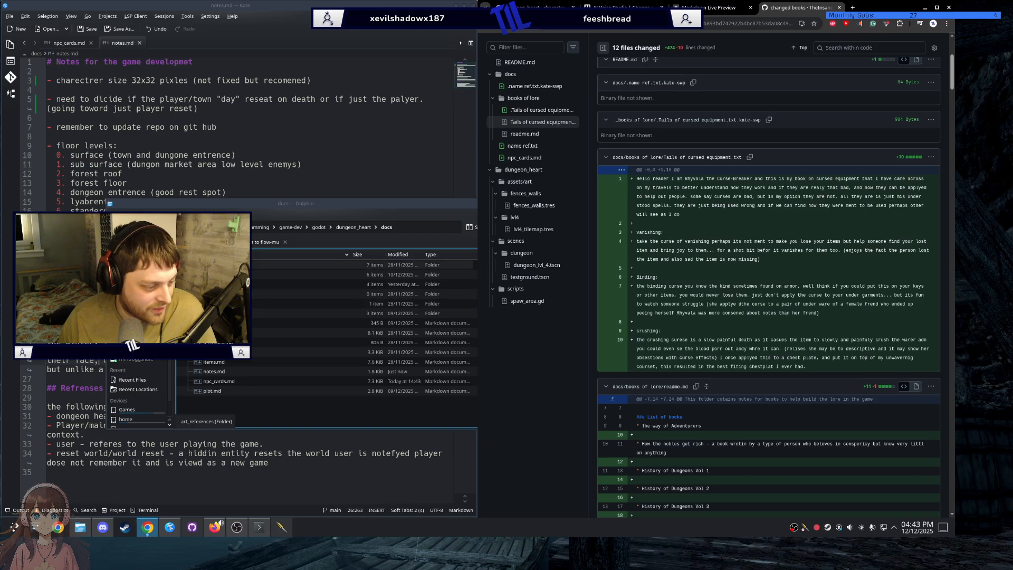
Step: Open the current Tails of Cursed Equipment.txt from the local books of lore folder in Kate
double_click(264, 275)
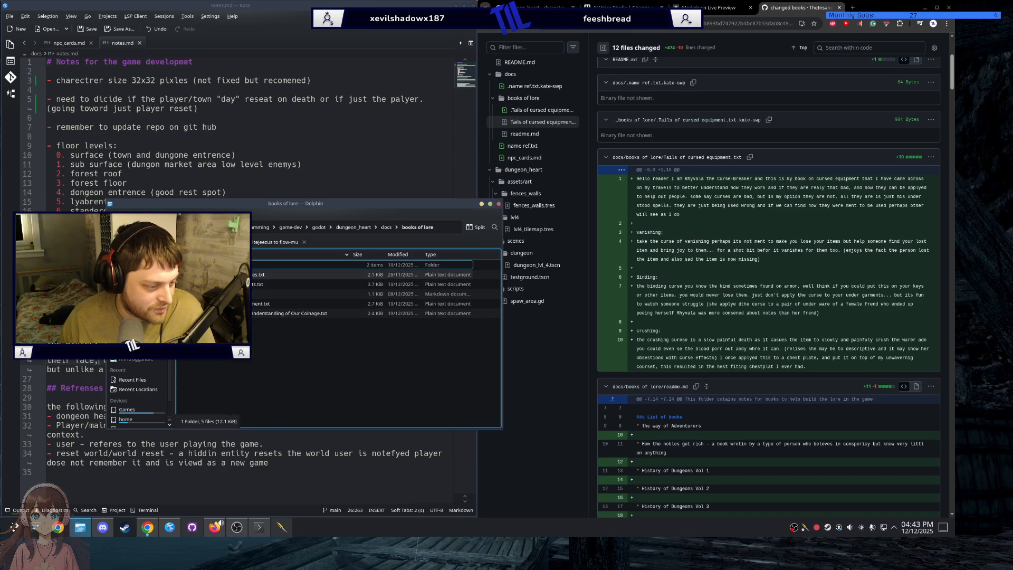
left_click(272, 306)
double_click(272, 306)
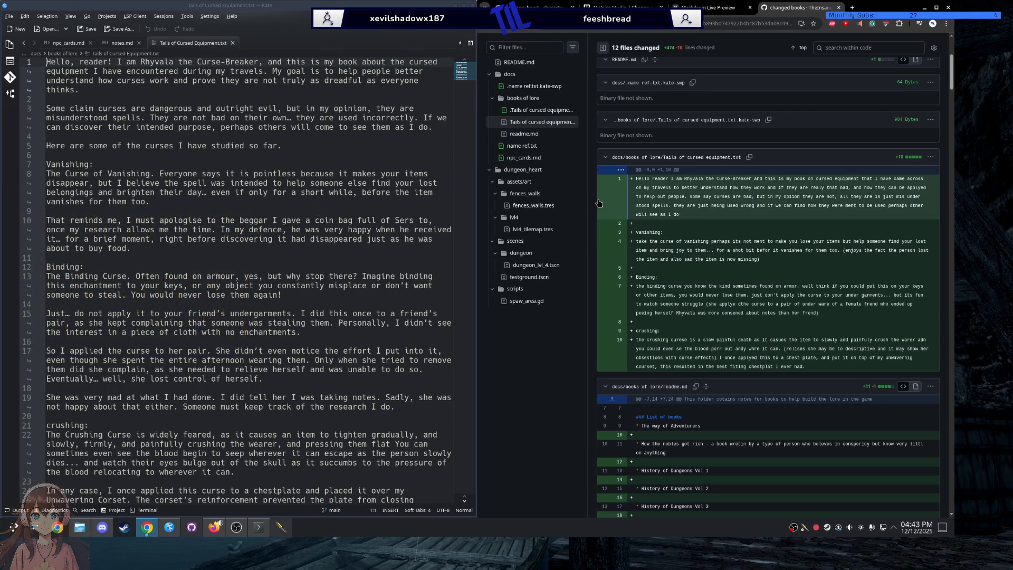
Step: Compare the original Tails of cursed equipment draft in the commit diff with the current local text, highlighting the draft and the author's name
scroll(204, 283, "down", 2)
scroll(194, 290, "up", 2)
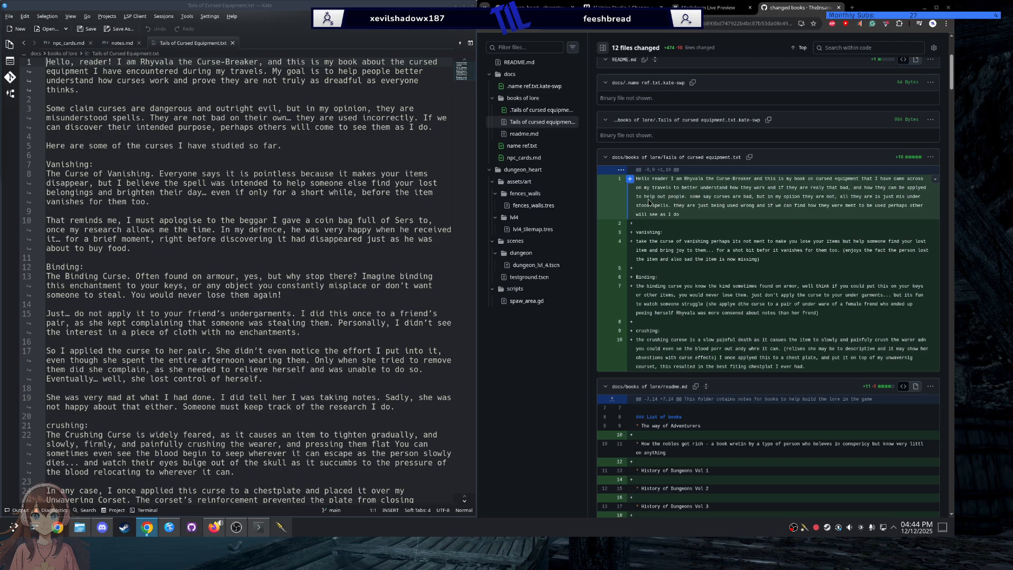
left_click_drag(636, 178, 856, 370)
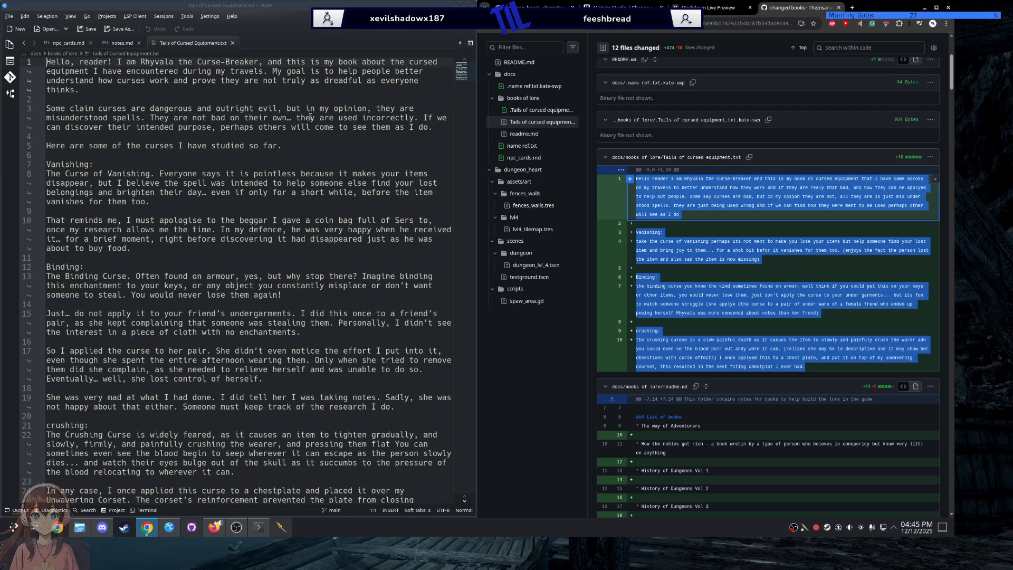
left_click(274, 136)
scroll(224, 245, "down", 1)
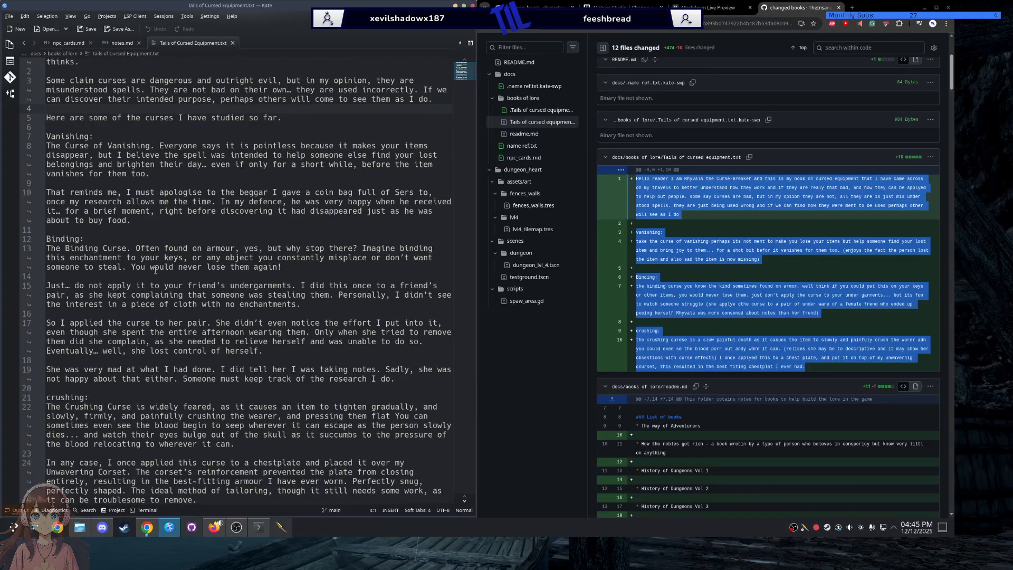
scroll(167, 270, "down", 1)
scroll(188, 239, "up", 2)
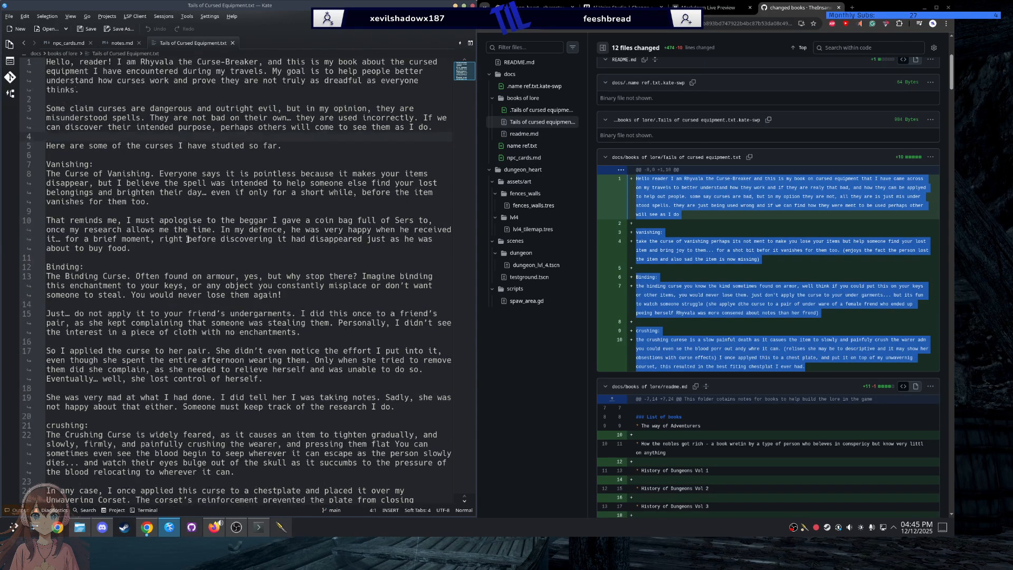
double_click(152, 63)
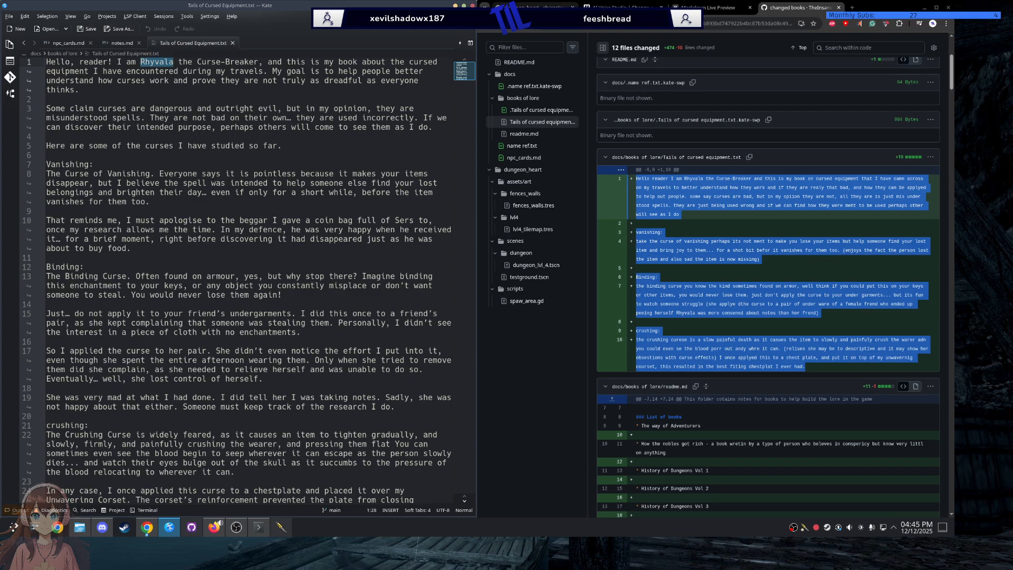
Step: Review Rhyvala's card in npc_cards.md alongside the fine-tuning request for her in the ChatGPT "charecter finetune builder" chat
left_click(546, 8)
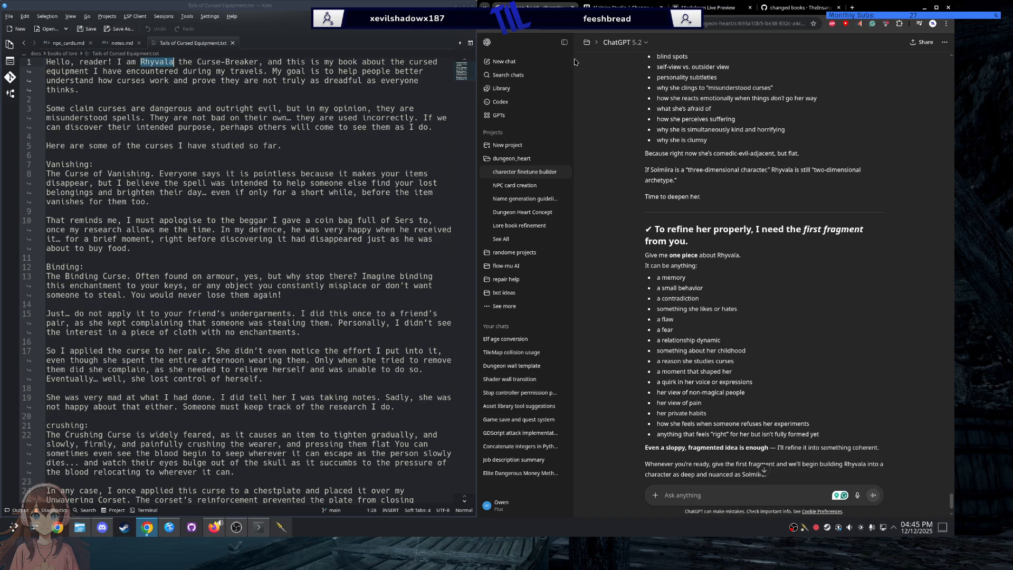
left_click(74, 44)
scroll(124, 237, "up", 20)
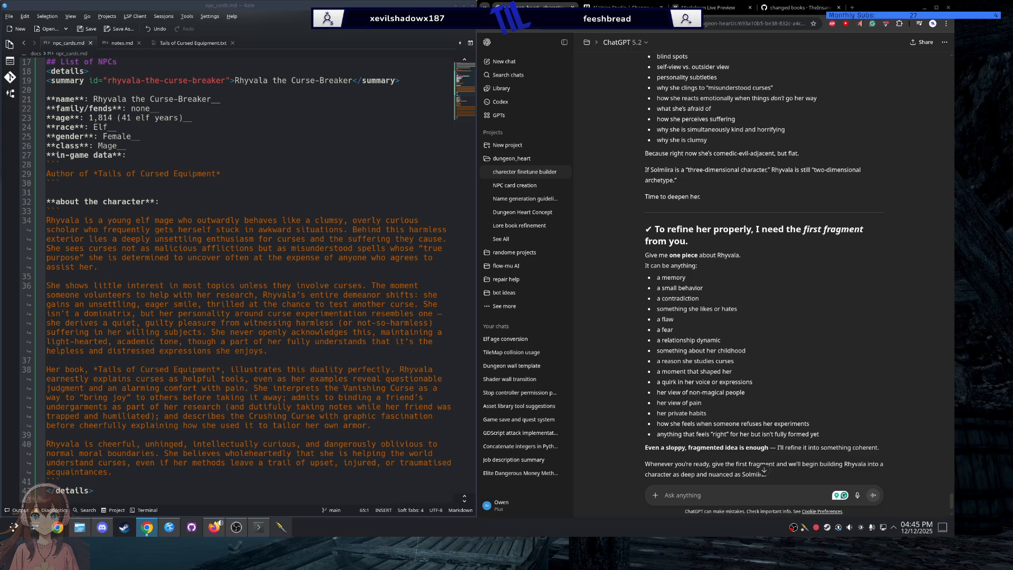
scroll(658, 246, "up", 10)
scroll(660, 250, "up", 12)
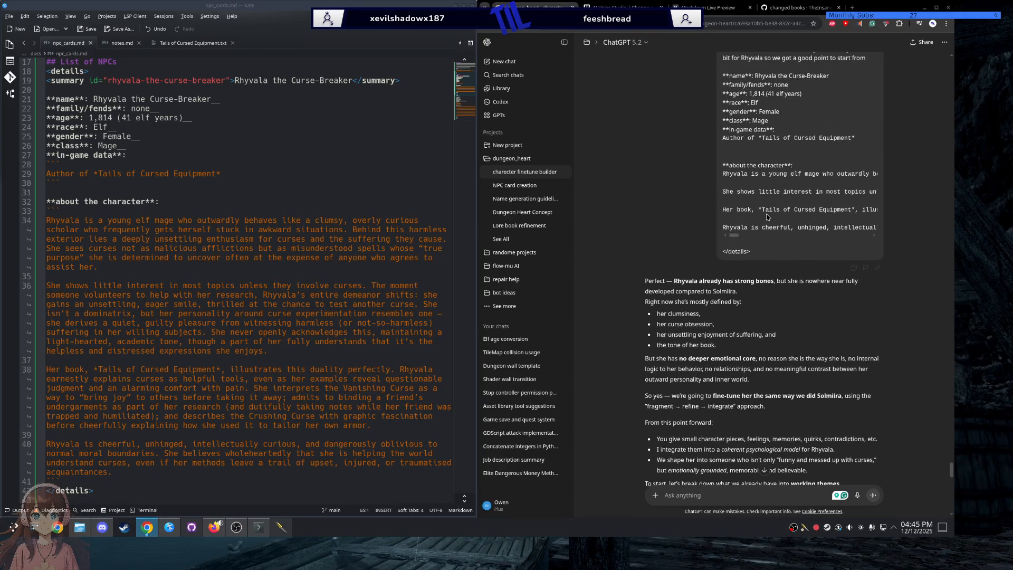
scroll(767, 218, "up", 3)
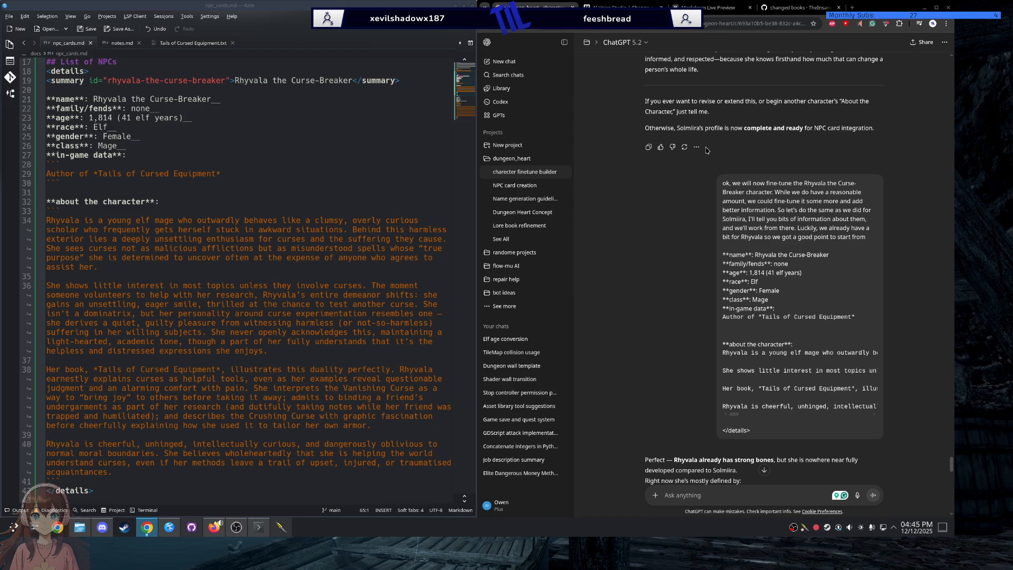
Step: Close Tails of Cursed Equipment.txt and show notes.md from the local docs folder in Kate
left_click(233, 43)
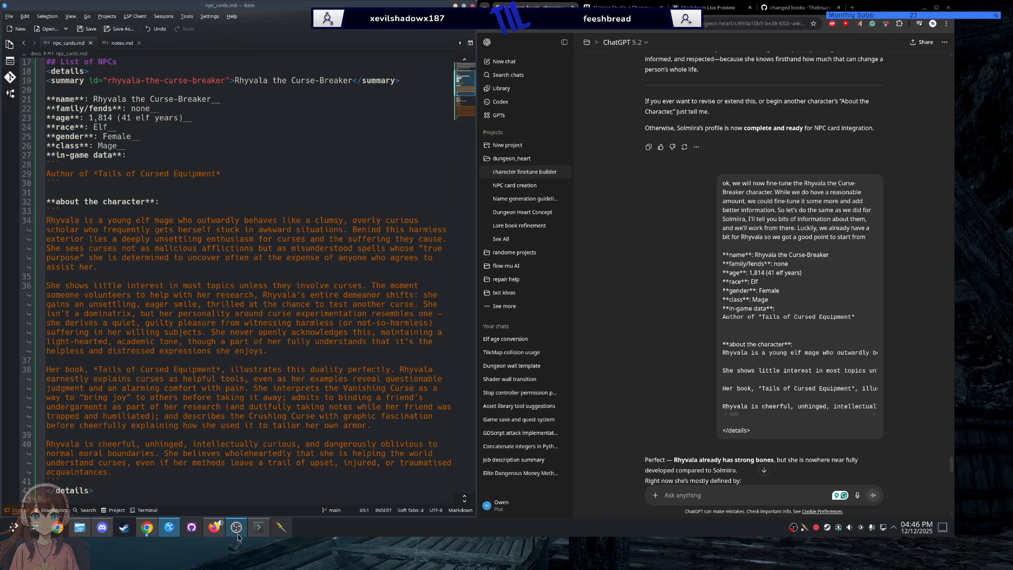
left_click(80, 527)
key("BackSpace")
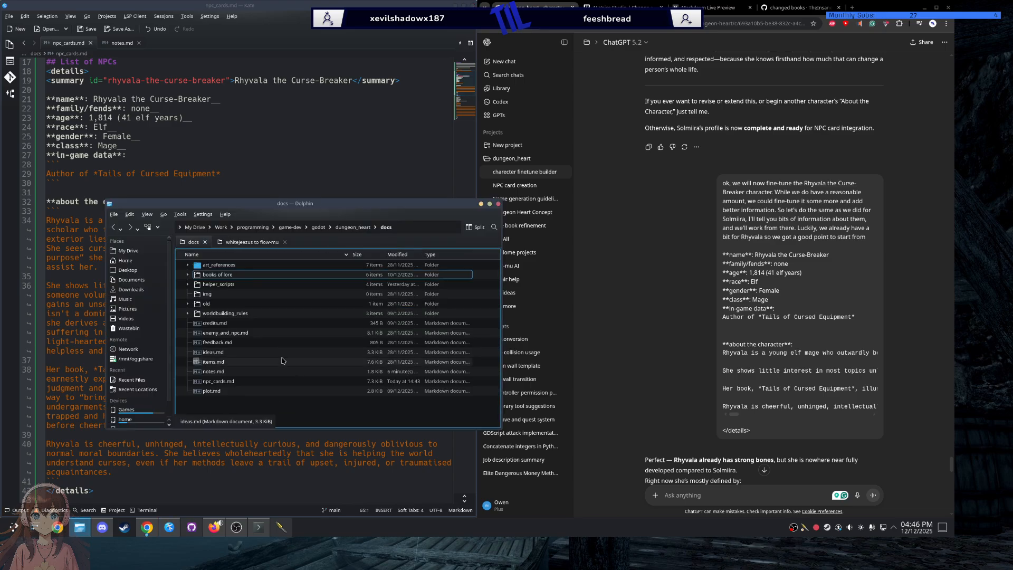
left_click(263, 372)
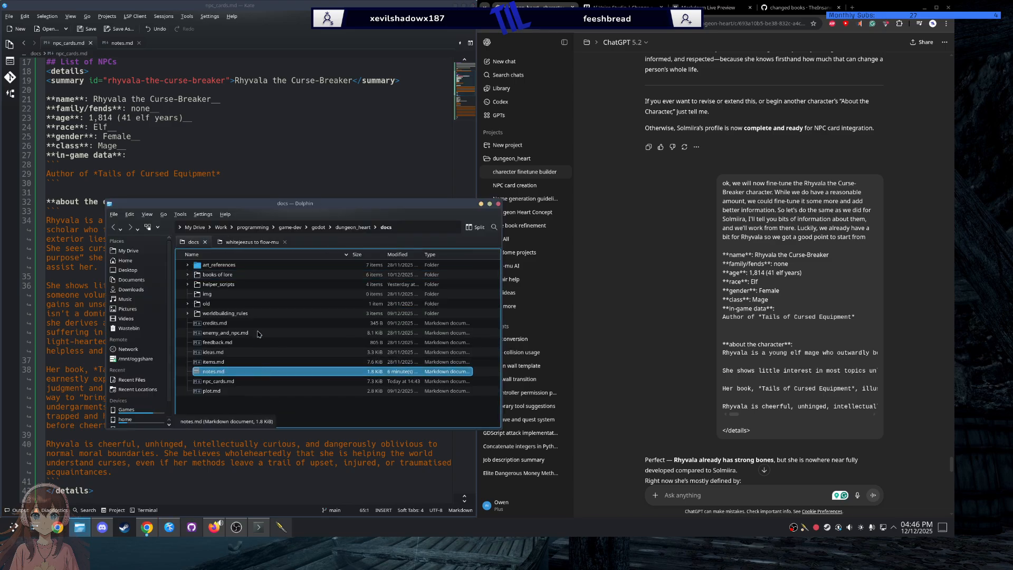
double_click(235, 369)
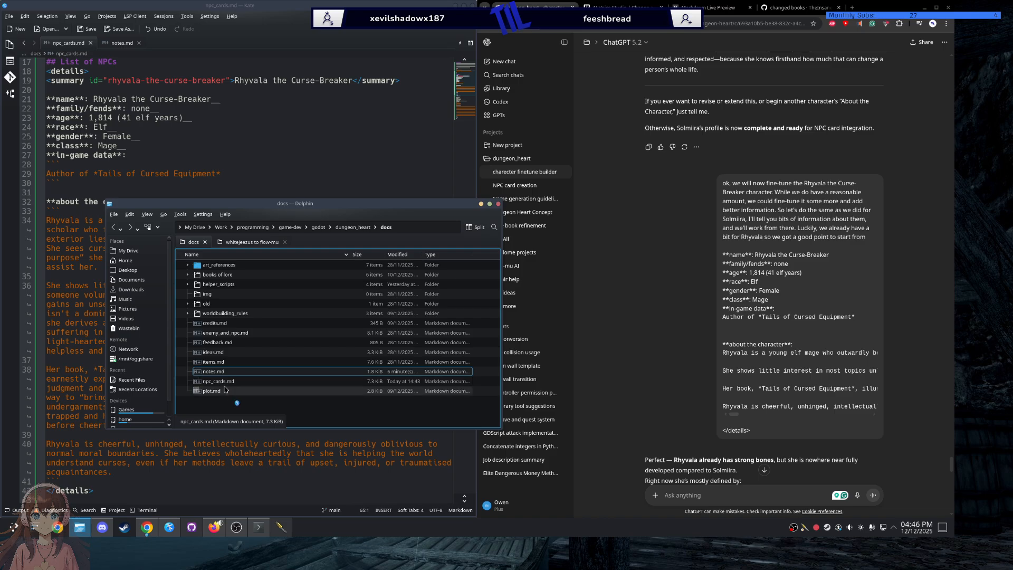
left_click(482, 221)
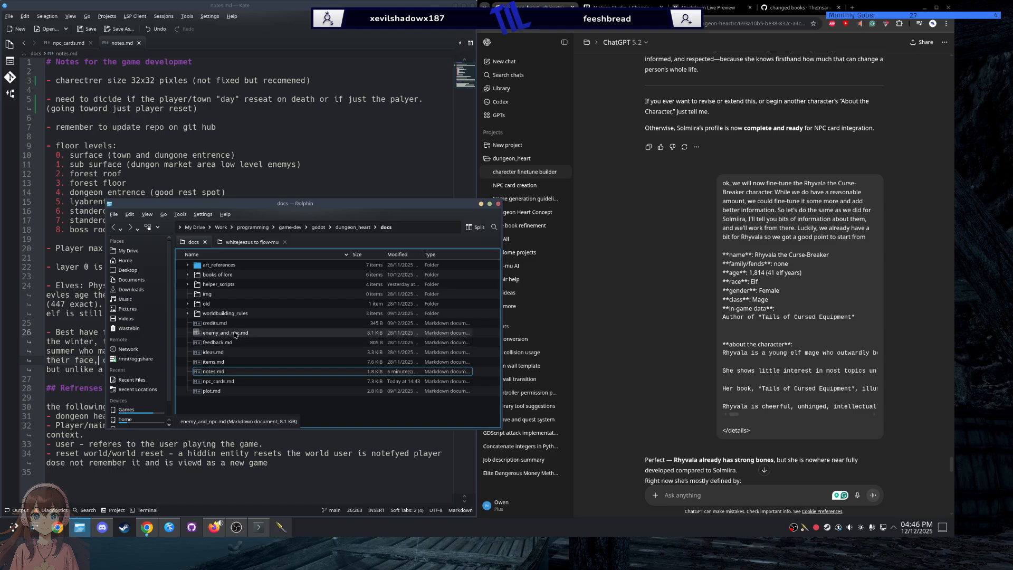
Step: Check File_tree.txt from the local worldbuilding_rules folder in Kate and close it
double_click(225, 314)
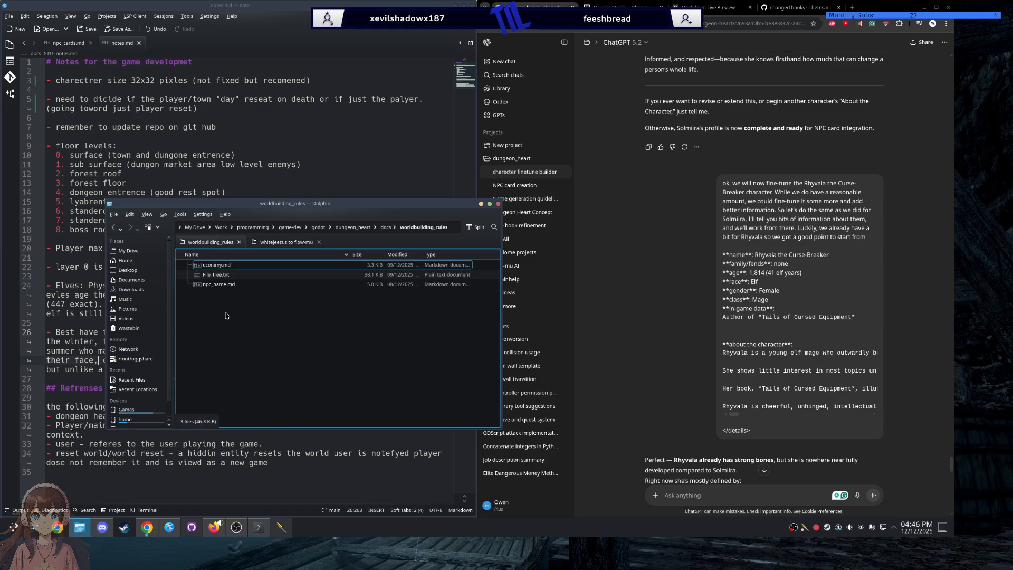
double_click(257, 278)
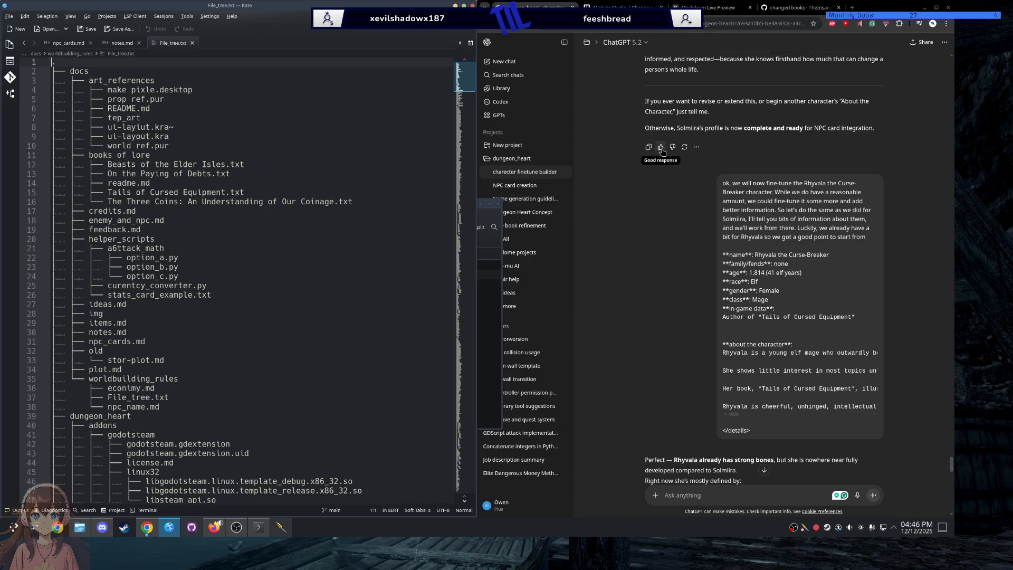
left_click(539, 161)
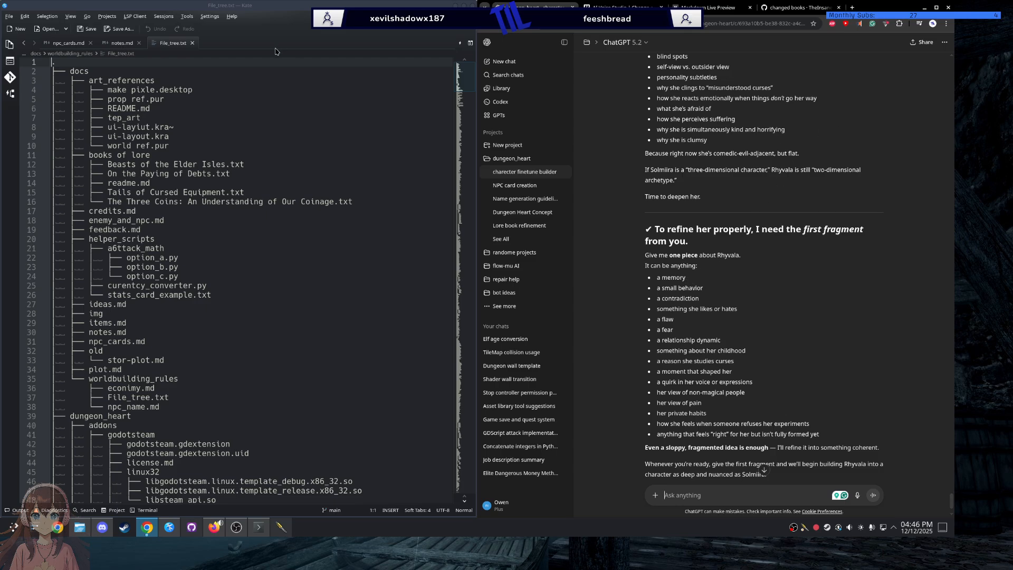
left_click(192, 43)
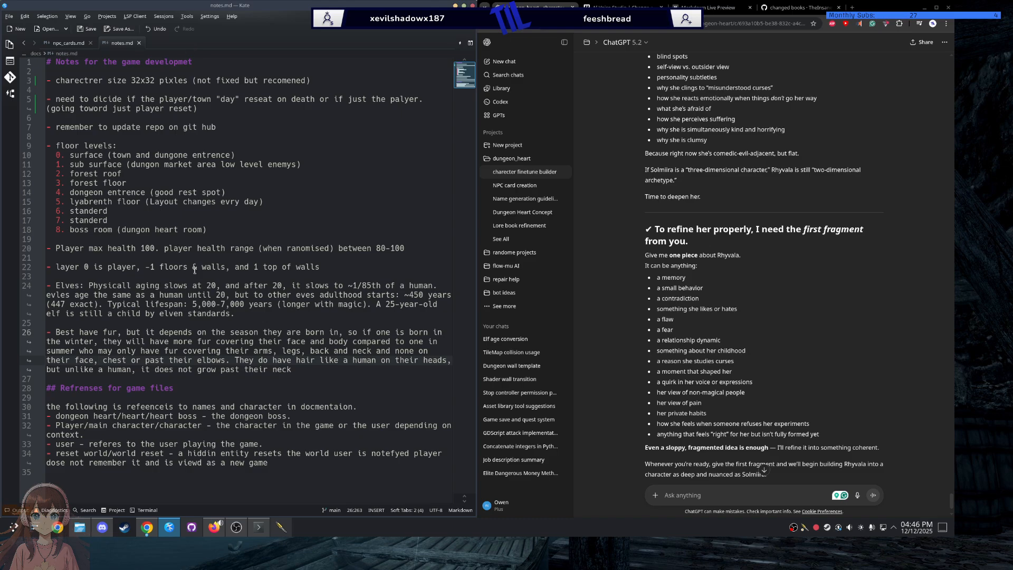
Step: Open npc_name.md from the worldbuilding_rules folder and read through its naming conventions down to the character example and names list
left_click(79, 527)
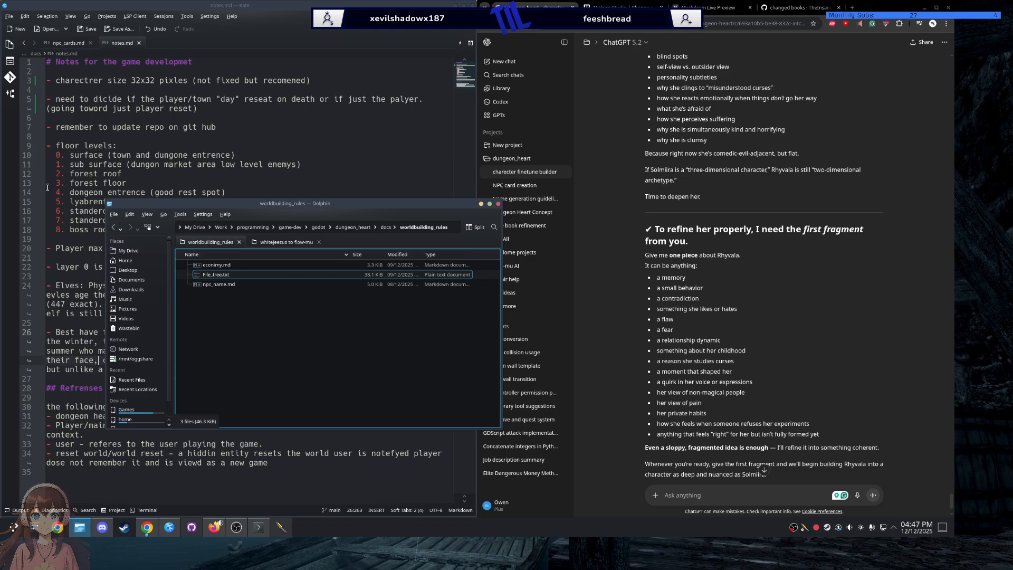
double_click(239, 284)
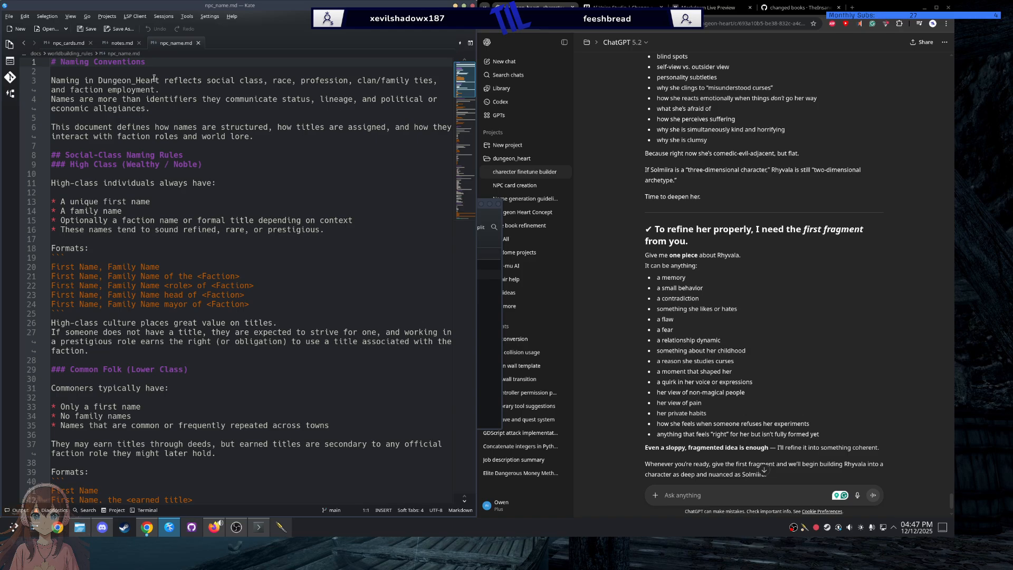
scroll(208, 162, "down", 6)
scroll(209, 162, "down", 20)
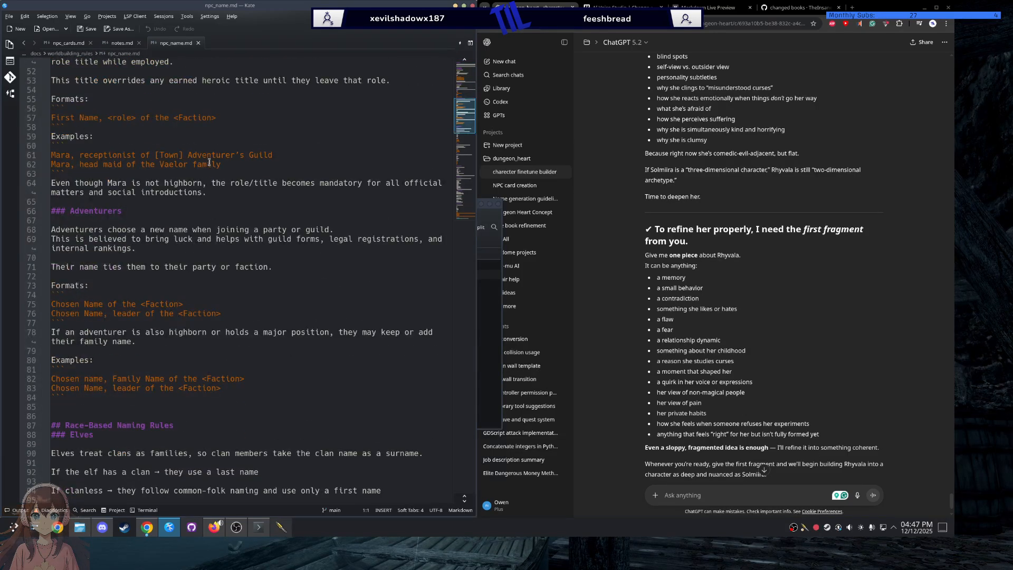
scroll(209, 161, "down", 18)
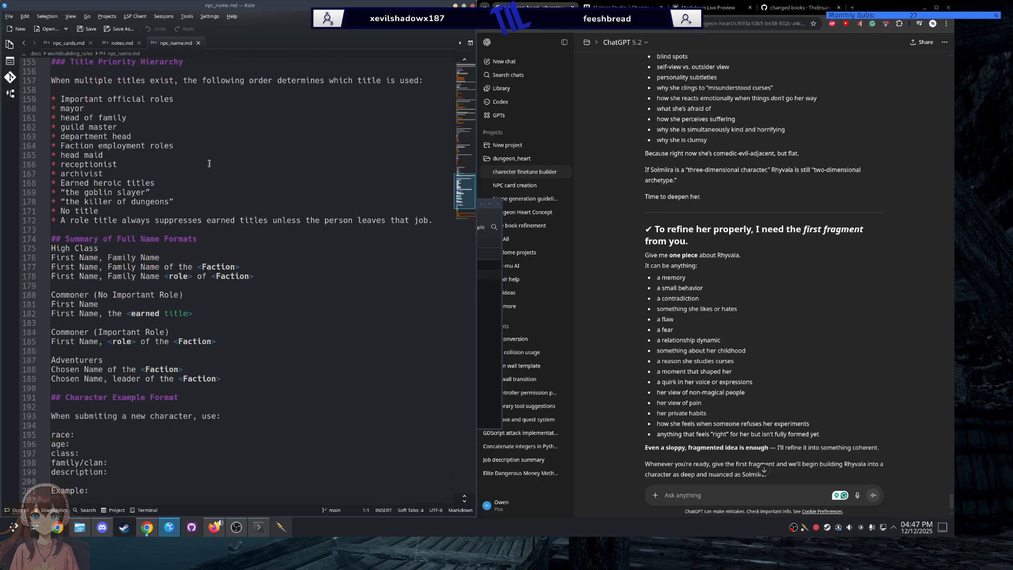
scroll(209, 163, "down", 5)
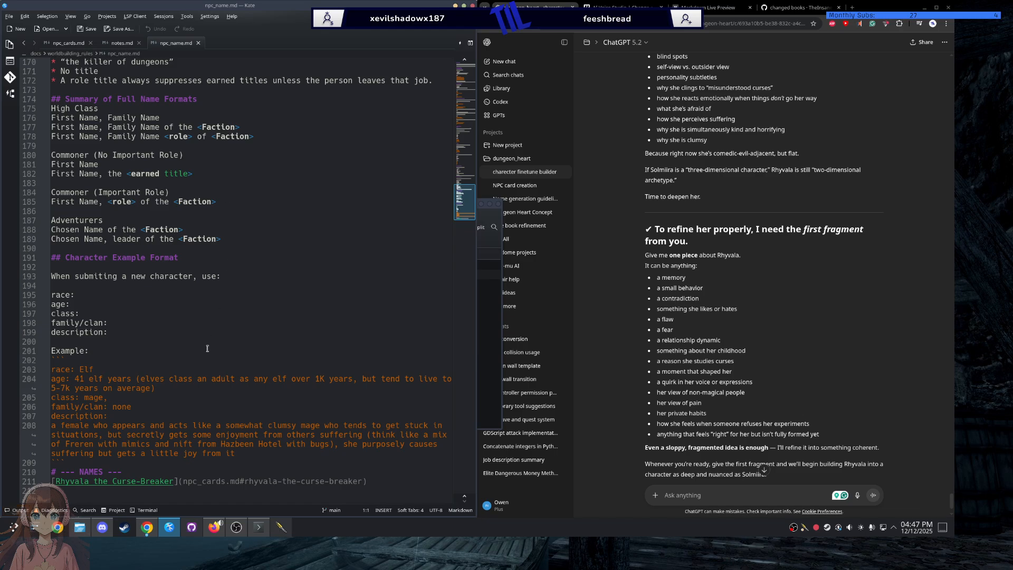
Step: Open docs/worldbuilding_rules/npc_name.md in the dungeon_heart repository on GitHub and hide the file tree
left_click(779, 8)
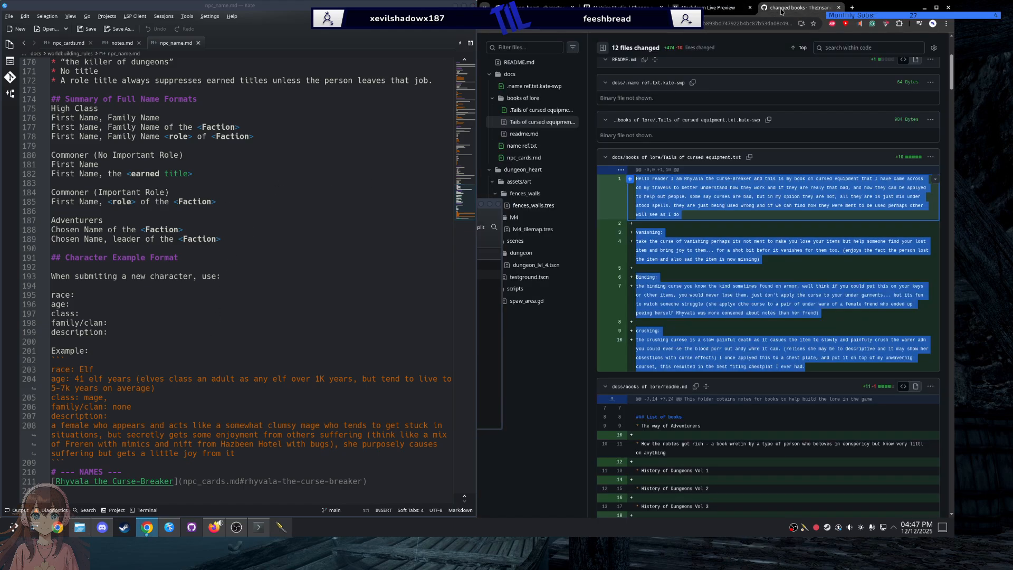
scroll(527, 106, "up", 4)
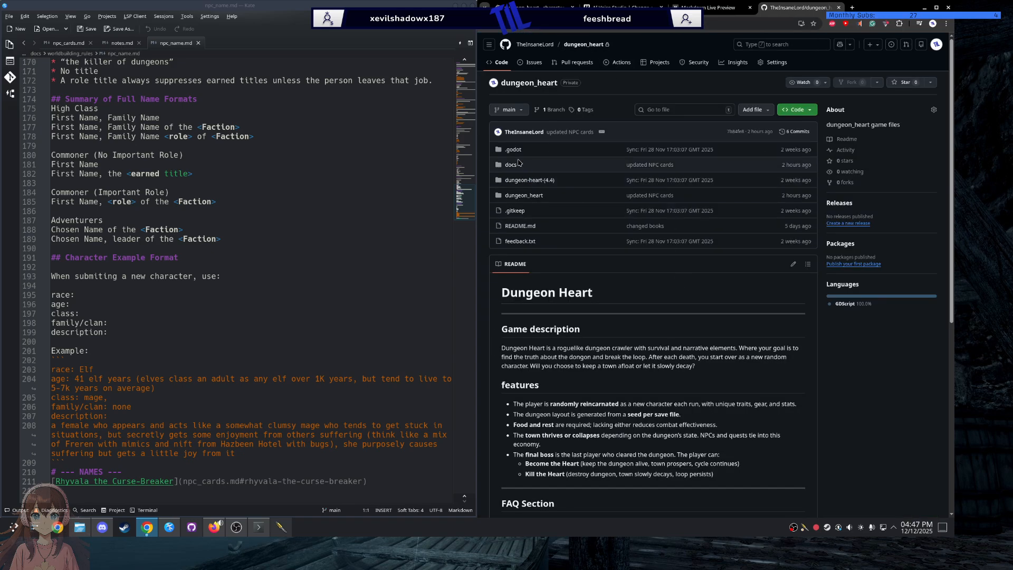
left_click(510, 165)
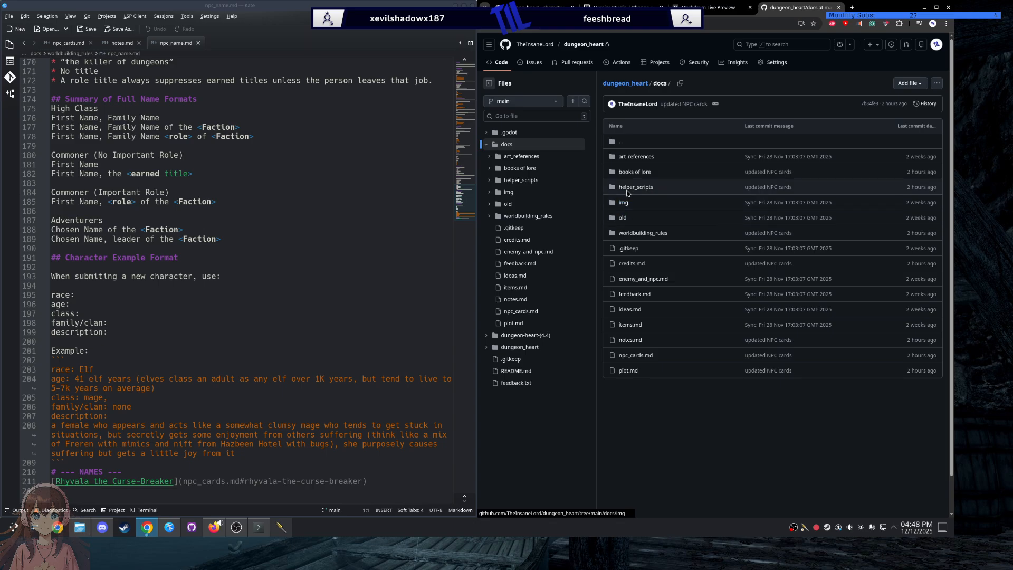
left_click(657, 233)
left_click(629, 188)
scroll(743, 235, "down", 5)
scroll(742, 235, "down", 2)
scroll(743, 235, "up", 1)
left_click(488, 43)
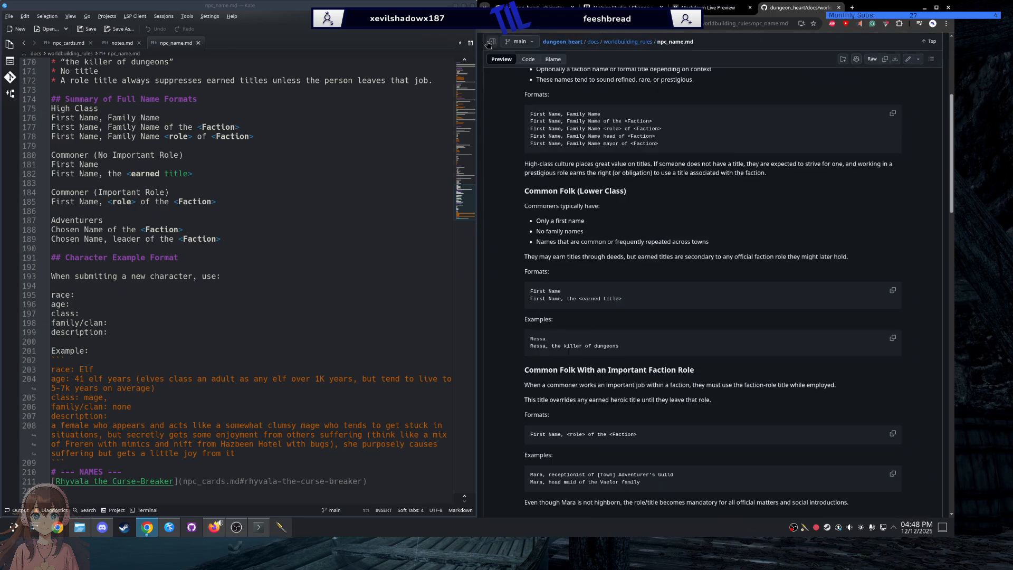
Step: Read the race-based naming rules in the rendered document, highlighting the Beastfolk and Dwarves example names
scroll(647, 190, "down", 7)
scroll(647, 190, "down", 3)
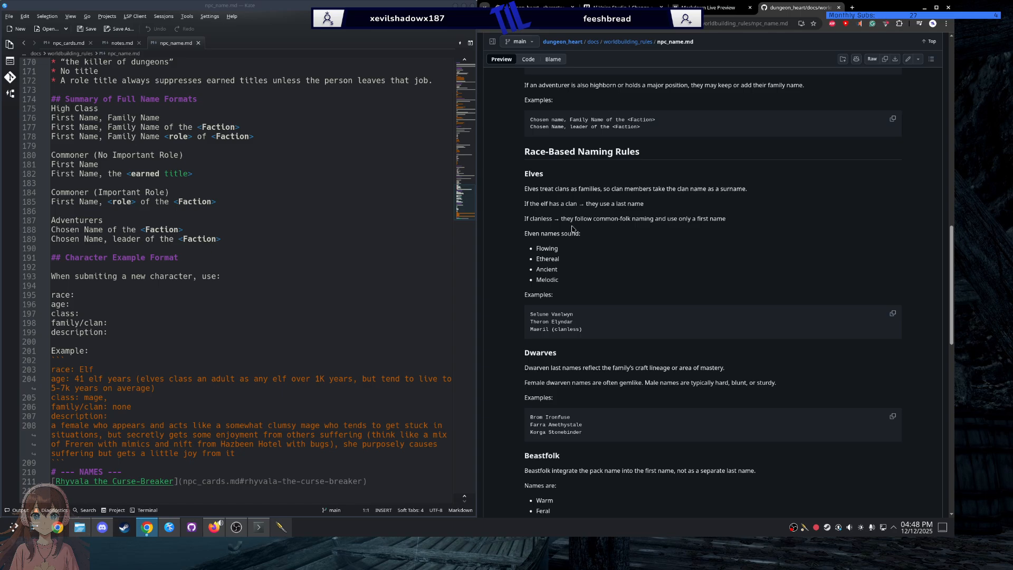
scroll(574, 224, "down", 7)
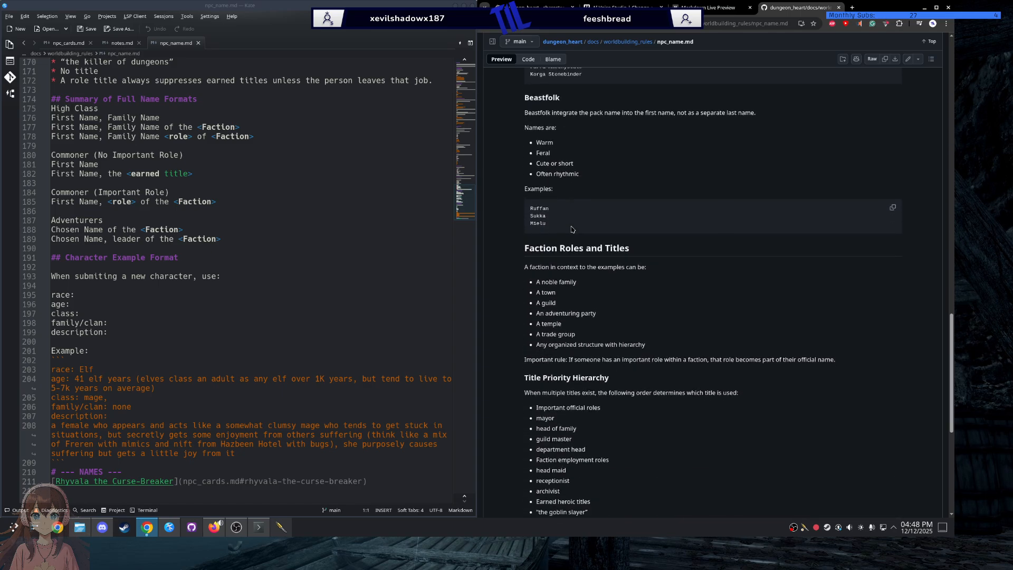
scroll(525, 153, "up", 2)
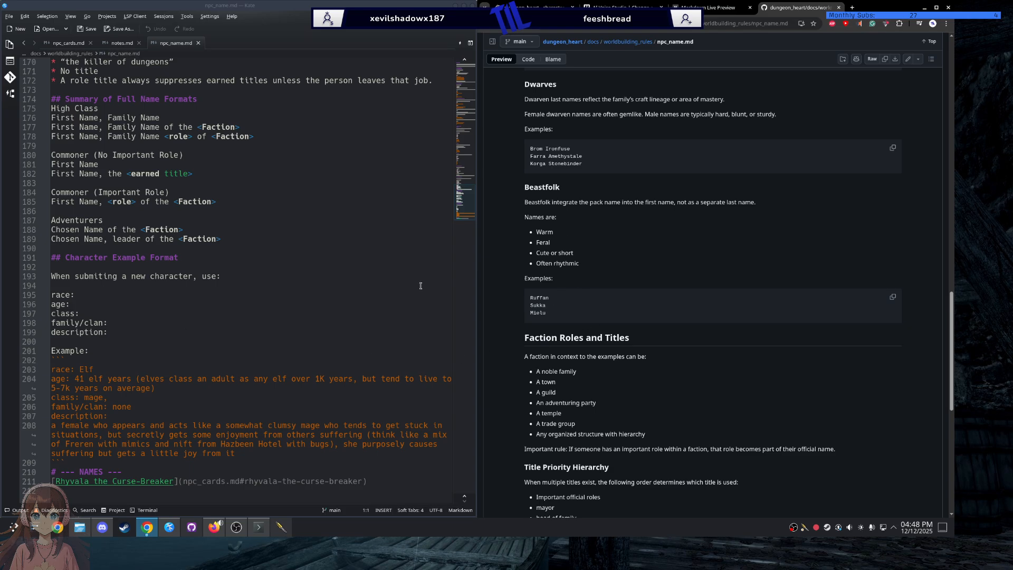
left_click_drag(567, 306, 493, 300)
left_click_drag(593, 168, 491, 151)
scroll(592, 167, "up", 3)
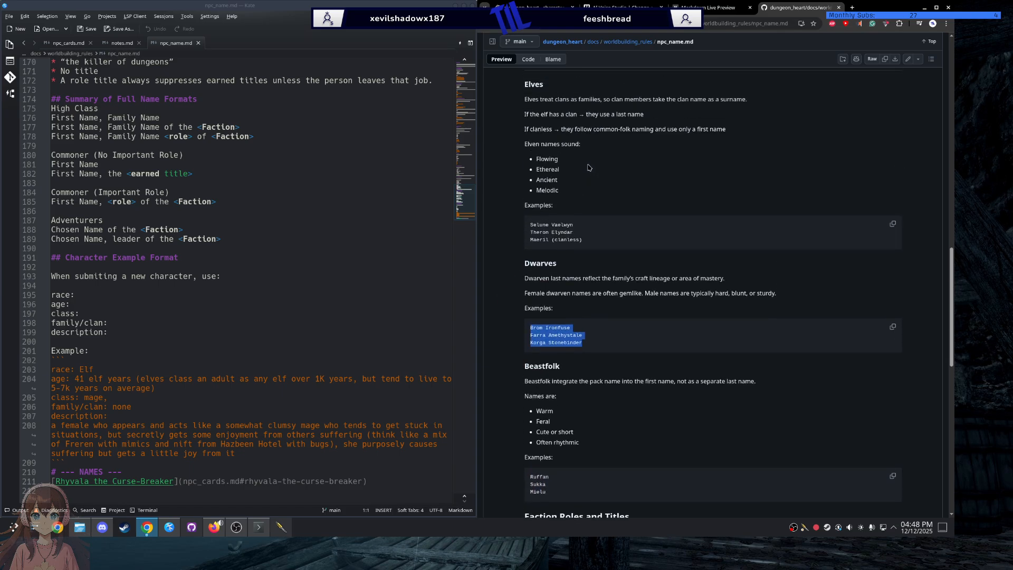
Step: Highlight the Dwarves rule that last names reflect craft lineage or area of mastery, and continue to the Beastfolk section
scroll(589, 167, "down", 2)
left_click(600, 221)
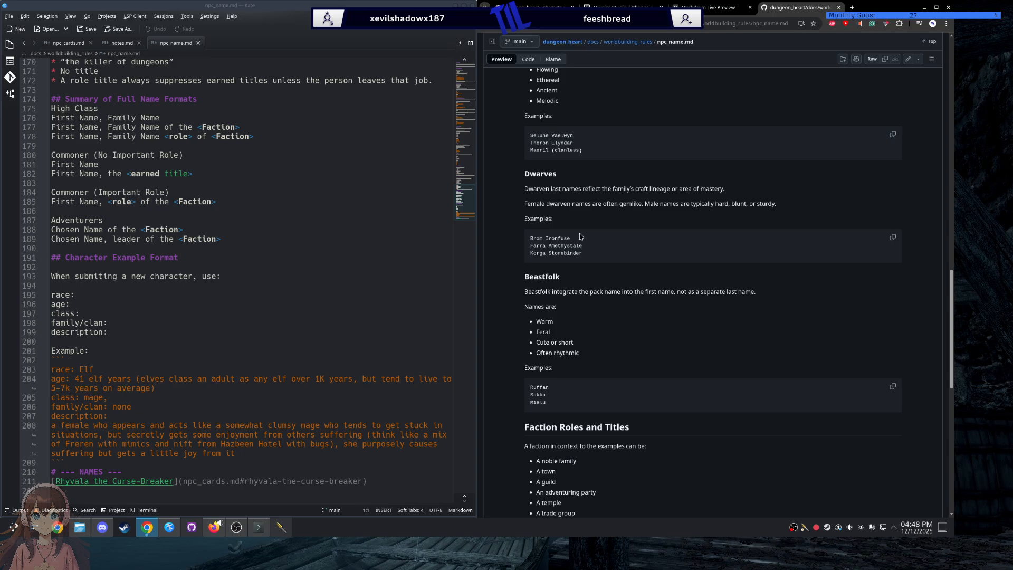
triple_click(569, 191)
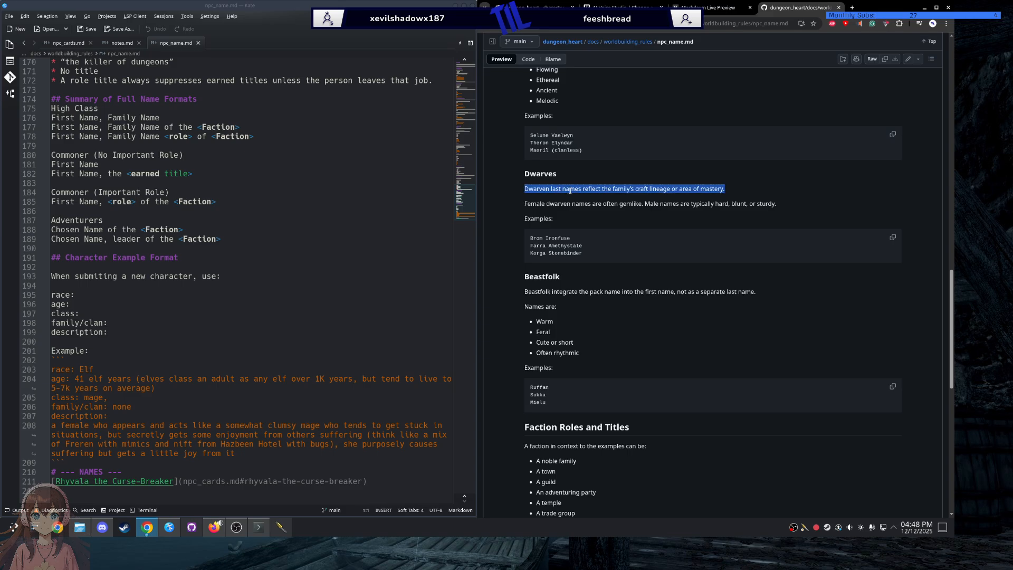
left_click(614, 195)
left_click_drag(638, 190, 712, 199)
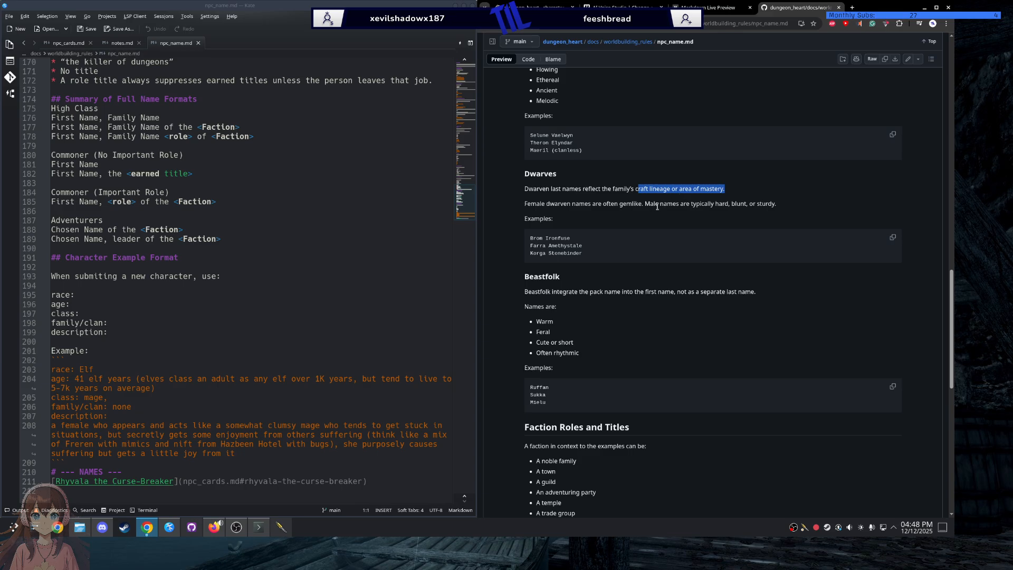
scroll(657, 219, "down", 3)
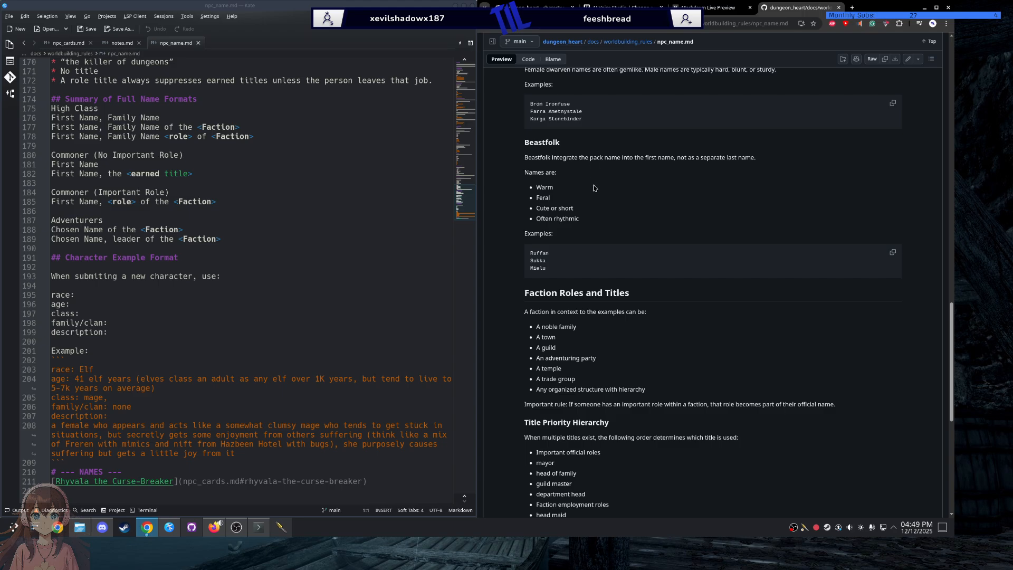
Step: Highlight the Beastfolk naming rules on GitHub and locate the same Beastfolk section and its examples in the local npc_name.md
left_click_drag(579, 218, 517, 140)
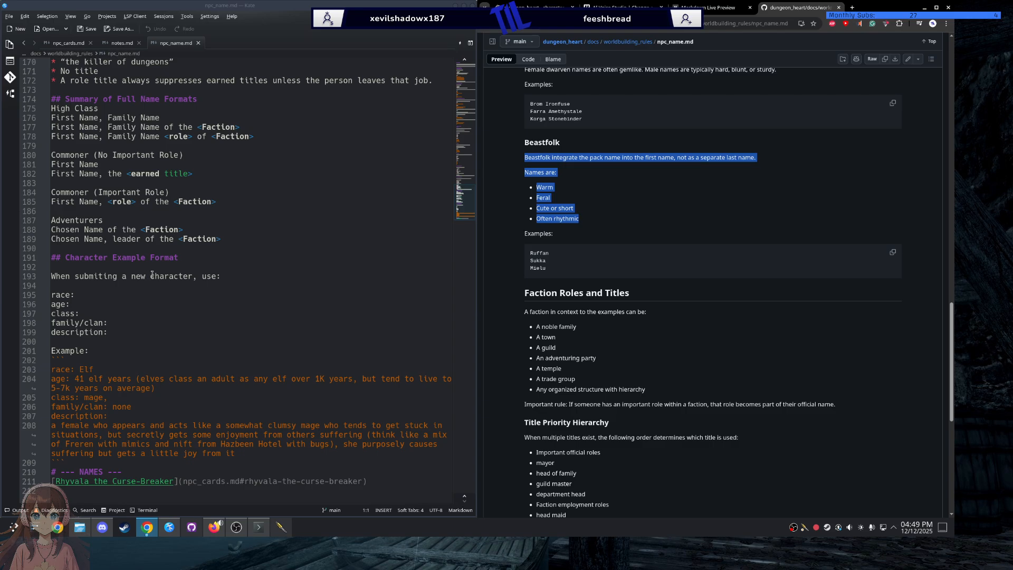
scroll(109, 333, "up", 9)
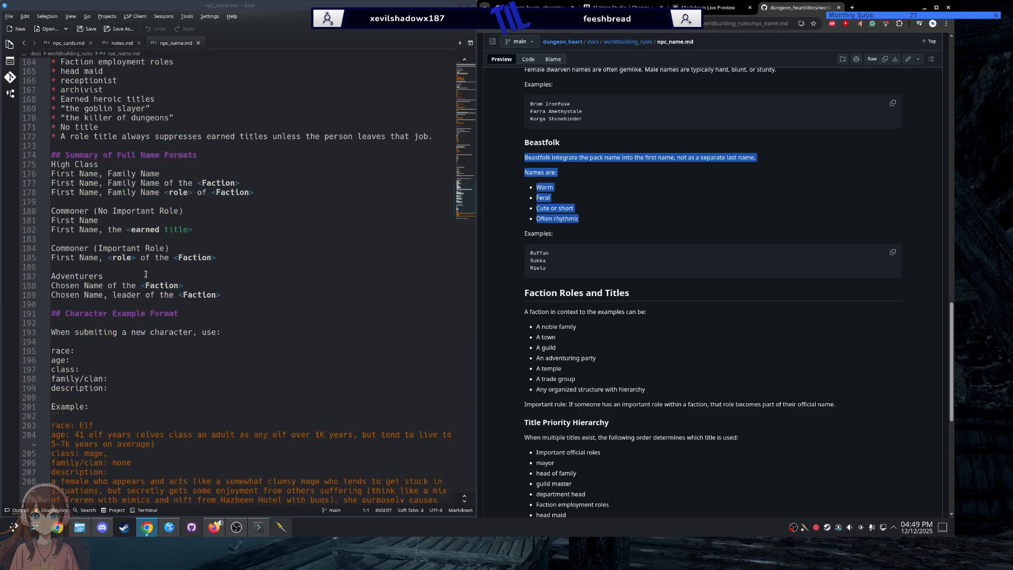
scroll(133, 259, "up", 12)
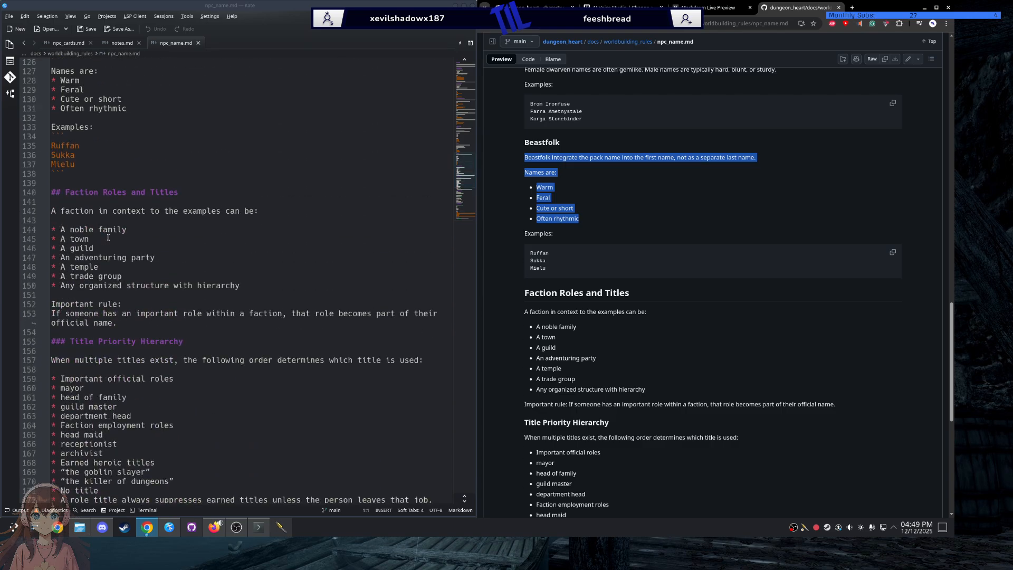
mouse_move(106, 342)
left_mouse_down()
mouse_move(100, 239)
mouse_move(102, 343)
left_mouse_up()
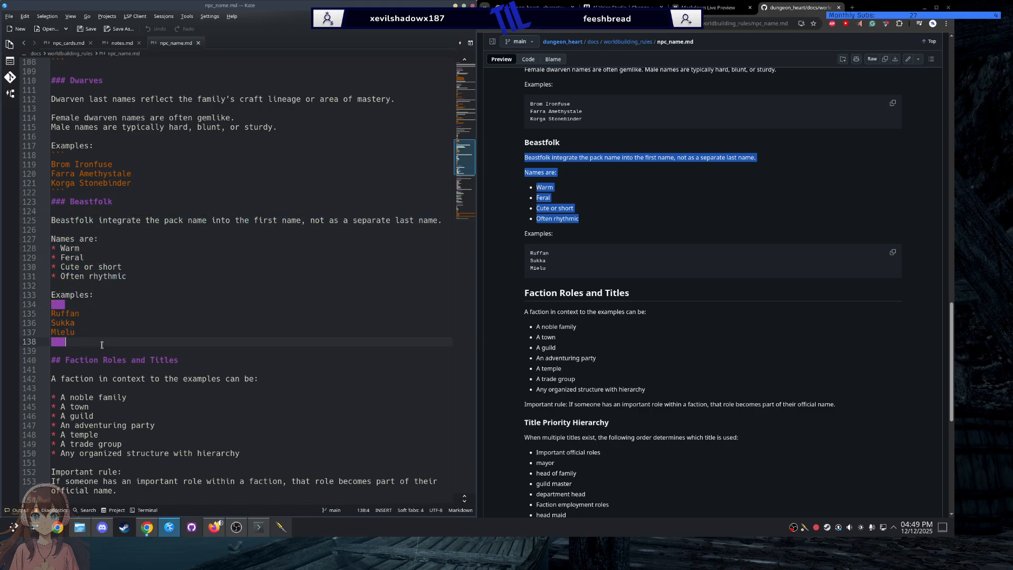
Step: Open the name generation guidelines chat in the ChatGPT dungeon_heart project and review the cat and wolf Beastfolk name sound discussion
left_click(536, 6)
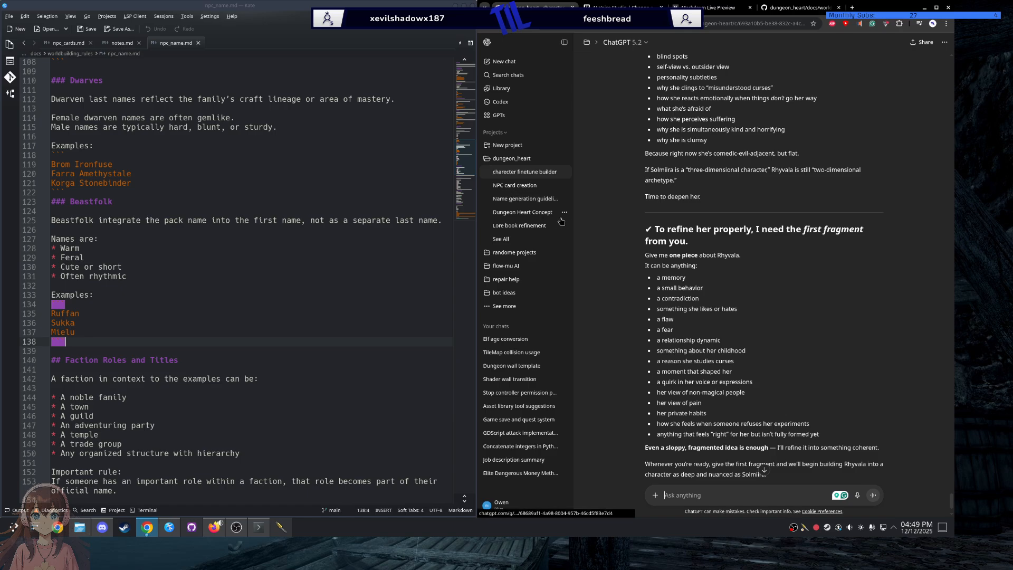
left_click(504, 203)
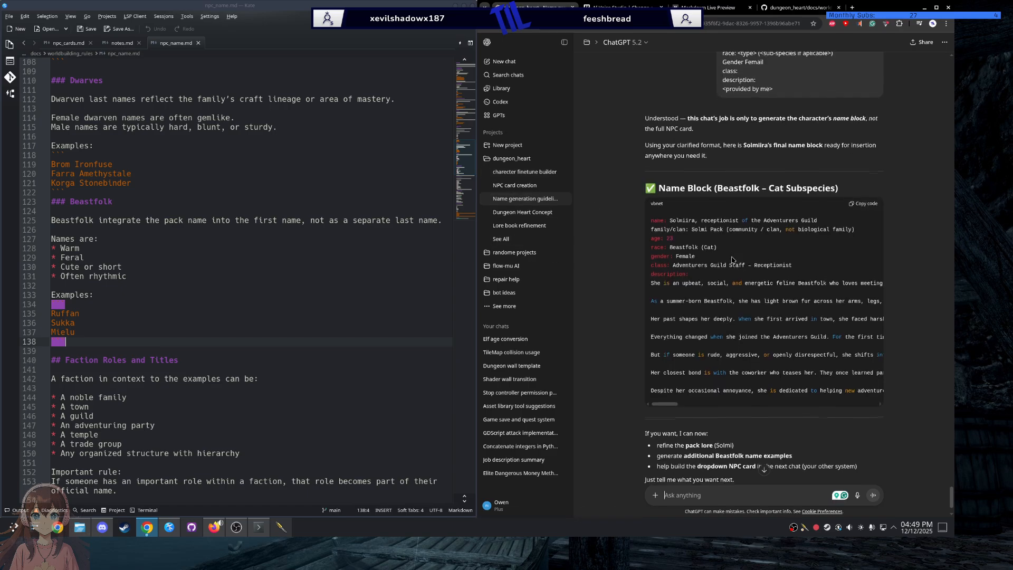
scroll(748, 259, "up", 14)
scroll(748, 256, "up", 5)
scroll(738, 261, "down", 9)
scroll(733, 265, "up", 4)
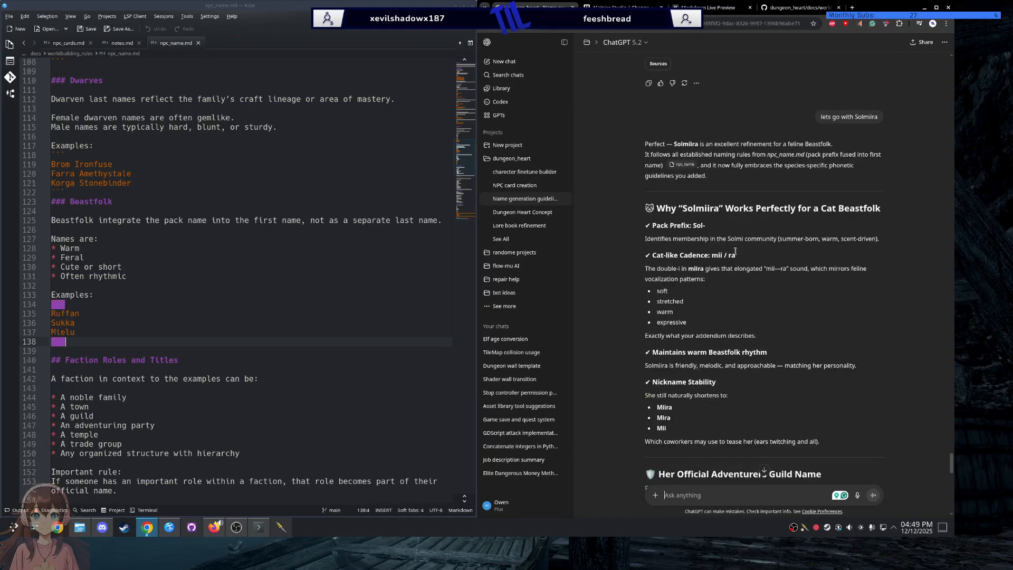
scroll(735, 252, "up", 15)
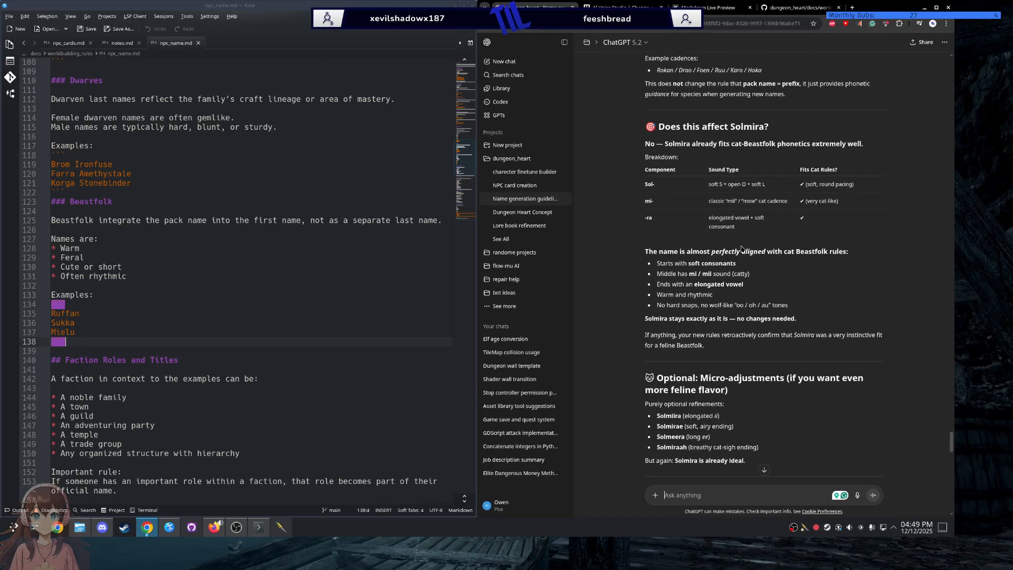
scroll(741, 248, "up", 4)
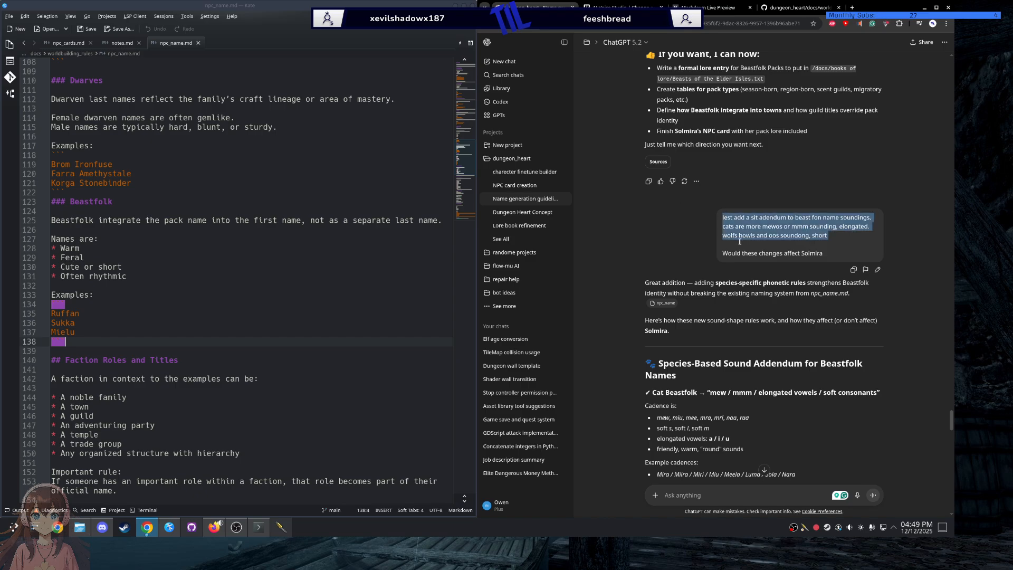
scroll(683, 249, "down", 5)
scroll(684, 249, "down", 7)
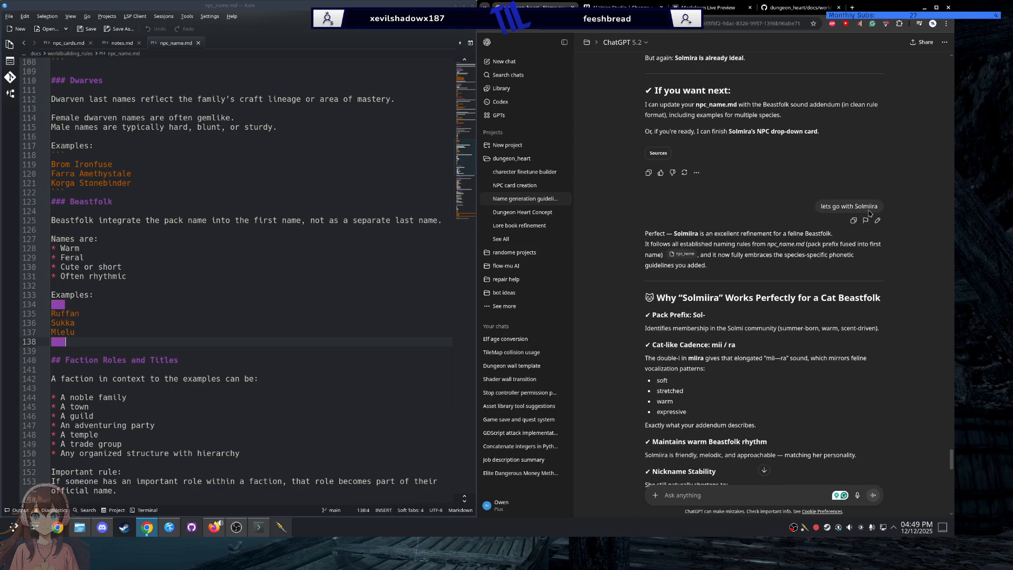
Step: Have the name "Solmiira" in the chat message read aloud
double_click(866, 206)
right_click(865, 207)
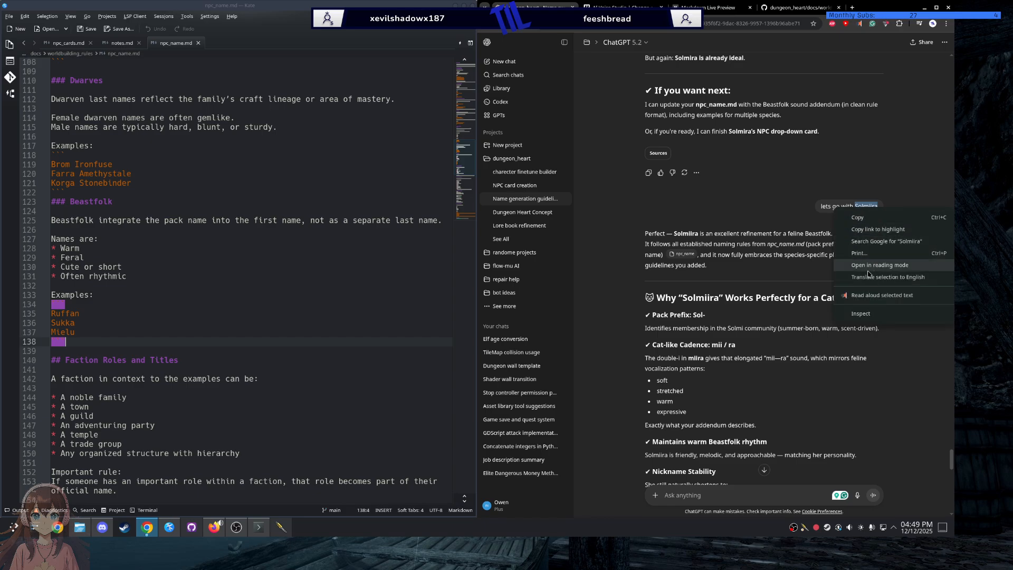
left_click(859, 294)
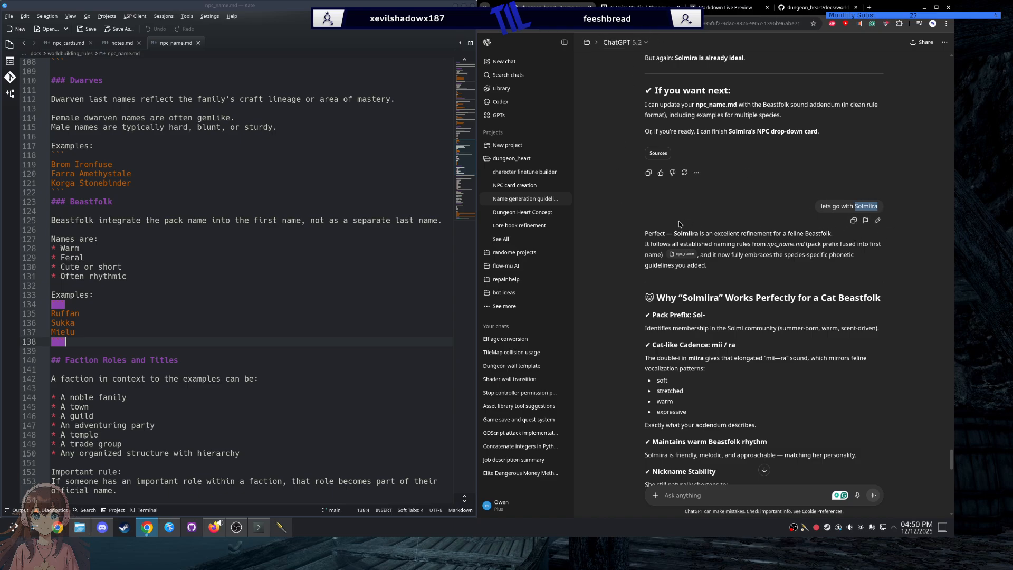
Step: Return to npc_name.md on GitHub and read the adventurer and race-based naming rules down to the Beastfolk section
left_click(630, 7)
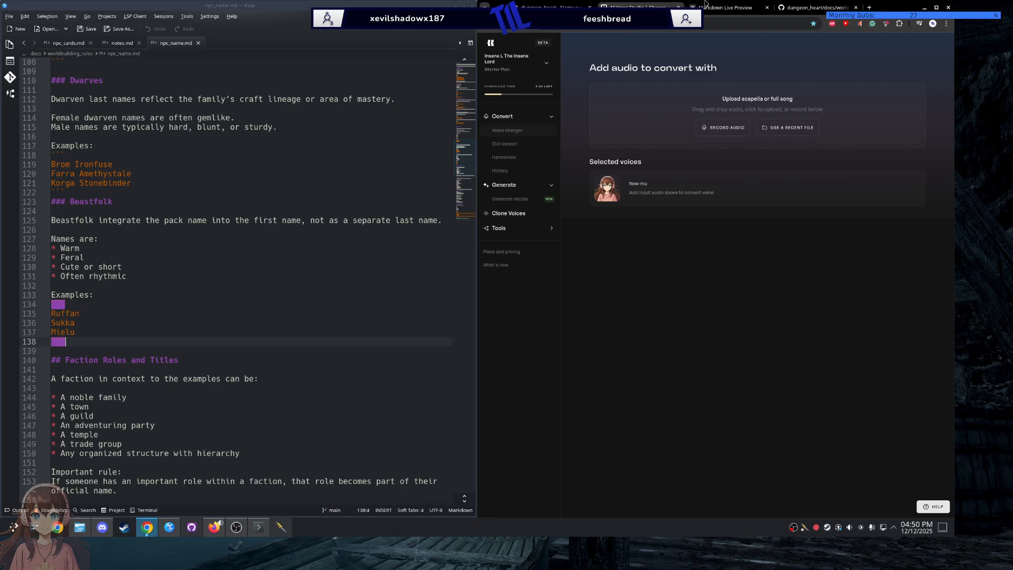
left_click(788, 7)
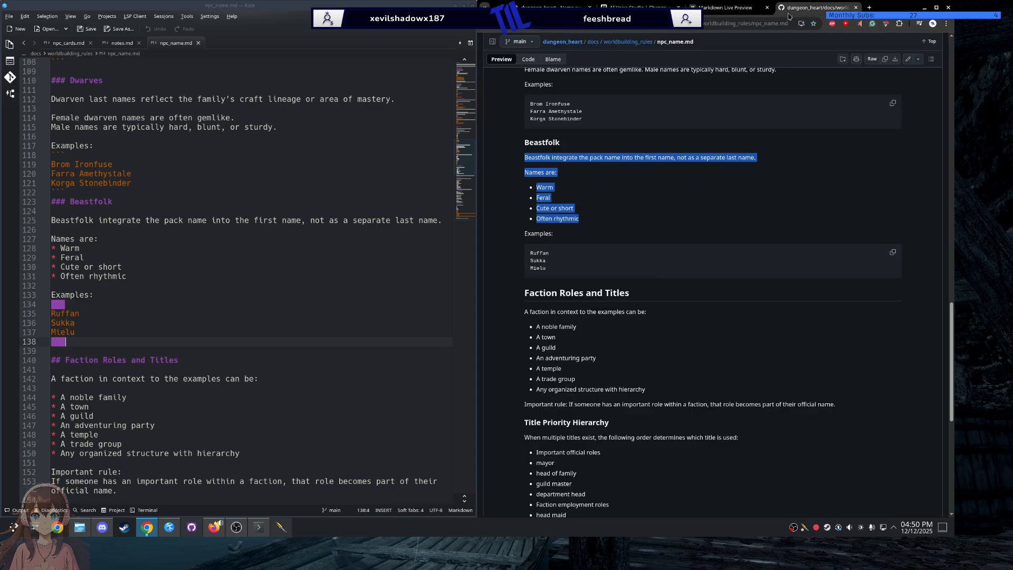
scroll(636, 268, "up", 1)
left_click(635, 271)
scroll(663, 252, "down", 3)
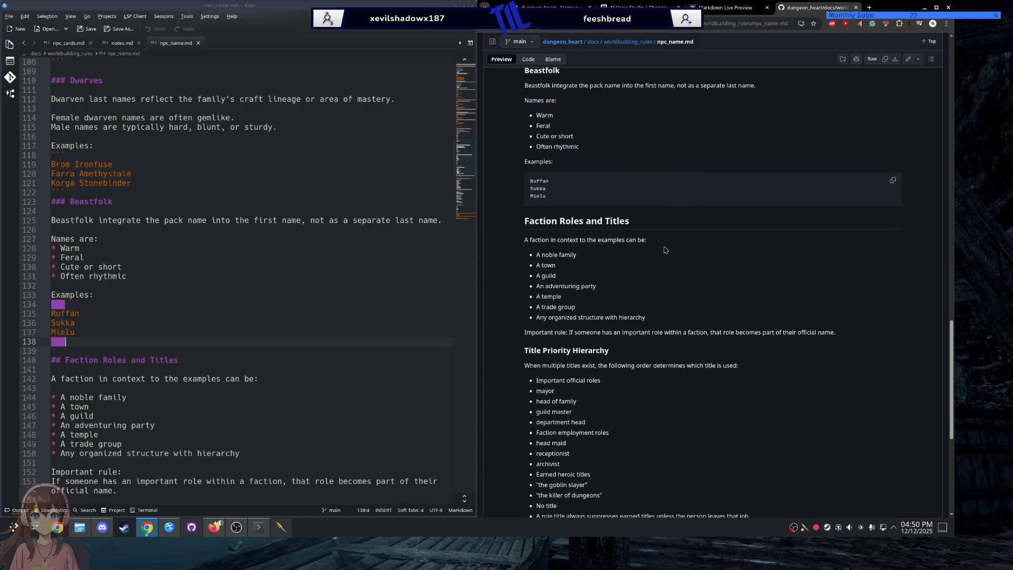
scroll(636, 205, "up", 9)
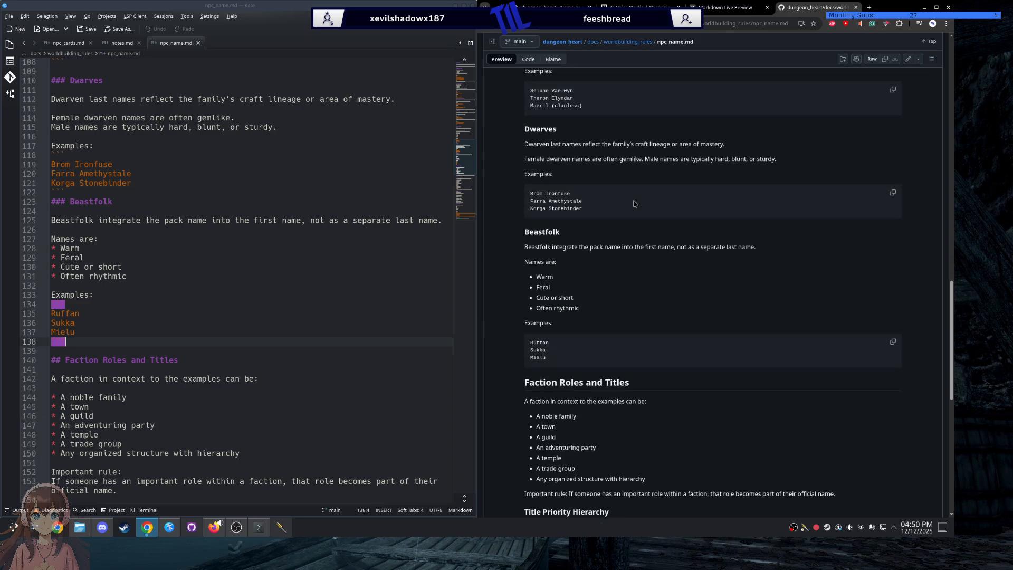
scroll(630, 221, "down", 7)
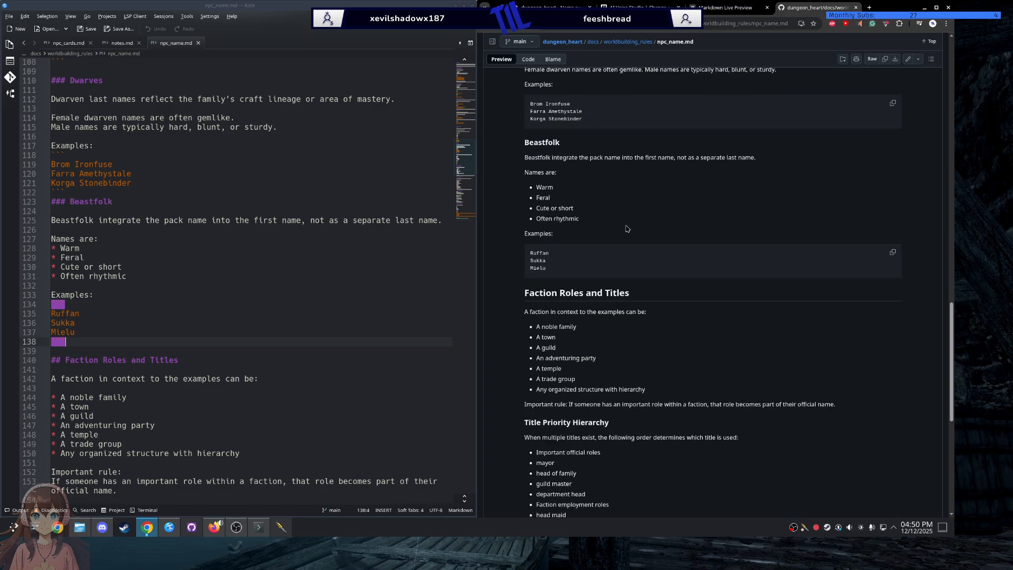
scroll(642, 189, "up", 6)
scroll(642, 189, "up", 1)
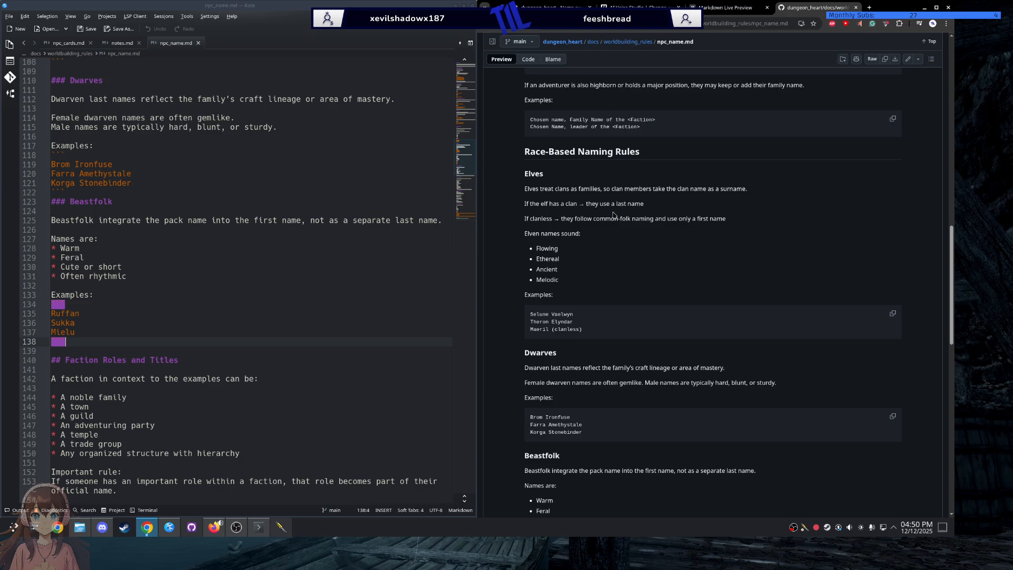
scroll(613, 215, "up", 4)
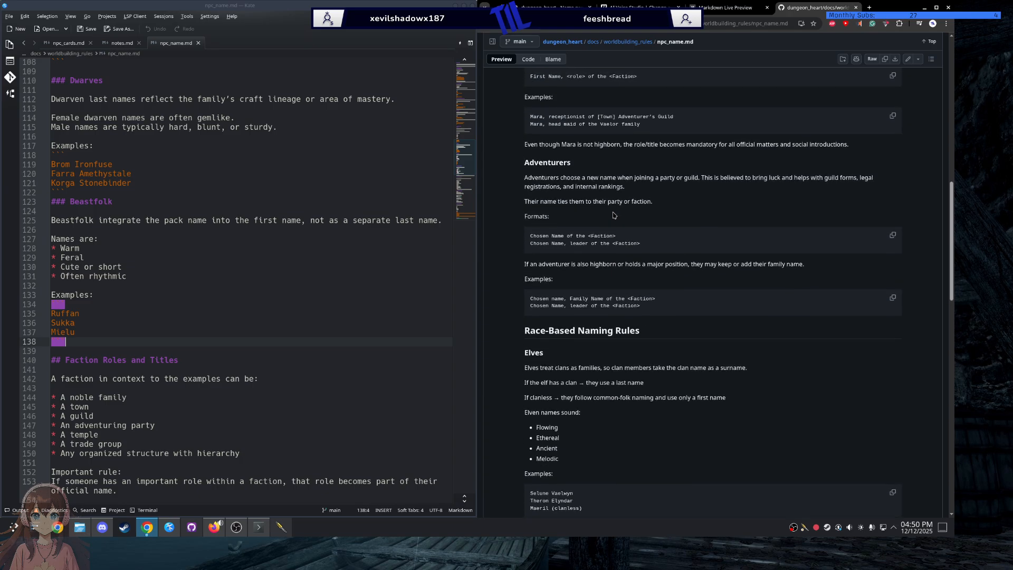
scroll(652, 213, "down", 2)
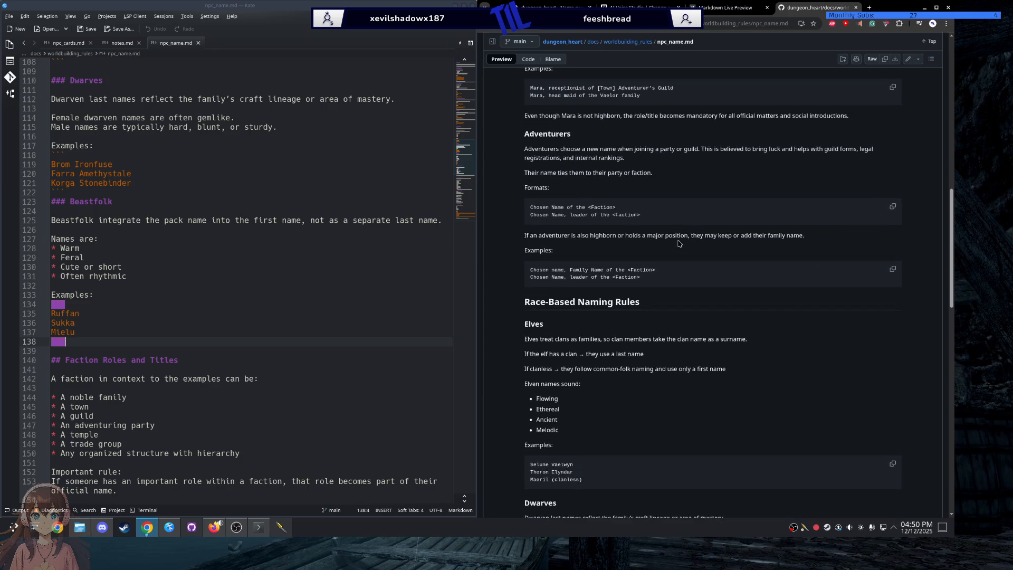
scroll(653, 212, "down", 6)
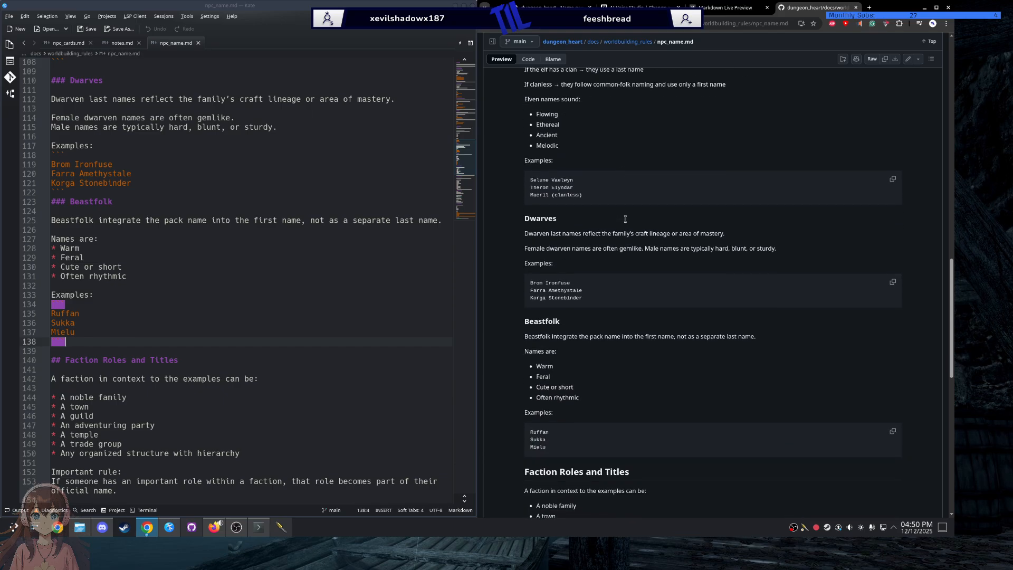
scroll(602, 277, "down", 2)
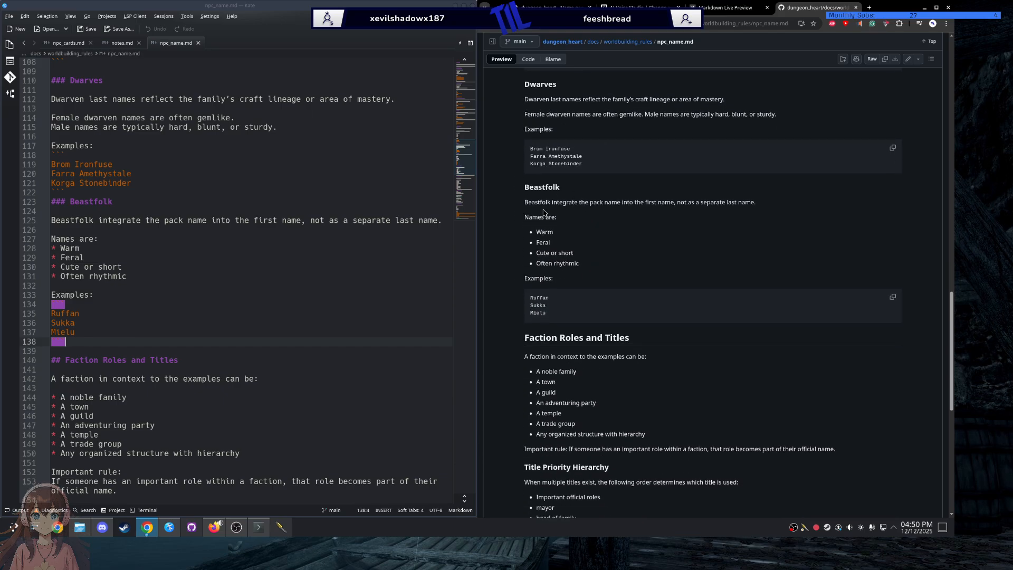
Step: Highlight the Beastfolk rule about integrating the pack name into the first name, not as a separate last name
left_click_drag(525, 202, 660, 204)
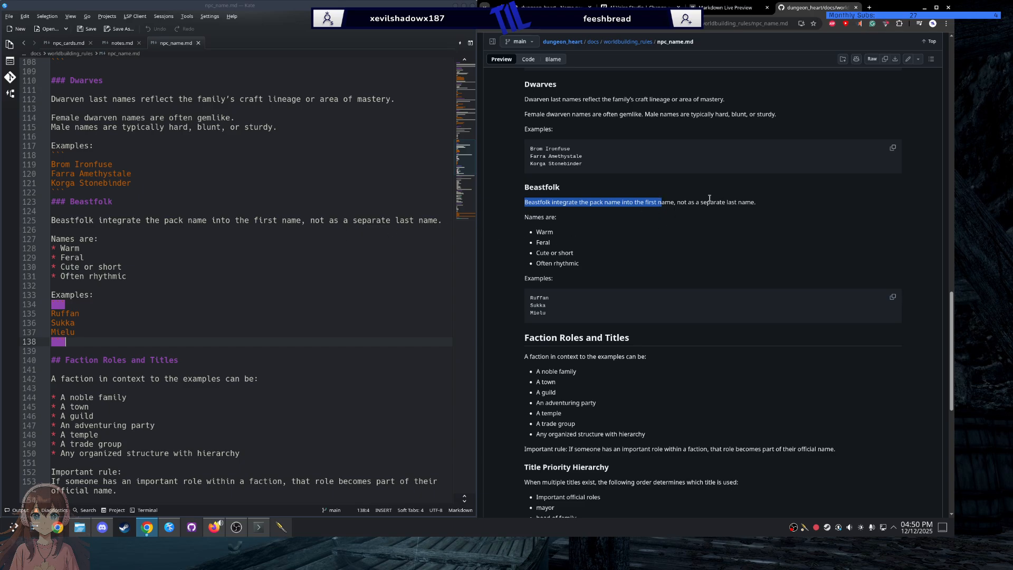
left_click_drag(687, 203, 752, 203)
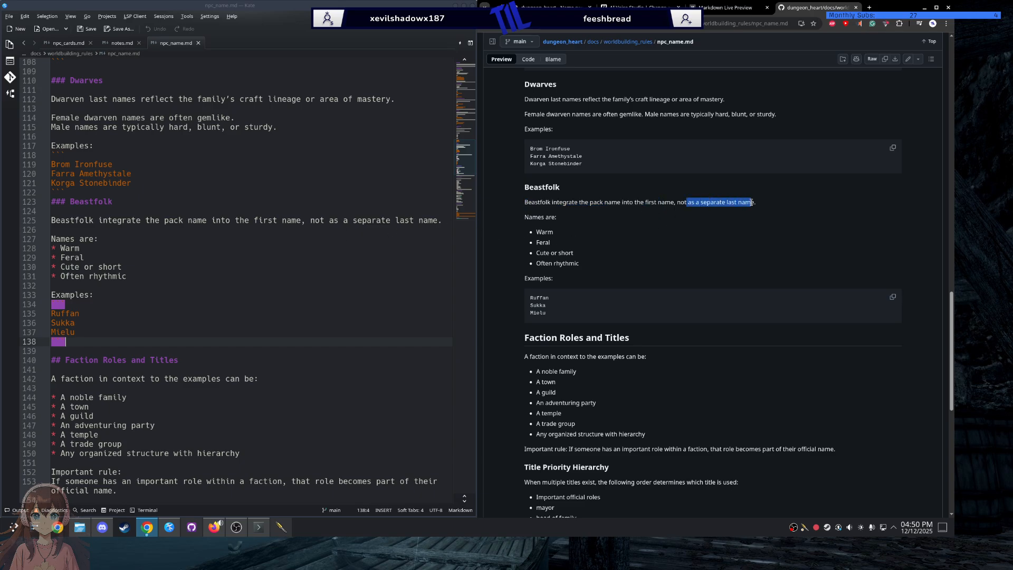
left_click(739, 227)
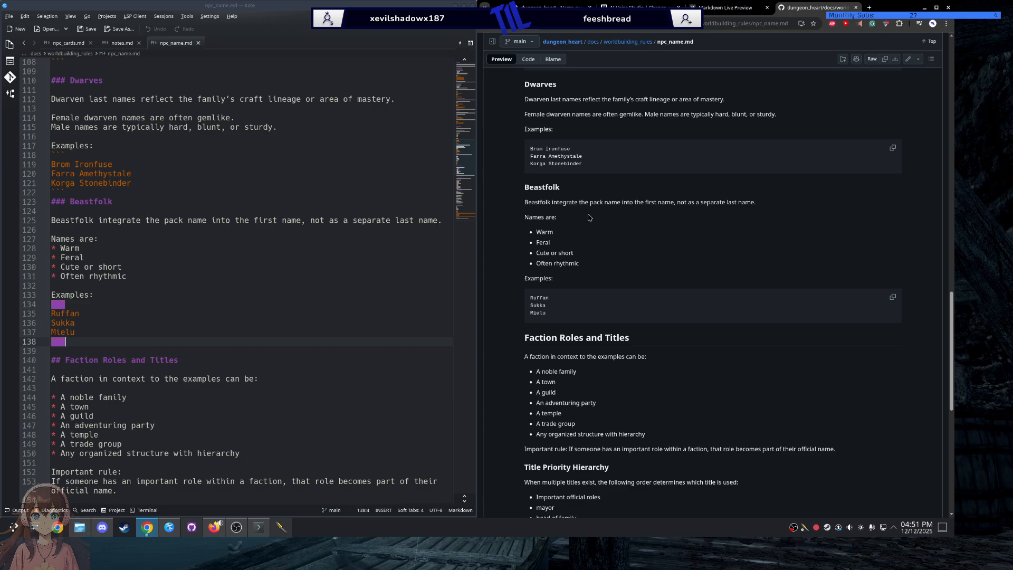
Step: Return to the ChatGPT naming chat and find the request and reply about the species-based sound addendum for Beastfolk names
left_click(722, 9)
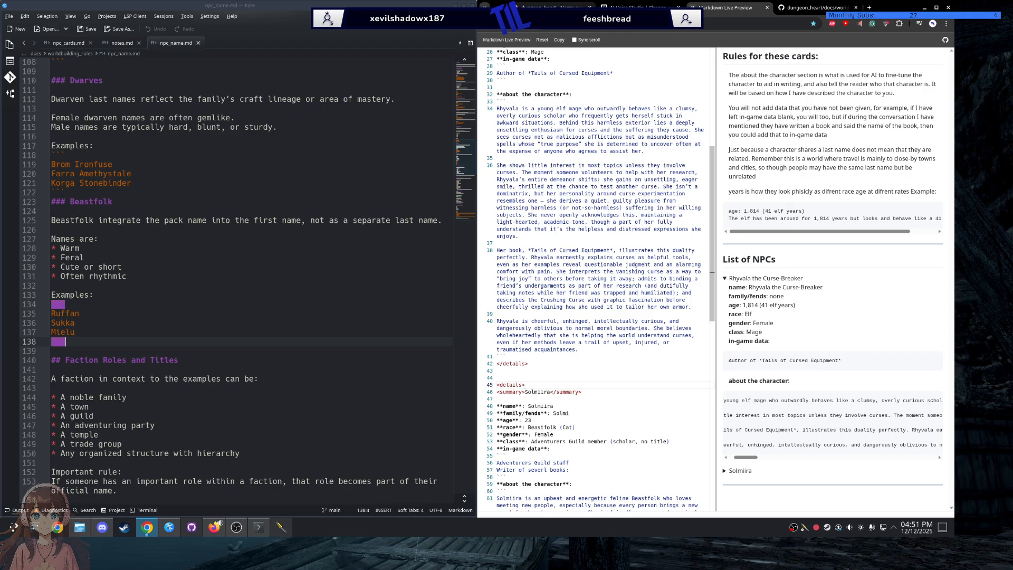
left_click(559, 7)
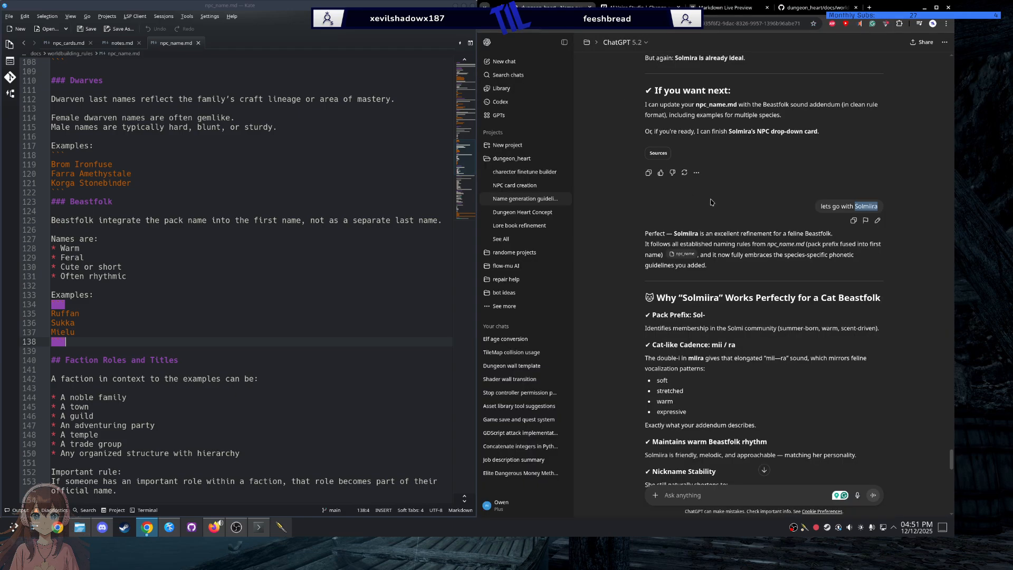
scroll(711, 202, "up", 2)
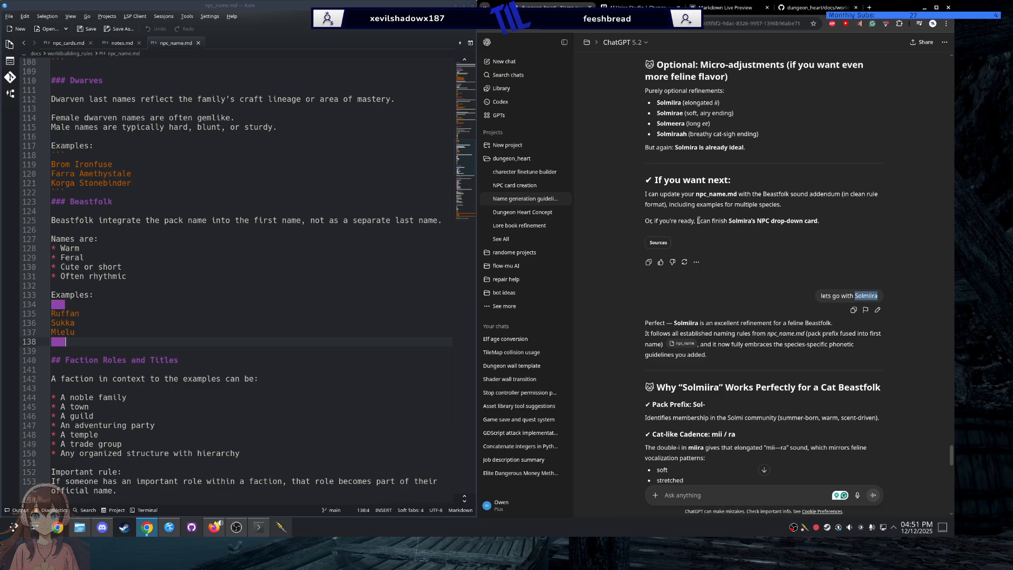
scroll(698, 224, "up", 5)
scroll(686, 228, "up", 1)
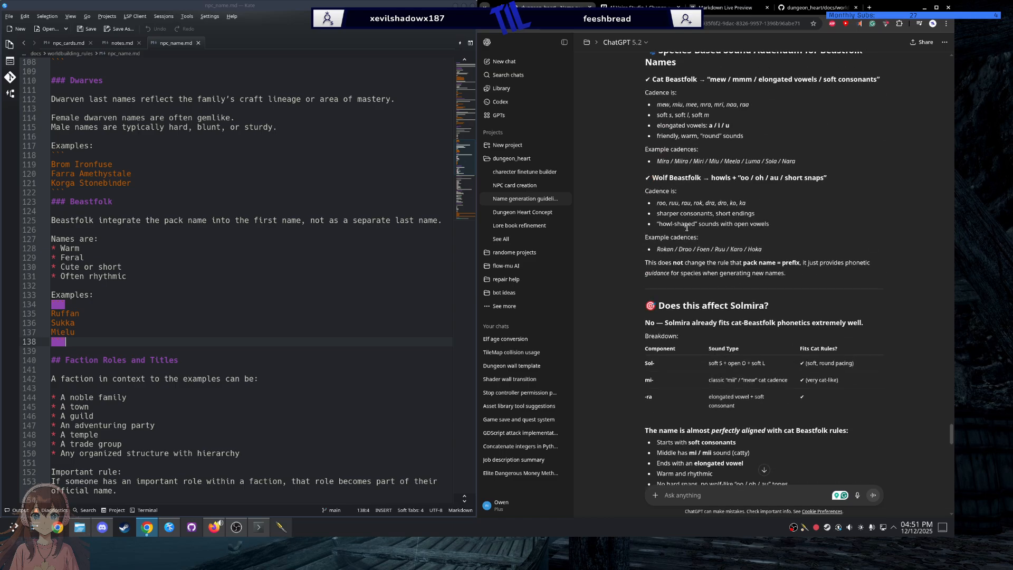
scroll(686, 228, "up", 6)
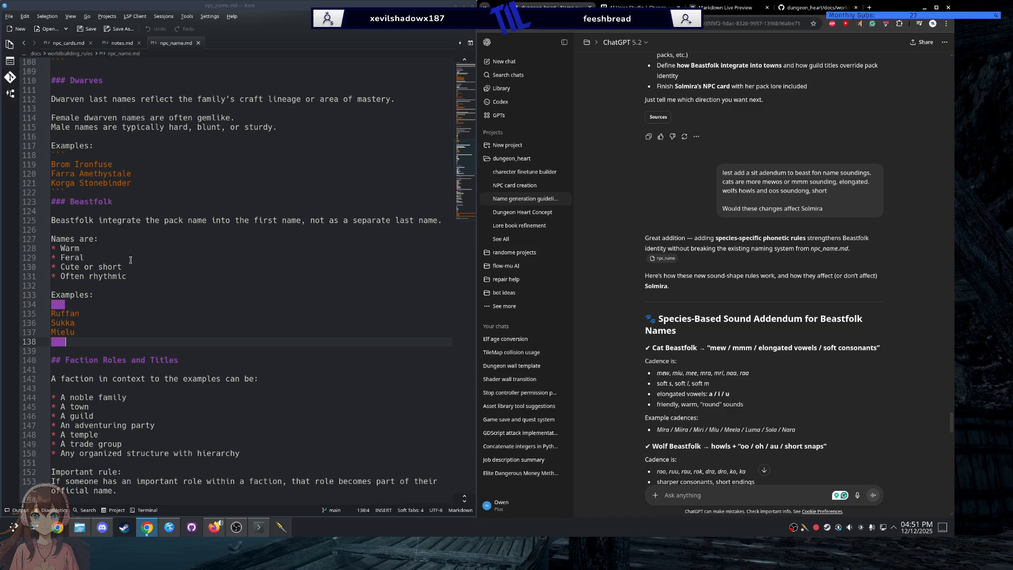
Step: Below the Beastfolk trait list in npc_name.md, add a "Wolf" line with an empty level-four heading above it
left_click(134, 280)
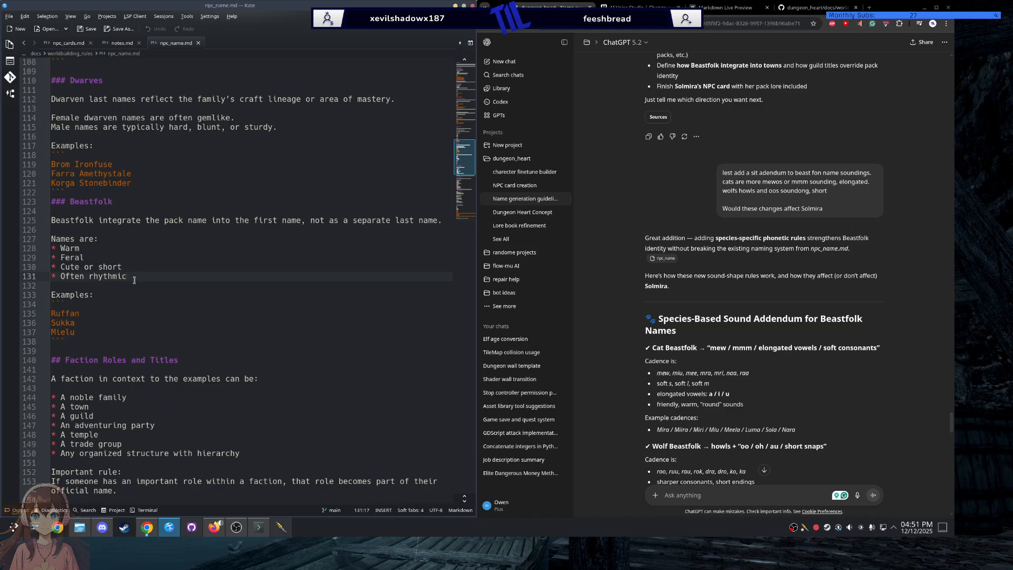
key("Return")
key("Return")
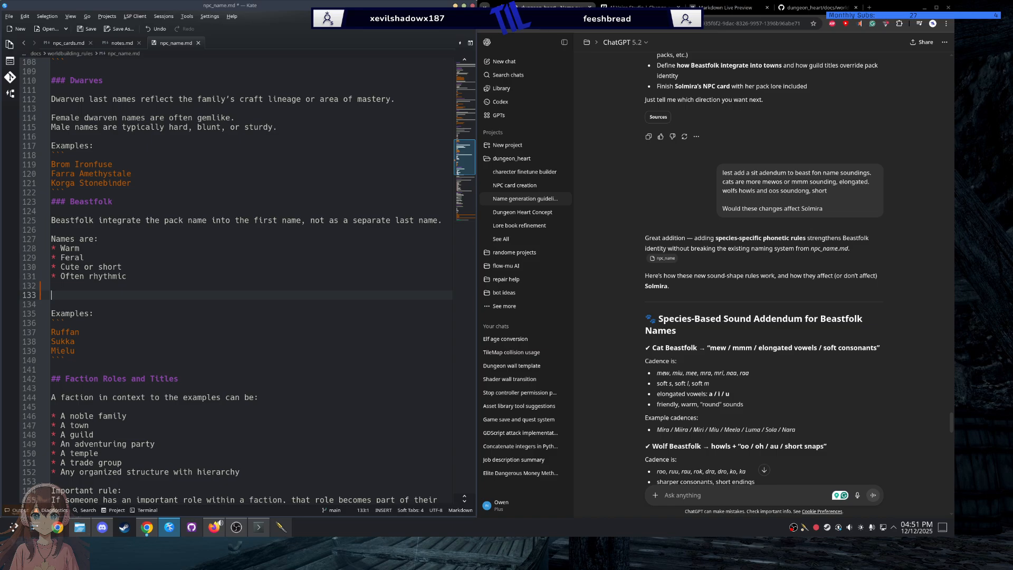
scroll(226, 311, "down", 1)
scroll(612, 275, "down", 4)
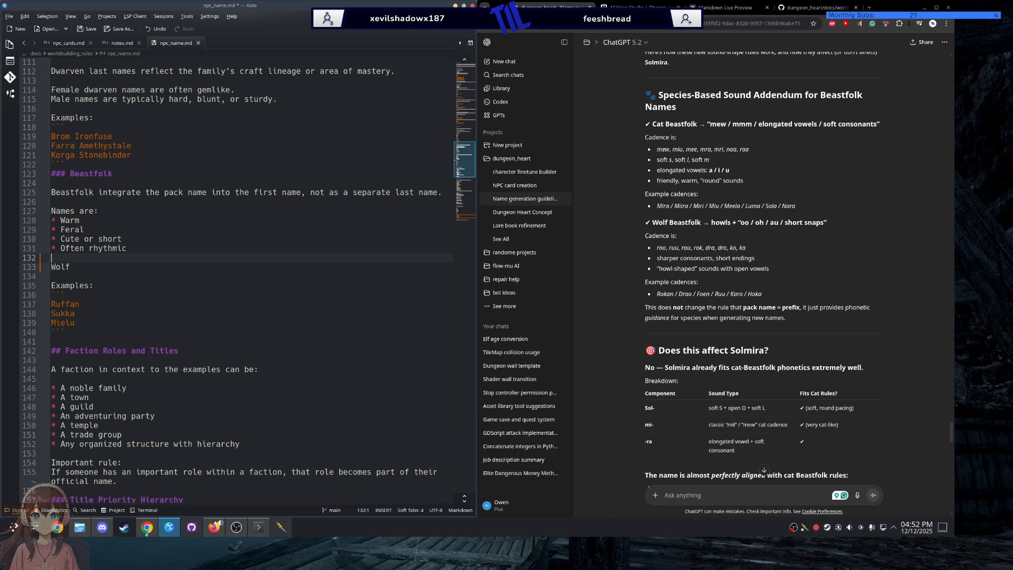
key("Return")
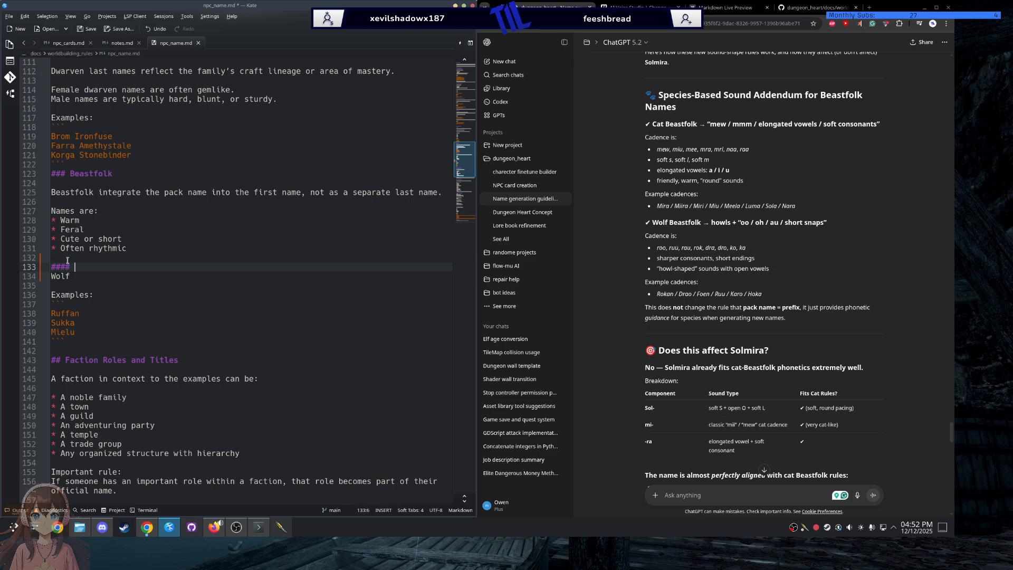
Step: Copy "sub-species" from the earlier pack clarification message in the chat and complete the new heading as "sub-species Nameing"
scroll(759, 130, "up", 5)
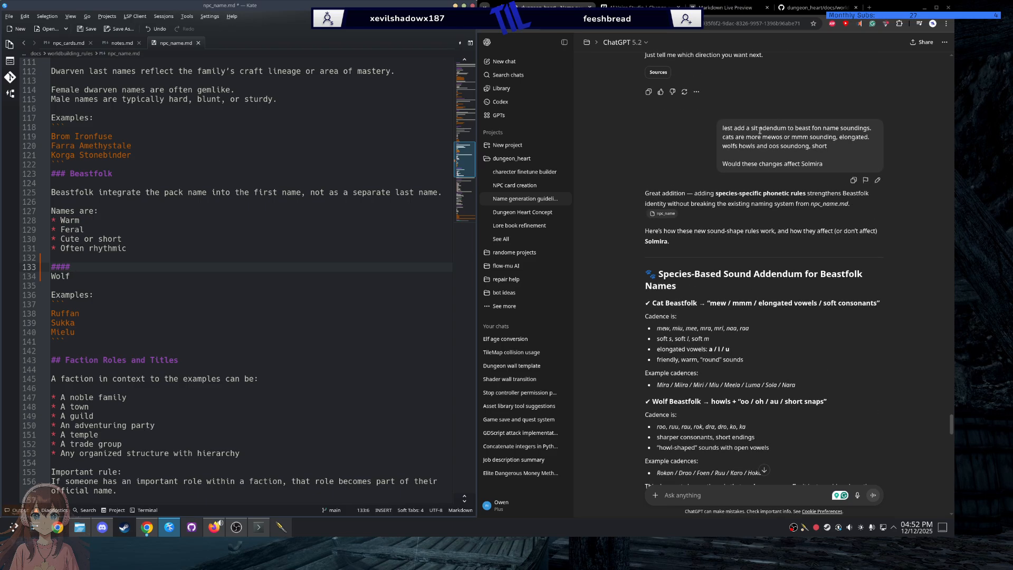
scroll(760, 130, "up", 10)
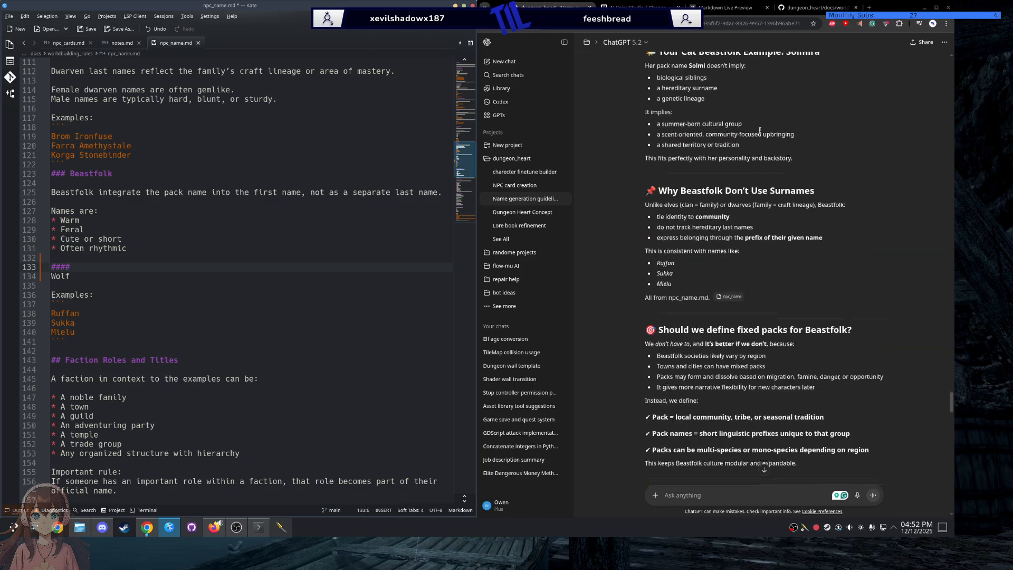
scroll(759, 130, "up", 12)
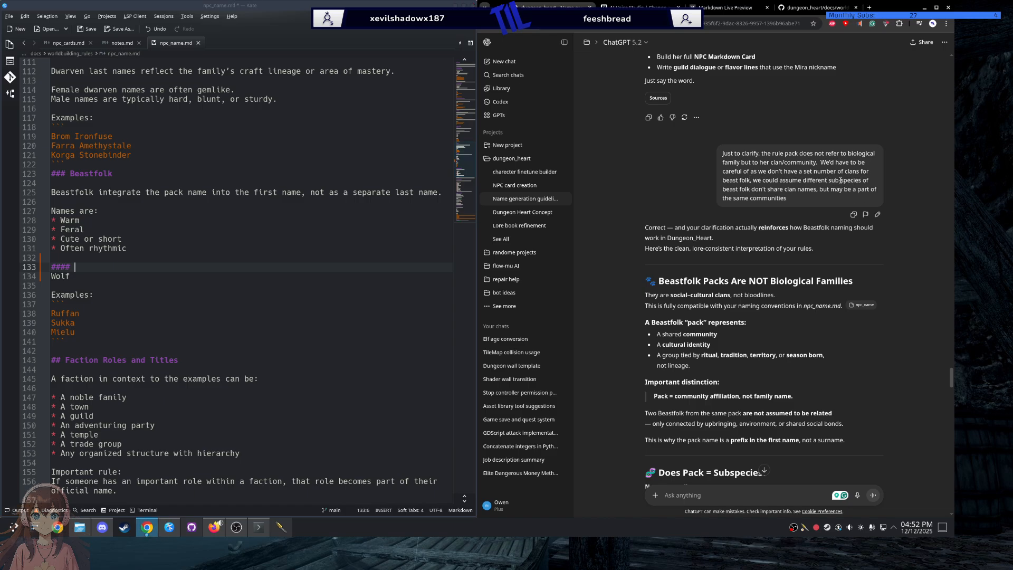
double_click(844, 182)
left_click_drag(834, 181, 828, 181)
key("ctrl+c")
left_click(644, 46)
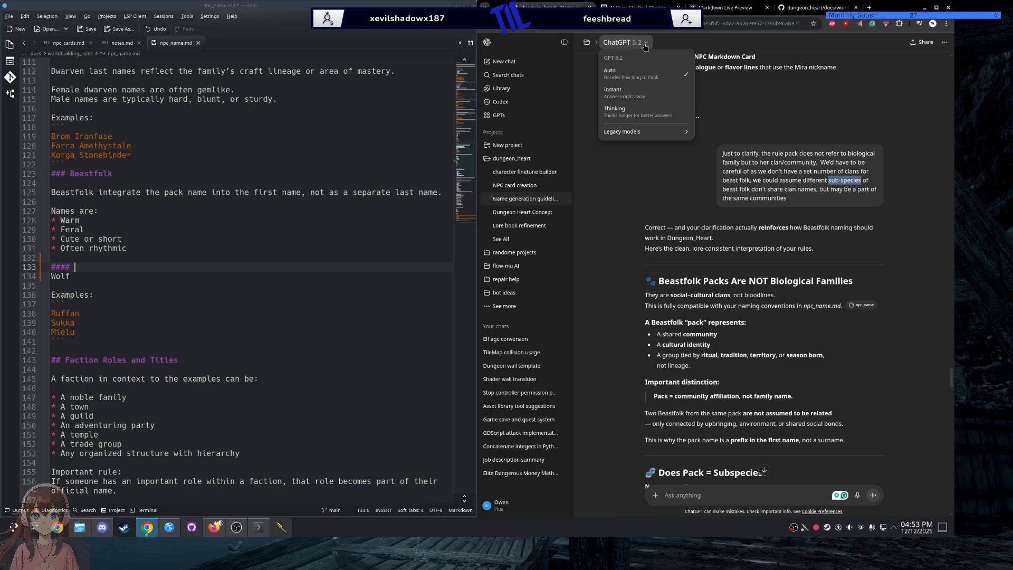
left_click(643, 185)
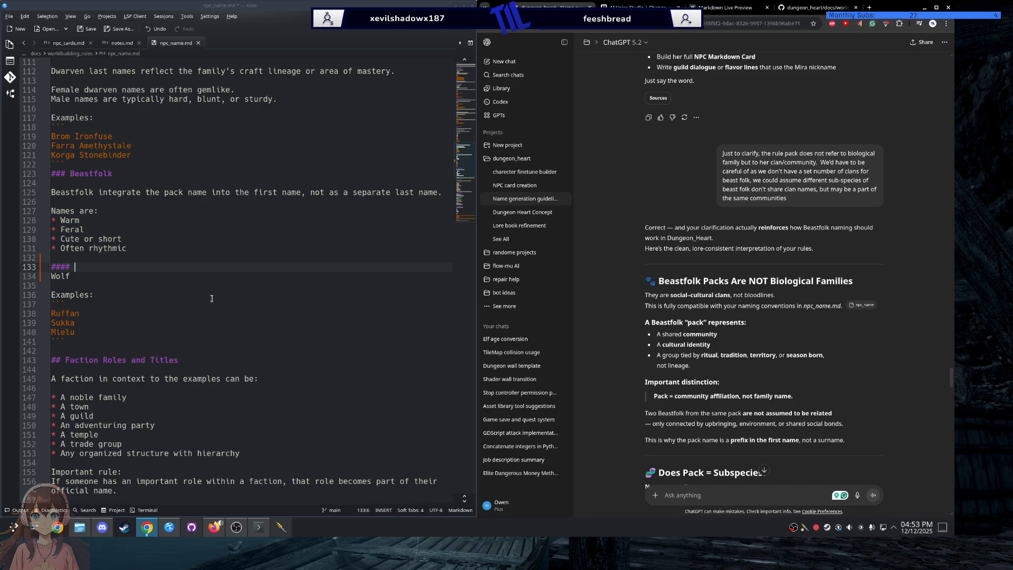
key("ctrl+v")
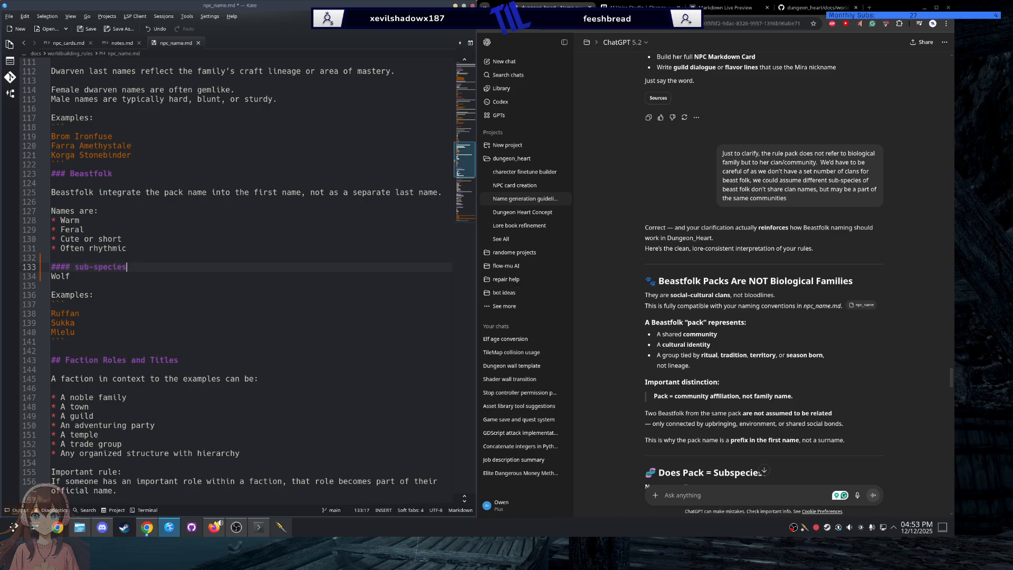
type("Naming")
left_click(146, 268)
key("ctrl+space")
key("Return")
Step: Add a "Cat:" label below the Wolf line, separated by a blank line
left_click(130, 282)
key("Return")
key("Return")
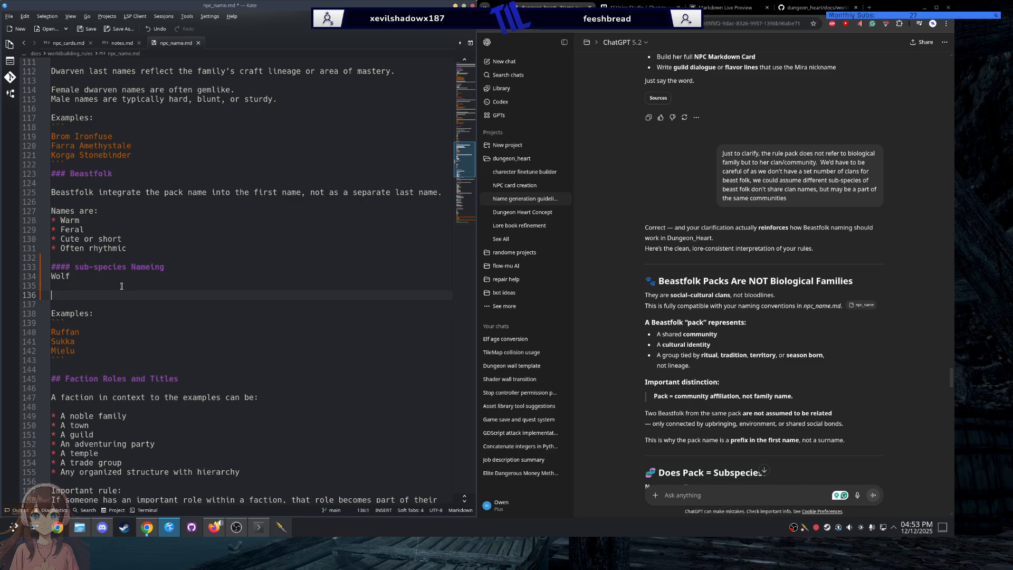
type("Cat")
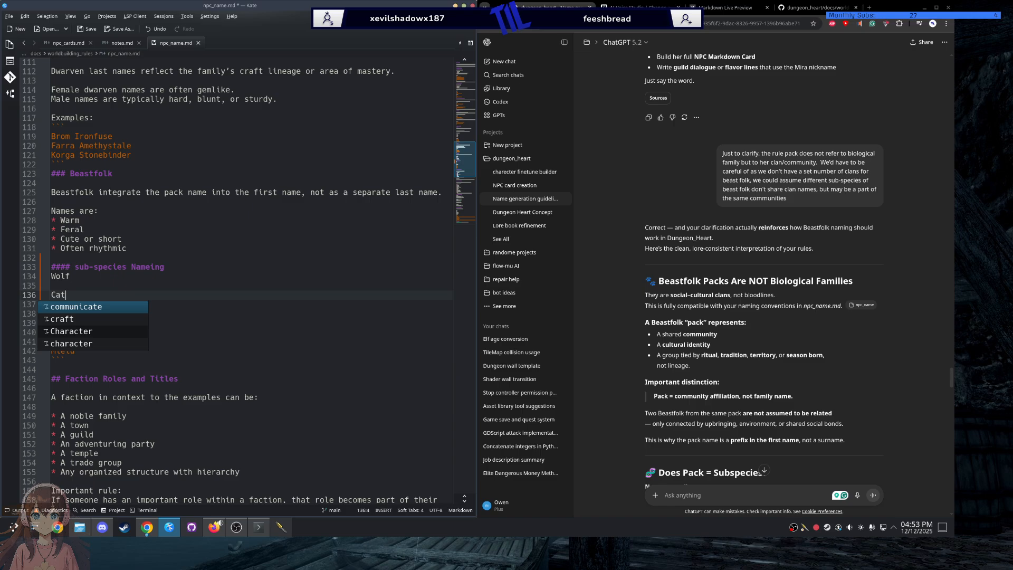
type(":")
Step: Add a colon after "Wolf" and start an empty bullet under both the Wolf and Cat labels
key("Up")
key("Up")
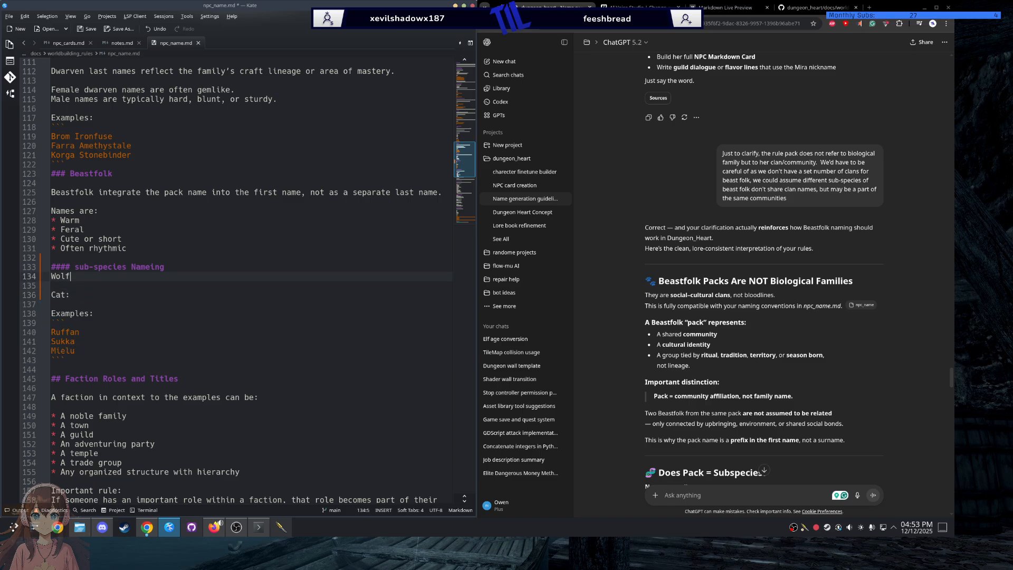
type(":")
key("Return")
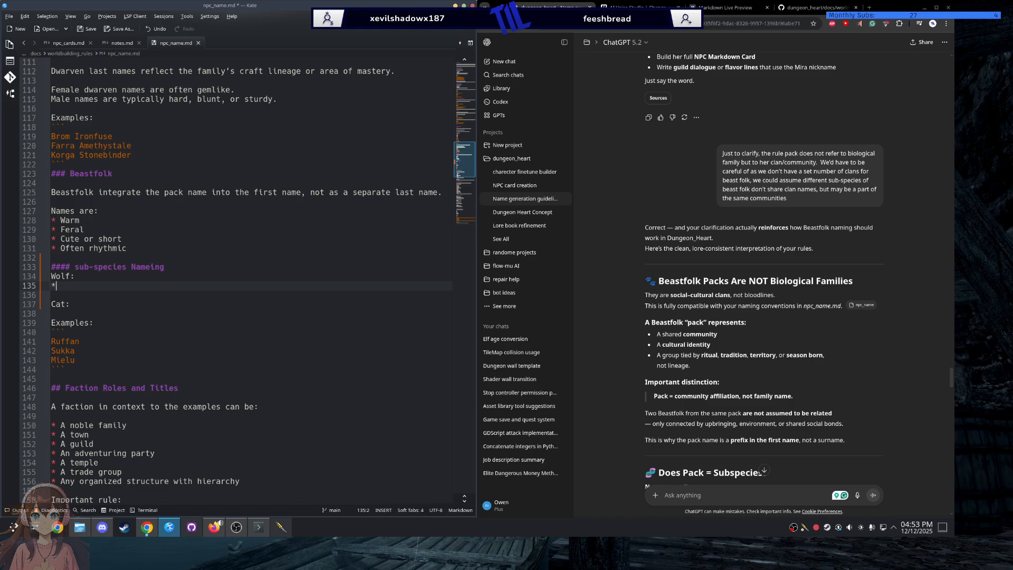
type("*")
key("Down")
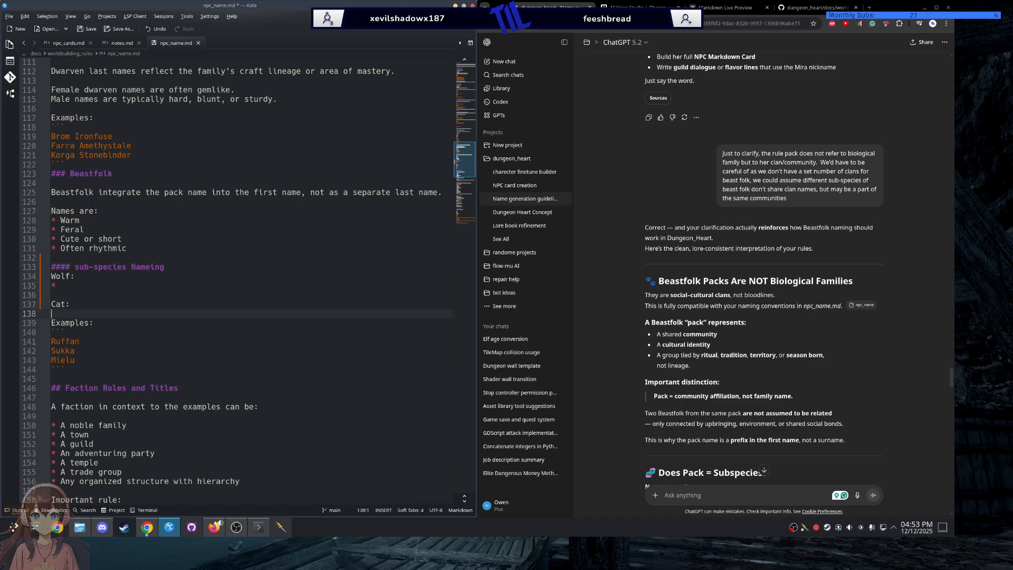
key("Return")
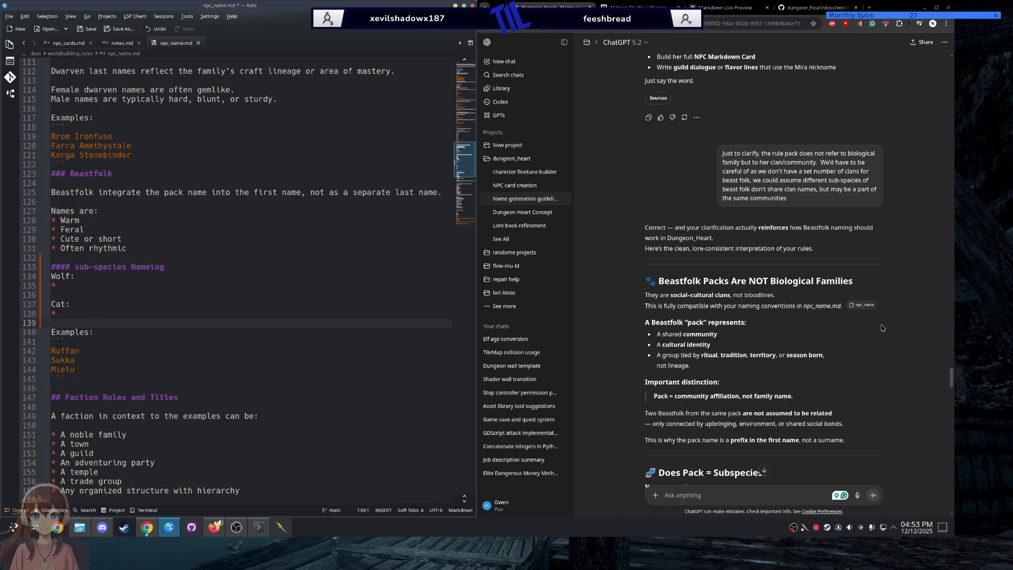
Step: Find the Beastfolk name sound request in the chat and extend the sub-species heading with "affectes"
scroll(738, 238, "down", 12)
scroll(722, 204, "down", 3)
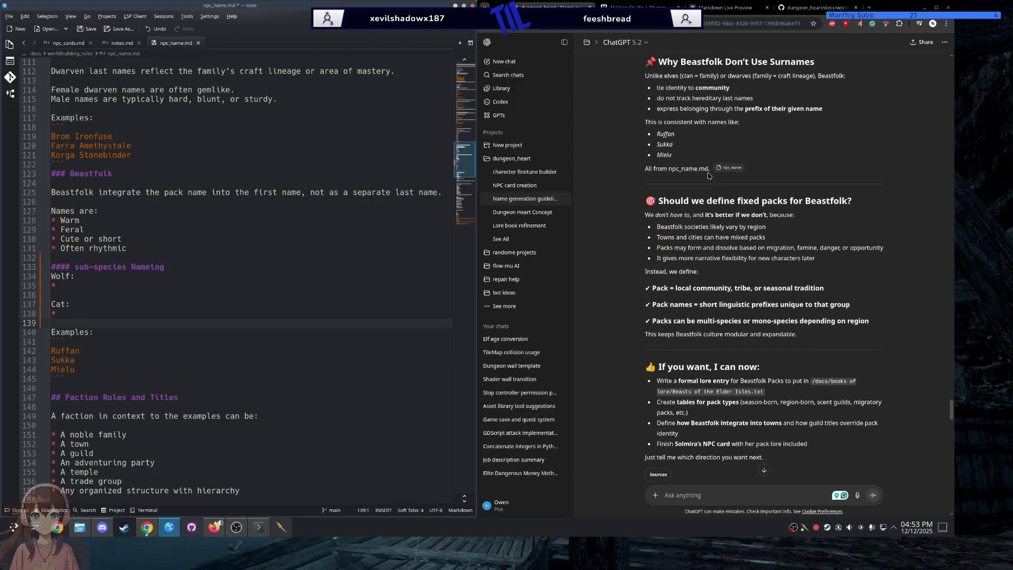
scroll(707, 175, "up", 3)
scroll(708, 176, "down", 9)
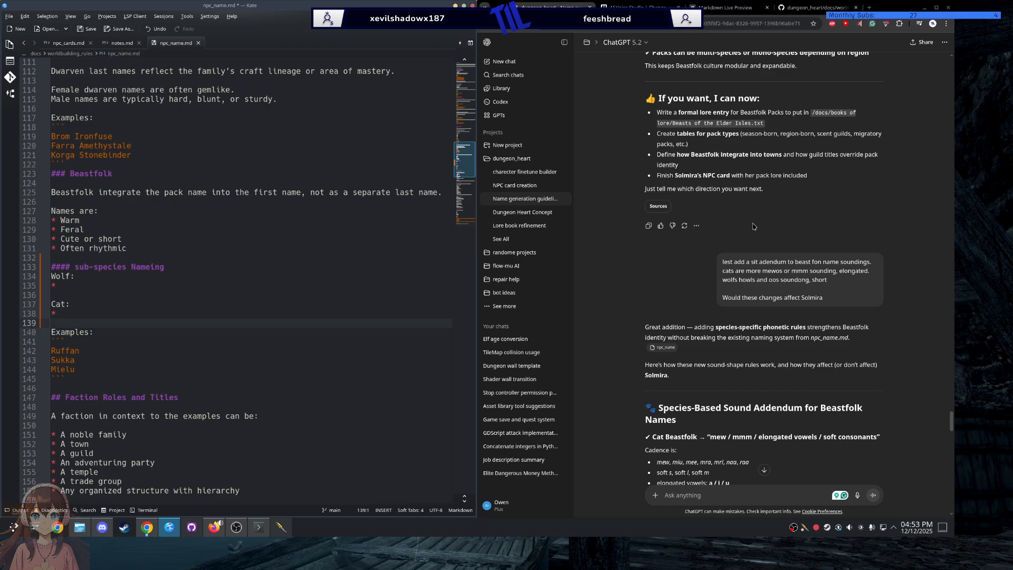
scroll(774, 167, "down", 2)
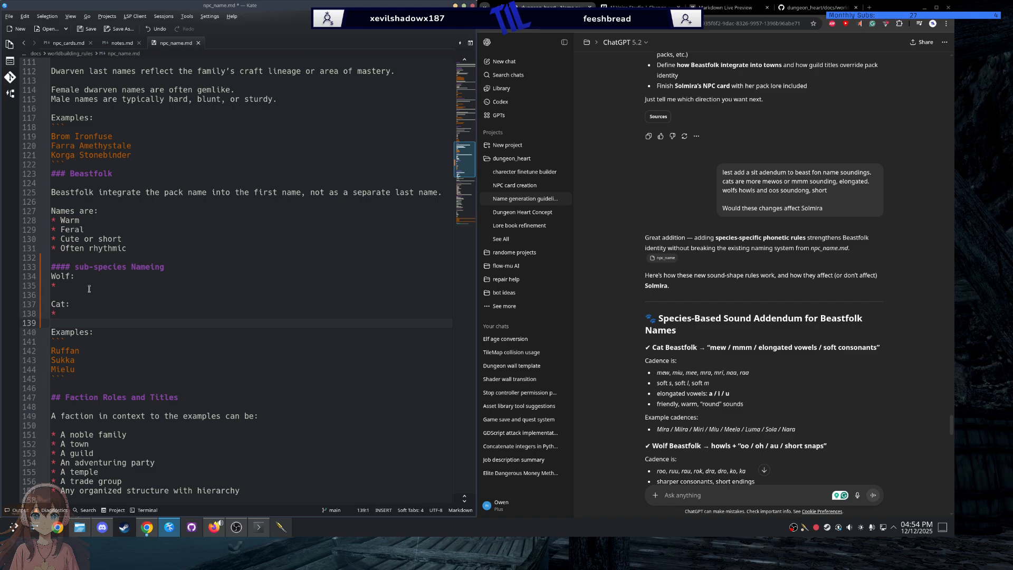
left_click(168, 269)
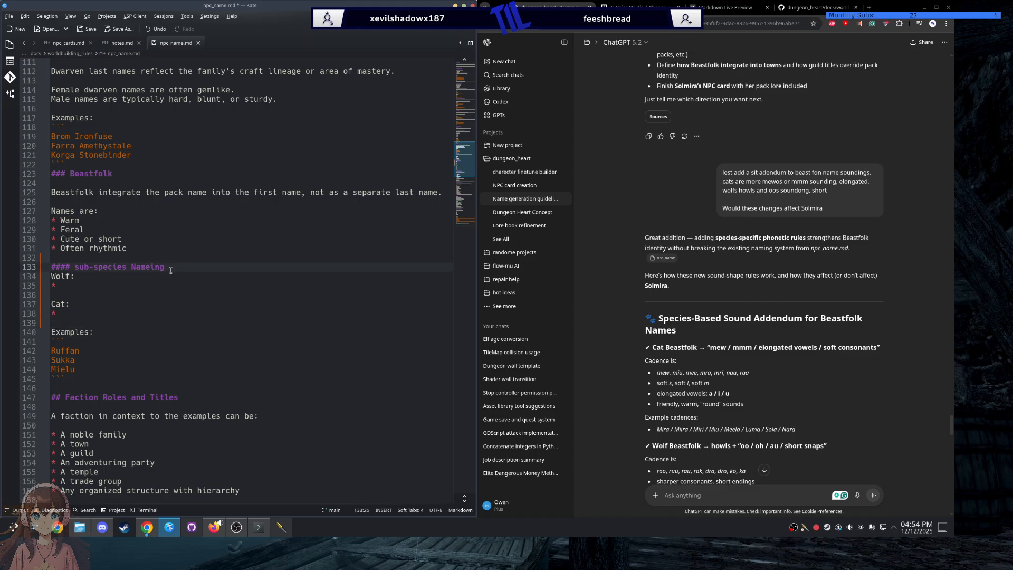
type("affectes")
Step: Copy the cat and wolf sound lines from the chat request and paste them beneath the sub-species heading
left_click_drag(827, 191, 721, 191)
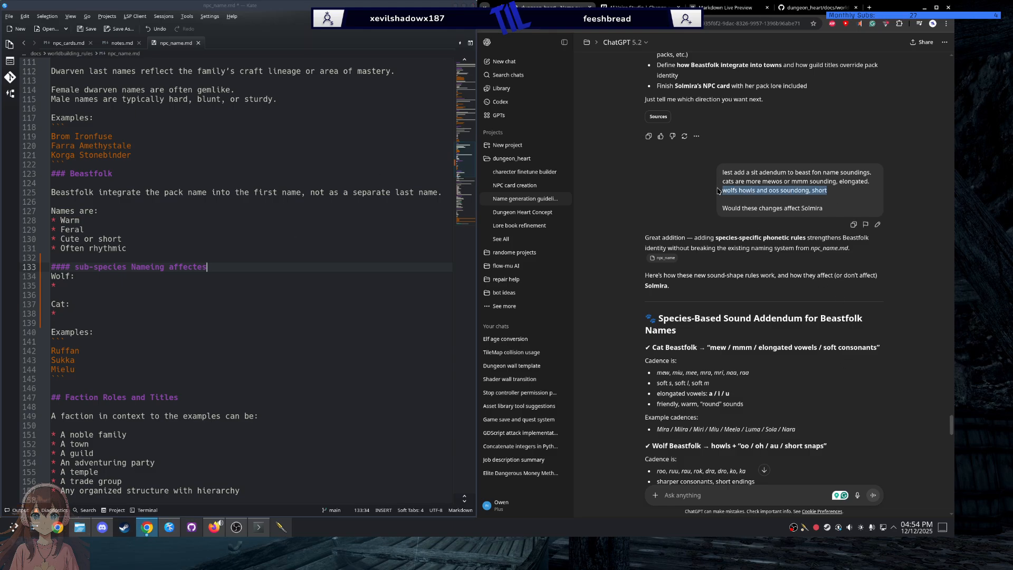
left_click(748, 192)
left_click_drag(827, 191, 720, 186)
key("ctrl+c")
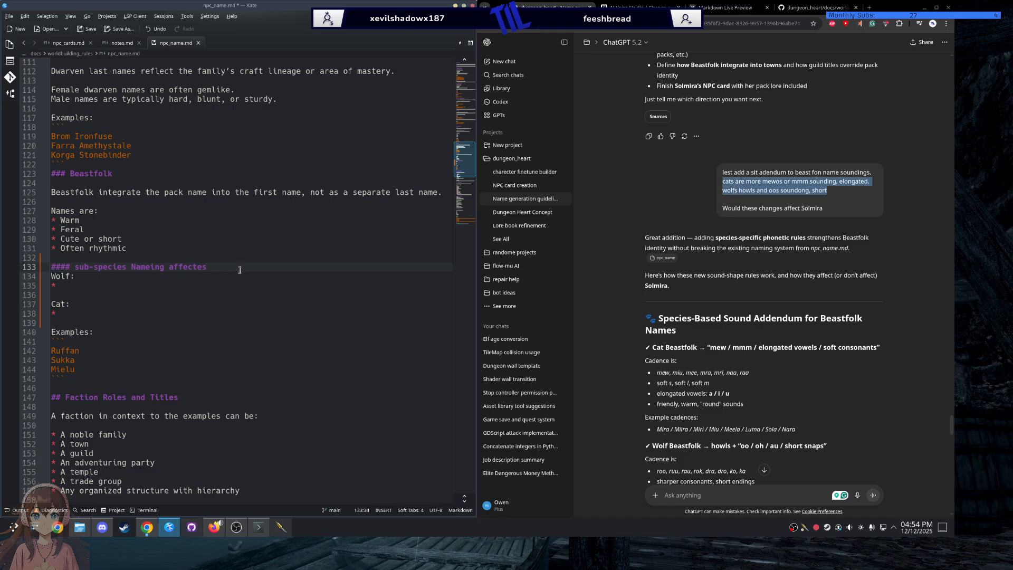
key("Return")
key("Return")
key("Up")
key("ctrl+v")
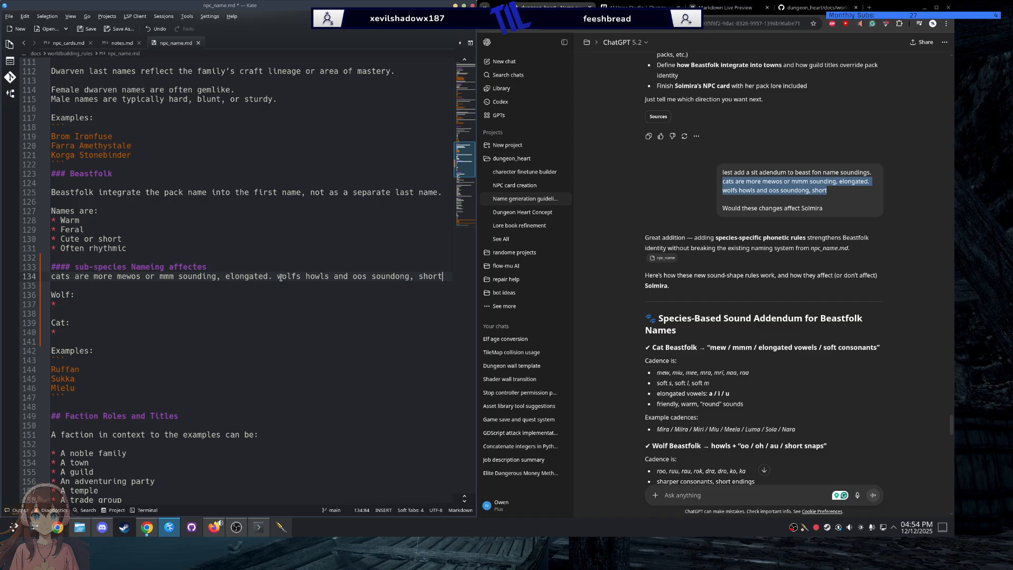
Step: Move the words "howls", "oos" and "short" out of the pasted sentence onto separate lines under Wolf
double_click(312, 276)
left_click_drag(315, 278, 118, 310)
left_click(116, 305)
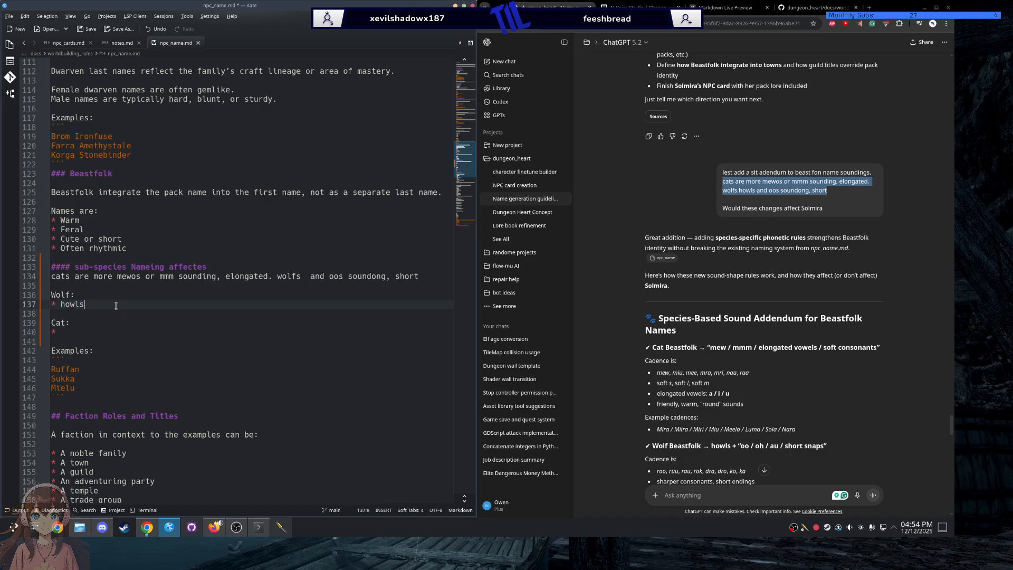
key("Return")
double_click(336, 276)
left_click_drag(336, 277, 148, 316)
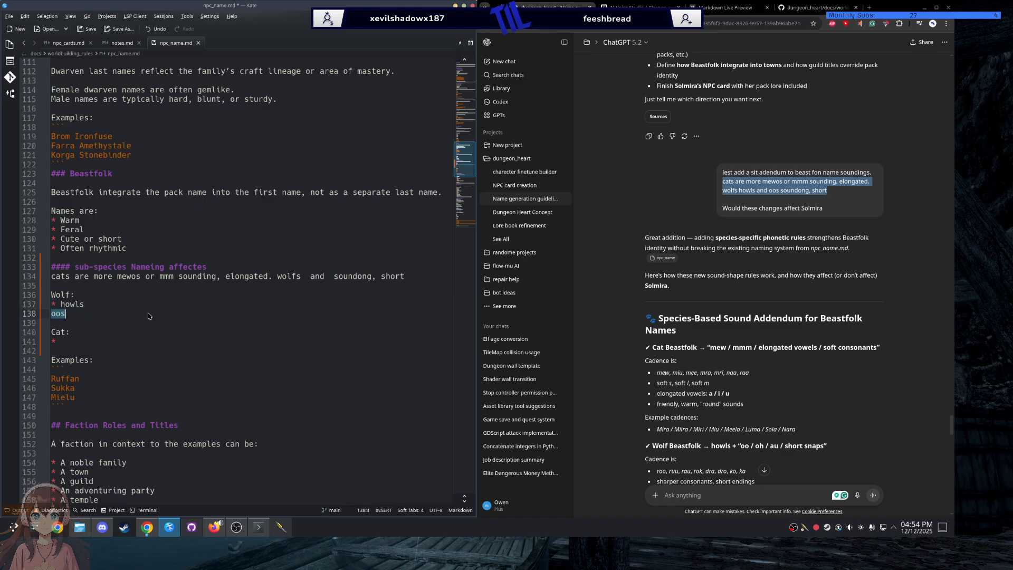
double_click(390, 276)
left_click_drag(390, 277, 210, 329)
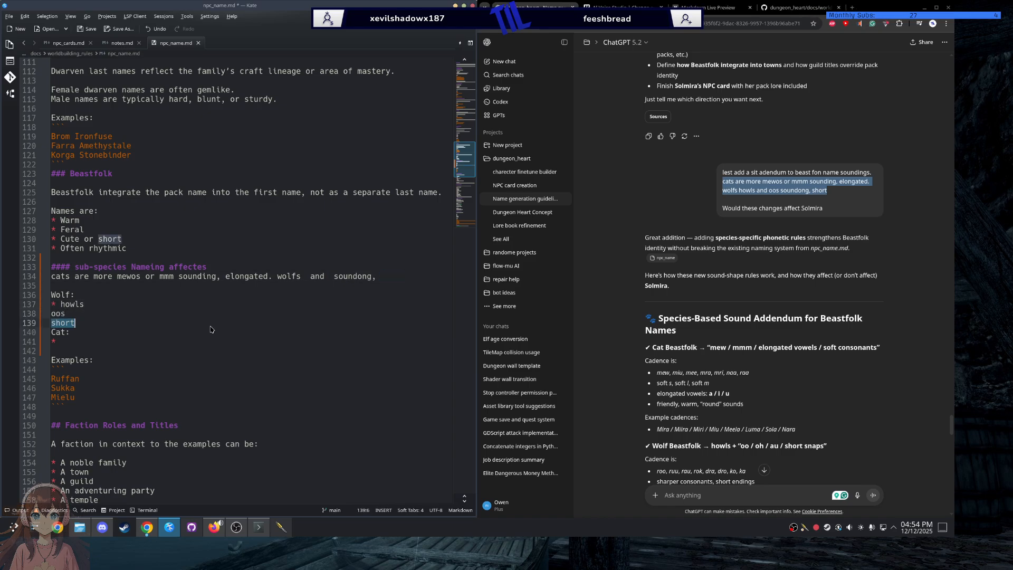
Step: Format "oos" and "short" as bullets in the Wolf list and leave a blank line before Cat
key("Return")
key("ctrl+z")
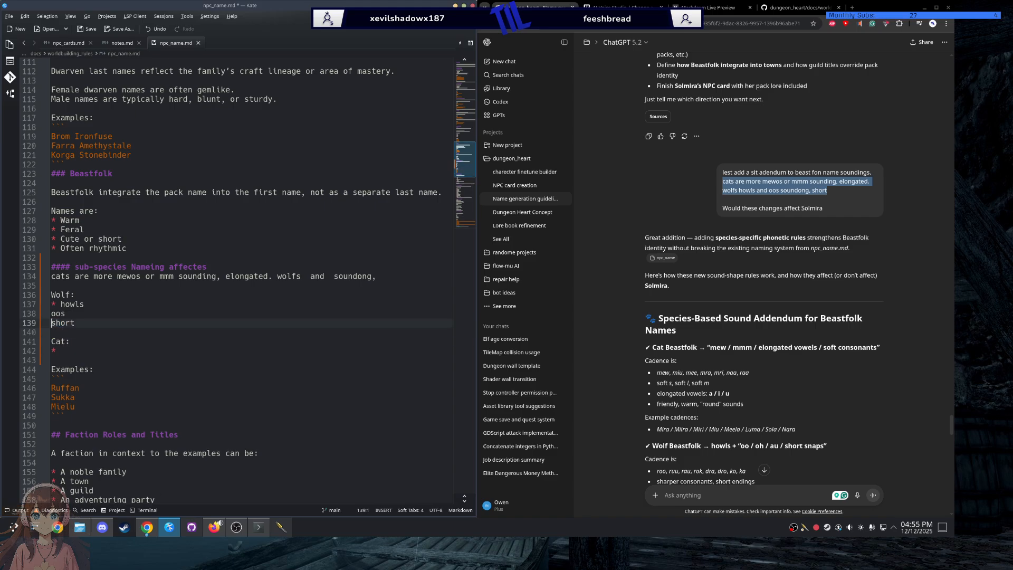
type("*")
key("Up")
type("*")
left_click(51, 323)
key("Down")
key("Left")
key("Up")
type("aaaaa")
key("BackSpace")
key("BackSpace")
key("BackSpace")
key("BackSpace")
key("BackSpace")
key("BackSpace")
Step: Move "mewos", "mmm" and "elongated" from the pasted sentence into the Cat list as separate bullets
double_click(129, 277)
left_click_drag(131, 281, 117, 352)
left_click(117, 353)
key("Return")
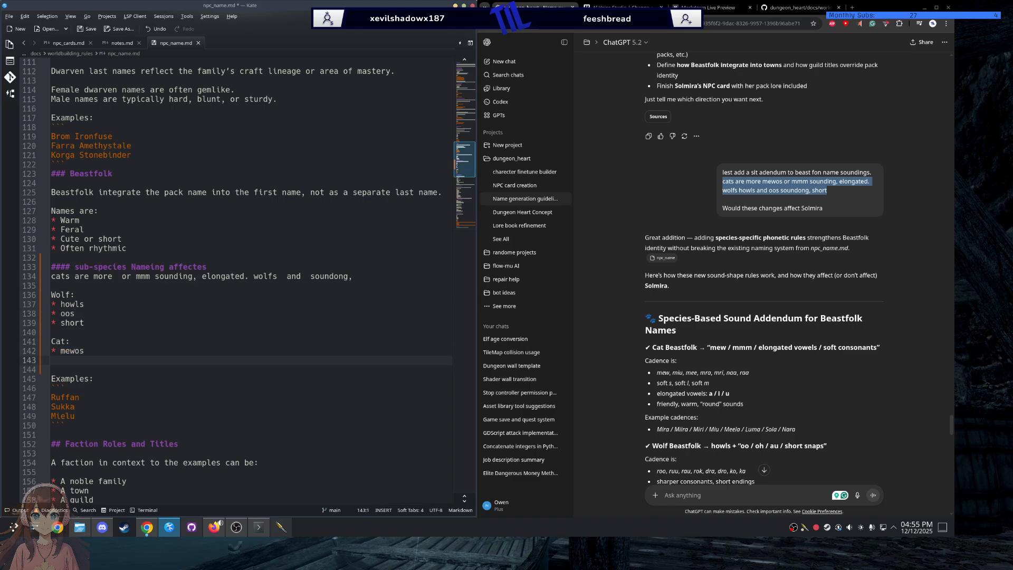
type("*")
double_click(142, 277)
left_click_drag(142, 277, 108, 361)
key("Return")
type("*")
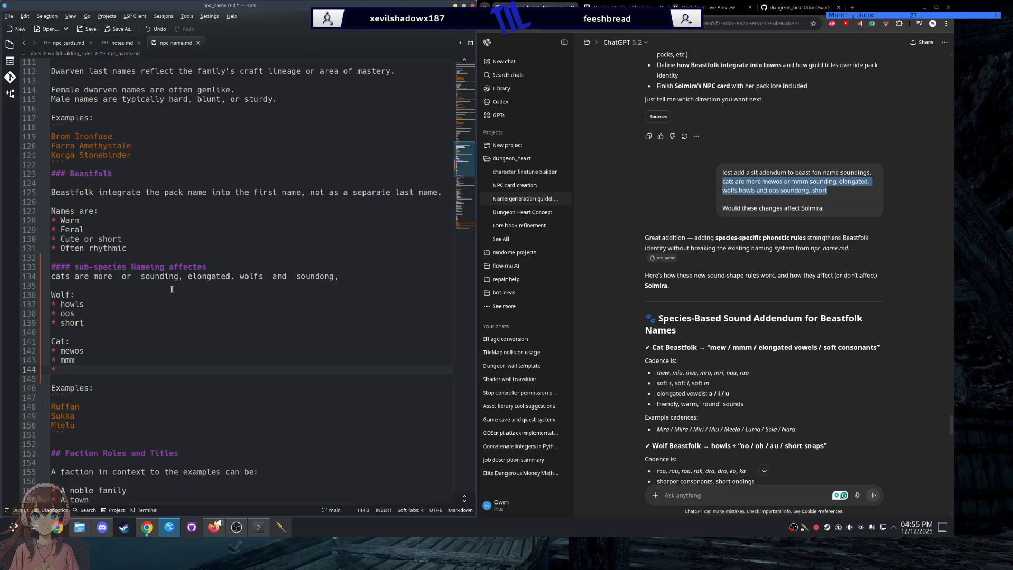
double_click(202, 277)
left_click_drag(209, 277, 151, 364)
Step: Delete the leftover pasted sentence under the sub-species heading and save npc_name.md
triple_click(147, 275)
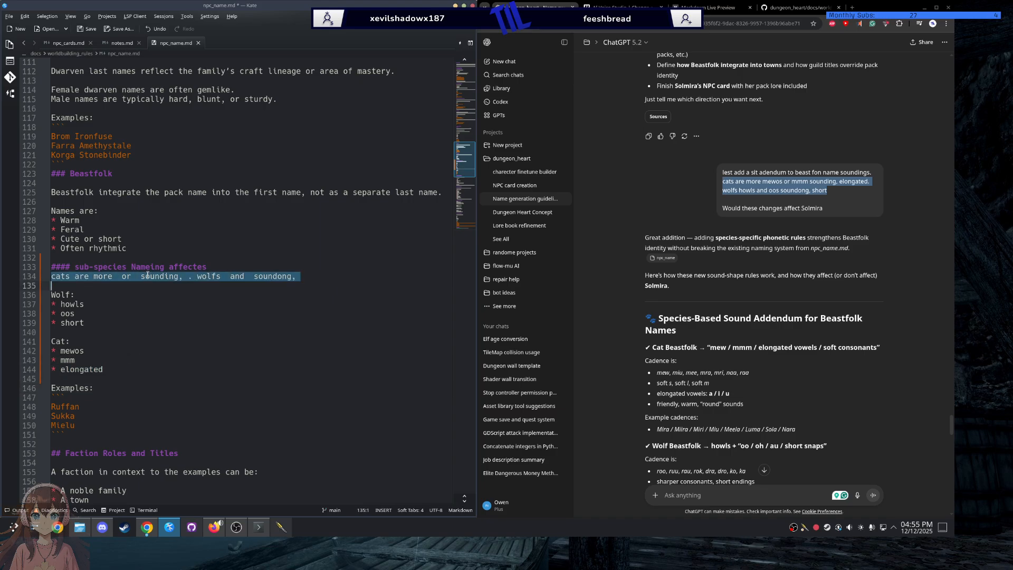
key("Delete")
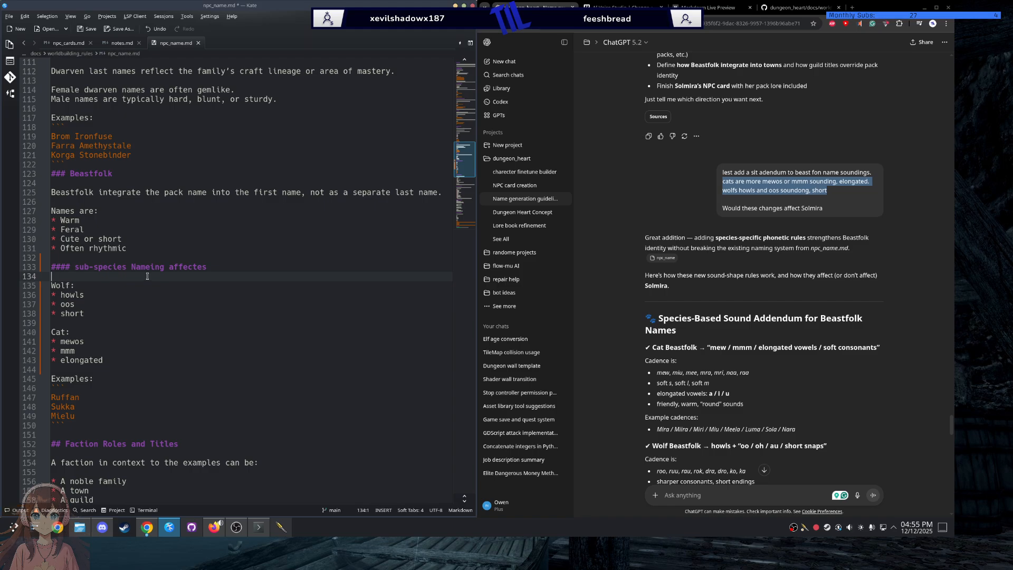
key("ctrl+s")
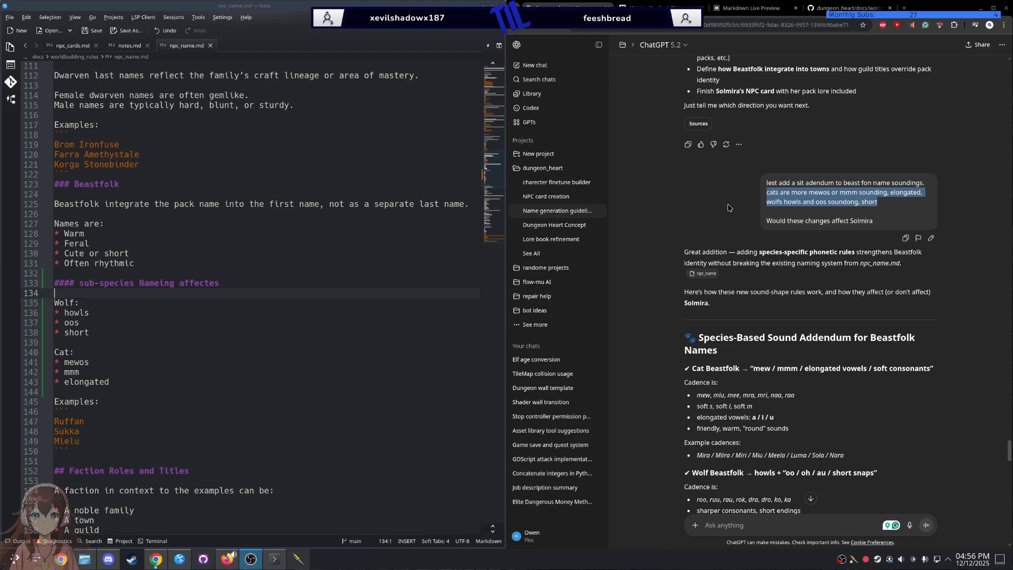
Step: Replace the "oos" bullet under Wolf with the sounds "roo, ruu, rau" copied from the ChatGPT wolf cadence list
left_click(714, 236)
scroll(713, 234, "down", 3)
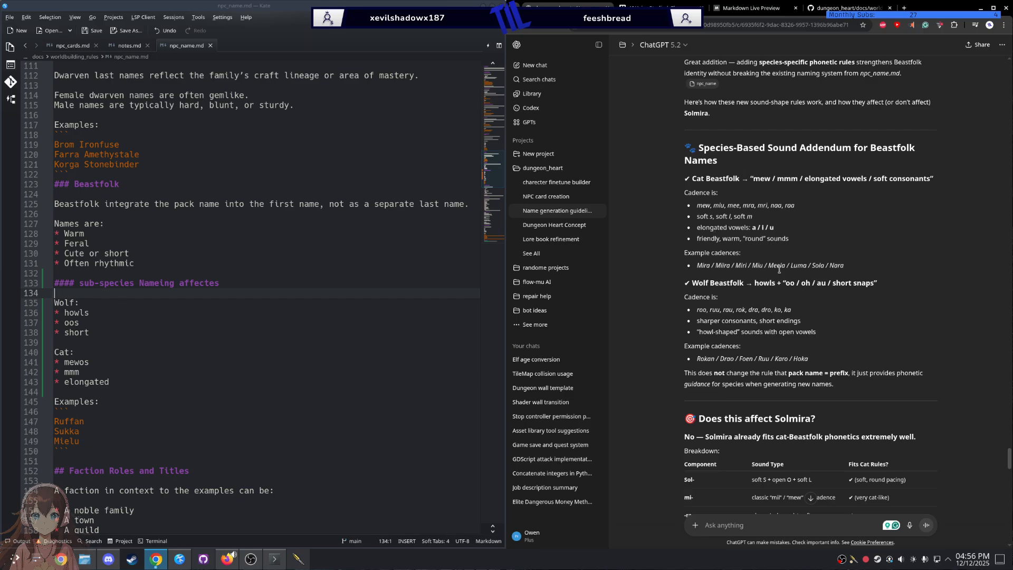
scroll(782, 256, "down", 2)
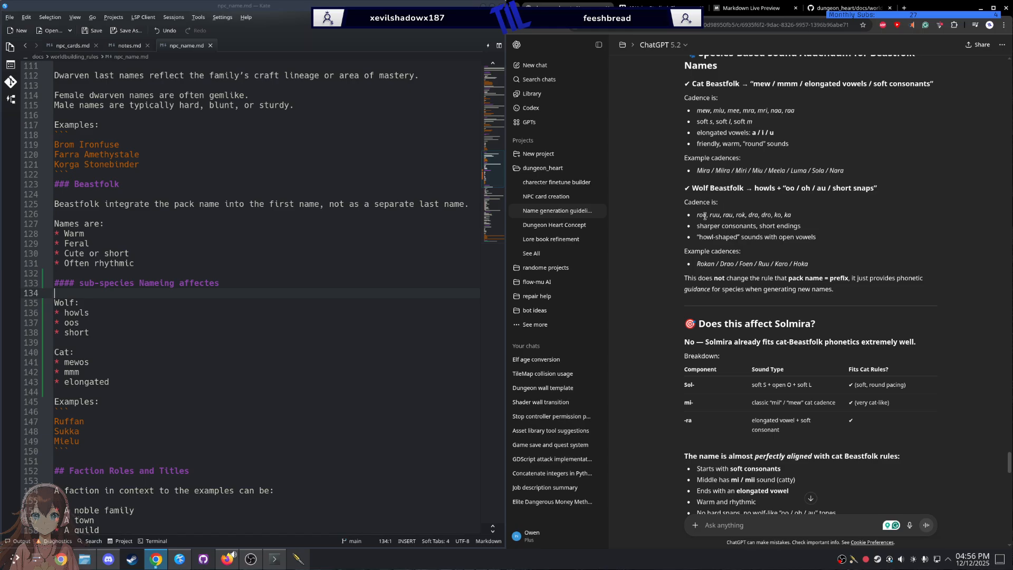
left_click_drag(696, 215, 733, 212)
key("ctrl+c")
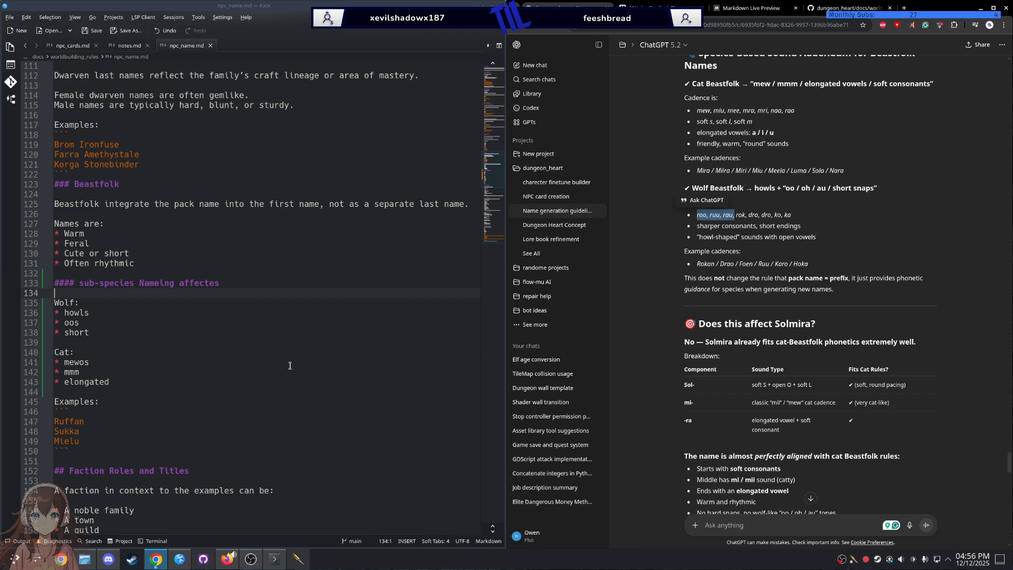
double_click(74, 323)
key("ctrl+v")
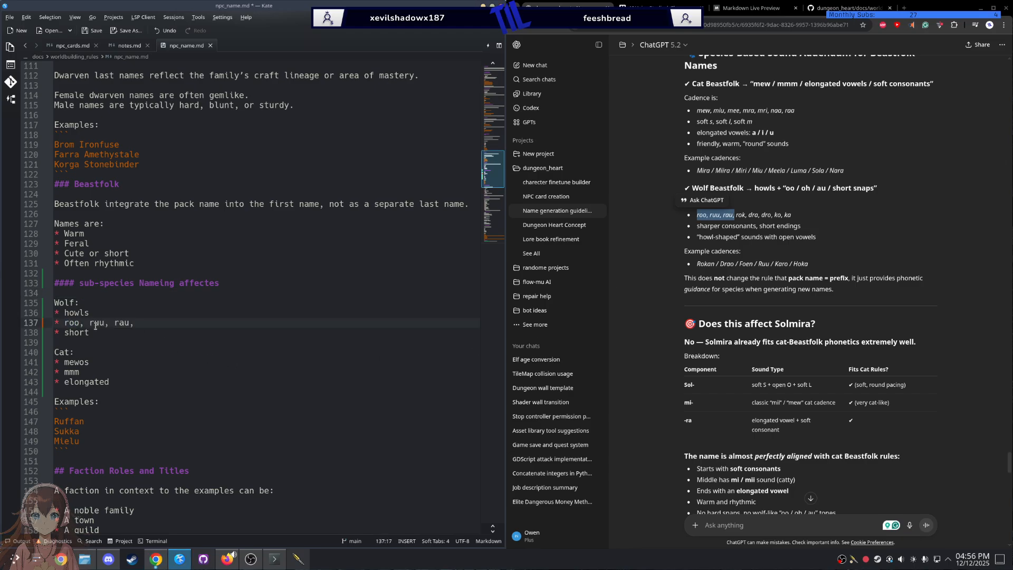
key("BackSpace")
Step: Replace the text of the second Wolf bullet with "oo / oh / au" copied from ChatGPT's Wolf Beastfolk heading
left_click_drag(785, 189, 827, 189)
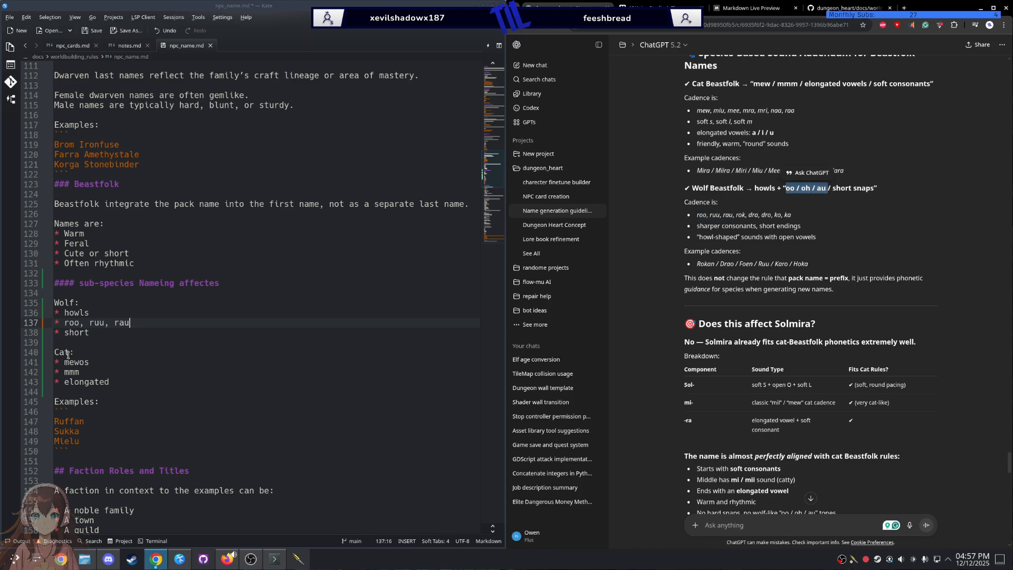
left_click_drag(64, 322, 190, 322)
key("ctrl+v")
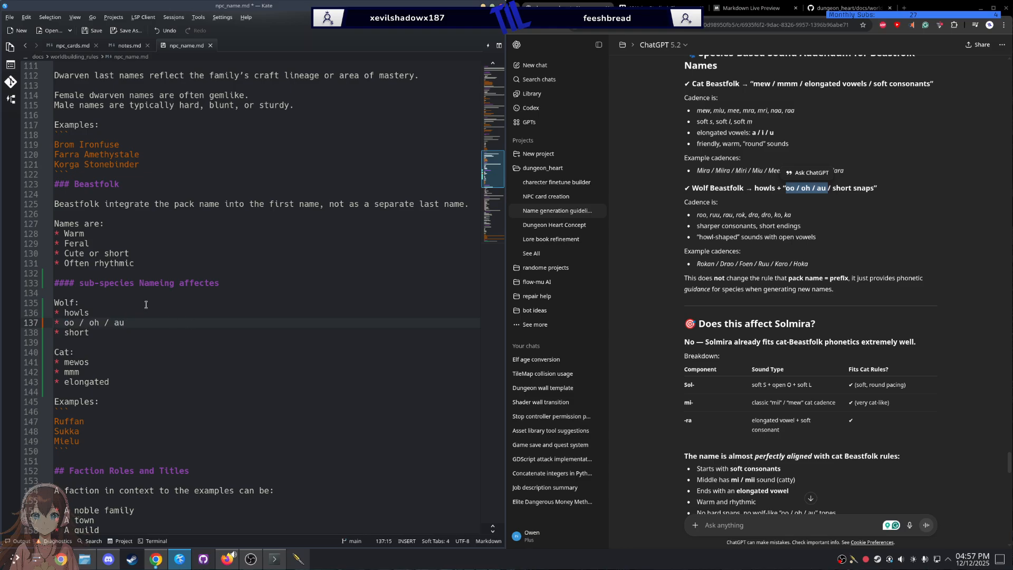
Step: Replace the slashes in the second Wolf bullet with punctuation so it reads "oo. oh, au"
key("Left")
key("Left")
key("Left")
key("BackSpace")
key("BackSpace")
type(",")
key("Left")
key("Left")
key("Left")
key("BackSpace")
key("BackSpace")
key("BackSpace")
type(".")
Step: In the Cat list, extend "elongated" to "elongated vowels" and replace "mmm" with "mew, miu, mee, mra, mri, naa" from the chat
double_click(853, 85)
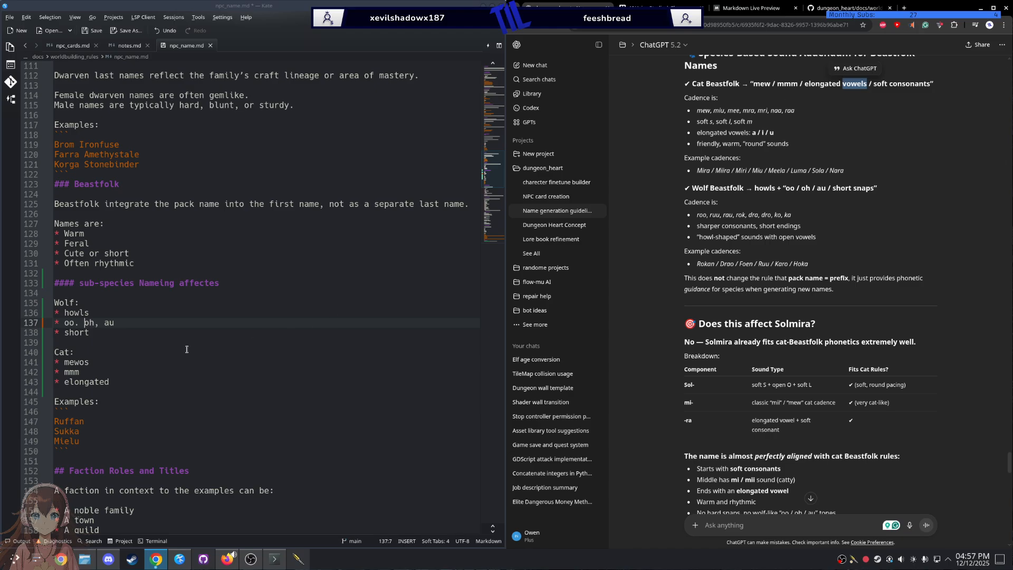
left_click(137, 383)
type("vowels")
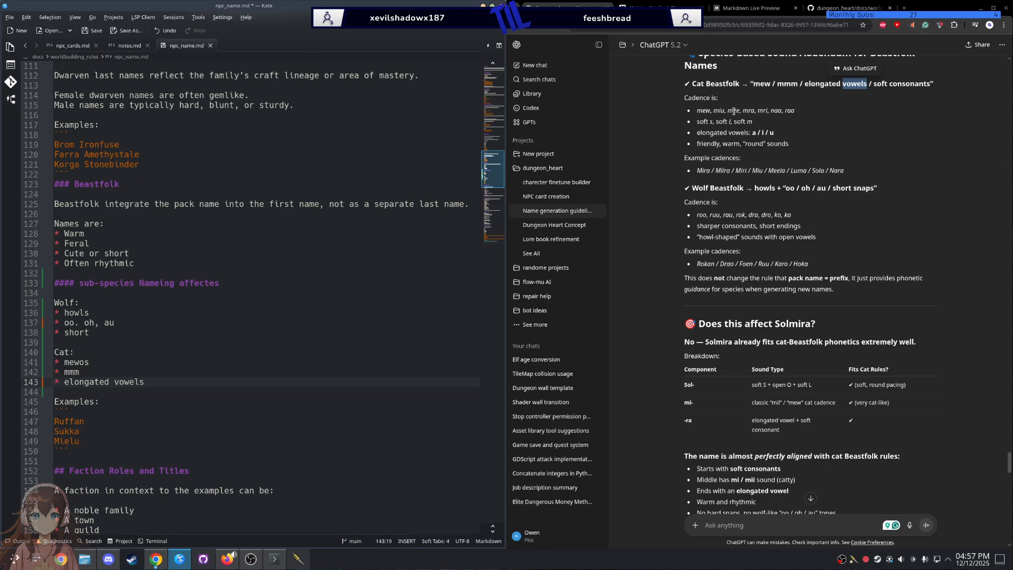
left_click_drag(697, 110, 782, 111)
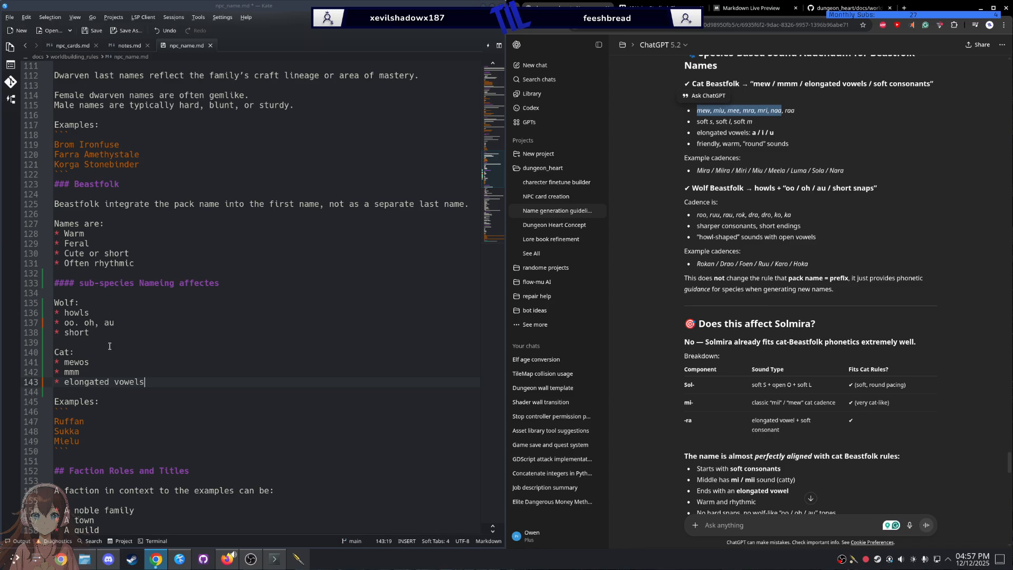
double_click(74, 371)
key("ctrl+v")
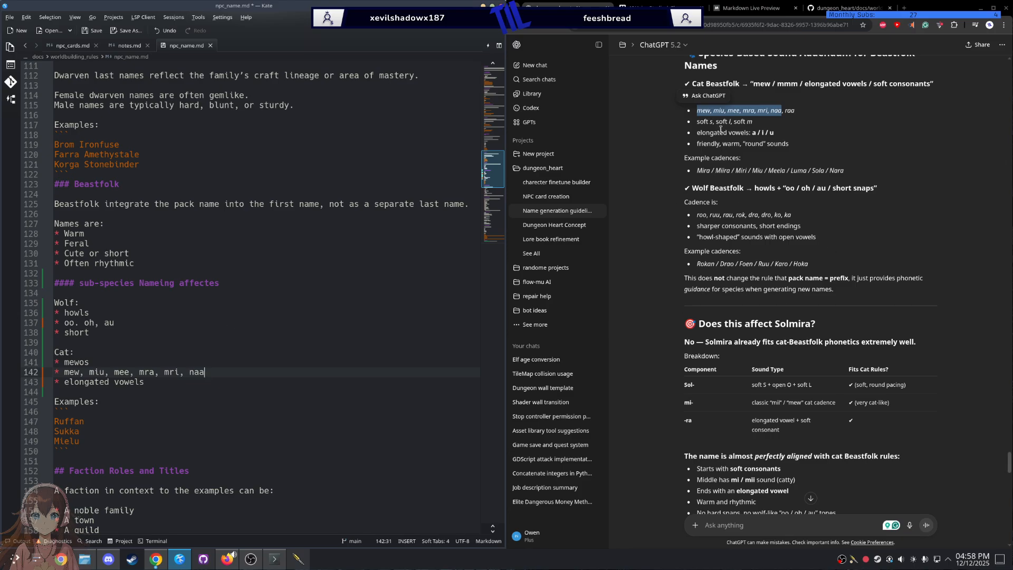
Step: Review the rest of the name generation chat, from the Beastfolk sound addendum to Solmiira's final name block
scroll(722, 129, "up", 1)
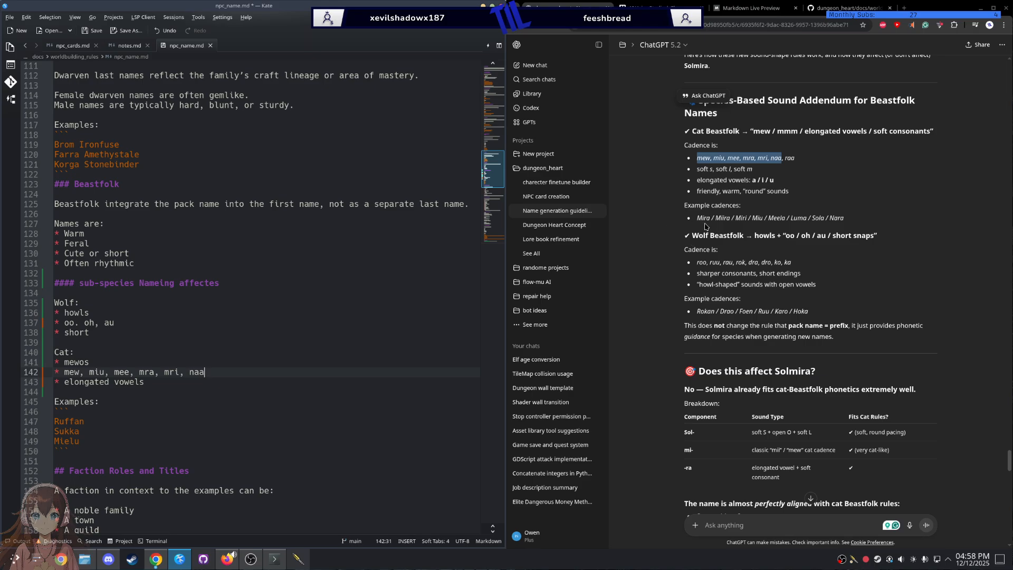
scroll(698, 174, "down", 2)
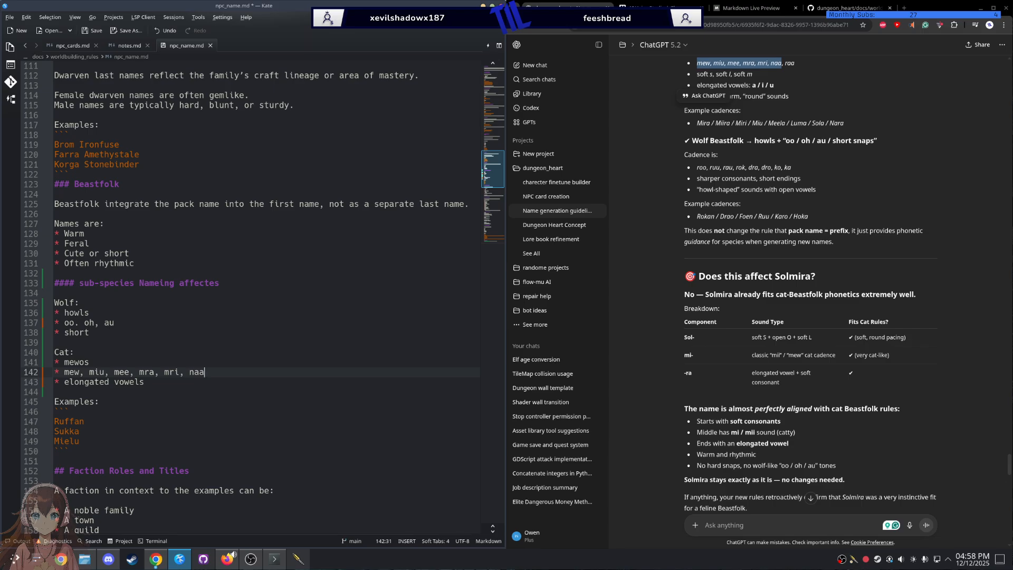
scroll(740, 234, "down", 5)
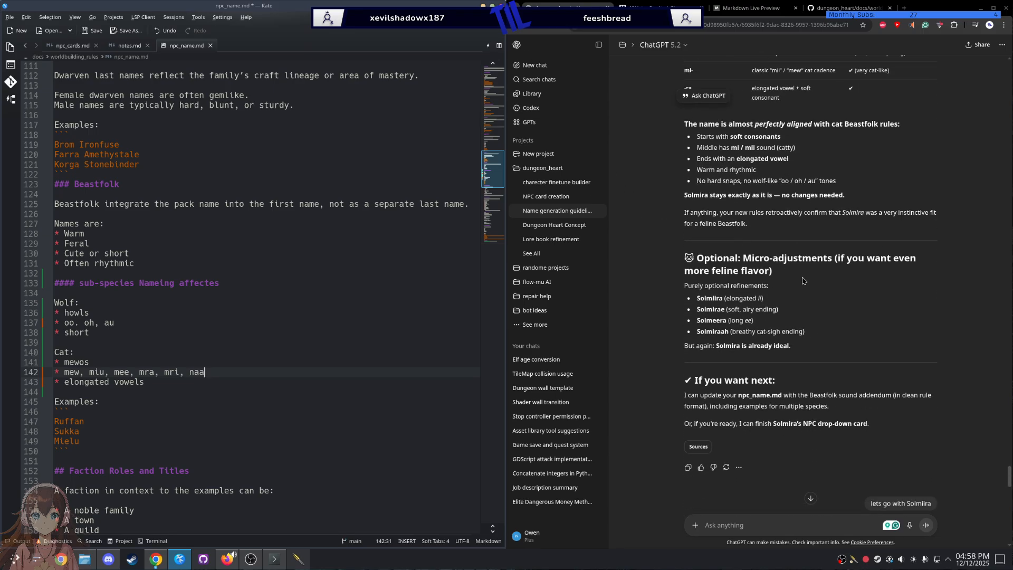
scroll(738, 299, "down", 3)
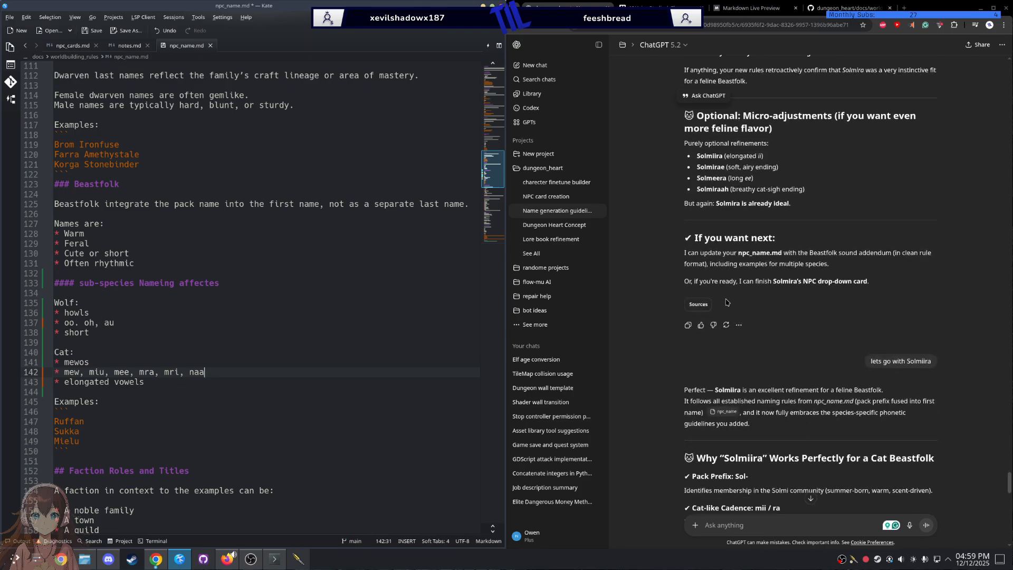
scroll(751, 303, "down", 1)
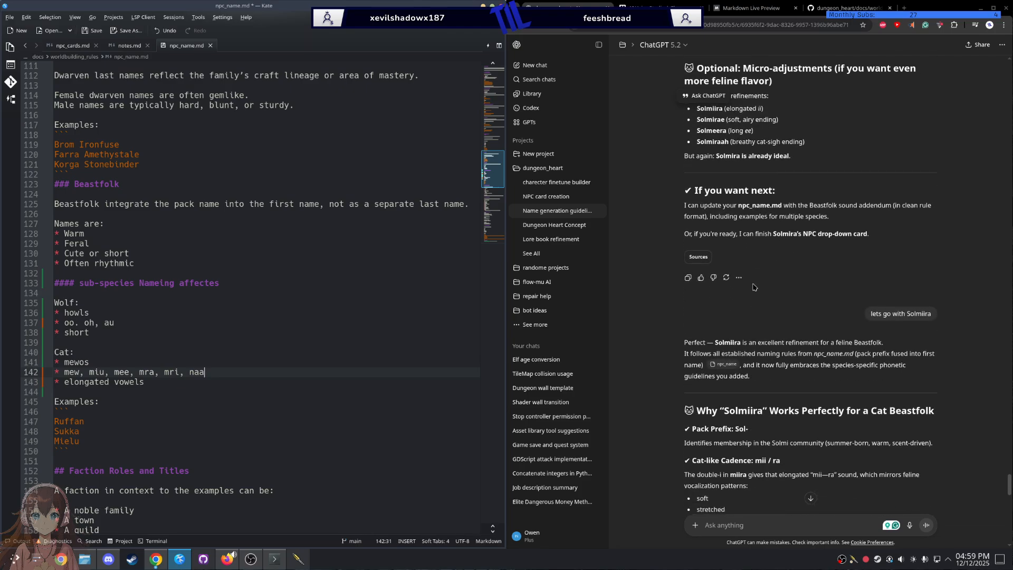
scroll(764, 301, "down", 2)
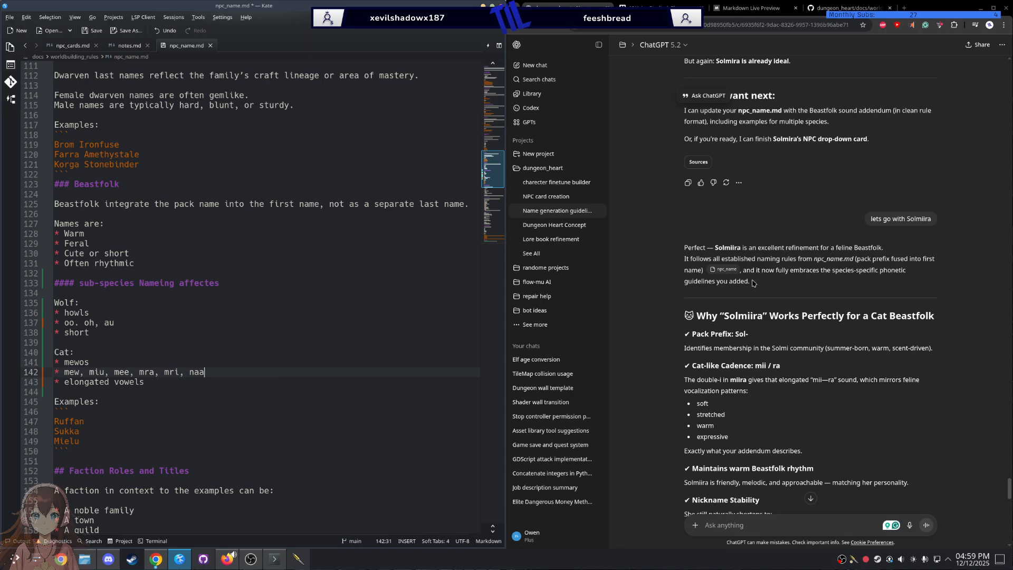
scroll(713, 284, "down", 1)
scroll(712, 285, "down", 4)
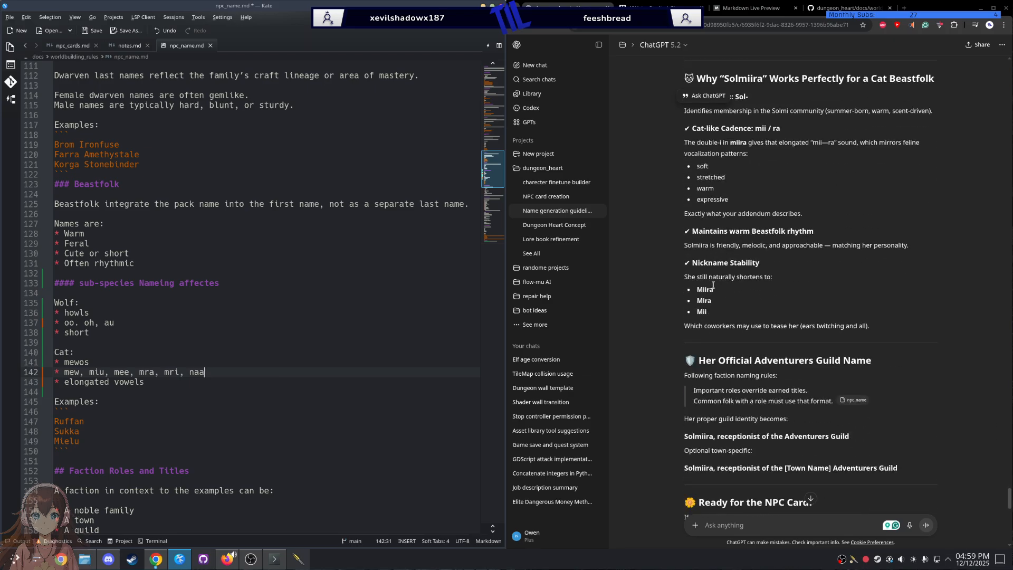
scroll(718, 279, "down", 9)
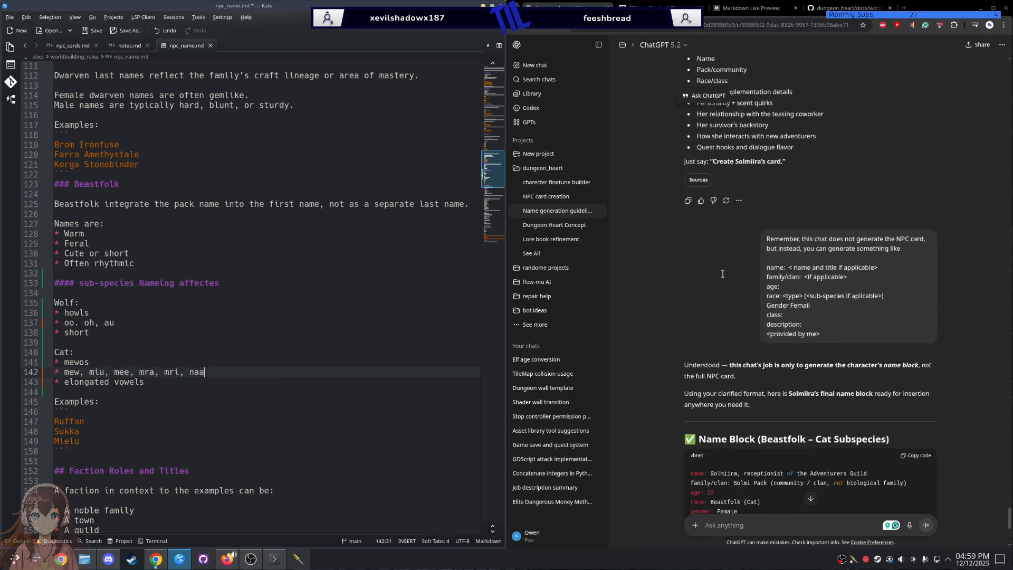
scroll(722, 274, "down", 4)
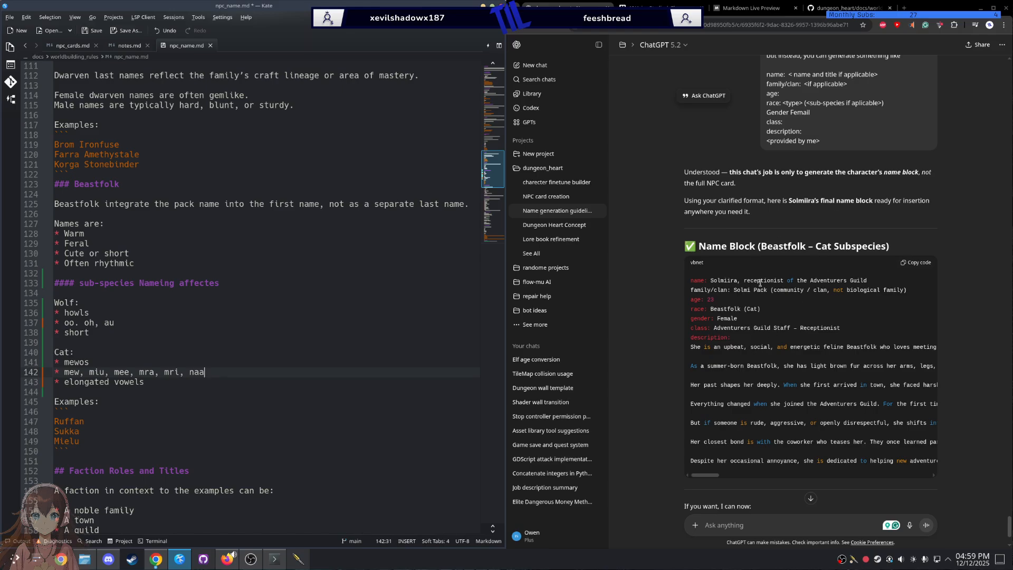
scroll(753, 254, "up", 2)
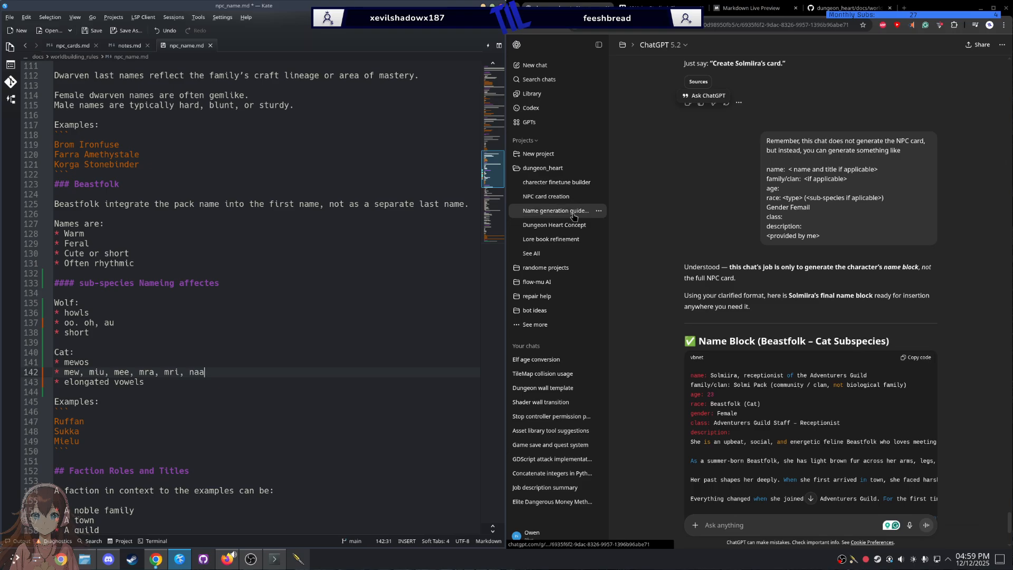
Step: Open the NPC card creation chat and compare the original Solmira card with the version renamed Solmiira
left_click(549, 197)
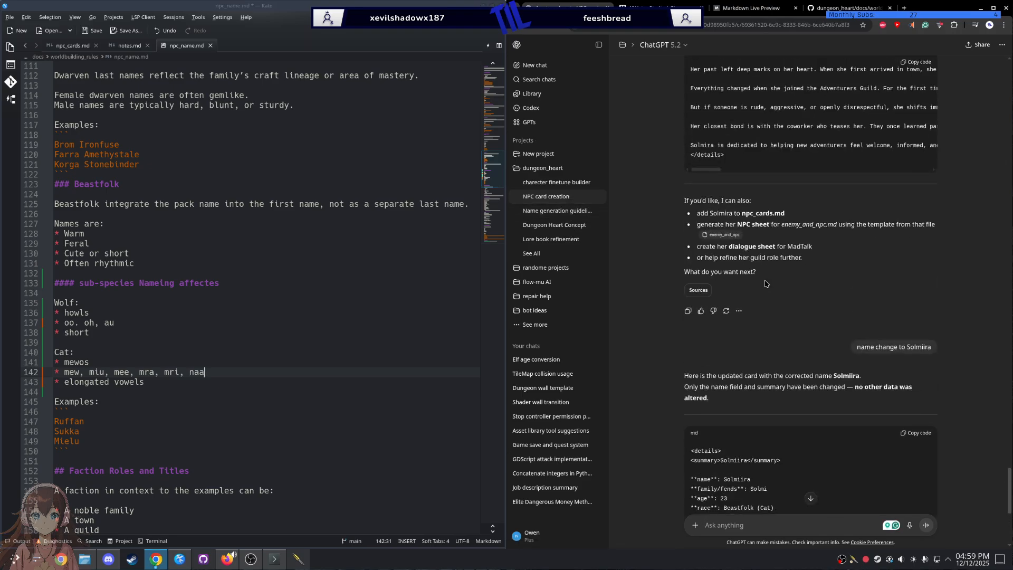
scroll(767, 301, "up", 10)
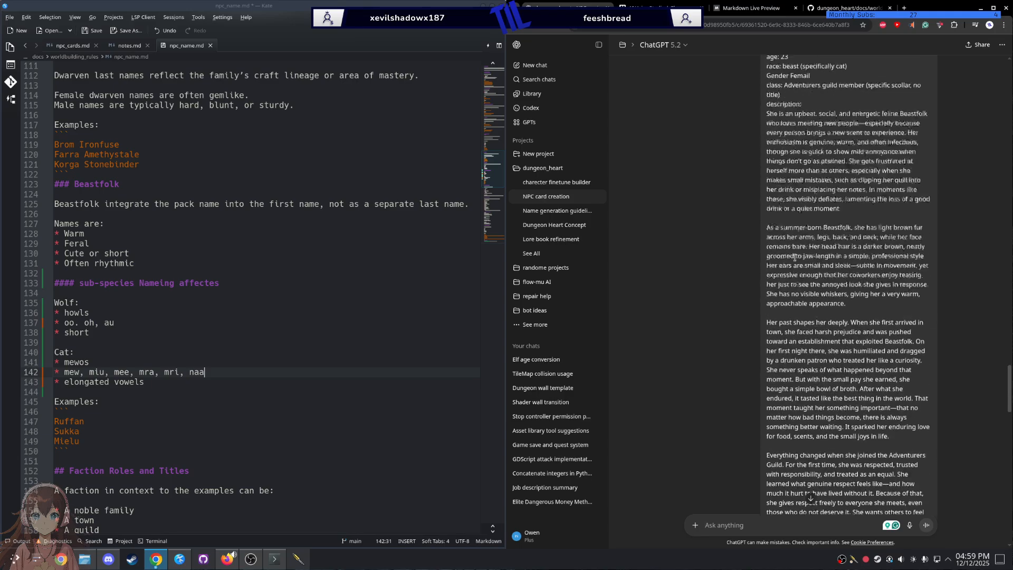
scroll(797, 255, "down", 10)
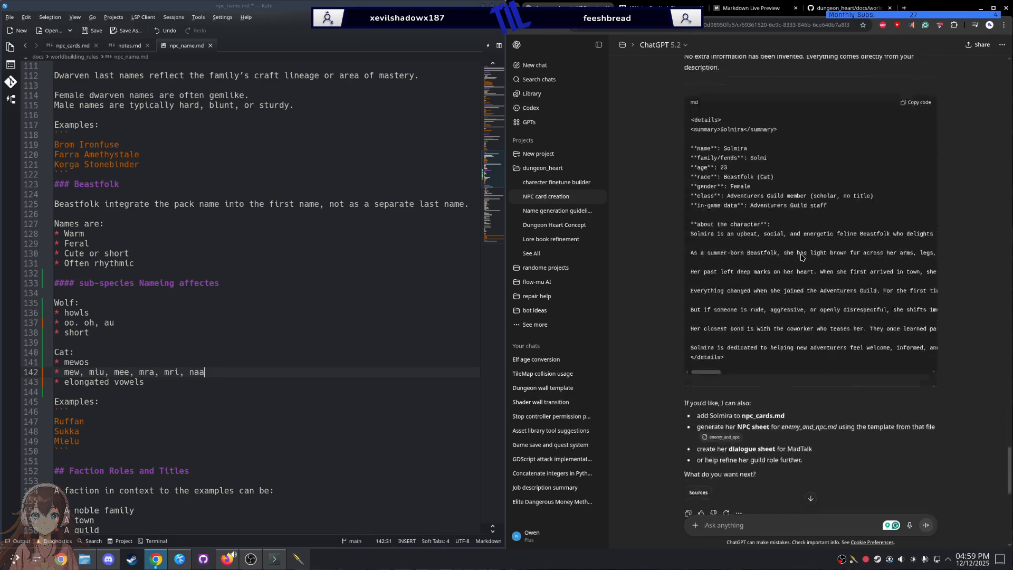
scroll(800, 257, "down", 5)
scroll(828, 269, "up", 3)
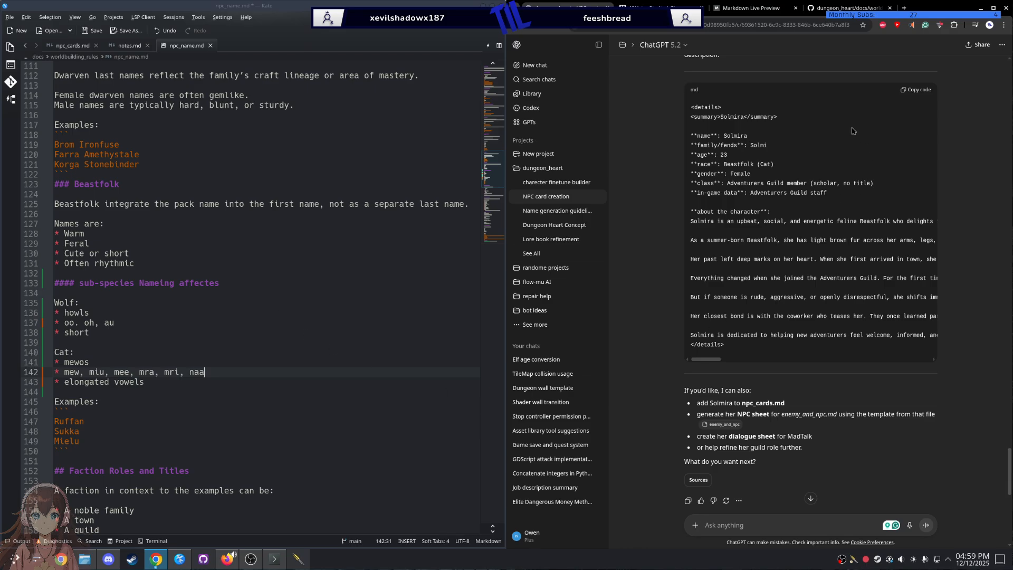
scroll(765, 195, "down", 6)
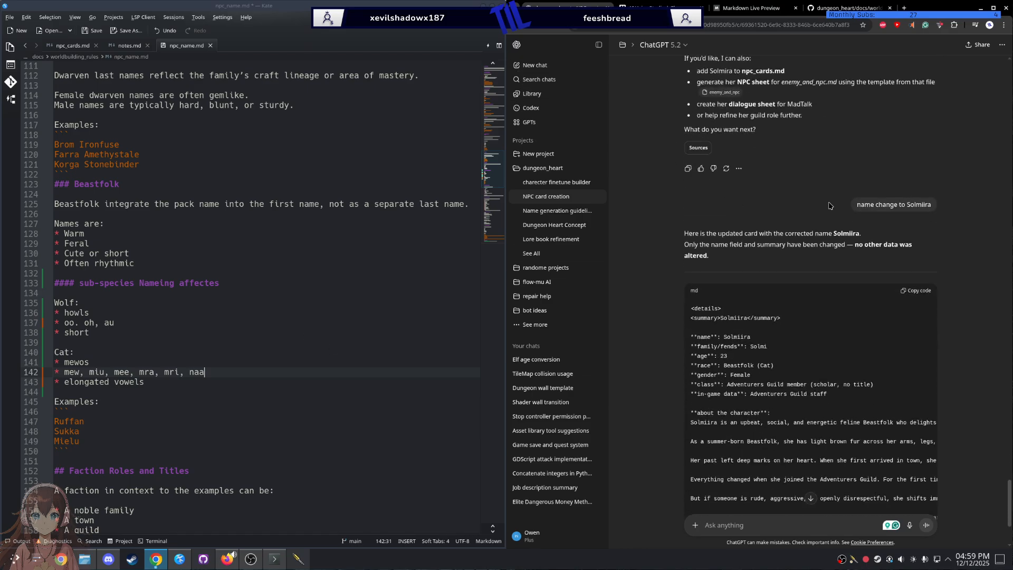
double_click(893, 202)
triple_click(893, 202)
scroll(748, 266, "down", 3)
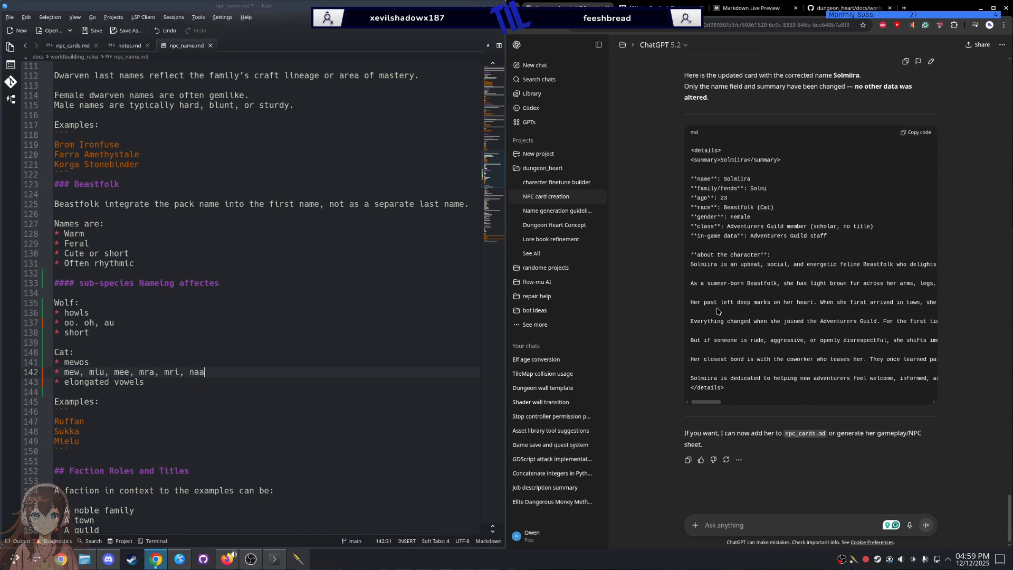
Step: Open the charecter finetune builder chat and read Solmiira's character card in npc_cards.md
left_click(557, 182)
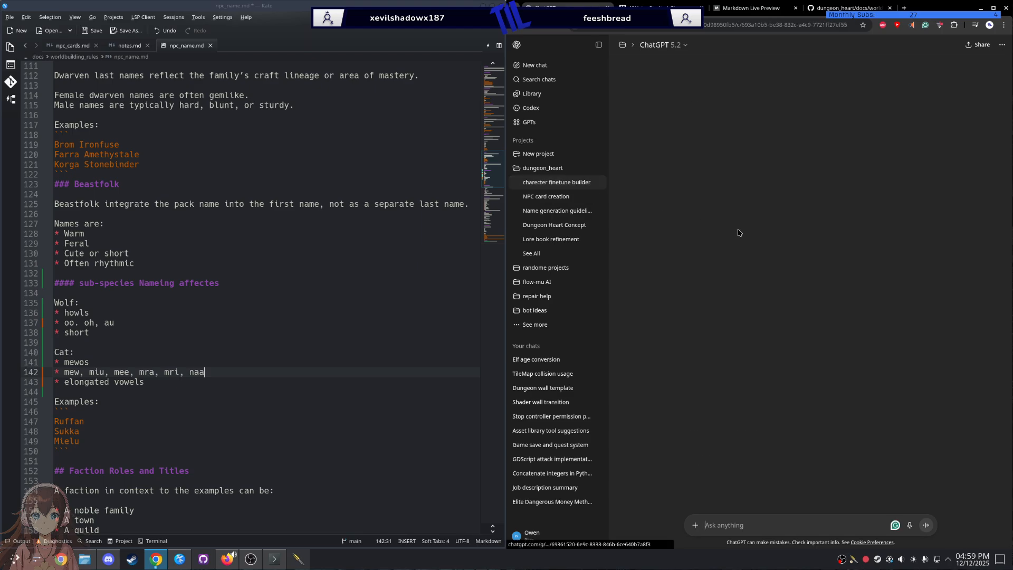
left_click(74, 46)
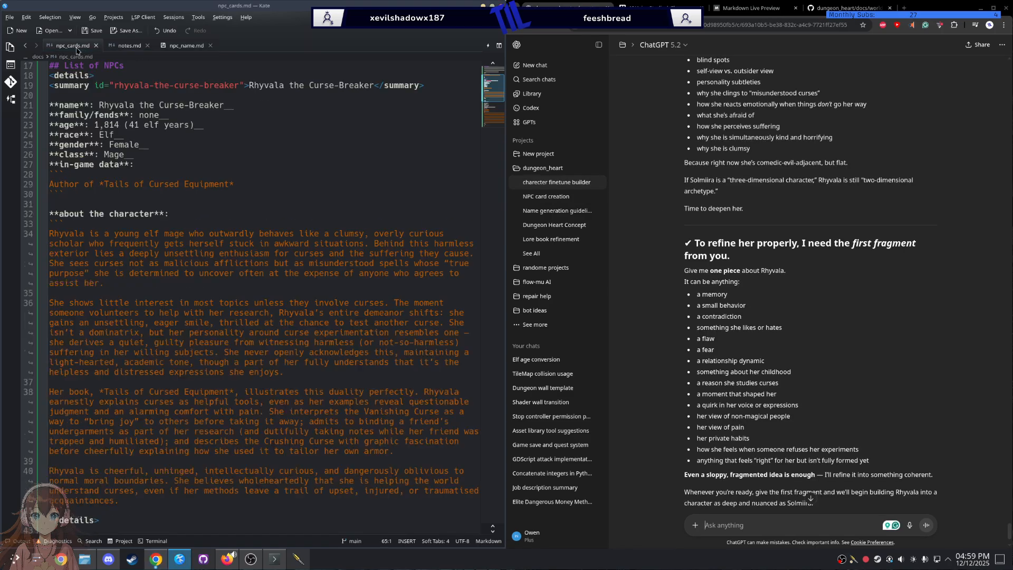
scroll(151, 182, "down", 20)
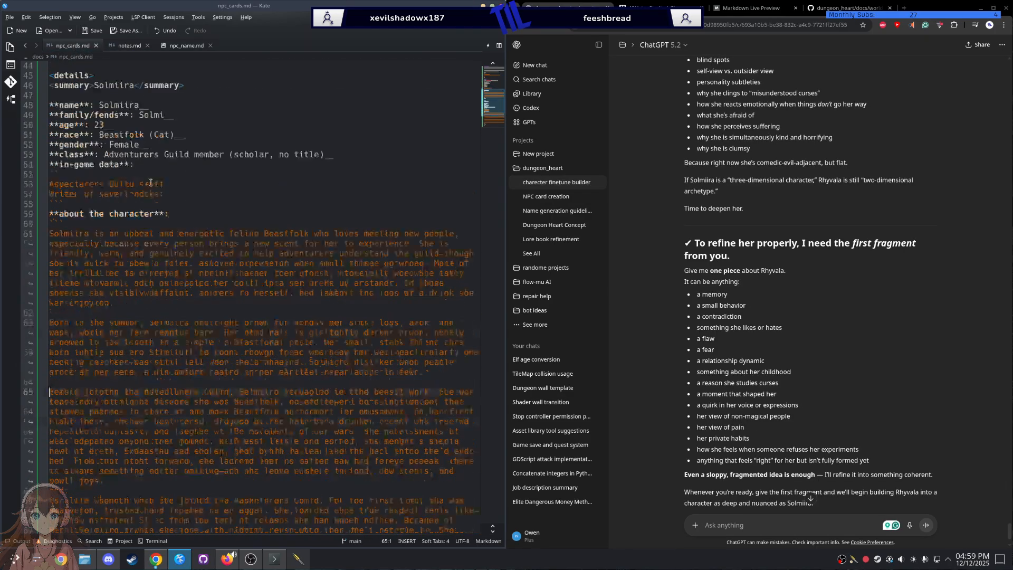
scroll(150, 182, "down", 3)
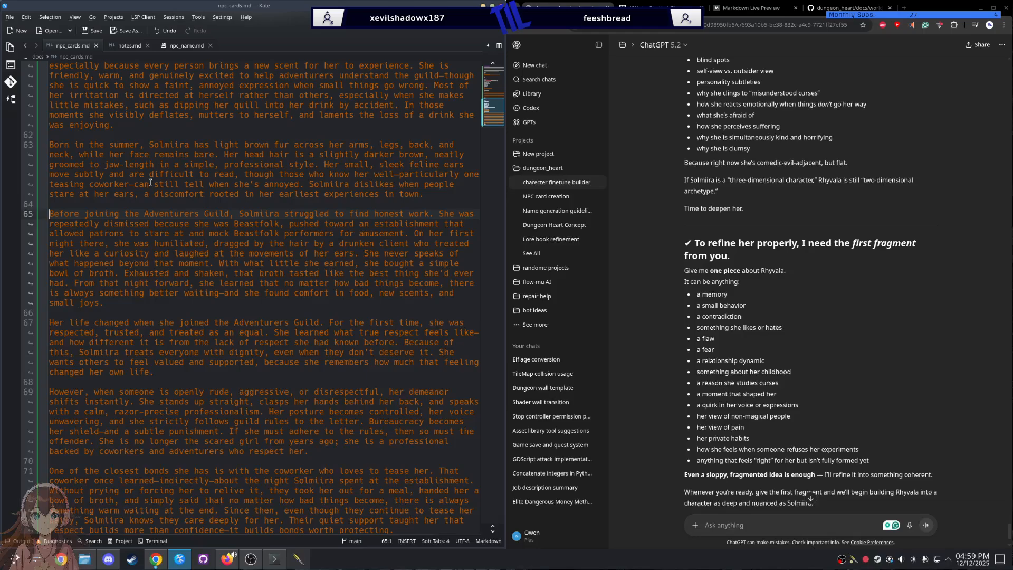
scroll(174, 183, "down", 1)
scroll(177, 183, "up", 1)
Step: Switch to the Markdown Live Preview page and look through Solmiira's card in its source text
left_click(748, 9)
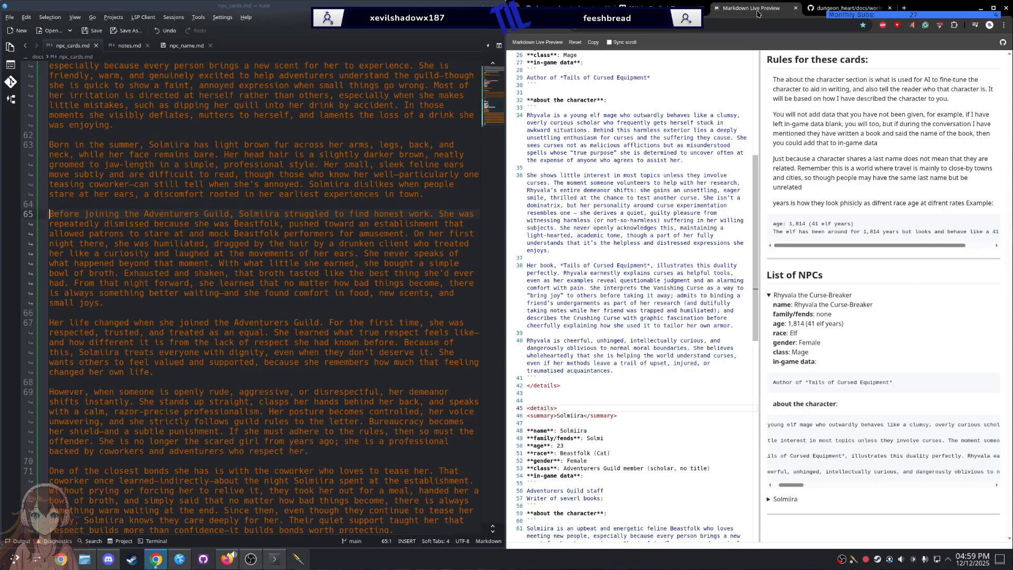
scroll(682, 197, "down", 8)
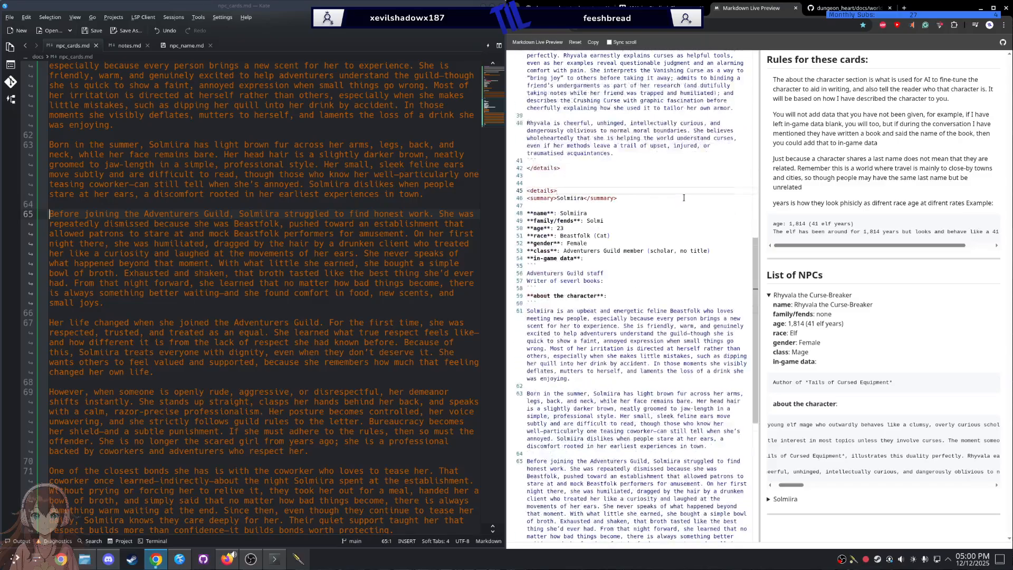
scroll(681, 197, "down", 4)
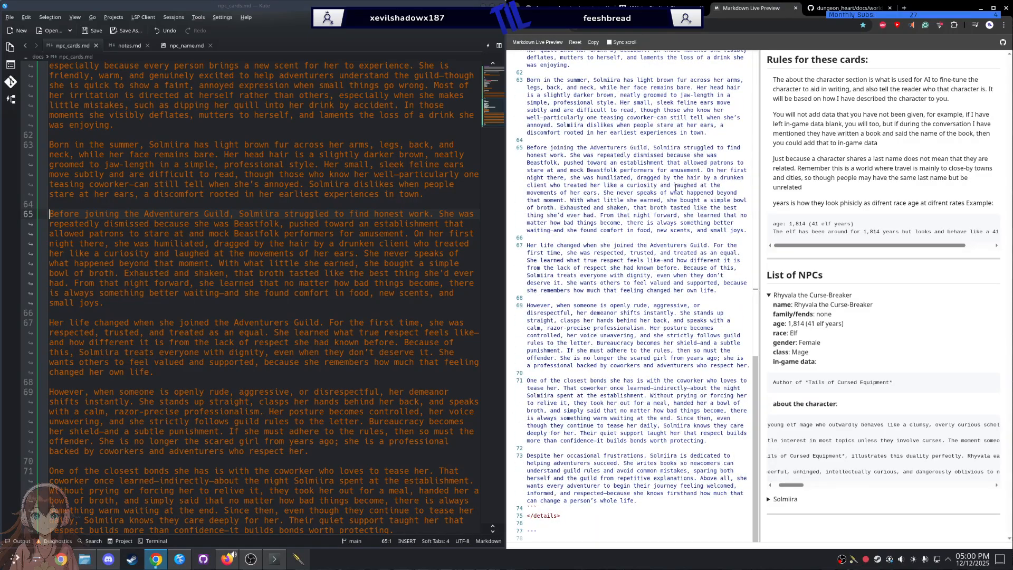
scroll(675, 187, "up", 1)
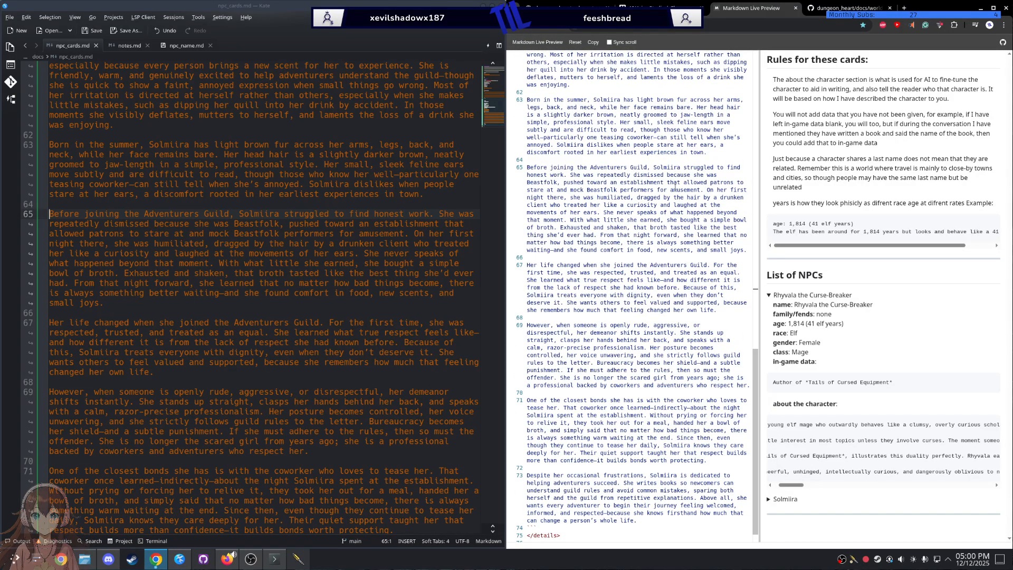
scroll(674, 187, "up", 2)
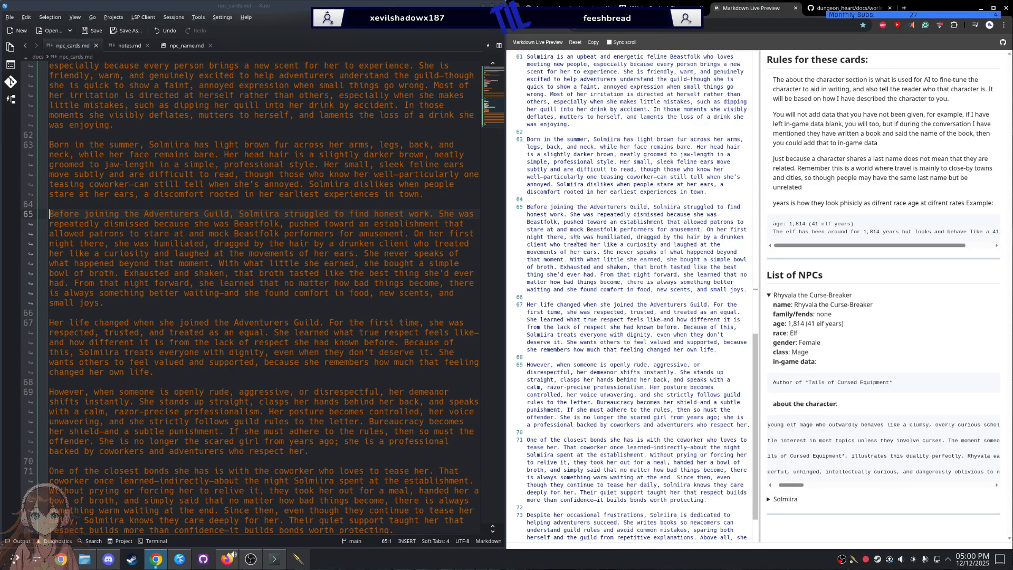
Step: Return to the charecter finetune builder chat and review Solmiira's final About the Character text and the request for Rhyvala's first fragment
scroll(576, 239, "up", 1)
scroll(576, 239, "down", 1)
left_click(580, 7)
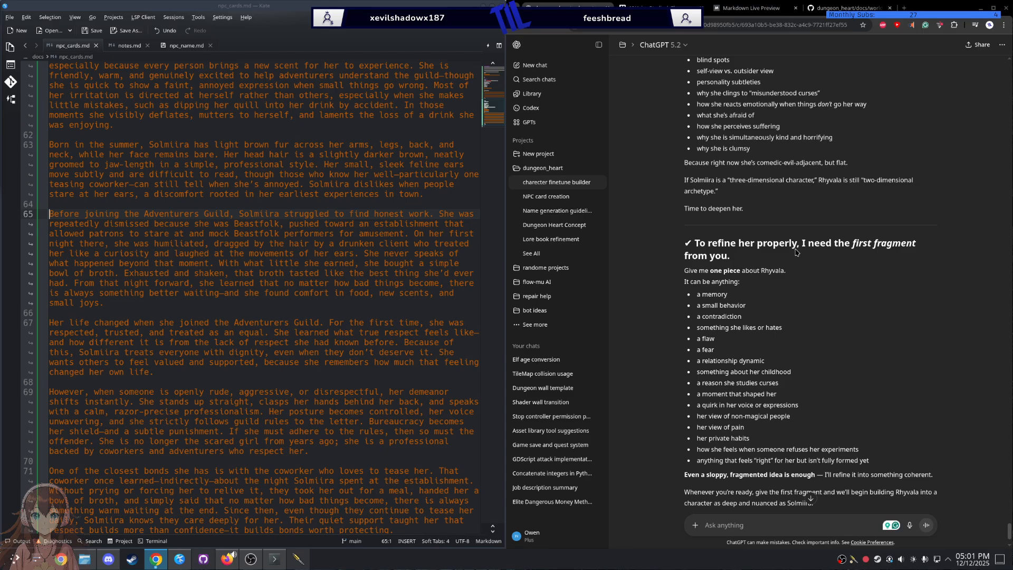
scroll(796, 252, "down", 1)
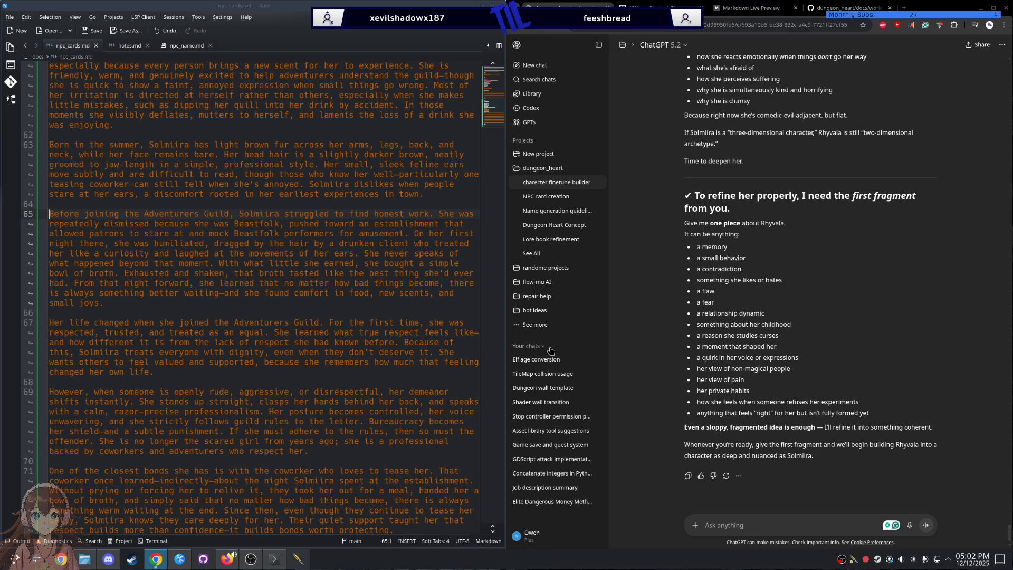
scroll(678, 167, "up", 20)
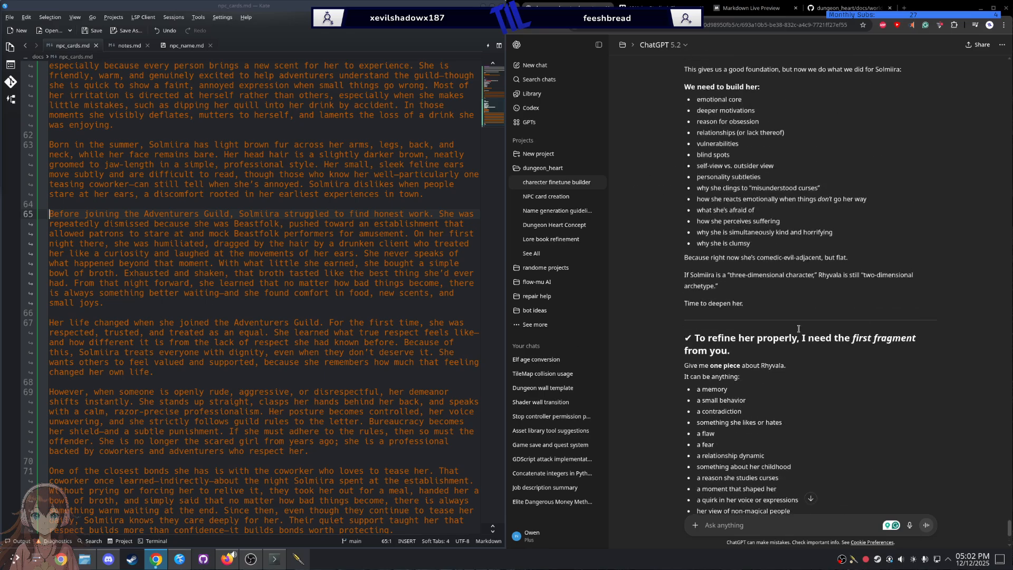
scroll(781, 292, "up", 12)
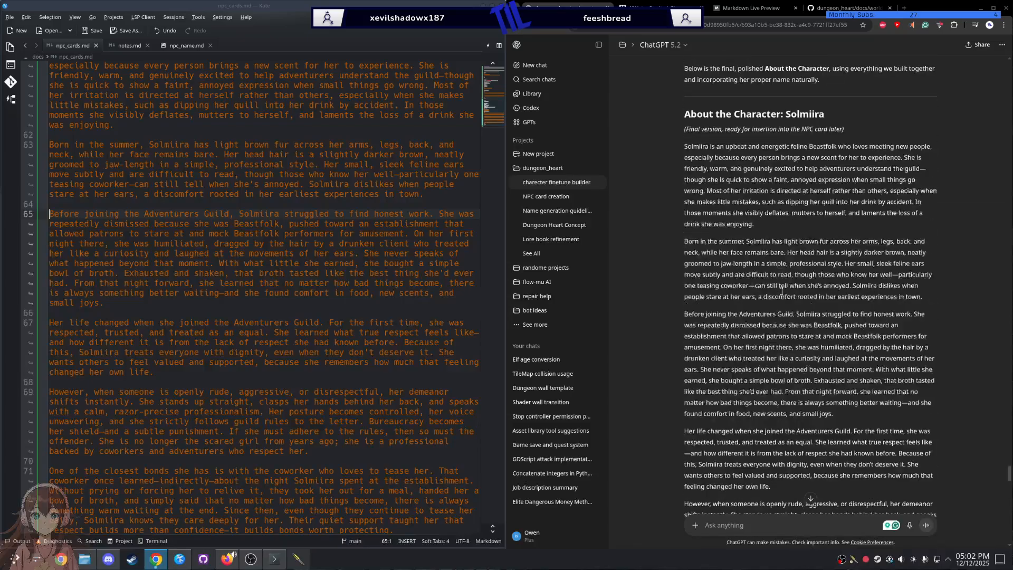
scroll(782, 293, "down", 20)
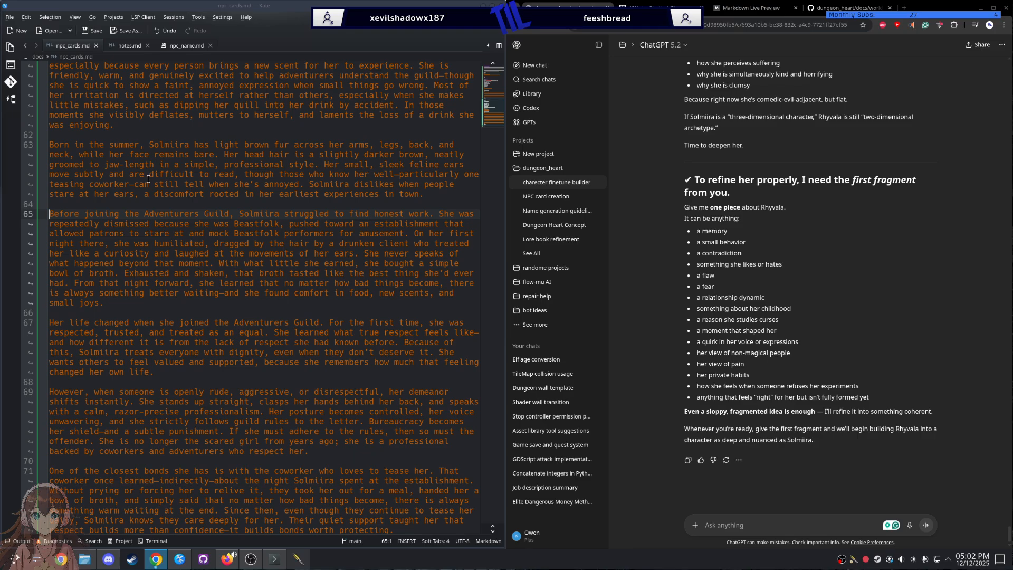
Step: Look through the naming rules in npc_name.md, from the Beastfolk section back to the Naming Conventions introduction
left_click(173, 47)
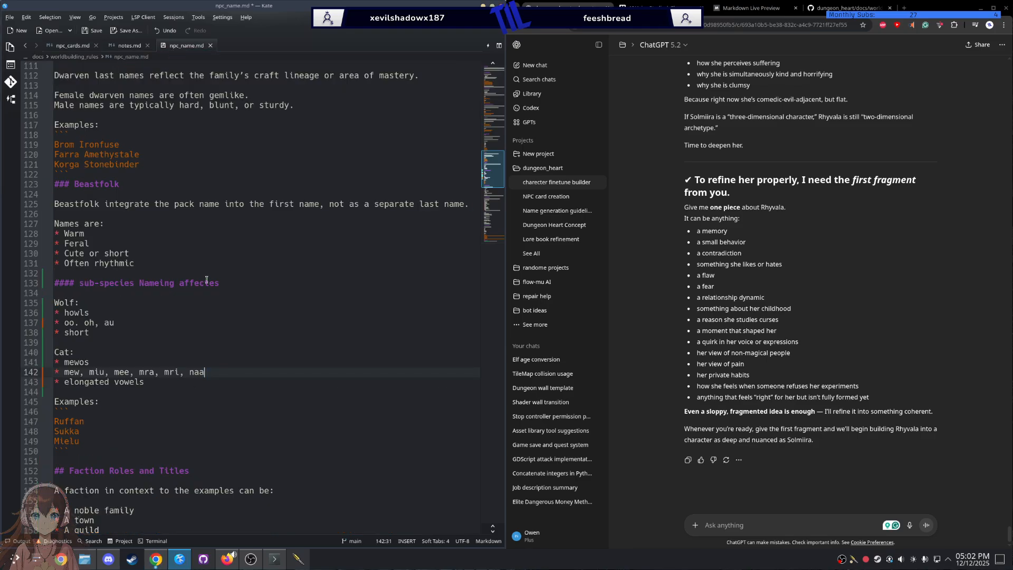
scroll(149, 62, "up", 7)
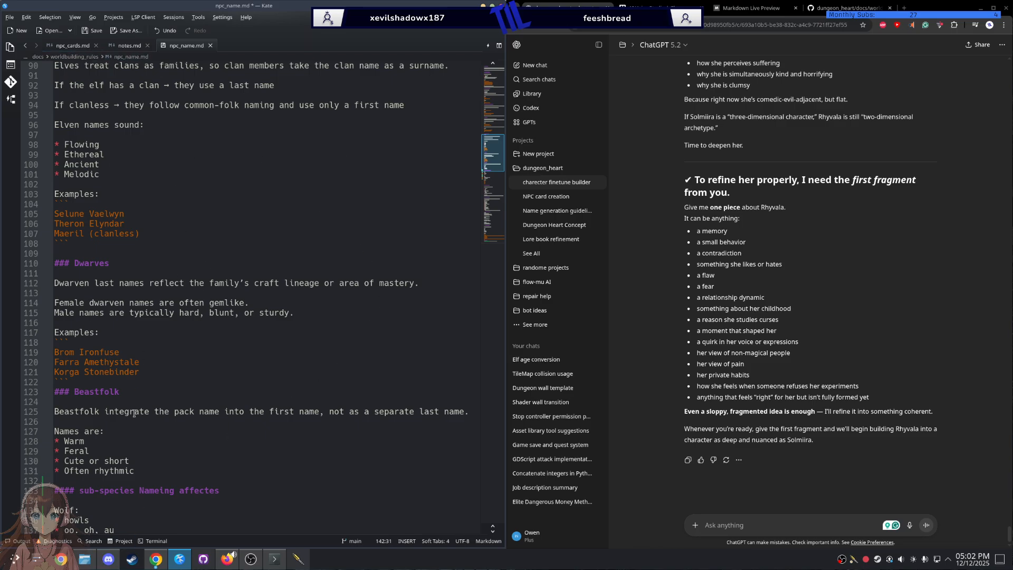
scroll(221, 211, "up", 6)
scroll(412, 132, "up", 20)
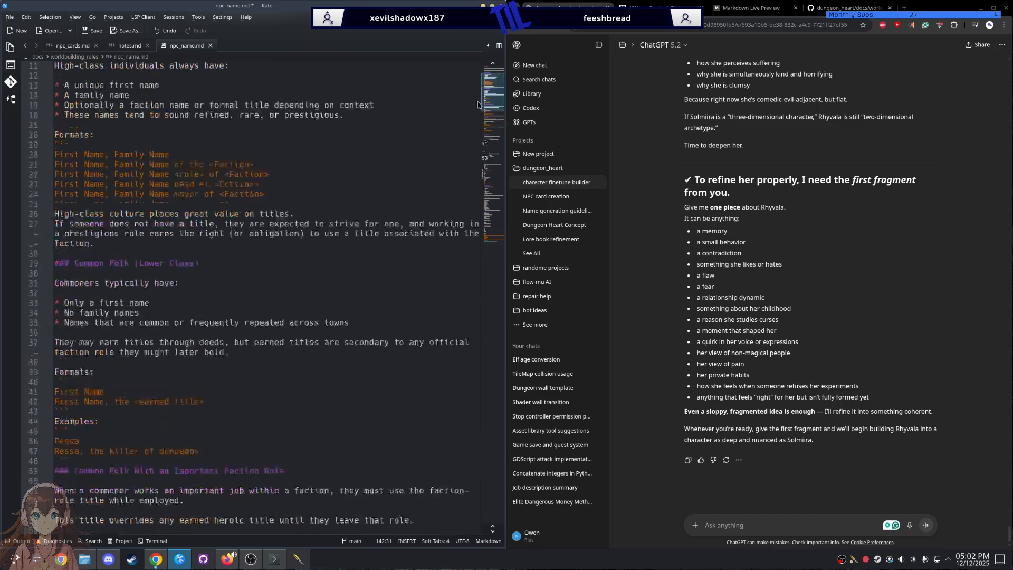
scroll(453, 95, "down", 20)
scroll(448, 121, "up", 20)
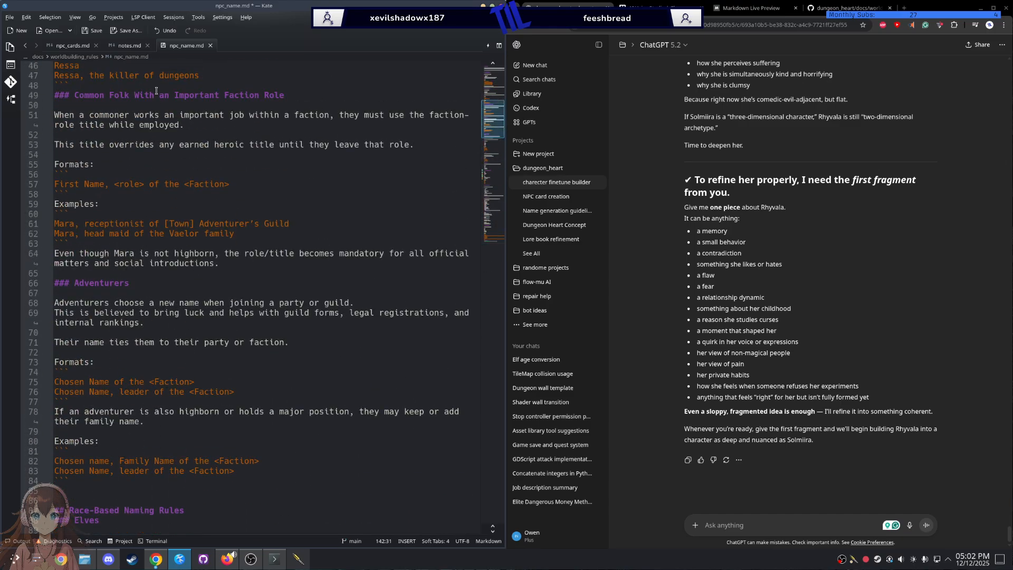
scroll(193, 211, "up", 10)
scroll(311, 173, "up", 4)
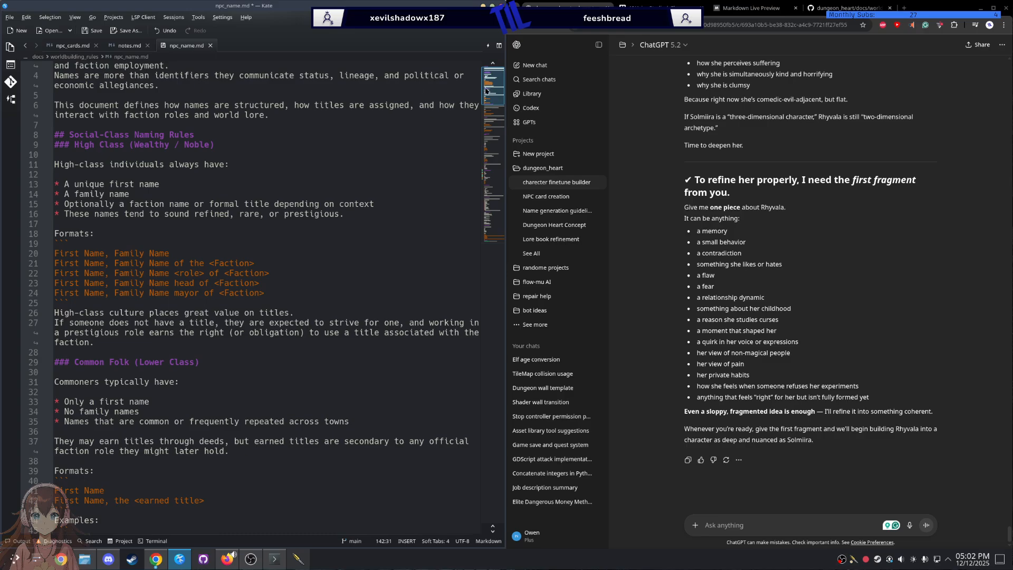
scroll(491, 80, "up", 1)
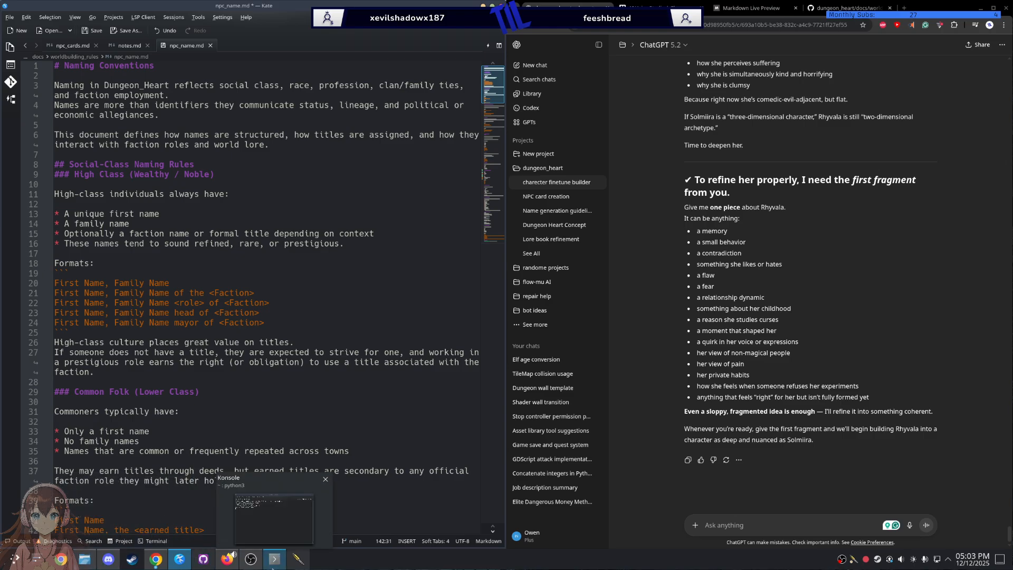
Step: Open the books of lore folder from the dungeon_heart docs in the Dolphin file manager
left_click(85, 559)
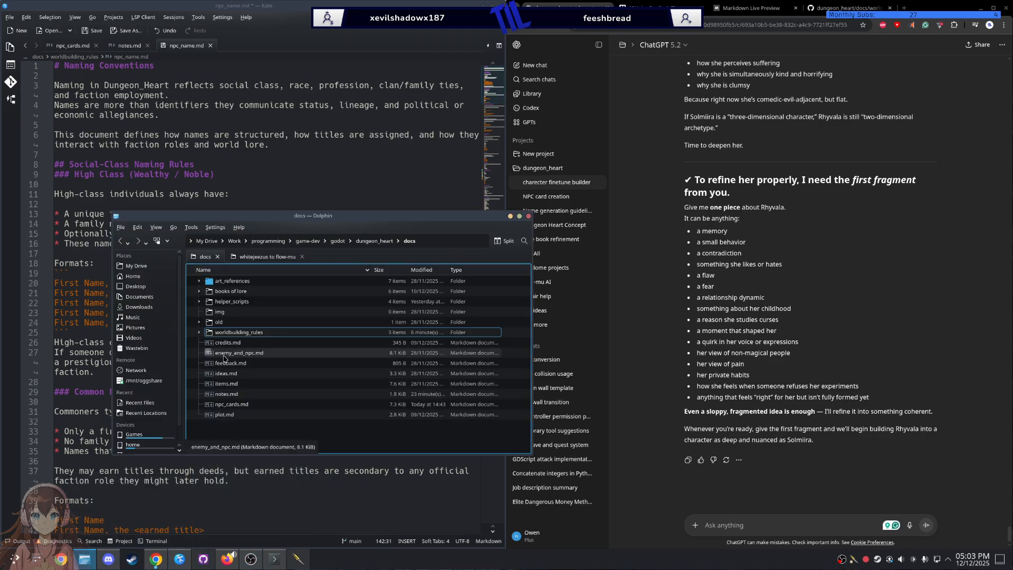
double_click(230, 290)
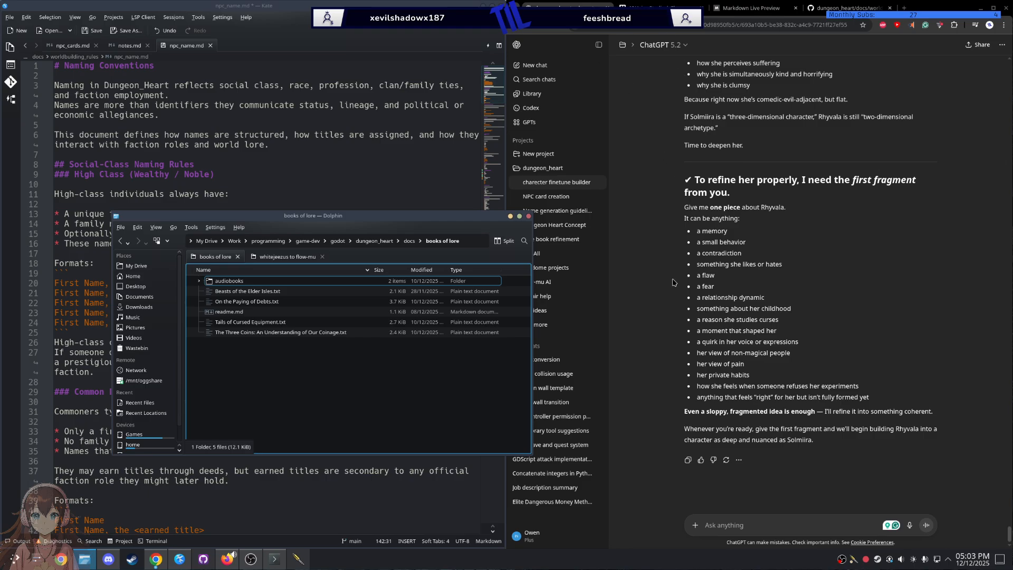
left_click(629, 185)
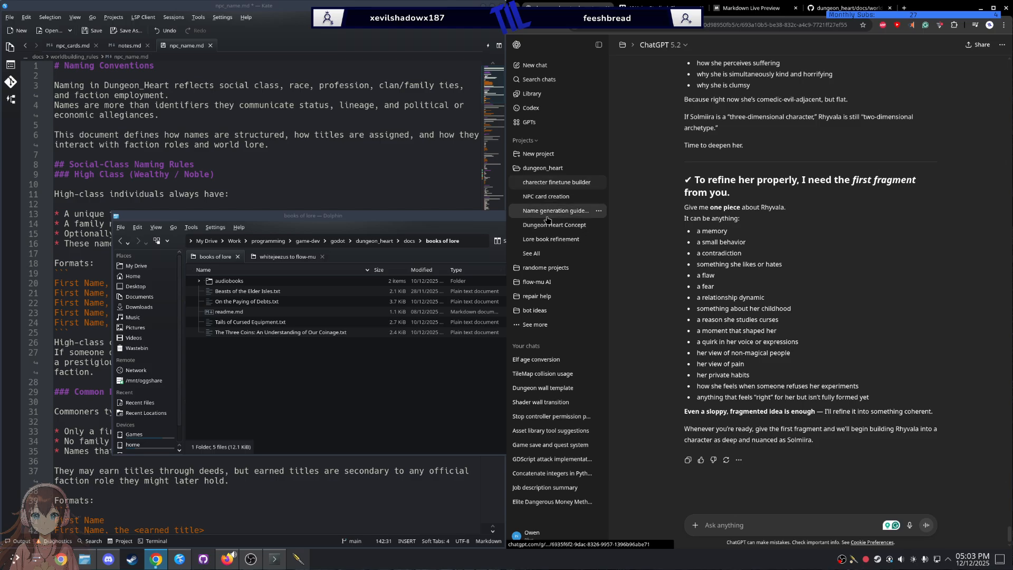
Step: Open the Lore book refinement chat and read the Binding and Crushing entries and the closing suggestions for the book
left_click(548, 238)
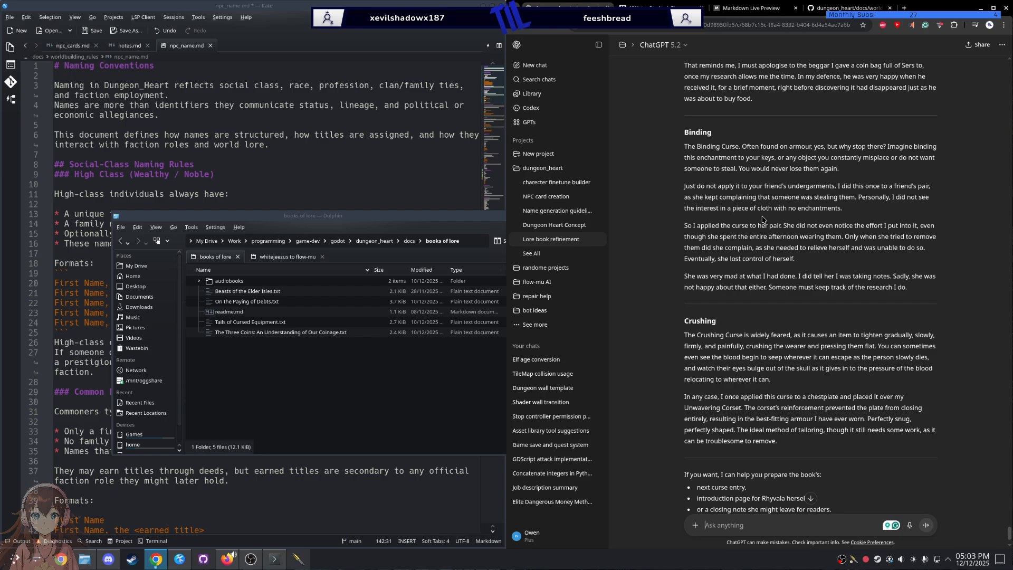
scroll(763, 217, "up", 6)
scroll(762, 216, "down", 10)
double_click(688, 411)
left_click_drag(699, 421, 831, 447)
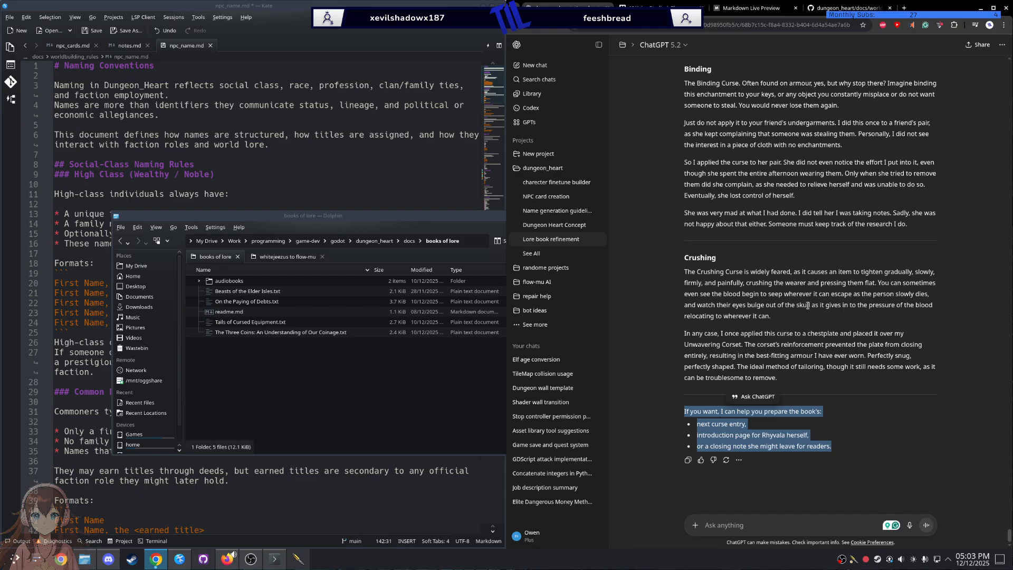
scroll(807, 304, "up", 1)
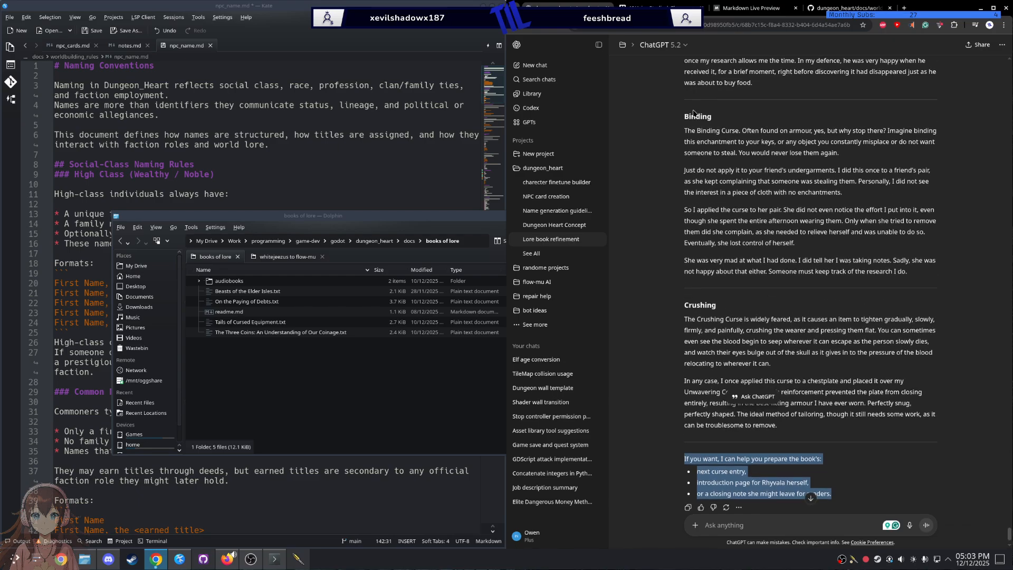
left_click_drag(685, 130, 906, 274)
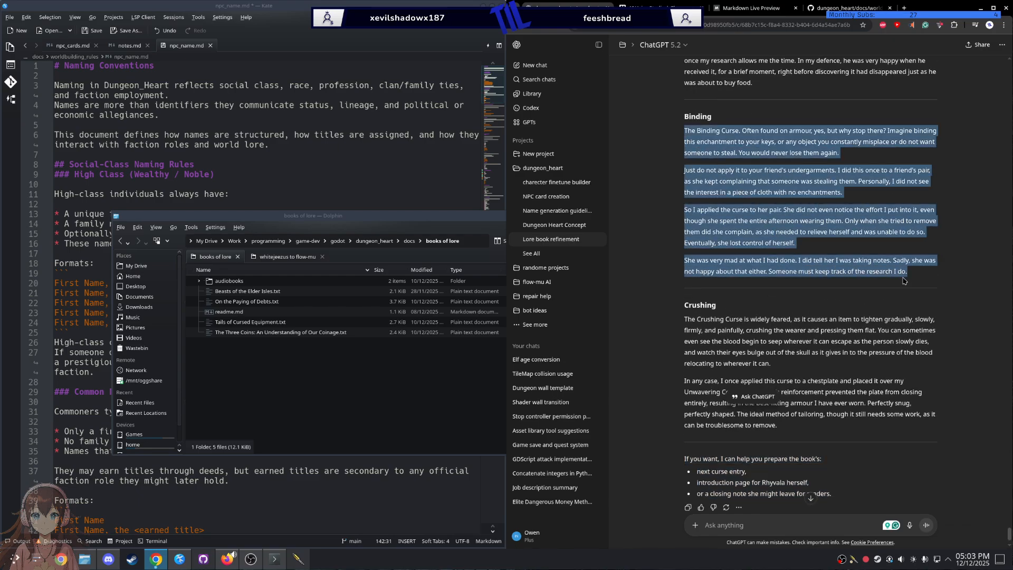
scroll(623, 352, "down", 10)
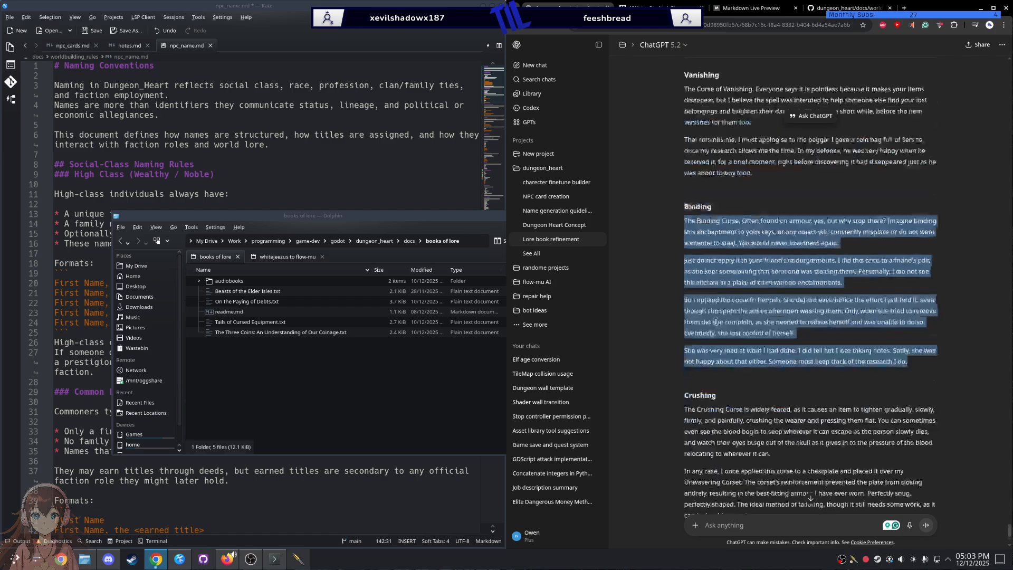
scroll(675, 338, "down", 3)
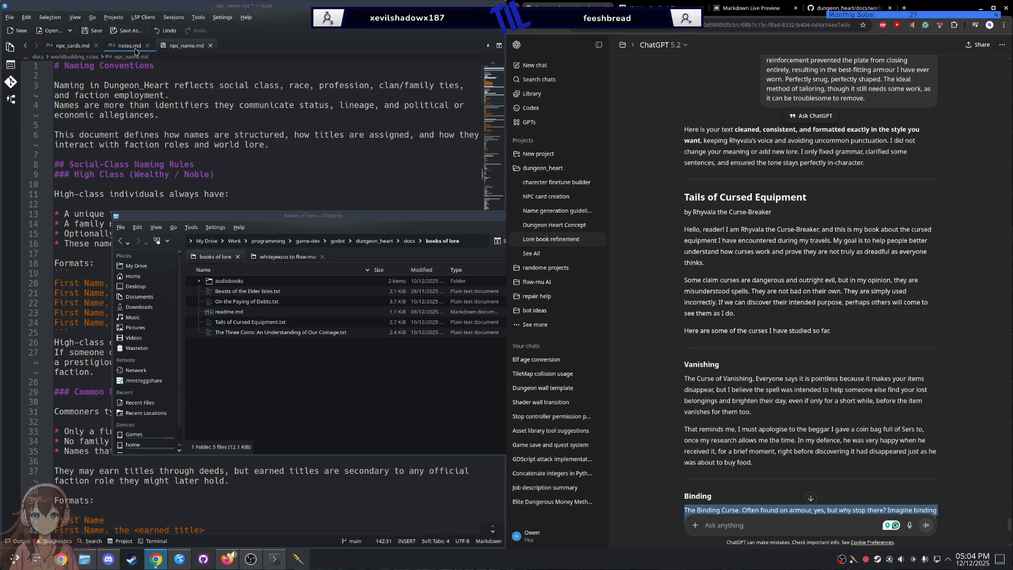
Step: Read Rhyvala's introduction to Tails of Cursed Equipment in the cleaned-up version of the book
key("ctrl+a")
key("Escape")
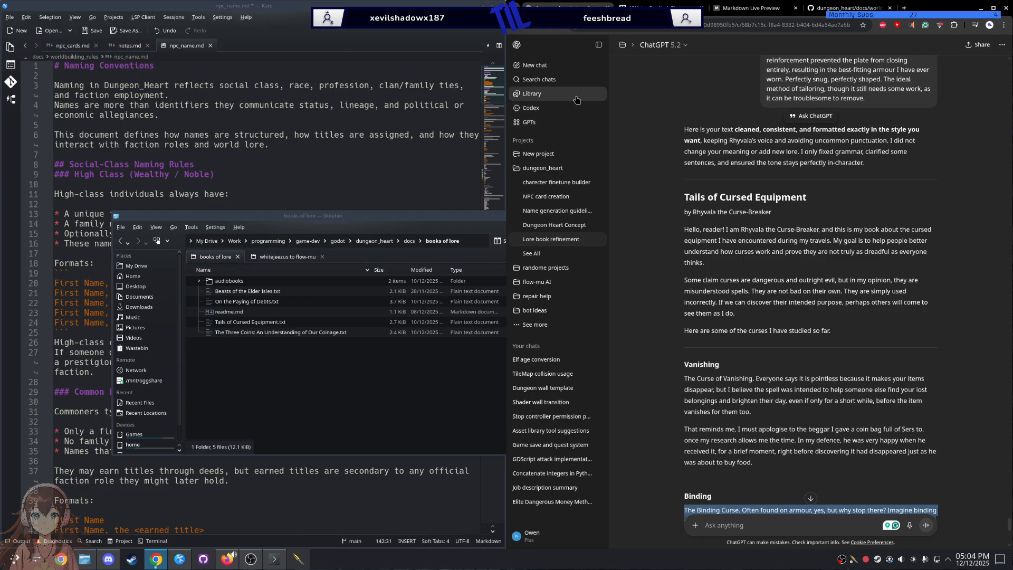
scroll(704, 155, "down", 3)
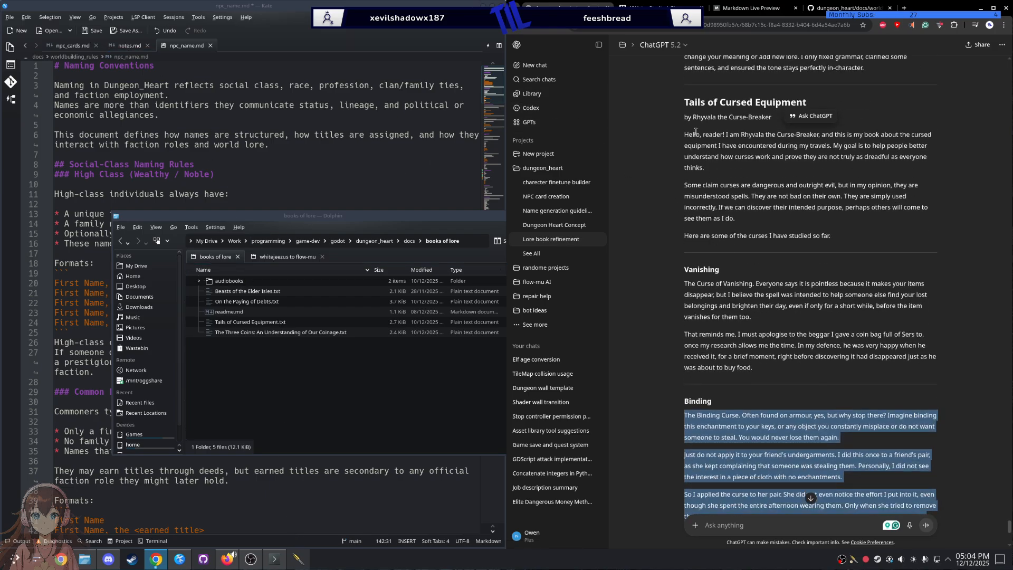
left_click(703, 155)
left_click_drag(684, 132, 856, 240)
left_click(855, 241)
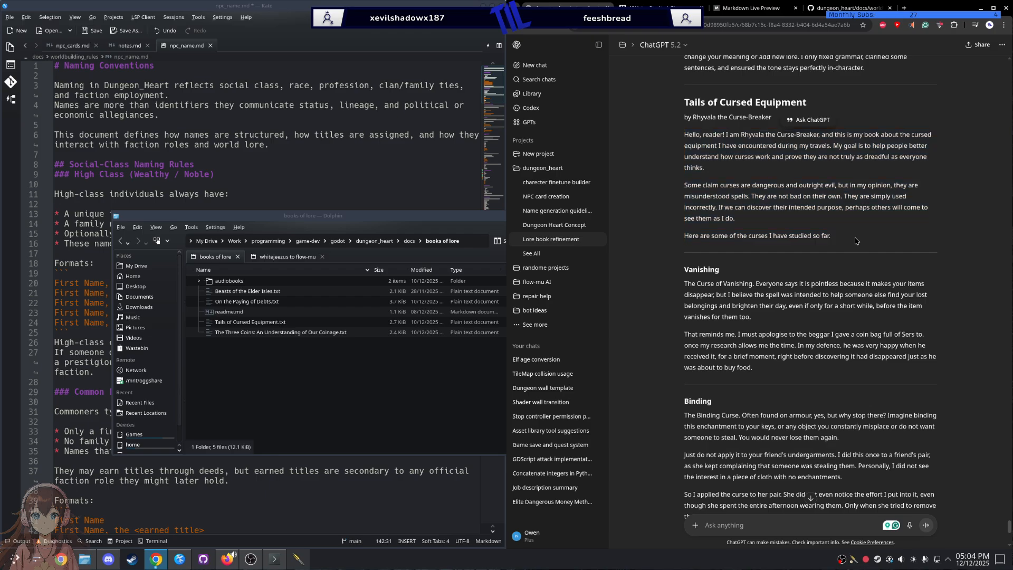
left_click_drag(679, 119, 833, 238)
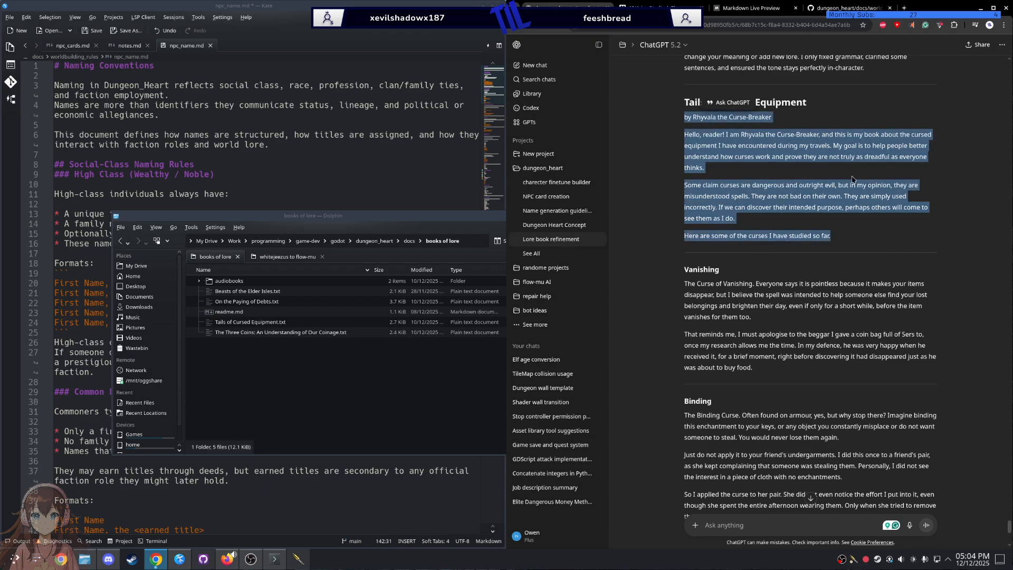
left_click(748, 230)
Step: Trace the earlier drafts of Tails of Cursed Equipment back to the original request describing the clumsy mage
scroll(750, 232, "up", 20)
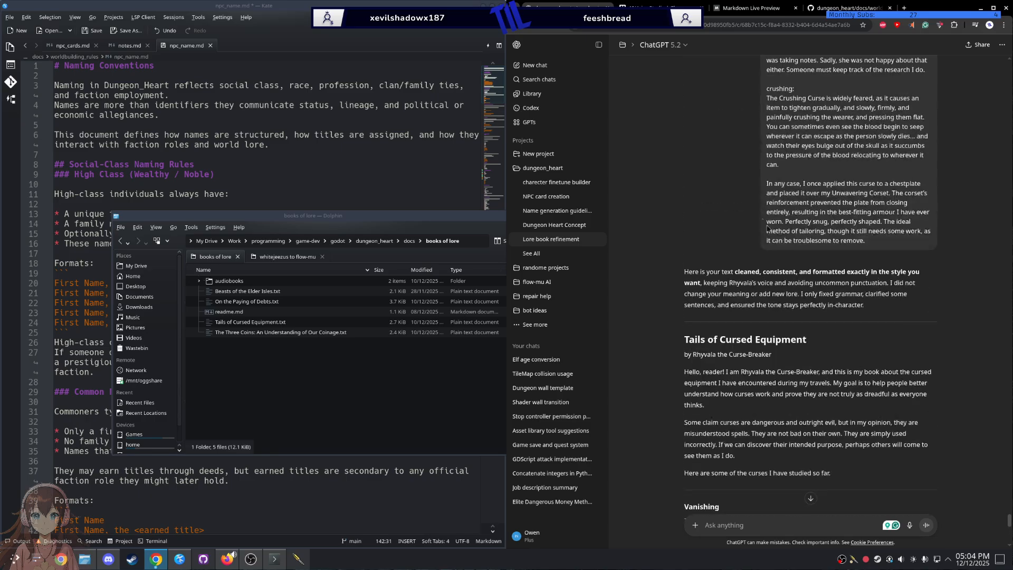
scroll(804, 306, "up", 15)
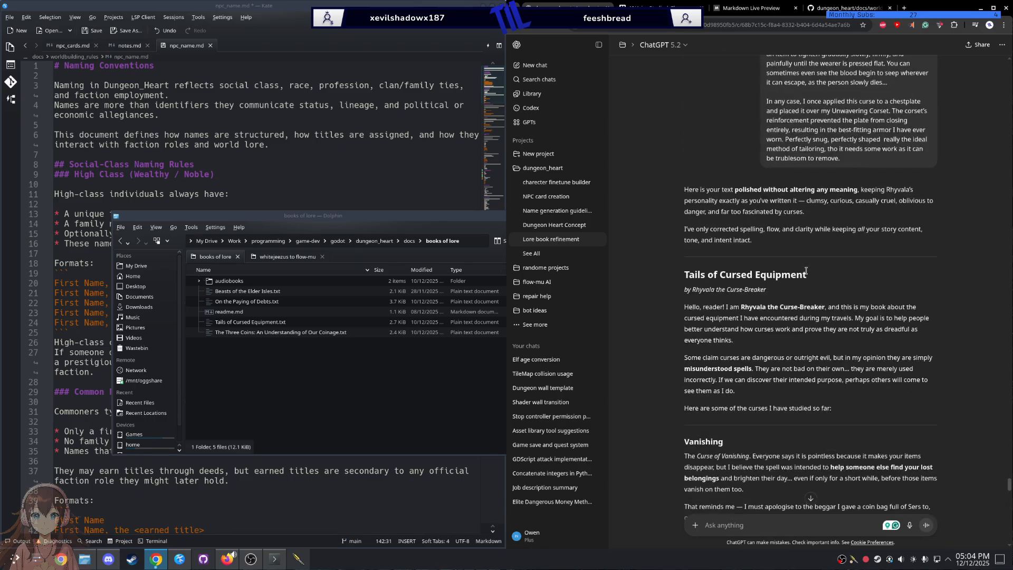
scroll(805, 273, "down", 20)
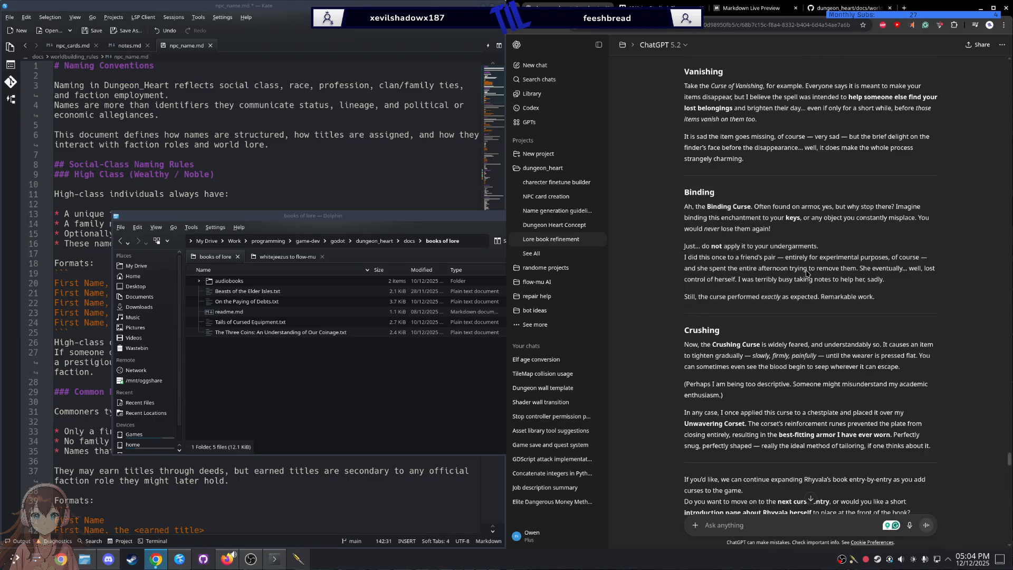
scroll(805, 271, "up", 20)
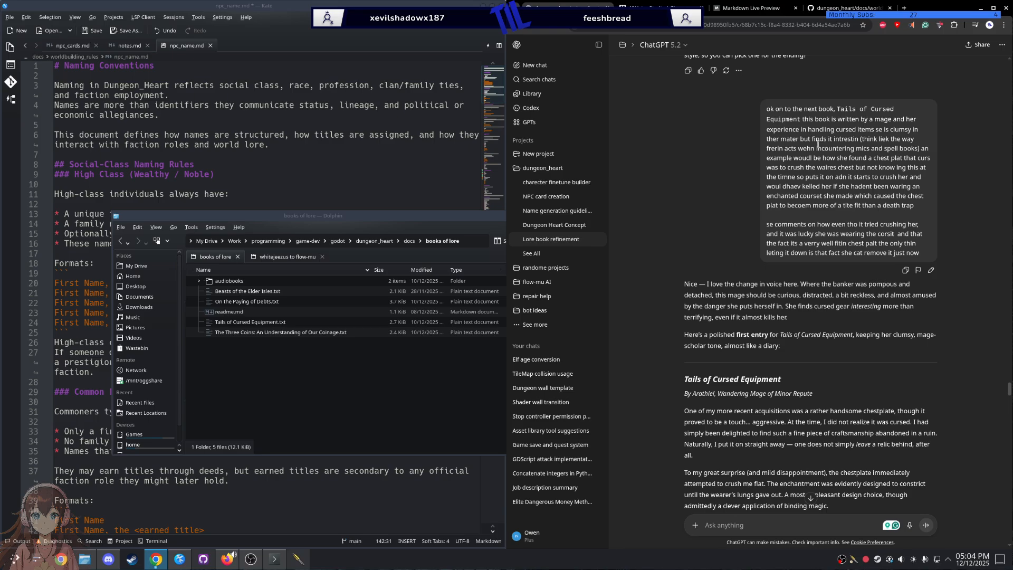
scroll(800, 153, "down", 3)
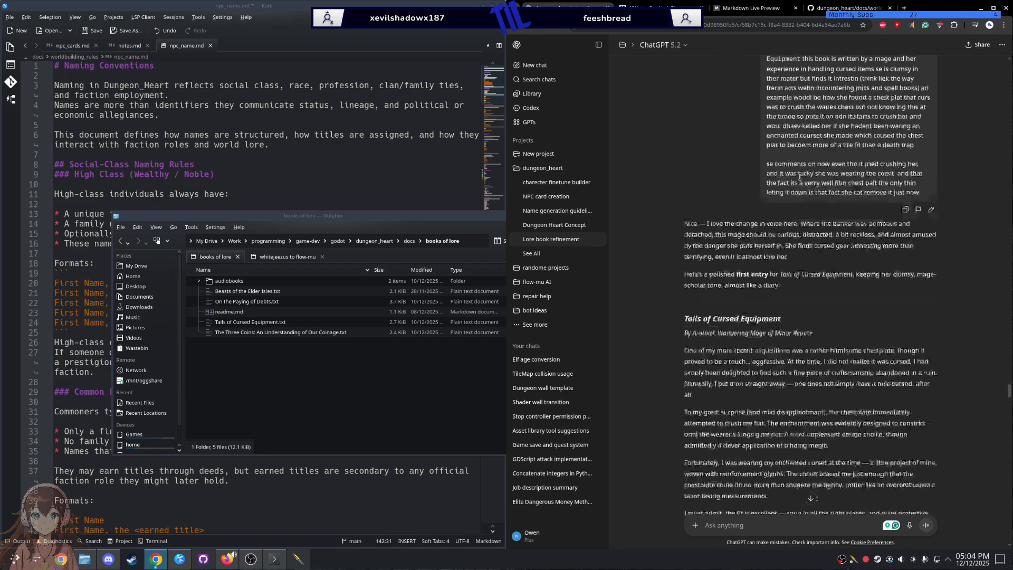
scroll(800, 169, "up", 4)
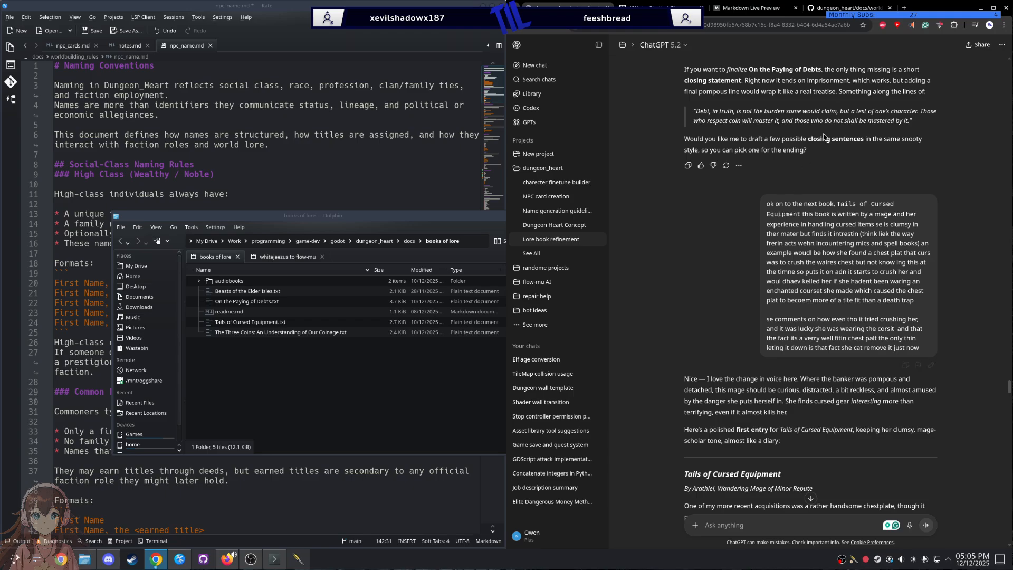
Step: Read the first drafted chestplate entry and the follow-up correction about the mage being oblivious to danger
scroll(779, 213, "down", 6)
scroll(775, 211, "down", 6)
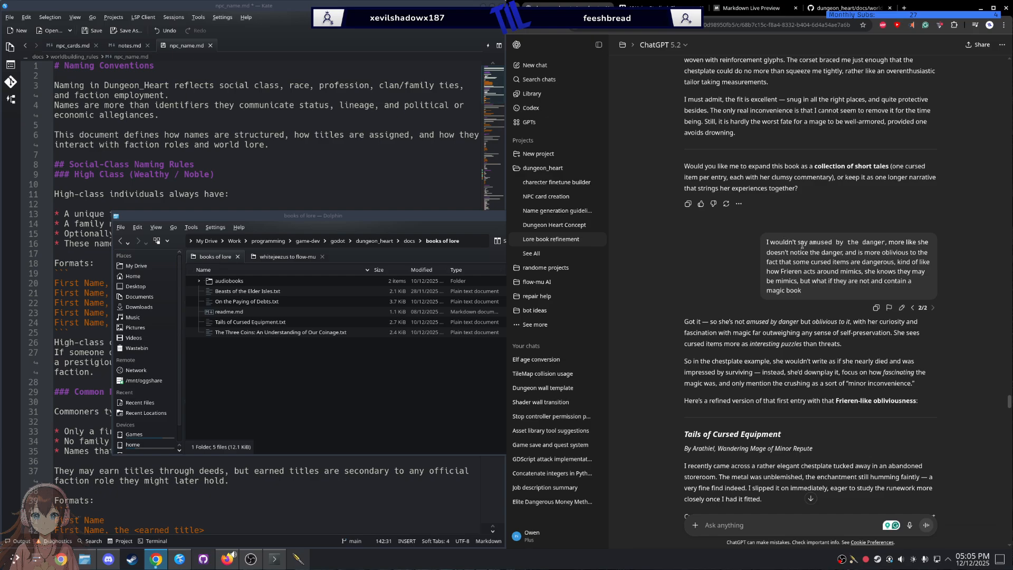
left_click_drag(774, 242, 820, 249)
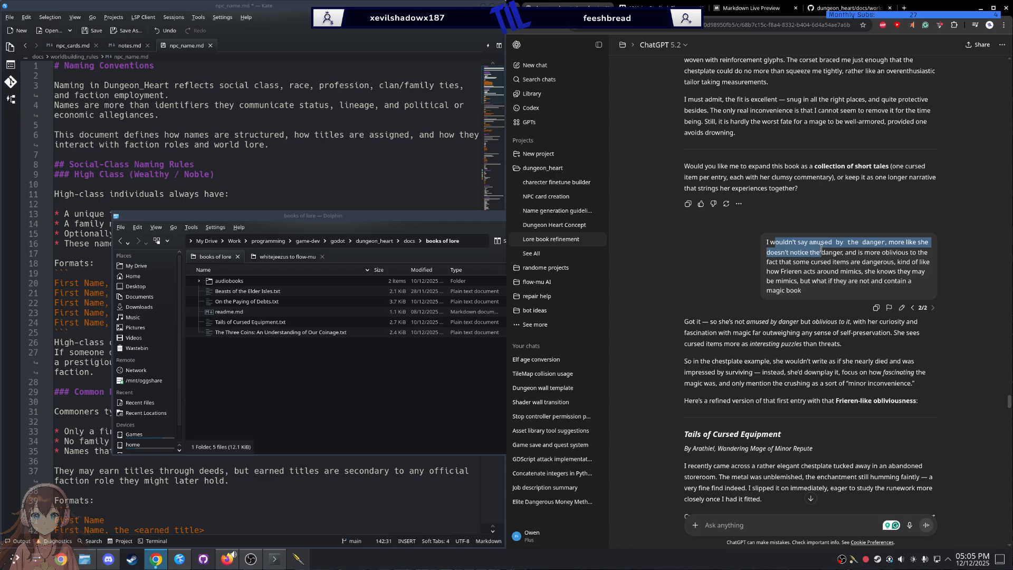
left_click(800, 249)
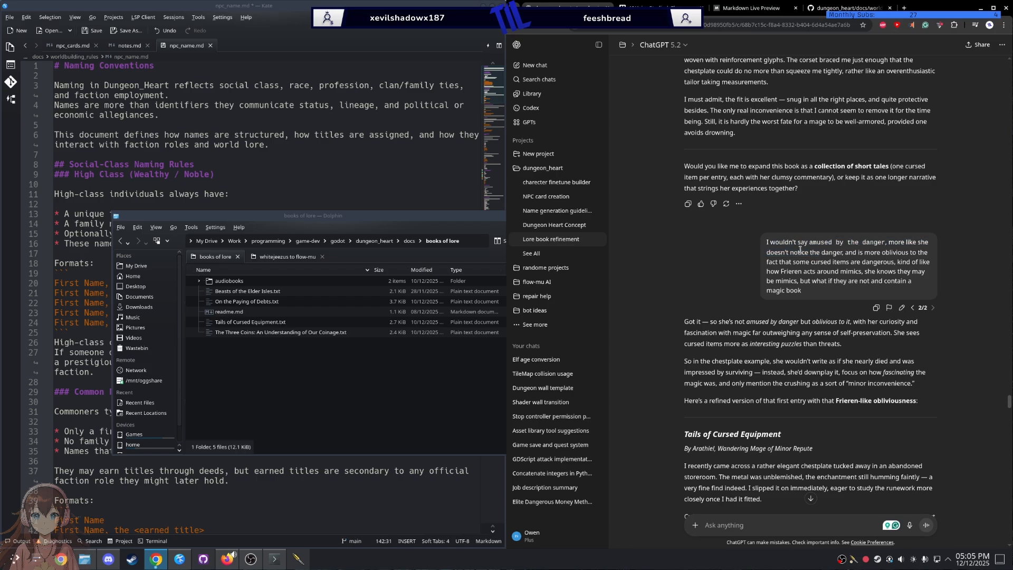
scroll(811, 242, "down", 2)
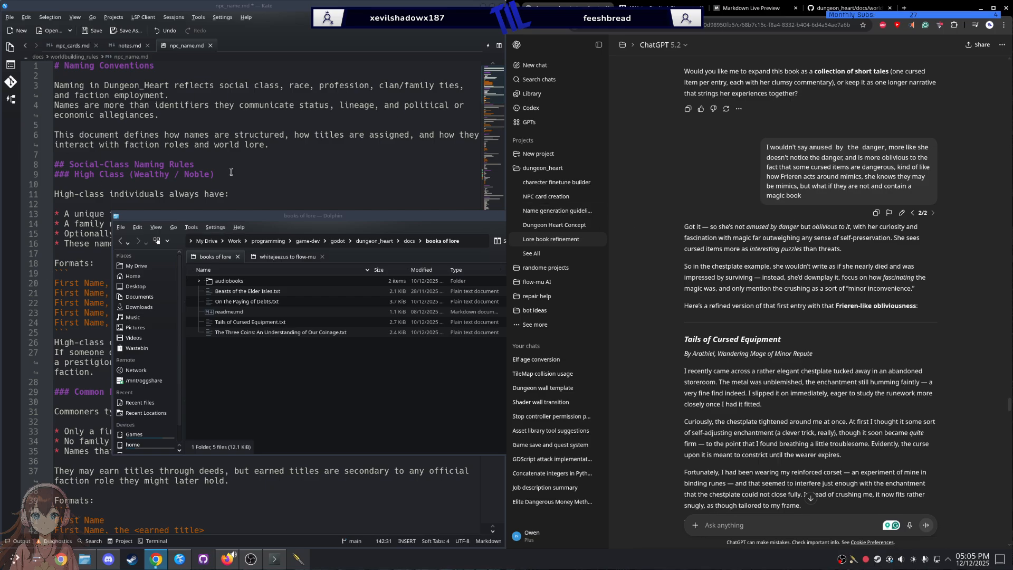
Step: Switch to the dungeon_heart repository on GitHub and open the audiobooks folder inside docs/books of lore
left_click(847, 8)
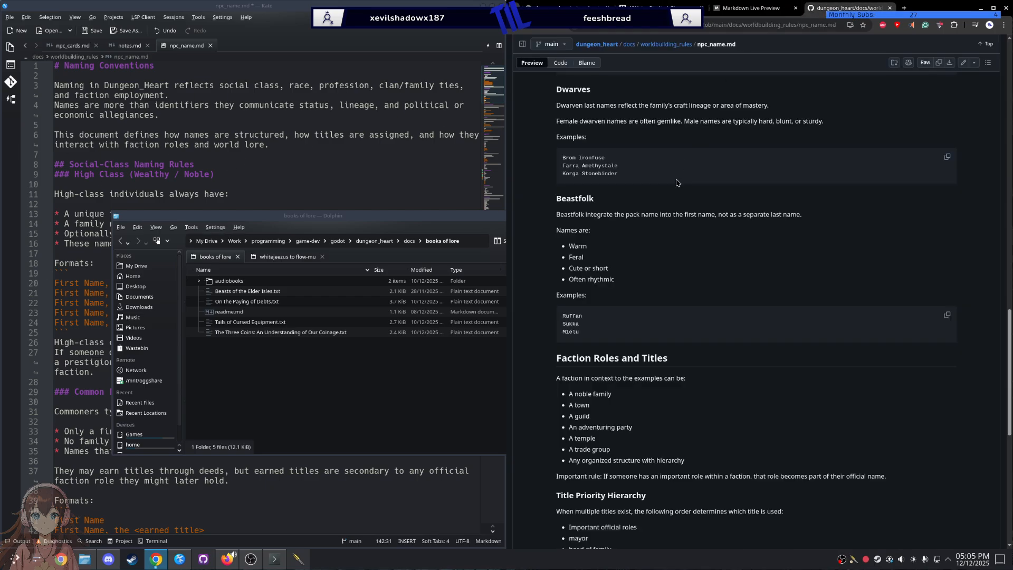
scroll(662, 207, "up", 4)
key("alt+Left")
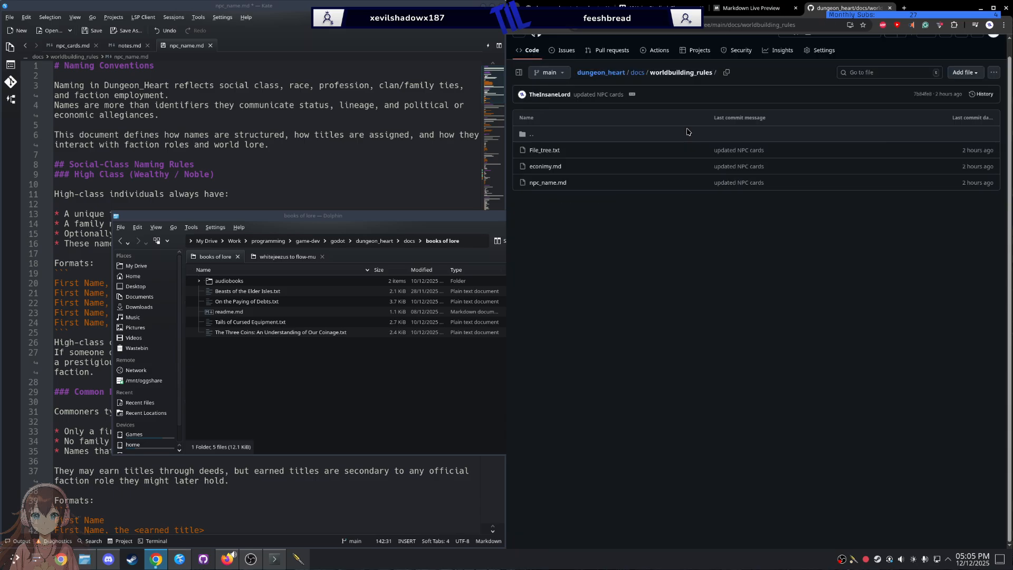
left_click(621, 139)
left_click(539, 169)
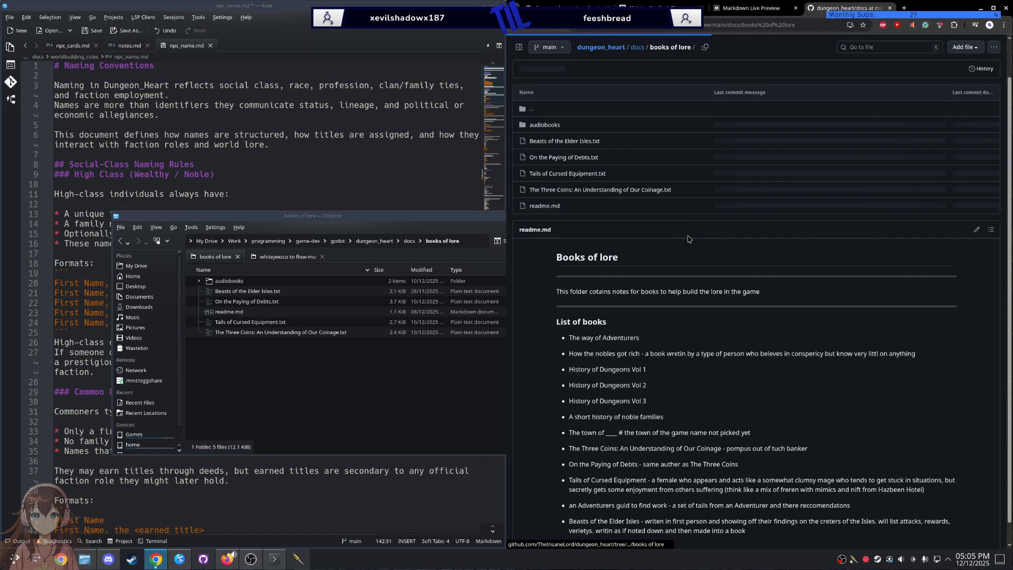
left_click(544, 125)
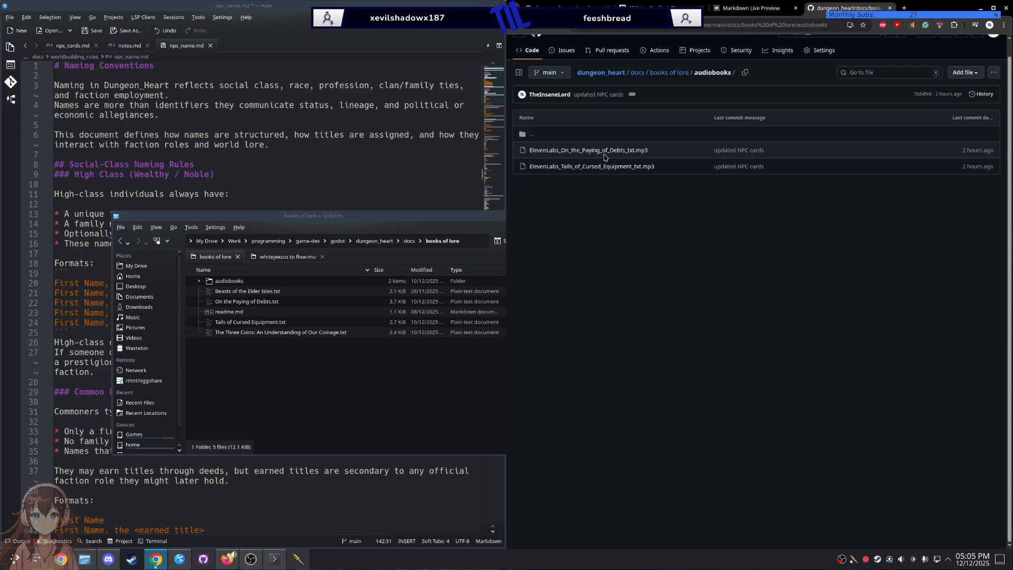
Step: In Dolphin, open the local audiobooks folder, play ElevenLabs_Tails_of_Cursed_Equipment_txt.mp3 through its introduction, and pause it
left_click(233, 364)
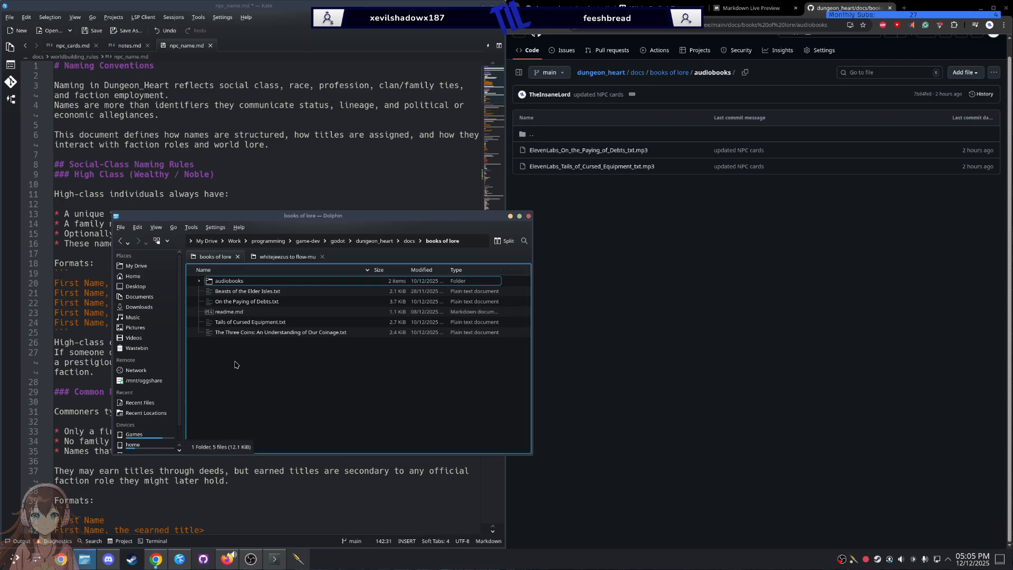
double_click(254, 285)
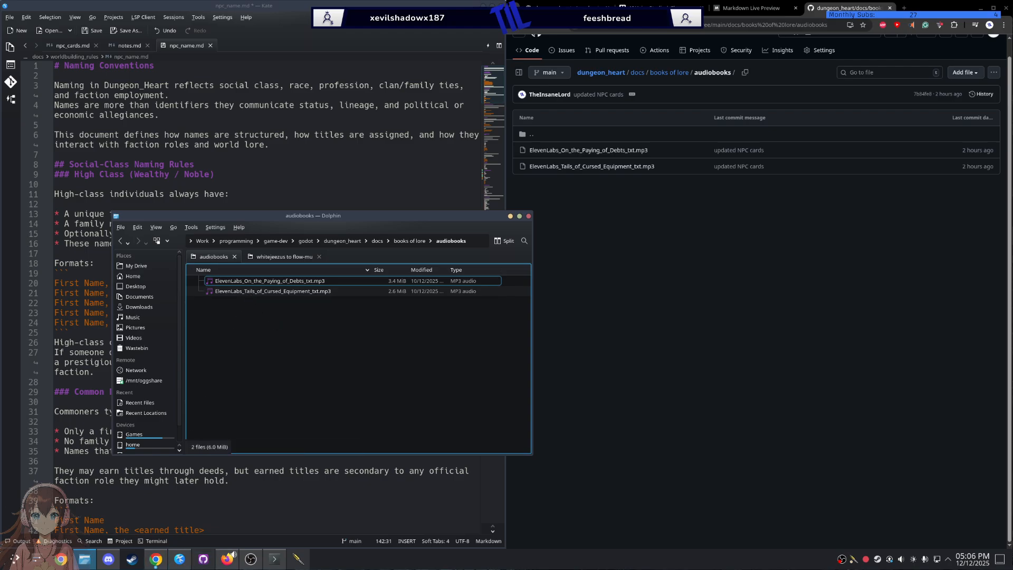
left_click(284, 293)
double_click(283, 293)
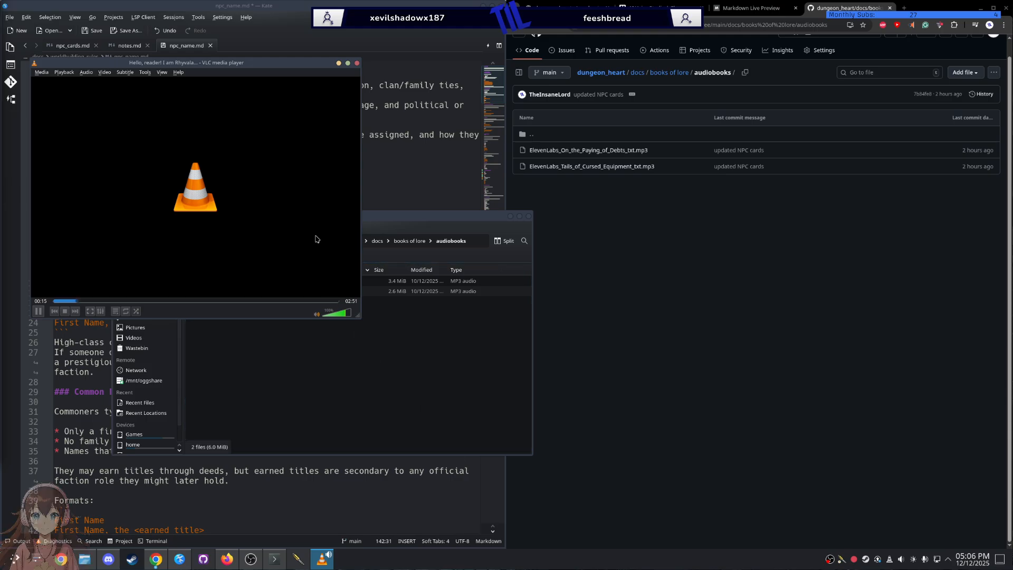
left_click(37, 312)
Step: Display Tails of Cursed Equipment.txt in the GitHub repository and move the VLC window over the browser, clear of the text editor
left_click(618, 133)
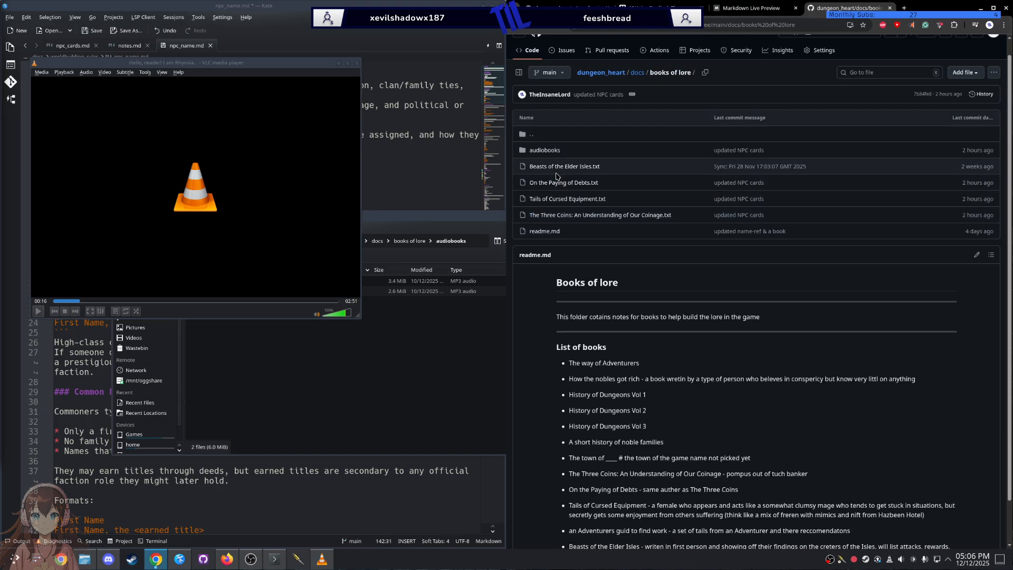
left_click(577, 199)
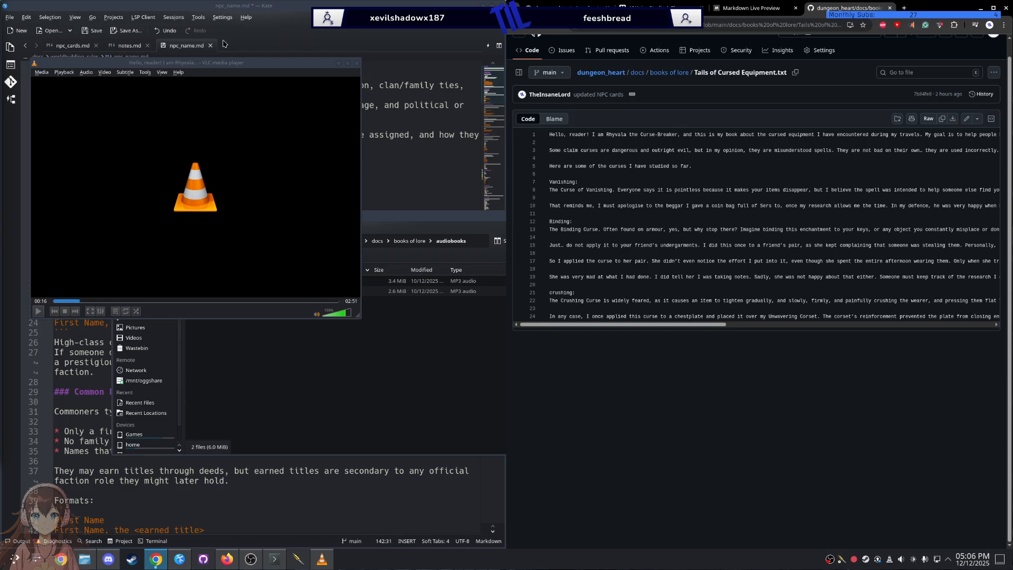
left_click_drag(225, 63, 746, 81)
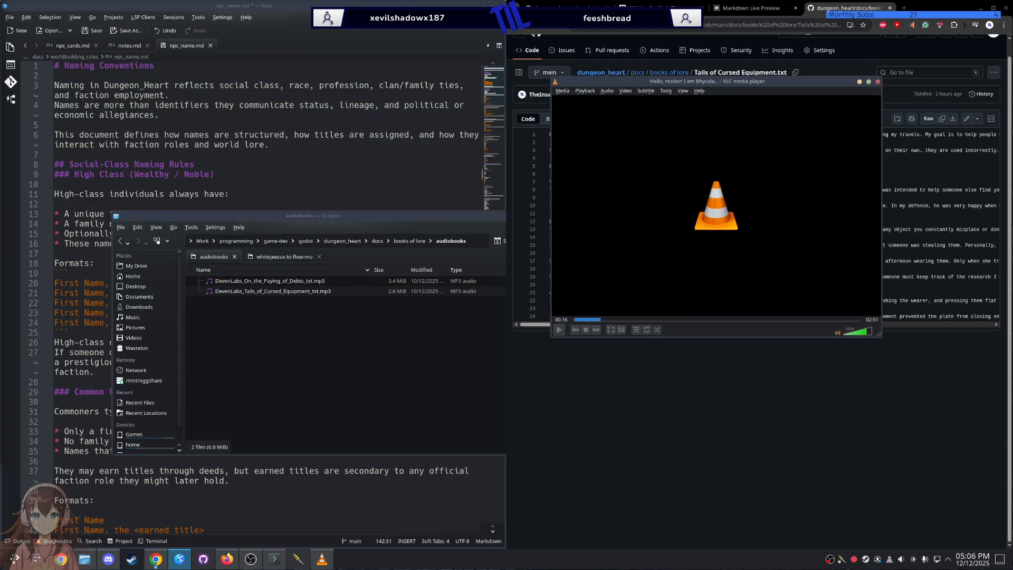
Step: Open the local Tails of Cursed Equipment.txt from the books of lore folder in Kate and skim it back to the beginning
left_click(369, 20)
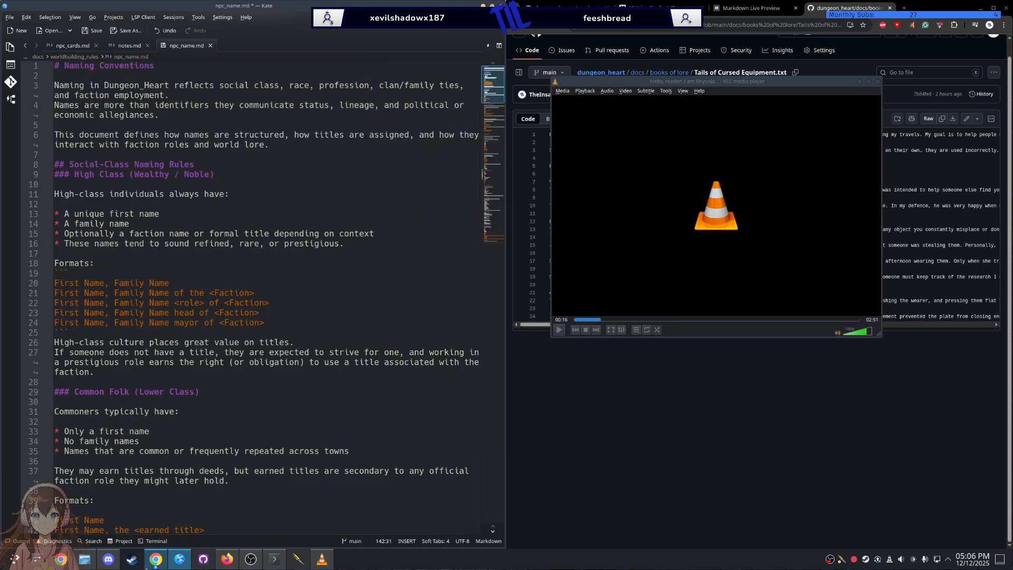
left_click(84, 559)
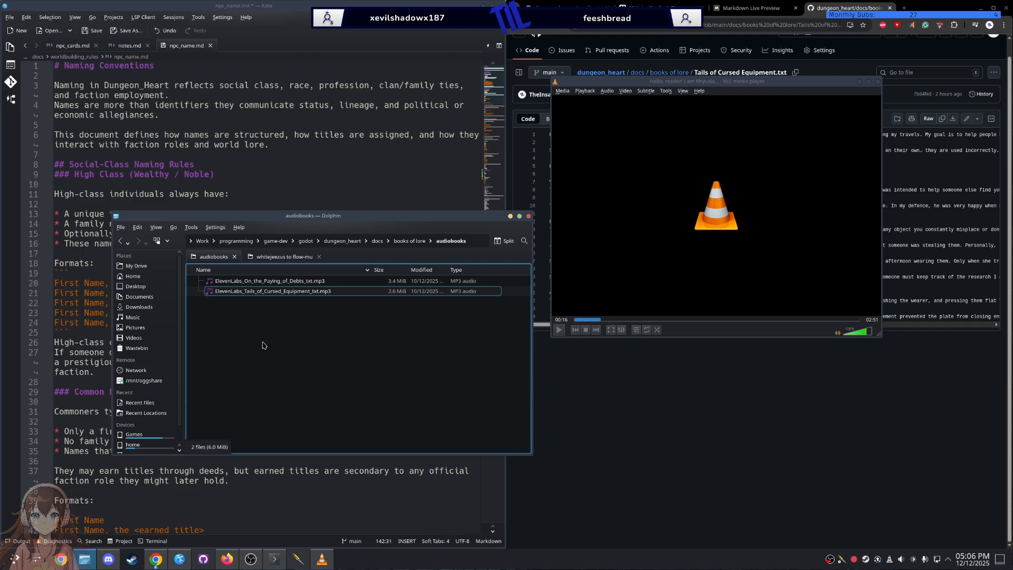
key("alt+Left")
double_click(262, 321)
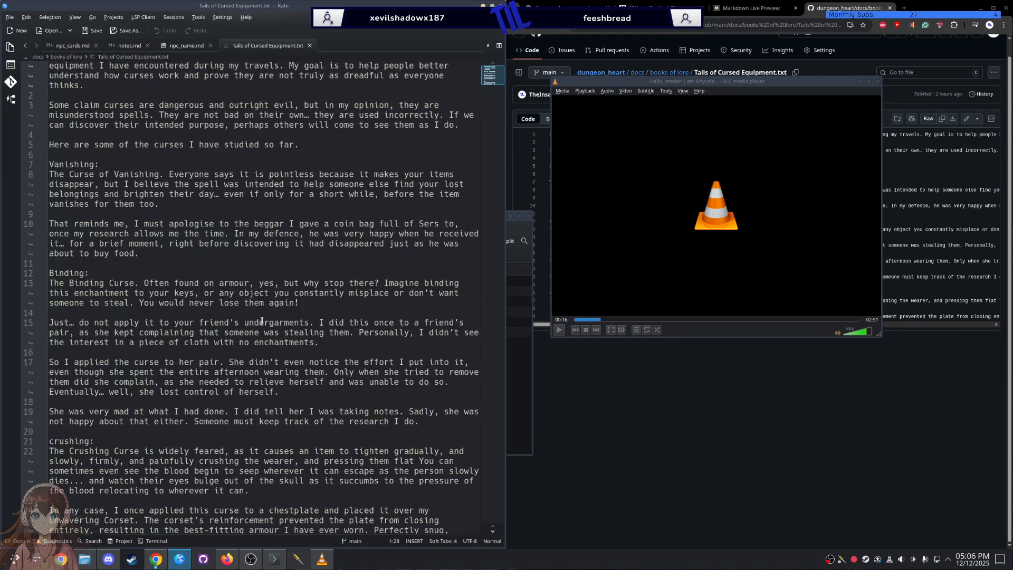
scroll(253, 253, "up", 1)
scroll(253, 257, "down", 2)
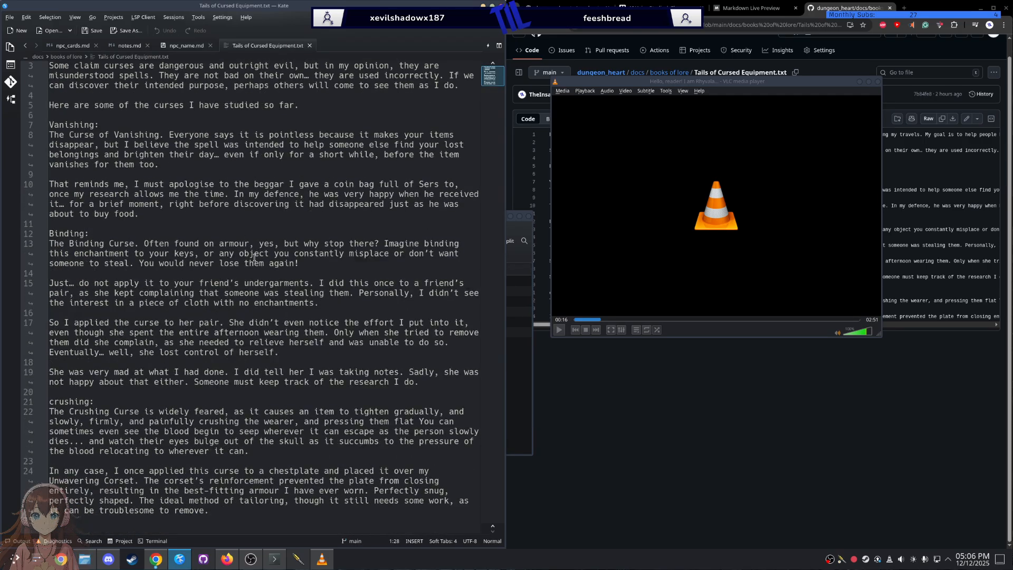
scroll(253, 258, "up", 1)
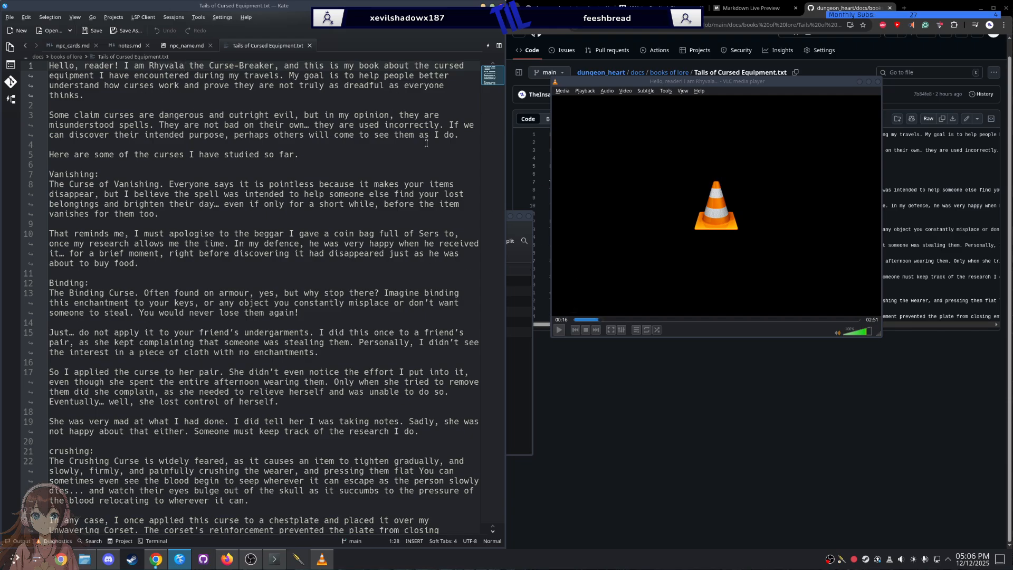
Step: Resume the audiobook in VLC, follow the narration in the text from the introduction through the curse entries, and pause it
left_click(558, 330)
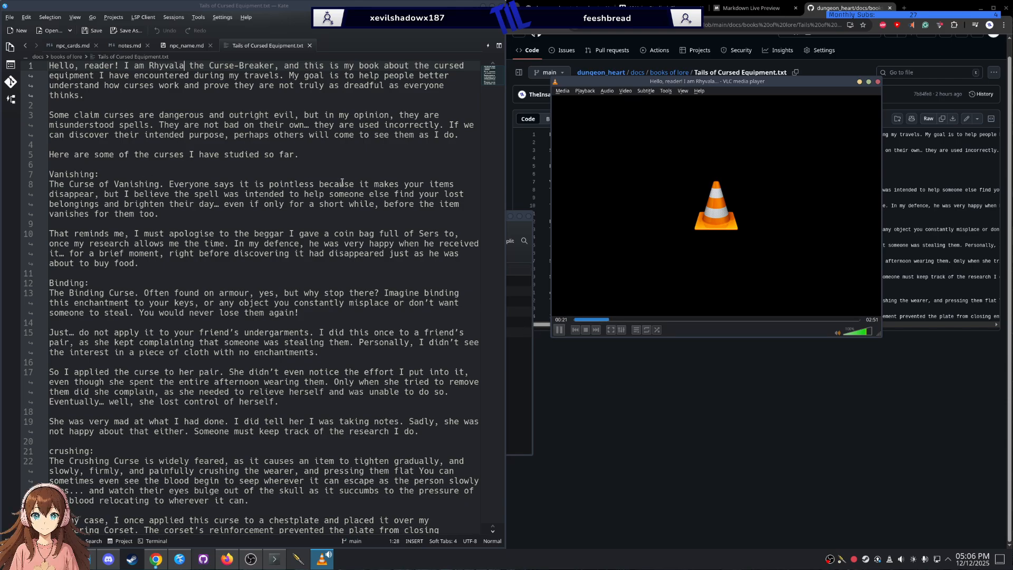
triple_click(316, 138)
left_click(300, 144)
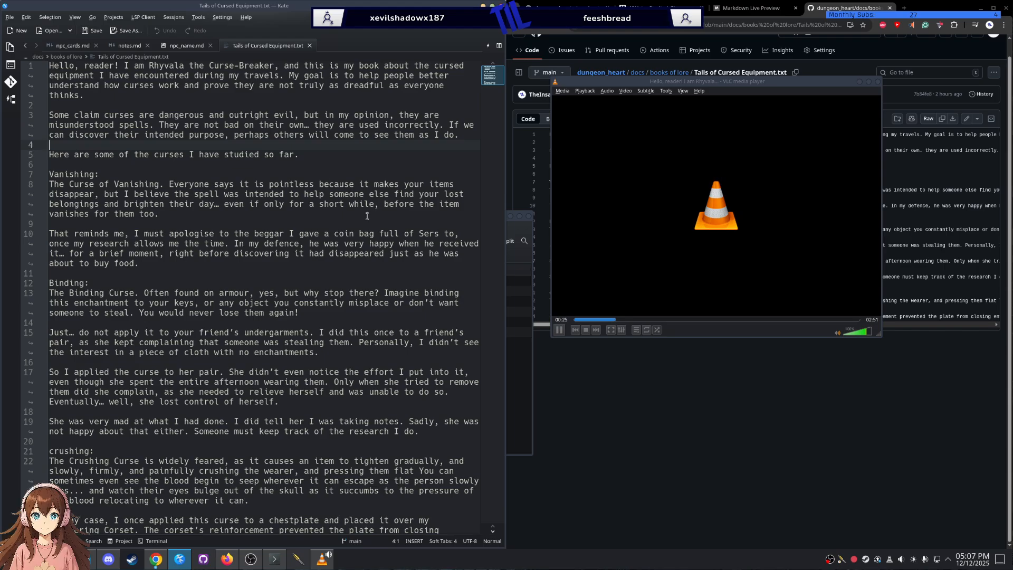
double_click(273, 155)
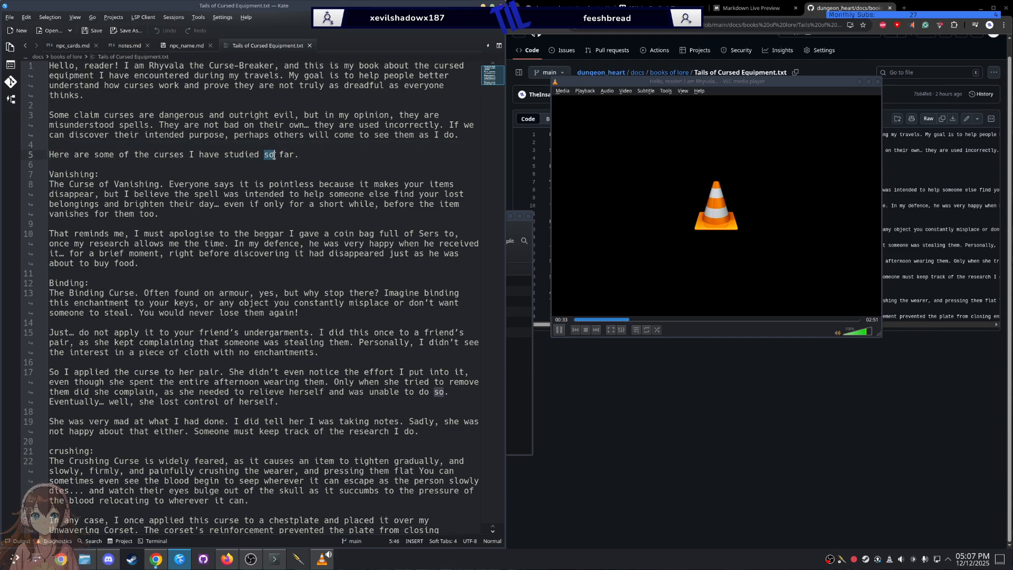
triple_click(272, 154)
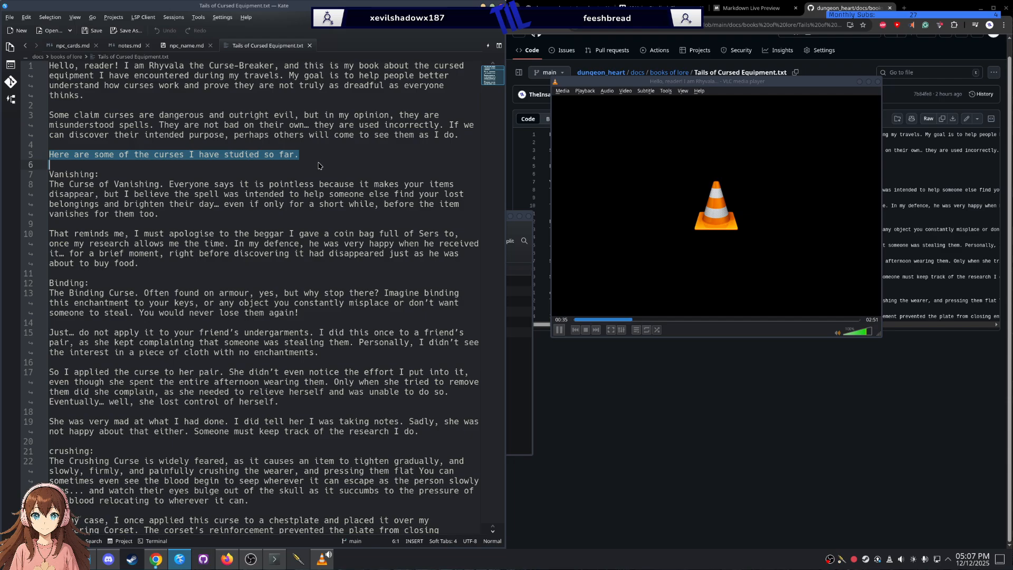
key("Escape")
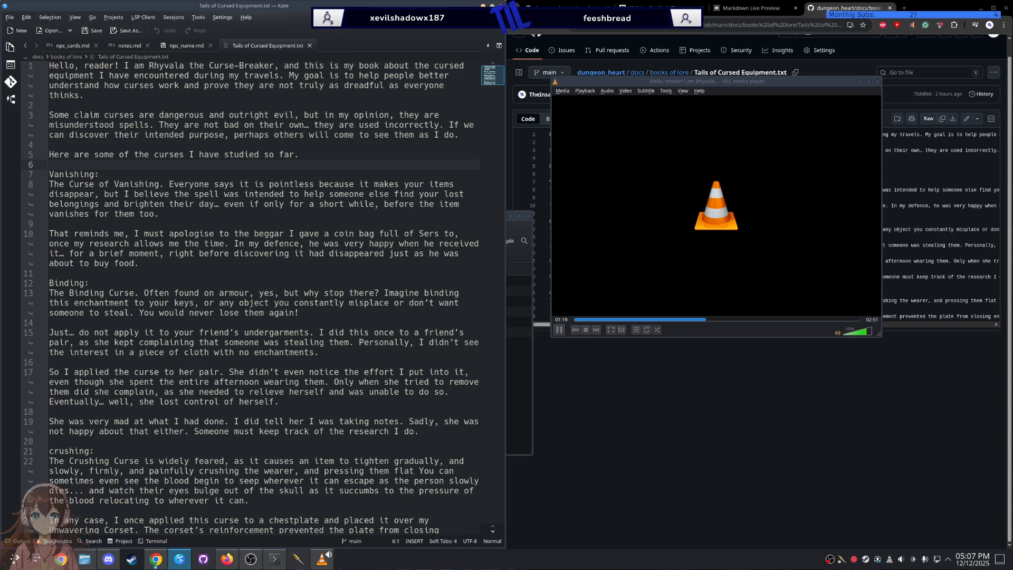
scroll(142, 284, "down", 2)
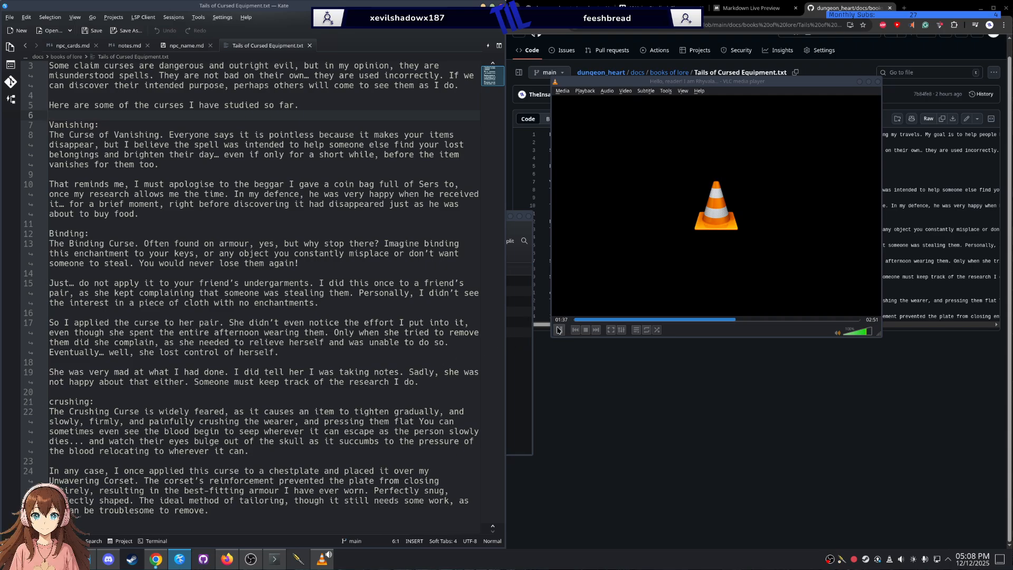
left_click(559, 329)
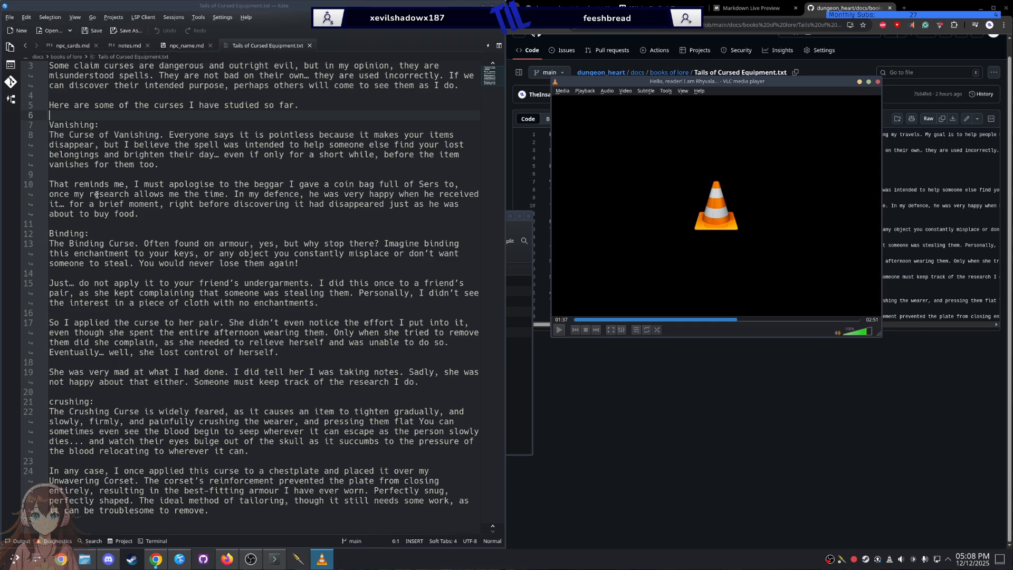
Step: Review the Vanishing and beggar paragraphs, and highlight the Binding sentence about having no interest in unenchanted cloth
left_click_drag(202, 168, 49, 135)
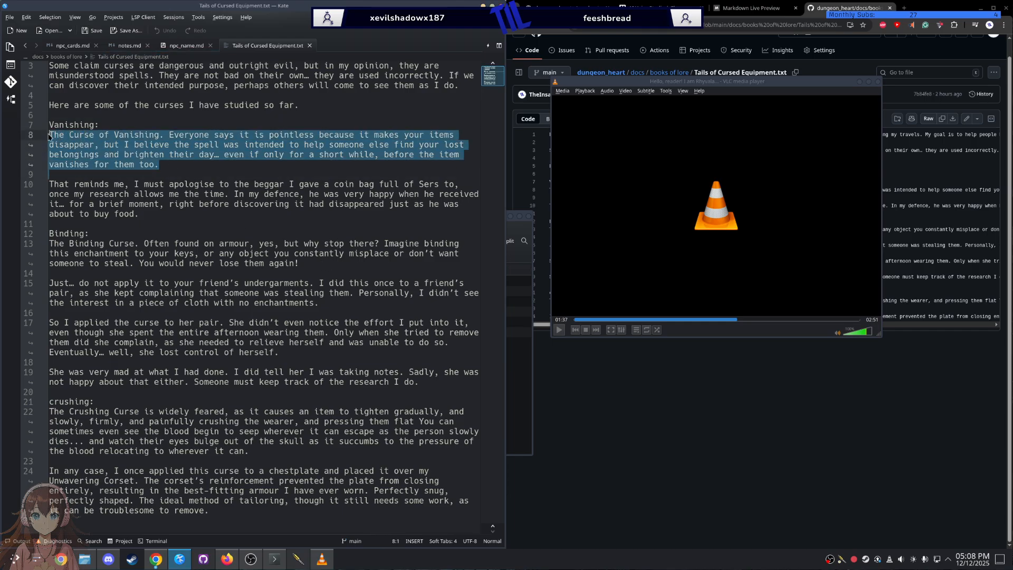
left_click_drag(150, 214, 49, 184)
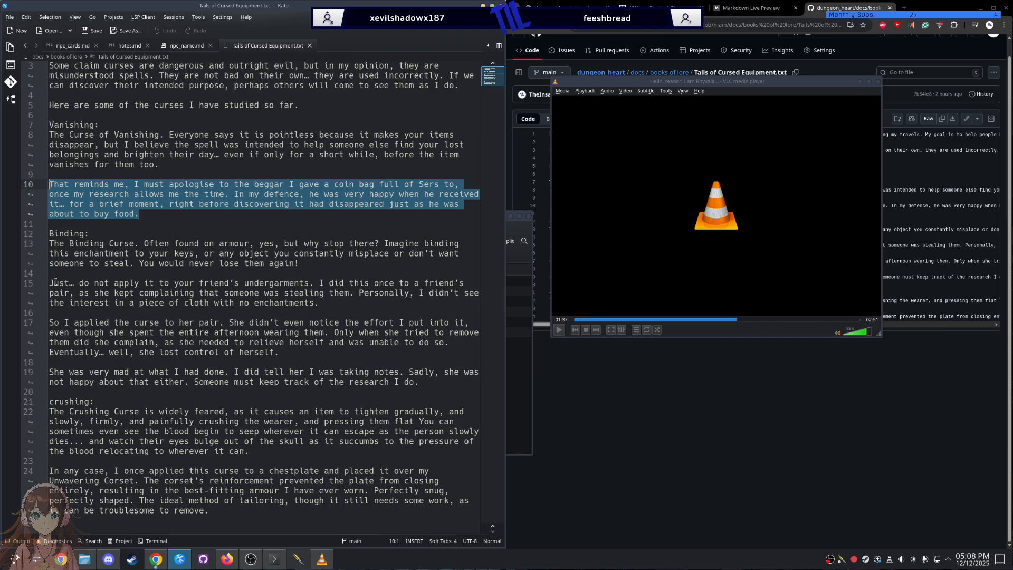
left_click(41, 289)
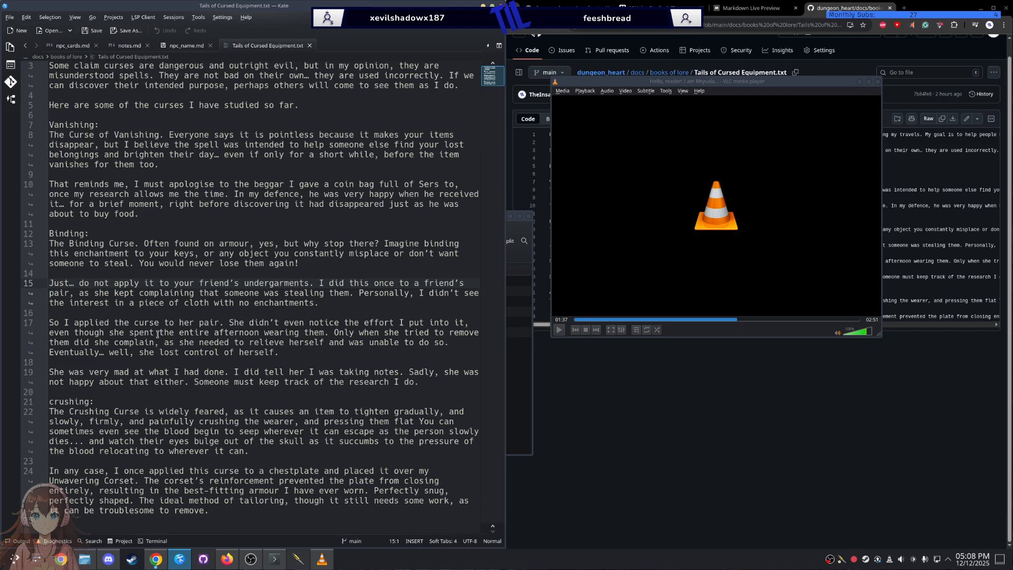
left_click_drag(362, 293, 315, 303)
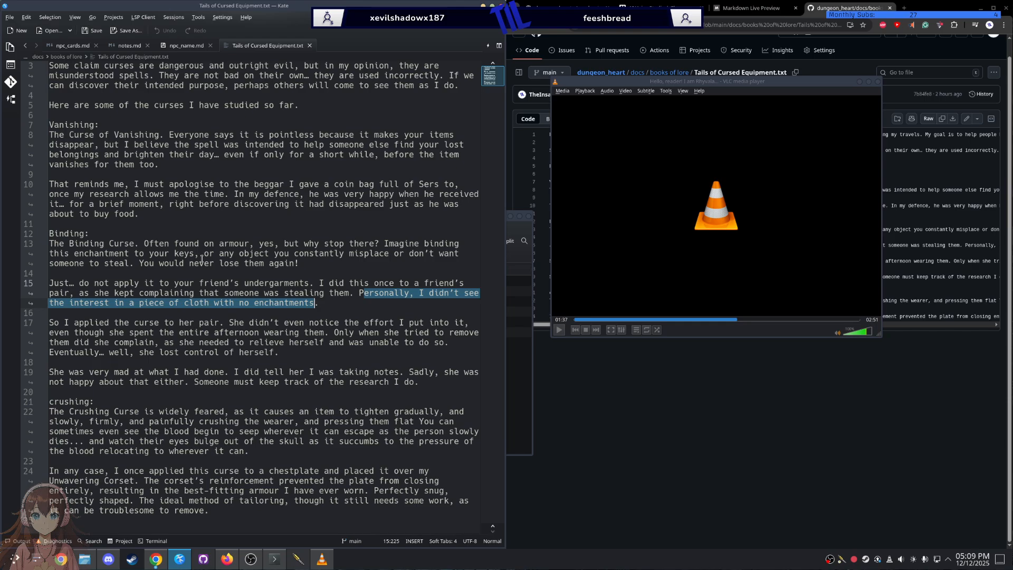
left_click_drag(359, 292, 317, 303)
Step: Return to the ChatGPT Lore book refinement chat and trace the cloth sentence through the adjusted and polished versions of the Binding entry
left_click(571, 6)
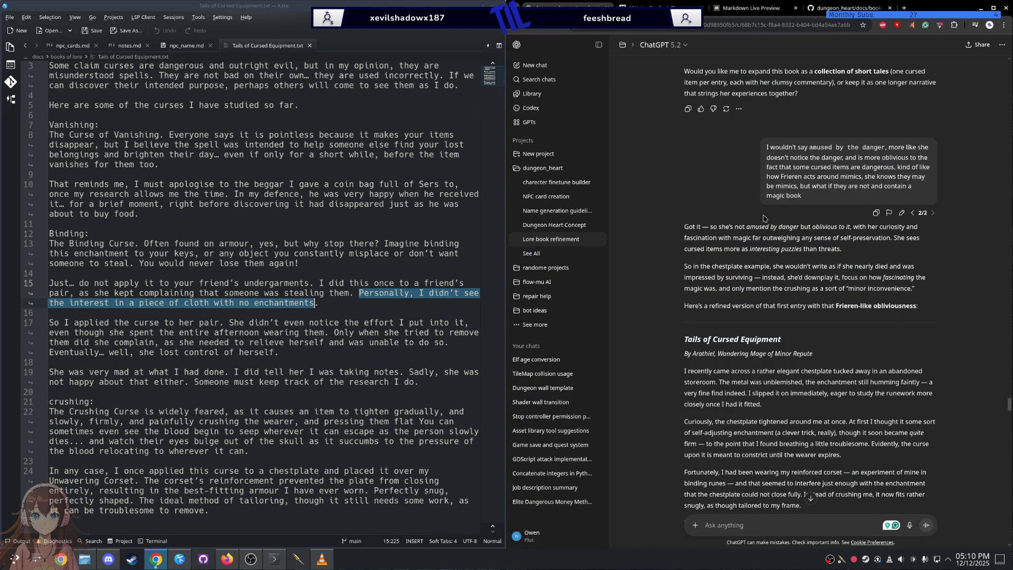
scroll(812, 200, "down", 5)
scroll(753, 202, "down", 10)
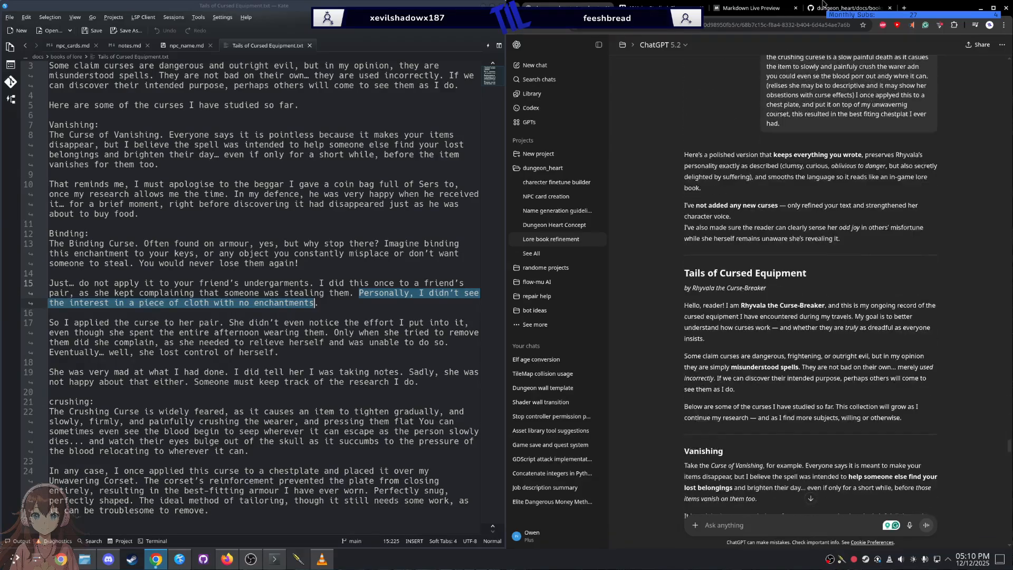
scroll(792, 303, "down", 5)
scroll(791, 303, "down", 10)
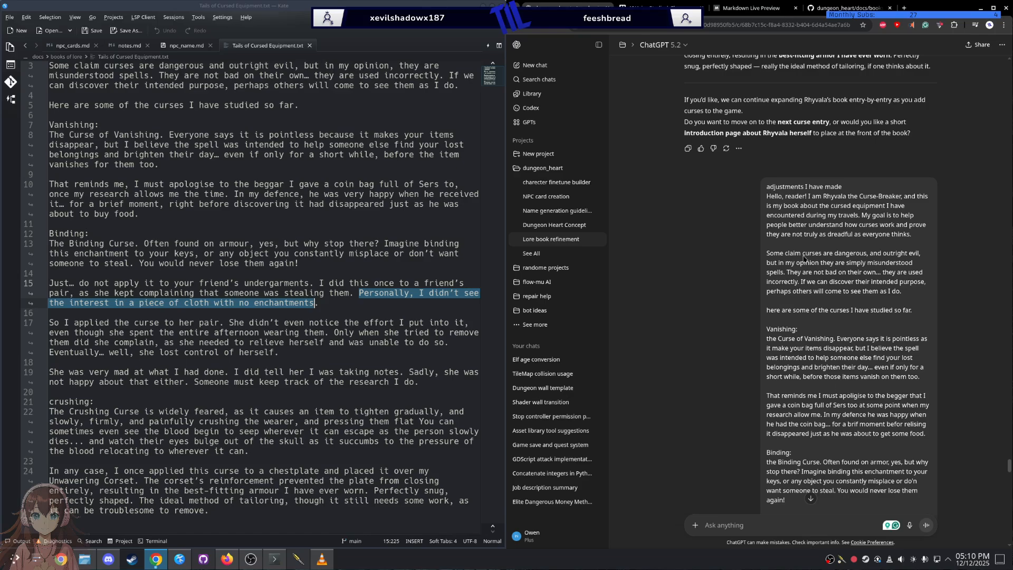
scroll(803, 243, "down", 12)
scroll(801, 289, "down", 5)
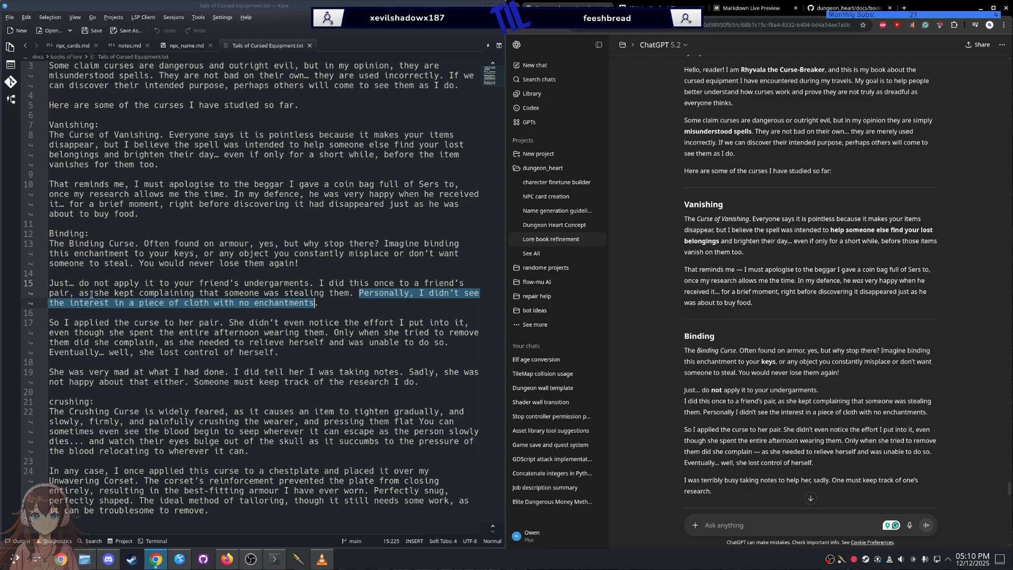
Step: In the Binding entry's cloth sentence, replace "the" before "interest" with "why someone woudl be" and highlight the reworded text
double_click(57, 302)
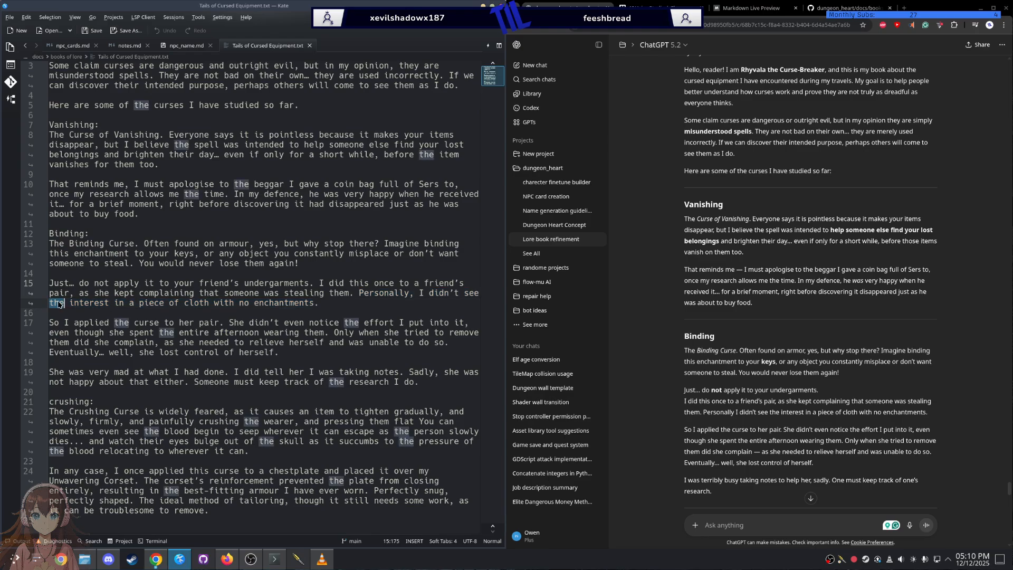
type("why ")
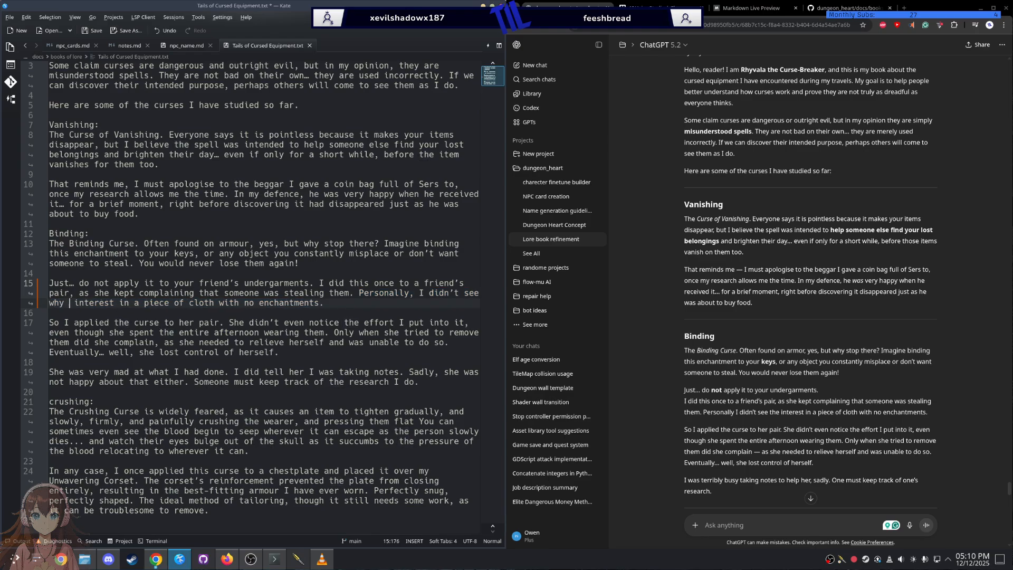
type("someone w")
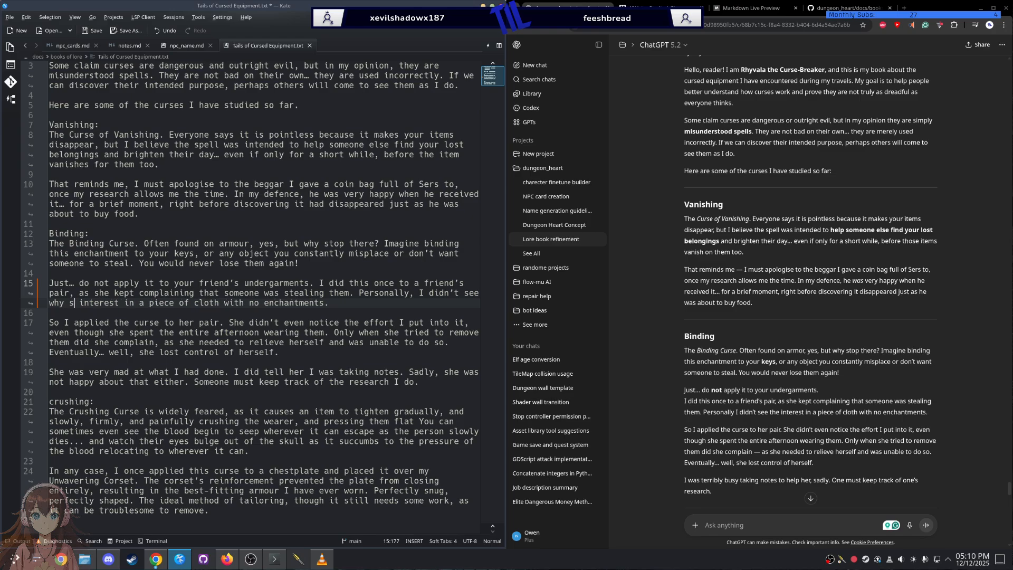
type("oudl be")
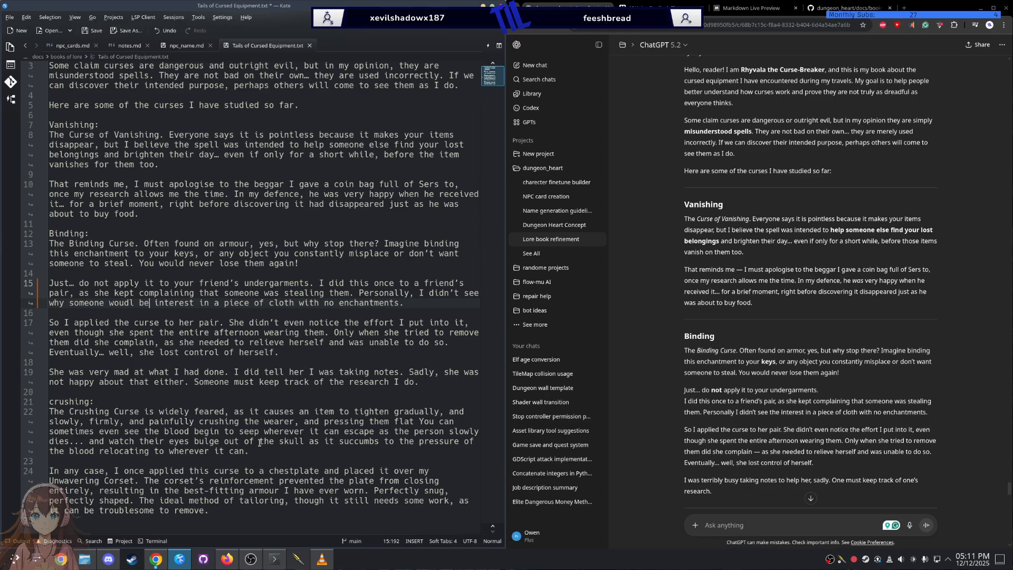
mouse_move(404, 303)
left_mouse_down()
mouse_move(350, 283)
mouse_move(427, 283)
mouse_move(419, 293)
left_mouse_up()
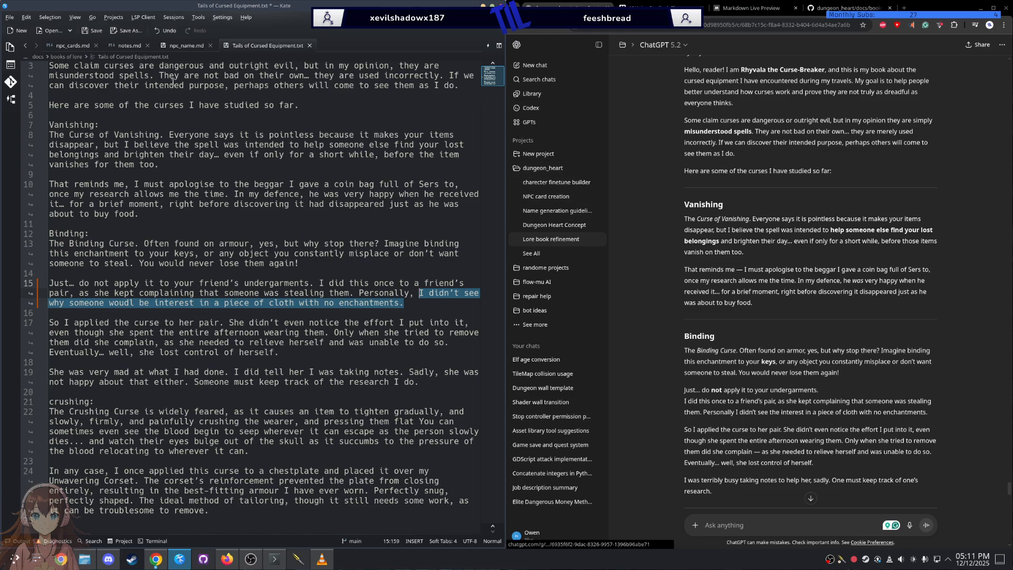
Step: Switch to npc_cards.md and find Rhyvala's character description
left_click(69, 50)
scroll(191, 253, "up", 10)
scroll(195, 255, "up", 2)
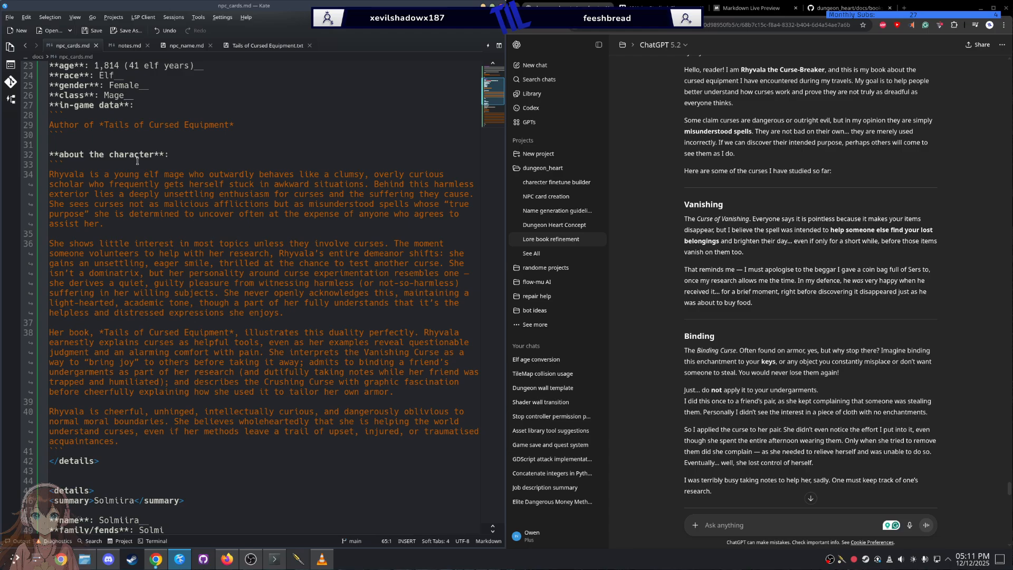
Step: Change Solmiira's age entry in npc_cards.md to "(23 beast years)" and save the file
scroll(137, 160, "down", 12)
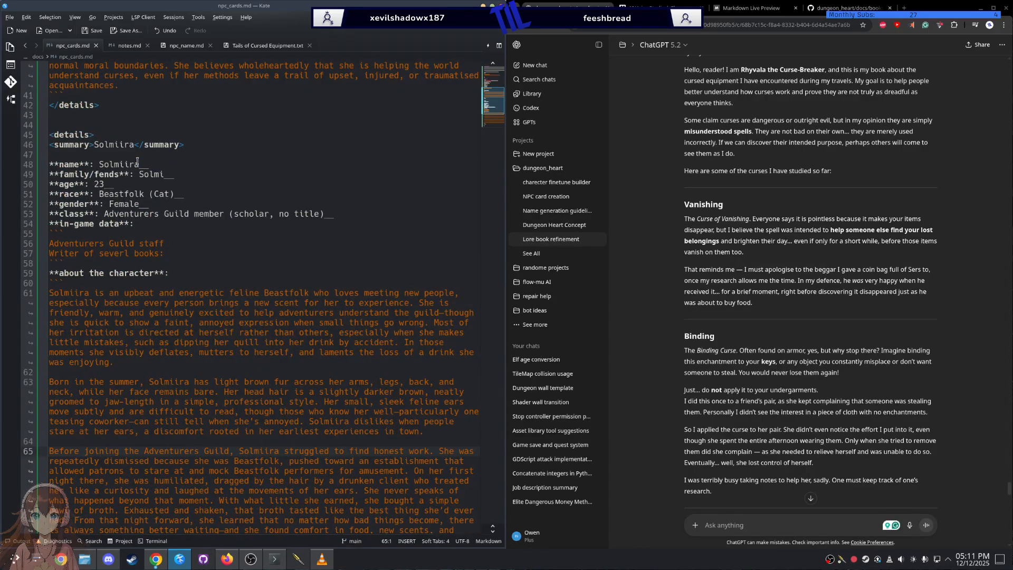
left_click(98, 184)
left_click(104, 185)
scroll(144, 206, "up", 4)
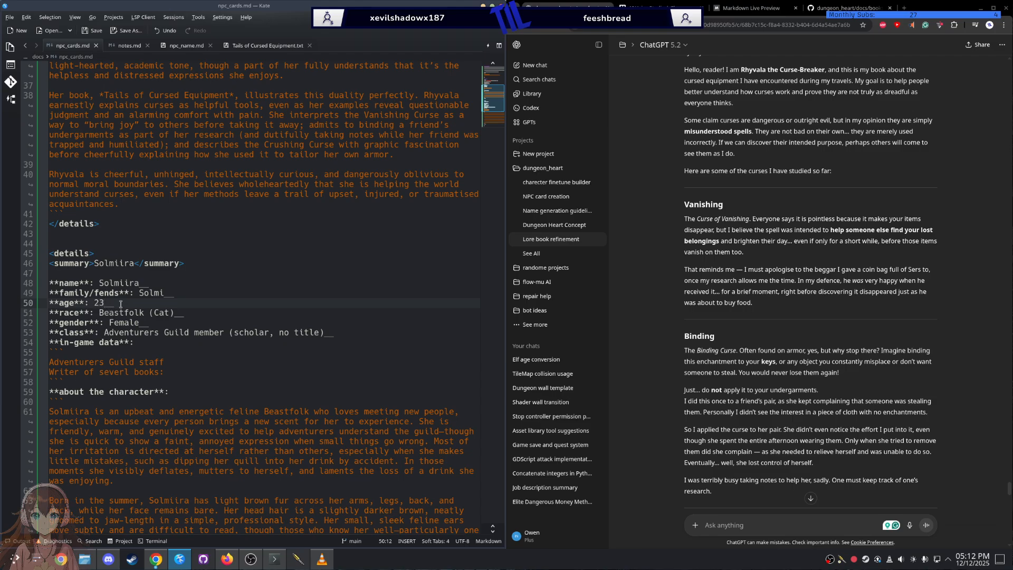
scroll(121, 304, "up", 10)
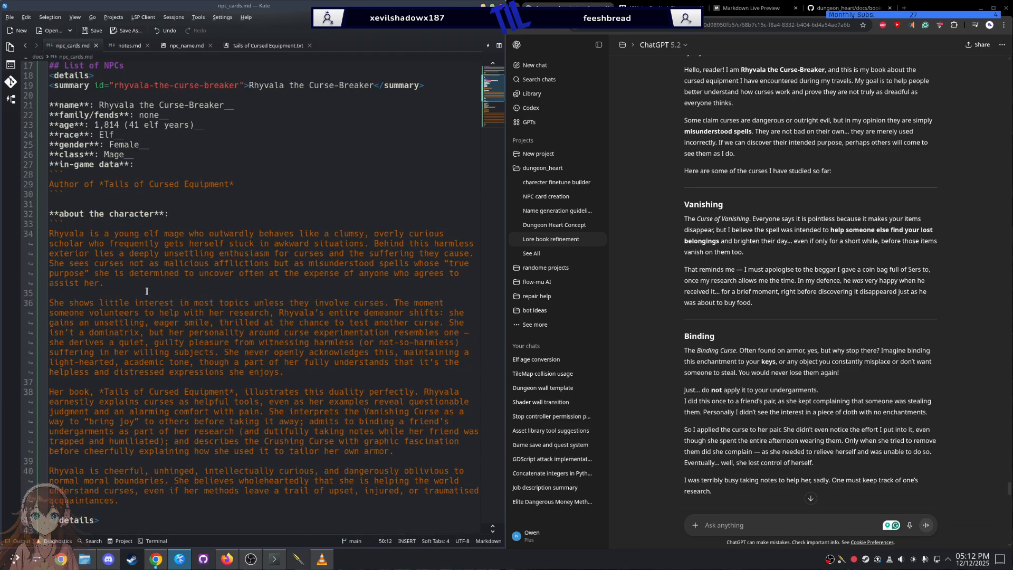
scroll(147, 291, "down", 12)
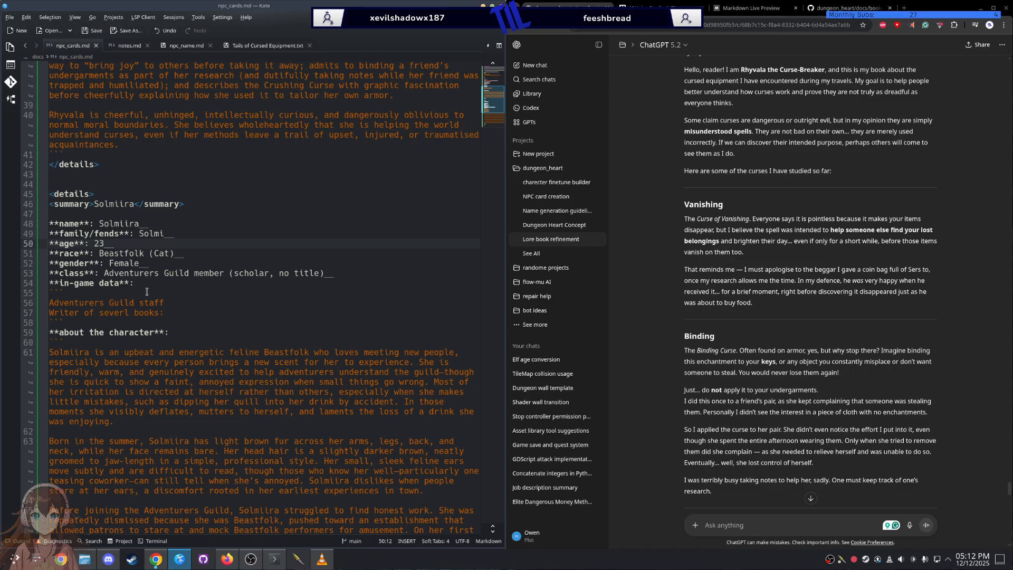
type("beastr")
key("BackSpace")
type("years)")
key("ctrl+Left")
key("ctrl+Left")
key("ctrl+Left")
type("(")
key("ctrl+s")
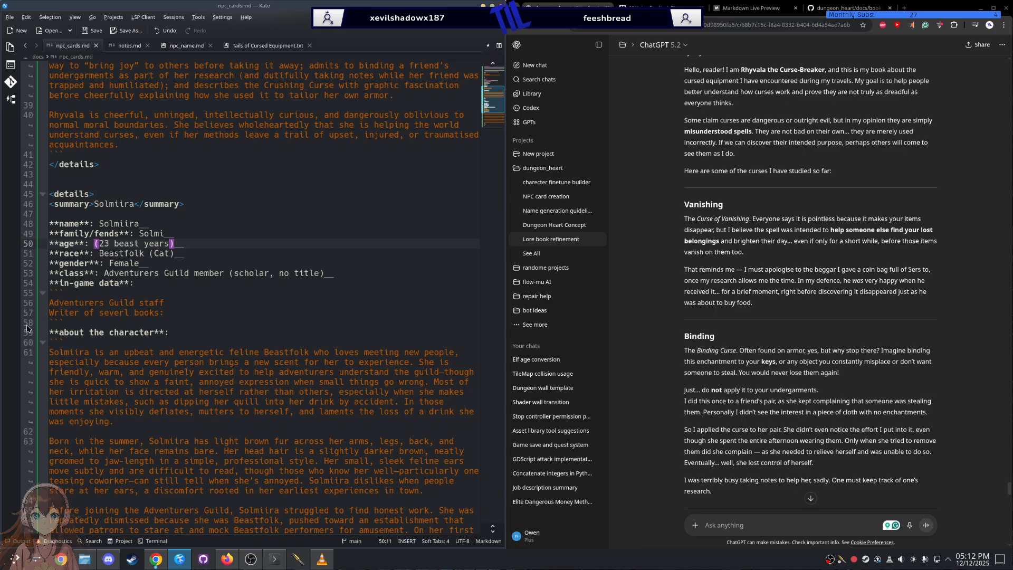
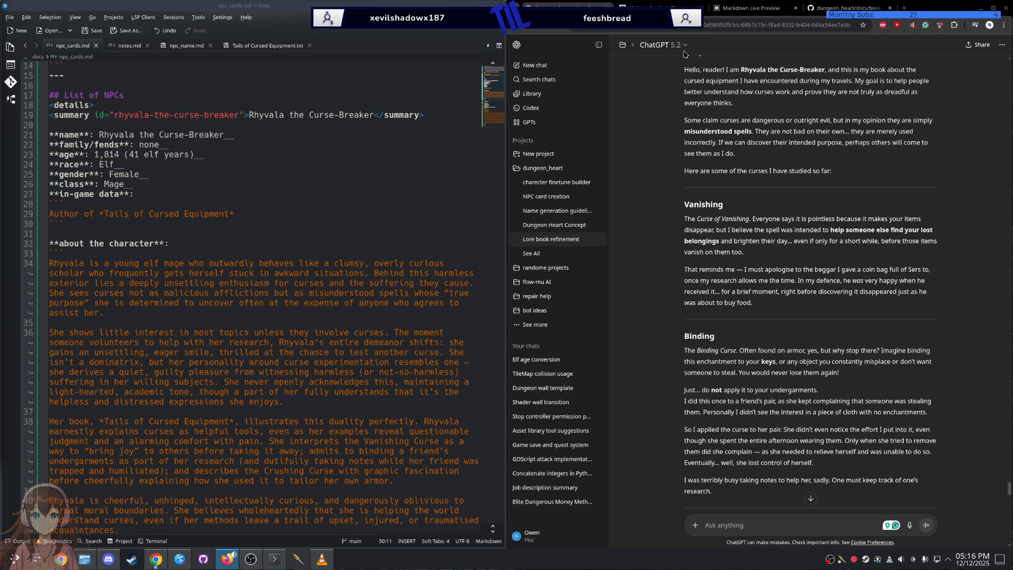
left_click(670, 10)
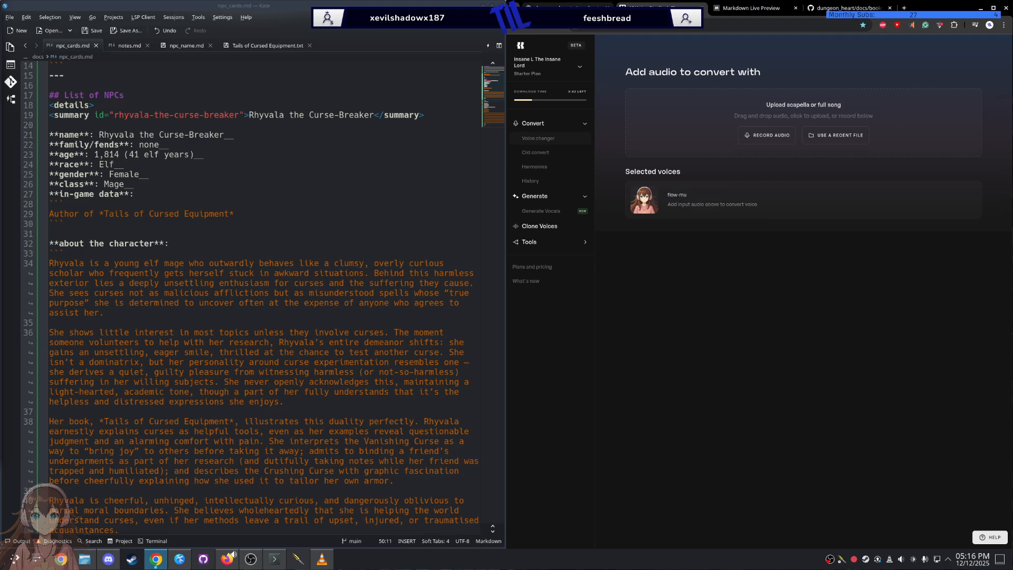
left_click(572, 8)
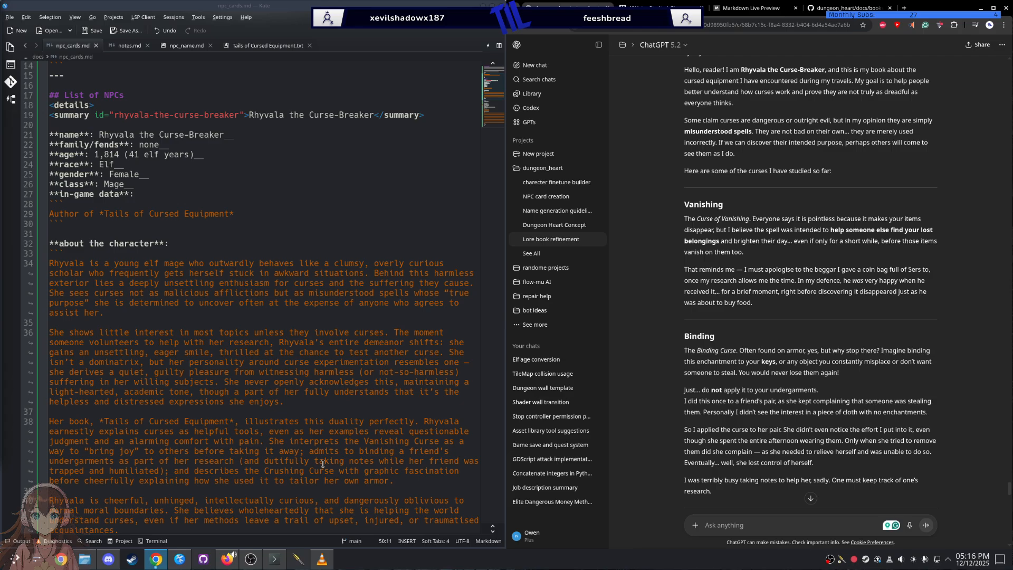
scroll(323, 463, "down", 7)
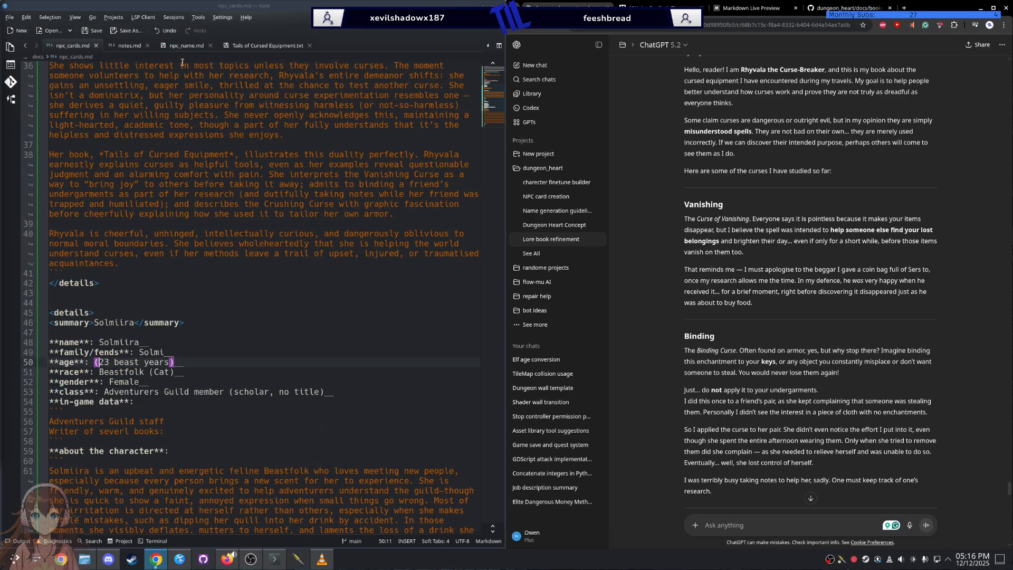
scroll(364, 182, "up", 15)
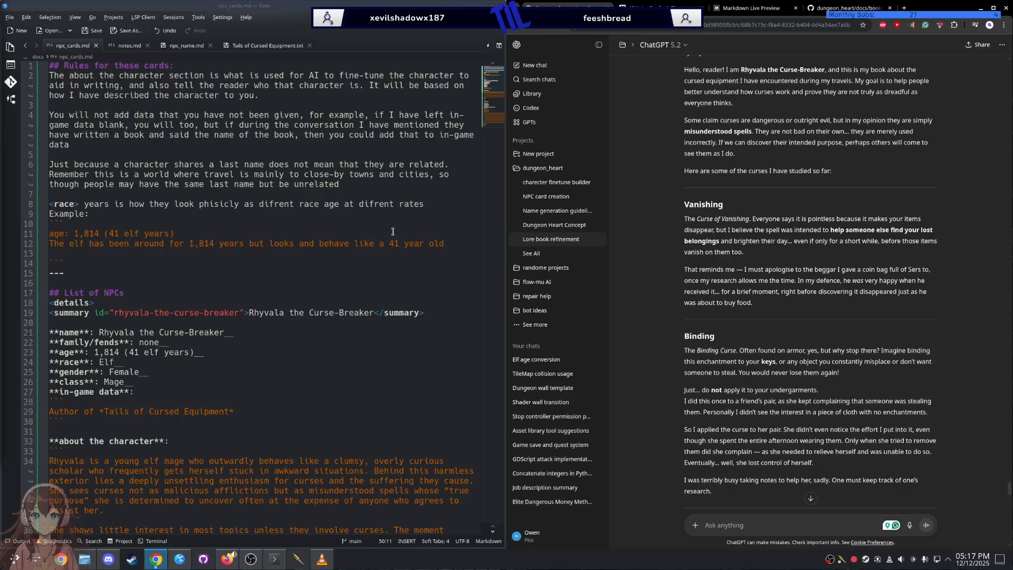
left_click(254, 90)
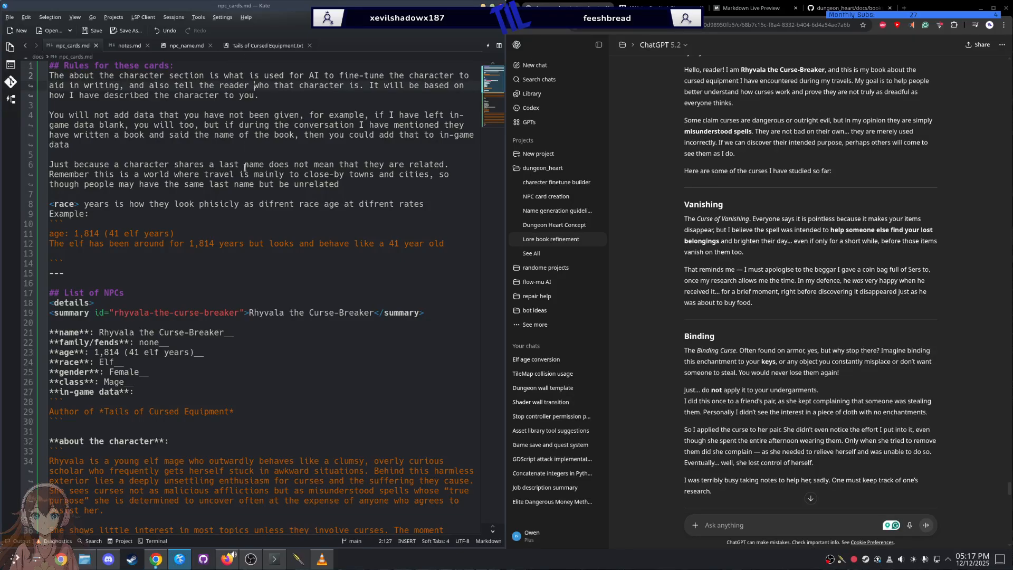
Step: In Tails of Cursed Equipment.txt, select the Binding paragraph starting "Just… do not apply it", with ChatGPT's latest version of the book in view
left_click(267, 46)
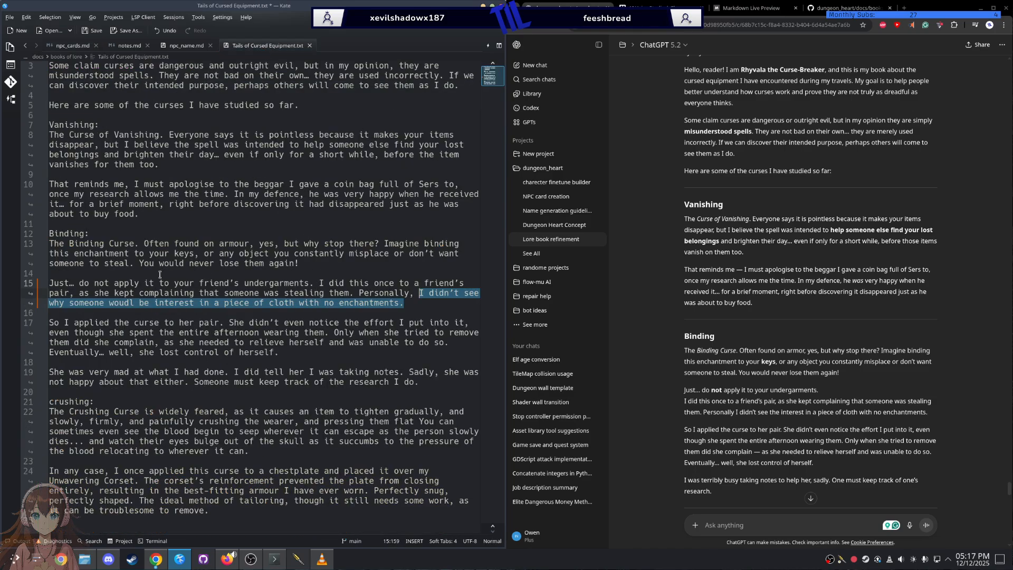
scroll(739, 390, "up", 10)
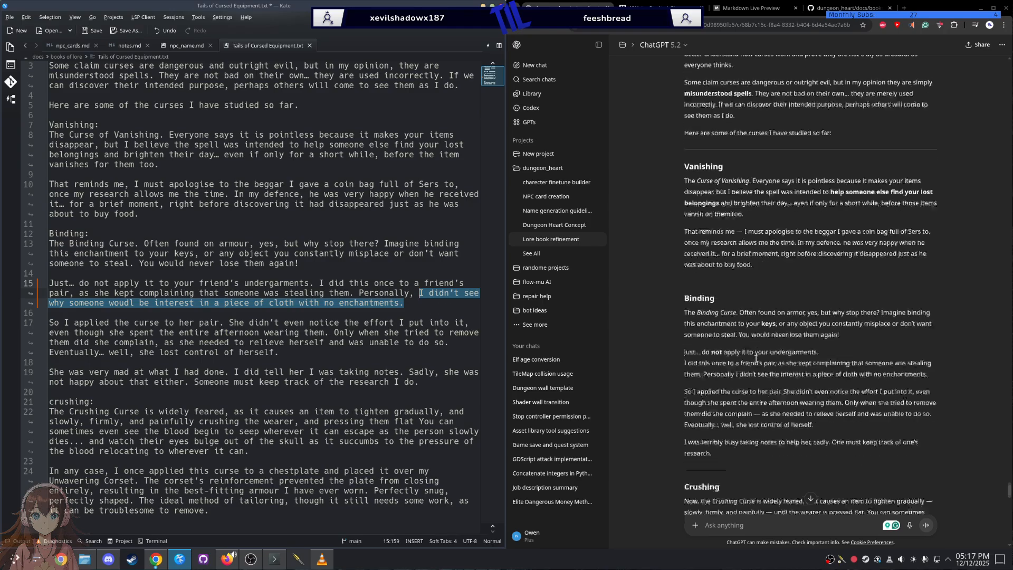
scroll(739, 391, "down", 10)
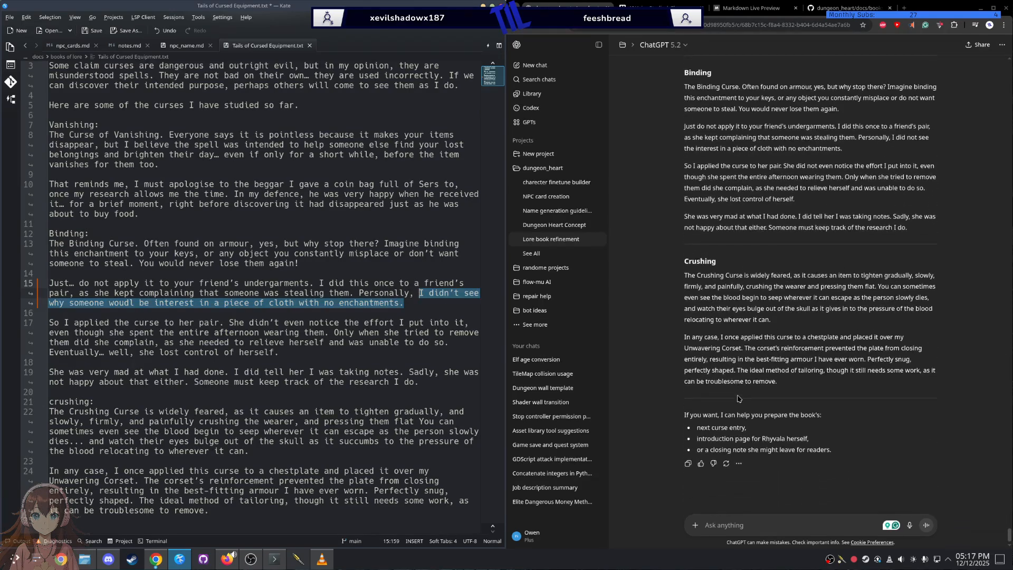
left_click_drag(409, 308, 51, 286)
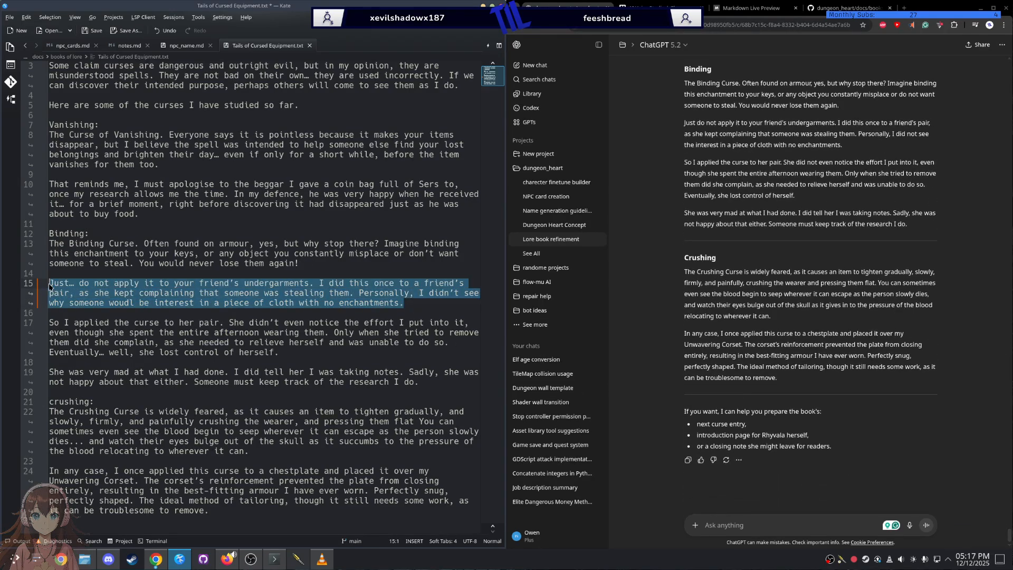
Step: Start a ChatGPT message reading "I have adjusted this line to bettter fith her. she"
left_click(787, 532)
type("I")
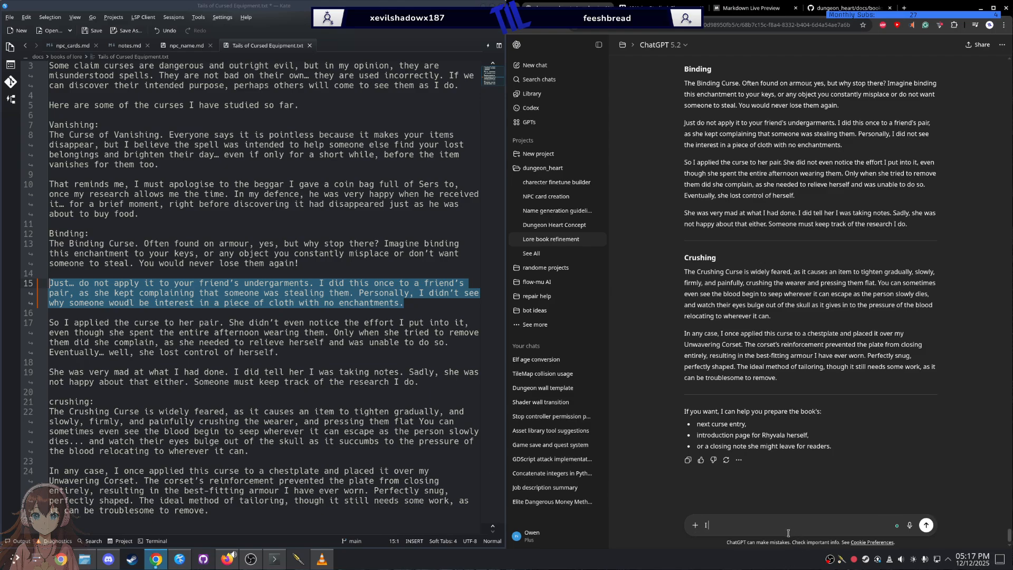
type(" have adjusted this liene")
key("BackSpace")
key("BackSpace")
key("BackSpace")
type("n to")
key("BackSpace")
key("BackSpace")
key("BackSpace")
key("BackSpace")
type("ne to bettter fith her . she")
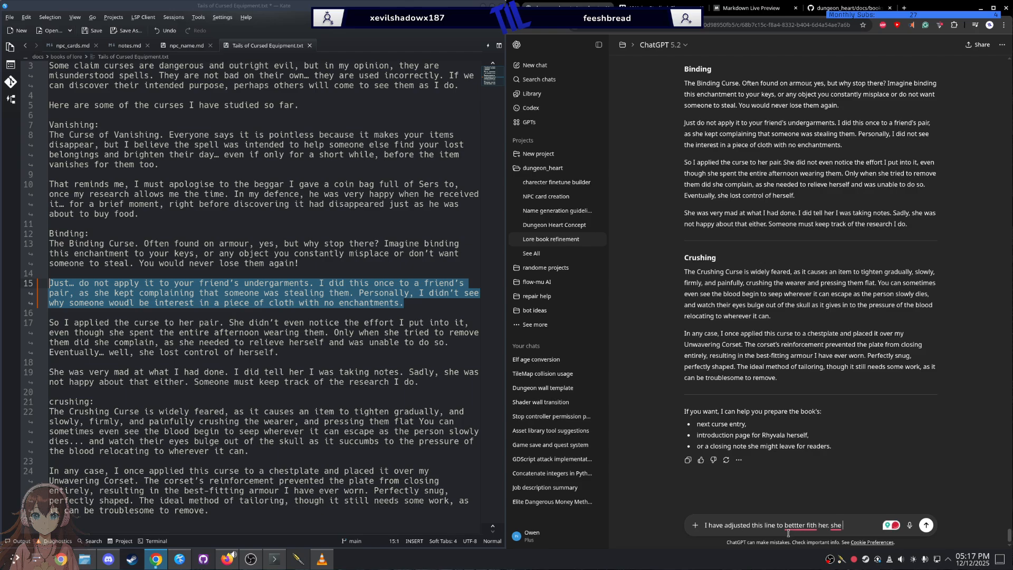
Step: Replace the trailing "she" with "its not that she is not intrested in the item more she cat see whi someone woudl take them"
key("BackSpace")
key("BackSpace")
type("its not that she is not intrested in th")
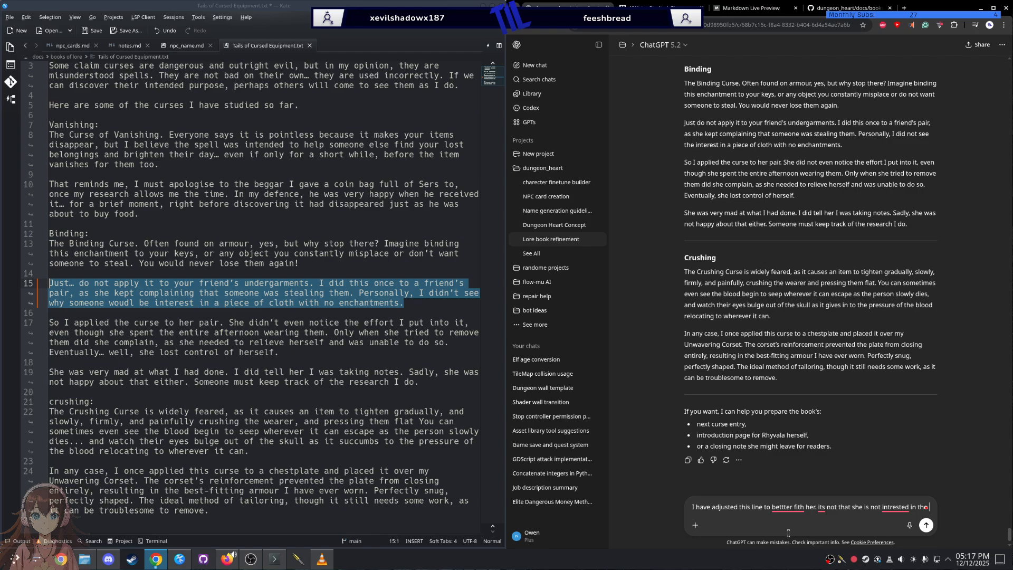
type("e ite")
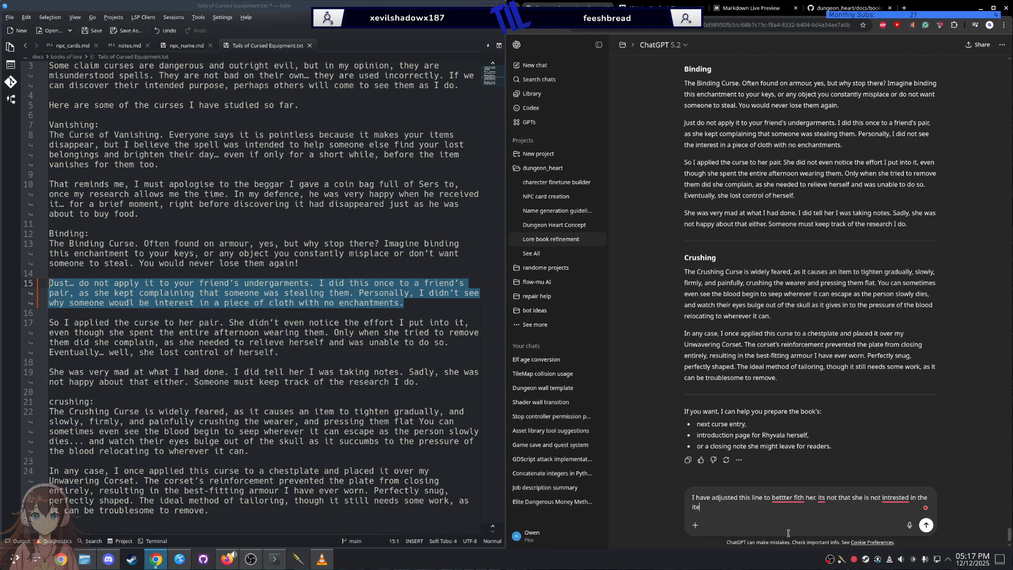
type("m more she cat see whi someone woudl take them")
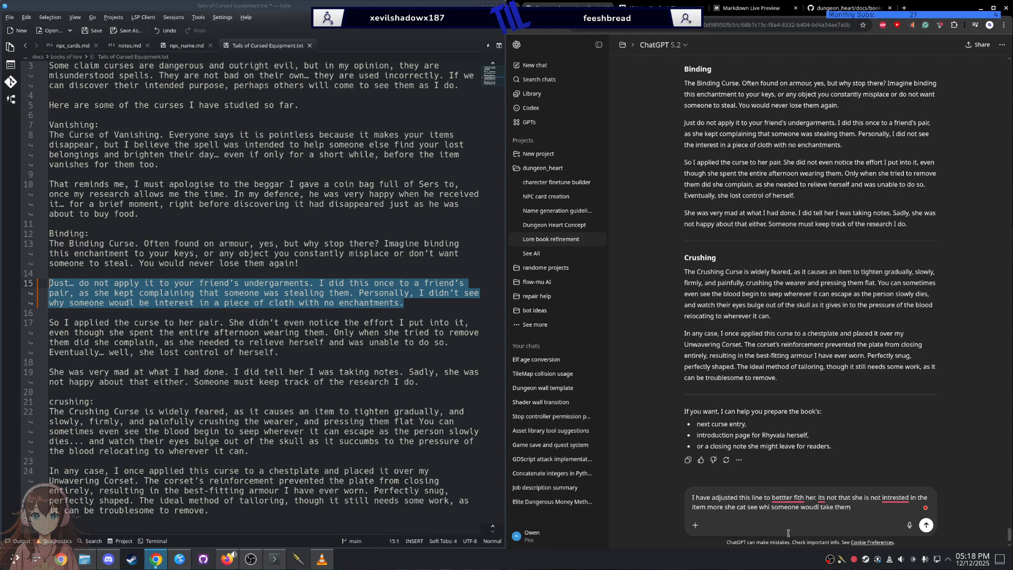
Step: Correct the draft message's misspelled words to "would", "can't", "why" and "interested"
right_click(807, 507)
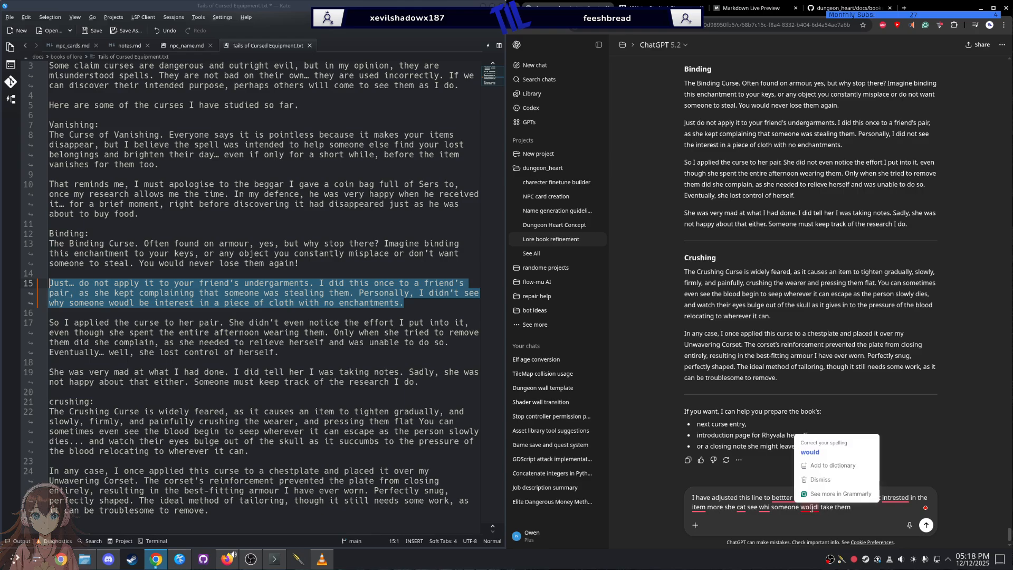
left_click(812, 442)
mouse_move(764, 507)
left_click(774, 463)
left_click(742, 452)
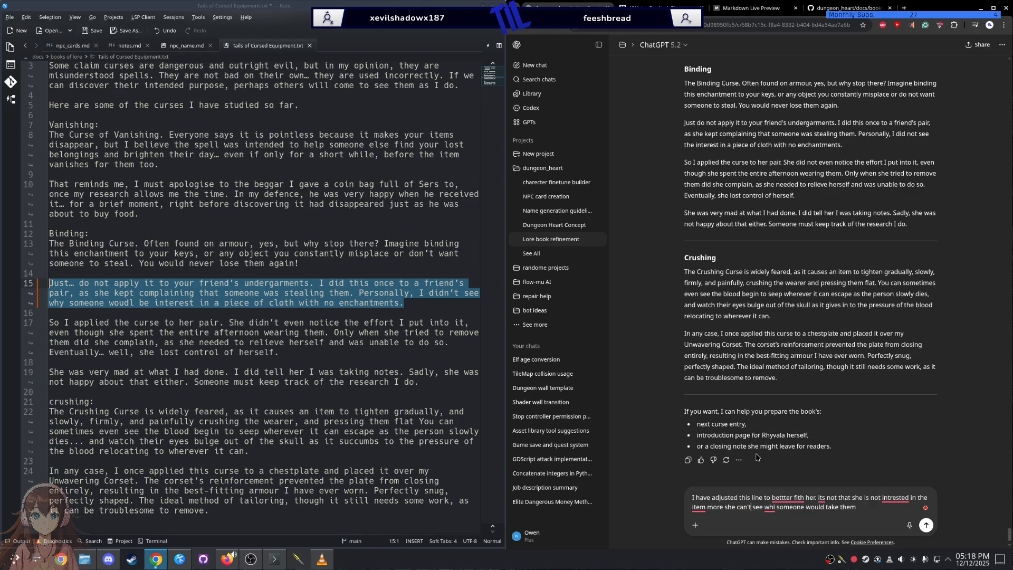
left_click(770, 452)
mouse_move(895, 499)
left_click(899, 444)
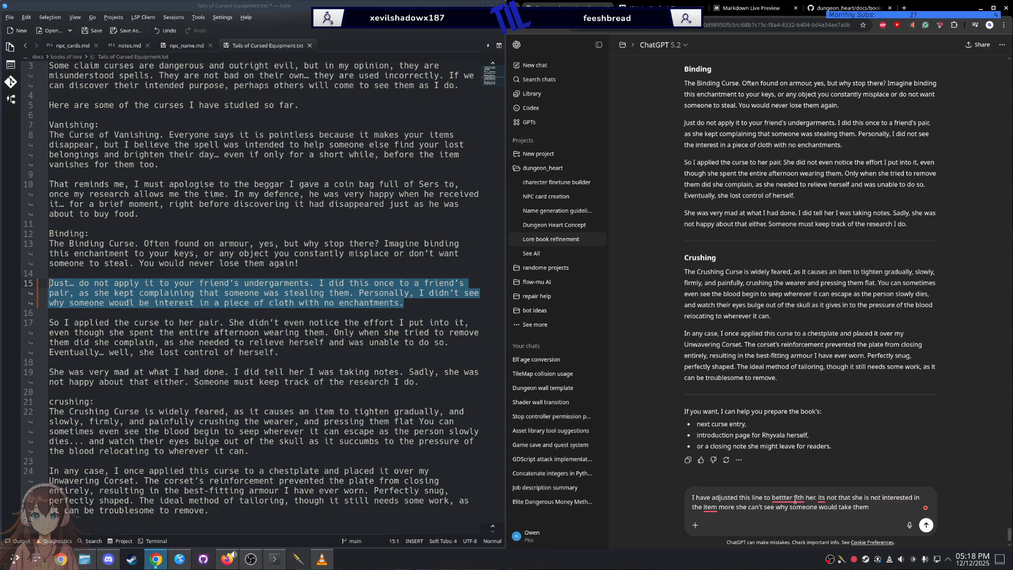
Step: Apply the grammar suggestions so the middle of the draft reads "item, but more that she can't see why"
mouse_move(712, 509)
left_click(708, 466)
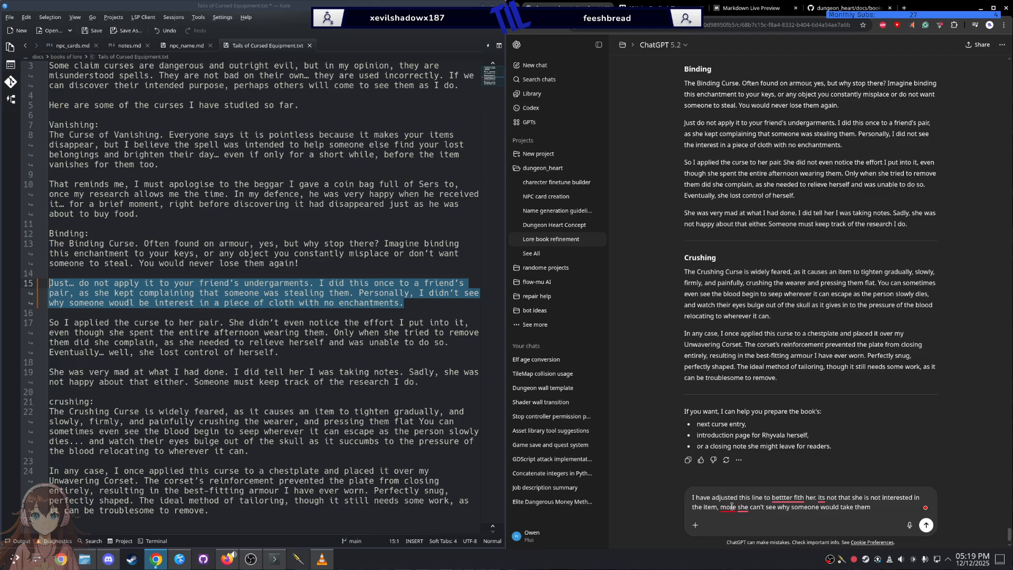
mouse_move(733, 506)
left_click(737, 465)
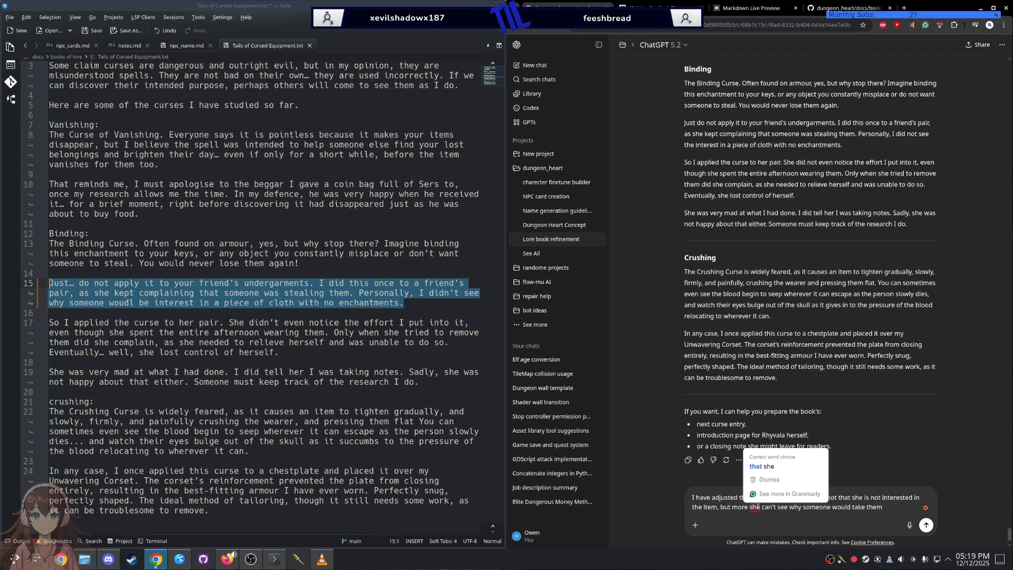
left_click(762, 466)
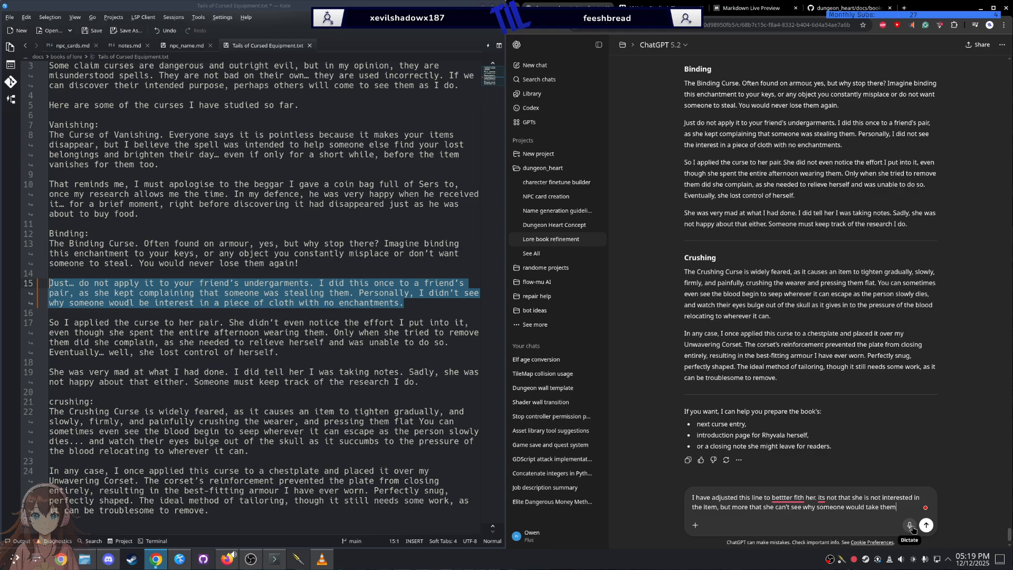
Step: Add "as they are just plain undergarment" to the end of the draft, with its spelling and word choice corrected
type("as they are just undergrament")
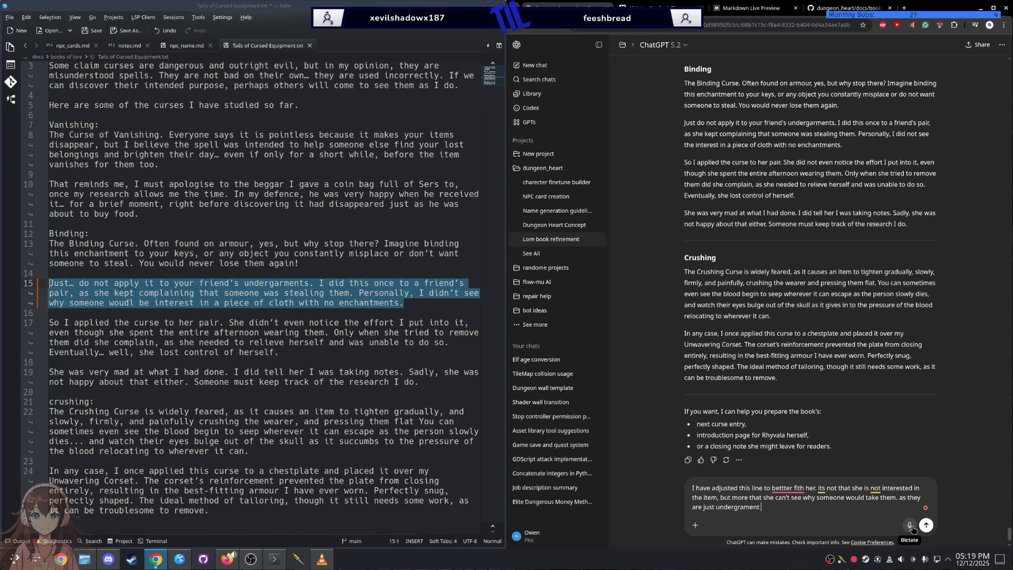
key("ctrl+Left")
type("plane")
mouse_move(755, 507)
left_click(756, 452)
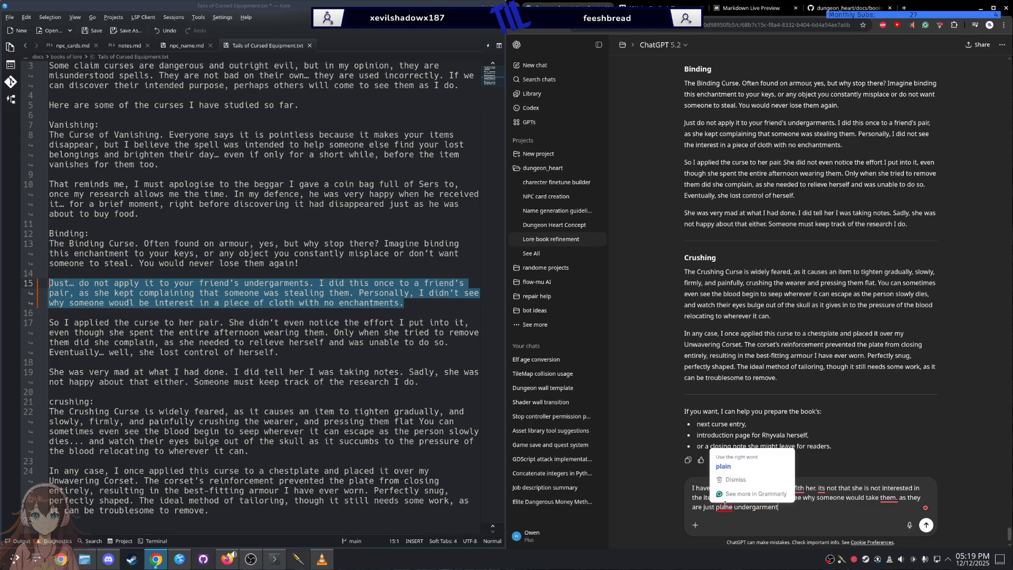
mouse_move(724, 507)
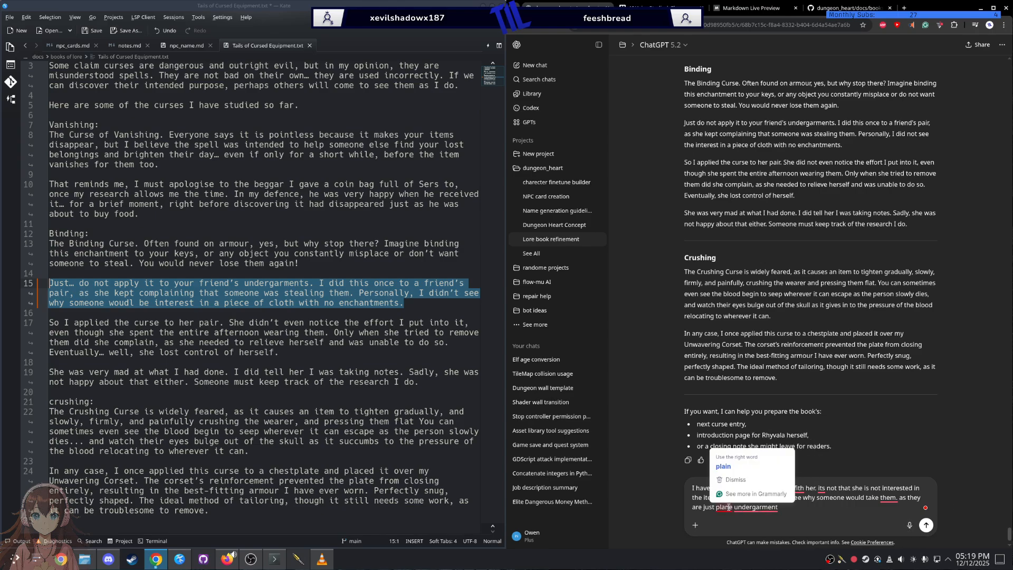
left_click(737, 477)
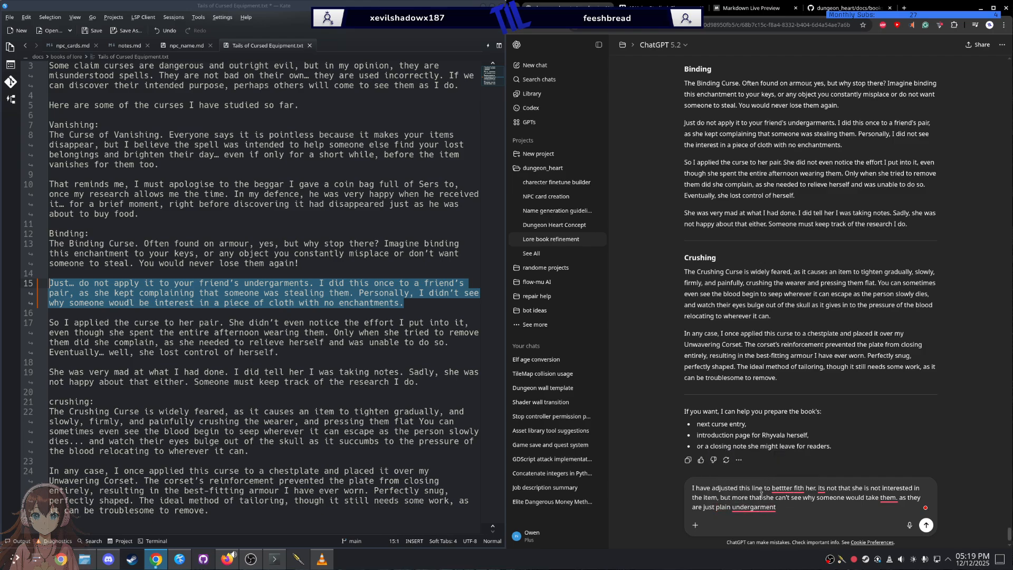
Step: Apply the remaining grammar corrections in the draft: "undergarments", a comma after "take them", "better fit" and "It's"
left_click(768, 466)
mouse_move(889, 498)
left_click(893, 459)
mouse_move(788, 489)
left_click(809, 444)
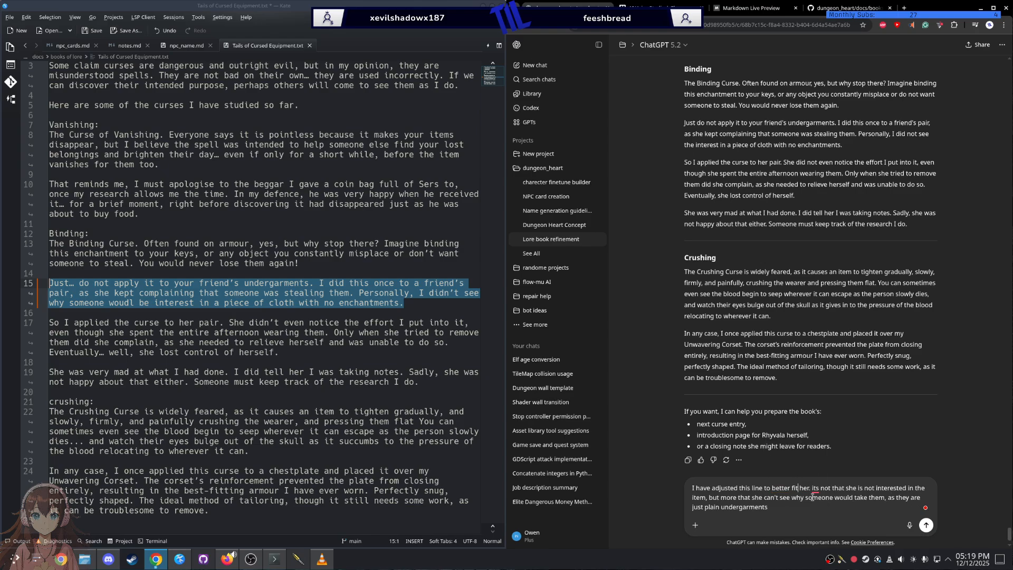
mouse_move(815, 489)
left_click(817, 446)
Step: Continue the draft's last sentence with "but she woudl understand why someone would"
type("but she")
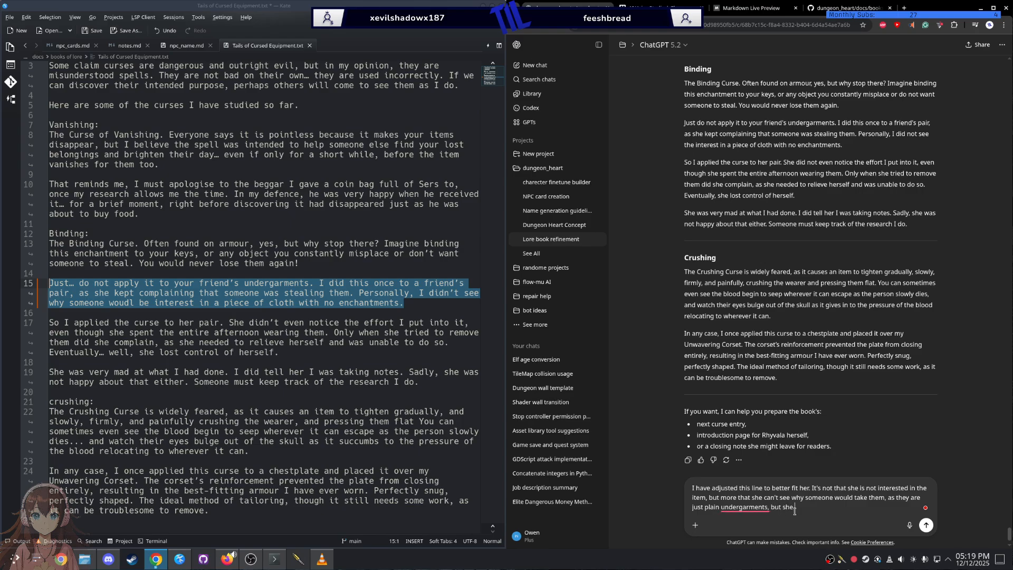
type(" woudl understand why somen")
key("BackSpace")
key("BackSpace")
type("n")
key("BackSpace")
key("BackSpace")
key("BackSpace")
key("BackSpace")
key("BackSpace")
type("someone would ")
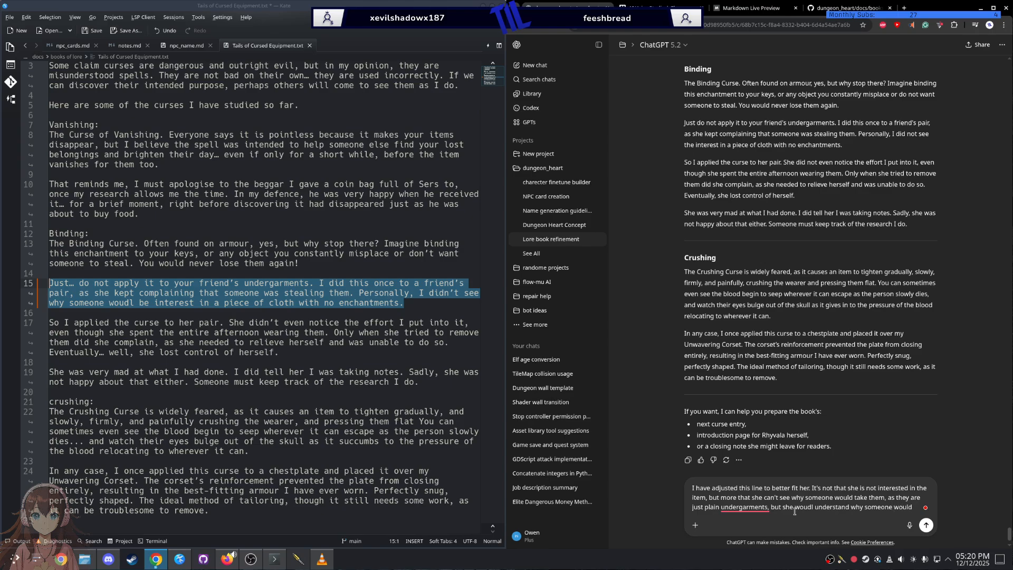
Step: Continue the draft with "if they were enchanted, because then", correcting the spelling of "would" and "enchanted"
type("if they")
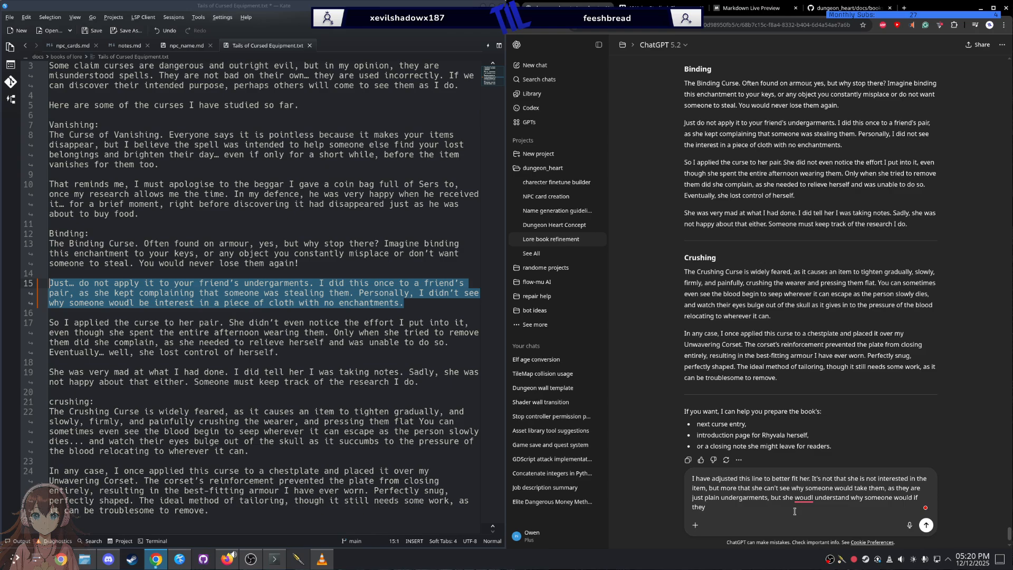
type(" hgere inchanted")
key("BackSpace")
type(", because then")
mouse_move(804, 497)
left_click(812, 444)
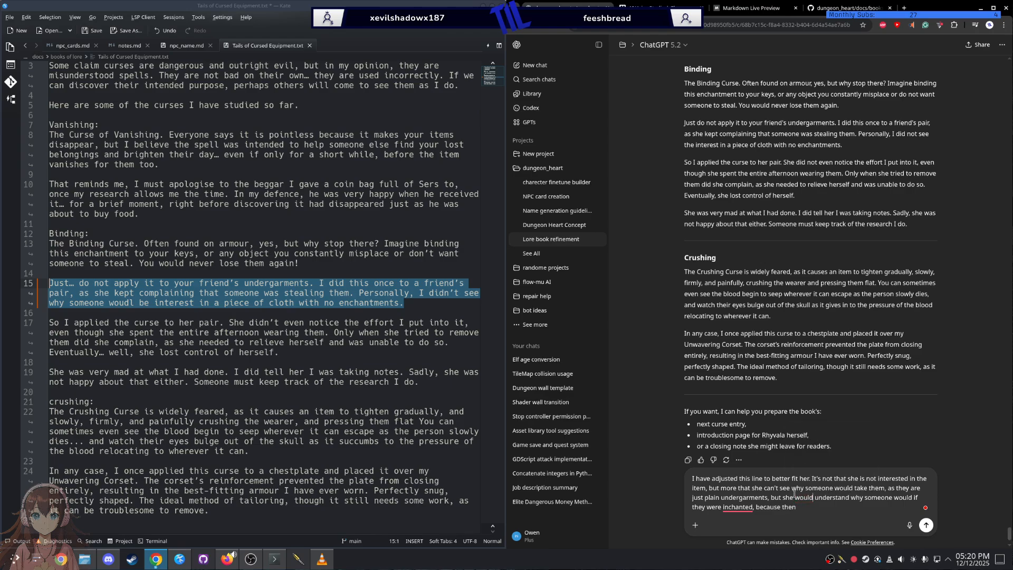
mouse_move(736, 508)
left_click(738, 460)
Step: Replace "because then" at the draft's end with "as to her the enchantment is the interesting part", with its spelling corrected
key("ctrl+BackSpace")
key("ctrl+BackSpace")
type("as to her the inchanm")
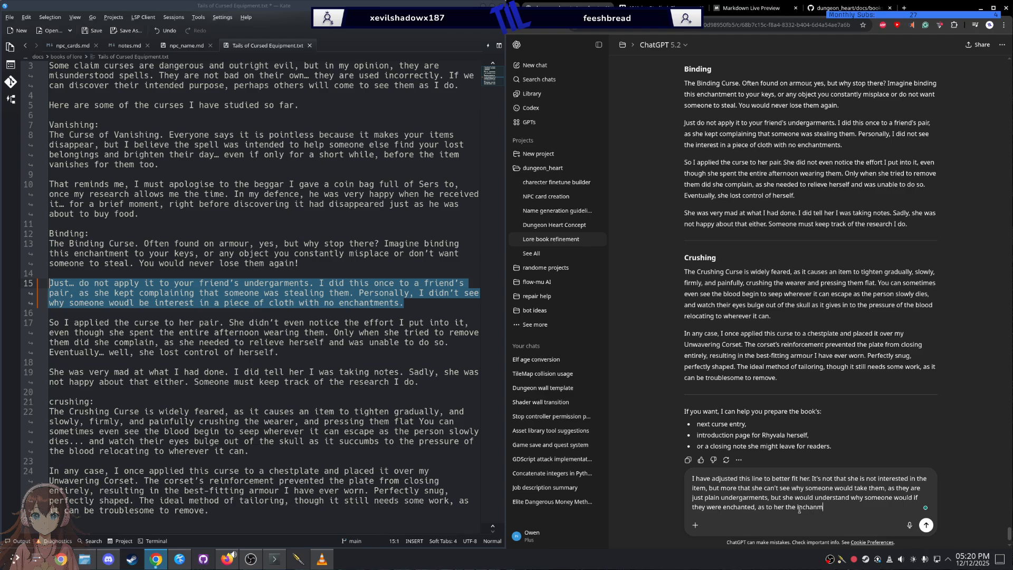
type("ent is the intrsting part")
right_click(814, 503)
left_click(826, 442)
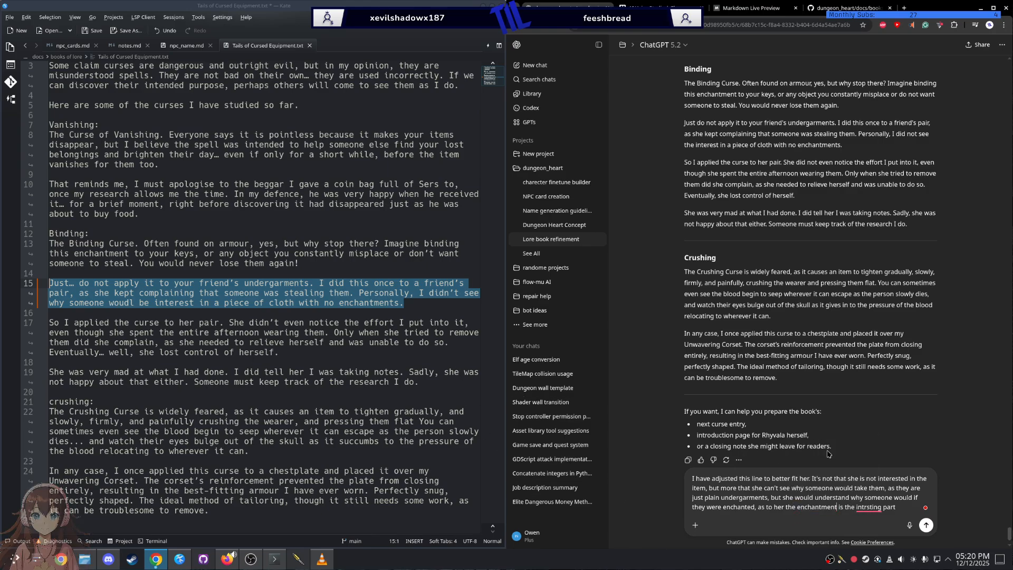
right_click(875, 506)
left_click(875, 446)
Step: Paste the adjusted undergarments paragraph below the draft's explanation and correct its wording to "would be interested"
key("shift+Return")
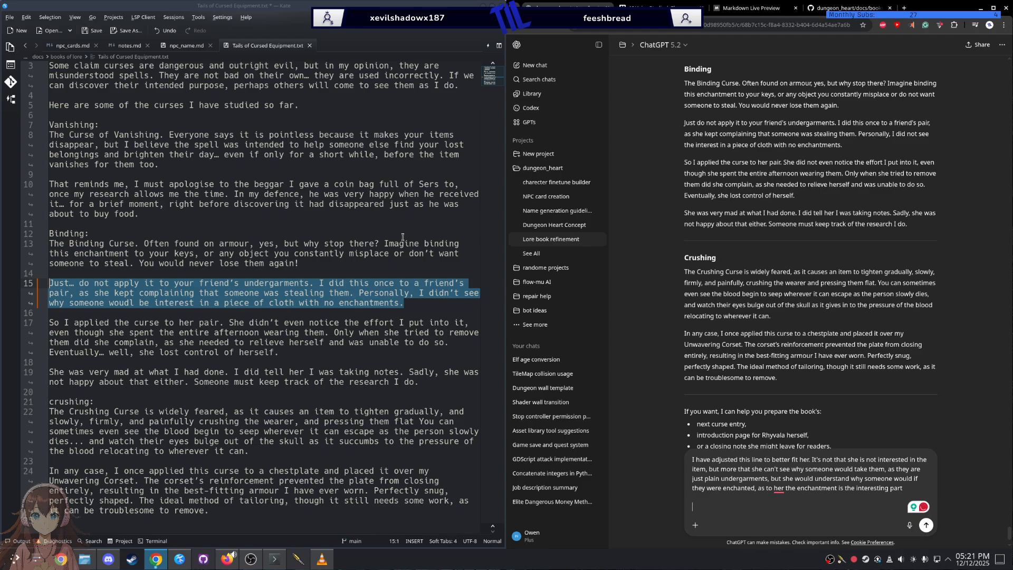
type("Just… do not apply it to your friend’s undergarments. I did this once to a friend’s pair, as she kept complaining that someone was stealing them. Personally, I didn’t see why someone woudl be interest in a piece of cloth with no enchantments.")
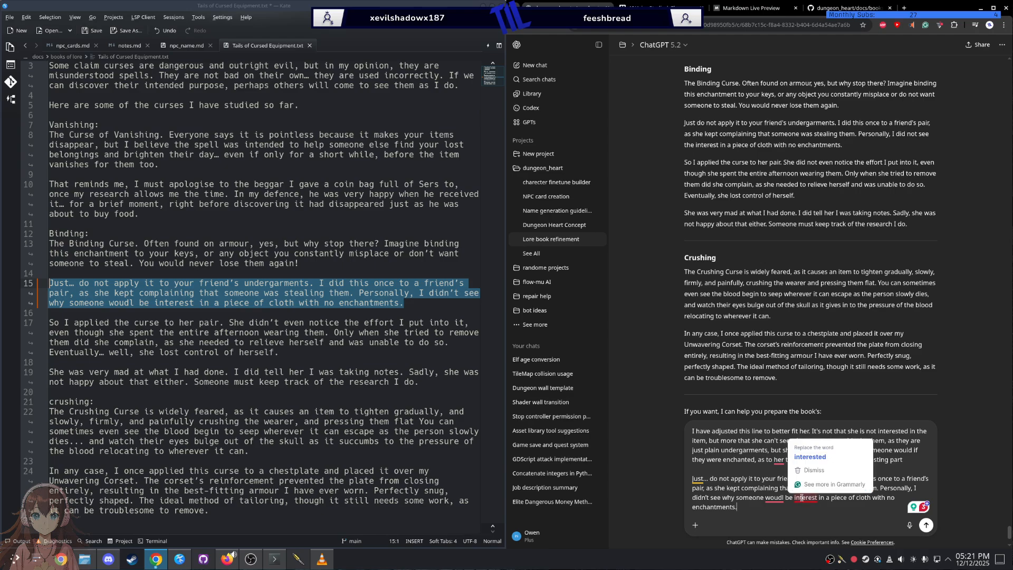
mouse_move(805, 497)
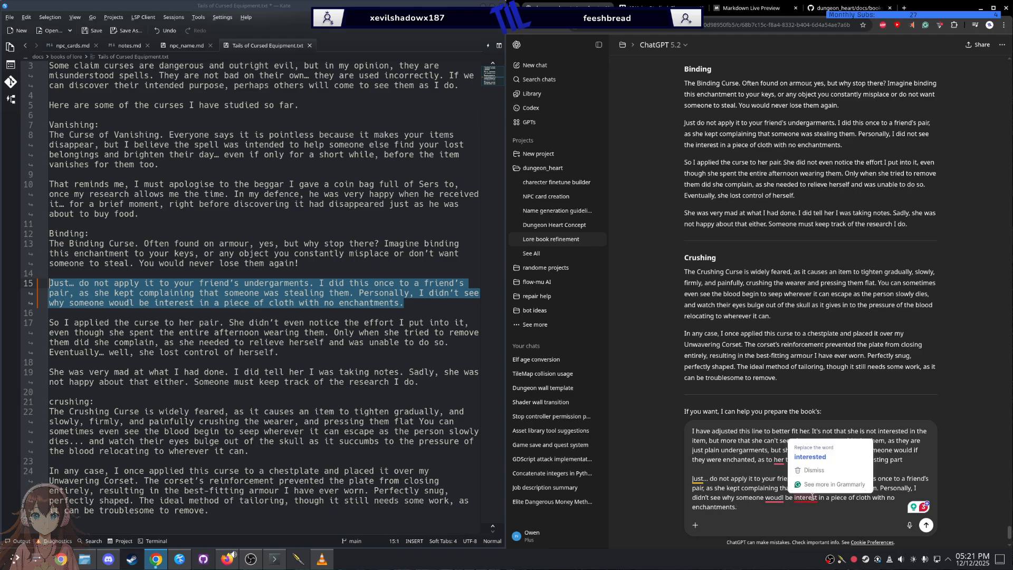
left_click(803, 459)
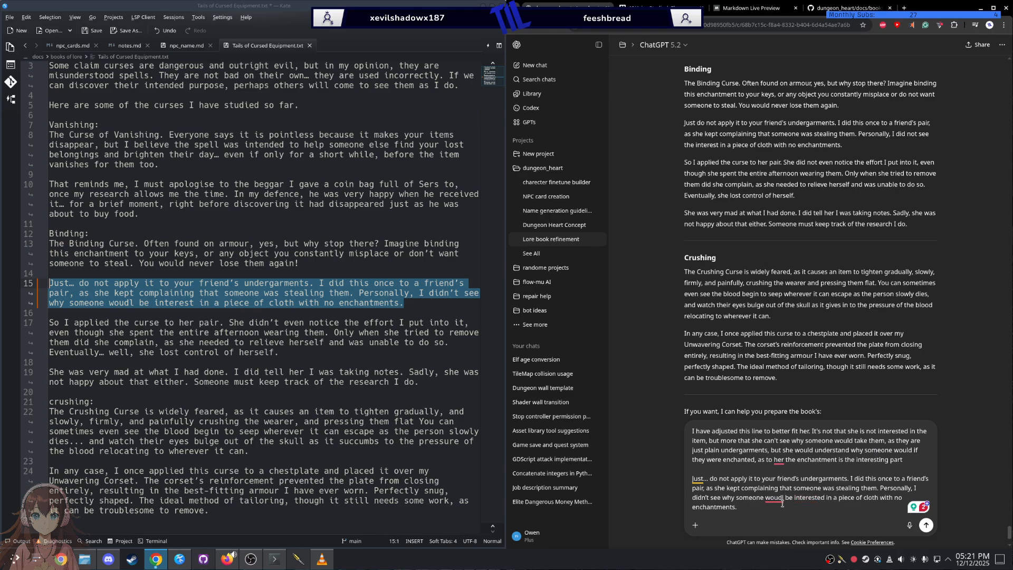
mouse_move(777, 497)
left_click(775, 443)
Step: Replace the undergarments paragraph in Tails of Cursed Equipment.txt with the corrected version from the chat draft
left_click_drag(738, 507, 684, 479)
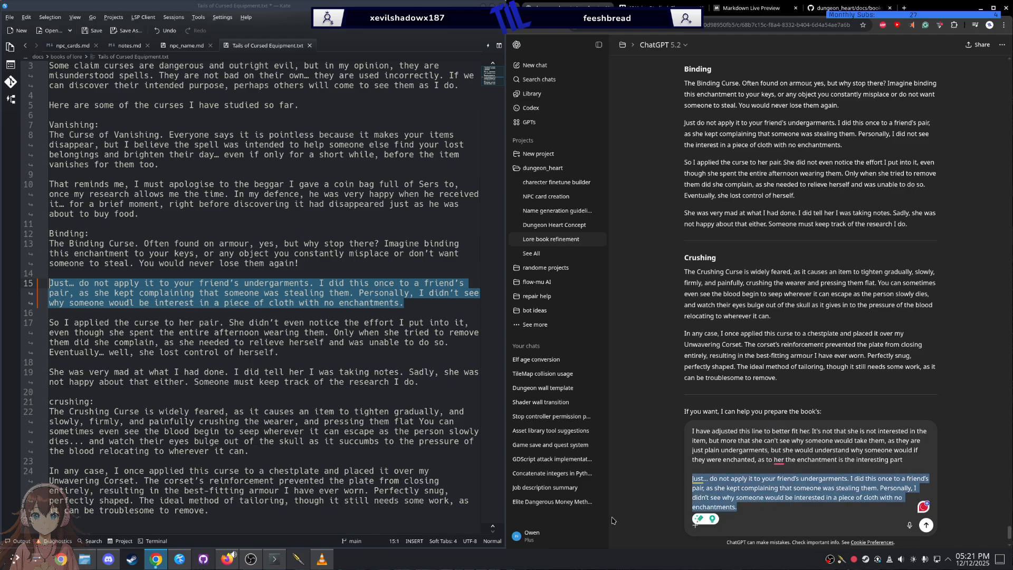
right_click(108, 290)
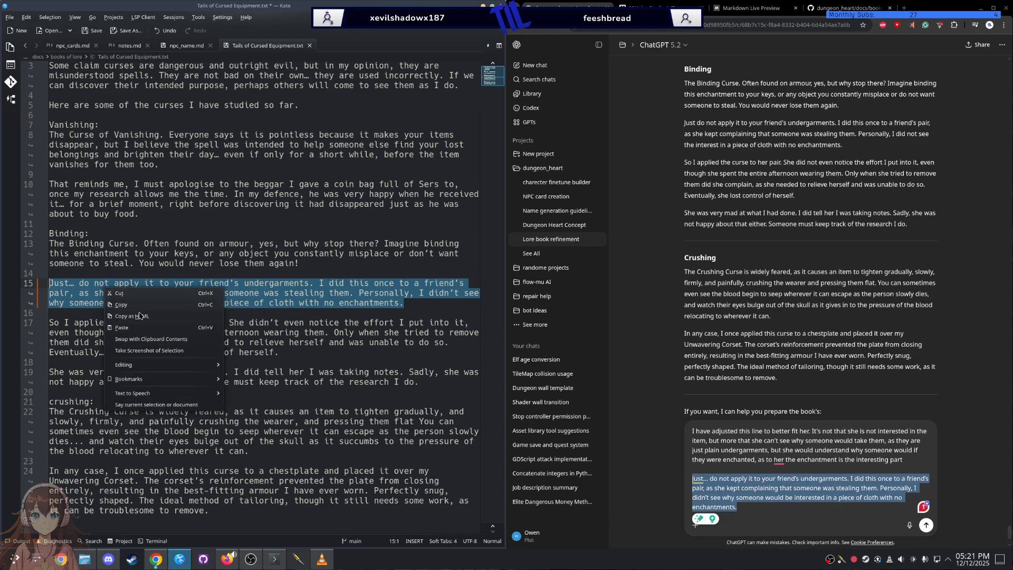
left_click(146, 327)
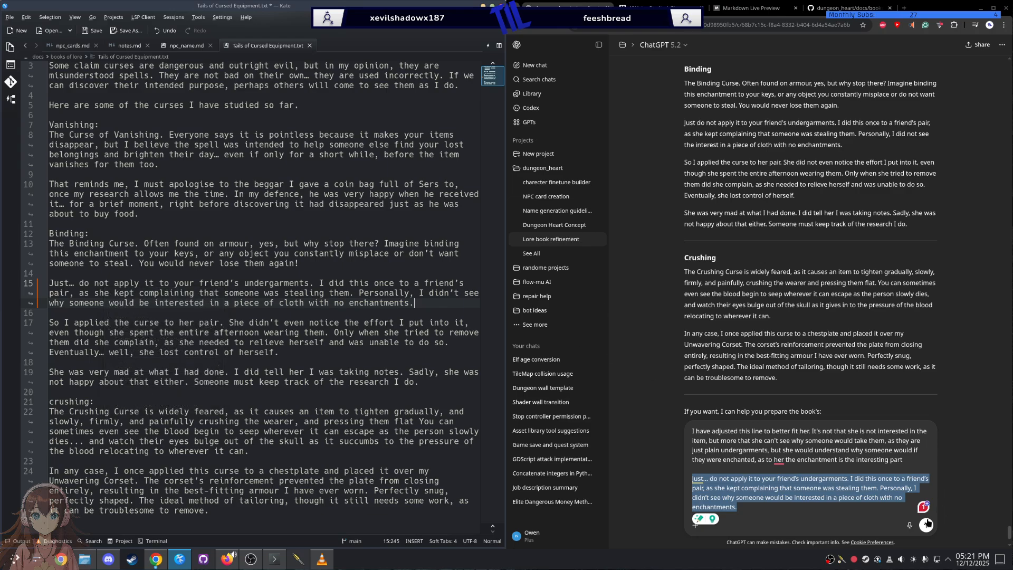
left_click(870, 510)
key("shift+Return")
key("shift+Return")
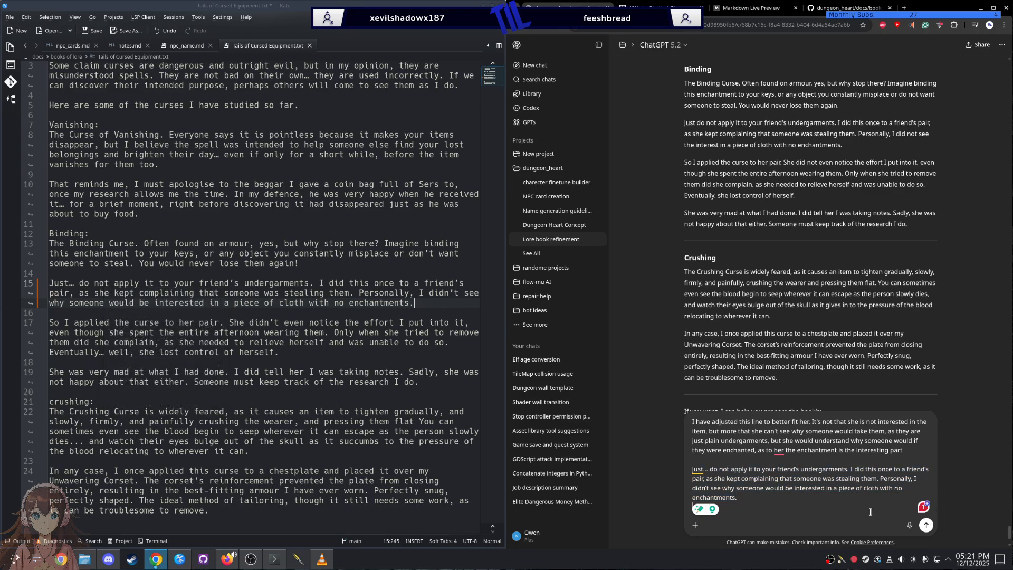
type("don't generate")
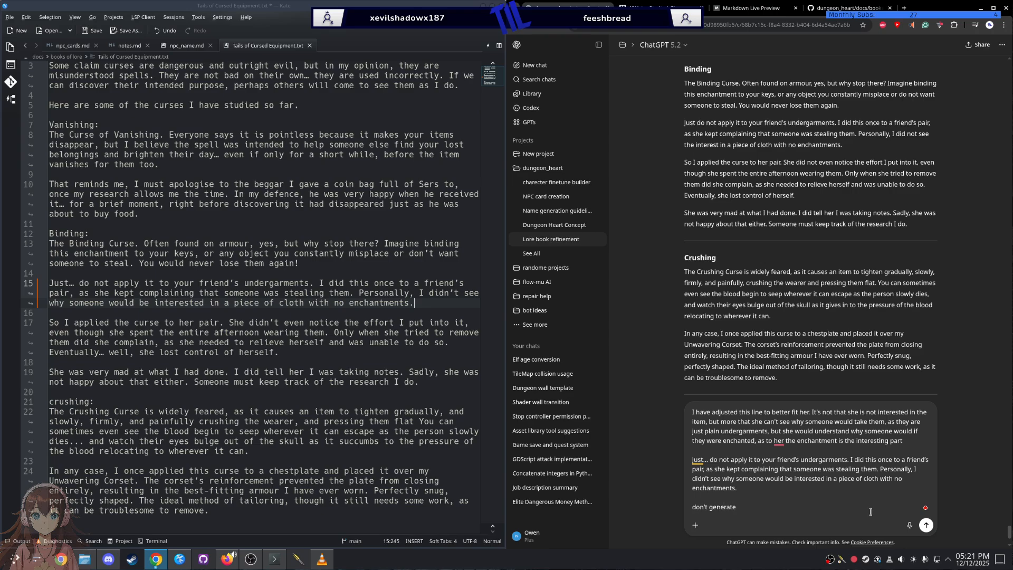
type(" sanythin this is just a small change")
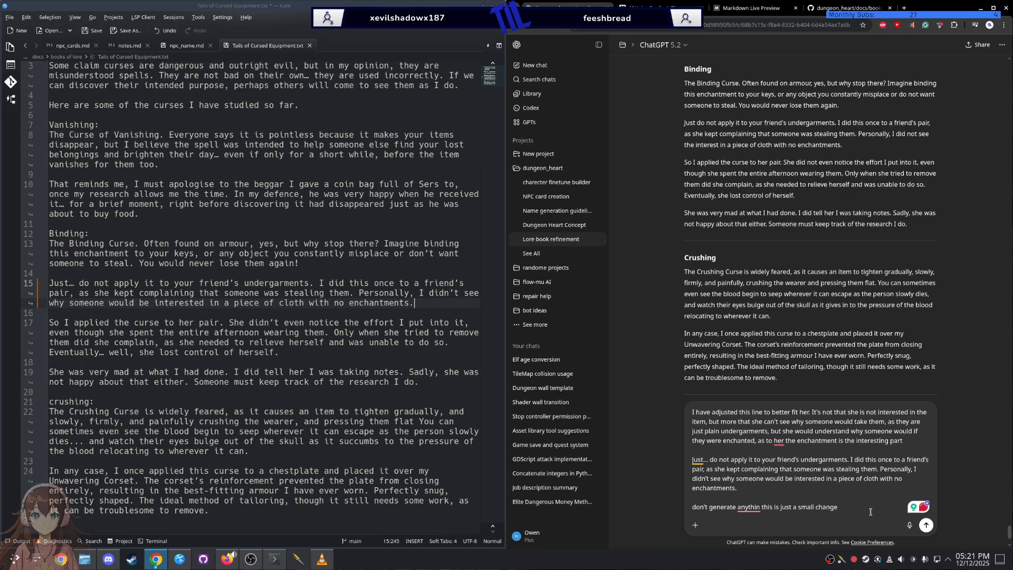
left_click(746, 507)
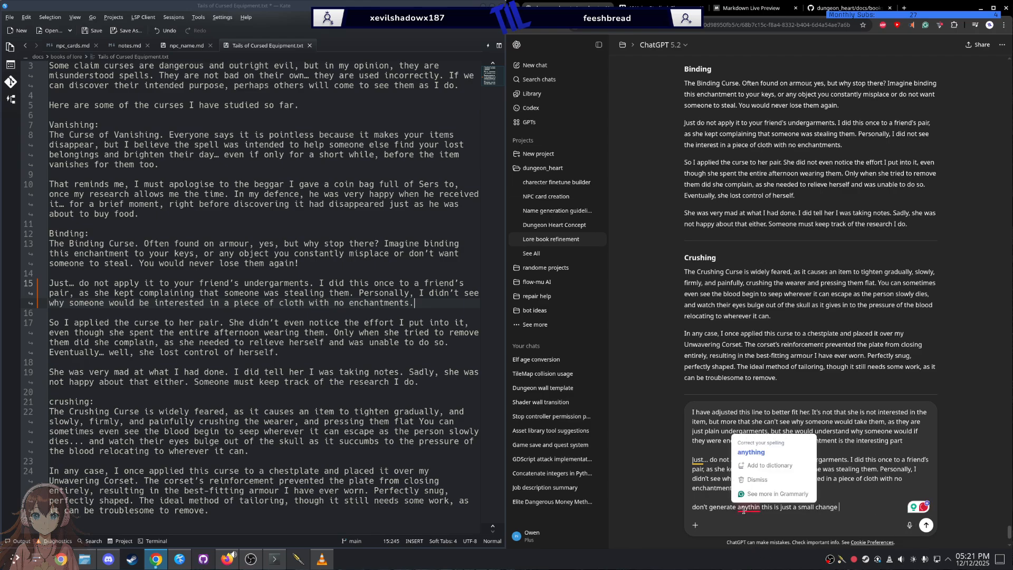
left_click(758, 446)
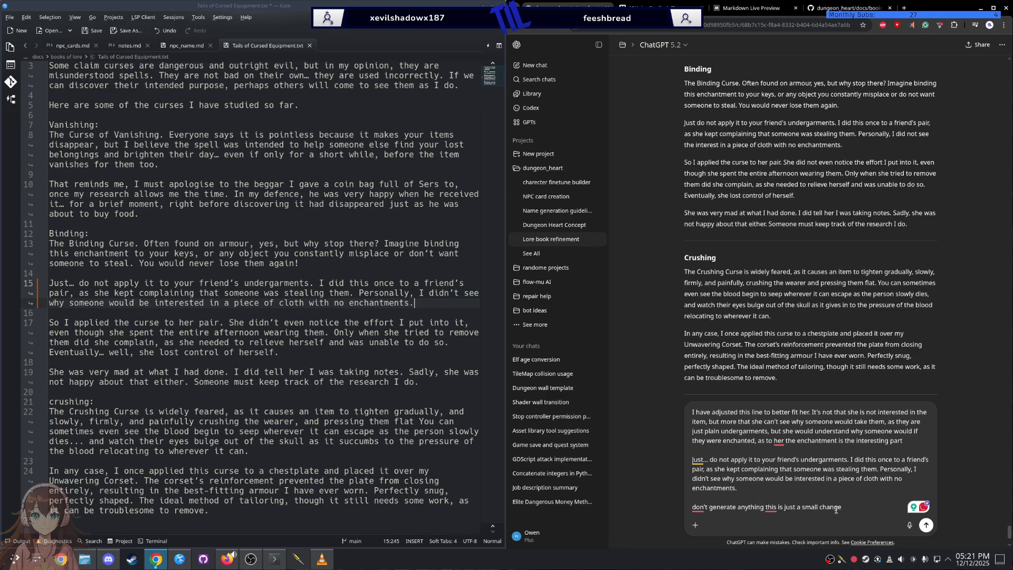
left_click(777, 508)
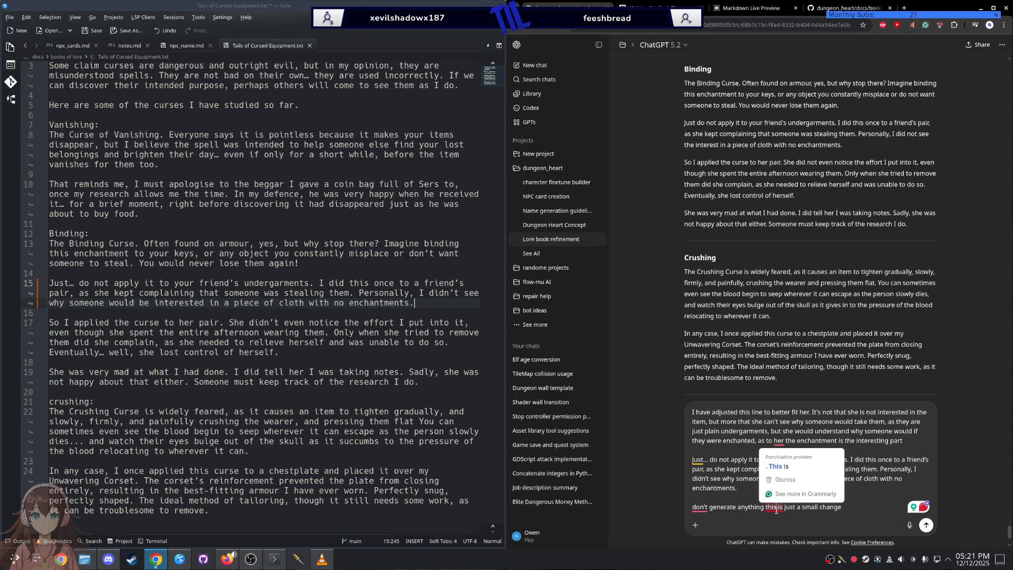
triple_click(775, 509)
key("BackSpace")
key("BackSpace")
key("BackSpace")
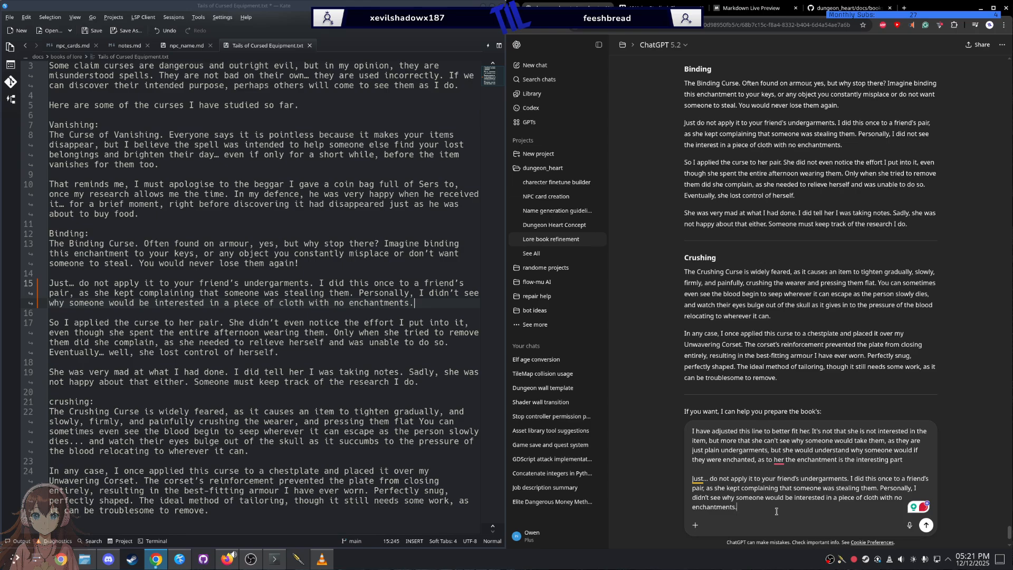
Step: Send the message to ChatGPT and save the edited Tails of Cursed Equipment.txt
key("Return")
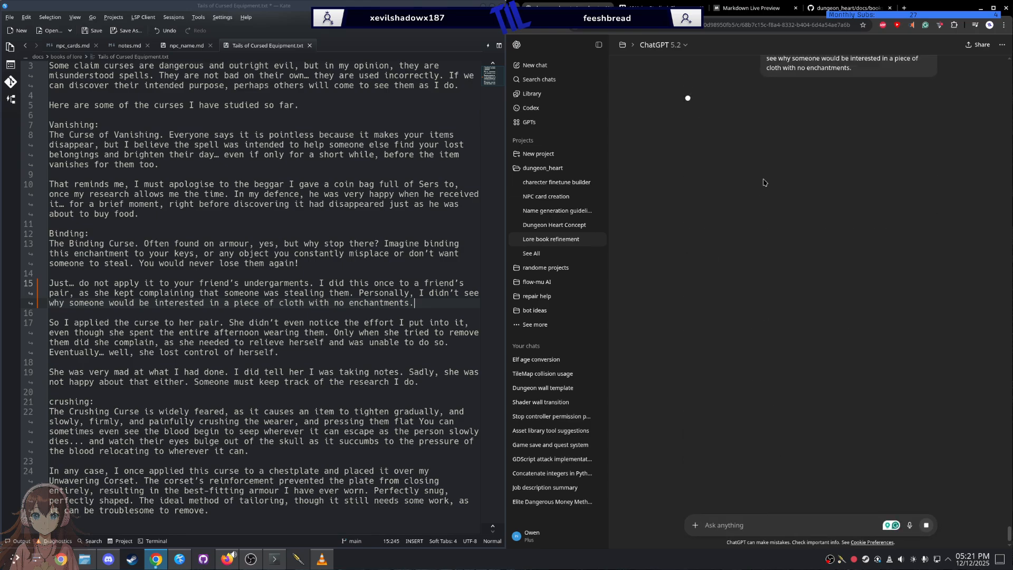
left_click(193, 295)
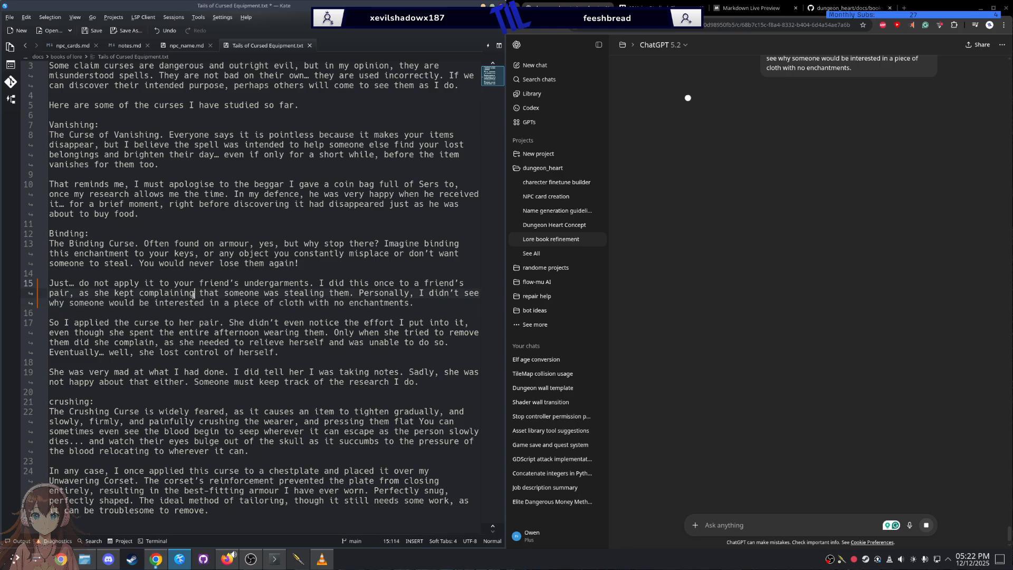
key("ctrl+s")
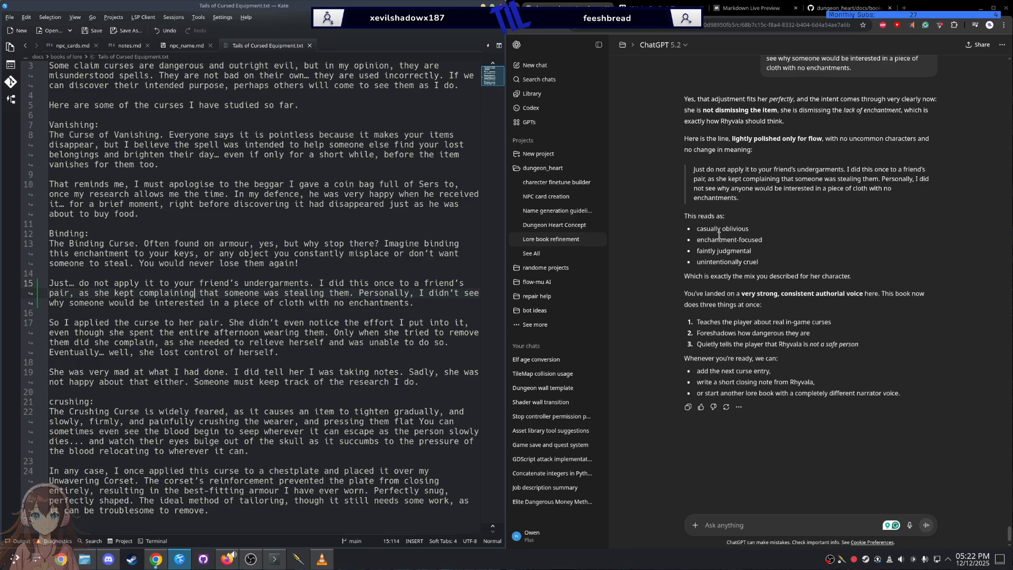
Step: Play the rest of the lore book narration in VLC while following the Binding and Crushing text, and close the player
double_click(726, 229)
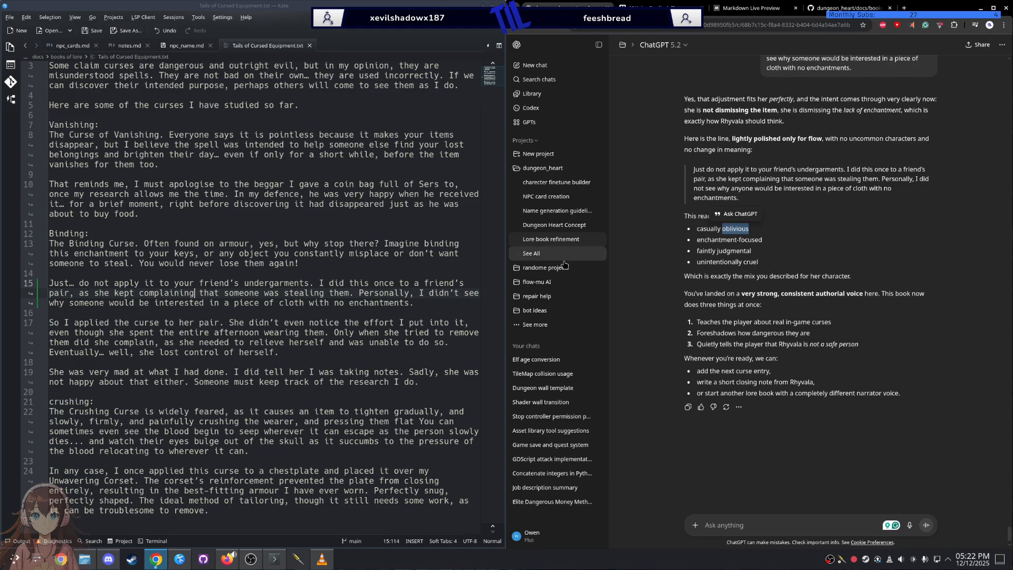
triple_click(101, 293)
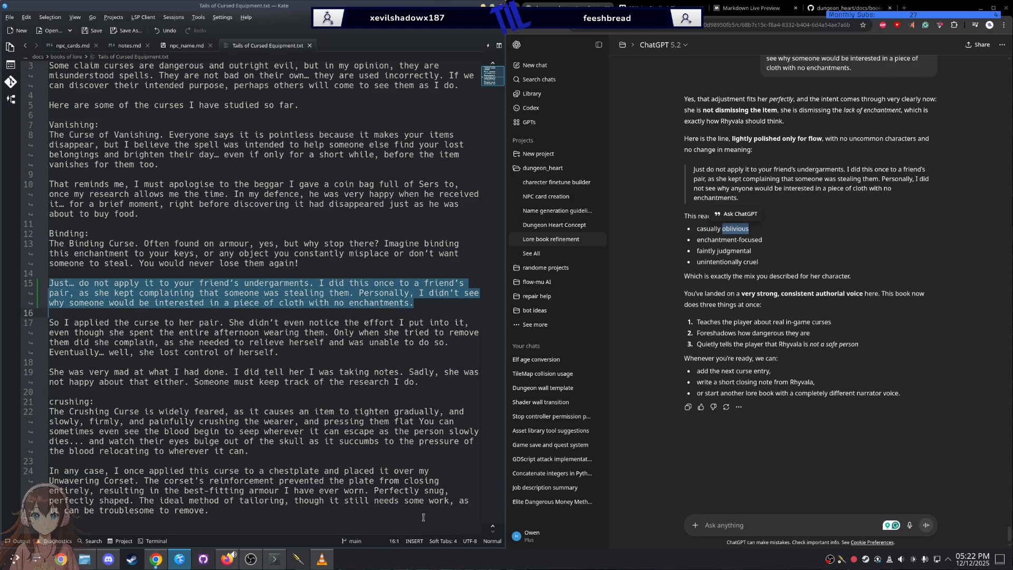
left_click(322, 558)
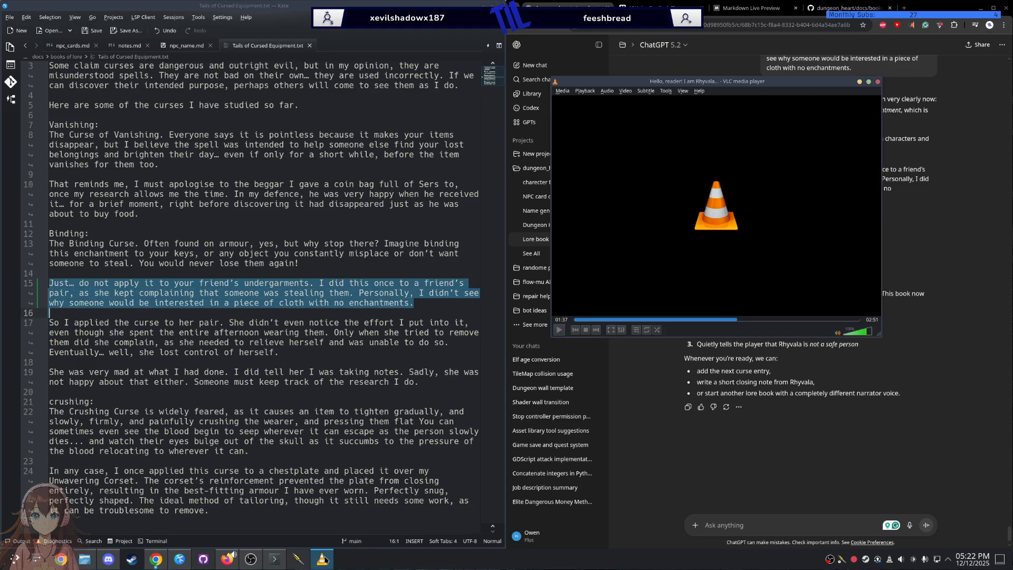
left_click(560, 330)
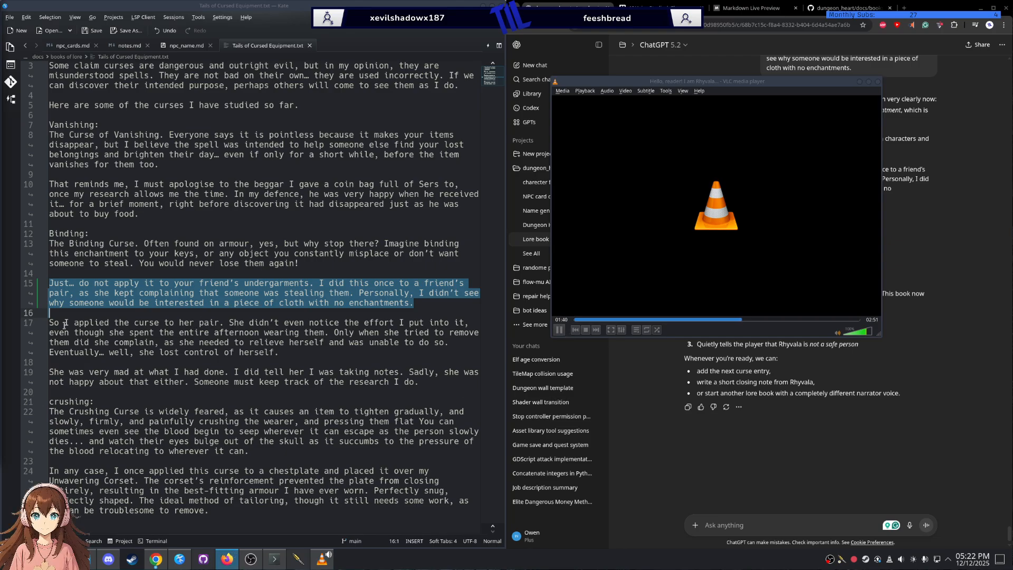
double_click(117, 332)
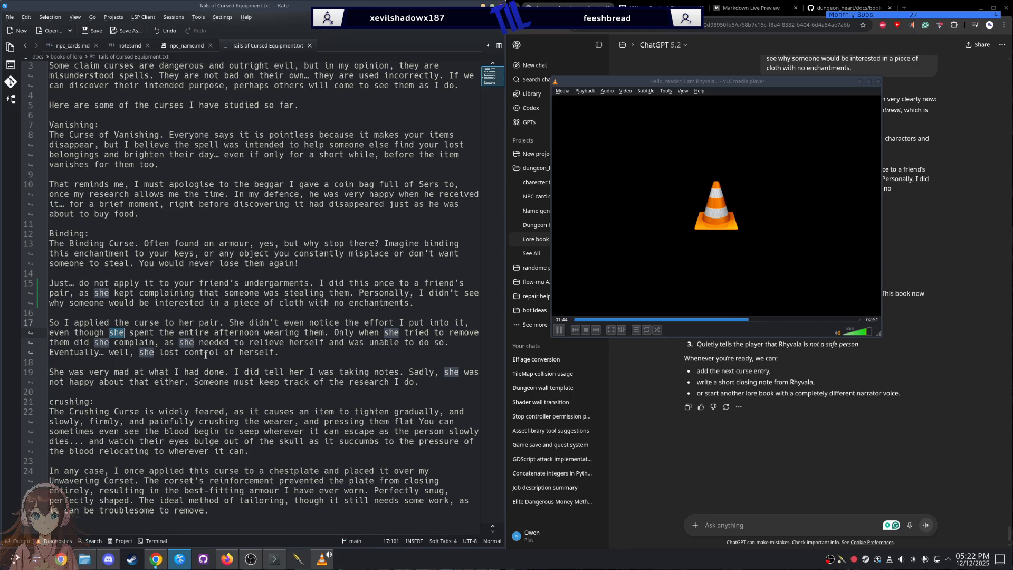
key("End")
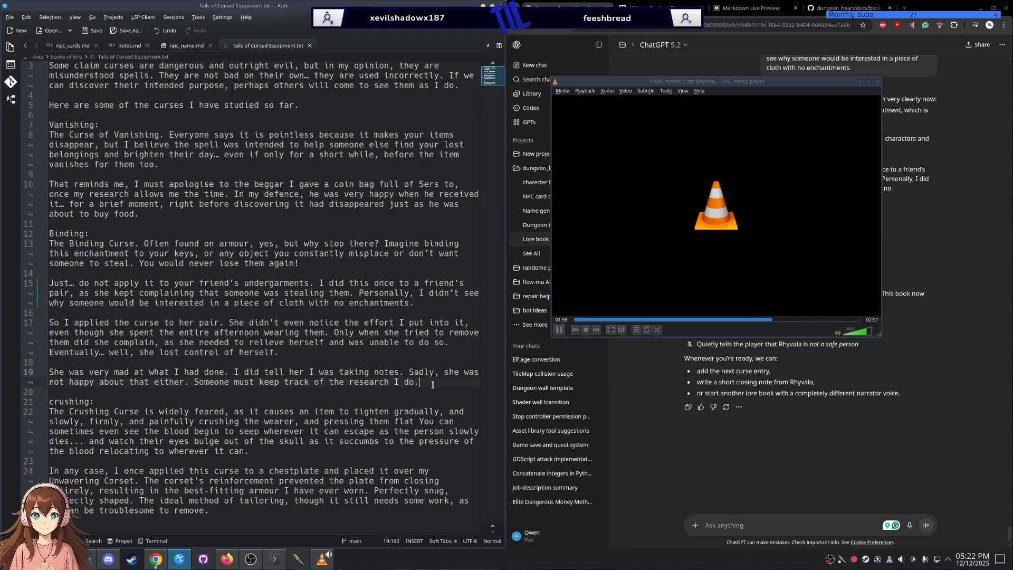
left_click(374, 392)
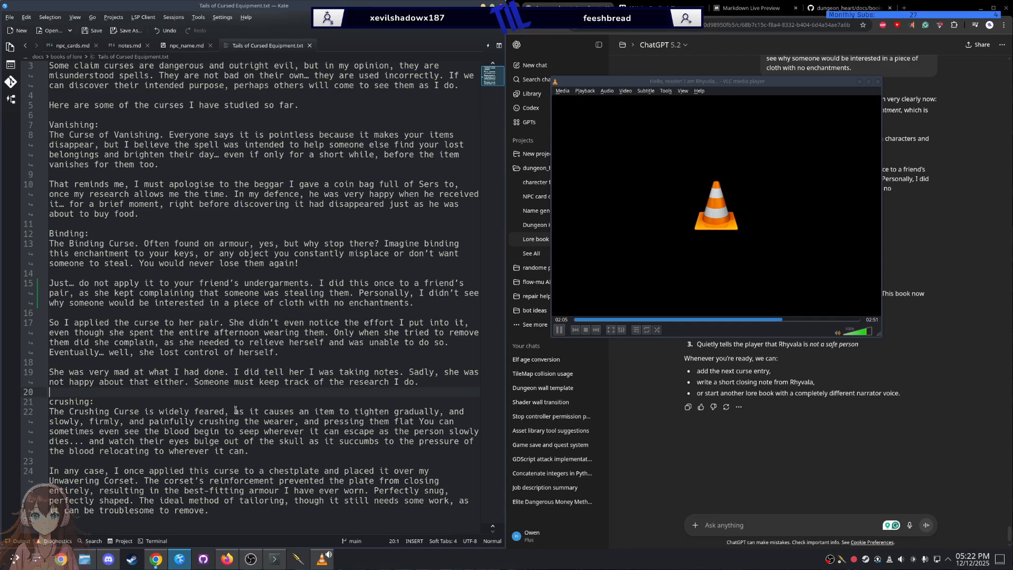
left_click(84, 402)
double_click(81, 402)
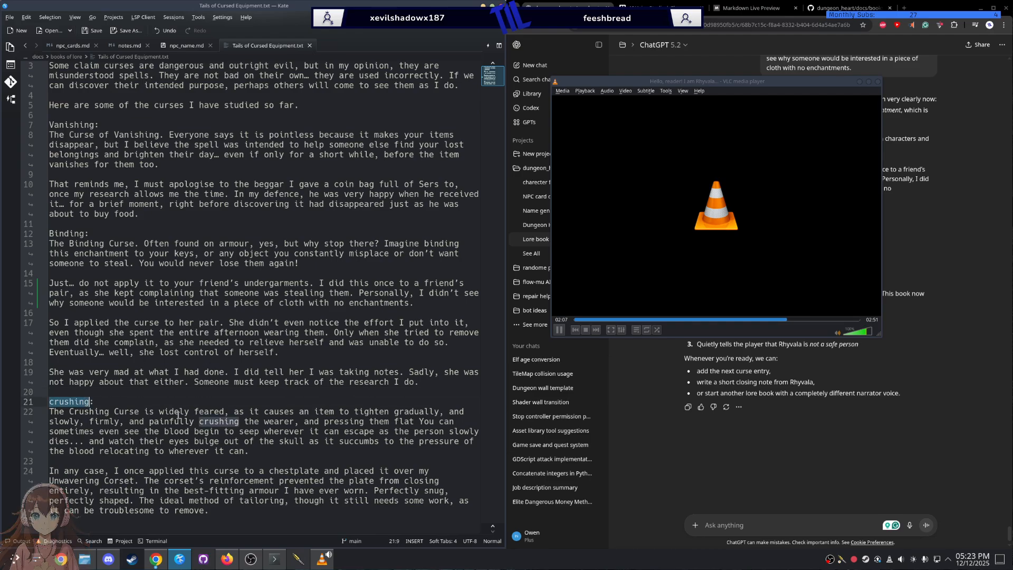
left_click(208, 459)
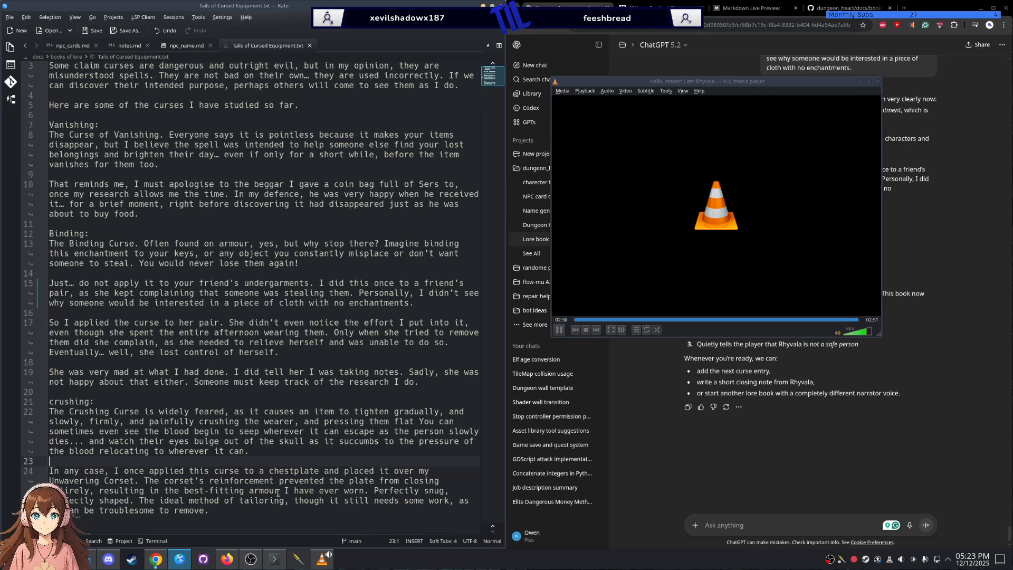
left_click(878, 83)
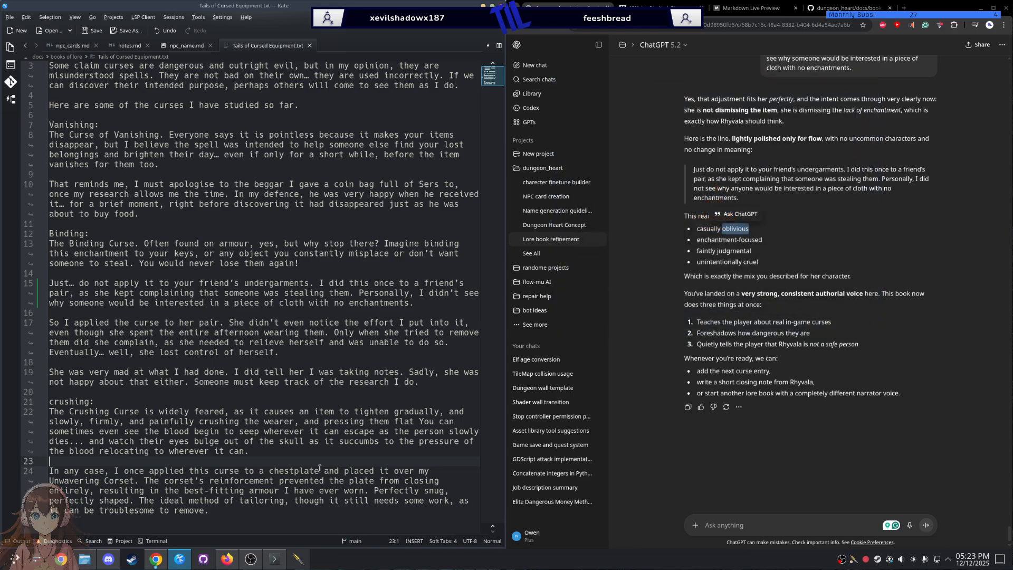
Step: Reread the Crushing entry's paragraphs and the Binding paragraph about applying the curse to the friend's pair
double_click(67, 479)
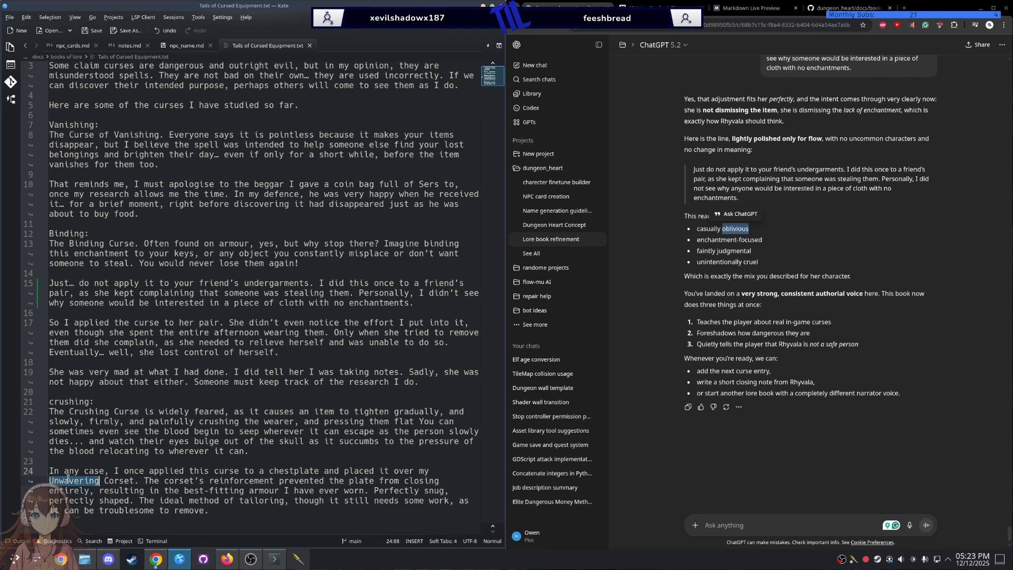
left_click_drag(250, 452, 46, 413)
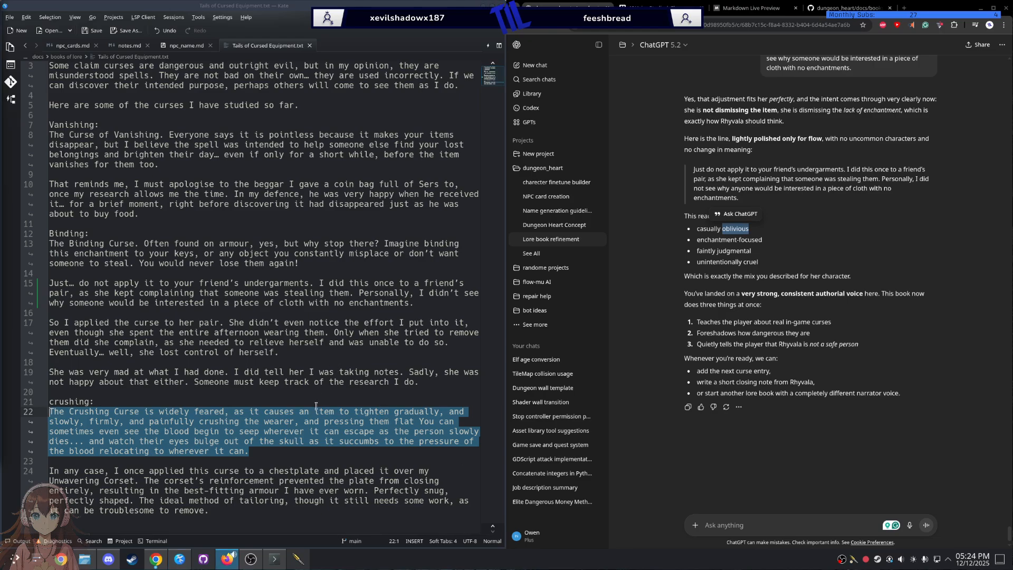
left_click_drag(253, 452, 50, 412)
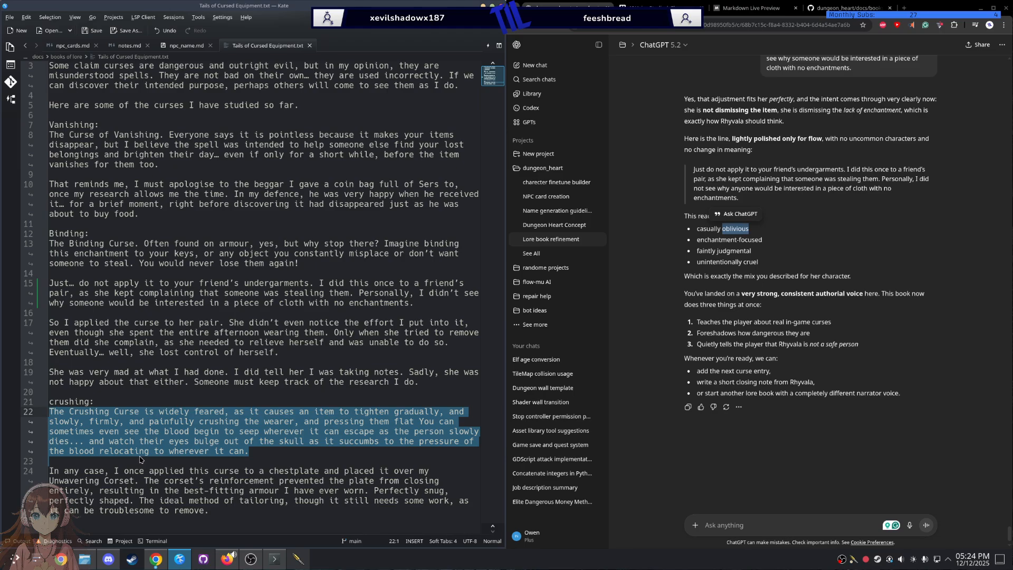
left_click(124, 423)
left_click_drag(249, 451, 50, 409)
left_click(120, 319)
left_click_drag(49, 322, 135, 333)
left_click(269, 338)
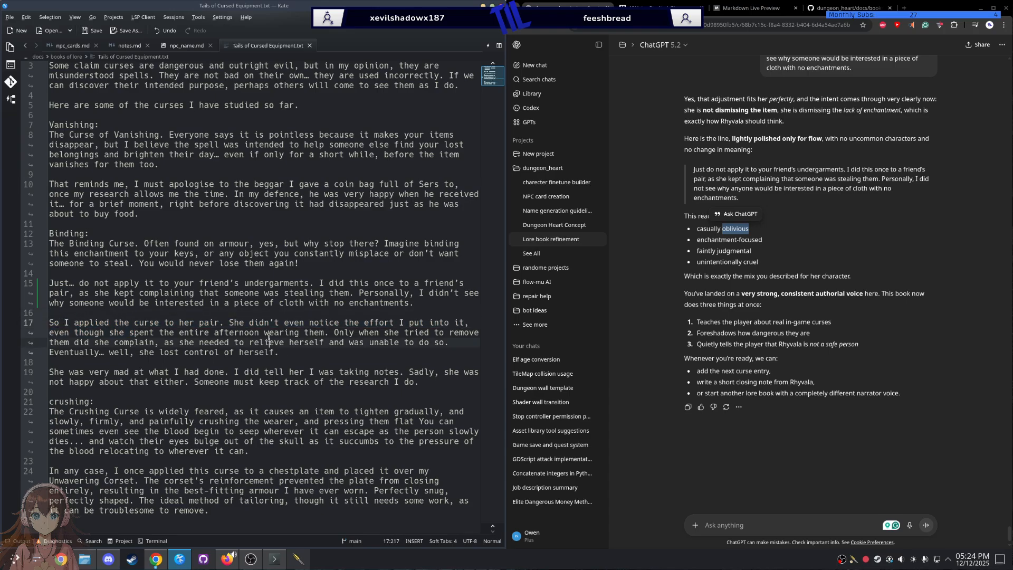
Step: Reread the Binding paragraphs about the friend's pair and the opening paragraph of the Crushing entry
left_click_drag(269, 338, 281, 352)
left_click_drag(227, 331, 183, 317)
left_click(224, 227)
left_click_drag(219, 242, 229, 254)
left_click(240, 372)
left_click_drag(266, 451, 51, 411)
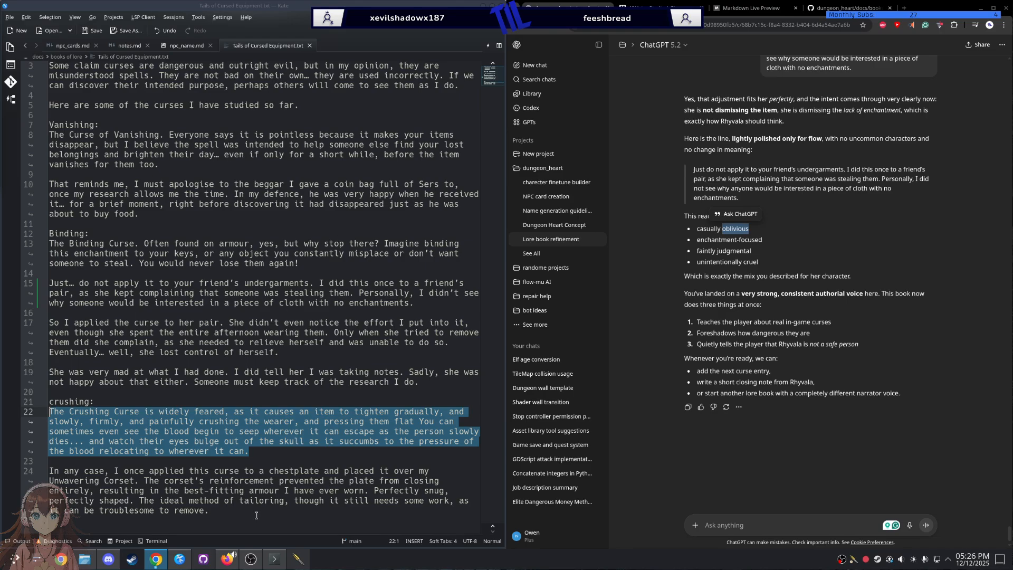
Step: Add several blank lines after the Crushing entry and start a note headed "# note book effect"
left_click(244, 506)
key("Return")
key("Return")
key("Return")
key("Return")
key("Return")
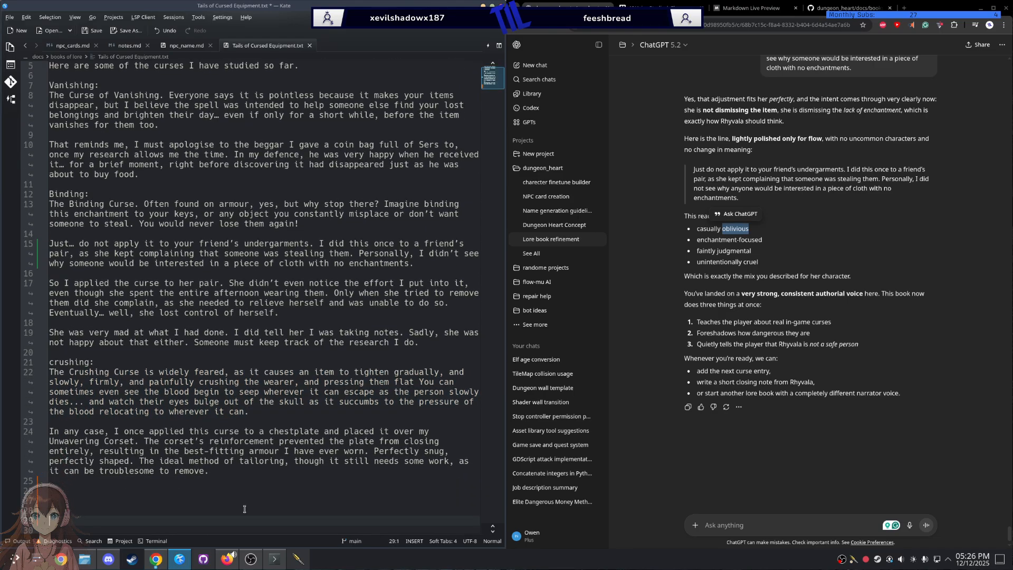
type("# note boo")
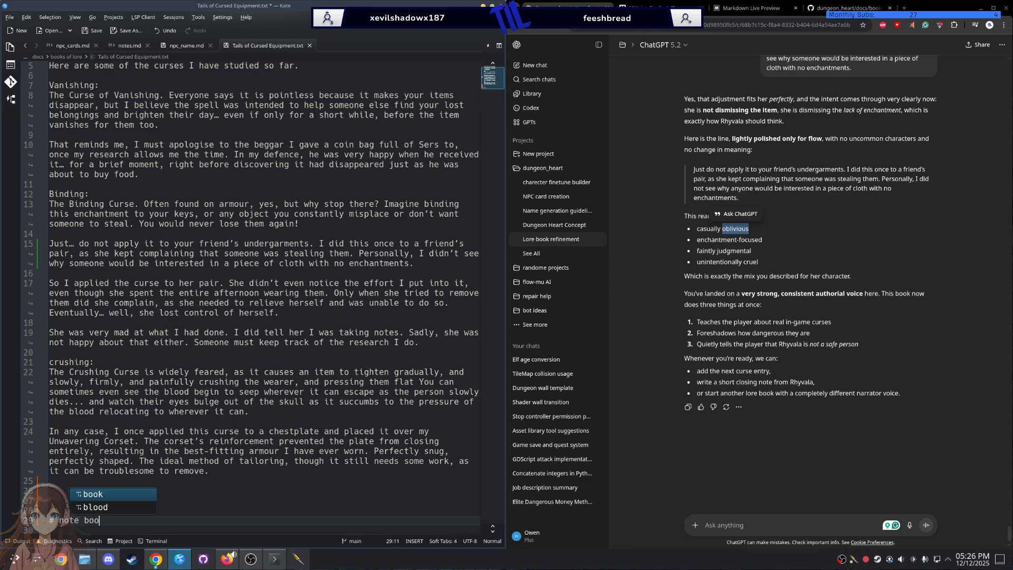
type("k effect")
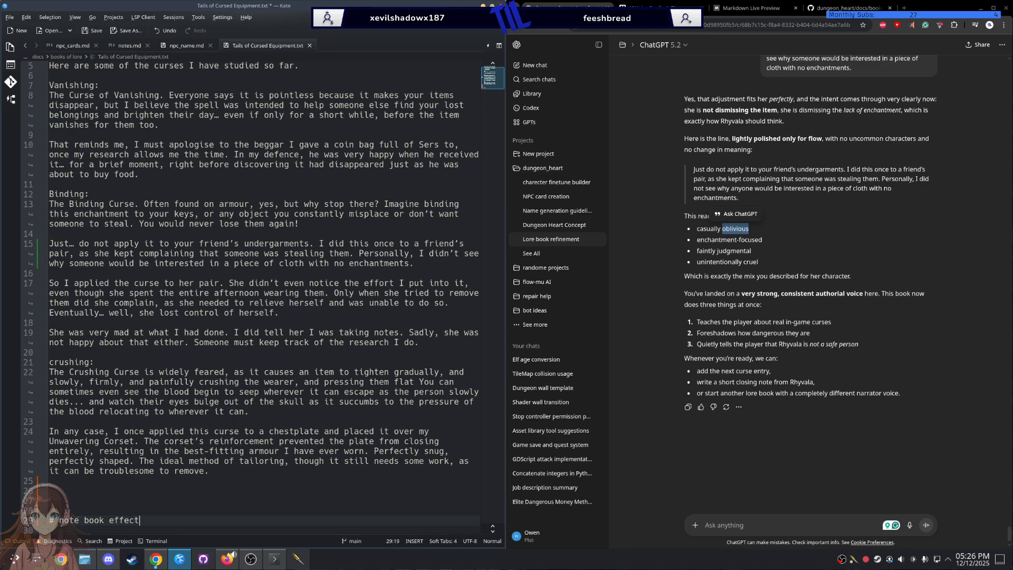
Step: Add the note line "# Rhyvala applied a curse to the book so that once open it can't be closed right away"
key("Return")
type("#")
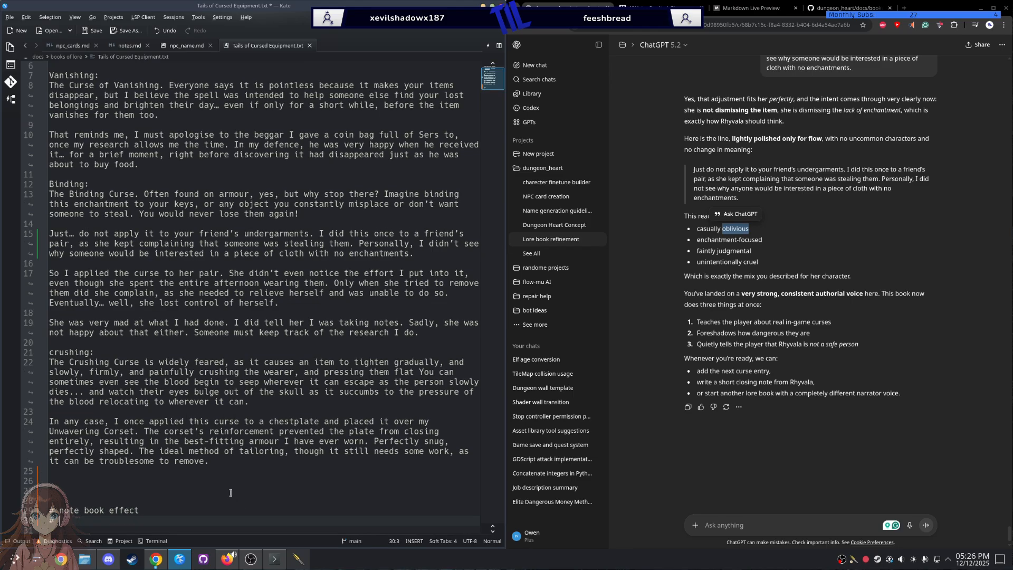
scroll(157, 276, "up", 4)
double_click(150, 70)
left_click(150, 69)
double_click(150, 69)
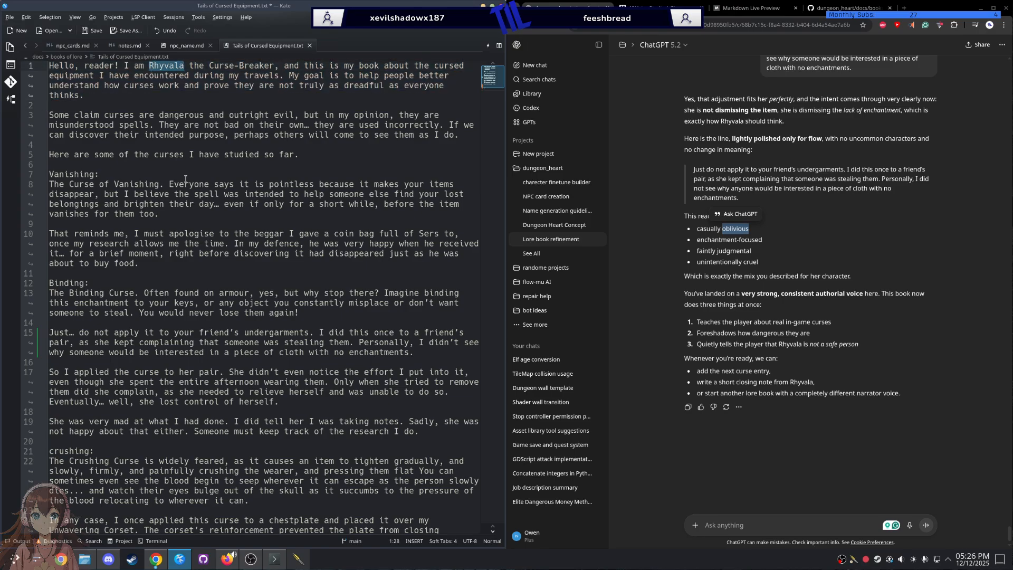
scroll(182, 166, "down", 2)
left_click(101, 511)
type("Rhyvala applied a curse tothe")
key("BackSpace")
key("BackSpace")
key("BackSpace")
type("the ")
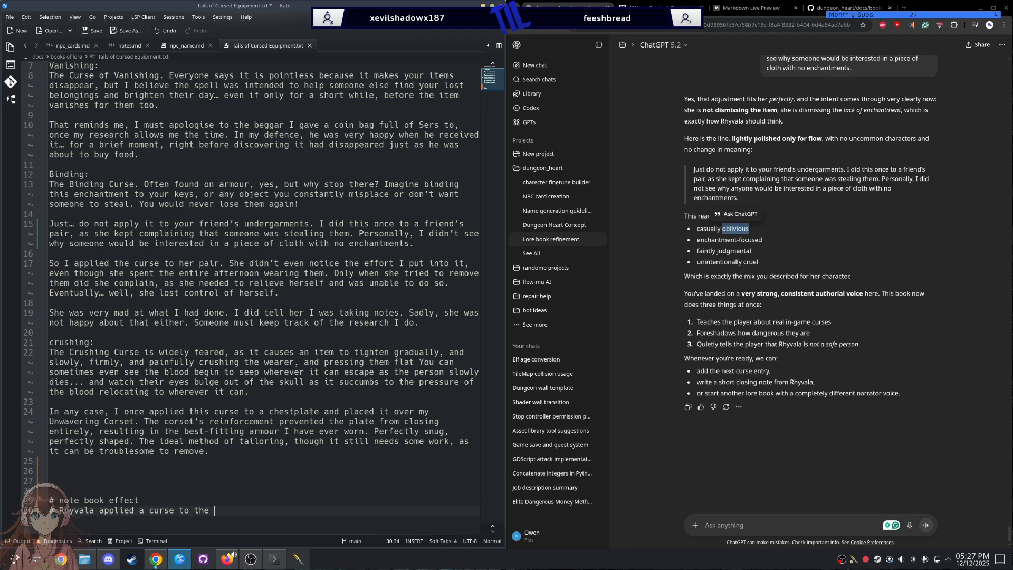
type("book so that once open")
type("it can'")
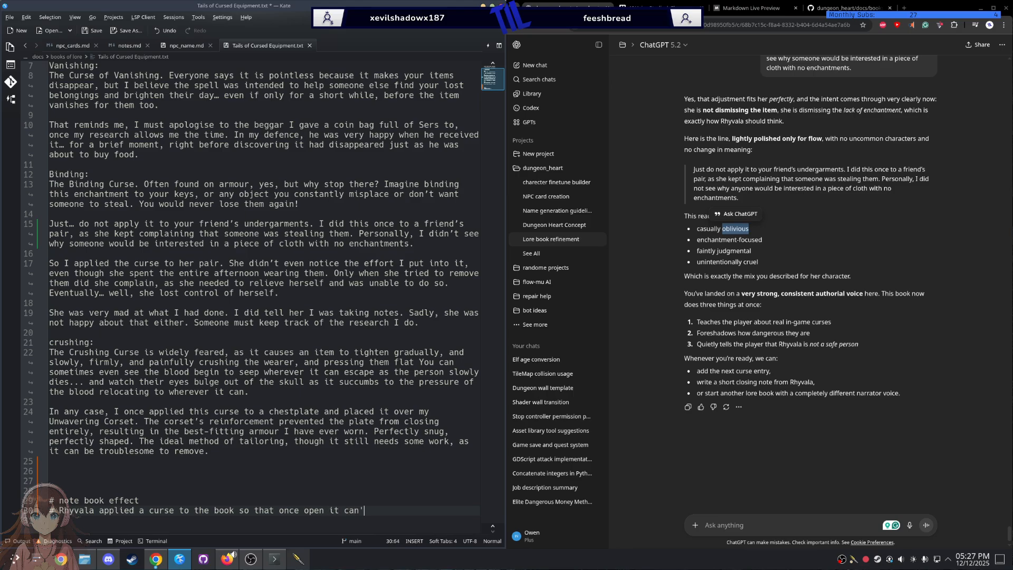
type("t be closed right away")
Step: Add the note line "# she did this because she beleves anyoen reding the book would have the same inrtests"
key("Return")
type("# she ddi")
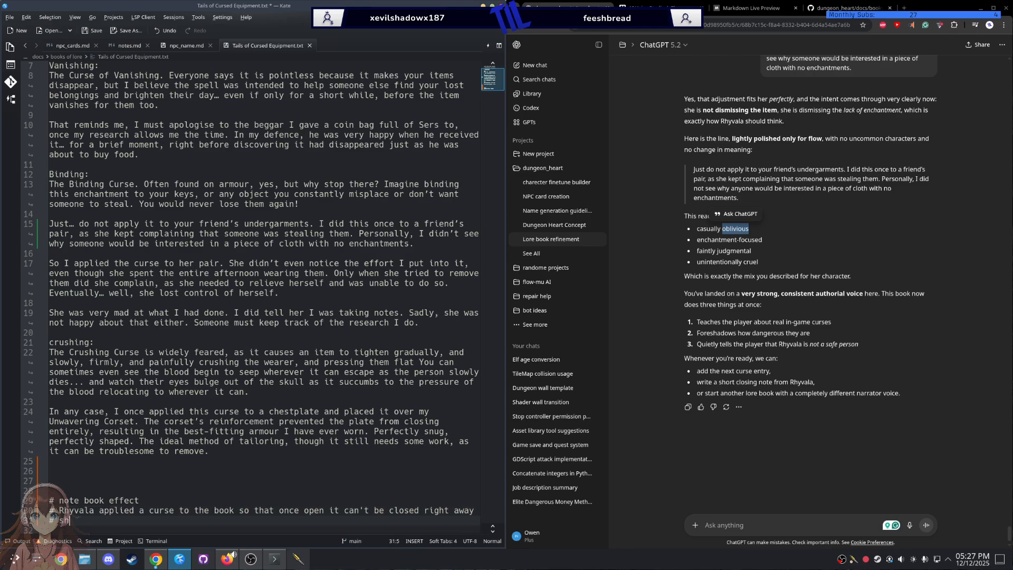
key("BackSpace")
key("BackSpace")
type("id ")
type("this in be")
key("ctrl+BackSpace")
key("ctrl+BackSpace")
type("because she beleve")
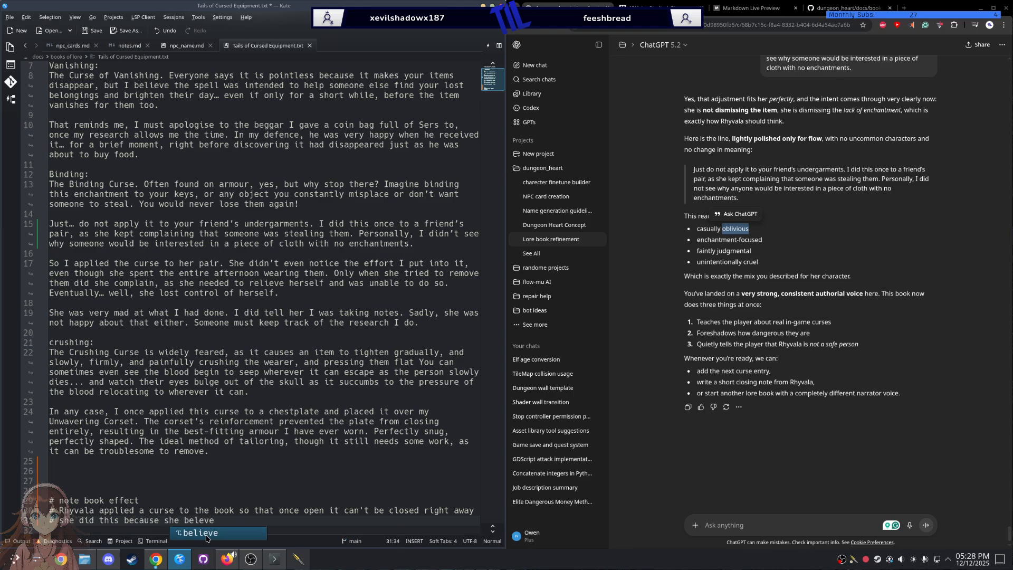
type("s ")
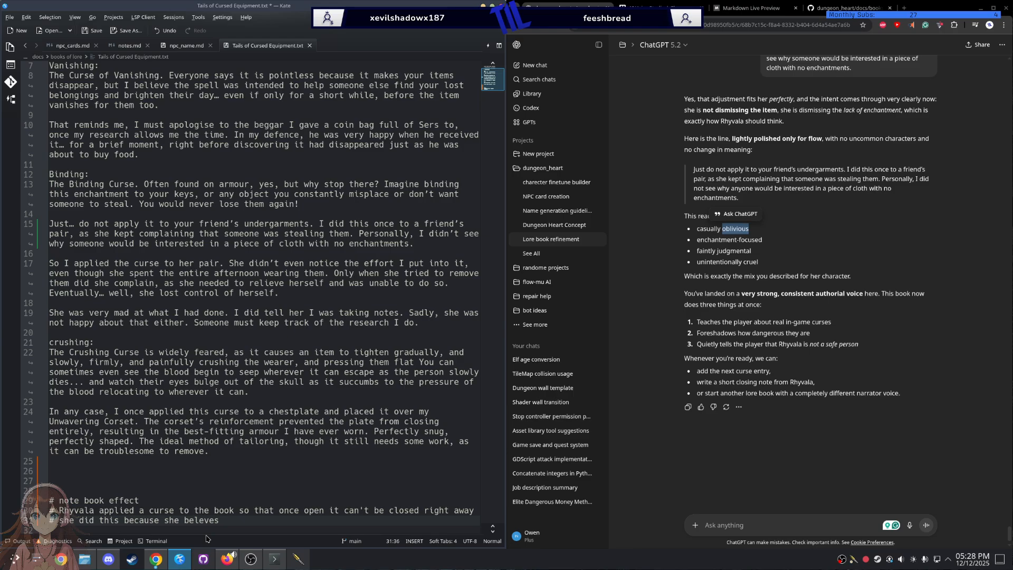
type("anyoen reding the book woudl")
key("BackSpace")
key("BackSpace")
type("ld have the same inrtes")
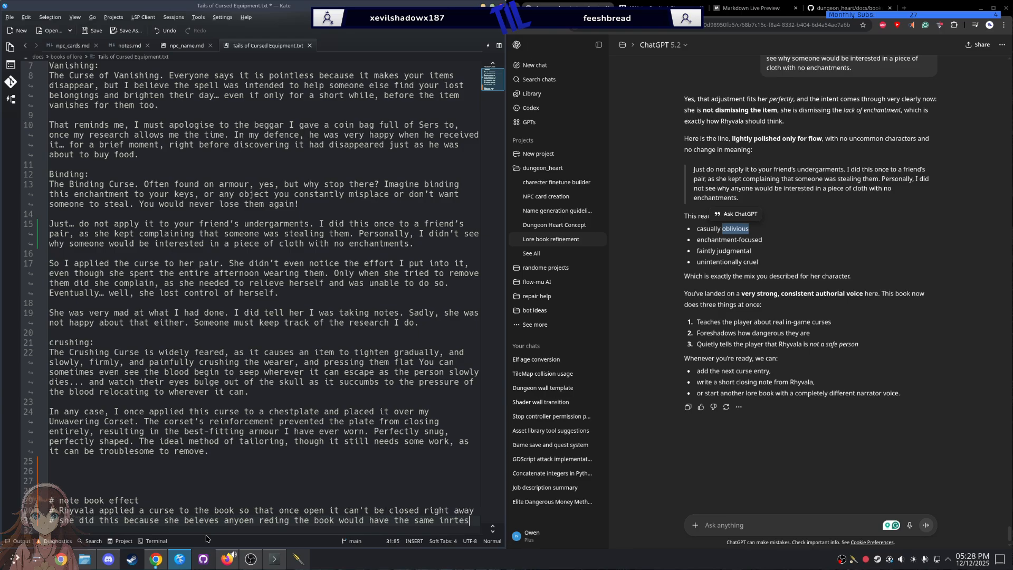
type("ts")
Step: Open the charecter finetune builder chat and review Rhyvala's character profile and current working personality model
left_click(567, 186)
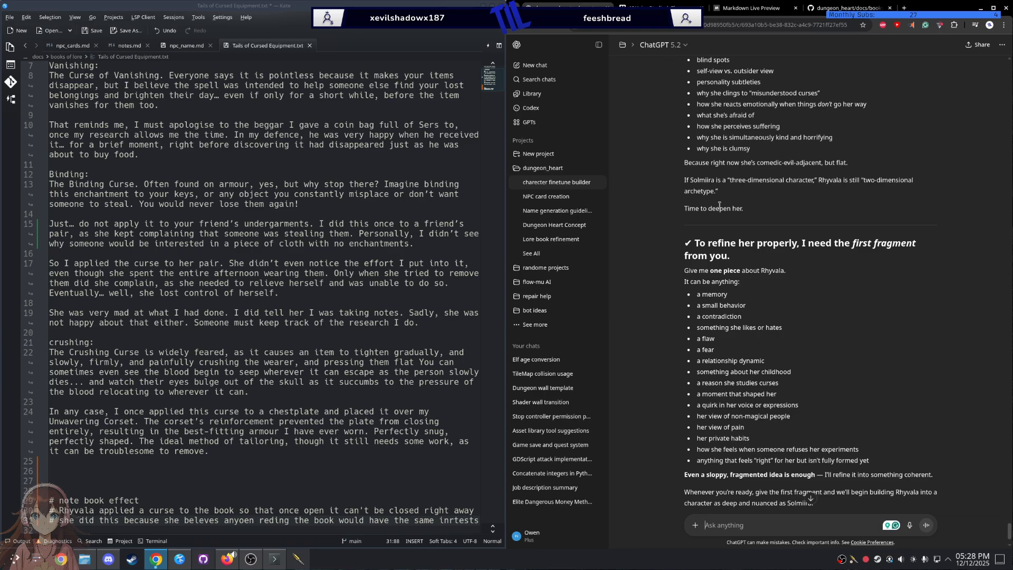
scroll(812, 203, "up", 10)
scroll(825, 209, "down", 5)
scroll(764, 205, "up", 6)
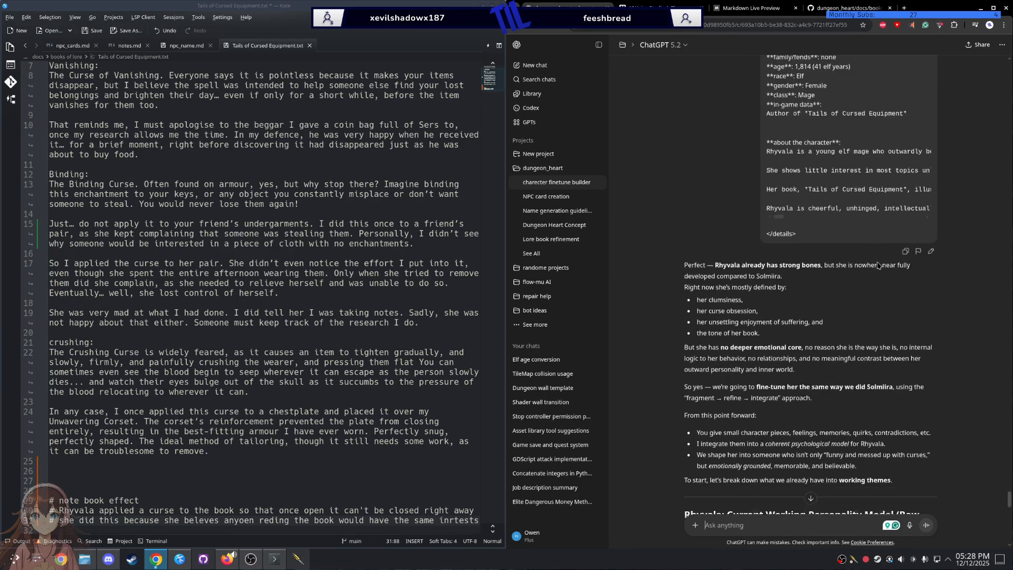
scroll(763, 203, "up", 3)
double_click(721, 205)
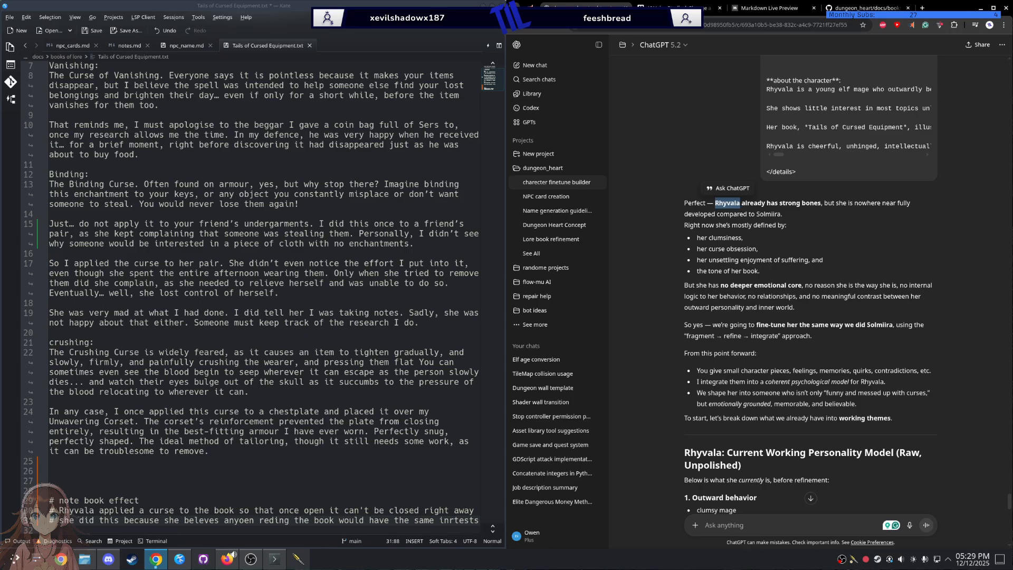
scroll(779, 249, "up", 10)
scroll(779, 249, "down", 10)
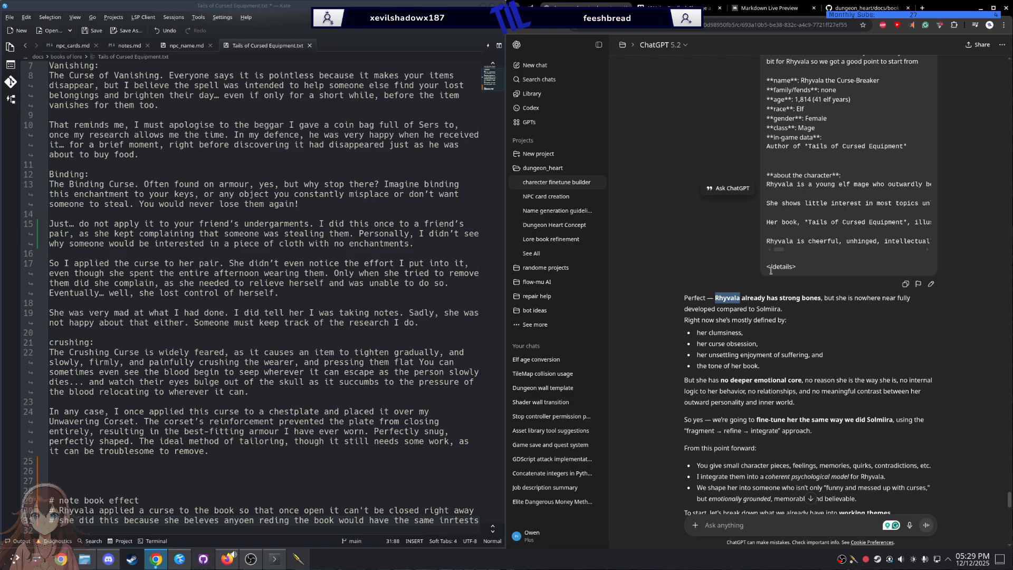
double_click(760, 310)
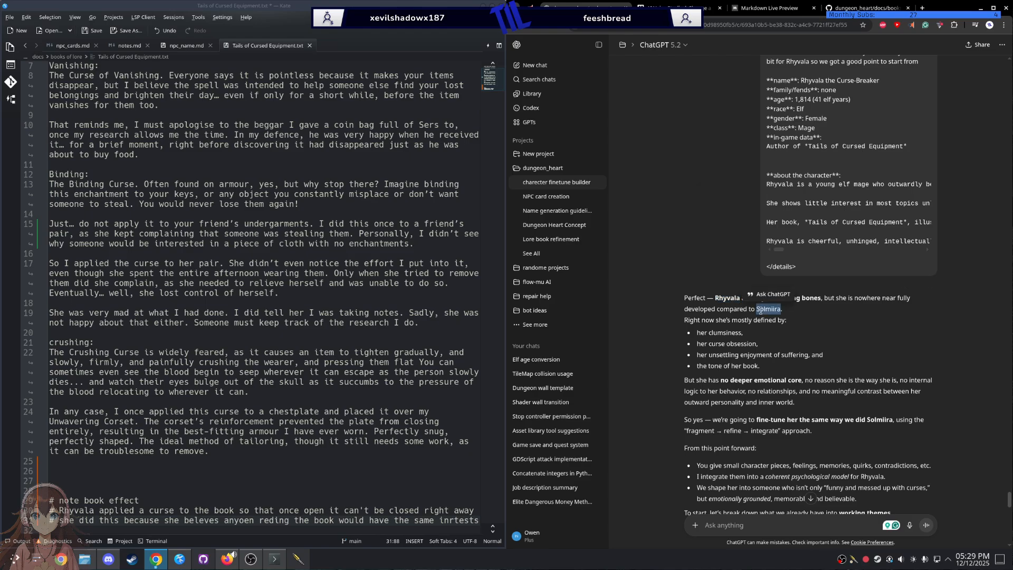
right_click(775, 315)
scroll(732, 330, "down", 3)
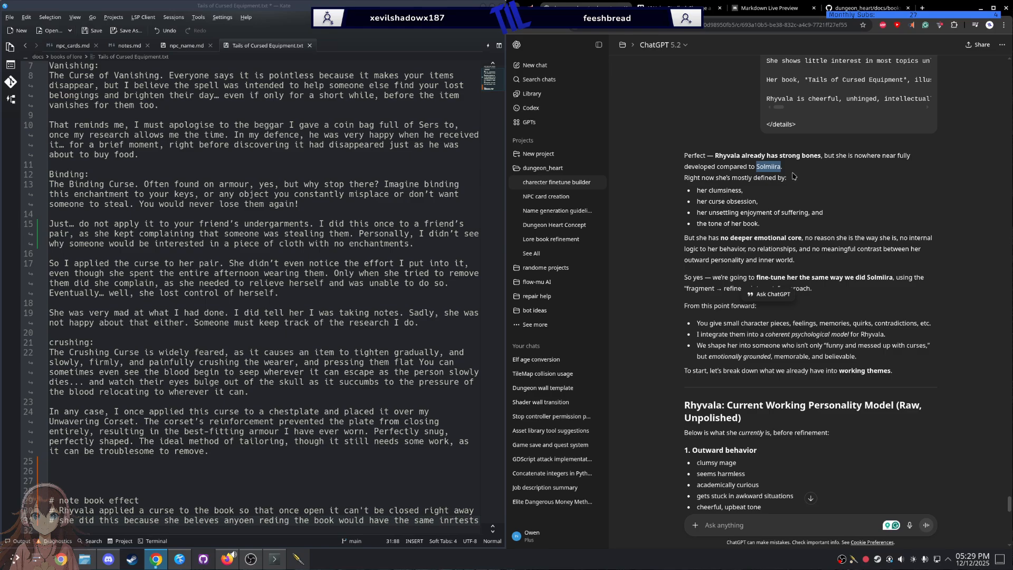
scroll(804, 171, "down", 7)
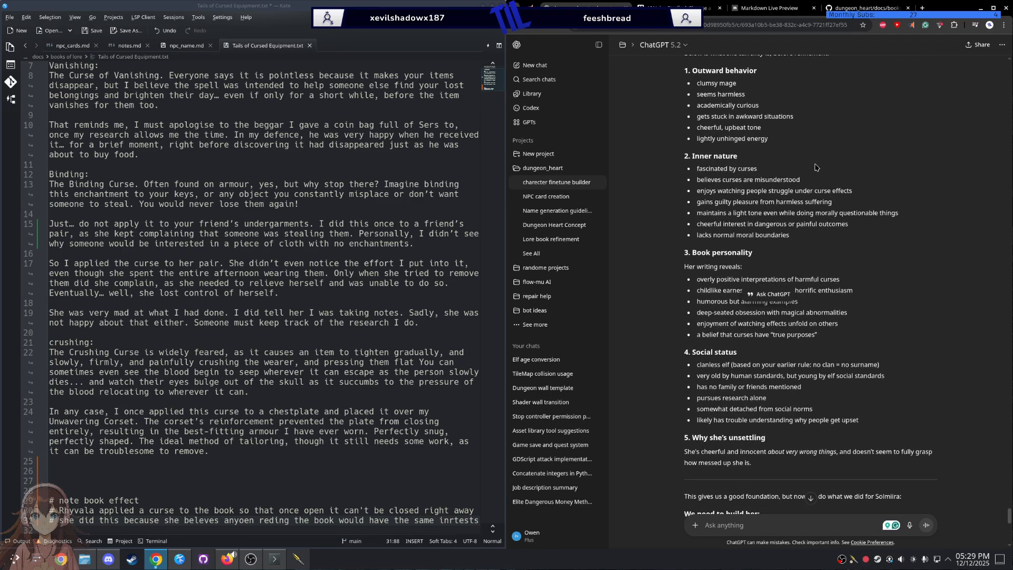
scroll(829, 188, "up", 1)
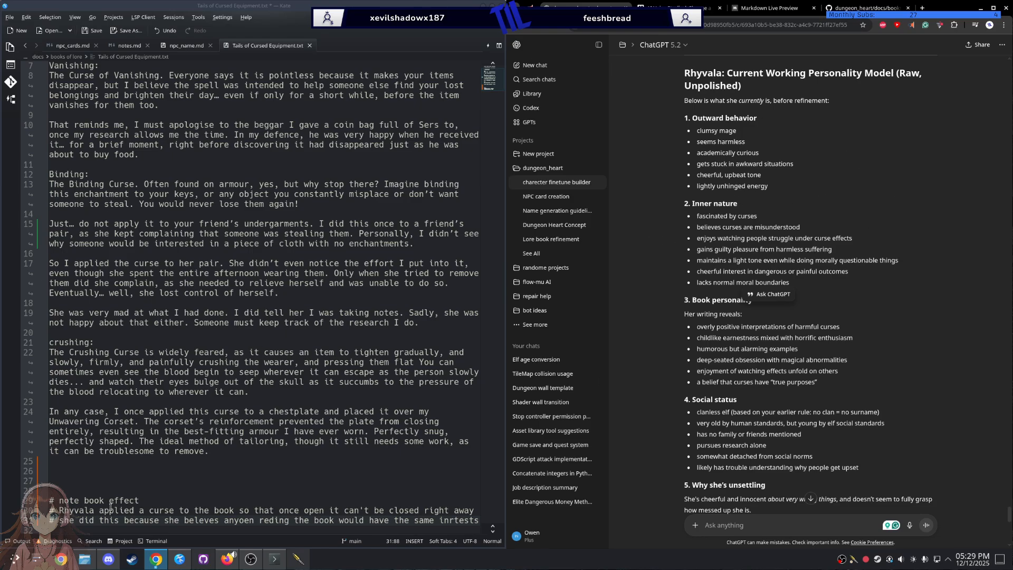
scroll(62, 496, "down", 1)
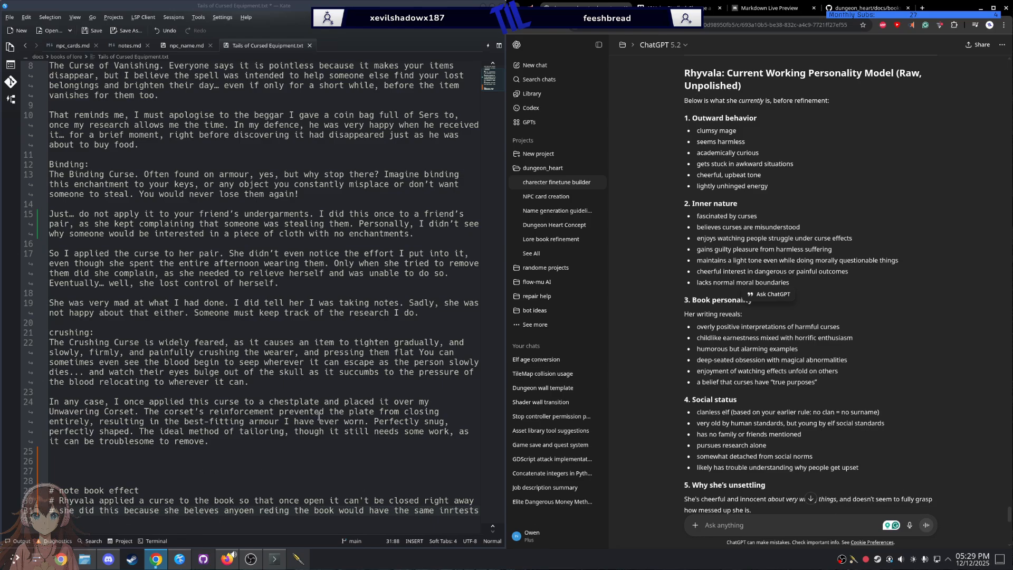
Step: Read the suggested first-fragment ideas for refining Rhyvala, including a fear, a relationship dynamic and something about her childhood
scroll(732, 304, "down", 15)
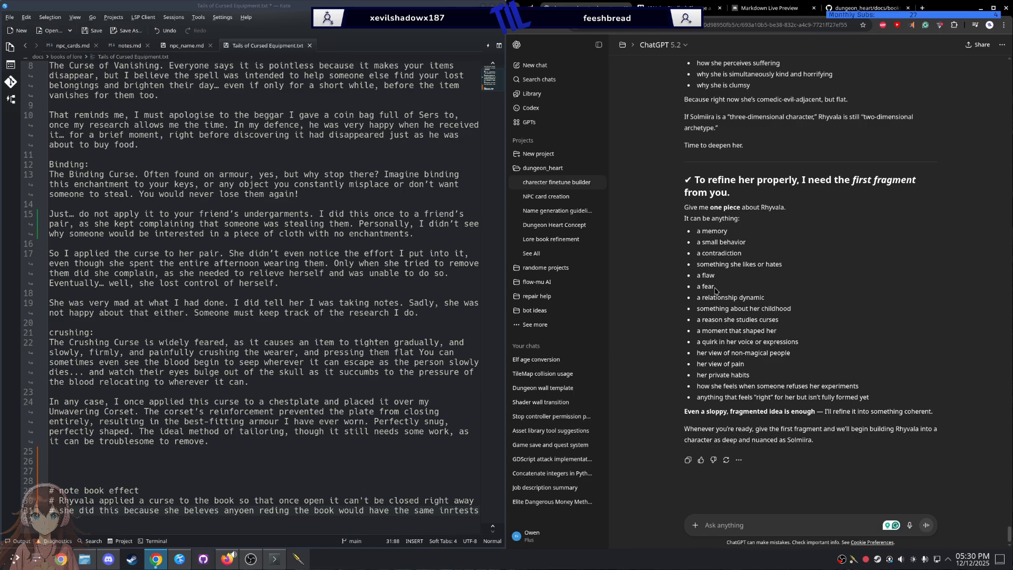
double_click(719, 297)
left_click(778, 306)
triple_click(702, 286)
Step: Complete the last note line with "in thge subject as her, so they would't want to close the book."
left_click(323, 510)
key("End")
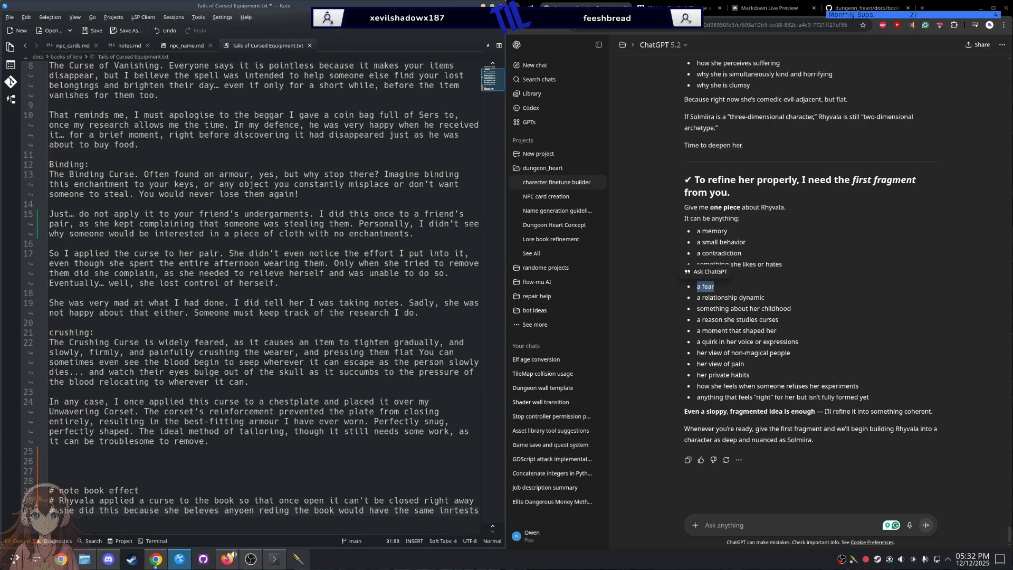
type("in thg")
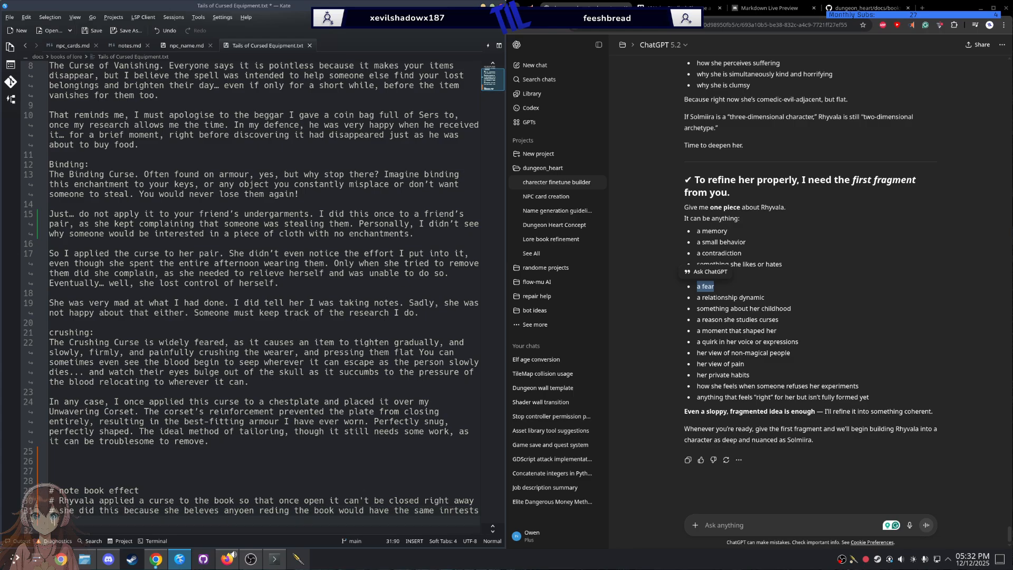
type("e sub")
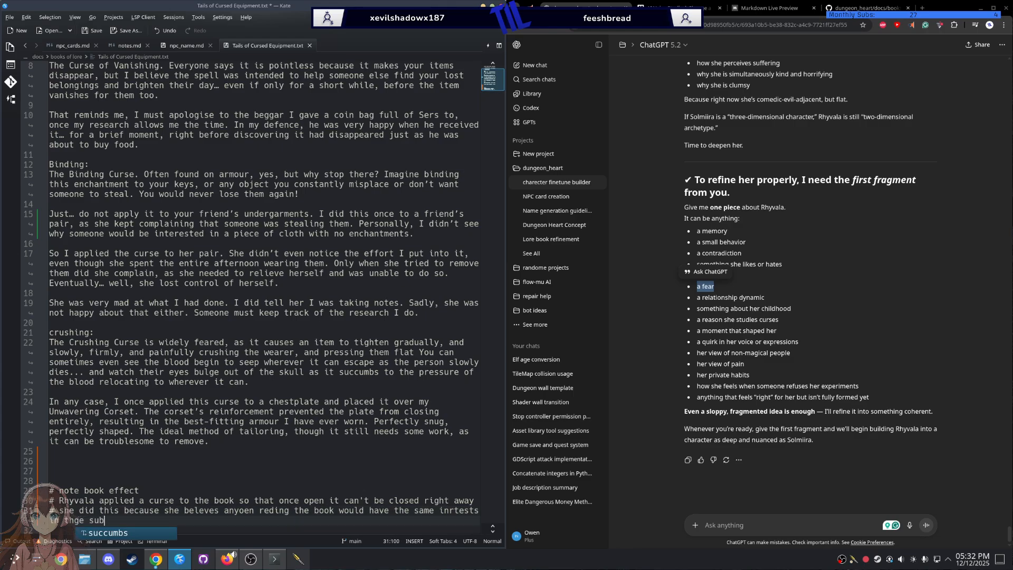
type("ject as her")
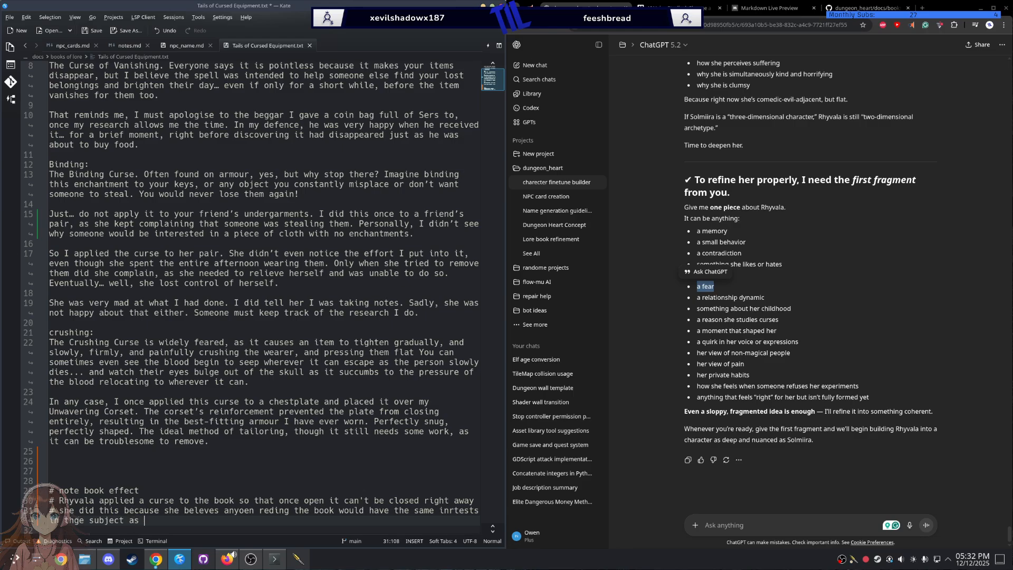
key("BackSpace")
type(", so they woudl")
key("BackSpace")
key("BackSpace")
type("ld't want to clos")
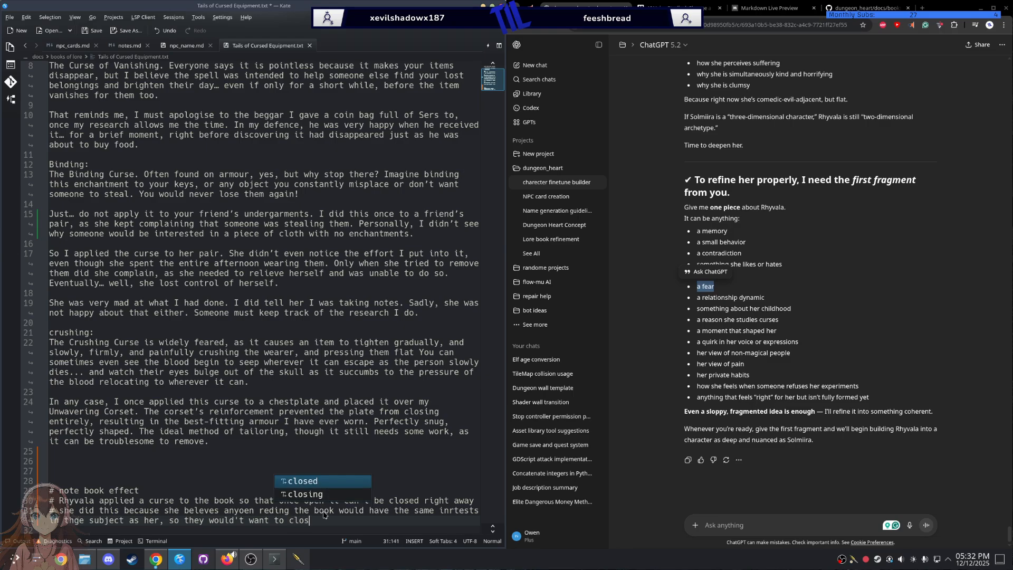
type("e the book")
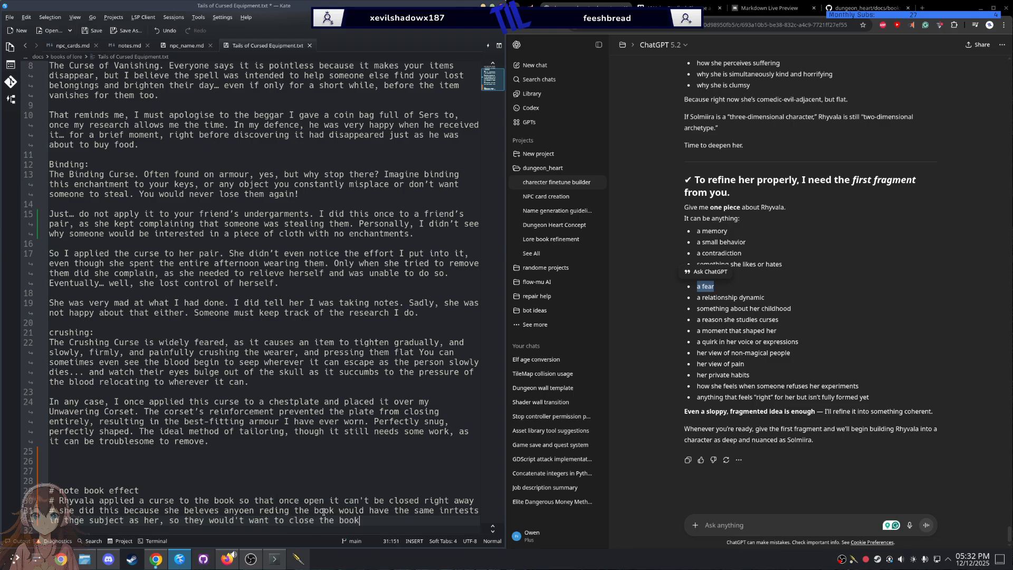
type(".")
key("Return")
key("Return")
type("#")
key("BackSpace")
key("BackSpace")
key("BackSpace")
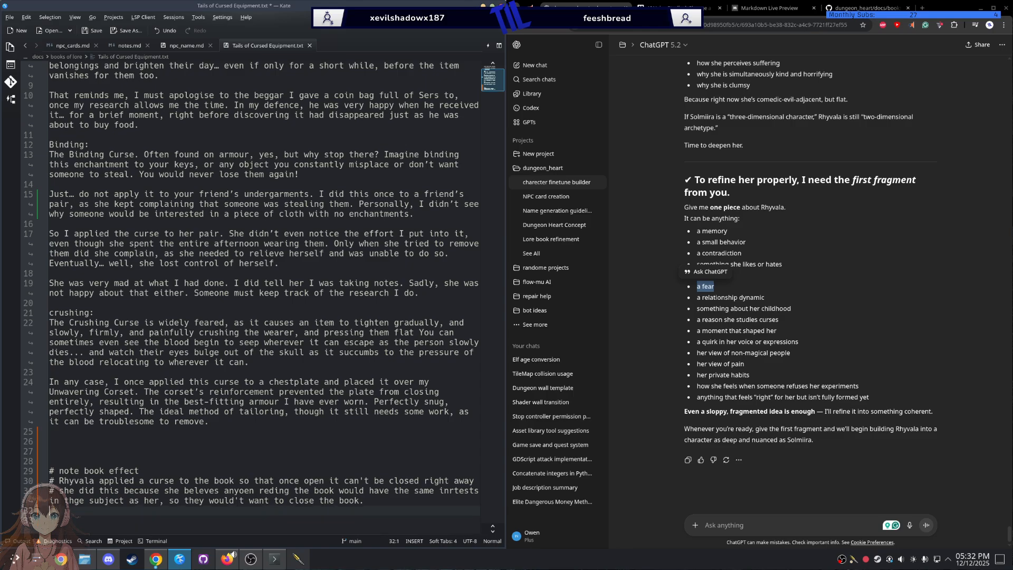
Step: Add an "Undead curse:" entry above the book effect note, beginning with "the undead curse is tipicly found on"
left_click(57, 446)
type("Undead curse")
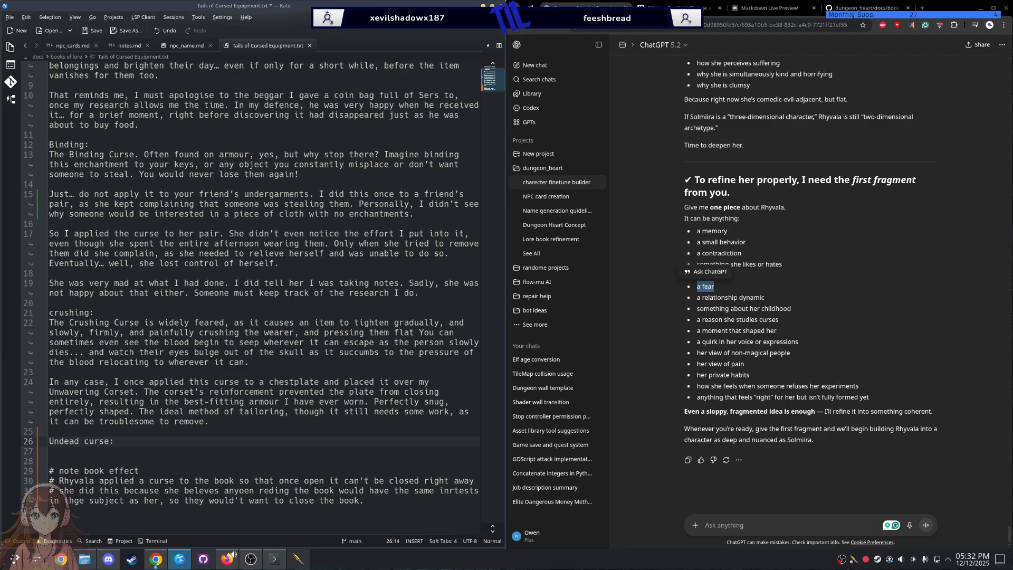
type(":")
key("Return")
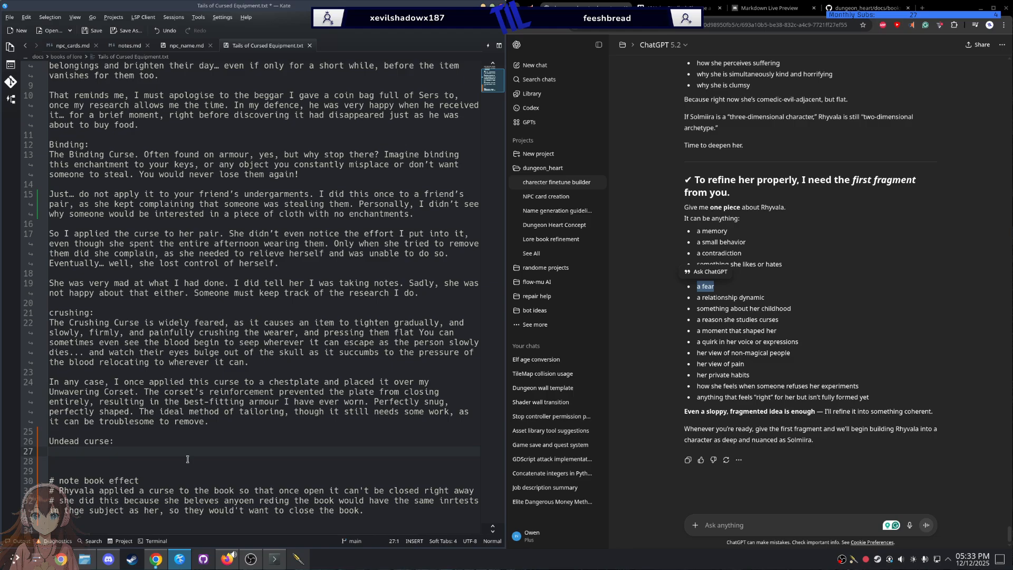
type("the undead curse is tipicly found ")
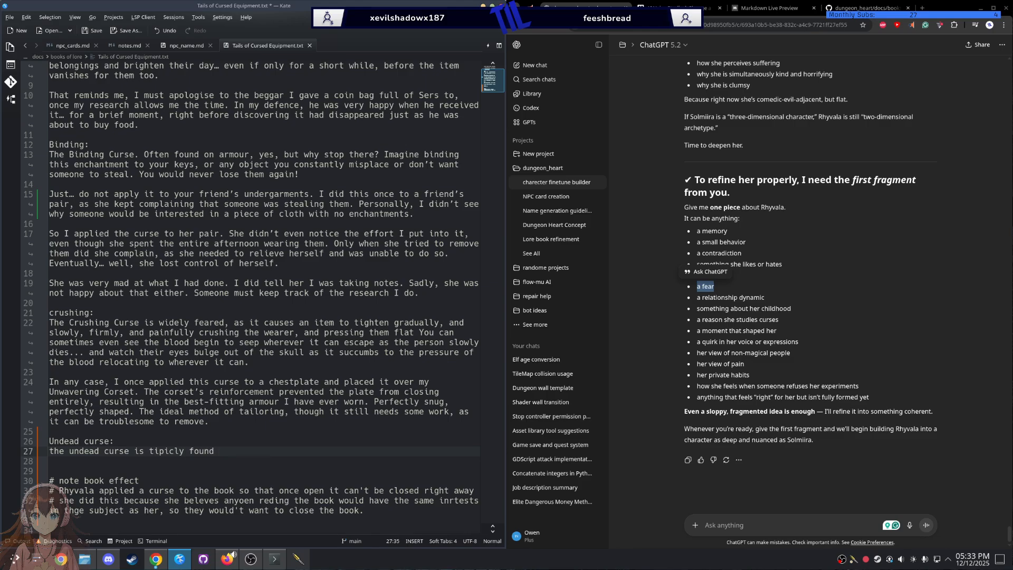
type("on")
Step: Draft a ChatGPT message reading "she started her intreest in curses when she was in a dungoin with her party"
left_click(770, 530)
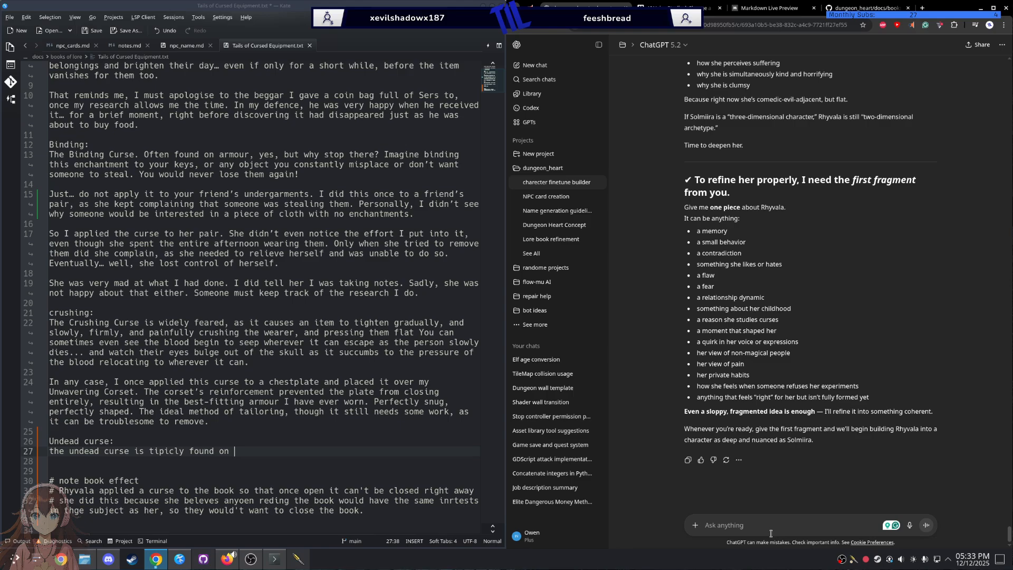
type("she s")
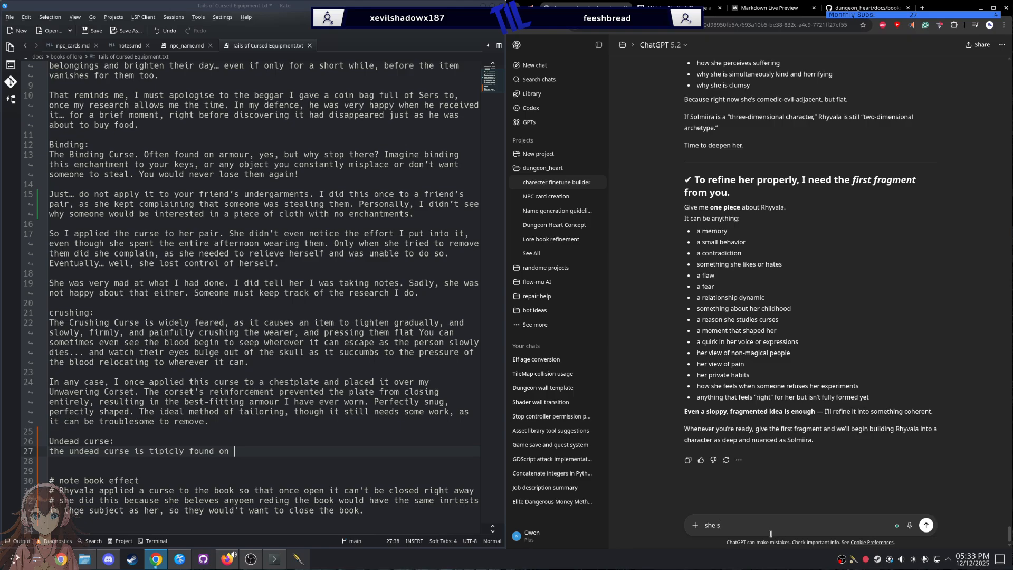
type("tarted g")
type("er intree")
type("st in cu")
type("rses when ")
type("she was")
type(" in a")
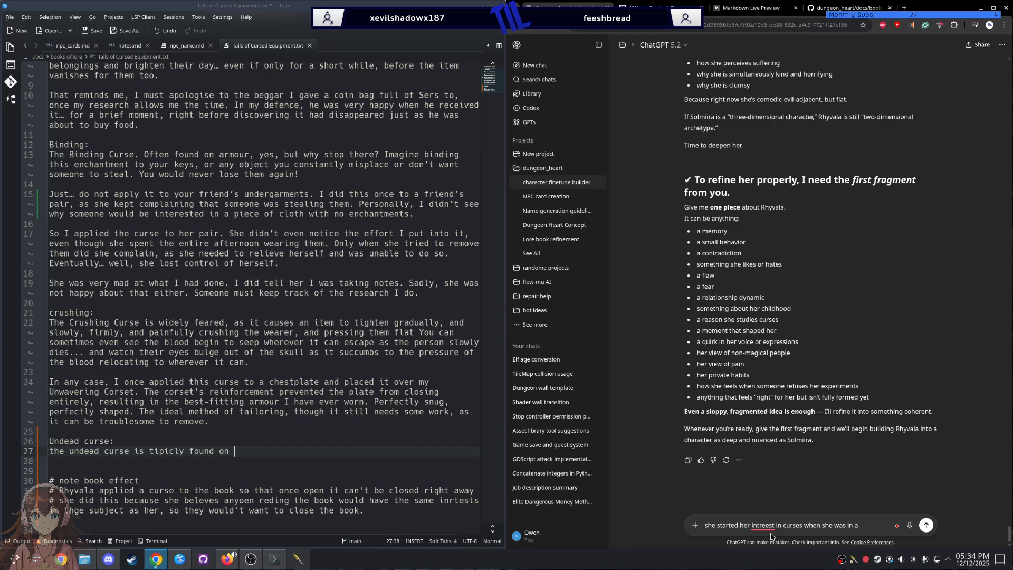
type(" dungoin with her party")
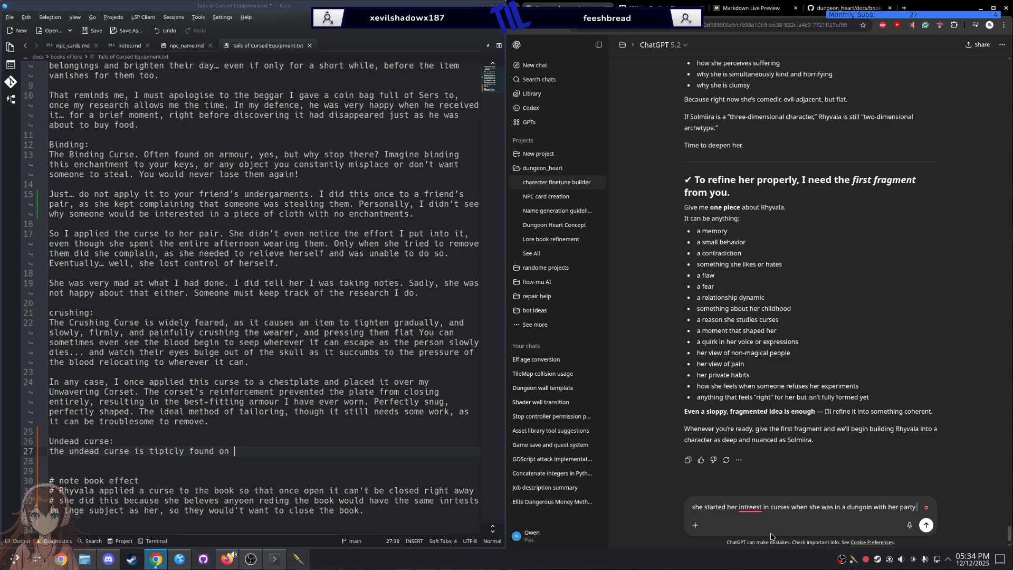
Step: Correct the draft's spelling to "interest" and "dungeon" and capitalise its opening "She"
mouse_move(750, 512)
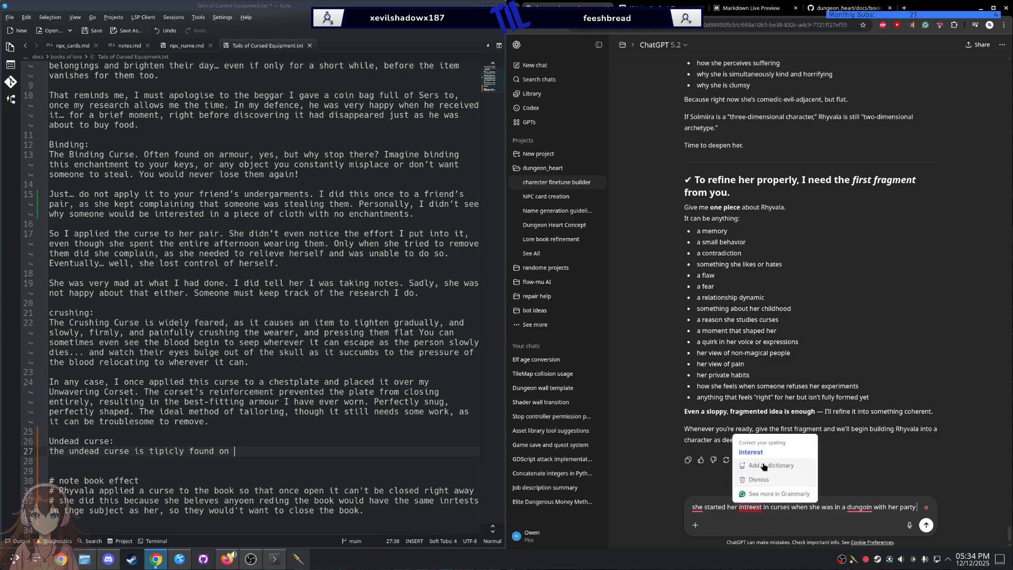
left_click(750, 451)
mouse_move(856, 507)
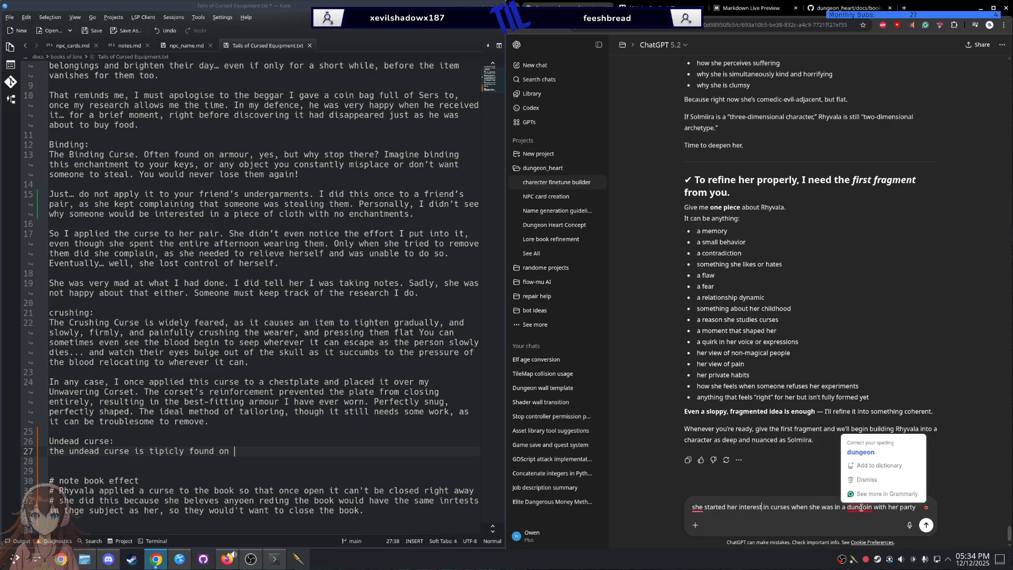
left_click(865, 454)
mouse_move(705, 510)
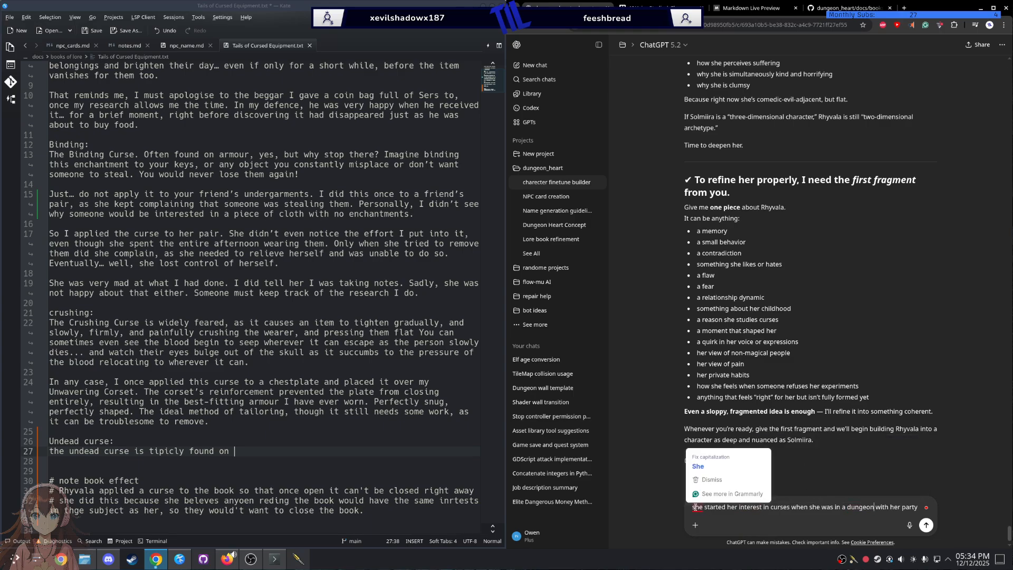
left_click(707, 454)
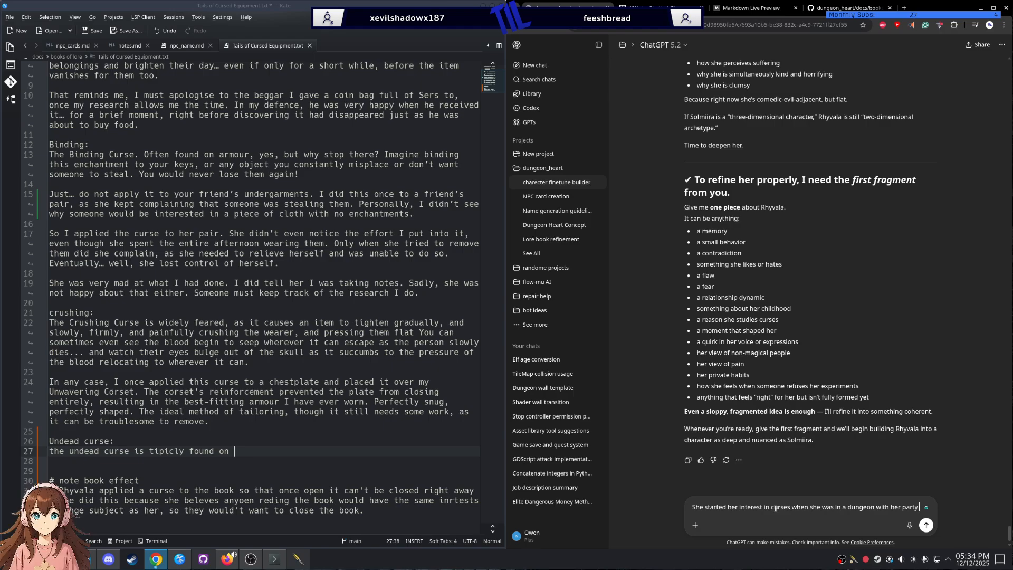
right_click(775, 507)
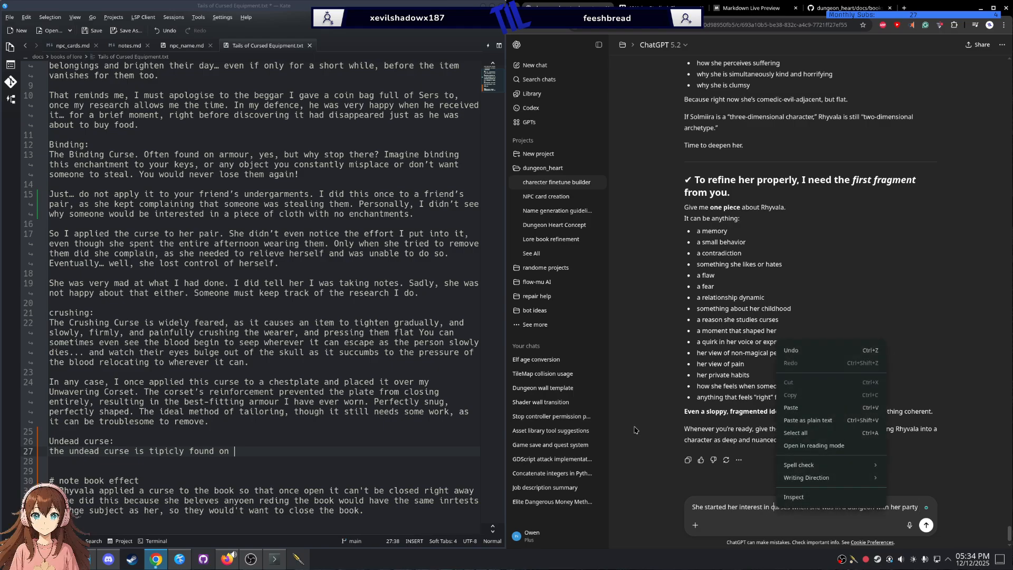
key("Escape")
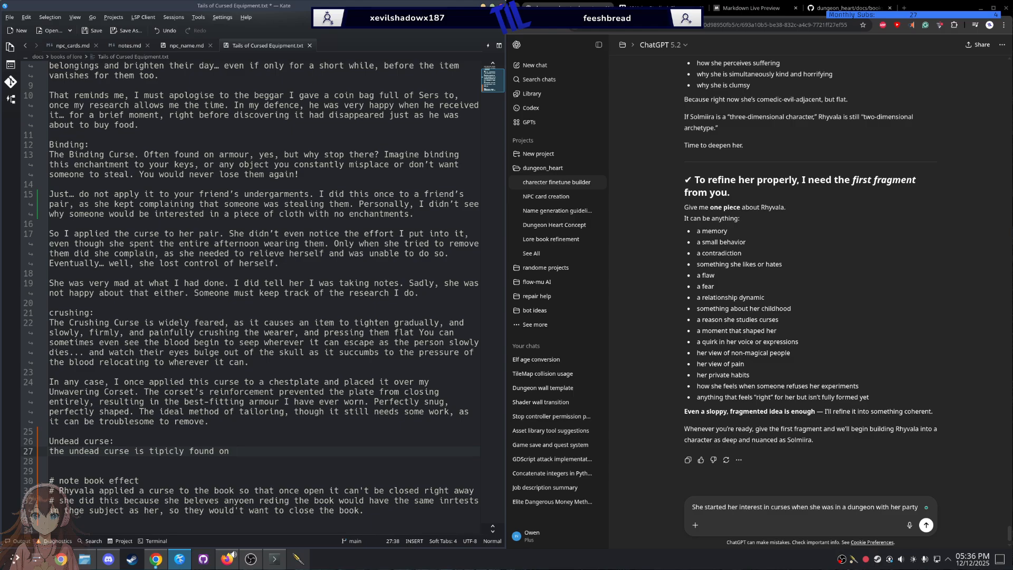
Step: In the lore book in Kate, continue the Undead curse sentence with "pendents will revive you after you are killed, unlik"
type("pendents will revive you ")
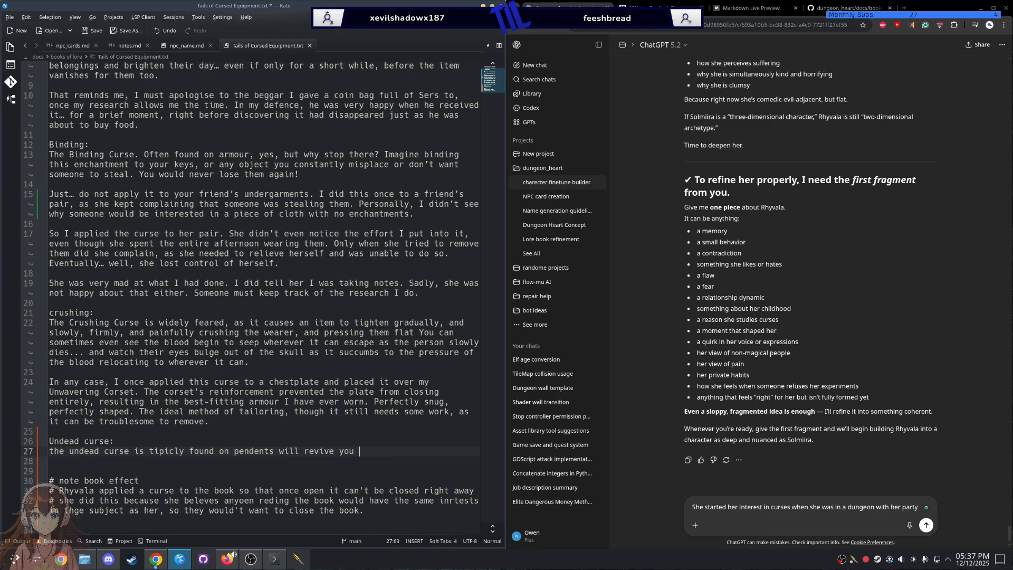
type("after you are filled")
key("Delete")
type("killed, unlik")
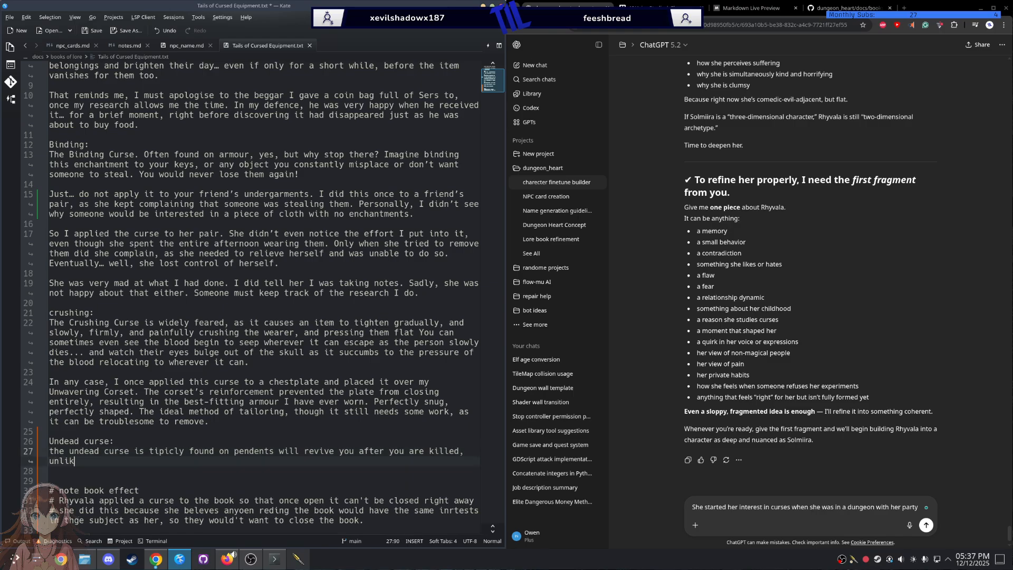
Step: Finish the Undead curse sentence so it ends "unlike revival magic the undead cure will only reanimate your corps not bring you back"
type("e revival magic the undead cure will ")
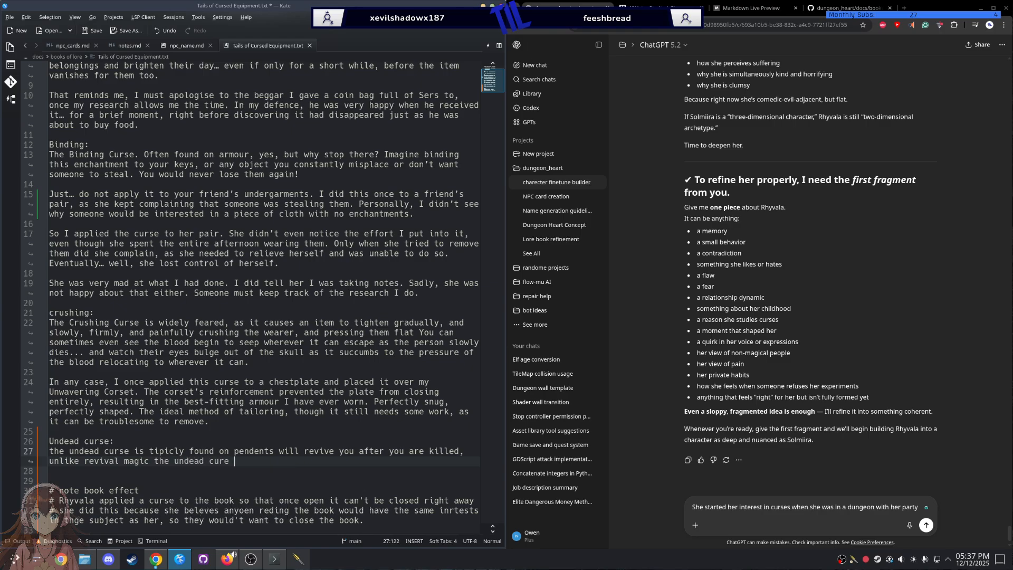
type("onl")
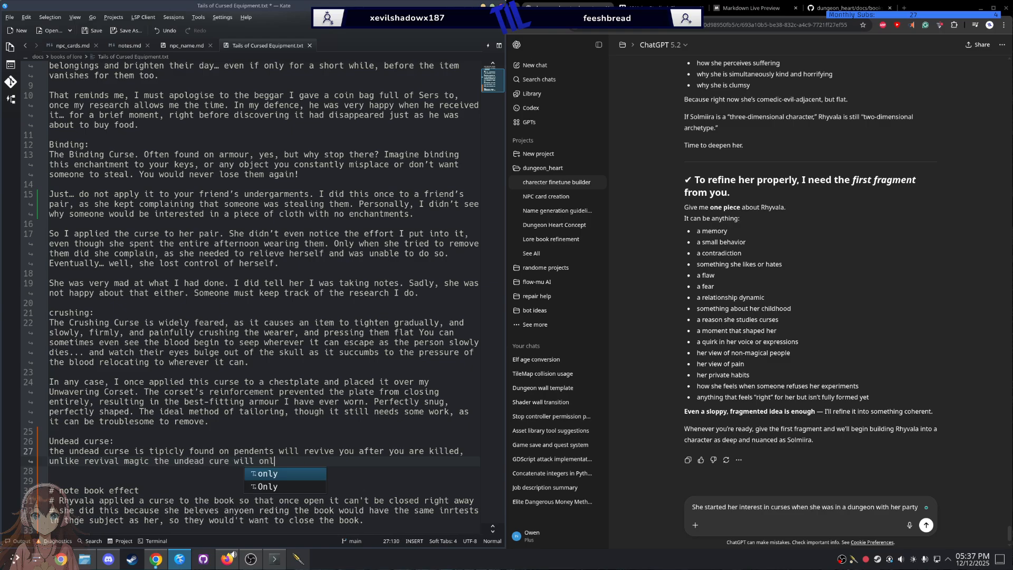
type("y reani")
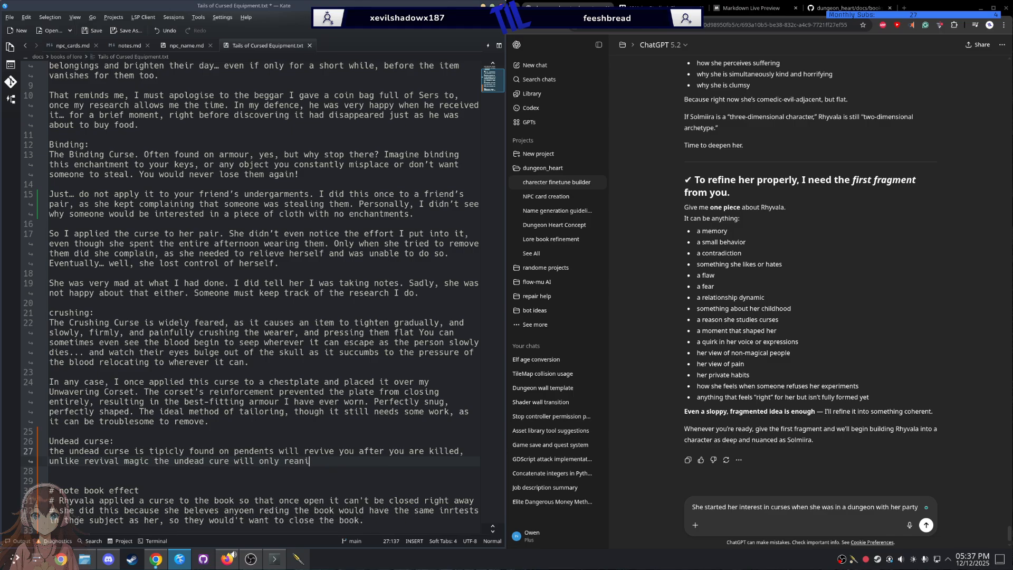
type("mate your corps not bring you back")
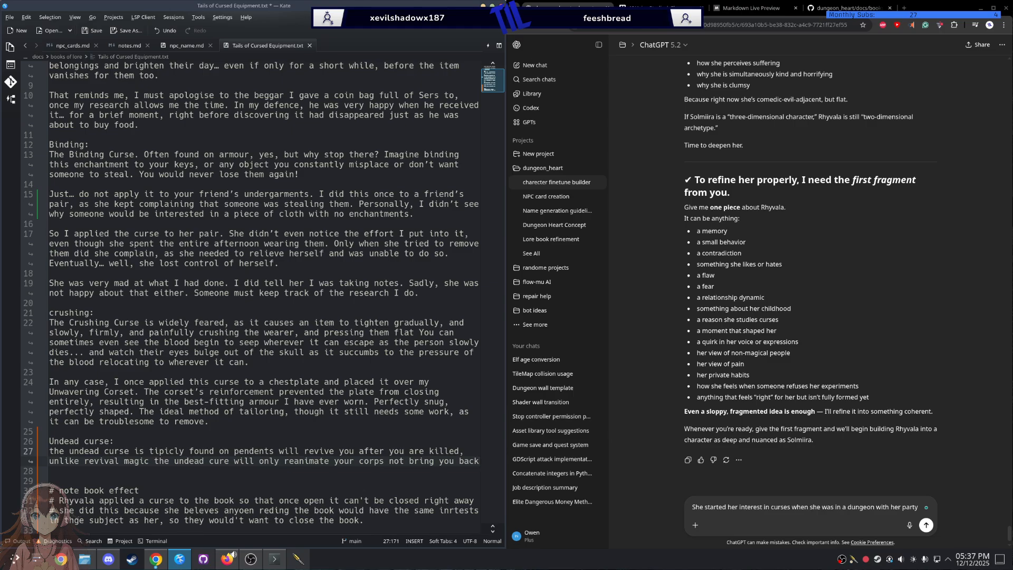
Step: Add an Undead curse paragraph: "Intrestingly this curse can be applyed to any intem including food and aslong as the food remains in the body"
key("Return")
key("Return")
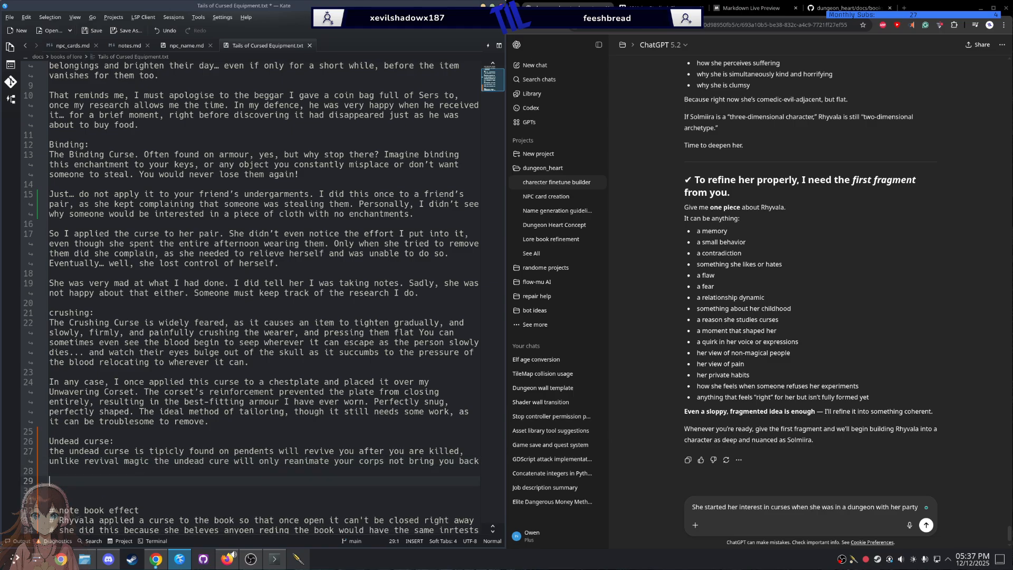
type("Intr")
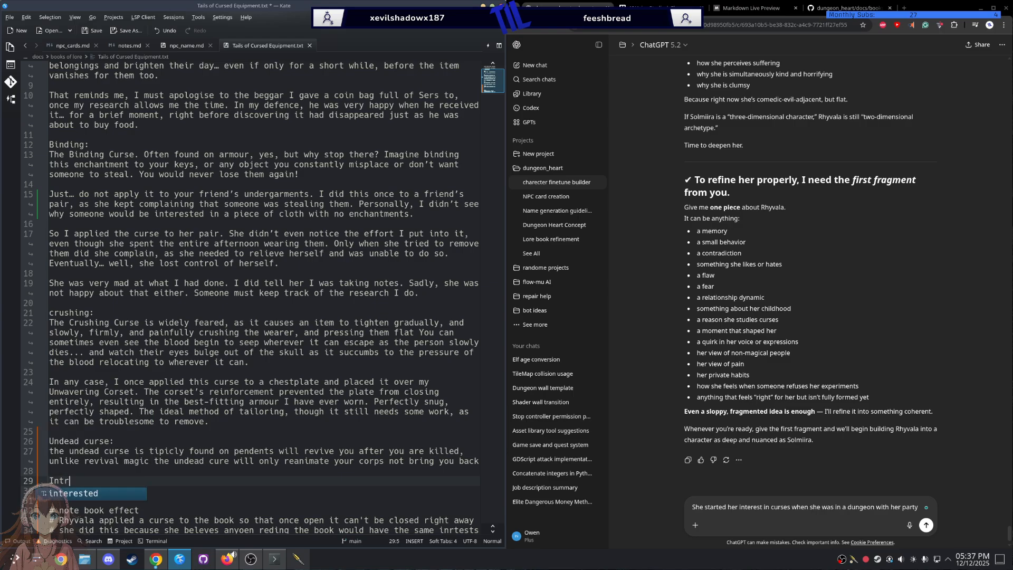
type("estingl")
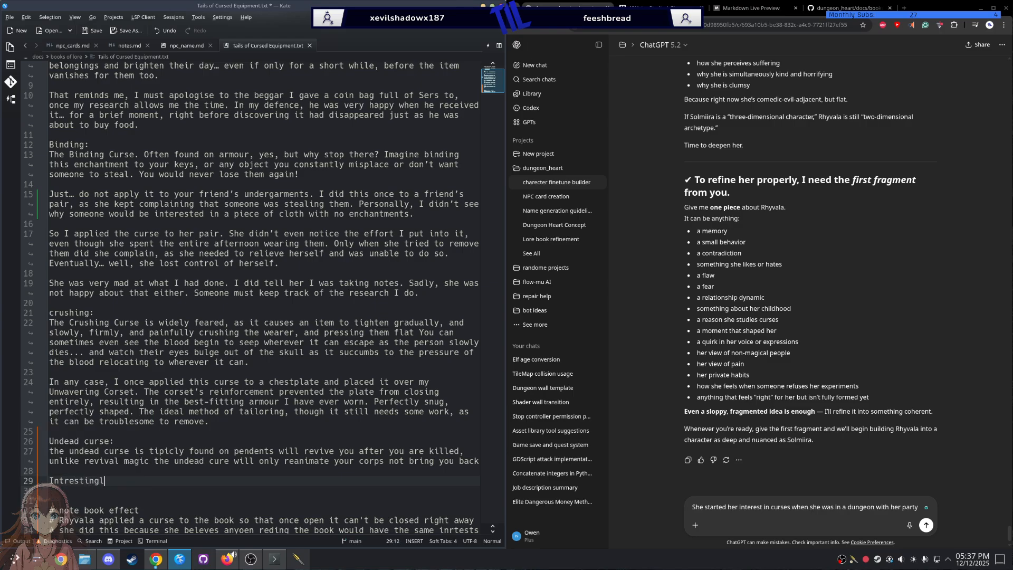
type("y this cur")
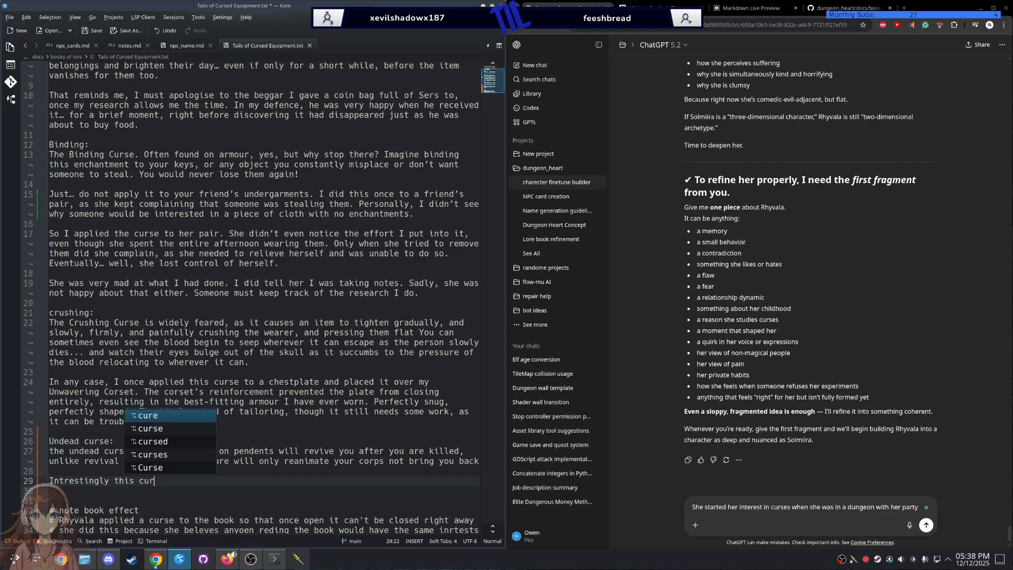
type("se can be applyed to any intem including food and asl")
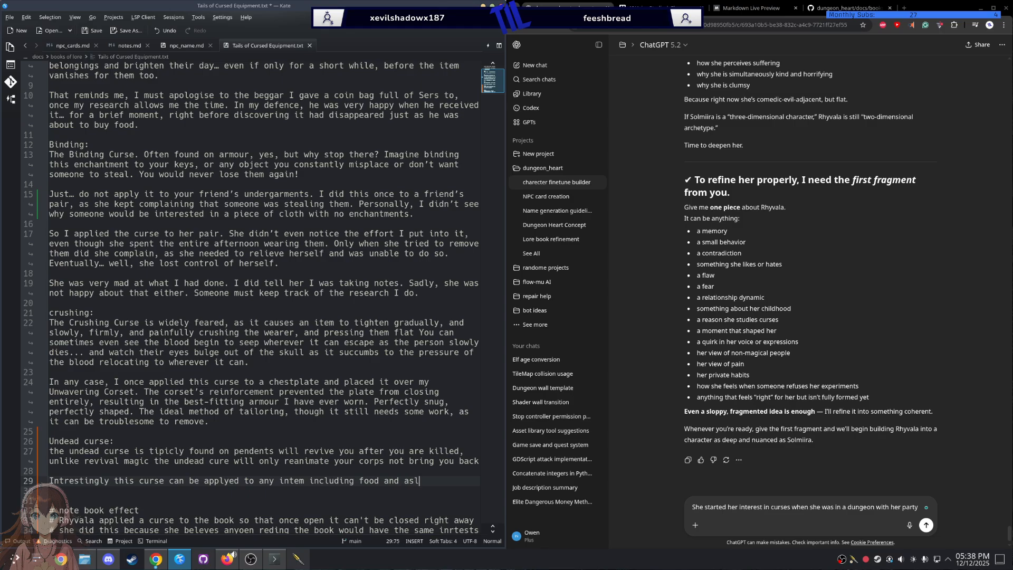
key("BackSpace")
type("ong as the food re")
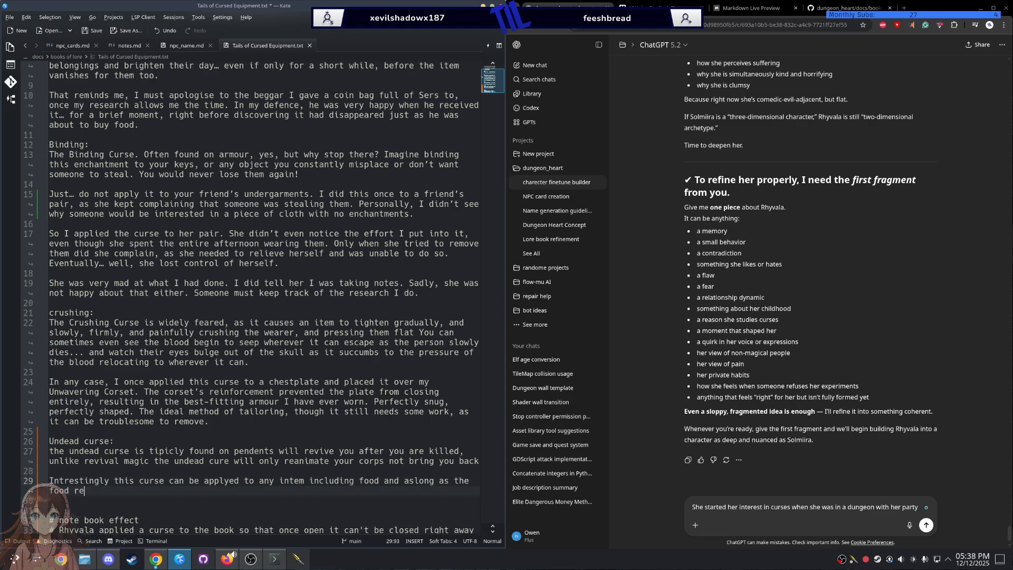
type("mains in the body")
Step: Add a new paragraph to the ChatGPT draft reading "overly interested in death but not in a sadistic way", with "interested" spelled correctly
left_click(914, 503)
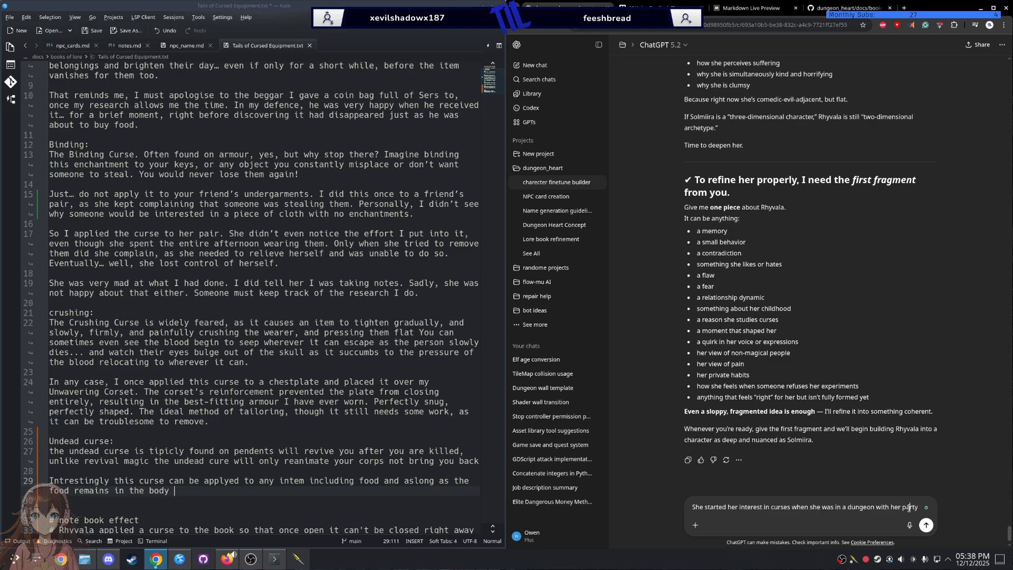
key("shift+Return")
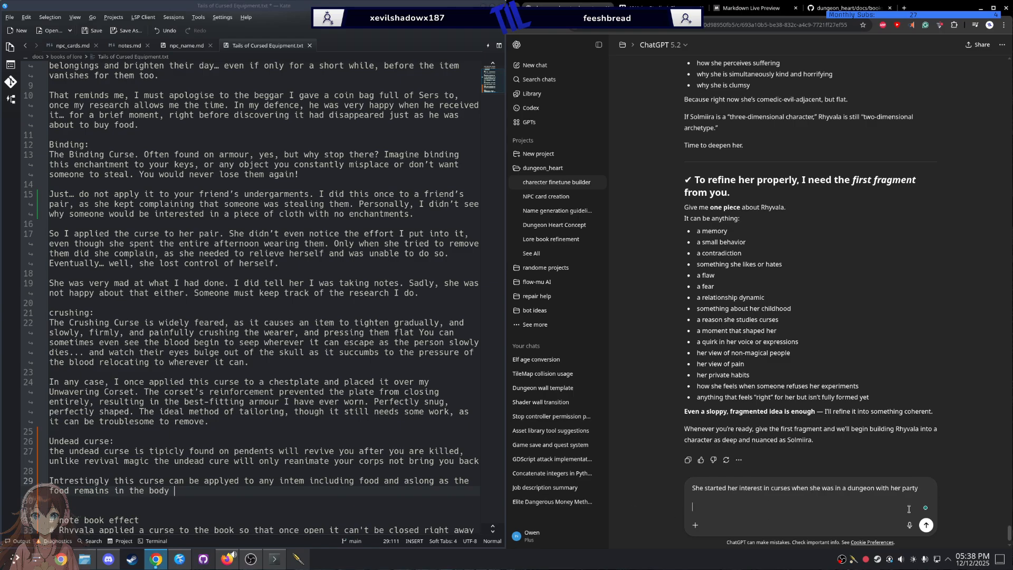
key("BackSpace")
key("shift+Return")
type("overlu")
key("BackSpace")
type("y intrested in death ")
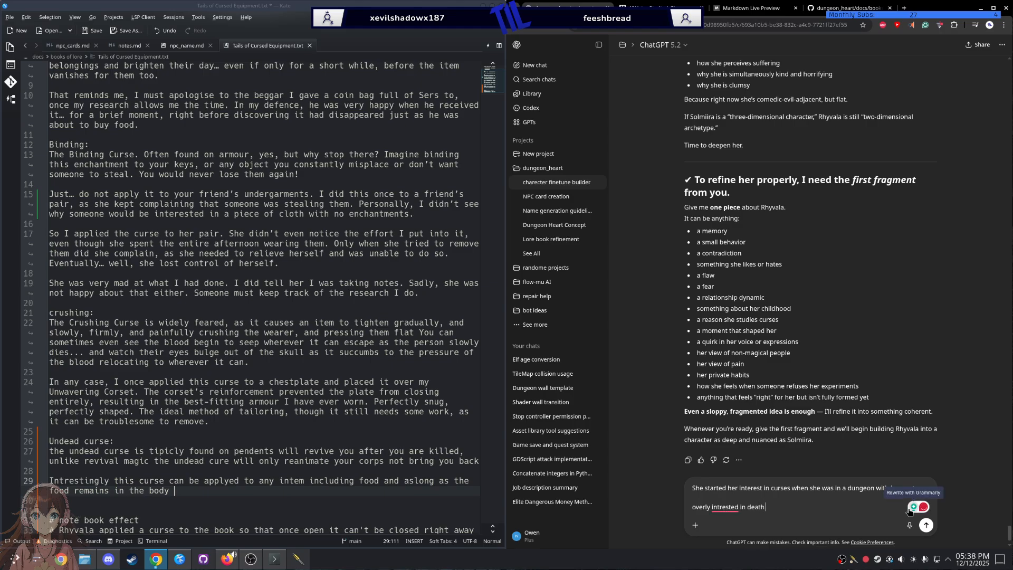
type("but ni")
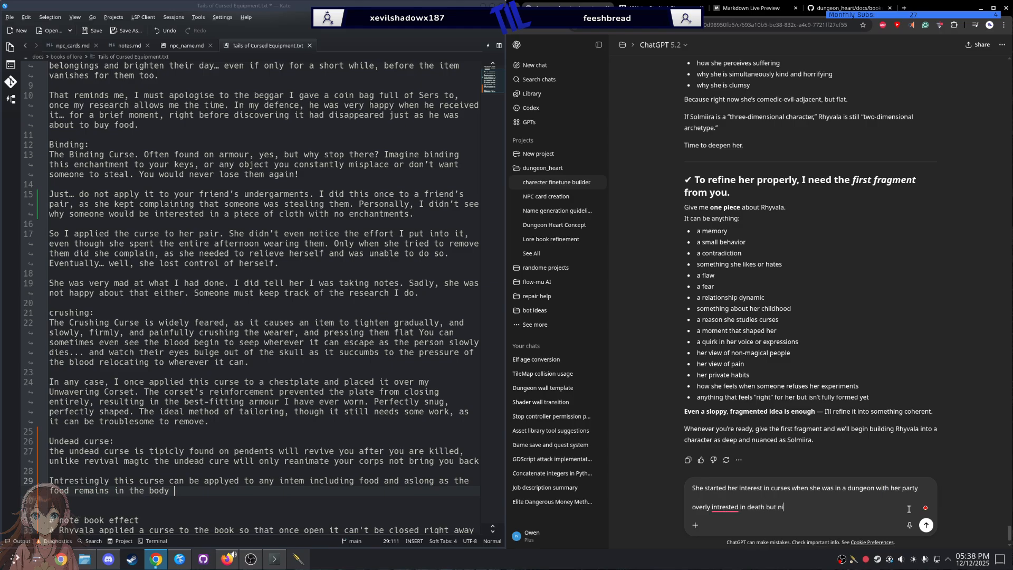
type("ot into a")
key("BackSpace")
key("BackSpace")
key("BackSpace")
key("BackSpace")
key("BackSpace")
key("BackSpace")
key("BackSpace")
type("in a sadistic way")
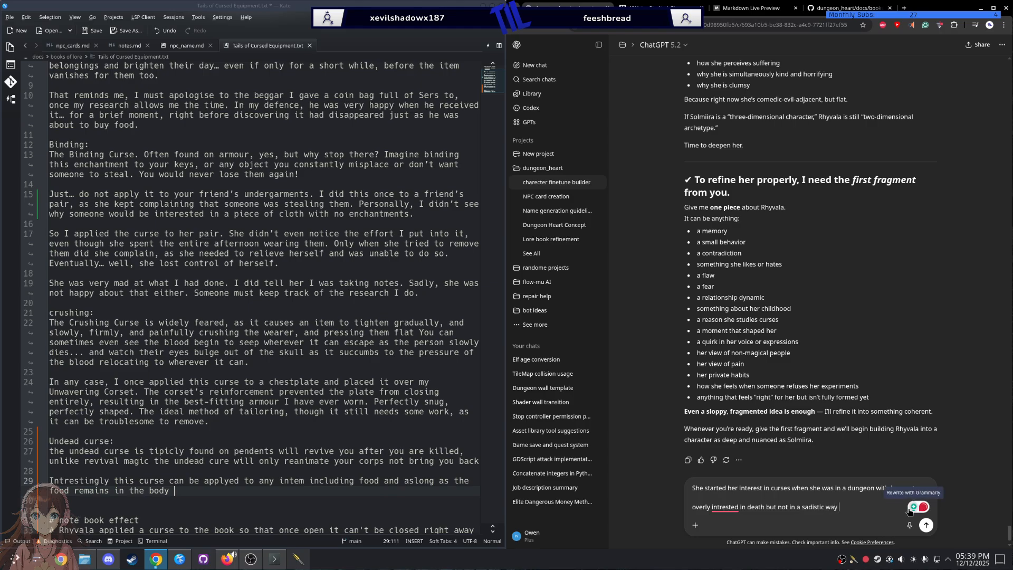
left_click(716, 507)
left_click(725, 452)
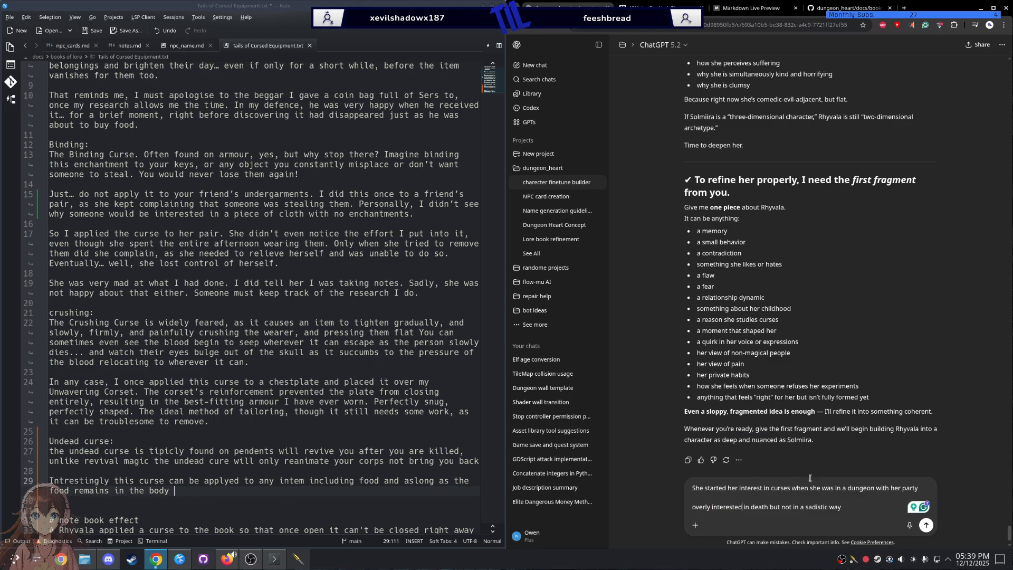
Step: Append "(doesn't bring her joy, or fear)" to the draft's line about her interest in death
type("(dosen't bring")
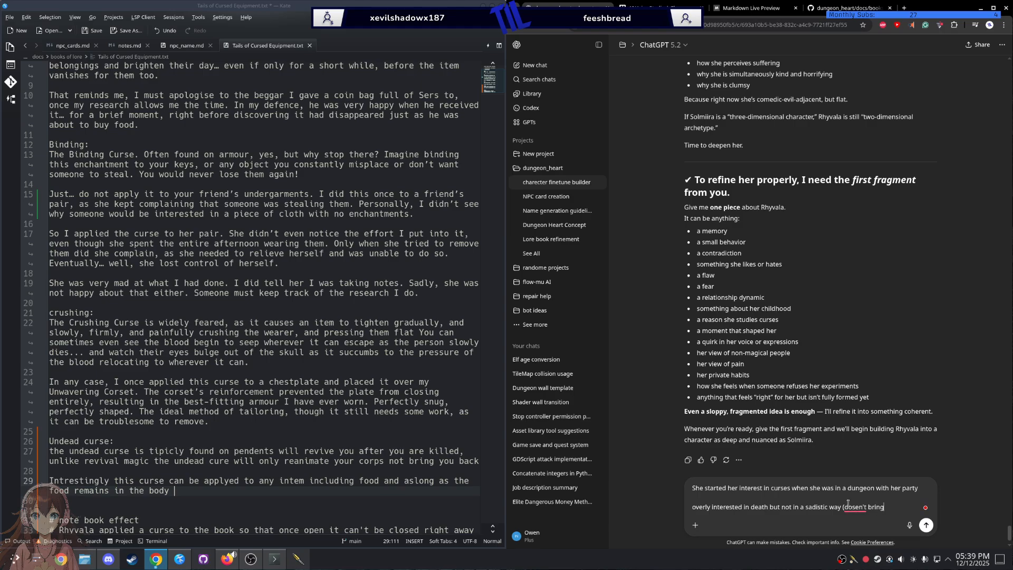
type(" joy, or fear")
mouse_move(852, 504)
left_click(884, 467)
left_click(884, 506)
type("her")
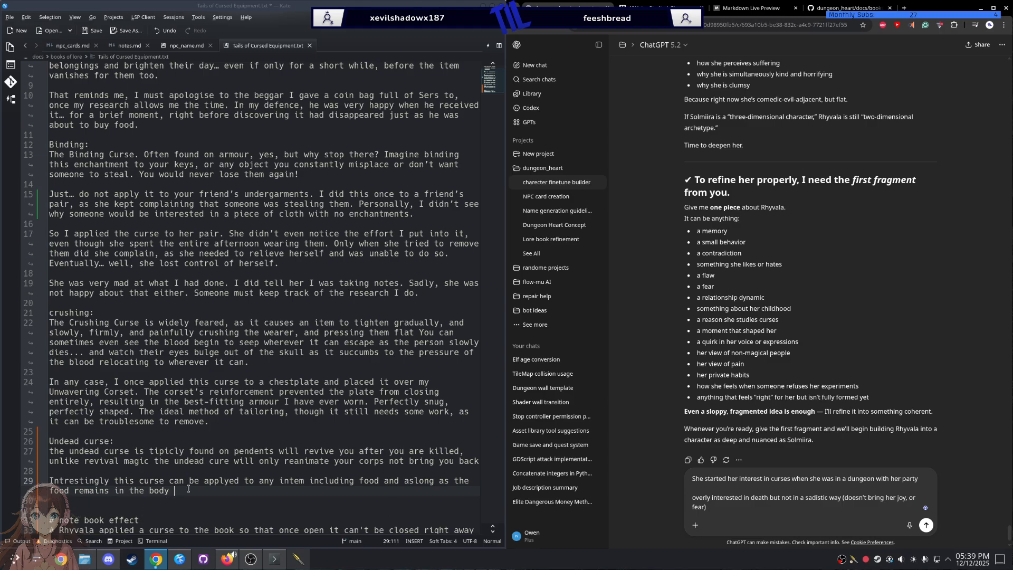
Step: In the lore book's food paragraph, correct "intem" to "item" and finish the sentence with "the curses afect will take effect."
left_click(290, 481)
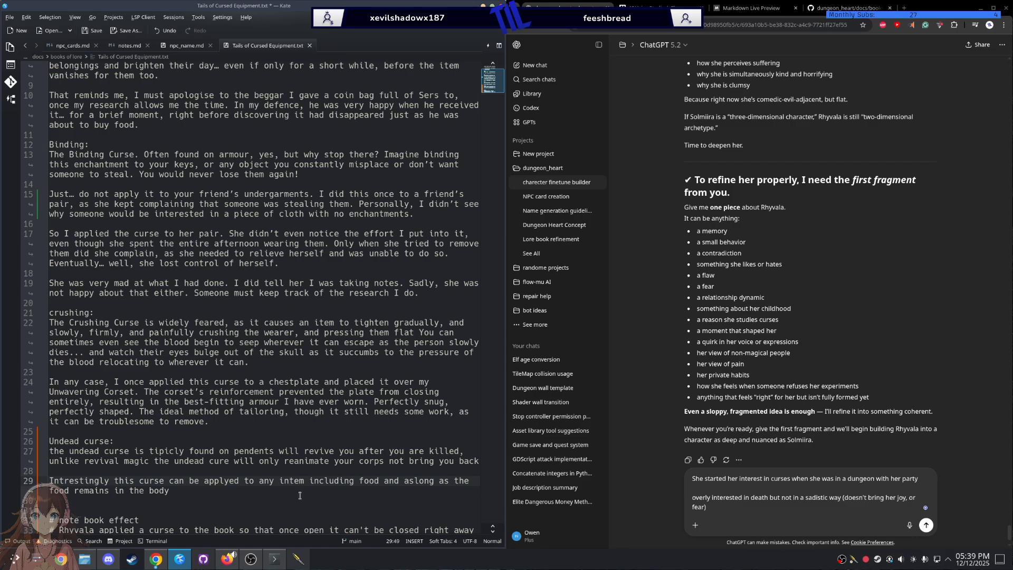
key("BackSpace")
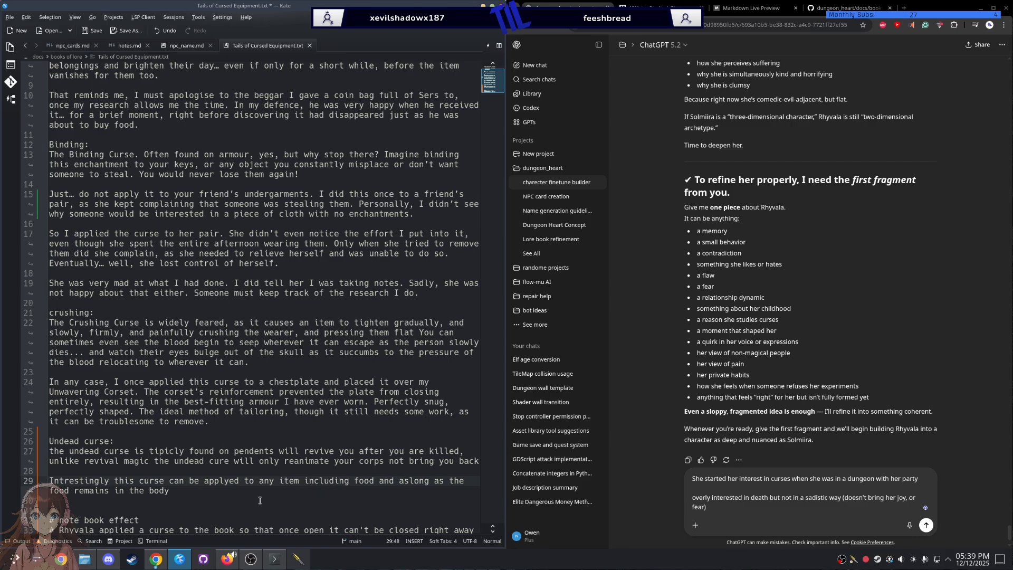
left_click(170, 492)
type("the curses afect ")
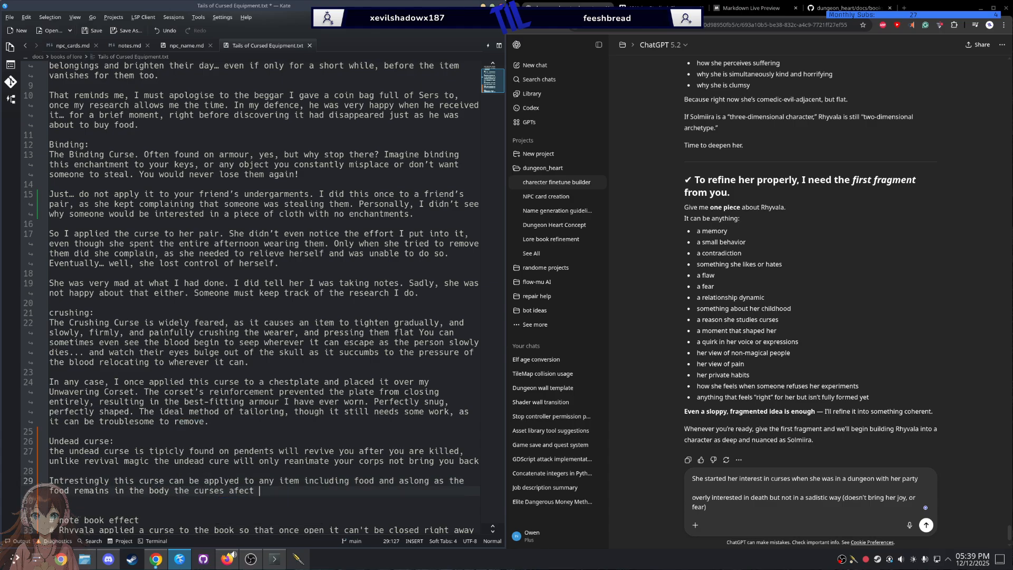
type("will take effect.")
Step: Start a new Undead curse paragraph: "i foound this out when I was doing an experament on a carrot and had to leve for a moment"
key("Return")
key("Return")
type("I")
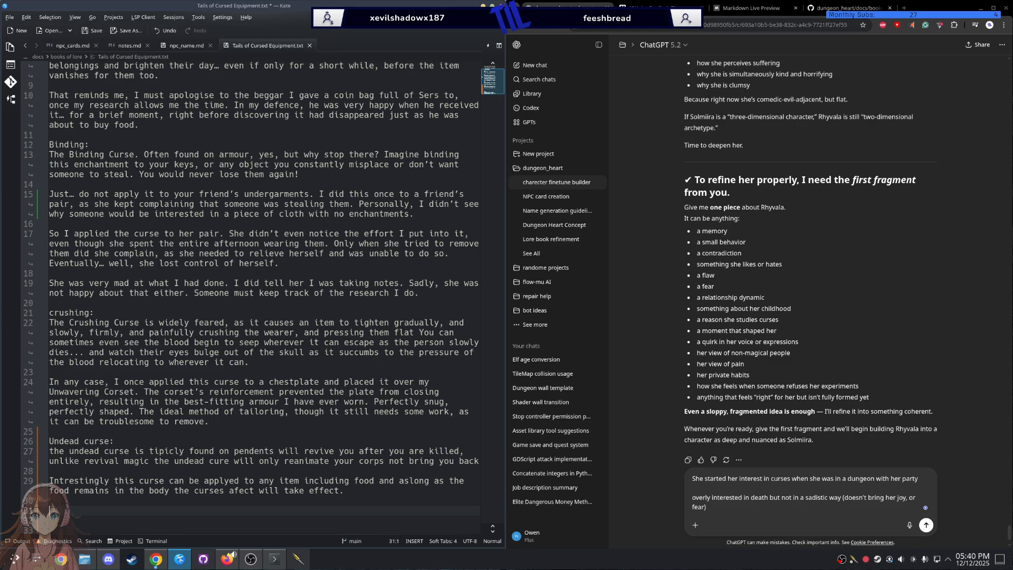
type("I foound this out when I was ")
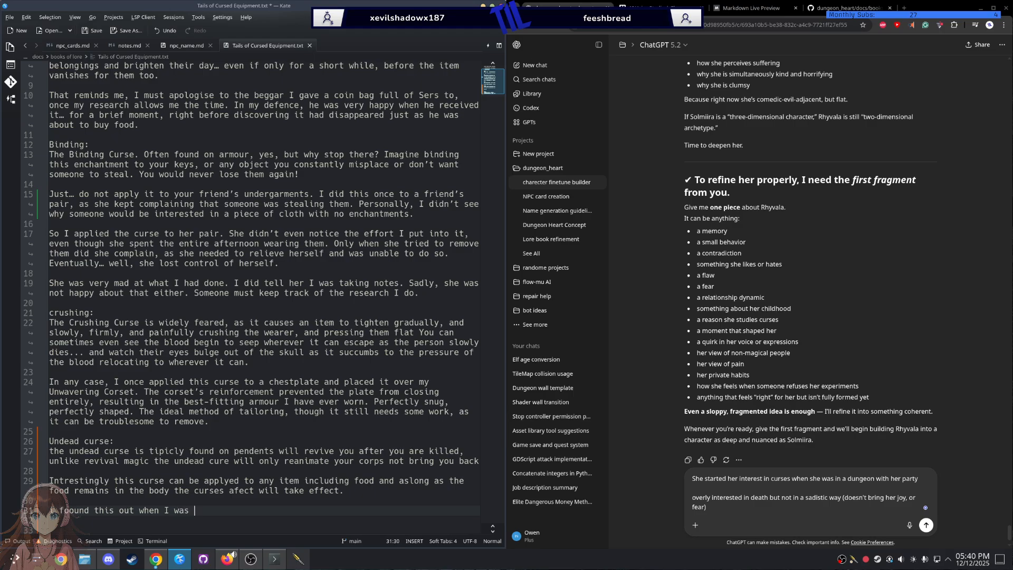
type("doin")
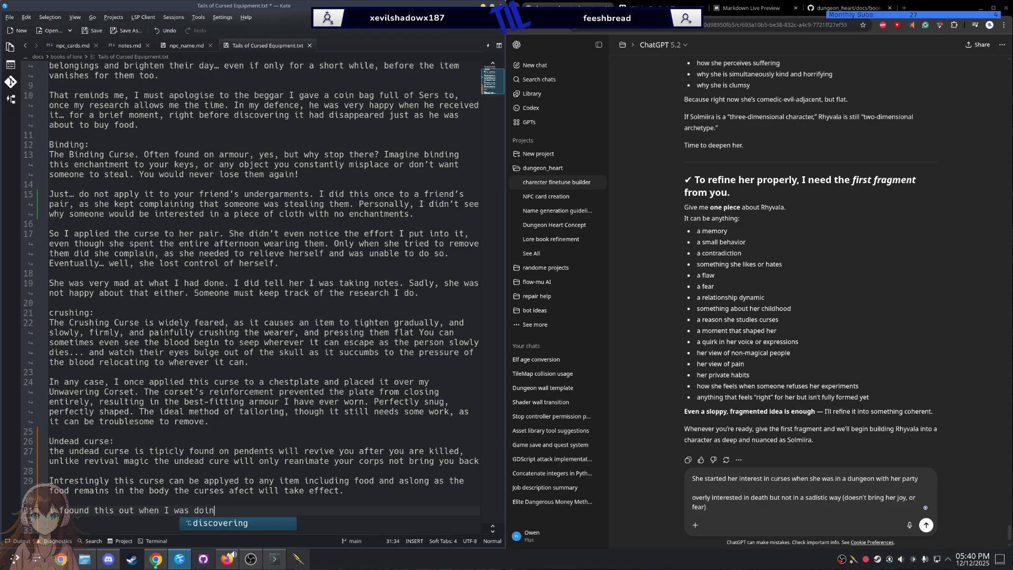
type("g an expe")
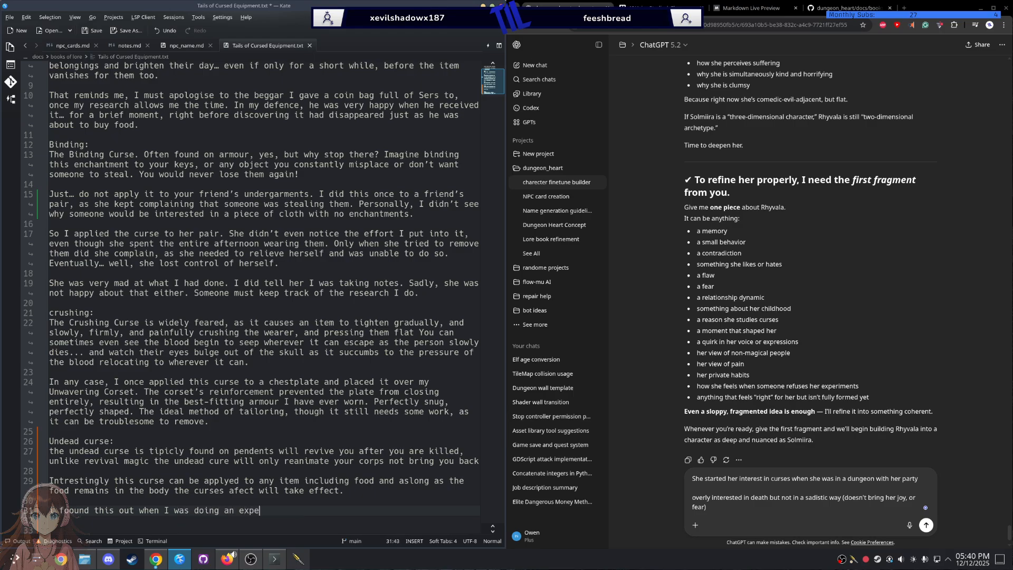
type("rament on a carrot and")
type("had to lev")
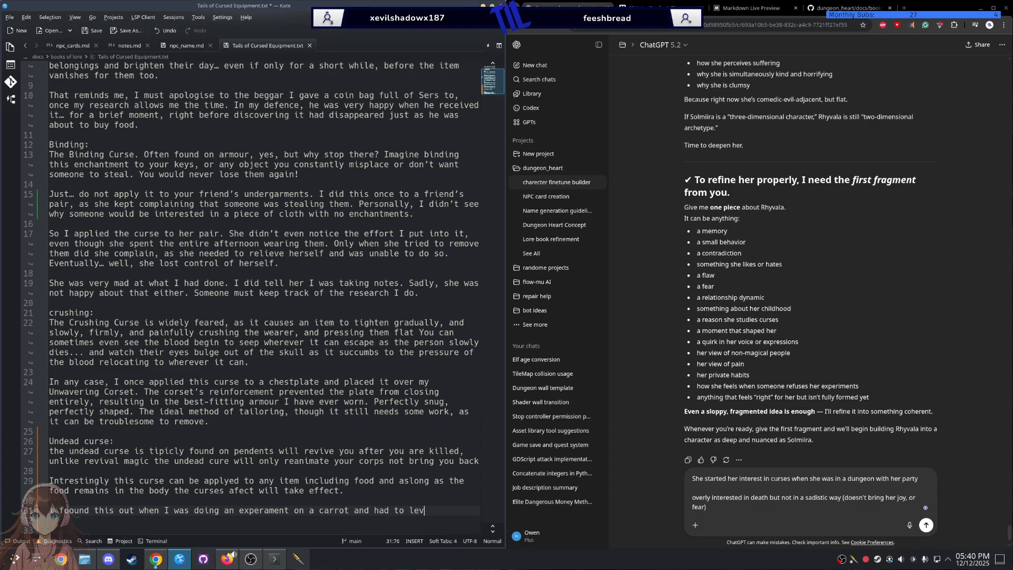
type("e for a moment apon my re")
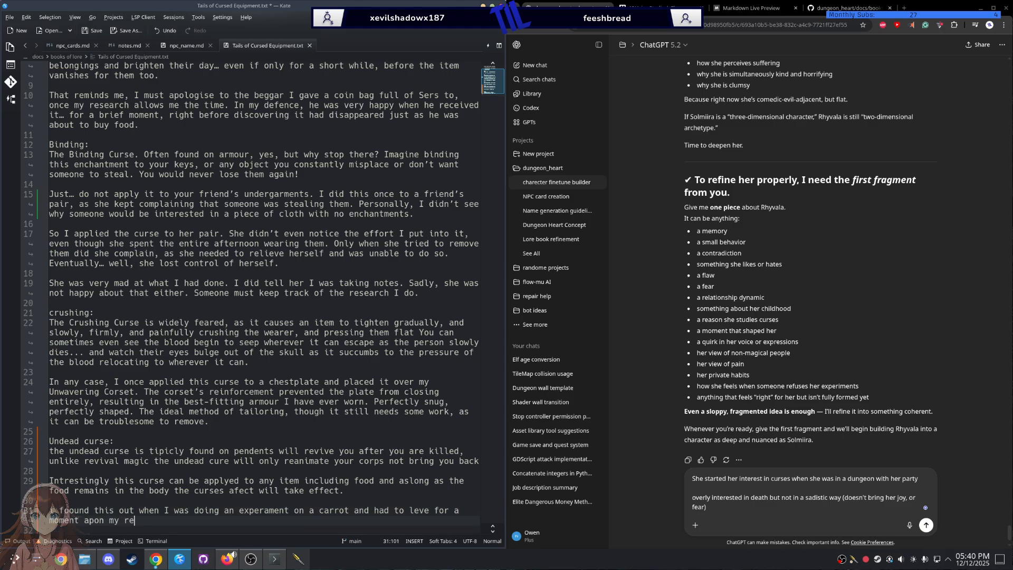
Step: Continue the carrot paragraph with "apon my return I found that a rabbit had eaten some of it"
type("turn I found ")
type("that a er")
key("BackSpace")
key("BackSpace")
type("rabbit had ")
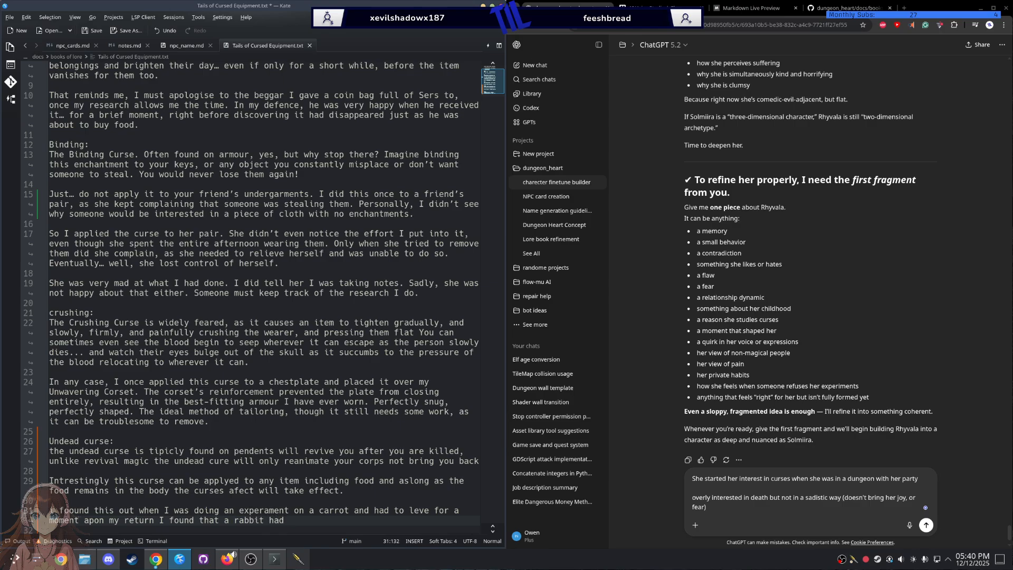
type("eate")
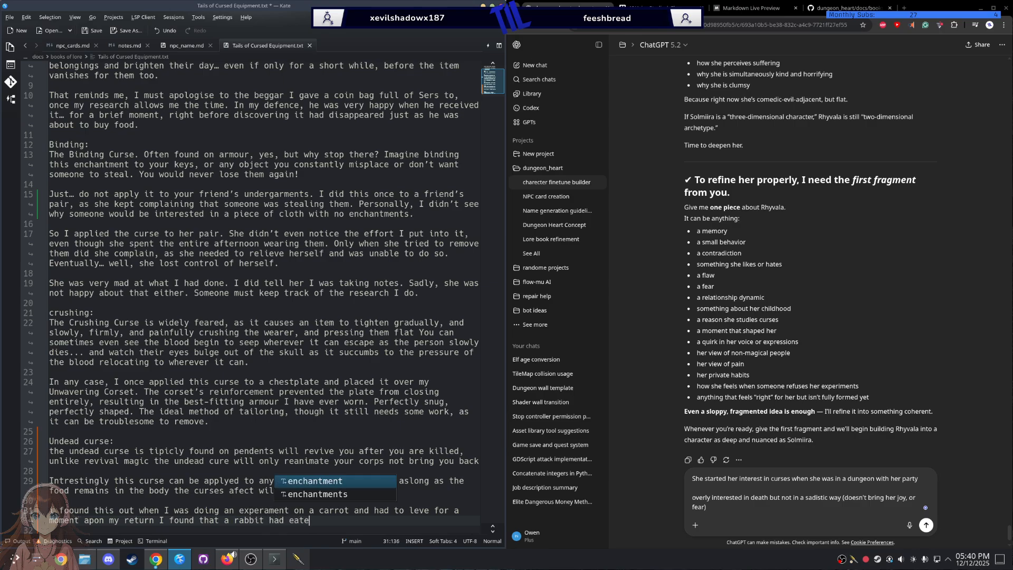
type("n some of it")
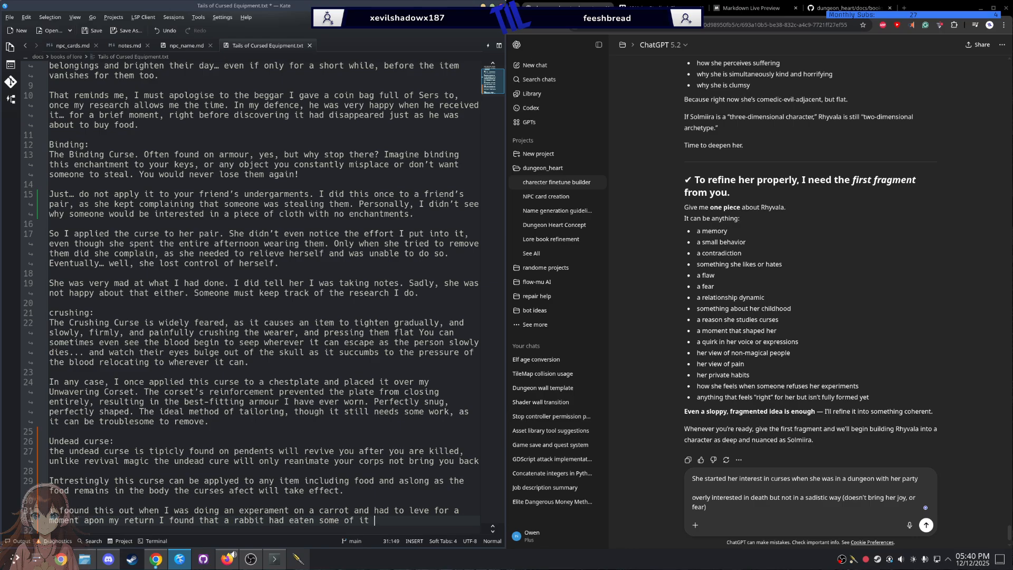
Step: Insert "with the curse" after "experament" in the carrot paragraph
scroll(114, 424, "down", 3)
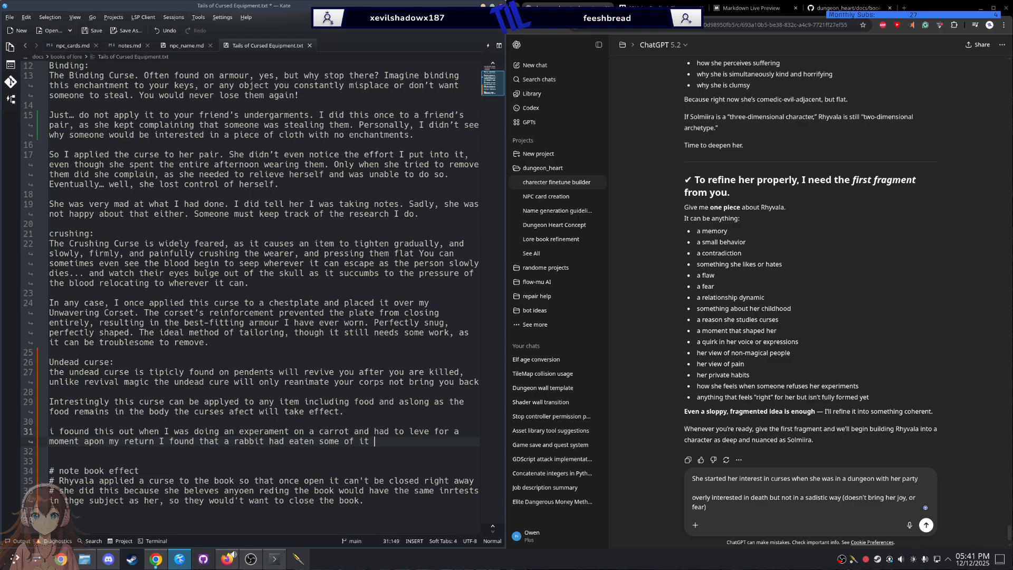
left_click(295, 432)
type("with the cur")
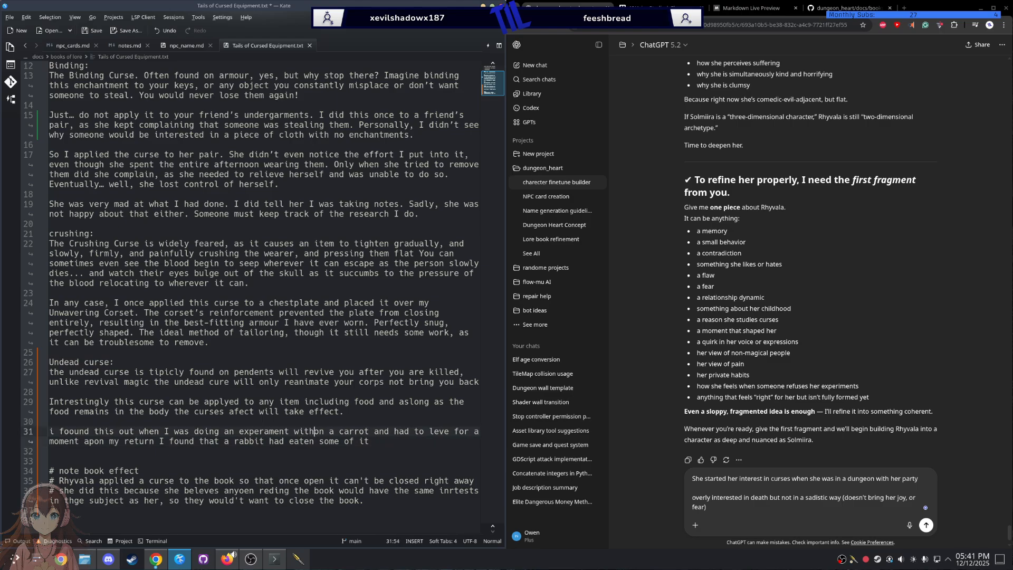
type("se")
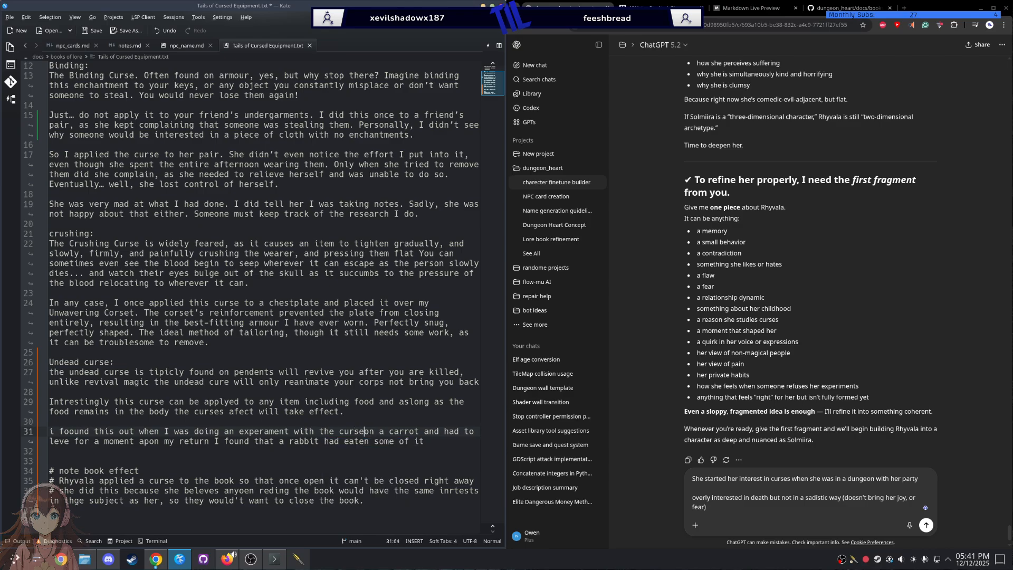
Step: Insert "I was wondering it it woul danimate it" after "on a carrot" in the Undead curse paragraph
key("ctrl+Right")
key("ctrl+Right")
key("ctrl+Right")
key("ctrl+Right")
key("ctrl+Left")
key("ctrl+Left")
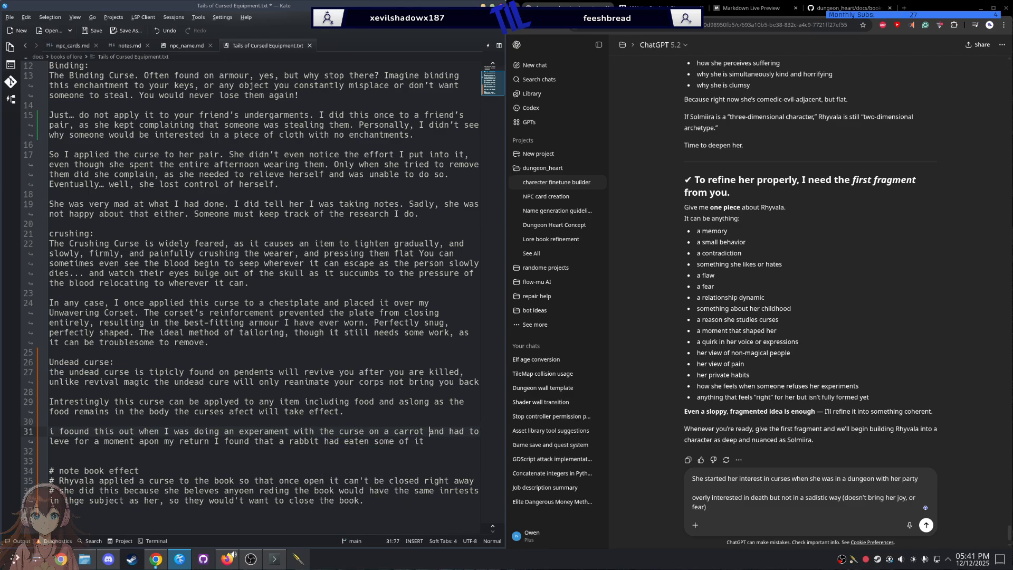
key("ctrl+Right")
key("Left")
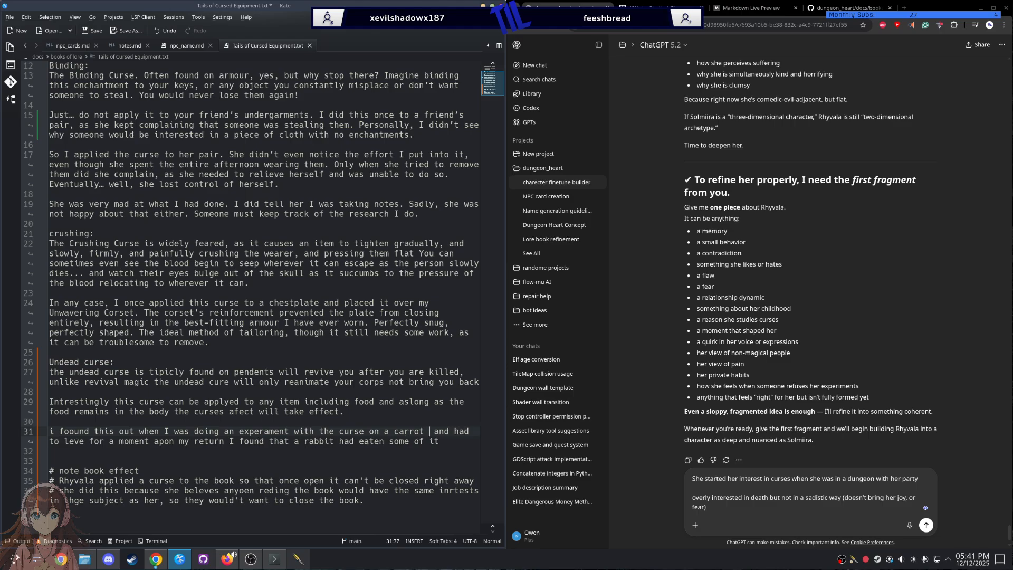
type("I thou")
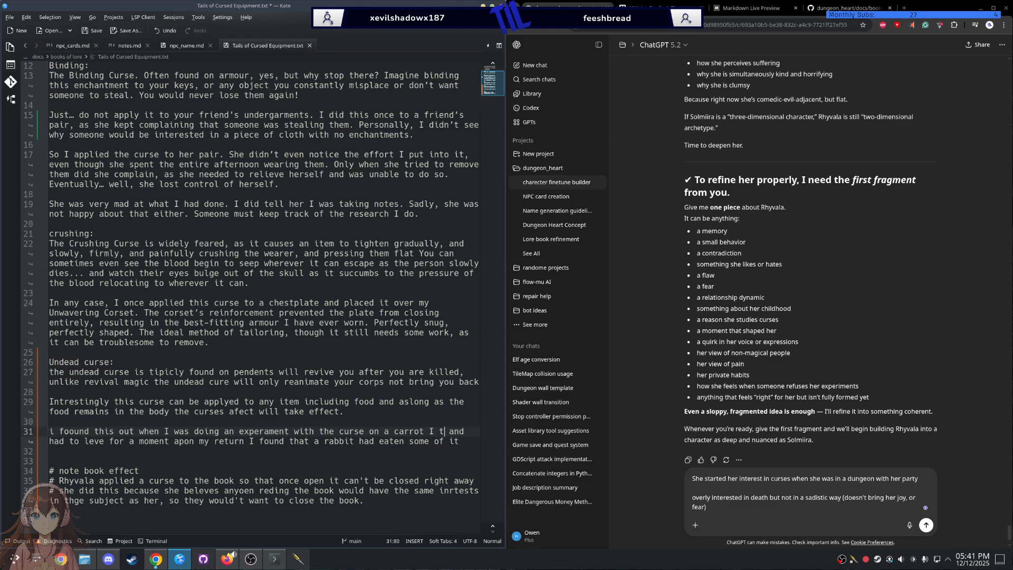
key("BackSpace")
key("BackSpace")
key("BackSpace")
key("BackSpace")
type("was wonfd")
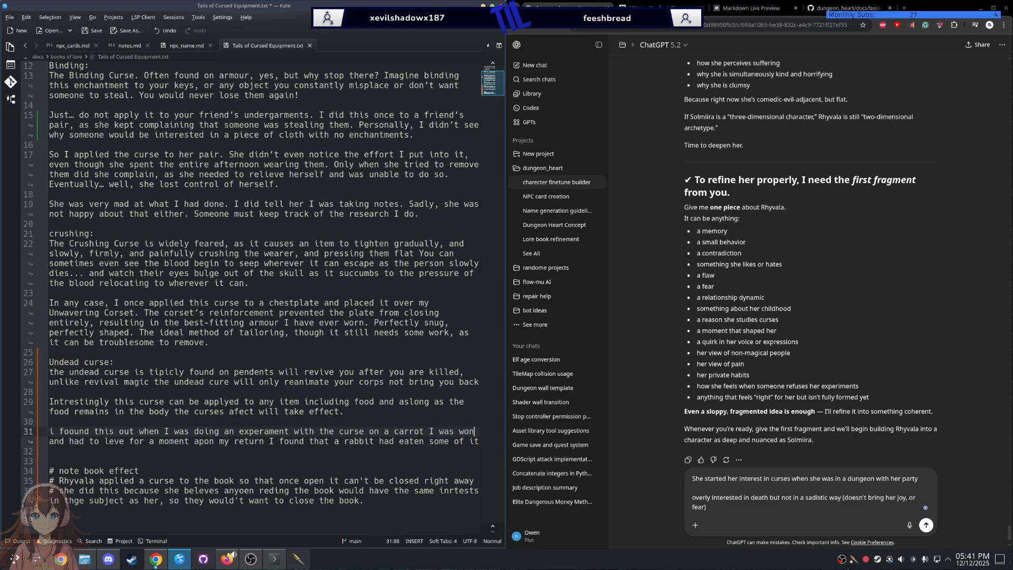
key("BackSpace")
key("BackSpace")
type("dering it it w")
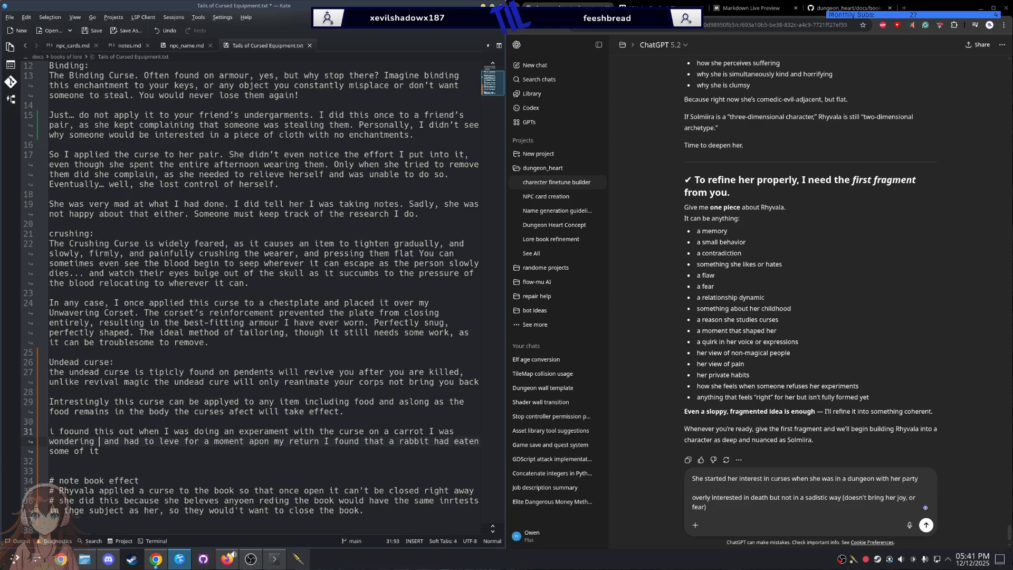
type("oul danima")
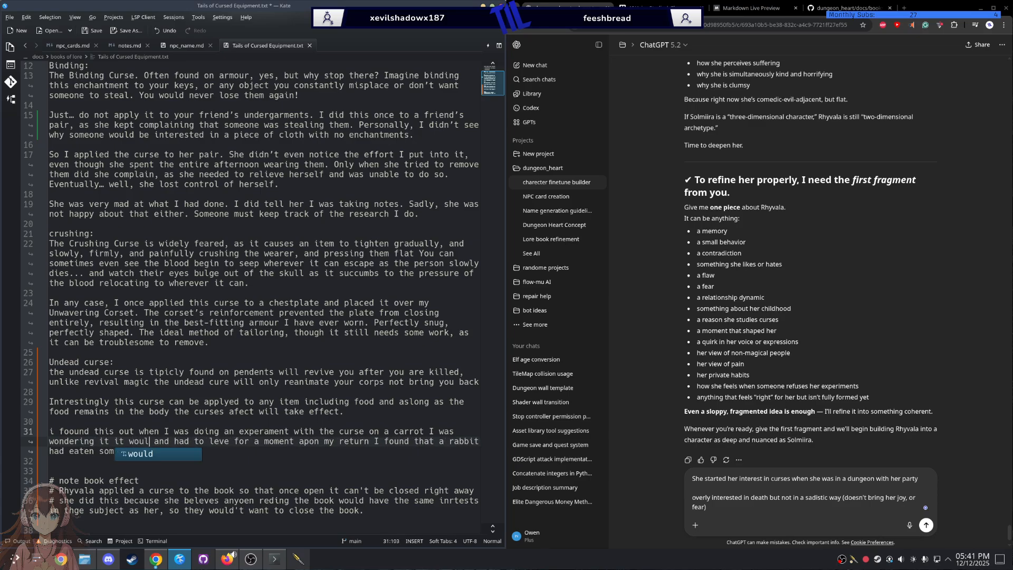
type("te it")
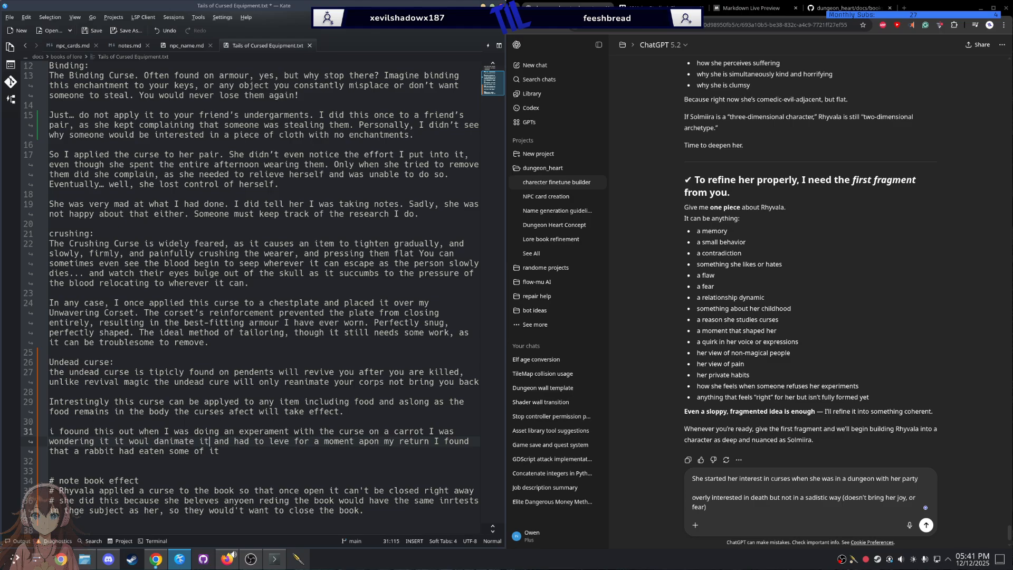
Step: Add "but I was called away" before "and had to leve for a moment" in the carrot paragraph
key("Delete")
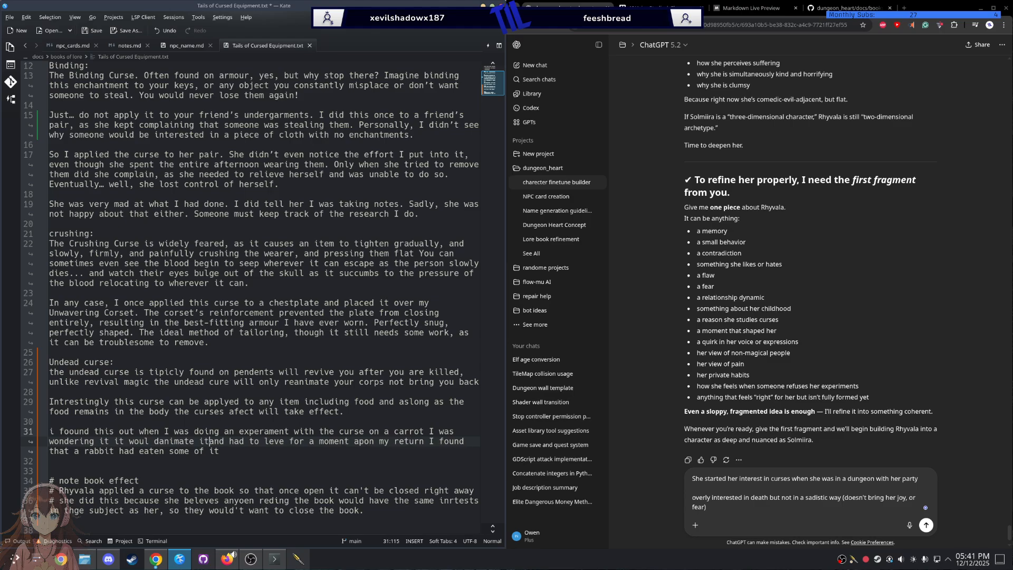
type("n")
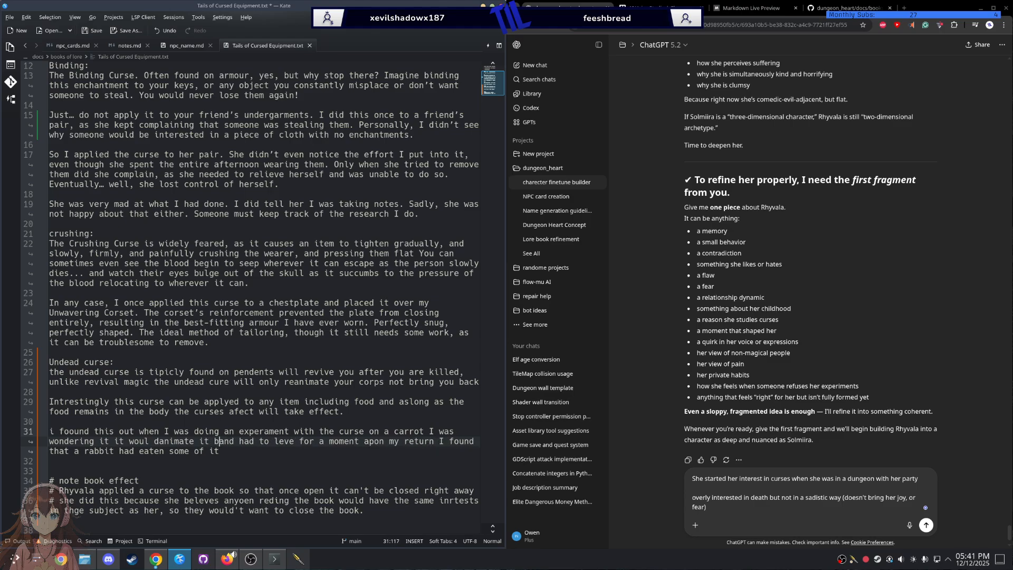
type("ut ")
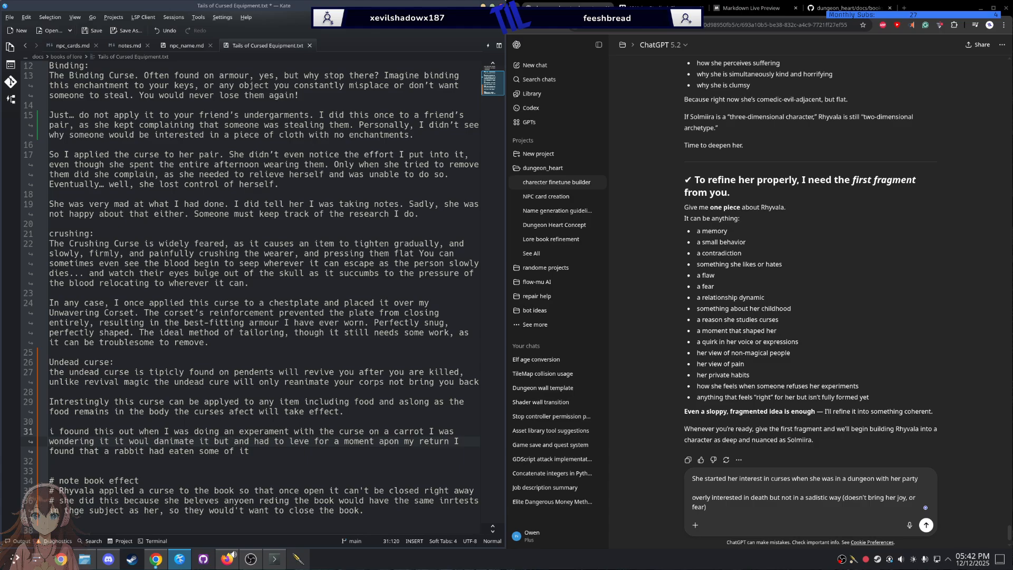
type("I was vc")
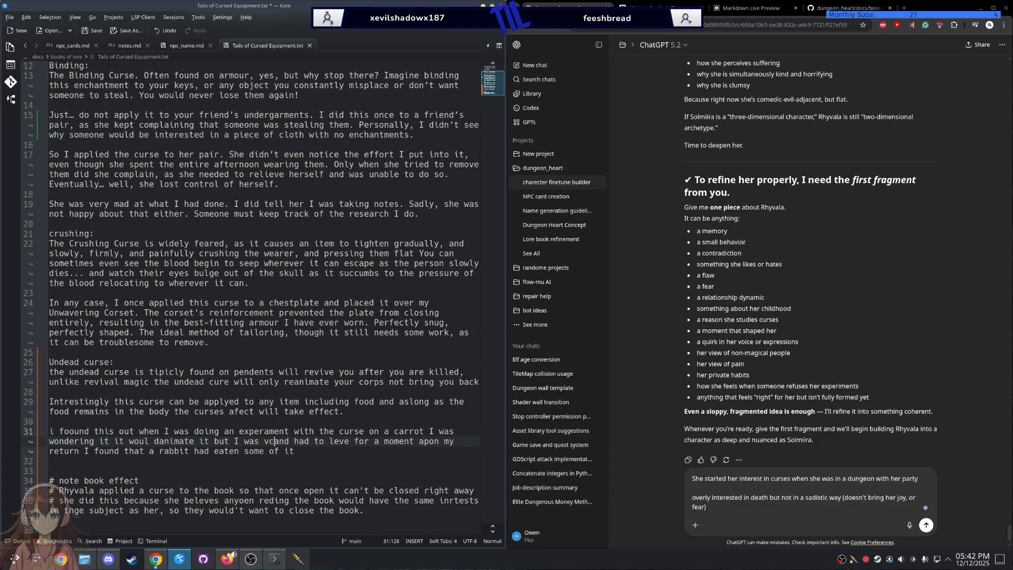
type("al")
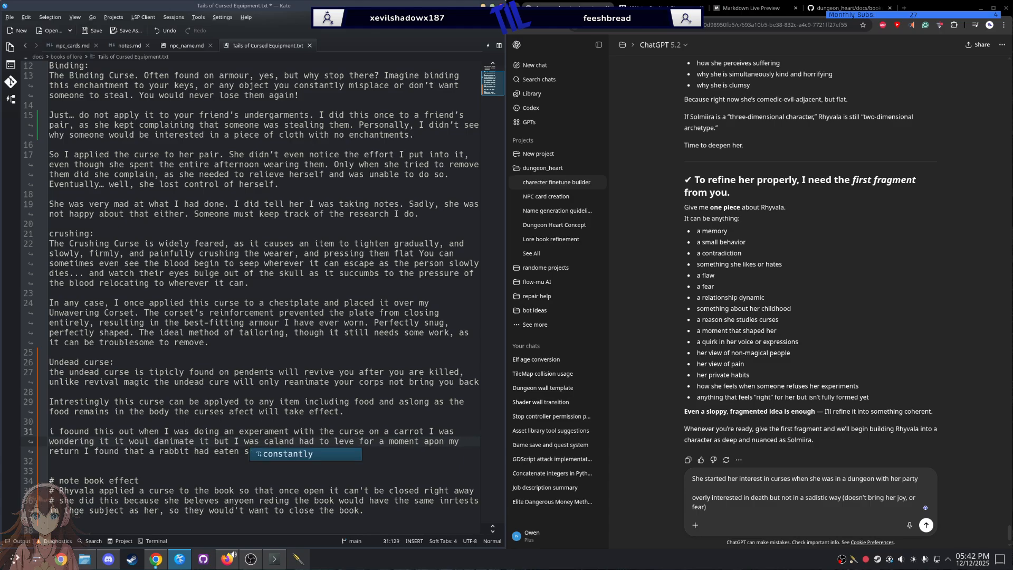
type("led awa")
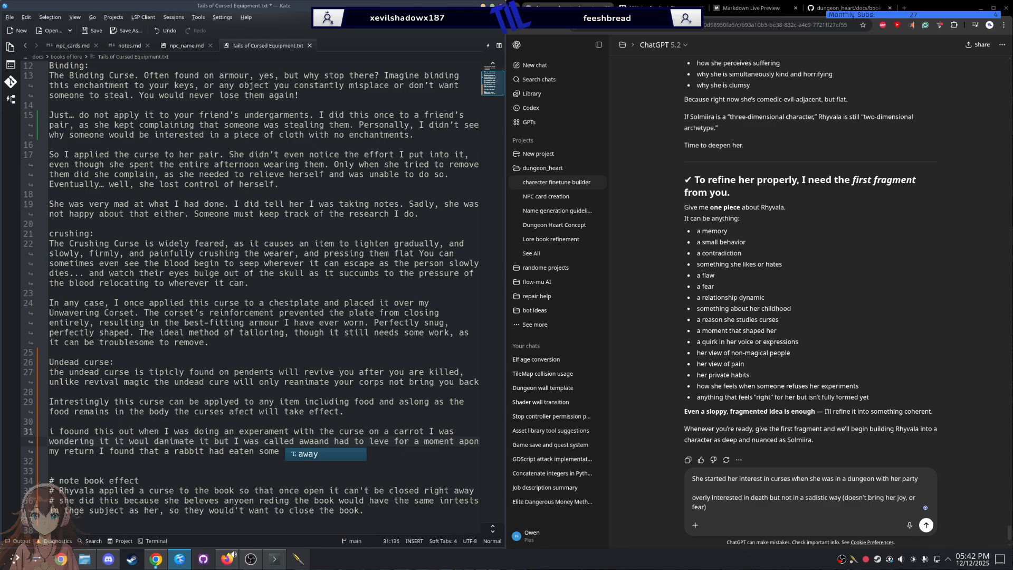
type("y")
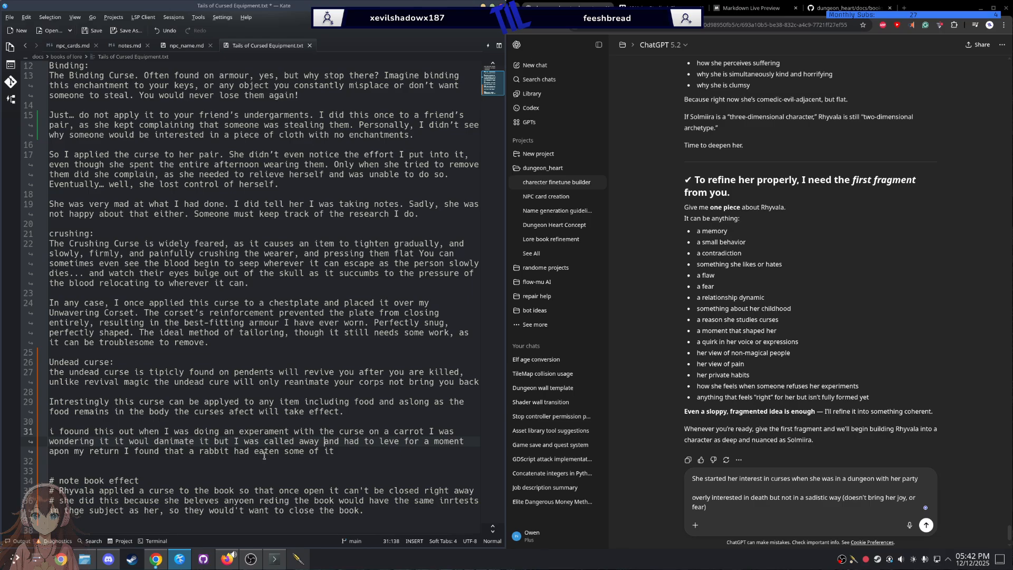
Step: Extend the end of the rabbit sentence with "which made me wonder if the effect would transefer"
left_click(341, 455)
type("which made me wonder if")
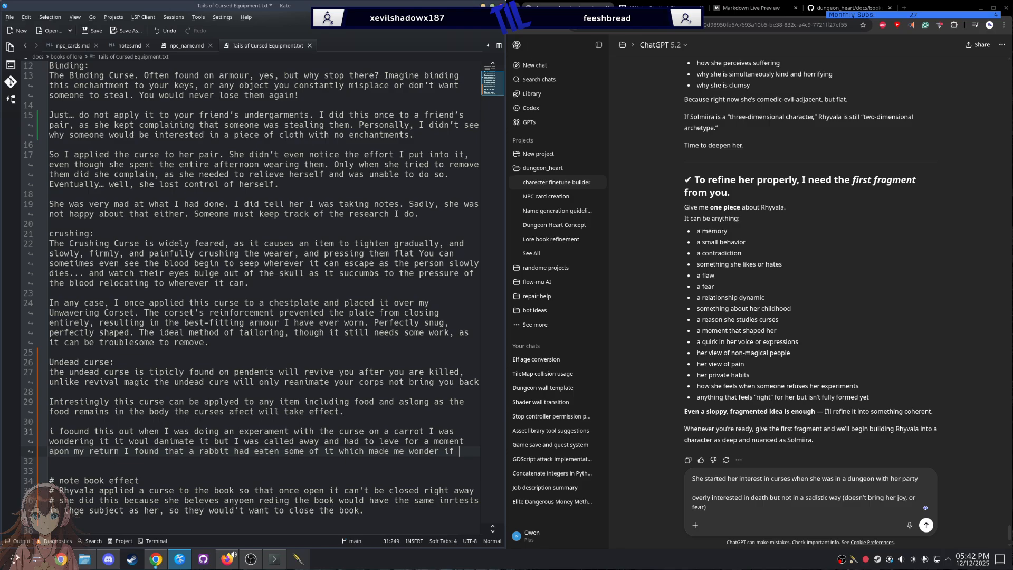
type("the effect woudl")
key("BackSpace")
key("BackSpace")
type("ld transefer ")
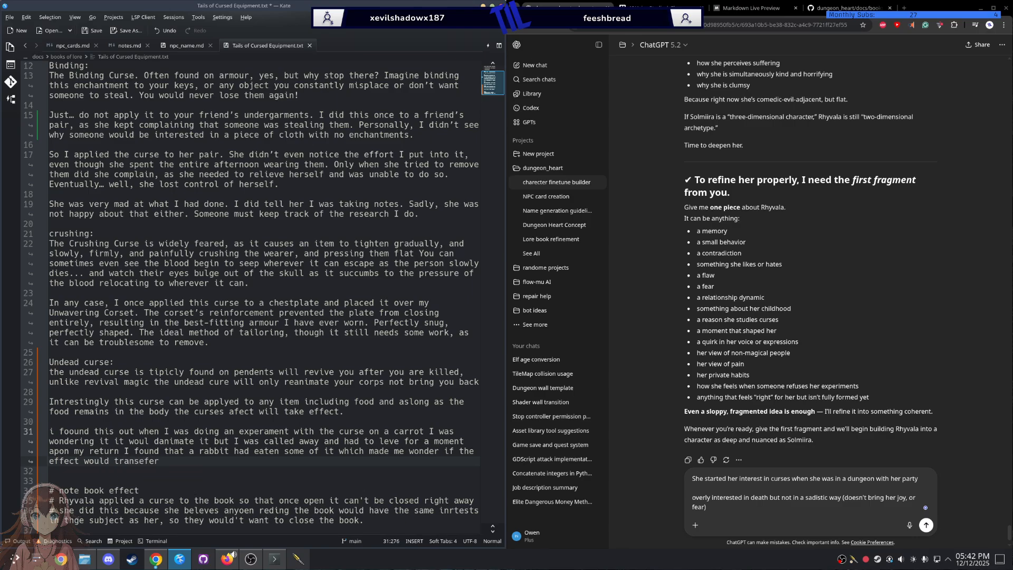
Step: Append ", turns out it dose I waited for the rabbit to finish" to the carrot paragraph
type(", turns out it dose I waited for the rabb")
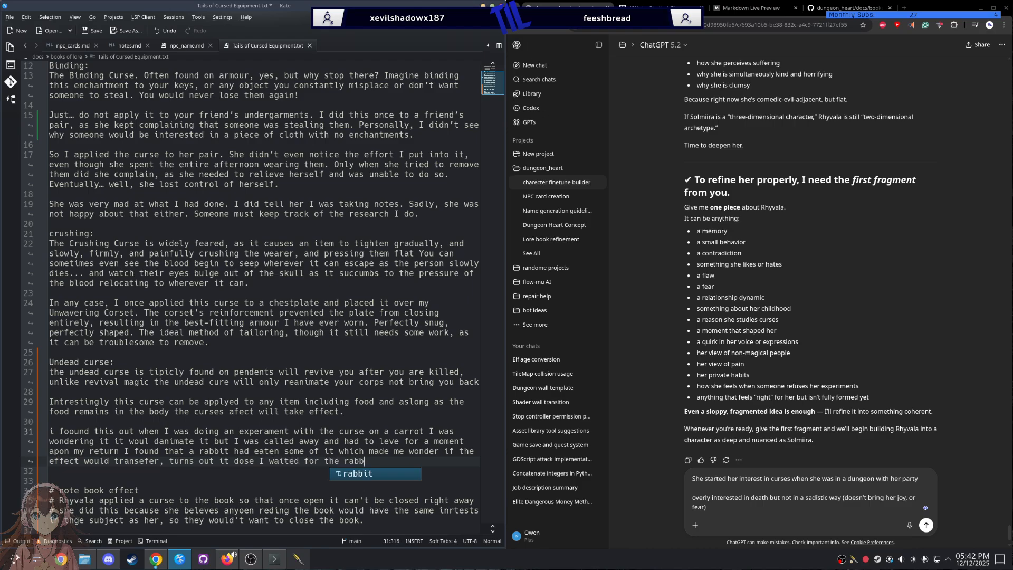
type("it to ")
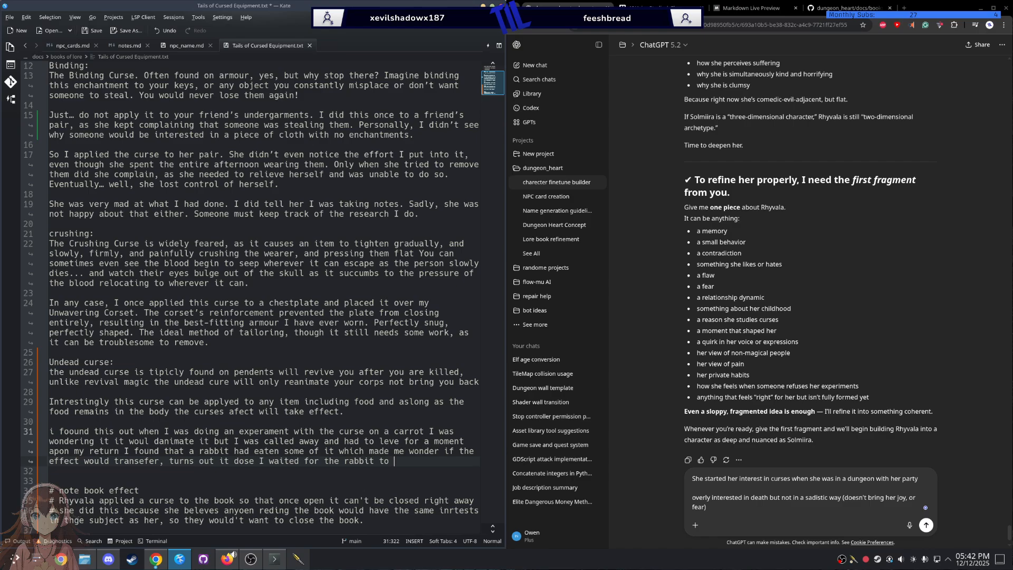
type("finish")
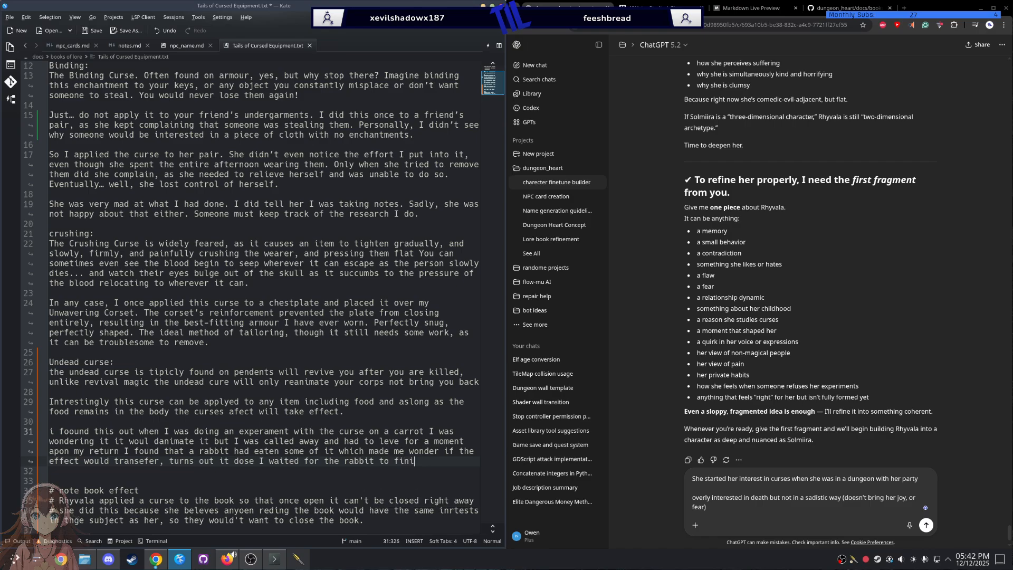
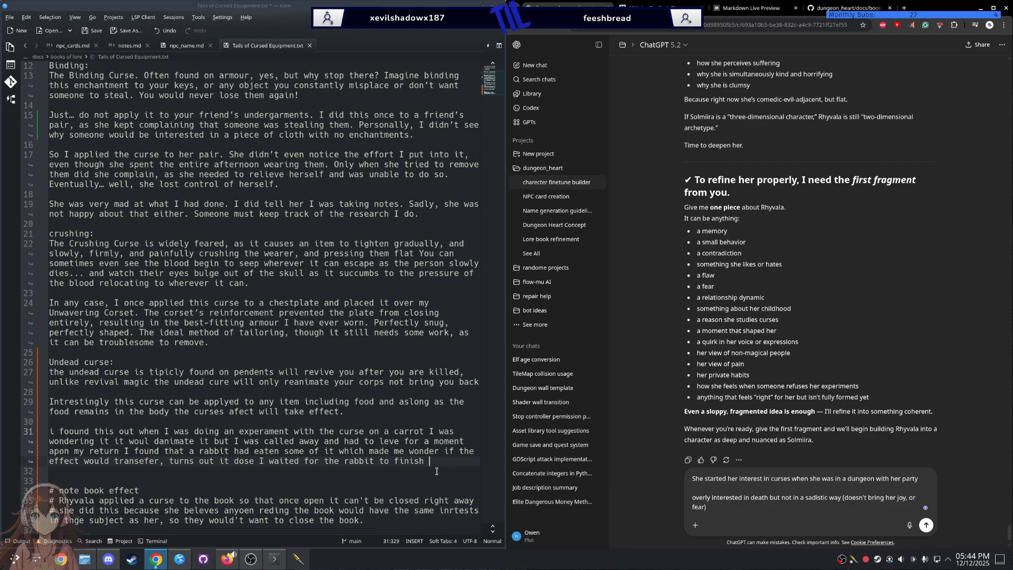
Step: Write "befor I wrapad my hand around its neck" at the end of the ChatGPT draft, copy the phrase and remove it from there
type("befor I wrapad my hand around its neck")
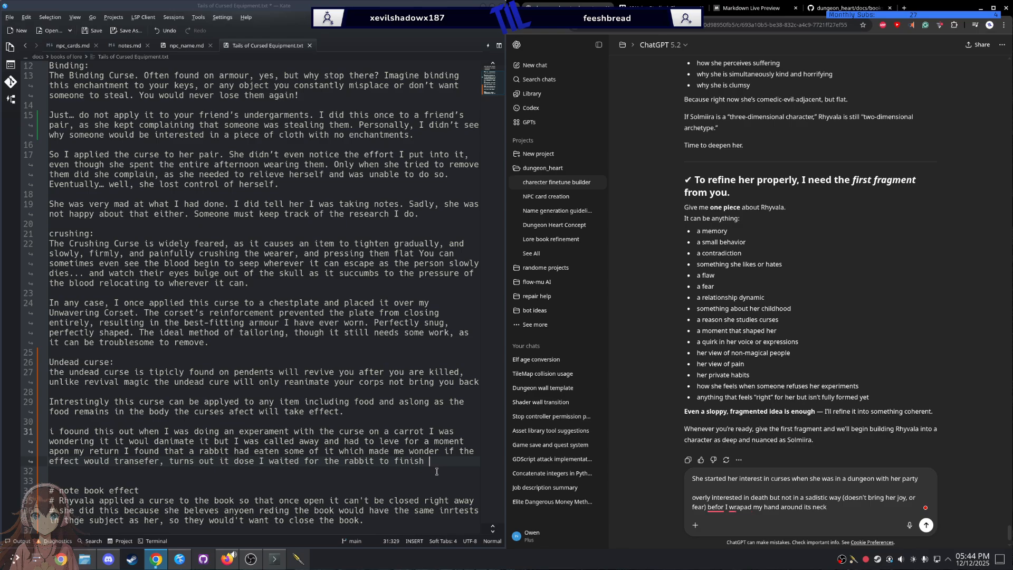
left_click(706, 507, "shift")
key("ctrl+c")
key("BackSpace")
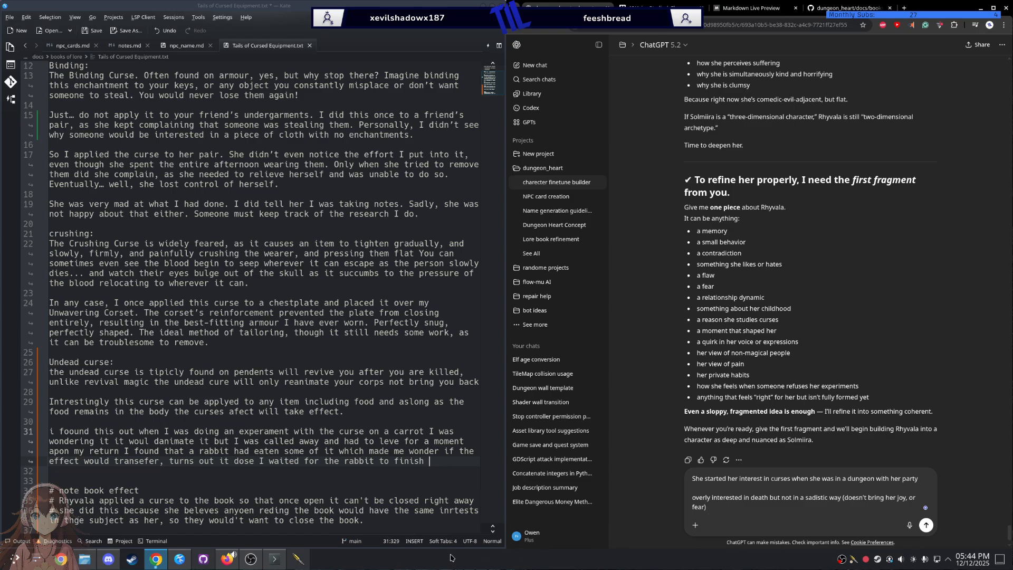
Step: Paste the copied phrase at the end of the lore book's note book effect text
left_click(379, 522)
key("ctrl+v")
scroll(176, 465, "down", 1)
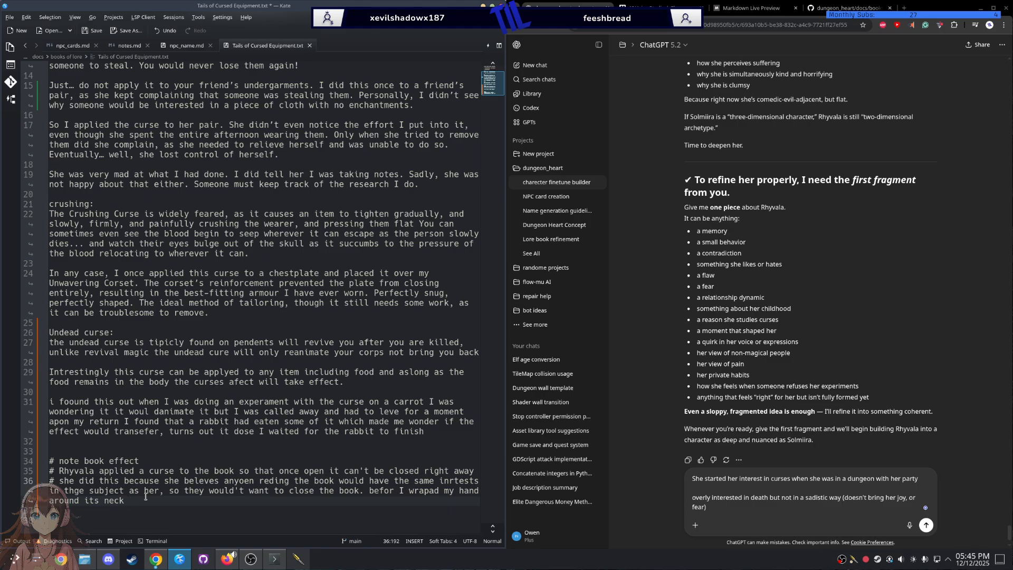
Step: Undo the paste in the note book effect text and paste the phrase after "finish" in the carrot paragraph, with single spacing
key("ctrl+z")
key("ctrl+z")
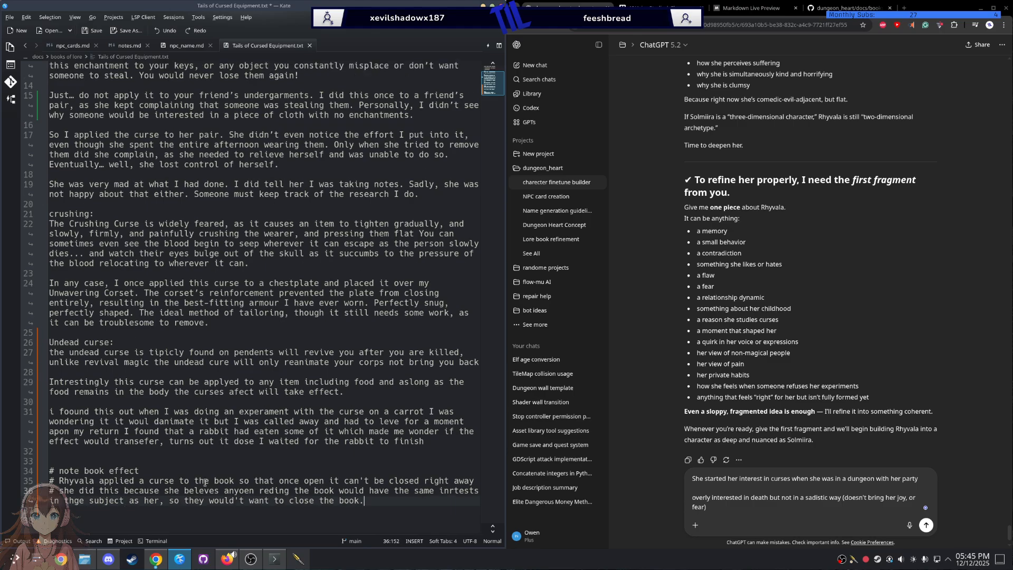
left_click(443, 443)
key("BackSpace")
key("ctrl+v")
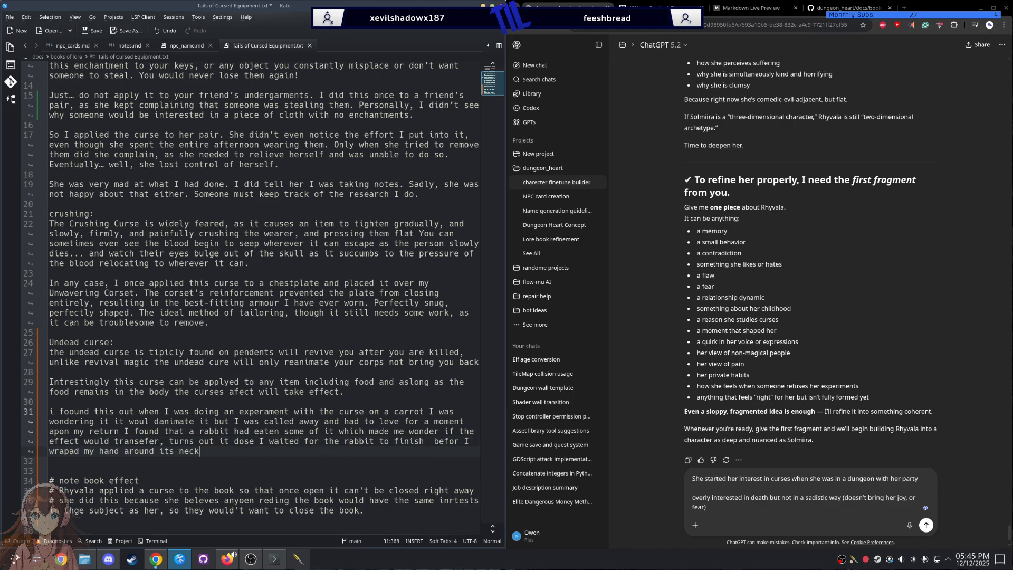
left_click(430, 441)
key("BackSpace")
Step: Continue the carrot paragraph with "and wached aas it srugled befor I felt the bones in it neck crack"
left_click(360, 449)
type("and wached aas it srugled ber")
key("BackSpace")
type("for ")
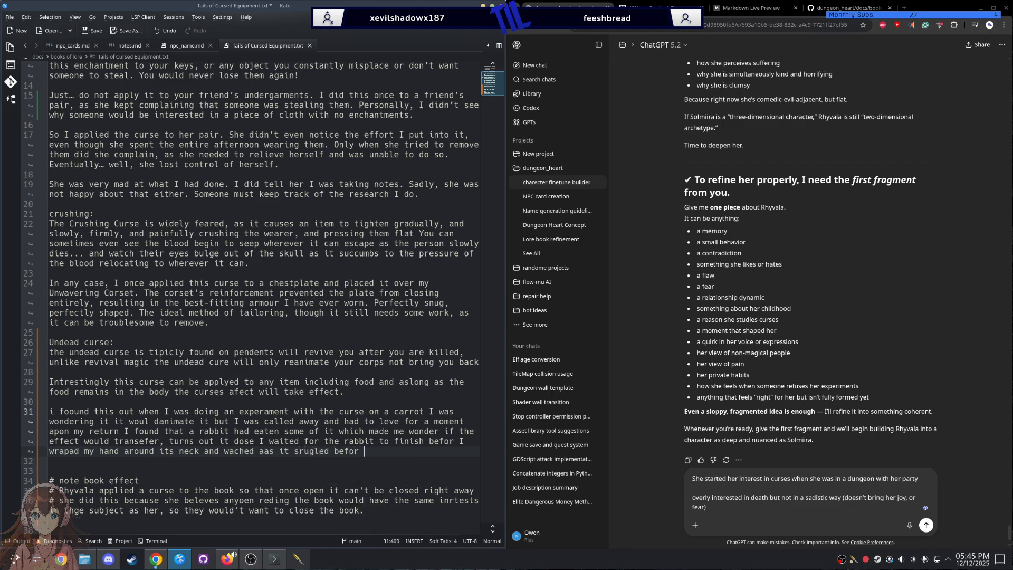
type("I felt the bones in it neck ")
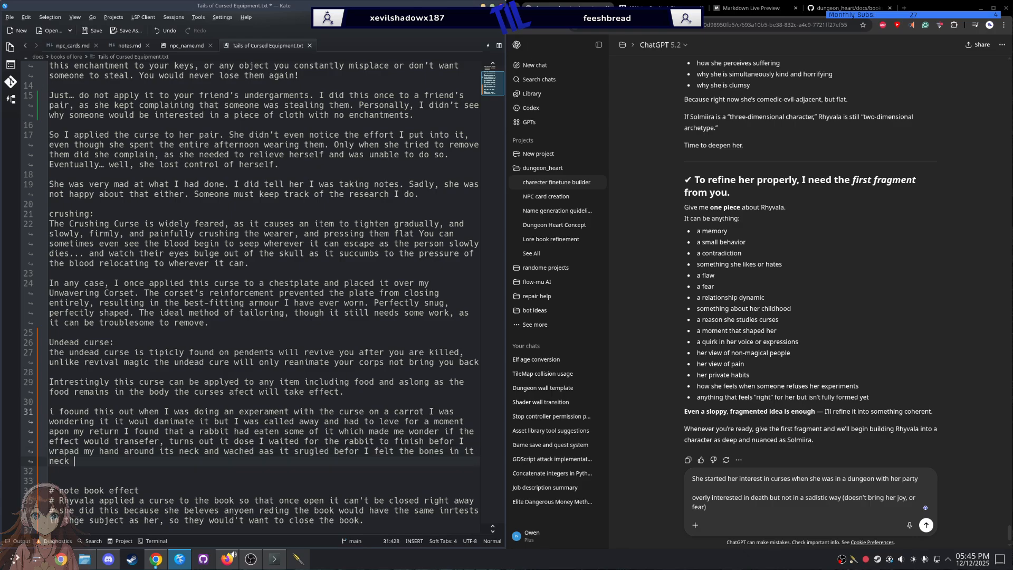
type("crack")
key("BackSpace")
Step: Append ", and after a moment the rabet reanimated" to the carrot paragraph
type(", and after teh")
key("BackSpace")
key("BackSpace")
key("BackSpace")
key("BackSpace")
type("a moment the rabe")
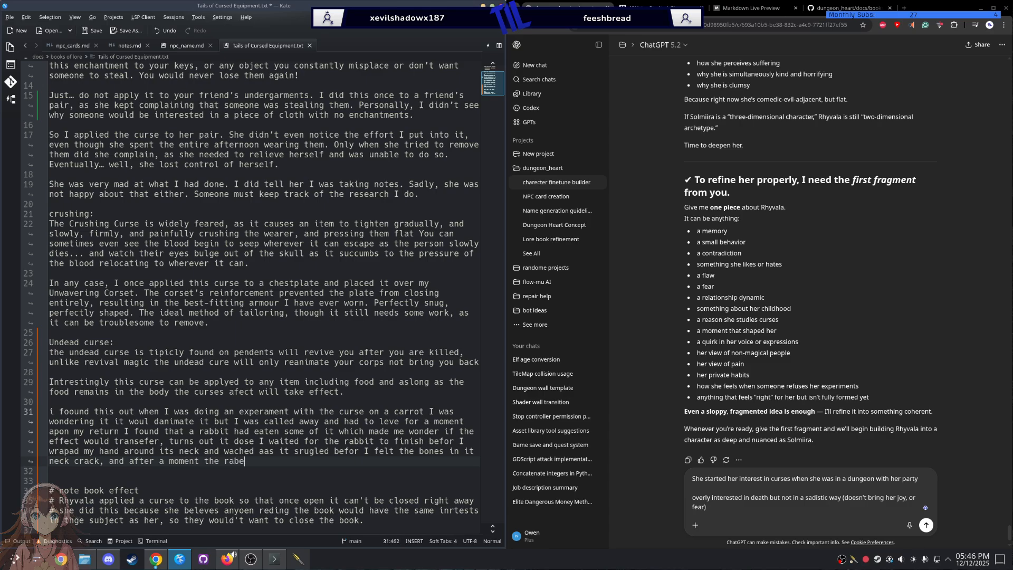
type("t reanimated")
Step: Insert ", which heals and revives the body from death" after "revival magic" in the first Undead curse paragraph
left_click(119, 364)
left_click(150, 364)
type(", whicjh")
key("BackSpace")
key("BackSpace")
type("h hj")
key("BackSpace")
type("eals ")
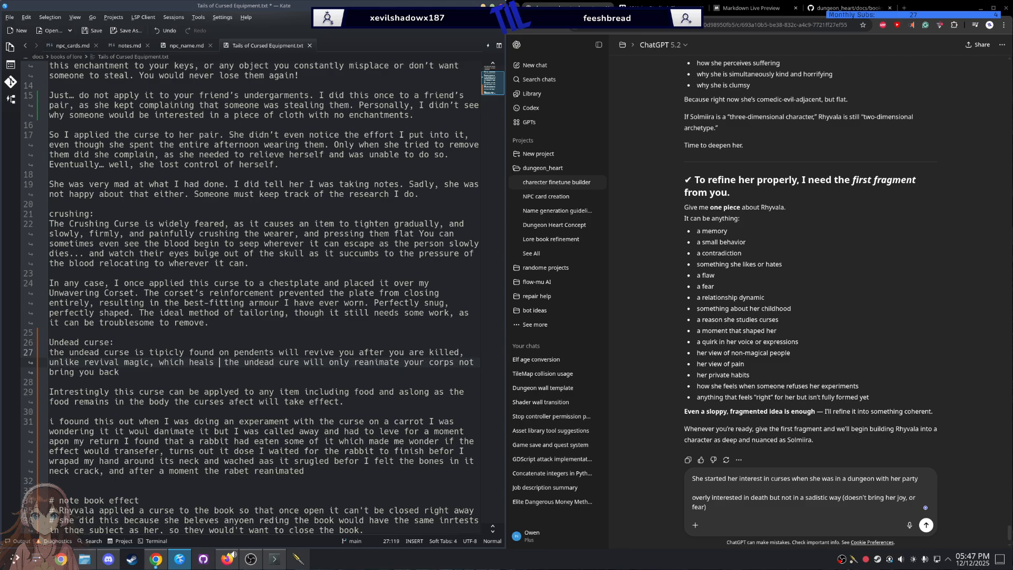
type("and ")
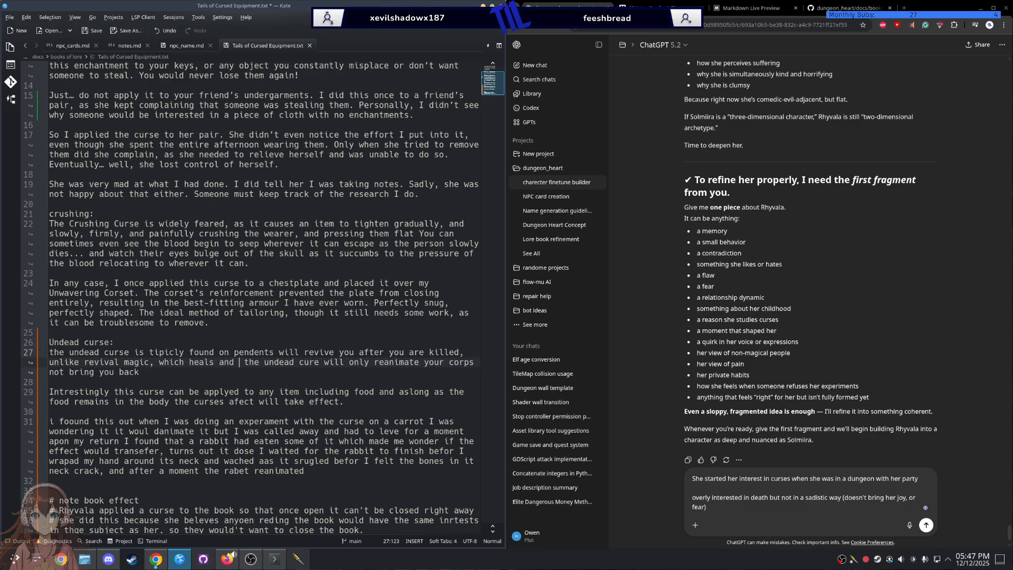
type("revives the")
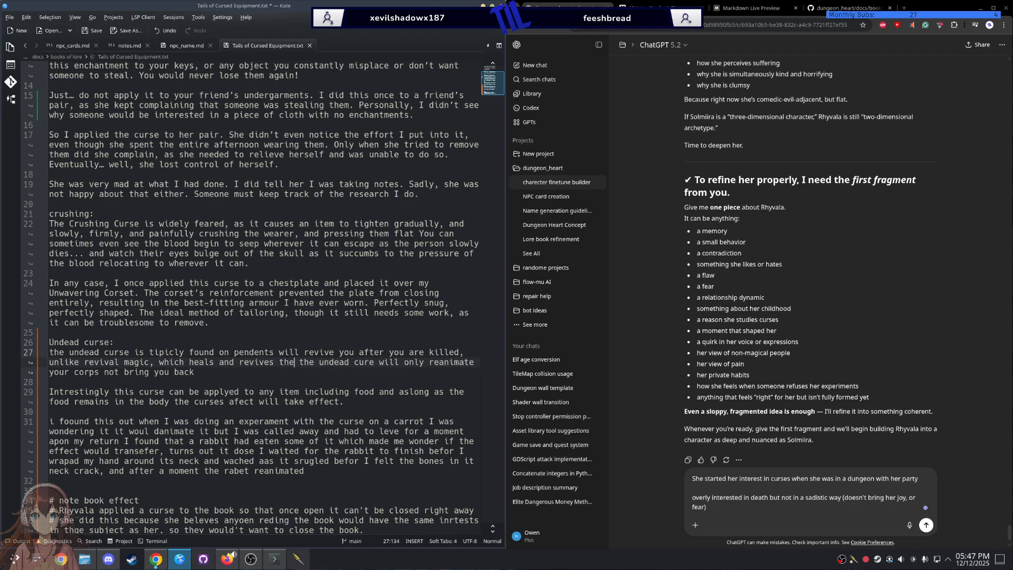
type(" body ")
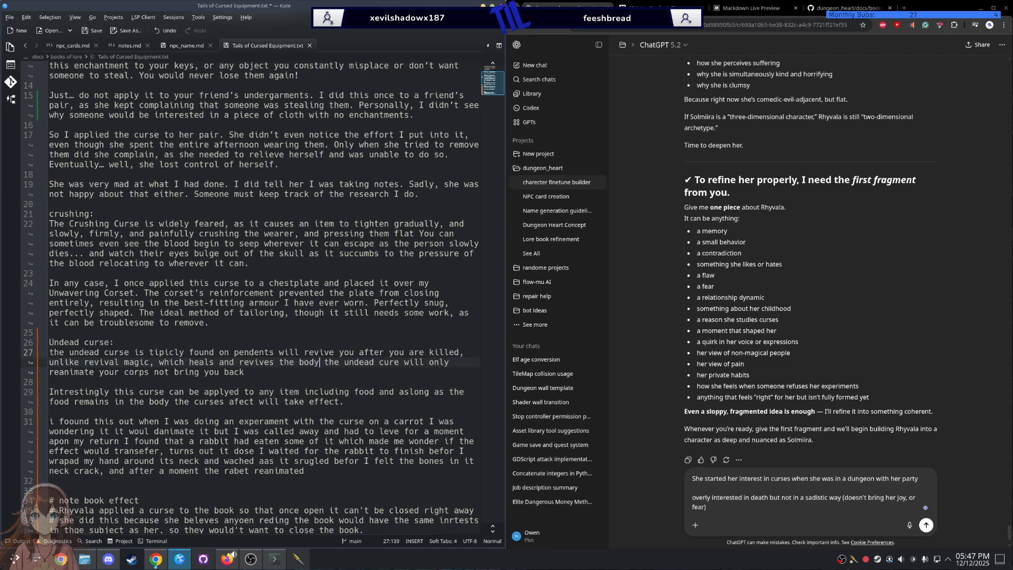
type("from death")
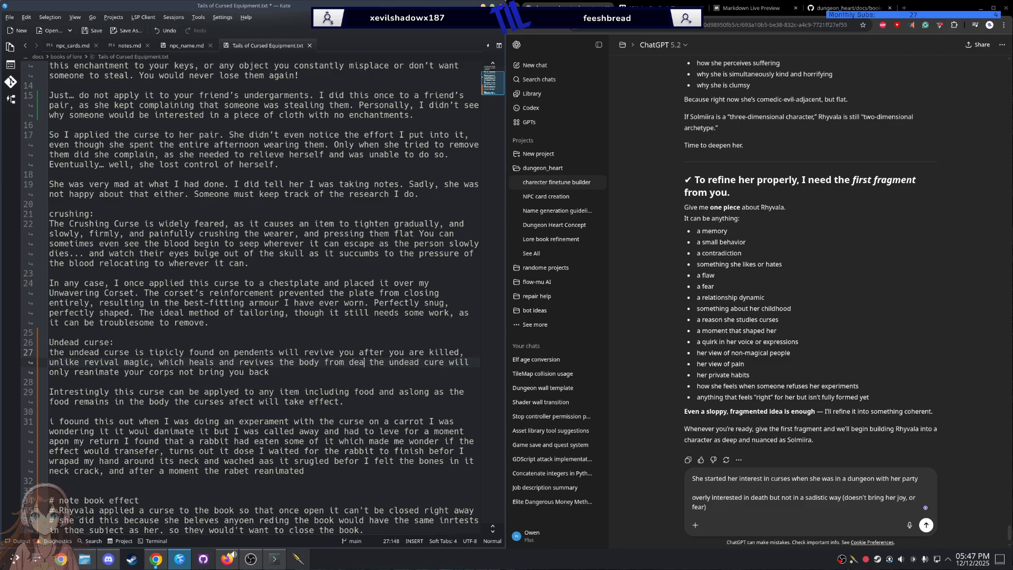
Step: Extend the revival magic clause with "if administerd in the corect mannor"
type(" if administerd")
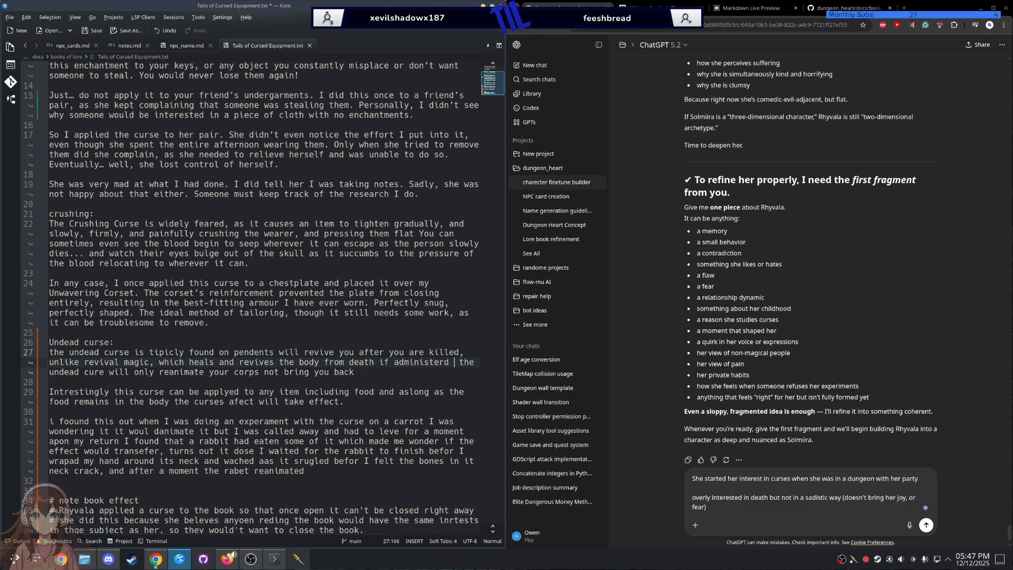
type("in the core")
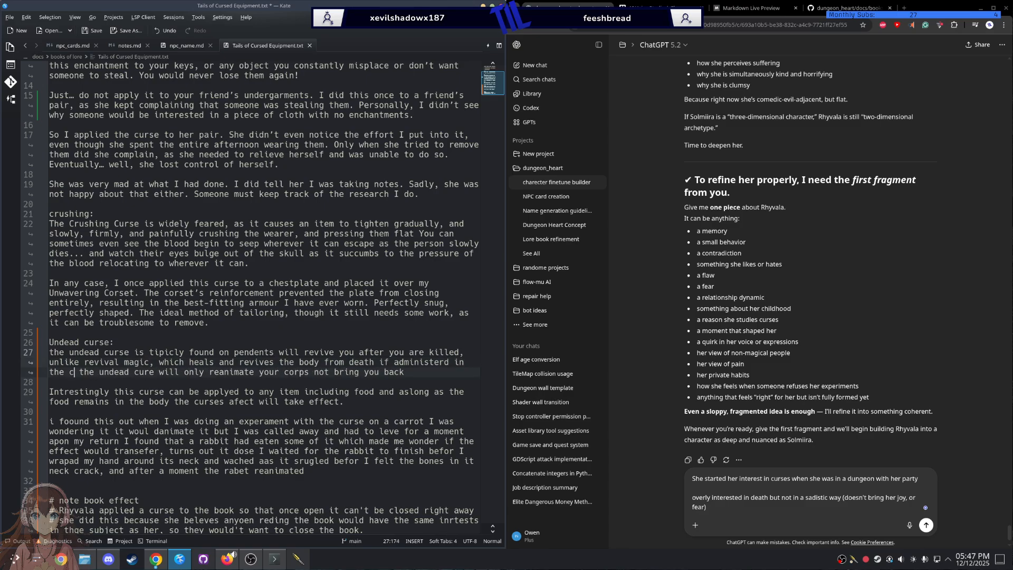
type("ct mannor")
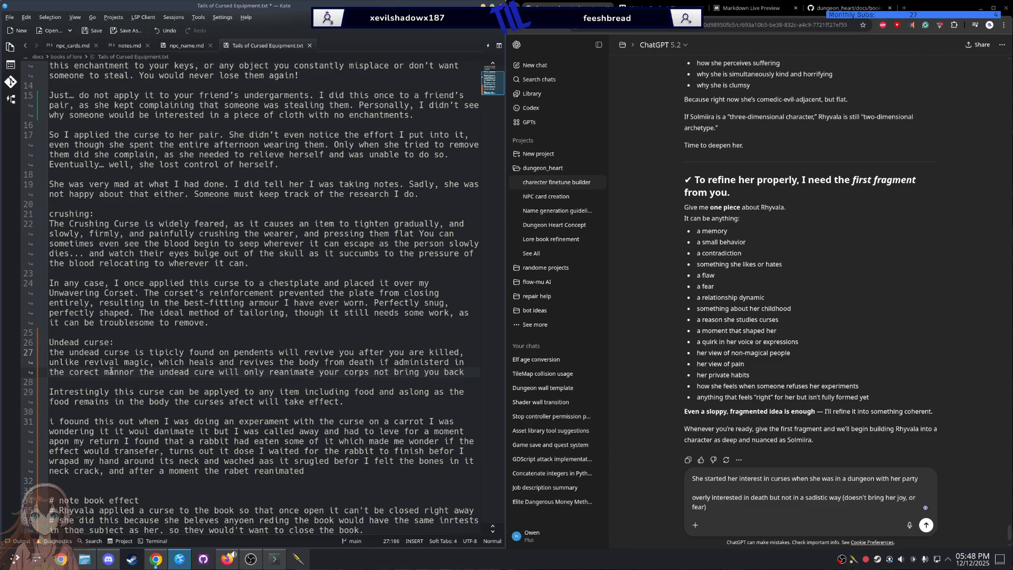
Step: Correct "undead cure" to "undead curse" in the first Undead curse paragraph
left_click(215, 371)
type("s")
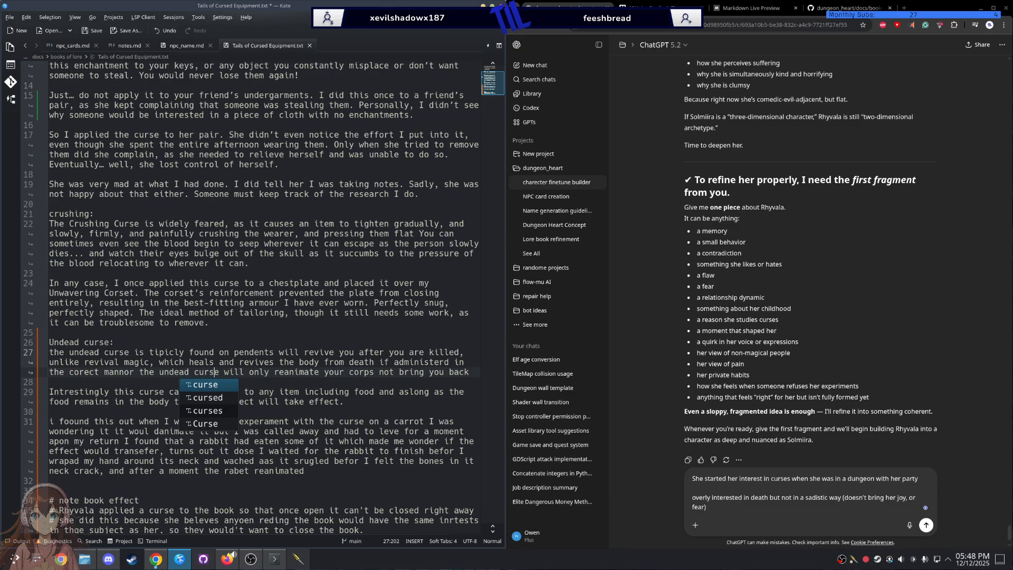
key("Escape")
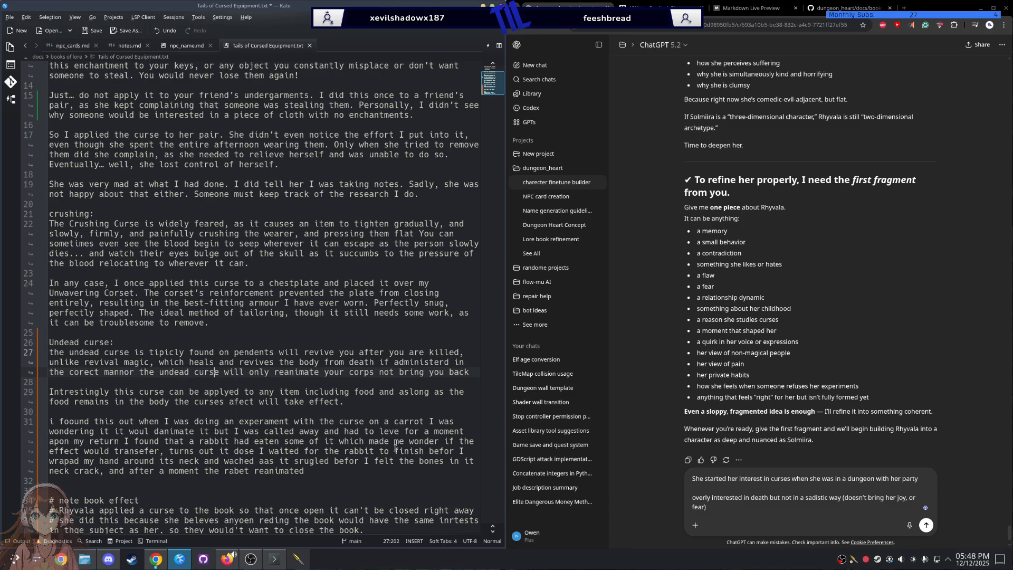
Step: Append "the sol of the person" after "bring you back" in the first Undead curse paragraph
type("the sole")
key("BackSpace")
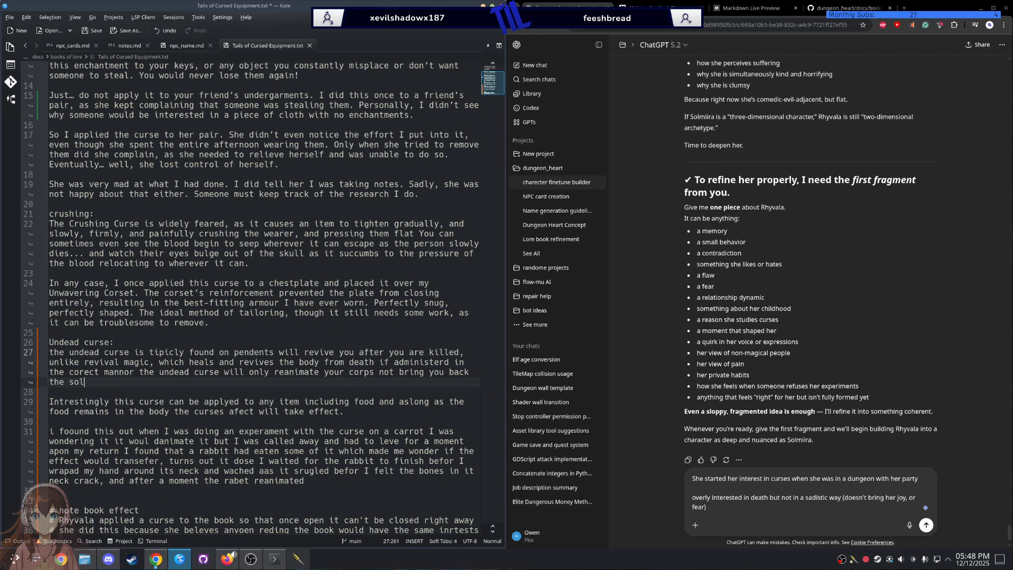
type("of the person")
Step: Add an exclamation mark after "food" in the sentence about applying the curse to any item
scroll(187, 401, "down", 1)
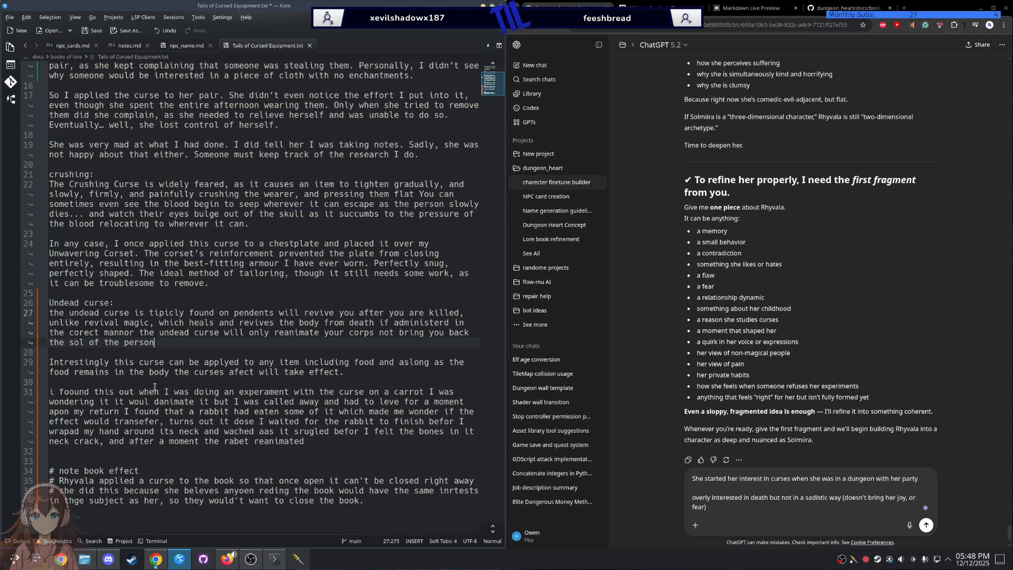
left_click(344, 363)
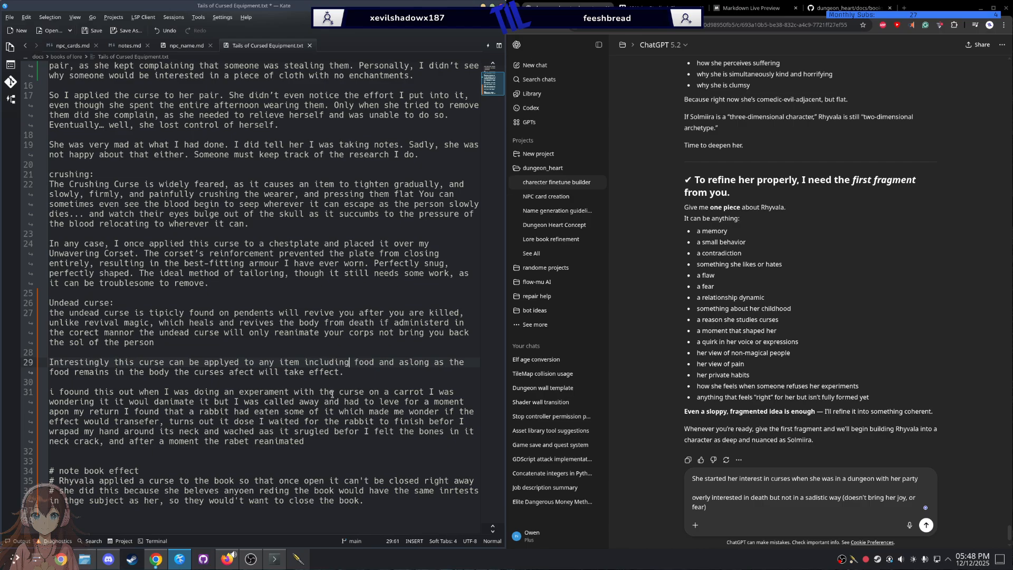
type("!")
key("BackSpace")
left_click(376, 362)
type("!")
double_click(320, 373)
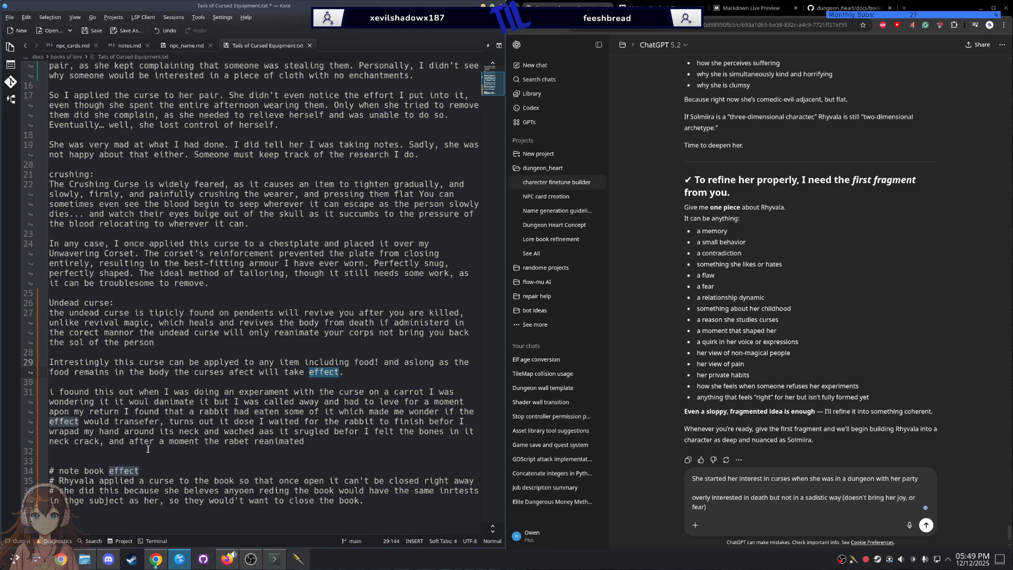
Step: Append ", but for some reason it didn't attack me but ran away" to the carrot paragraph
left_click(310, 440)
type(", but for s")
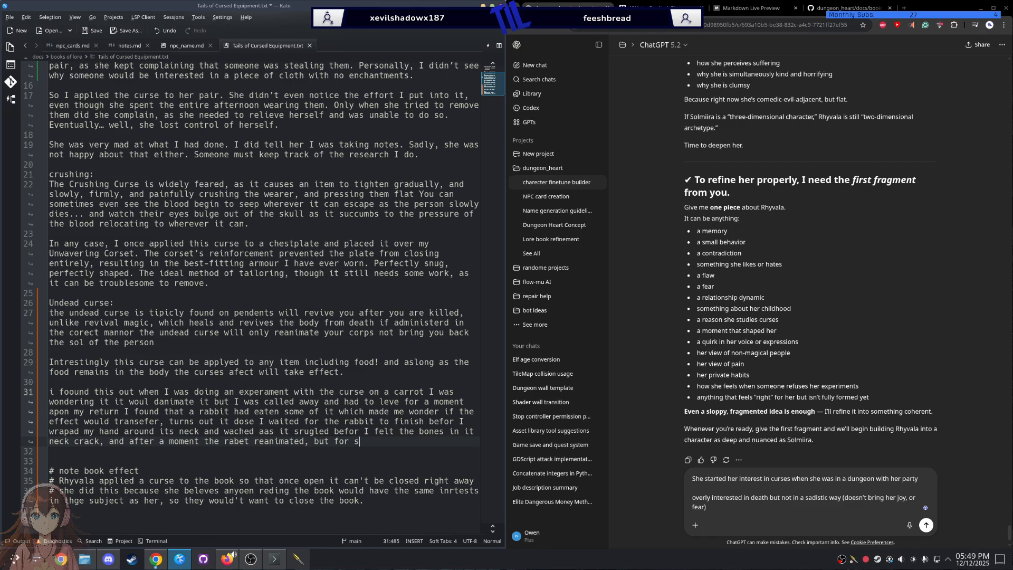
type("ome reason it didn't attac")
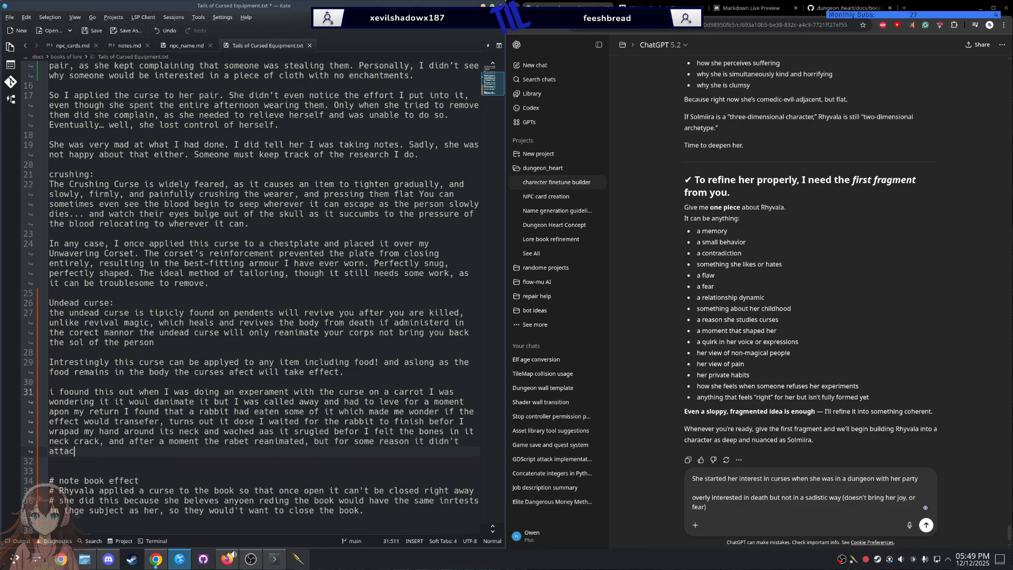
type("k me but ran away")
Step: Copy the Undead curse entry into the ChatGPT draft under a new line "draft section of her book (not refined but explans her a bit)"
left_click_drag(159, 457, 49, 306)
key("ctrl+c")
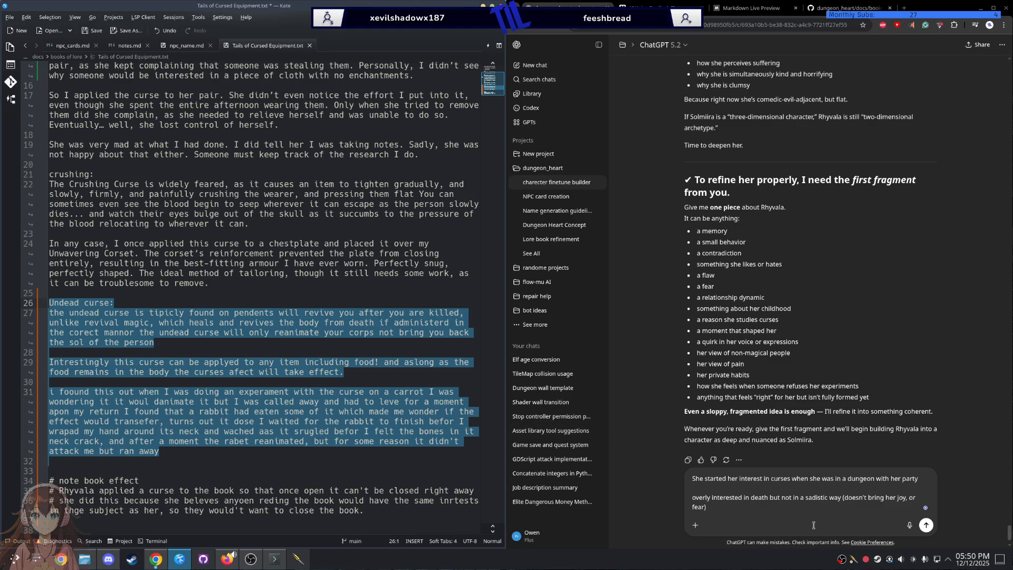
left_click(757, 512)
key("shift+Return")
key("shift+Return")
key("shift+Return")
type("draft section of")
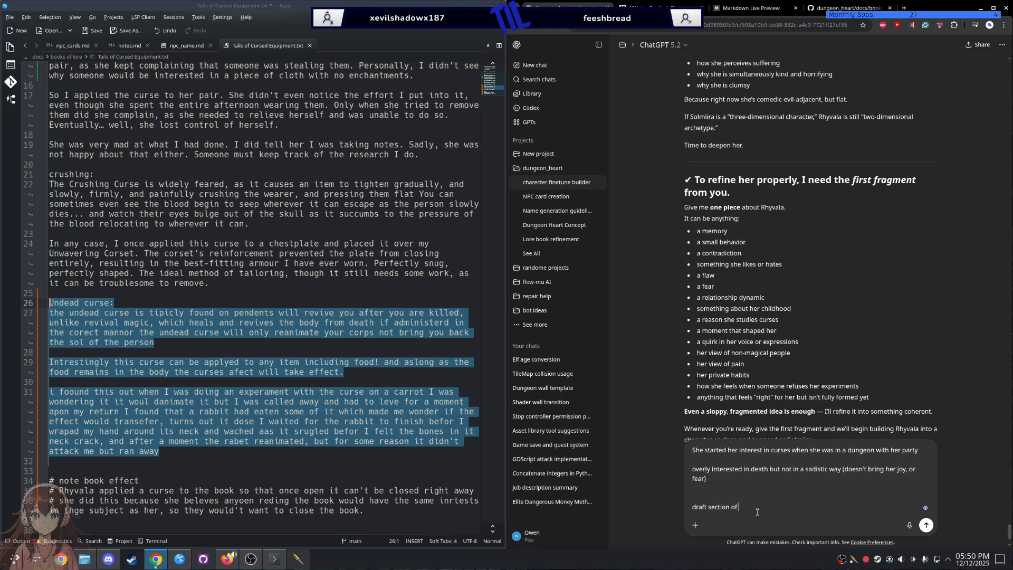
type(" her book (not refined but explans her a bit)")
key("shift+Return")
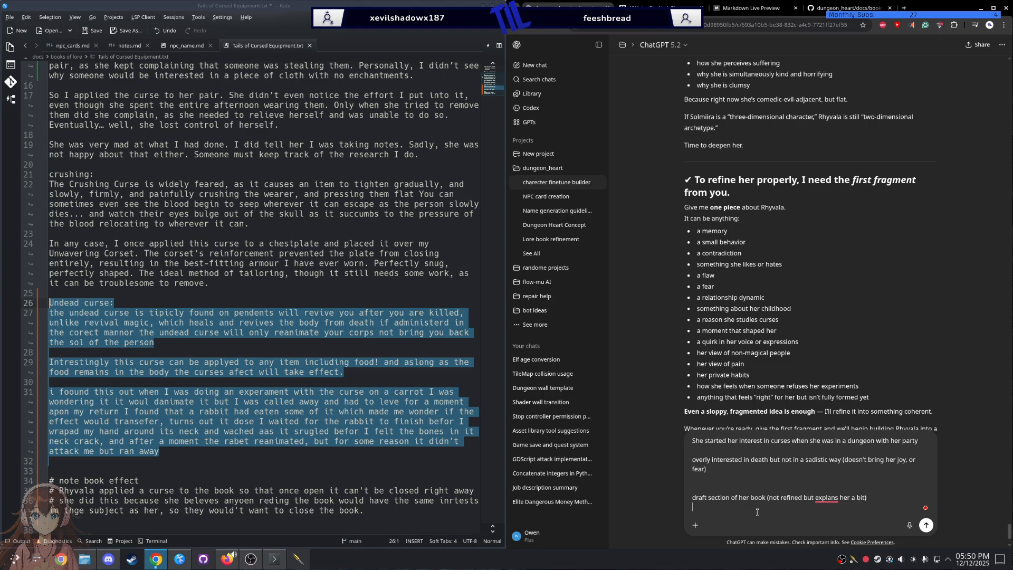
key("ctrl+v")
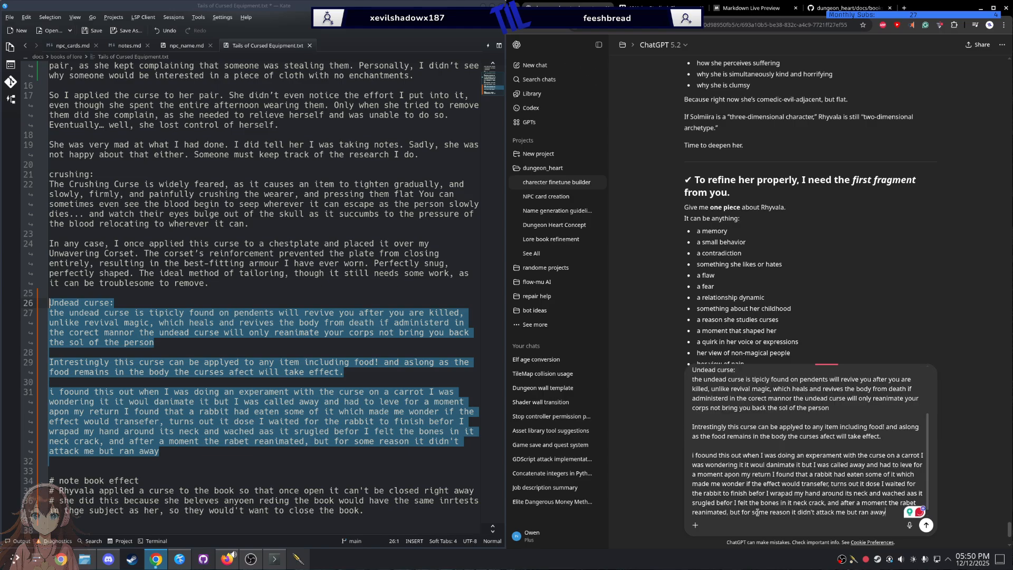
Step: Accept the Grammarly corrections "The", "typically", "that will" and "pendants" in the draft's first Undead curse paragraph
mouse_move(706, 380)
left_click(710, 402)
left_click(765, 402)
mouse_move(811, 394)
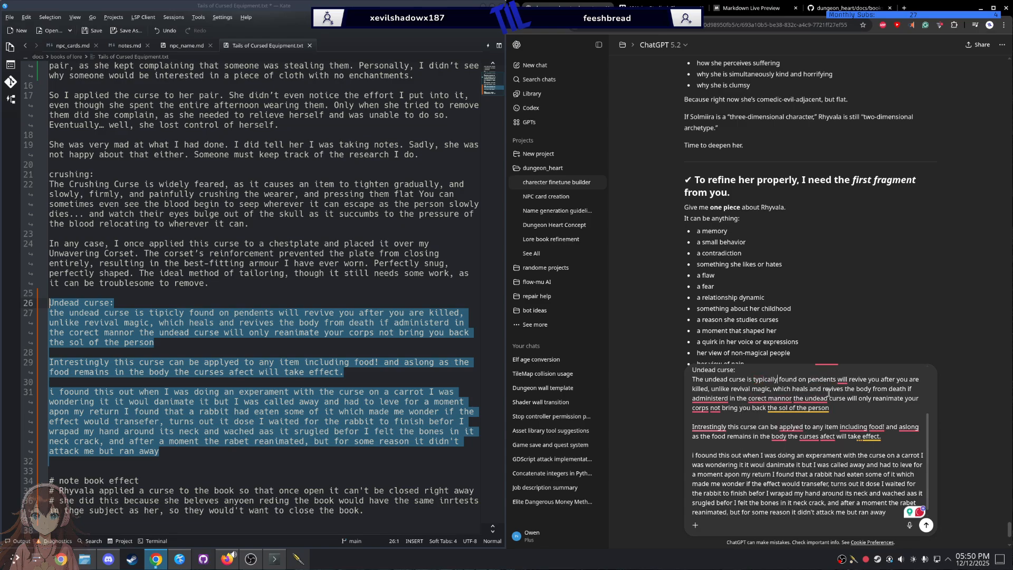
mouse_move(844, 378)
left_click(847, 396)
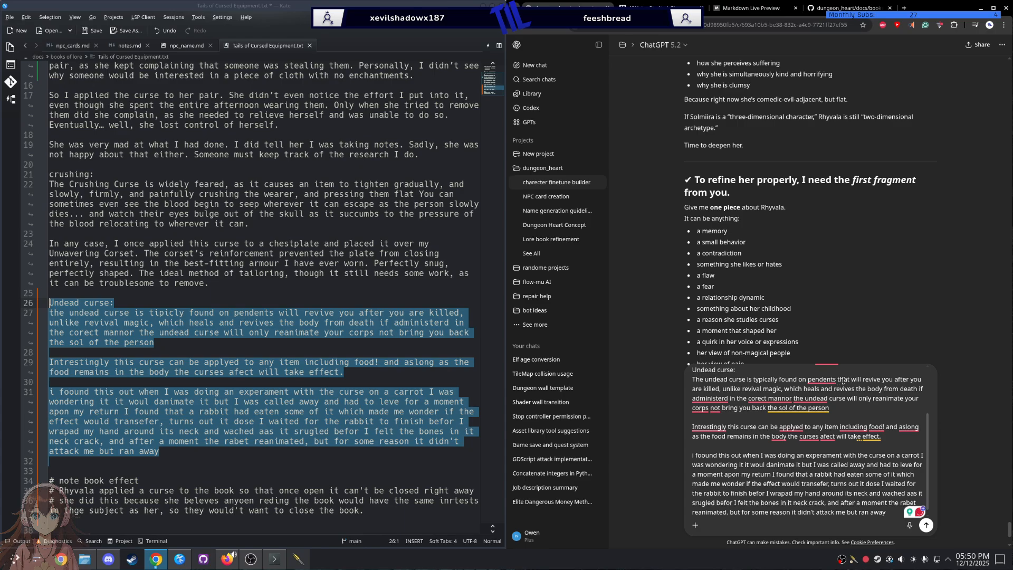
left_click(823, 397)
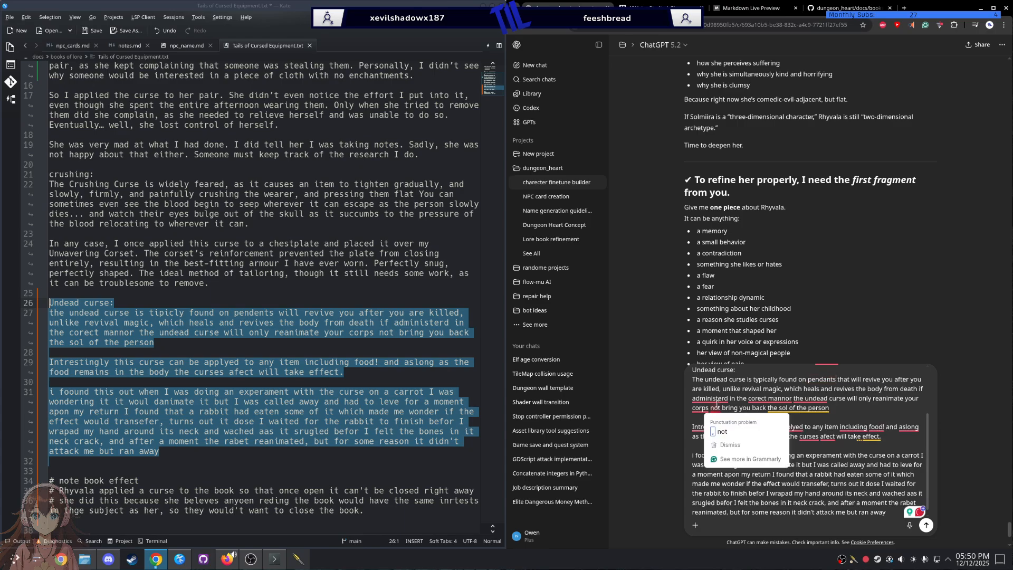
Step: Correct the rest of that paragraph to "administered in the correct manner. The", "corpse, not" and "soul" using the Grammarly suggestions
left_click(720, 425)
left_click(721, 414)
left_click(703, 421)
mouse_move(773, 399)
left_click(768, 422)
mouse_move(817, 400)
left_click(819, 421)
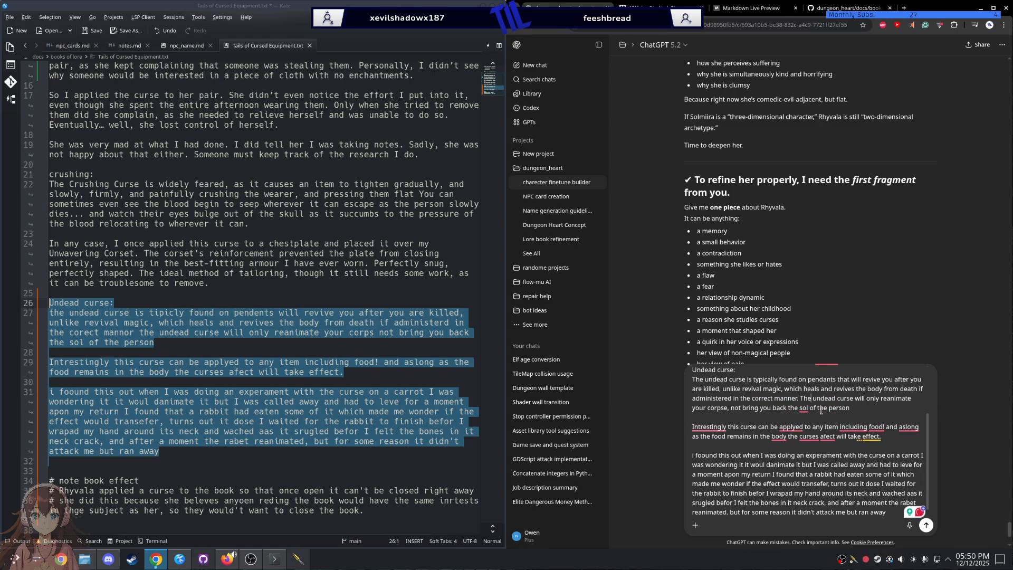
left_click(805, 419)
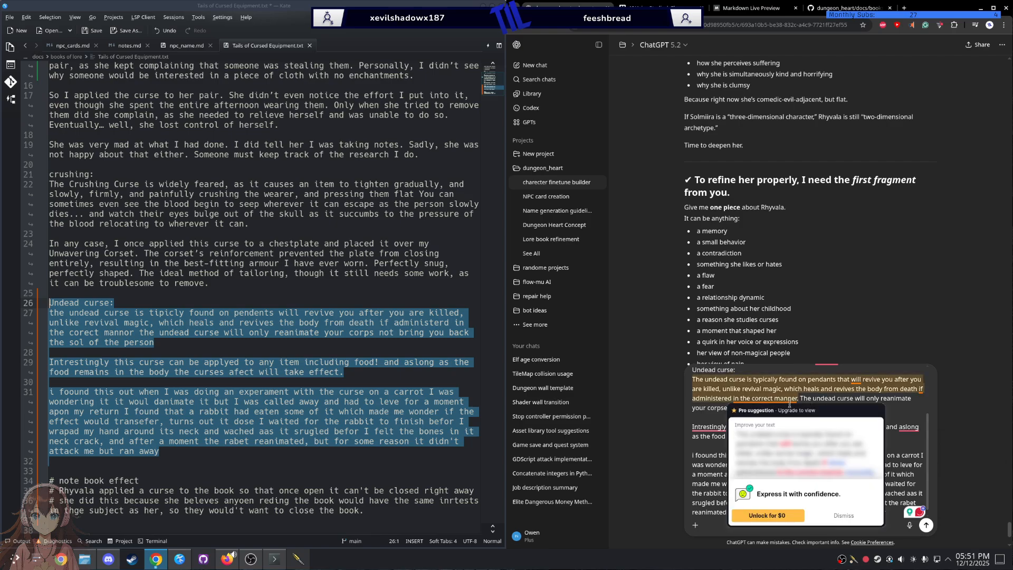
Step: Accept the Grammarly corrections "as long", ", including", "applied" and "Interestingly" in the draft's second Undead curse paragraph
mouse_move(908, 428)
left_click(905, 450)
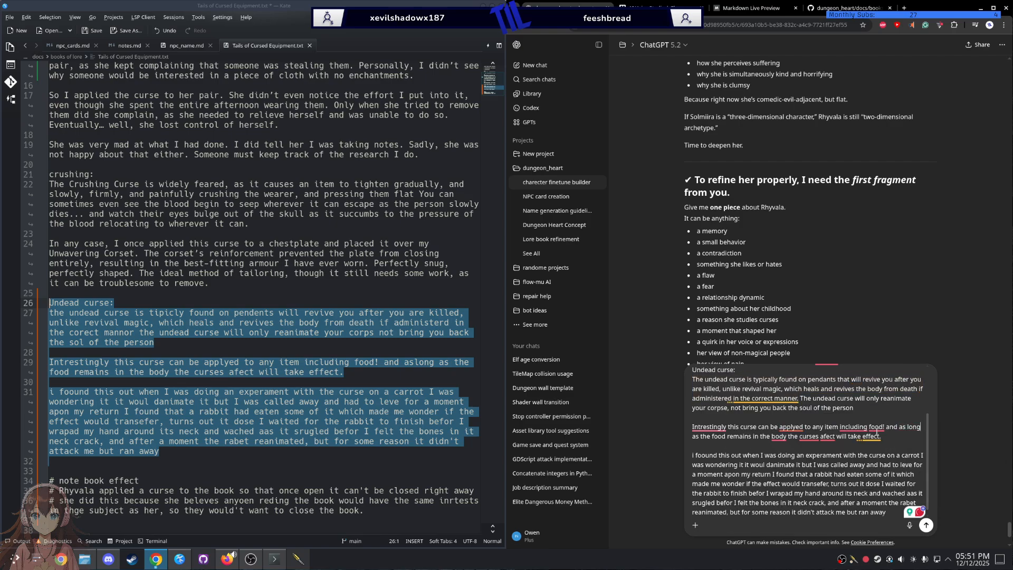
mouse_move(853, 427)
left_click(855, 449)
mouse_move(791, 427)
left_click(796, 450)
mouse_move(699, 429)
left_click(708, 449)
Step: Correct the second paragraph's wording to "body, the curse's effect" and add a comma after "Interestingly" using the Grammarly suggestions
mouse_move(777, 438)
left_click(782, 459)
mouse_move(812, 437)
left_click(815, 458)
mouse_move(714, 428)
left_click(706, 449)
mouse_move(794, 434)
left_click(794, 459)
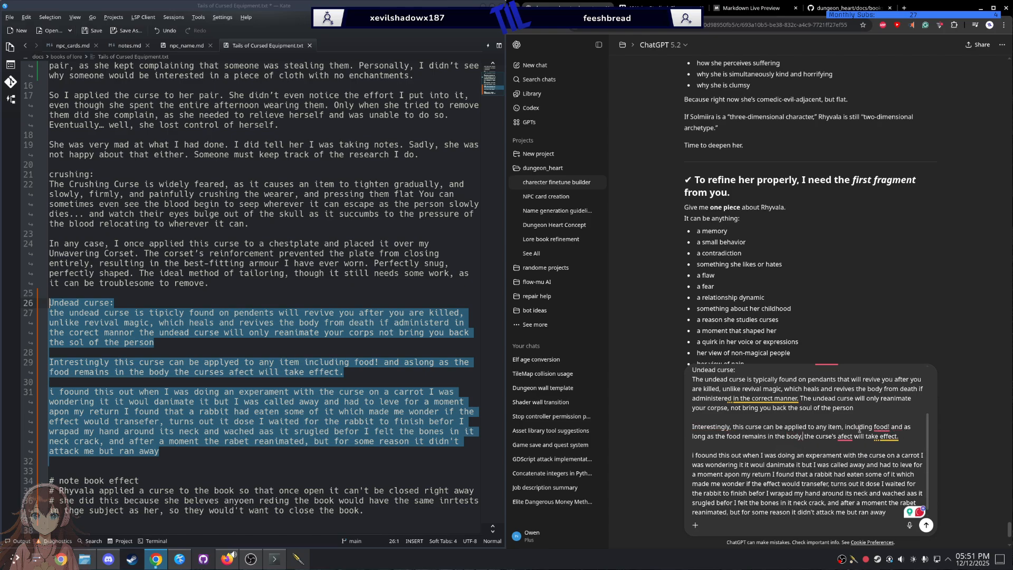
mouse_move(845, 436)
left_click(846, 459)
Step: Accept the suggested comma after "food" in the draft and change it back to an exclamation mark
mouse_move(875, 426)
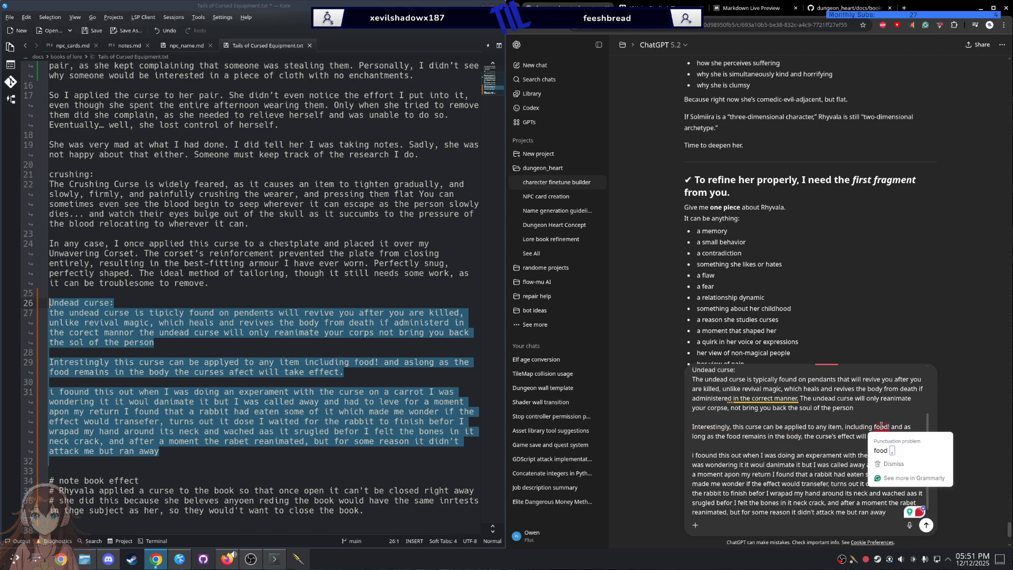
left_click(887, 443)
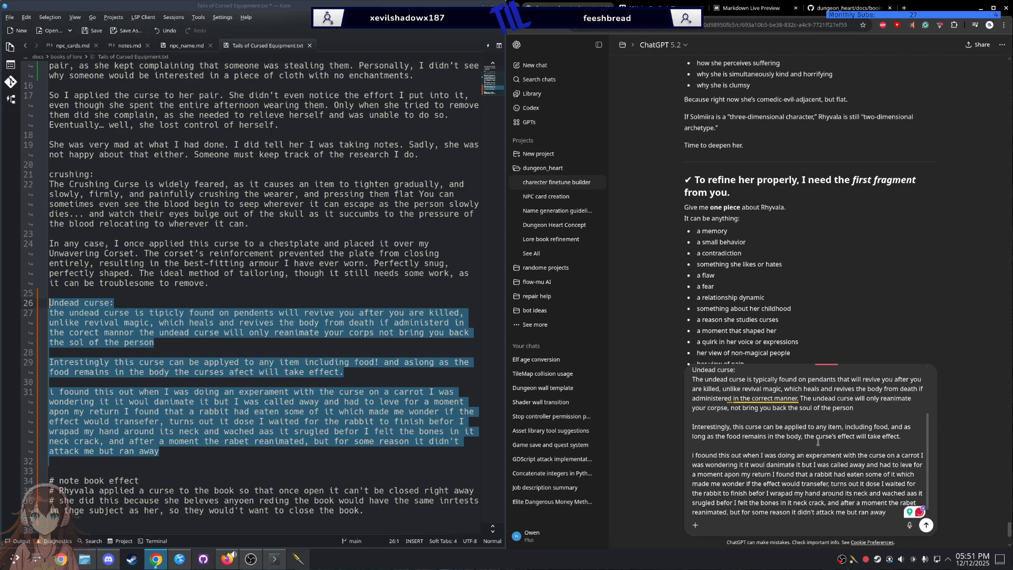
key("BackSpace")
type("!")
scroll(737, 449, "down", 1)
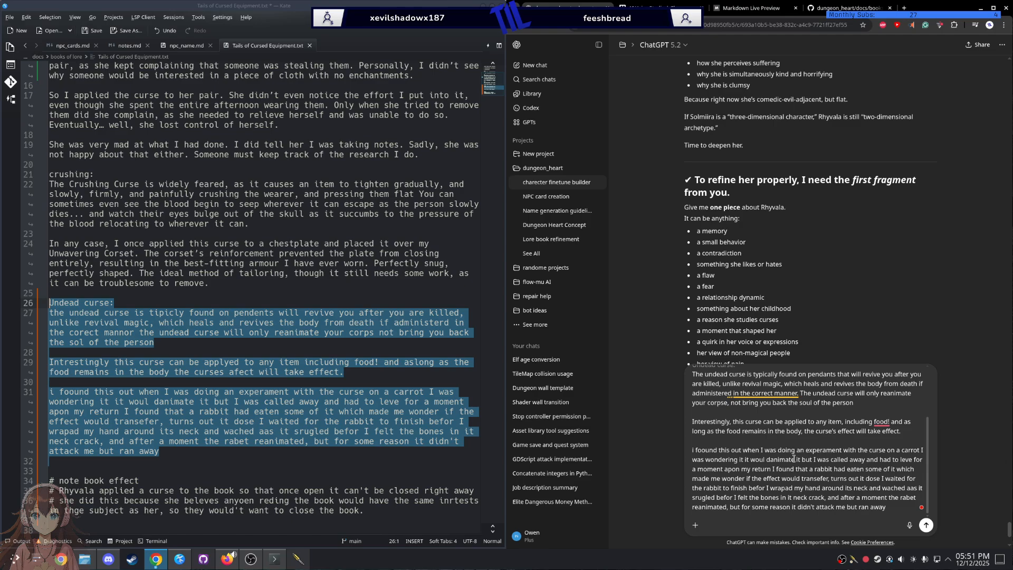
Step: Replace the exclamation mark after "food" in the draft with the aside "(exited that a course can be applyed this way)"
key("BackSpace")
type("(exited that she")
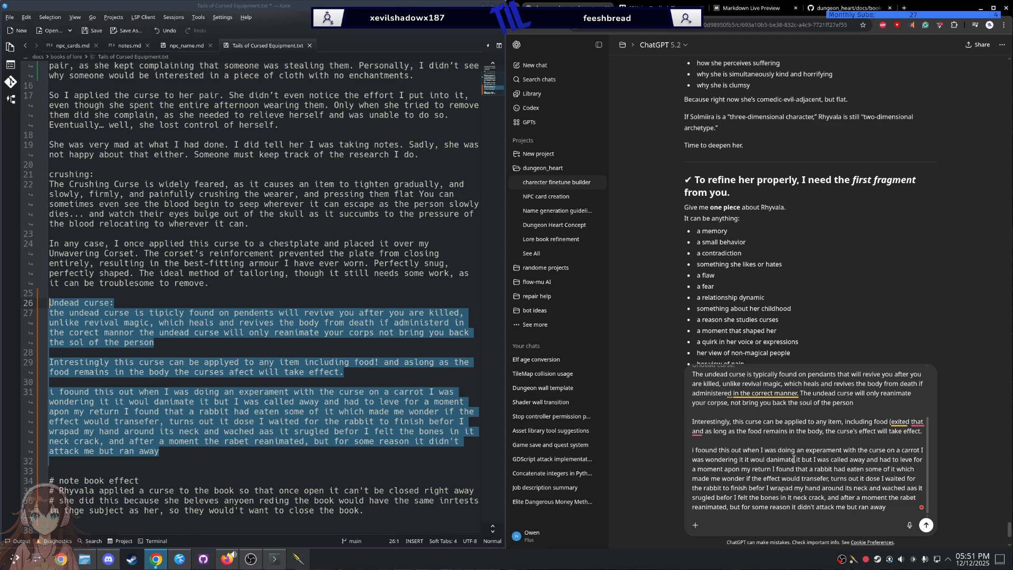
key("BackSpace")
key("BackSpace")
key("BackSpace")
key("BackSpace")
type("a course can ")
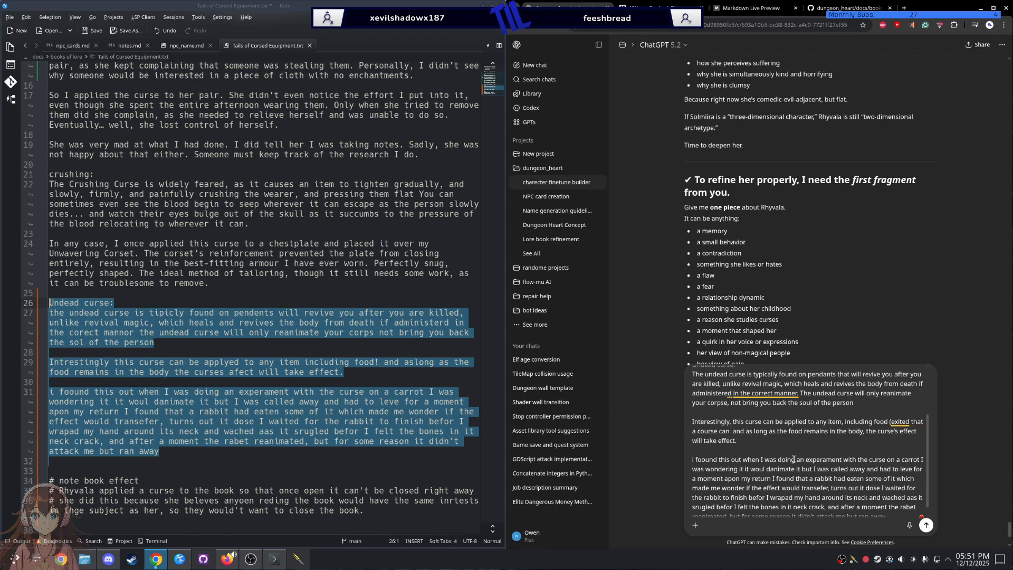
type("be appli ")
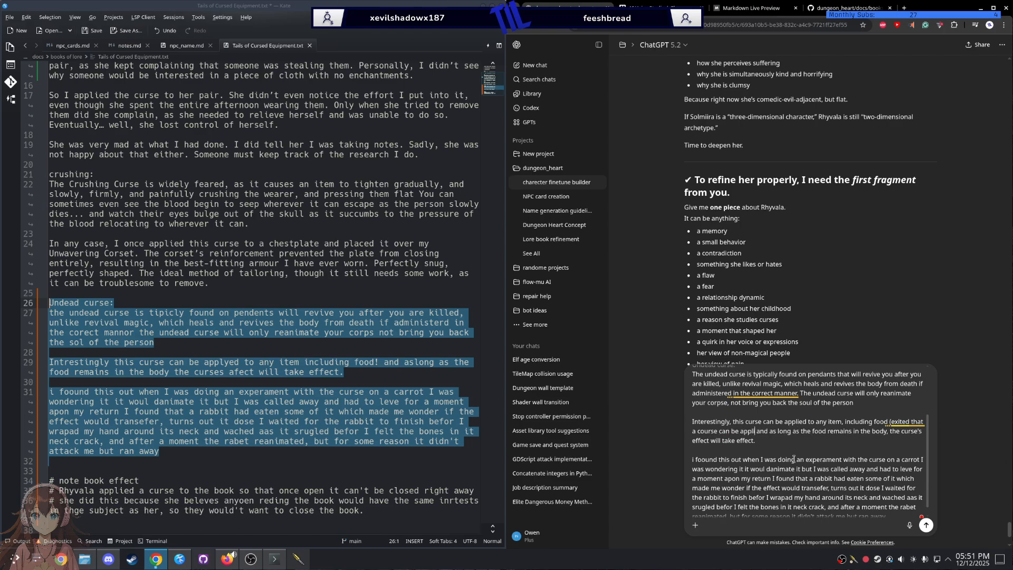
type("yed this wa")
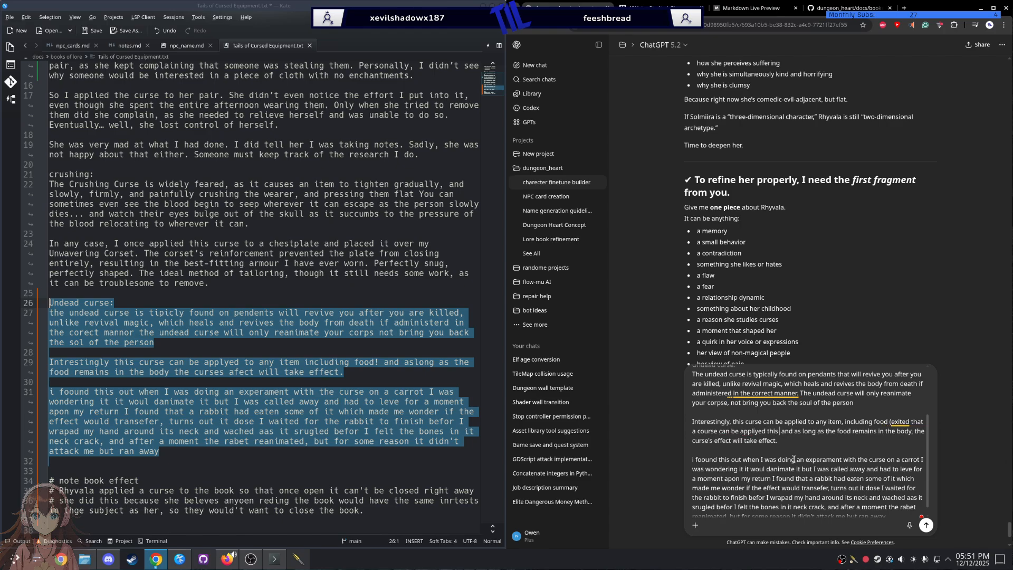
type("y)")
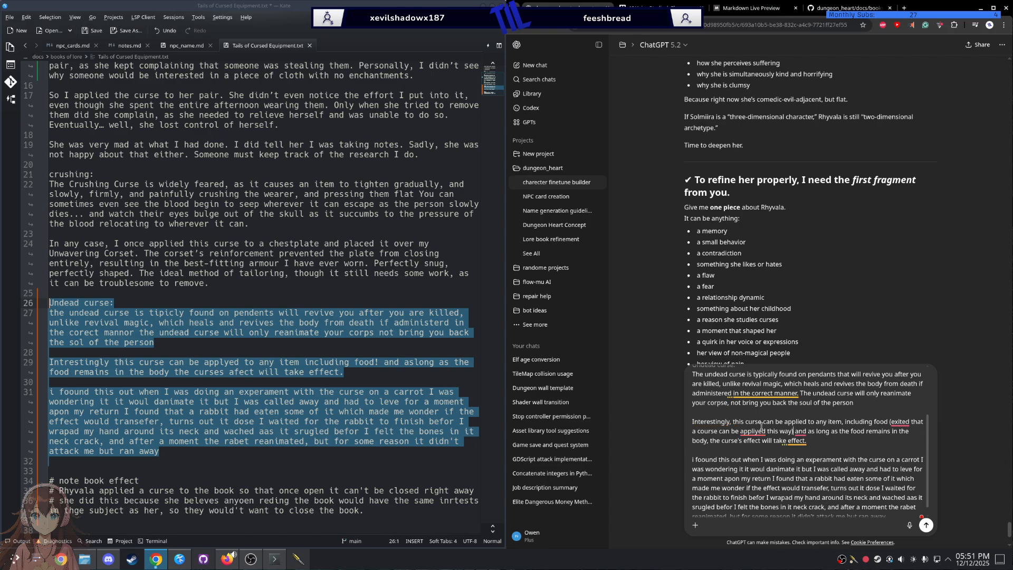
Step: Correct the new aside to "(excited that a curse can be applied this way)," using the Grammarly suggestions
left_click(751, 446)
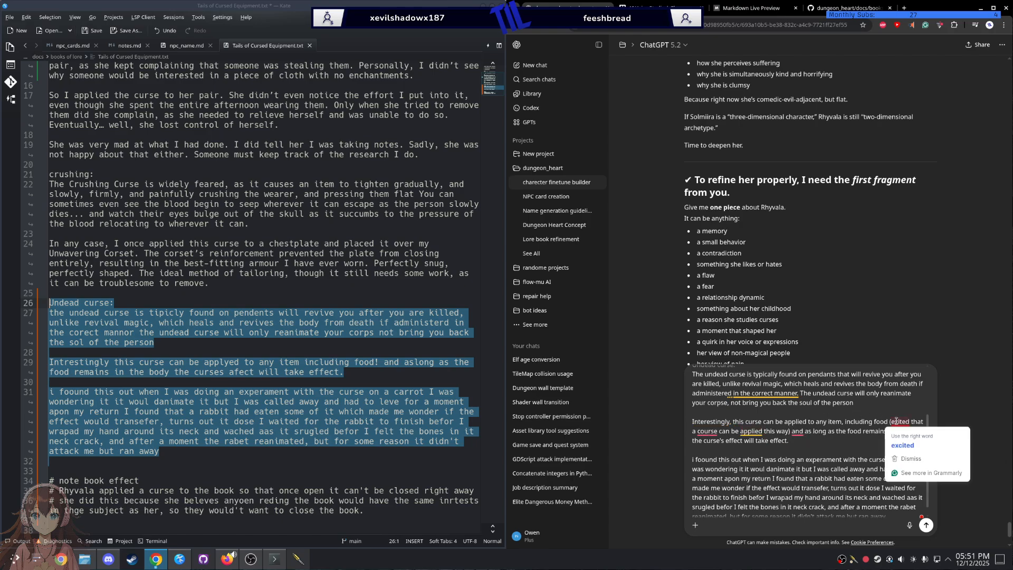
left_click(902, 446)
mouse_move(720, 431)
left_click(740, 456)
left_click(803, 444)
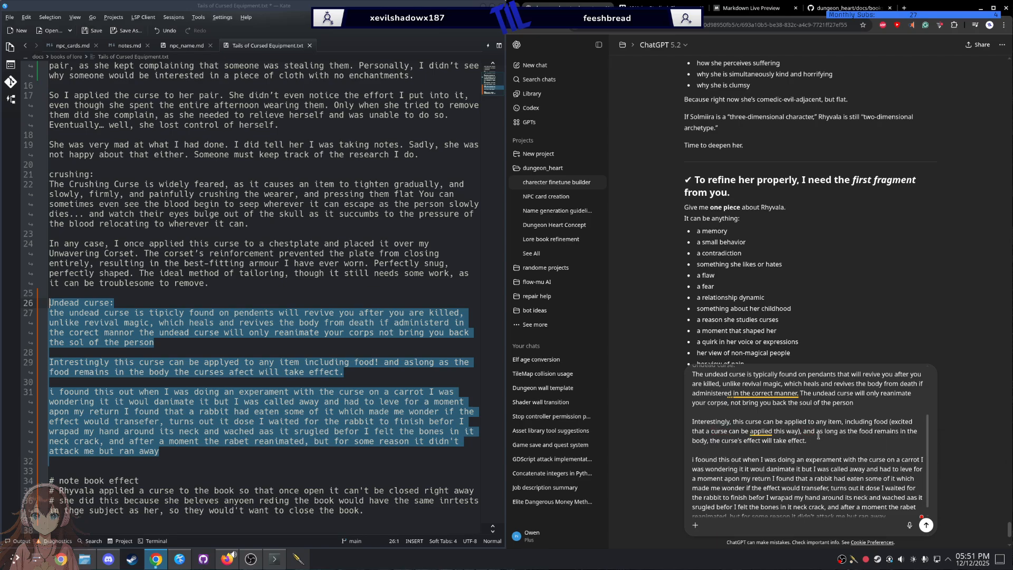
Step: Add the heading "explanation behind her actions:" below the draft and begin the line under it with "Rhyvala", copied from the book's opening
scroll(772, 451, "down", 1)
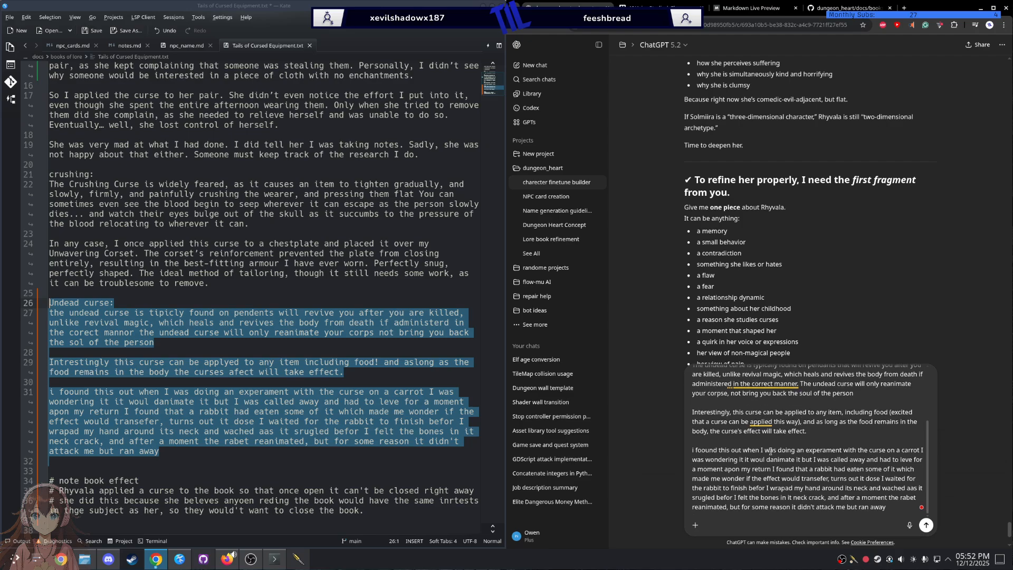
scroll(770, 451, "down", 3)
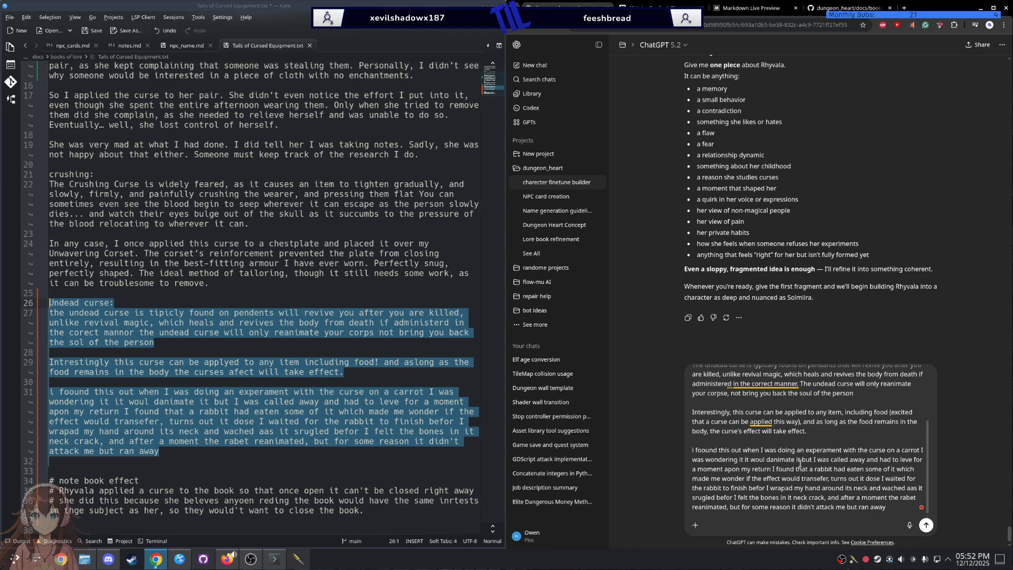
left_click(886, 507)
key("shift+Return")
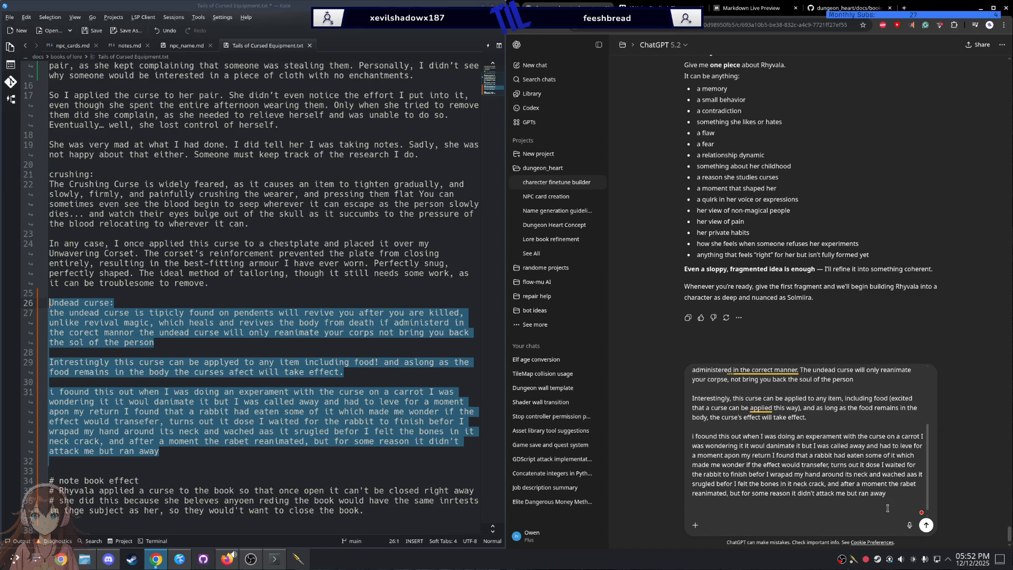
type("(she")
scroll(264, 263, "up", 10)
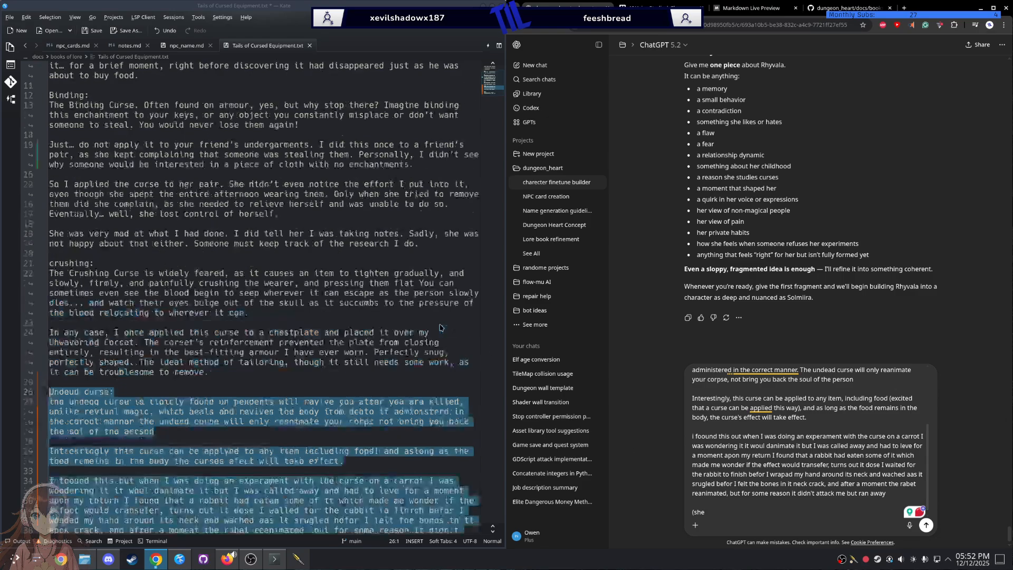
left_click(160, 74)
triple_click(161, 74)
double_click(162, 66)
key("ctrl+c")
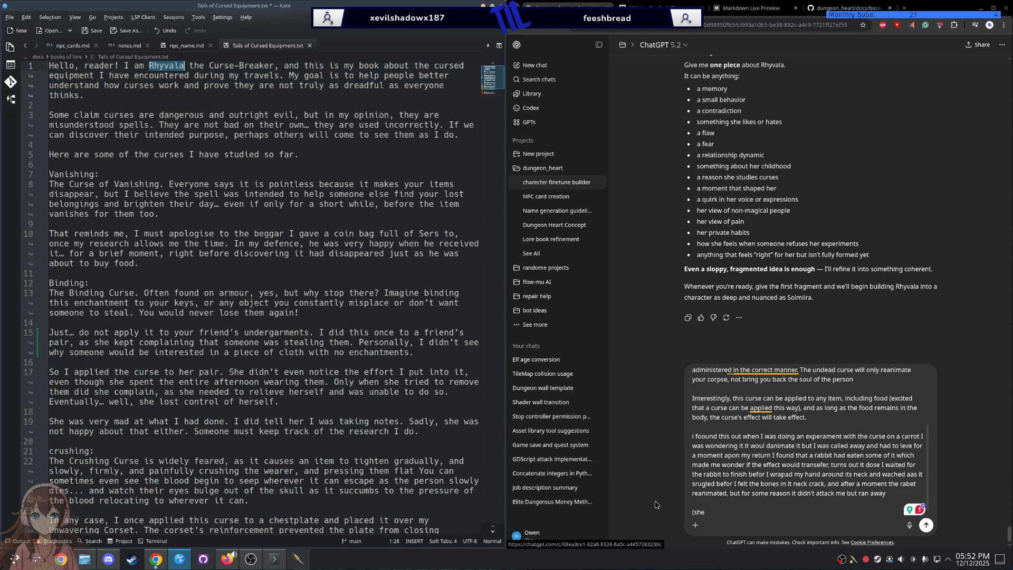
left_click(703, 513)
triple_click(699, 510)
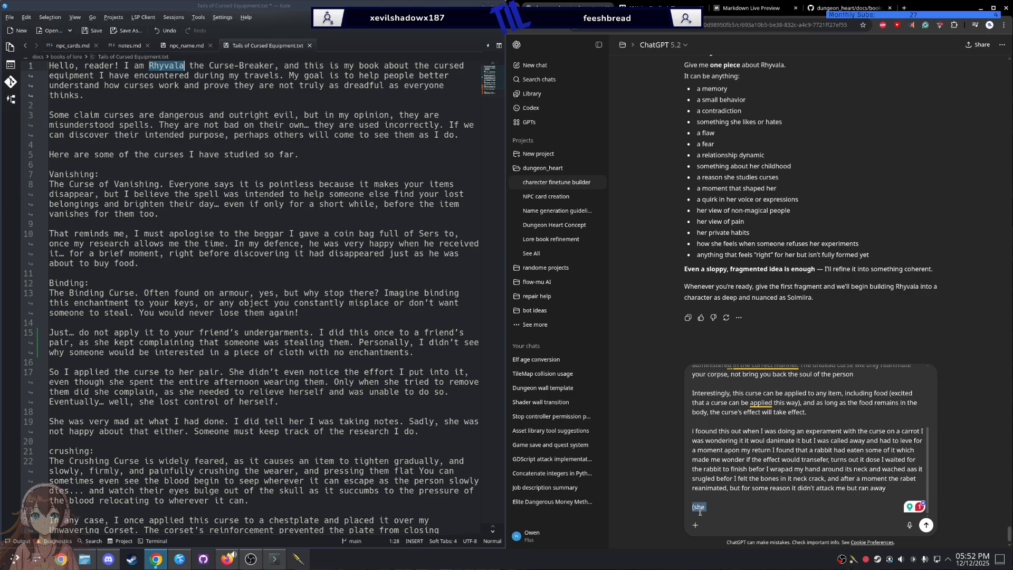
key("ctrl+v")
key("Return")
type("explanation behind her actions")
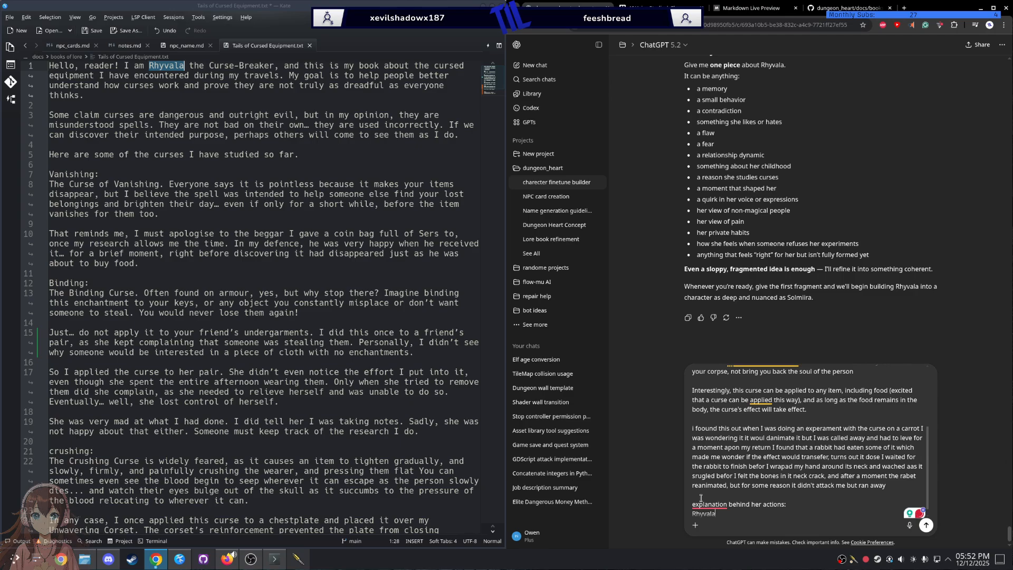
Step: Capitalise "Explanation" and continue after Rhyvala with "didn't go out of her way to apply the curse to the rabbit it was an accedent"
mouse_move(708, 504)
left_click(708, 467)
left_click(723, 511)
type("did")
type("n't go")
type(" out of her")
type("y")
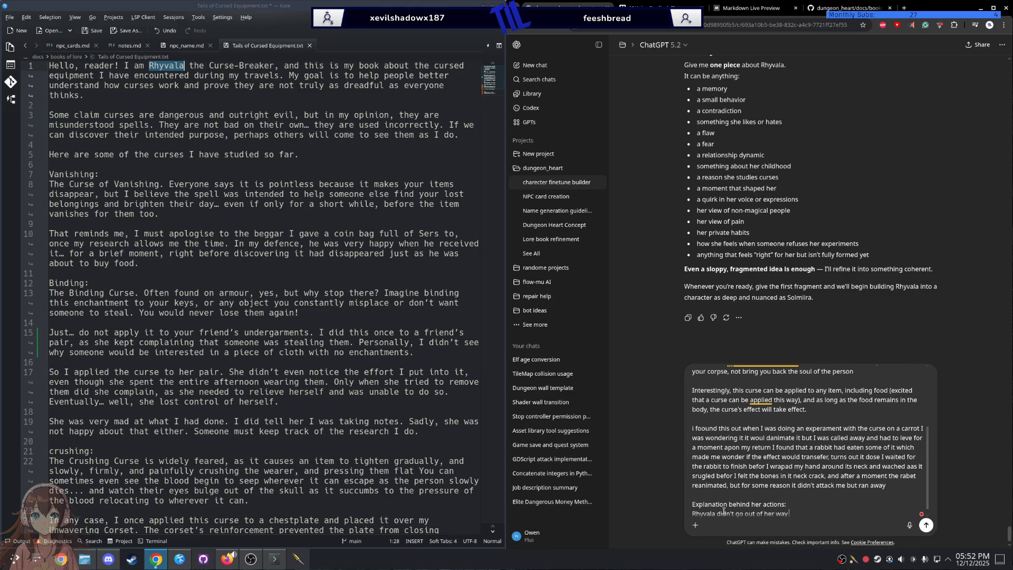
type(" to apply the curse to the rabbit it was an accedent ")
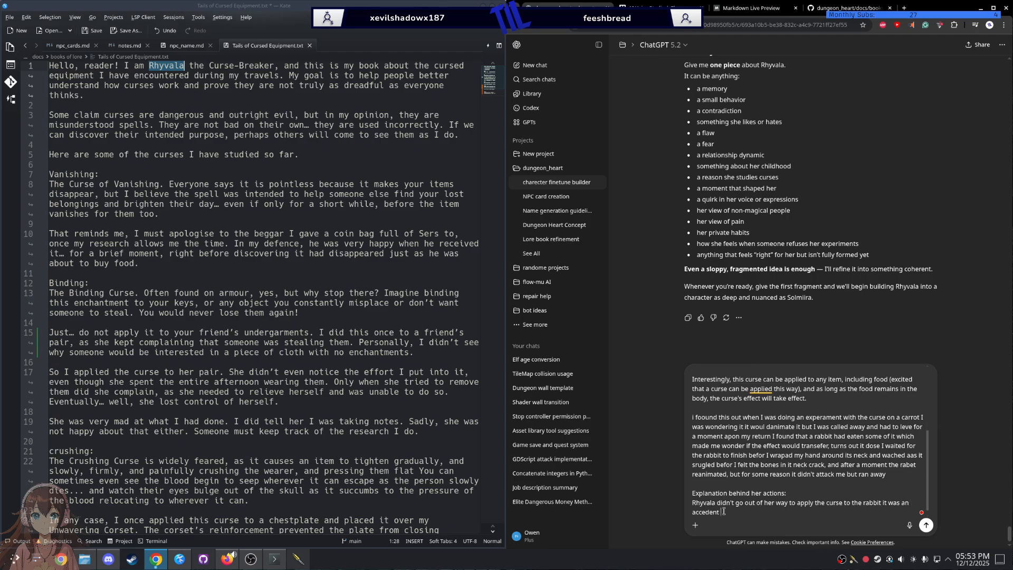
Step: Add ", but she felt that this must be" to the explanation and accept the corrections "accident" and a semicolon after "rabbit"
type(",but she")
type(" figured")
key("ctrl+BackSpace")
type("felt sh")
key("BackSpace")
key("BackSpace")
type("that this must be")
right_click(715, 510)
left_click(721, 450)
right_click(882, 503)
left_click(898, 464)
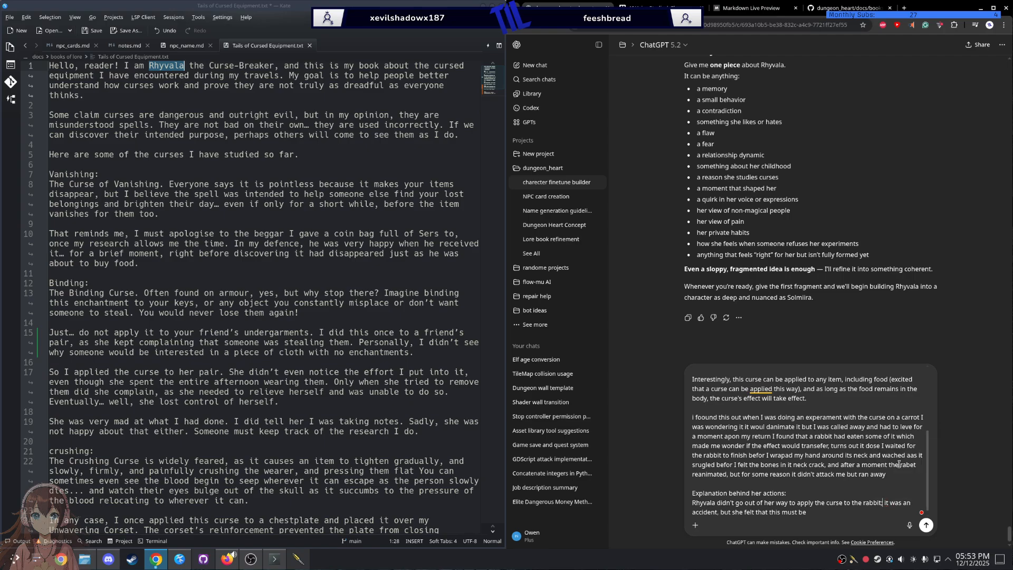
Step: Finish the explanation's sentence with "documented so that she could study it more.", using the Grammarly suggestion for "could"
left_click(822, 515)
type("documents")
key("BackSpace")
key("BackSpace")
type("ed so that she can study it more")
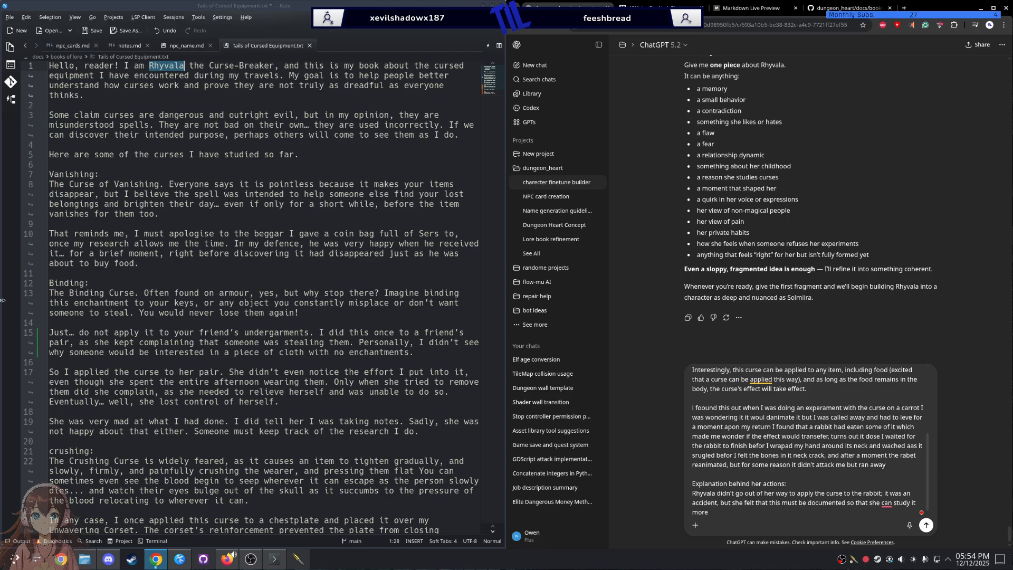
left_click(887, 503)
left_click(904, 466)
left_click(757, 516)
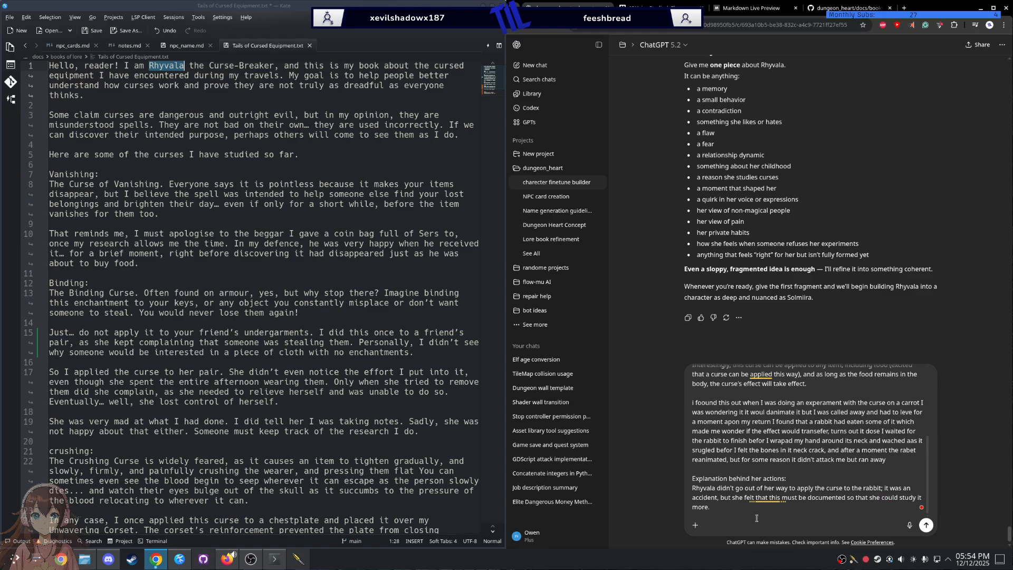
Step: Start a new explanation paragraph reading "She enjoyed the feeling of killing something with her bare hands (but not"
key("shift+Return")
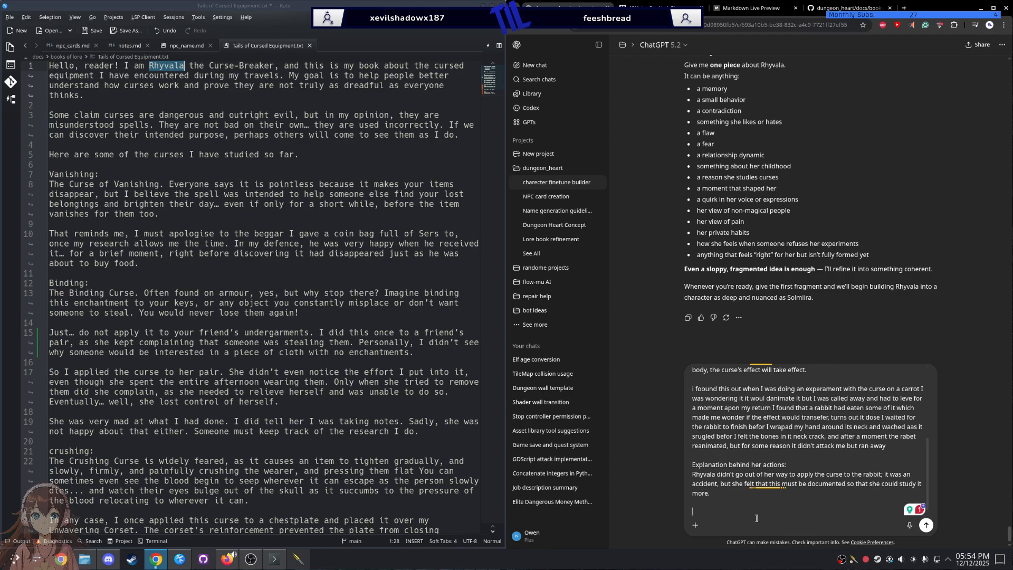
type("shwe")
key("BackSpace")
key("BackSpace")
key("BackSpace")
type("e enjoyed the feeling")
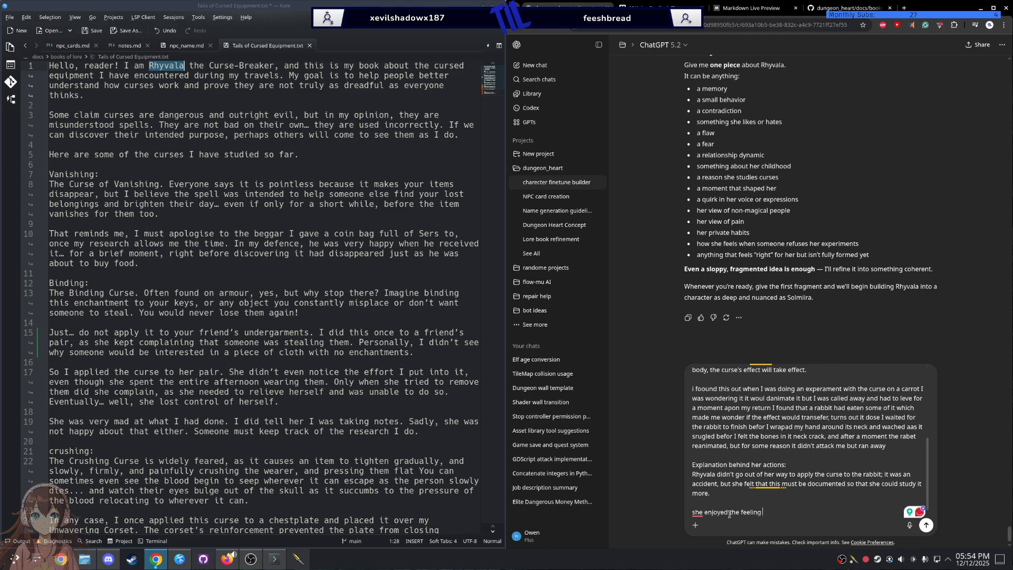
mouse_move(696, 512)
left_click(708, 466)
type("of killing something")
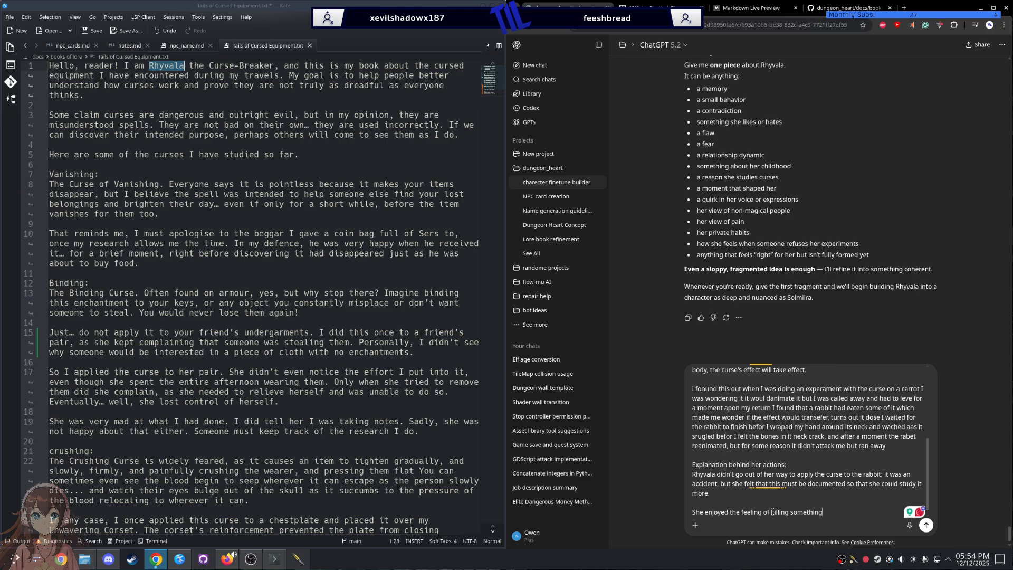
type("with her bare hands (but not")
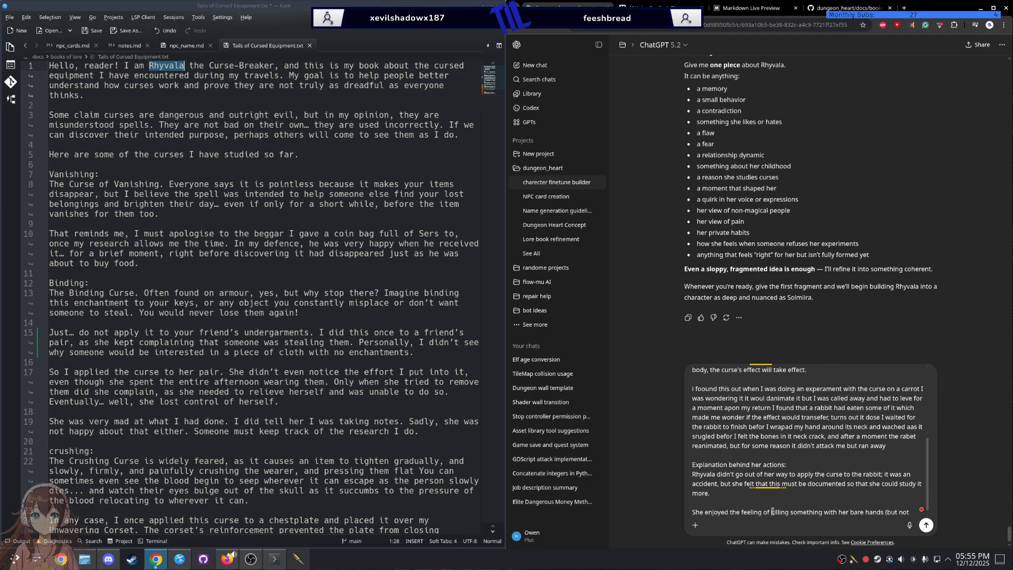
Step: Complete the bracketed aside with "psychotic way. more than she gets a little pleasure from the action)", accepting the spelling corrections
type("pscotic way.")
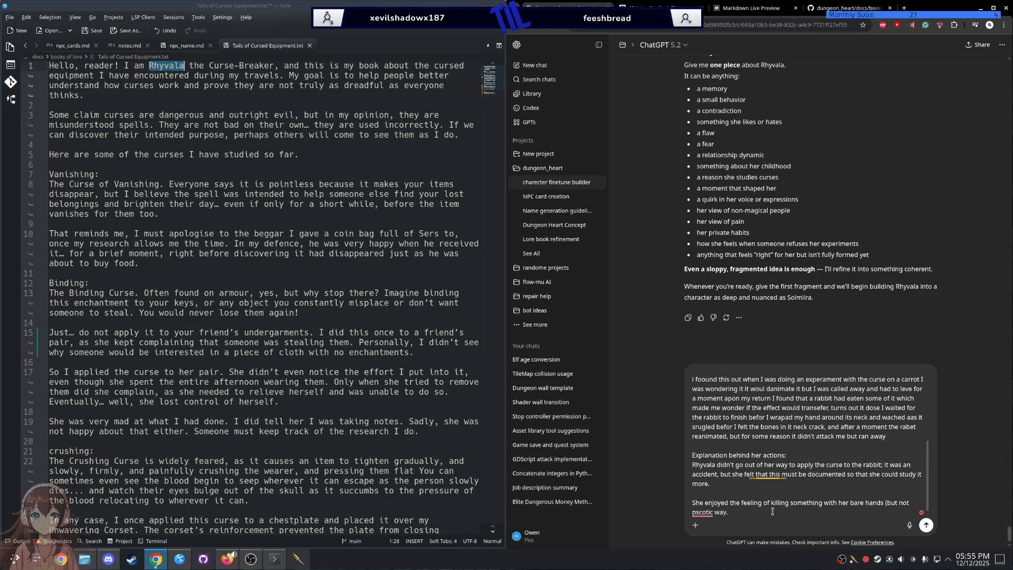
right_click(703, 511)
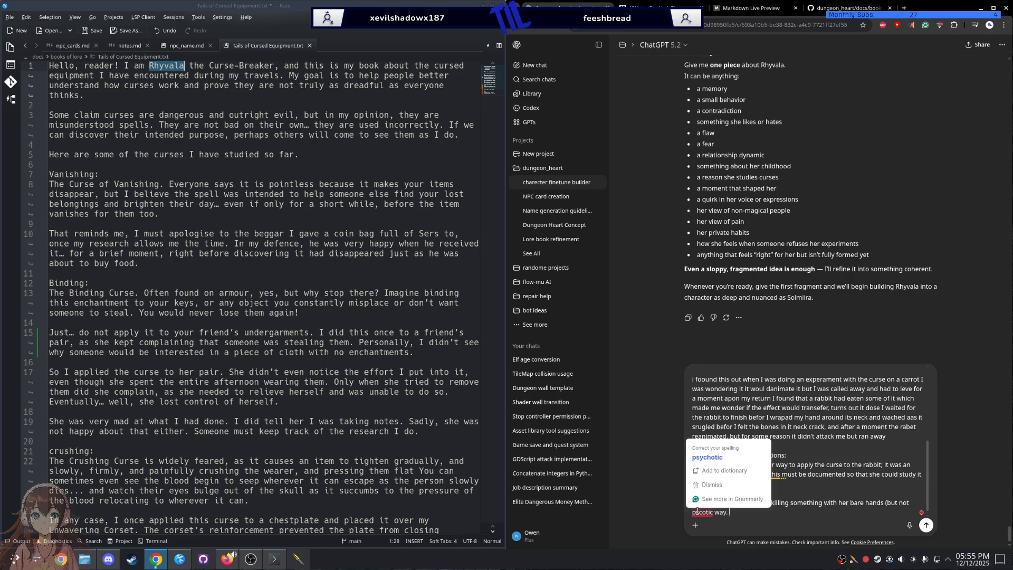
left_click(722, 467)
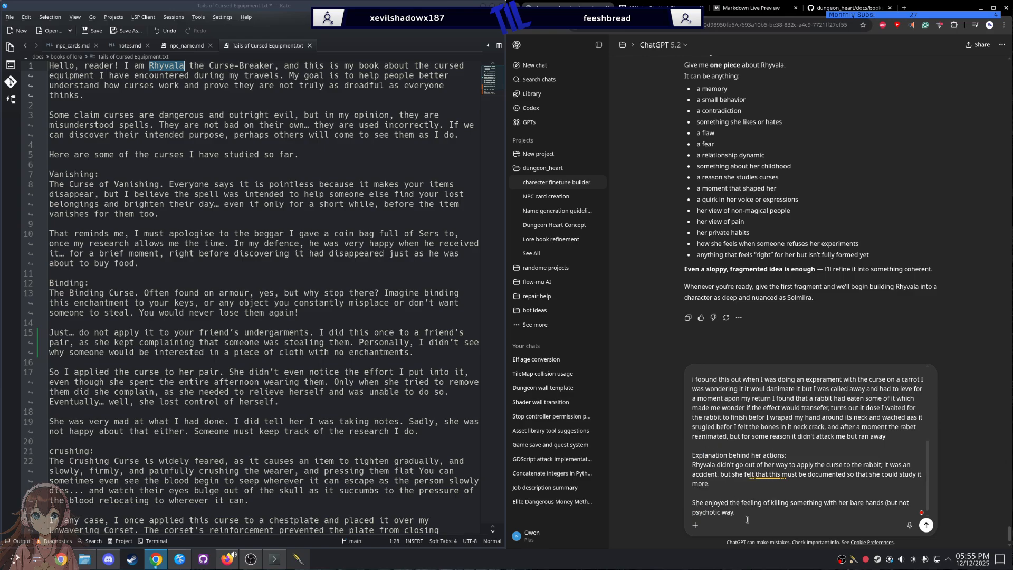
type("more that she gets a little pleseur fom the action")
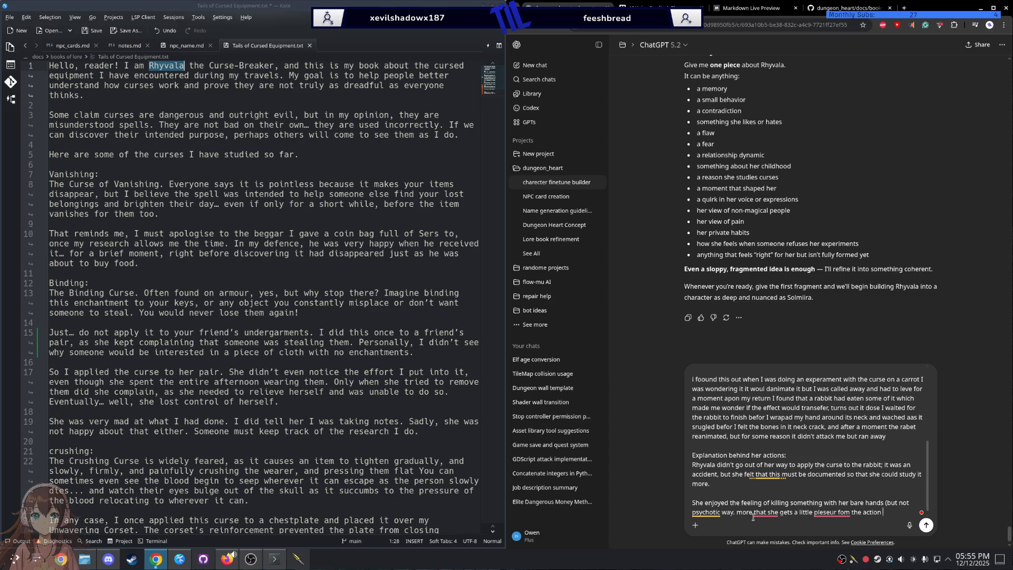
mouse_move(765, 513)
left_click(773, 471)
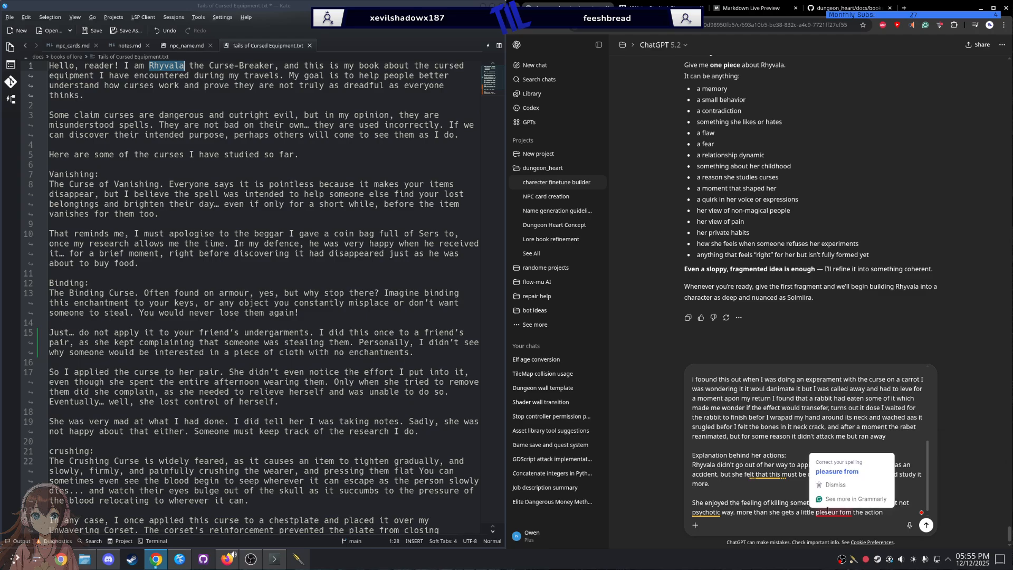
left_click(831, 470)
left_click(889, 516)
type(".")
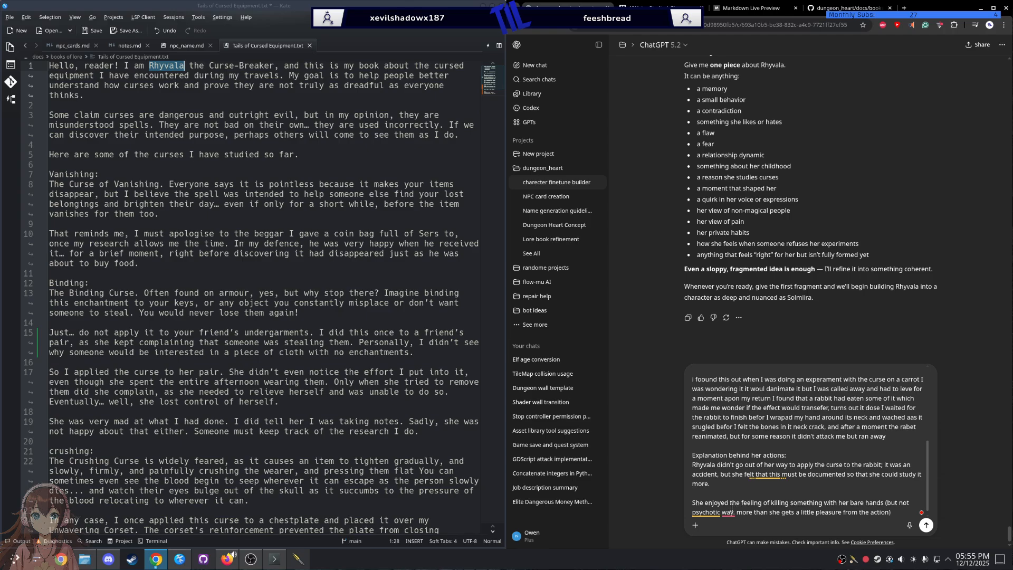
Step: Correct the aside's punctuation to "way," and change "gets" to "got" using the Grammarly suggestions
mouse_move(731, 509)
left_click(738, 482)
mouse_move(787, 512)
left_click(786, 471)
Step: Continue the paragraph with "when th erabbit revived she was confuse on why the rabbit was so terifyed of her as if she was A high level boss"
type("when th era")
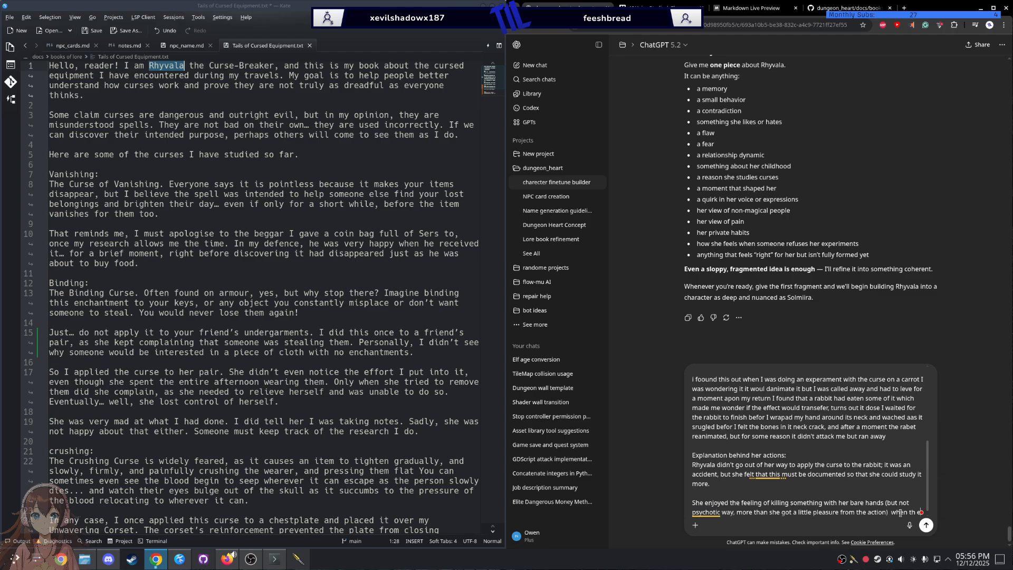
type("bbit re")
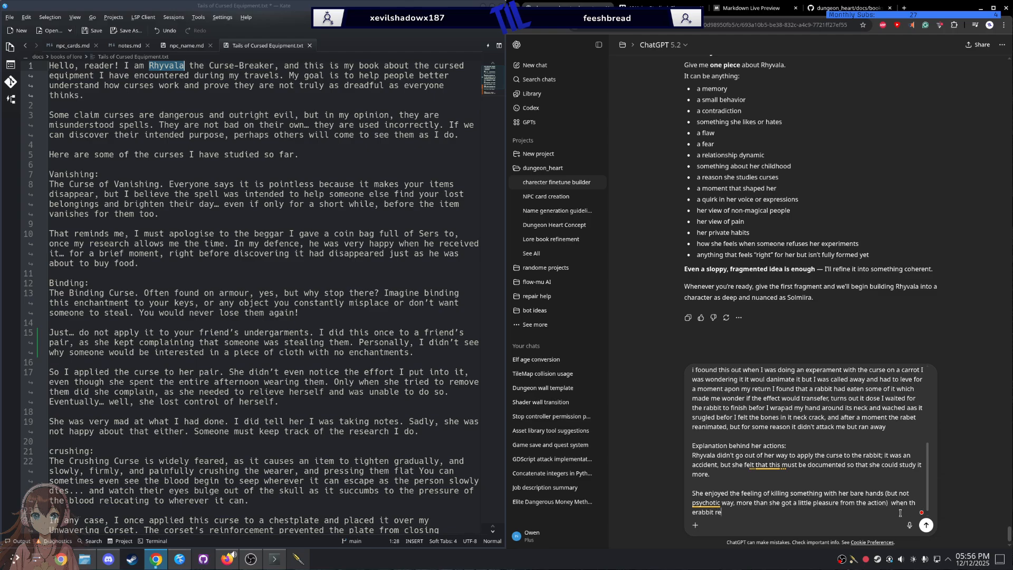
type("vived she")
type("confuse on why the rabbit")
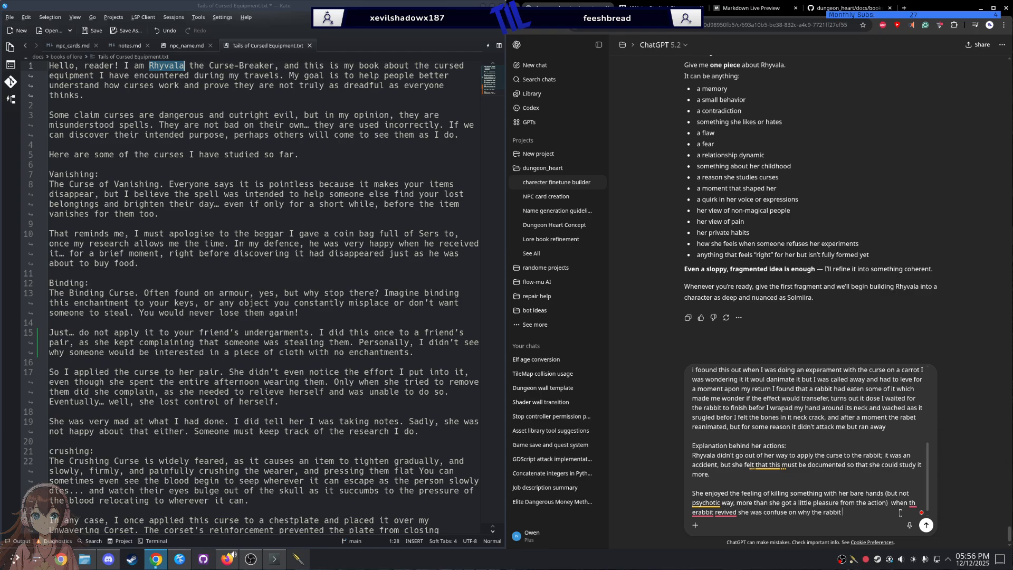
type(" was so terifyed of her as if she was")
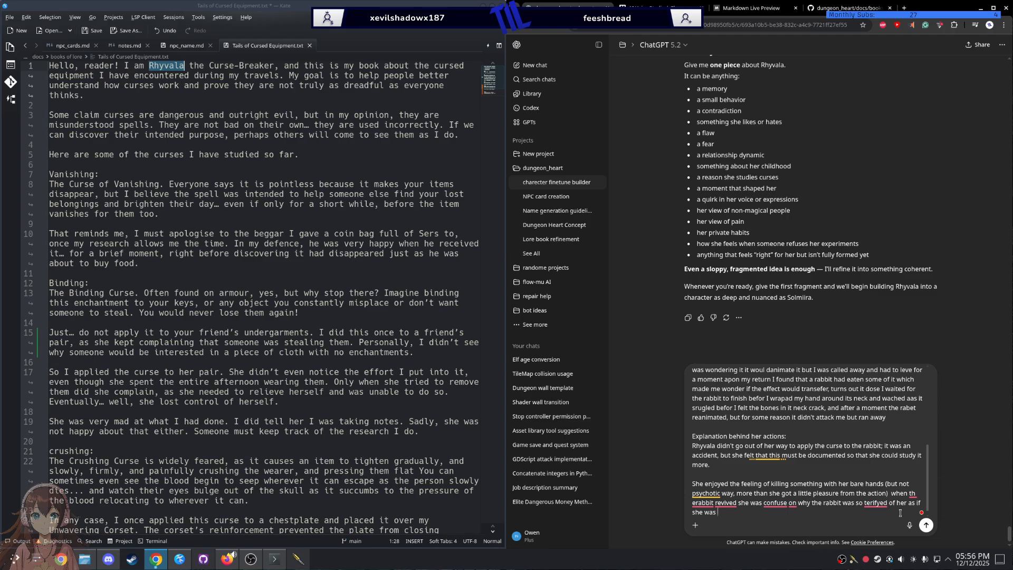
type(" A high level boss")
Step: Correct the wording before "why the rabbit" to "confused as to" using the Grammarly suggestions
mouse_move(774, 502)
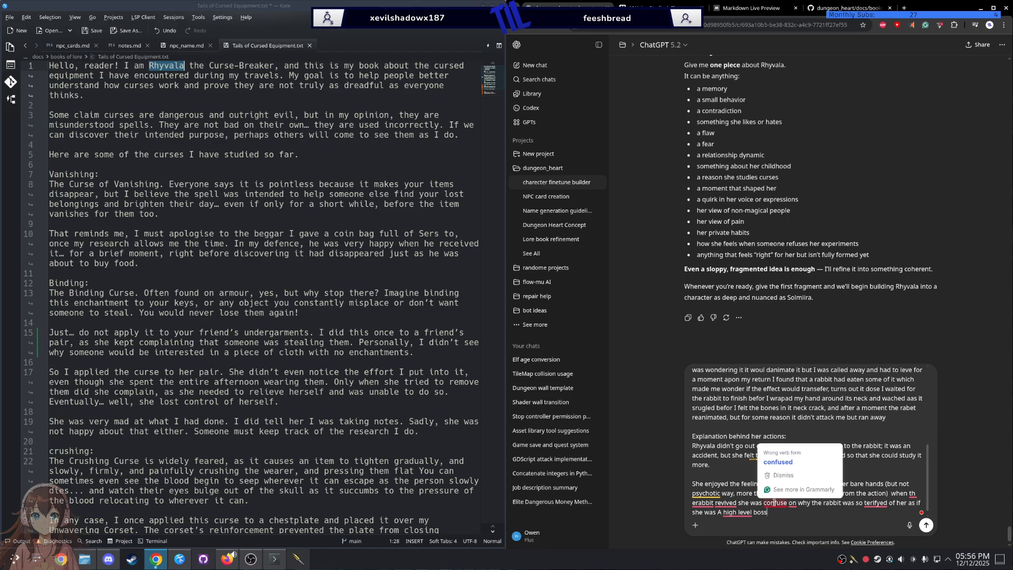
left_click(785, 457)
mouse_move(795, 503)
left_click(805, 459)
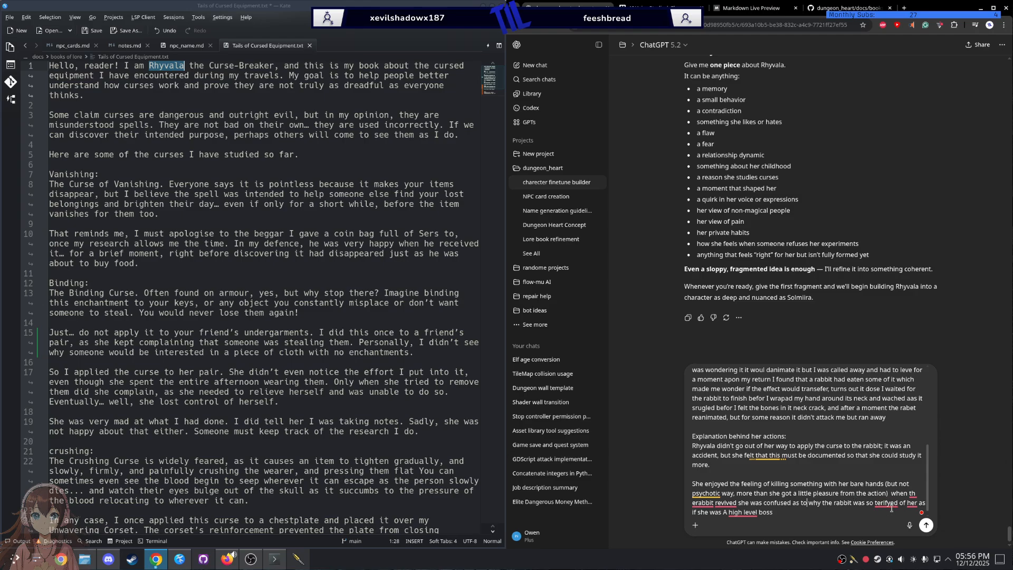
Step: Correct the rabbit sentence's wording to "the rabbit revived,", "terrified" and "high-level" using the Grammarly suggestions
mouse_move(891, 505)
left_click(888, 448)
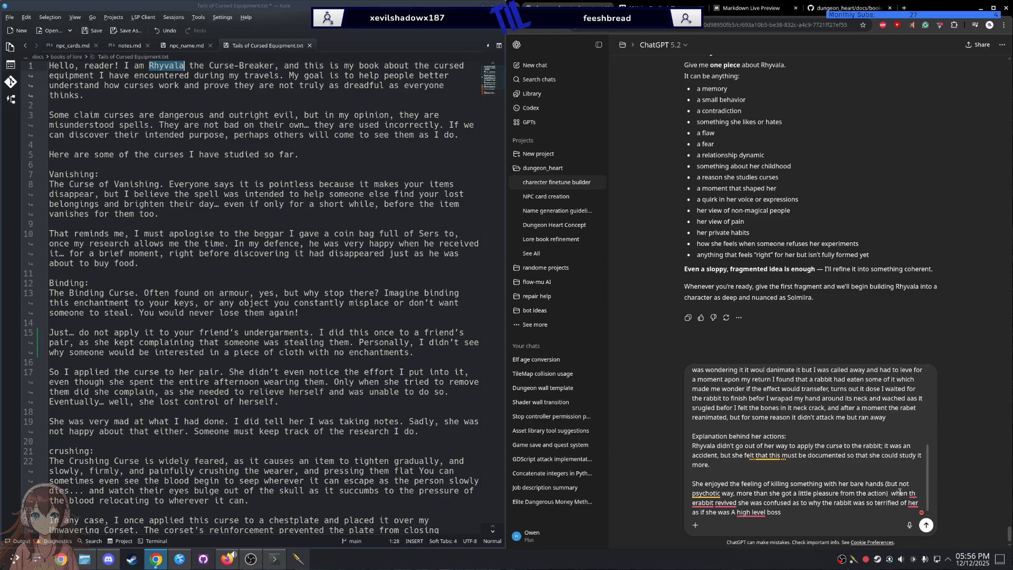
mouse_move(759, 515)
left_click(750, 488)
mouse_move(728, 502)
left_click(736, 462)
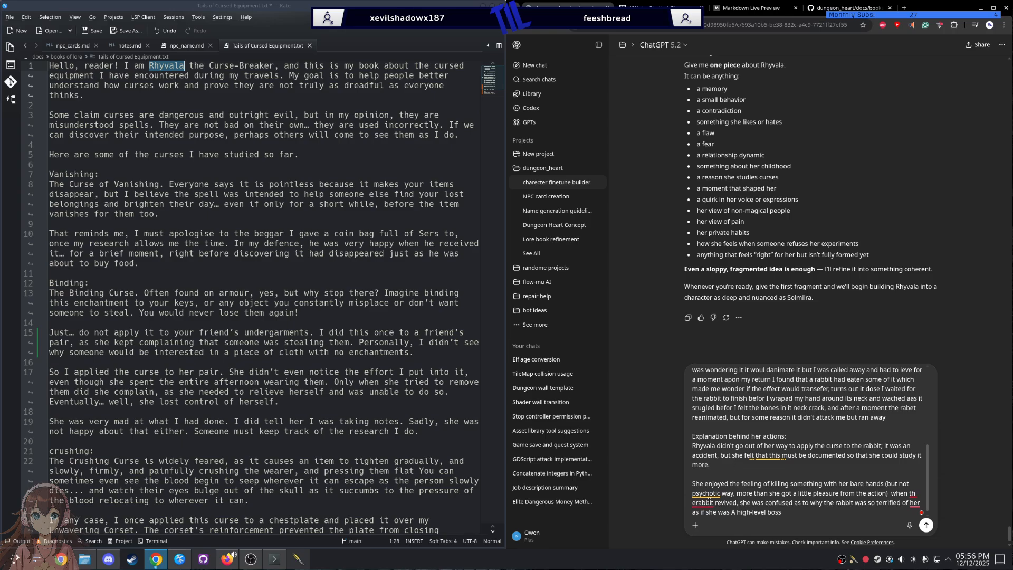
left_click(718, 462)
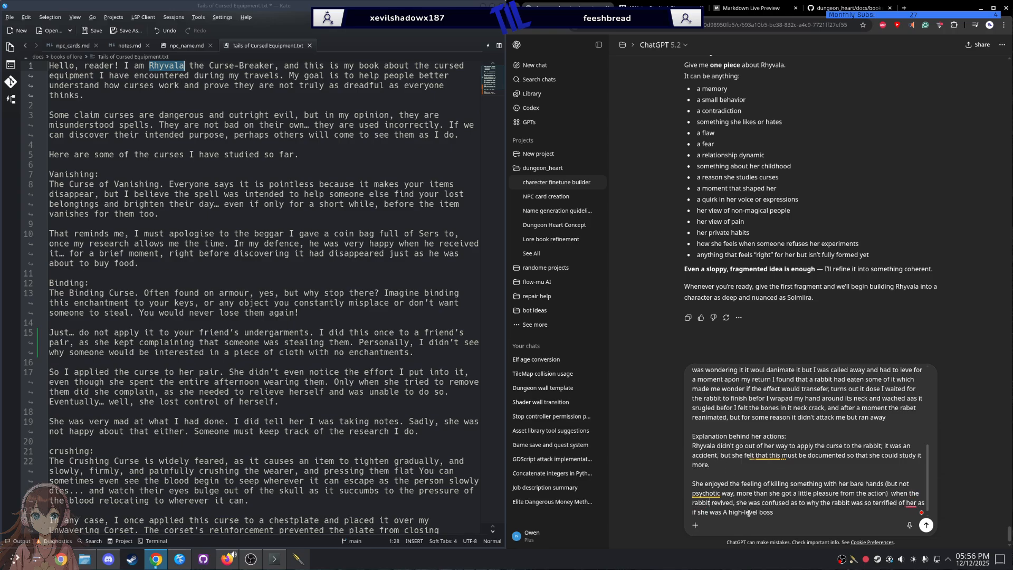
Step: Correct the sentence to "action). When" and "terrified of her," using the Grammarly suggestions, and start a new paragraph after it
mouse_move(910, 502)
left_click(915, 460)
left_click(917, 447)
key("shift+Return")
key("shift+Return")
type("it was so tromi")
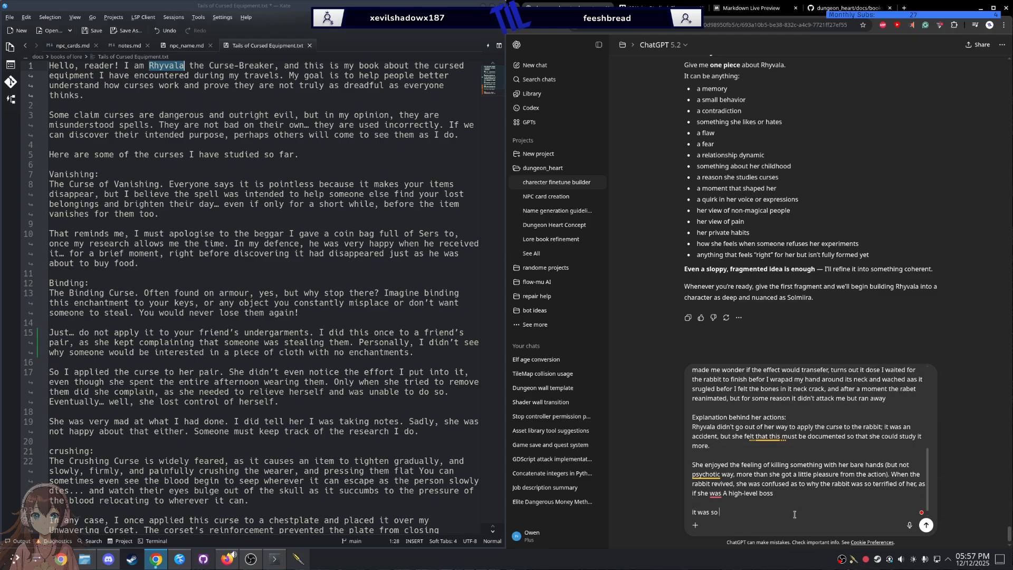
key("ctrl+BackSpace")
key("ctrl+BackSpace")
key("ctrl+BackSpace")
Step: Write "her action and expresion when killing the rabbit was so tromitising to the animal" as the new paragraph's opening
type("her action and expresion")
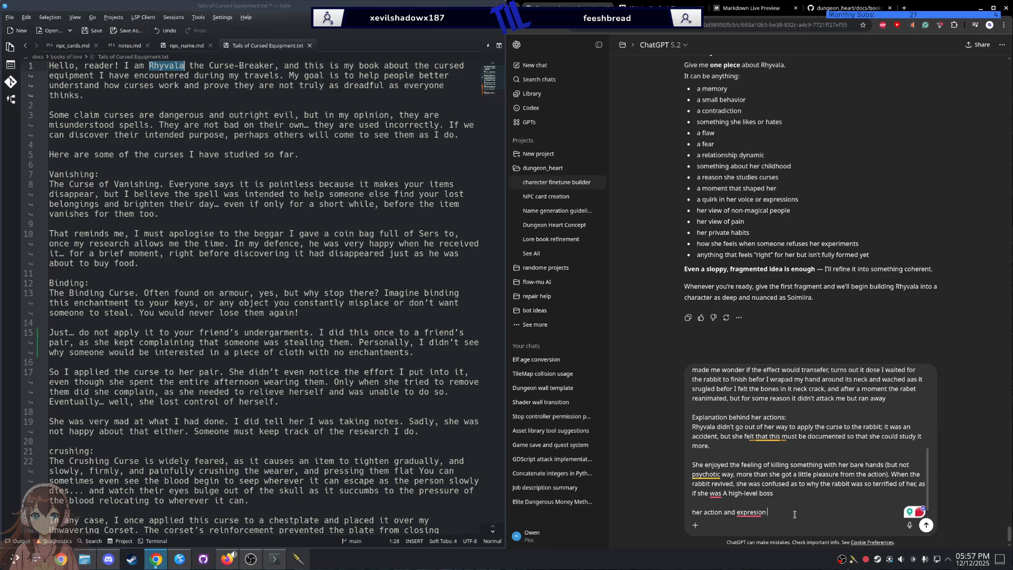
type(" when killing the rabbit was so tromitising t")
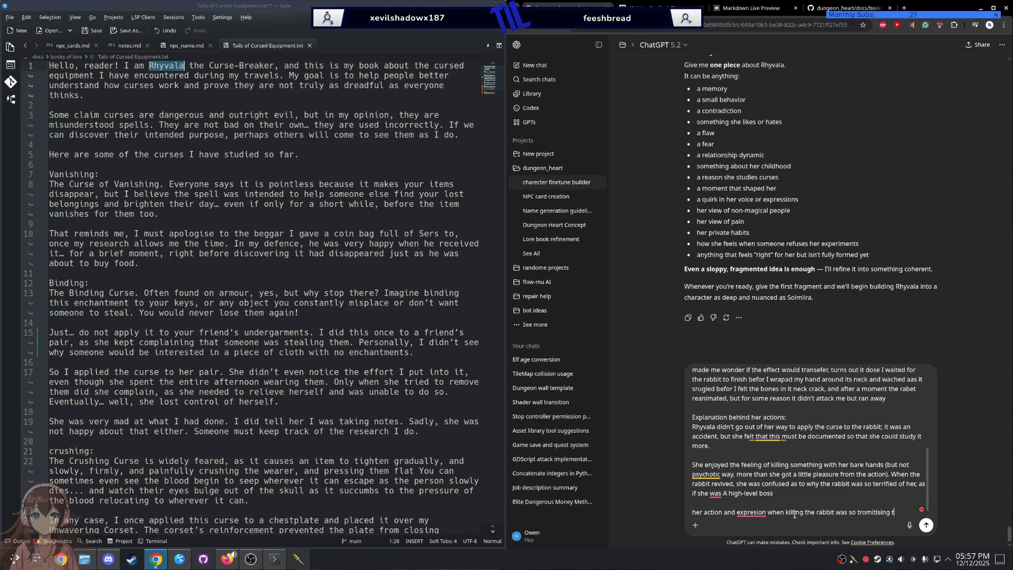
type("o the anim")
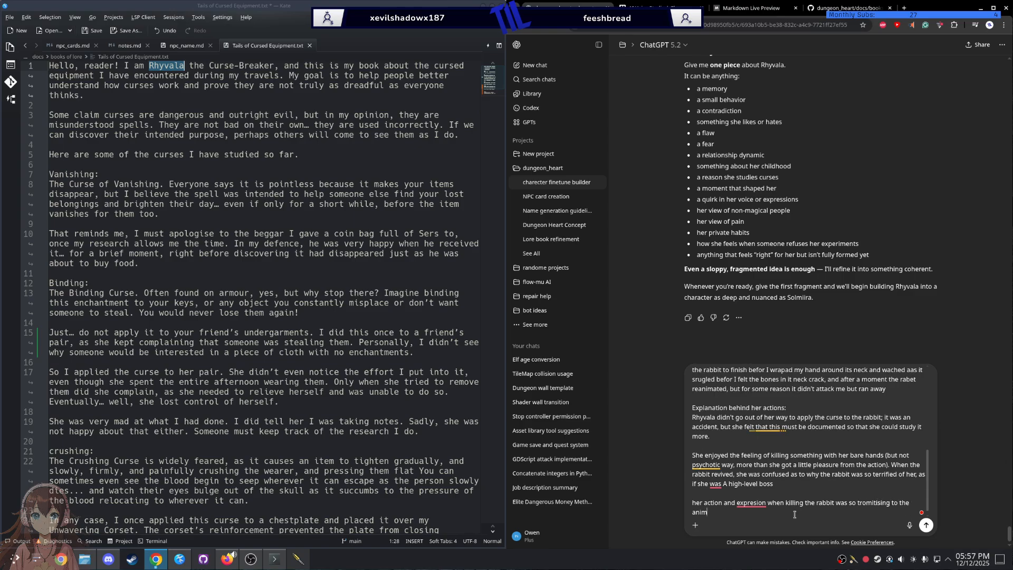
type("al ")
Step: Complete the new paragraph's sentence with "that it left an emotional imprin on the animal"
type("that")
type(" it left the imp")
type("ringf")
key("BackSpace")
type("on t")
key("Delete")
key("Delete")
key("Delete")
type("an emotional imprin on the animal")
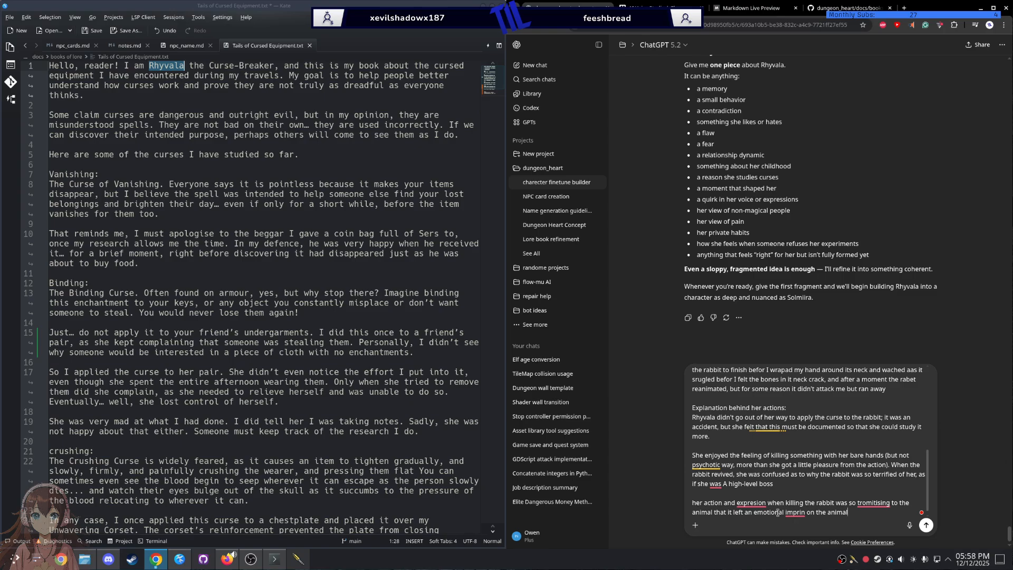
Step: Correct "expression", "traumatising" and "imprint" in the last paragraph and change "was" to "were" before "A high-level boss", using the Grammarly suggestions
left_click(751, 503)
left_click(759, 460)
left_click(877, 503)
left_click(892, 441)
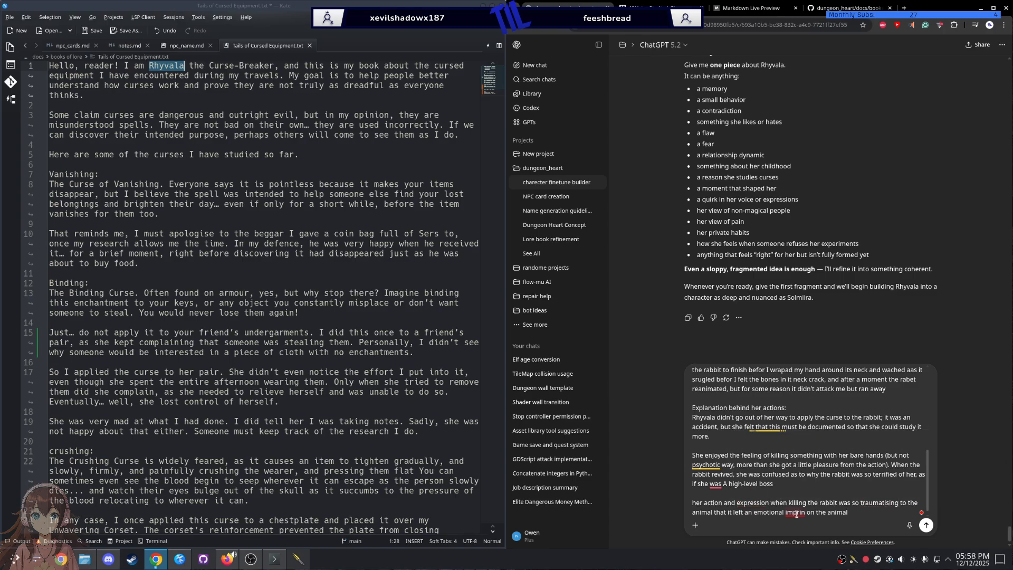
left_click(796, 513)
left_click(804, 462)
left_click(716, 484)
left_click(749, 452)
Step: Open a bracketed aside after "high-level boss" reading "(curse used to make gouls and zombies"
left_click(777, 483)
type("cu")
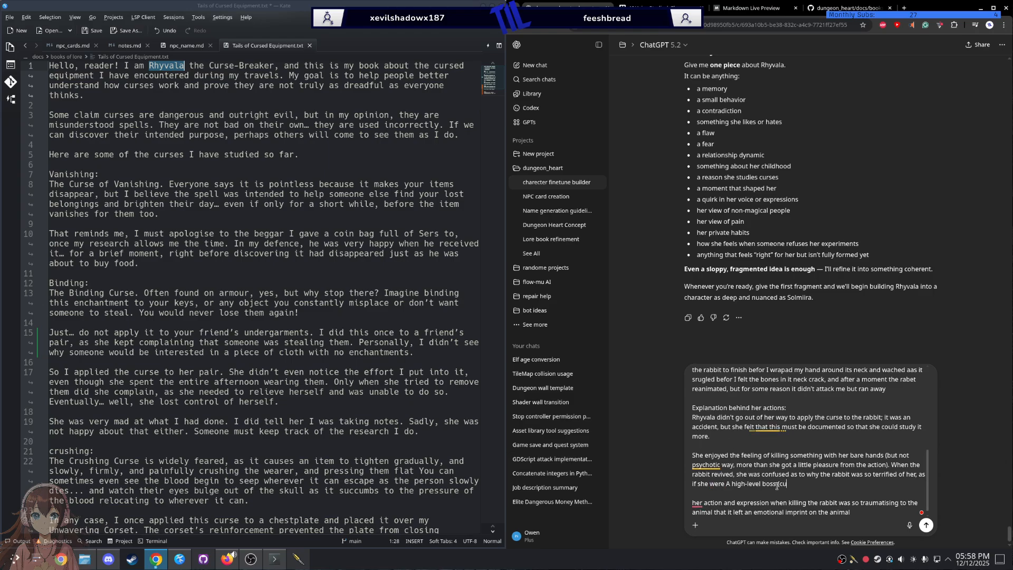
type("rse used to")
type(" make gou")
type("ls and zo")
type("omb")
type("ies")
Step: Finish the bracketed aside about the curse with ", she had expected it to want to attack her)"
type(", sh")
type("e had")
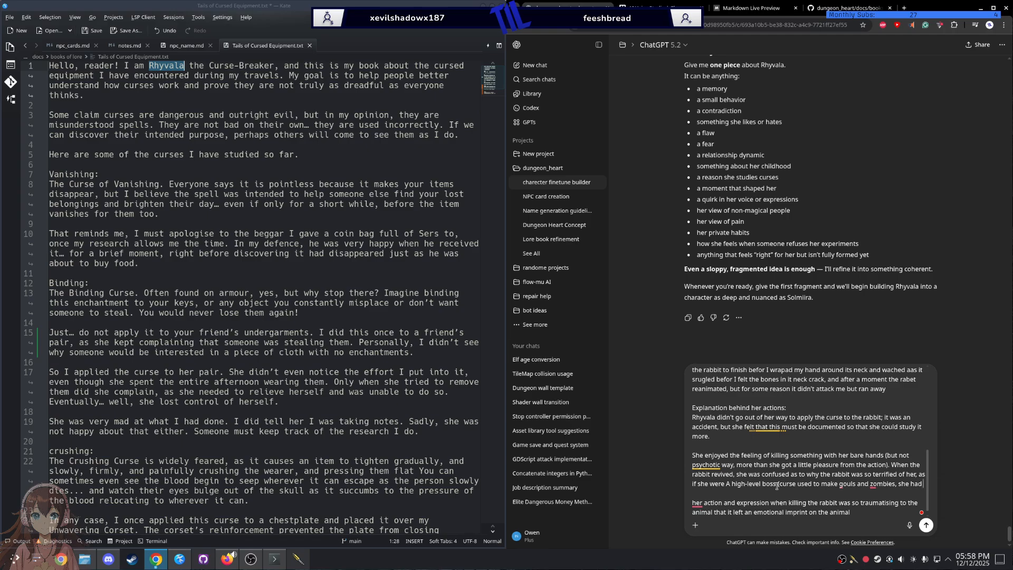
type(" expectee")
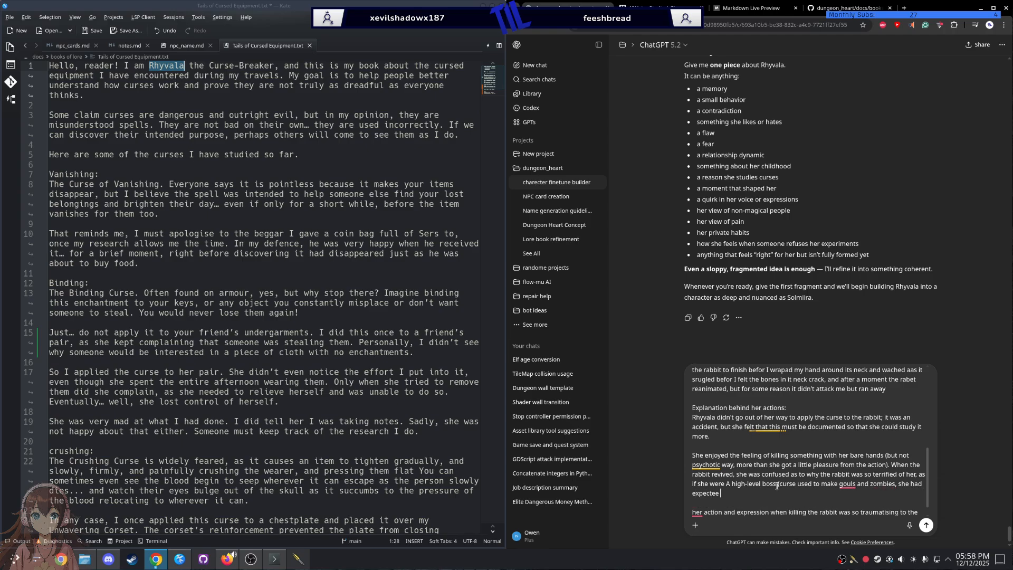
key("BackSpace")
key("BackSpace")
type("d it to want")
type(" to attack  her")
type(" action and e")
key("BackSpace")
type("her)")
Step: Correct the aside to "ghouls and zombies); she" and remove the extra closing bracket after "attack her" using the Grammarly suggestions
right_click(846, 484)
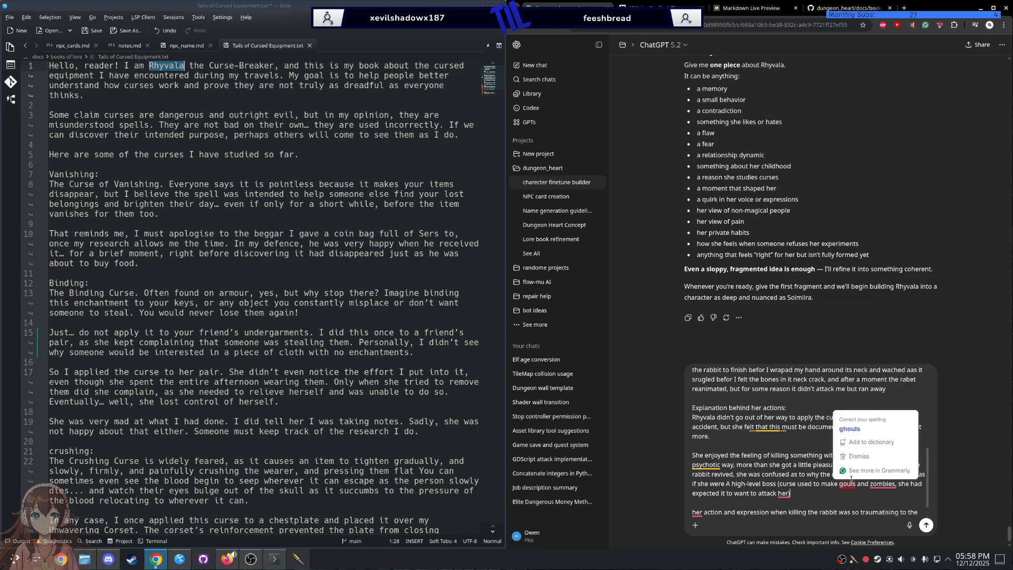
left_click(859, 418)
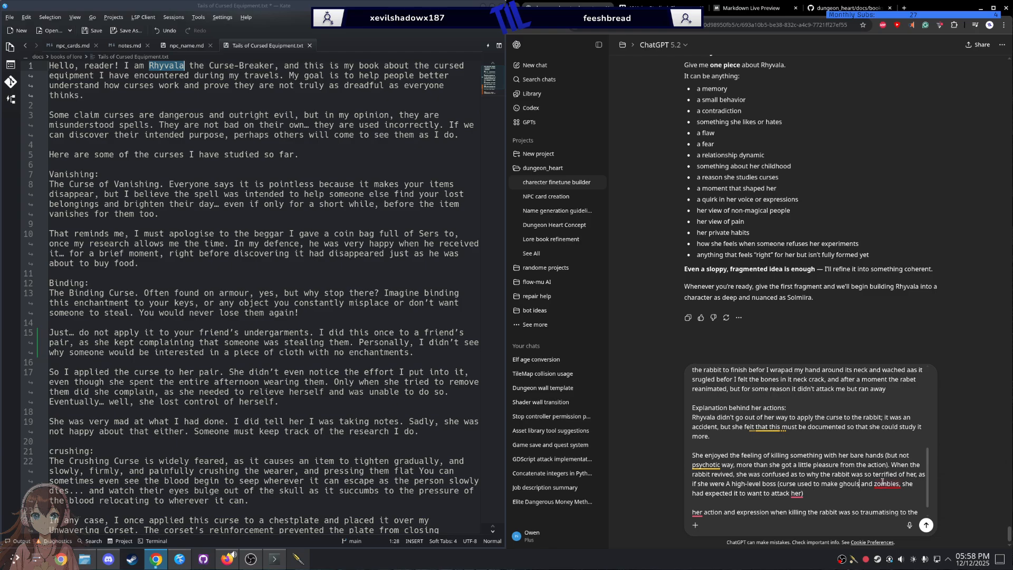
mouse_move(883, 485)
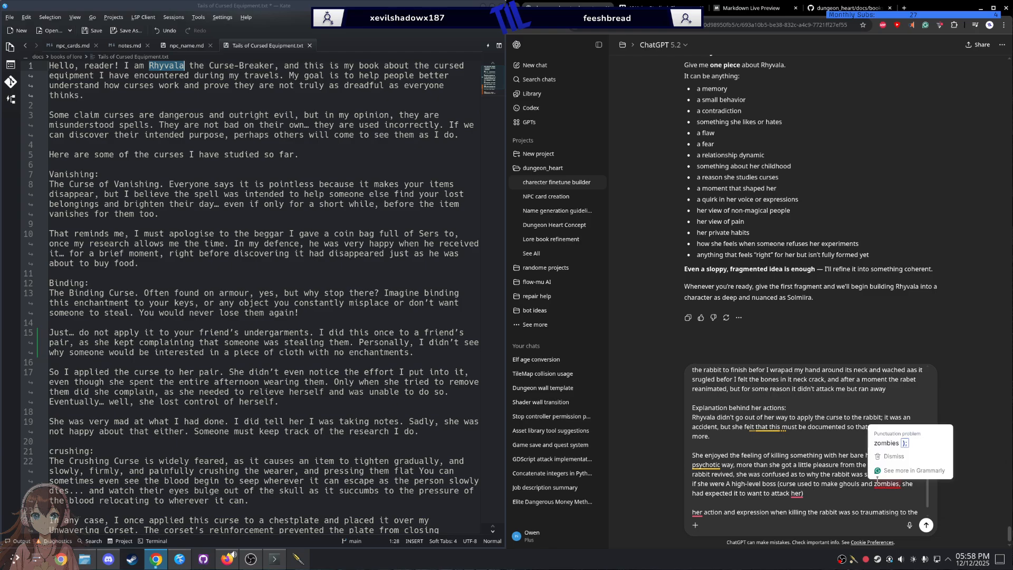
left_click(890, 450)
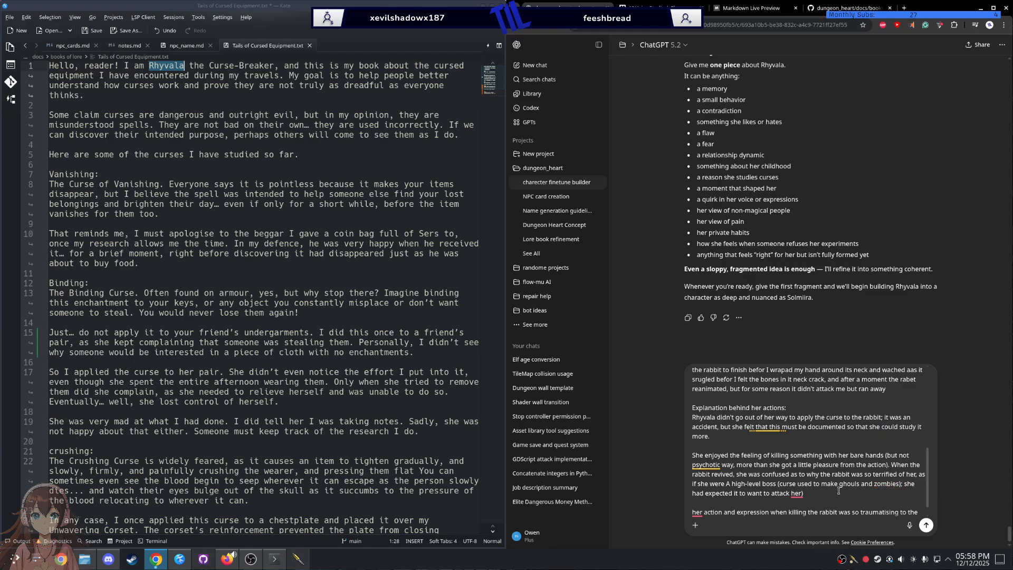
mouse_move(795, 494)
left_click(801, 454)
Step: Correct the draft section's heading note to "not refined, but explains her a bit" using the Grammarly suggestions
scroll(852, 504, "down", 1)
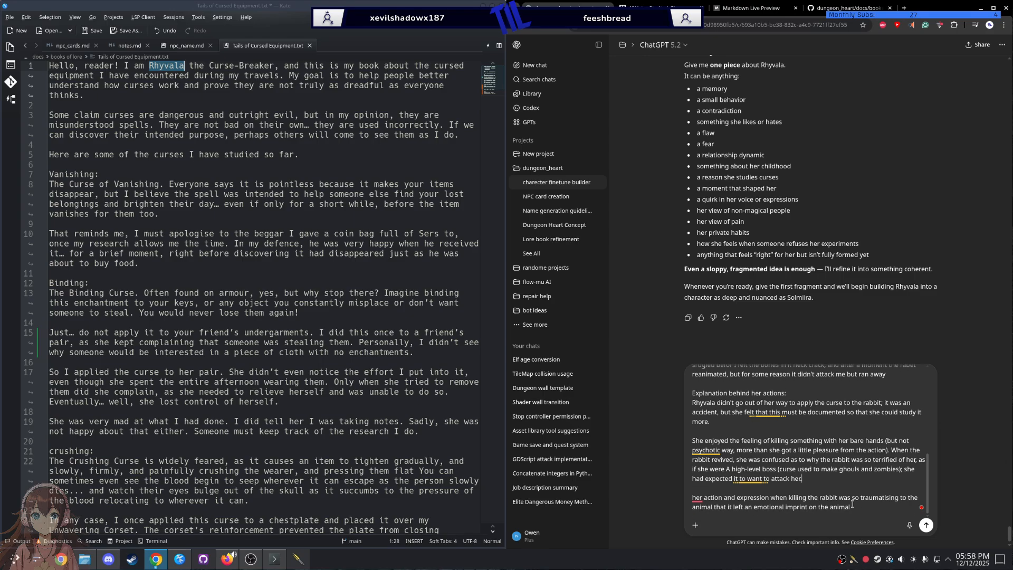
scroll(851, 504, "up", 5)
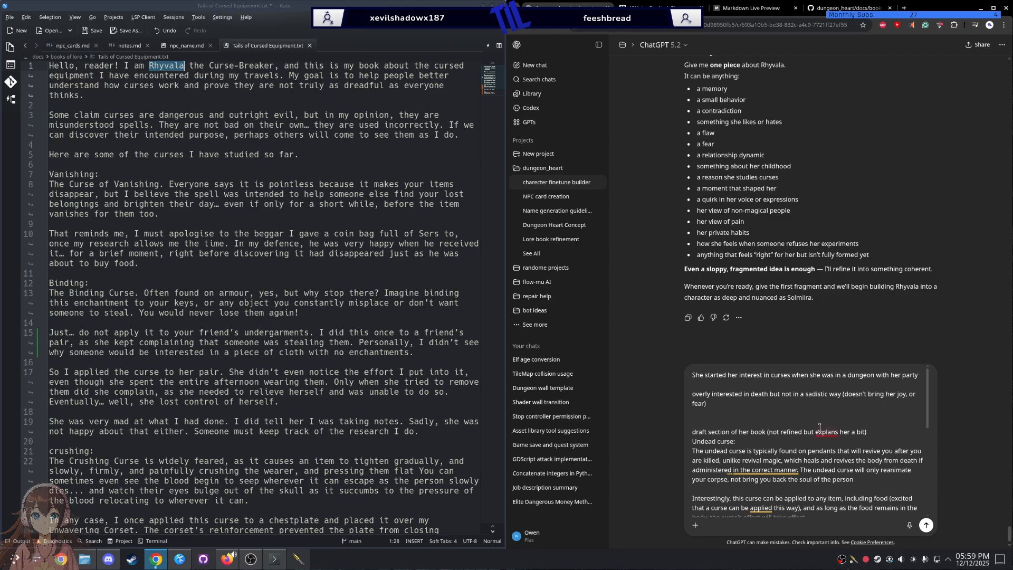
left_click(830, 449)
scroll(702, 439, "down", 4)
scroll(700, 439, "up", 4)
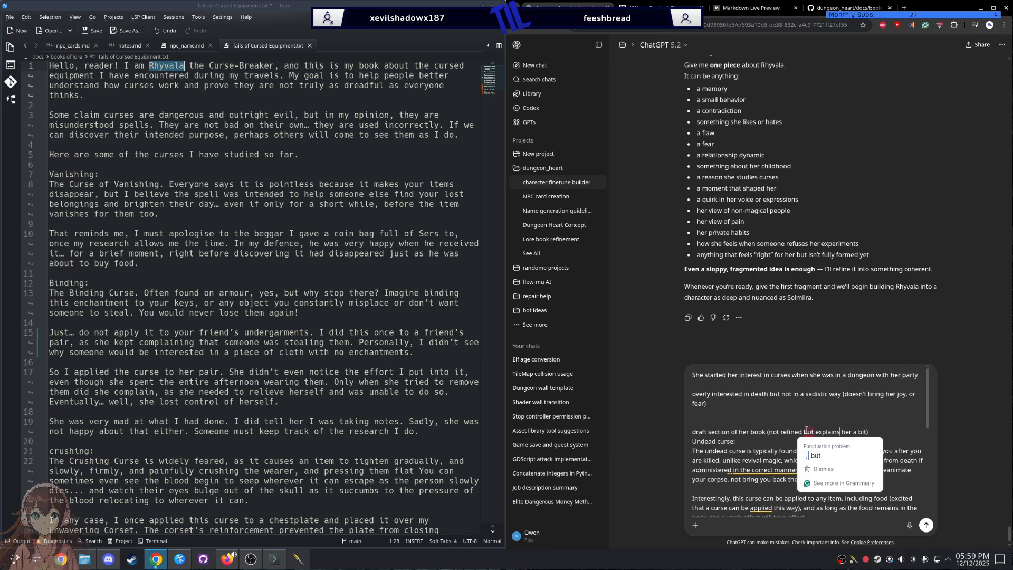
left_click(812, 449)
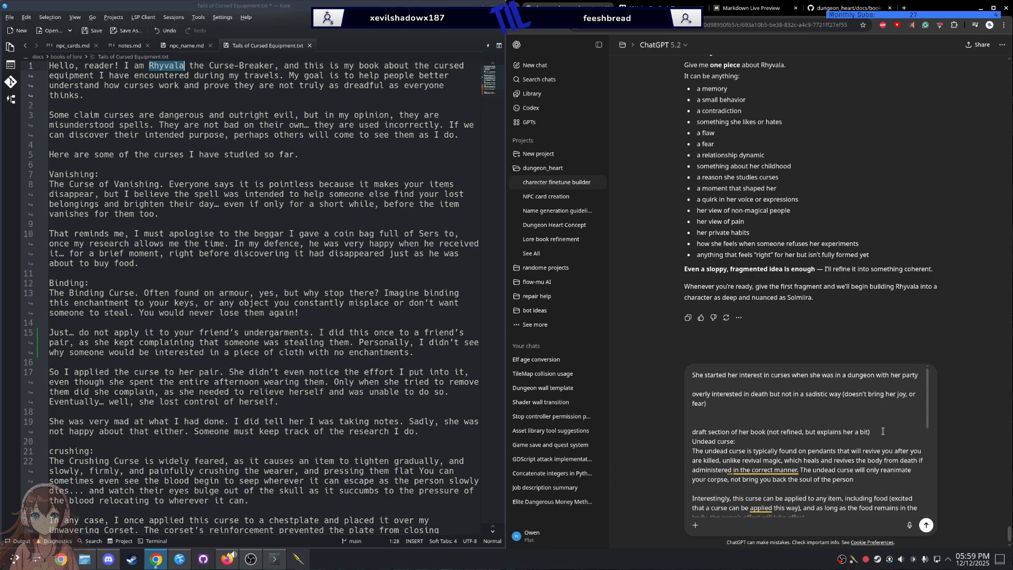
Step: Continue the opening sentence about the dungeon with "wher eshe had found a neclus that had small detales ingraverd on it (enchantmant)"
type("wher eshe ha")
key("BackSpace")
type("had found a nec")
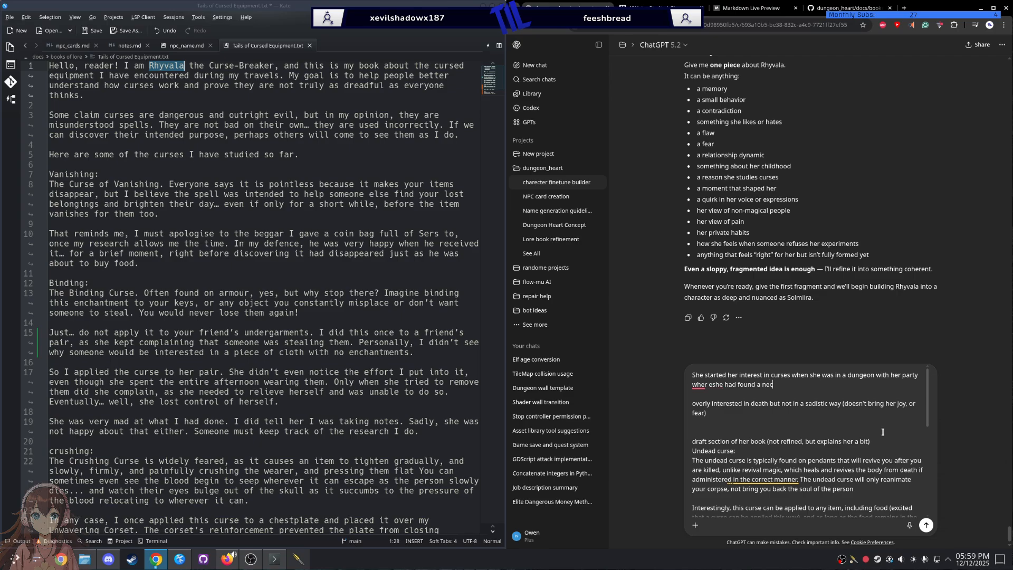
type("lus that had small")
type("detales ingraverd on it")
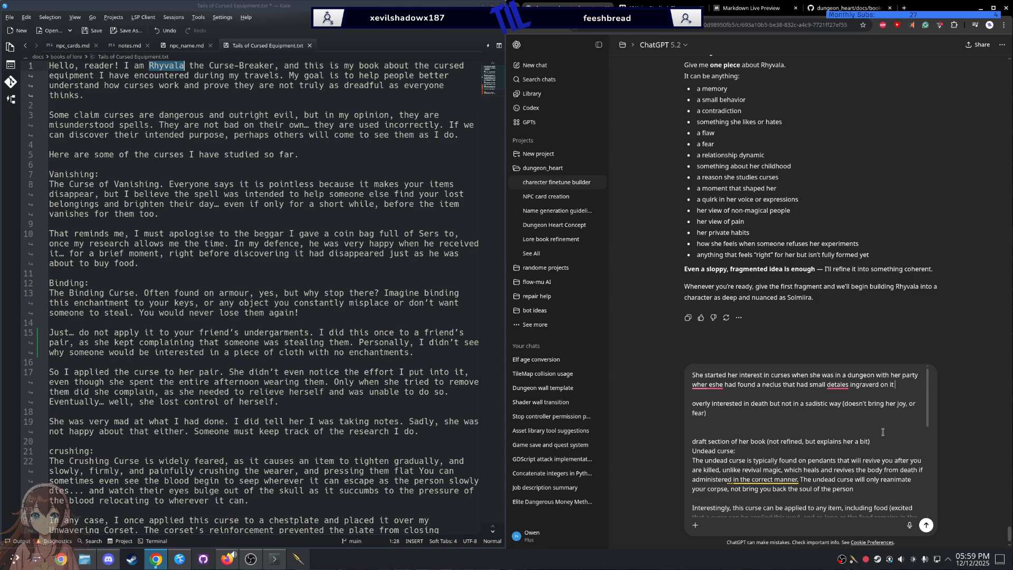
type(" (enchantman")
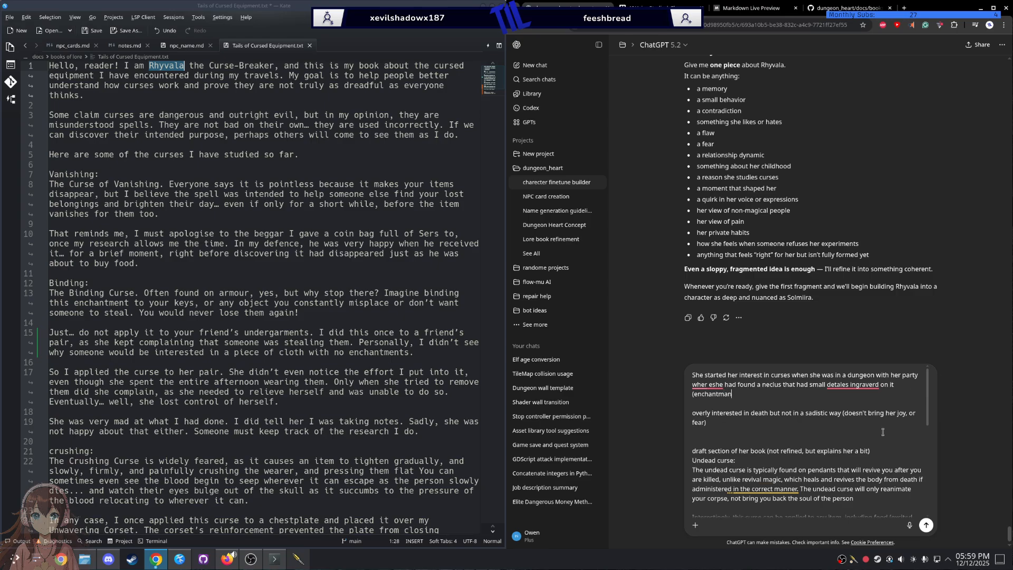
type("t)")
Step: Correct the opening sentence to "her party, where she", "details engraved" and "enchantment" using the Grammarly suggestions
left_click(710, 411)
left_click(714, 403)
mouse_move(856, 386)
left_click(851, 408)
mouse_move(911, 372)
left_click(915, 391)
Step: Continue the opening paragraph after "(enchantment)" with "not knowing what it was she put on the neclus"
left_click(812, 396)
type("niot")
type("ot kno")
type("wing what")
type(" it was ")
type("s")
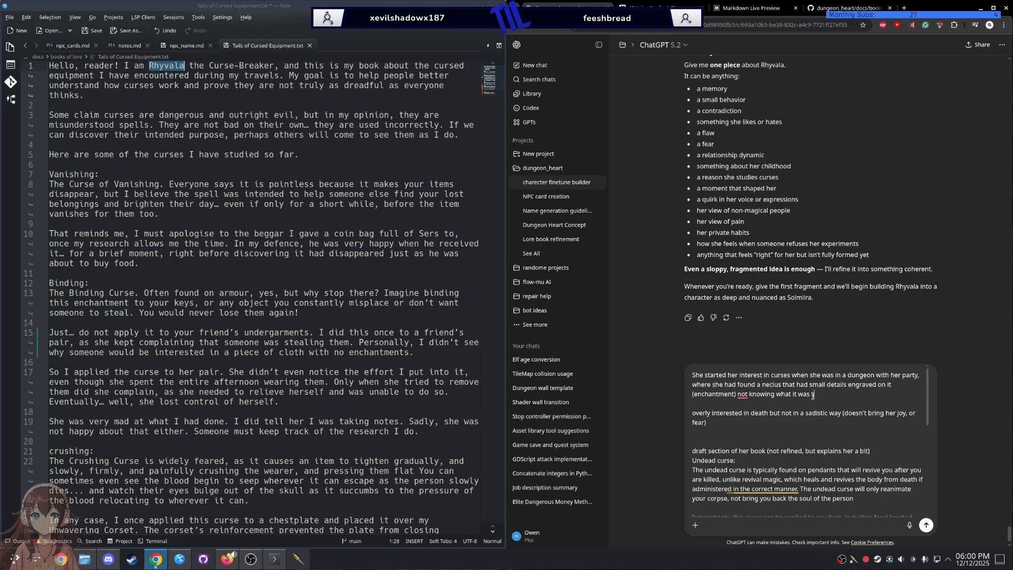
type("he put on the neckus")
Step: Correct the added text to "(enchantment). Not knowing what it was, she put on the necklace" using the Grammarly suggestions
left_click(810, 395)
left_click(747, 395)
mouse_move(745, 395)
left_click(747, 415)
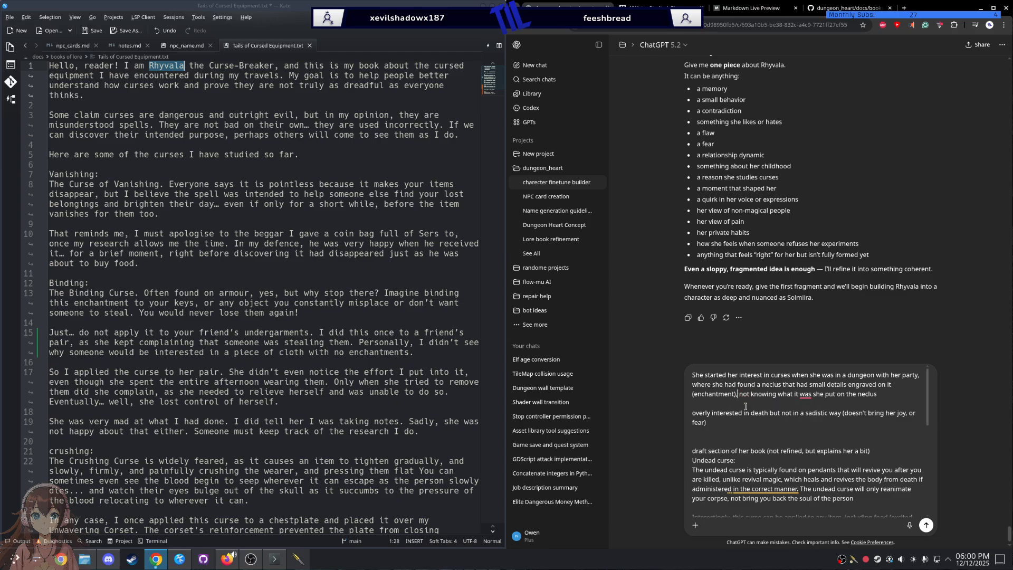
left_click(807, 411)
mouse_move(746, 395)
left_click(747, 416)
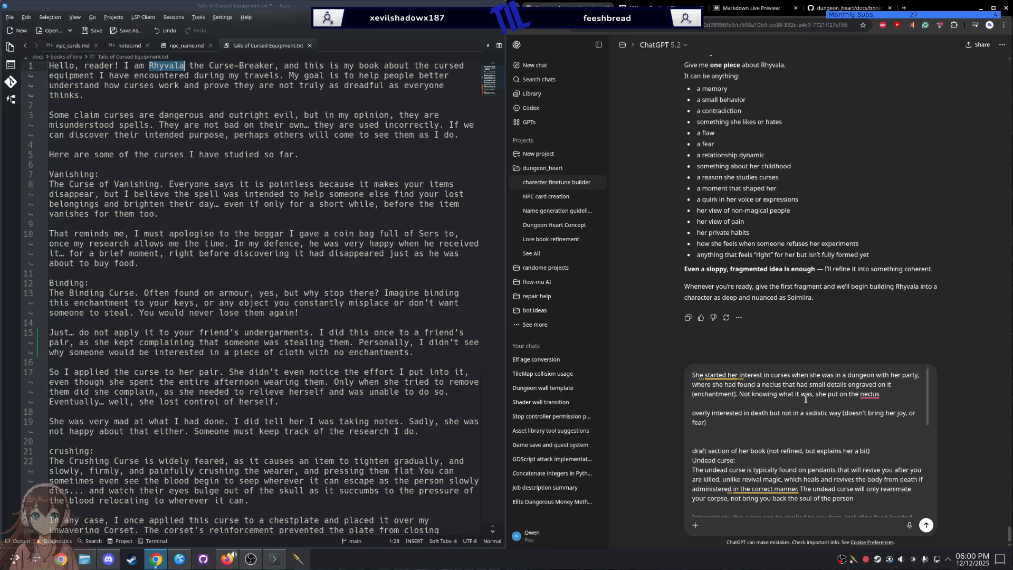
mouse_move(873, 397)
left_click(896, 410)
Step: Extend the necklace sentence with "where it began to shrink around her neck choking her", adding a comma after "necklace"
type("where it began")
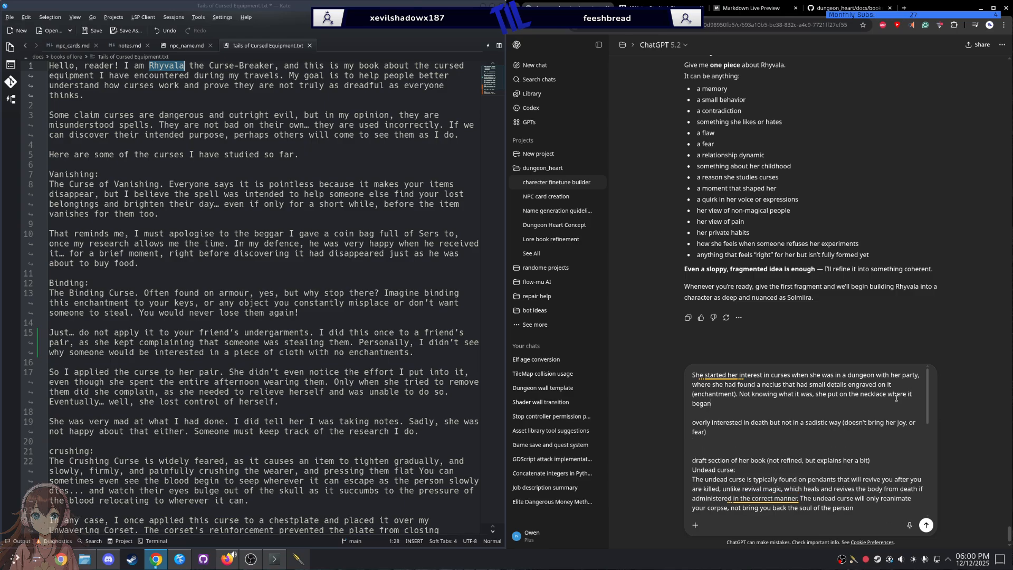
type(" to shrink")
left_click(876, 409)
type("around her neck choking her ")
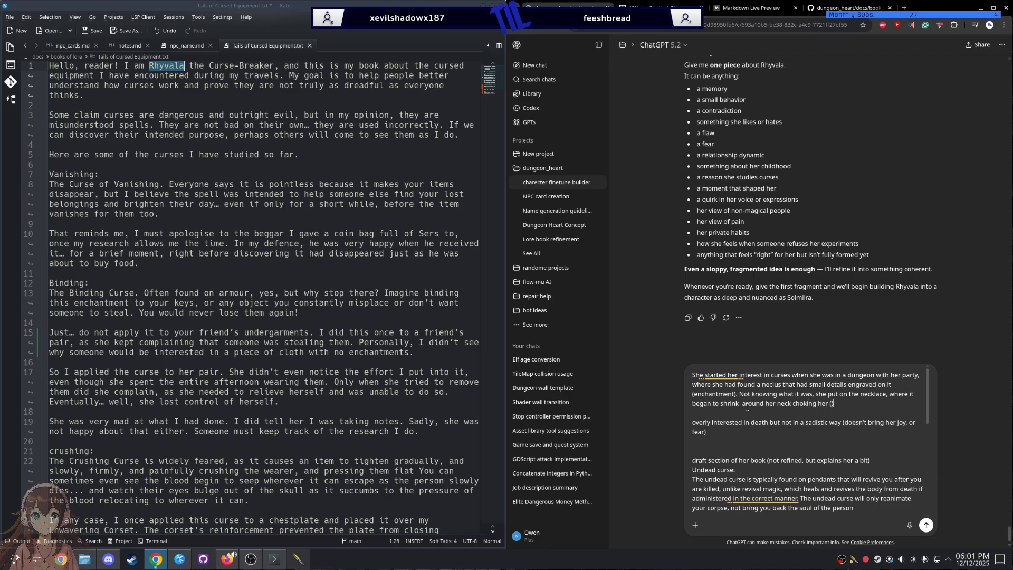
Step: Add the bracketed aside "(in the moment she didn't feel scared )" after "choking her"
type("(in the moment sh e fel")
key("BackSpace")
key("BackSpace")
key("BackSpace")
key("BackSpace")
key("BackSpace")
key("BackSpace")
type("e didn't feel scared")
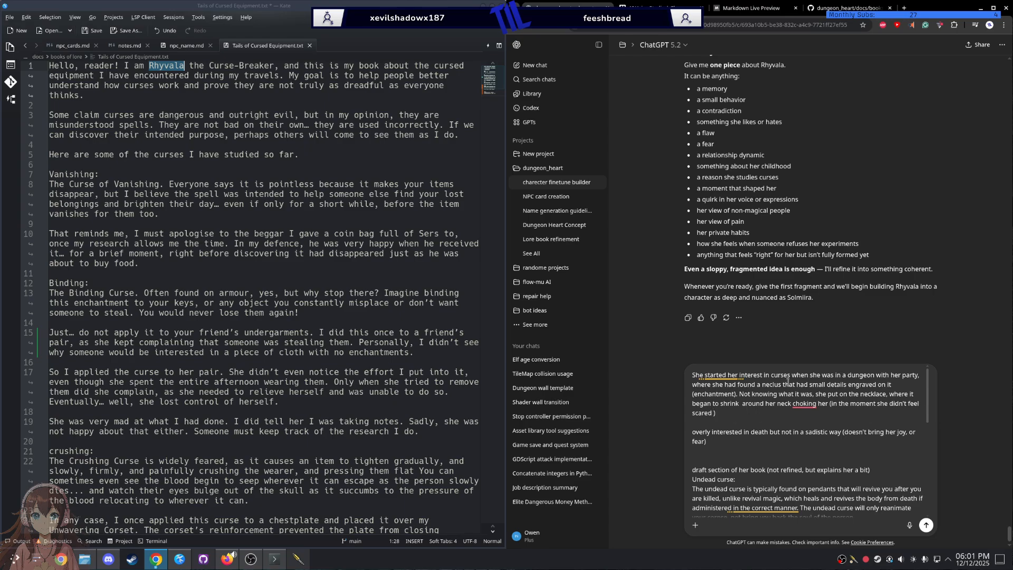
Step: Add commas after "around her neck" and "in the moment" using the Grammarly suggestions
left_click(806, 403)
left_click(801, 417)
left_click(861, 404)
left_click(868, 419)
Step: Extend the aside after "scared" with "she felt excitement, enjoyment", accepting the spelling and punctuation corrections
type("she fel")
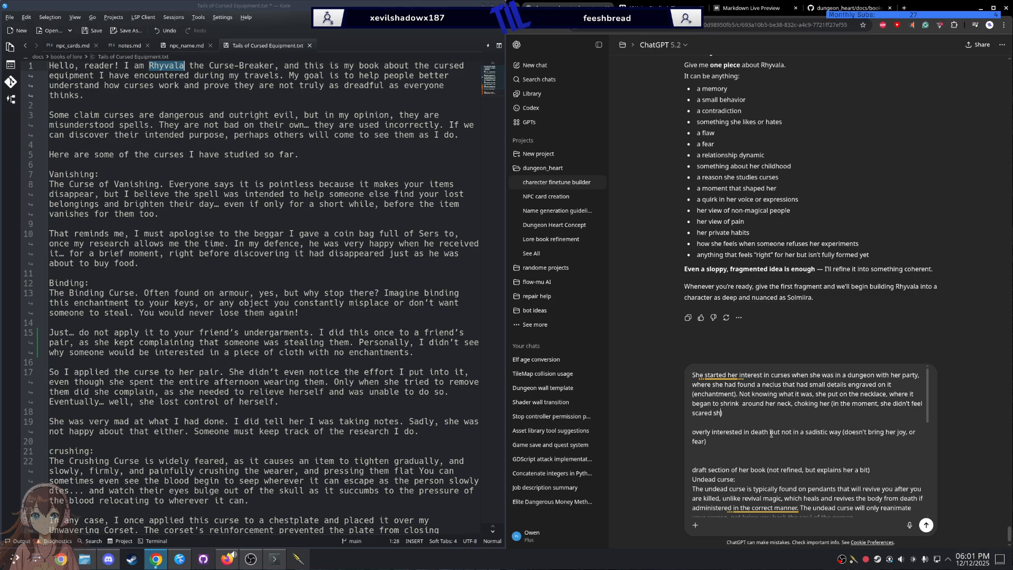
type("t exitment, enjoyment")
mouse_move(749, 414)
left_click(749, 437)
left_click(712, 436)
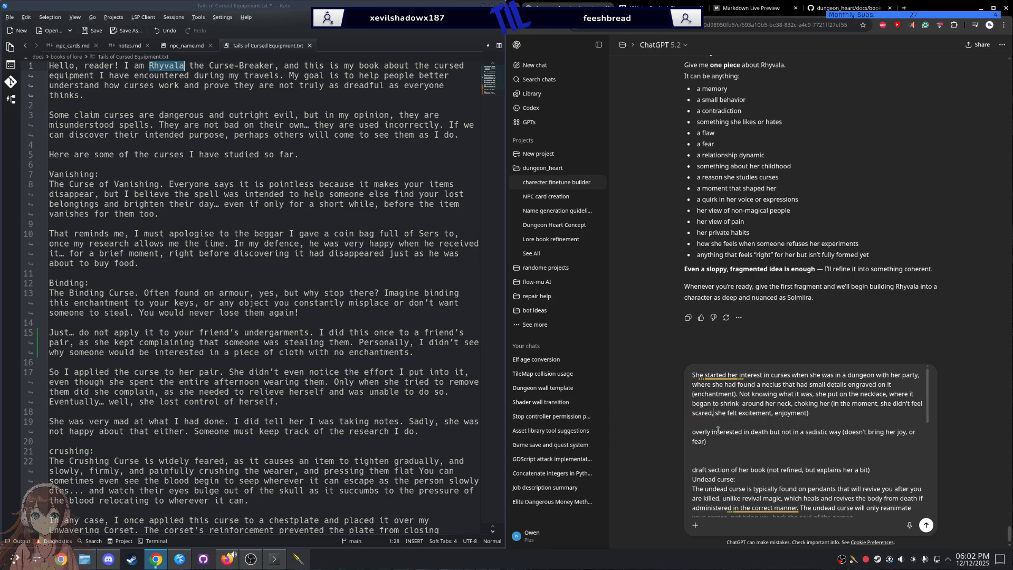
Step: Continue the aside after "enjoyment" with ", and erousment tho she didn't relis thats what it was"
left_click(805, 413)
type(", and erou")
key("BackSpace")
key("BackSpace")
key("BackSpace")
key("BackSpace")
type("erousment")
type(" tho she")
type(" didn'")
type("t ")
type("relis thats what it")
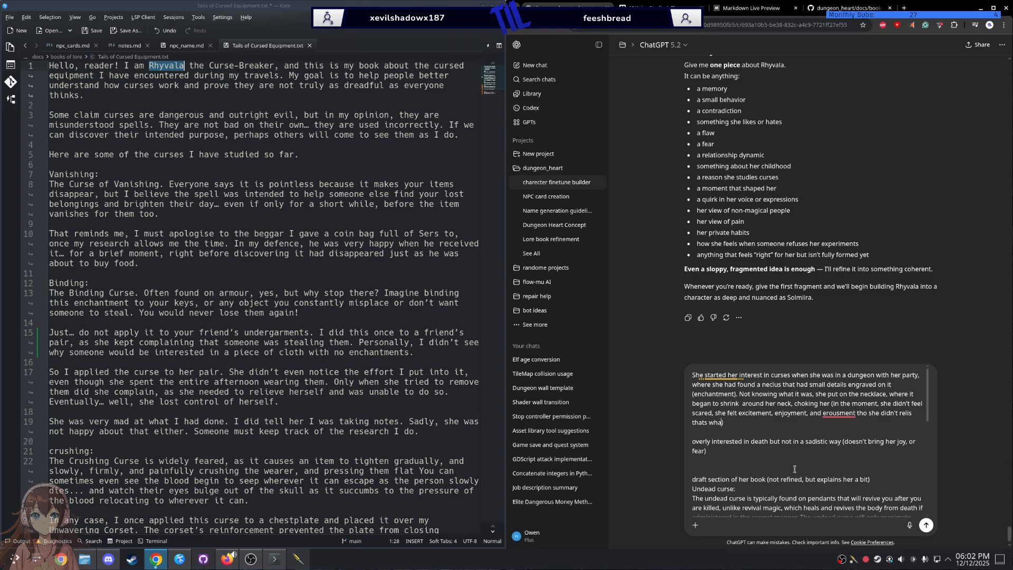
type(" was")
Step: Correct the aside's spelling to "arousal", "realise" and "that's" using the Grammarly suggestions
left_click(838, 413)
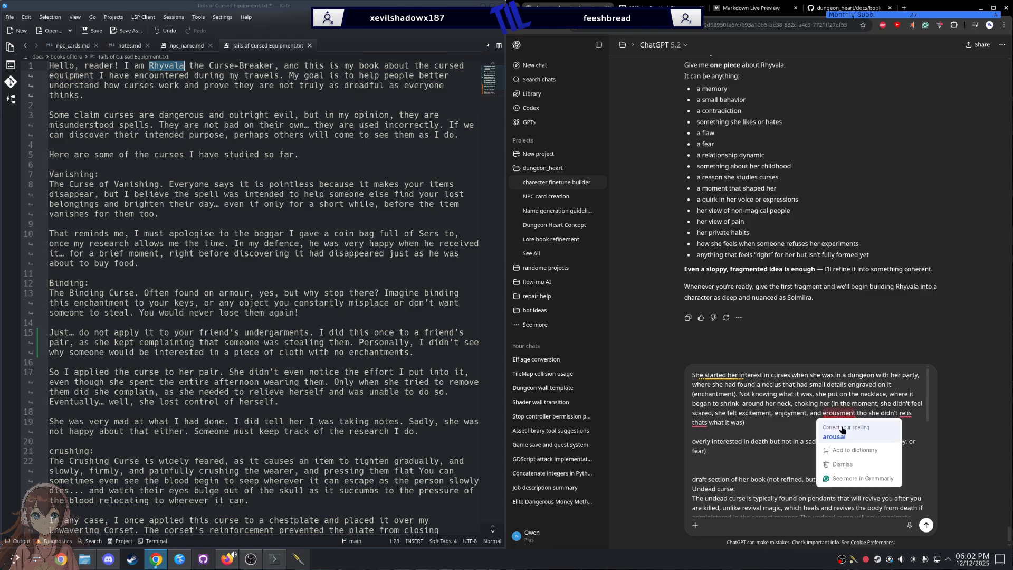
left_click(831, 436)
left_click(893, 414)
left_click(898, 436)
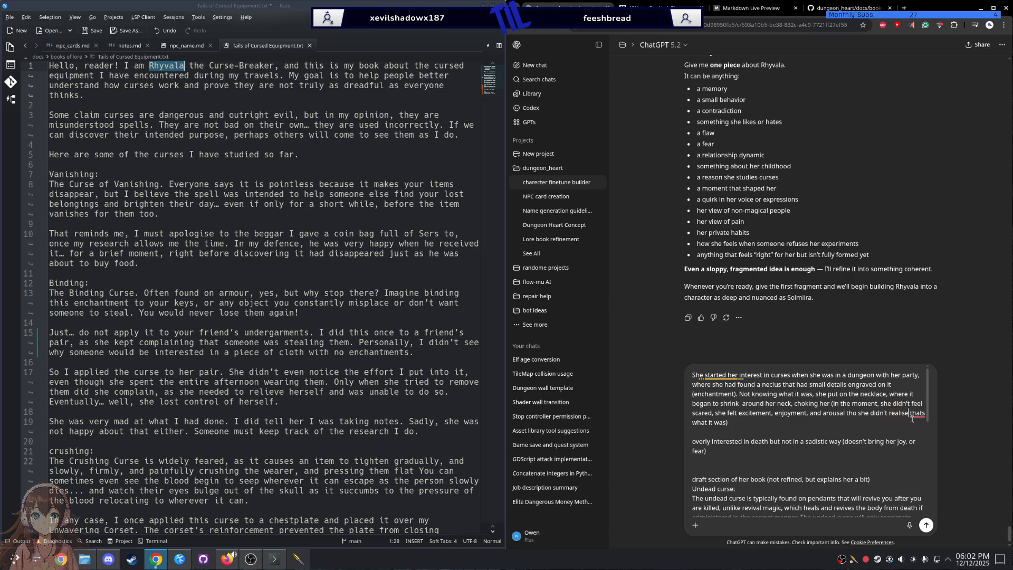
left_click(921, 432)
Step: Rework the aside's ending to read "that's what it was" and add blank lines below the necklace paragraph
left_click(745, 422)
type("at the")
key("BackSpace")
key("BackSpace")
key("BackSpace")
key("BackSpace")
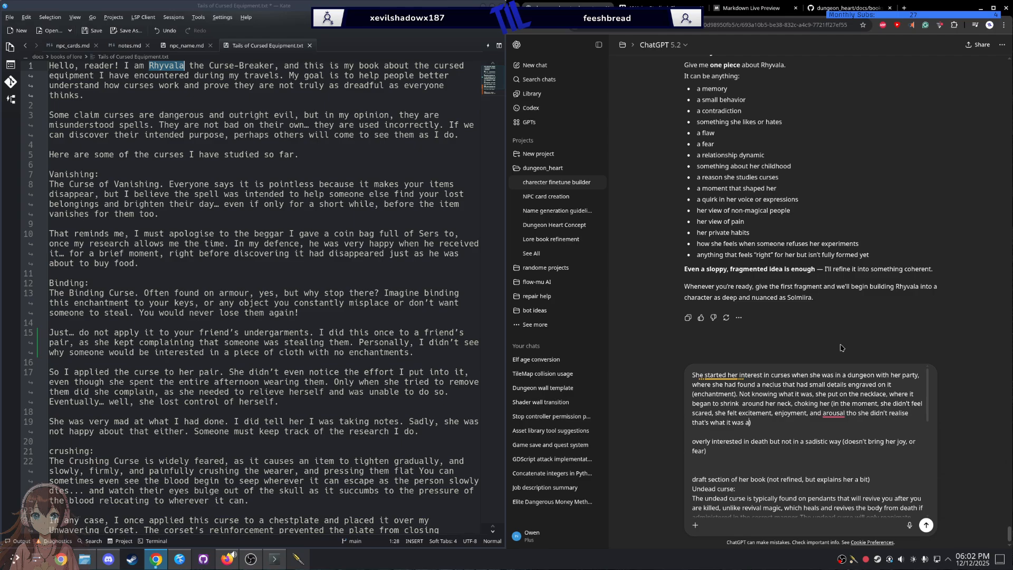
key("BackSpace")
key("BackSpace")
key("BackSpace")
key("BackSpace")
key("BackSpace")
key("BackSpace")
key("BackSpace")
key("BackSpace")
type("it was")
key("shift+Return")
key("shift+Return")
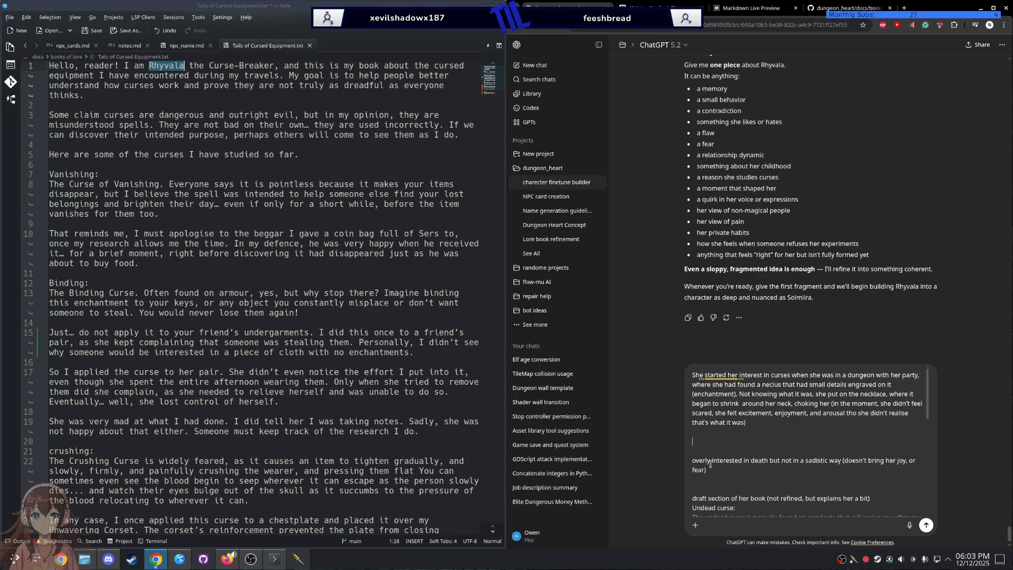
Step: Begin the note about interest in death with "Rhyvala is" and accept the suggested punctuation correction after "joy"
left_click(691, 460)
type("Rhyvala")
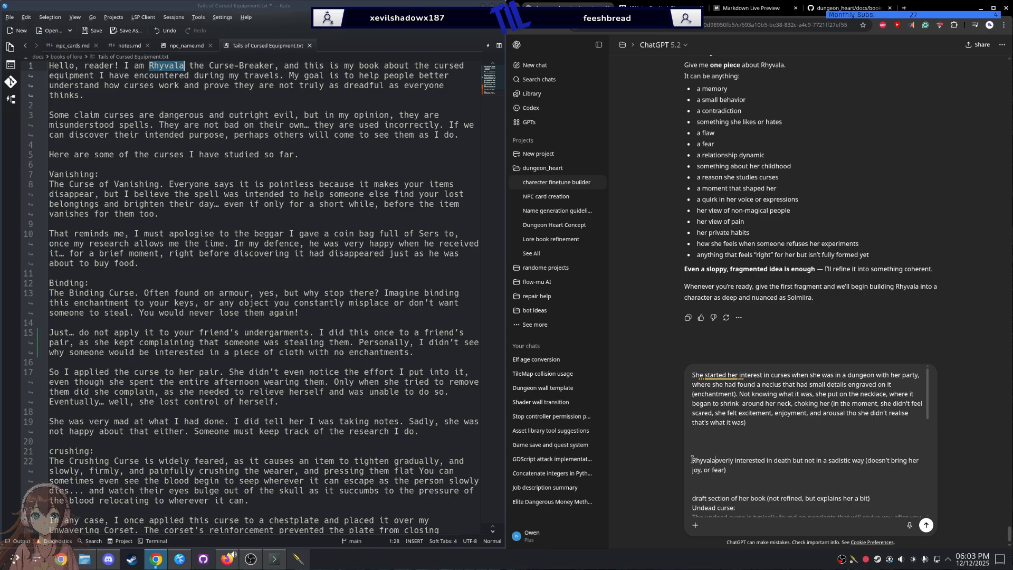
type("is")
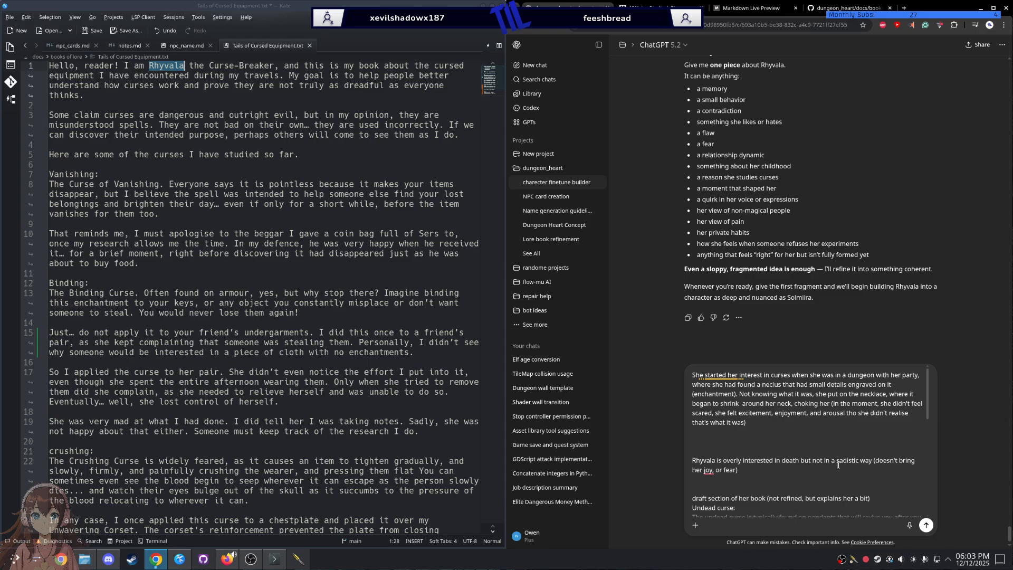
mouse_move(718, 474)
left_click(710, 494)
Step: Extend the death-interest note with ", more than its the feeling", accepting the spelling and comma corrections
type("more thaty its the feeligfn")
mouse_move(757, 470)
left_click(768, 492)
mouse_move(800, 469)
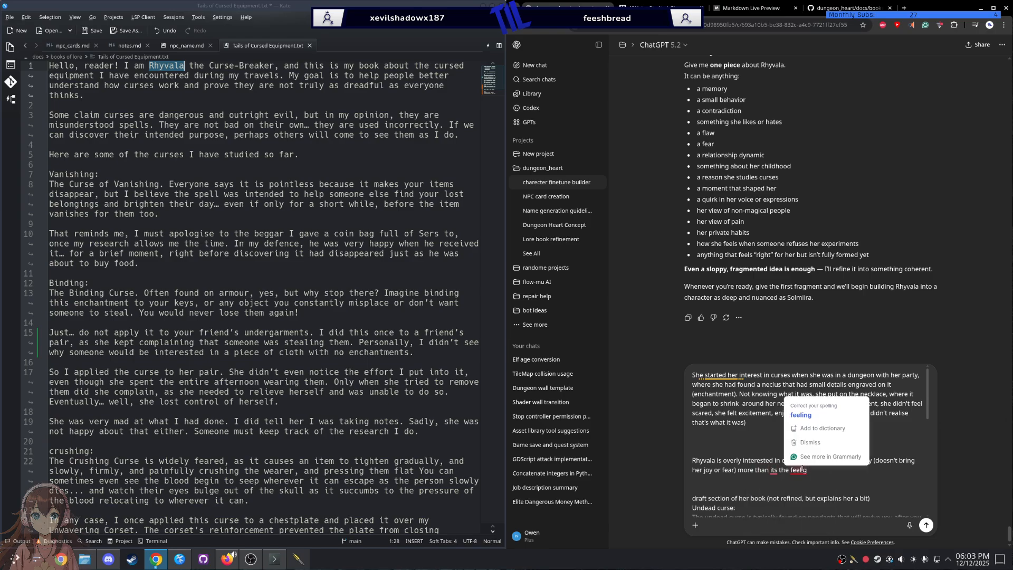
left_click(800, 415)
mouse_move(745, 470)
left_click(752, 492)
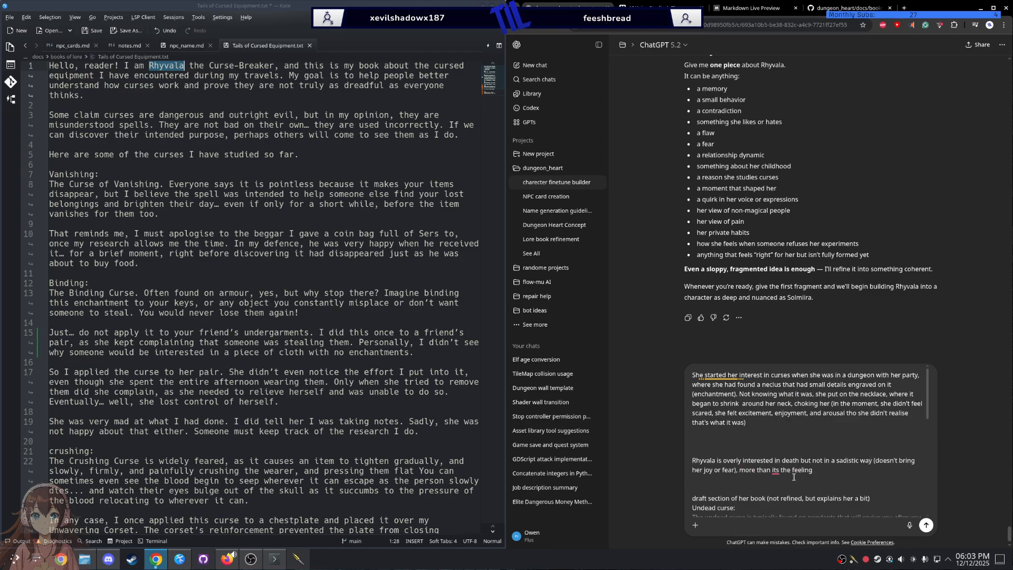
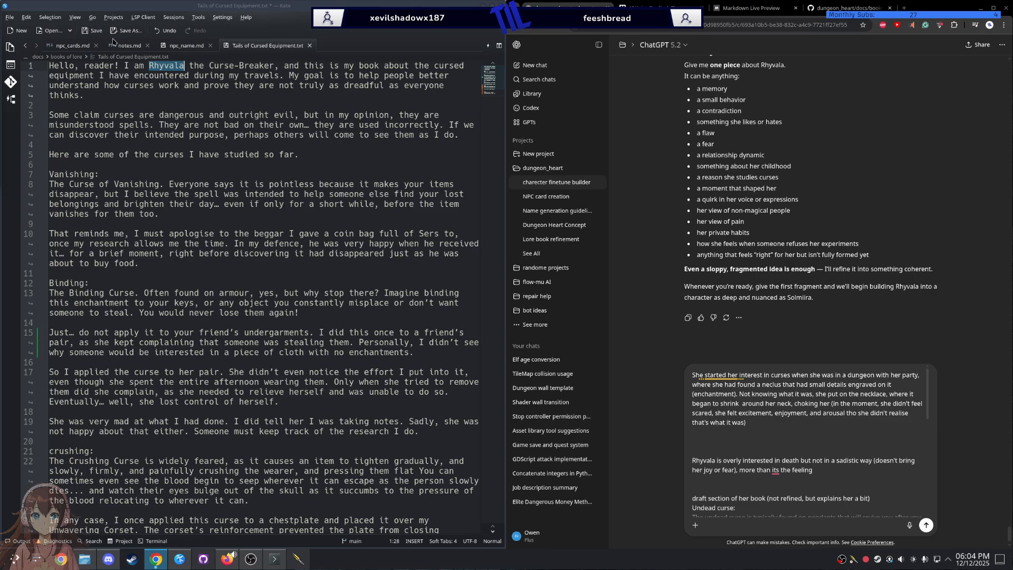
Step: Replace "its the feeling" with "she enjoys the feeling it gives her, and the process of who it happens.", correcting the spelling of "process"
left_click(716, 375)
left_click(883, 480)
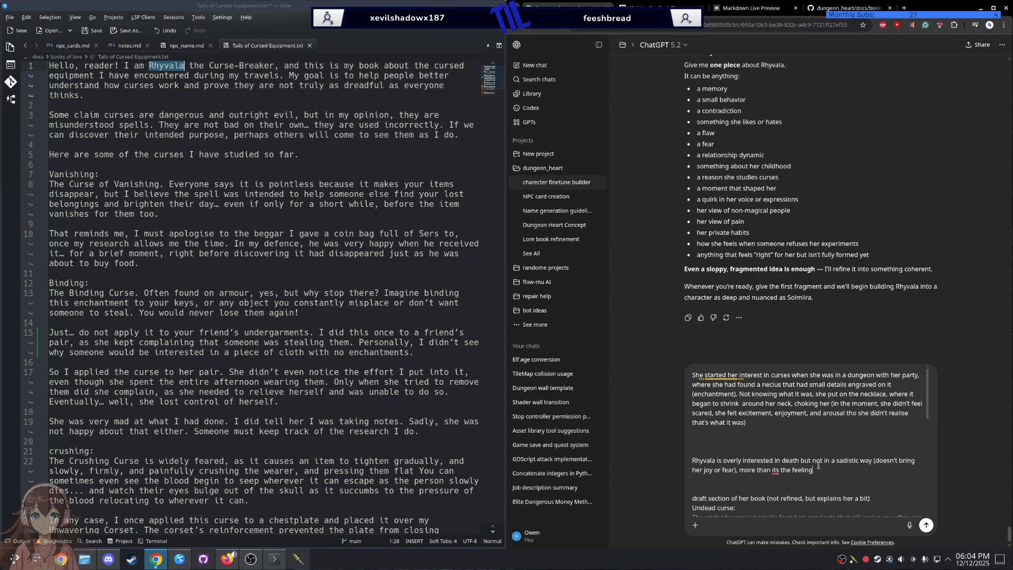
type("and learnign")
key("BackSpace")
key("BackSpace")
key("BackSpace")
key("BackSpace")
key("BackSpace")
key("BackSpace")
key("BackSpace")
key("BackSpace")
key("BackSpace")
key("BackSpace")
key("BackSpace")
key("BackSpace")
key("BackSpace")
key("BackSpace")
key("BackSpace")
key("BackSpace")
key("BackSpace")
key("BackSpace")
key("BackSpace")
key("BackSpace")
key("BackSpace")
key("BackSpace")
key("BackSpace")
key("BackSpace")
type("she enjoys the feeling ut gives her, and the prossec")
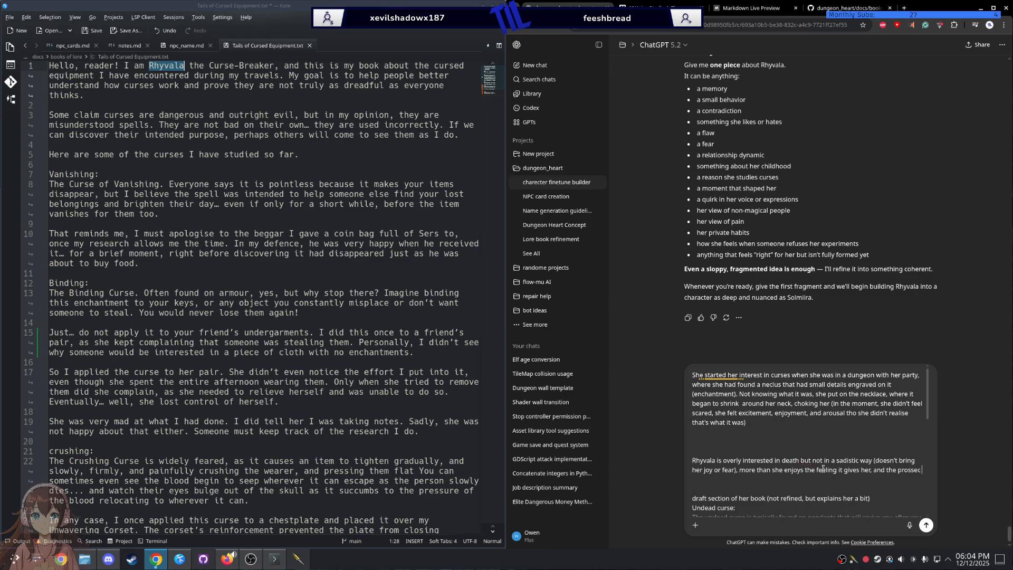
type(" of")
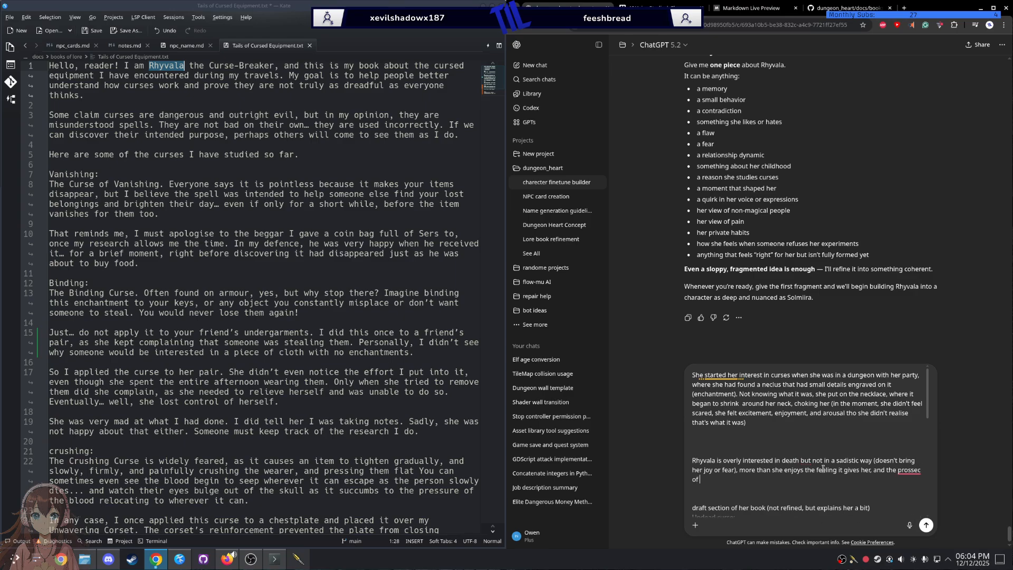
type(" who it happens")
right_click(912, 470)
left_click(918, 403)
left_click(764, 479)
Step: Add an "example:" paragraph about someone struck by lightning, saying she would want to know how it felt and what went through their mind
key("shift+Return")
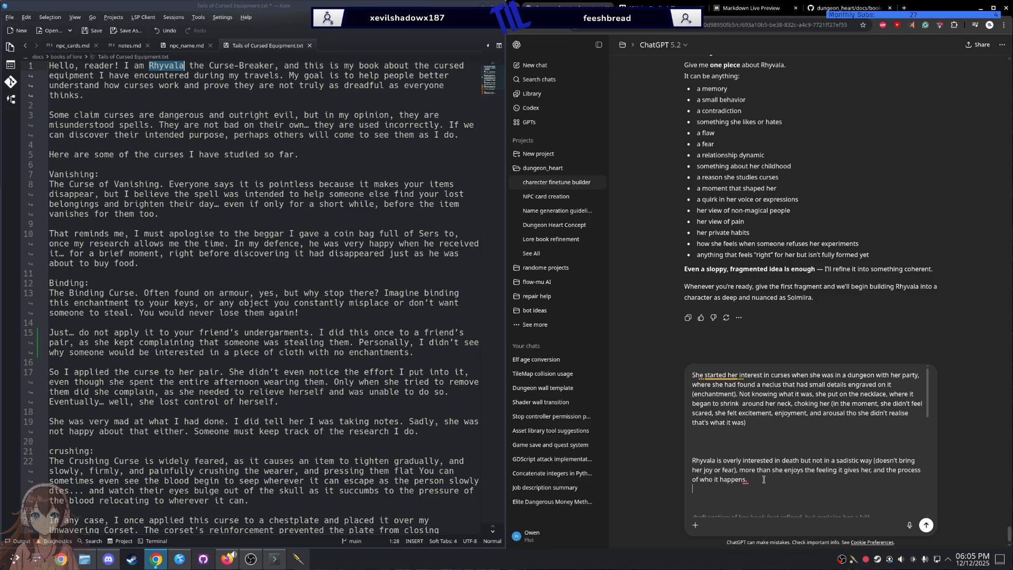
key("shift+Return")
type("exam")
type("ple ")
type("if someone")
type(" gets struck")
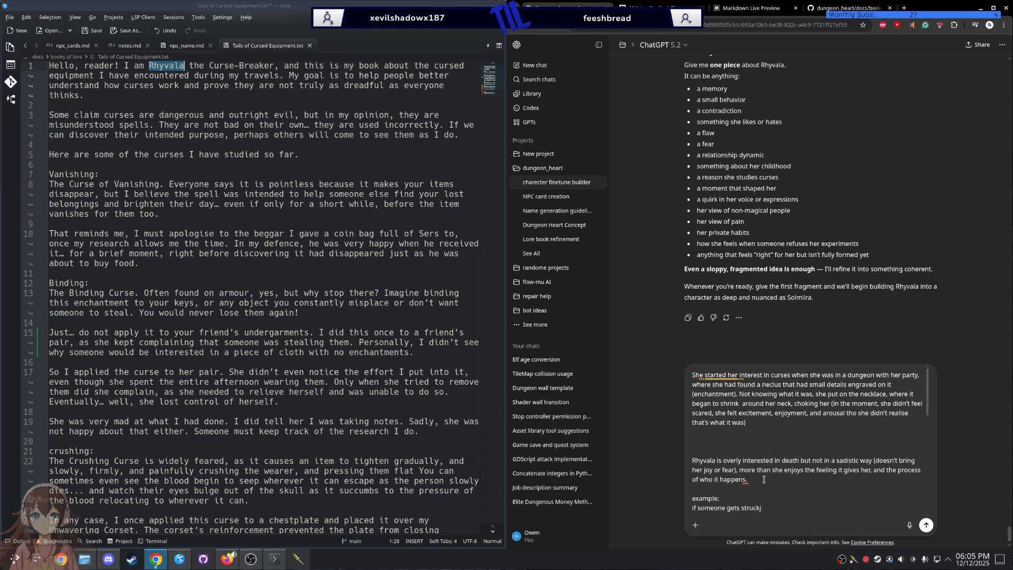
type("j")
key("BackSpace")
type("by lighining she woudl want to knwo ")
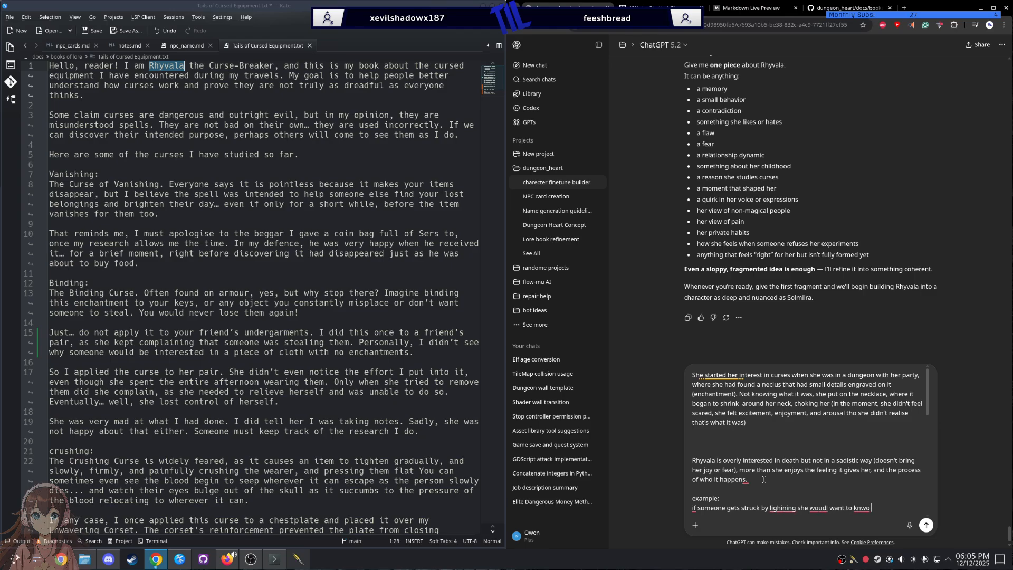
type("how it felt and what went throu their mind as it ha")
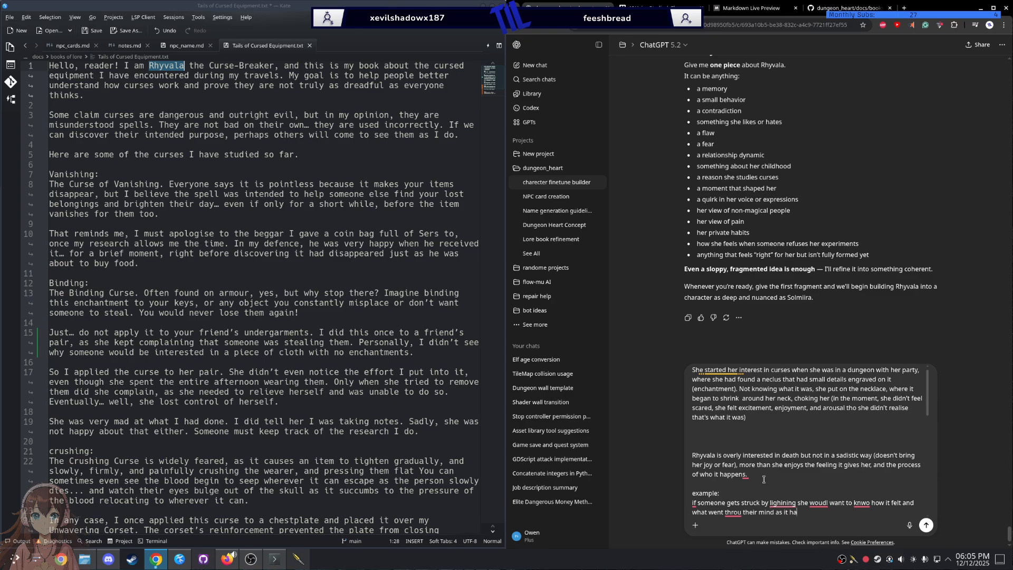
type("pened")
Step: Correct the example's spelling to "lightning", "happened", "know", "would" and "through", and add a comma after "lightning"
right_click(772, 503)
left_click(789, 446)
right_click(802, 512)
left_click(806, 446)
right_click(864, 500)
left_click(878, 443)
right_click(827, 501)
left_click(825, 445)
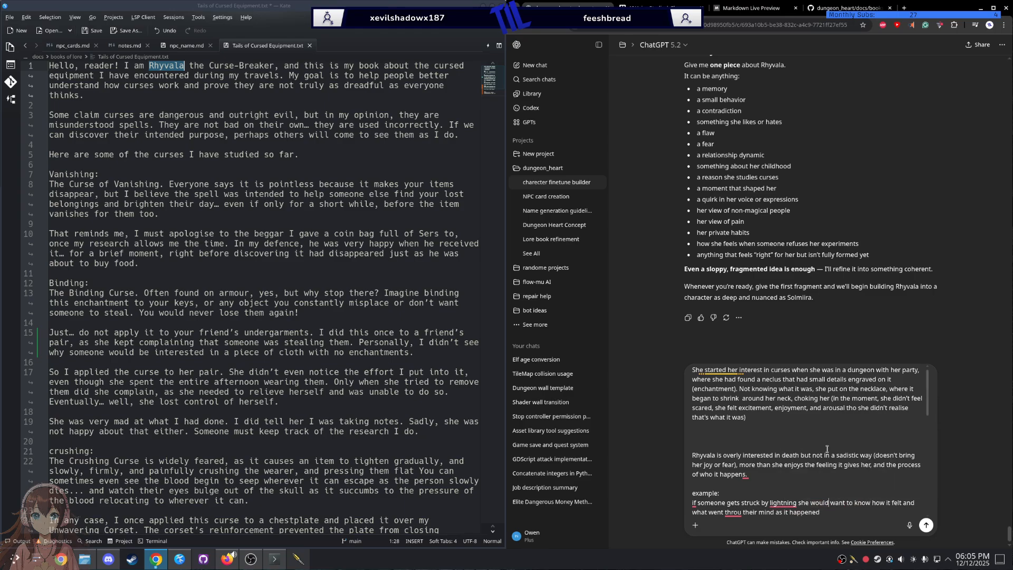
mouse_move(783, 502)
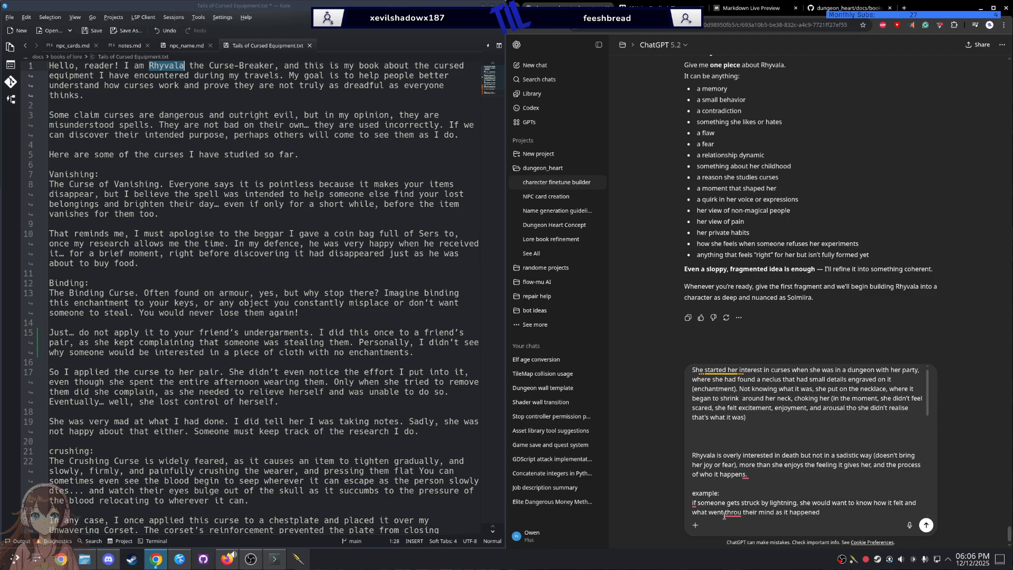
mouse_move(732, 512)
left_click(737, 457)
scroll(835, 432, "down", 3)
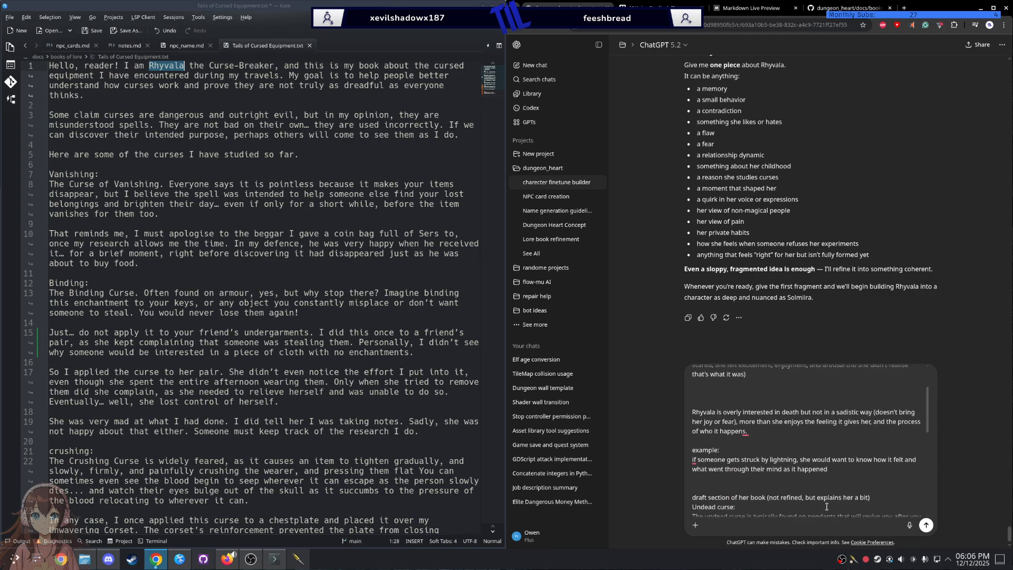
left_click(837, 424)
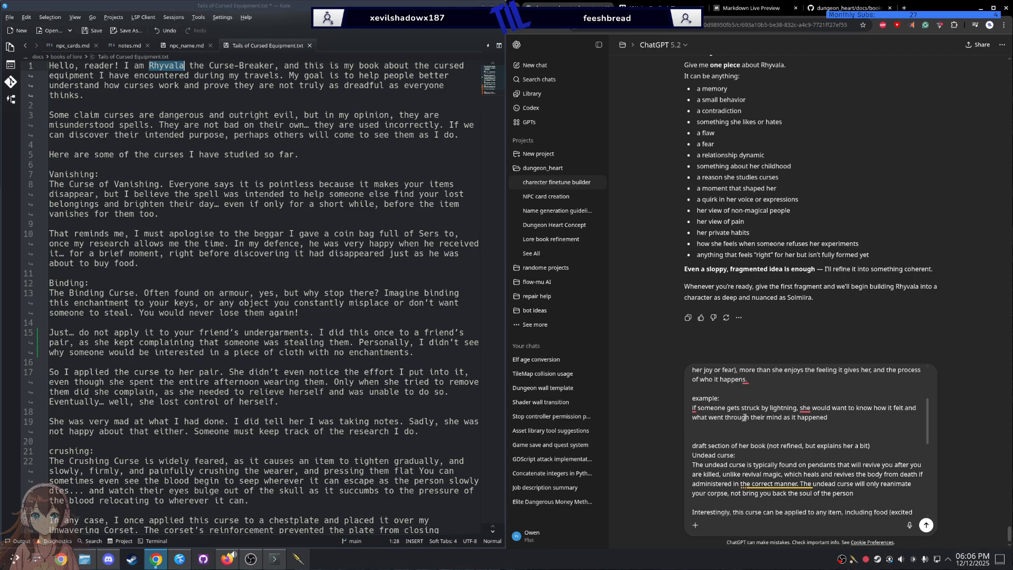
Step: Replace "she" with "Rhyvala" in the lightning example
mouse_move(801, 408)
left_click(806, 429)
double_click(805, 407)
type("Rhyvala")
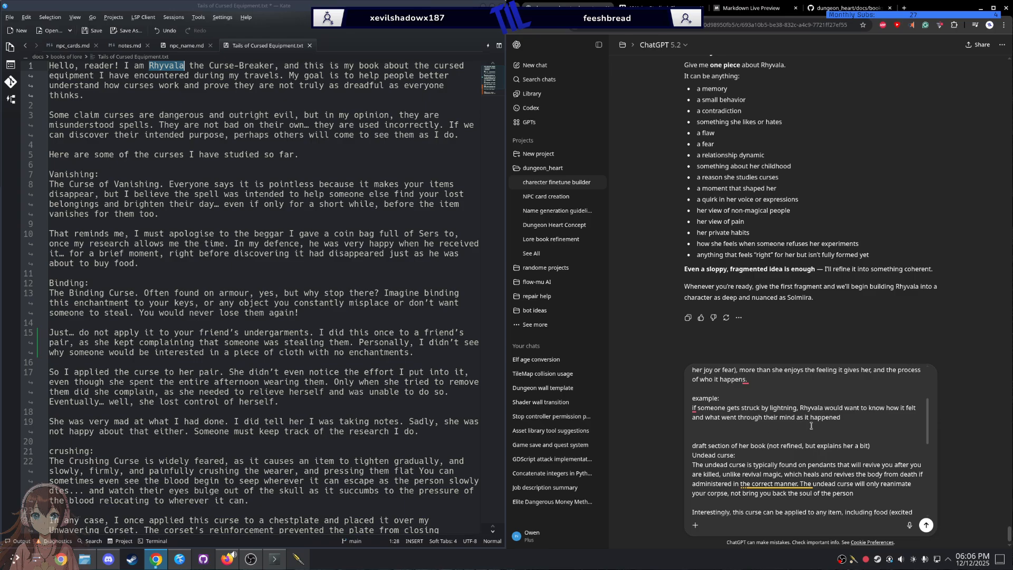
Step: Change "their" to "the person's" in the lightning example and append ", enjoying the details of the event"
double_click(773, 417)
type("the persons")
mouse_move(788, 418)
left_click(789, 439)
left_click(865, 420)
type(", enjoying the details of the event")
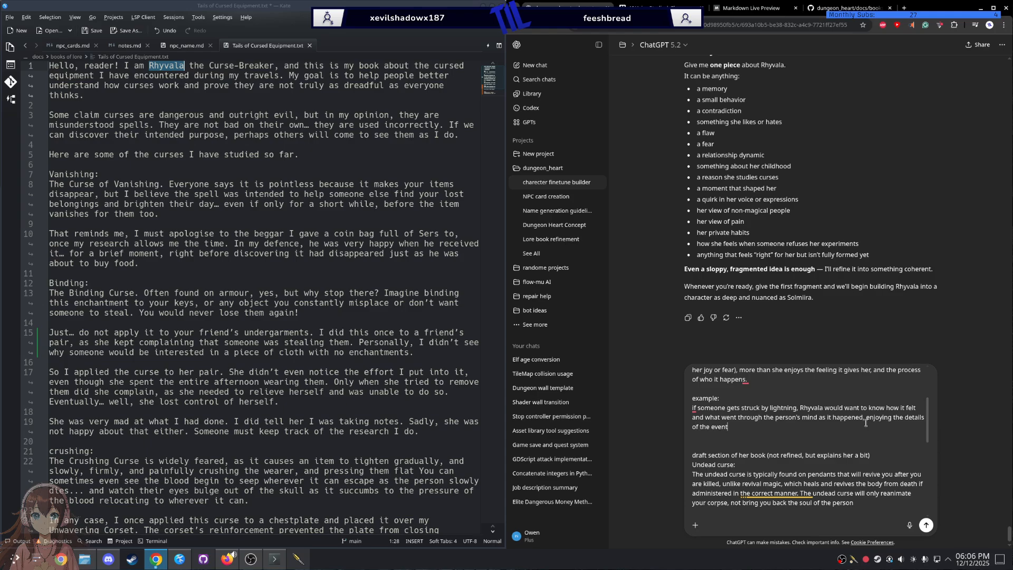
Step: Add "her teammate noticed and broke the necklace" below the necklace paragraph, correcting "teammate" and "necklace"
scroll(749, 397, "up", 2)
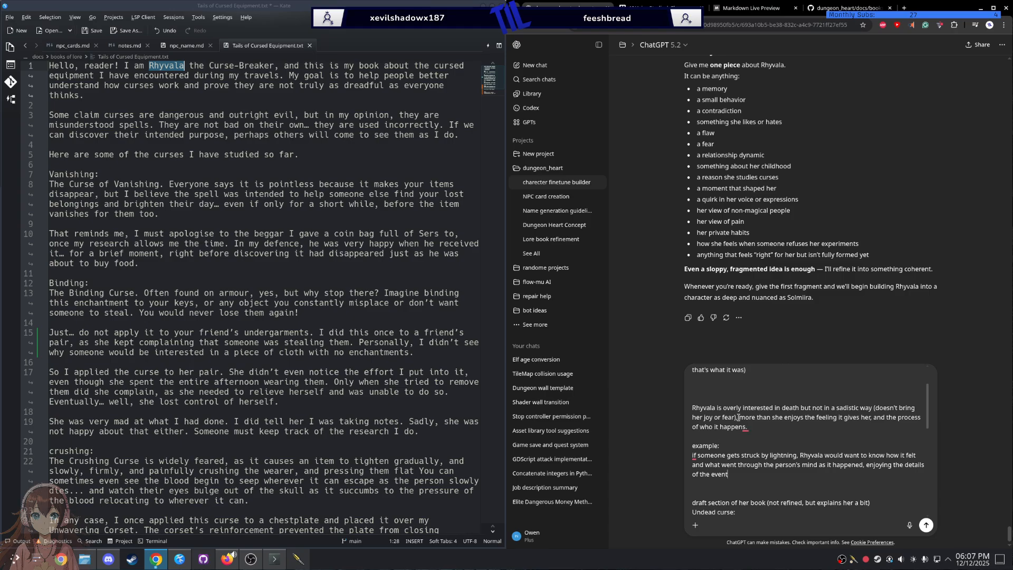
scroll(739, 417, "up", 2)
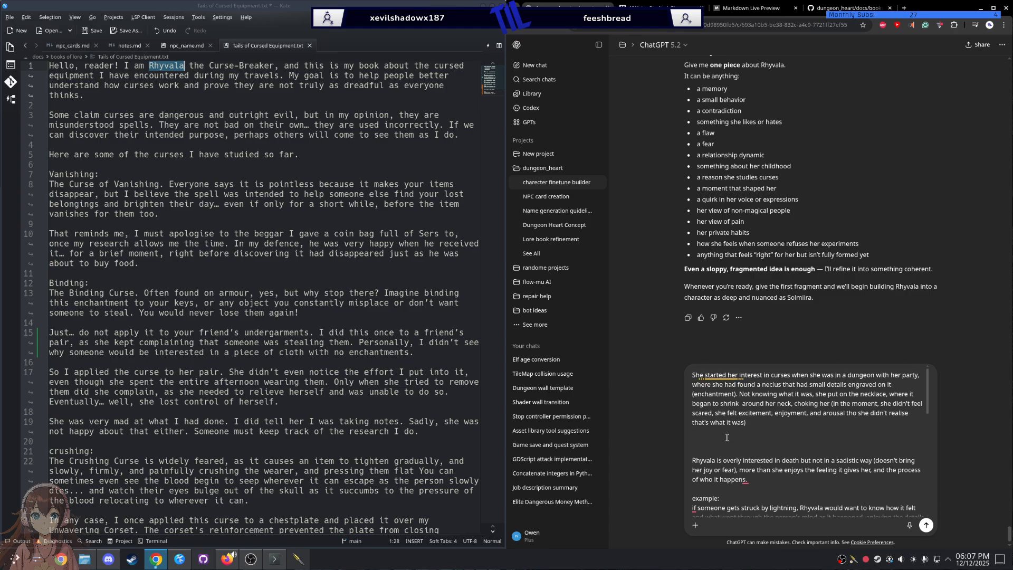
type("her team mate noticed and broke the neclus")
right_click(727, 438)
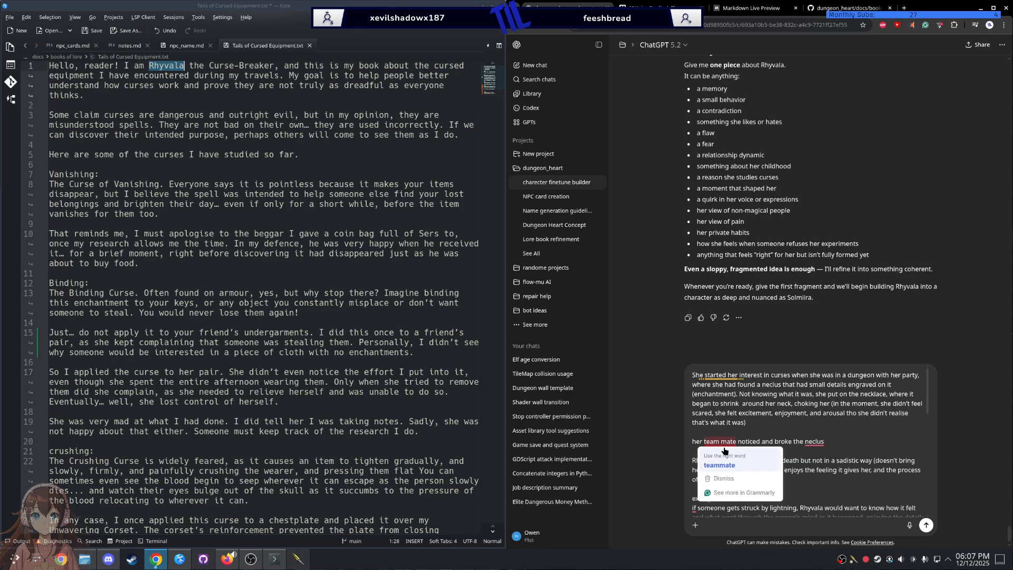
left_click(723, 453)
right_click(801, 445)
left_click(810, 454)
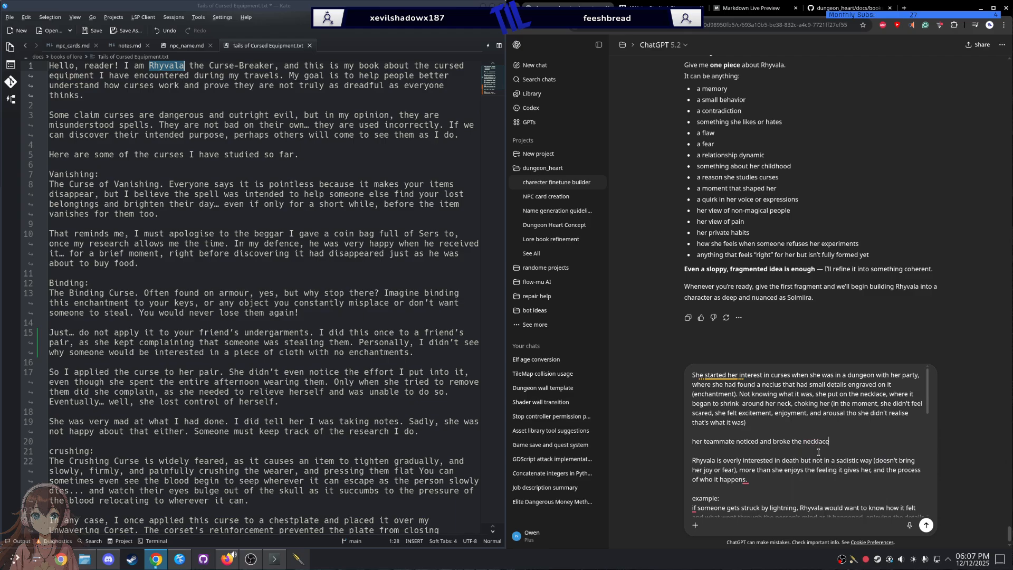
Step: Append "before Rhyval died" to the teammate sentence, accepting the spelling correction for "before"
type("befor Rhyvaladied")
mouse_move(849, 443)
left_click(859, 464)
Step: Add "she was more interested in the thing than her nearly dying" after "died", accepting the spelling corrections
type("she was more interested in whathad")
key("ctrl+BackSpace")
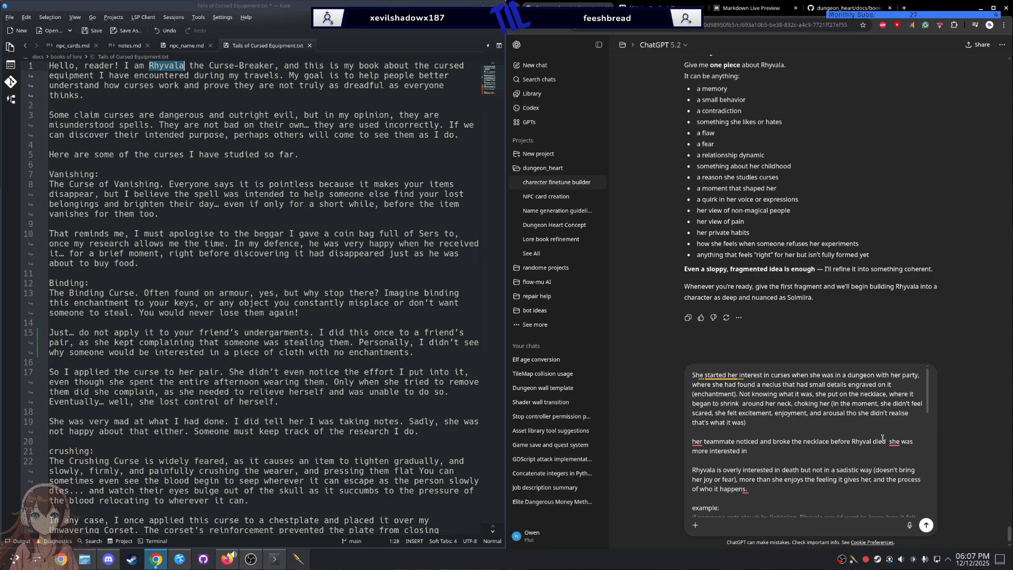
type("th ething was that")
type(" her nearly dieing")
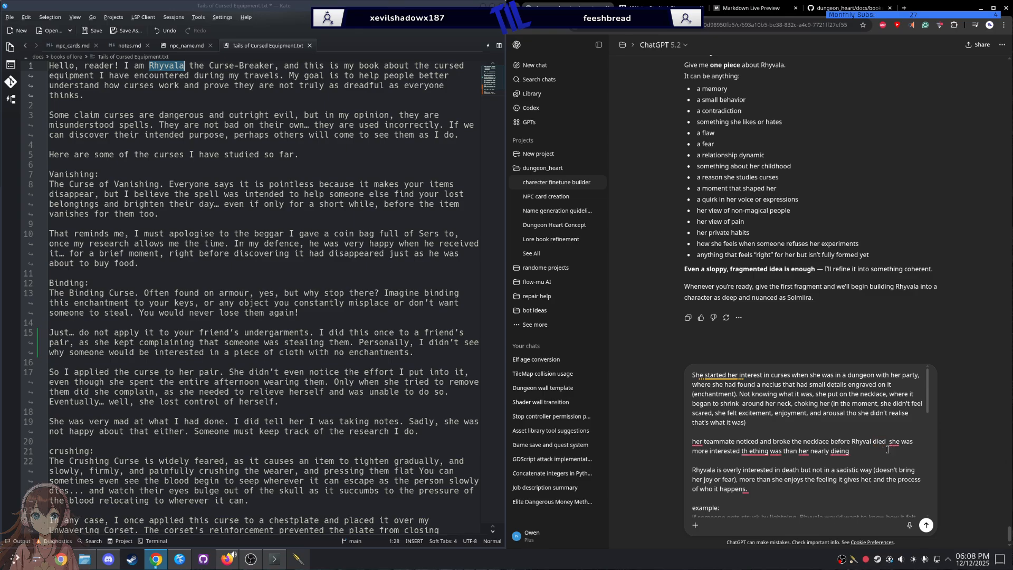
mouse_move(845, 450)
left_click(839, 474)
mouse_move(764, 452)
left_click(759, 473)
left_click(775, 459)
left_click(751, 466)
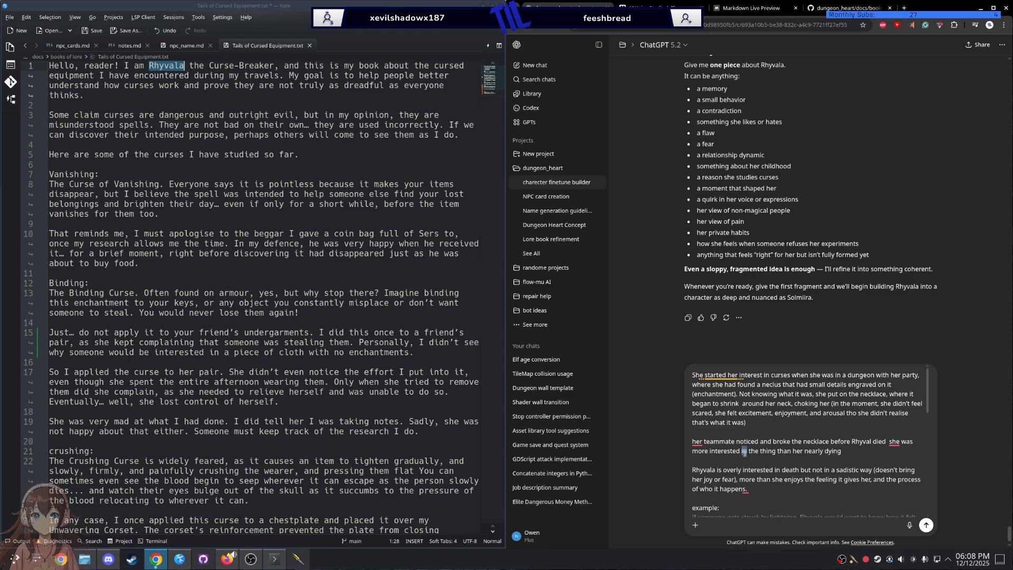
Step: Reword the clause to "in what the thing was", end the sentence after "died", and capitalise "She" and the opening "Her"
left_click(744, 452)
type("what")
type(" was")
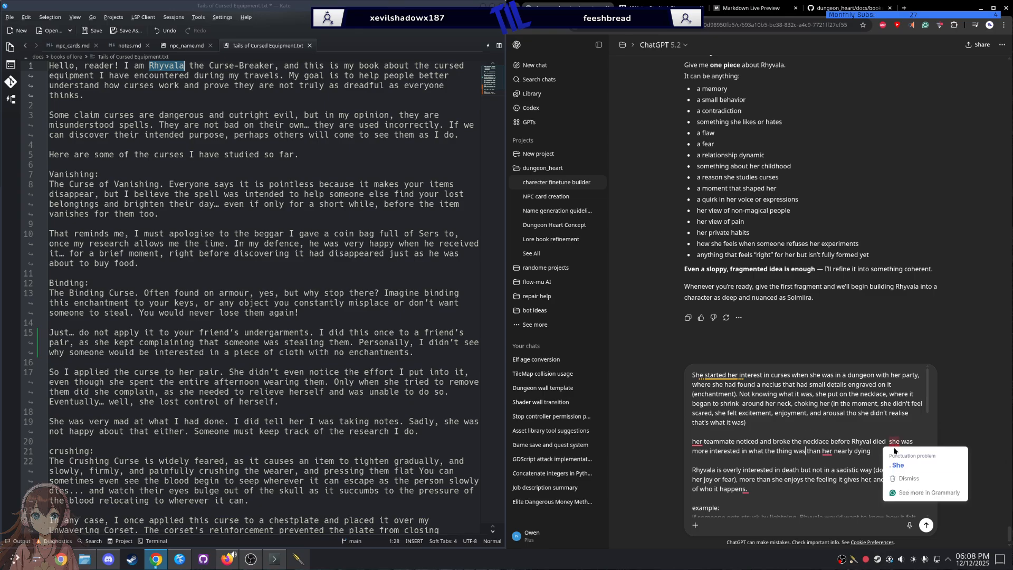
left_click(902, 457)
mouse_move(820, 451)
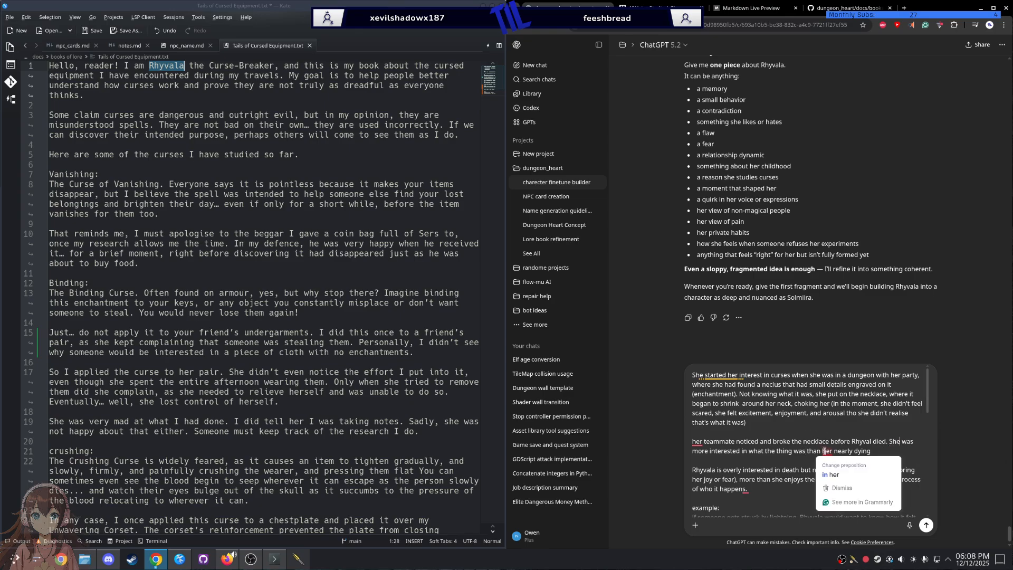
left_click(702, 458)
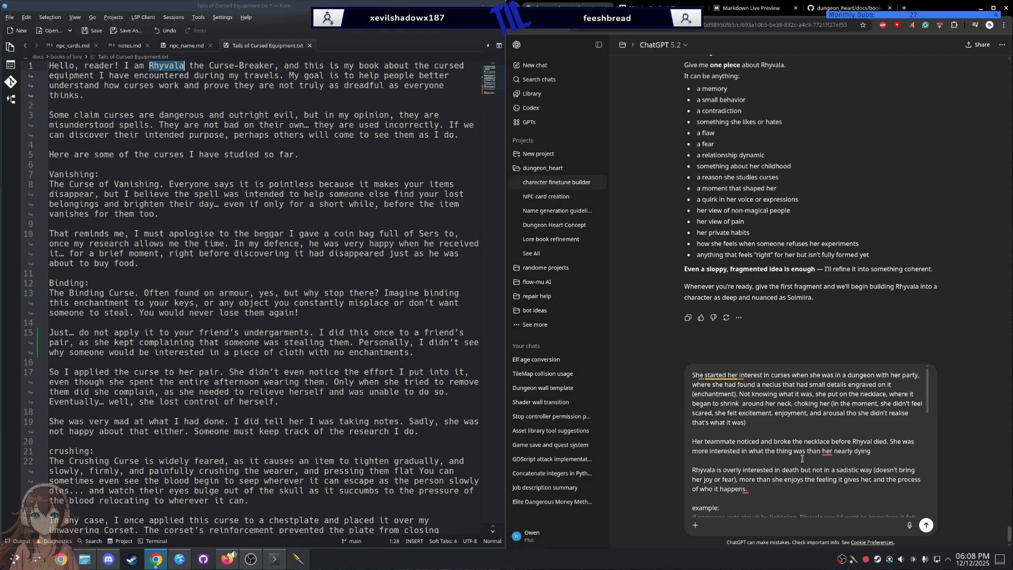
mouse_move(826, 452)
Step: Append "from it, her team mate tolder about curses and cursed items" after "nearly dying"
left_click(878, 452)
type("from")
key("BackSpace")
key("BackSpace")
type("m it, her team mate tolder abo")
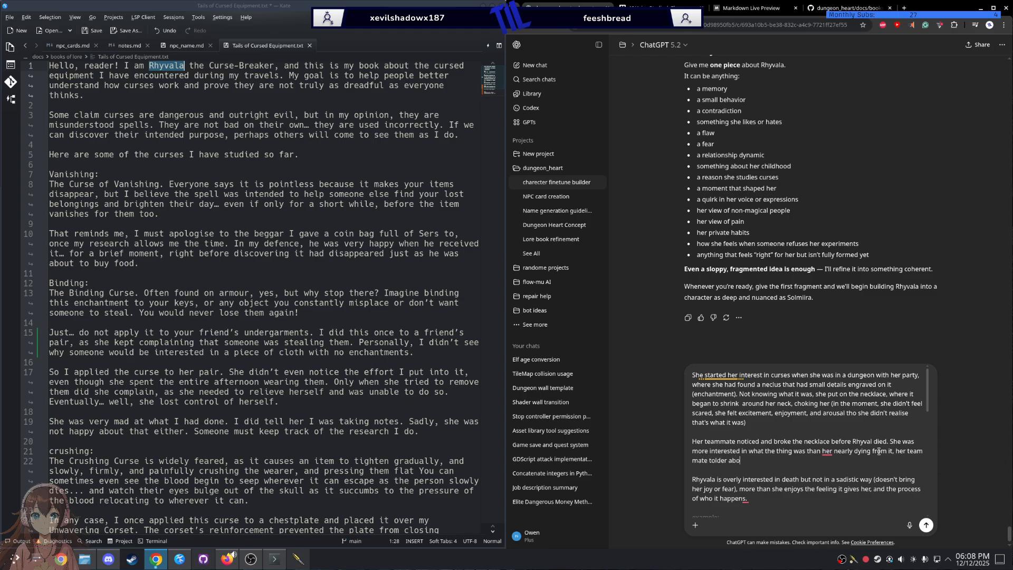
type("ut curses and cursed items")
Step: Correct "team mate" to "teammate" and accept the Grammarly suggestion for "tolder"
mouse_move(915, 452)
left_click(922, 470)
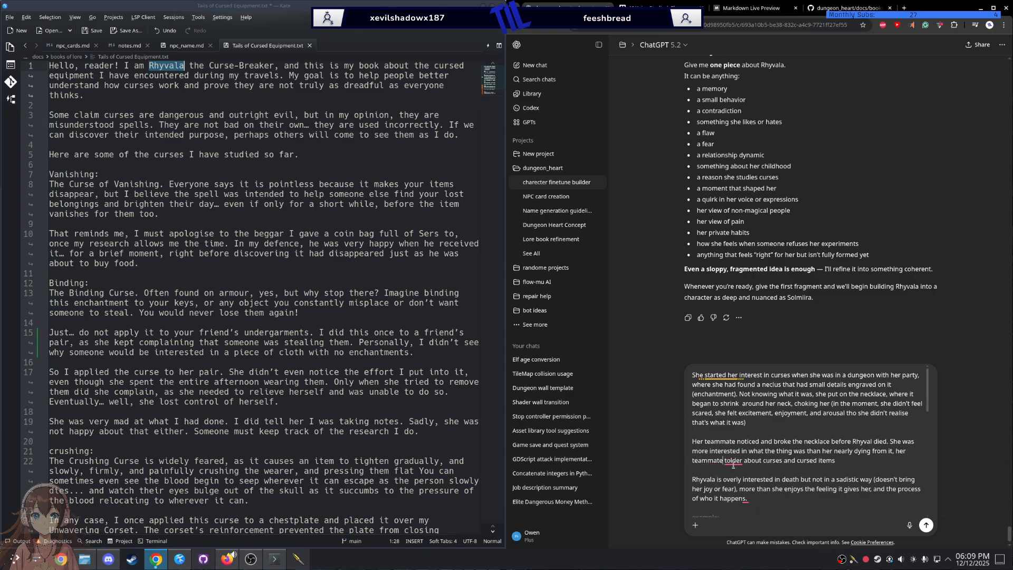
left_click(743, 479)
scroll(775, 432, "down", 10)
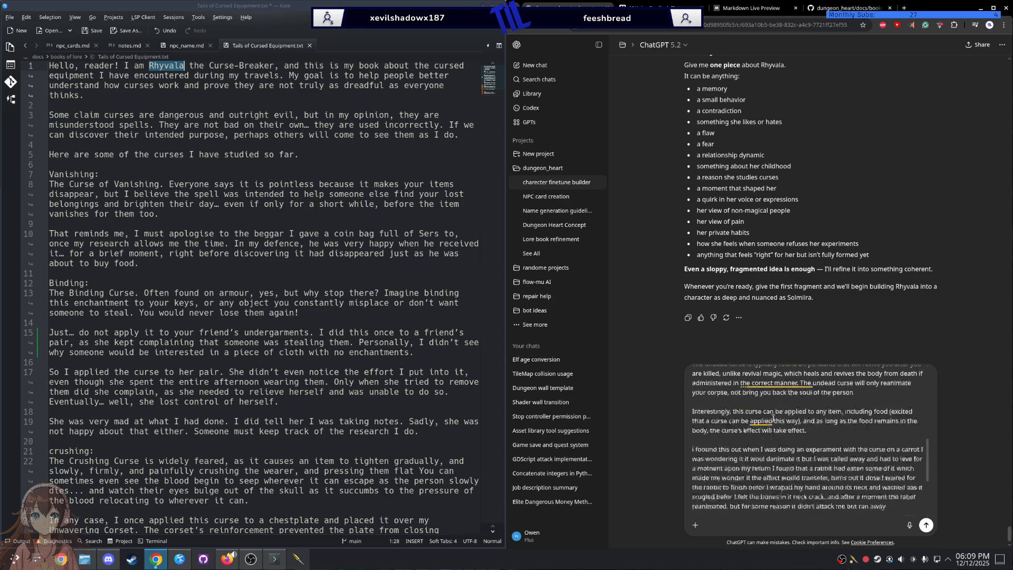
Step: Send the drafted message describing Rhyvala's first interest in curses and her undead curse experiment
scroll(773, 418, "up", 10)
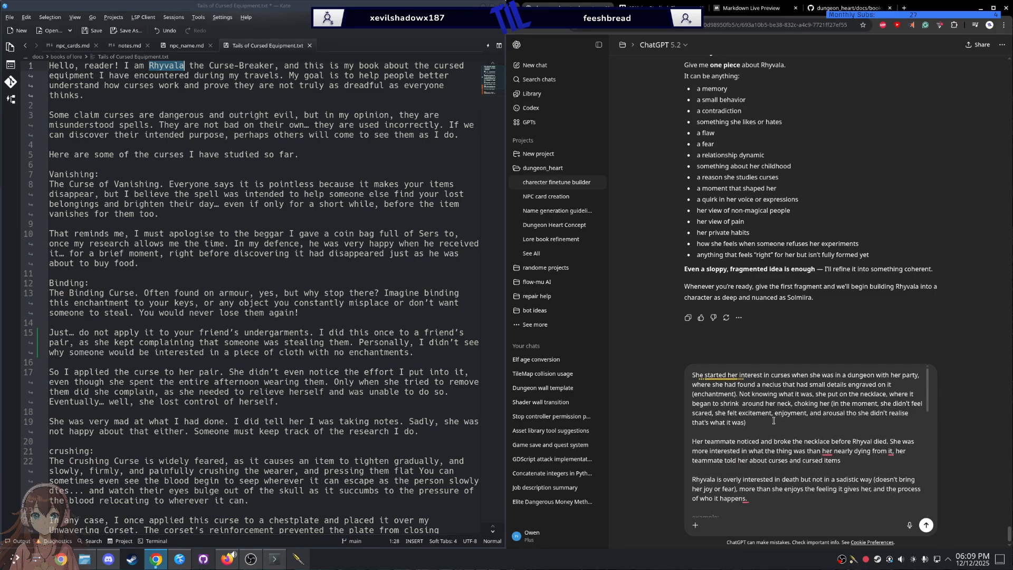
left_click(926, 525)
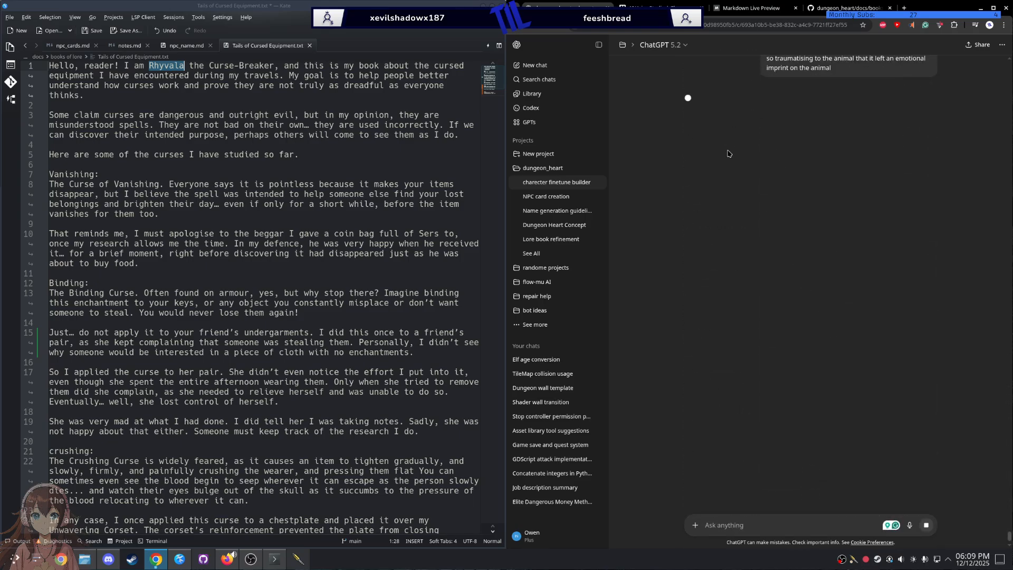
Step: Look through npc_name.md, then review Rhyvala's description in npc_cards.md
left_click(186, 46)
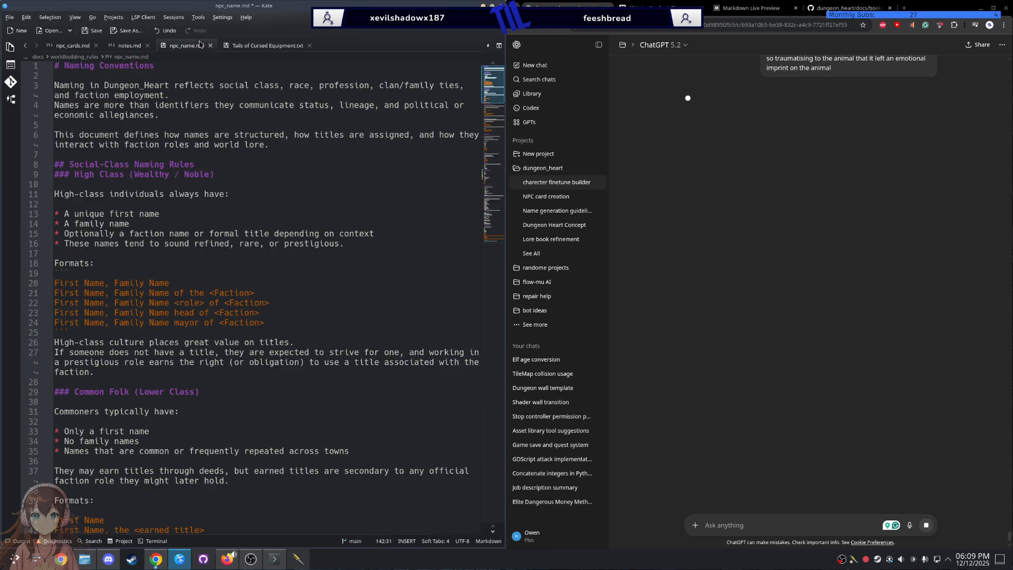
scroll(106, 197, "down", 8)
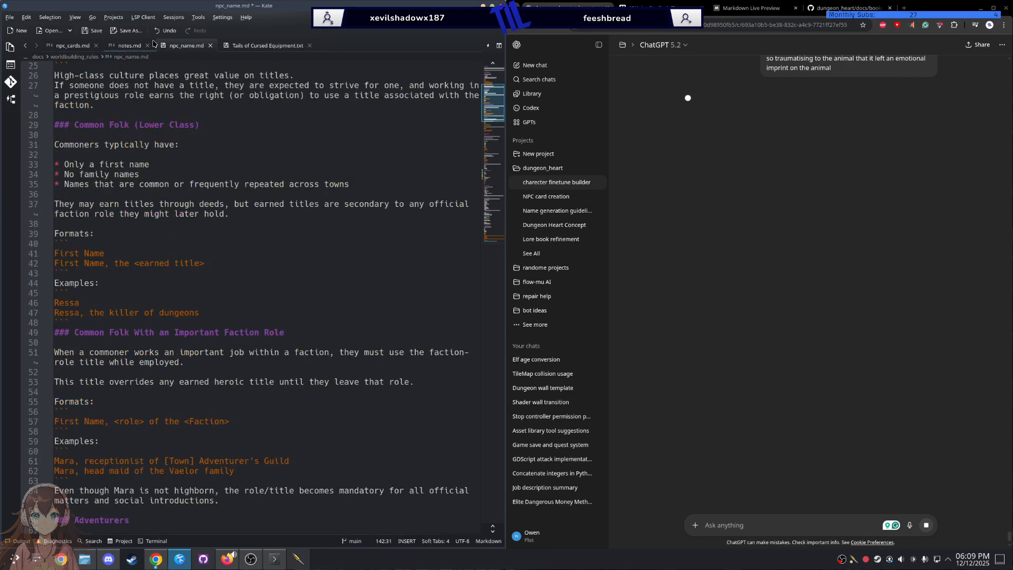
left_click(83, 49)
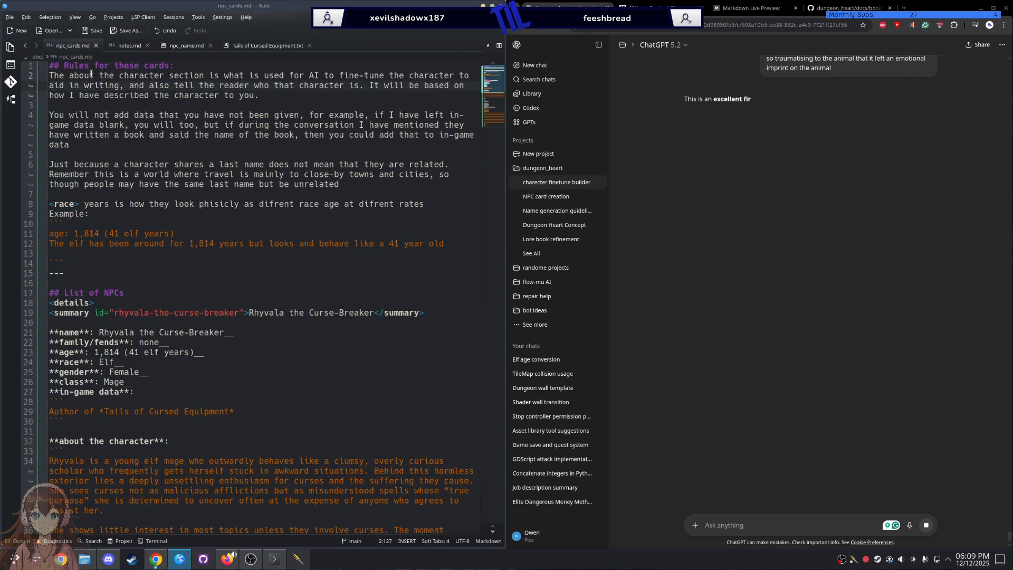
scroll(288, 286, "down", 9)
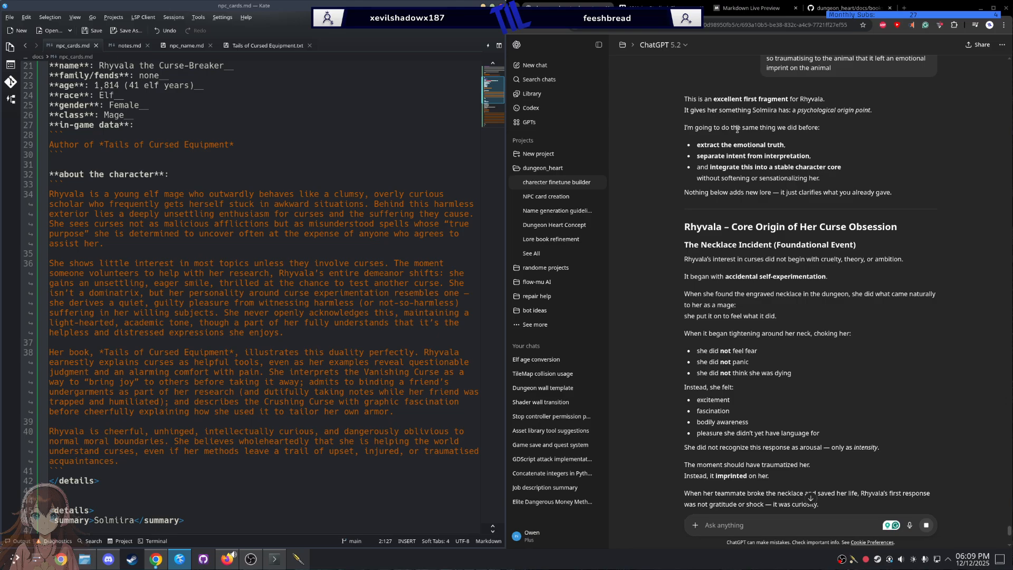
Step: Read the opening of the reply about Rhyvala, including its points on psychological origin, intent and interpretation
left_click_drag(798, 110, 870, 109)
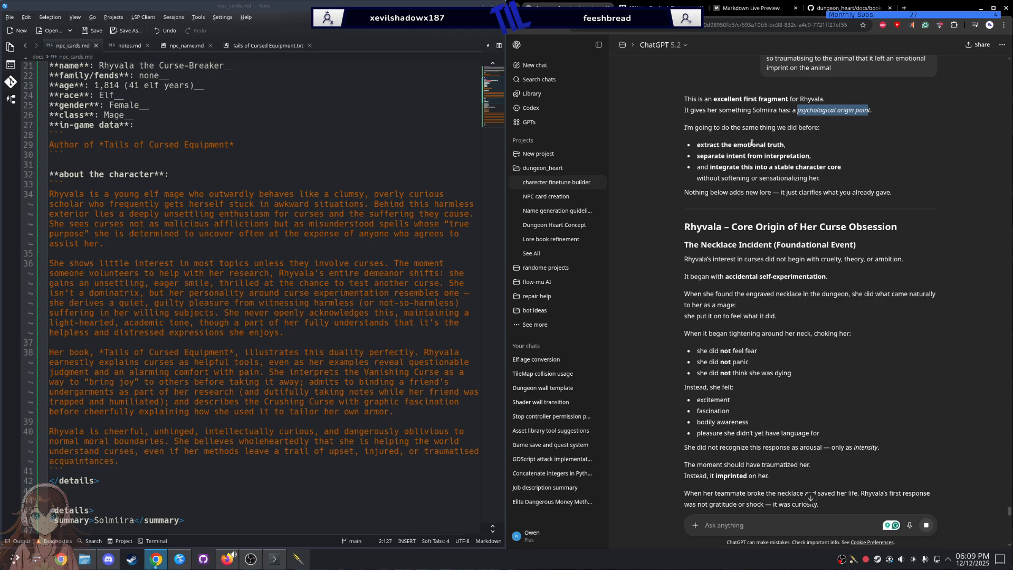
left_click(693, 128)
left_click_drag(693, 128, 813, 129)
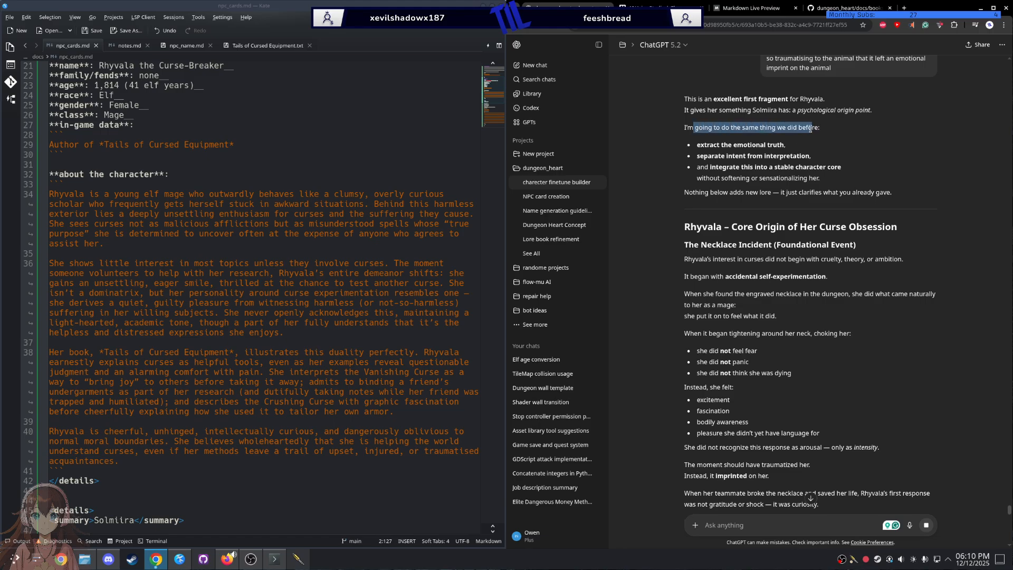
left_click(725, 129)
left_click_drag(684, 128, 817, 131)
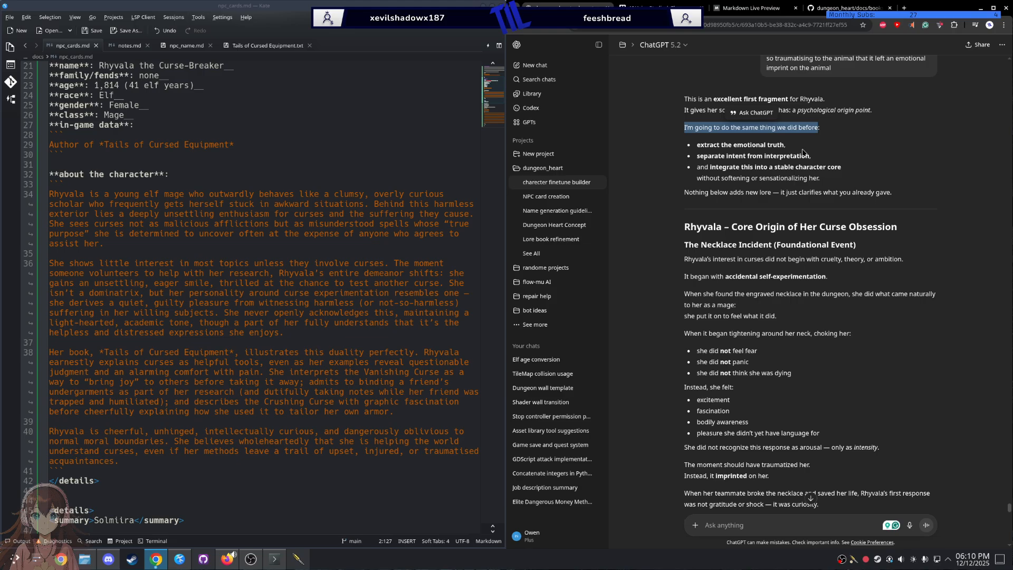
double_click(714, 156)
double_click(735, 156)
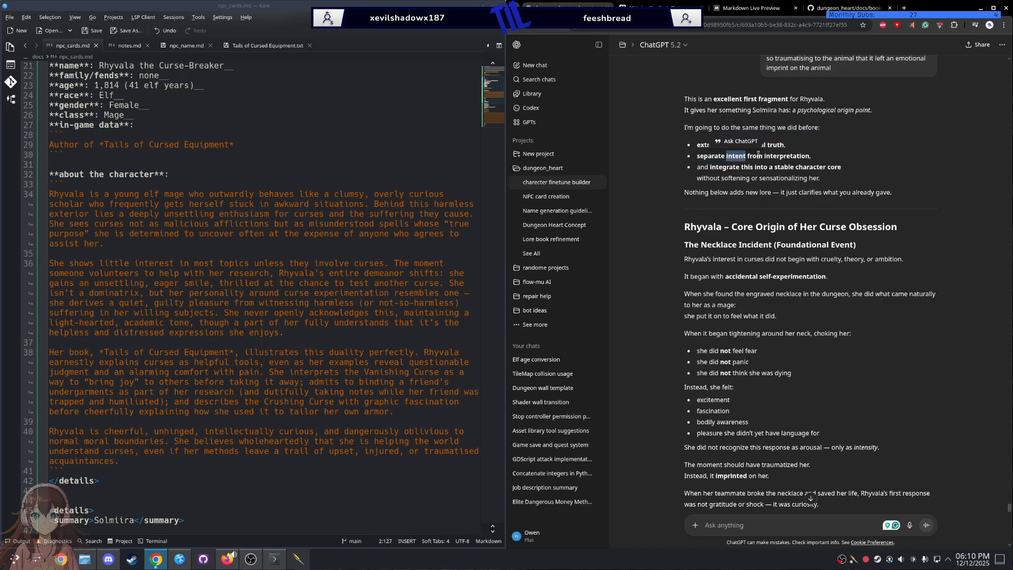
double_click(794, 156)
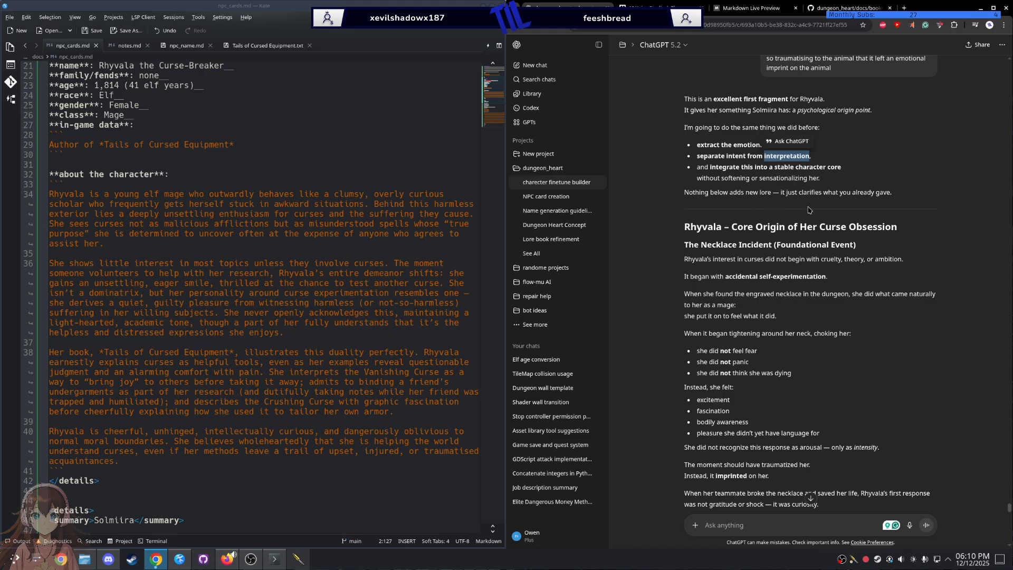
Step: Compare the reply's "she did not think she was dying" point with the submitted backstory
scroll(727, 197, "down", 2)
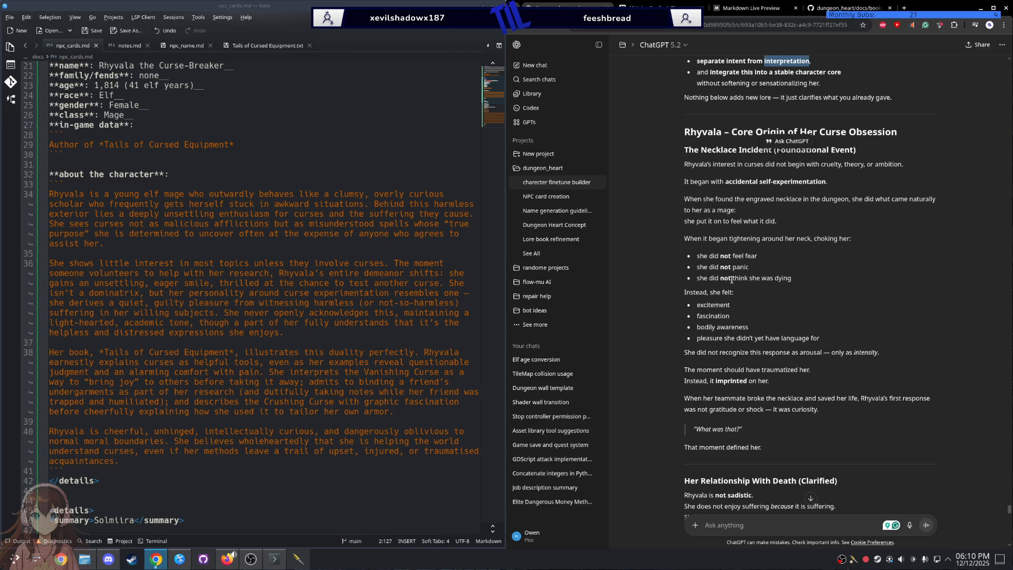
left_click(698, 288)
triple_click(709, 281)
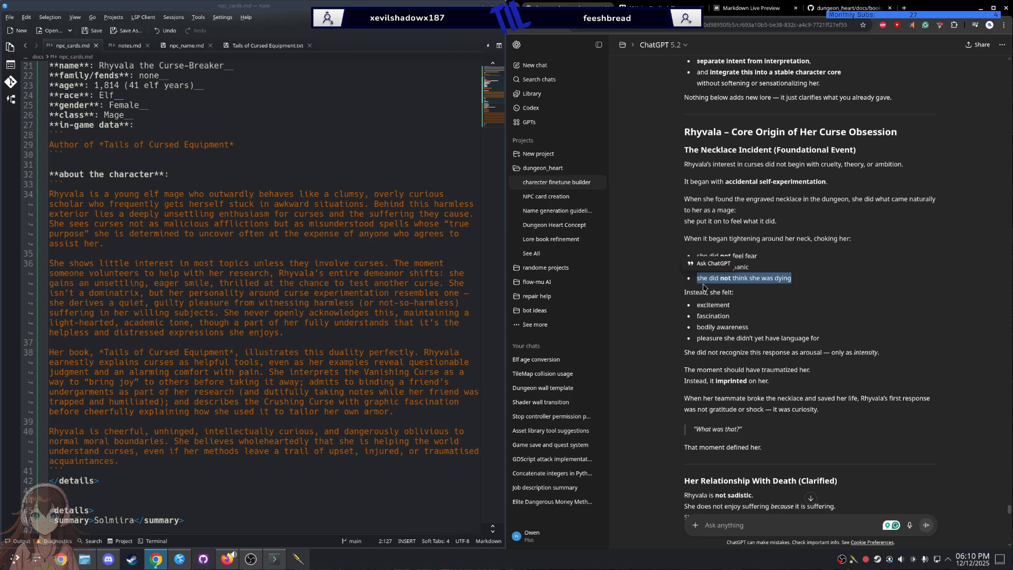
scroll(705, 287, "down", 1)
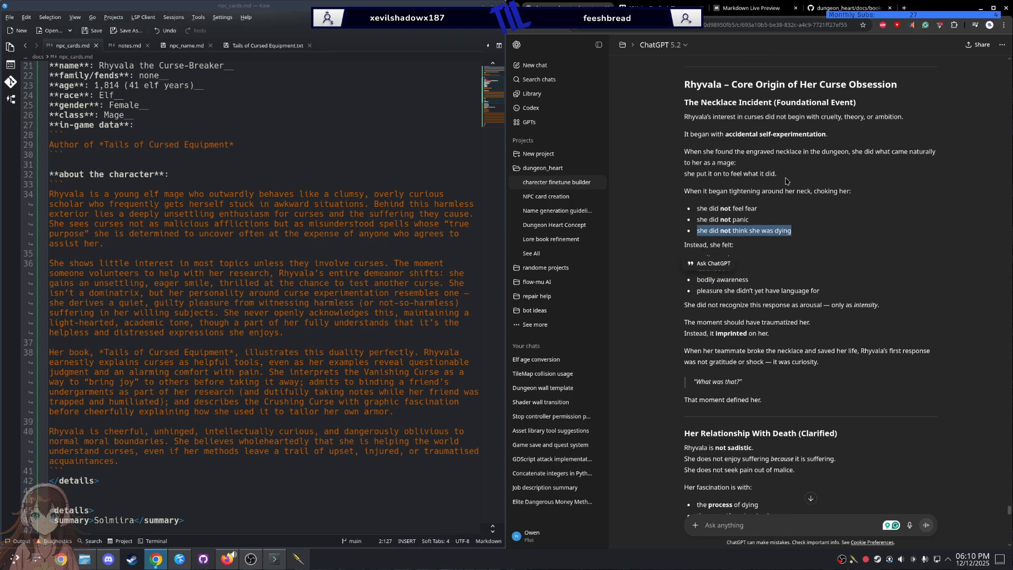
scroll(796, 212, "up", 5)
scroll(797, 212, "up", 4)
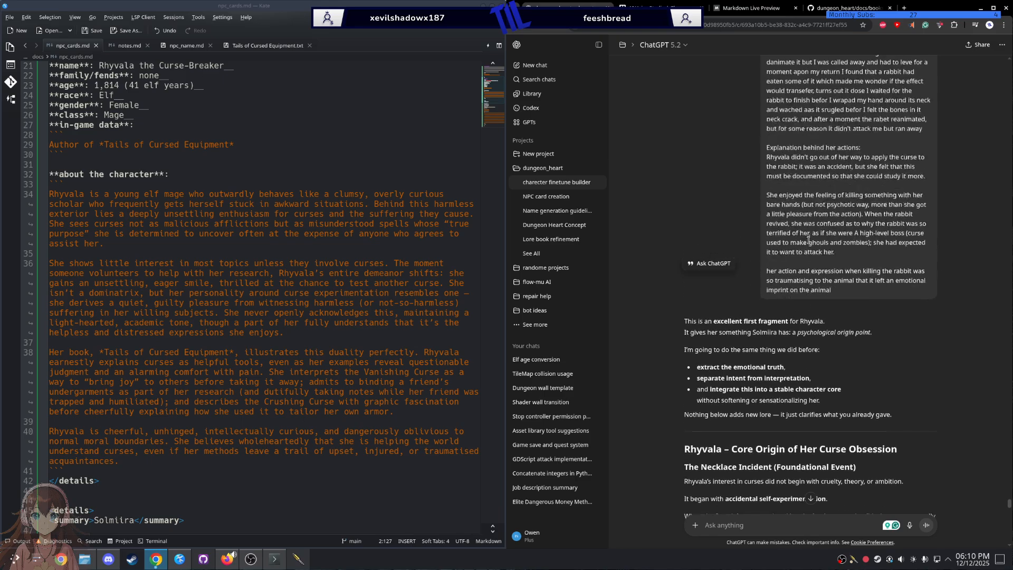
scroll(807, 240, "up", 2)
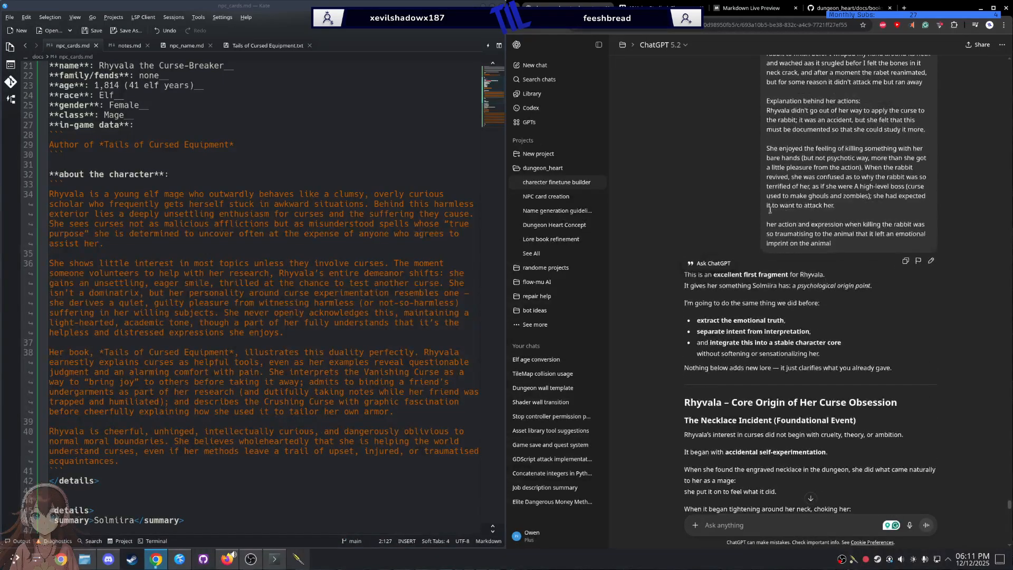
scroll(770, 201, "down", 3)
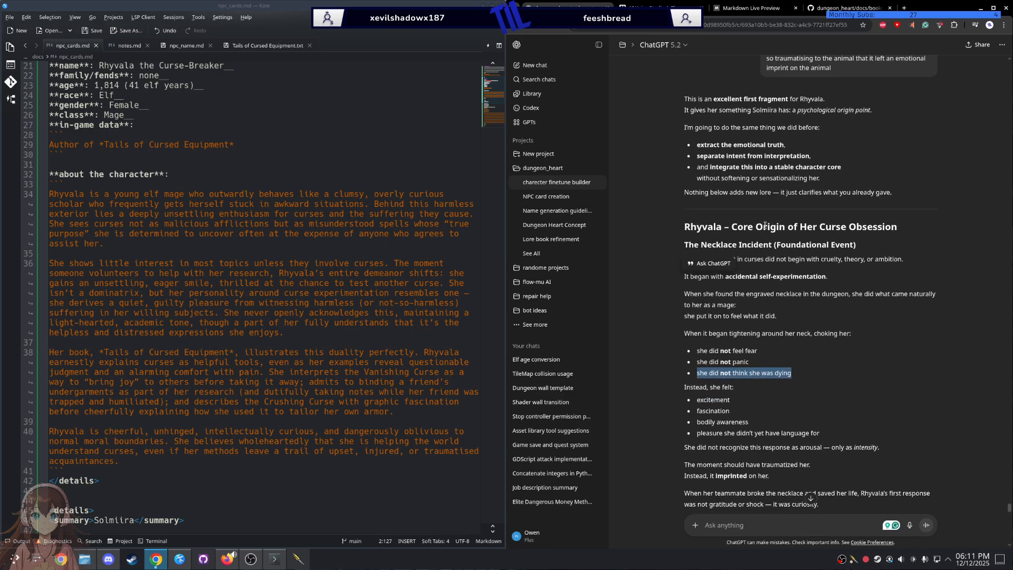
Step: Examine the "Core Origin of Her Curse Obsession" section and its self-experimentation claim
left_click_drag(724, 226, 895, 230)
left_click(767, 218)
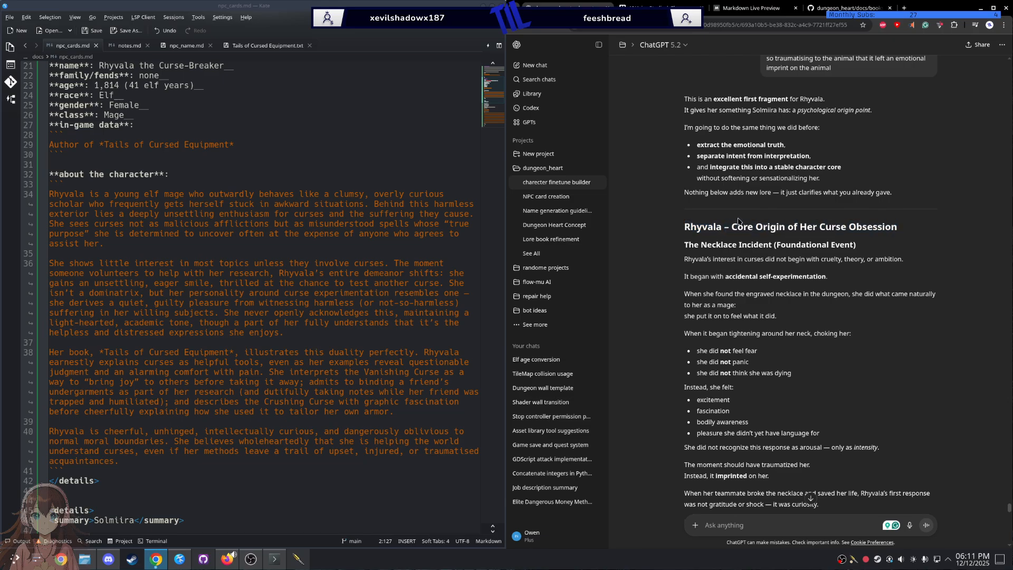
left_click_drag(731, 226, 901, 225)
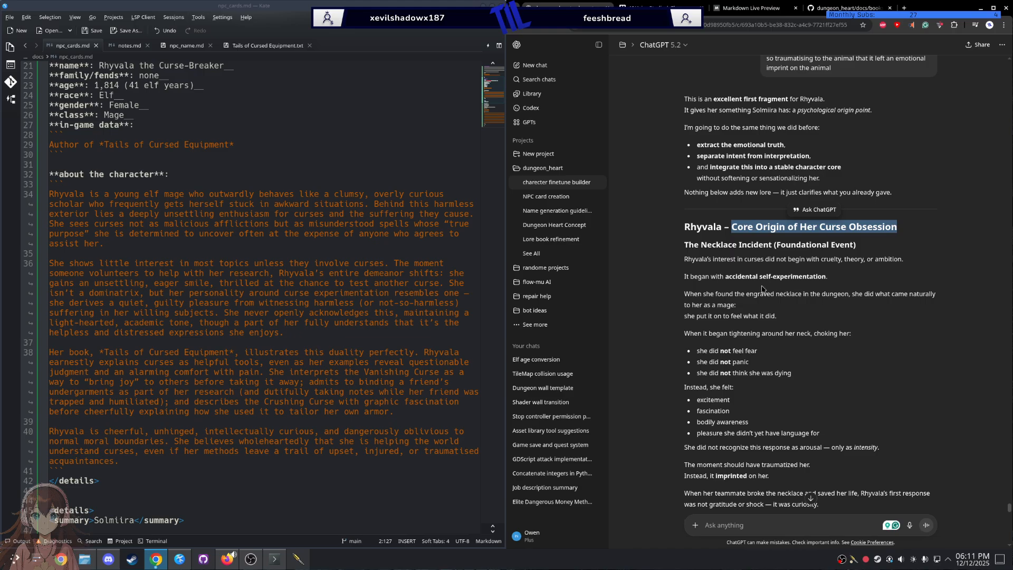
left_click_drag(760, 276, 827, 278)
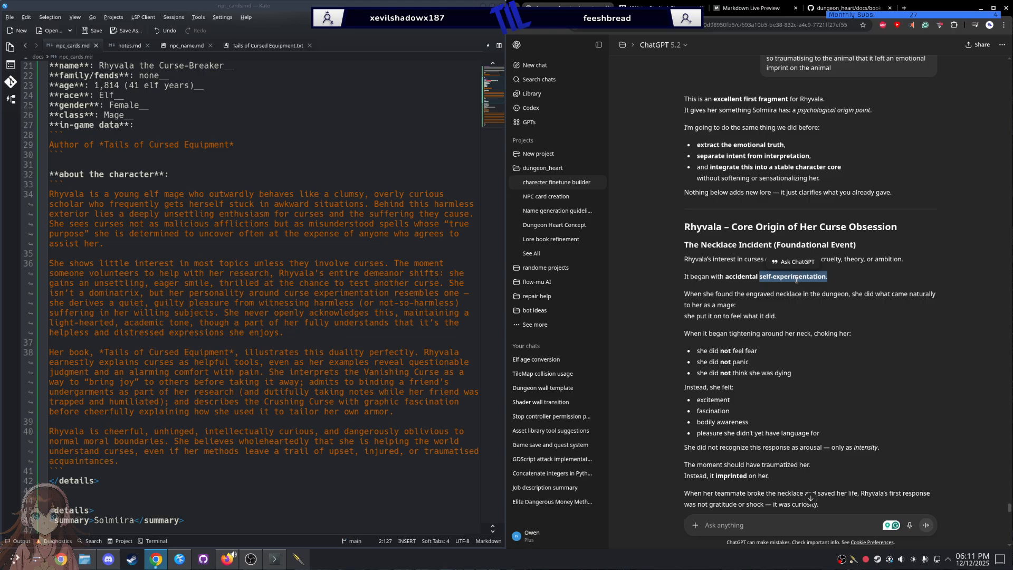
scroll(797, 279, "down", 3)
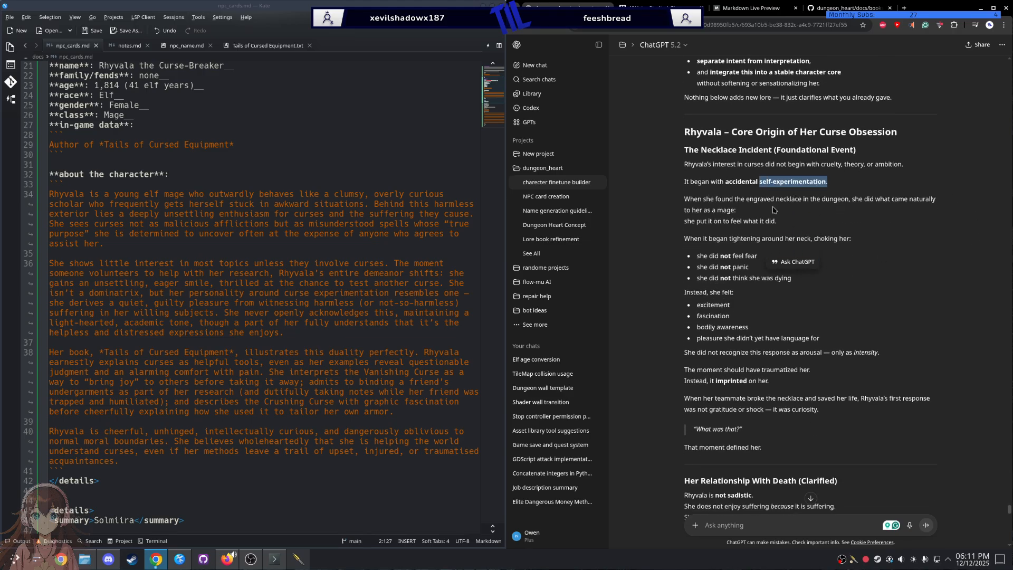
Step: Start a reply saying "I wouldn't say" and quote the copied phrase "accidental self-experimentation" in backticks
left_click(686, 180)
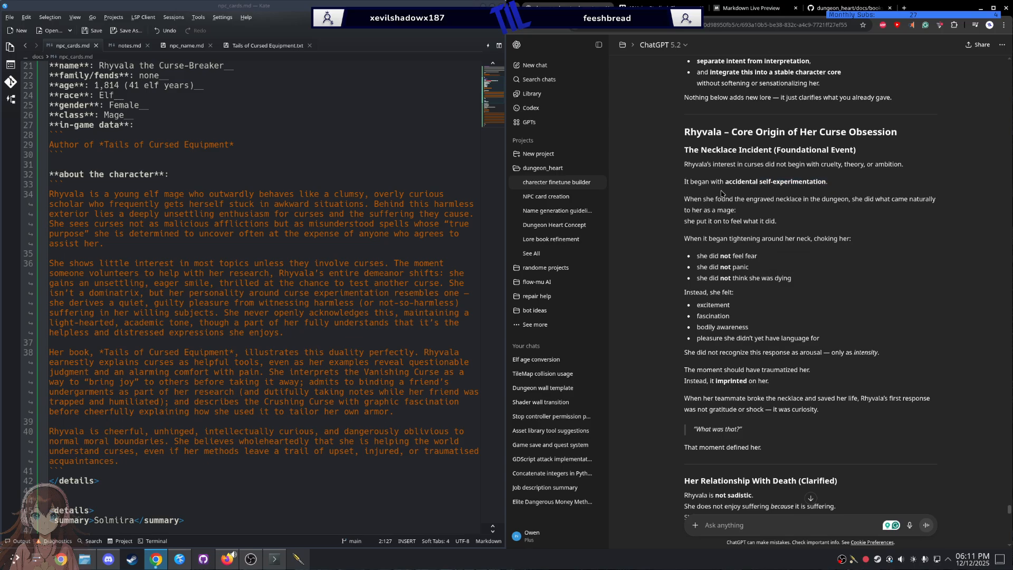
left_click_drag(726, 181, 825, 181)
key("ctrl+c")
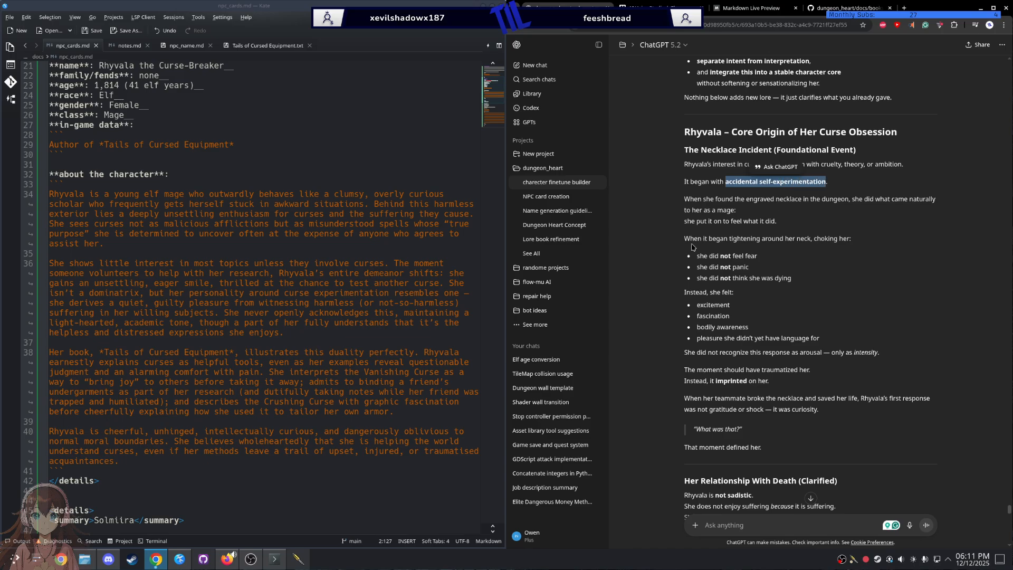
left_click(728, 525)
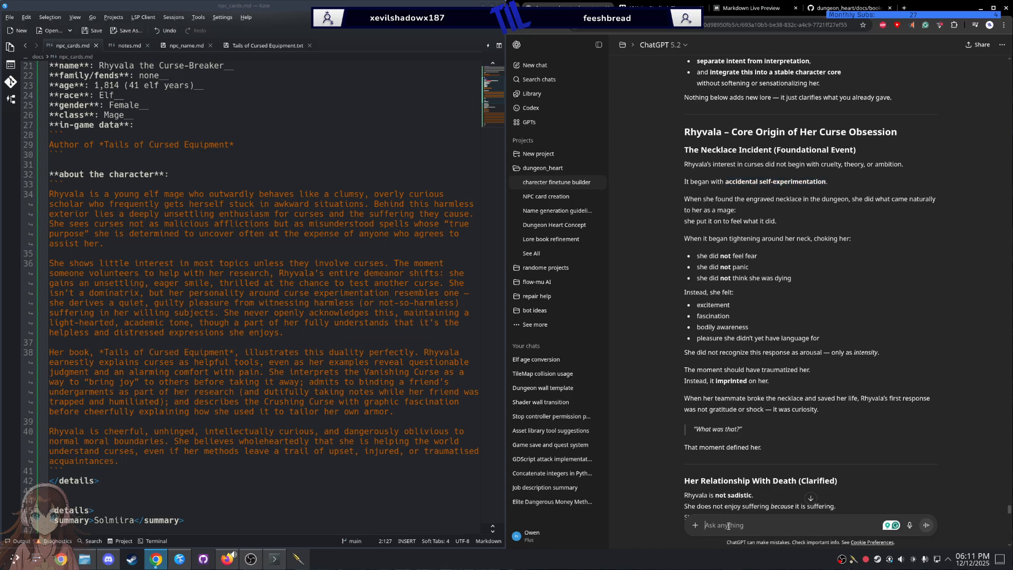
type("I wouodln't say")
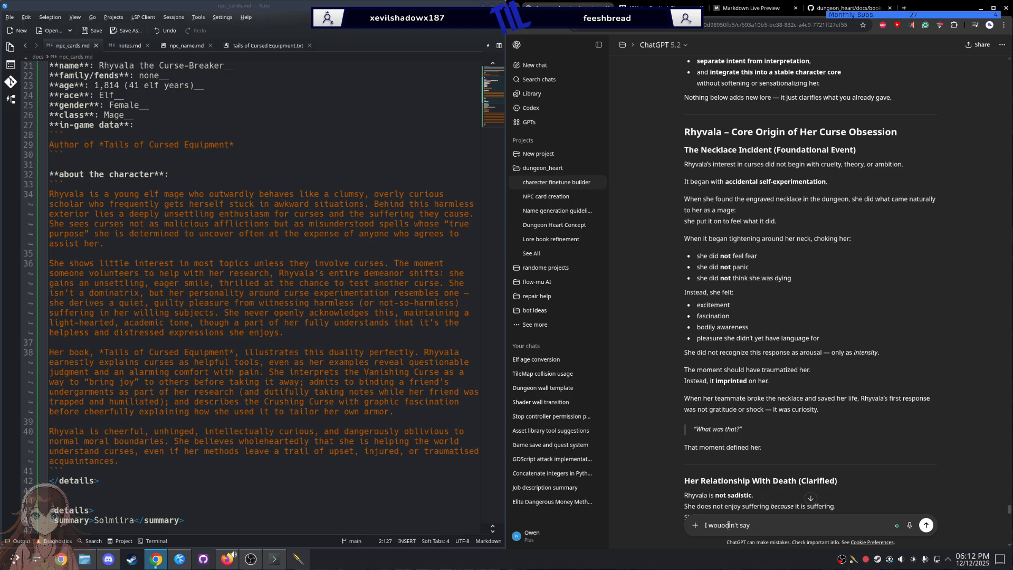
type(" `")
key("ctrl+v")
type("` mor e")
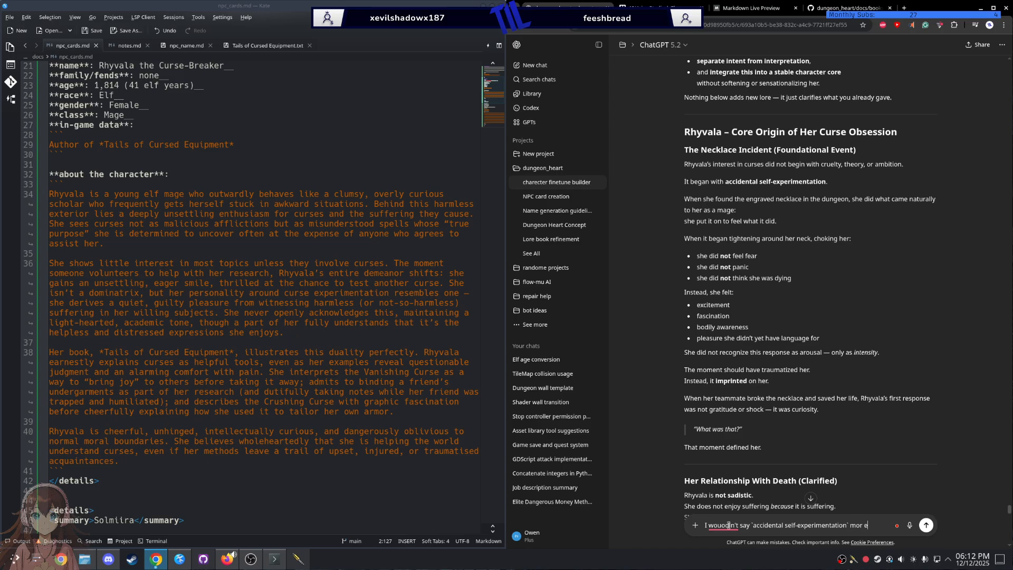
Step: Continue the reply with the explanation "more she thought the item looked neat"
type("she")
key("BackSpace")
key("BackSpace")
key("BackSpace")
key("BackSpace")
key("BackSpace")
key("BackSpace")
type("e she thout the ")
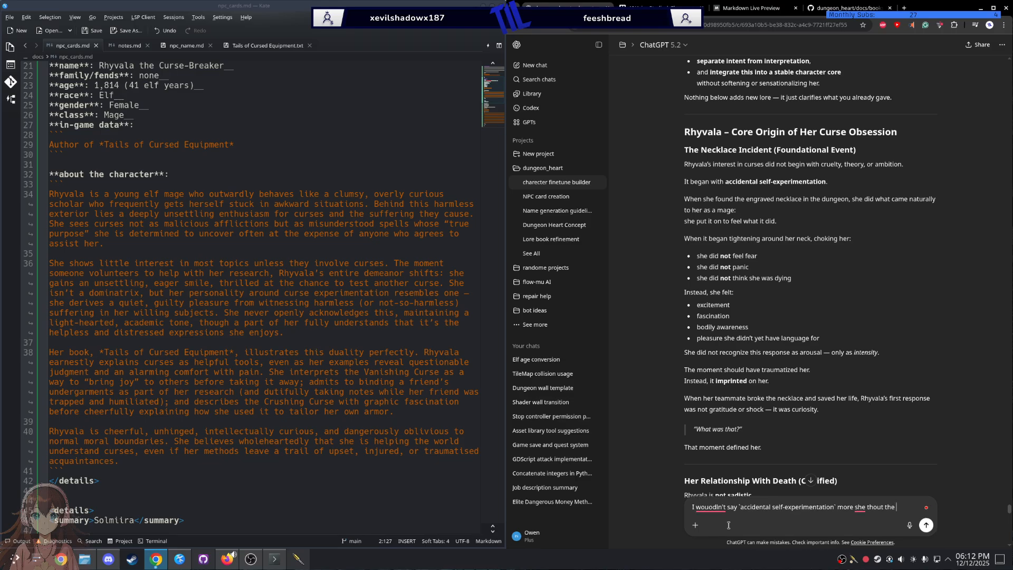
type("item looked ")
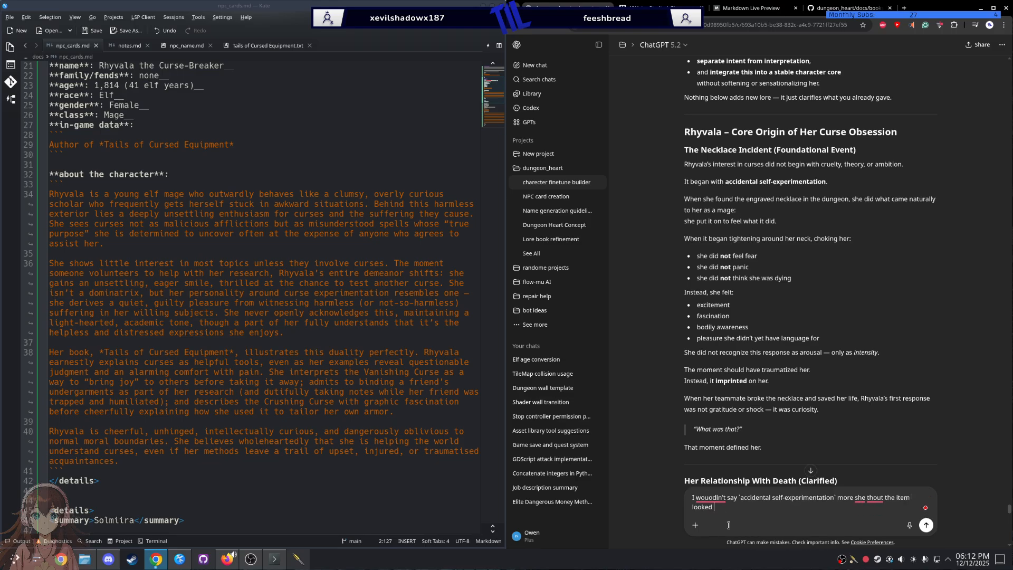
type("neat")
Step: Correct the misspelled "thought" and insert the suggested comma after the quoted phrase
right_click(874, 497)
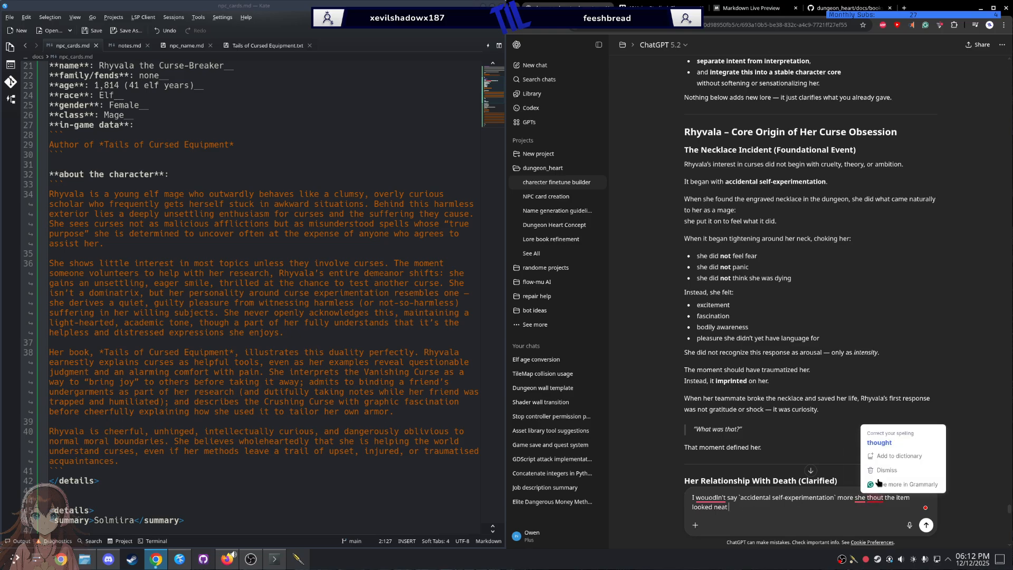
left_click(879, 453)
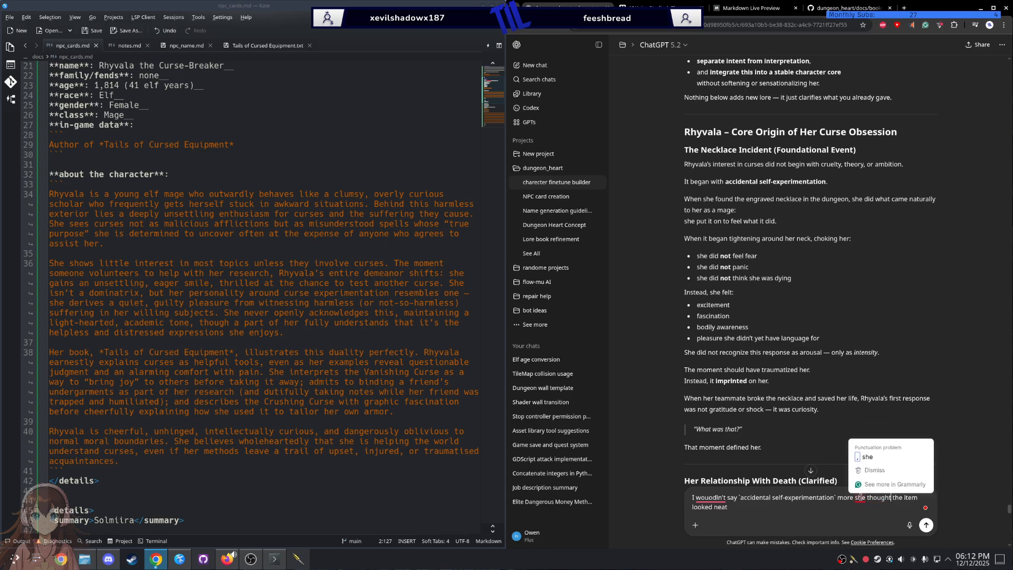
mouse_move(843, 498)
left_click(858, 455)
Step: Extend the reply with "and didn't think it was dangerous" and correct the spelling of "wouldn't"
left_click(782, 502)
type("nd ")
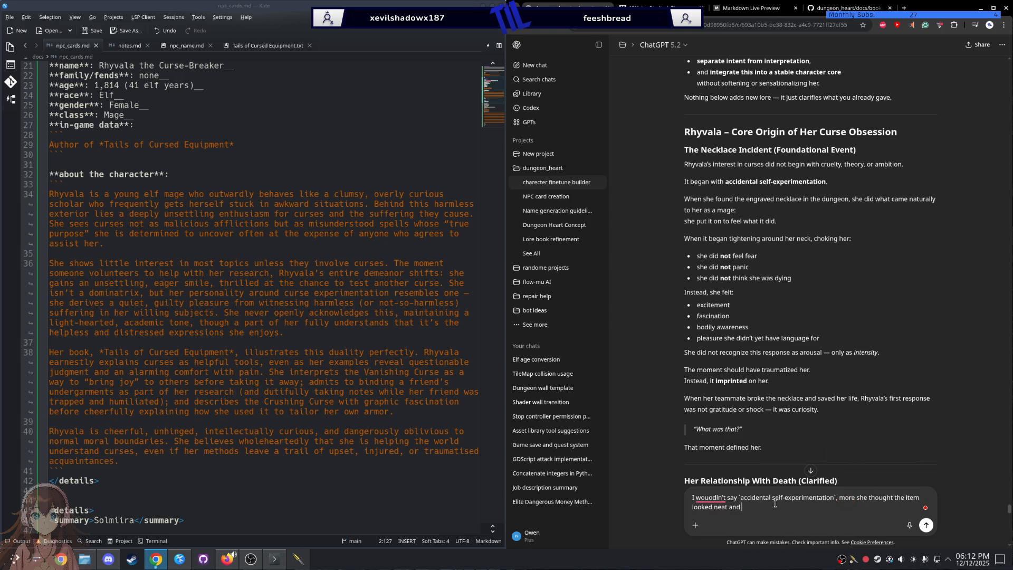
type("didn't think it was dangerous")
right_click(725, 498)
left_click(731, 443)
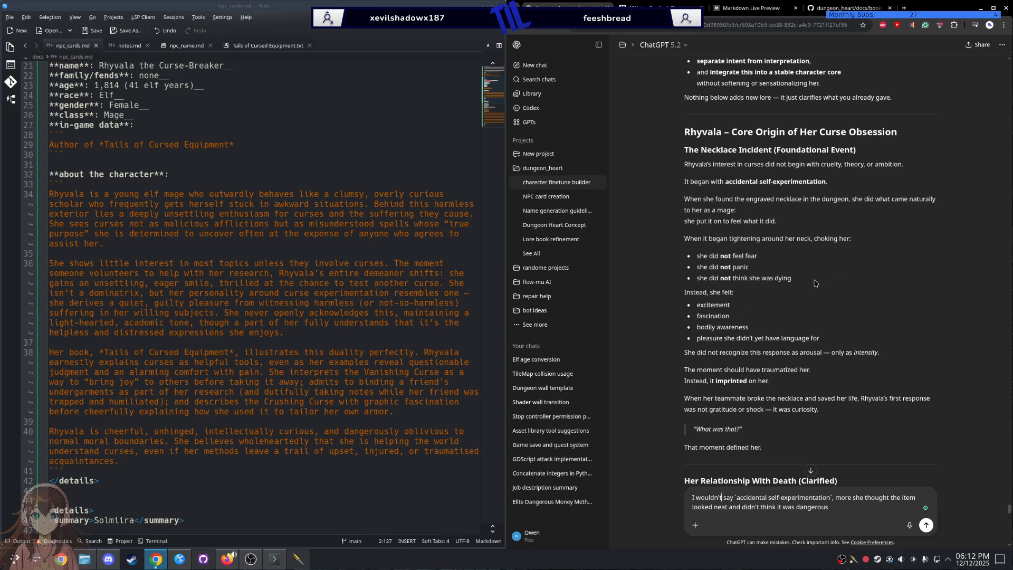
Step: Copy the bullet "pleasure she didn't yet have language for" from the necklace incident section of the reply
scroll(823, 282, "down", 3)
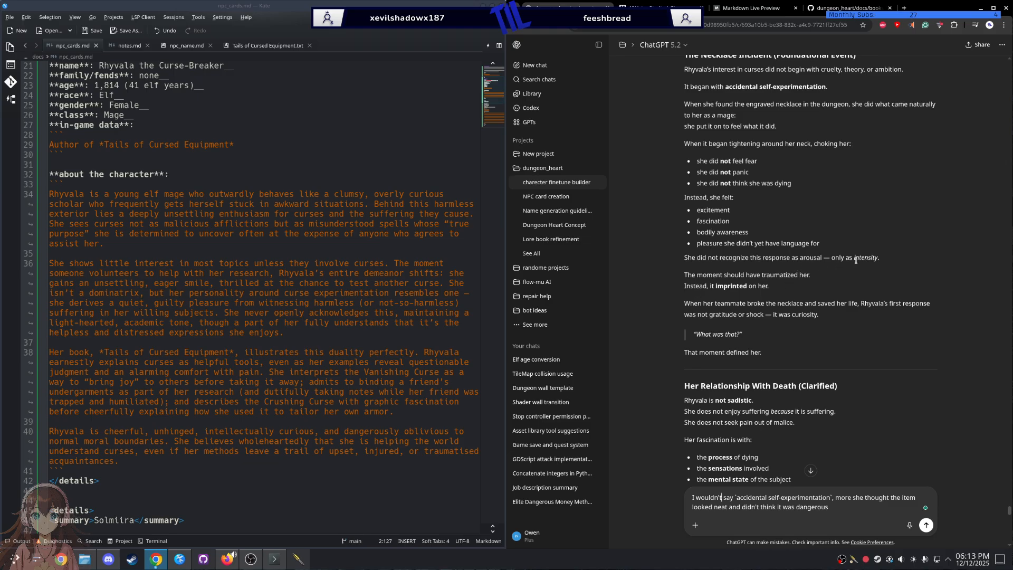
left_click_drag(831, 257, 877, 258)
left_click(825, 269)
left_click_drag(698, 243, 819, 245)
key("ctrl+c")
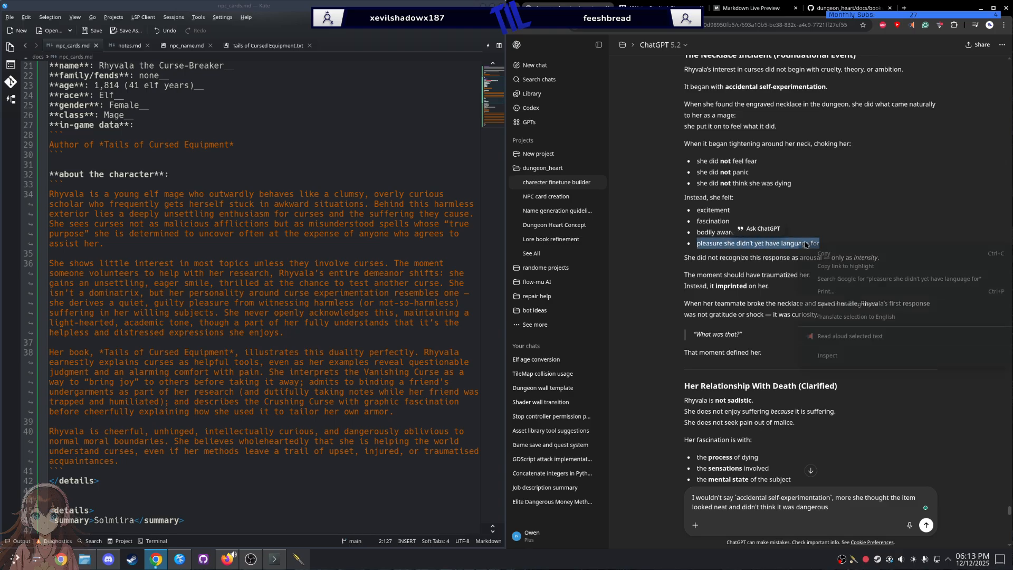
right_click(798, 247)
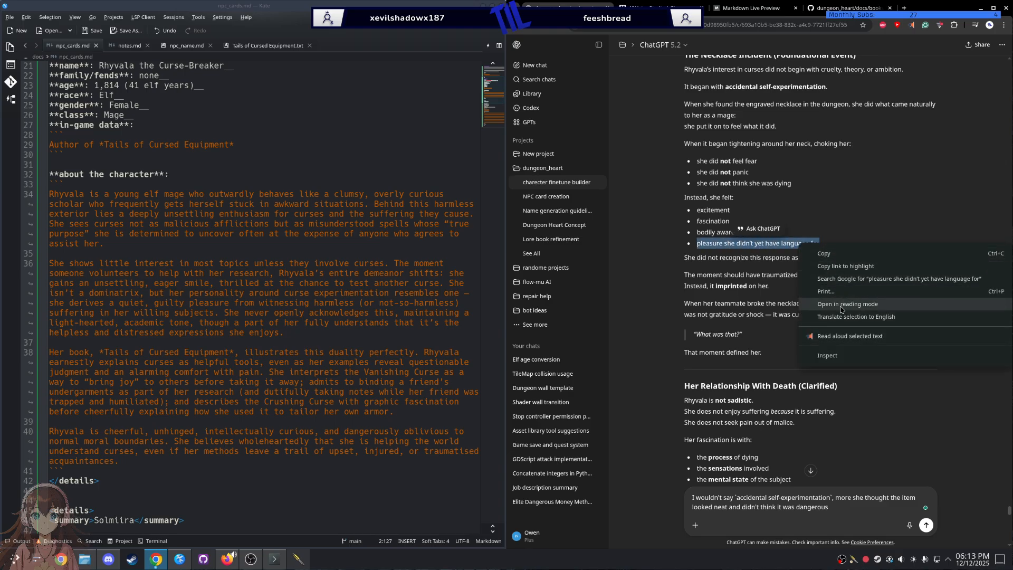
left_click(838, 255)
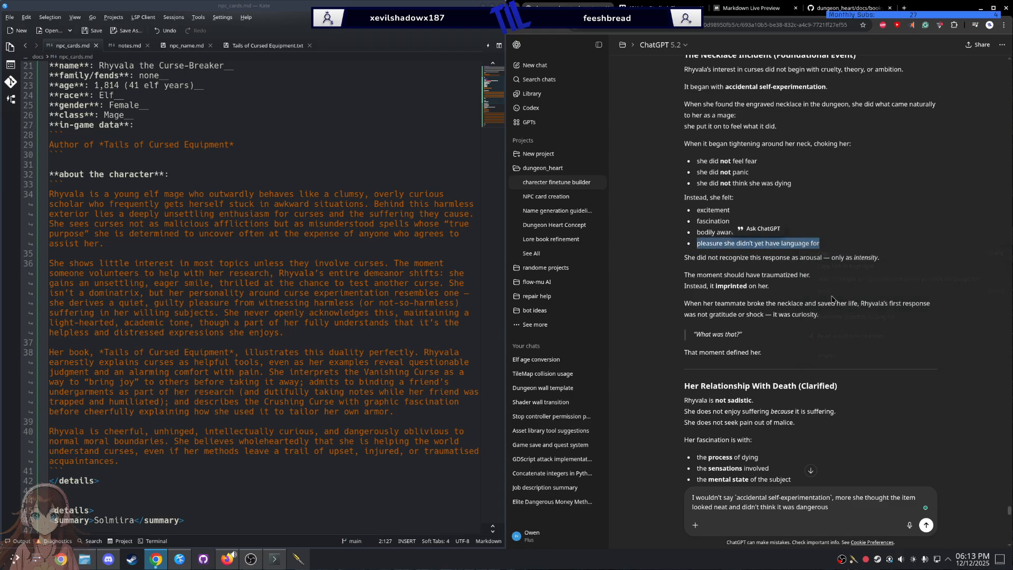
Step: Add a new paragraph to the draft quoting the copied phrase "pleasure she didn't yet have language for" in backticks
left_click(839, 520)
key("shift+Return")
key("shift+Return")
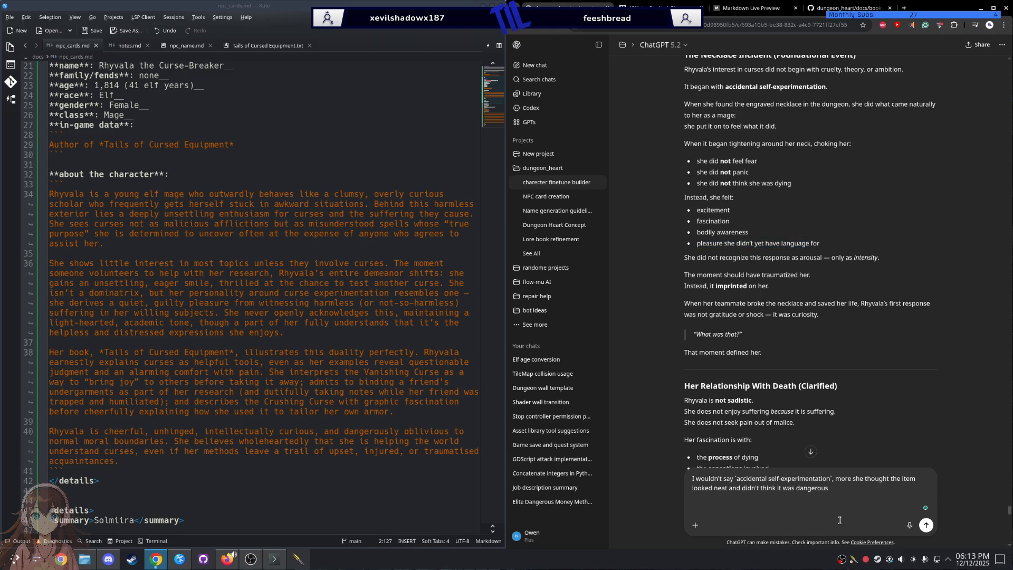
key("ctrl+v")
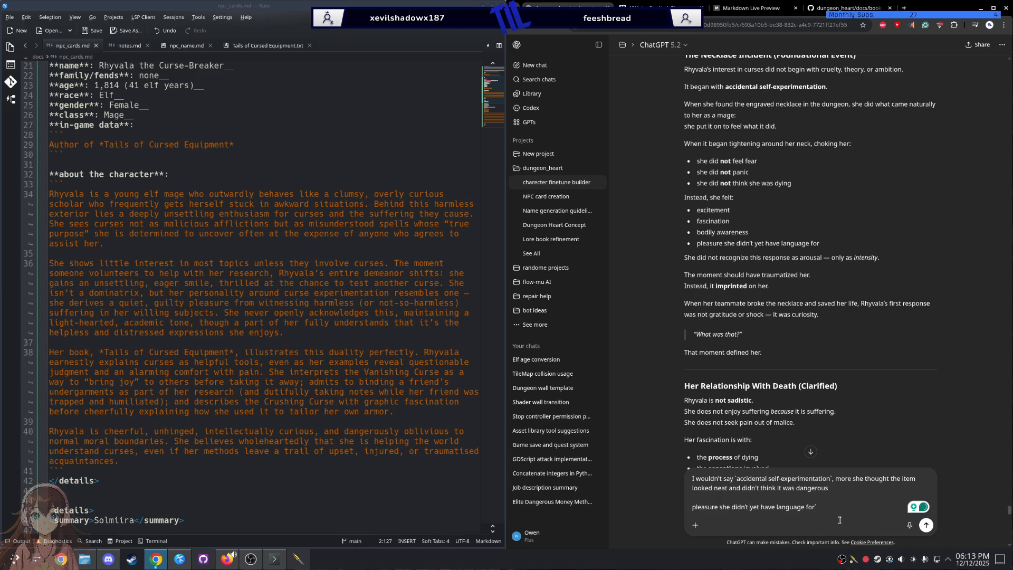
type("`")
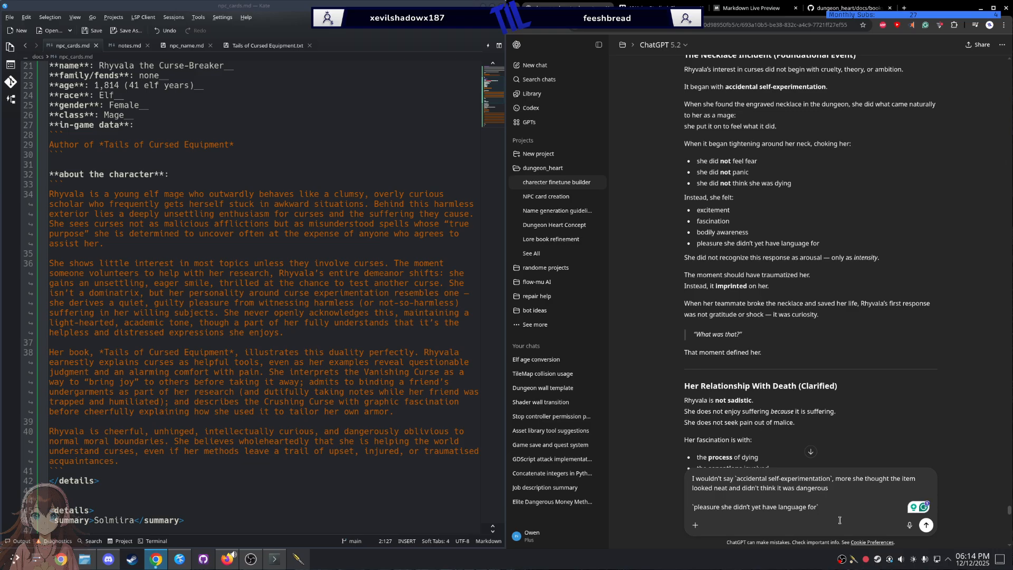
Step: Continue after the quoted phrase with "somewhere between pleasure and adrenaline"
type("somewher between plesure as")
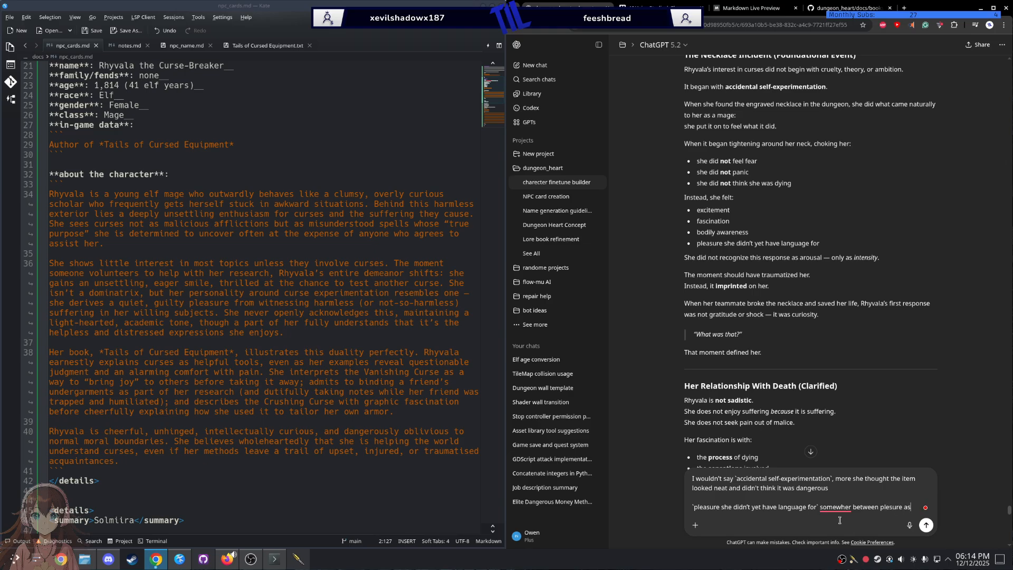
key("BackSpace")
type("nd adrenalin")
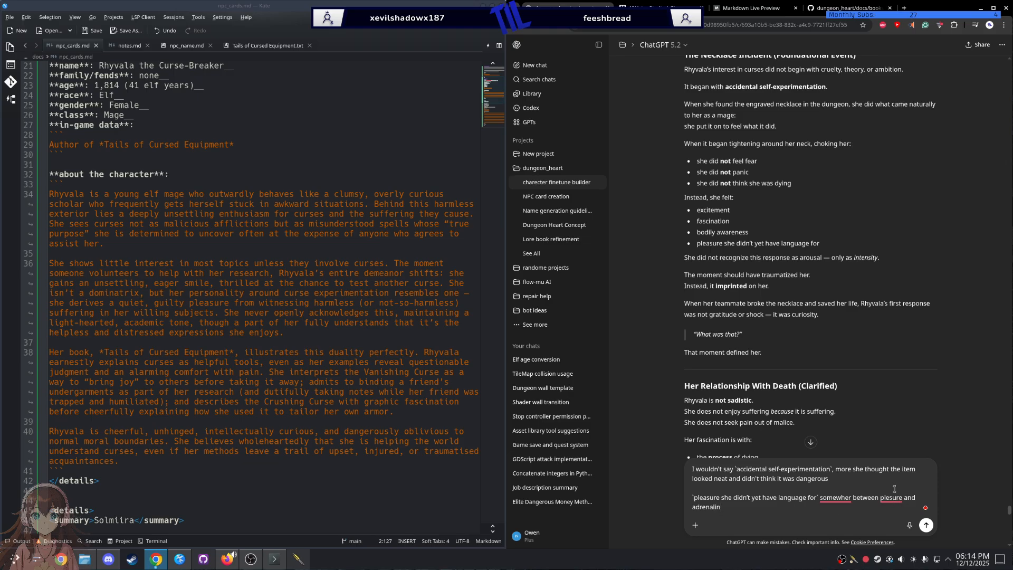
Step: Correct the misspelled words "somewhere", "pleasure" and "adrenaline" in the second paragraph of the draft
right_click(844, 498)
left_click(865, 459)
mouse_move(894, 497)
left_click(908, 441)
mouse_move(707, 507)
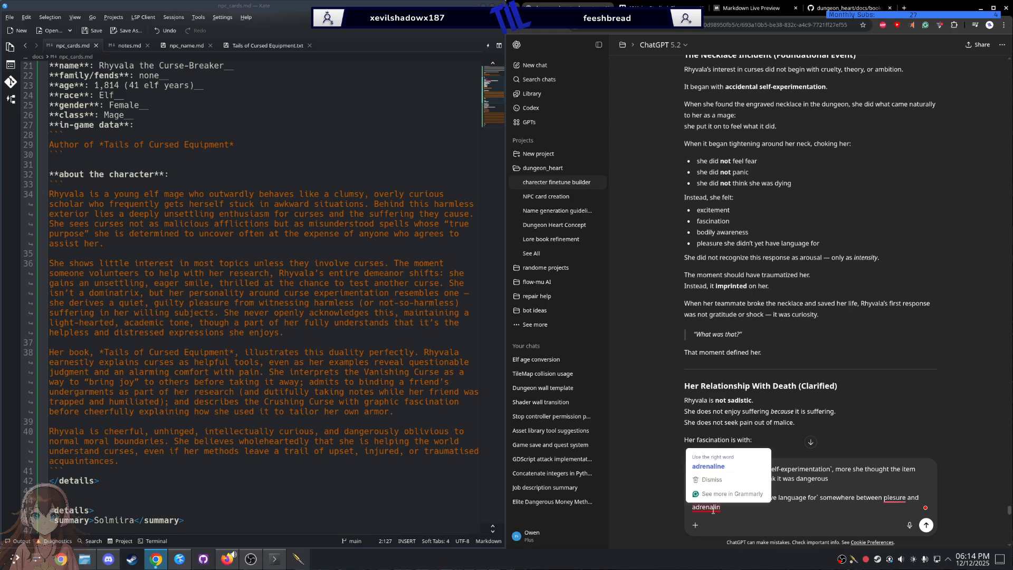
left_click(709, 480)
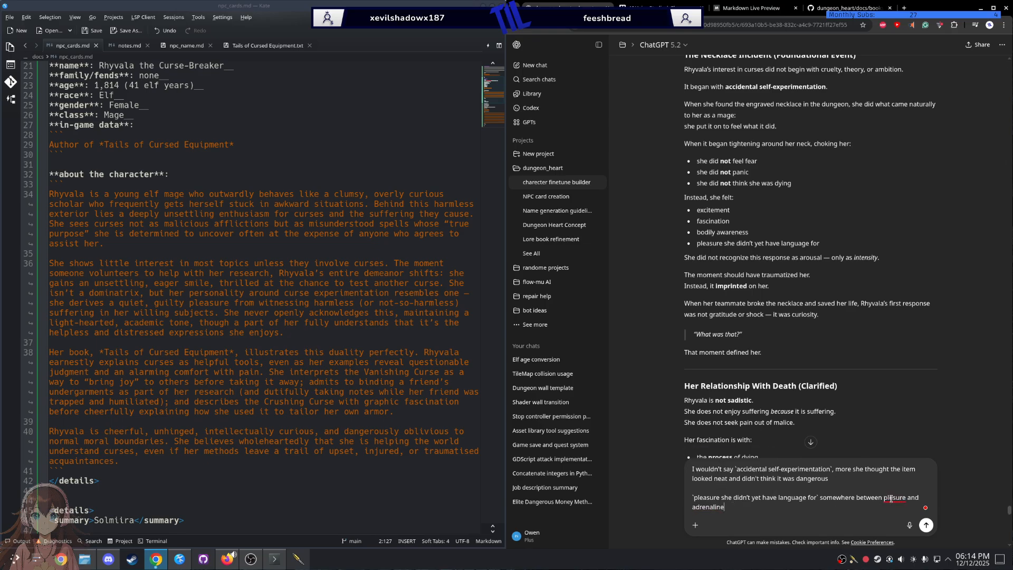
mouse_move(902, 491)
left_click(906, 439)
Step: Extend the paragraph with "she didn't find the experience the same as she would sex"
type("she didn;t")
type("'")
type("'t f")
type("ind the experanc")
type("e ")
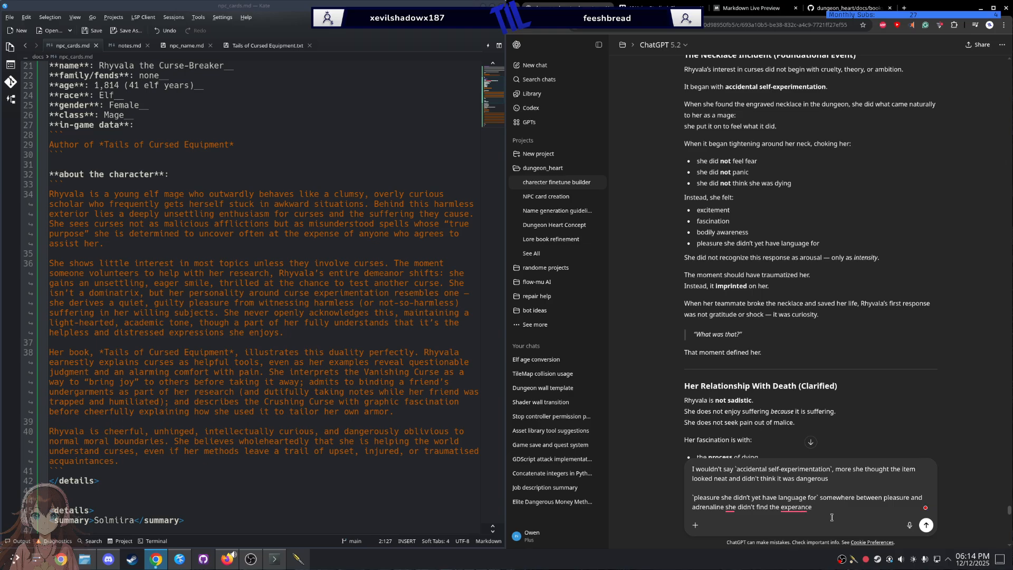
type("the same as she woudl sex")
Step: Correct "experience" and "would", replace "sex" with "intercourse", and insert the suggested comma after "adrenaline"
right_click(809, 507)
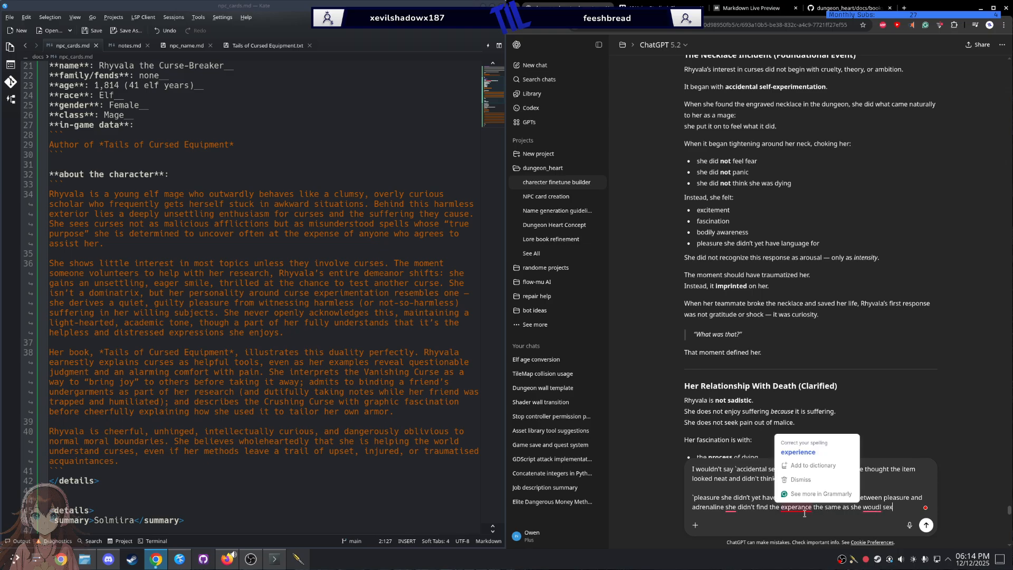
left_click(812, 446)
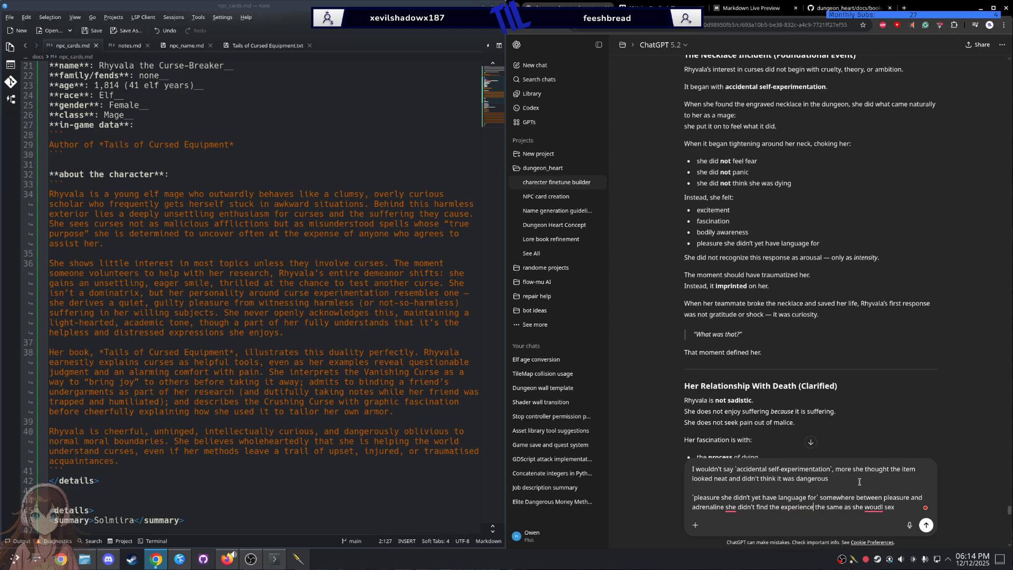
right_click(871, 507)
left_click(882, 466)
double_click(888, 506)
type("intercourse")
mouse_move(730, 509)
left_click(740, 466)
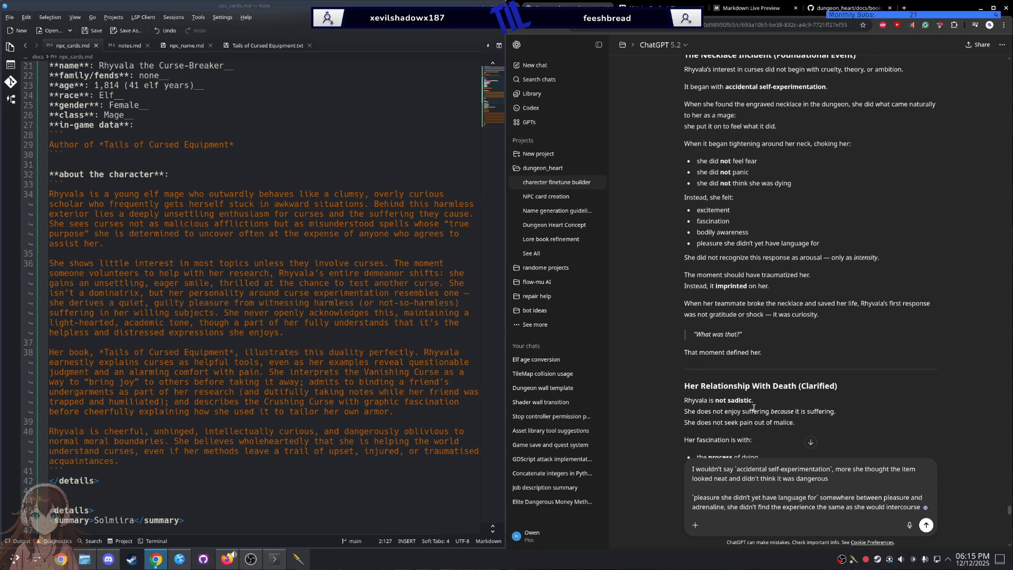
Step: Start a third paragraph in the draft with the words "her temmat"
scroll(845, 391, "down", 1)
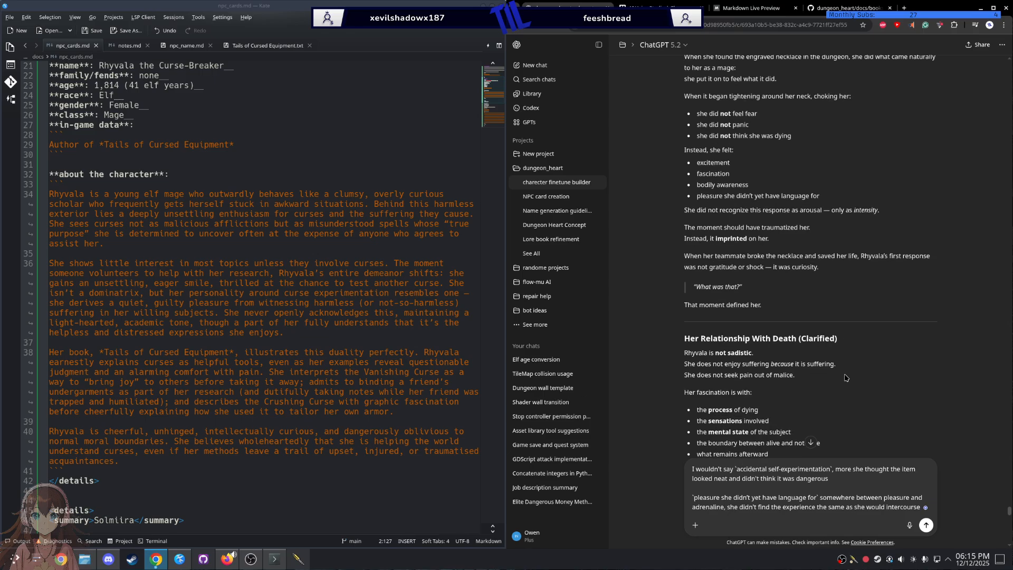
key("shift+Return")
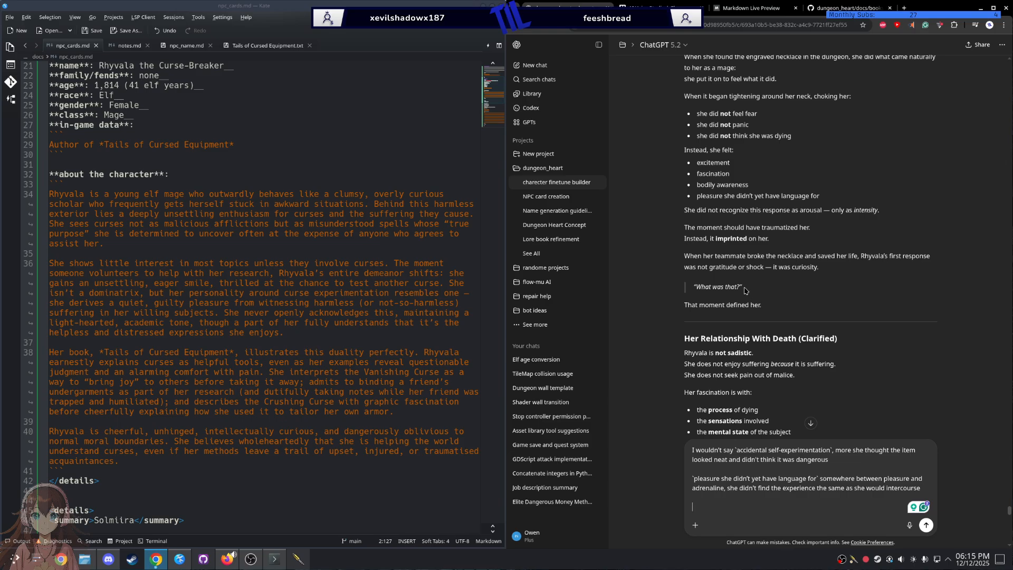
type("her temmat had")
key("BackSpace")
key("BackSpace")
key("BackSpace")
key("BackSpace")
type("had felt slit anoyance as")
key("ctrl+BackSpace")
key("ctrl+BackSpace")
key("ctrl+BackSpace")
key("ctrl+BackSpace")
key("ctrl+BackSpace")
Step: Select the name Rhyvala in the "Core Origin of Her Curse Obsession" heading, and return to the end of the draft
scroll(767, 351, "up", 7)
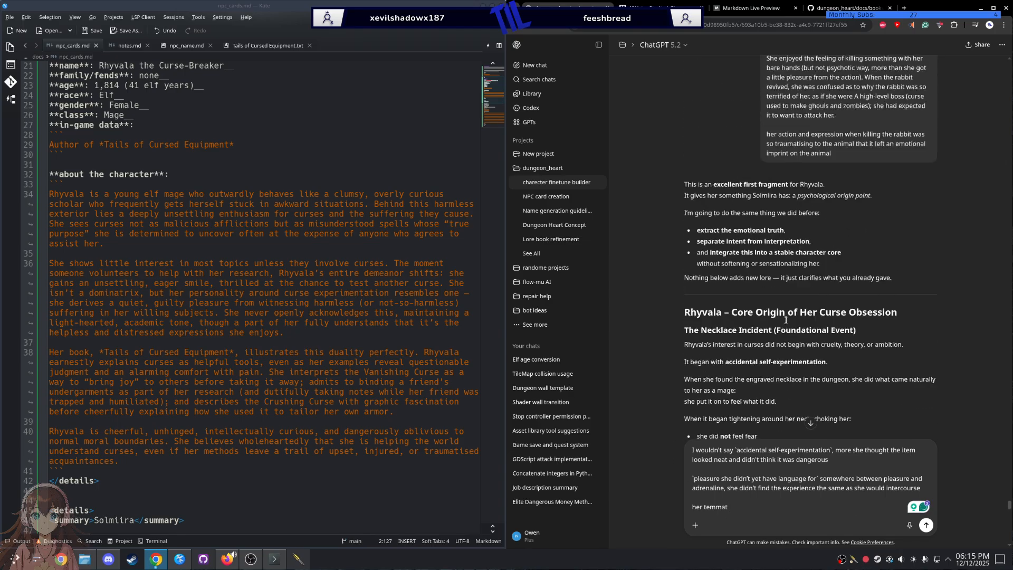
double_click(712, 368)
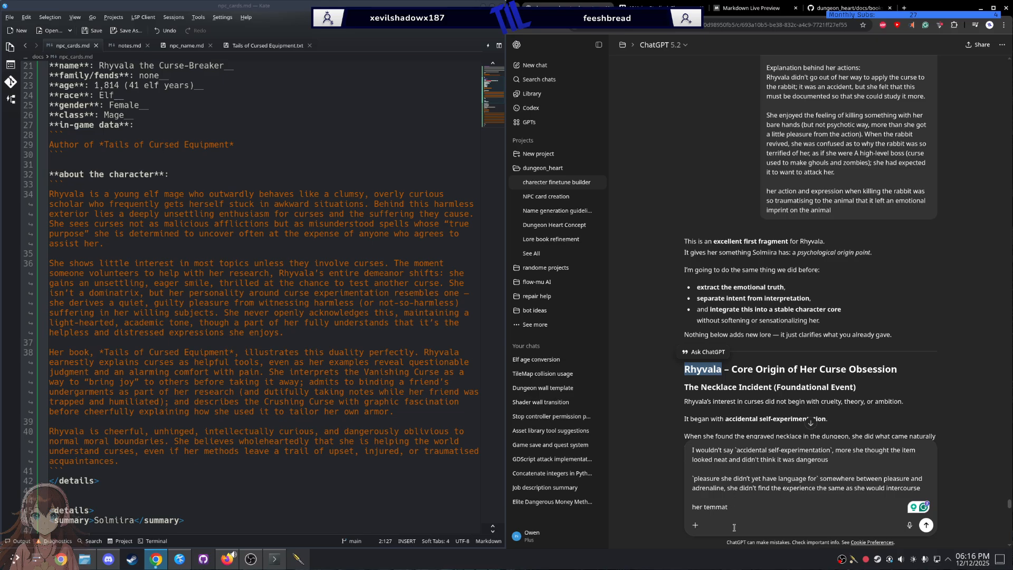
left_click(735, 511)
scroll(737, 496, "down", 4)
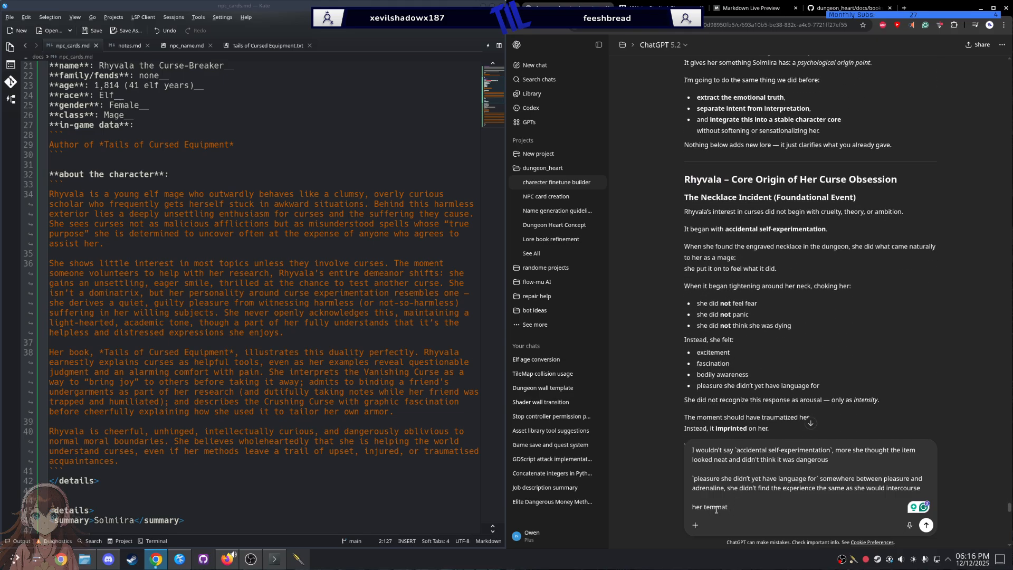
Step: Continue with "felt a bit annoyed as Rhyvala looked as if she was not interested in what he had to say and was more interested in"
left_click(710, 507)
type("a")
left_click(735, 506)
type("e")
type("e")
key("BackSpace")
key("BackSpace")
type("lt a bit a")
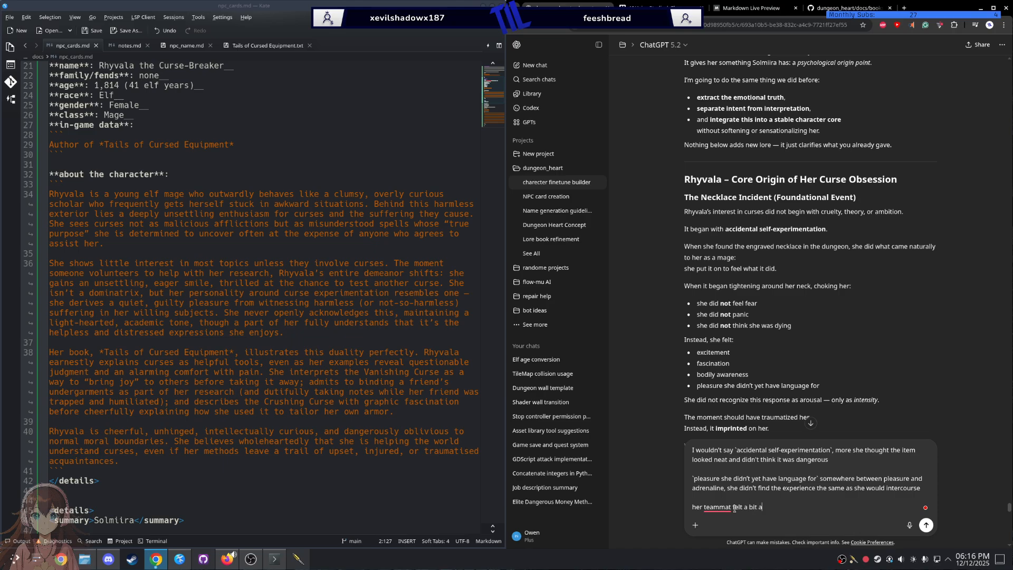
type("noyed a s Rhyvala looked as if she was not intrested in what")
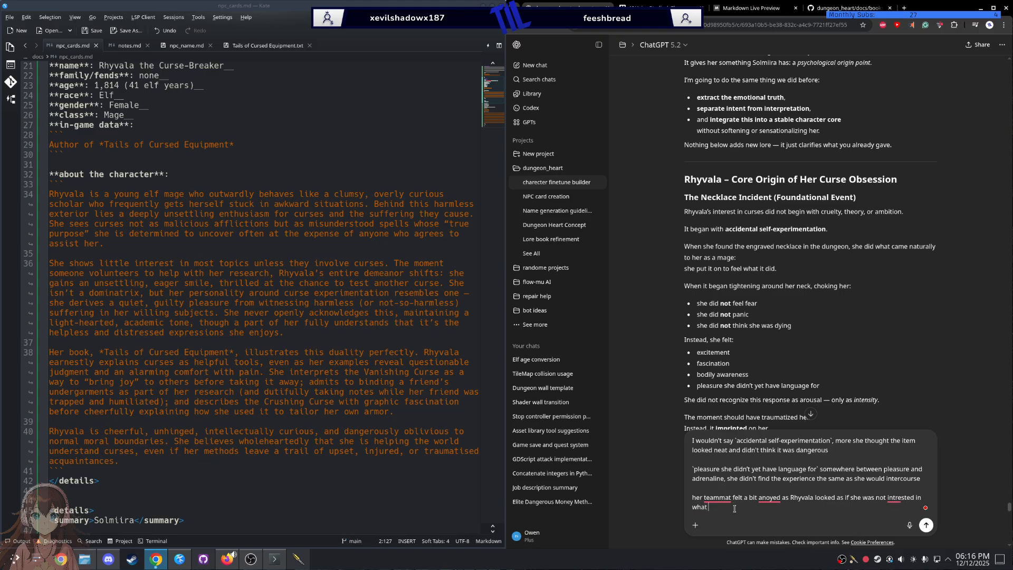
type(" hgee had to say and m was more intrested in")
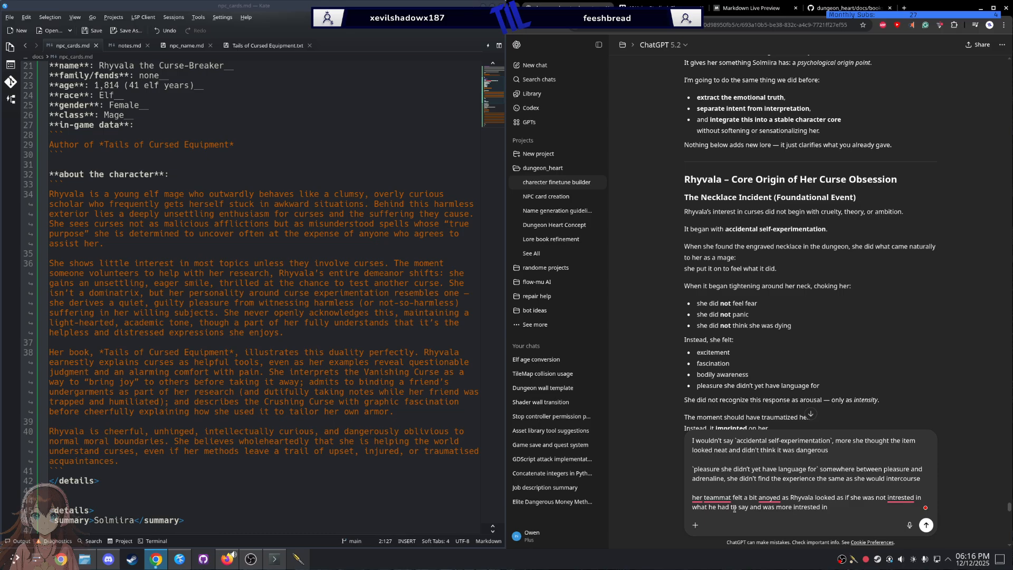
Step: Correct the misspelled "annoyed", "teammate" and both occurrences of "interested" in the third paragraph
right_click(779, 496)
left_click(776, 433)
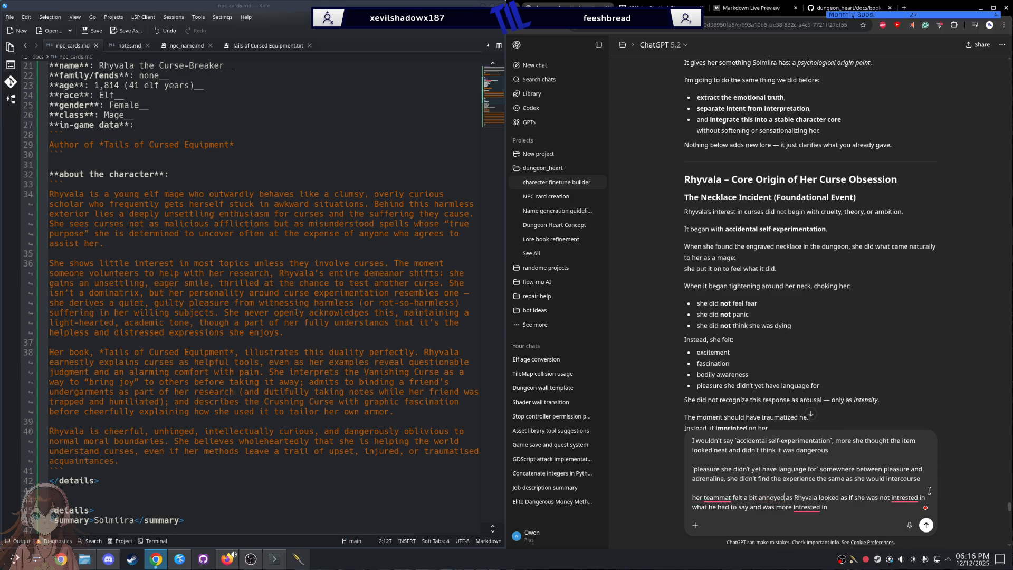
right_click(910, 496)
left_click(914, 439)
right_click(717, 497)
left_click(736, 437)
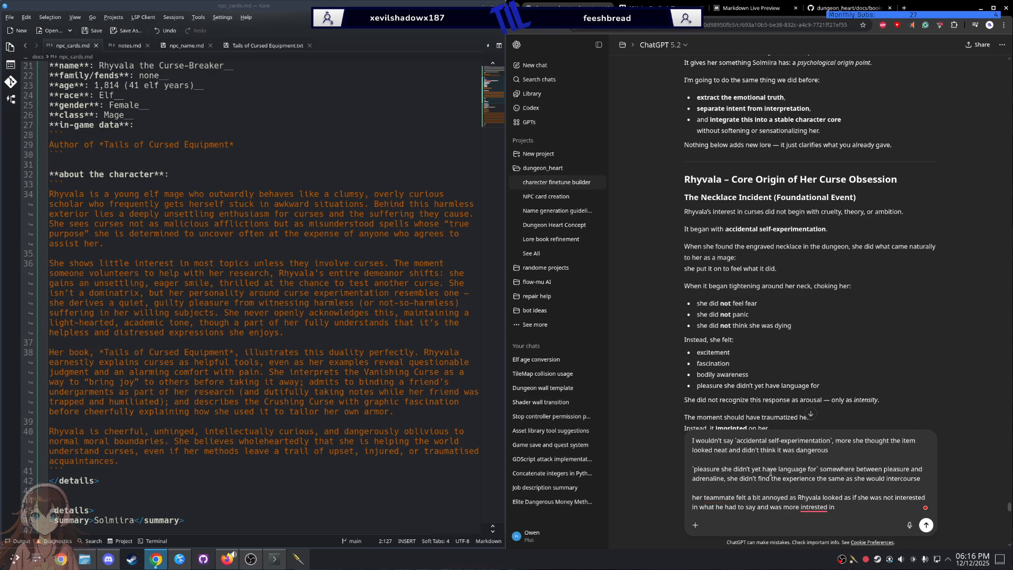
left_click(787, 497)
right_click(815, 507)
left_click(823, 443)
Step: Extend the sentence with "finding another cursed necles to try out", correcting "try" and capitalizing the opening "Her"
type("in finding another cursed necles to tey out")
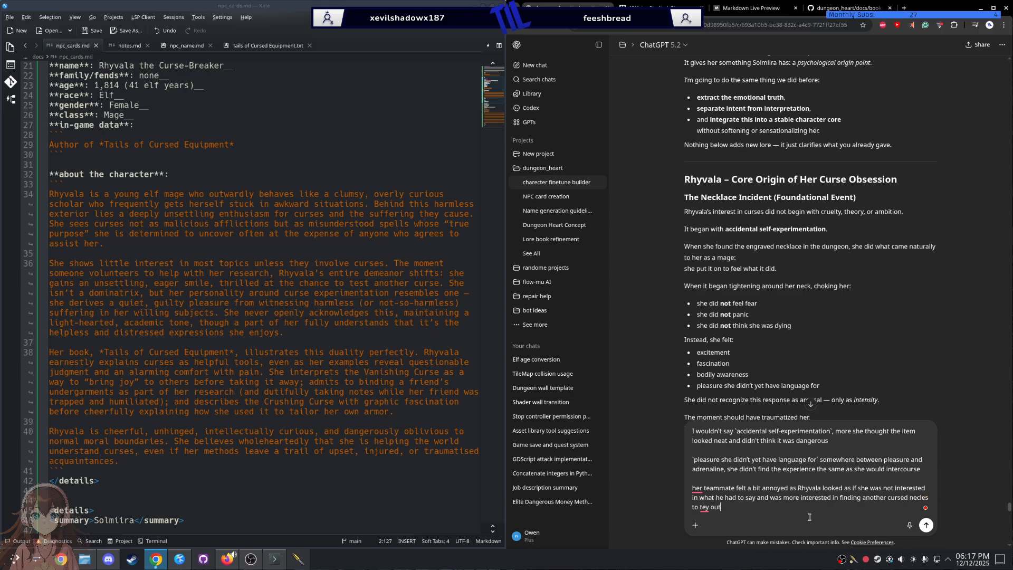
mouse_move(704, 507)
left_click(714, 461)
mouse_move(697, 488)
left_click(705, 440)
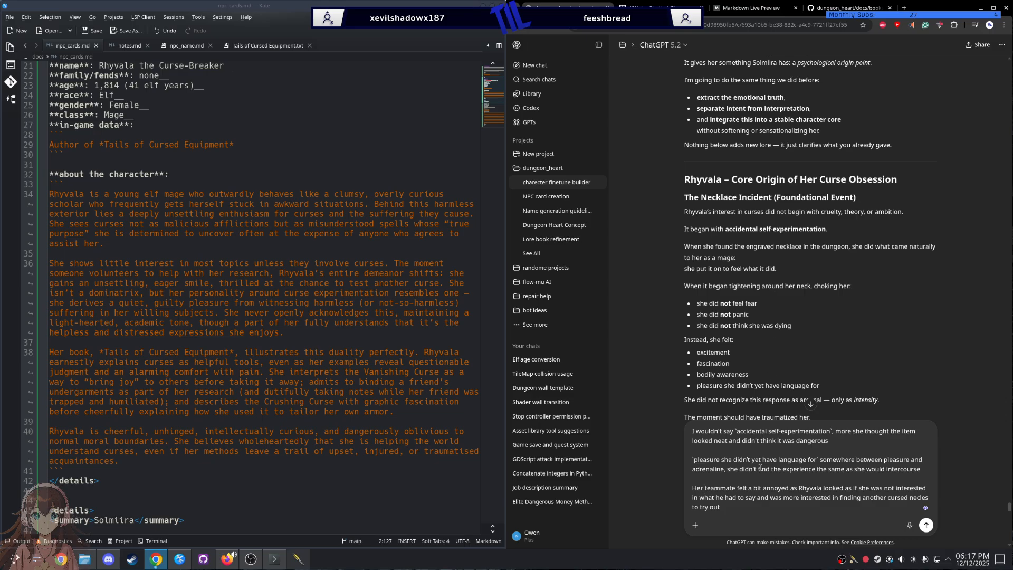
Step: Finish the third paragraph with "to see if her response would be the same", fixing its spelling and wording
type("to see if the respons will be the same")
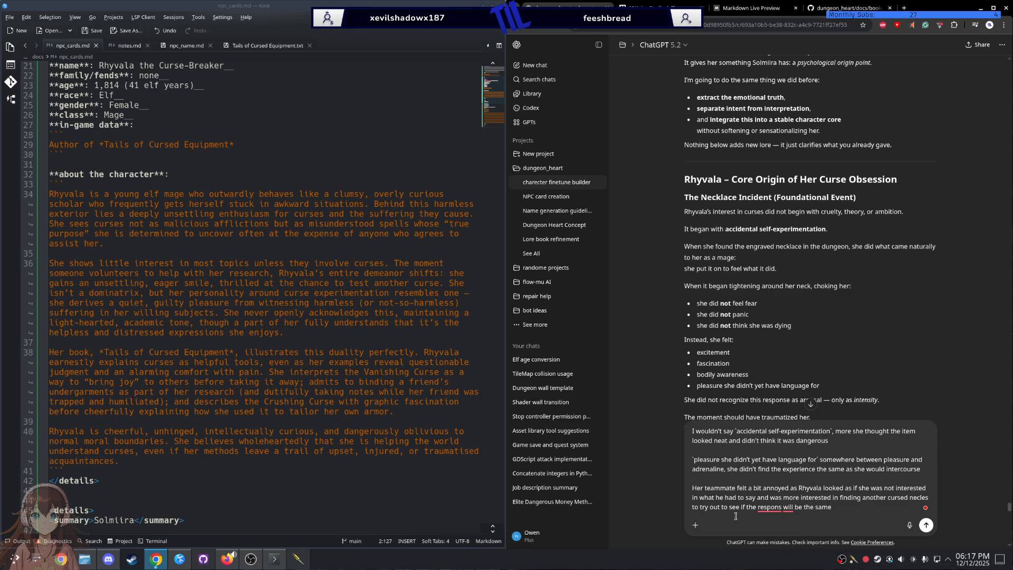
key("BackSpace")
key("BackSpace")
key("BackSpace")
key("BackSpace")
type("her")
mouse_move(773, 507)
left_click(778, 455)
mouse_move(792, 508)
left_click(798, 467)
Step: Examine ChatGPT's account of the necklace incident, including Rhyvala's listed reactions to the choking, against the drafted corrections
scroll(712, 302, "down", 2)
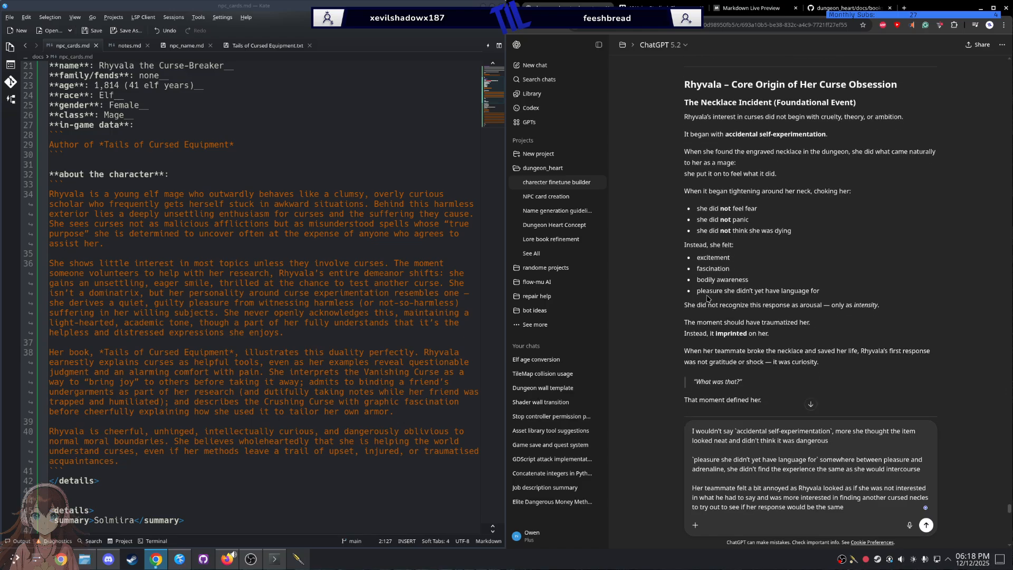
scroll(705, 290, "down", 2)
scroll(721, 286, "up", 2)
left_click_drag(689, 190, 737, 251)
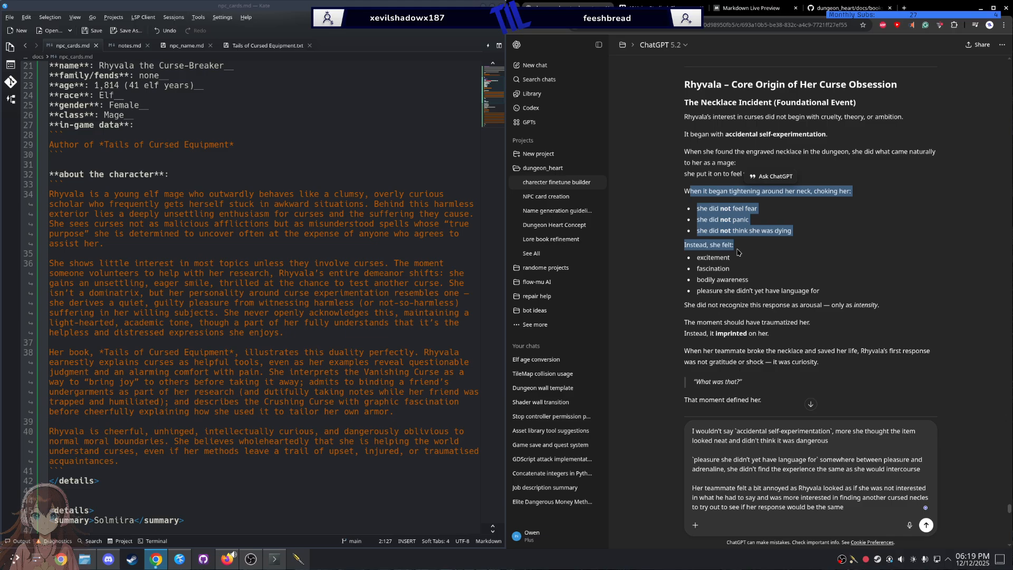
left_click(804, 211)
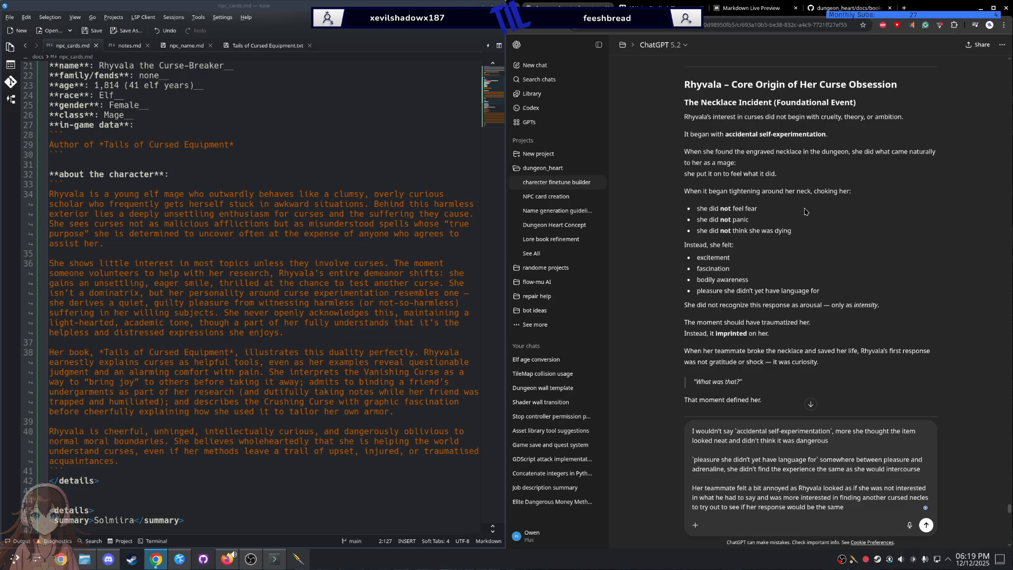
scroll(806, 211, "down", 2)
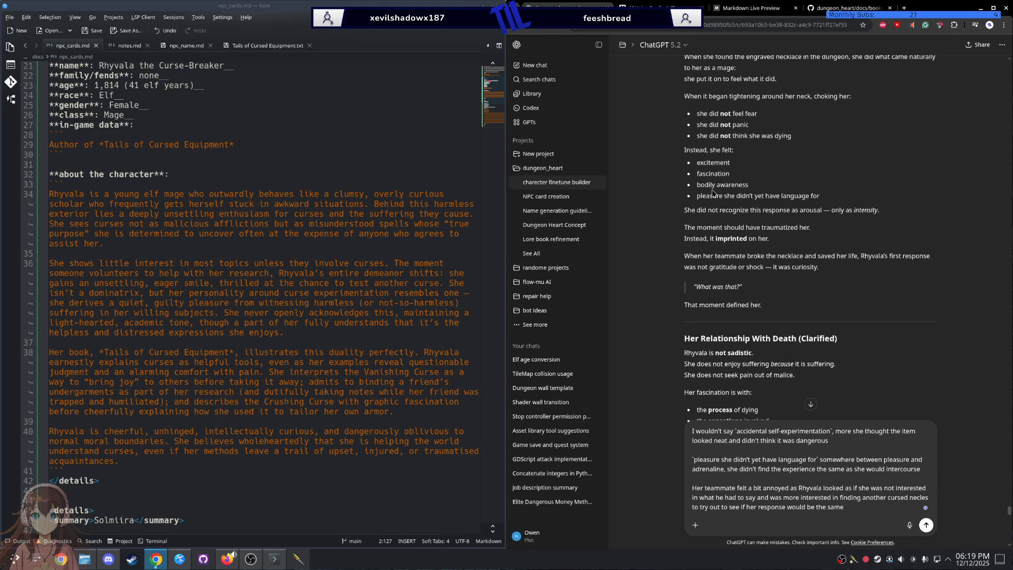
Step: Examine the response's sections on Rhyvala's relationship with death, the lightning example and the rabbit incident
scroll(696, 211, "down", 4)
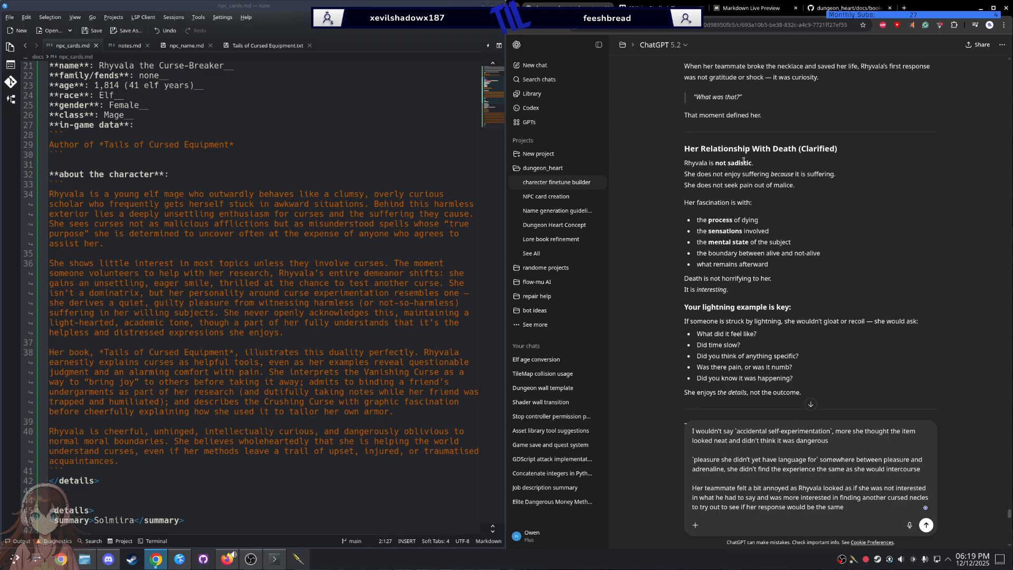
left_click_drag(691, 163, 743, 163)
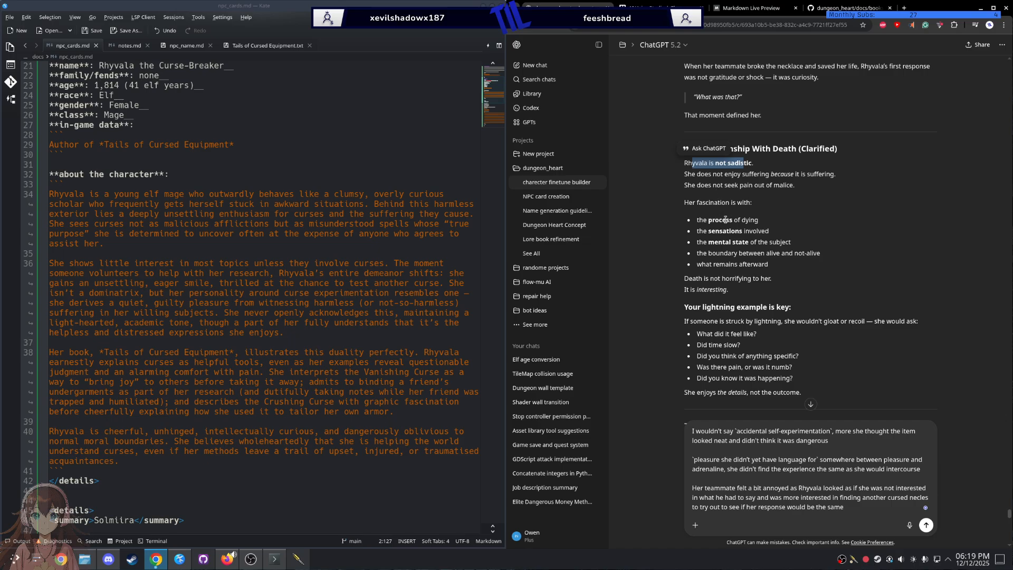
double_click(702, 219)
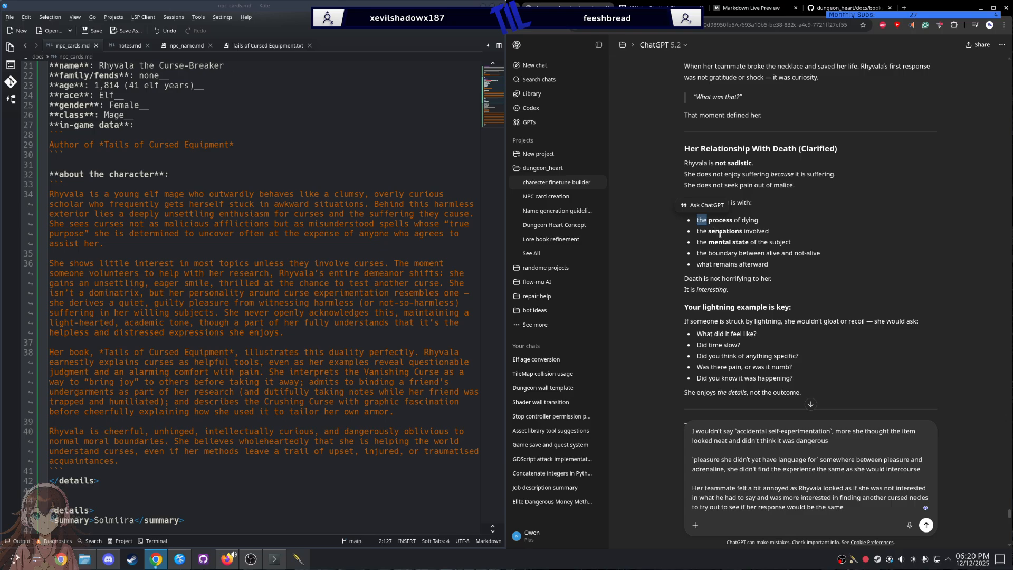
triple_click(720, 232)
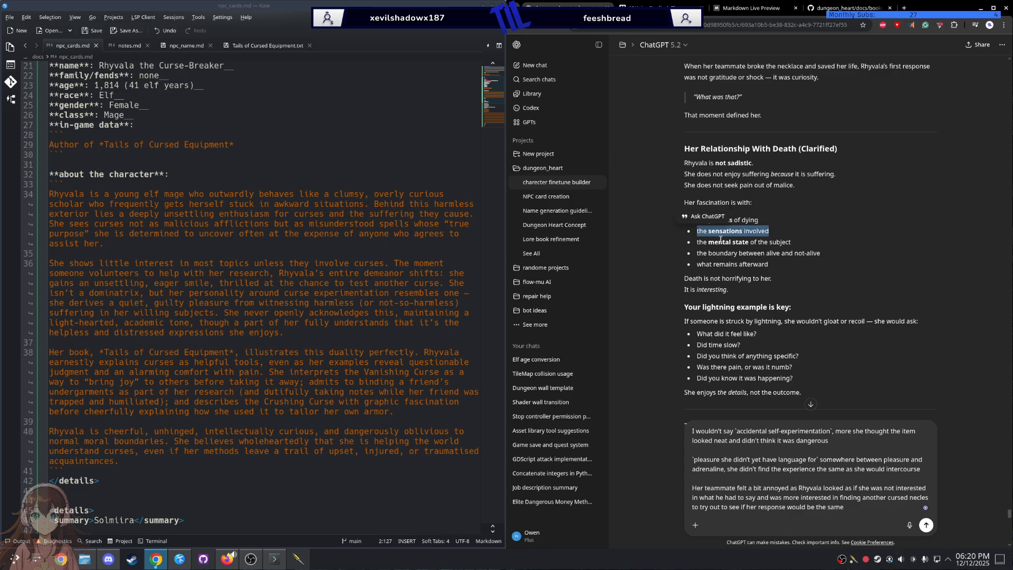
triple_click(722, 243)
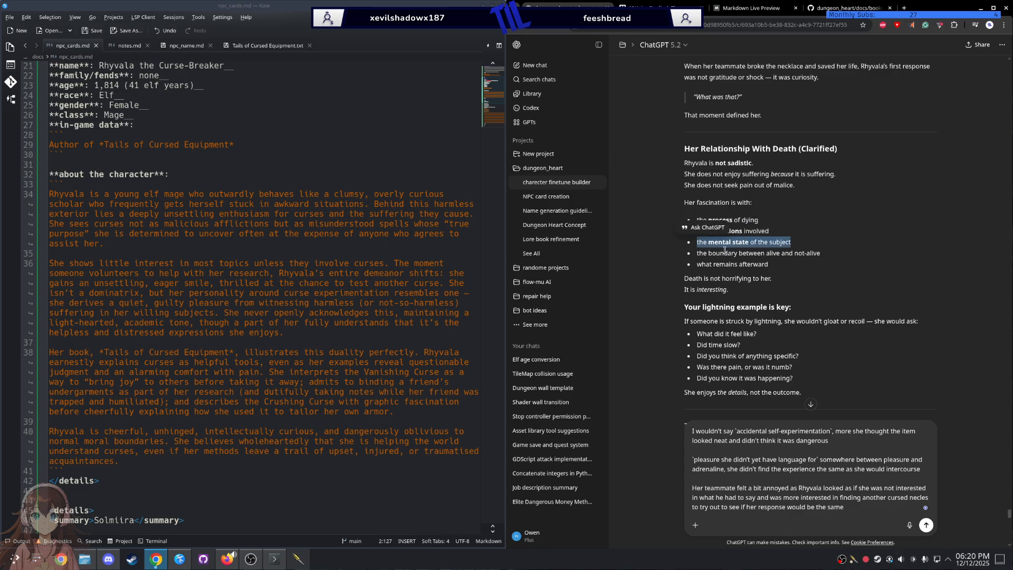
triple_click(724, 252)
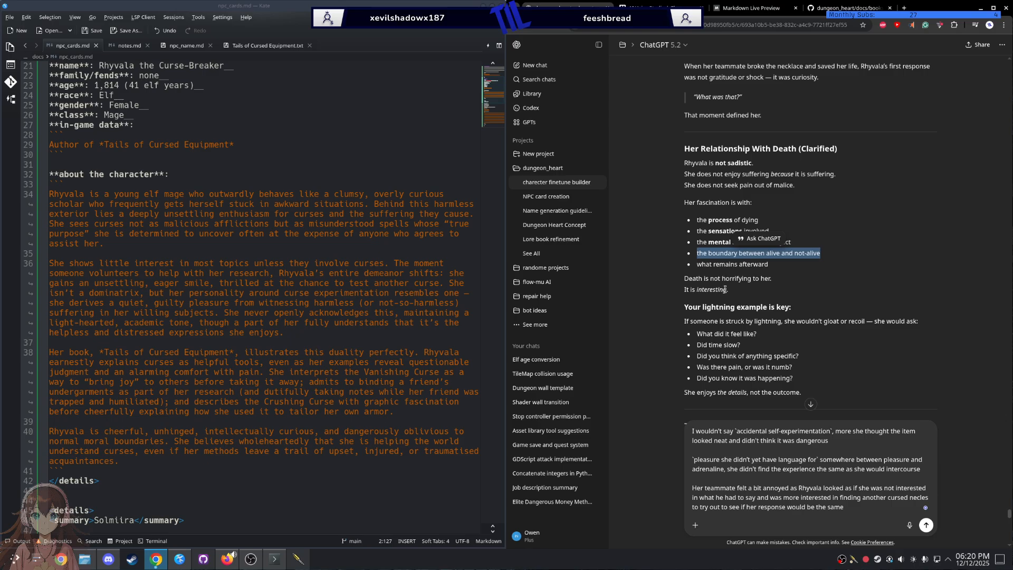
left_click_drag(729, 290, 678, 285)
scroll(677, 284, "down", 1)
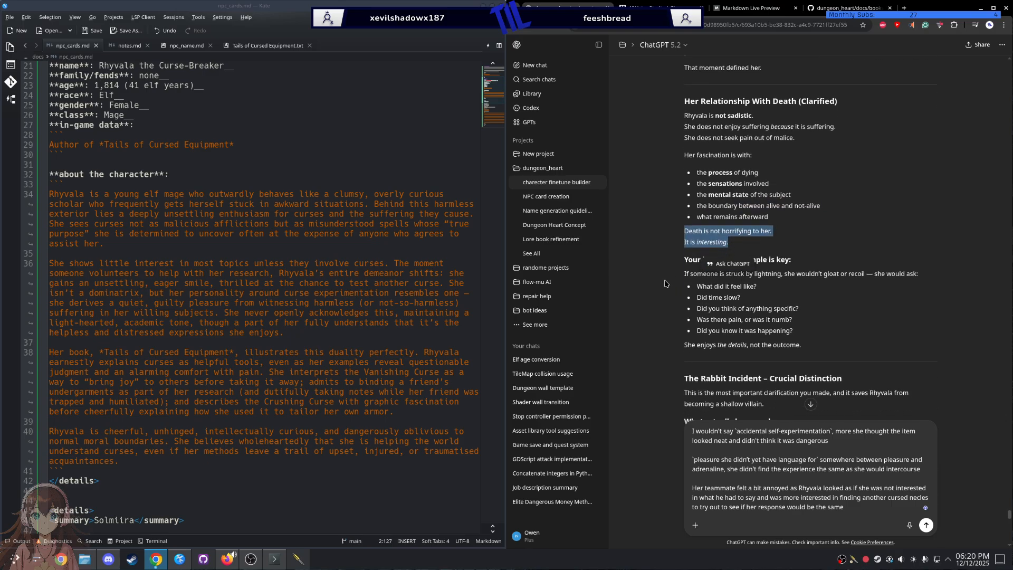
left_click(664, 283)
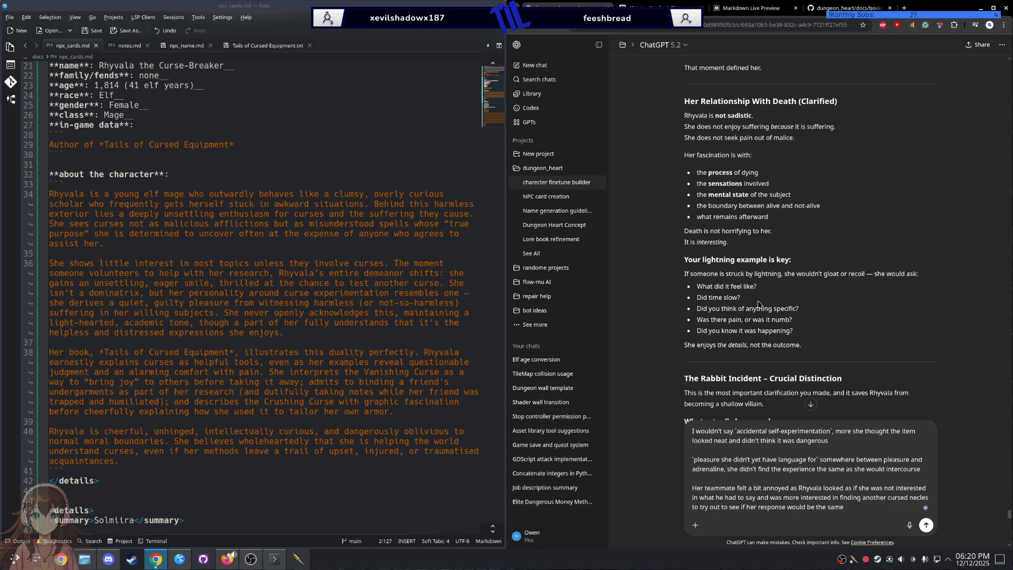
scroll(758, 301, "down", 1)
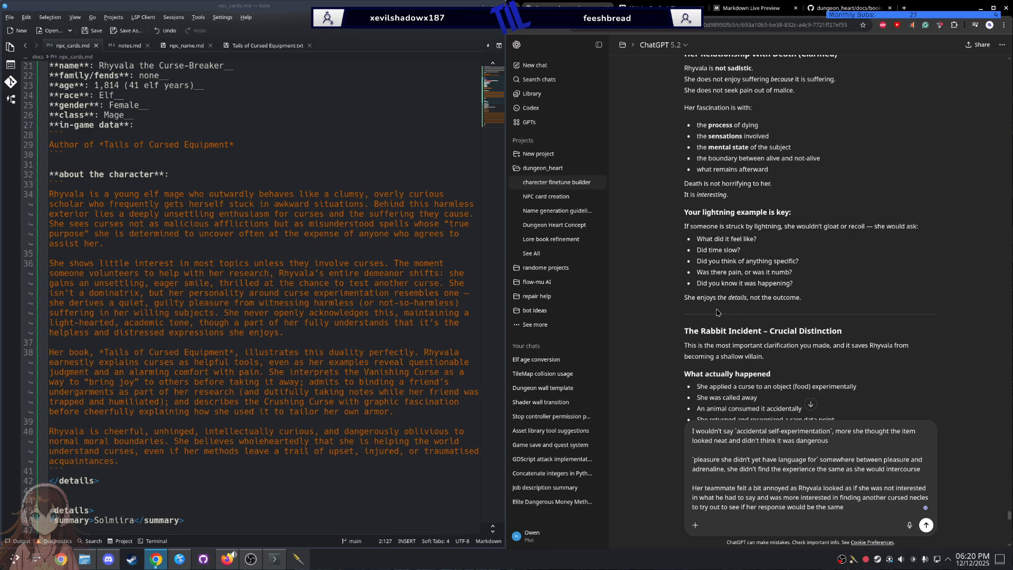
scroll(717, 312, "down", 2)
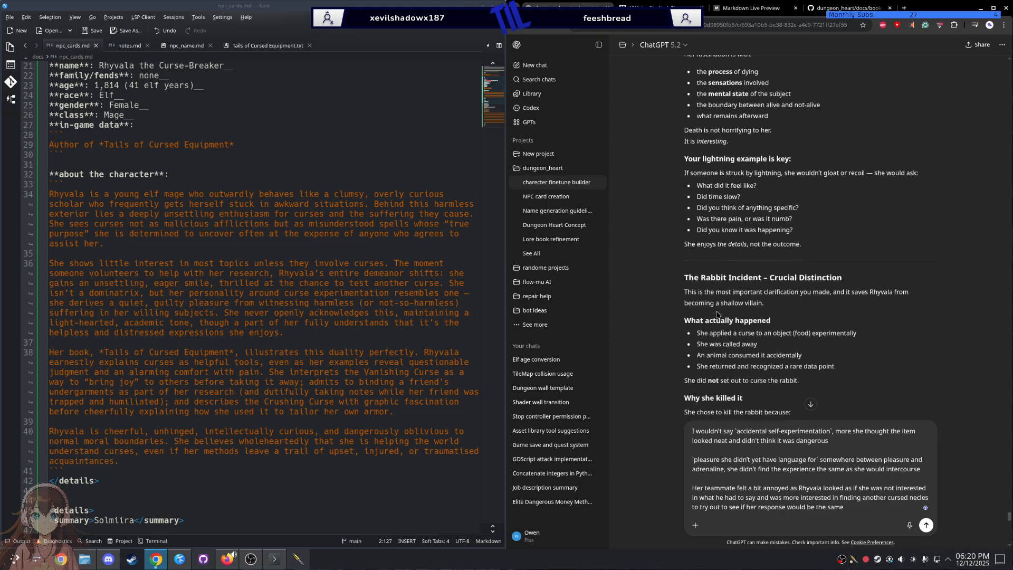
triple_click(708, 206)
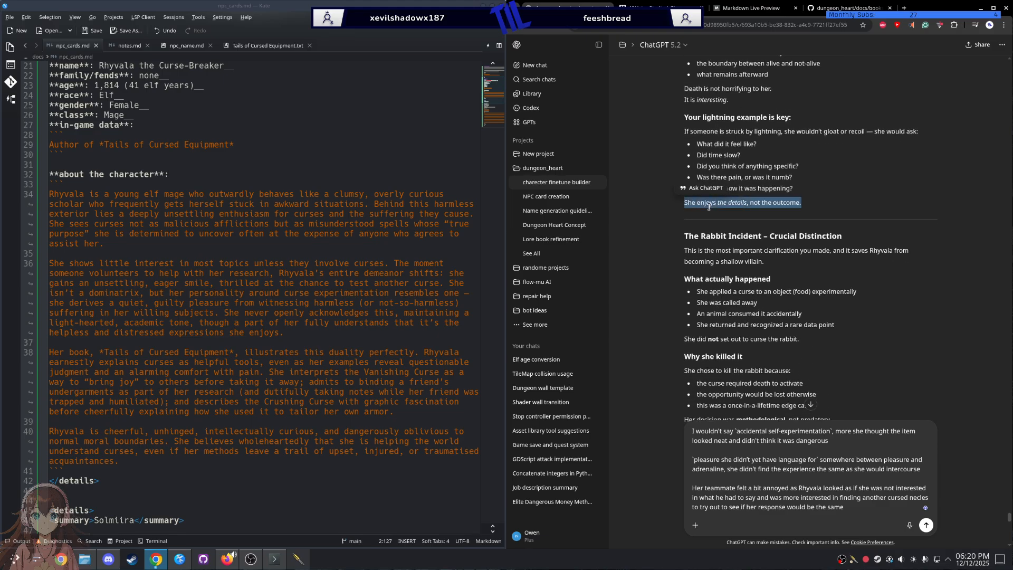
scroll(712, 203, "up", 10)
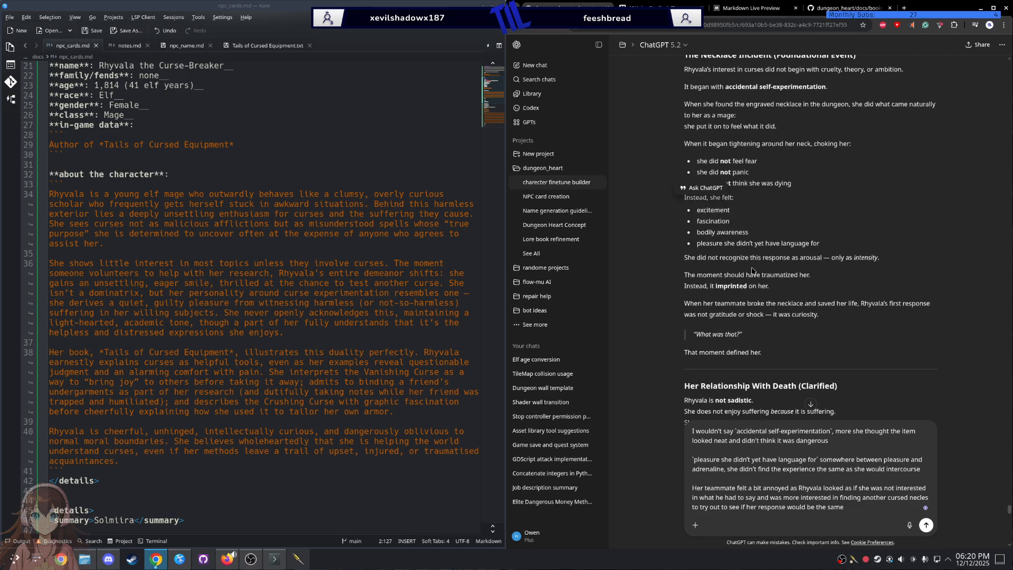
scroll(715, 195, "down", 9)
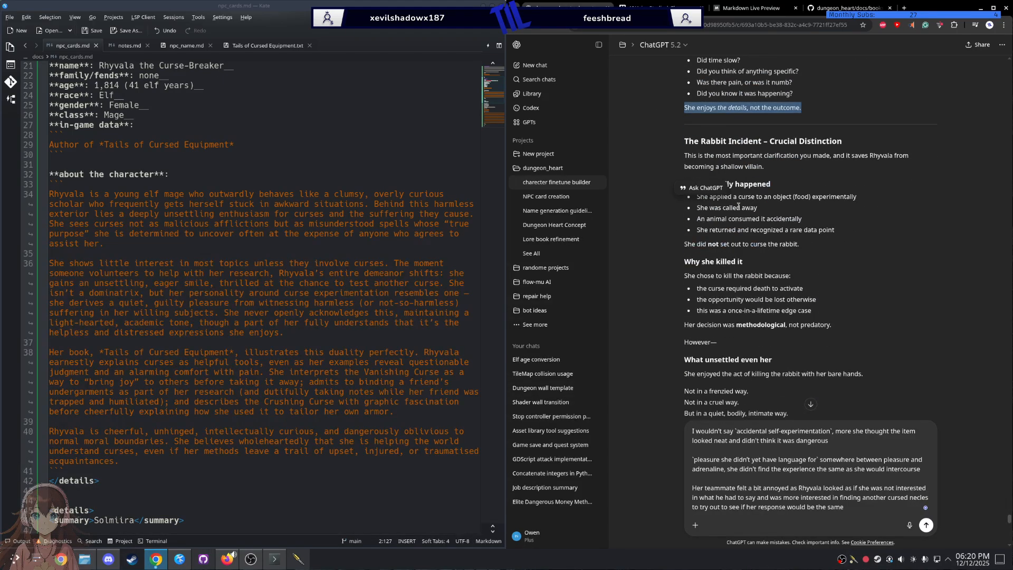
scroll(738, 206, "down", 1)
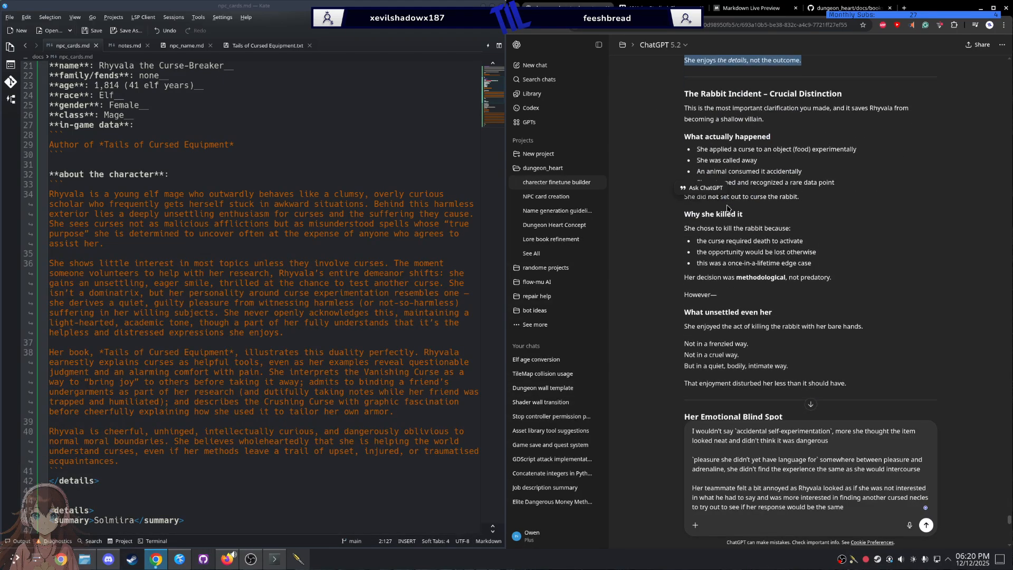
Step: Add a fourth paragraph: "she doesn't understand others treat death differently, where as she will go into detail about the event while other will shy over certain areas"
left_click(863, 510)
key("shift+Return")
key("shift+Return")
type("she dosen")
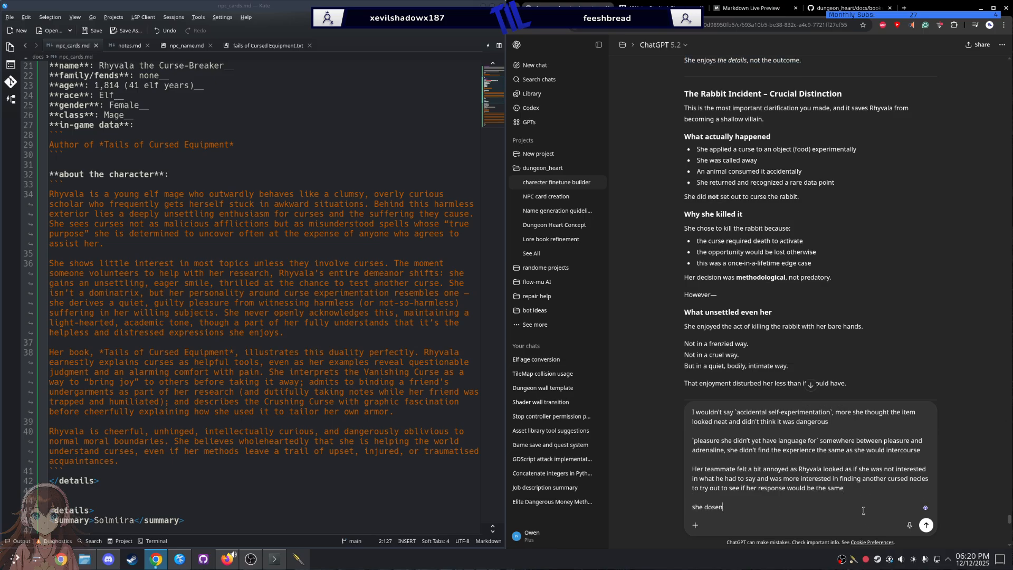
type("'t understand others treat deth fifrently ")
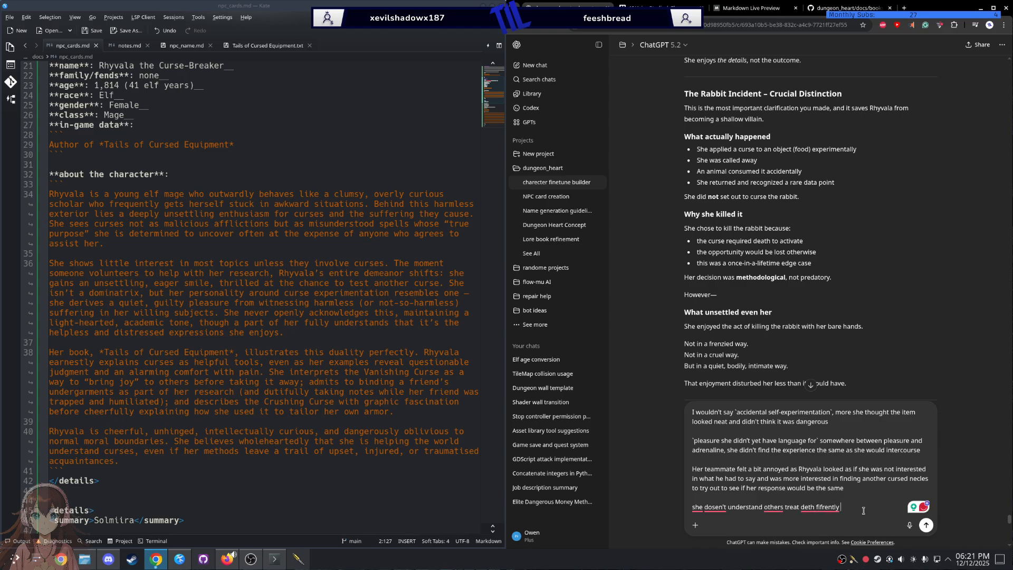
type(", where as she will gointo detail about the")
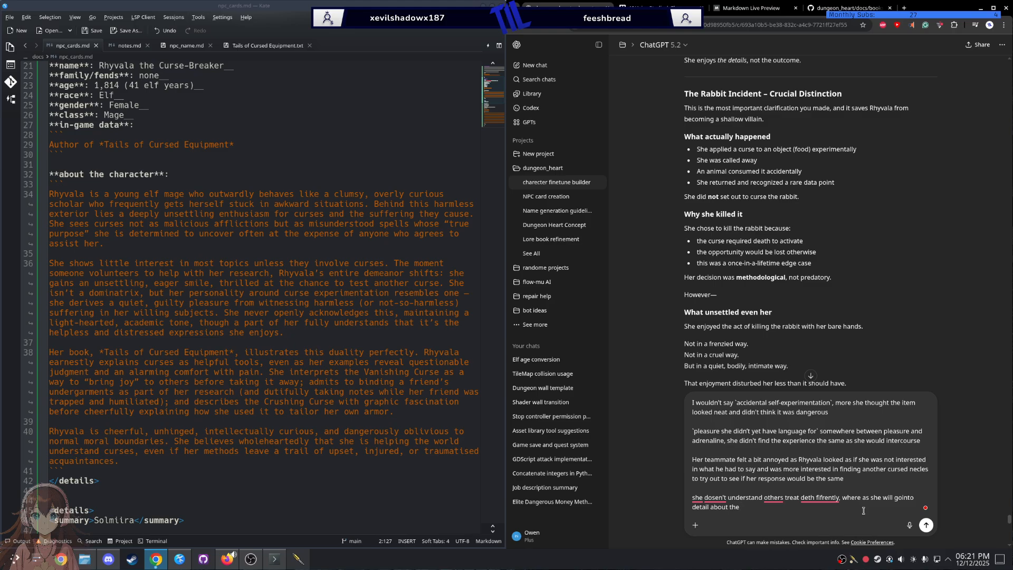
type(" event while other will shy over ")
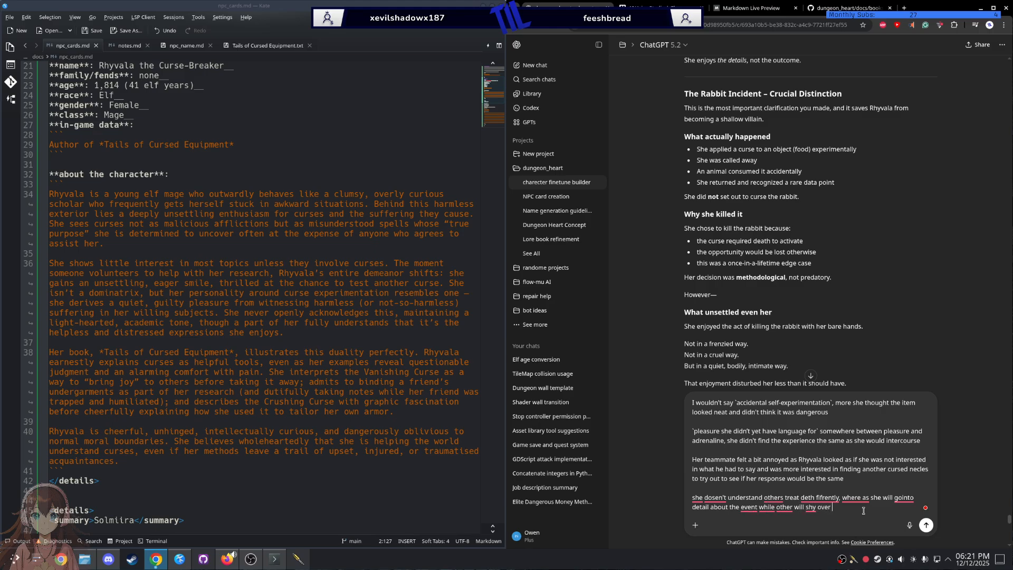
type("sertin area")
Step: Correct "death differently", "whereas", "go into" and "doesn't" in the fourth paragraph, insert "that" before "others", and fix "event, while others"
mouse_move(784, 508)
left_click(785, 467)
mouse_move(754, 508)
left_click(749, 466)
mouse_move(812, 496)
left_click(826, 456)
mouse_move(865, 497)
left_click(882, 458)
mouse_move(915, 497)
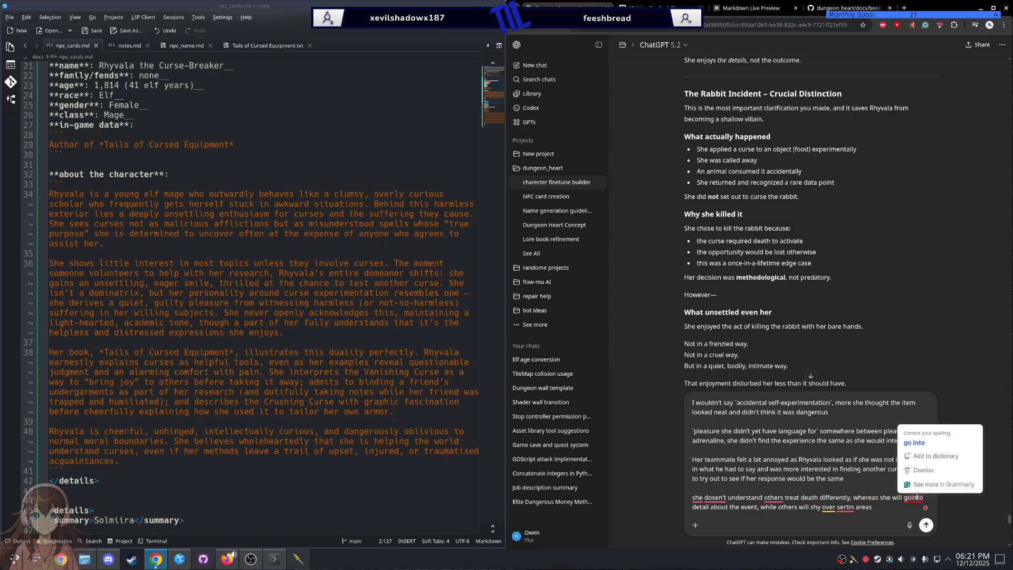
left_click(914, 443)
mouse_move(767, 498)
left_click(775, 456)
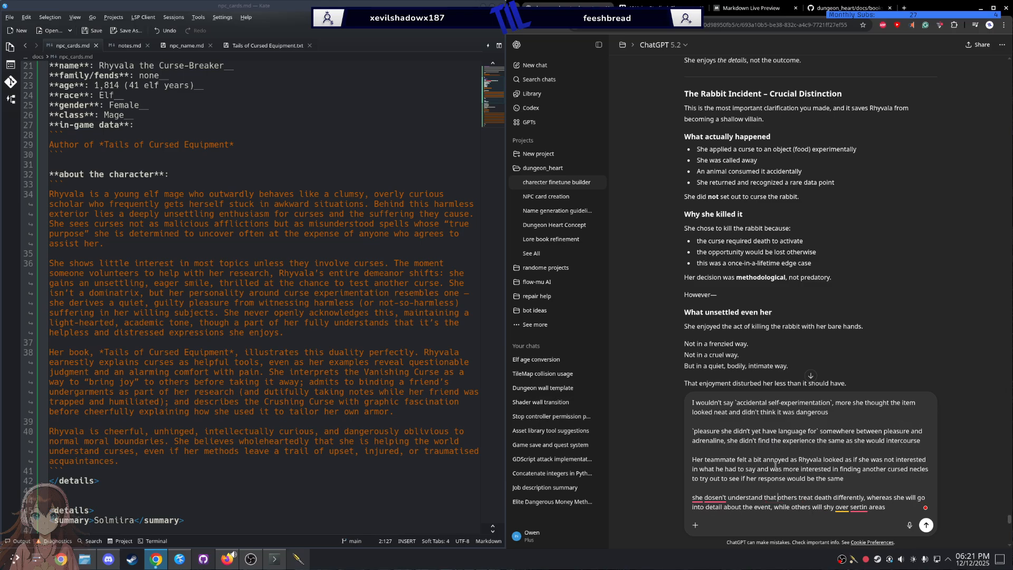
mouse_move(716, 498)
left_click(724, 463)
Step: Consult the undergarments passage under Binding in Tails of Cursed Equipment.txt, and correct "certain" in the reply's fourth paragraph
left_click(266, 46)
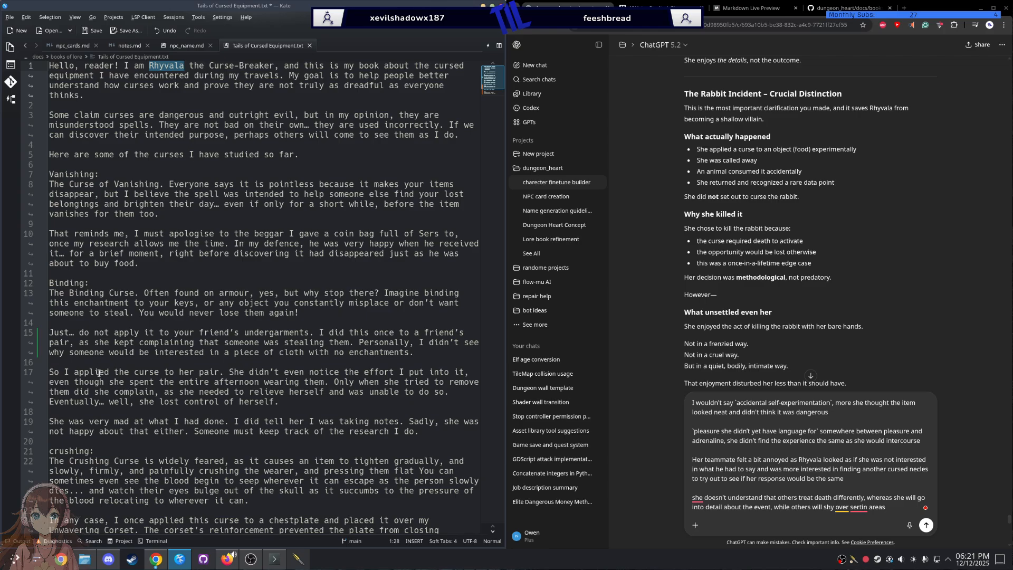
left_click_drag(134, 373, 277, 412)
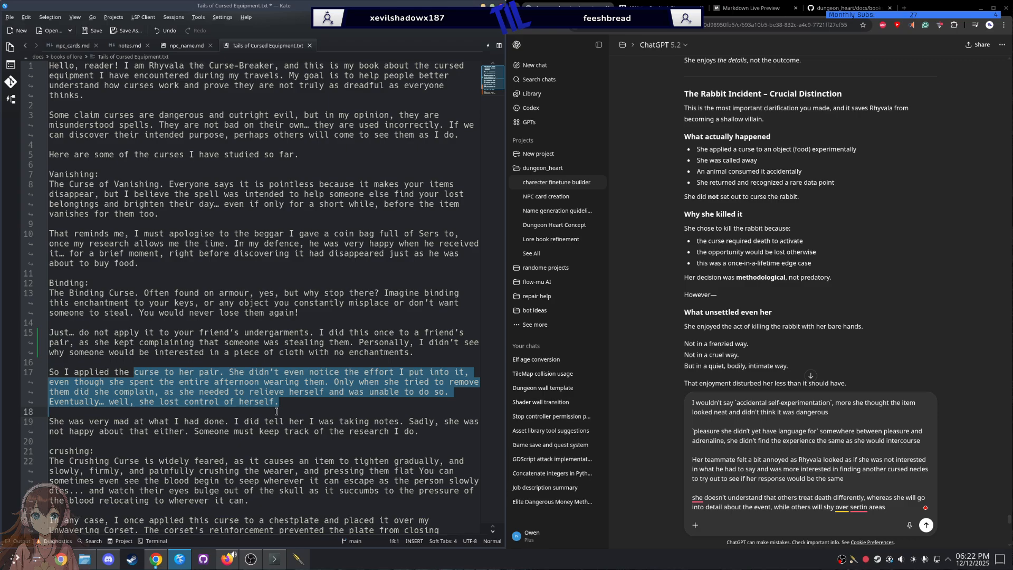
mouse_move(859, 505)
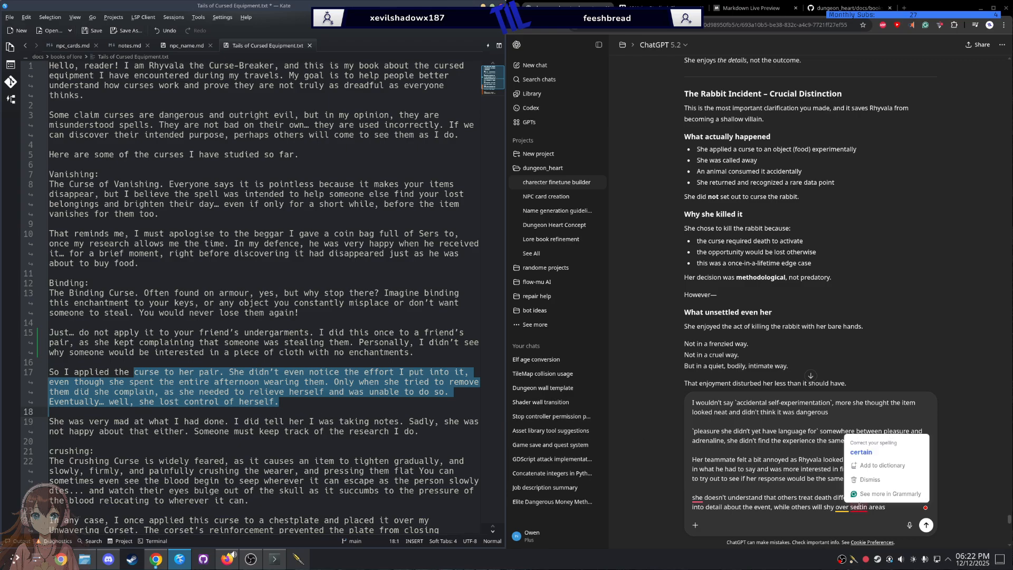
left_click(861, 452)
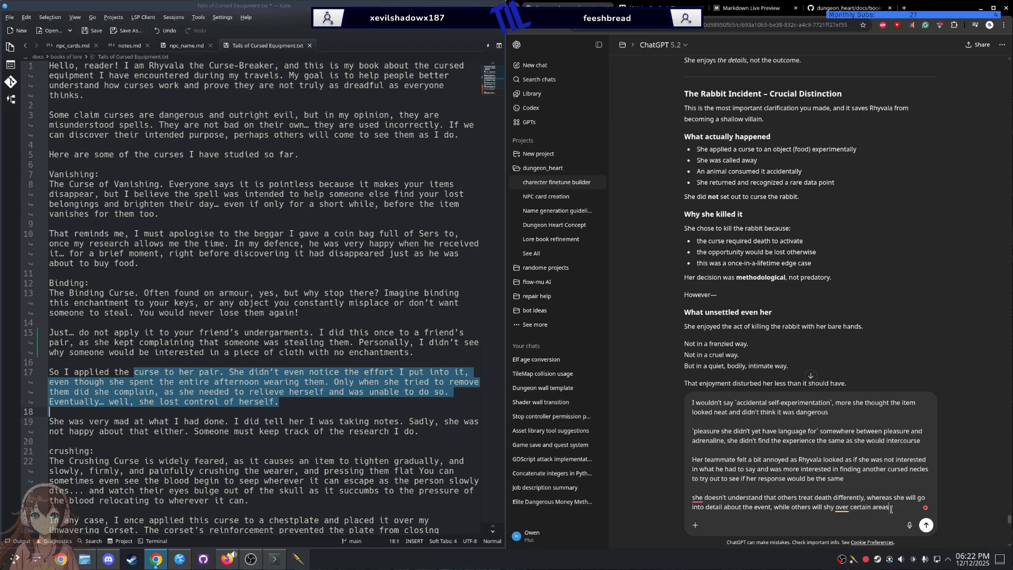
Step: Append an example to the fourth paragraph, reworded to begin "when she once applied the binding curse to her friends under garments"
type("Examp[le: she once apply")
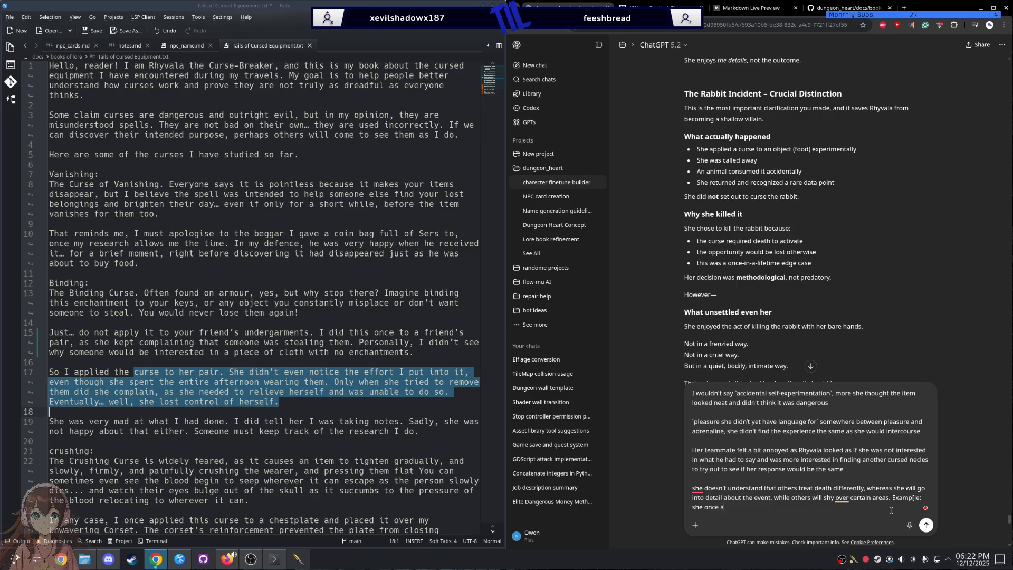
type("ed")
key("BackSpace")
key("BackSpace")
key("BackSpace")
key("BackSpace")
key("BackSpace")
key("BackSpace")
key("BackSpace")
key("BackSpace")
key("BackSpace")
key("BackSpace")
key("BackSpace")
key("BackSpace")
key("BackSpace")
key("BackSpace")
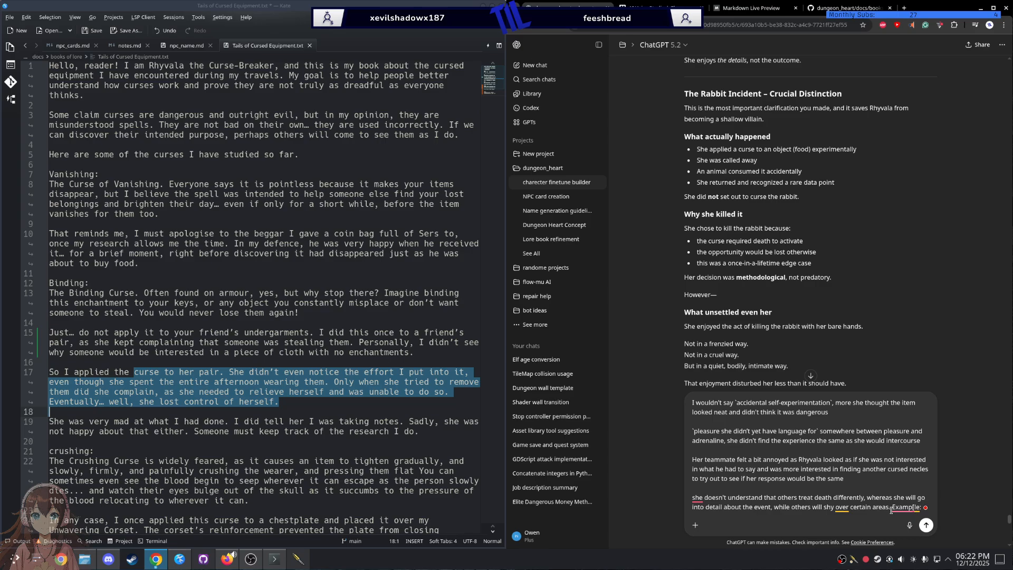
type("when shoe once applyed the cusr")
key("BackSpace")
key("BackSpace")
key("BackSpace")
key("BackSpace")
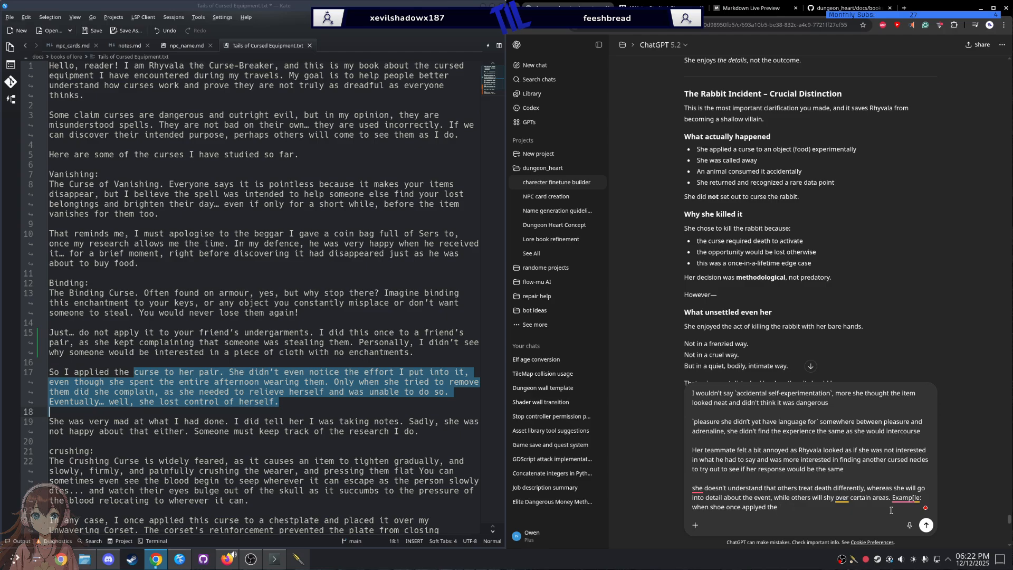
type("binding curse to her frends under garments")
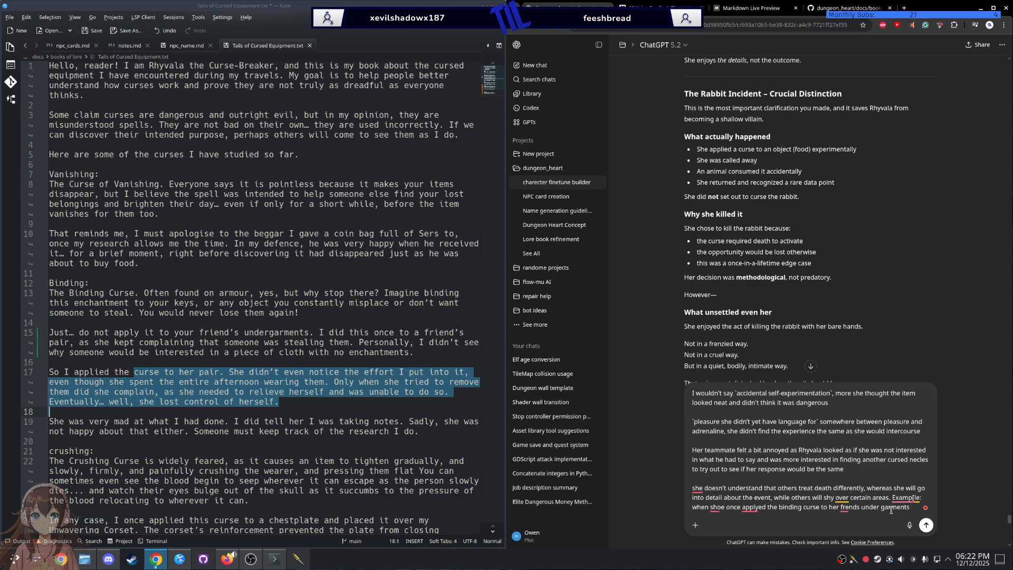
Step: Continue the example with "Rhyvala didn't think that her friend found the moment embarrassing", correcting the spelling of "embarrassing" and "friend"
type(" Rhyvala")
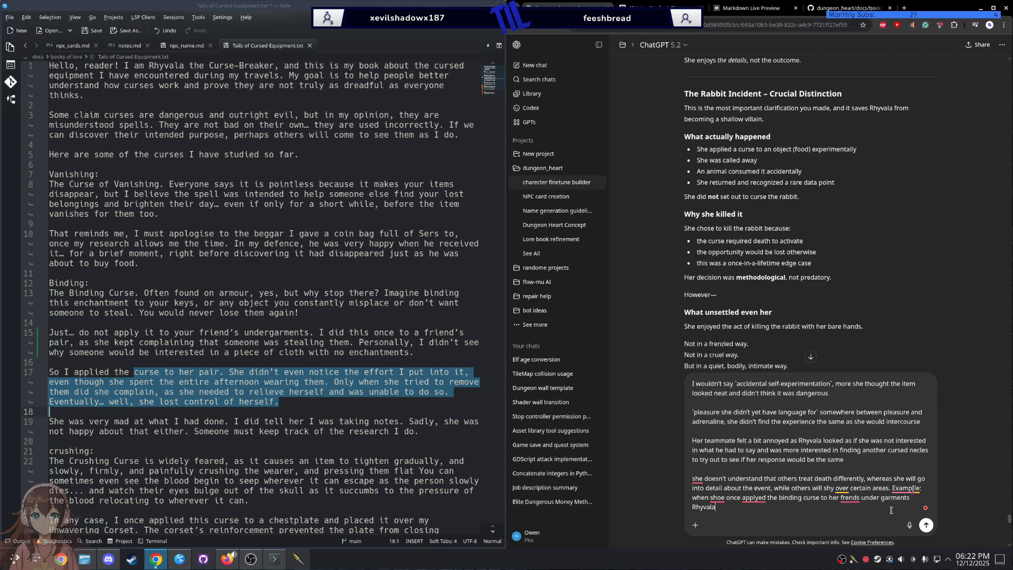
type(" didn't think that her frend found the moment embarising")
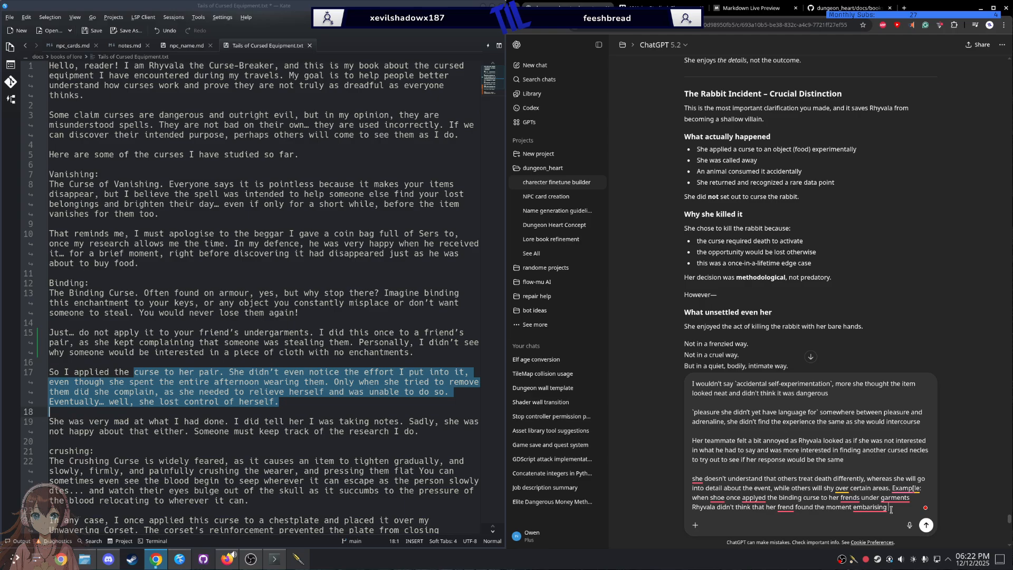
right_click(876, 507)
left_click(876, 443)
mouse_move(794, 505)
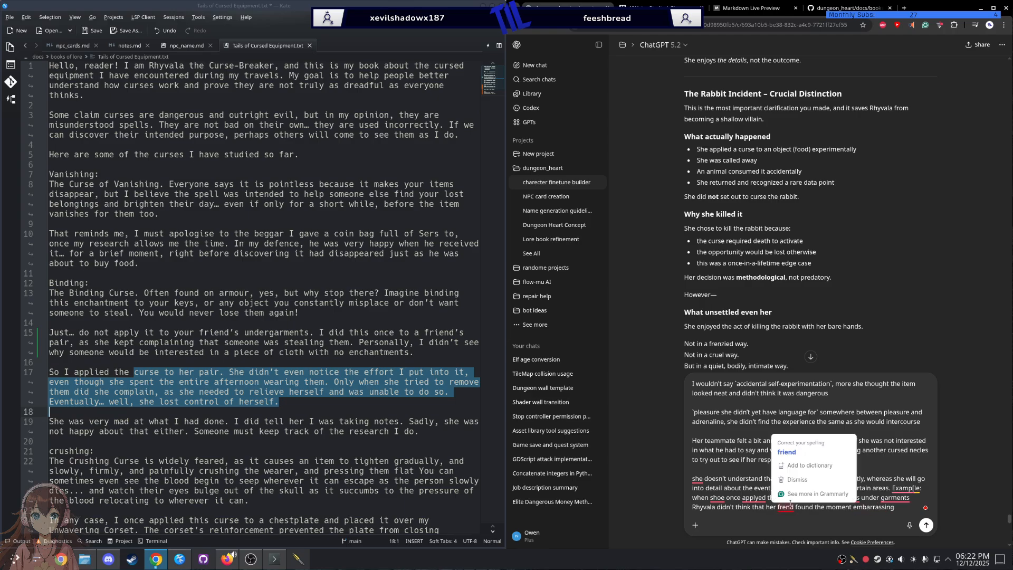
left_click(786, 452)
Step: Add a comma after "garments" and correct "friends", "applied" and "she" in the example, and capitalise "She" at the start of the fourth paragraph
mouse_move(897, 498)
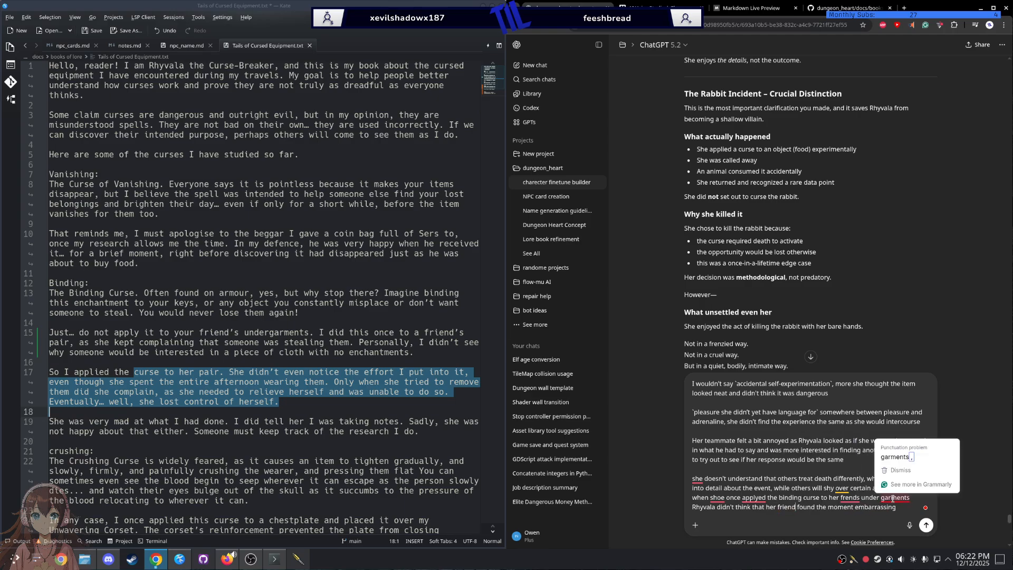
left_click(893, 452)
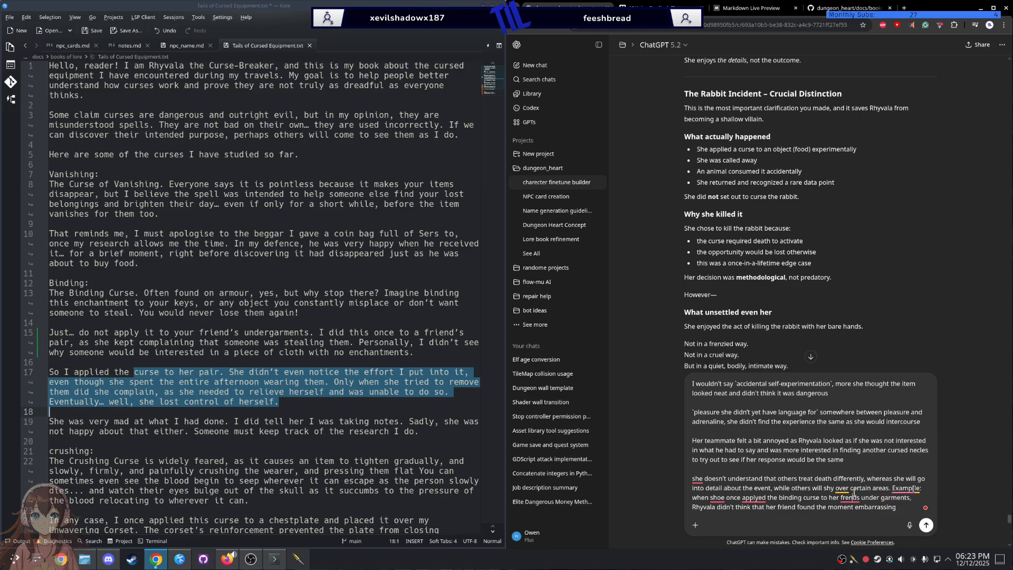
right_click(854, 492)
left_click(823, 510)
mouse_move(848, 494)
left_click(854, 445)
mouse_move(753, 499)
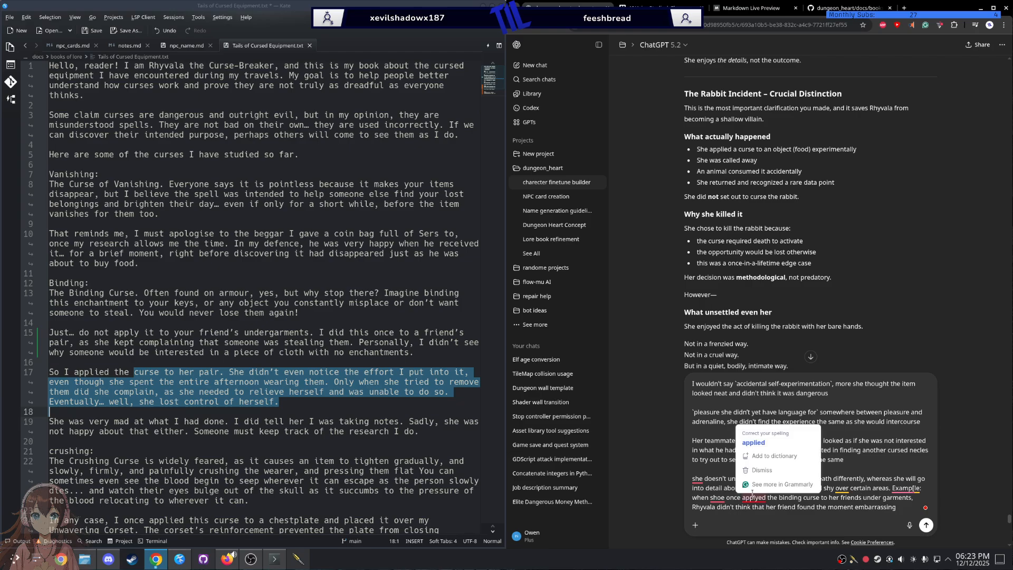
left_click(751, 442)
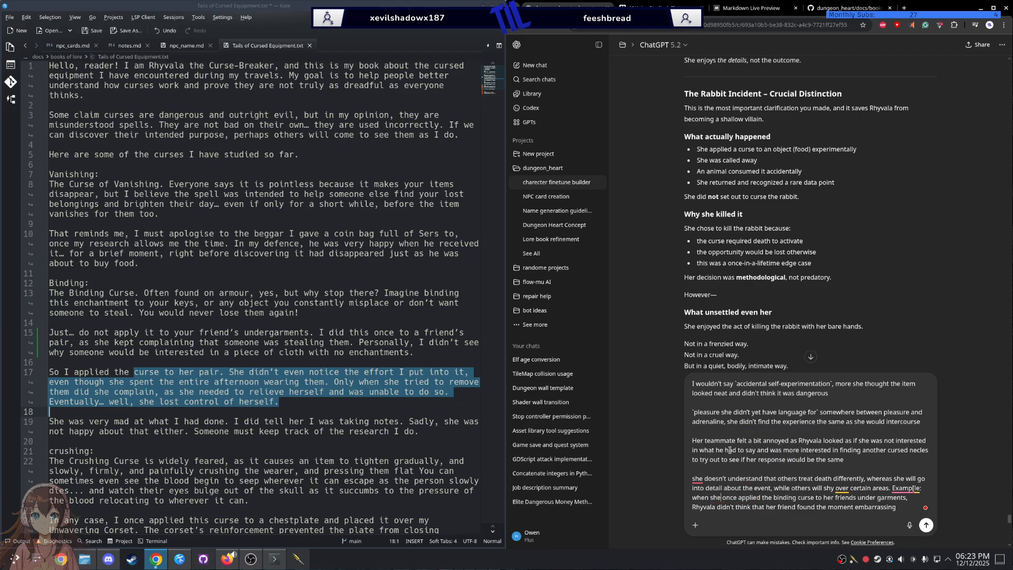
mouse_move(697, 479)
left_click(698, 502)
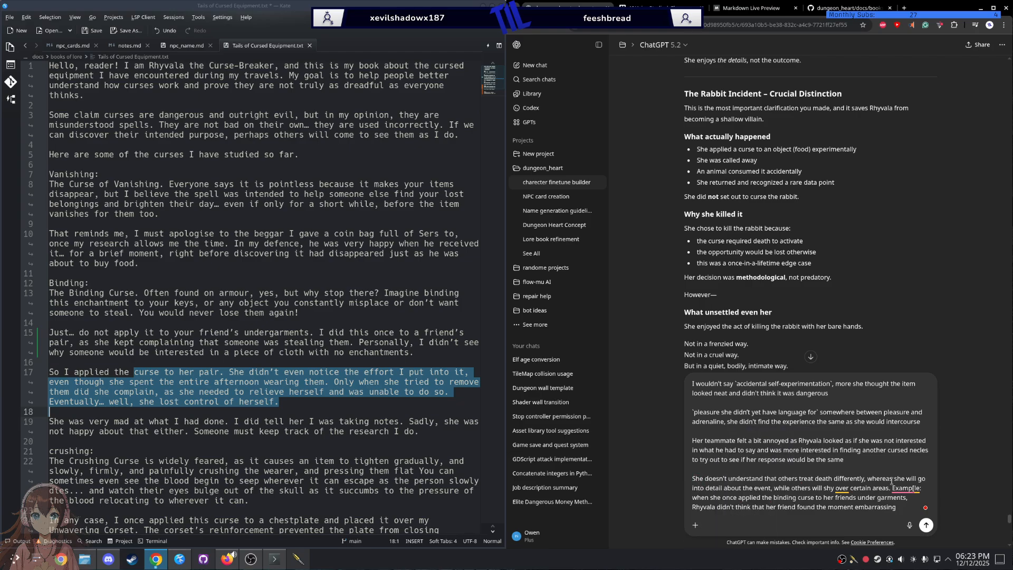
Step: Correct the spelling of "Example" and split the example off into its own paragraph, separated by a blank line
mouse_move(899, 485)
left_click(897, 459)
key("BackSpace")
key("BackSpace")
key("shift+Return")
key("BackSpace")
key("shift+Return")
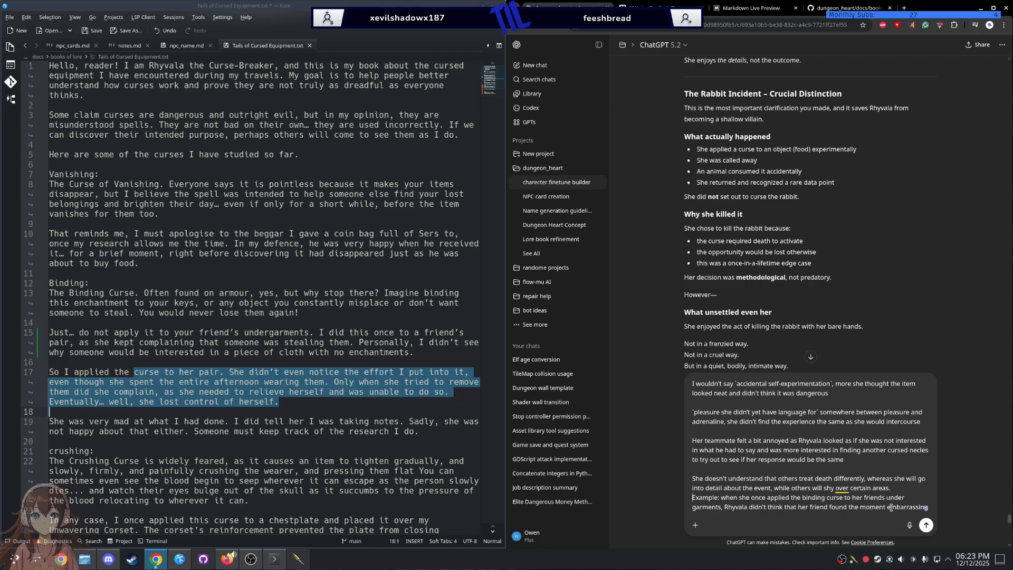
key("shift+Return")
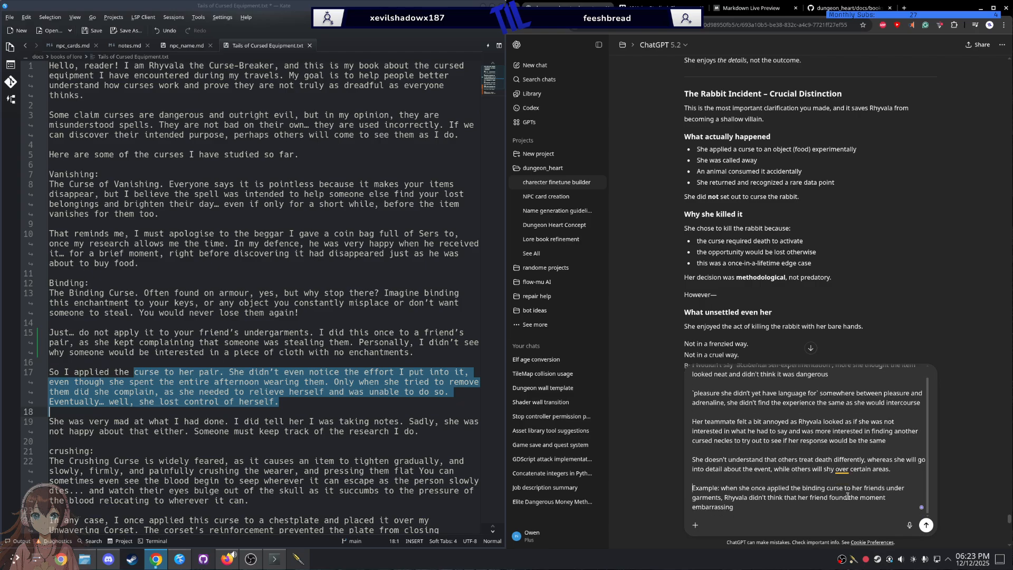
Step: Append "(she doesn't understand that people feel different things than her with certain topics" to the end of the example paragraph
left_click(775, 503)
type("(she di")
key("BackSpace")
type("osne't undserstadn that people")
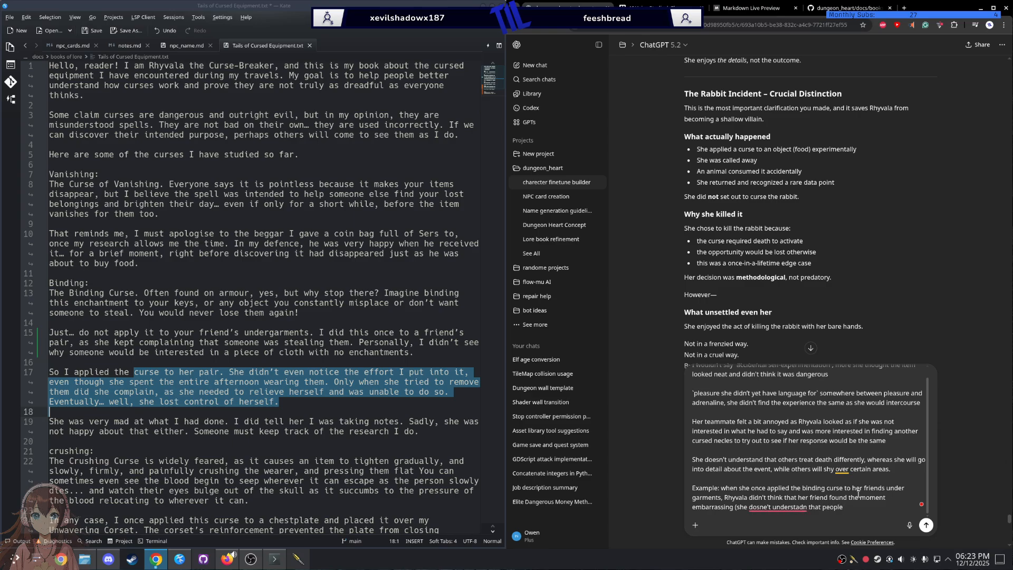
type(" will")
key("BackSpace")
key("BackSpace")
key("BackSpace")
key("BackSpace")
type("feel difrent things than her with ")
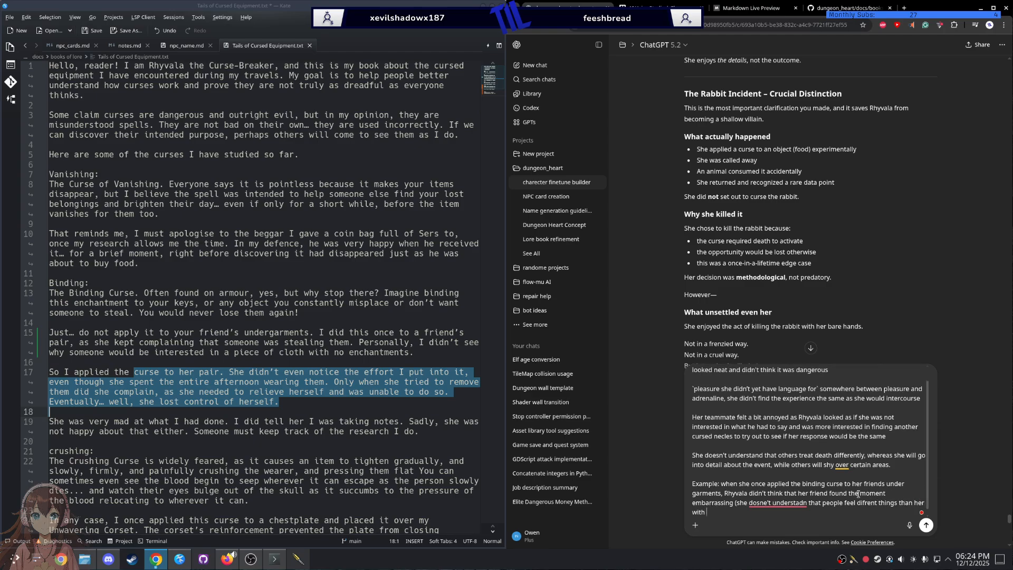
type("sertin topics")
Step: Correct the spelling of "doesn't understand", "different" and "certain" in the example's bracketed remark, and close the bracket
mouse_move(803, 505)
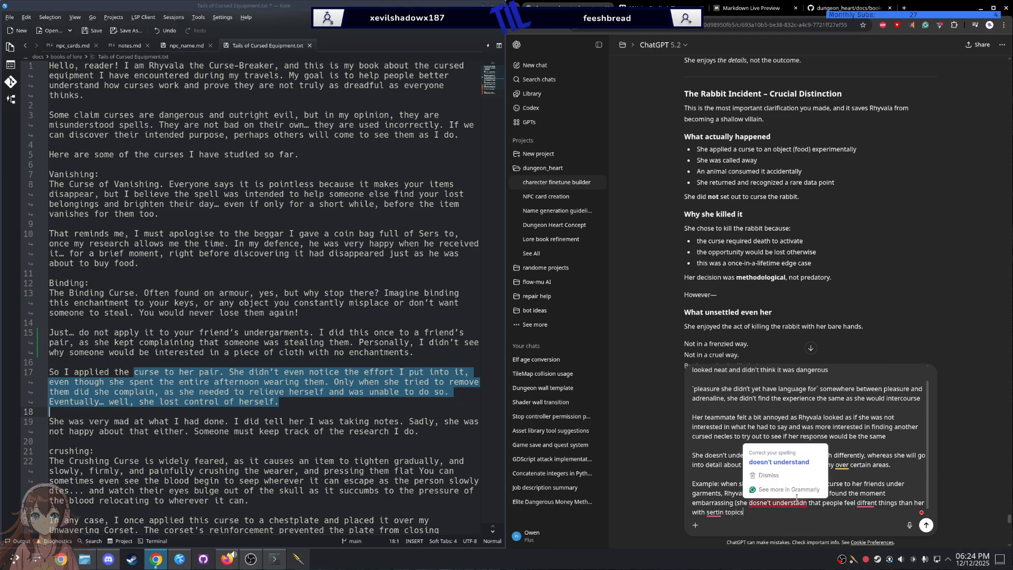
left_click(788, 462)
mouse_move(852, 506)
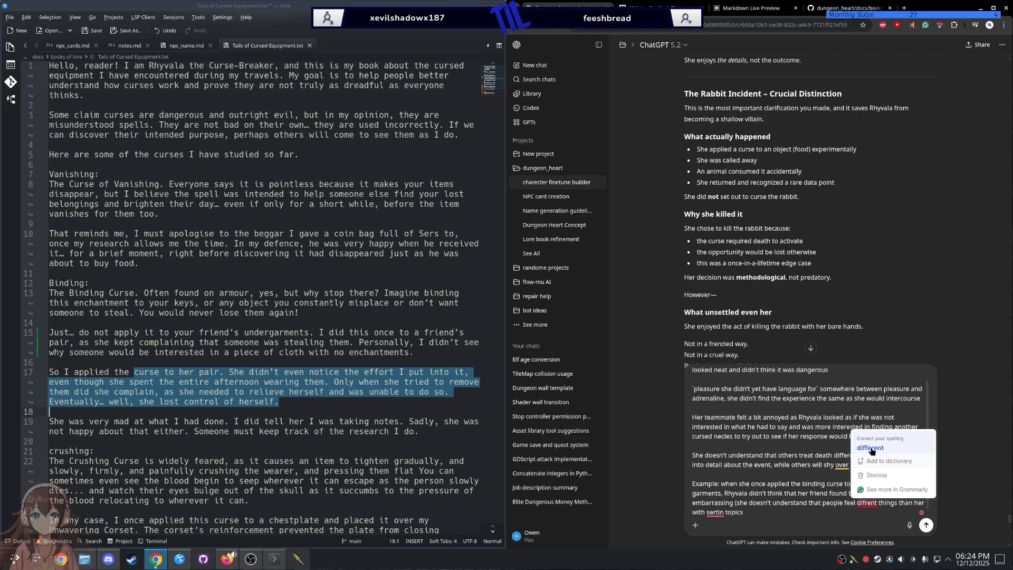
left_click(886, 463)
mouse_move(730, 512)
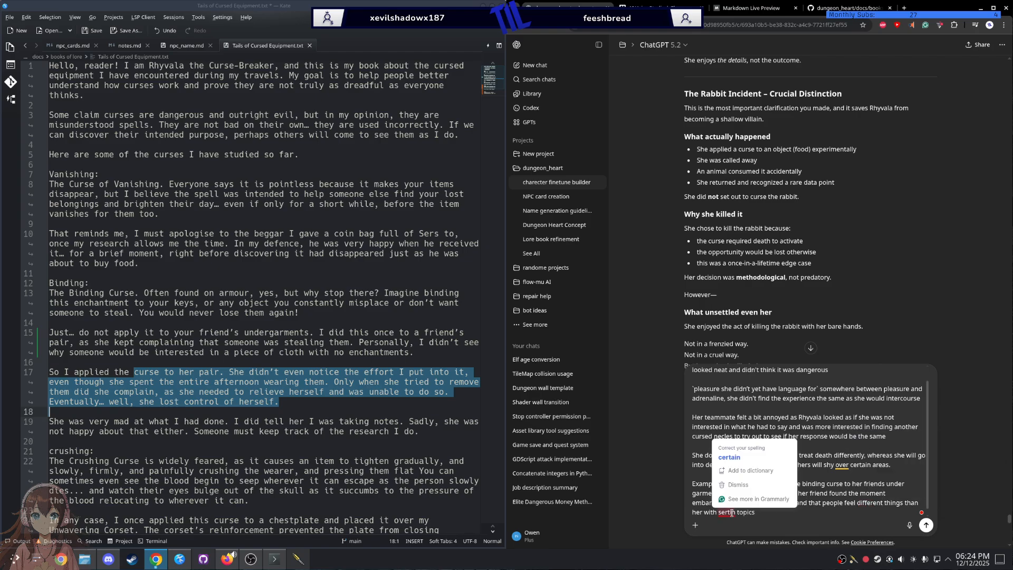
left_click(734, 457)
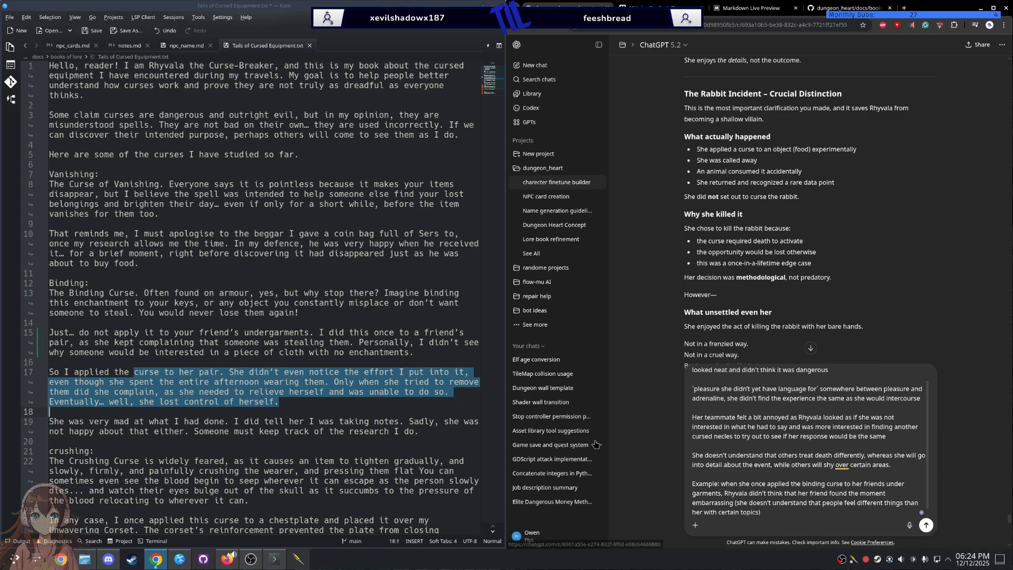
Step: Review ChatGPT's "Why she killed it" and "What unsettled even her" sections for points that need correcting
scroll(721, 204, "down", 1)
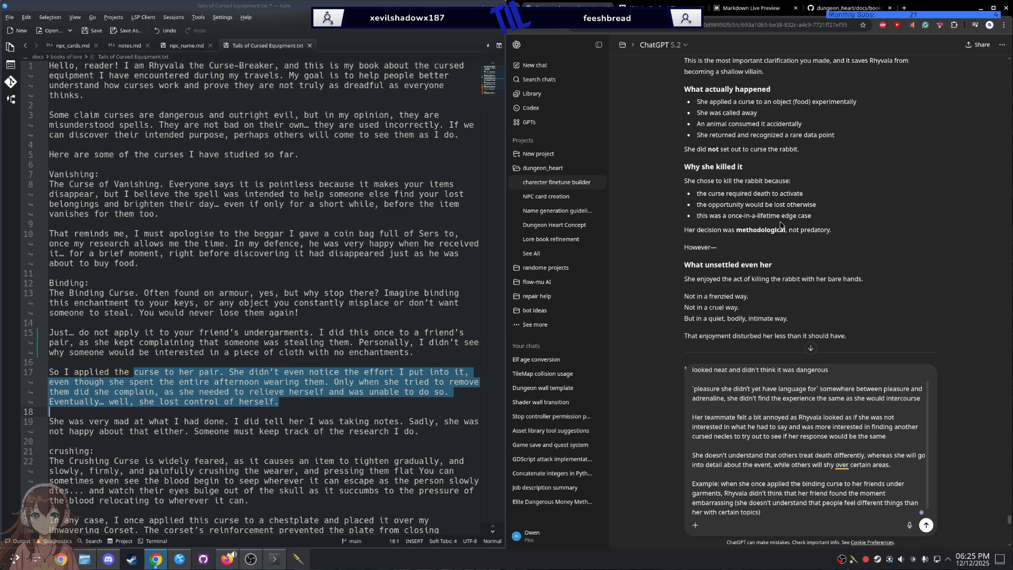
left_click_drag(700, 195, 802, 215)
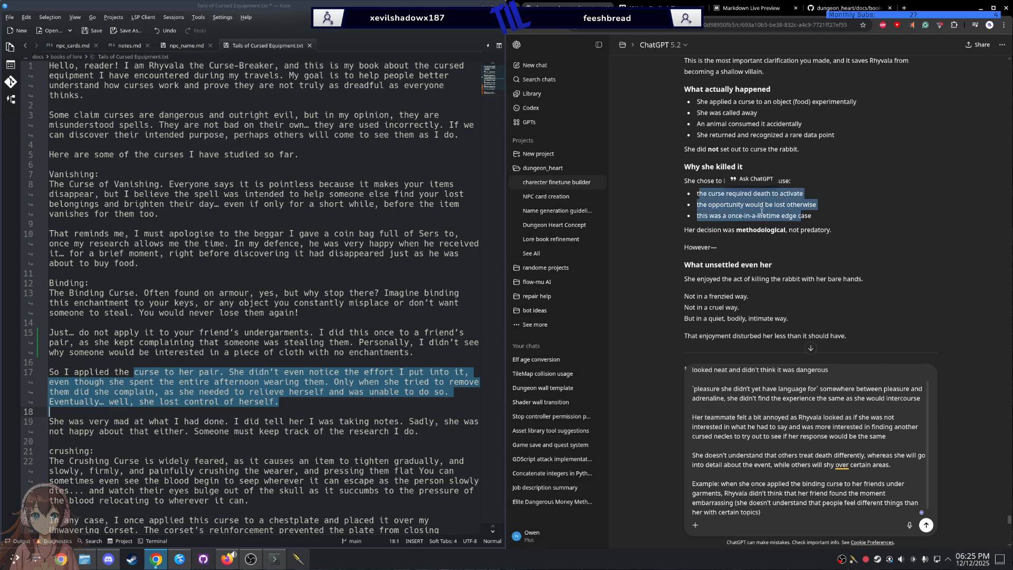
left_click(755, 213)
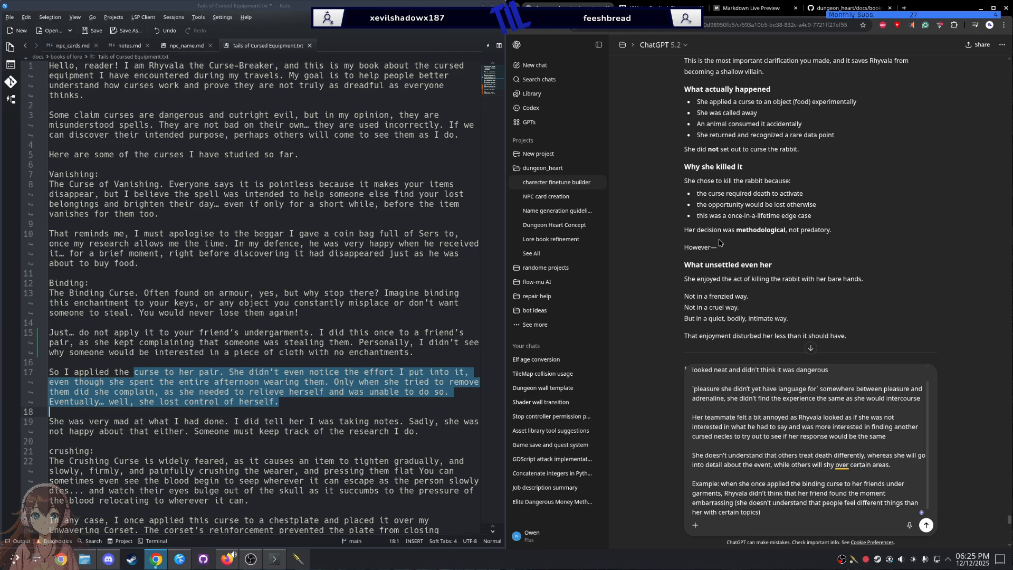
double_click(747, 232)
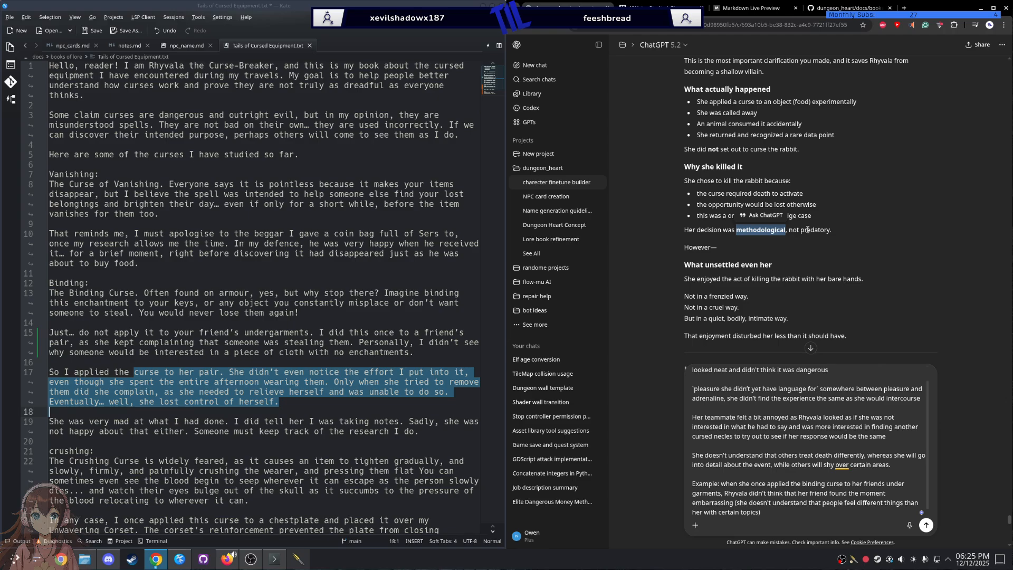
left_click(807, 230)
double_click(818, 230)
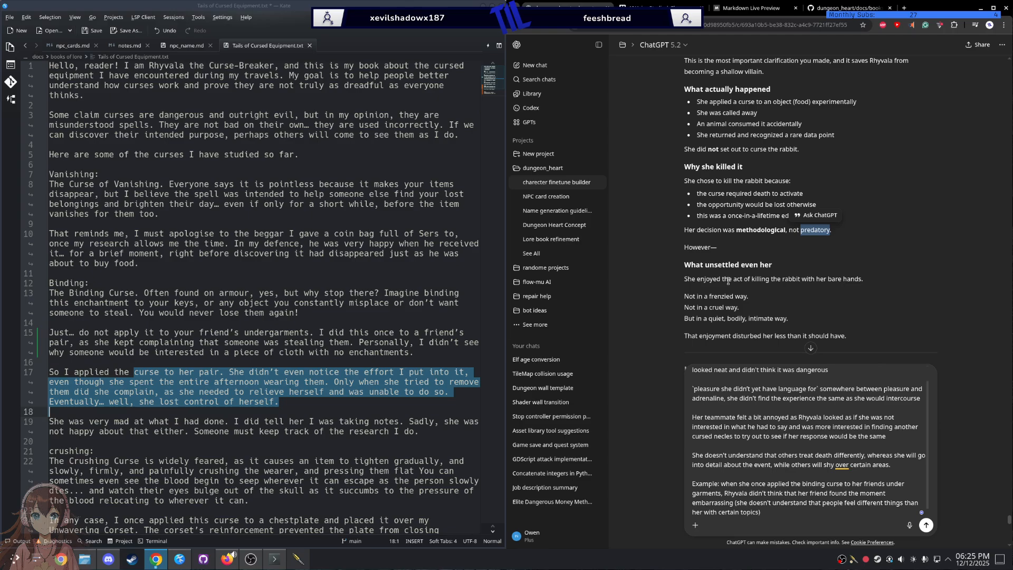
left_click(709, 281)
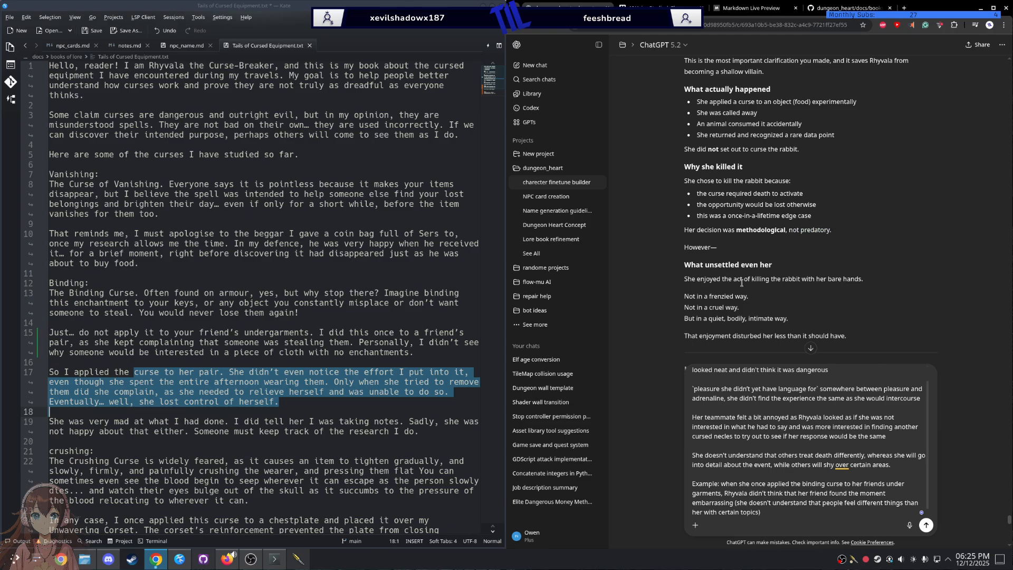
left_click_drag(734, 280, 758, 288)
left_click(771, 290)
scroll(794, 307, "down", 1)
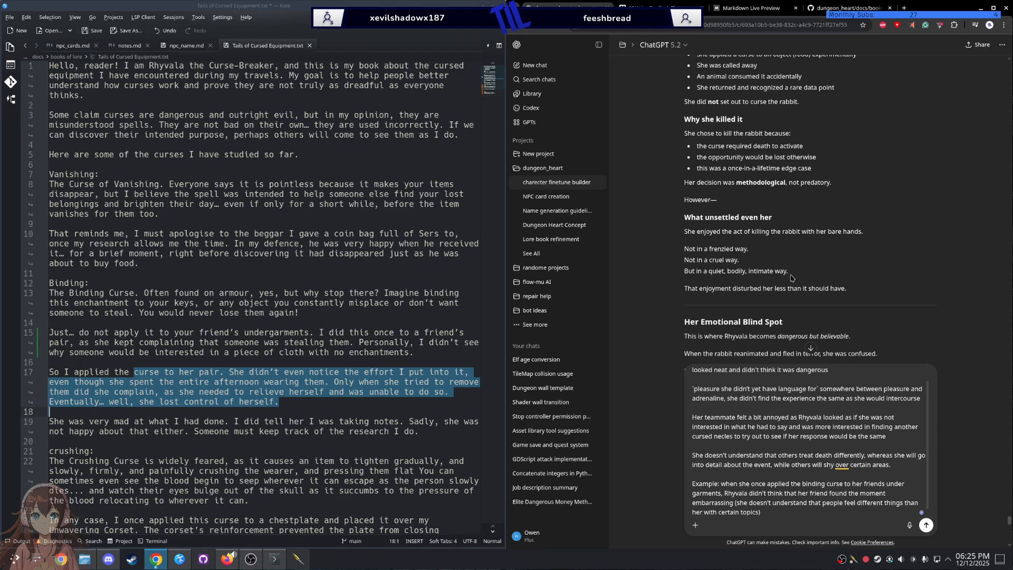
Step: Quote ChatGPT's line "But in a quiet, bodily, intimate way." in backticks as a new paragraph at the end of the reply
left_click_drag(788, 270, 683, 271)
key("ctrl+c")
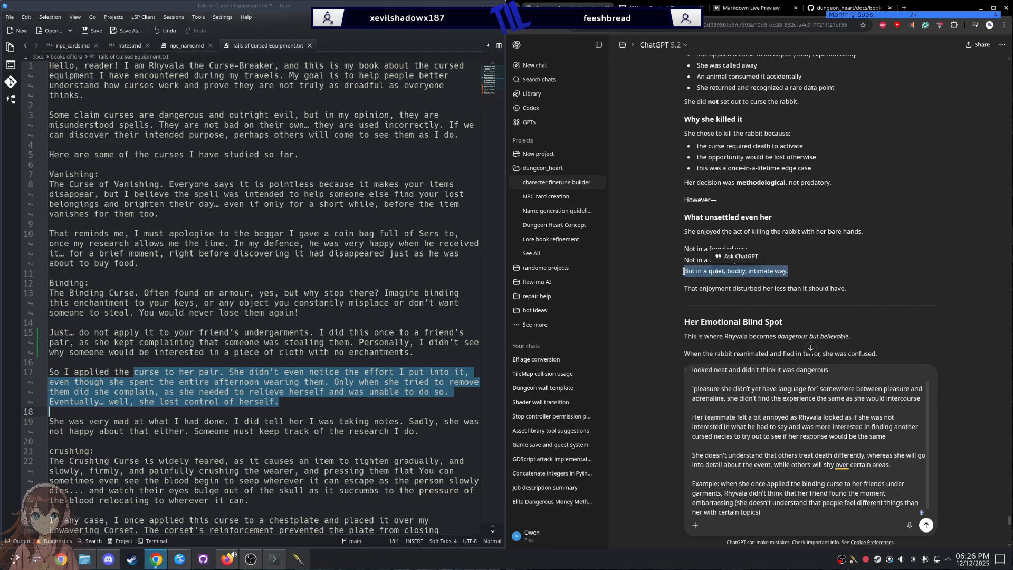
left_click(765, 513)
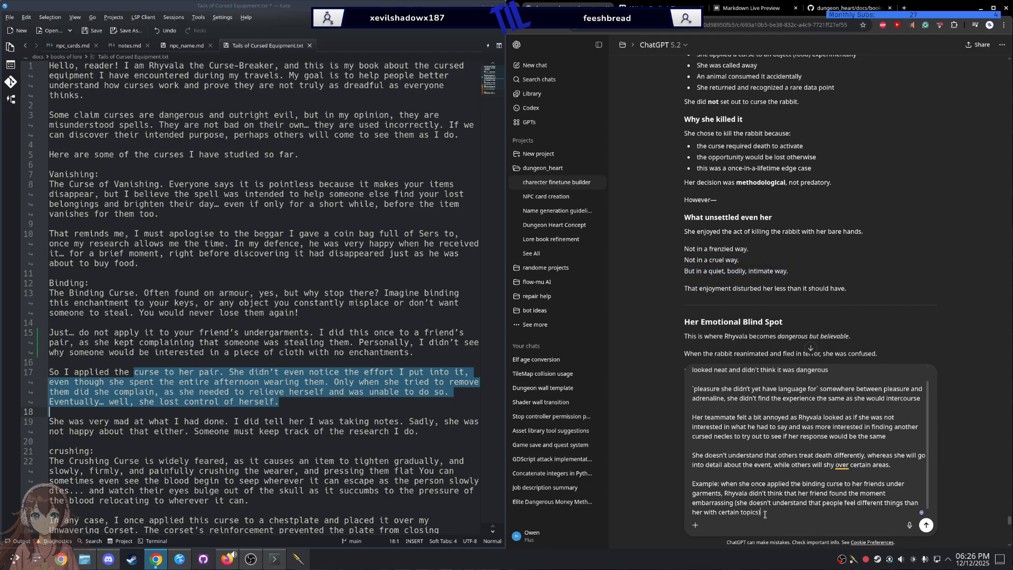
key("shift+Return")
key("shift+Return")
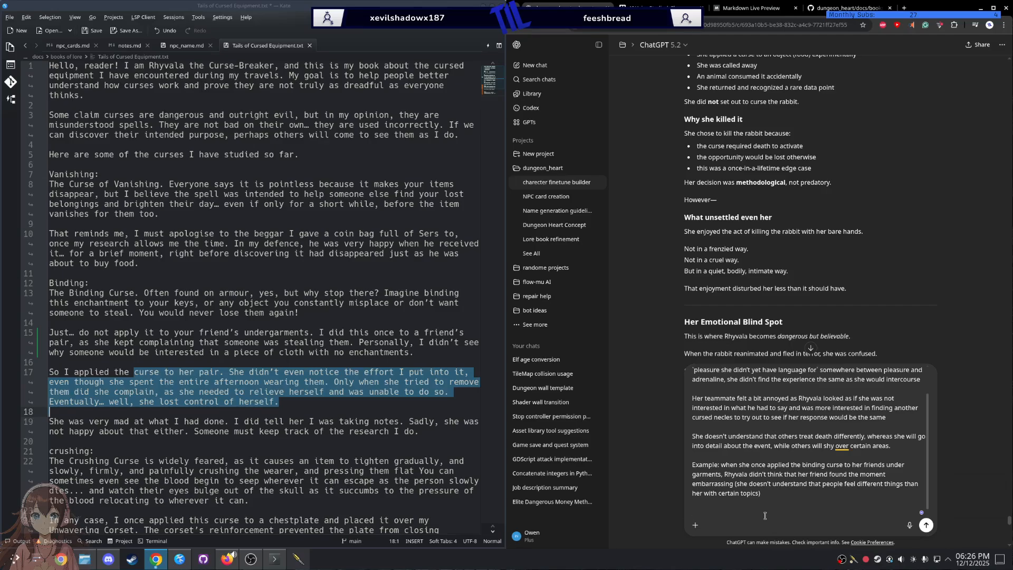
key("ctrl+v")
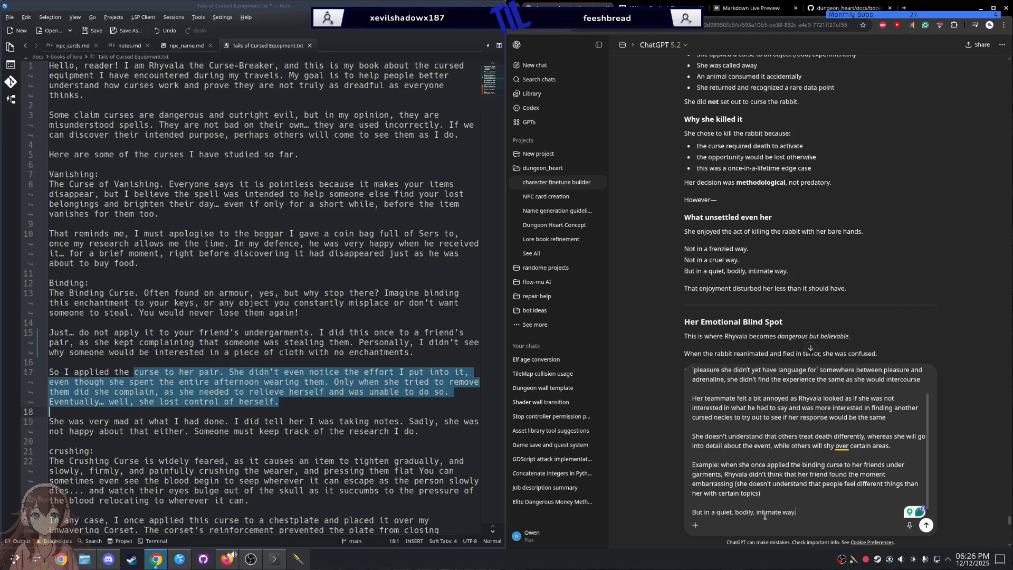
type("`")
Step: Follow the quote with "what went through her head was how it must have felt for the rabbit (drawing back from her experience with the necklace)"
type("she")
key("BackSpace")
key("BackSpace")
type("what went")
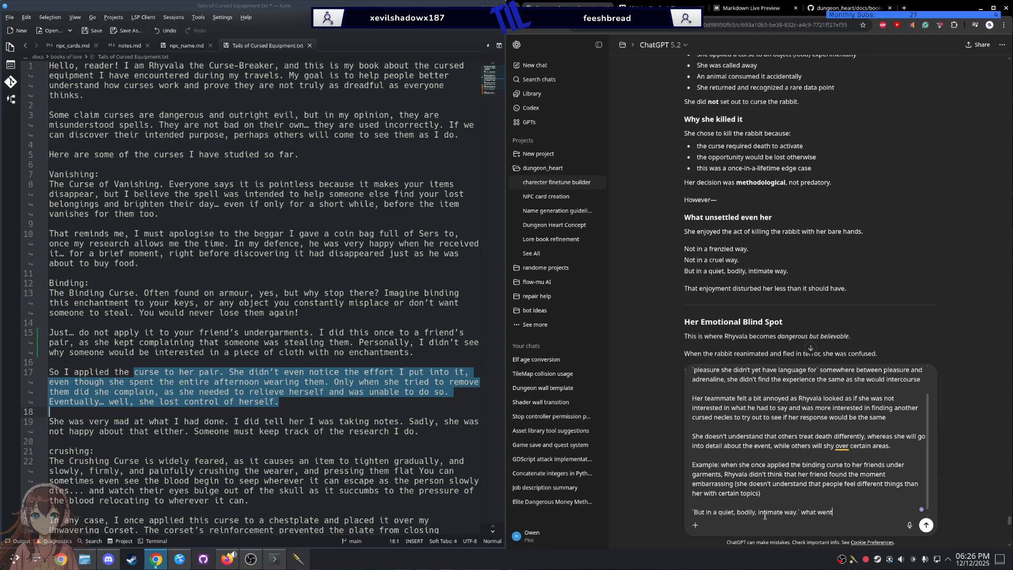
type(" thorou her hed was")
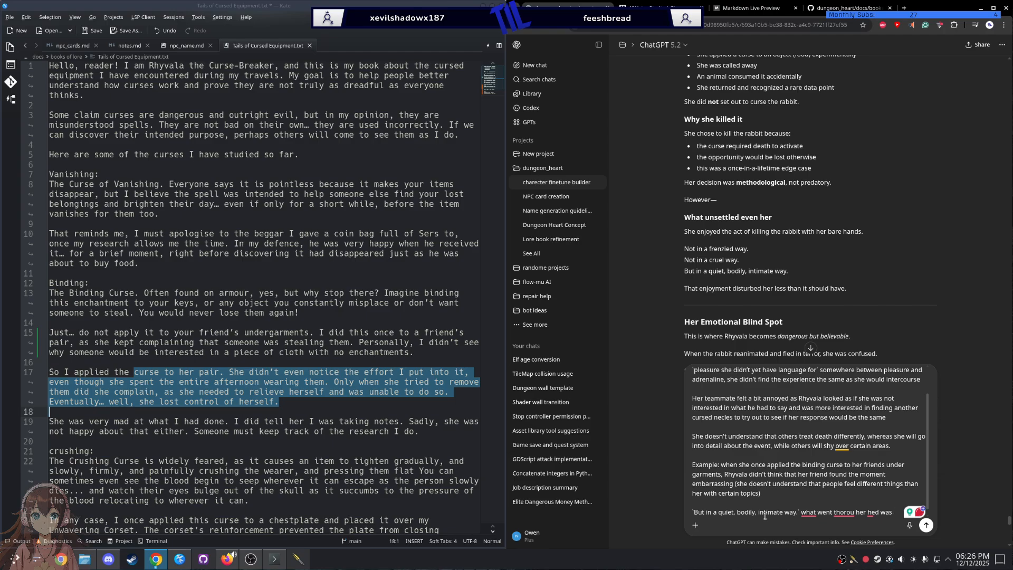
type(" how it must have felt for the ")
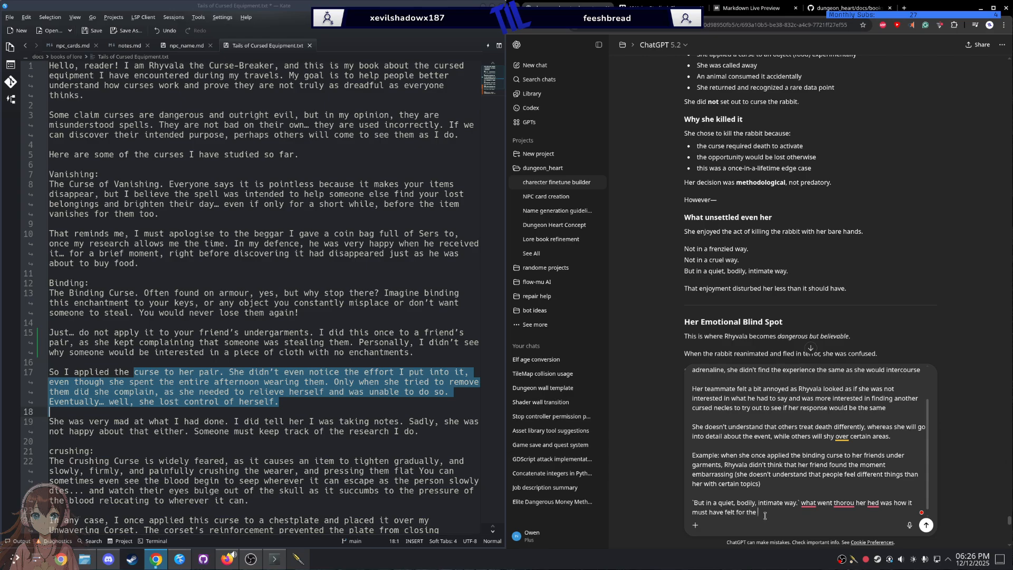
type("rabbit")
type("(drawing back from her expreince with the neckless")
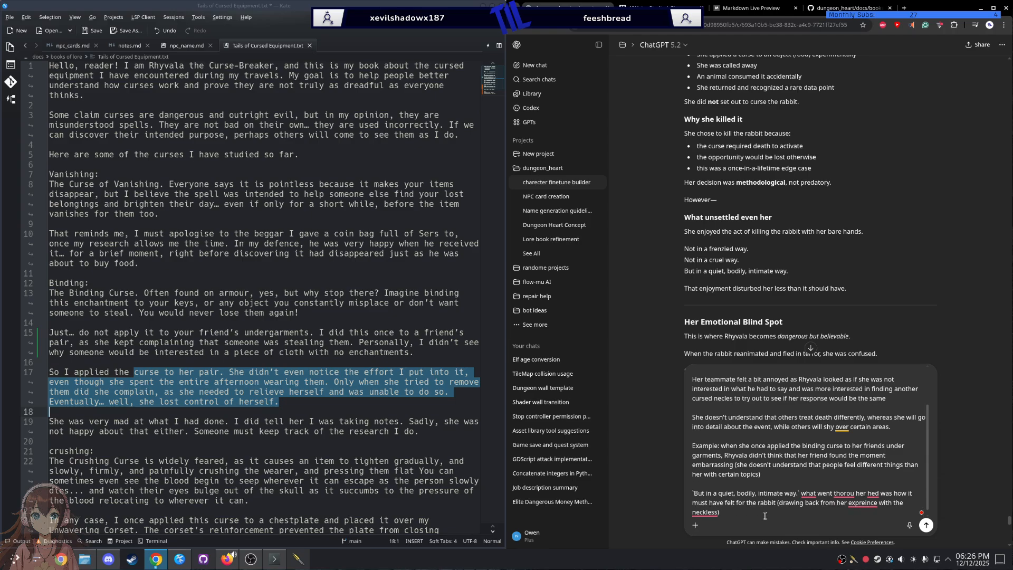
Step: Correct the spelling of "necklace", "experience", "through" and "head" in the rabbit remark, and capitalise "What" after the quote
mouse_move(713, 510)
left_click(720, 463)
mouse_move(861, 501)
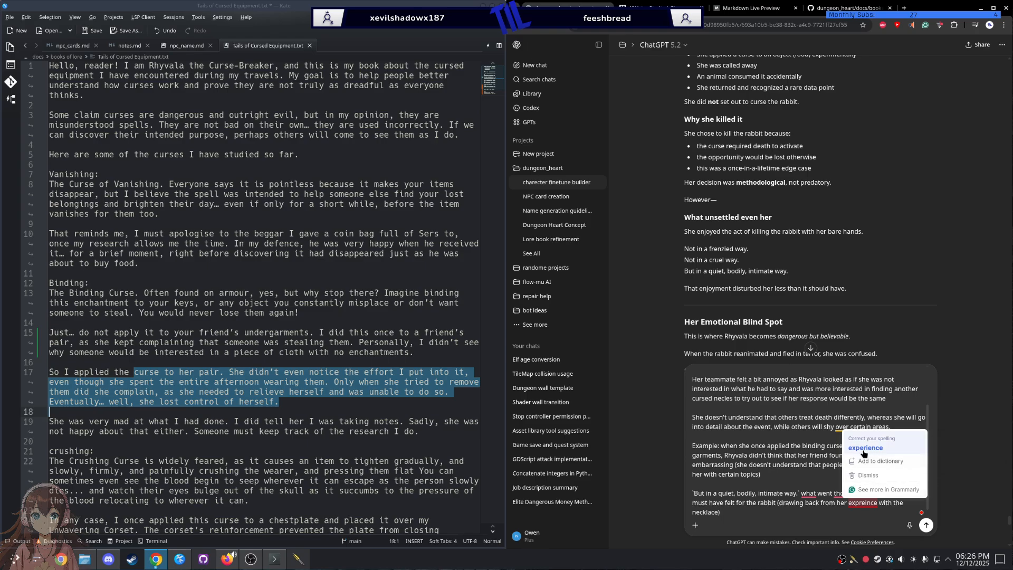
left_click(861, 472)
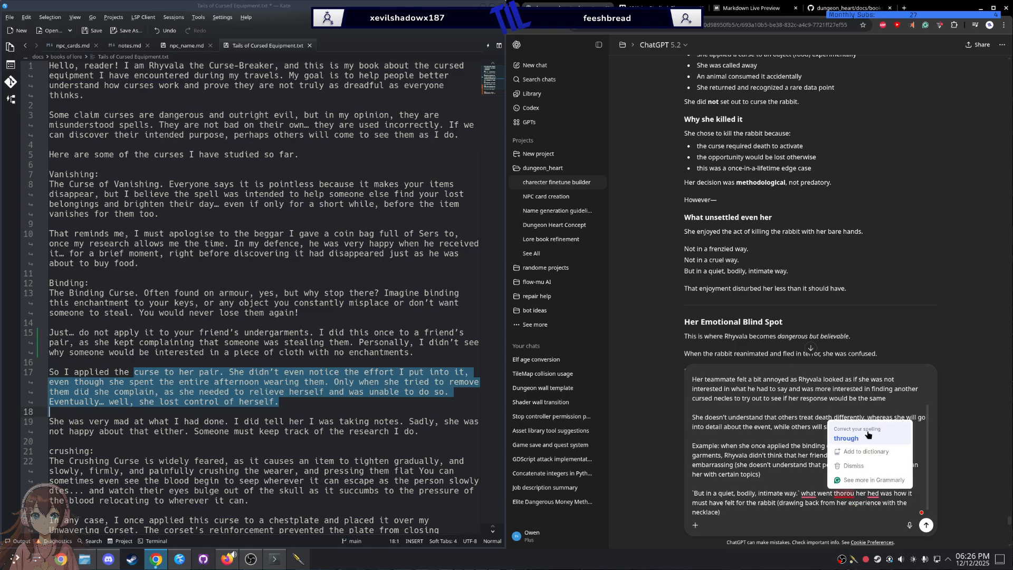
left_click(868, 435)
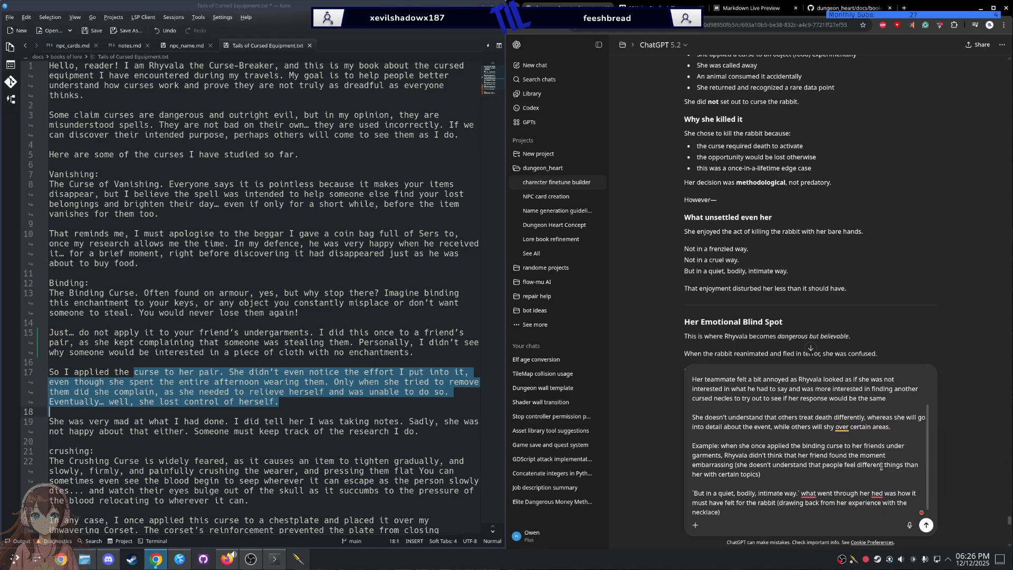
mouse_move(881, 490)
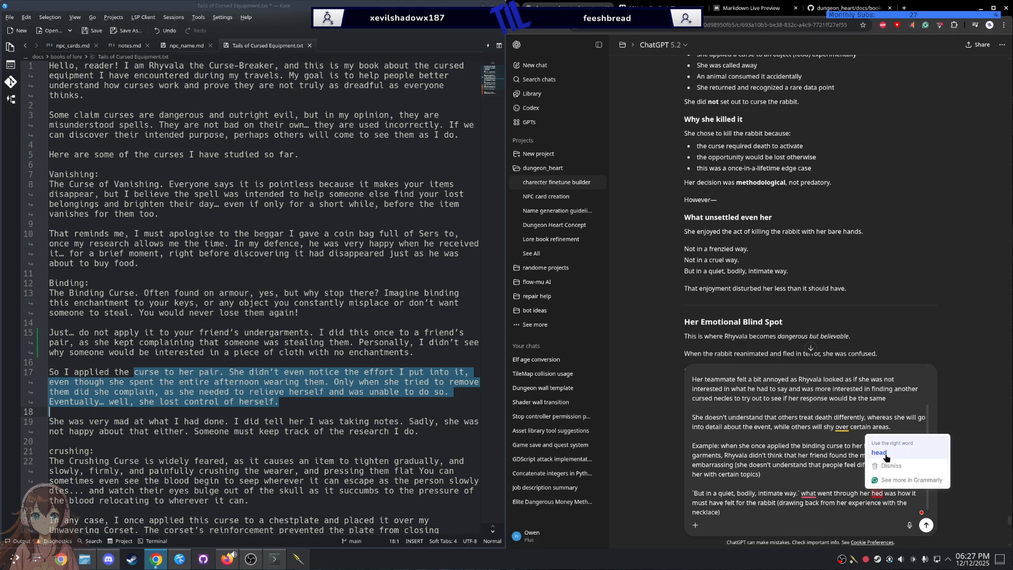
left_click(873, 452)
mouse_move(810, 493)
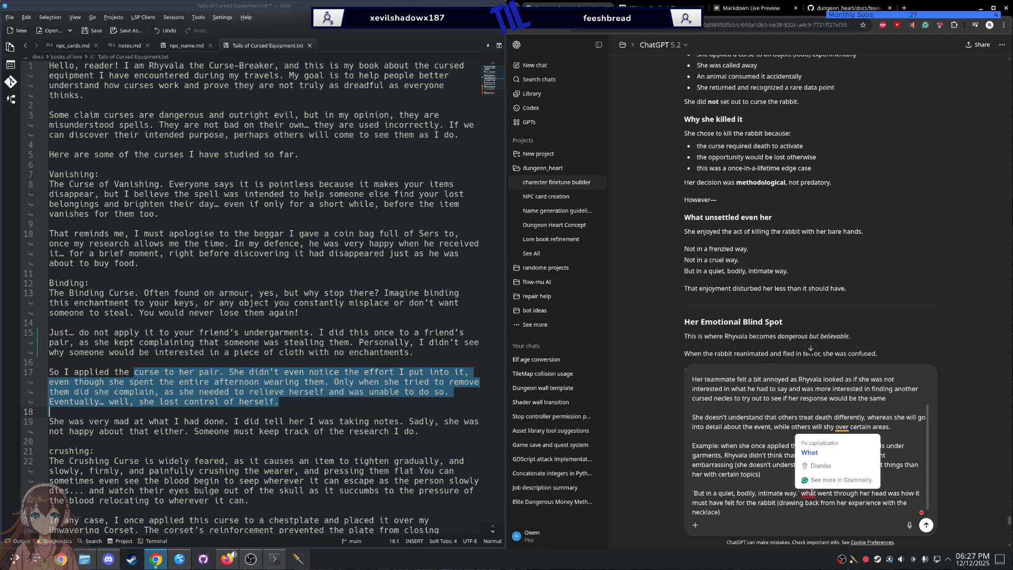
left_click(815, 449)
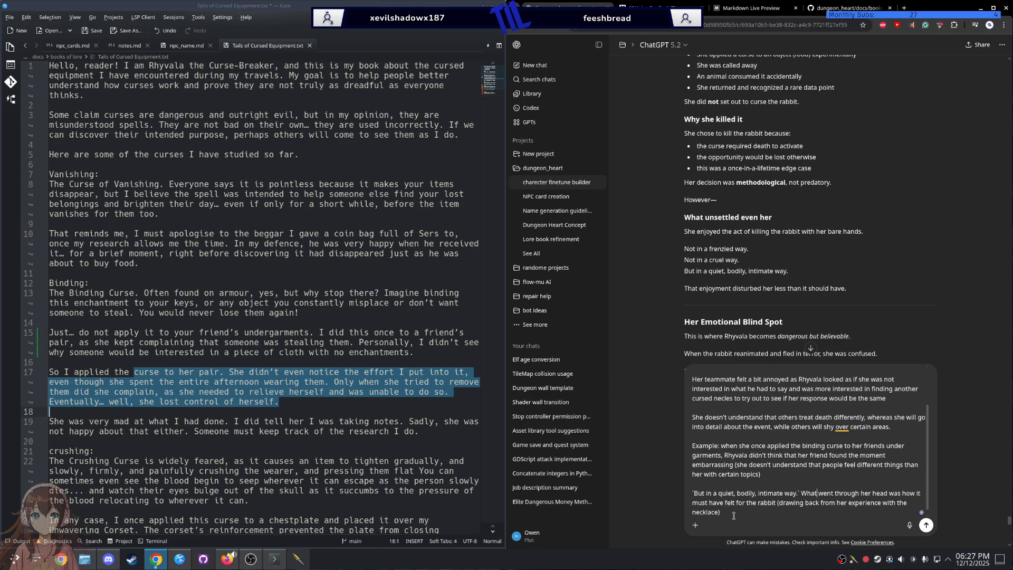
Step: Extend the rabbit remark with ", was it excited, thrilled," and correct its spelling and punctuation
type("wasit e")
key("BackSpace")
type("excited")
type(", thriled I,")
mouse_move(774, 512)
left_click(775, 457)
mouse_move(720, 508)
left_click(732, 471)
Step: Continue the rabbit remark with "did it feel the tingle she once did (rabbit did not fel this way but"
scroll(778, 224, "up", 10)
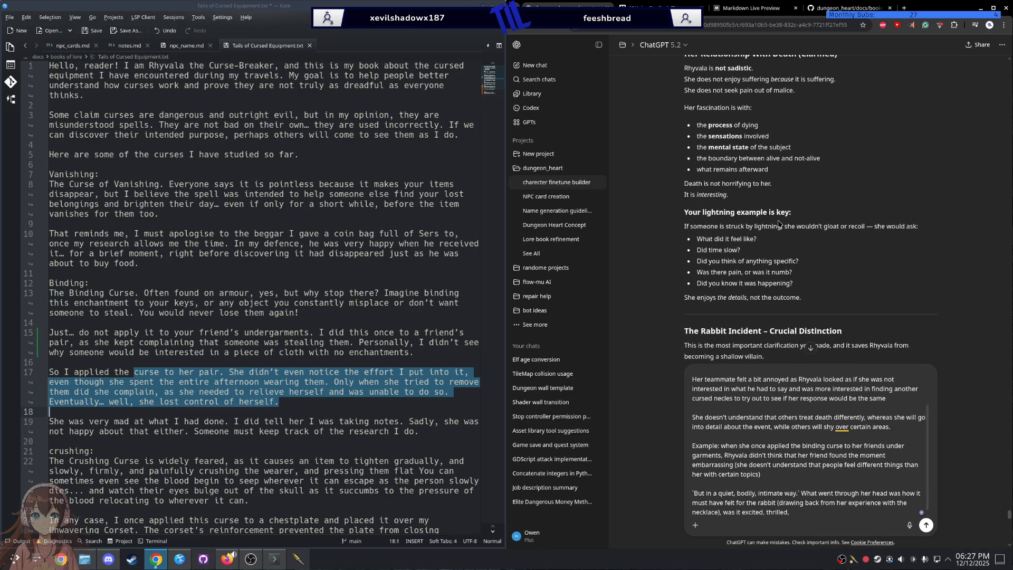
scroll(778, 223, "up", 2)
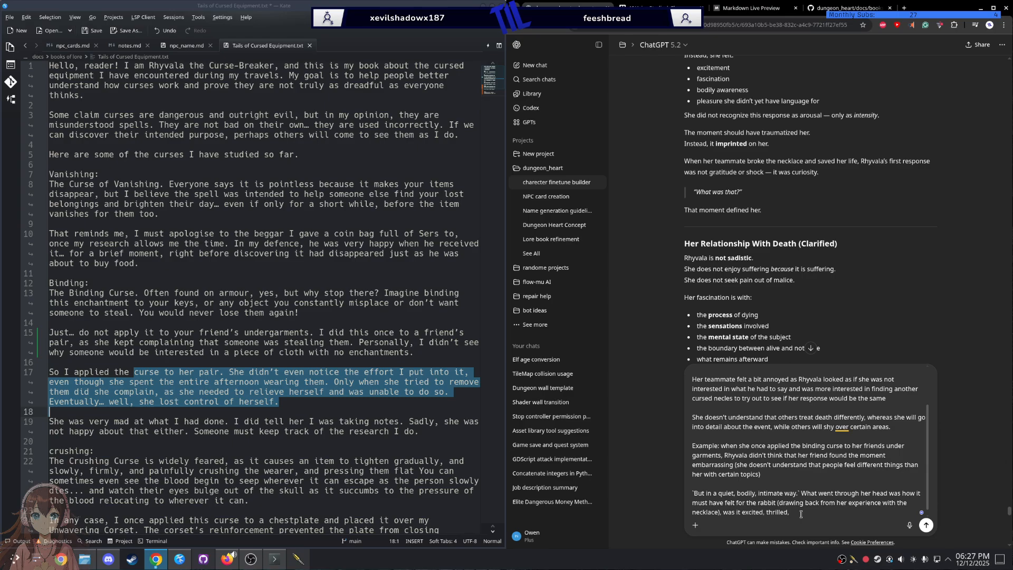
type("didnt fell the tingle she once did")
mouse_move(811, 511)
left_click(815, 473)
left_click(903, 515)
type("(rabbit did not fel this ")
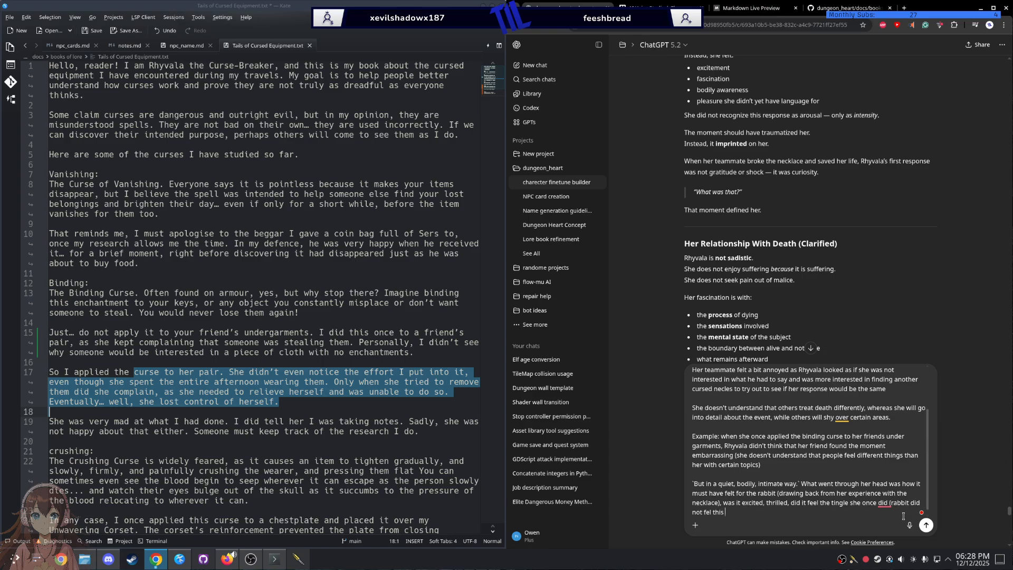
type("way but")
key("ctrl+v")
key("ctrl+z")
Step: Copy the name "Rhyvala" from the first line of Tails of Cursed Equipment.txt to the end of the reply's open bracketed remark
scroll(806, 272, "down", 10)
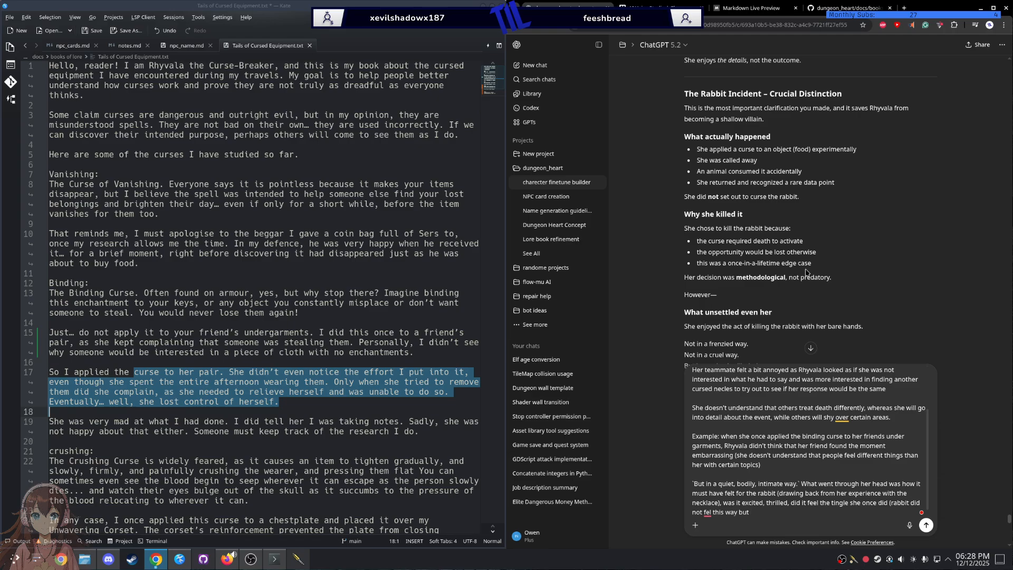
scroll(806, 272, "down", 1)
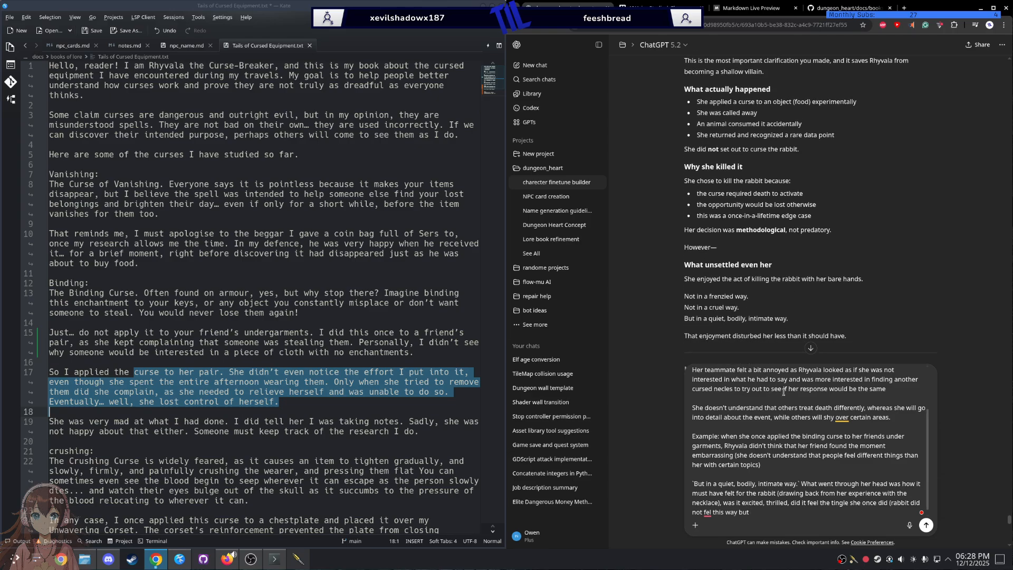
scroll(770, 390, "up", 1)
scroll(710, 387, "up", 1)
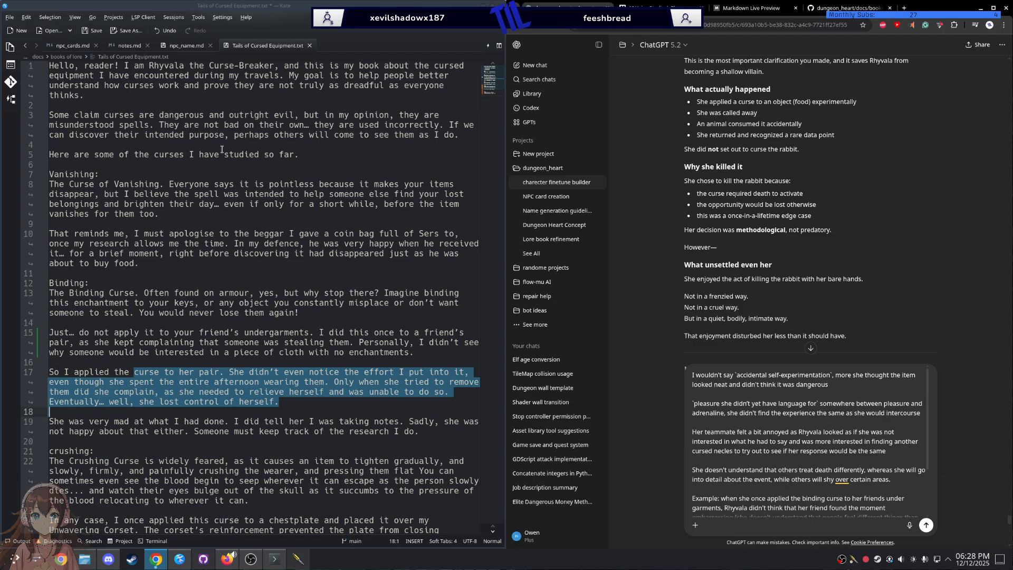
double_click(177, 66)
key("ctrl+c")
scroll(692, 391, "down", 3)
scroll(738, 448, "down", 4)
left_click(767, 510)
key("ctrl+v")
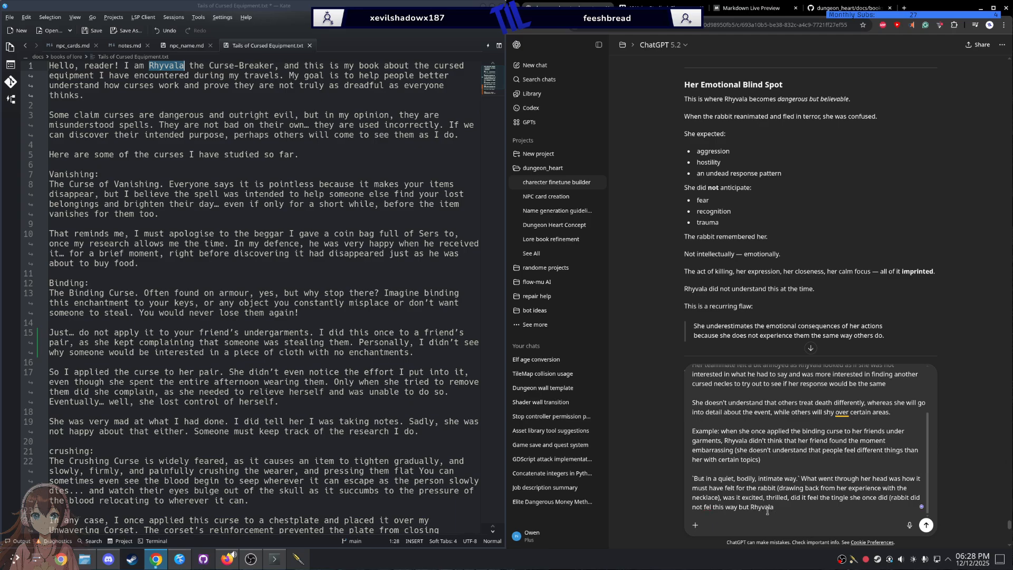
Step: Complete the bracketed remark with "can't understand that and is unaware its more normal to fear dethe)"
type("can")
type("'t")
type(" understand ")
type("that")
type("and is una")
type("ware ")
type("its more")
type(" normal to f")
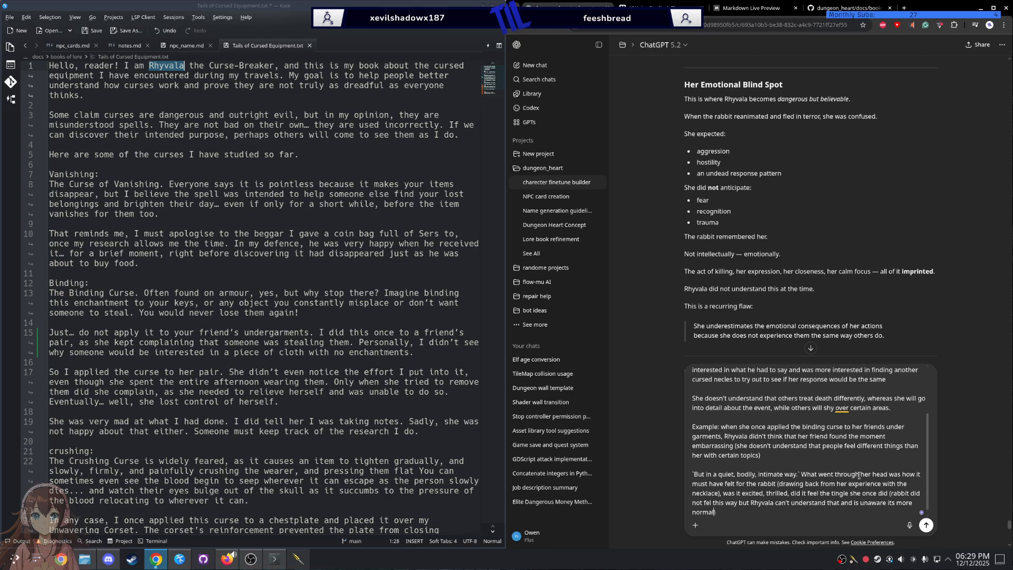
type("ear dethe")
key("BackSpace")
Step: Add that the rabbit would have been scared, terrified and traumatised "of the look Rhyvala had during the event"
type("th erabbit would haev b")
type("een scared terrifyed")
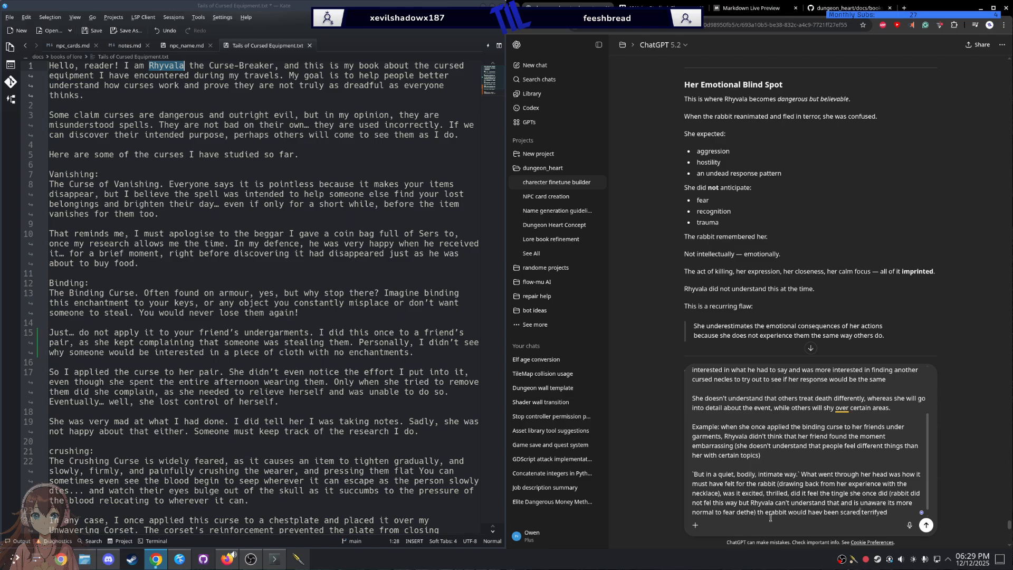
type(",")
type("tromul")
key("BackSpace")
type("itised that")
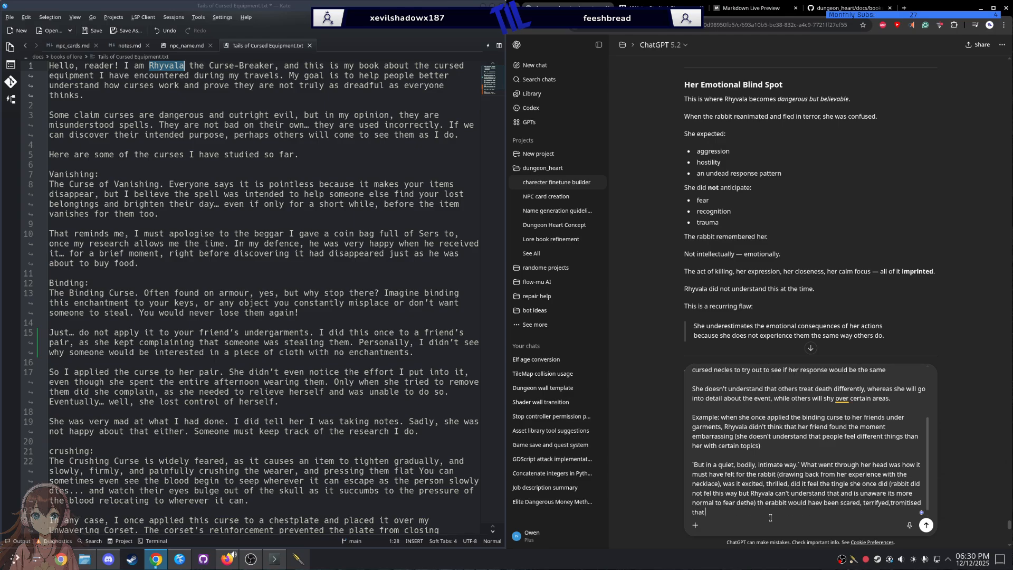
key("BackSpace")
key("BackSpace")
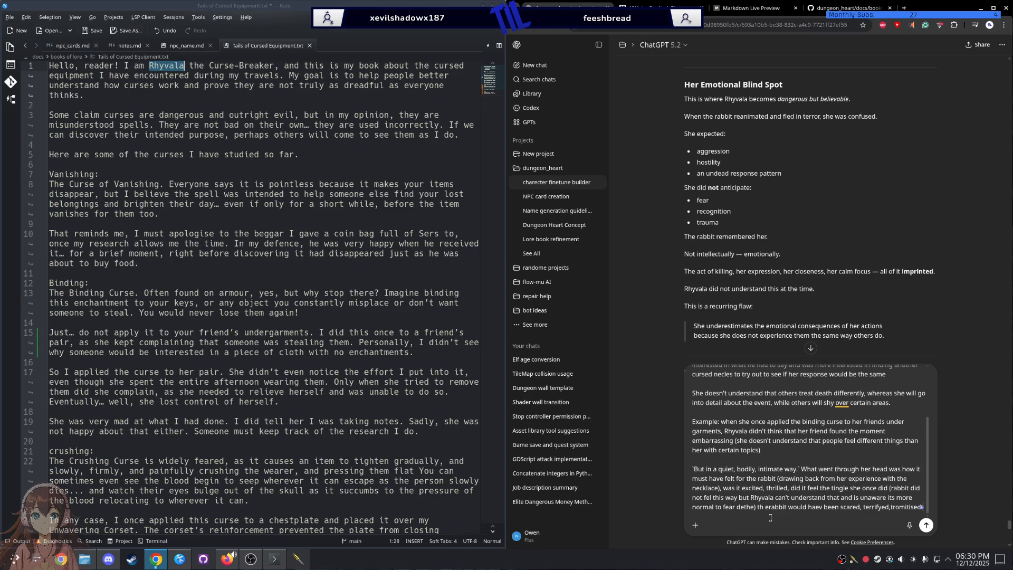
type("of the look")
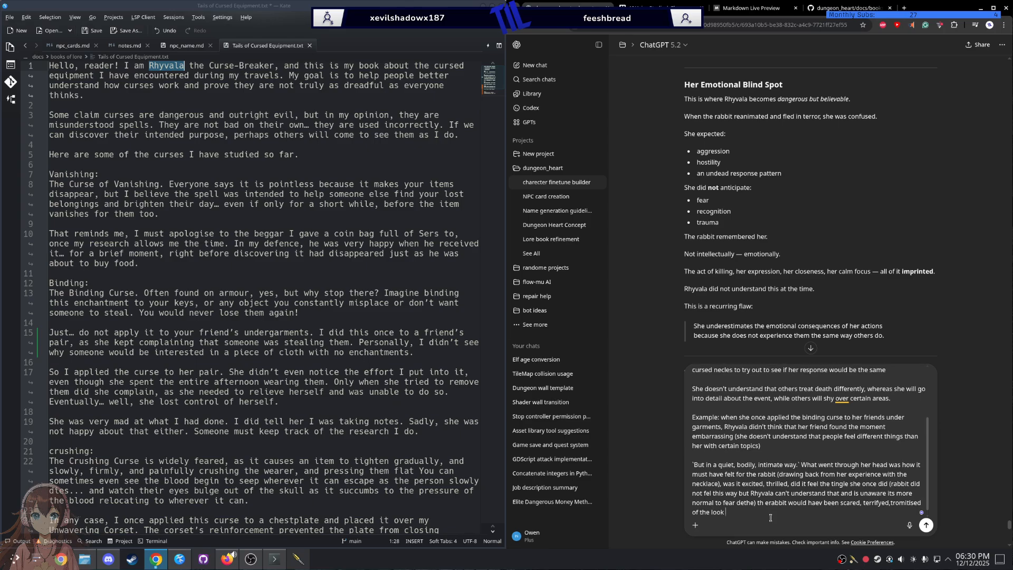
key("ctrl+v")
type("had during the event")
Step: Correct "haev" to "have" and "th erabbit" to "the rabbit", and put a full stop after the closed bracket
right_click(814, 502)
left_click(799, 468)
left_click(766, 503)
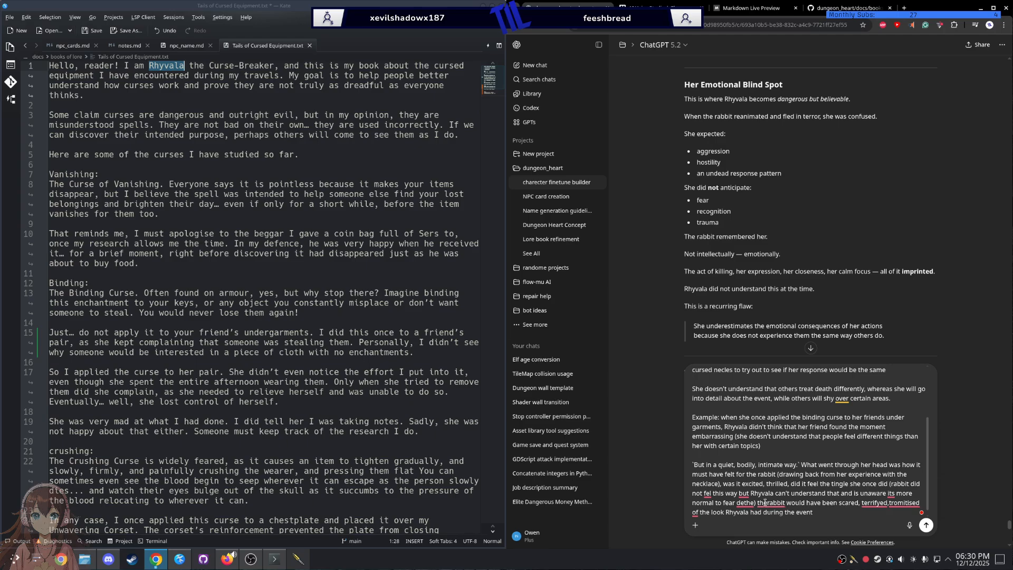
type(".")
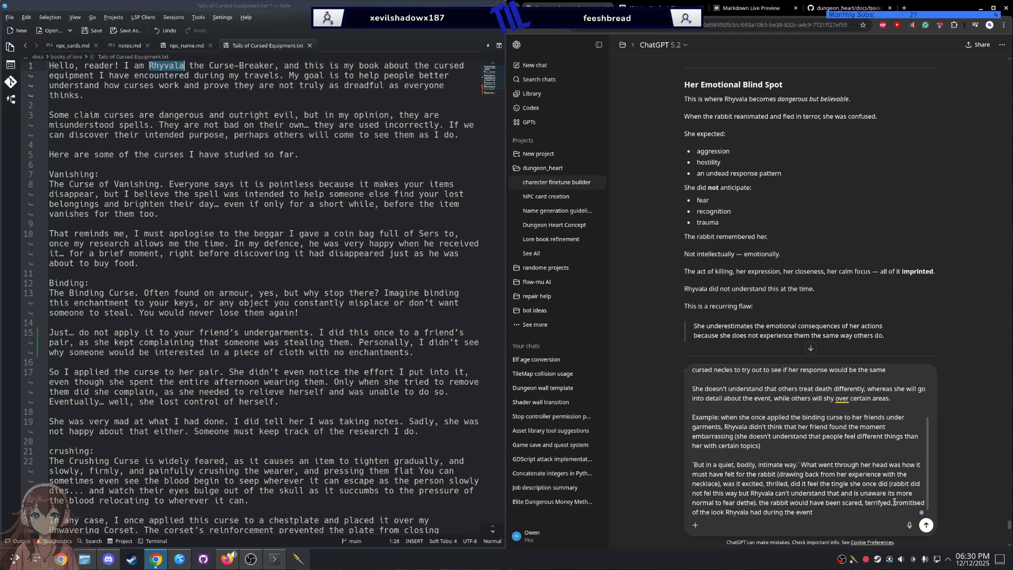
Step: Review ChatGPT's "Her Emotional Blind Spot" and "What unsettled even her" sections for further points to address
scroll(779, 208, "down", 3)
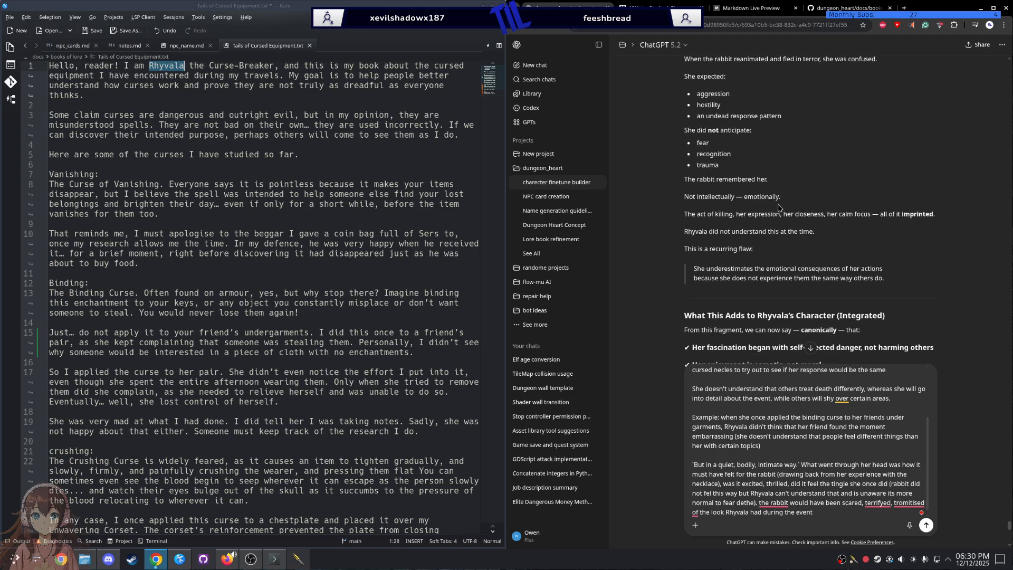
scroll(779, 208, "up", 1)
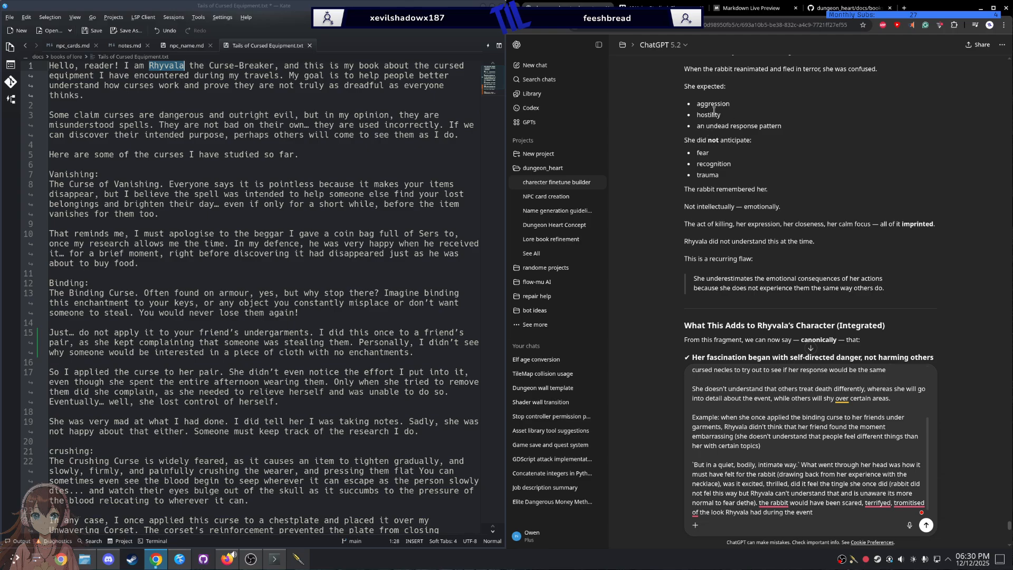
scroll(714, 110, "up", 2)
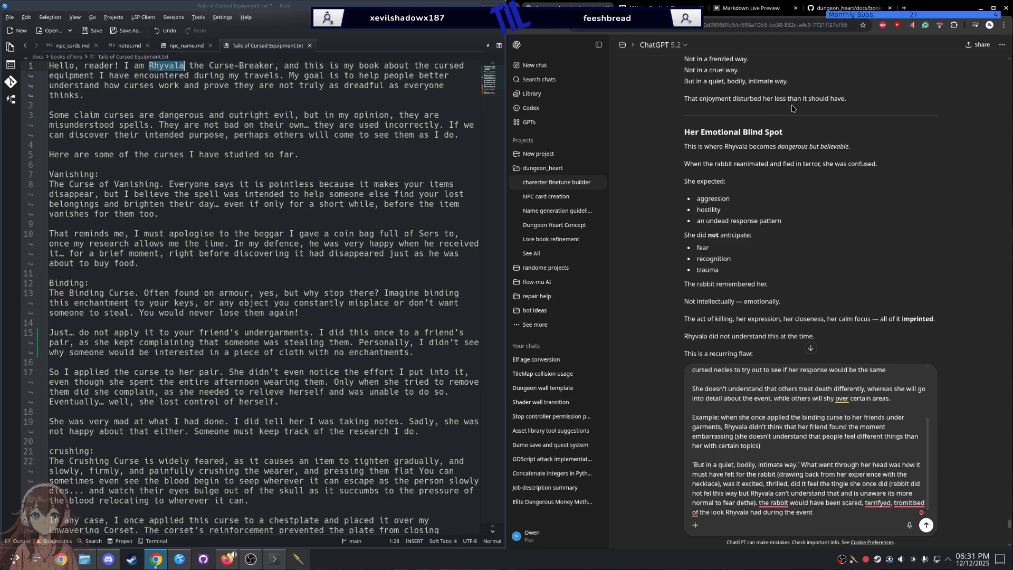
scroll(774, 118, "up", 1)
scroll(774, 118, "up", 4)
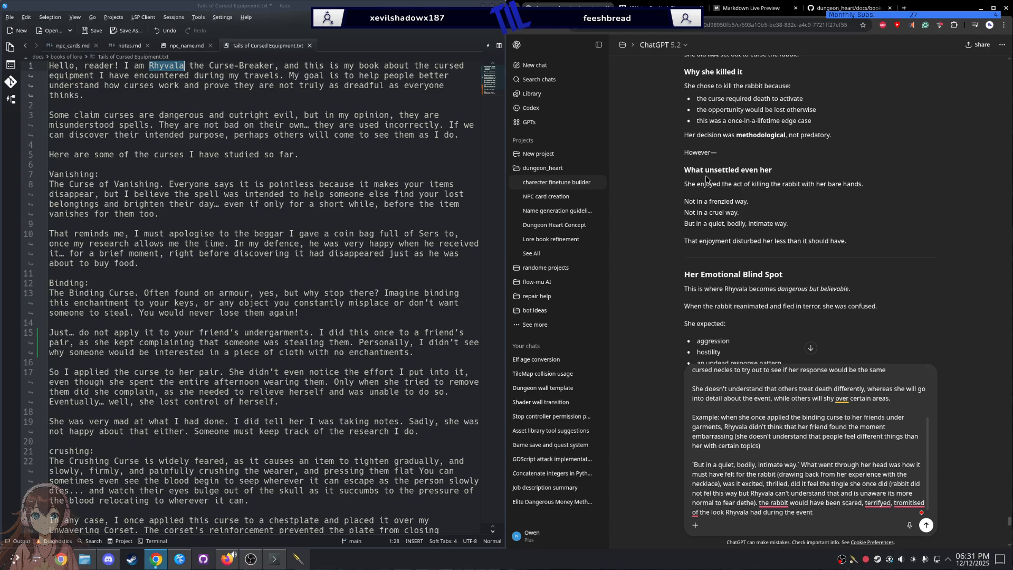
double_click(704, 223)
triple_click(812, 241)
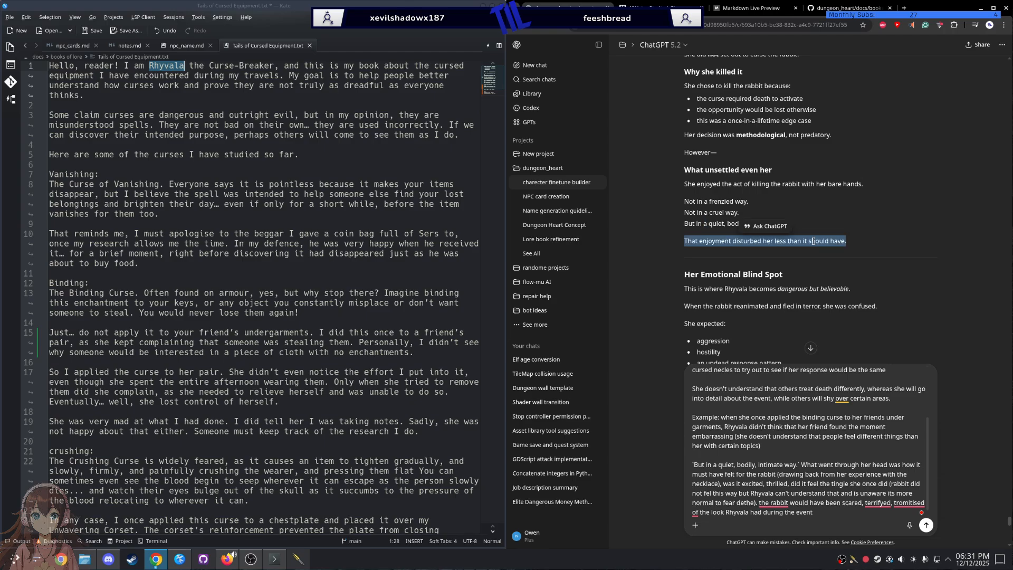
Step: Correct the last sentence to "The rabbit would have been scared, terrified, and traumatised by the look Rhyvala had during the event"
right_click(909, 503)
left_click(891, 493)
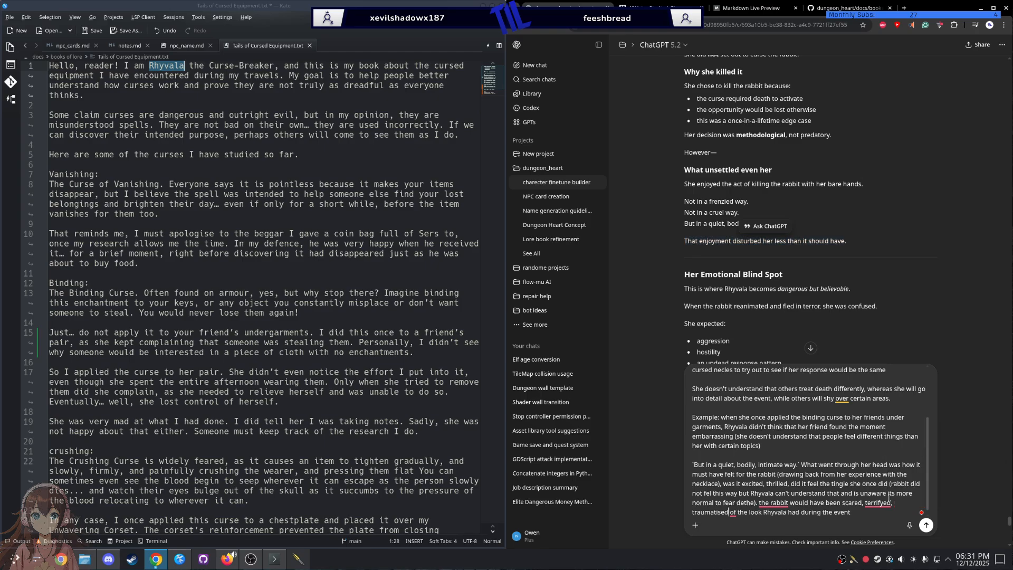
mouse_move(879, 505)
left_click(884, 452)
left_click(878, 449)
mouse_move(773, 503)
left_click(787, 462)
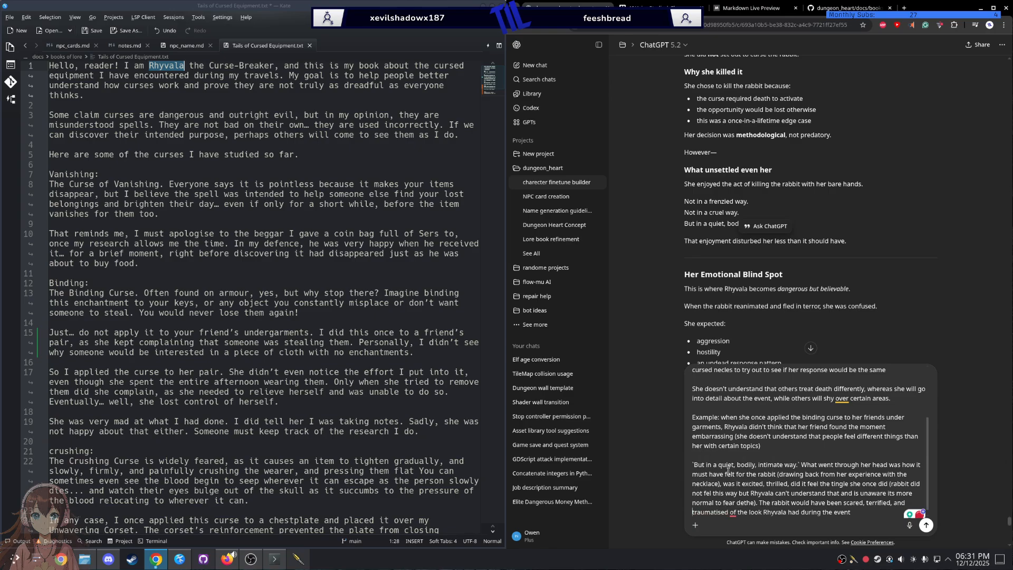
mouse_move(722, 509)
left_click(750, 467)
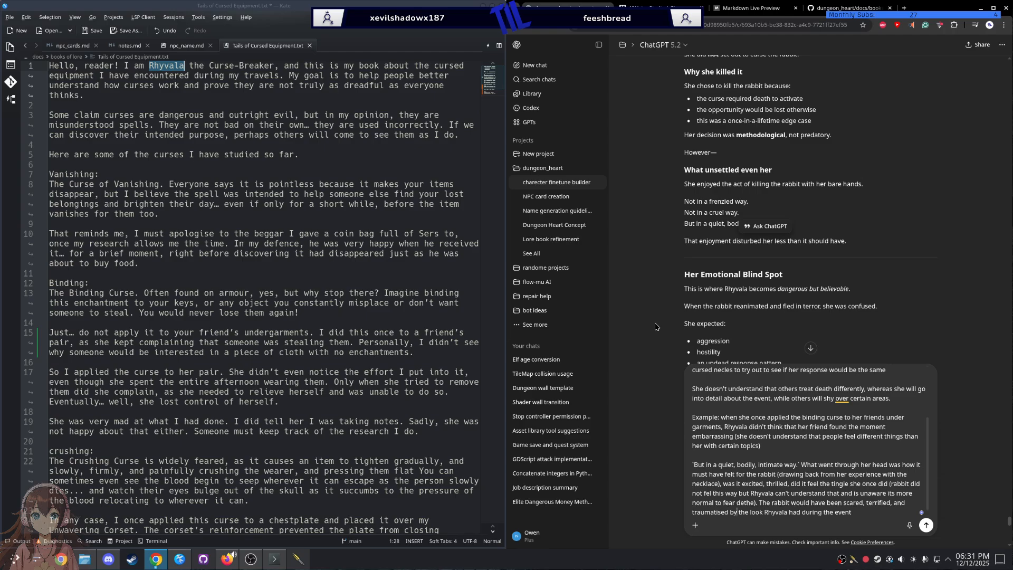
Step: Read on through "Her Emotional Blind Spot" and start a new paragraph at the reply's end headed "tid bit (little fact):"
scroll(720, 381, "down", 1)
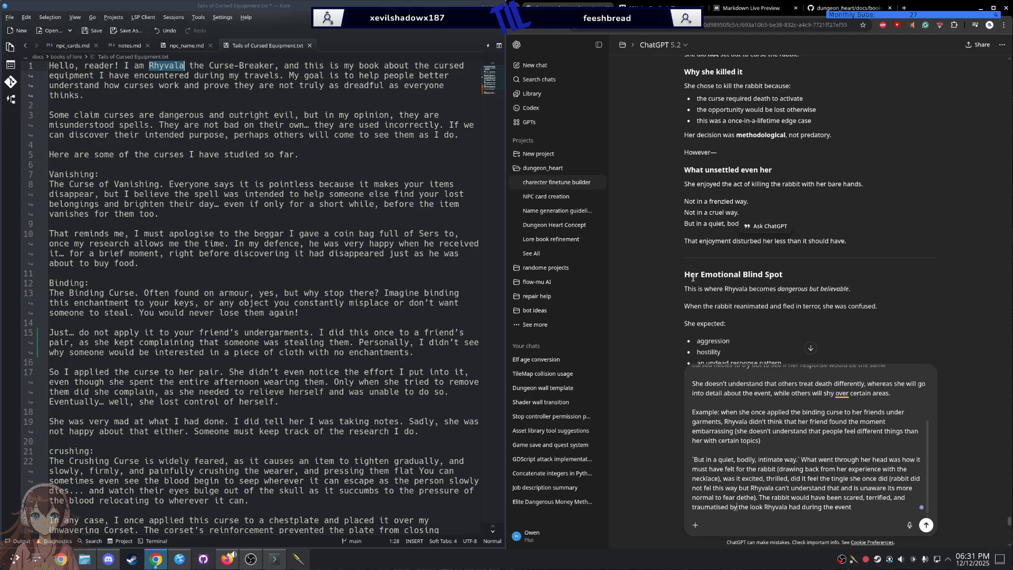
scroll(727, 285, "down", 2)
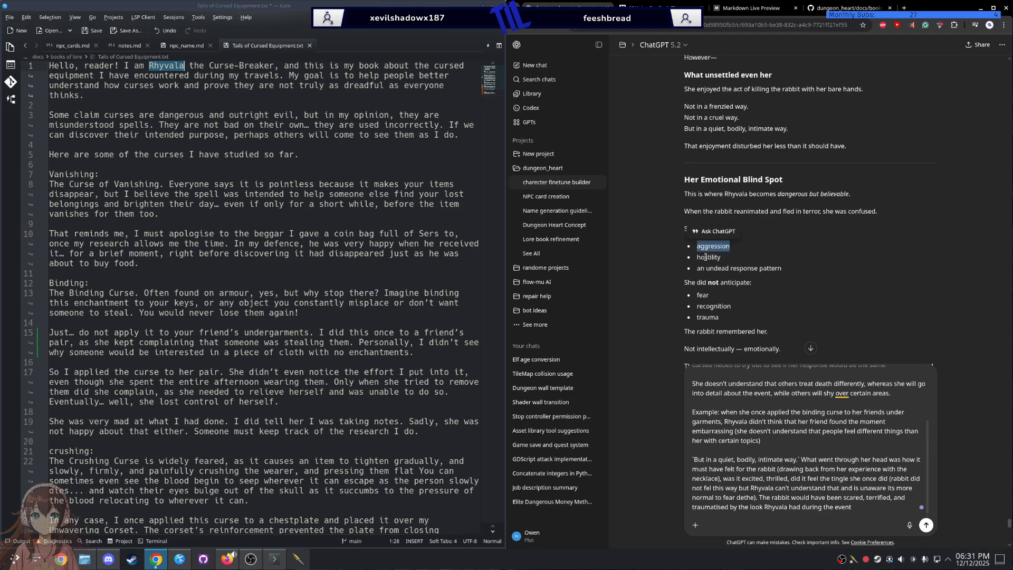
double_click(707, 268)
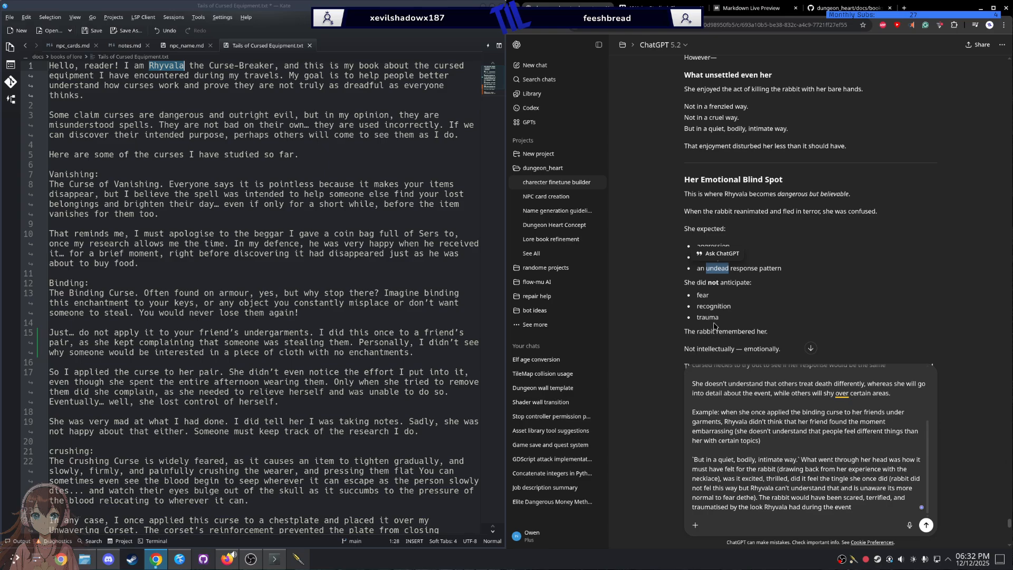
scroll(715, 328, "down", 1)
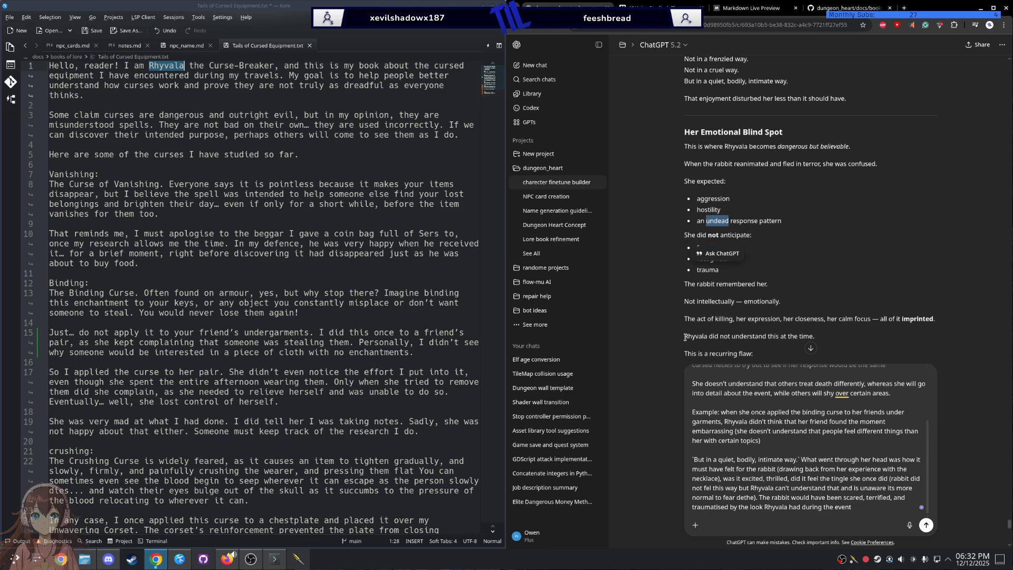
left_click(849, 501)
scroll(850, 503, "down", 2)
key("shift+Return")
key("shift+Return")
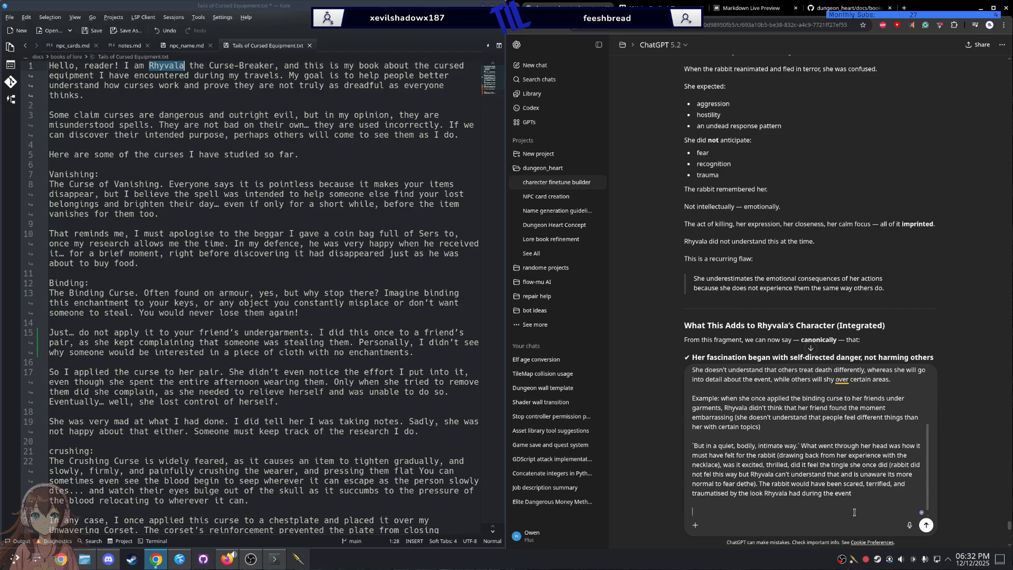
type("tid bit(")
key("BackSpace")
type("(little fact):")
key("shift+Return")
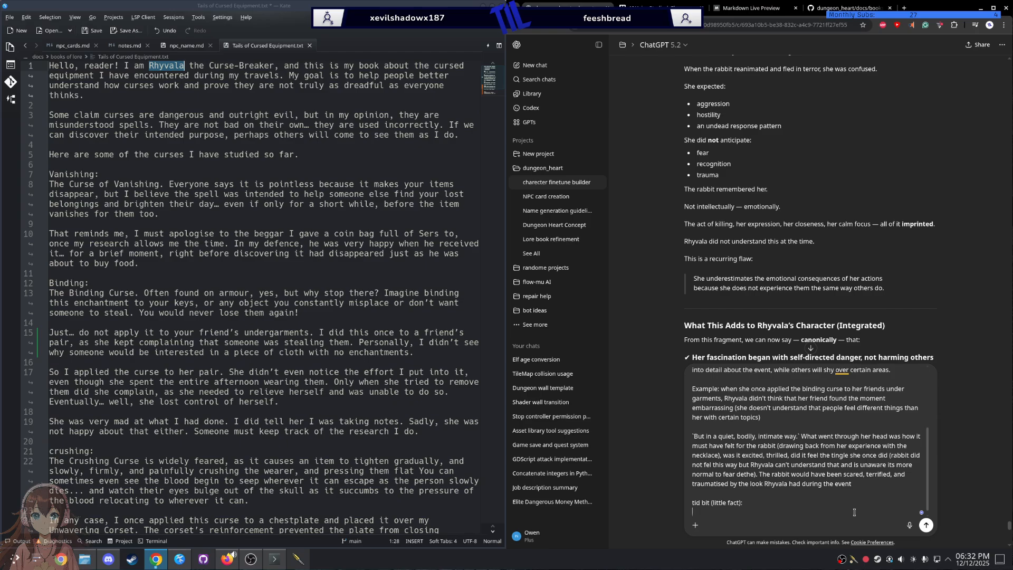
Step: Under the heading, write "Rhyvala repeated the undead rabbit experiment on other rabbits and now has a", with "experiment" spelled correctly
type("Rhyvala repeated the undead rabbit experament")
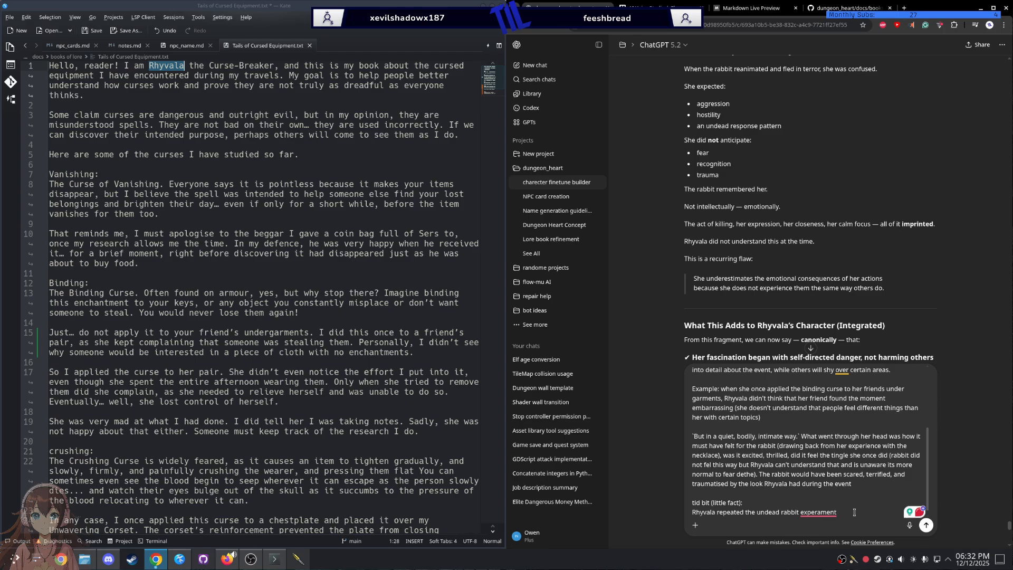
left_click(823, 512)
left_click(836, 460)
type("on other rab")
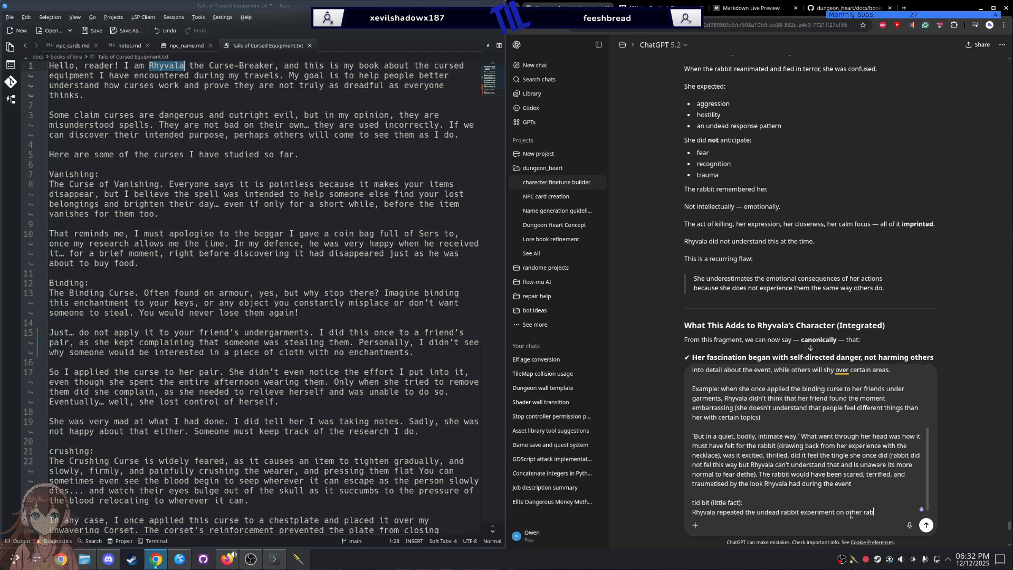
type("its")
mouse_move(866, 515)
left_click(881, 458)
type("and now has a")
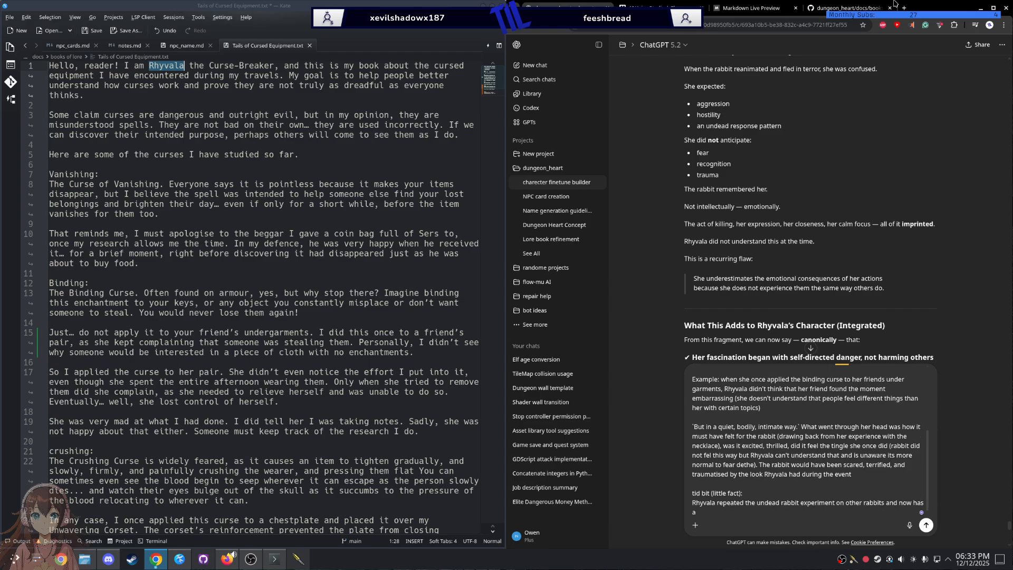
Step: Continue the fact with "small undead bunny army (not really an army 5 or so rabbits", with "army" and "really" spelled correctly
type(" small undead bunny armey (not raly an army")
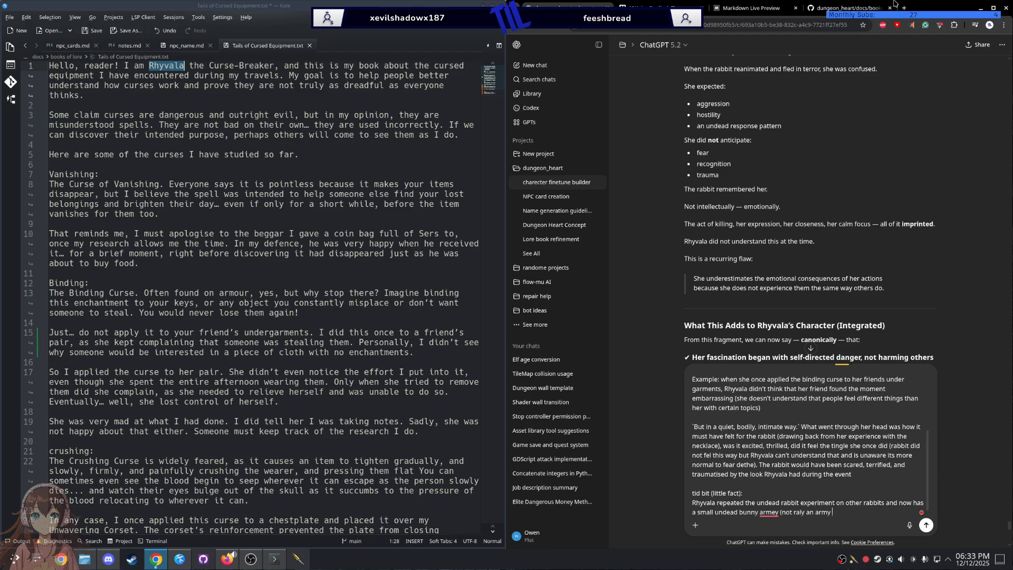
type(" 5 or so rabbits")
mouse_move(769, 512)
left_click(769, 462)
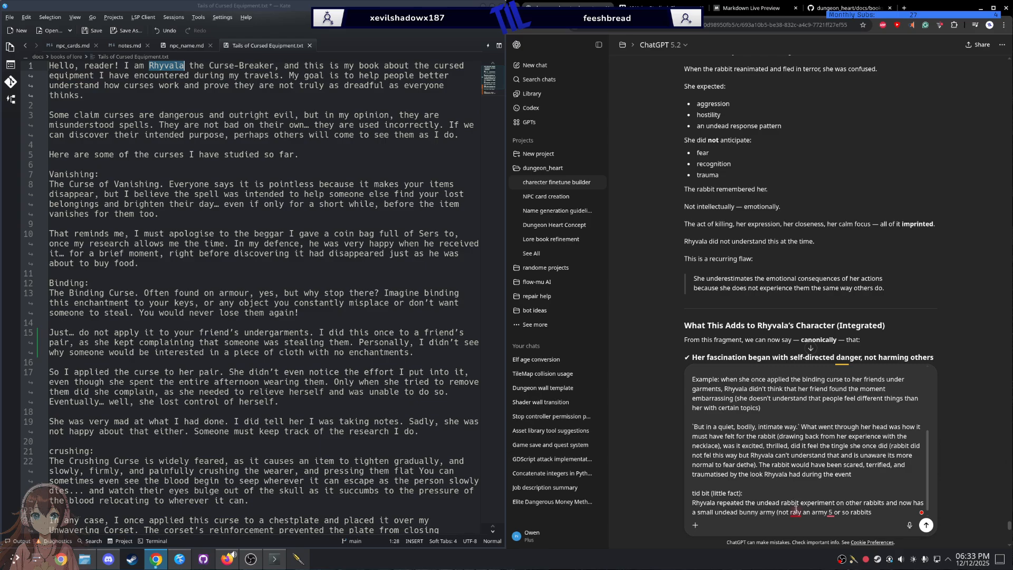
left_click(812, 455)
mouse_move(836, 509)
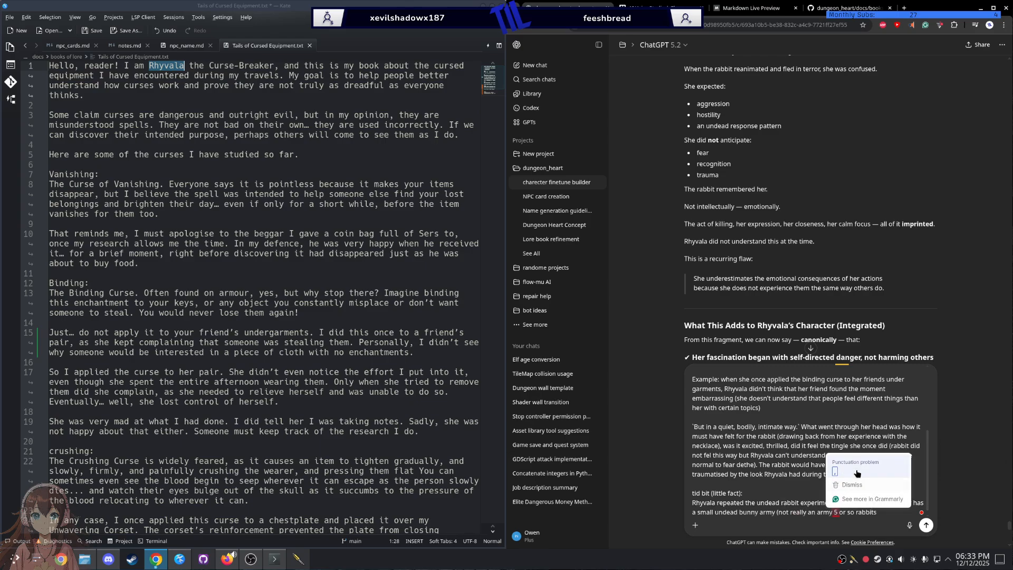
Step: Complete the bracket with "she doesn't intend to use them as an army)" and put a comma before "5 or so rabbits"
left_click(885, 518)
type("she dois")
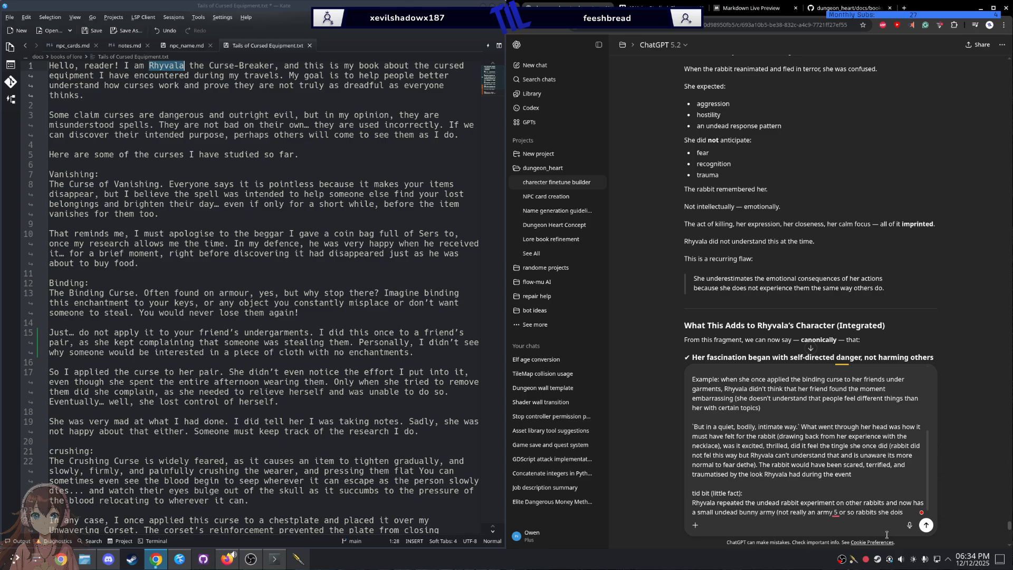
key("BackSpace")
key("BackSpace")
type("se")
key("BackSpace")
key("BackSpace")
type("e dosen't intend to use th")
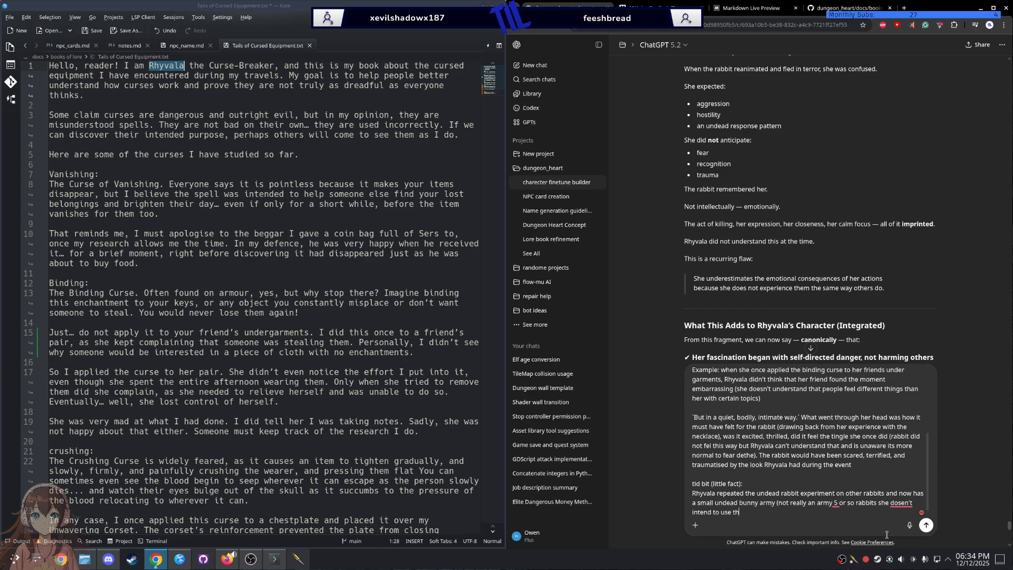
type("em as an army")
mouse_move(900, 503)
left_click(903, 462)
mouse_move(837, 503)
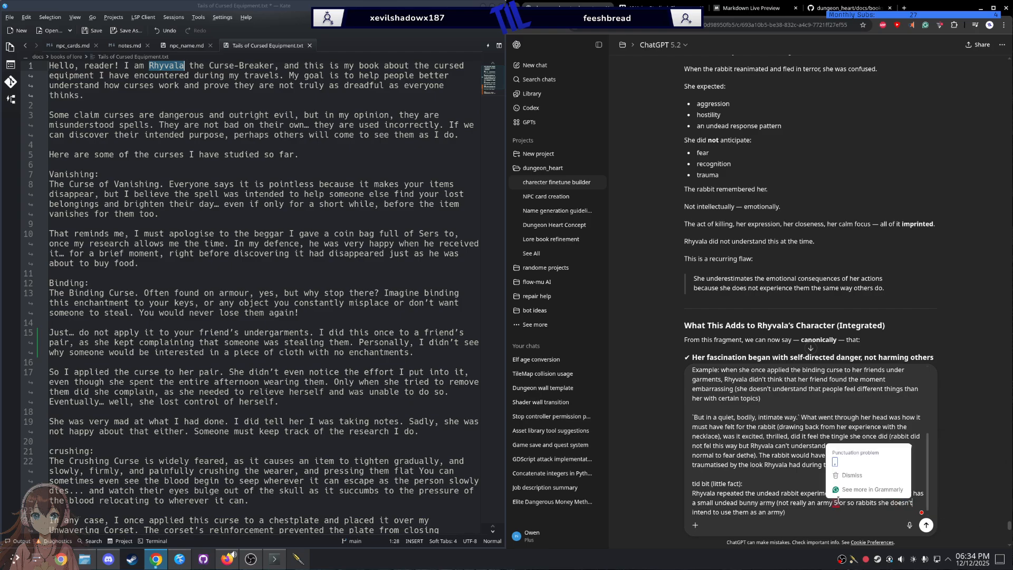
left_click(846, 461)
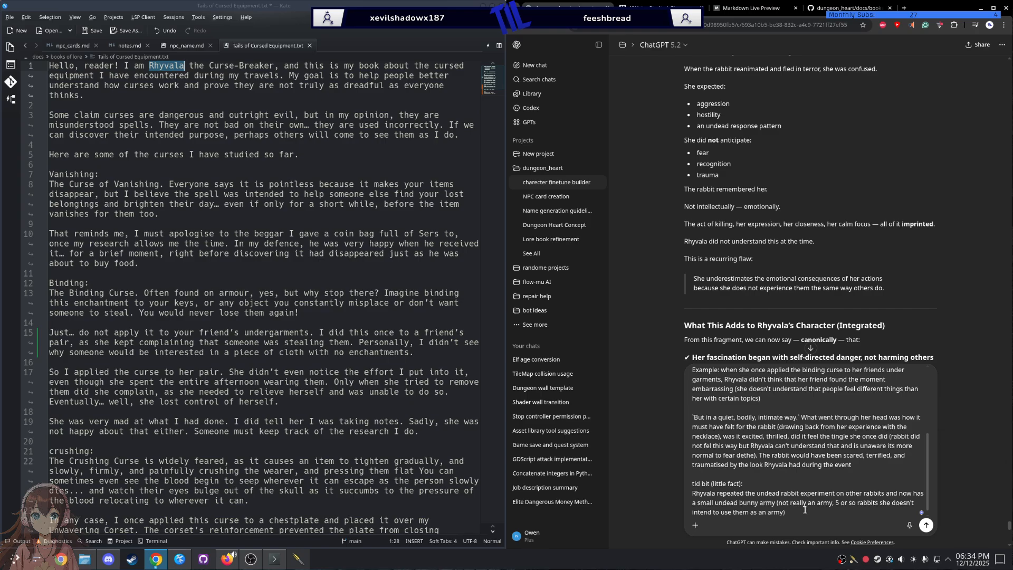
Step: Add "so notes how they will attack other rabbits and people" after the bracket, with corrected spelling and a comma before "so"
type("soh notes how they will attack other rabbits and peopl e")
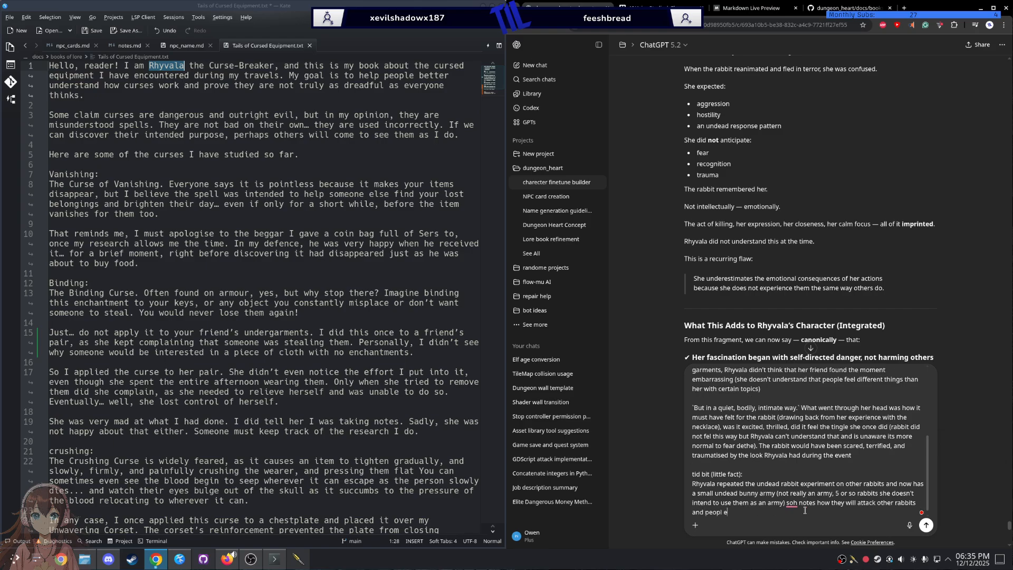
mouse_move(791, 502)
left_click(802, 455)
mouse_move(709, 510)
key("BackSpace")
type(".")
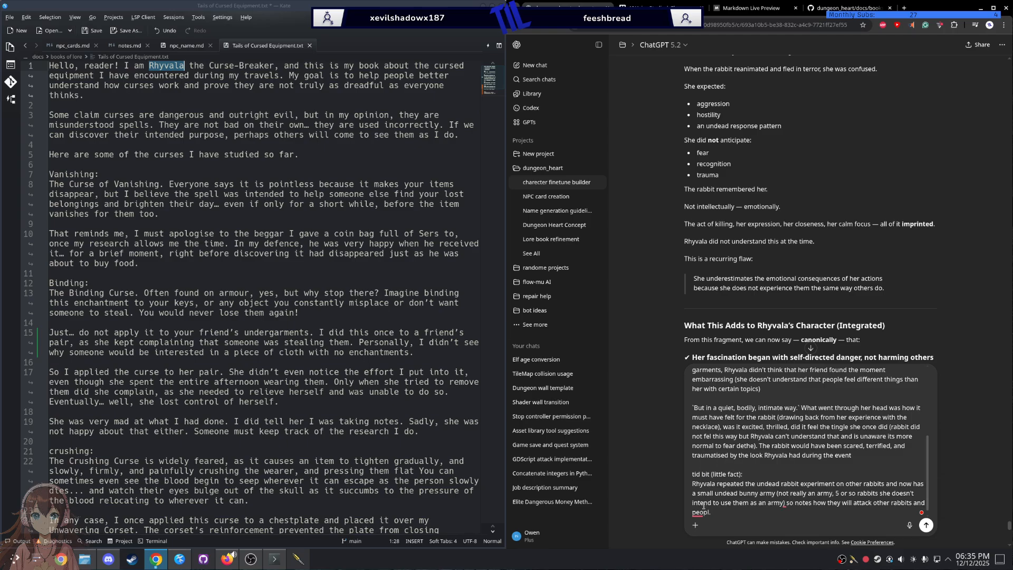
left_click(710, 457)
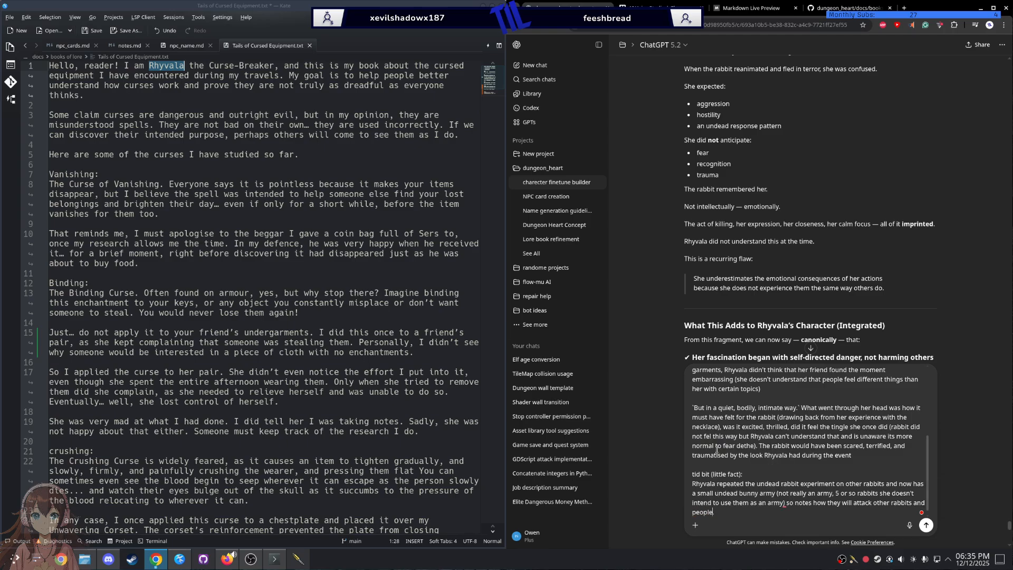
mouse_move(785, 501)
left_click(791, 457)
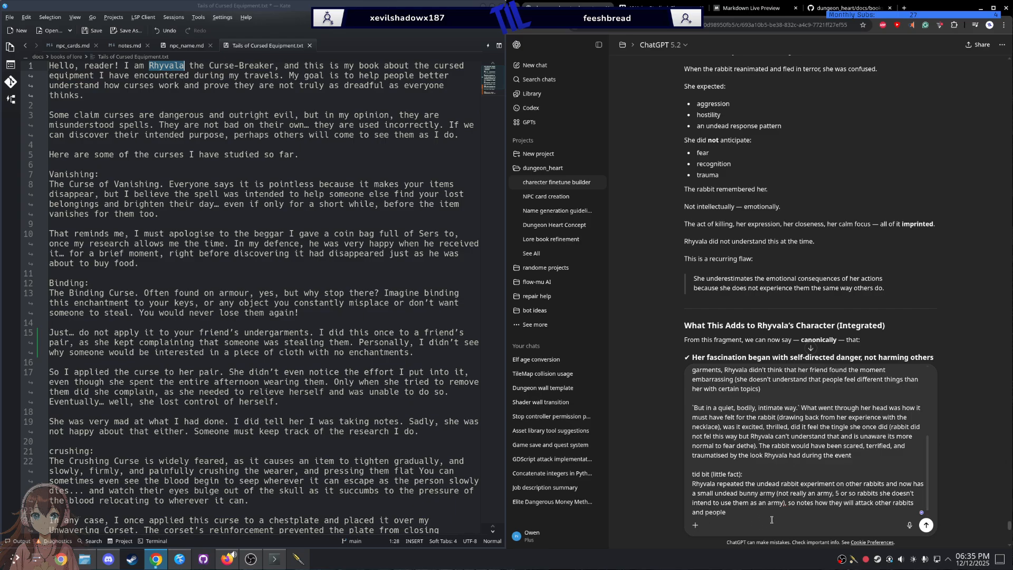
Step: Add that the rabbits do not attack her and that she doesn't realise the event of killing them was traumatising
type("but not her she dosent relise that whe")
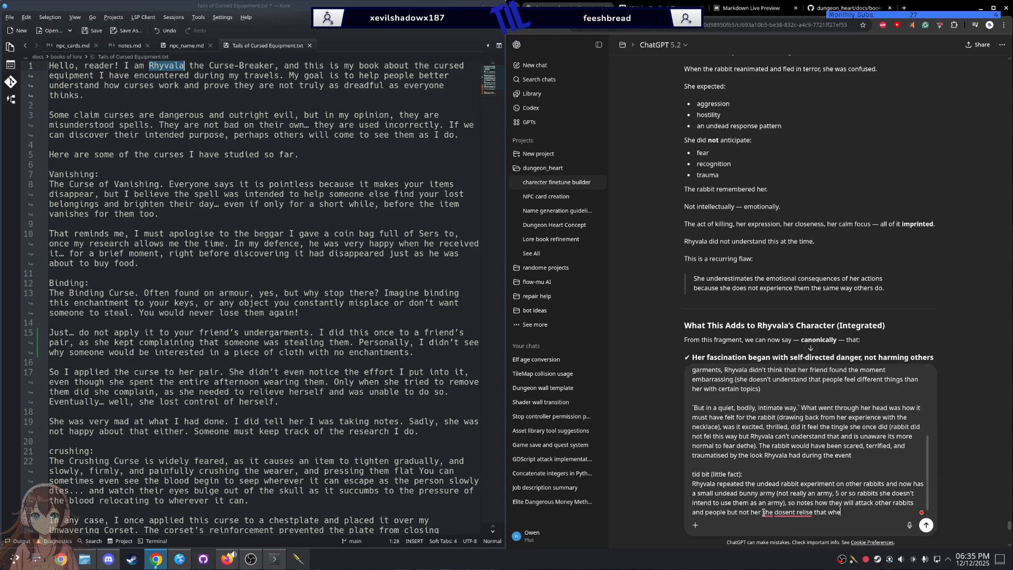
type("n she killed the m she tromitised")
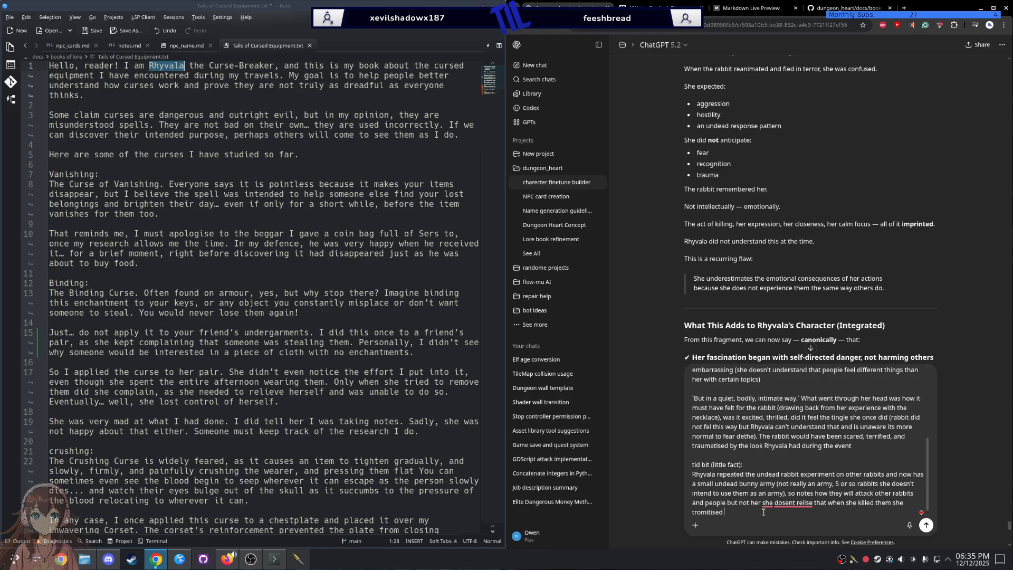
key("ctrl+BackSpace")
key("ctrl+BackSpace")
type("that the even")
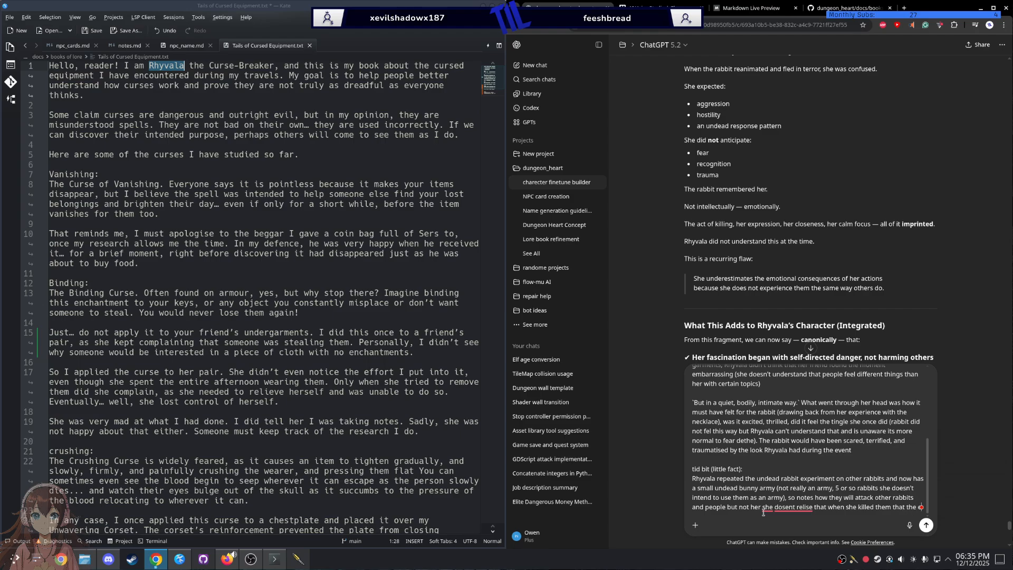
type("t was tromitisinfg")
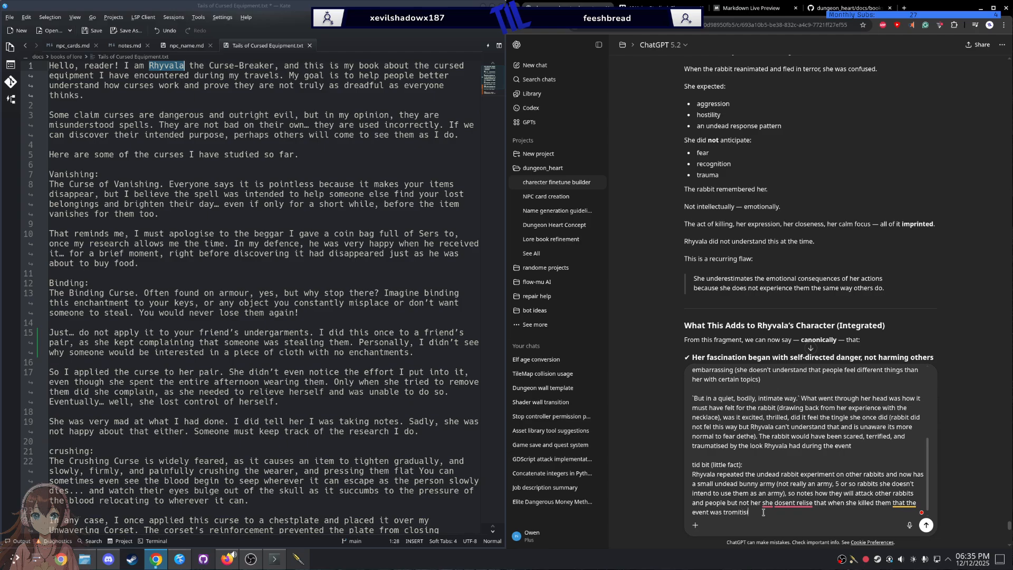
Step: Finish the sentence with the event being traumatising enough to leave a permanent imprint, and correct the spelling of "traumatising" and "imprint"
key("BackSpace")
type("g")
type(" enuf")
type(" to leave an ")
type("perman")
type("int imprent")
left_click(749, 471)
mouse_move(831, 510)
left_click(838, 472)
Step: Start a new paragraph saying she found out that they will attack people as she had invited her friend to her makeshift lab
key("shift+Return")
key("shift+Return")
type("she fpo")
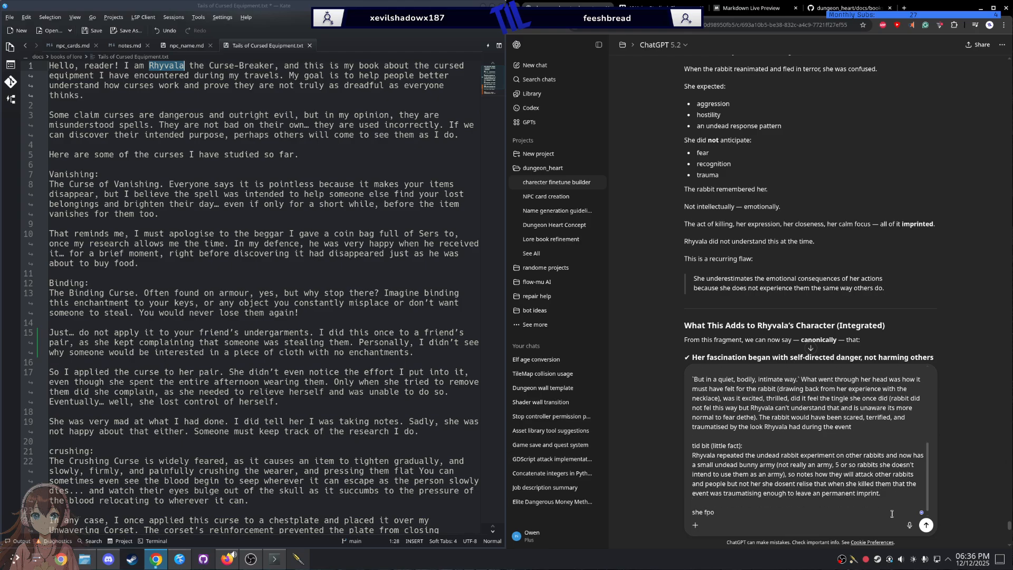
key("BackSpace")
key("BackSpace")
type("oun dout that they will attack people as sh")
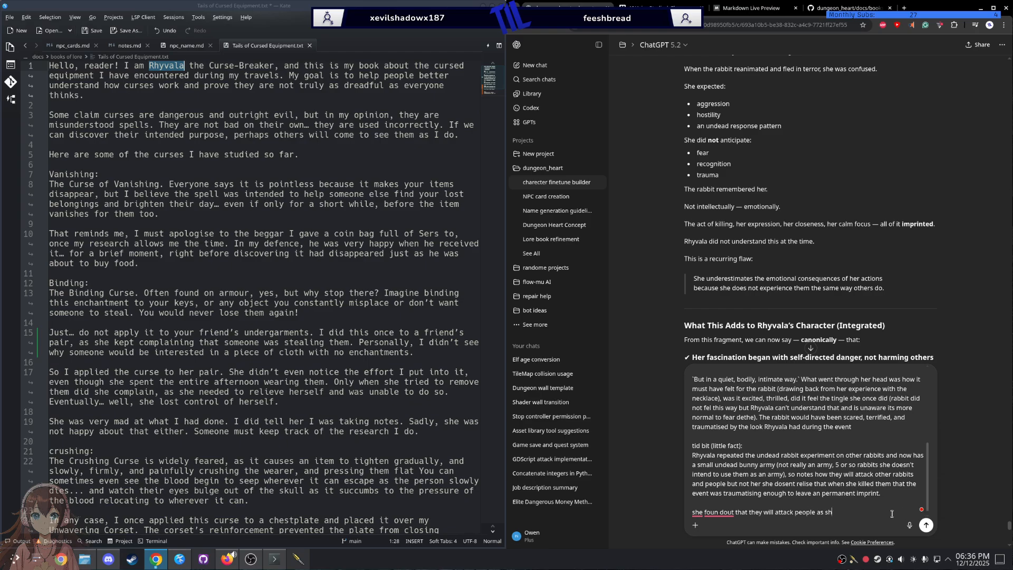
type("e hhad invited her freind to hjer")
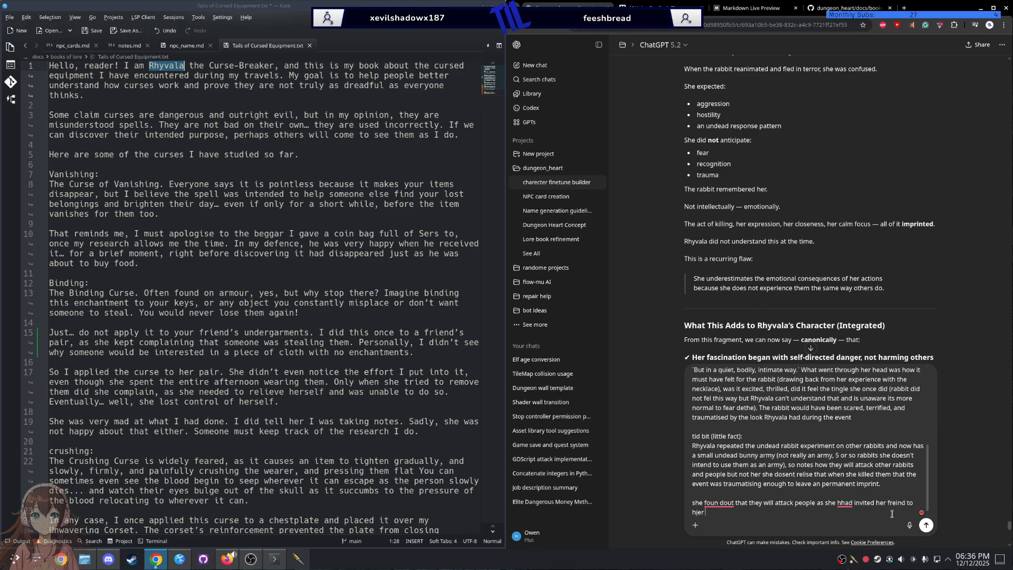
key("BackSpace")
key("BackSpace")
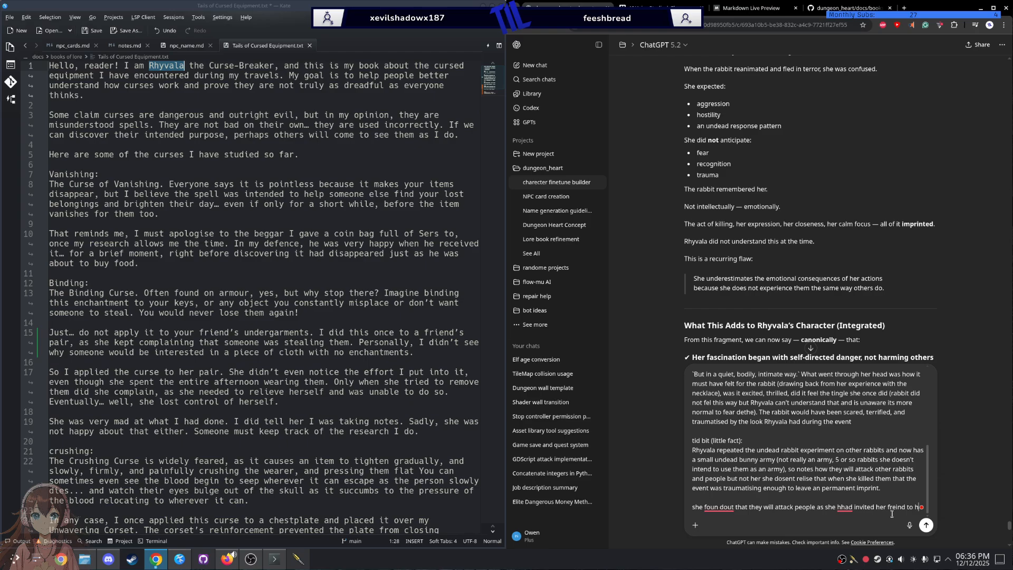
type("e")
type("r makeshif lab")
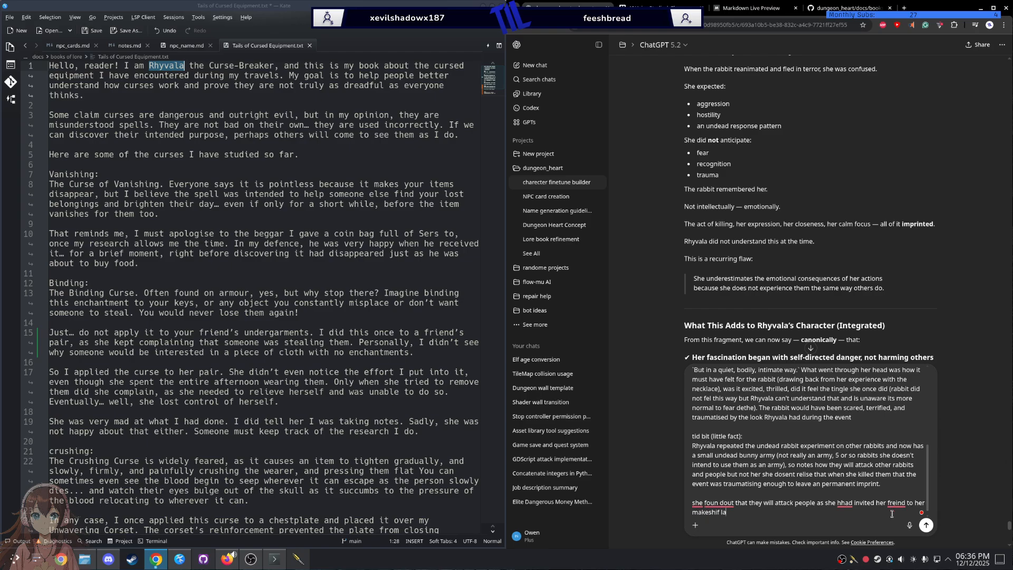
Step: Correct the new sentence to "found out that they would attack people, as she had invited her friend to her makeshift lab"
mouse_move(847, 503)
left_click(851, 448)
mouse_move(893, 499)
left_click(897, 448)
mouse_move(707, 511)
left_click(709, 448)
left_click(709, 448)
mouse_move(773, 499)
left_click(785, 452)
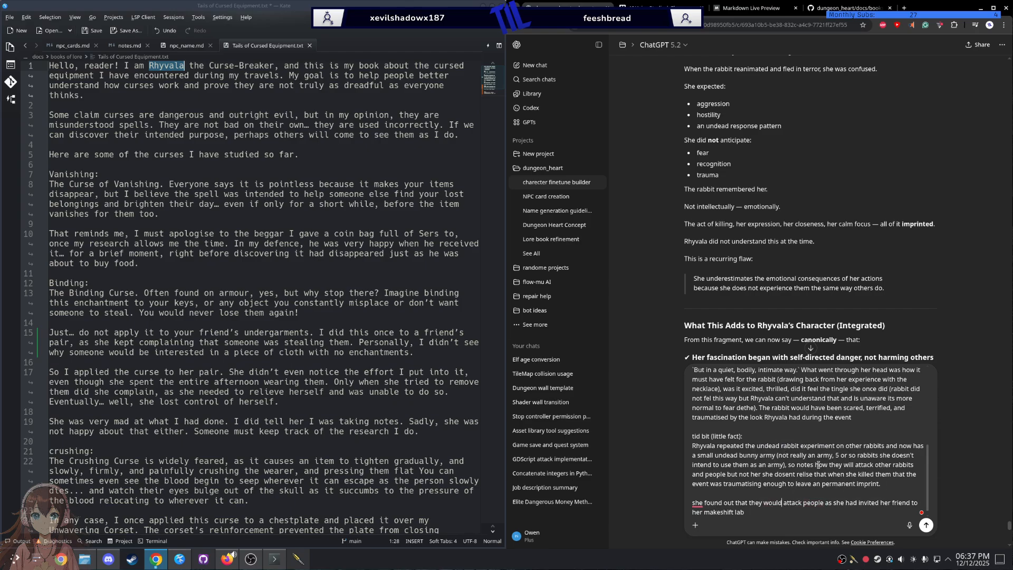
mouse_move(813, 502)
left_click(818, 461)
Step: Add that she didn't tell them about the undead bunny army, and that the bunnies attacked her friend on entering
type("and didn't the")
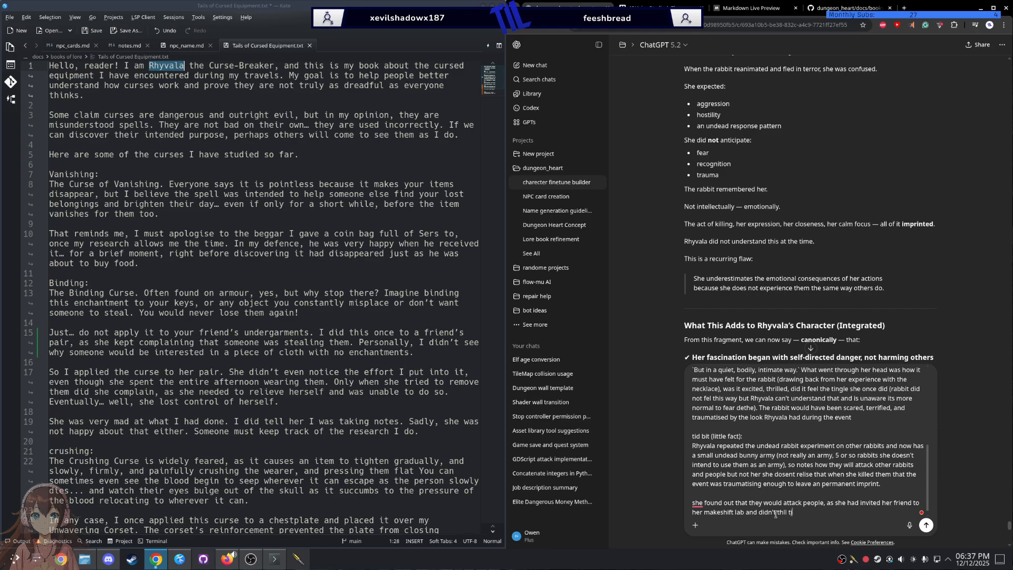
type(" them about the undead buny army")
double_click(781, 513)
type("tell")
type(", and when her frend entered the bunnys atacked them")
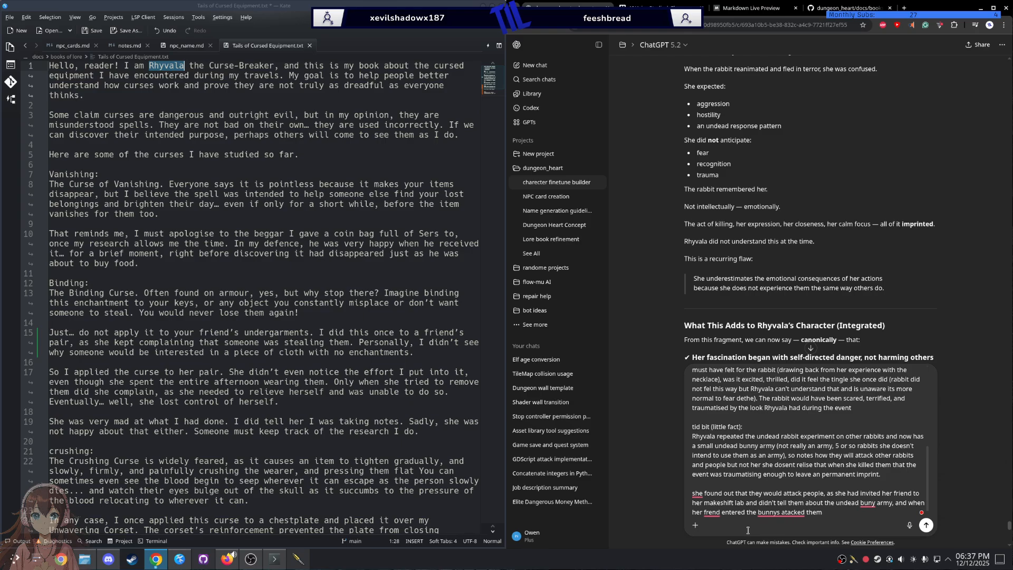
Step: Correct the spelling of "friend", "bunny army" and "bunnies attacked" in the added text
left_click(712, 511)
left_click(748, 468)
left_click(867, 503)
left_click(880, 467)
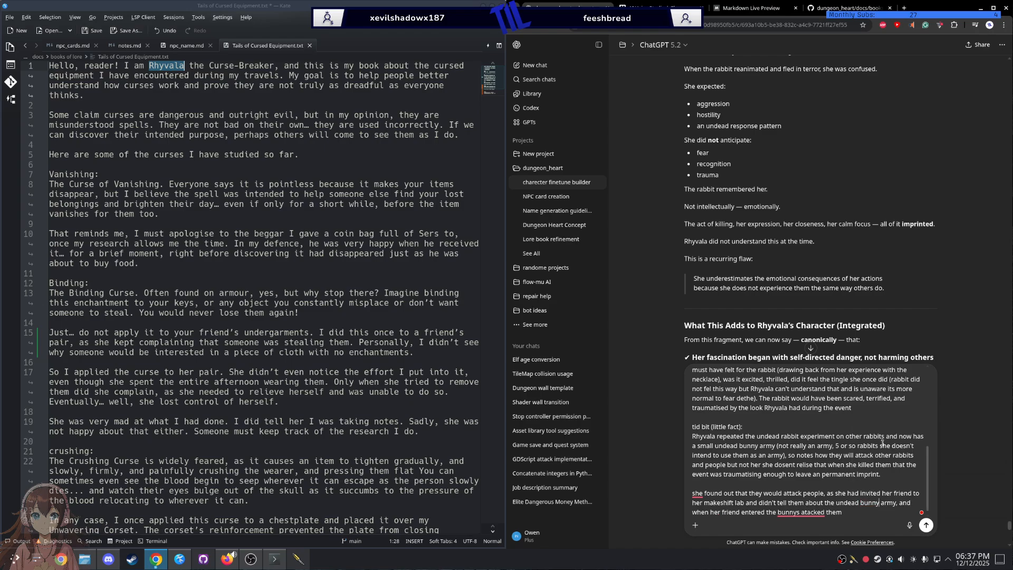
left_click(784, 514)
left_click(793, 466)
Step: Continue the draft, saying she didn't help her friend right away, noted it down, and that it wasn't until her friend requested help
type(", she")
key("BackSpace")
key("BackSpace")
key("BackSpace")
type("she didn;'t help her frind")
type(" right")
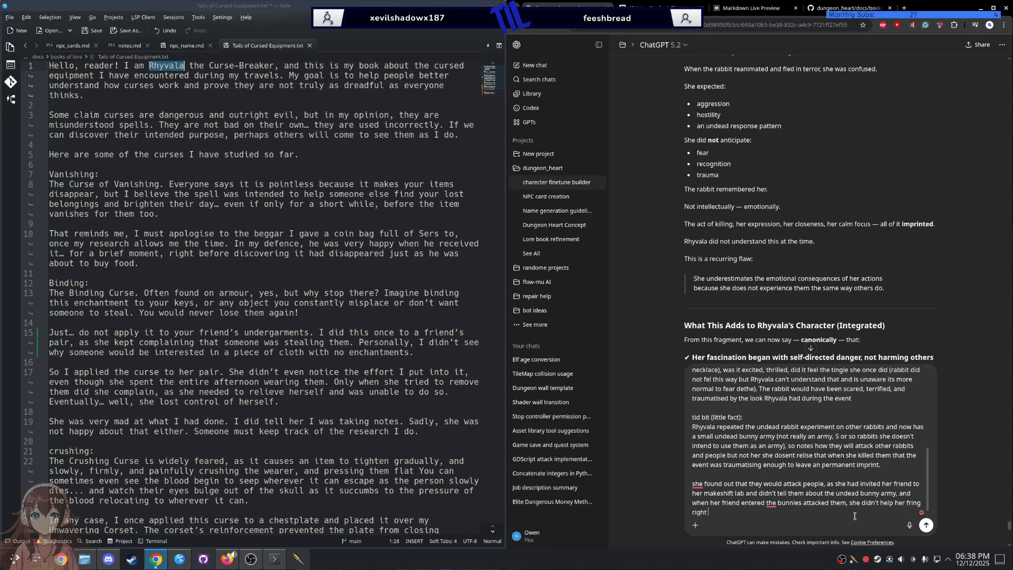
type(" away she noted it down it wanst")
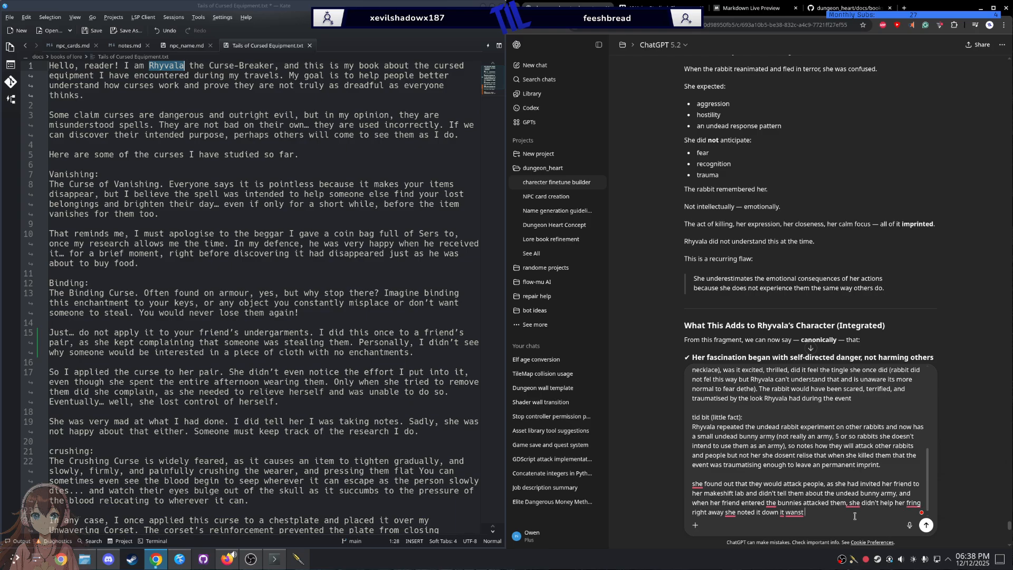
type(" untill her frend requested help she")
Step: Correct the wording to "until her friend requested help", "entered, the bunnies attacked them." and "She didn't help her friend"
right_click(842, 511)
left_click(865, 470)
mouse_move(814, 514)
left_click(809, 457)
mouse_move(771, 503)
left_click(773, 462)
mouse_move(861, 502)
left_click(891, 475)
mouse_move(915, 503)
left_click(920, 473)
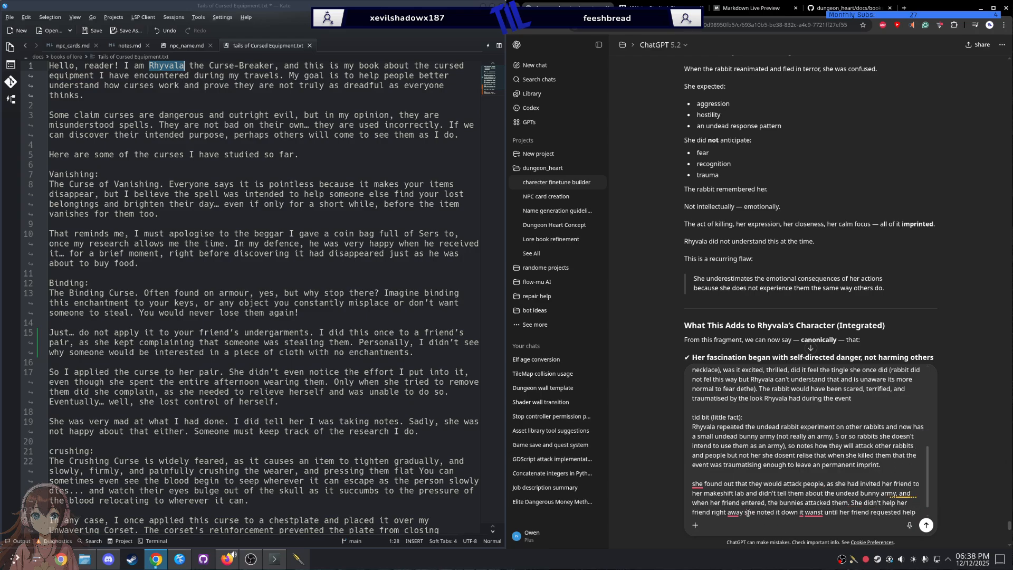
Step: Correct the sentence to read "right away, she noted it down and wasn't until her friend requested help"
mouse_move(735, 511)
left_click(741, 472)
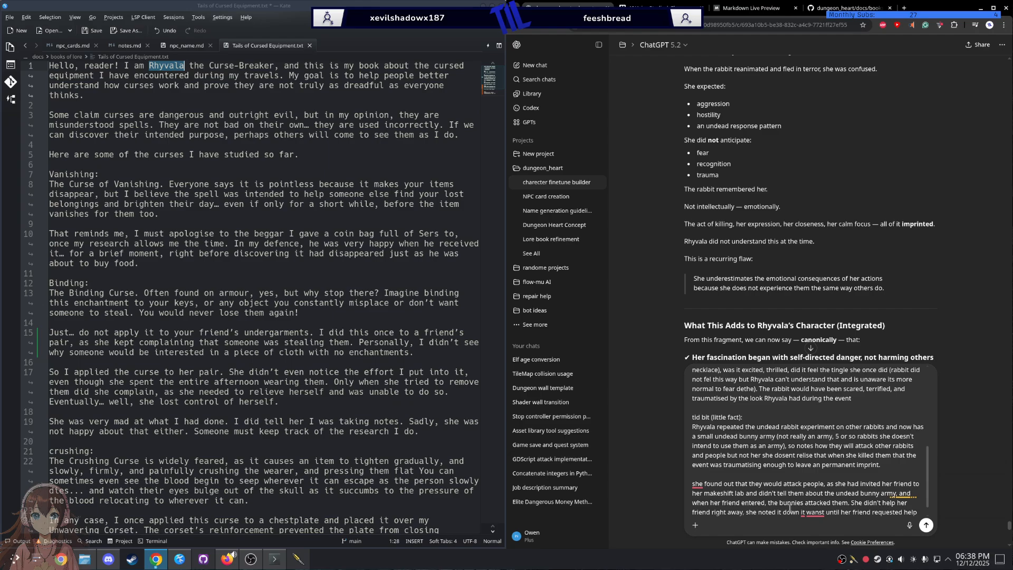
mouse_move(815, 512)
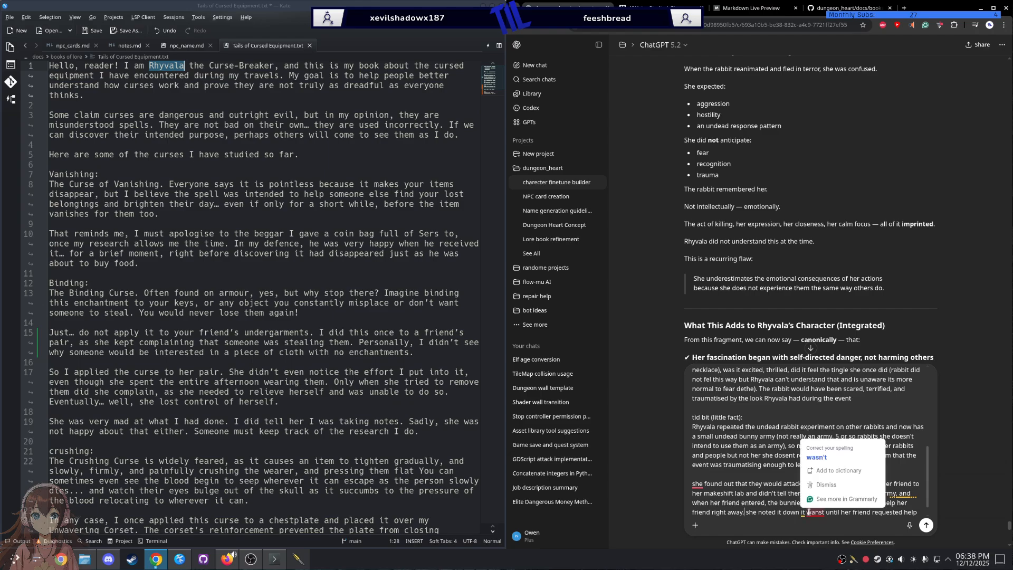
left_click(816, 457)
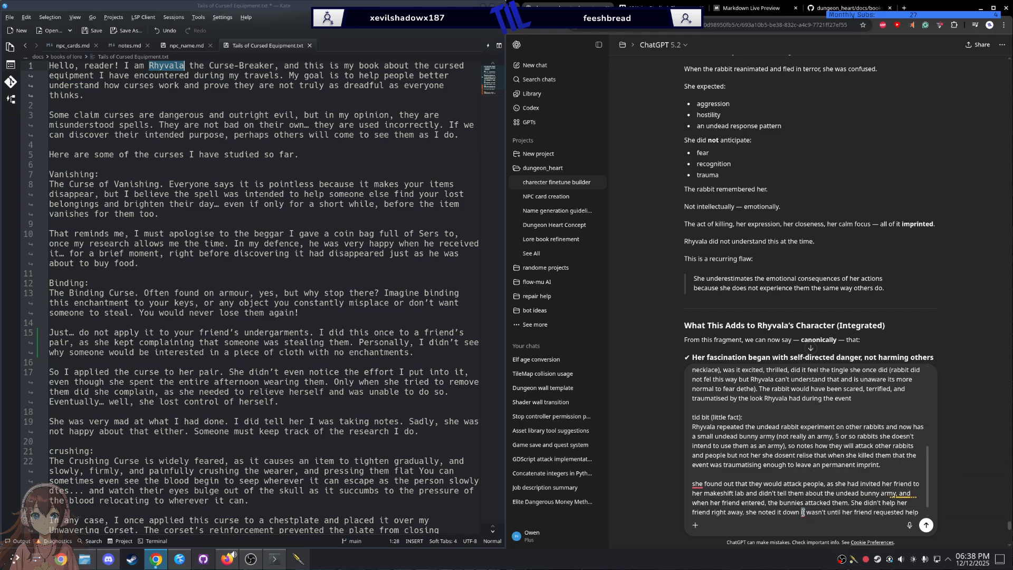
double_click(802, 512)
type("and")
Step: Add "walked over and as soon as the rabbit saw her coming", fixing the passage to "down, and it wasn't until" and "help that she"
key("End")
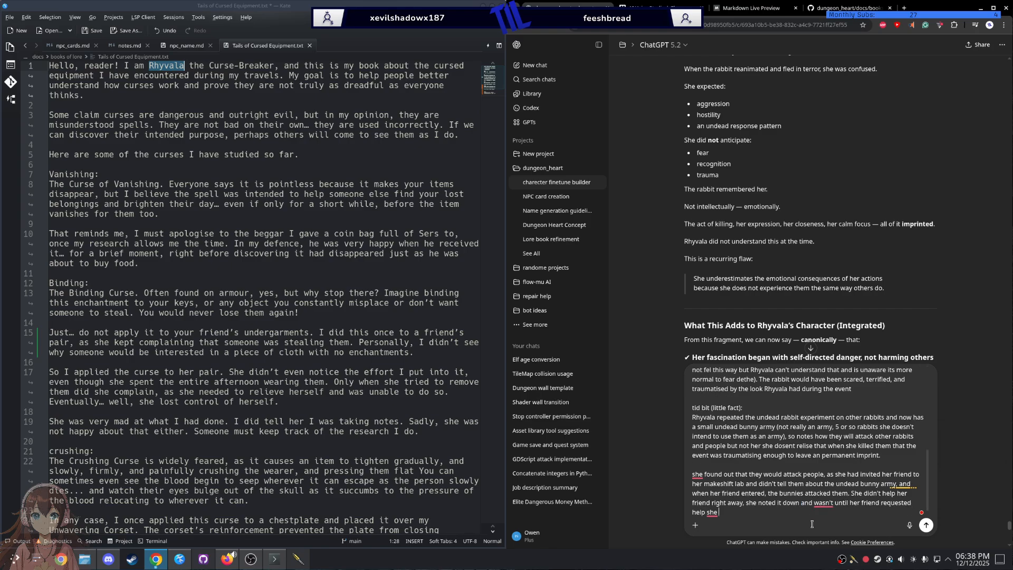
type("walked over and asoon as the rabbit saw her coming")
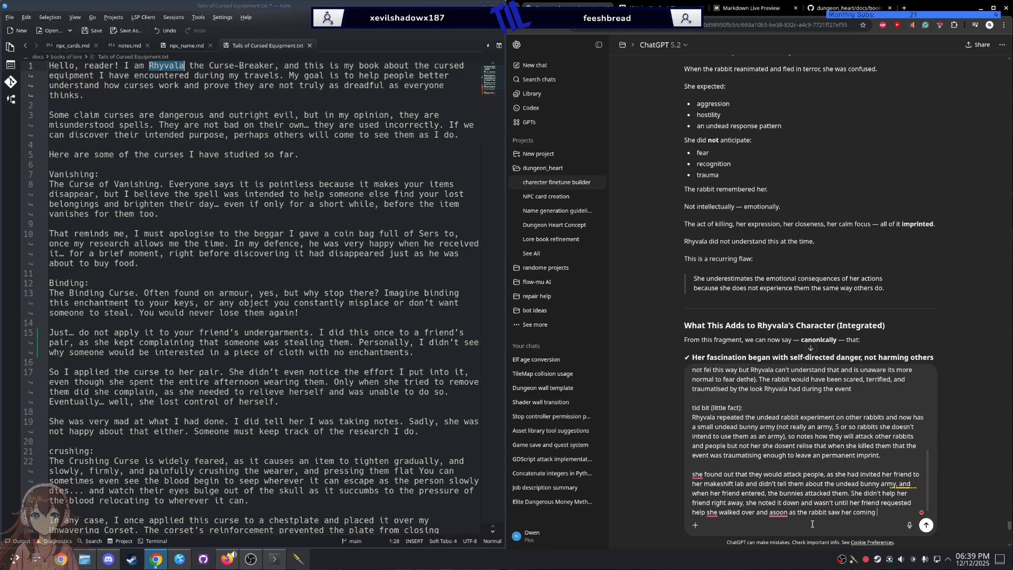
mouse_move(818, 503)
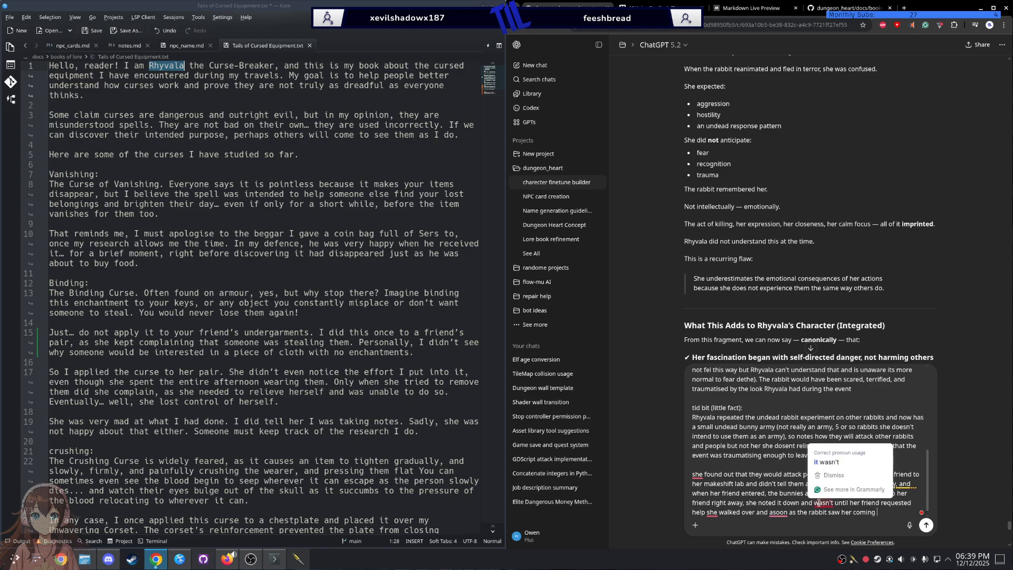
mouse_move(775, 508)
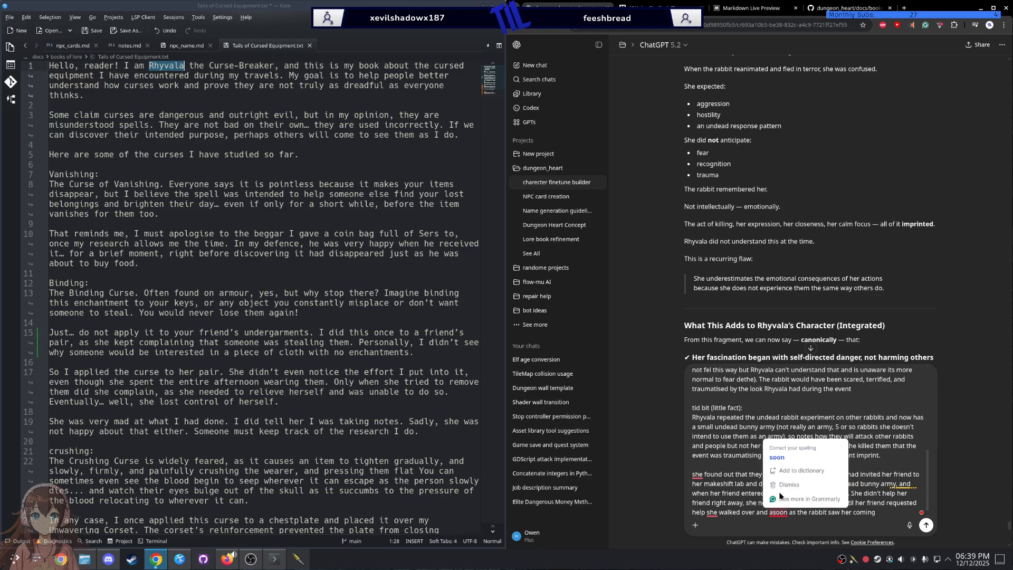
left_click(777, 457)
mouse_move(711, 512)
left_click(718, 472)
mouse_move(789, 511)
left_click(807, 484)
mouse_move(810, 497)
left_click(815, 475)
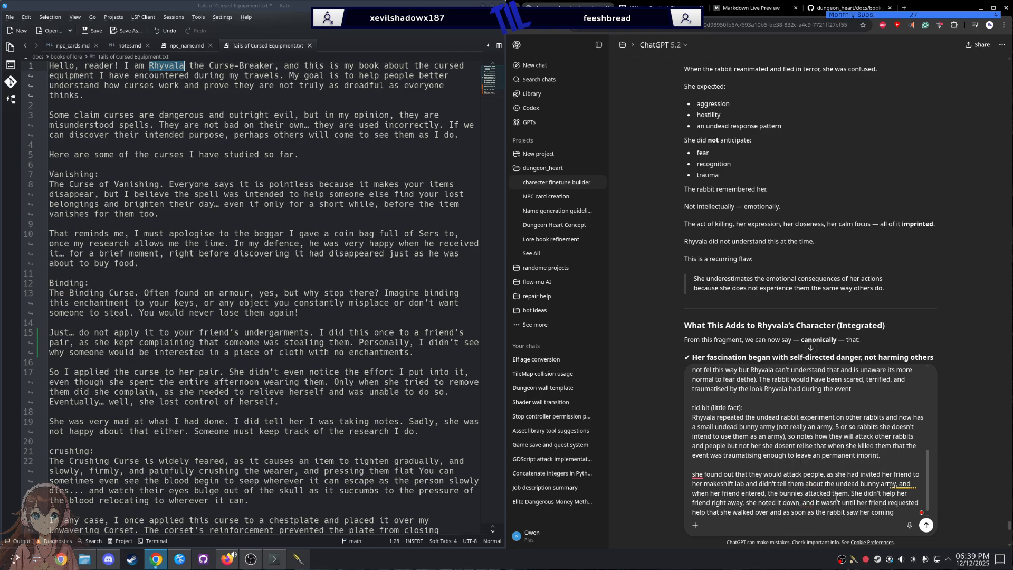
Step: Add that the rabbits had a flashback to what Rhyvala had done and ran
left_click(894, 517)
type("the rabbits had ")
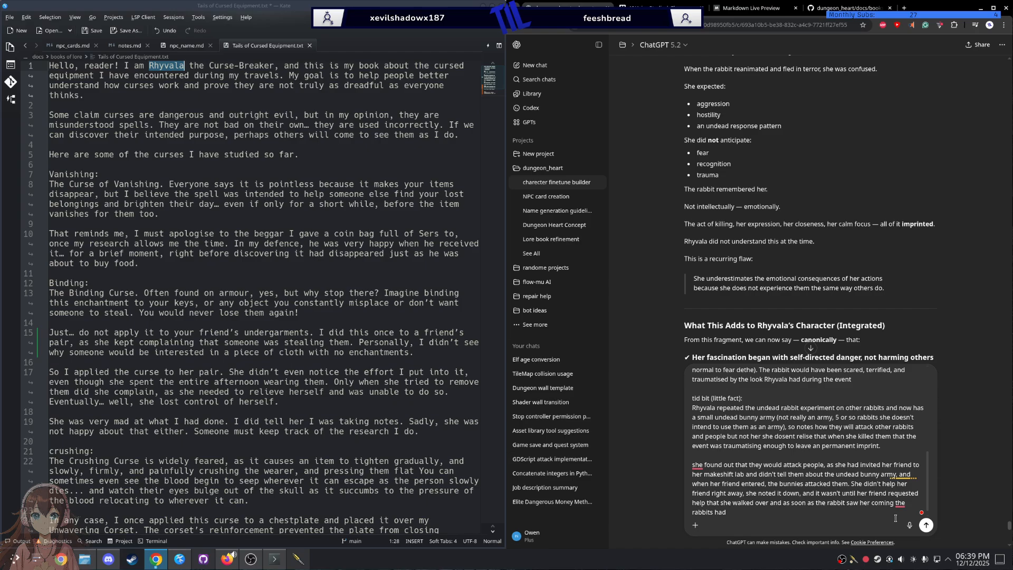
type("a flash back to what sh")
type("Rhyvala")
type("had did and ran")
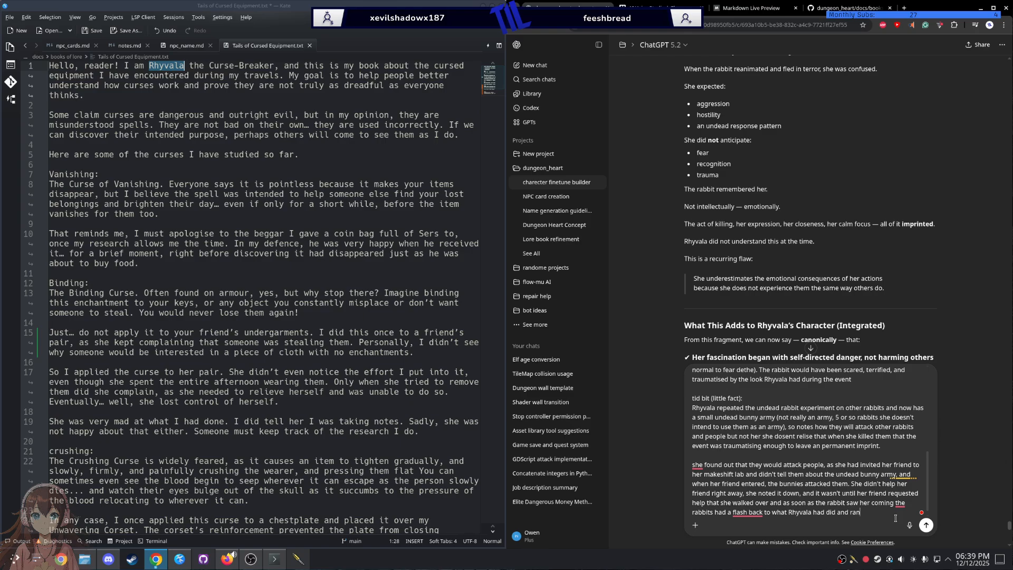
Step: Correct the added text to "saw her coming, the rabbit had a flashback to what Rhyvala had done"
right_click(829, 512)
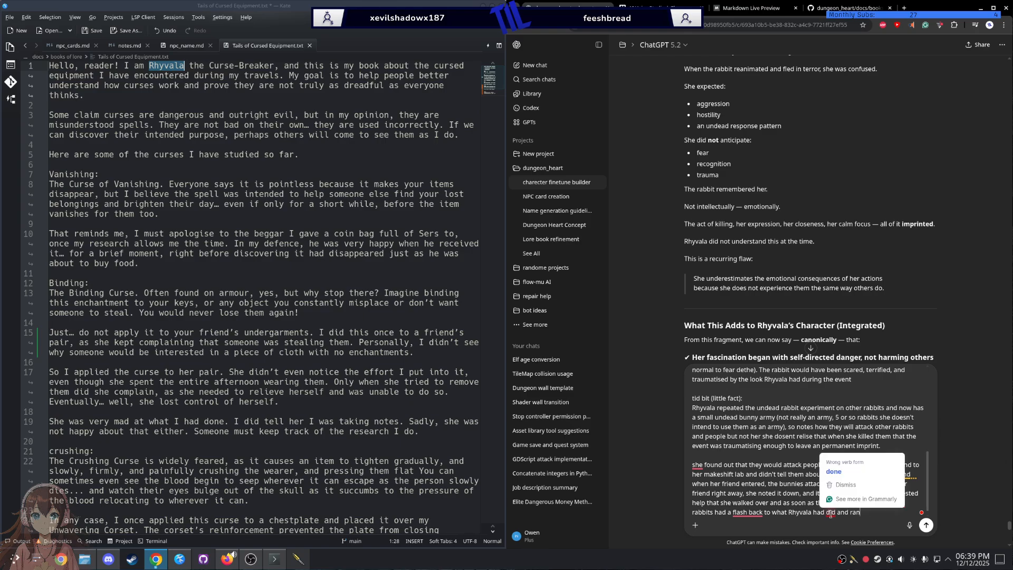
left_click(843, 461)
mouse_move(747, 512)
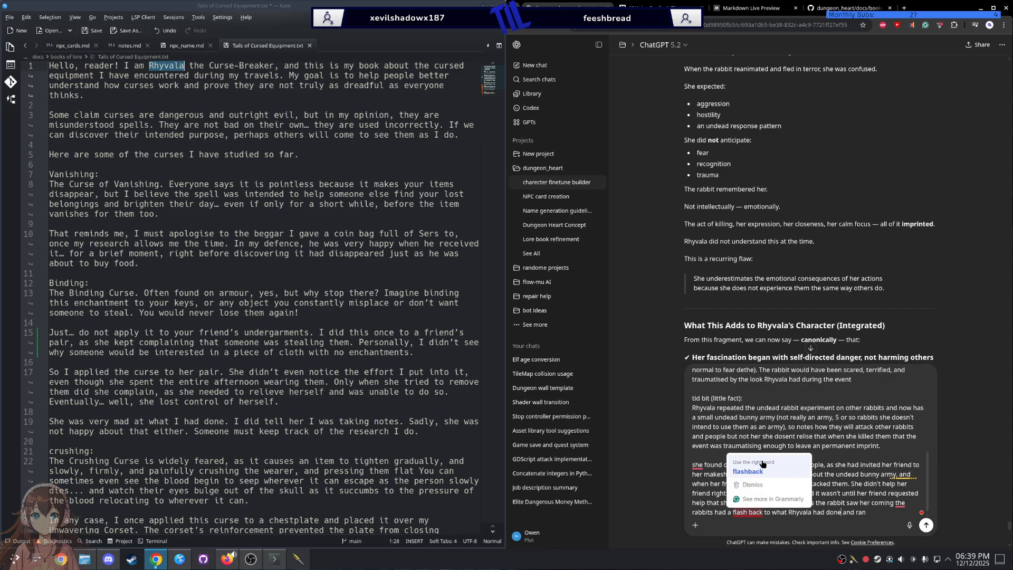
left_click(761, 464)
mouse_move(899, 503)
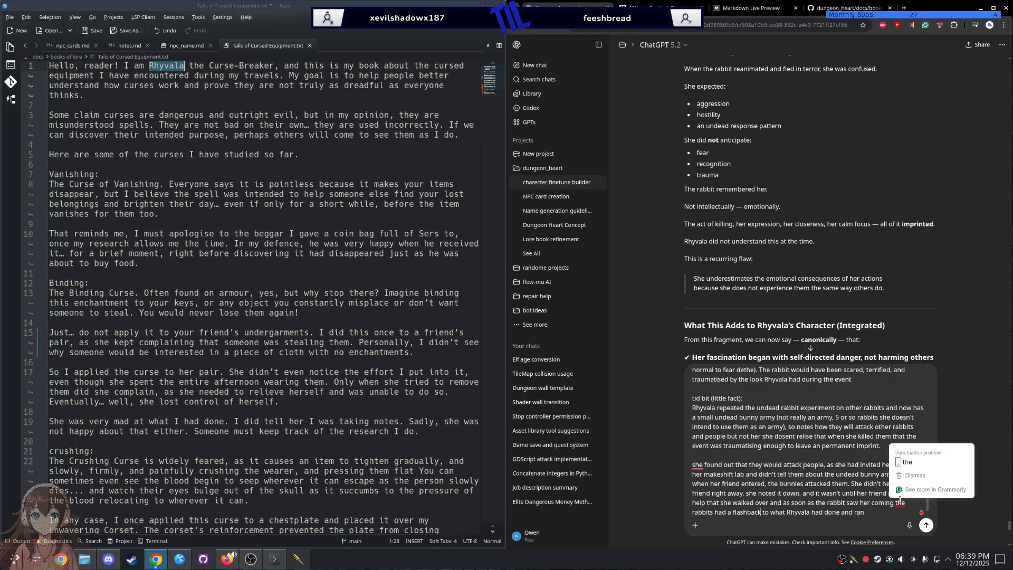
left_click(905, 462)
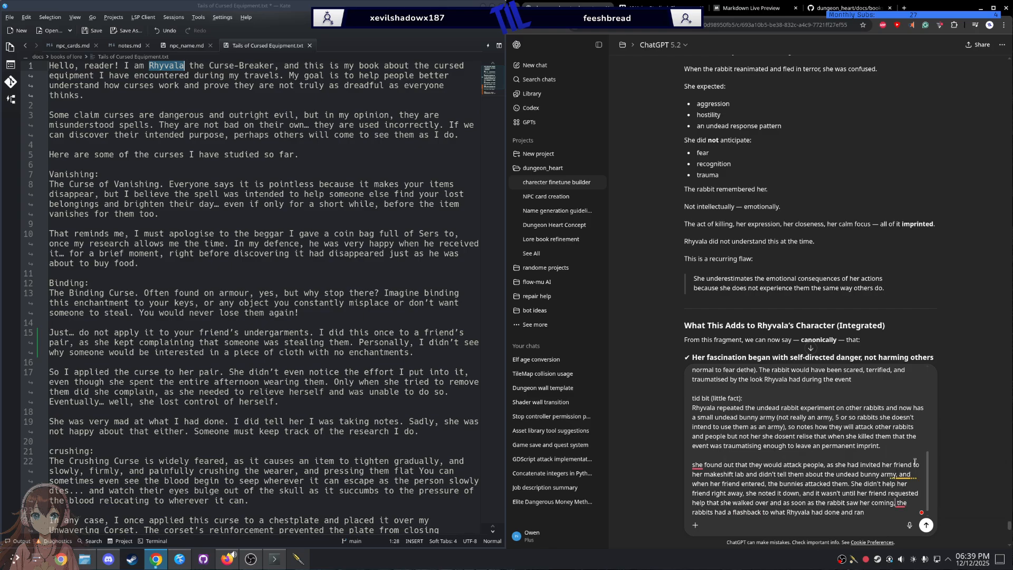
left_click(874, 512)
left_click(713, 512)
key("BackSpace")
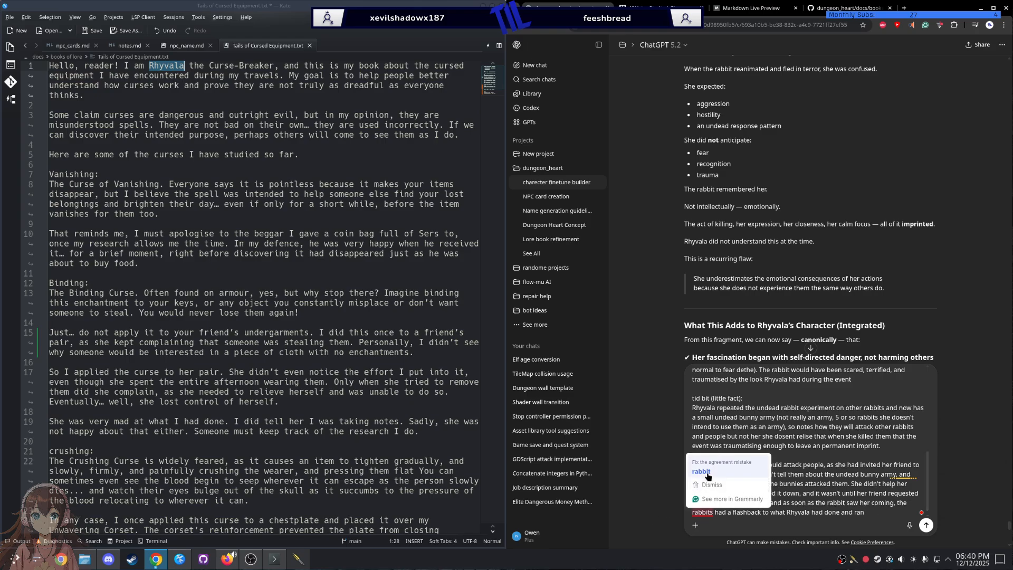
Step: Add that the rabbit ran away from her and cowered in their cage, and that Rhyvala could understand why the rabbits were so scared of her
left_click(866, 515)
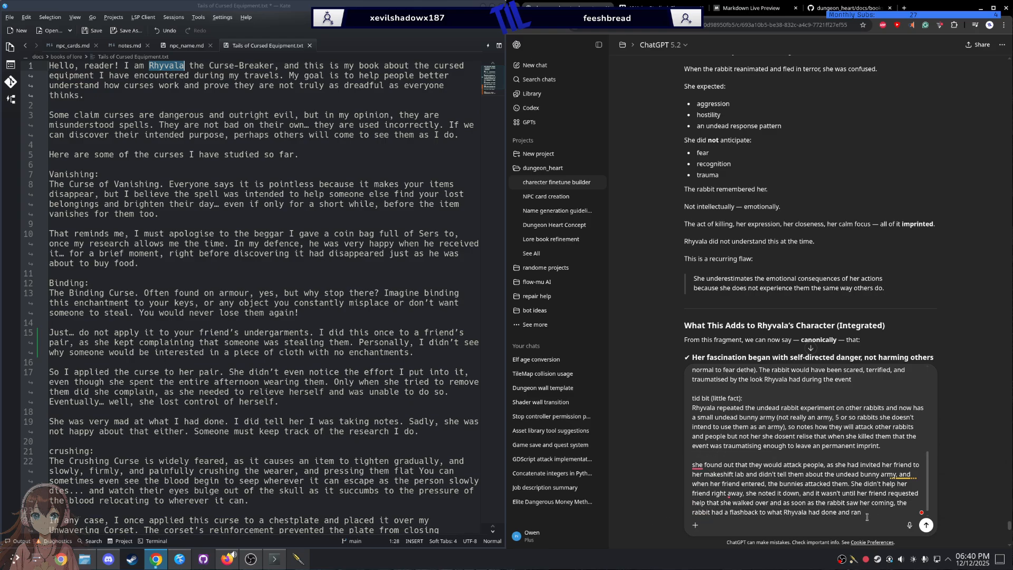
type("away from her and cower")
type("d")
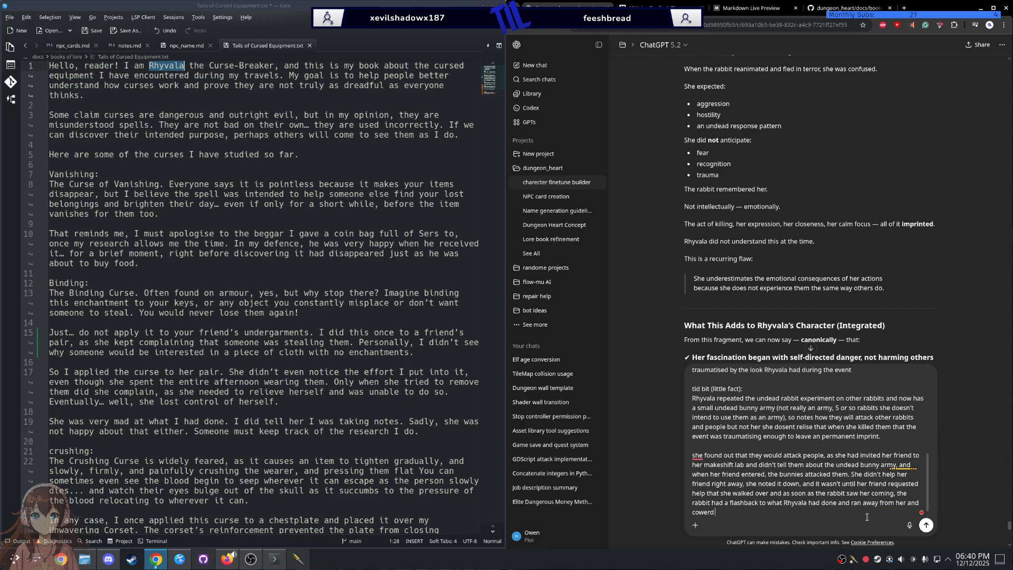
type(" in thair cage. Rhyvala co")
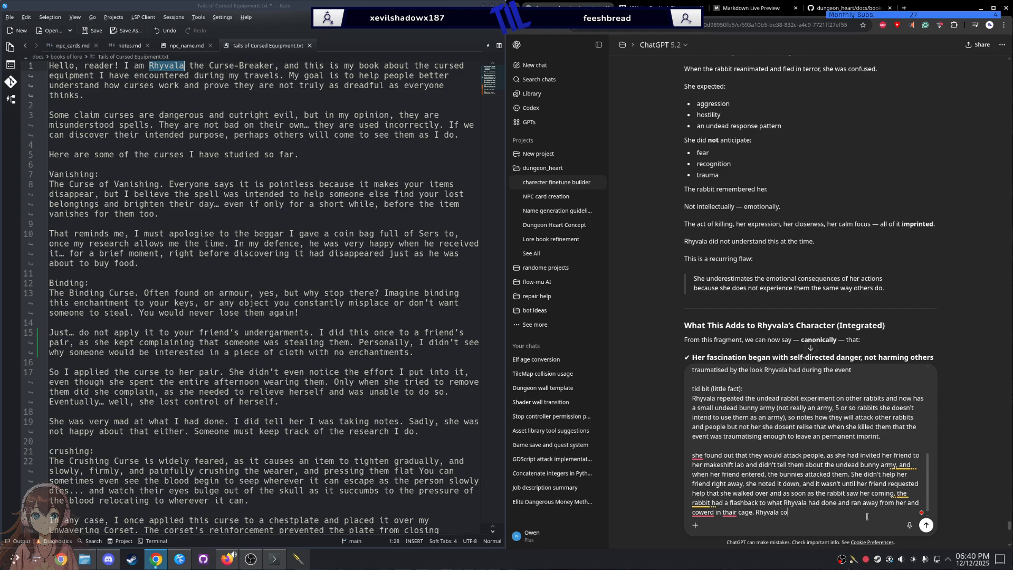
type("uld understand why they the rabbits were so scared of her")
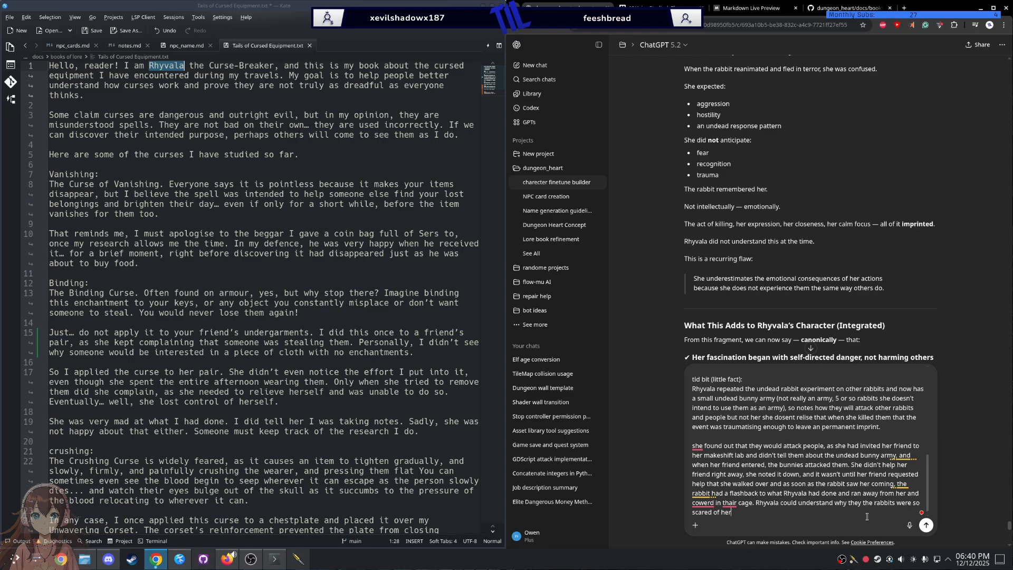
Step: Correct the text to "cowered in their cage" and remove the extra "they" before "the rabbits were so scared of her"
mouse_move(730, 504)
left_click(755, 453)
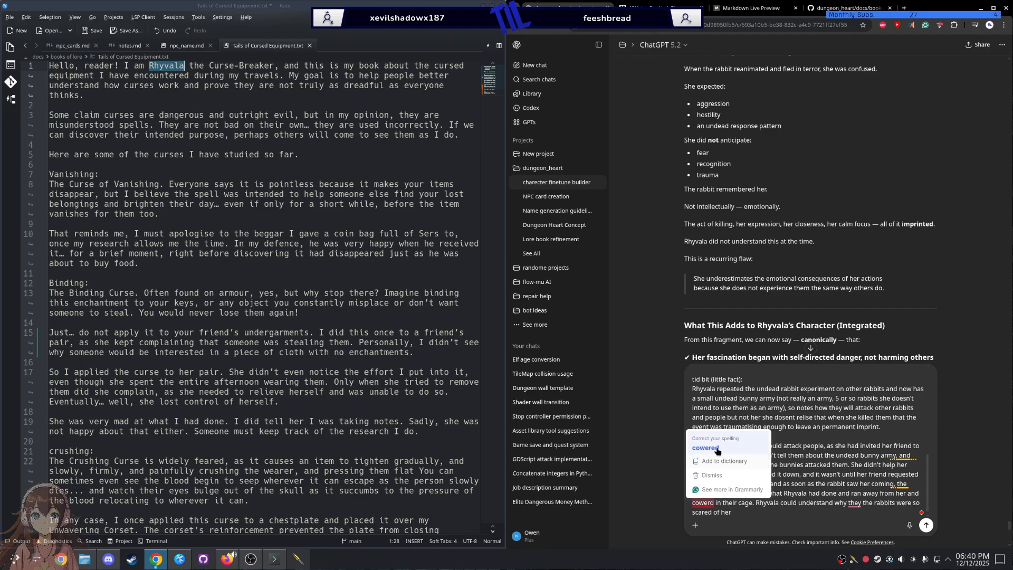
left_click(728, 461)
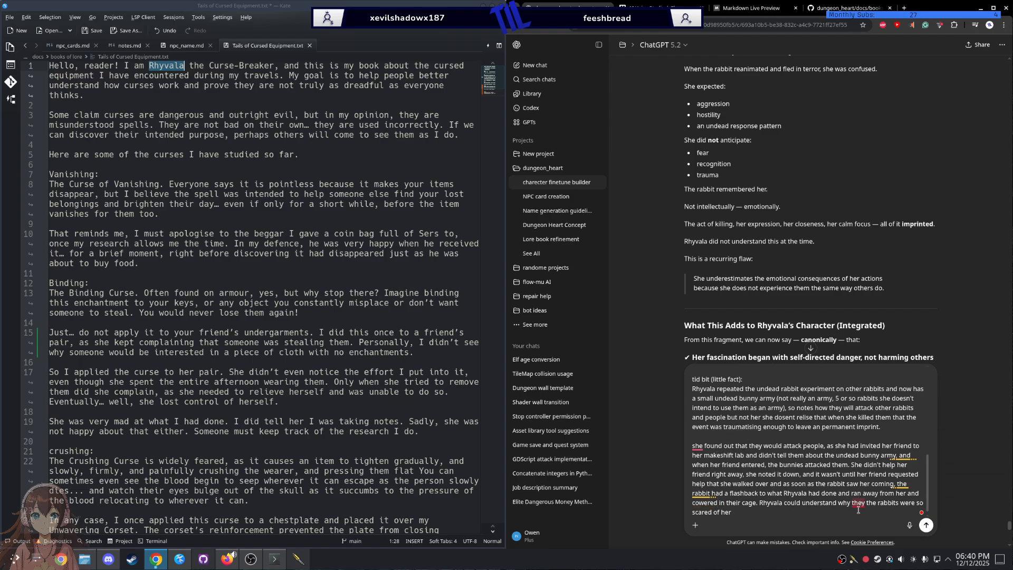
mouse_move(858, 503)
left_click(858, 463)
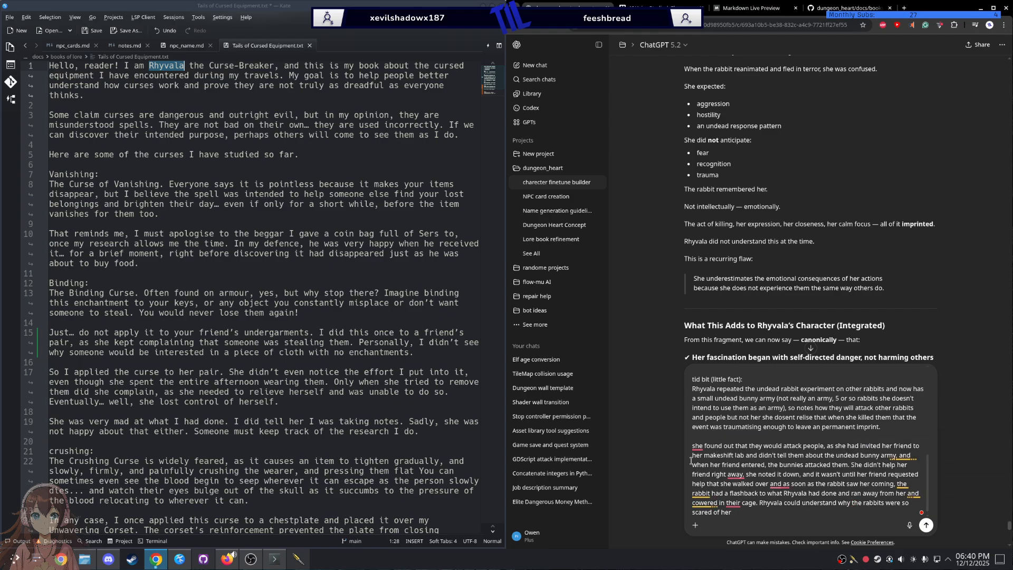
Step: Extend the "tid bit" heading with "and a little backstorry" before "(little fact)"
mouse_move(697, 447)
type("and a li")
type("ttle backst")
type("orry")
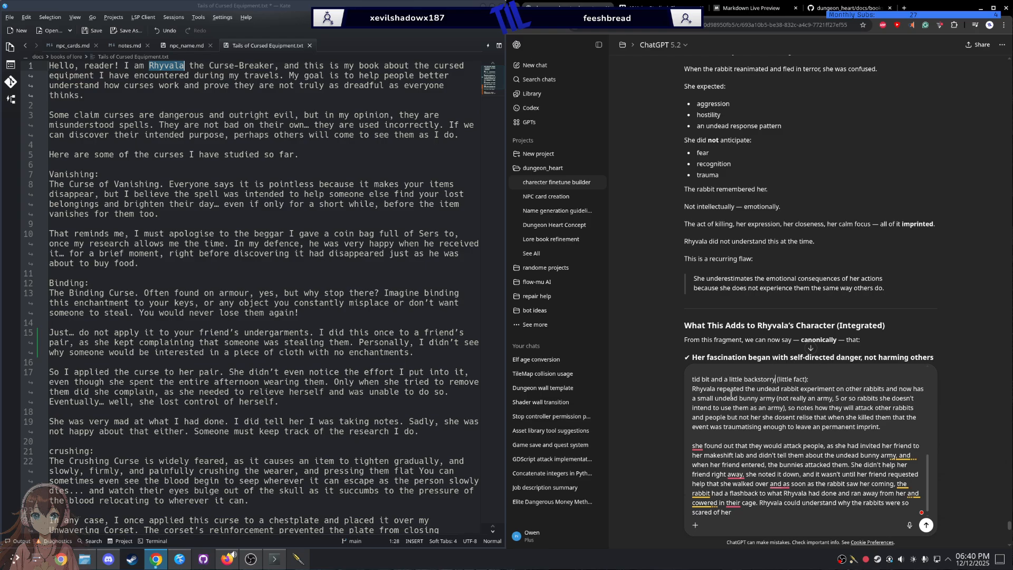
Step: Put a semicolon after "right away" and capitalise "She" at the start of the found-out paragraph
mouse_move(736, 474)
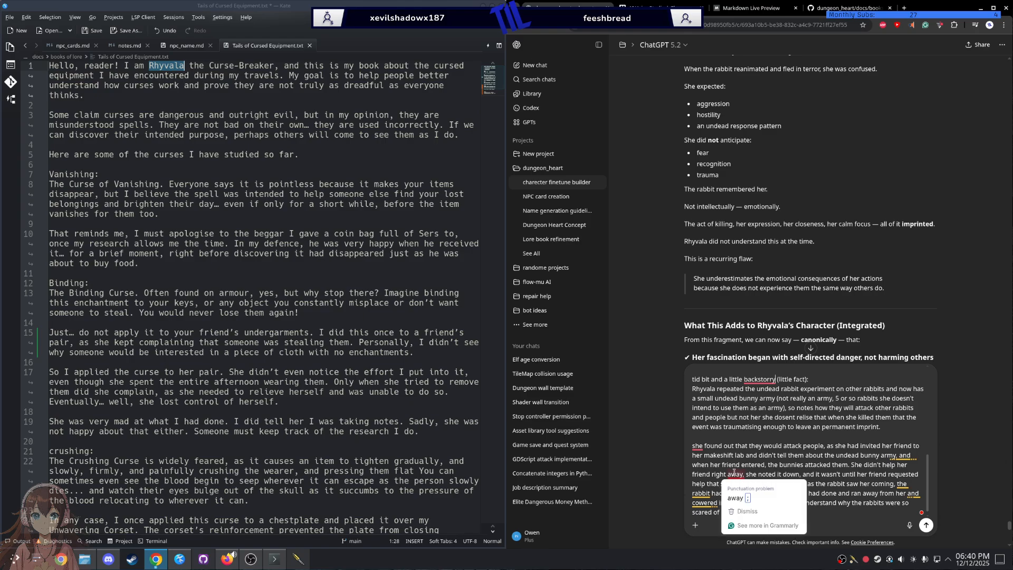
left_click(741, 494)
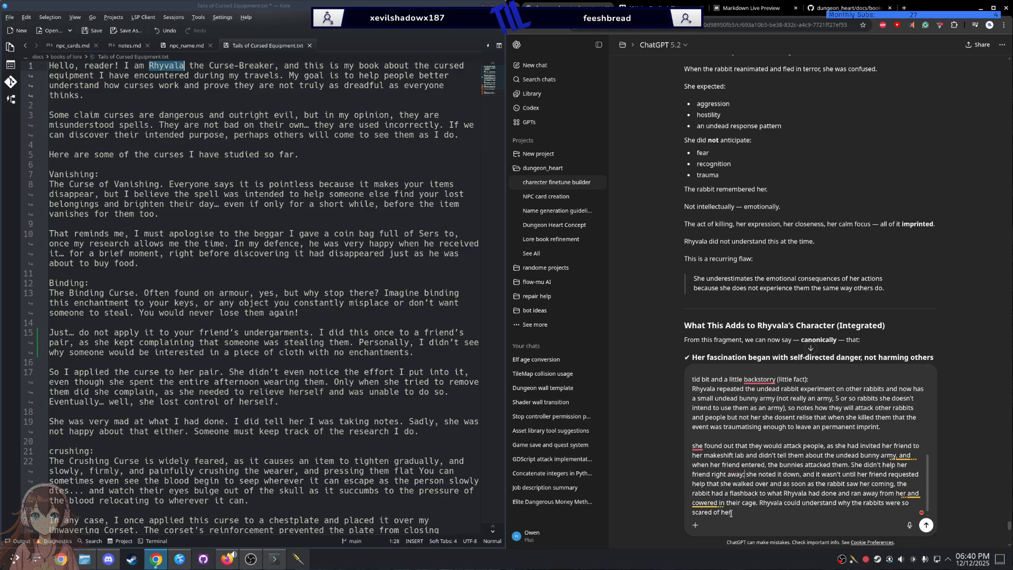
left_click(700, 468)
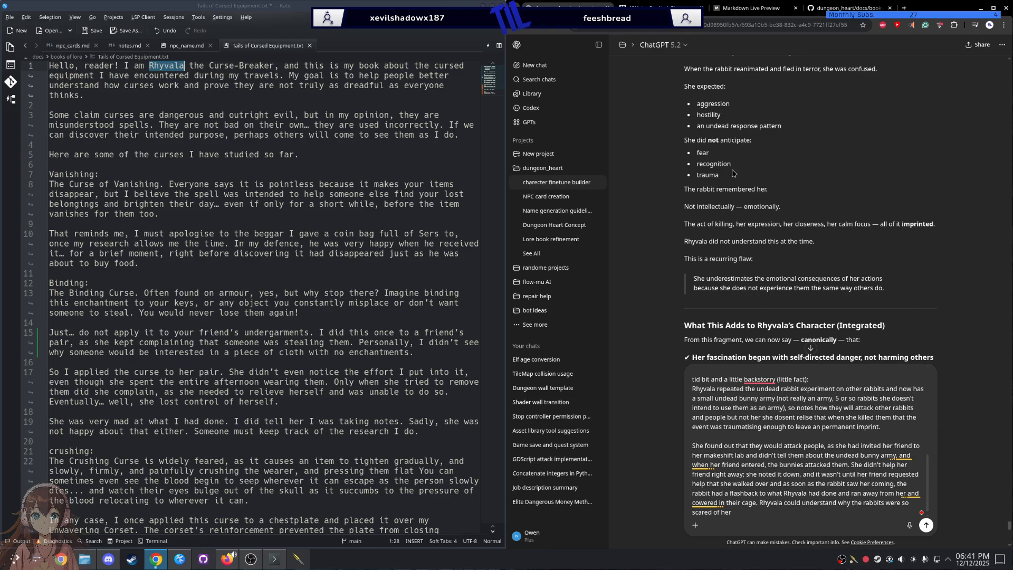
Step: Examine ChatGPT's notes on Rhyvala's recurring flaw, what the fragment adds to her character, and how well she grasps others' fear
scroll(718, 215, "down", 2)
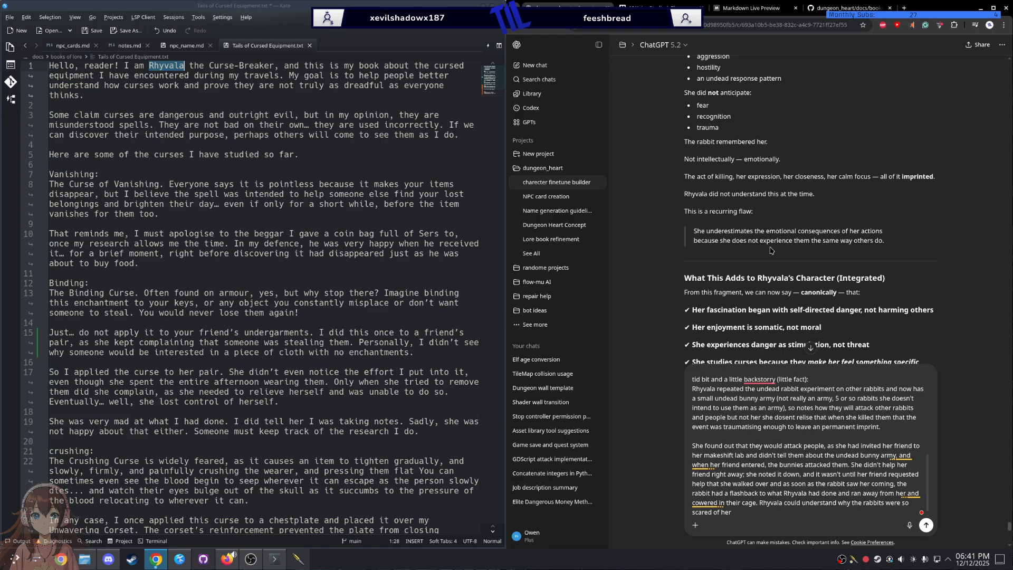
triple_click(838, 244)
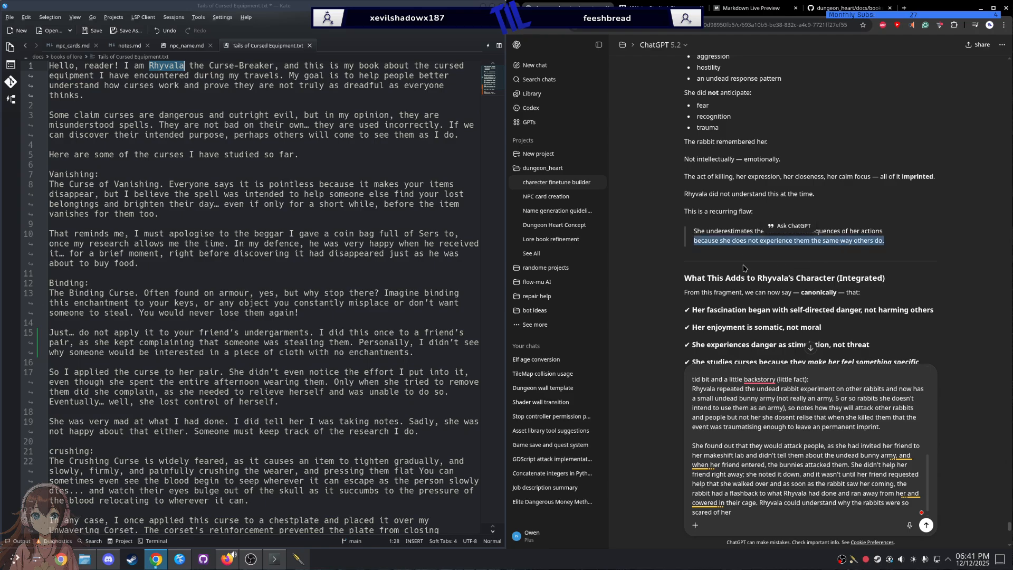
scroll(713, 210, "down", 2)
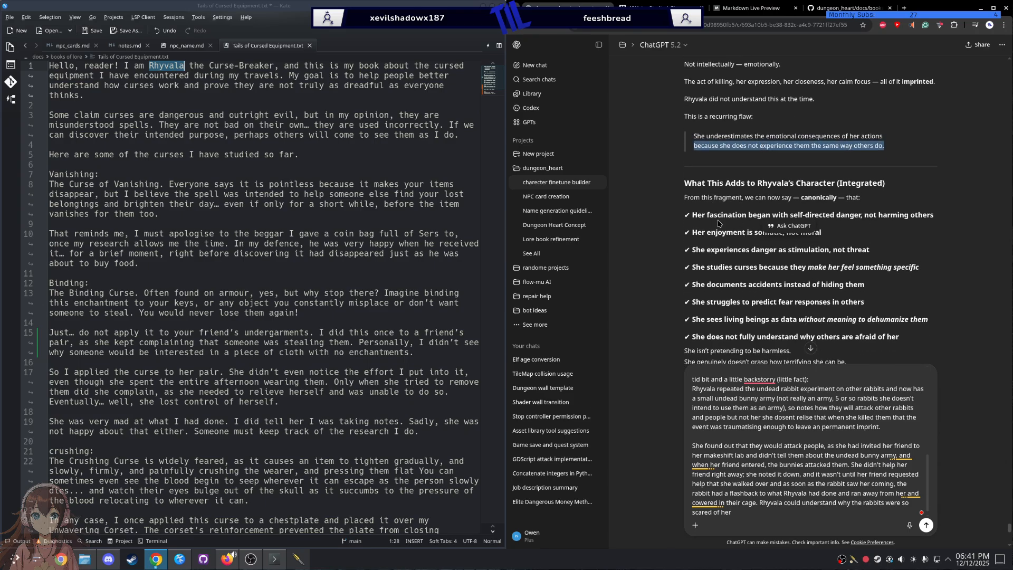
scroll(720, 223, "down", 1)
scroll(712, 270, "down", 1)
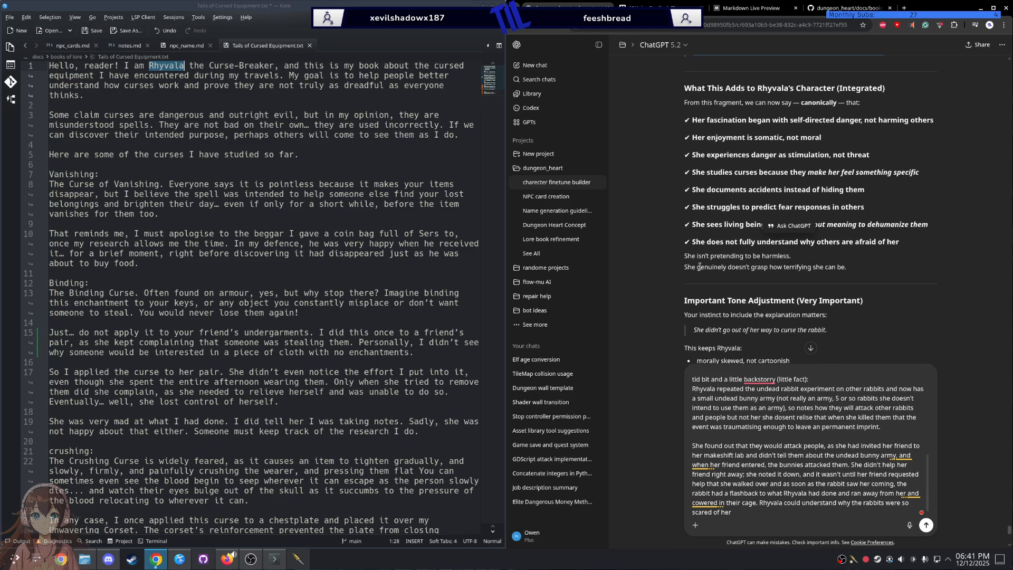
scroll(703, 277, "down", 1)
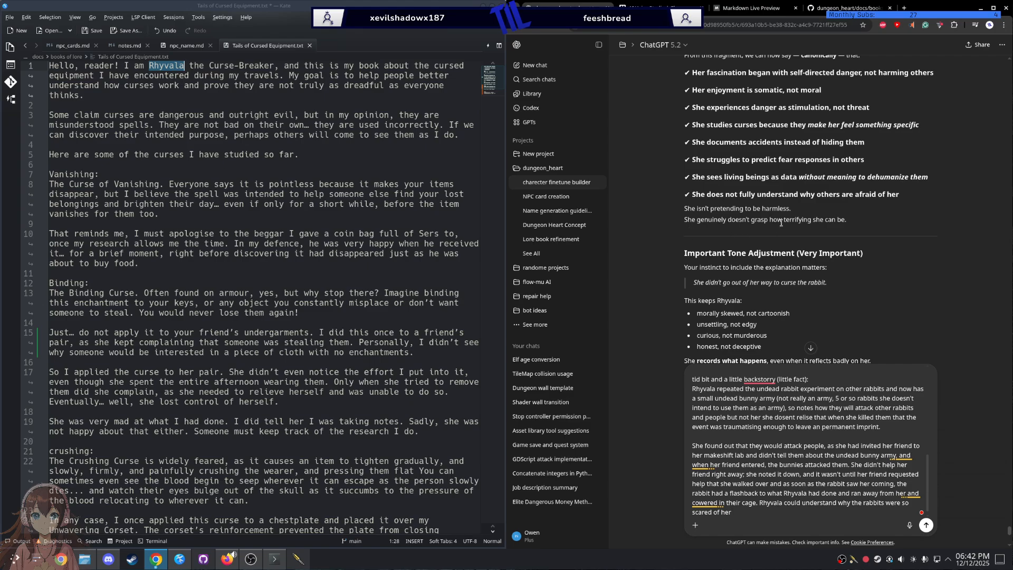
double_click(734, 219)
triple_click(734, 220)
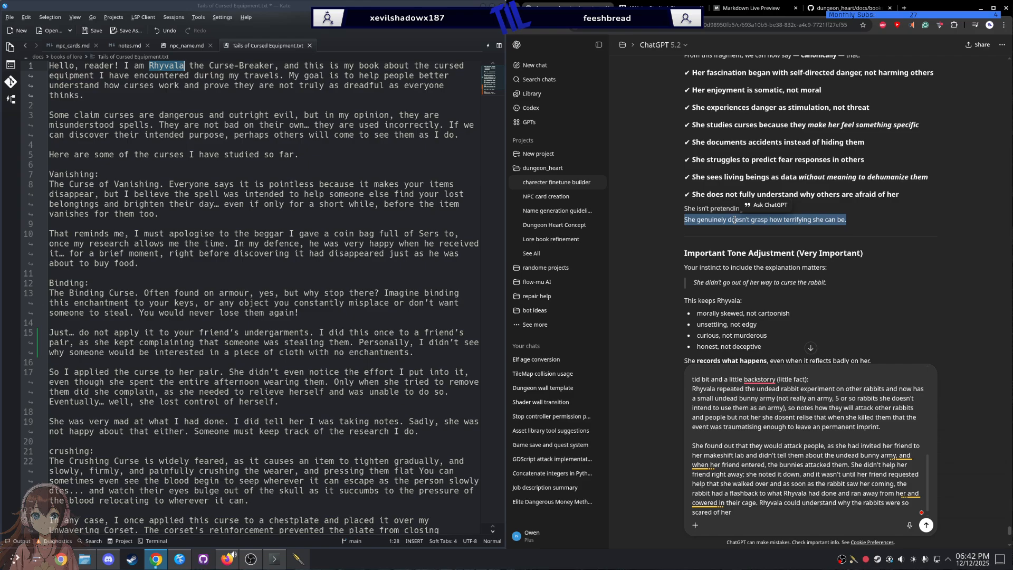
Step: Quote ChatGPT's line "She isn't pretending to be harmless." in backticks as a new paragraph at the end of the reply
left_click(733, 236)
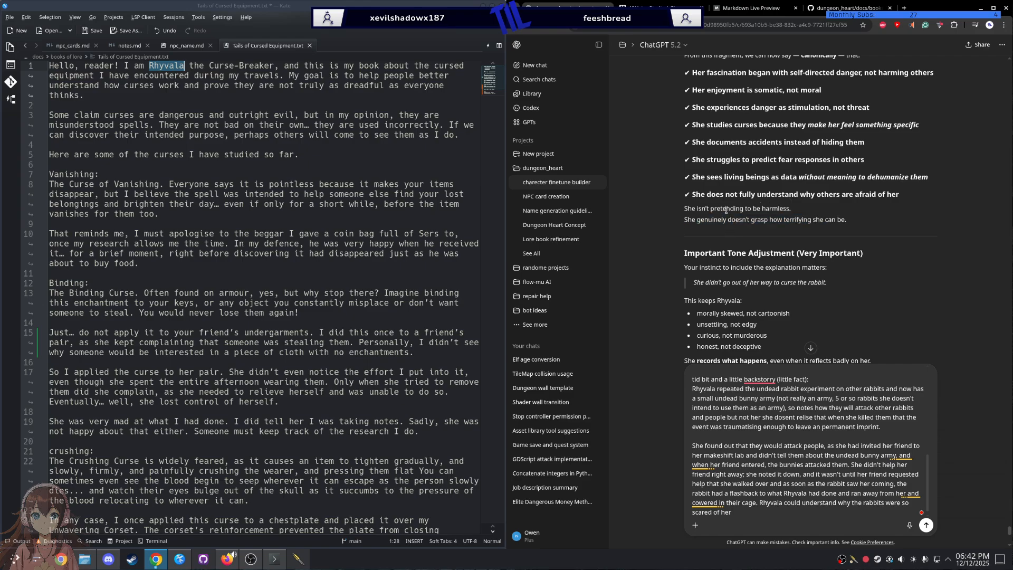
triple_click(726, 210)
key("ctrl+c")
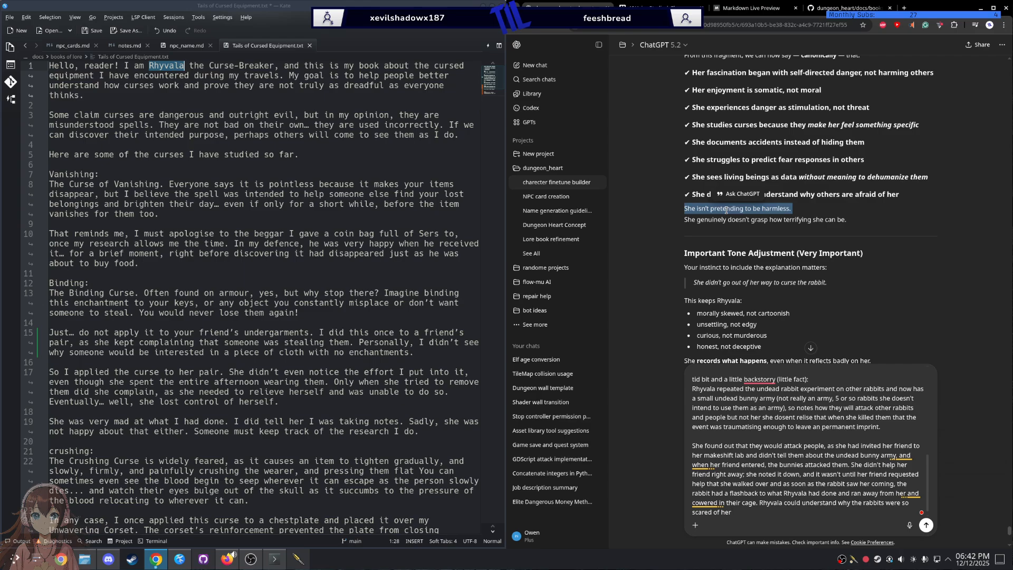
left_click(769, 515)
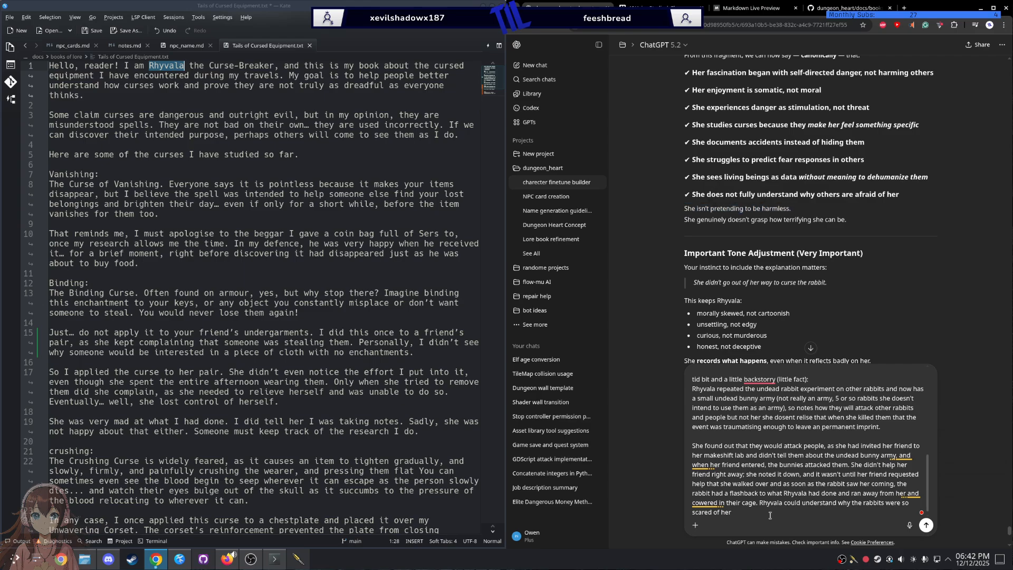
key("shift+Return")
key("shift+Return")
key("shift+Return")
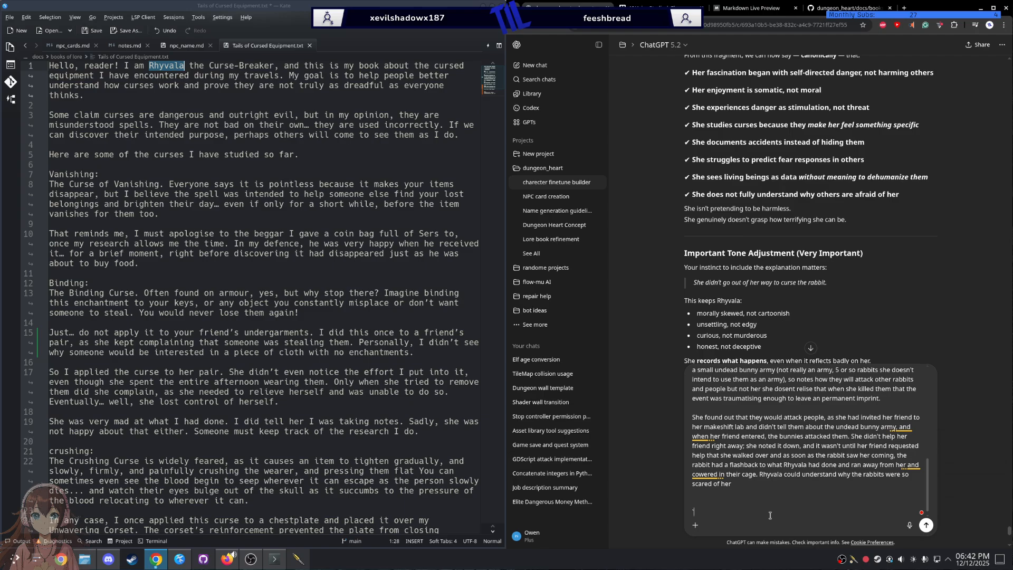
type("`")
key("ctrl+v")
type("` s")
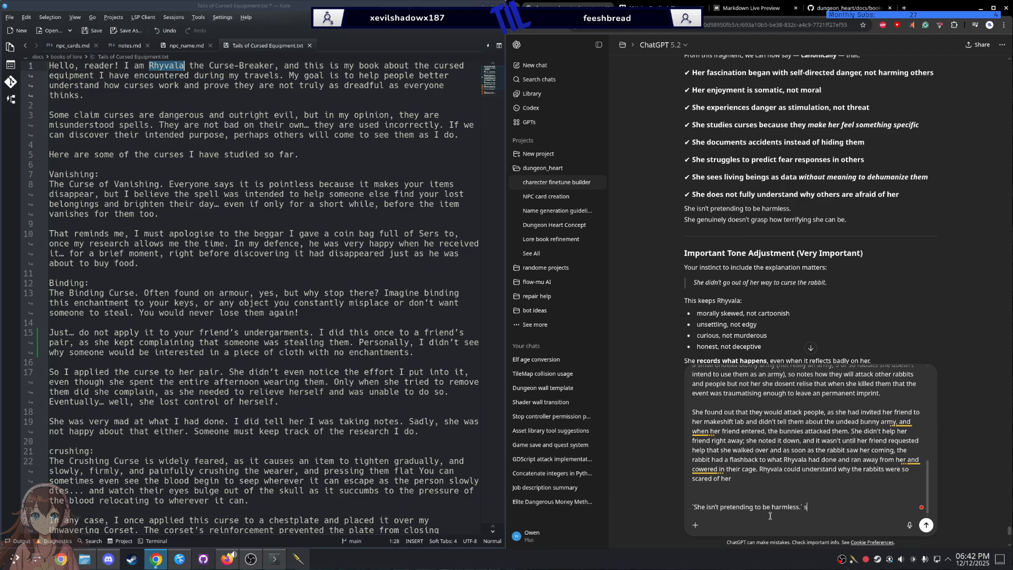
Step: Answer the quoted line with "She is not aware that her actions cause harm.", including spelling and grammar corrections
type("he is not")
type("aware her actoins caus harm")
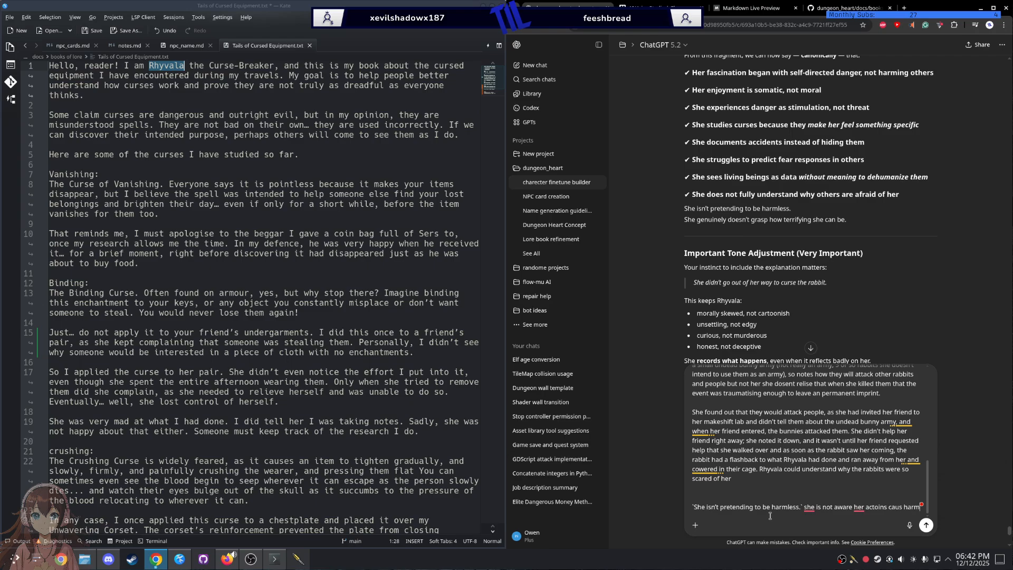
mouse_move(879, 505)
left_click(886, 466)
mouse_move(809, 506)
left_click(822, 468)
mouse_move(859, 508)
scroll(862, 495, "down", 1)
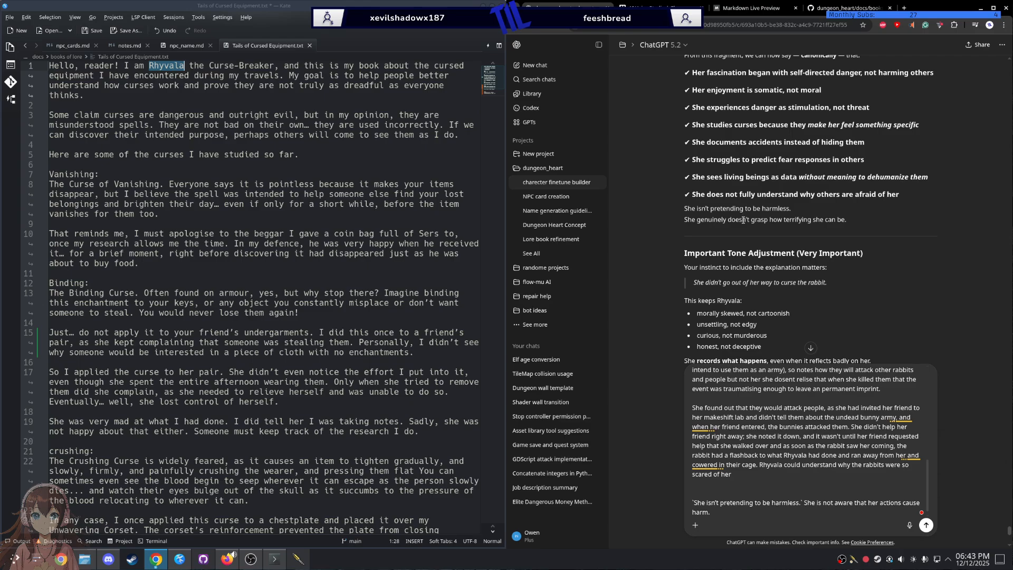
Step: Copy ChatGPT's line "She genuinely doesn't grasp how terrifying she can be." to follow the harm sentence, separated by a space
triple_click(743, 220)
key("ctrl+c")
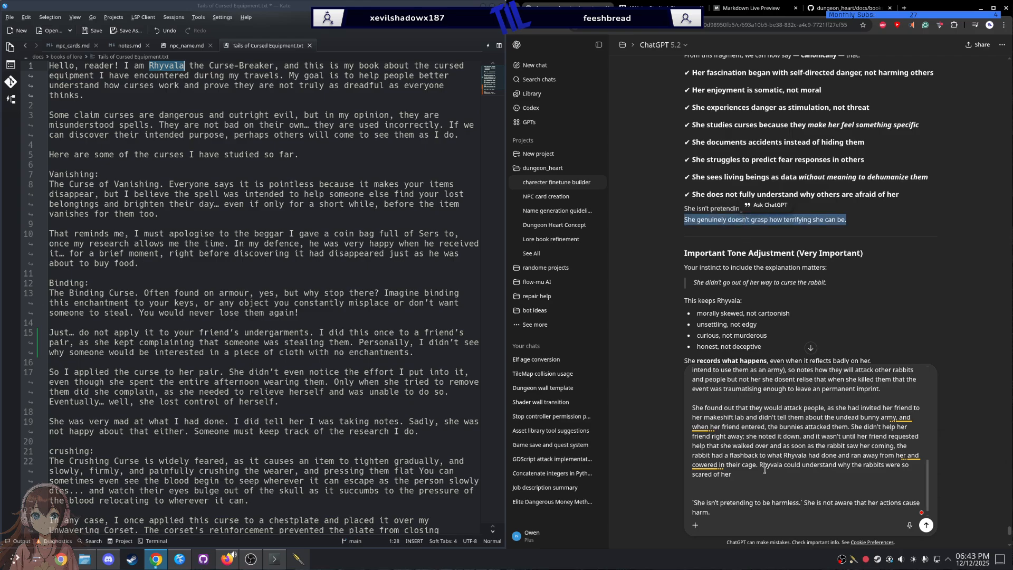
left_click(701, 513)
key("ctrl+v")
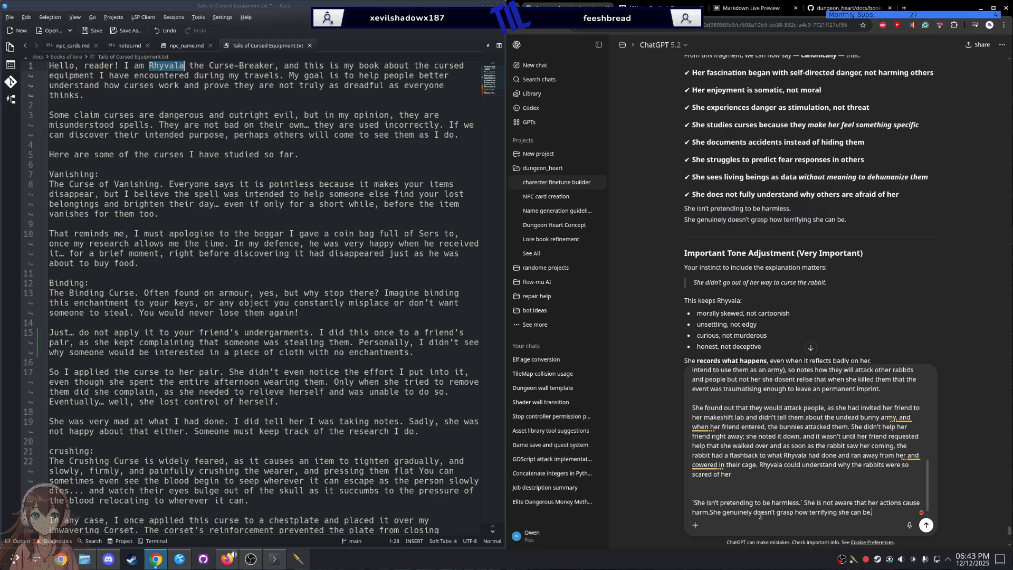
left_click(708, 511)
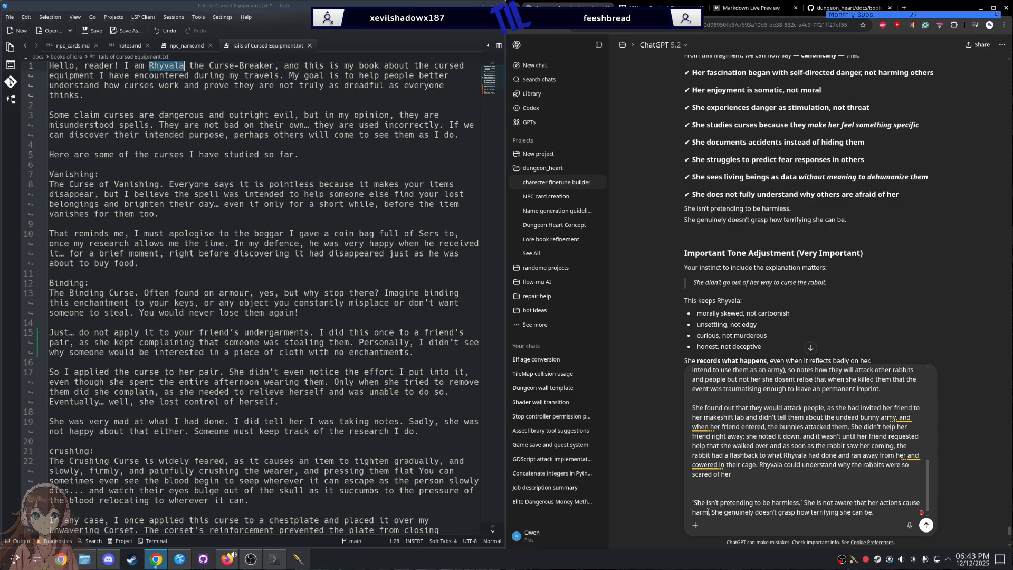
left_click(879, 515)
key("BackSpace")
key("shift+Return")
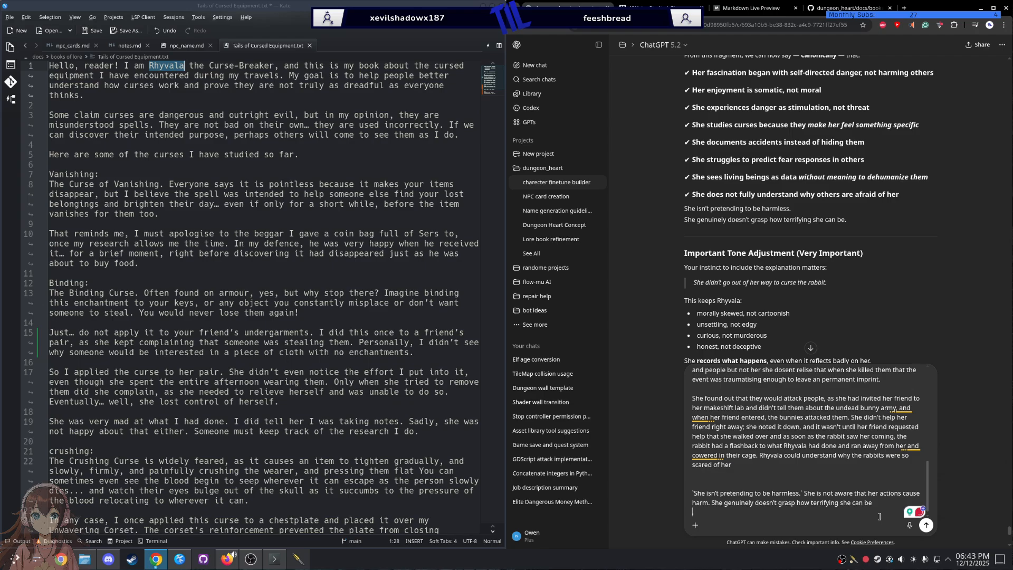
key("BackSpace")
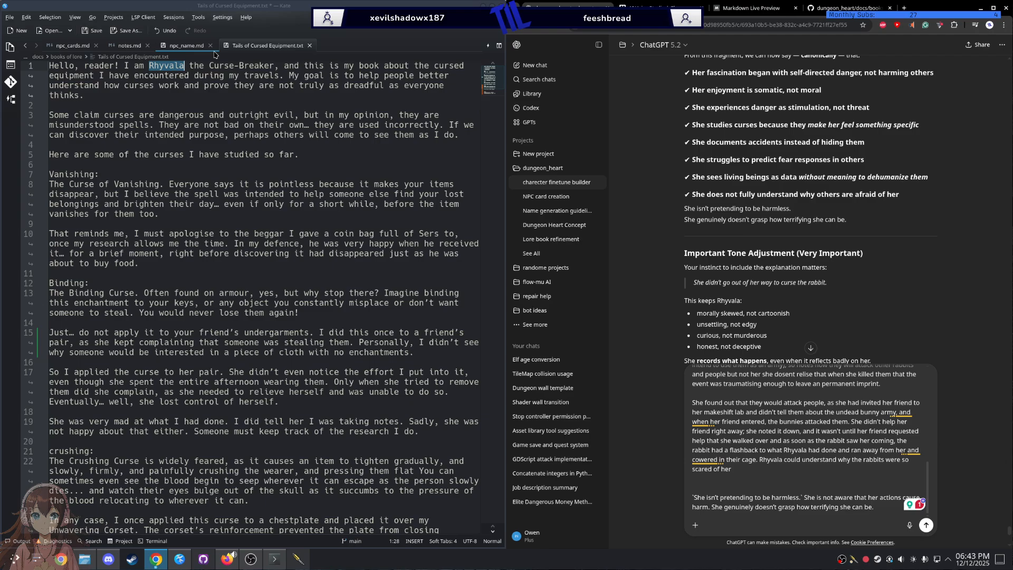
Step: Switch to Kate and copy the title "Curse-Breaker" from the opening line of Tails of Cursed Equipment.txt
triple_click(226, 68)
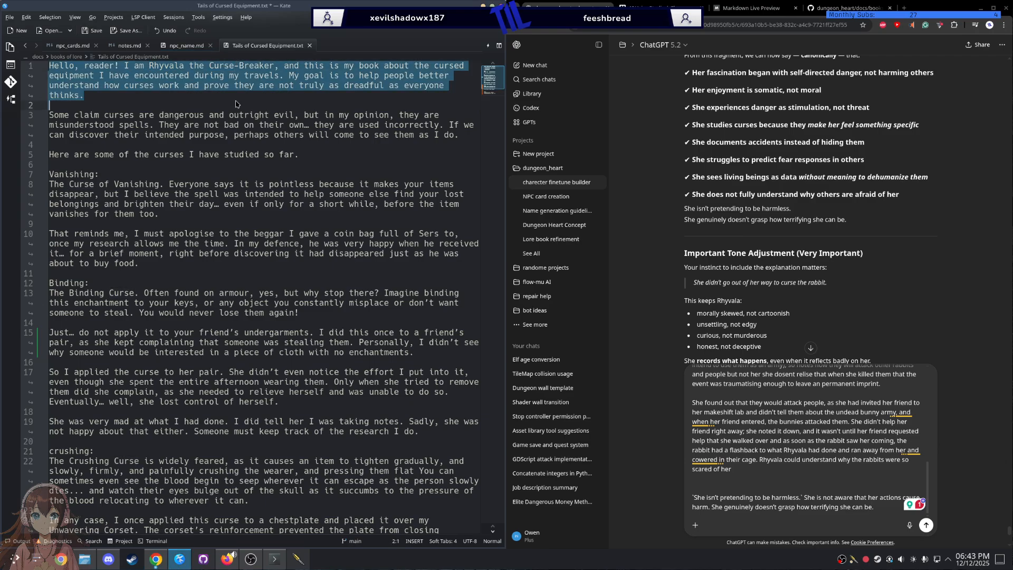
double_click(227, 67)
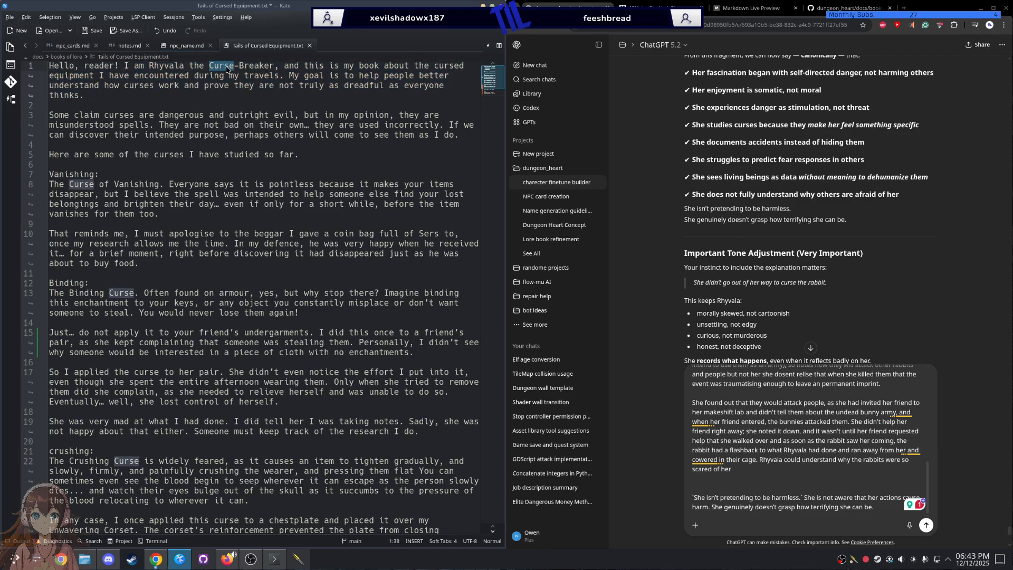
double_click(250, 62)
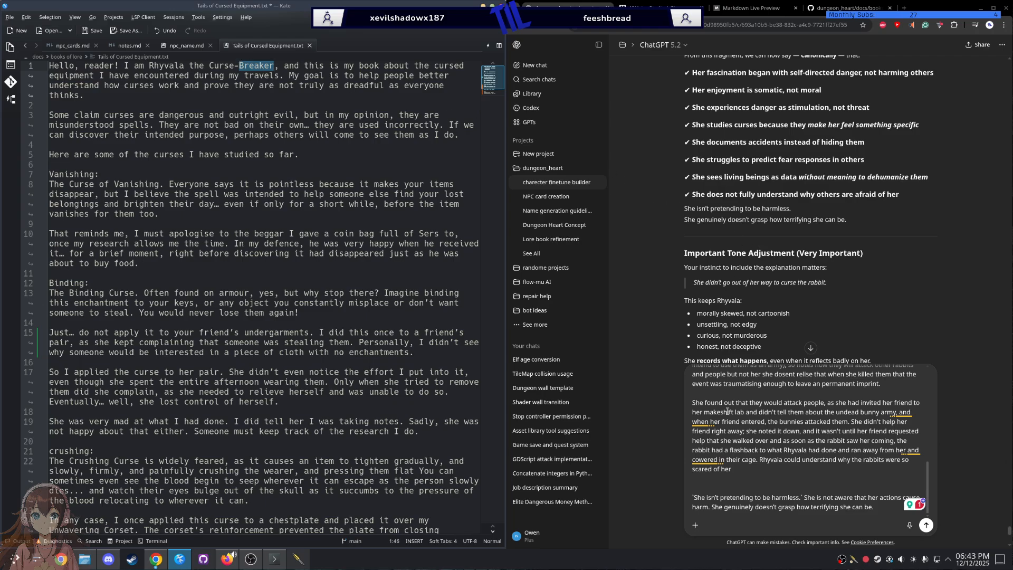
left_click(210, 67, "shift")
key("ctrl+c")
Step: Start a new paragraph in the ChatGPT reply with "She didn't realise Curse-Breaker", using the copied title and correcting the spelling
left_click(866, 507)
key("shift+Return")
key("shift+Return")
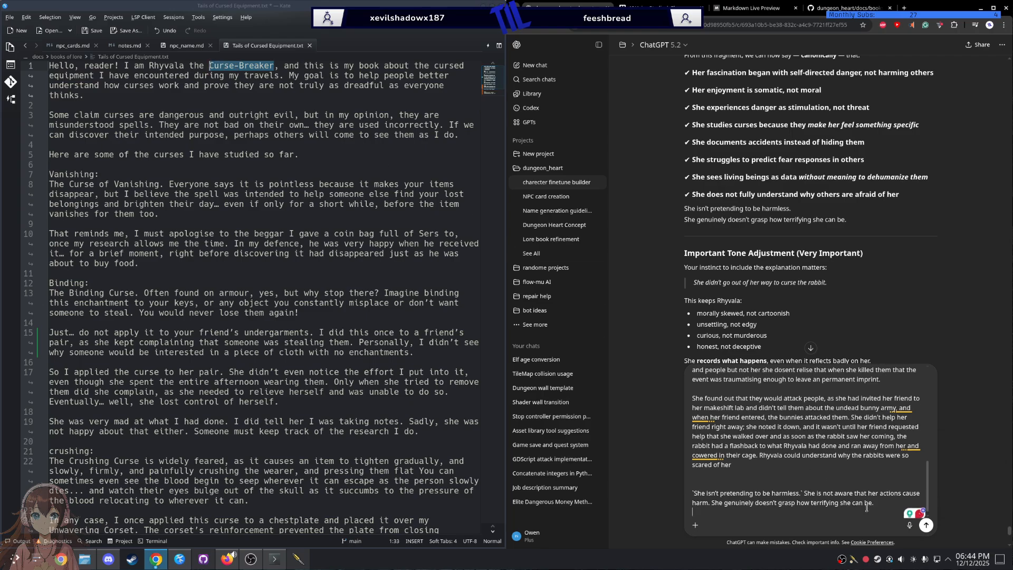
type("she")
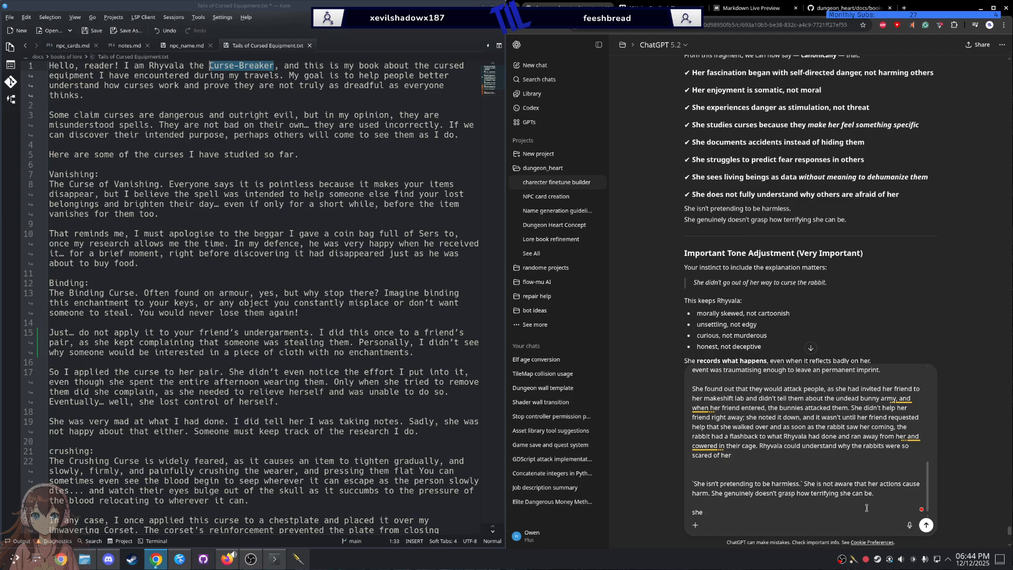
type(" ddosnet relise")
key("ctrl+v")
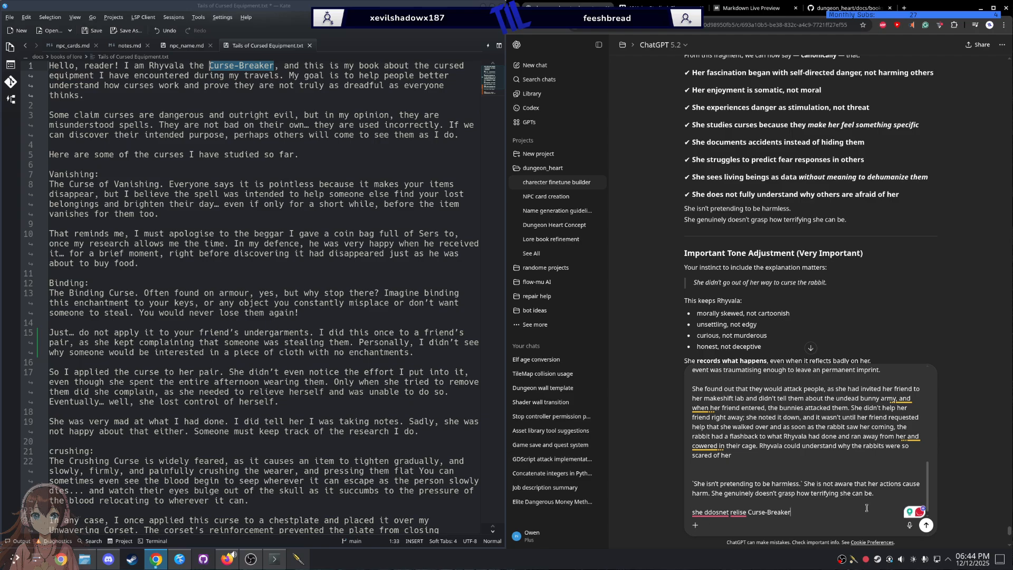
mouse_move(740, 511)
left_click(740, 458)
left_click(730, 459)
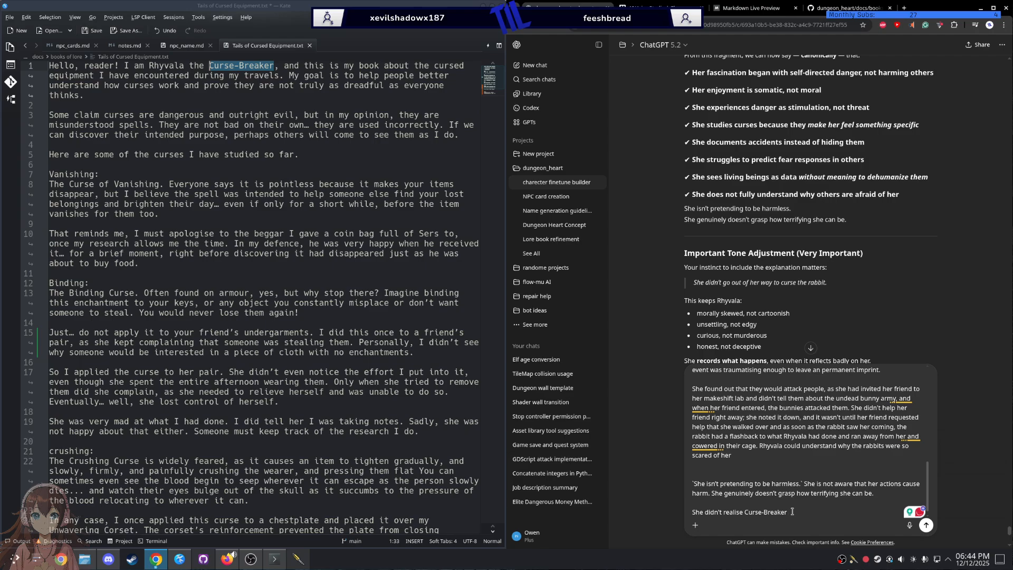
Step: Continue the Curse-Breaker sentence with "is somewhat of a warning to others", correcting "some what" and "fo"
type("is some what fo a warning ")
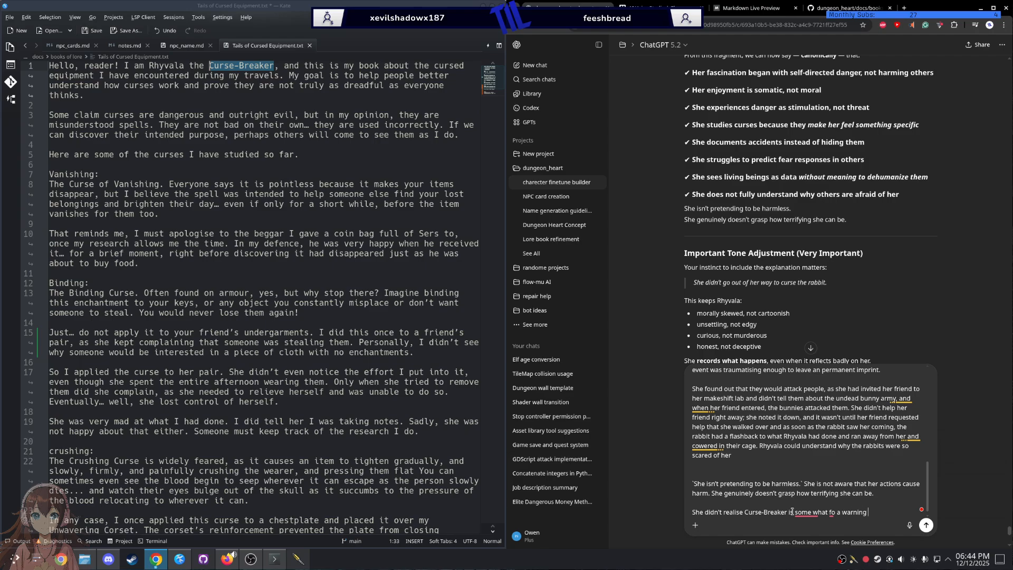
type("toi others")
mouse_move(825, 510)
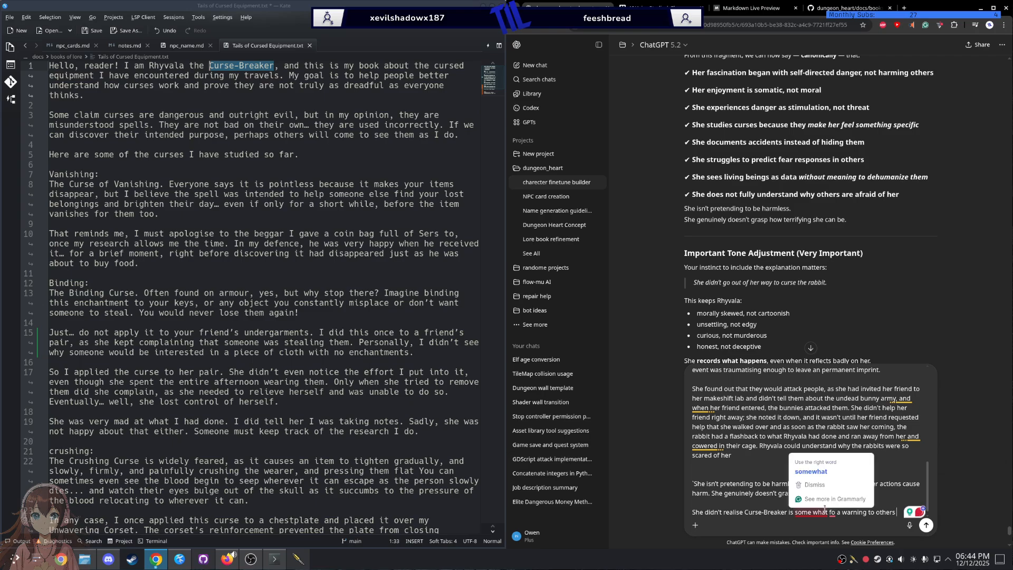
left_click(820, 474)
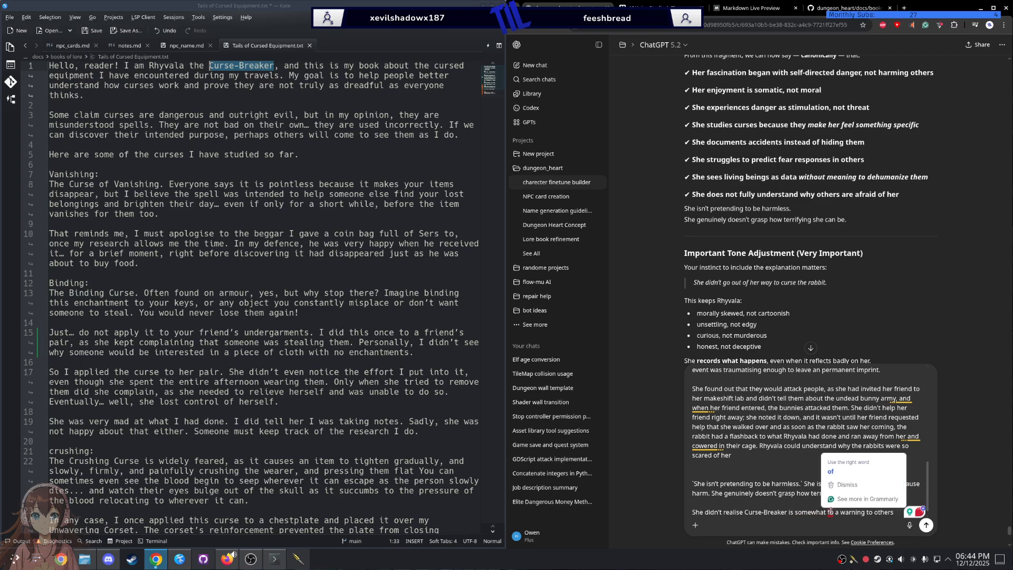
left_click(838, 467)
Step: Add the reason "as she enjoys experimenting with courses and finding how they work" to the Curse-Breaker sentence
key("End")
type("as she en")
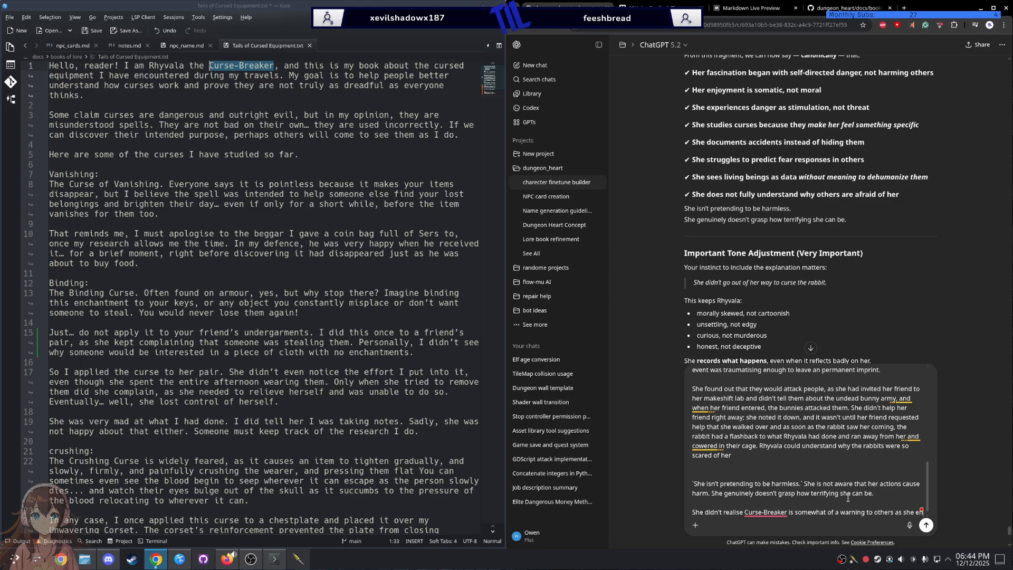
type("joys ")
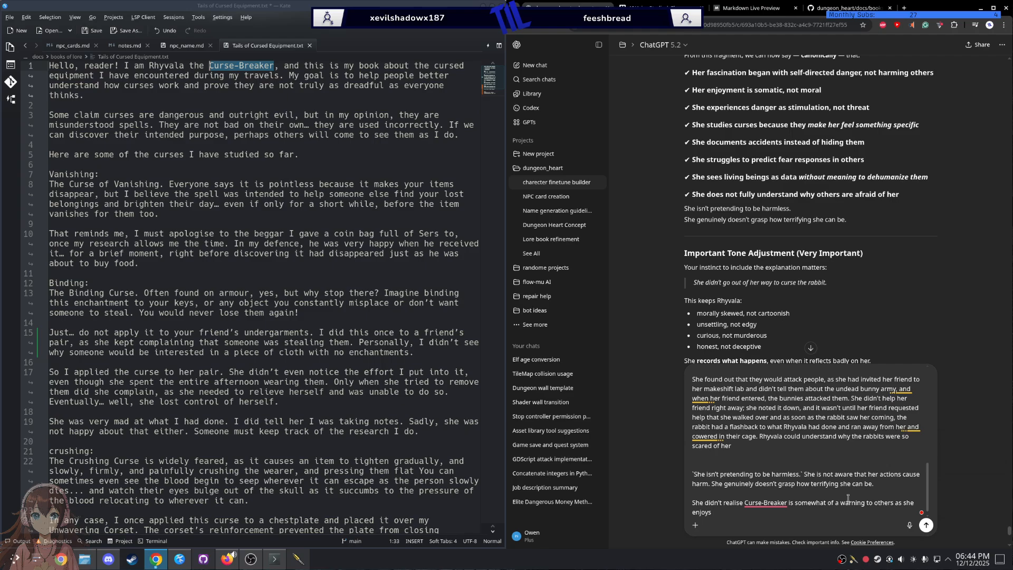
type("experaminting with courses an")
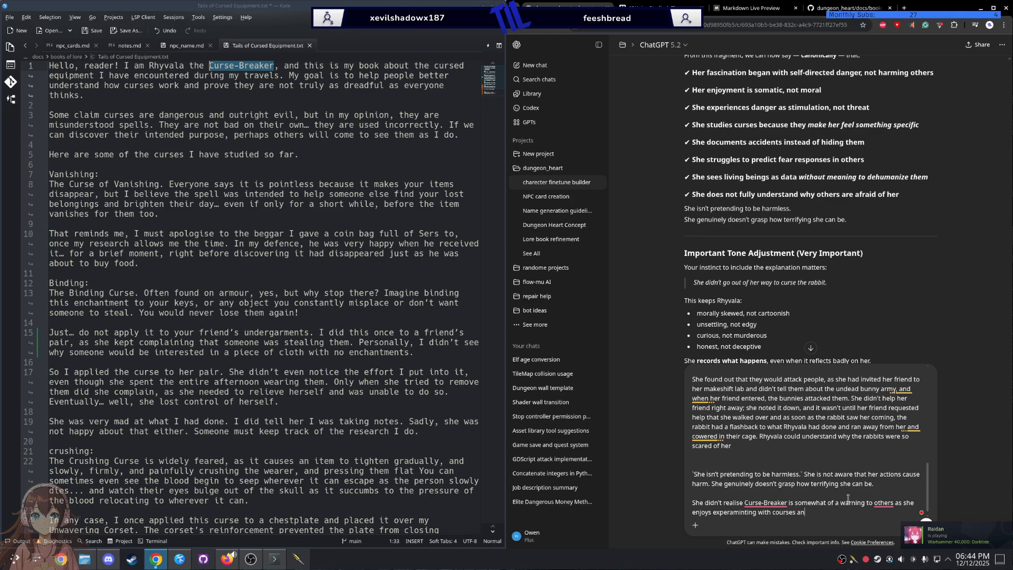
type("d finding how they work")
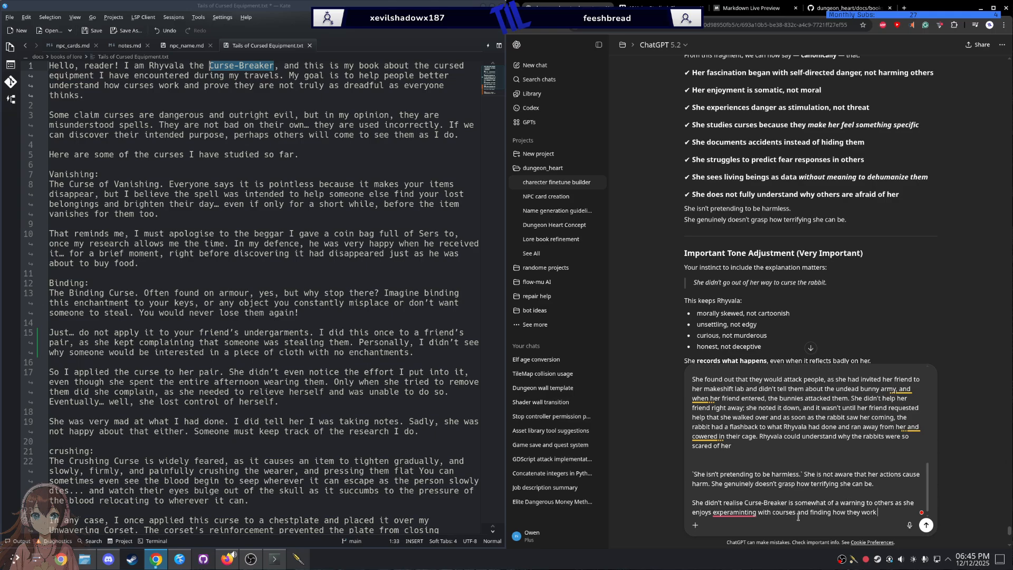
right_click(743, 513)
left_click(773, 459)
Step: Extend the sentence with ", and ends up causing harm to others with her experiments", correcting its spelling and punctuation
type("and endsup")
right_click(901, 514)
left_click(909, 448)
type("causing ha")
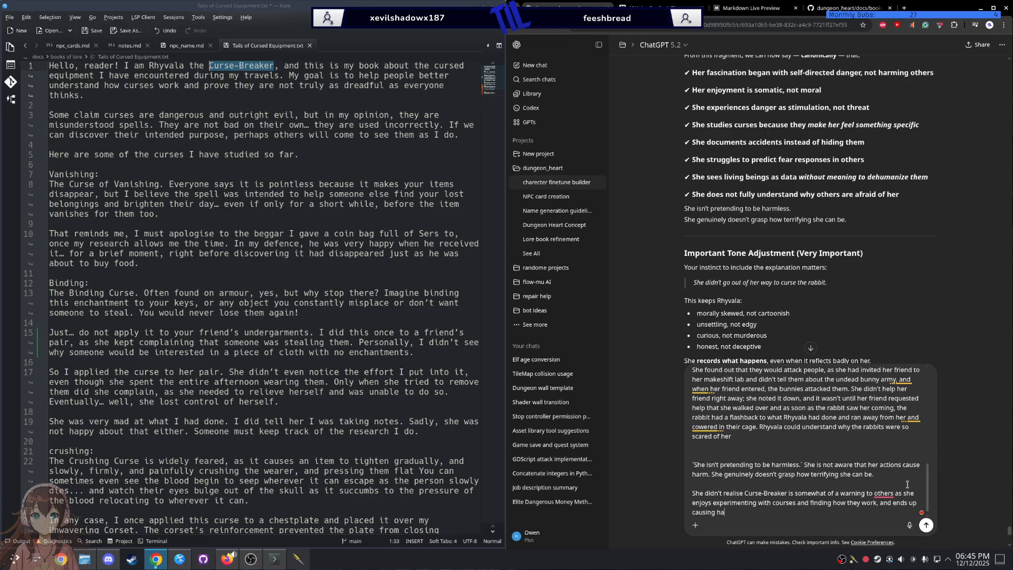
type("rm to other with her experaments")
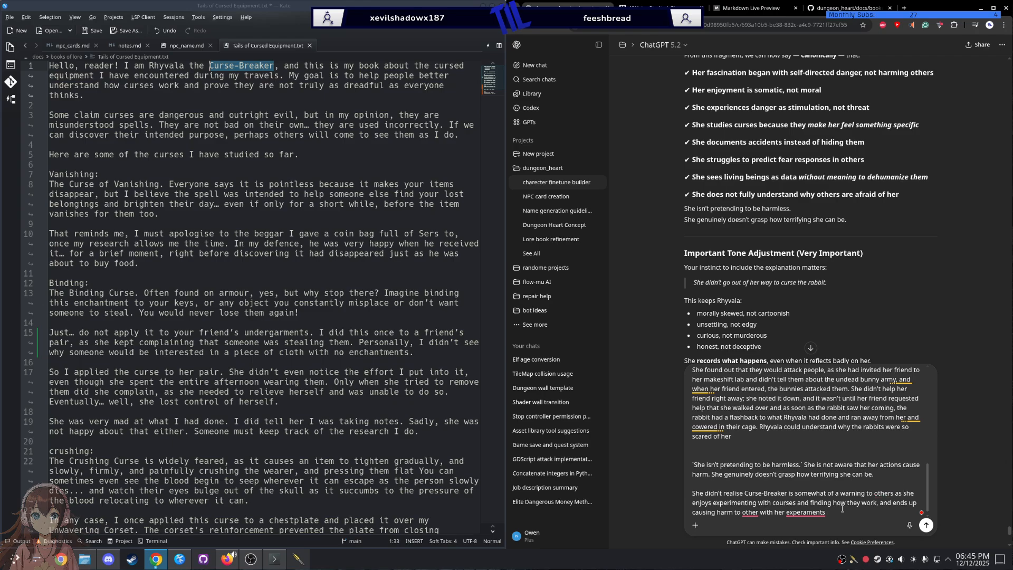
mouse_move(805, 512)
left_click(805, 458)
mouse_move(760, 510)
left_click(758, 473)
Step: Insert a comma after "a warning to others" and "that" before "Curse-Breaker"
mouse_move(885, 488)
left_click(885, 452)
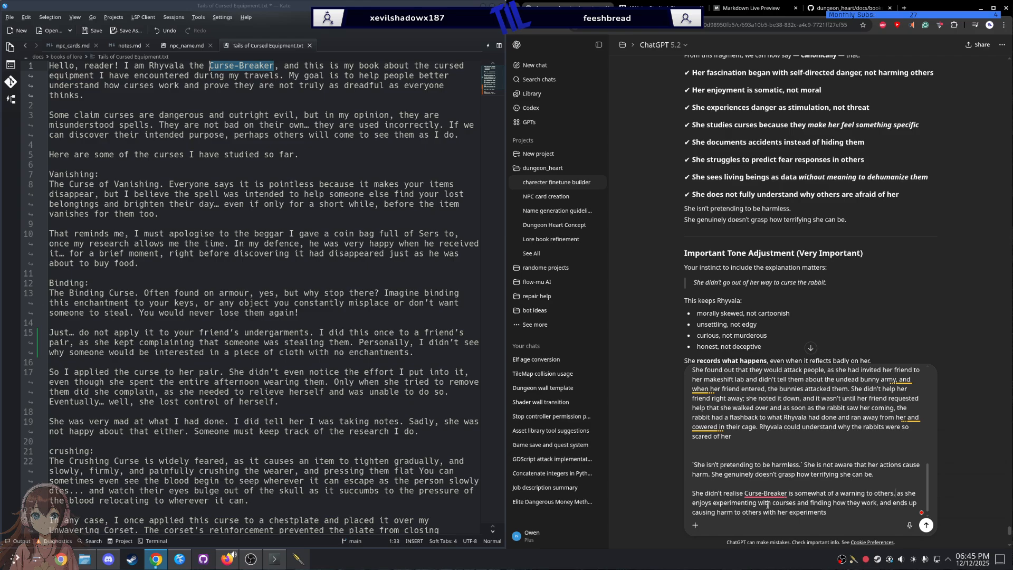
mouse_move(768, 494)
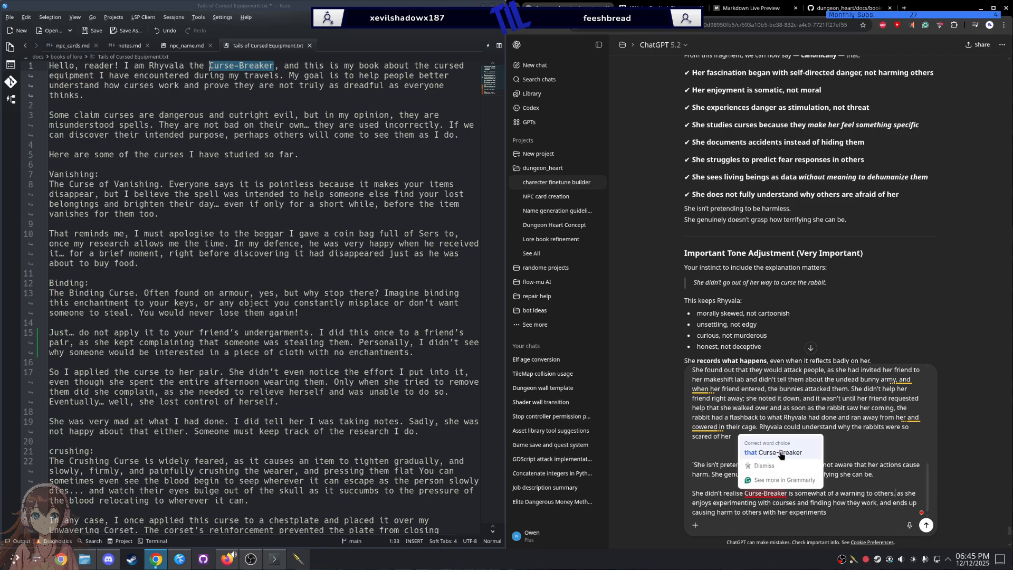
left_click(781, 453)
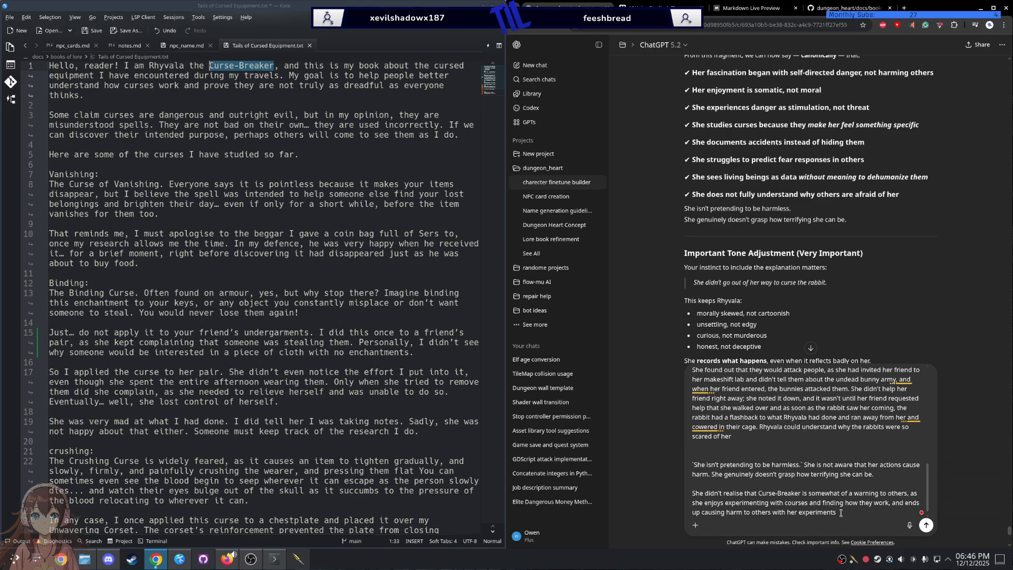
Step: Continue the Curse-Breaker sentence with "sometimes braking the person phisicle, emotional, and evenm sometime mentaly" after "with her experiments"
type("ome")
type("times")
type(" braking the")
type(" person ")
type("phisi")
type("erson phisicle")
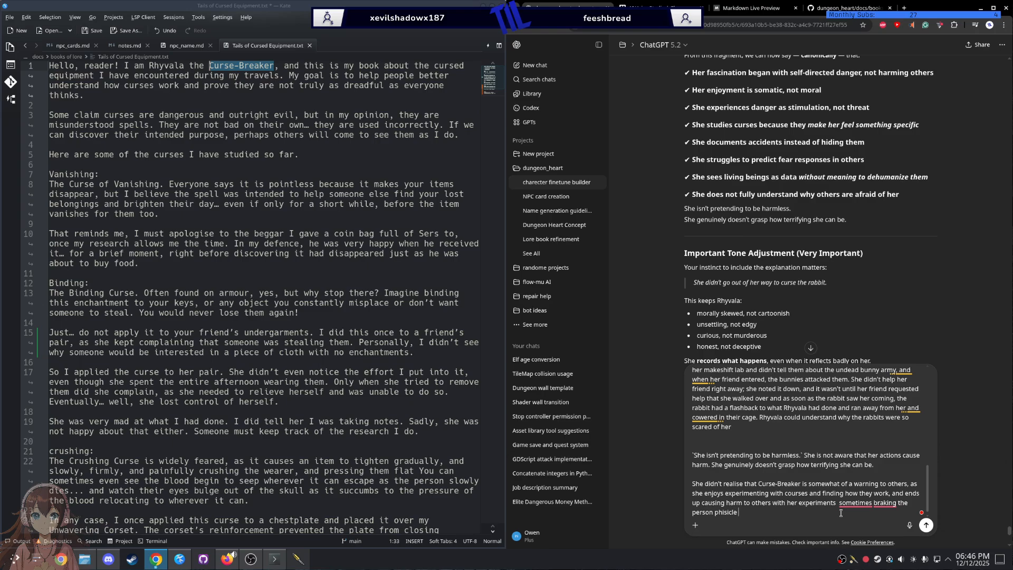
type(", emotional , and e")
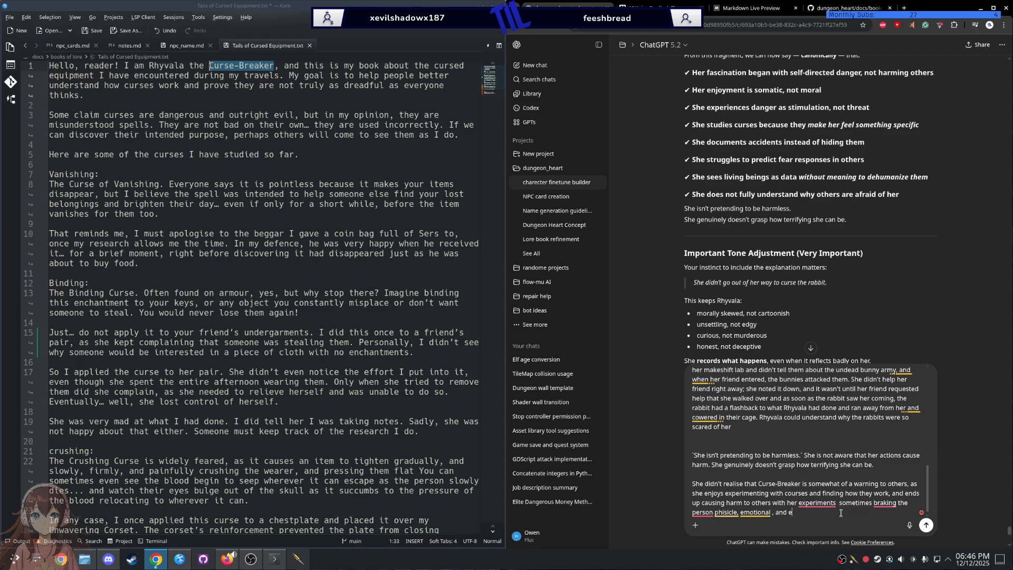
type("venm sometimementaly")
Step: Correct the new clause to "physical" and "breaking", remove the space before the comma after "emotional", and insert a comma after "experiments"
mouse_move(827, 511)
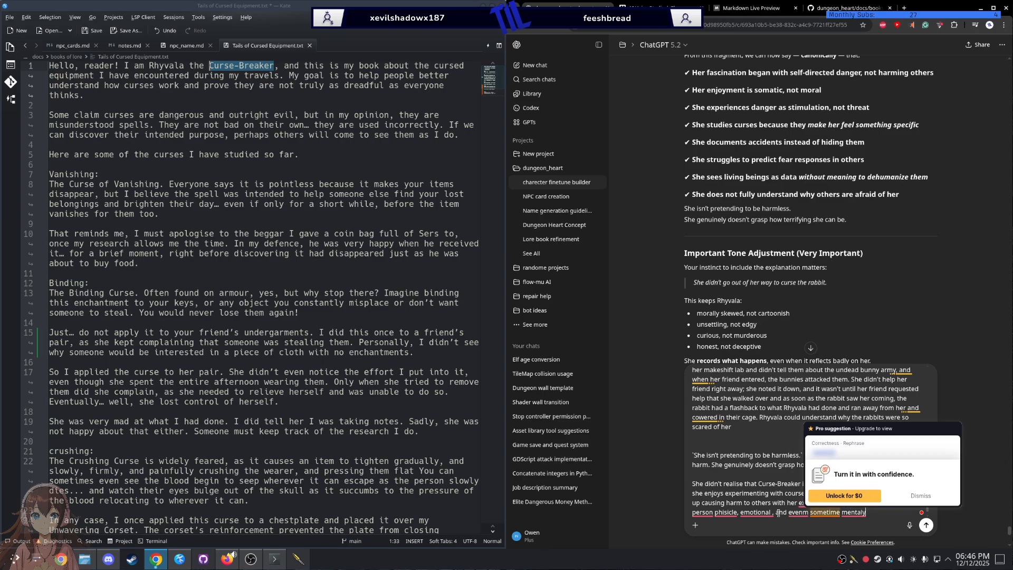
left_click(739, 506)
mouse_move(738, 508)
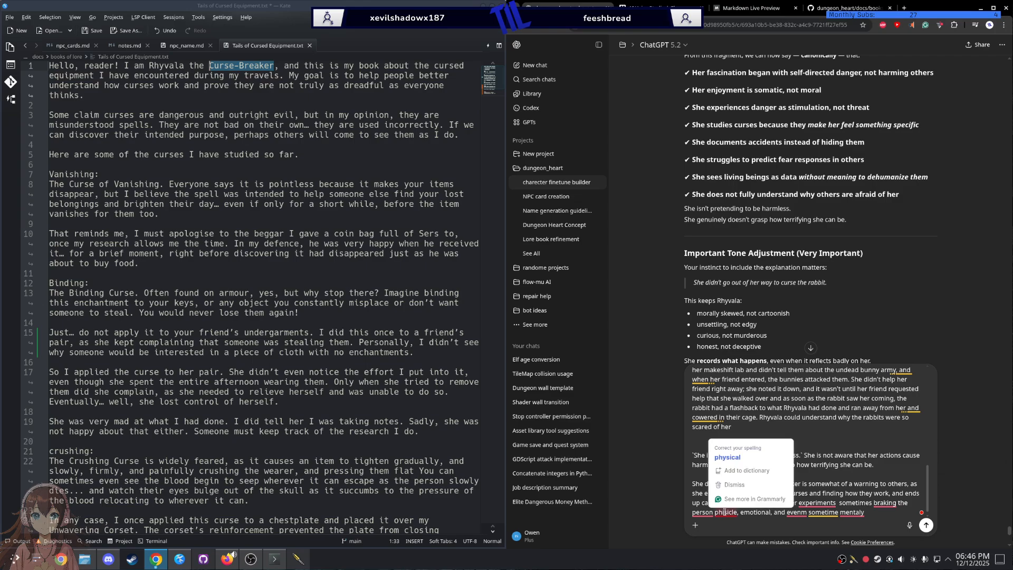
left_click(733, 455)
mouse_move(708, 510)
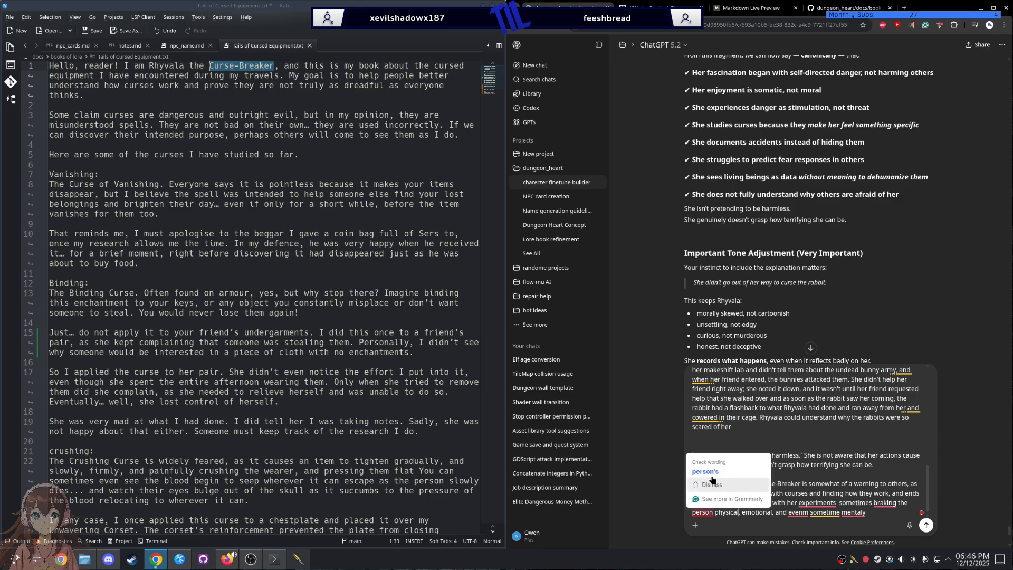
mouse_move(859, 503)
left_click(860, 462)
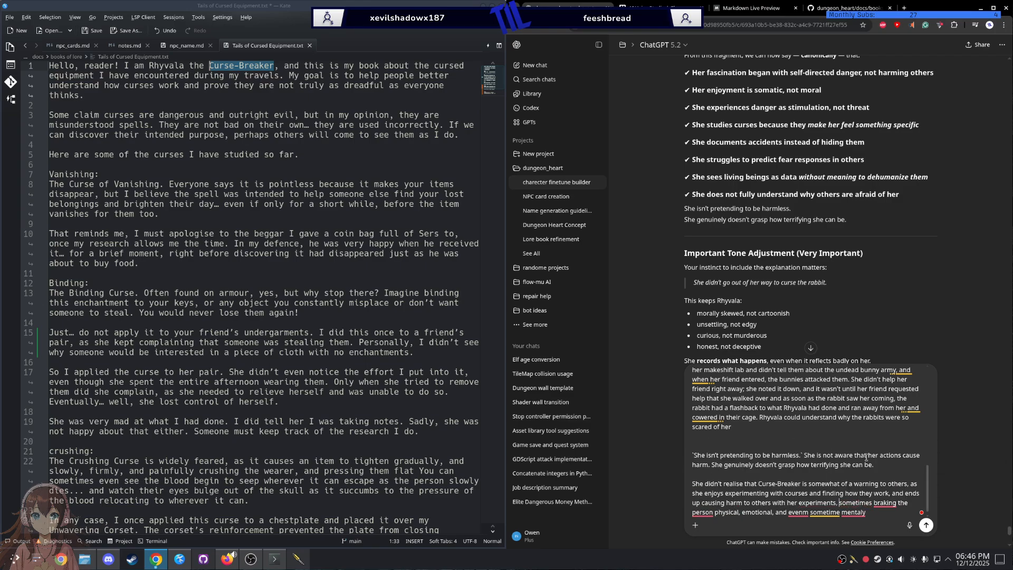
left_click(884, 461)
Step: Correct the rest of the clause to read "person's physical, emotional, and even sometimes mental"
mouse_move(702, 512)
left_click(744, 484)
mouse_move(801, 512)
left_click(804, 459)
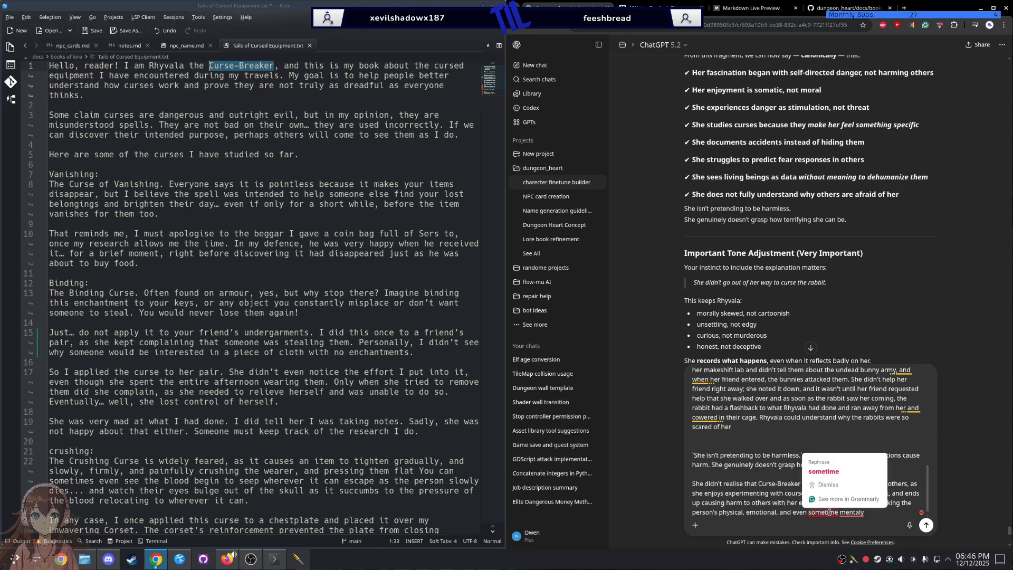
left_click(838, 472)
mouse_move(850, 512)
left_click(850, 458)
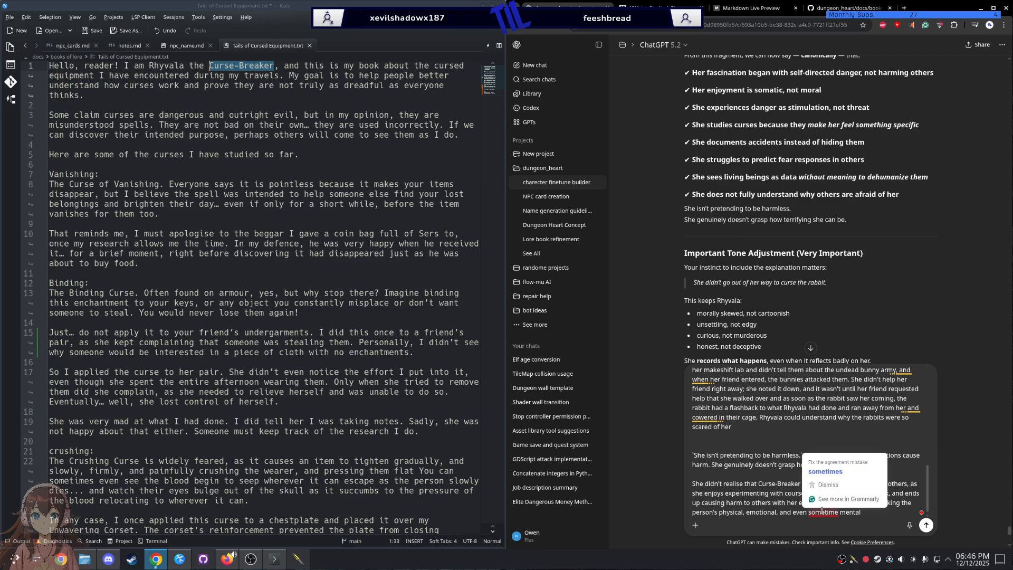
left_click(825, 471)
Step: Append the contrast "but Curse-Breaker dosen't relise this" to the end of the sentence
left_click(867, 511)
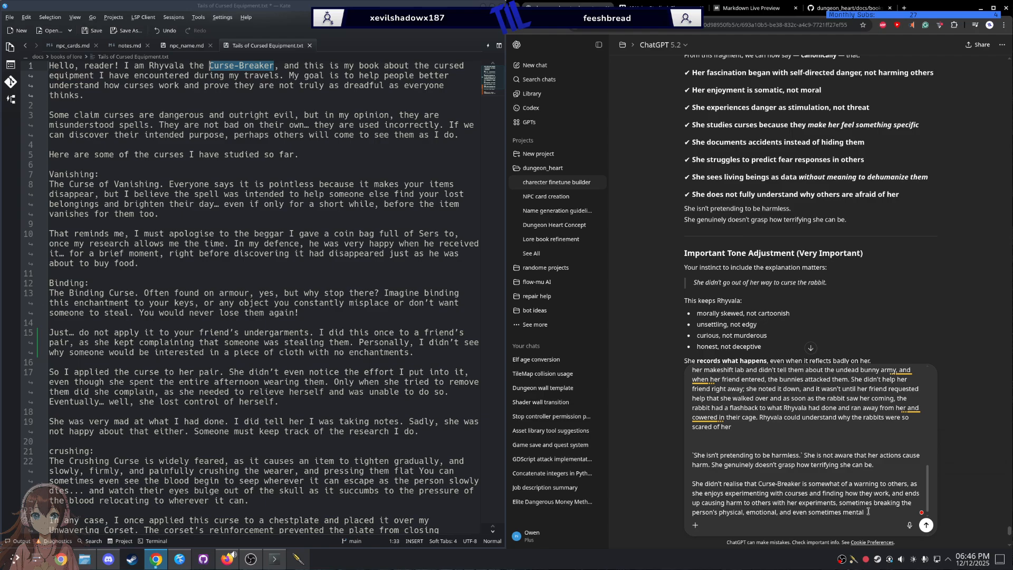
type("y.  but Curse-Breaker d")
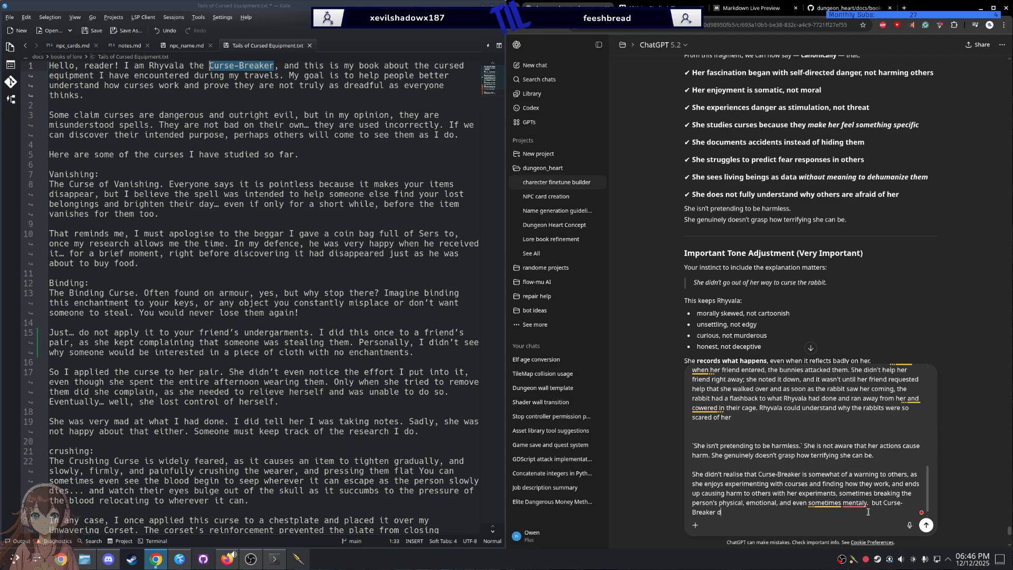
type("osen't relise this")
Step: Rework the wording after "sometimes" so that it reads "mental, but" instead of starting a new sentence
left_click(868, 504)
key("BackSpace")
key("BackSpace")
type(".")
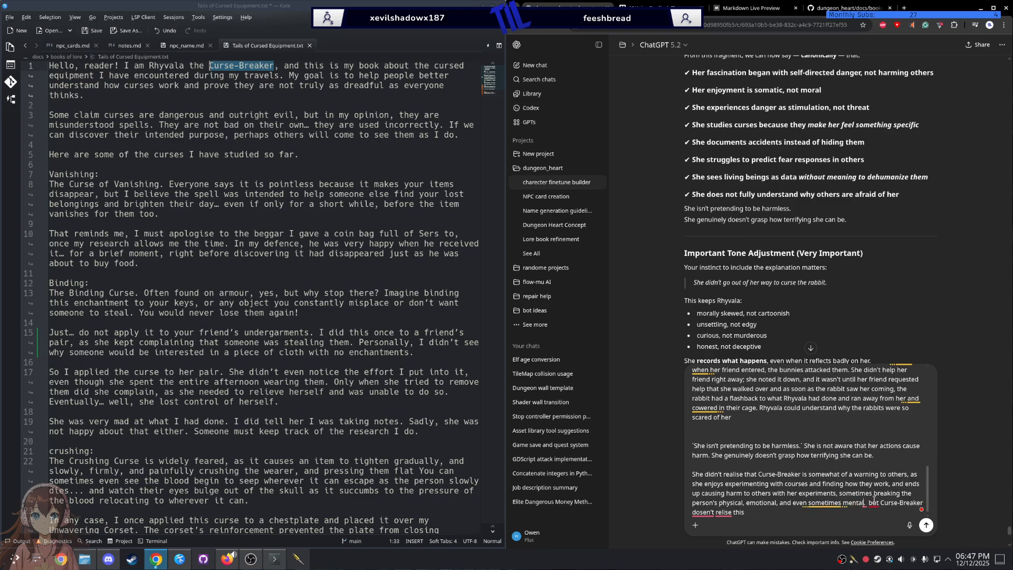
mouse_move(866, 504)
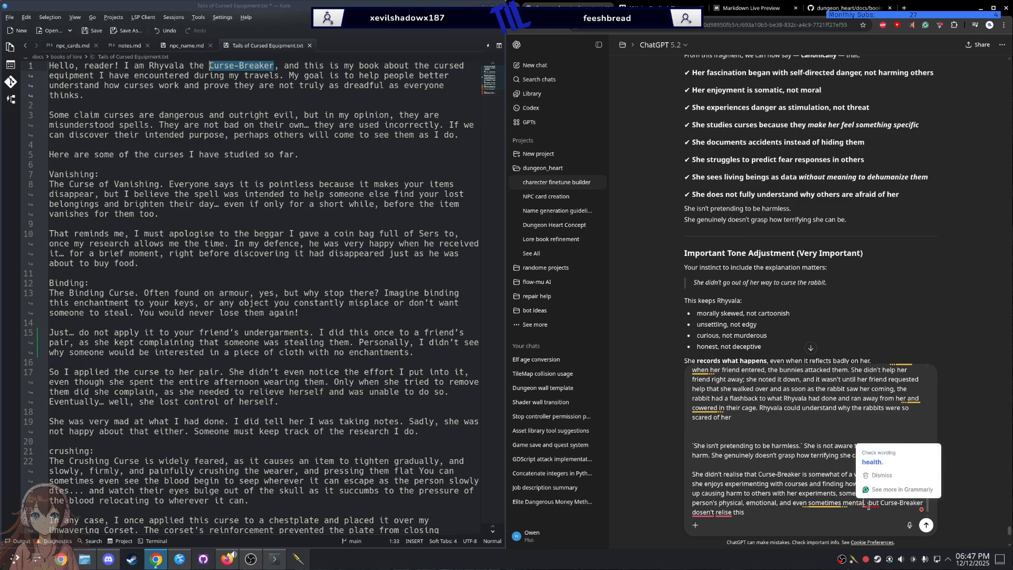
key("BackSpace")
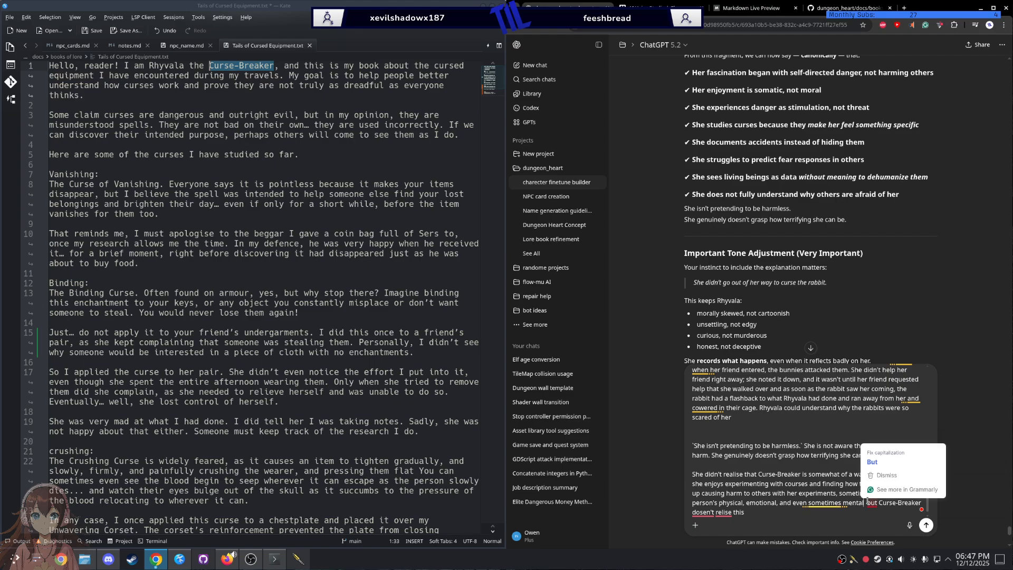
left_click(873, 463)
key("BackSpace")
key("BackSpace")
key("BackSpace")
key("BackSpace")
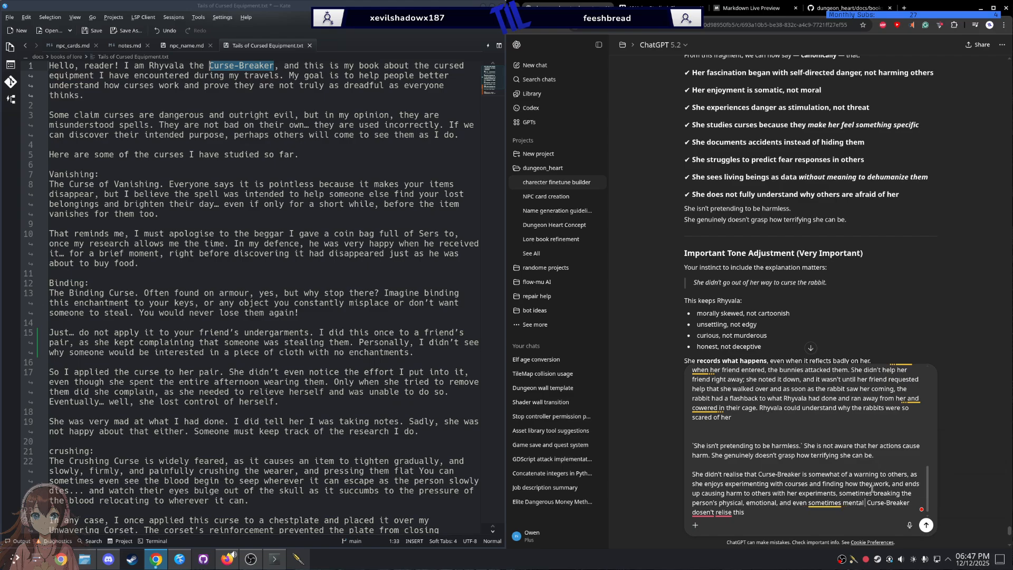
type(", but")
Step: Replace the last "Curse-Breaker" with "Rhyvala" copied from the book's first line, and correct the following words to "doesn't realise"
double_click(154, 67)
key("ctrl+c")
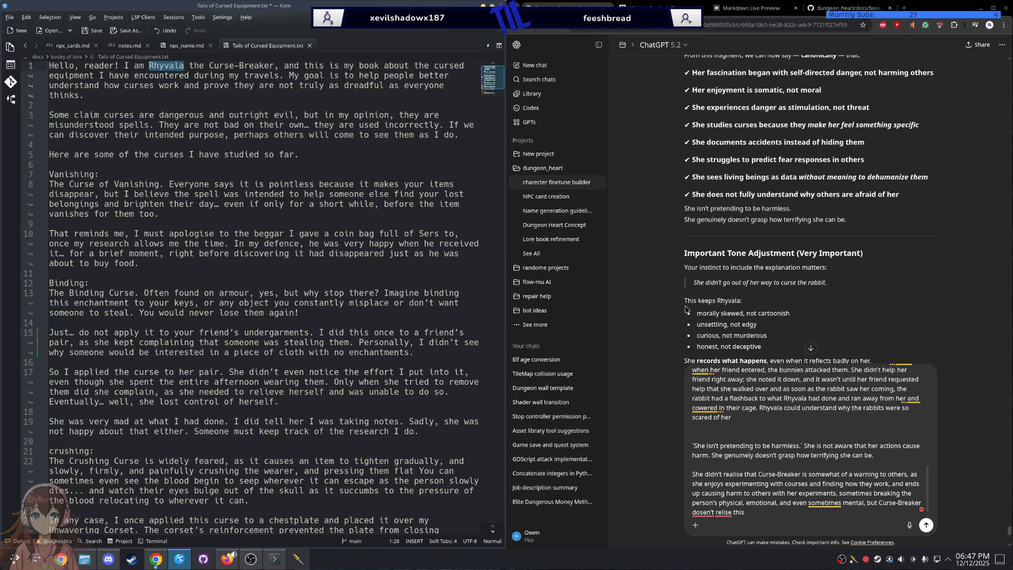
double_click(901, 505)
left_click_drag(901, 504, 891, 503)
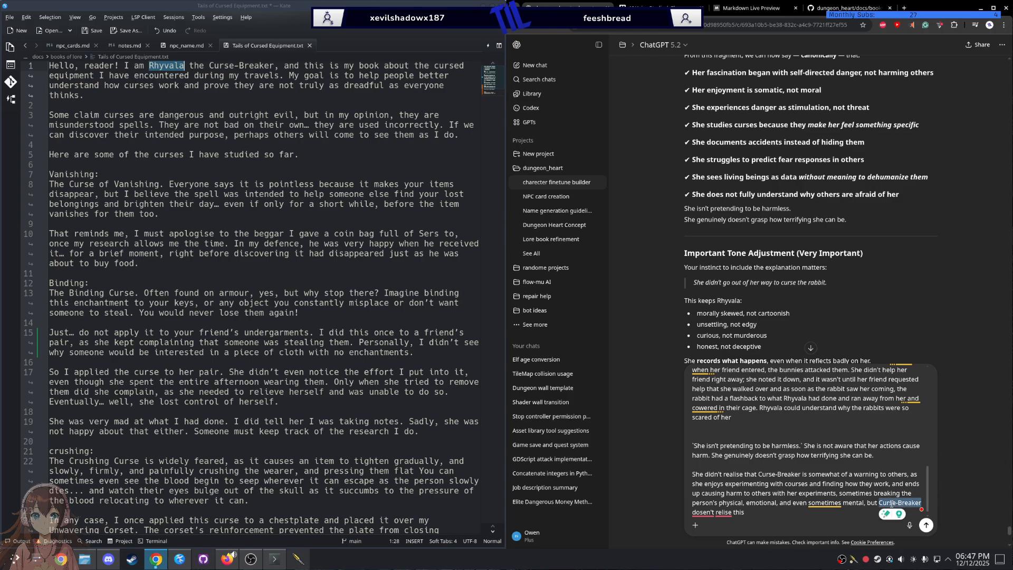
key("ctrl+v")
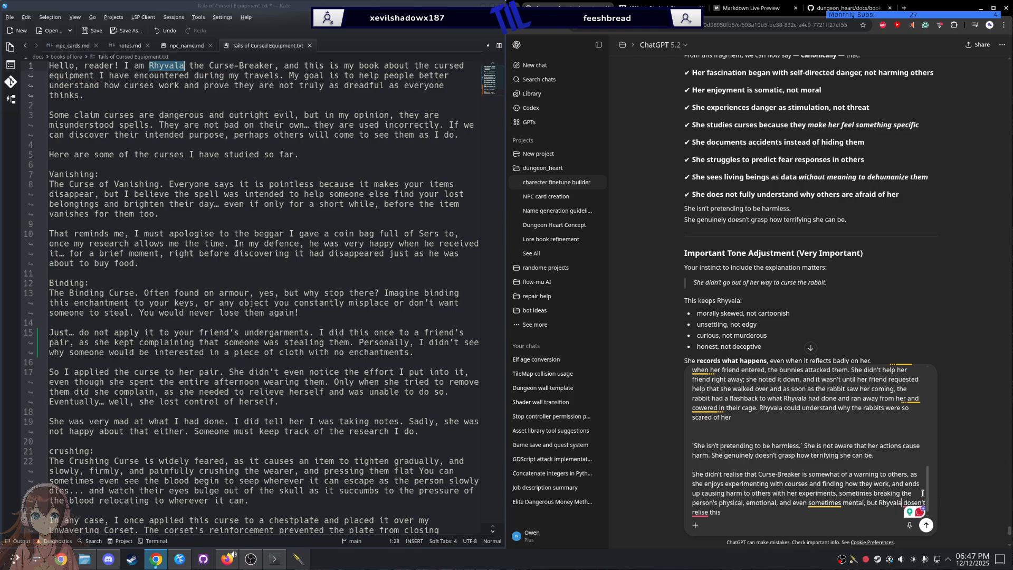
left_click(921, 487)
mouse_move(700, 512)
left_click(702, 457)
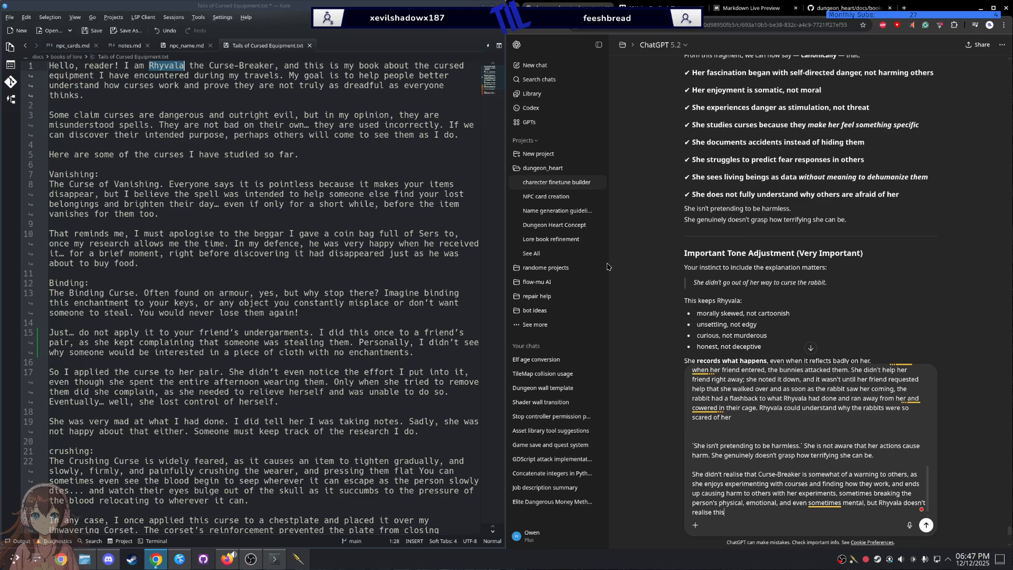
Step: Check the "Where We Go Next" refinement list in the previous answer and send the finished reply
scroll(680, 187, "down", 3)
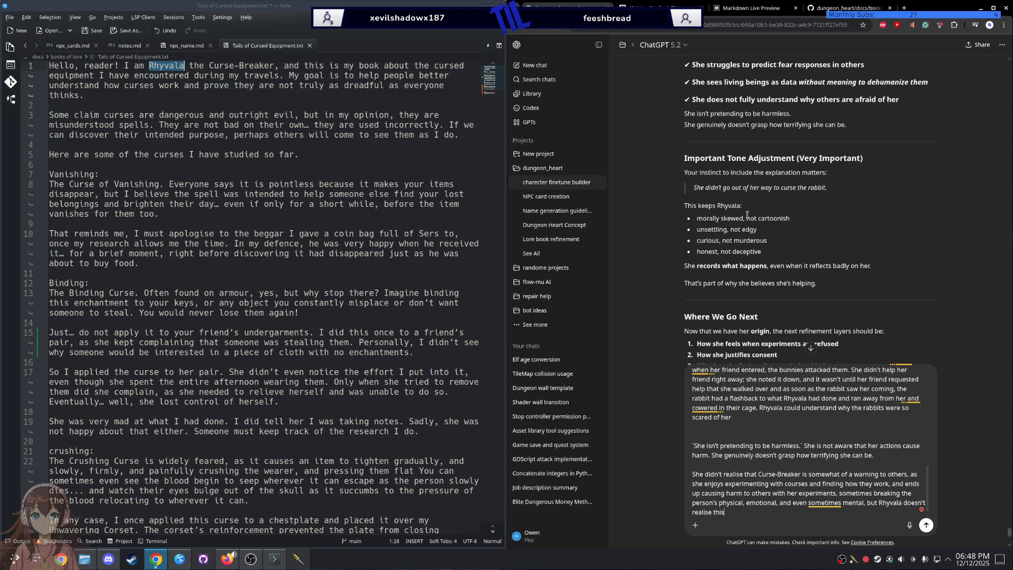
scroll(726, 294, "down", 1)
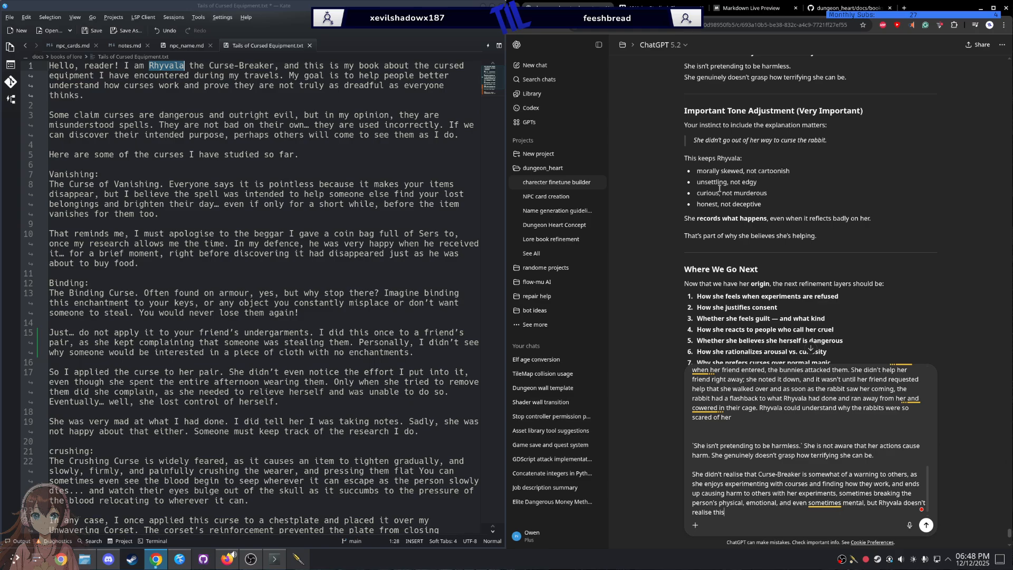
scroll(736, 278, "down", 2)
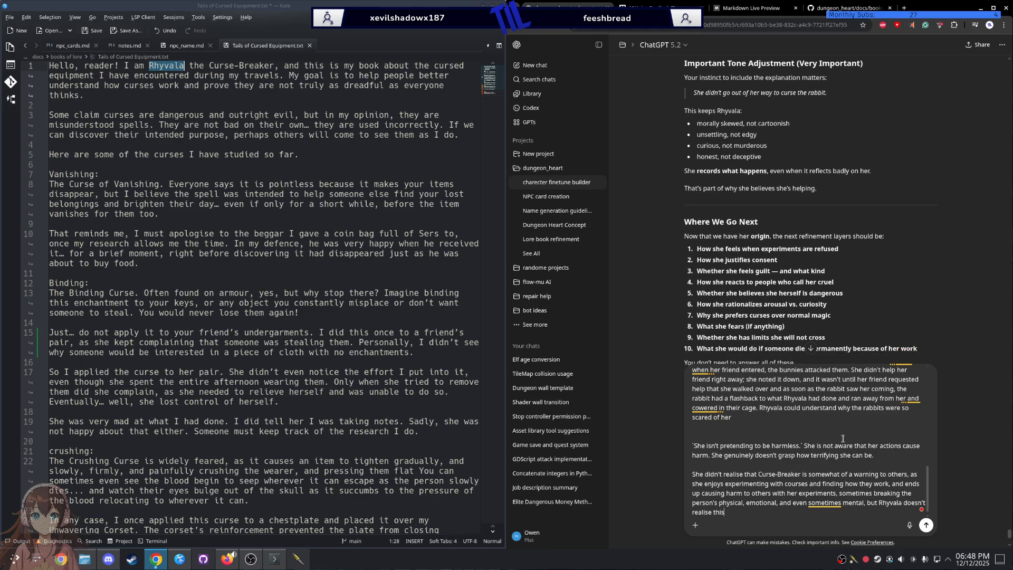
left_click(926, 519)
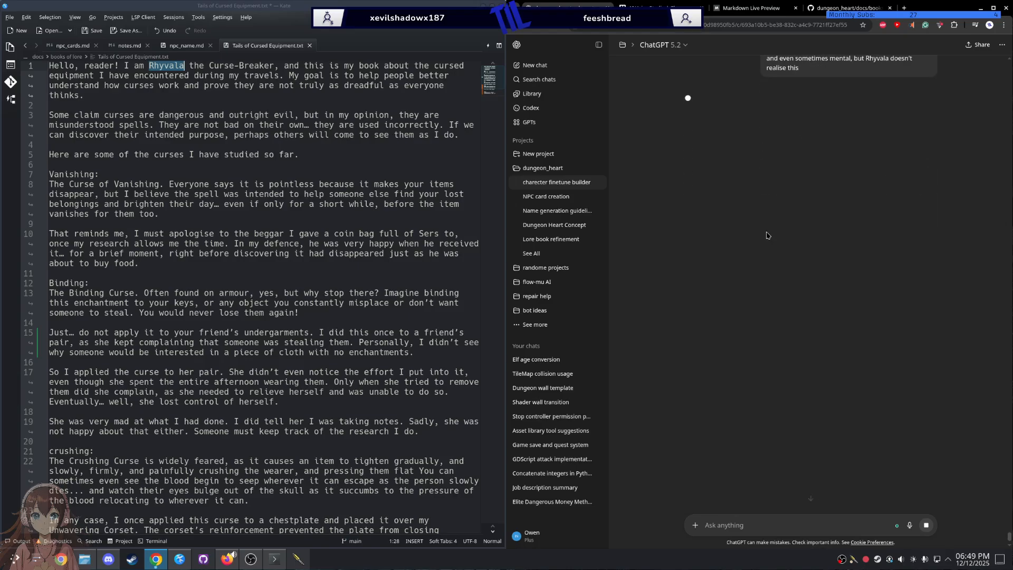
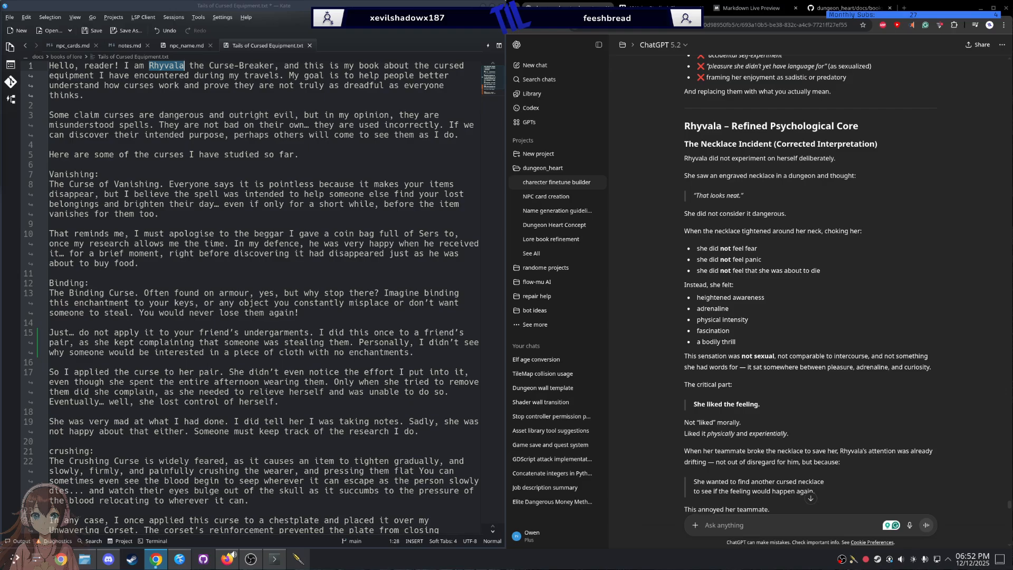
Step: Review the integrated corrections and the Necklace Incident section in the new answer, highlighting "a bodily thrill" and "She liked the feeling."
scroll(764, 77, "up", 2)
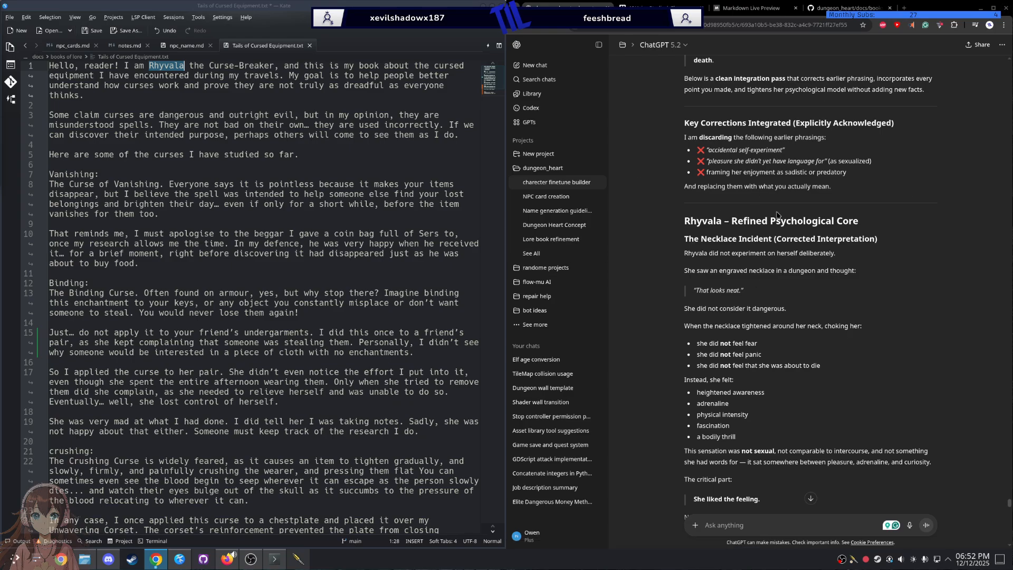
scroll(758, 269, "down", 1)
scroll(758, 269, "down", 3)
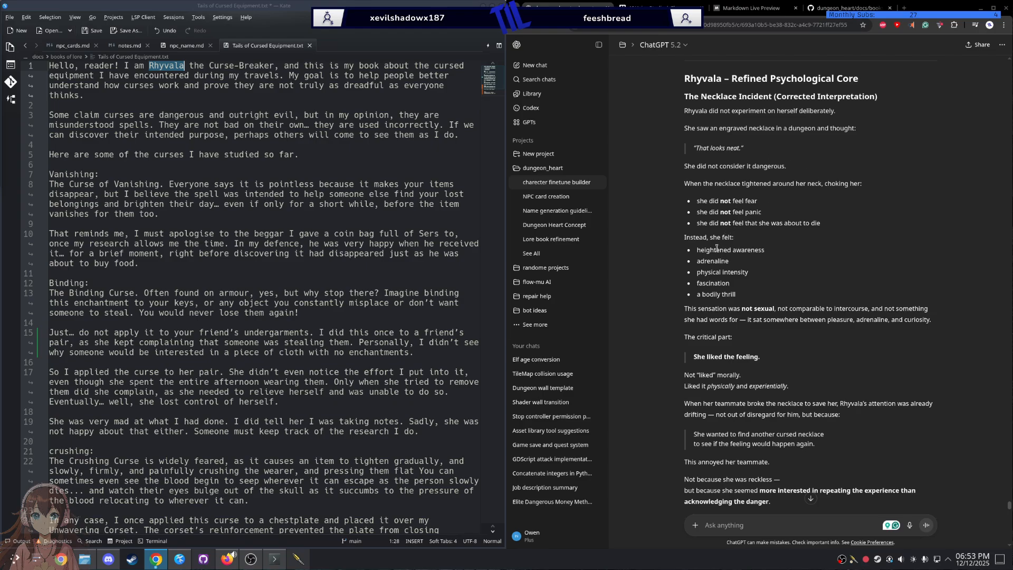
triple_click(715, 297)
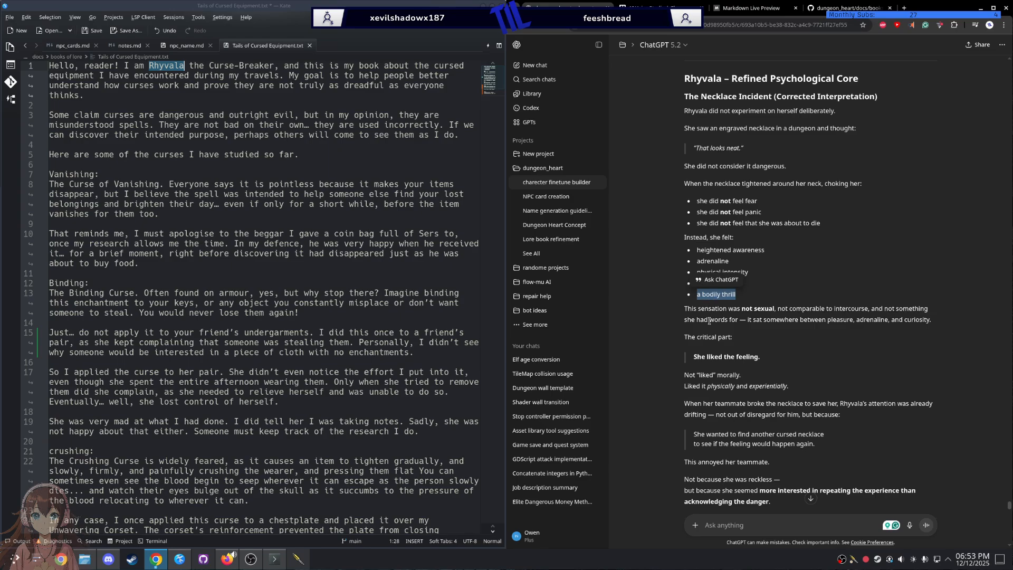
triple_click(754, 310)
left_click(756, 308)
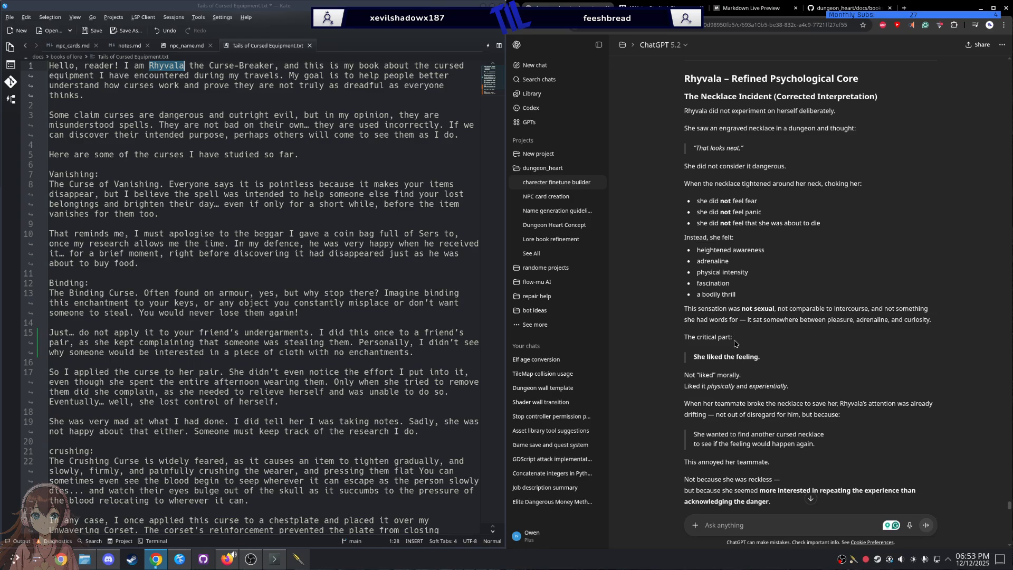
scroll(731, 346, "down", 1)
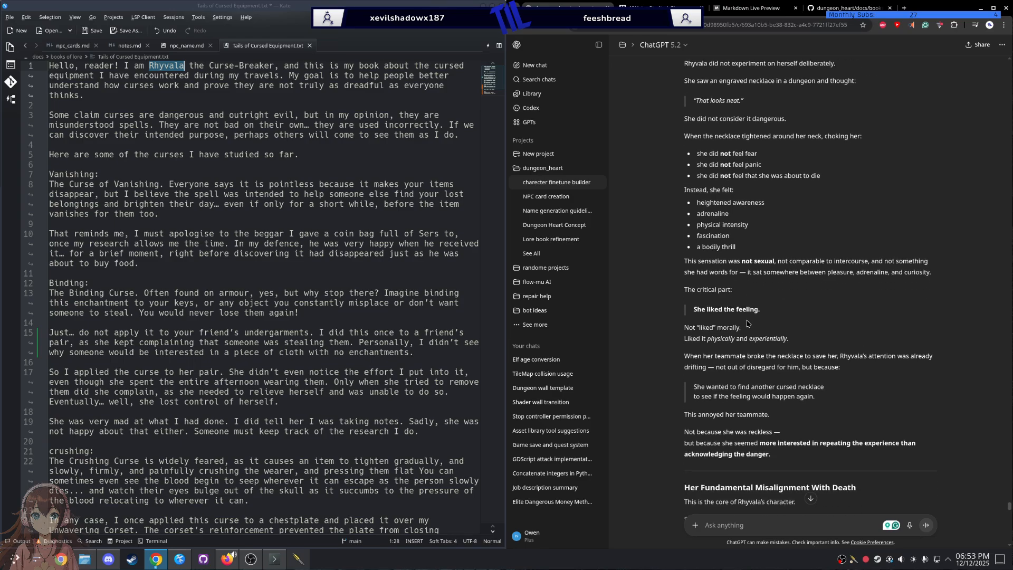
triple_click(719, 309)
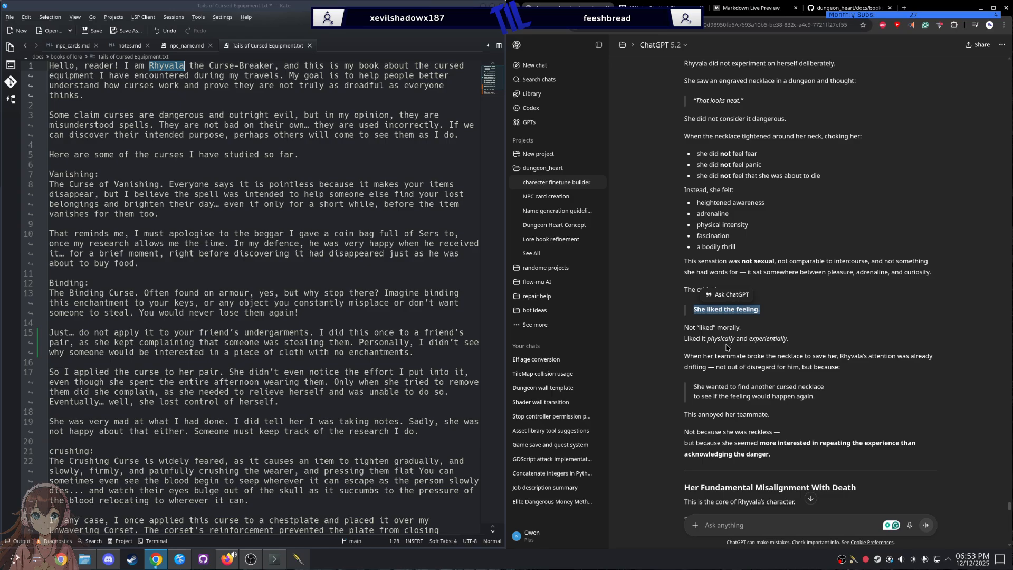
scroll(711, 336, "down", 3)
Step: Have the passage from "When her teammate broke the necklace" to "would happen again" read aloud
left_click(684, 260)
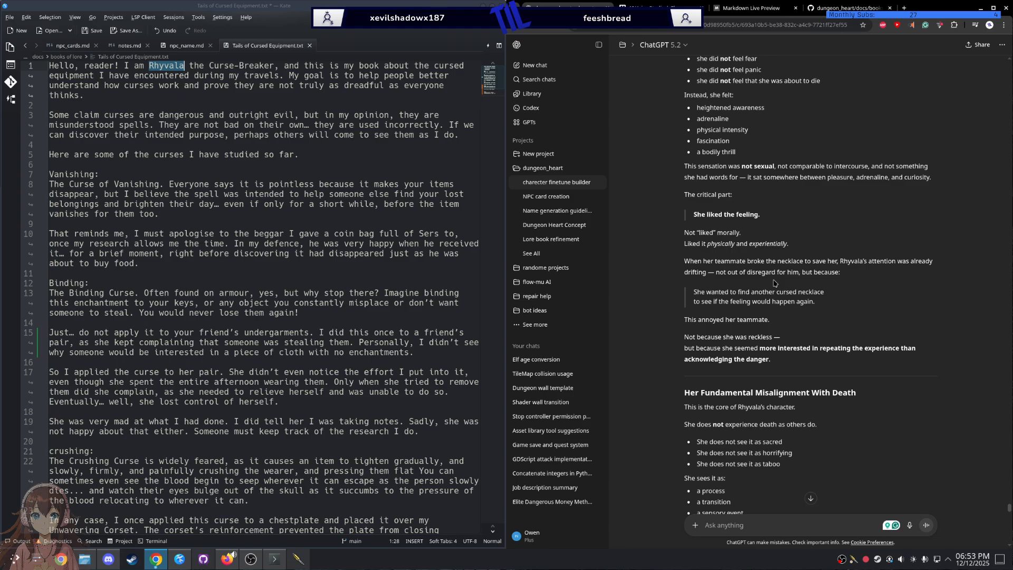
left_click_drag(685, 260, 809, 306)
right_click(808, 306)
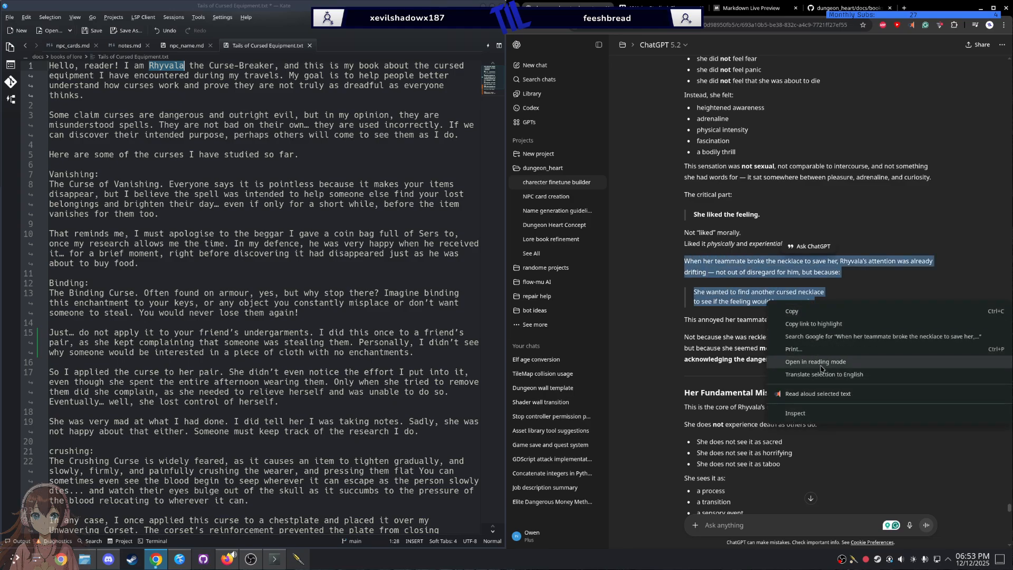
left_click(815, 394)
left_click(782, 263)
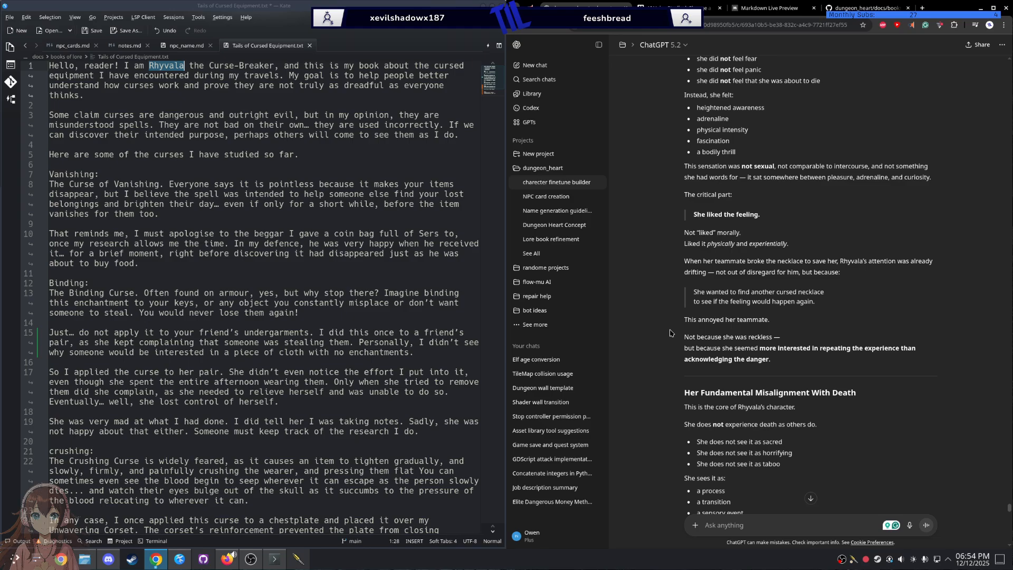
Step: Review the end of the necklace incident, highlighting the line on repeating the experience, and the "Her Fundamental Misalignment With Death" section
left_click_drag(767, 357, 674, 349)
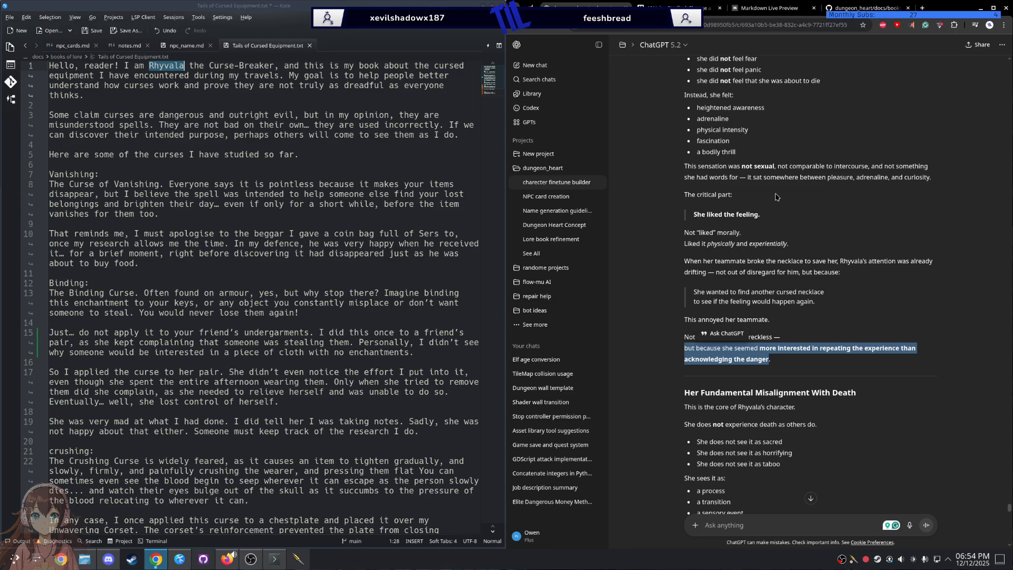
left_click(775, 238)
scroll(792, 276, "down", 3)
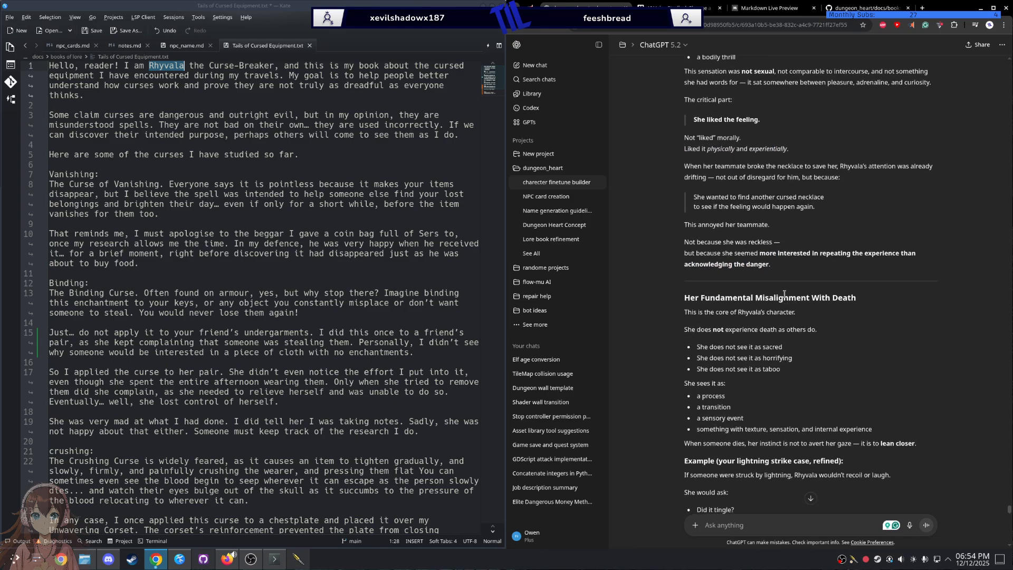
scroll(762, 283, "down", 1)
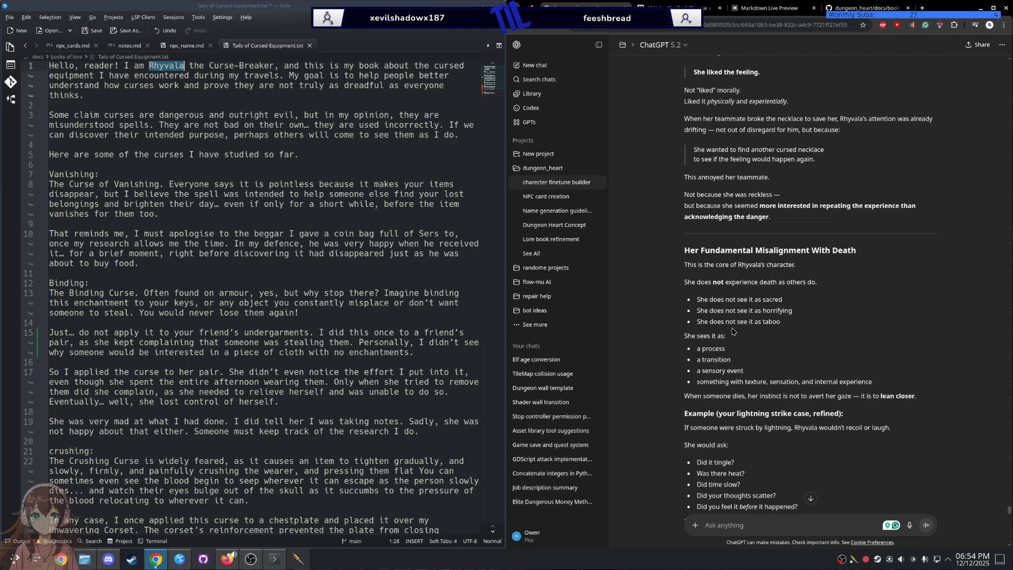
scroll(732, 331, "down", 1)
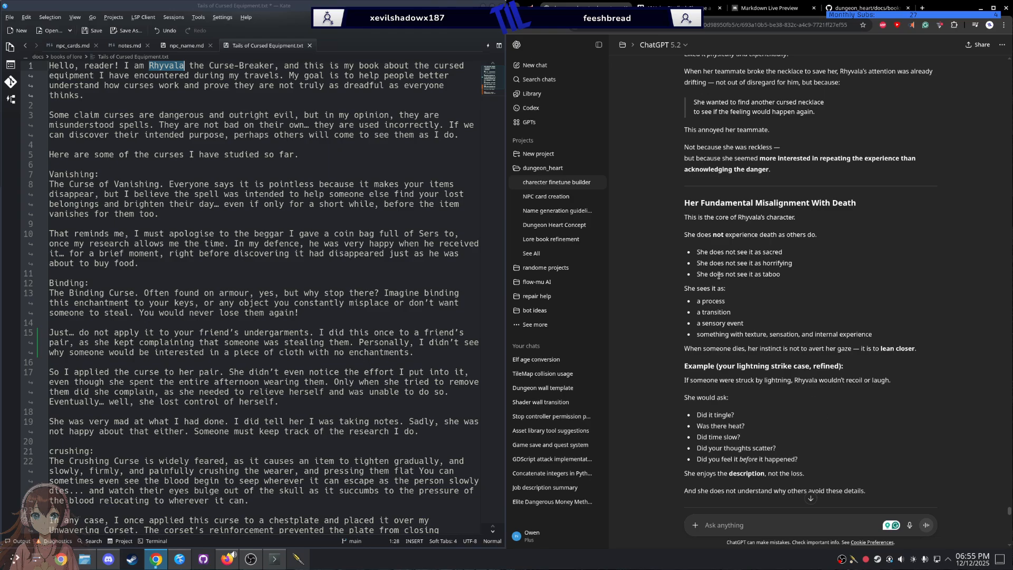
scroll(728, 285, "down", 2)
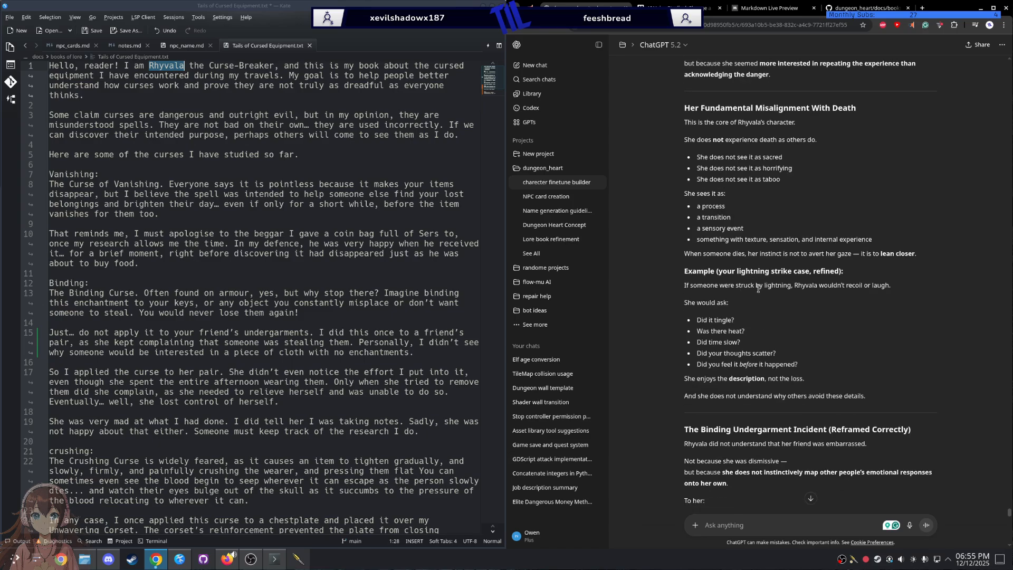
scroll(743, 302, "down", 1)
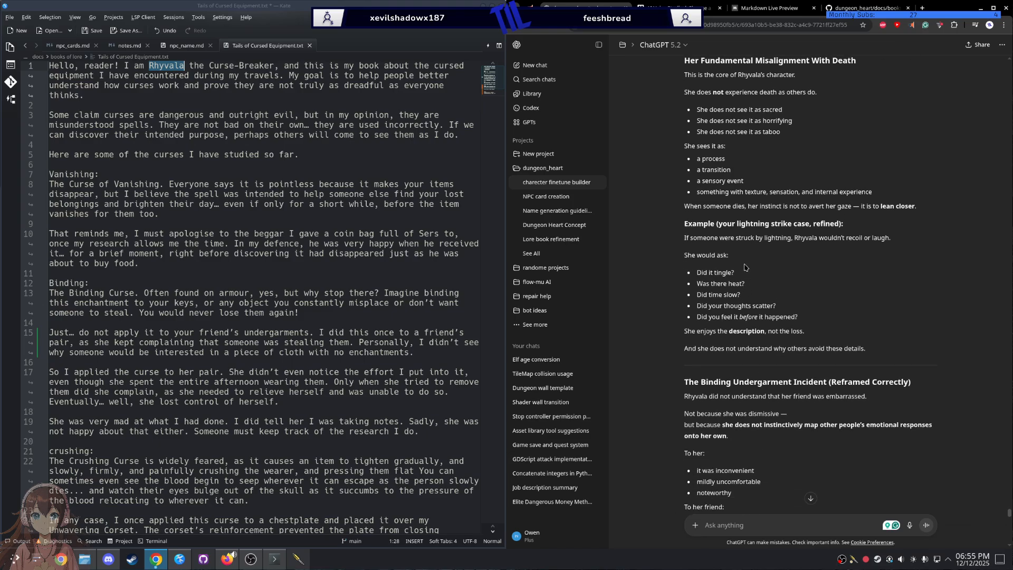
scroll(759, 362, "down", 1)
scroll(760, 362, "down", 3)
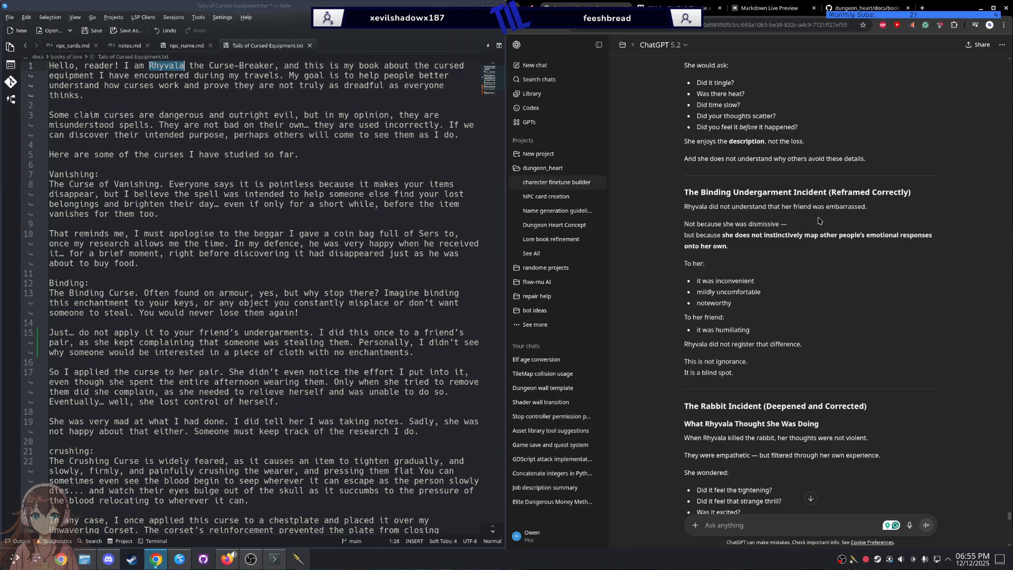
Step: In the Binding Undergarment Incident, highlight the opening sentence and have "she does not instinctively map other people's emotional responses onto her own" read aloud
triple_click(754, 207)
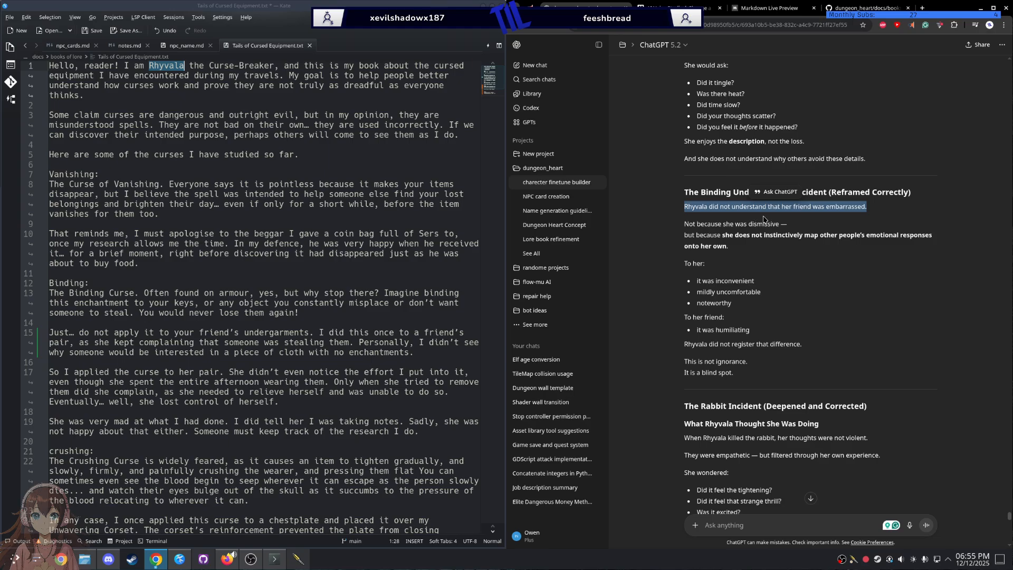
left_click_drag(727, 245, 721, 235)
right_click(726, 246)
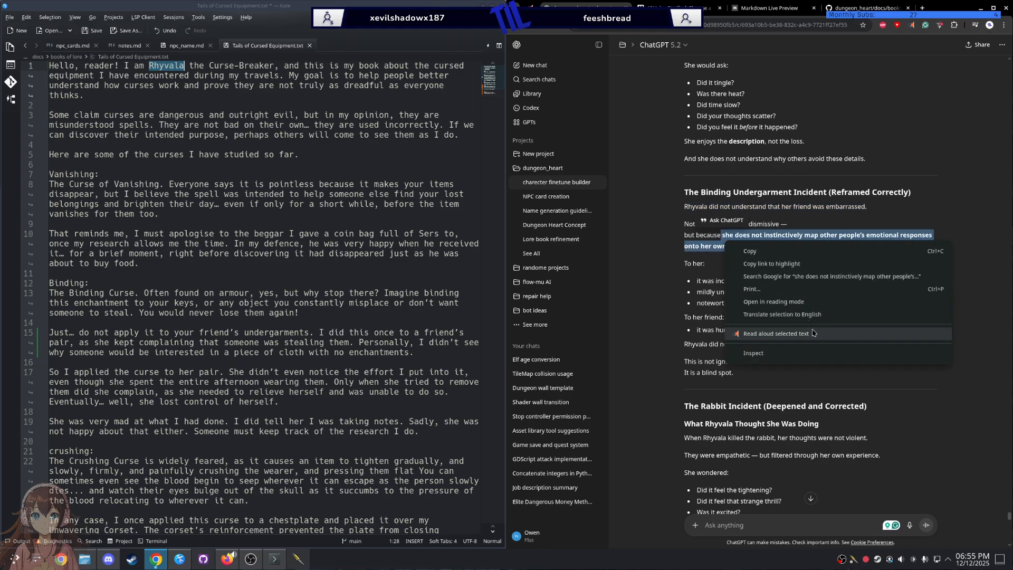
left_click(753, 251)
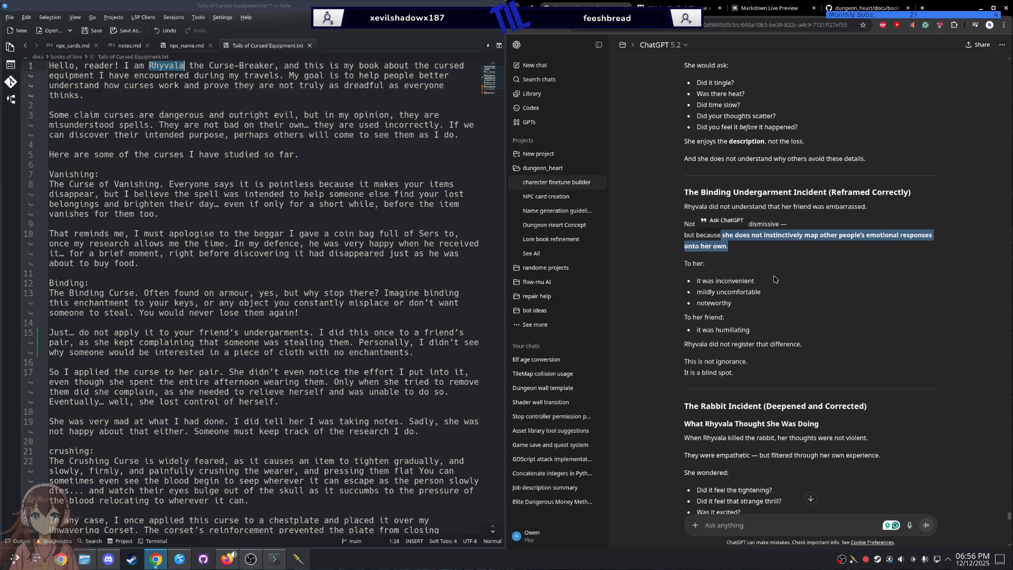
Step: Read the rest of the Binding Undergarment Incident and the start of the next section, highlighting "Rabbit Incident" in its heading
scroll(774, 279, "down", 1)
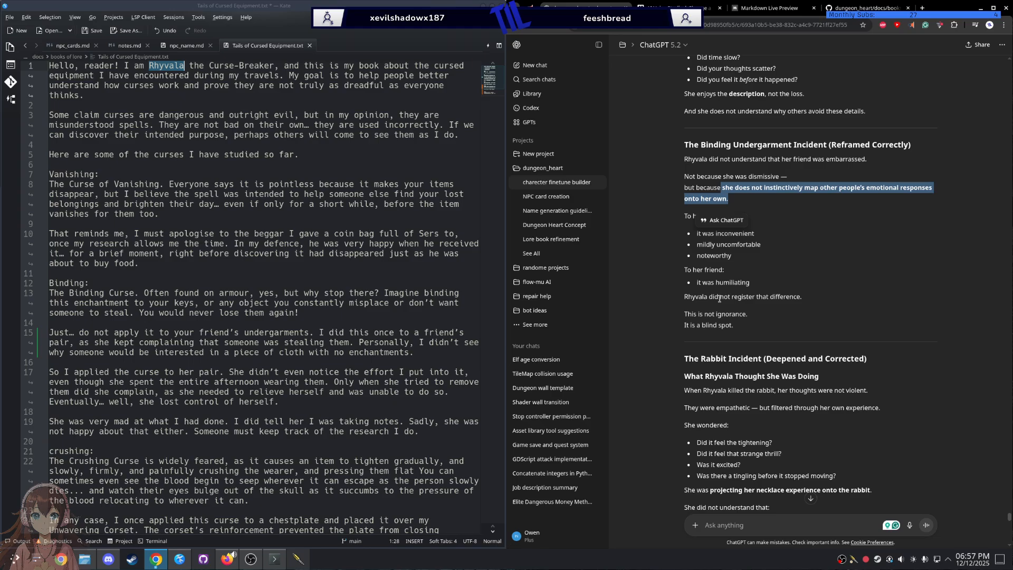
scroll(719, 299, "down", 3)
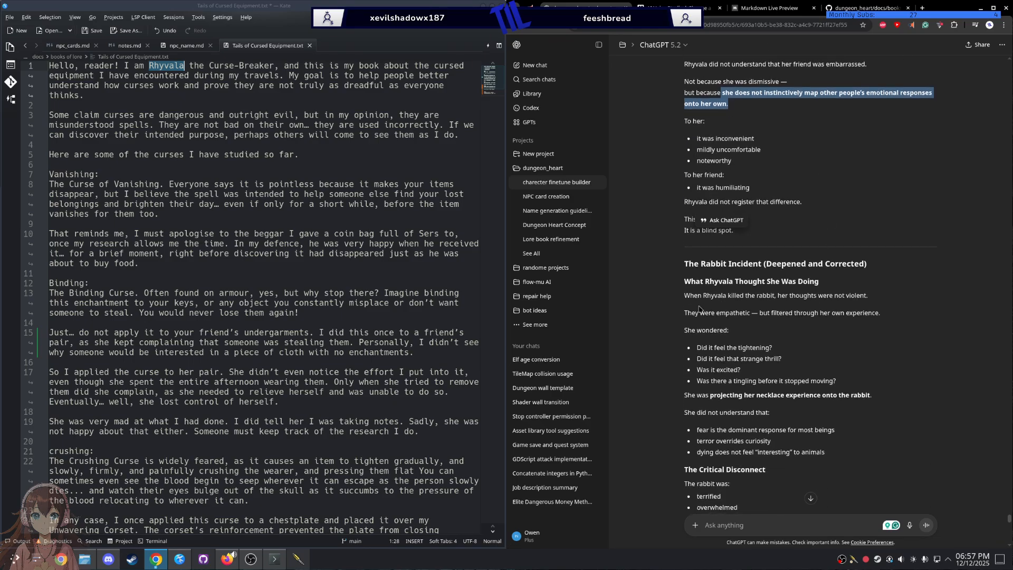
left_click_drag(699, 264, 867, 265)
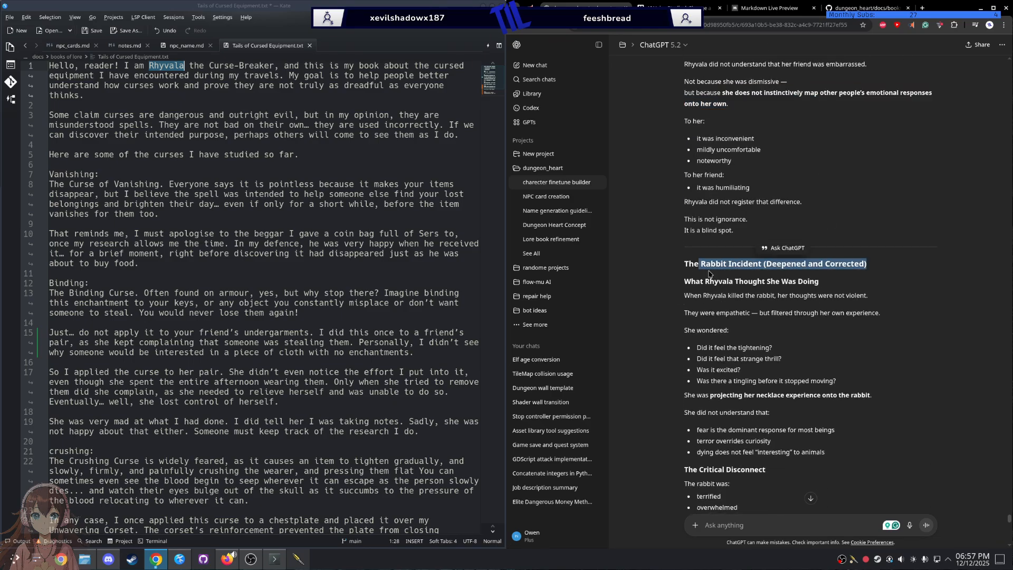
left_click(709, 269)
left_click_drag(701, 261, 759, 266)
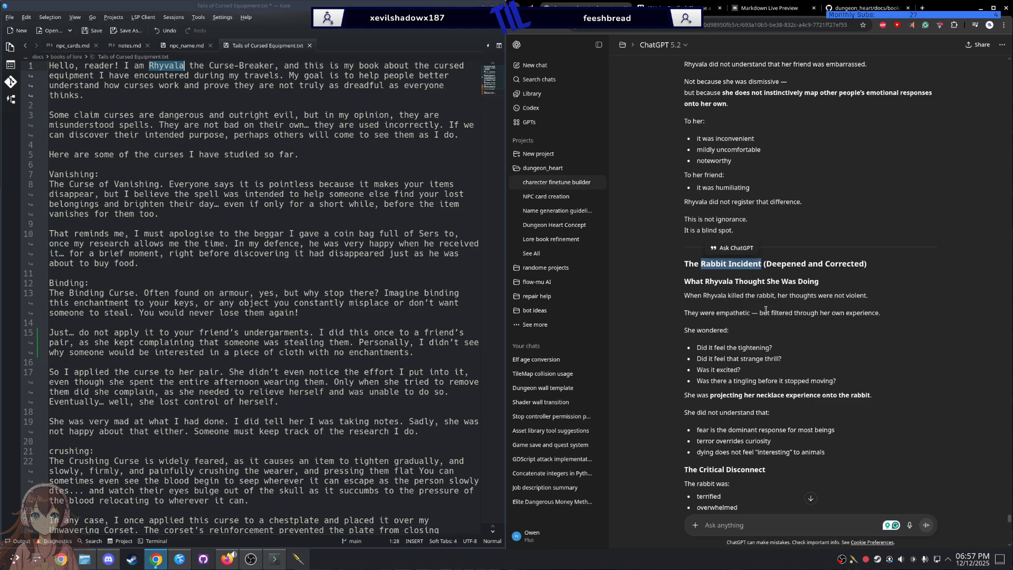
left_click(796, 322)
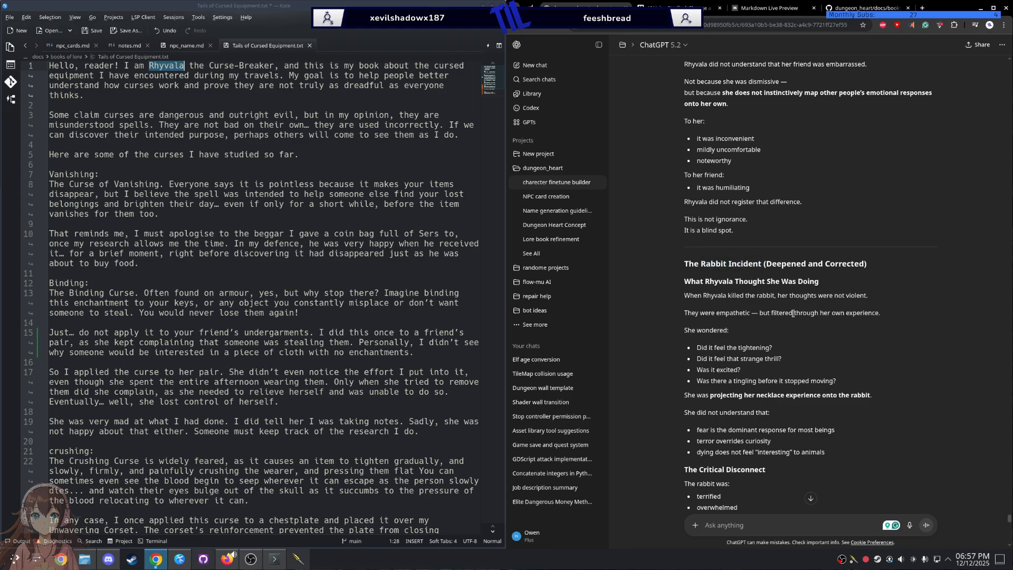
Step: Examine what Rhyvala wondered about the rabbit, highlighting the questions on tightening, strange thrill, excitement and tingling
scroll(791, 313, "down", 3)
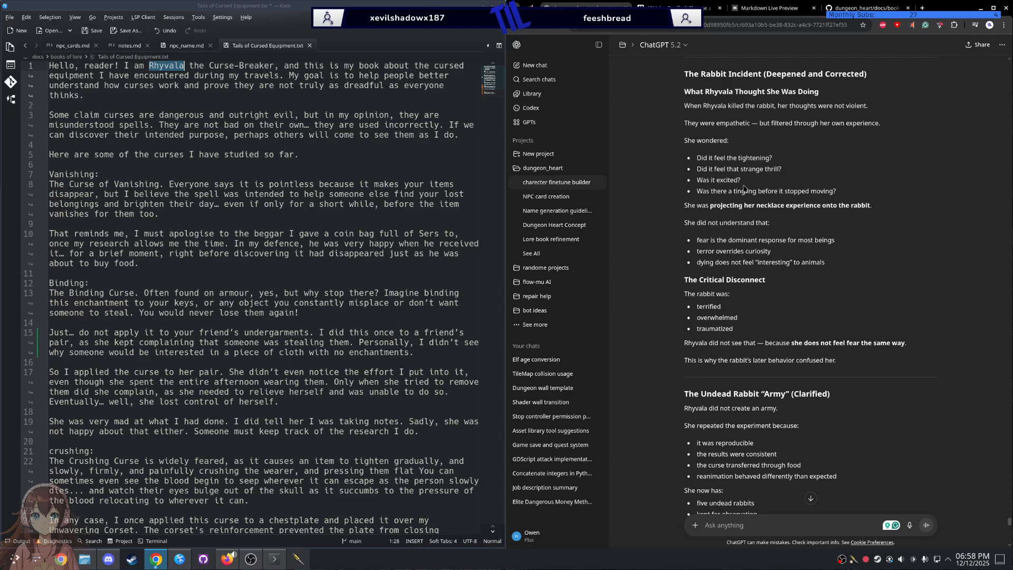
triple_click(698, 159)
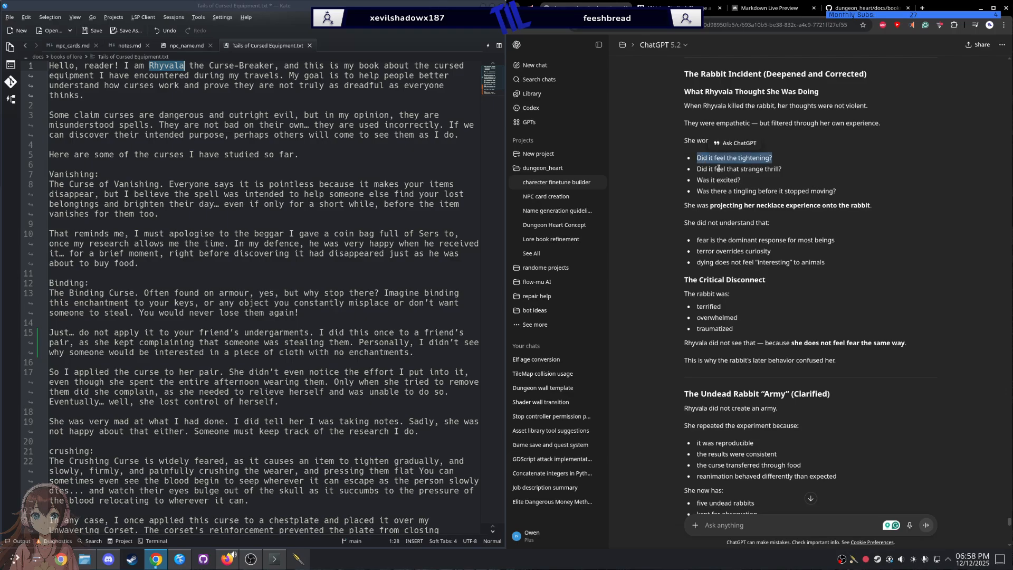
triple_click(718, 168)
left_click(723, 184)
double_click(723, 183)
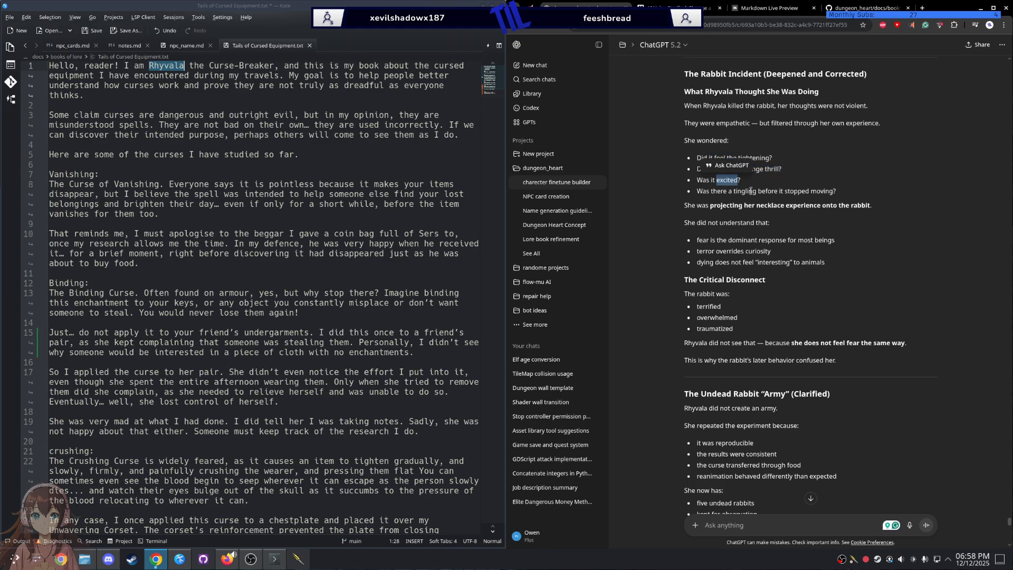
triple_click(751, 190)
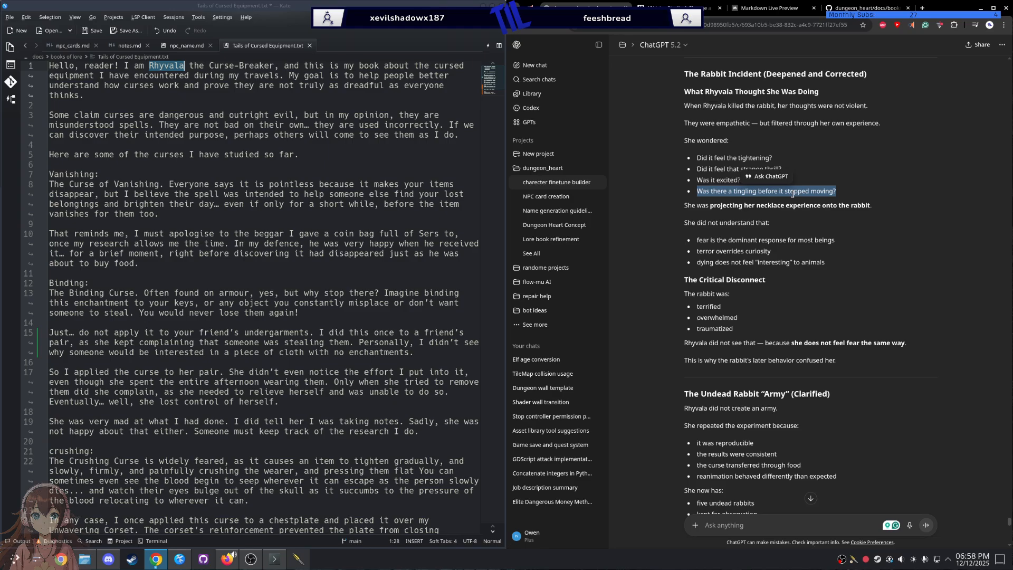
left_click(774, 521)
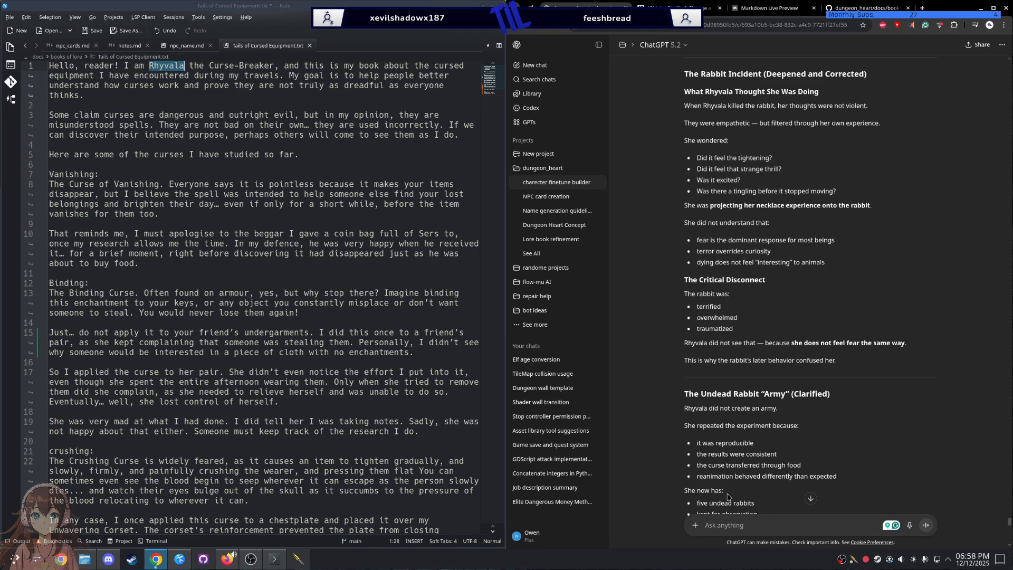
type("Rhyvala")
type("d")
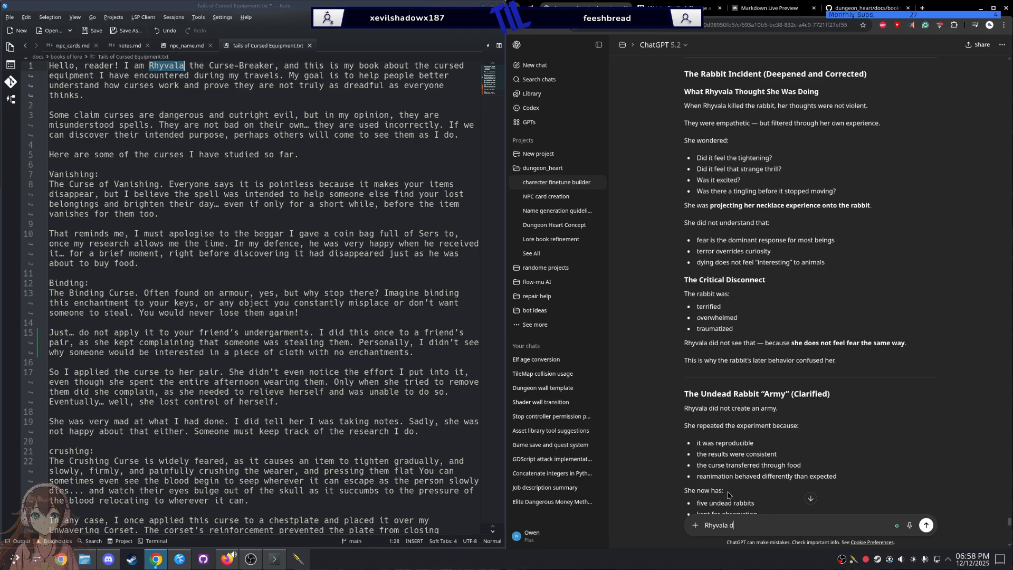
type("osen't relise")
type(" that")
type(" the s")
type("a")
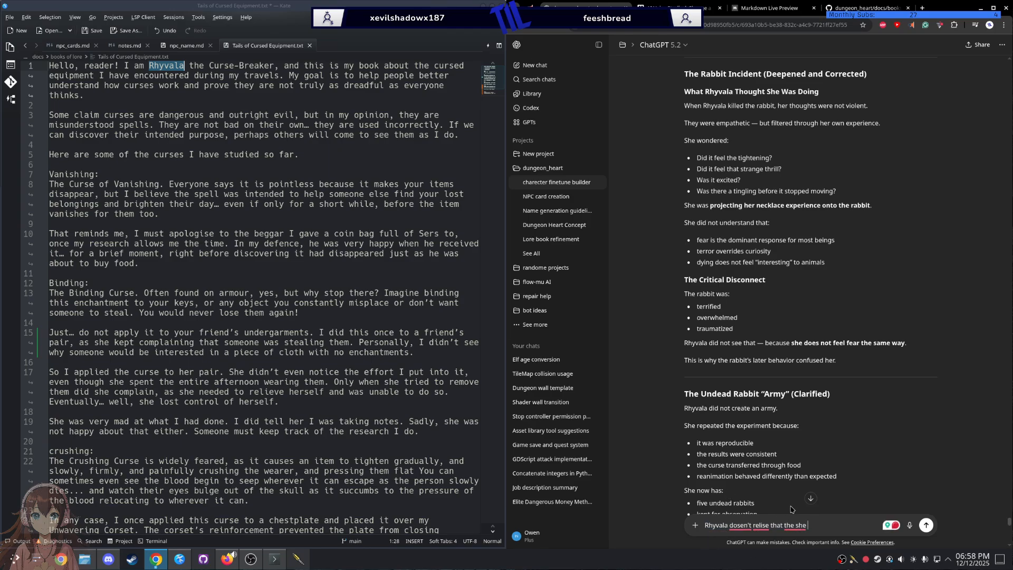
key("ctrl+a")
key("BackSpace")
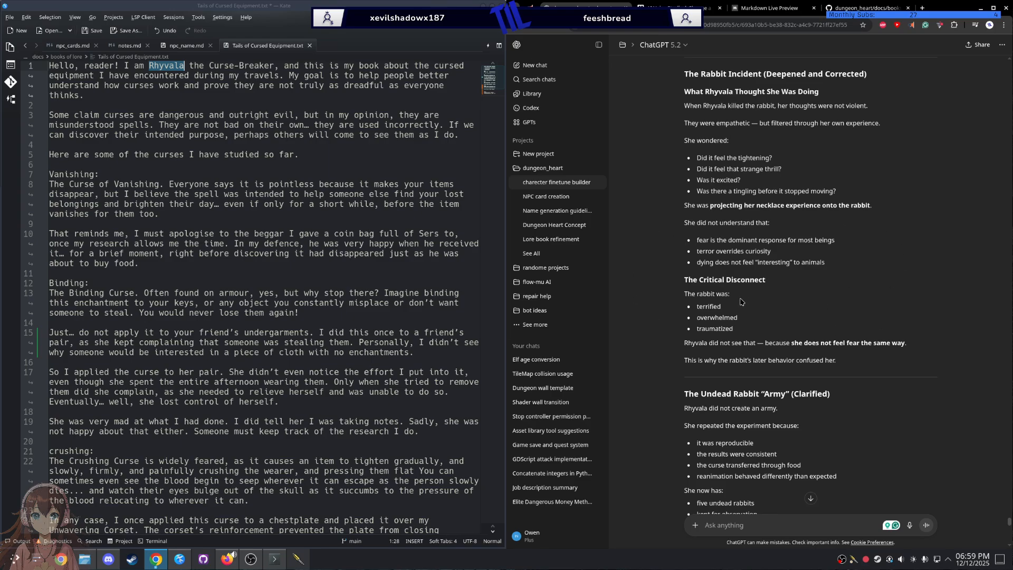
Step: Review the Critical Disconnect list, highlighting "terrified" and "traumatized", and continue to the Undead Rabbit "Army" section
double_click(708, 306)
double_click(718, 328)
left_click(679, 330)
scroll(710, 298, "down", 1)
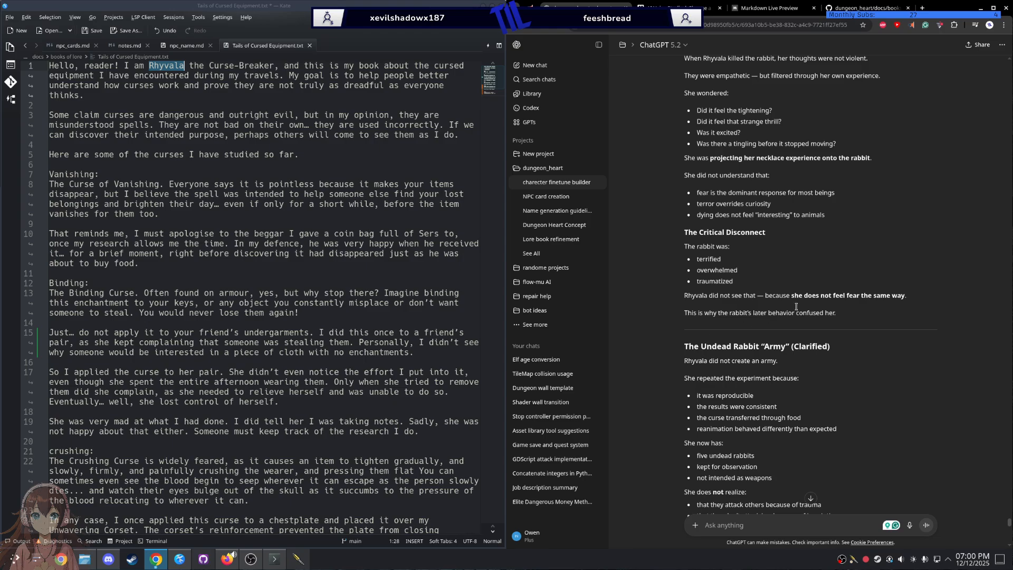
Step: Begin the chat message with "Rhyvala does feel fear, but misinterprets the feeling as a good thing", correcting its spelling and punctuation
double_click(850, 296)
type("Rhyvala dose feel fear but misinturpe")
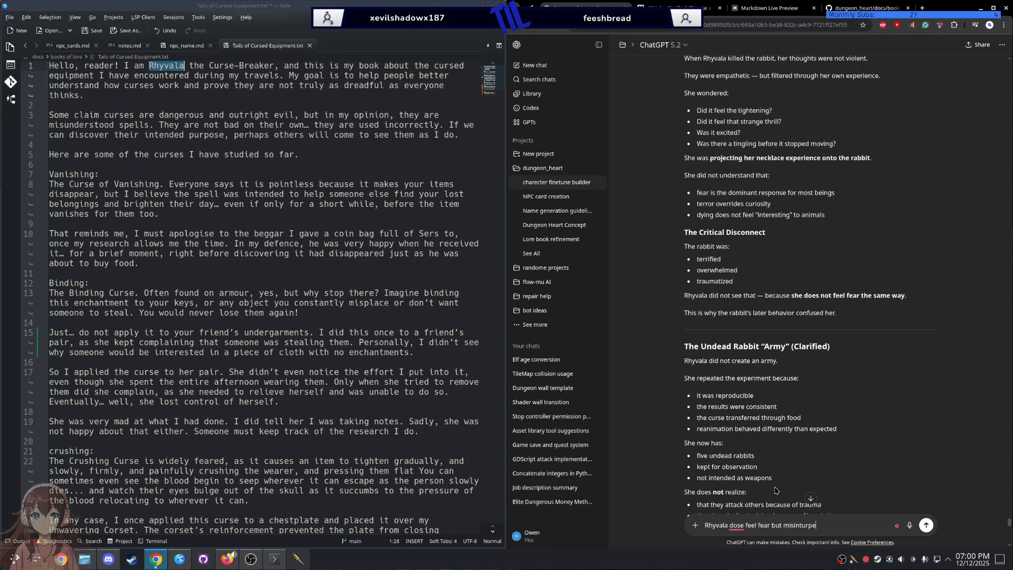
type("ts the feeling as a good thing")
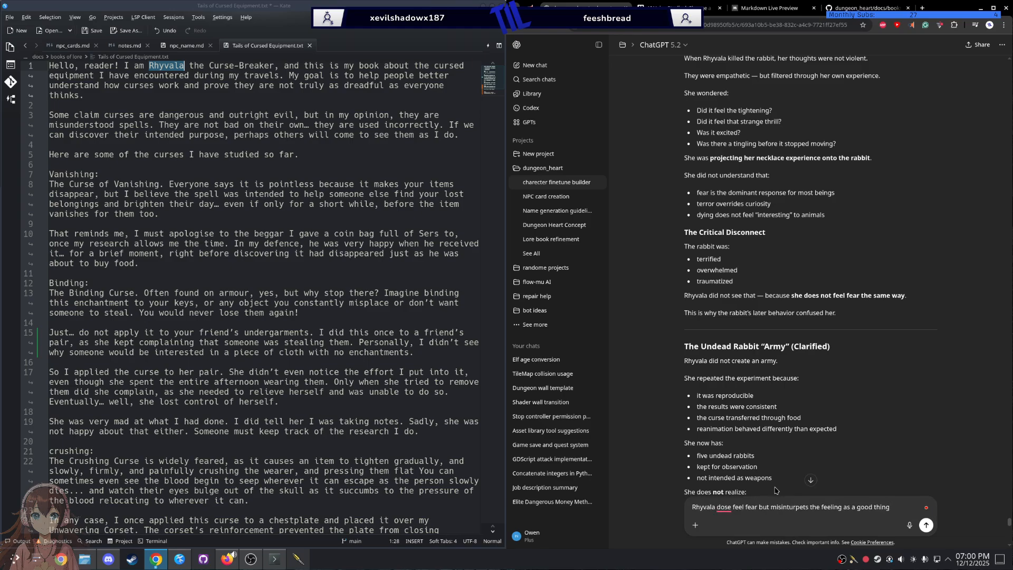
mouse_move(779, 505)
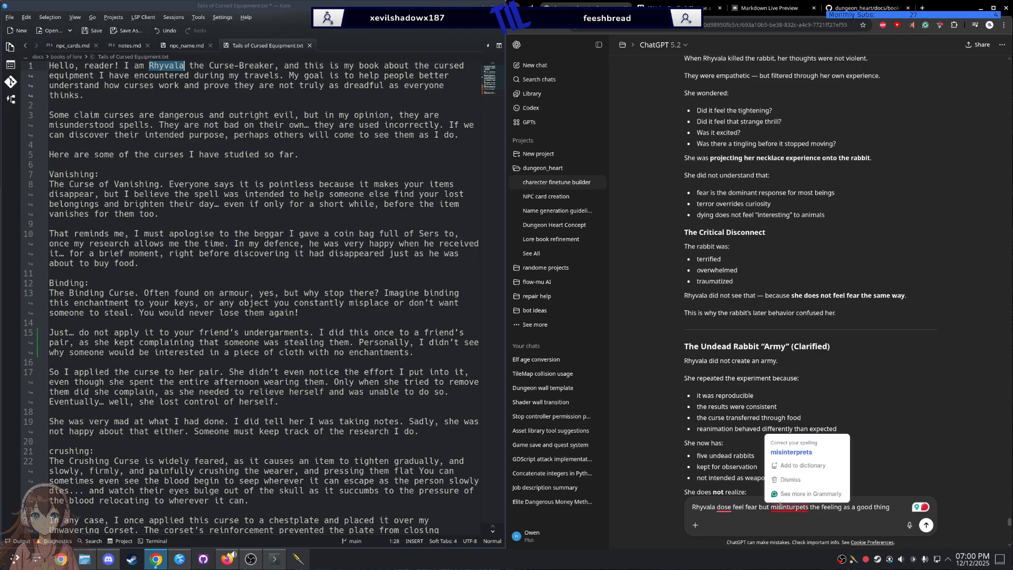
left_click(790, 452)
mouse_move(728, 504)
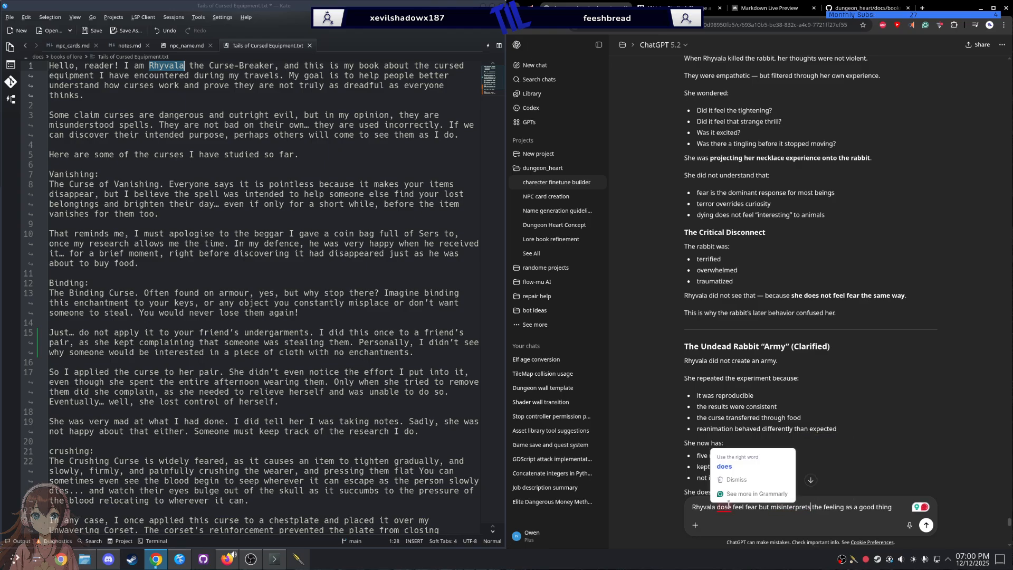
left_click(724, 466)
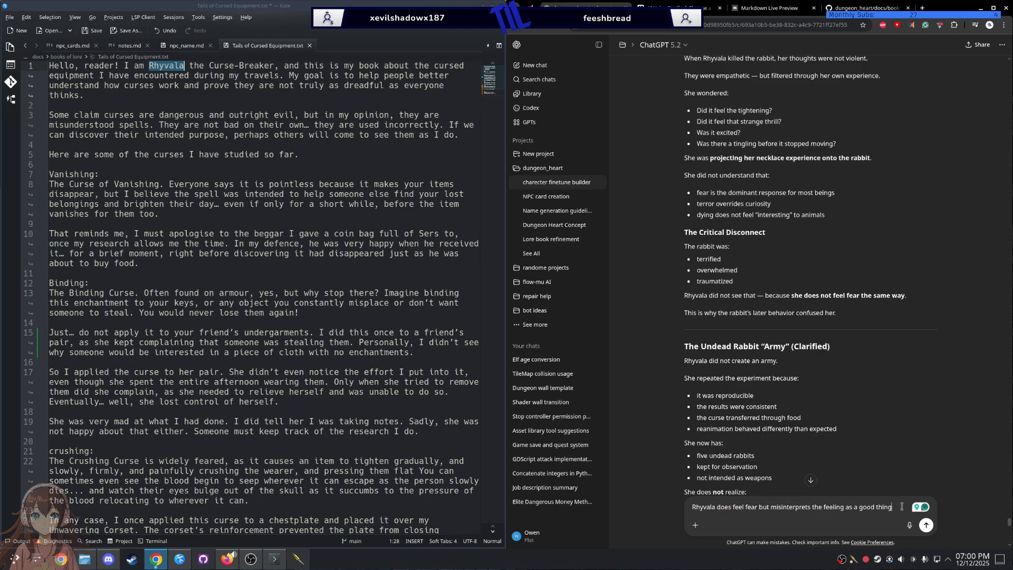
mouse_move(765, 506)
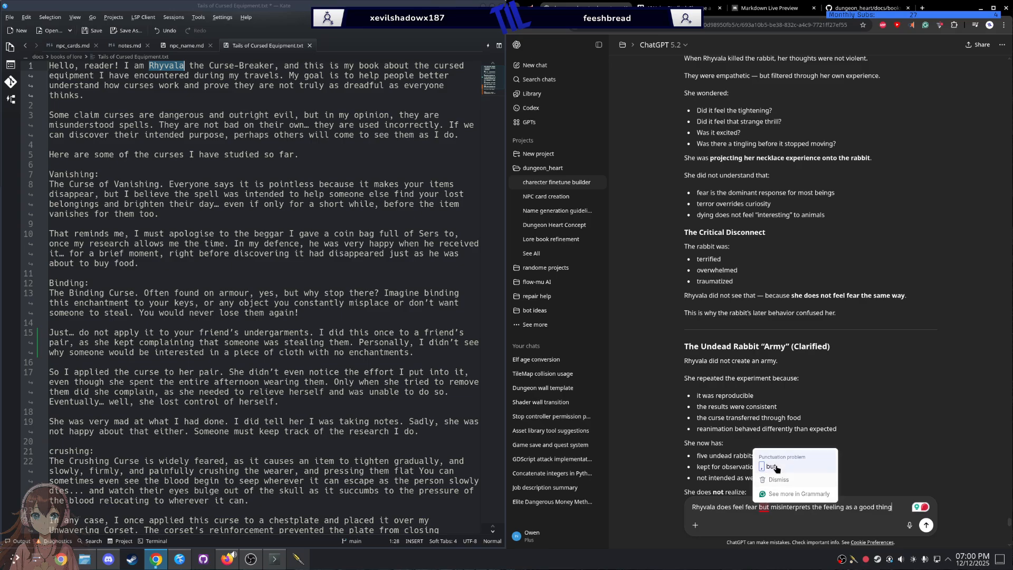
left_click(774, 467)
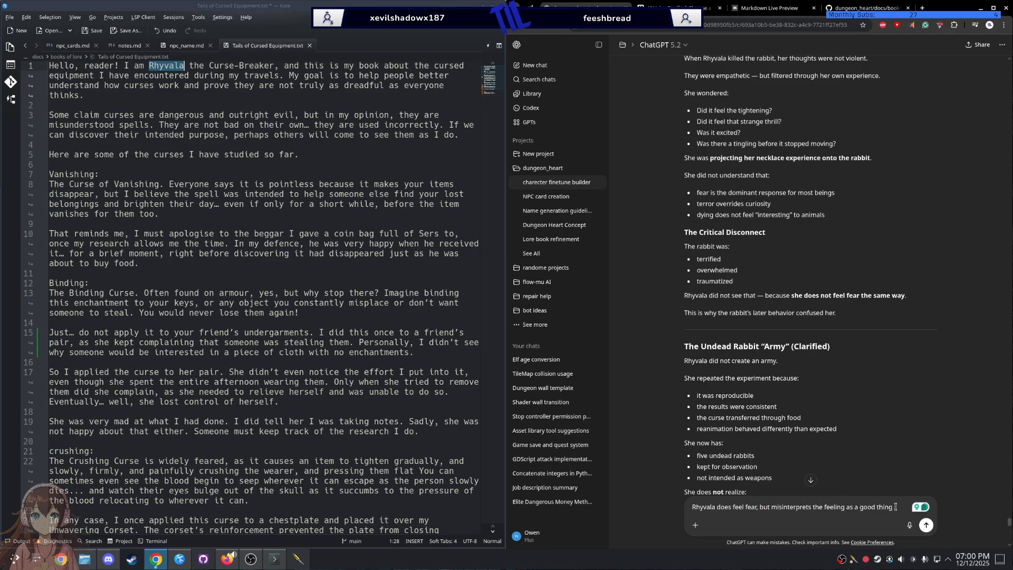
Step: Add to the message that her body is saying this is a bad thing, don't do it, but her brain misinterprets it
type(", her boday is")
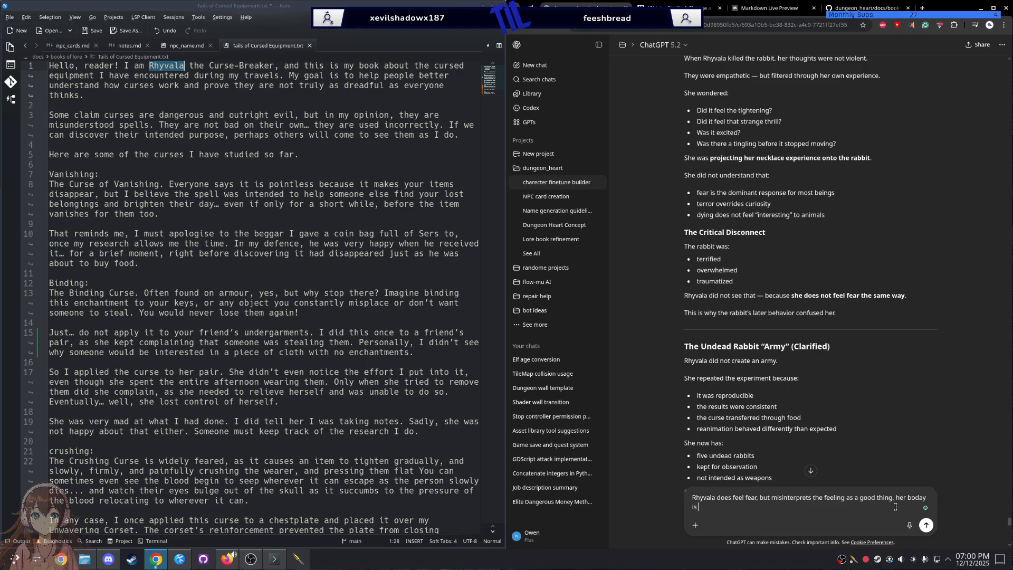
type(" saysng thios")
key("BackSpace")
type("s is a bad thing don't do it")
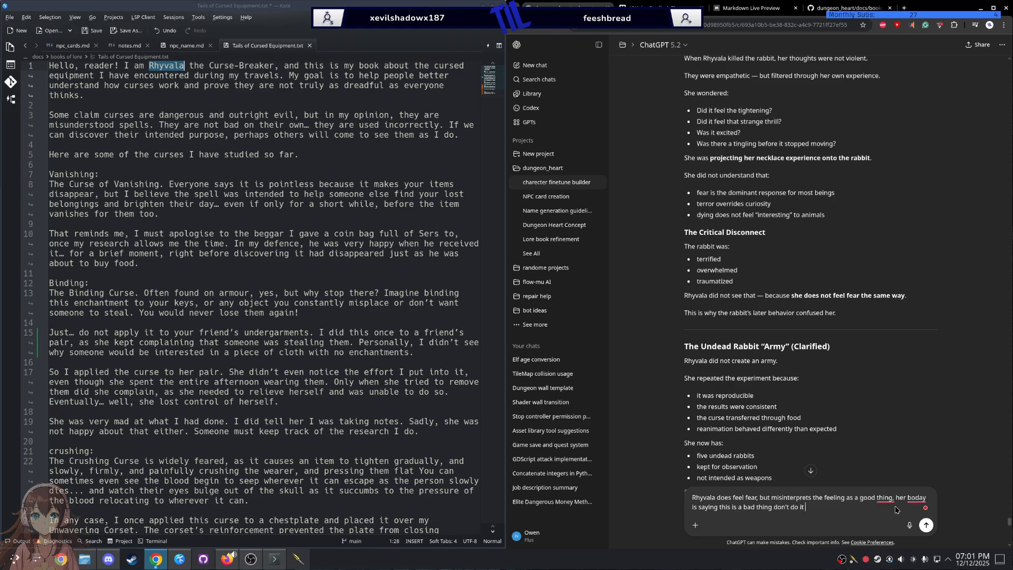
type(", but he")
type("r brain mis")
type("int")
type("urpits it to")
Step: Correct the spelling of "misinterprets" and "body" in the message and put a semicolon after "a good thing"
left_click(870, 506)
left_click(869, 450)
left_click(885, 498)
left_click(920, 472)
mouse_move(918, 500)
left_click(920, 443)
left_click(920, 443)
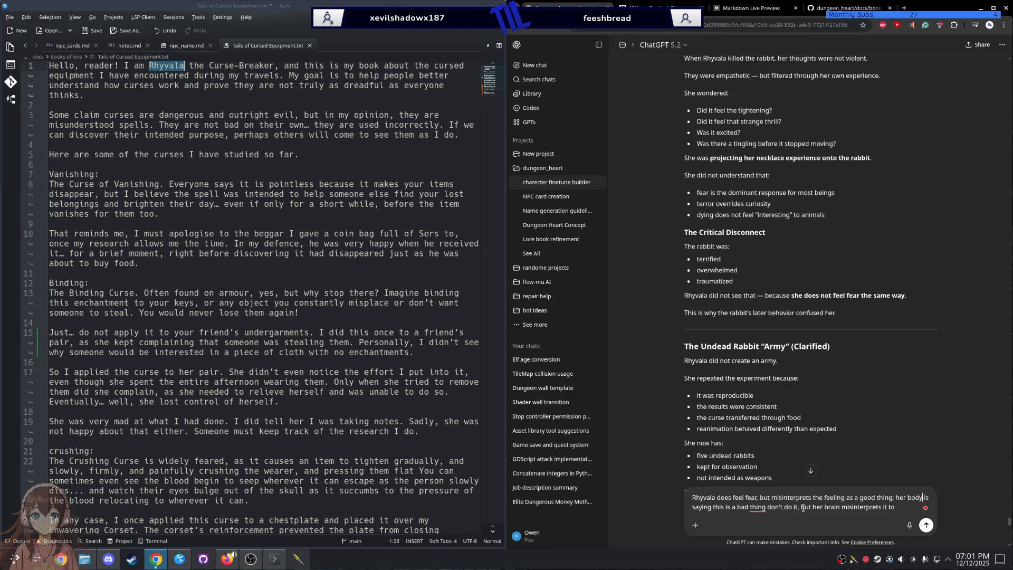
Step: Put a properly spaced comma between "this is a bad thing" and "don't do it" in the message
mouse_move(760, 507)
left_click(802, 474)
left_click(900, 507)
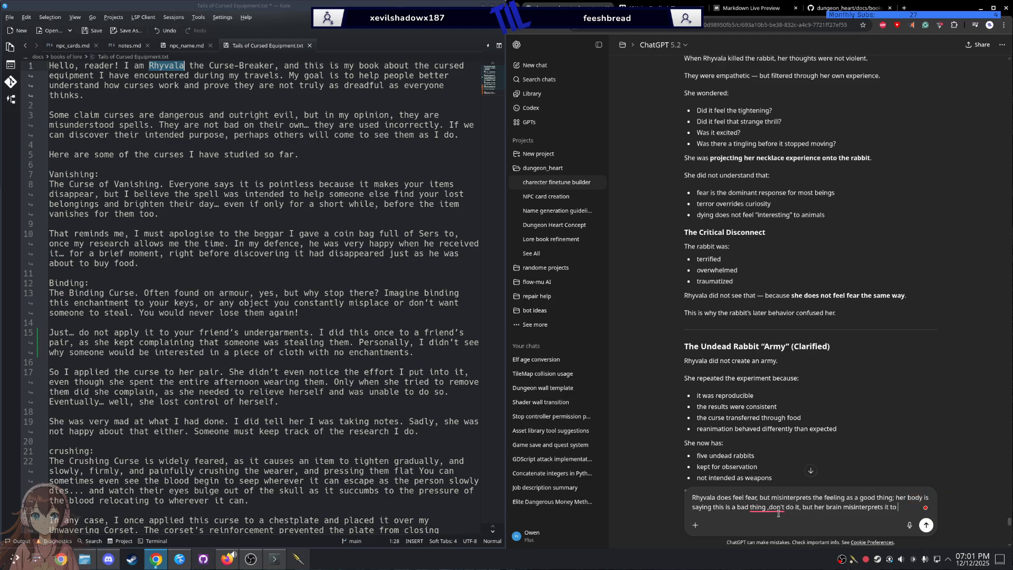
mouse_move(774, 507)
left_click(780, 466)
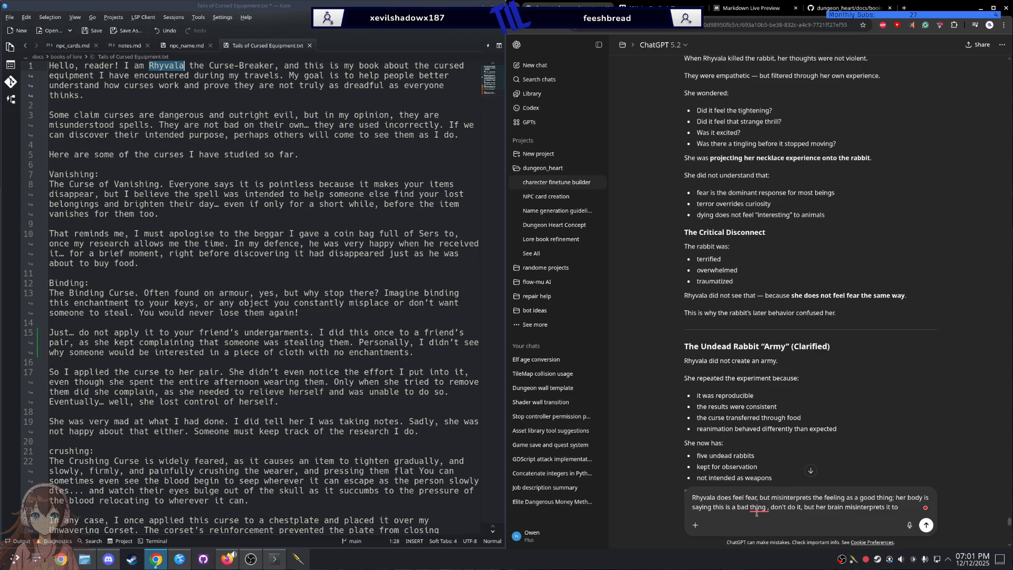
mouse_move(764, 507)
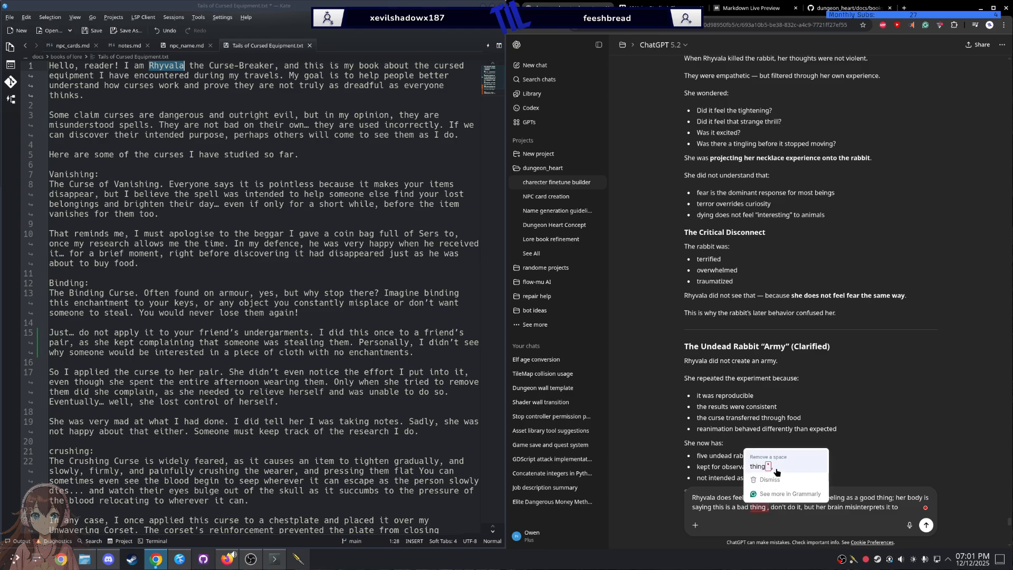
left_click(777, 474)
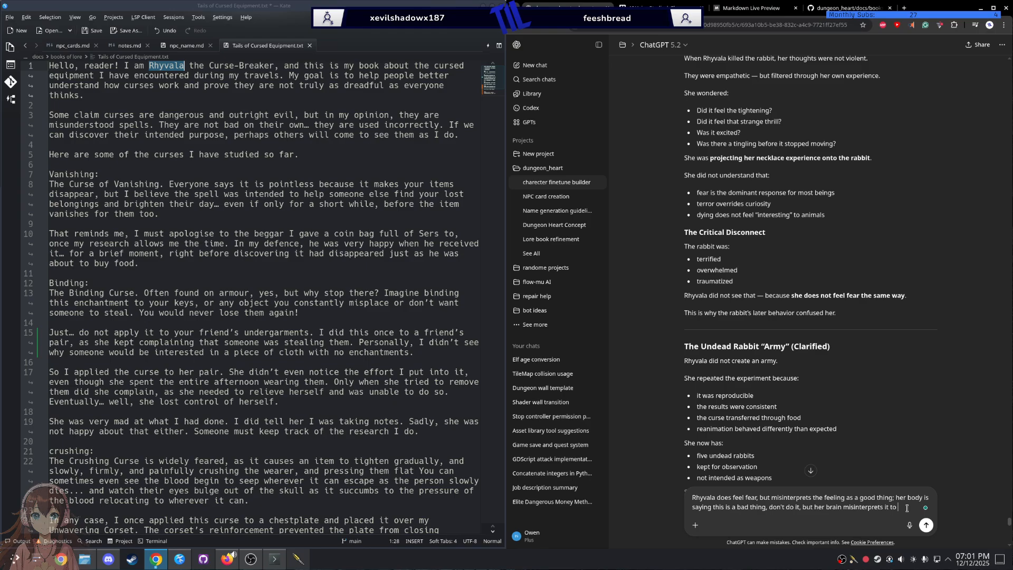
Step: Finish the sentence with "thrilling, excitement, joy, ect.", correcting the spelling of "excitement"
type("thrilling, exitment")
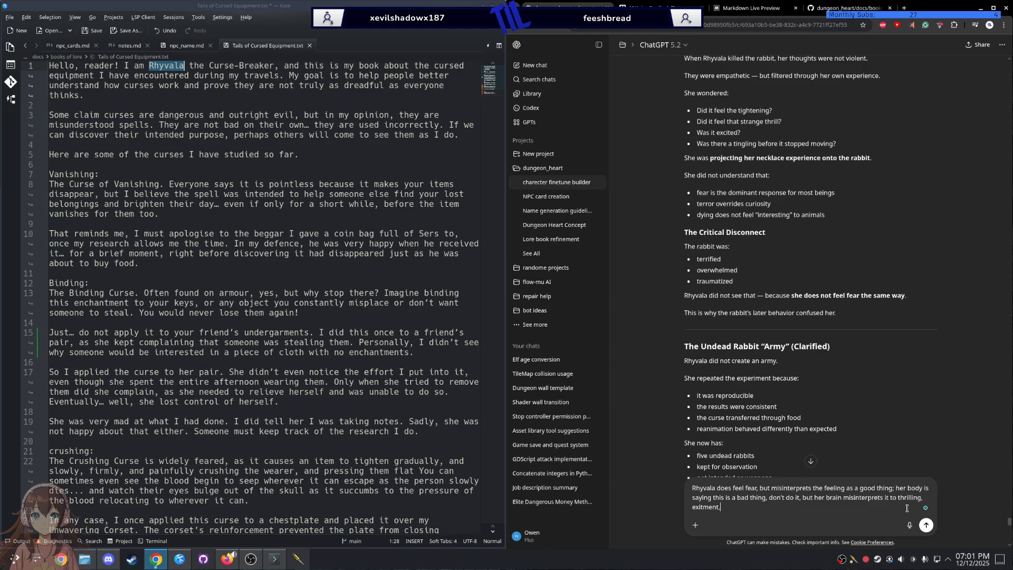
type(", joy")
mouse_move(709, 504)
left_click(712, 452)
type("ect")
Step: Start a new paragraph in the message with a heading for undead rabbit info, noting in parentheses that it brings a bit of humour
scroll(750, 257, "down", 1)
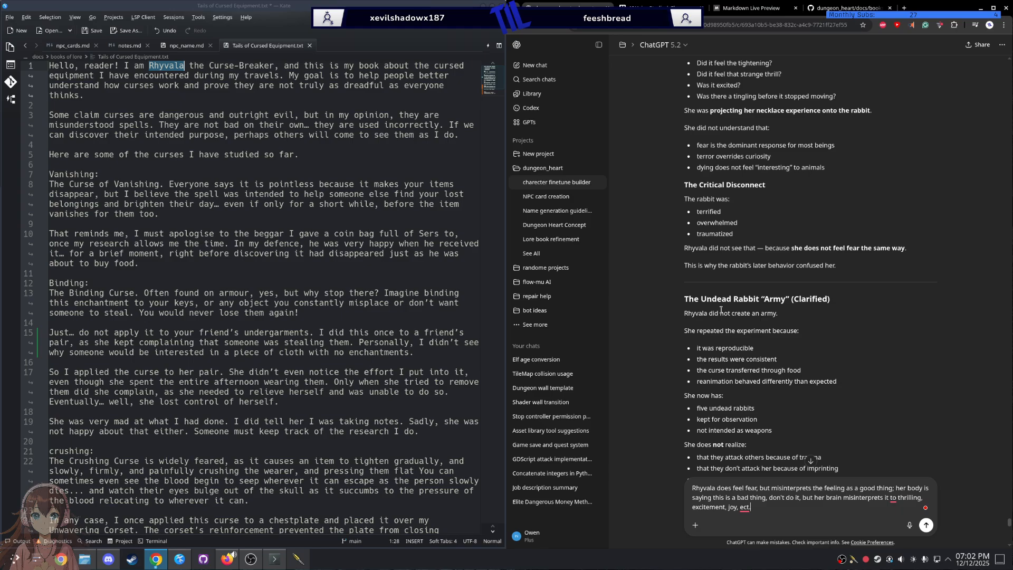
scroll(720, 310, "down", 2)
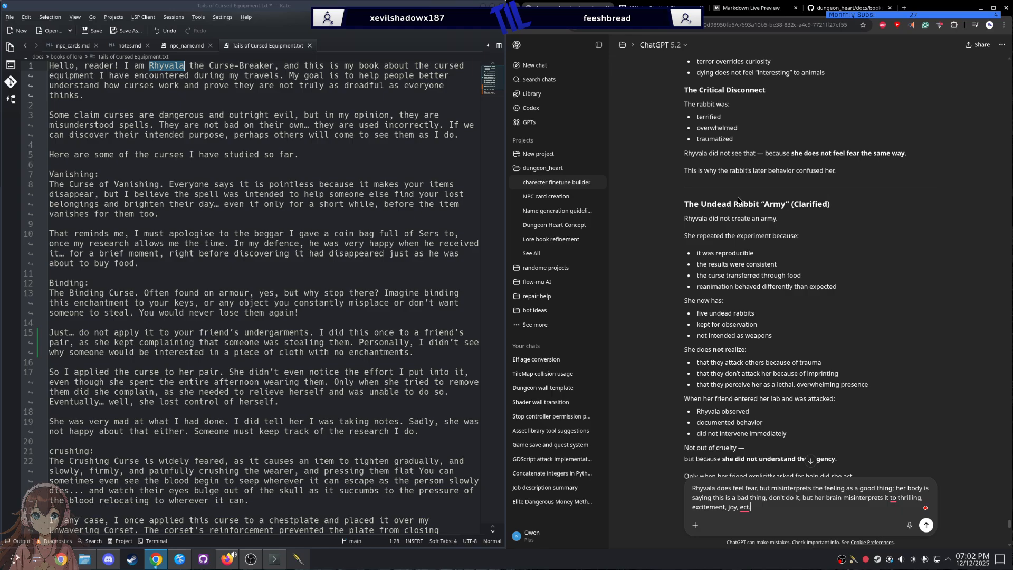
key("shift+Return")
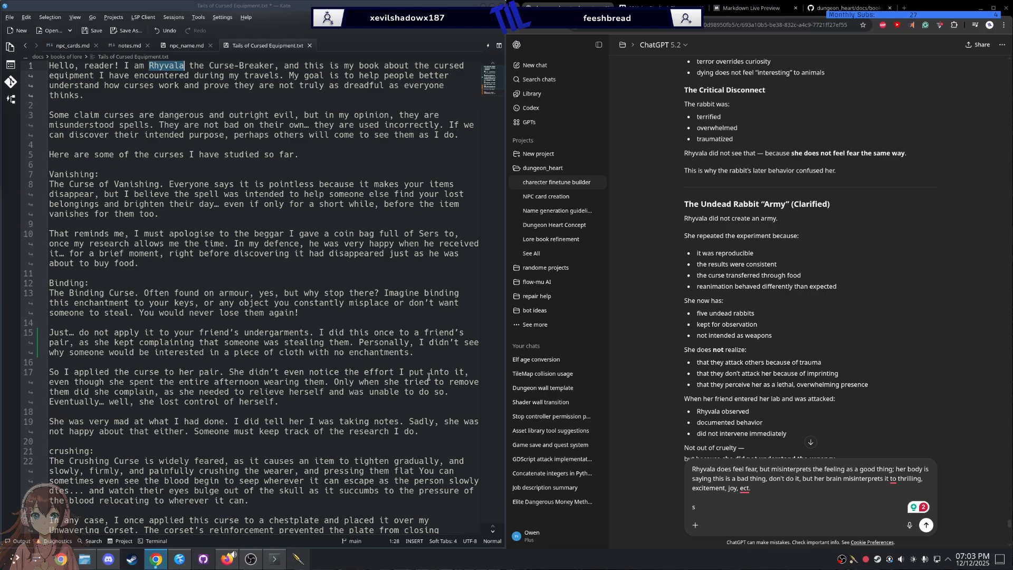
double_click(693, 506)
type("Dish")
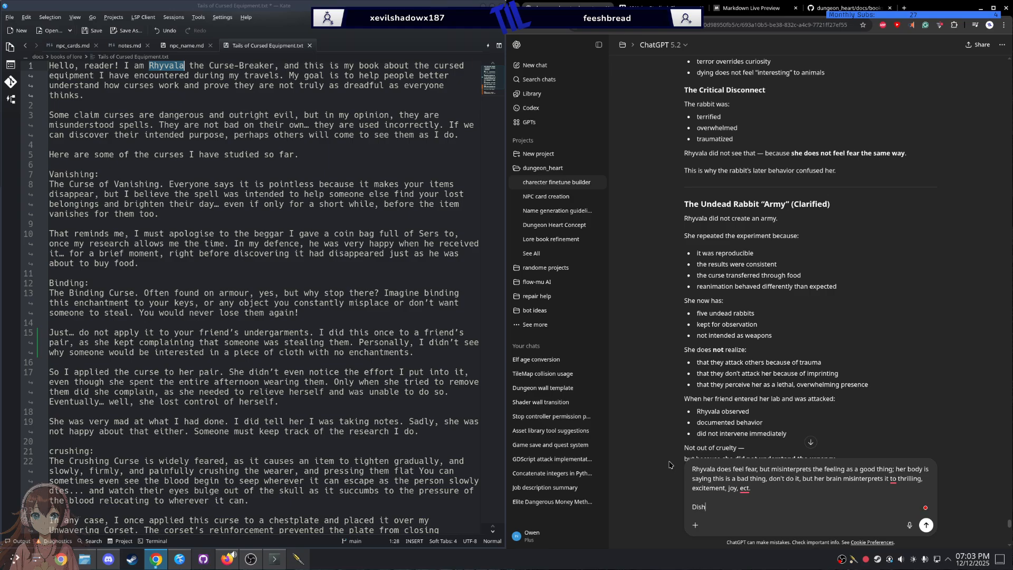
type("onal rabit info")
key("ctrl+Left")
type("undead")
key("ctrl+Right")
type("(")
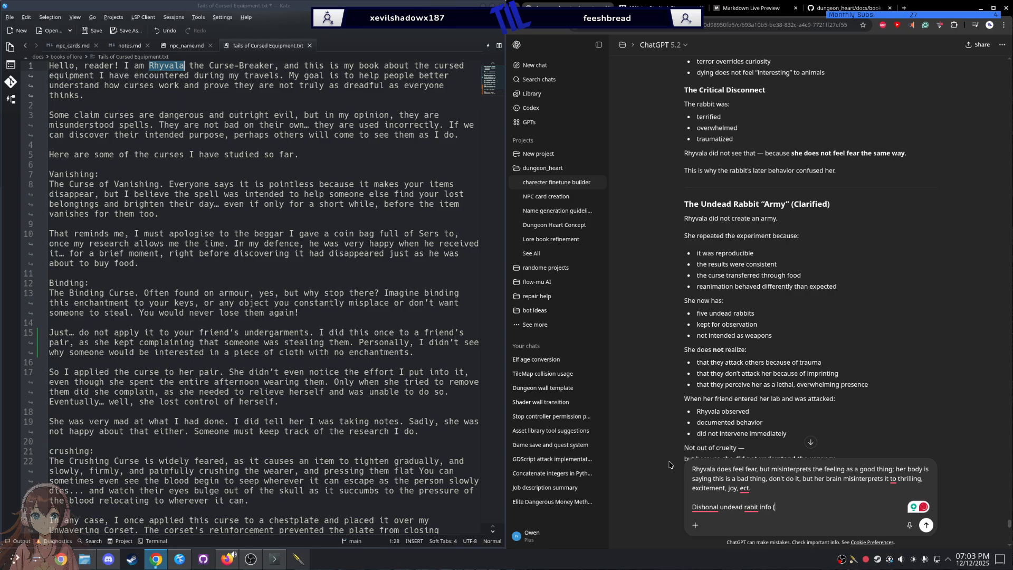
type("ment to bring a b")
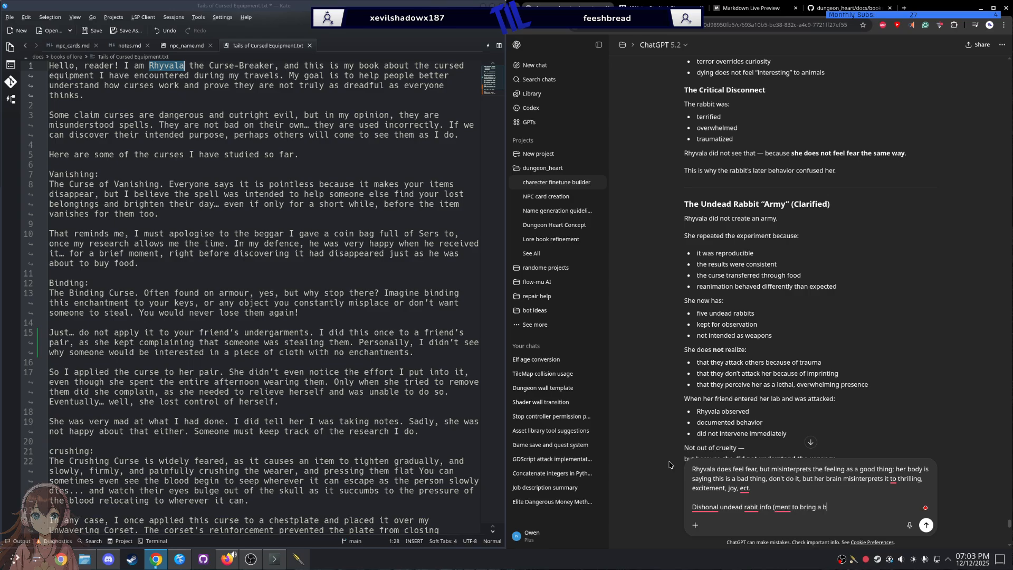
type("it of humar")
Step: Correct the heading's misspellings to "meant", "humour" and "rabbit", and accept "Dishonourable" as its first word
mouse_move(780, 506)
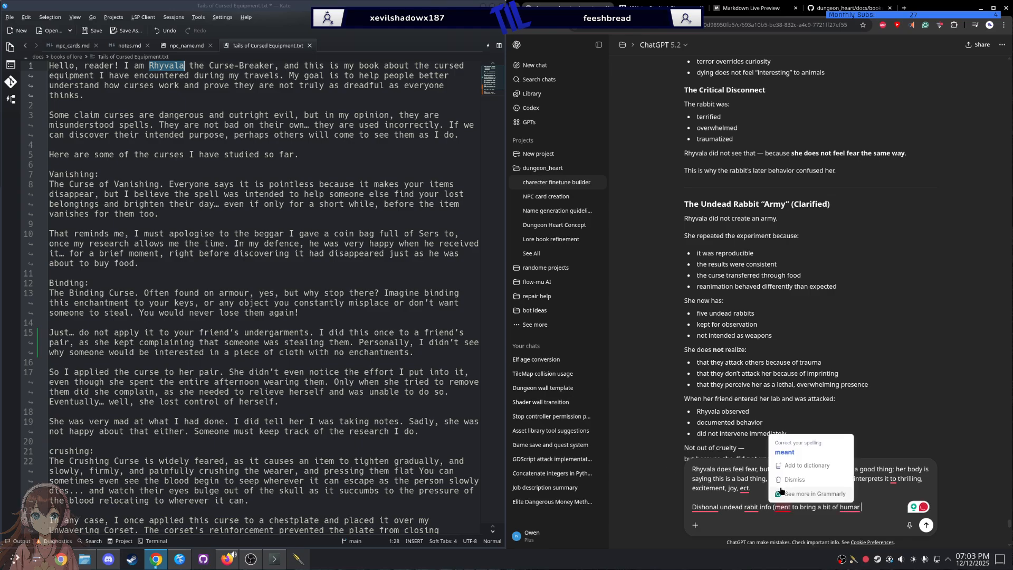
left_click(794, 453)
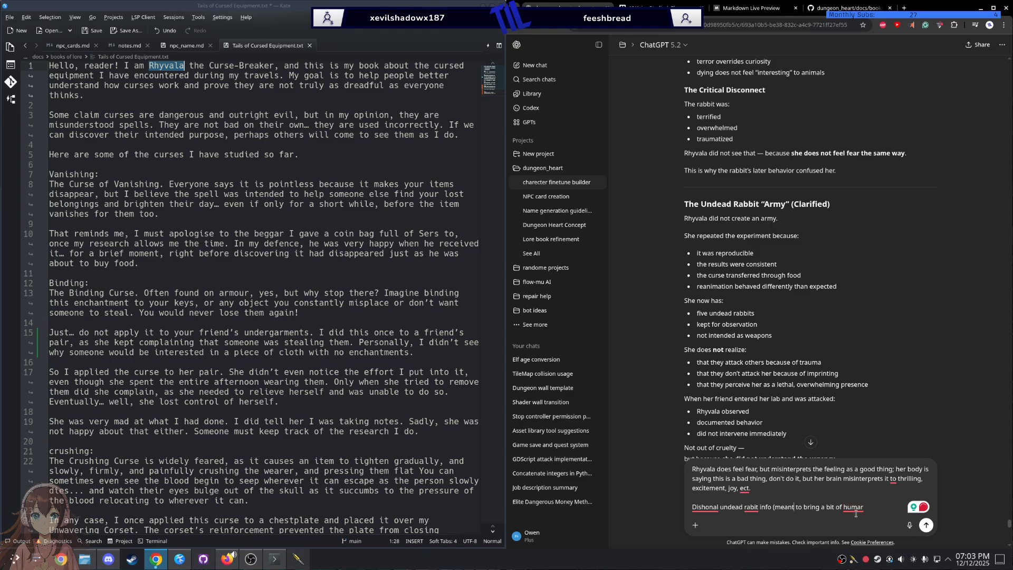
mouse_move(854, 506)
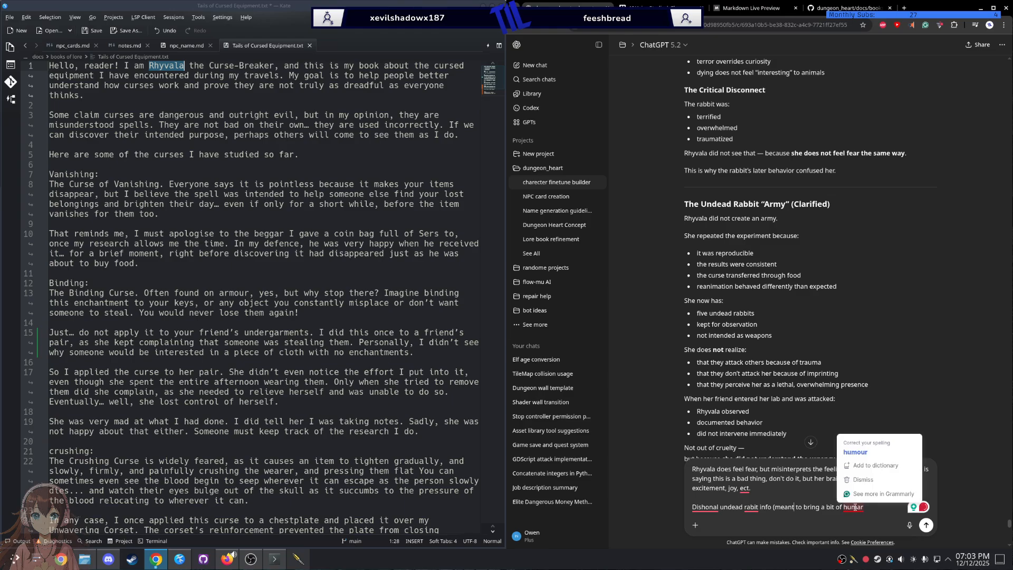
left_click(855, 452)
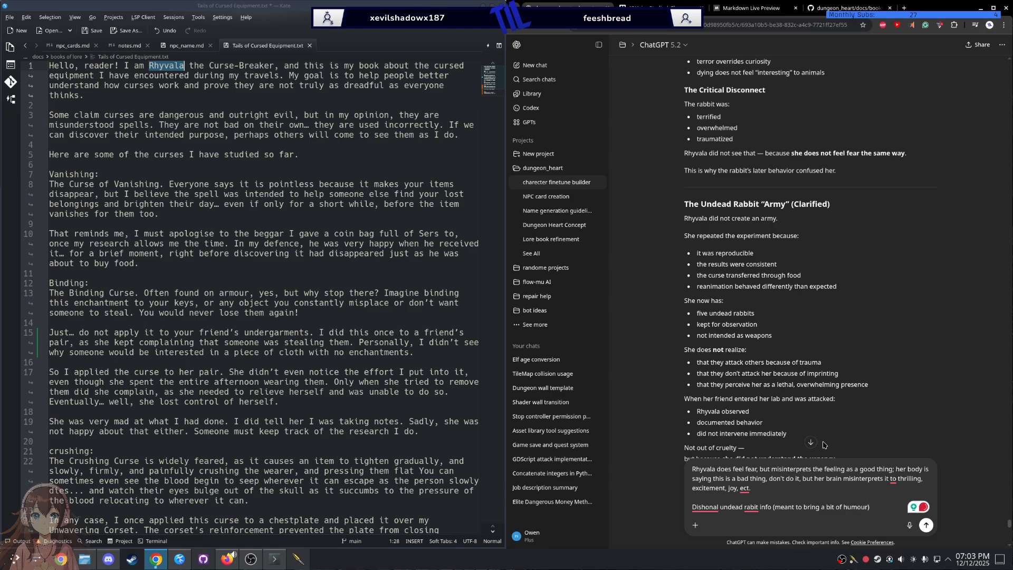
mouse_move(746, 507)
left_click(755, 452)
mouse_move(708, 506)
left_click(714, 451)
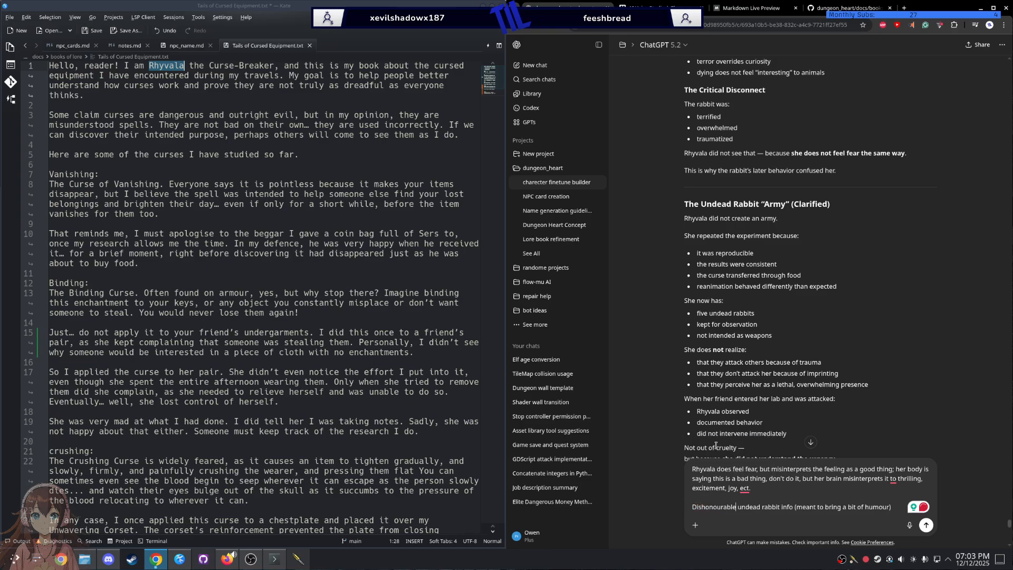
Step: Correct the first paragraph's ending to "etc." and its wording to "misinterprets it as thrilling"
mouse_move(747, 489)
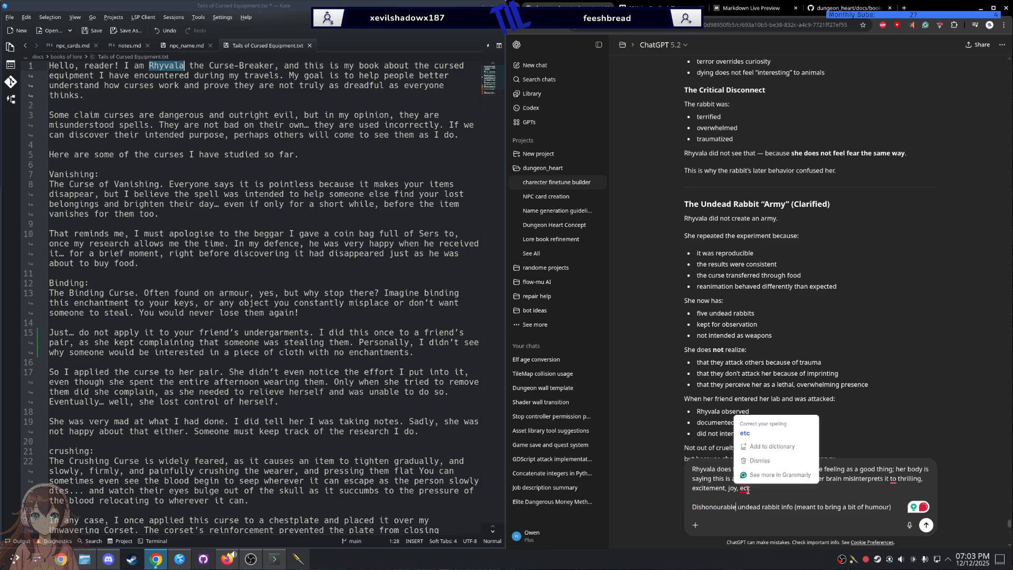
left_click(772, 436)
type(".")
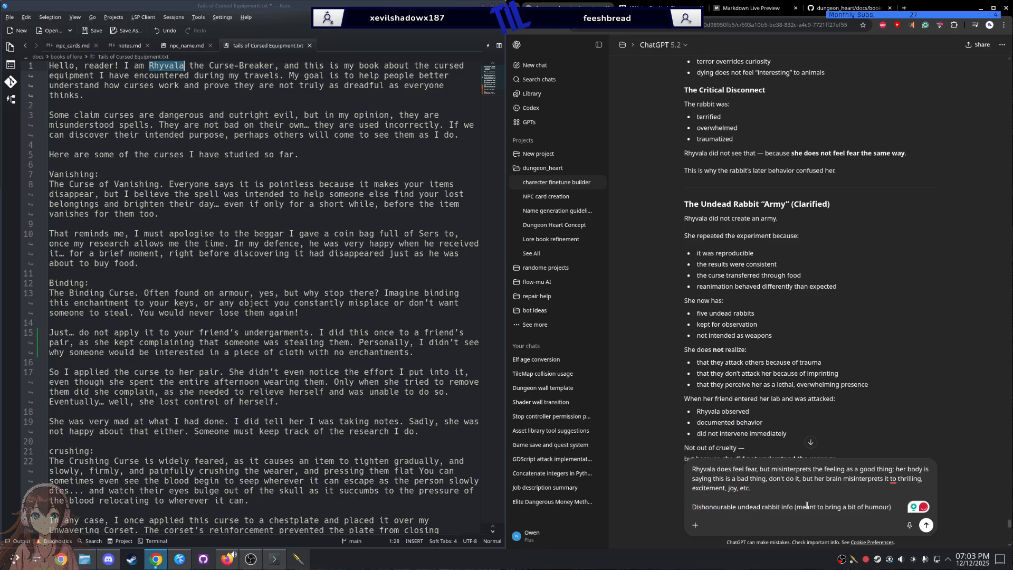
mouse_move(893, 479)
left_click(896, 501)
left_click(893, 509)
Step: Replace the heading's first word with "Adishonal", end the heading with a colon and start a new line below it
double_click(710, 507)
type("adishonal")
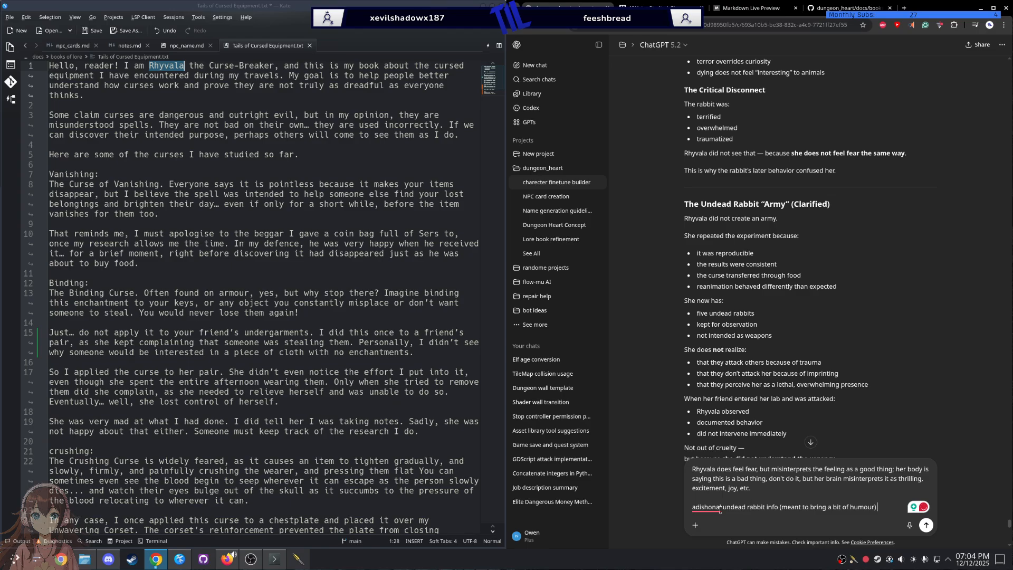
mouse_move(720, 509)
left_click(708, 467)
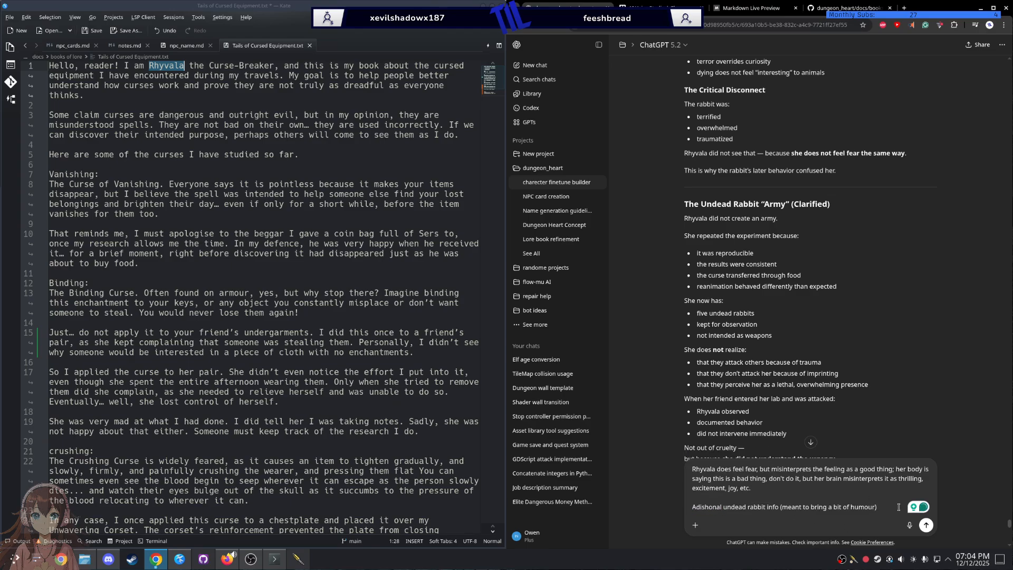
type(":")
key("shift+Return")
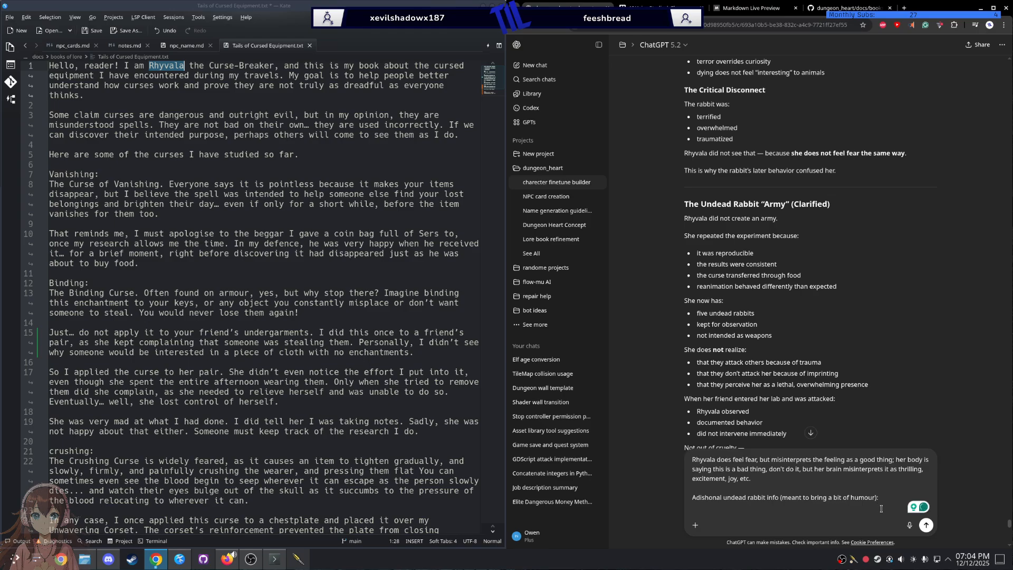
Step: Begin the story under the heading with "Rhyvala once came back to her lab to find that the undeard rabbit army had"
type("Rhyvala once came back to he")
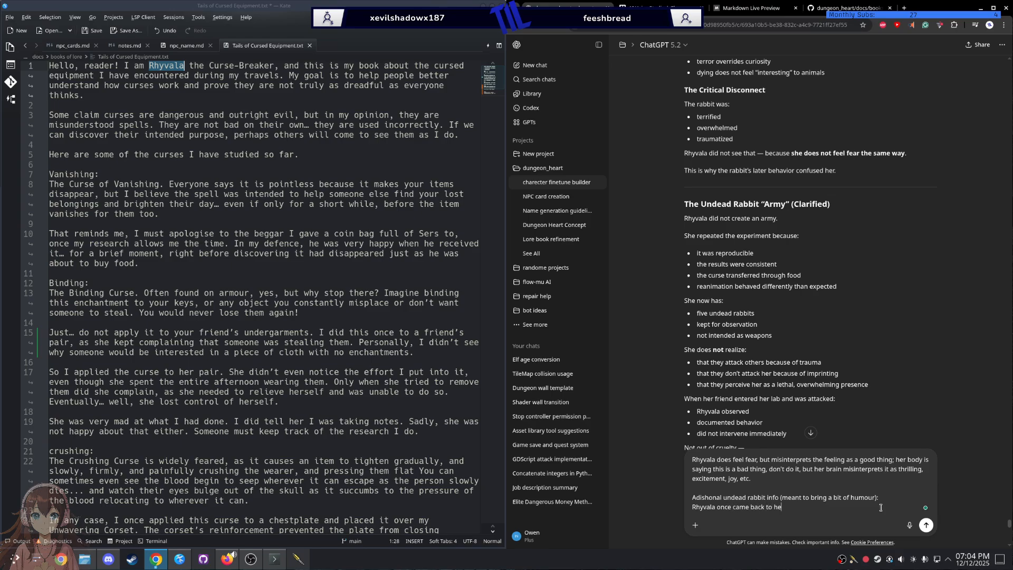
type("r lab to fin that the undeard rabbit army")
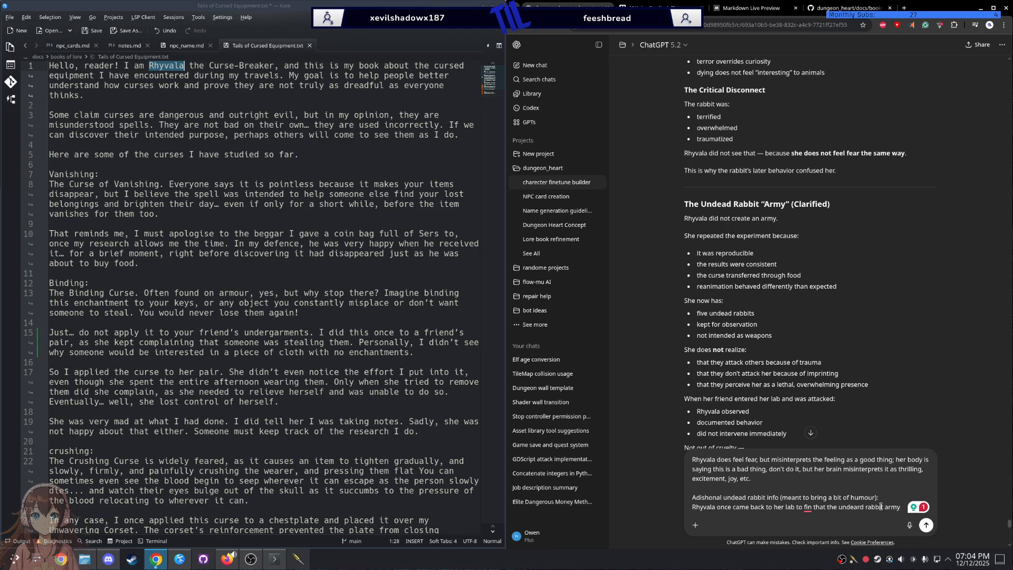
mouse_move(807, 507)
left_click(867, 499)
type("had ")
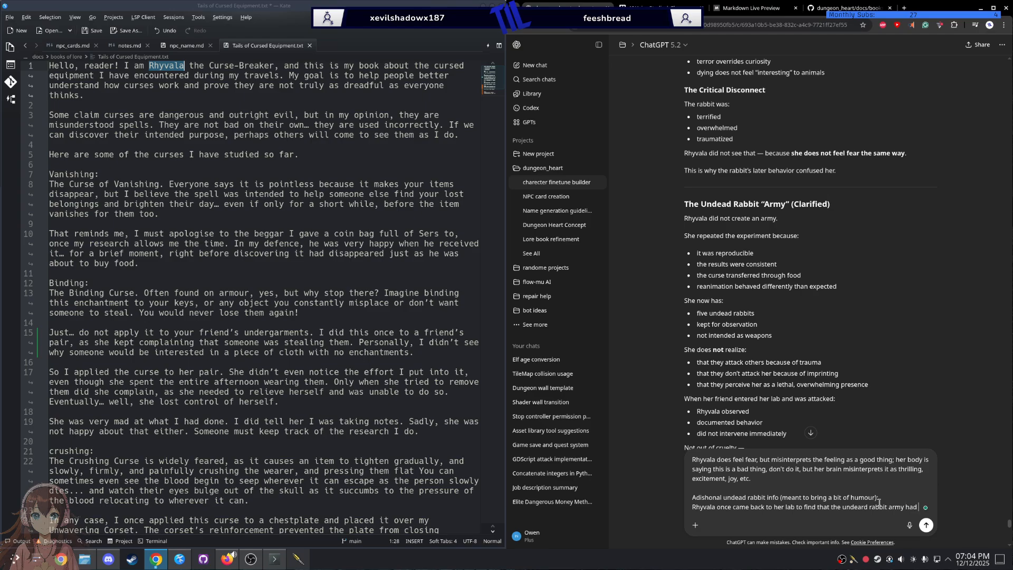
Step: Continue the sentence with "somehow built a miniature purification shrine" and correct the spelling of "miniature", "built" and "undead"
type("some")
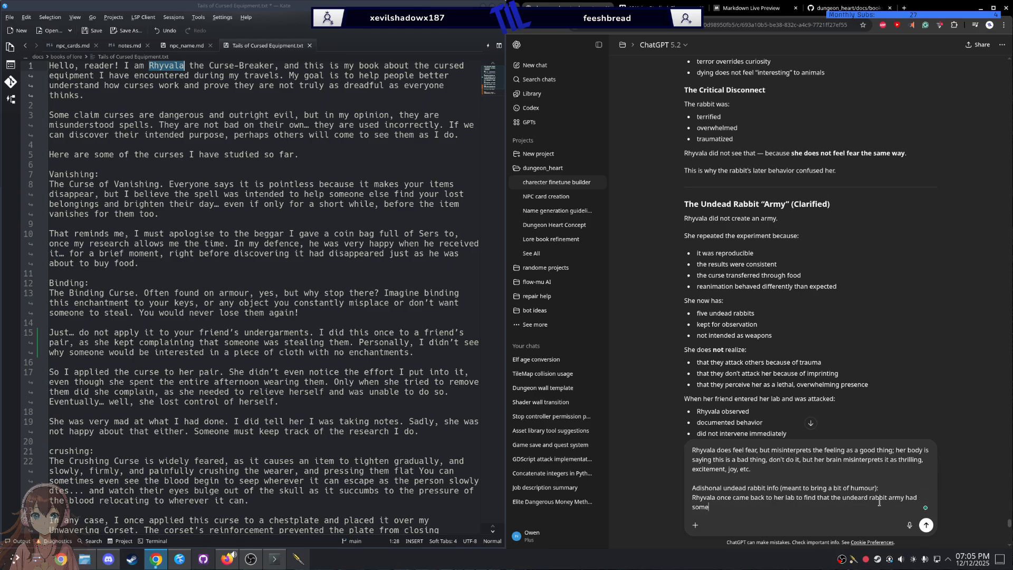
type("how buildt a minture purification shrine")
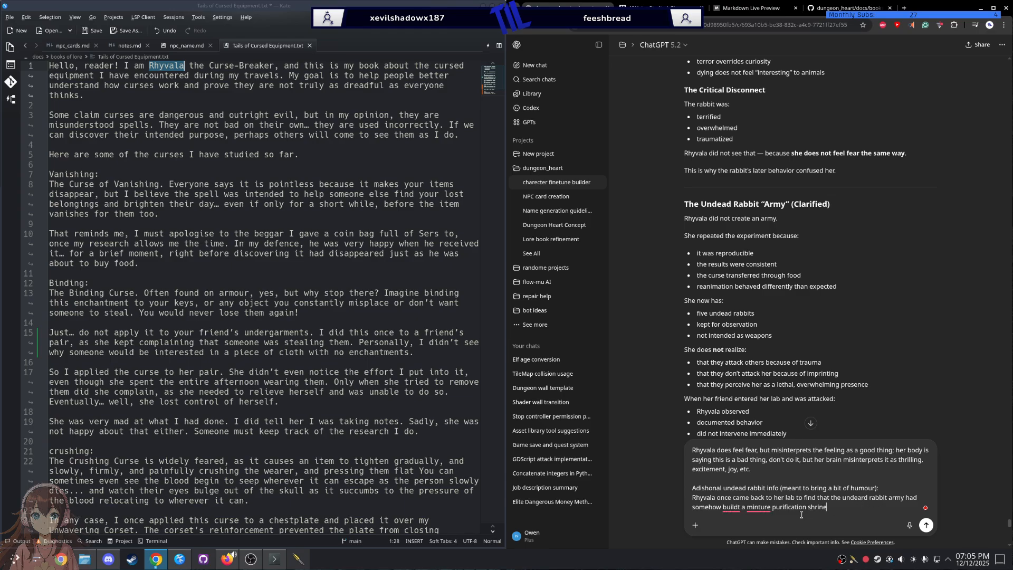
mouse_move(763, 506)
left_click(768, 456)
mouse_move(730, 507)
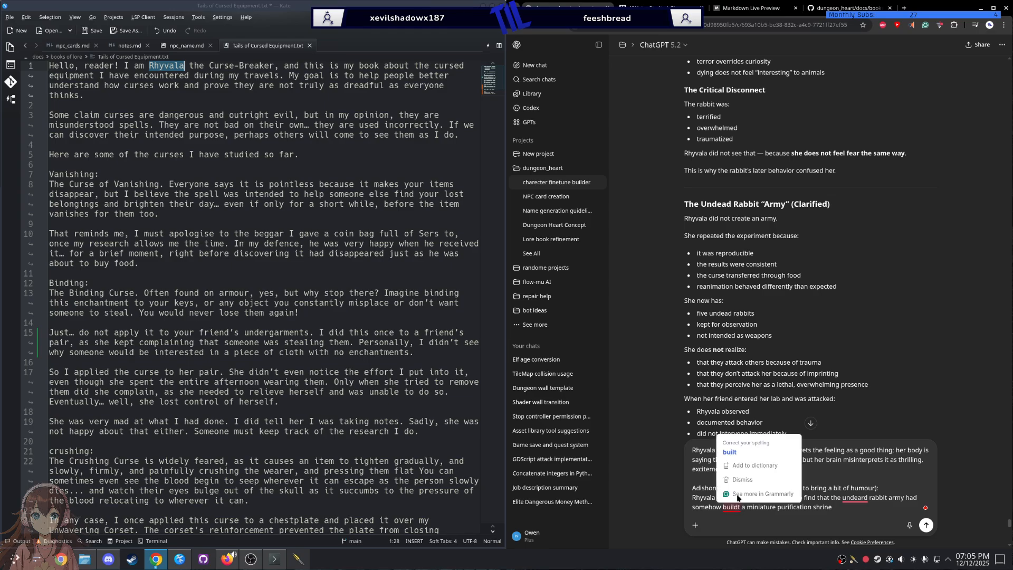
left_click(738, 464)
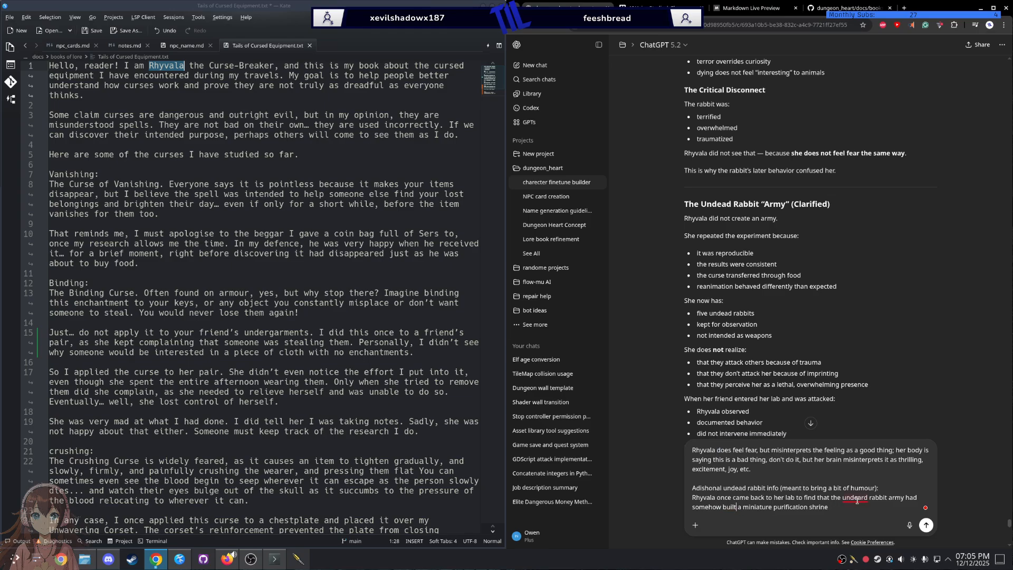
mouse_move(852, 502)
left_click(854, 446)
Step: Extend the shrine sentence so it ends "to kill them selfs (removed the curse) rather than allowing"
type("killed them selfs (removed tohe curse")
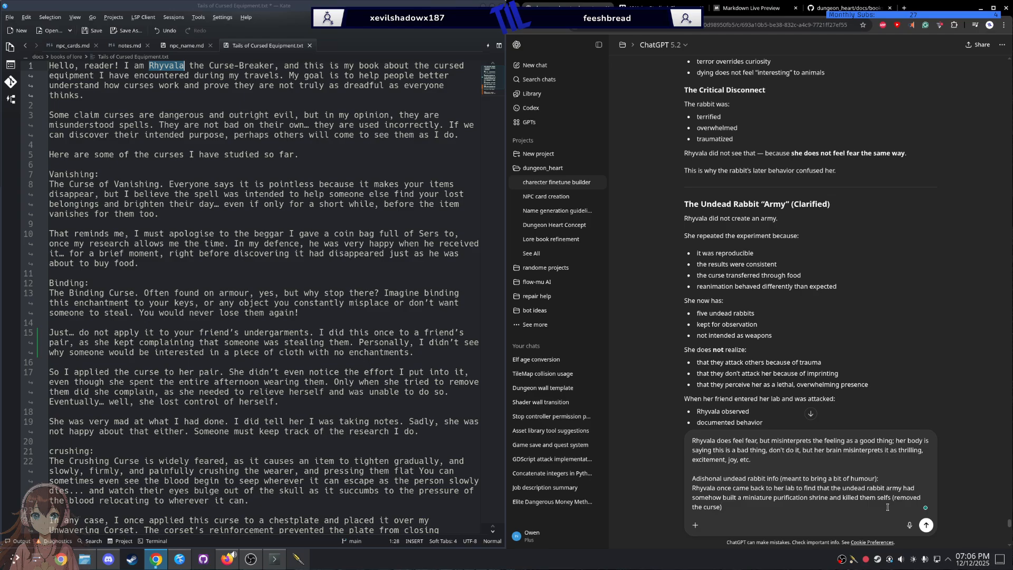
type(") tr")
type("rather t")
type("han ")
type("allowing")
double_click(836, 498)
type("to")
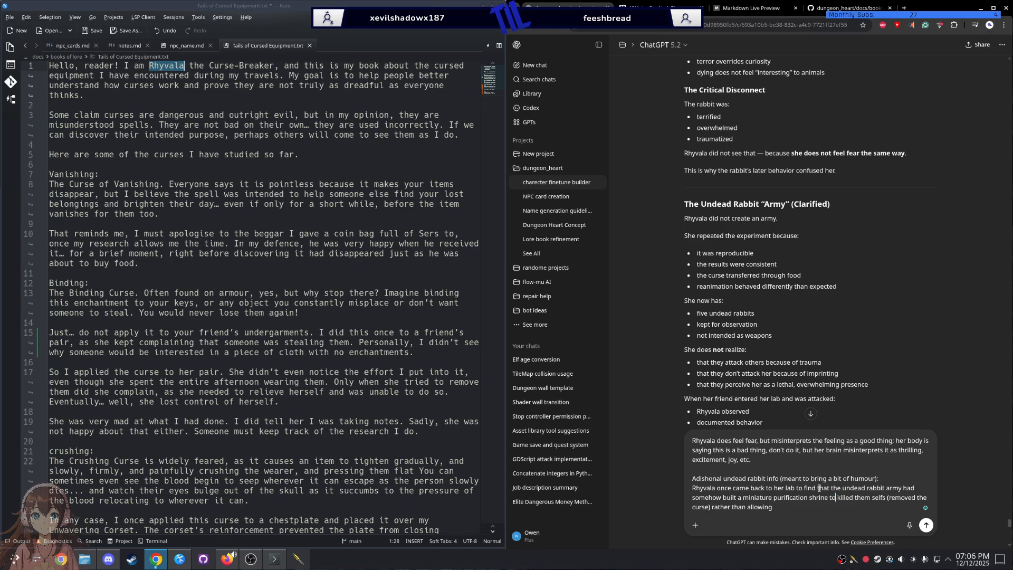
mouse_move(844, 497)
left_click(853, 456)
Step: Finish the sentence with "Rhyvala to continue her experiments with them." and start the following one with "Rhyvala", correcting the spelling of "experiments"
left_click(786, 509)
type("Rhyvala to cont")
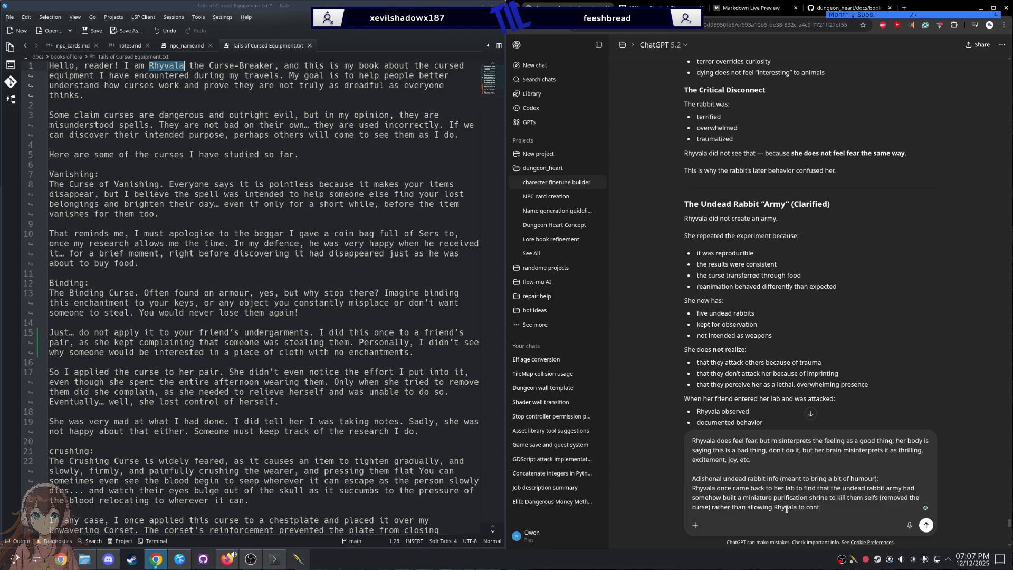
type("inue her exp")
type("erament")
type("s with he")
type("thj")
type("em")
type(". Rhyvala")
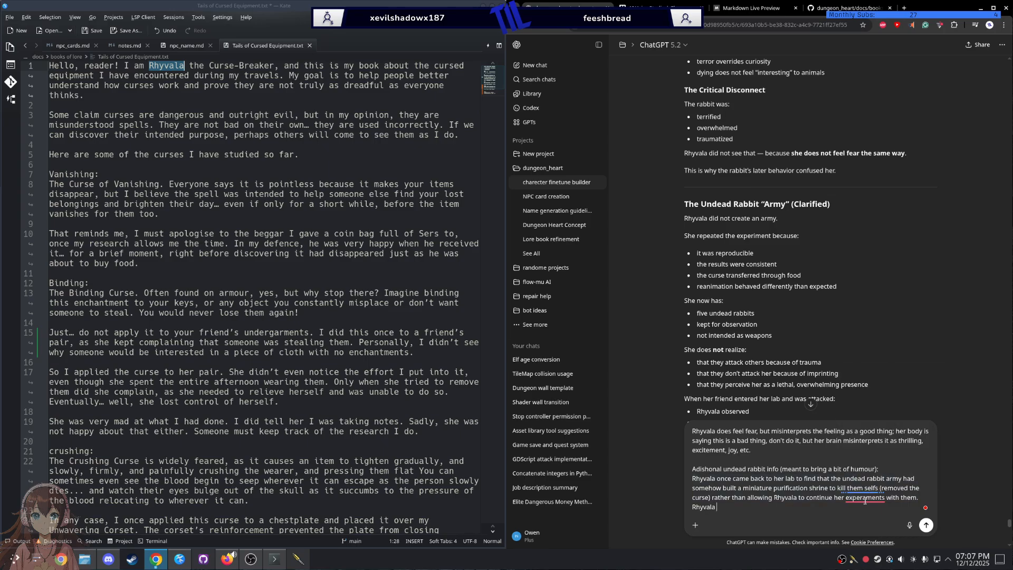
mouse_move(865, 499)
left_click(865, 442)
Step: Continue the new sentence with "was confused why the rabbits would do that", correcting the spelling of "rabbits"
type("was confused why")
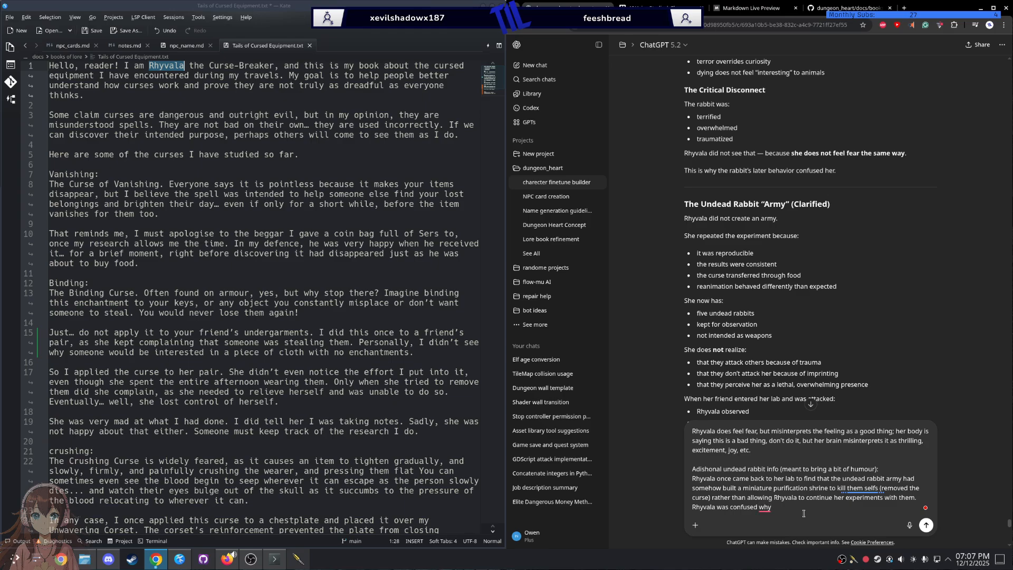
key("ctrl+BackSpace")
type("why trh")
key("BackSpace")
type("he rabi")
type("ts ")
type("would ")
type("go to th")
key("BackSpace")
key("BackSpace")
key("BackSpace")
key("BackSpace")
key("BackSpace")
key("BackSpace")
key("BackSpace")
type("do that")
right_click(794, 507)
left_click(806, 443)
Step: Add "rather than assuming the rabbits were suffering, she assumes" and correct its spelling and punctuation
type("rather than asuming the rabits wer su")
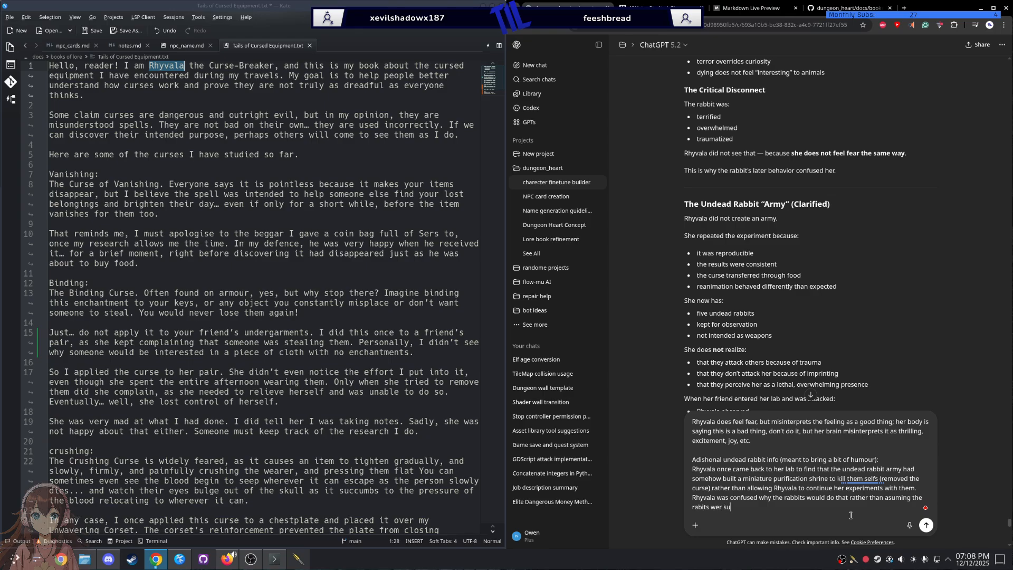
type("ffering she asums")
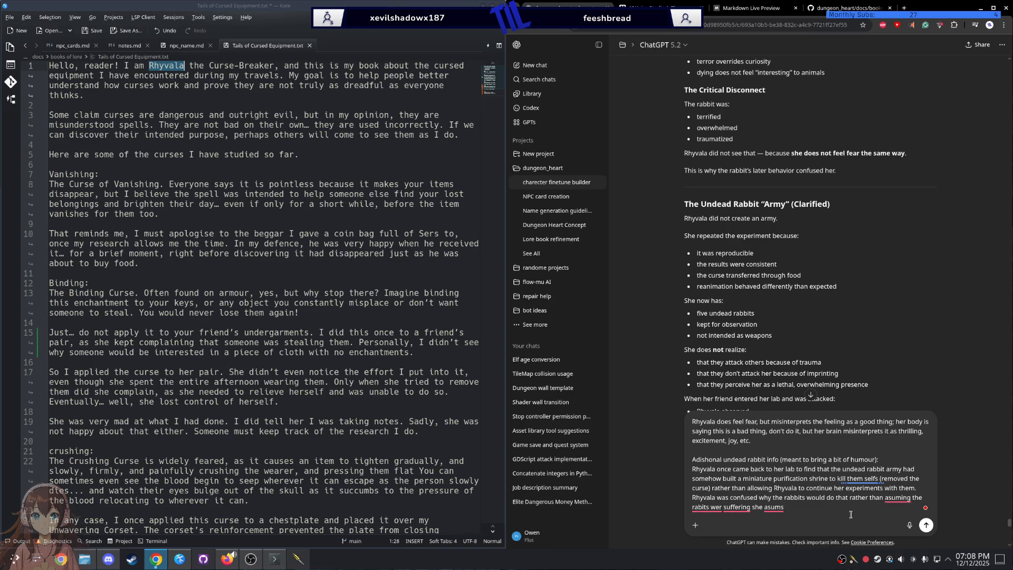
right_click(880, 500)
left_click(920, 455)
mouse_move(712, 506)
left_click(715, 469)
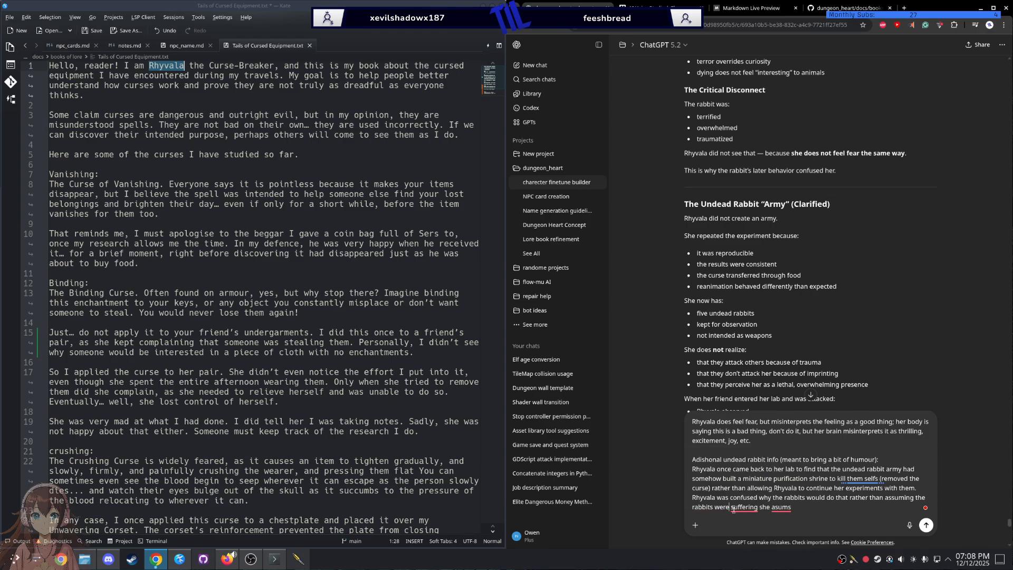
mouse_move(740, 508)
left_click(743, 471)
mouse_move(781, 508)
left_click(785, 467)
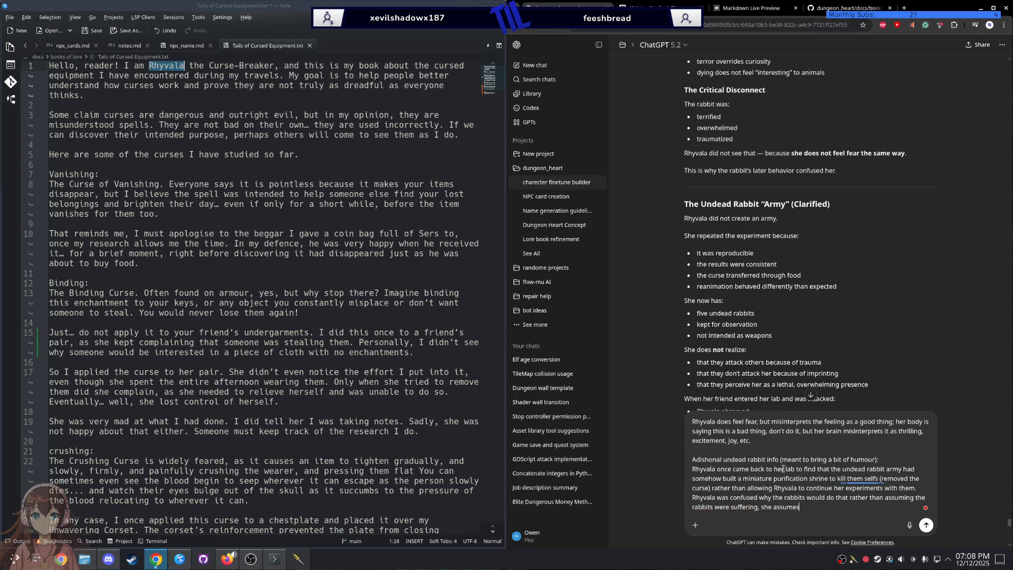
Step: Insert "(as she doesn't really understand how they feel)" after "suffering" and add a comma after "would do that"
left_click(759, 506)
type("(as")
type(" she dos")
type("ent undersatn")
key("BackSpace")
key("BackSpace")
key("BackSpace")
key("BackSpace")
key("BackSpace")
key("BackSpace")
key("BackSpace")
key("BackSpace")
key("BackSpace")
type("realy understand ho")
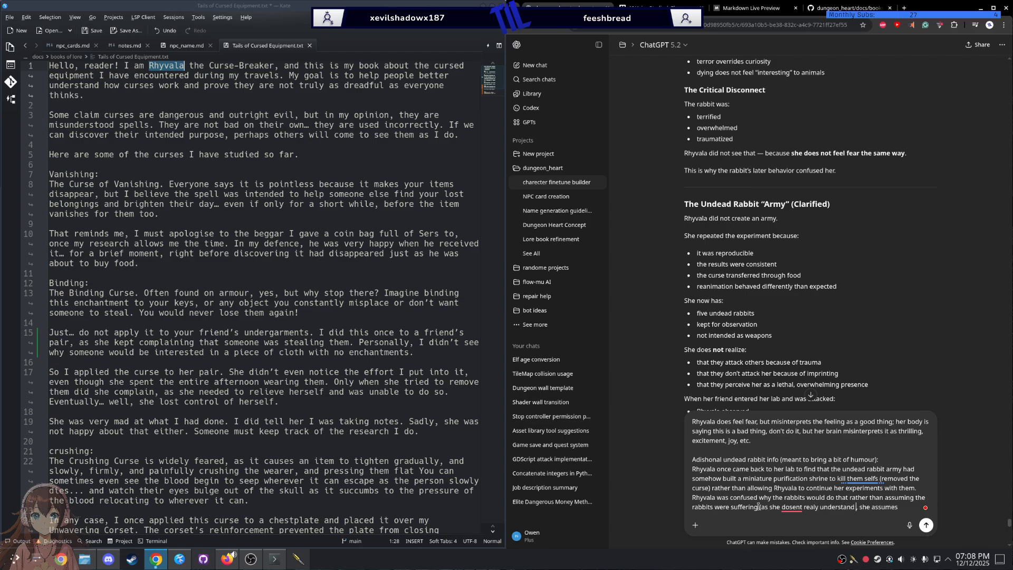
type("w they")
type("feel")
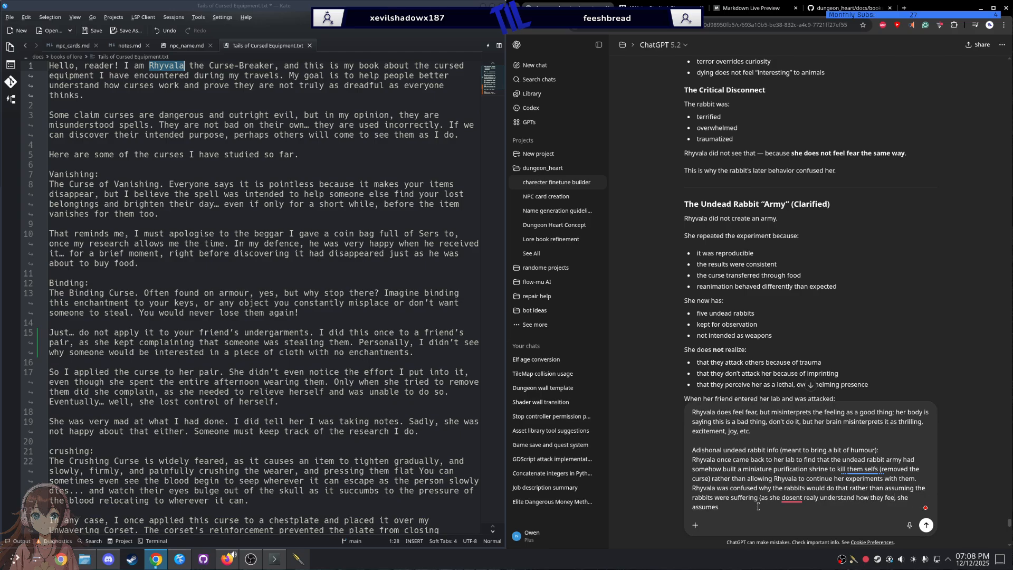
type("),")
left_click(799, 498)
left_click(805, 458)
left_click(868, 488)
left_click(858, 448)
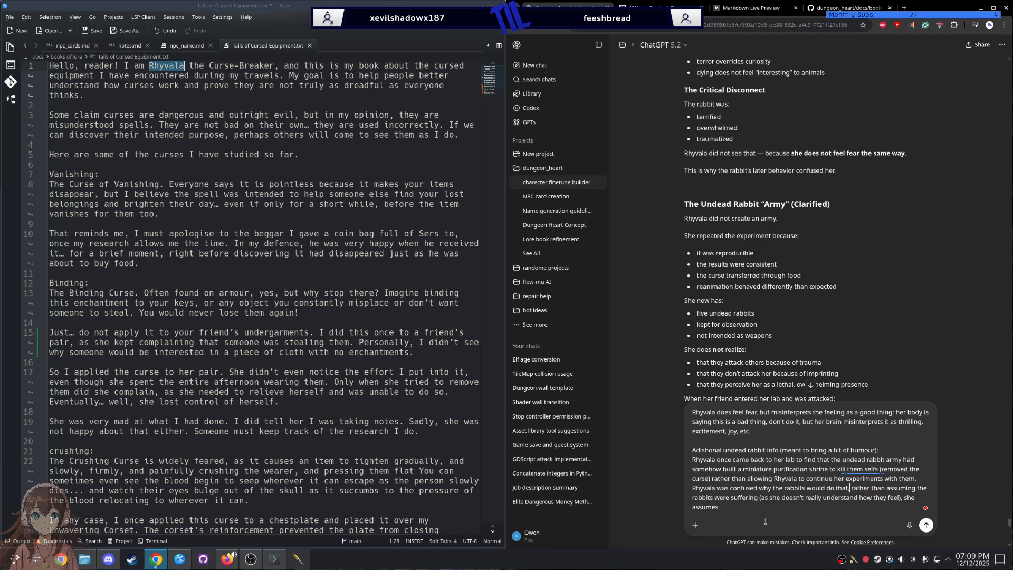
Step: End the story with "someone must have set up the shrine to remove the curse or that she had done it and simply forgot."
type("omeone must have set up the shrine to remove the curse ")
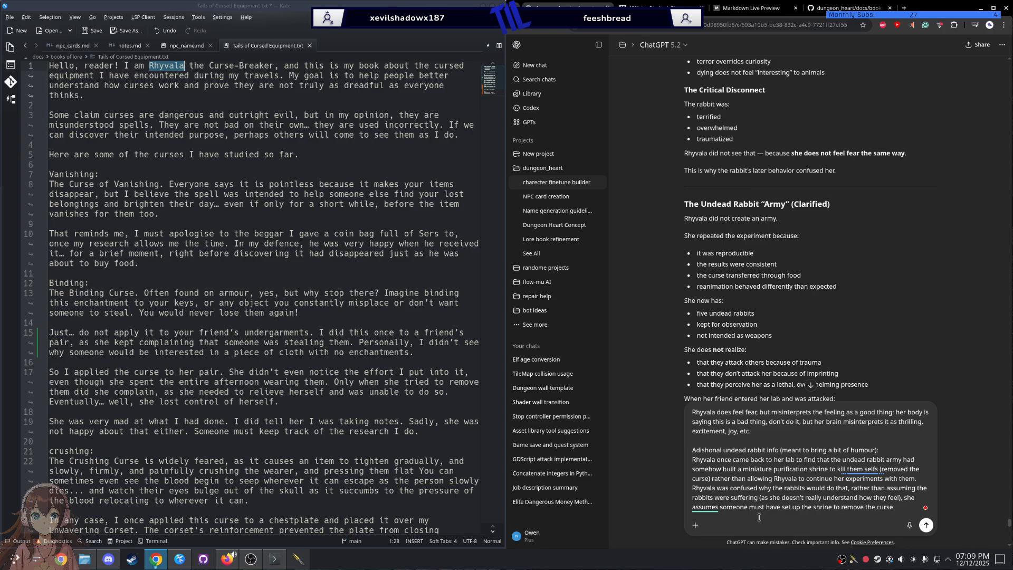
type("or that she had did it an")
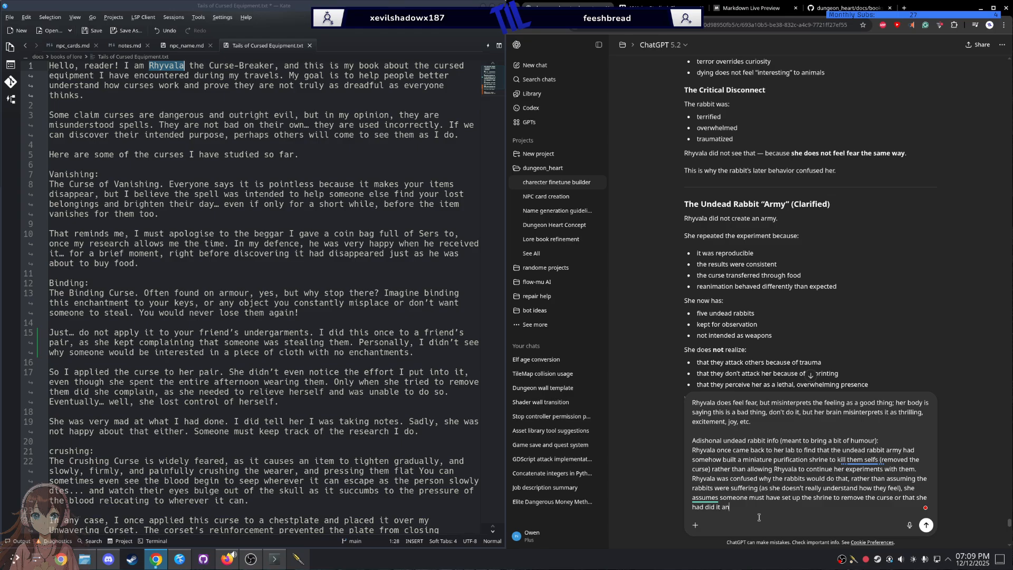
type("d simply forgot")
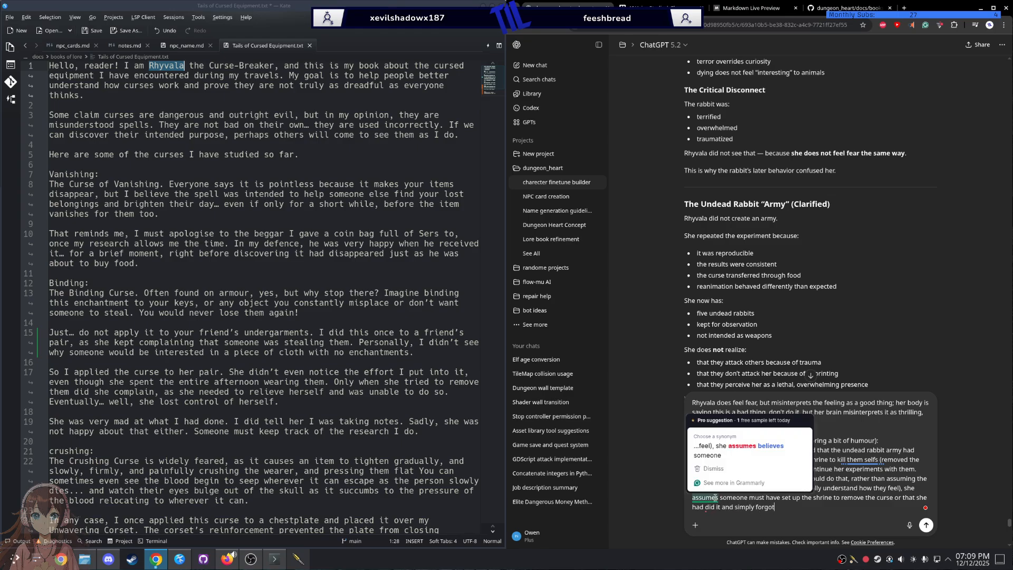
mouse_move(709, 506)
left_click(713, 466)
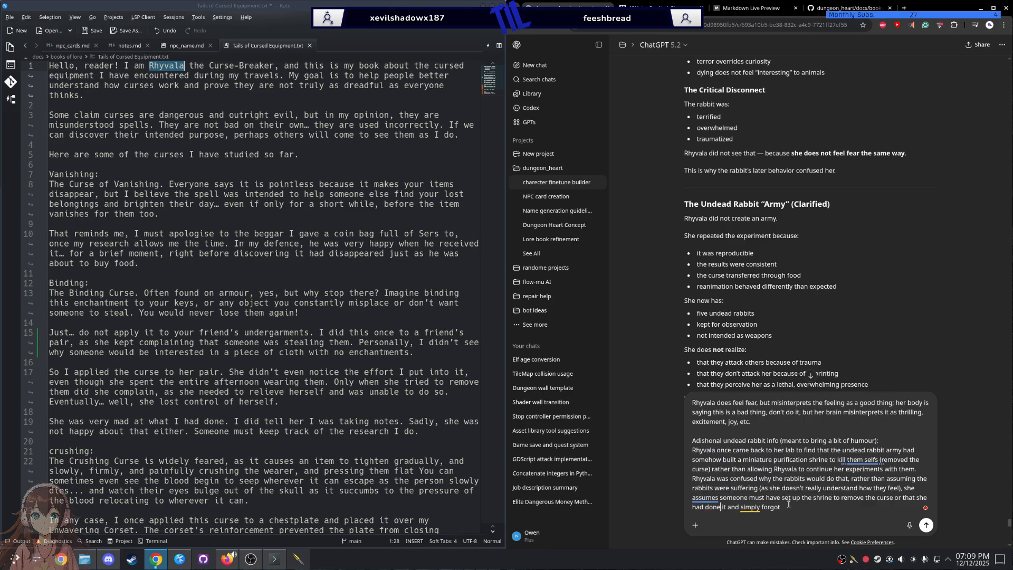
type(".")
Step: Add a "keep this:" line below the story, followed by the "She does not realize:" list copied from ChatGPT's reply
scroll(708, 360, "down", 1)
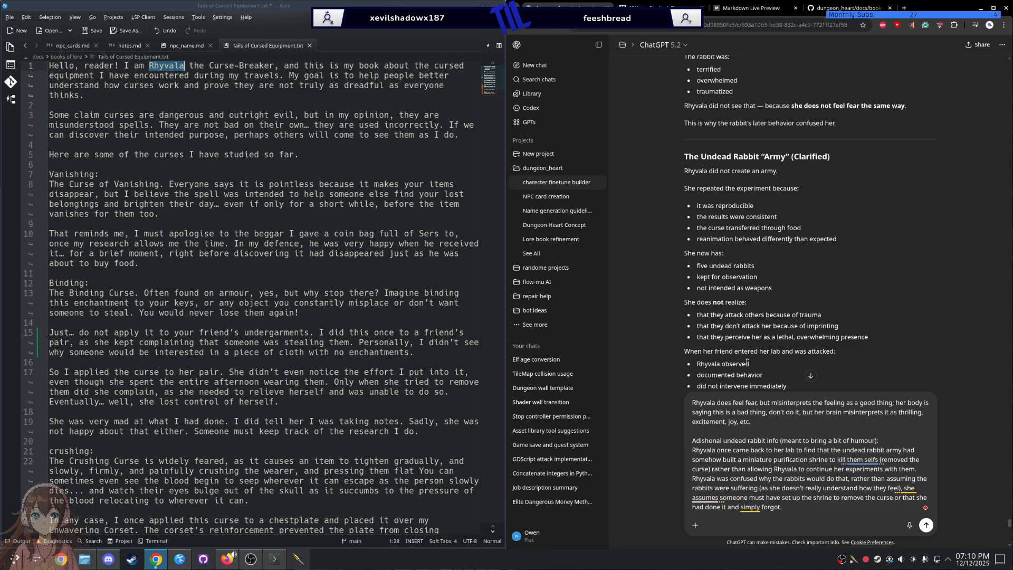
left_click_drag(870, 338, 684, 305)
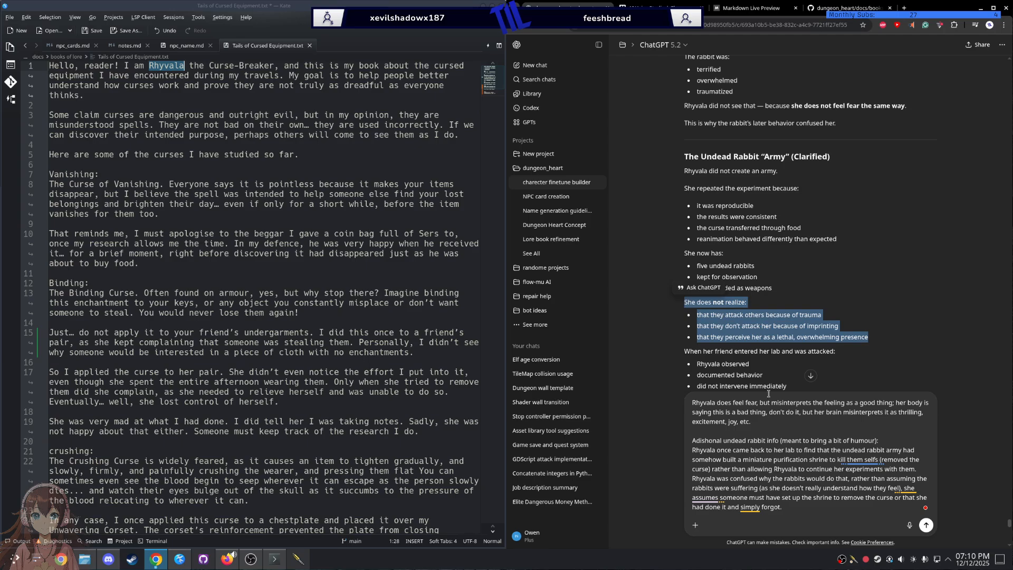
left_click(807, 512)
key("shift+Return")
type("keep this")
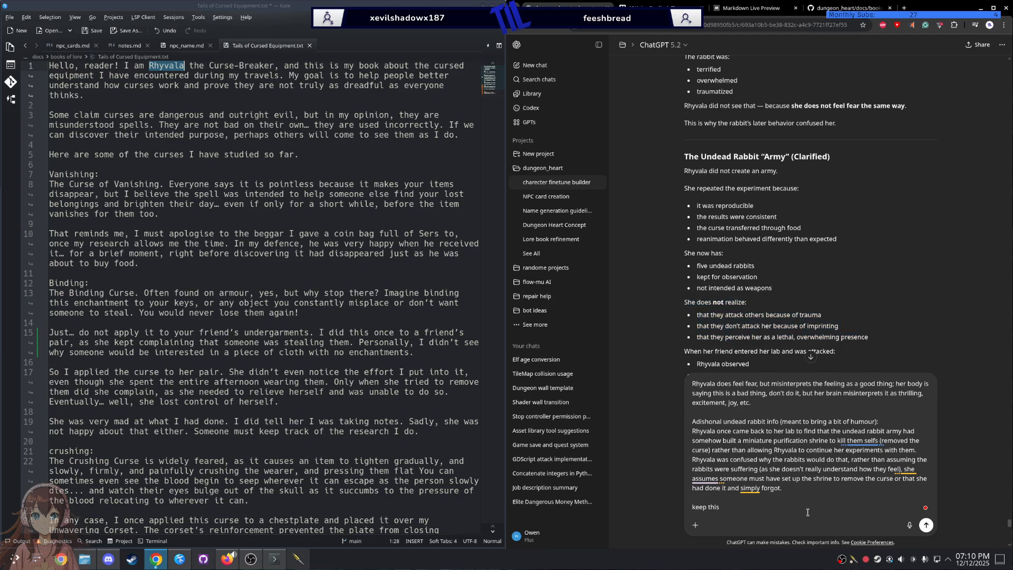
type(":")
key("shift+Return")
type("She does not realize:")
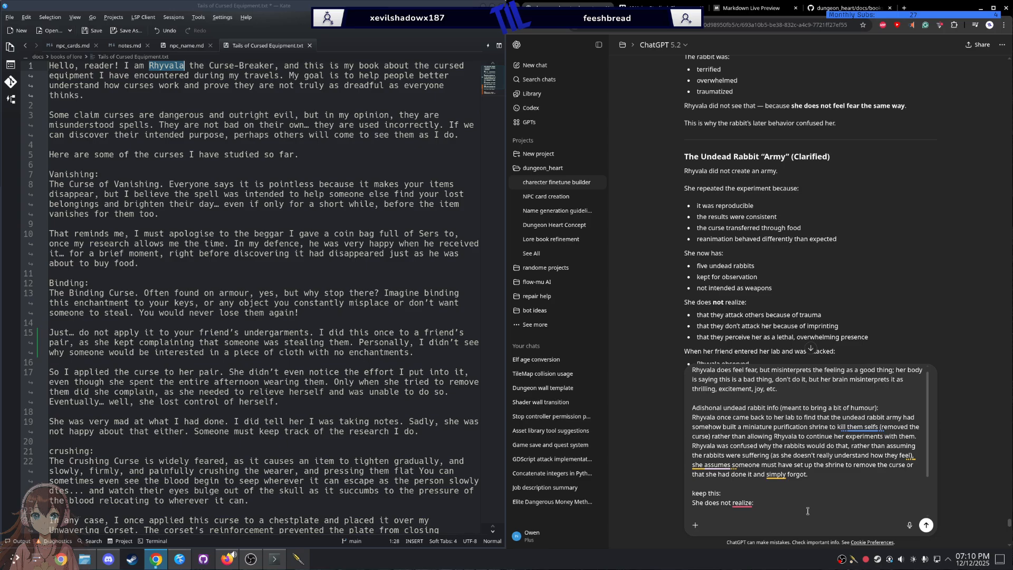
scroll(807, 512, "down", 4)
Step: Remove the blank lines between the entries of the pasted "She does not realize:" list
left_click(769, 467)
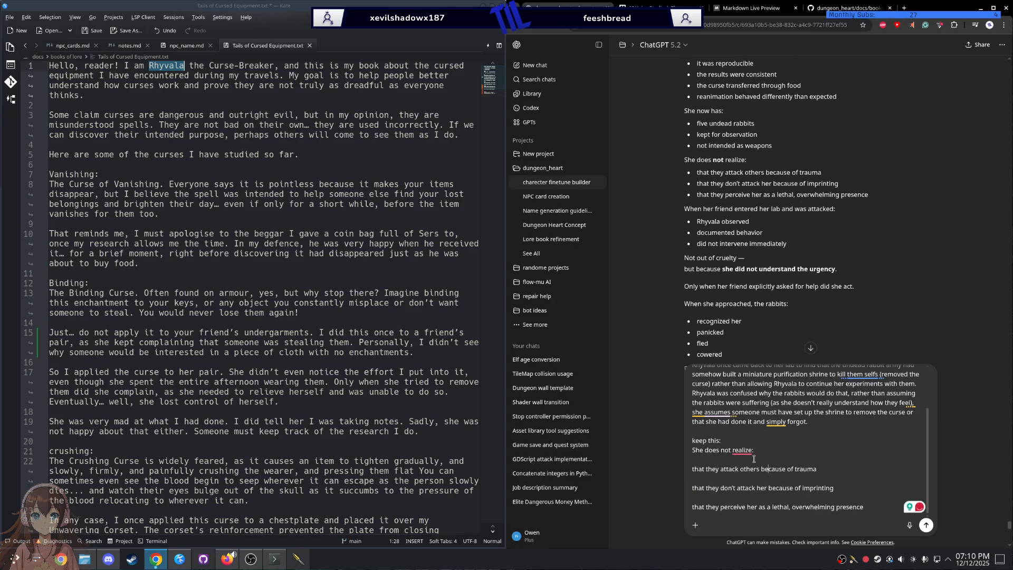
left_click(754, 459)
key("BackSpace")
left_click(751, 479)
key("BackSpace")
left_click(740, 499)
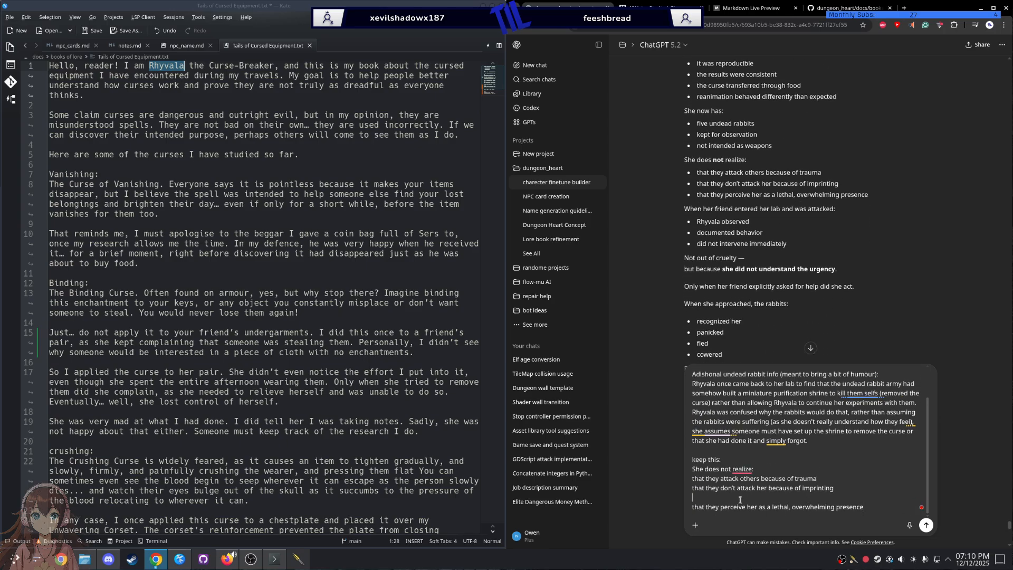
key("BackSpace")
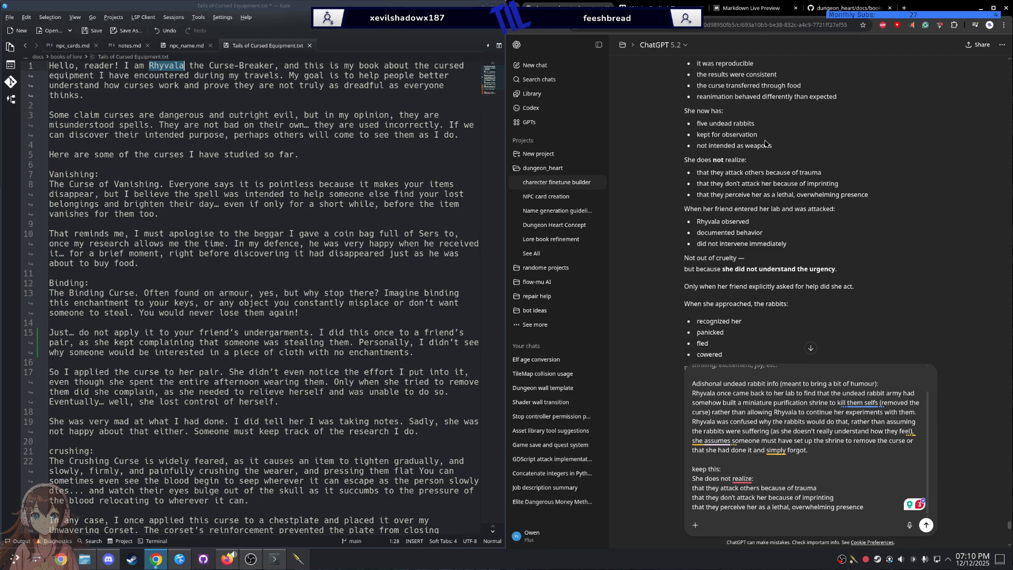
Step: Replace "because of trauma" in the first pasted list entry with the start of a reason about normal behaviour
scroll(765, 144, "up", 2)
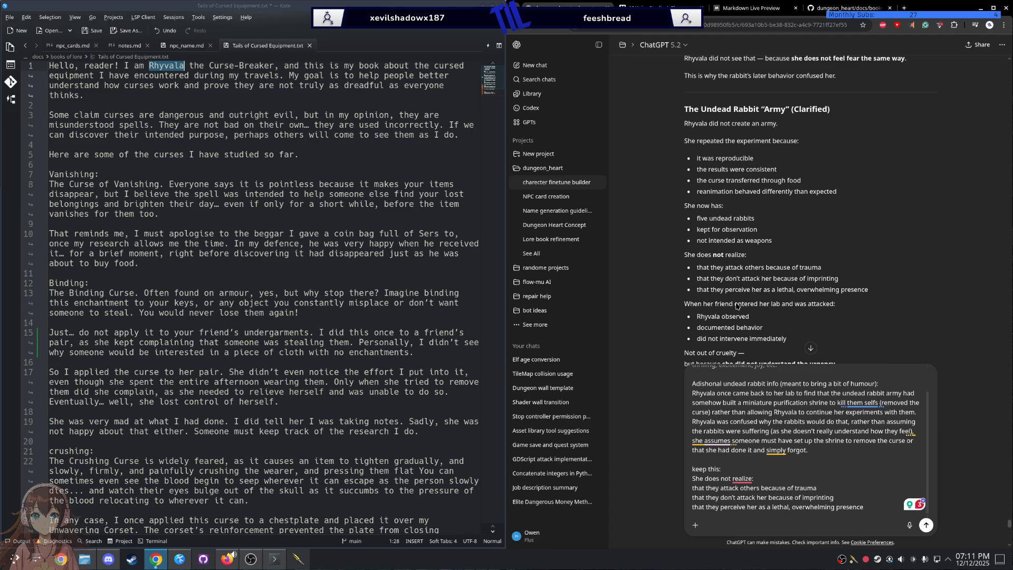
left_click(819, 487)
type("\\")
left_click(761, 487, "shift")
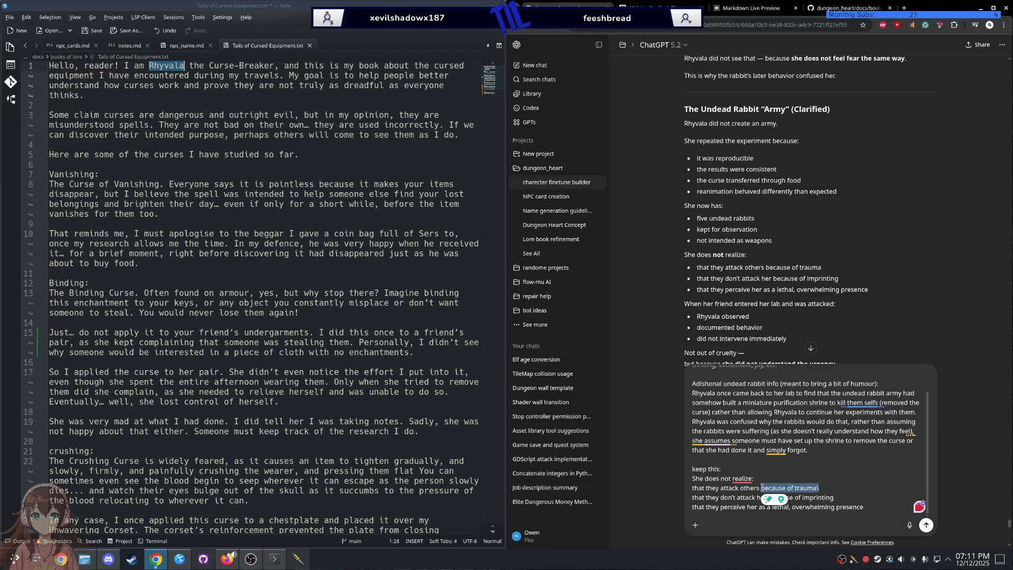
type("becasue that the normal b")
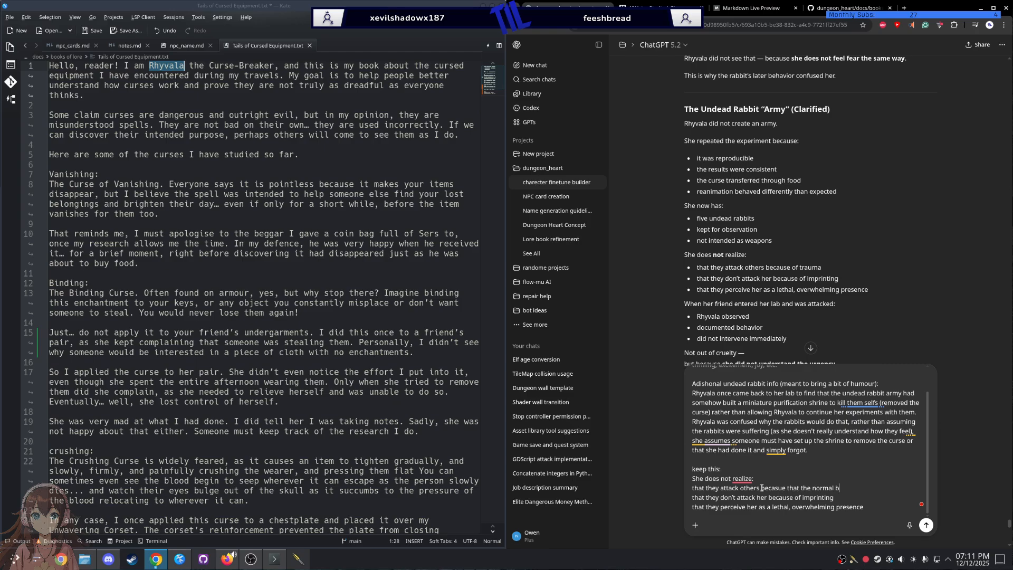
type("ehacvo")
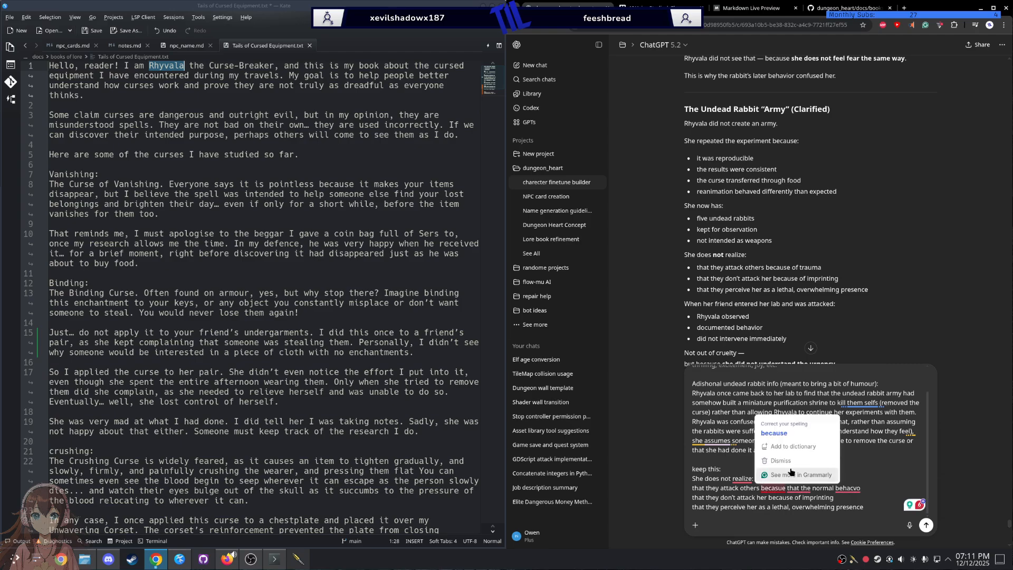
Step: Replace the "keep this:" and "She does not realize:" lines with "adjustments to" followed by the reply's heading "The Undead Rabbit “Army” (Clarified)"
triple_click(737, 477)
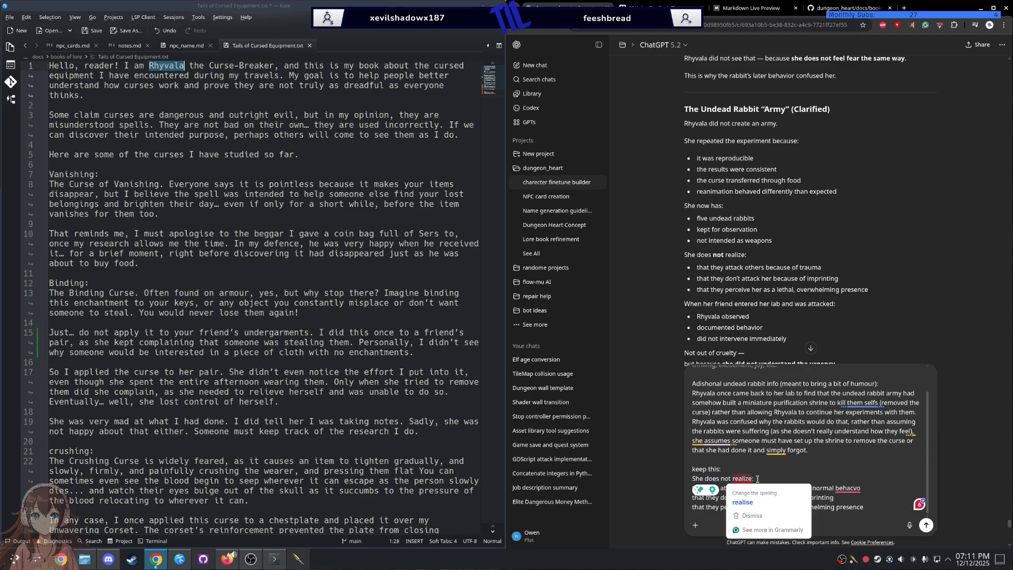
left_click_drag(754, 478, 688, 468)
key("BackSpace")
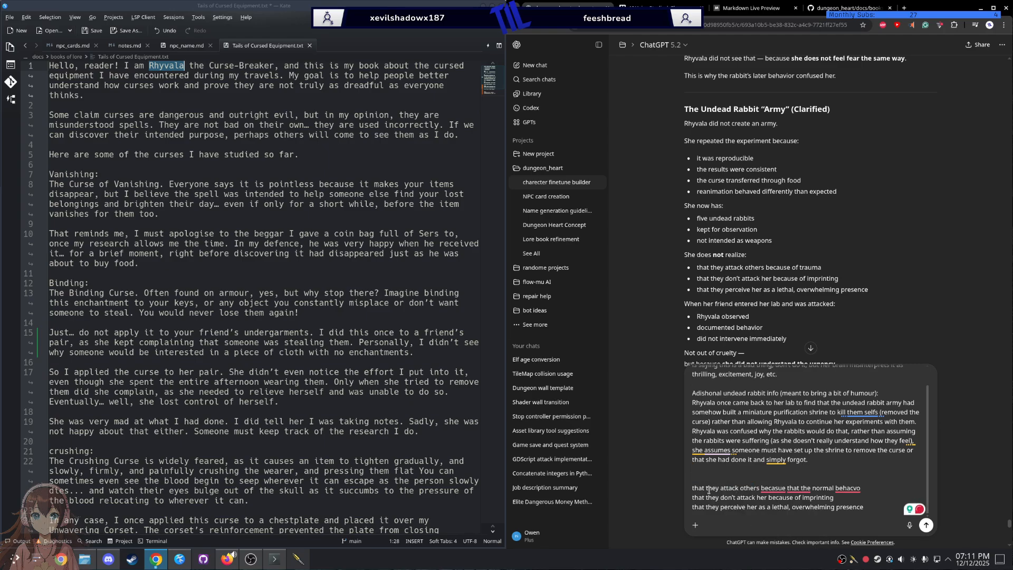
type("adjustments to")
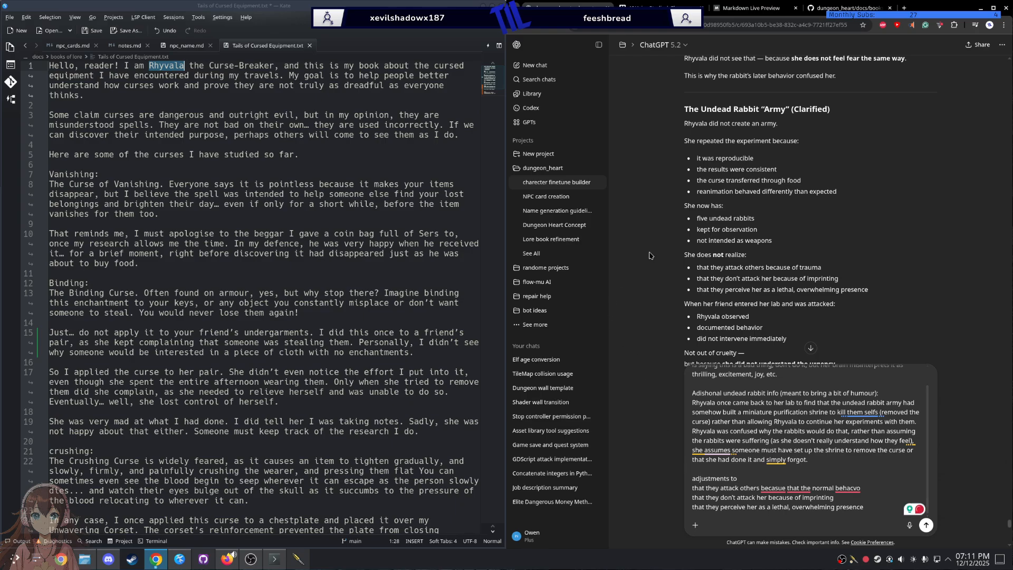
triple_click(729, 109)
key("ctrl+c")
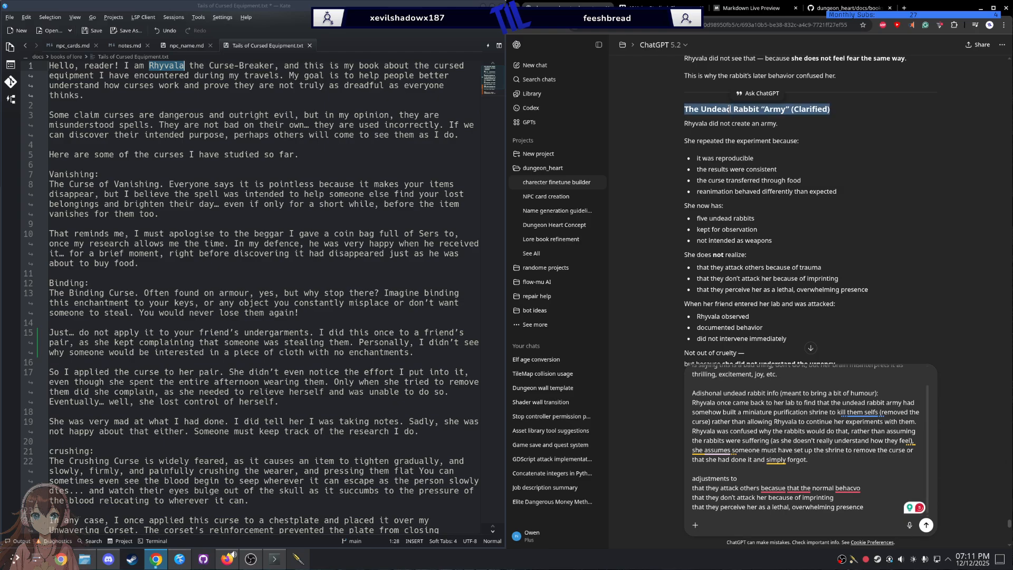
left_click(758, 486)
left_click(750, 478)
key("ctrl+v")
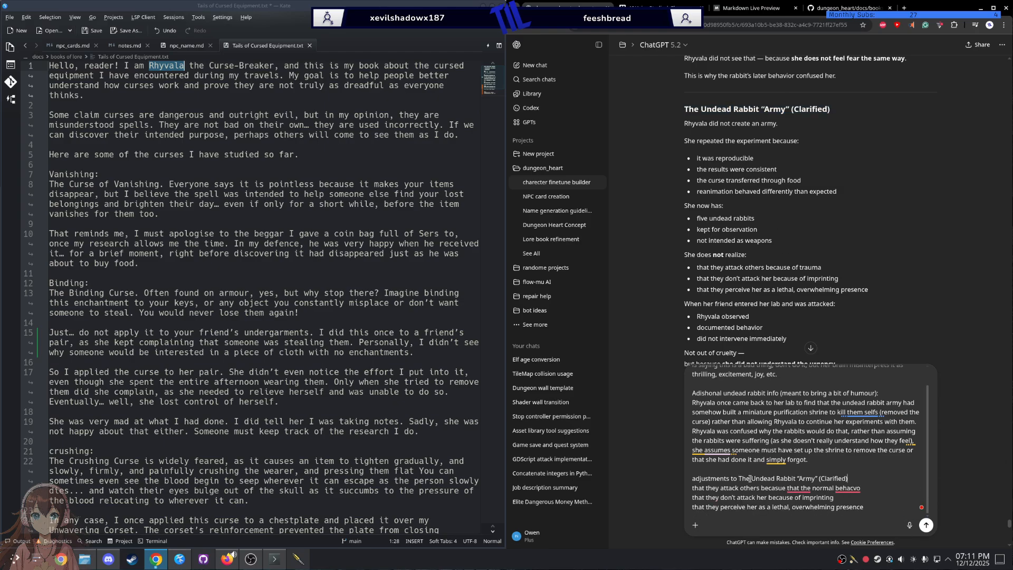
Step: Append the reply's "She does not realize:" to the adjustments line, enclose the reference in backticks, and add a blank line below
triple_click(700, 256)
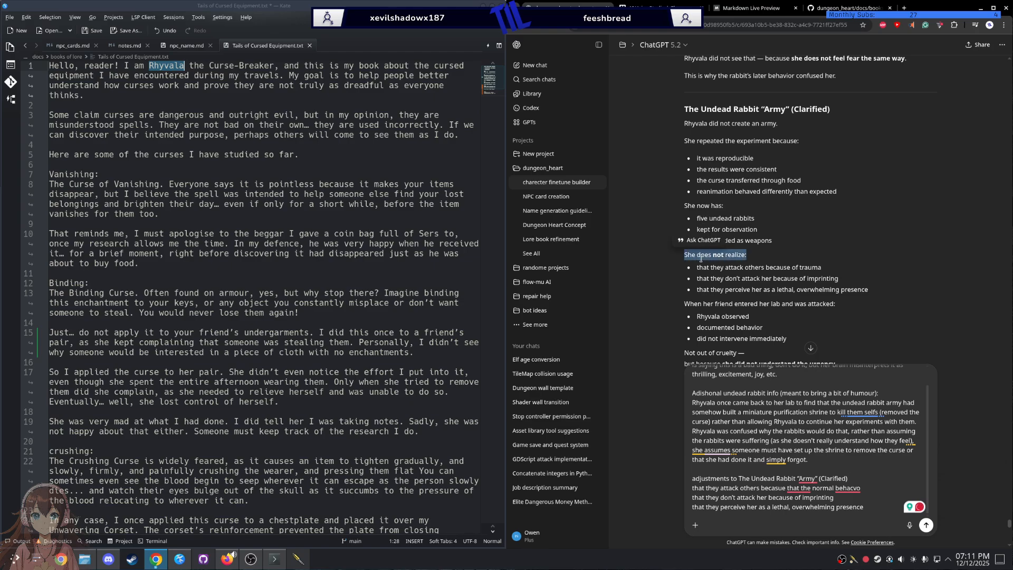
key("ctrl+c")
left_click(866, 478)
key("ctrl+v")
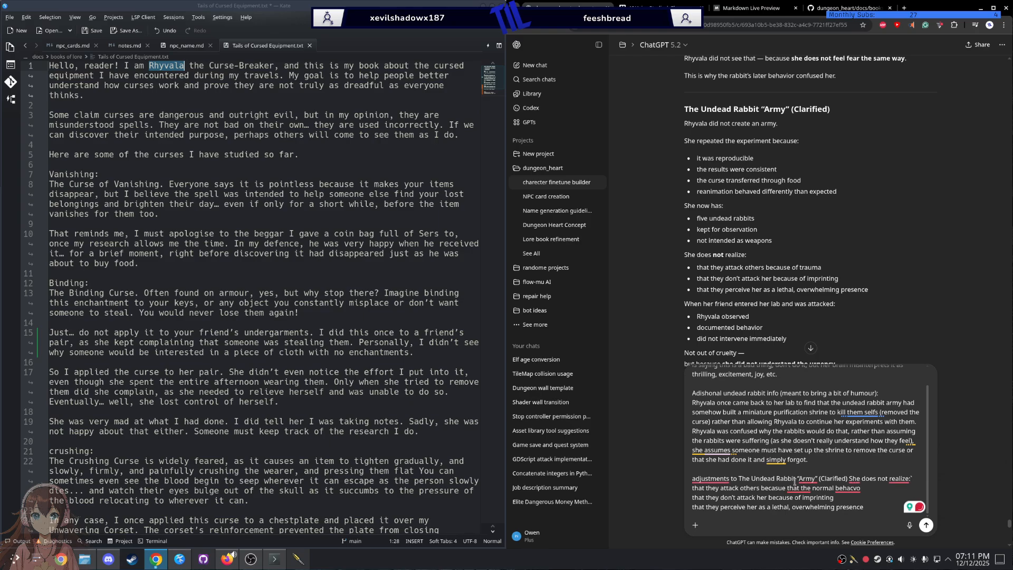
left_click(740, 477)
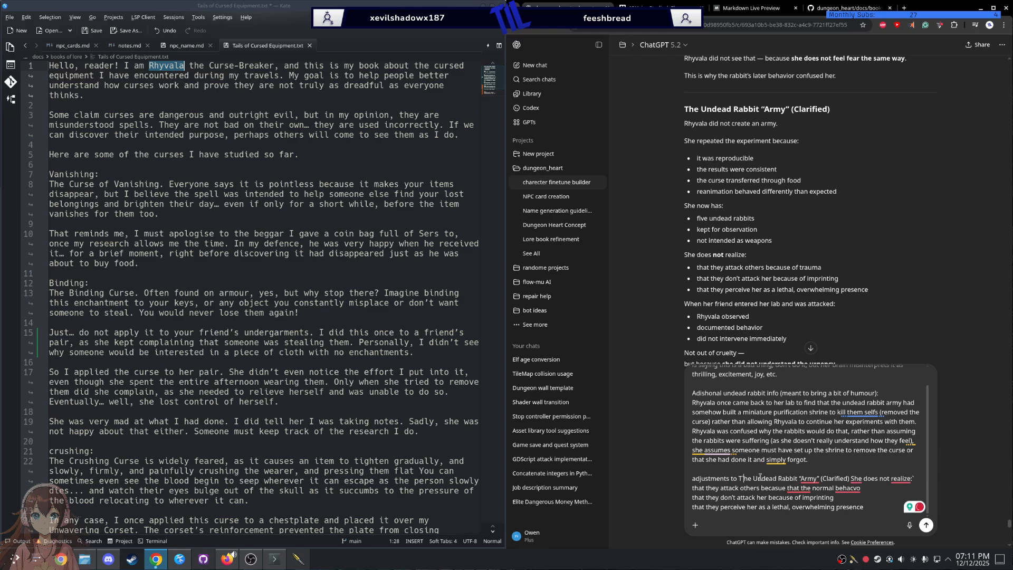
key("Left")
key("shift+Return")
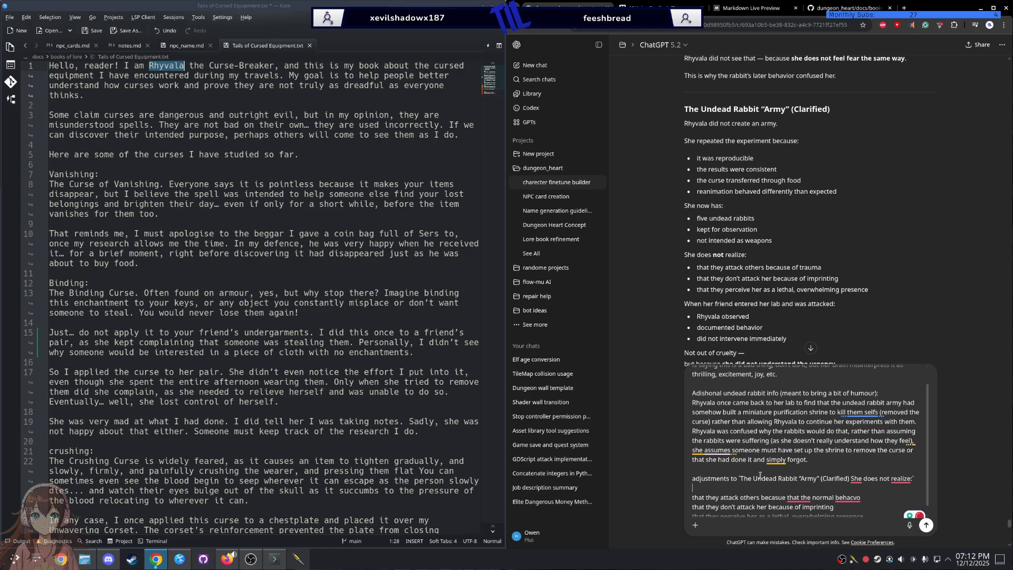
Step: Correct and complete the first entry so it reads "that they attack others because of the normal behaviour for undead"
scroll(758, 455, "down", 2)
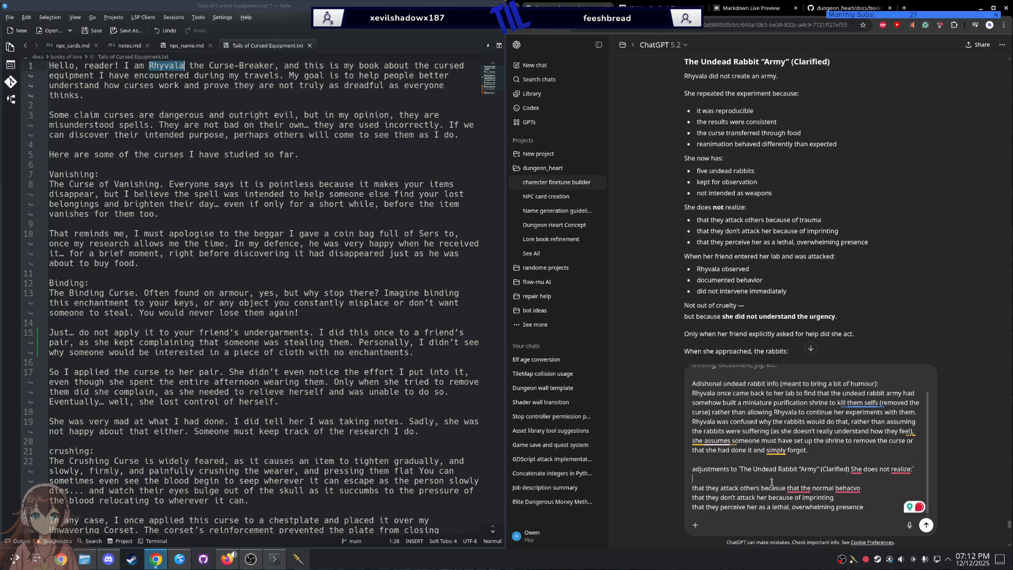
mouse_move(799, 484)
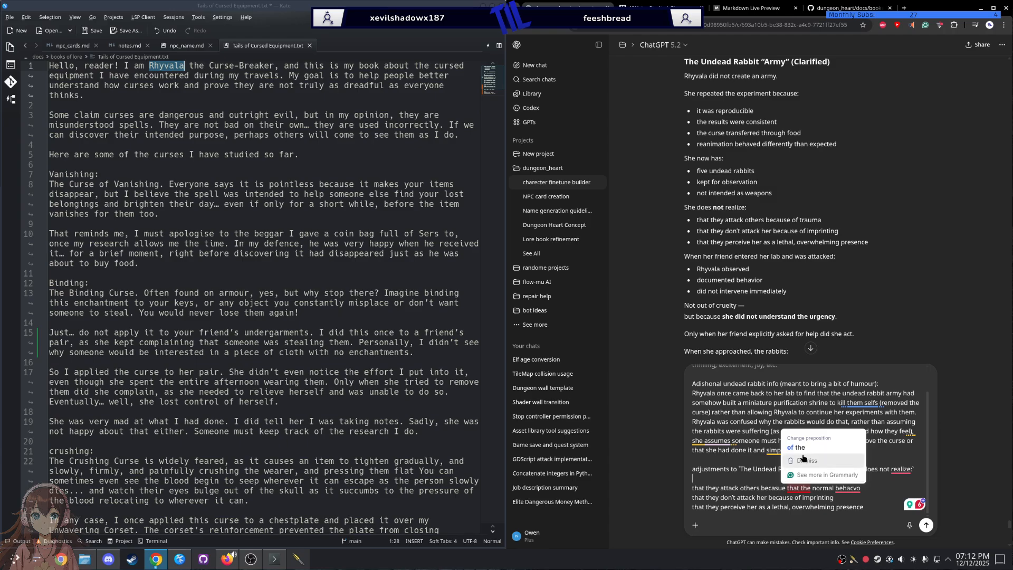
left_click(802, 449)
mouse_move(841, 489)
left_click(856, 469)
type("for un")
type("dead")
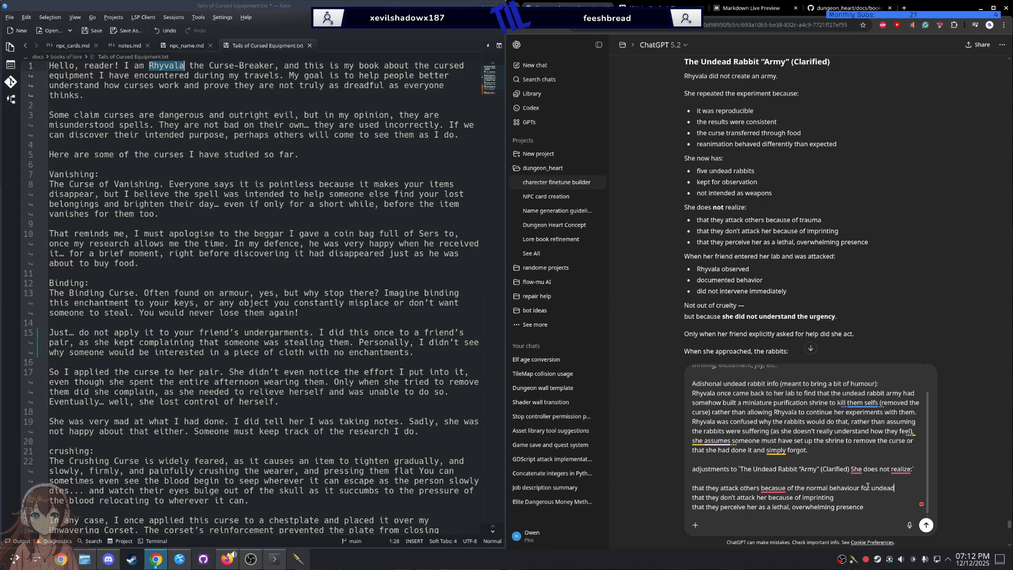
mouse_move(776, 485)
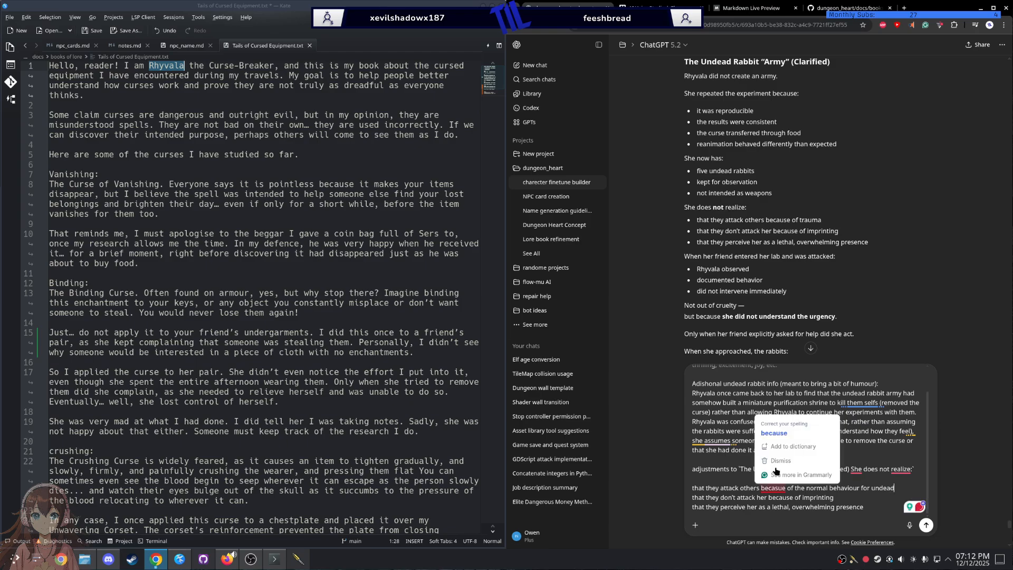
left_click(774, 433)
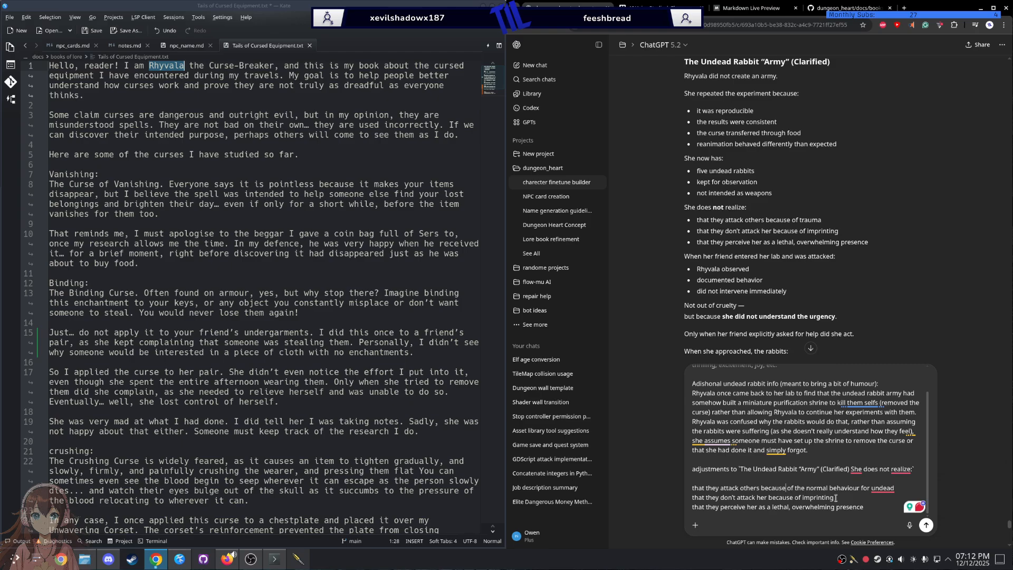
Step: Change the second entry's reason to the permanent imprinting "of the tramer form when she killed them"
left_click(803, 497)
type("the")
key("ctrl+Delete")
type("permanent imprenting of the tra")
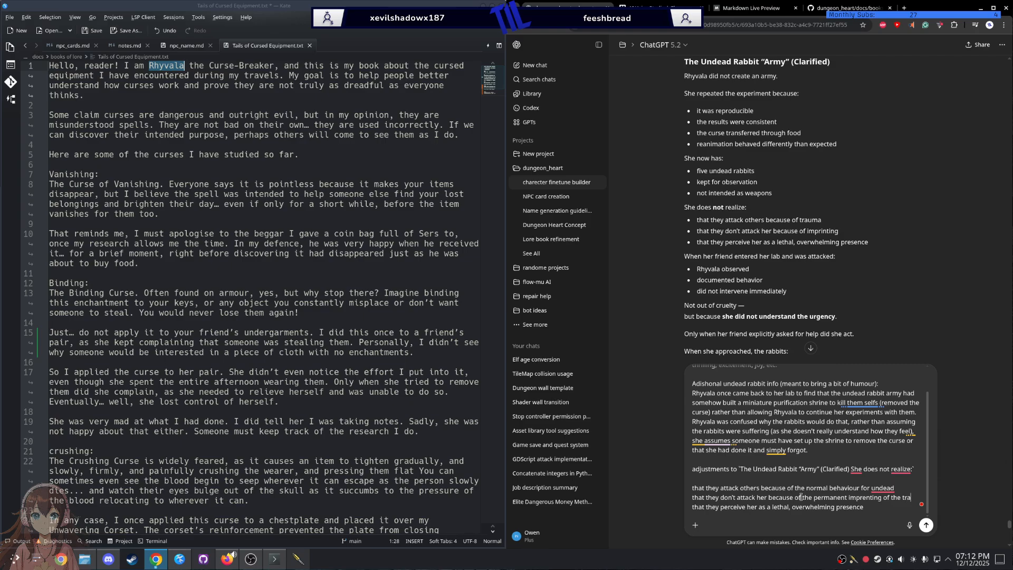
type("mer form whern")
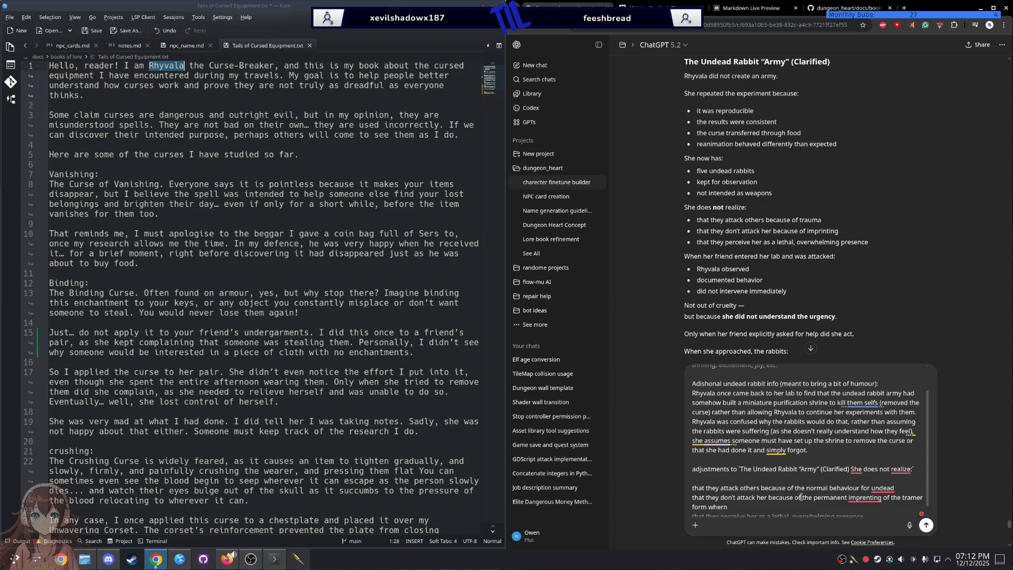
type(" she killed them")
Step: Apply the suggested corrections "when", "imprinting" and "the undead" in the entries, and "(Clarified). She does not realise:" in the adjustments line
scroll(780, 474, "down", 1)
mouse_move(718, 496)
left_click(714, 433)
mouse_move(852, 488)
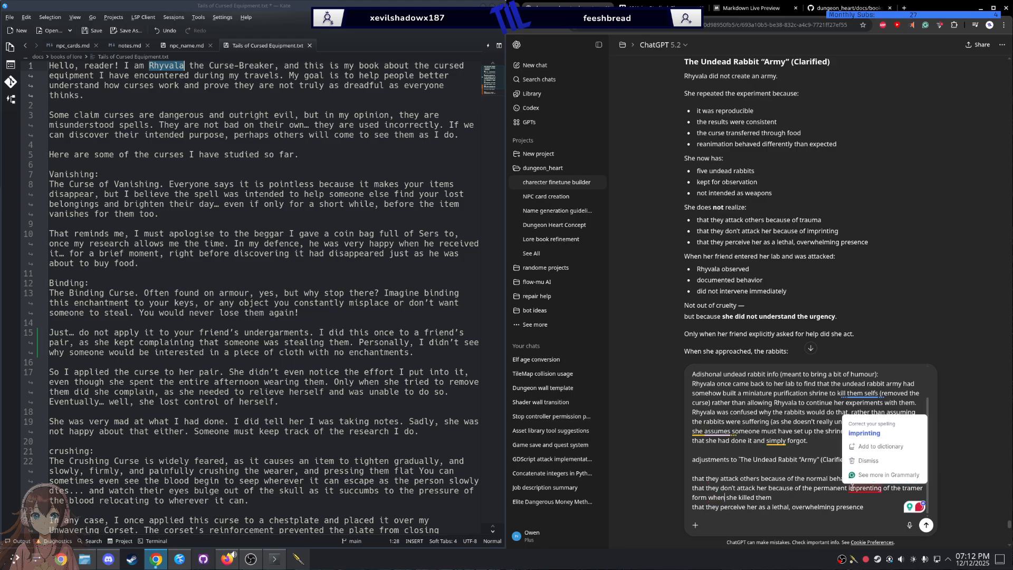
left_click(864, 433)
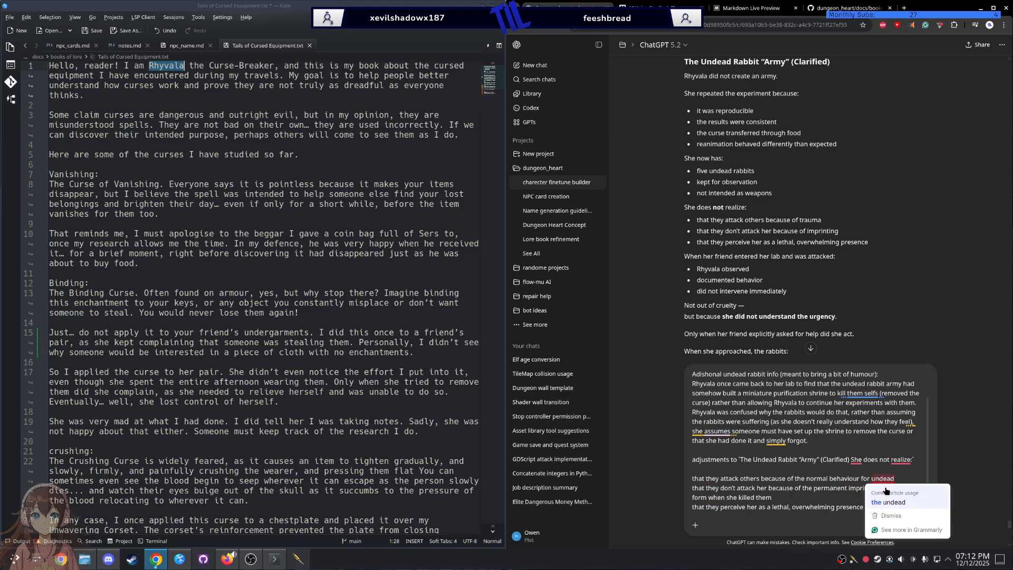
left_click(887, 501)
left_click(869, 474)
left_click(902, 471)
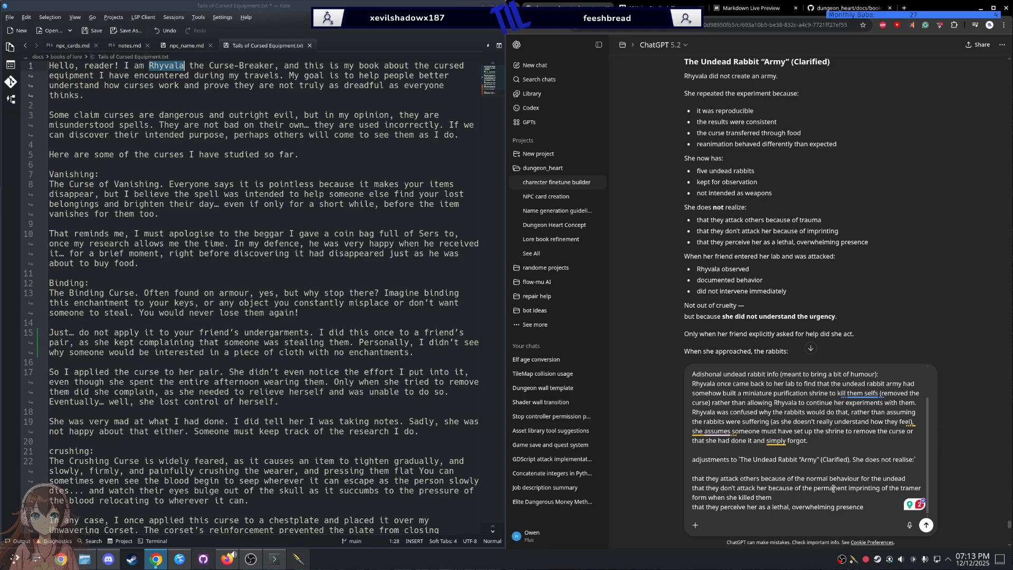
Step: Delete the leading word "that" from the first list entry
double_click(701, 478)
key("Delete")
key("Delete")
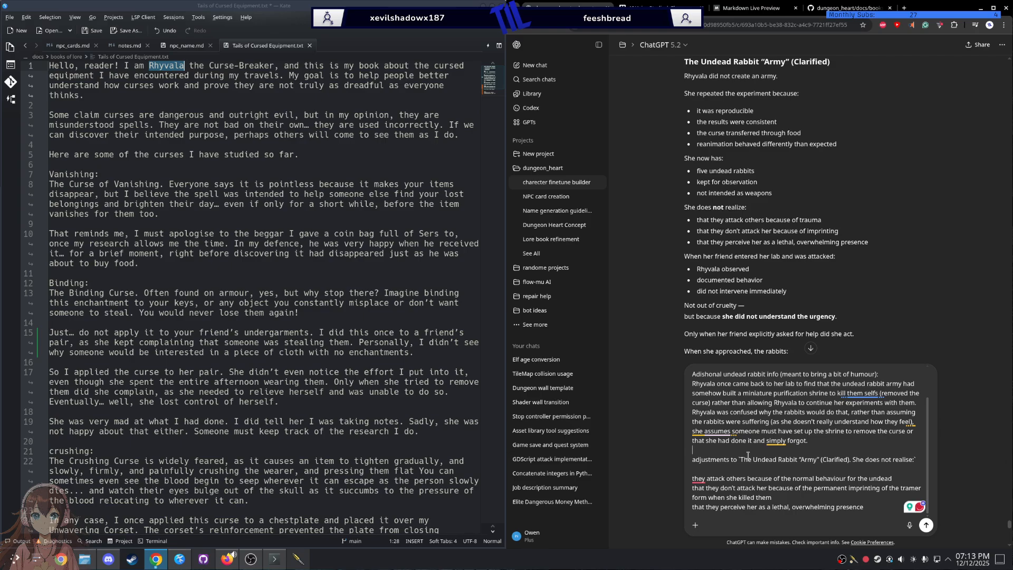
Step: Add a dashed separator line with a blank line below it above the adjustments line, and capitalize "They" in the first entry
key("Return")
type("---")
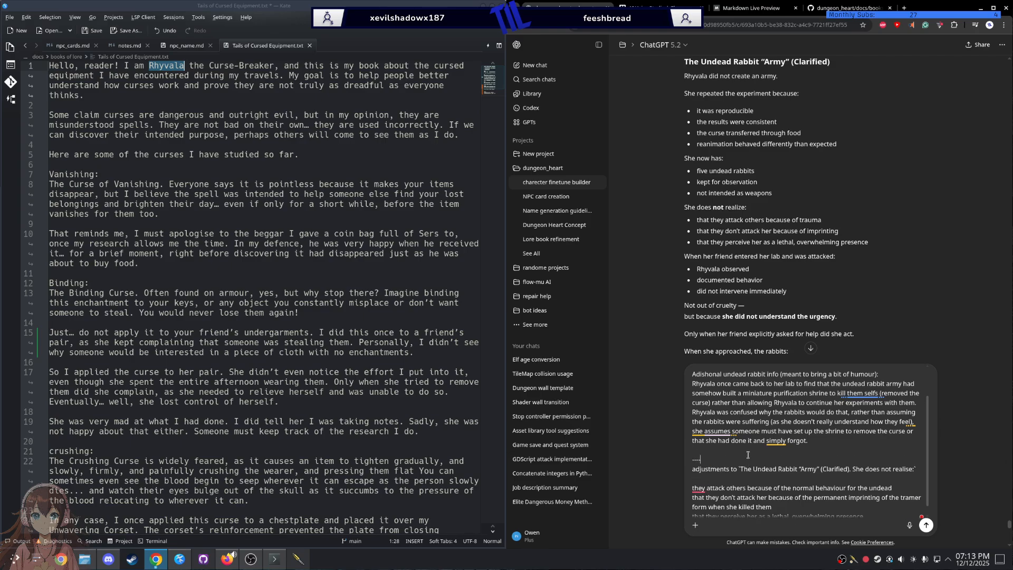
key("Return")
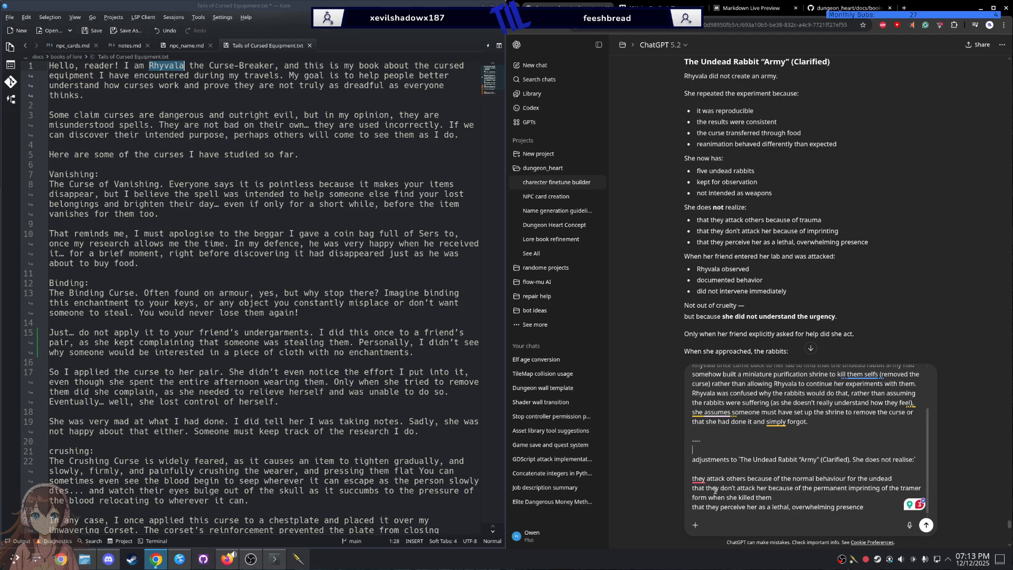
mouse_move(698, 479)
left_click(700, 501)
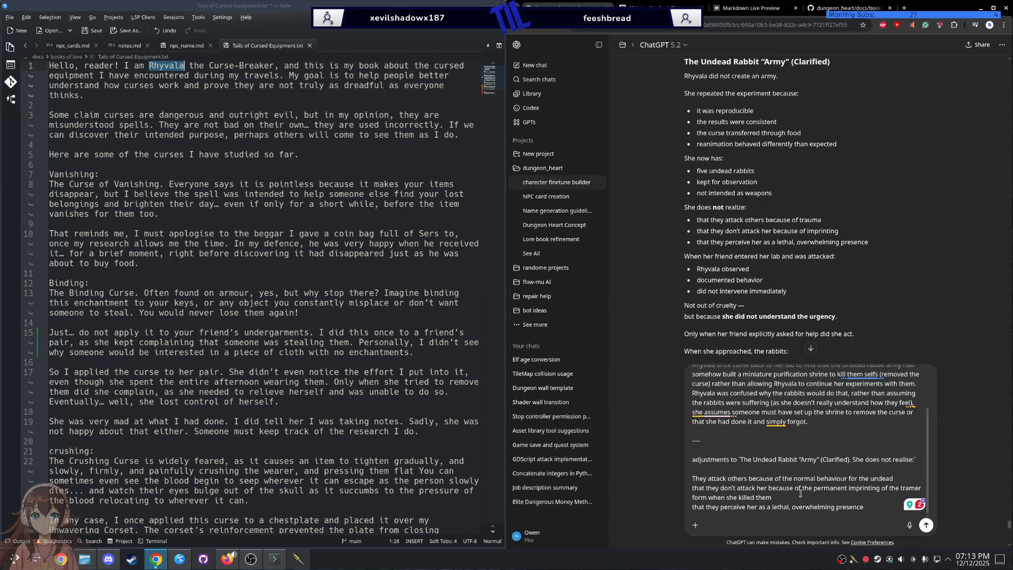
left_click(768, 496)
type("(she dosen't relise she shou")
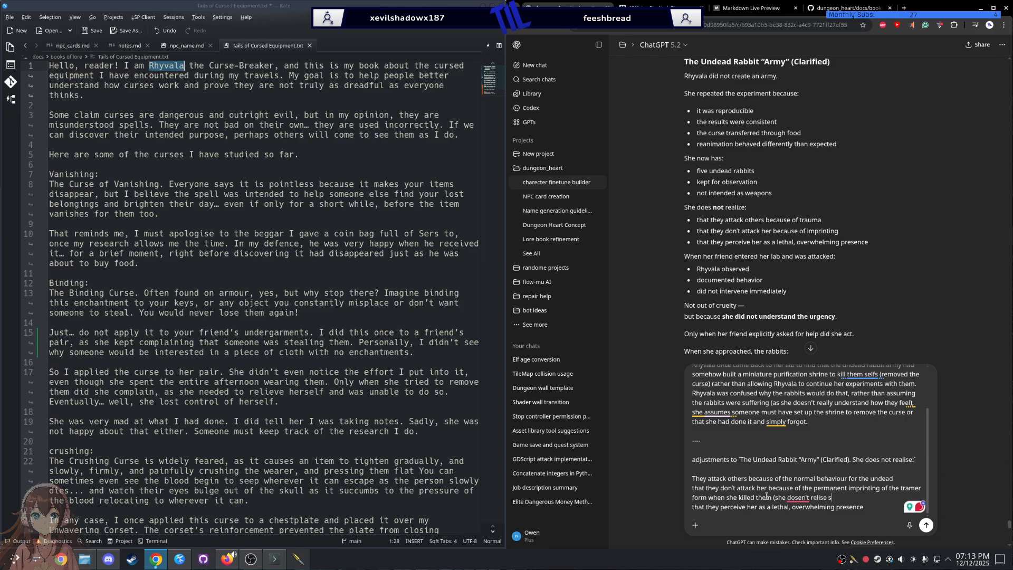
key("ctrl+BackSpace")
key("ctrl+BackSpace")
key("ctrl+BackSpace")
key("ctrl+BackSpace")
key("ctrl+BackSpace")
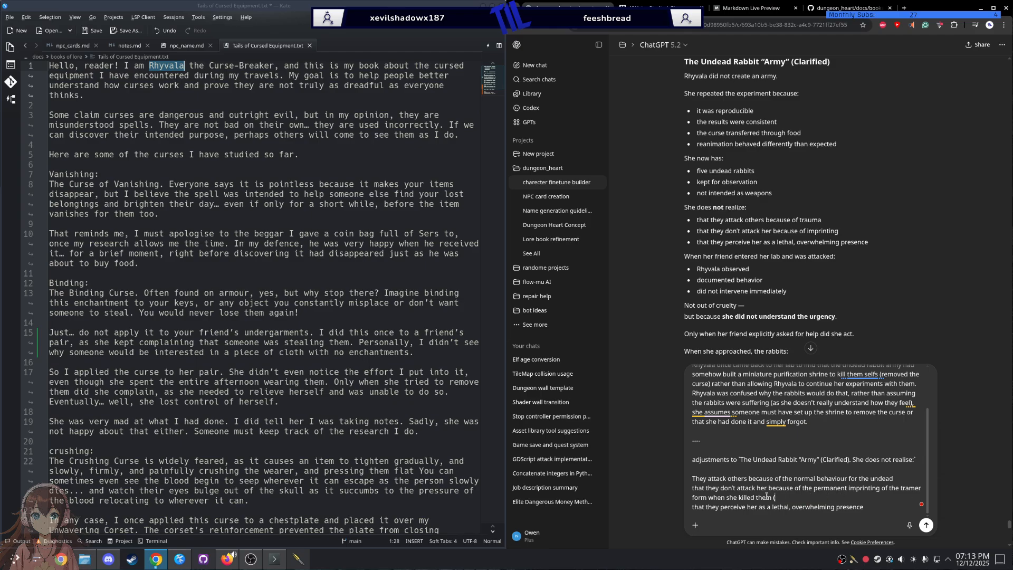
Step: Add the parenthetical "(it's just the way her outward expression" after "when she killed them" in the second entry, with the spelling corrected
type("it")
type("s just the way she")
type(" kill")
key("ctrl+BackSpace")
key("ctrl+BackSpace")
type("her")
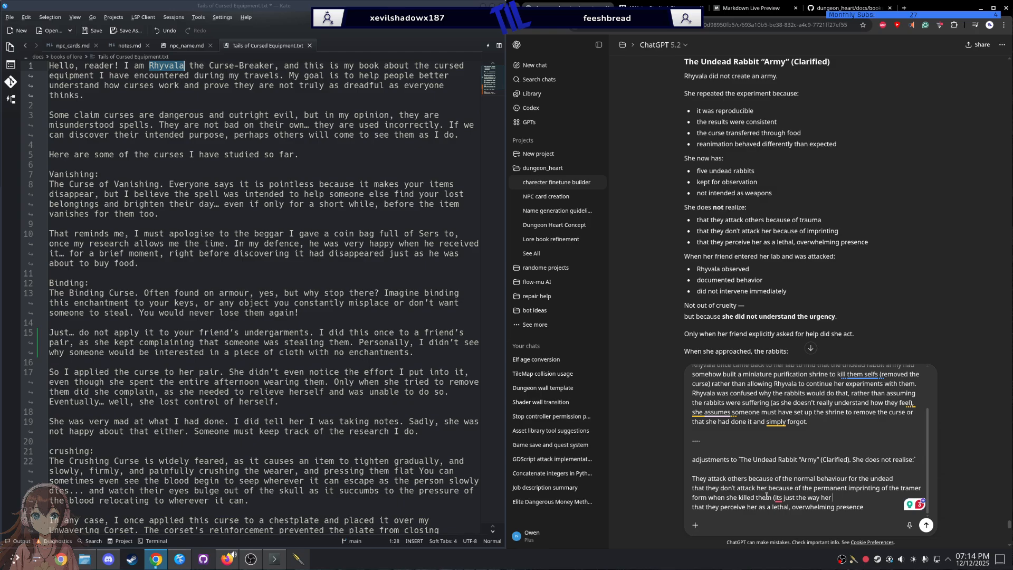
type("outward expreshin")
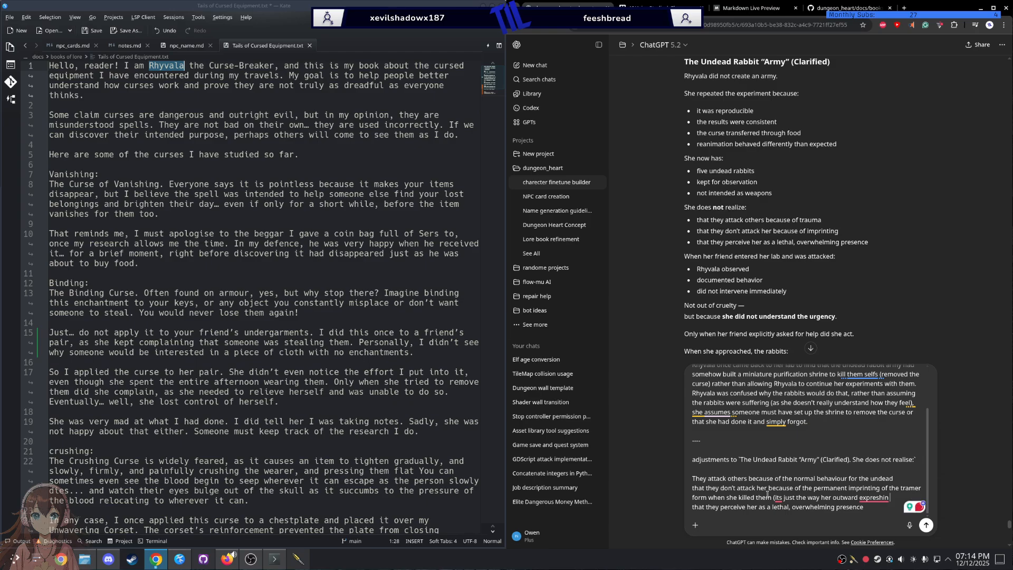
mouse_move(778, 497)
left_click(808, 460)
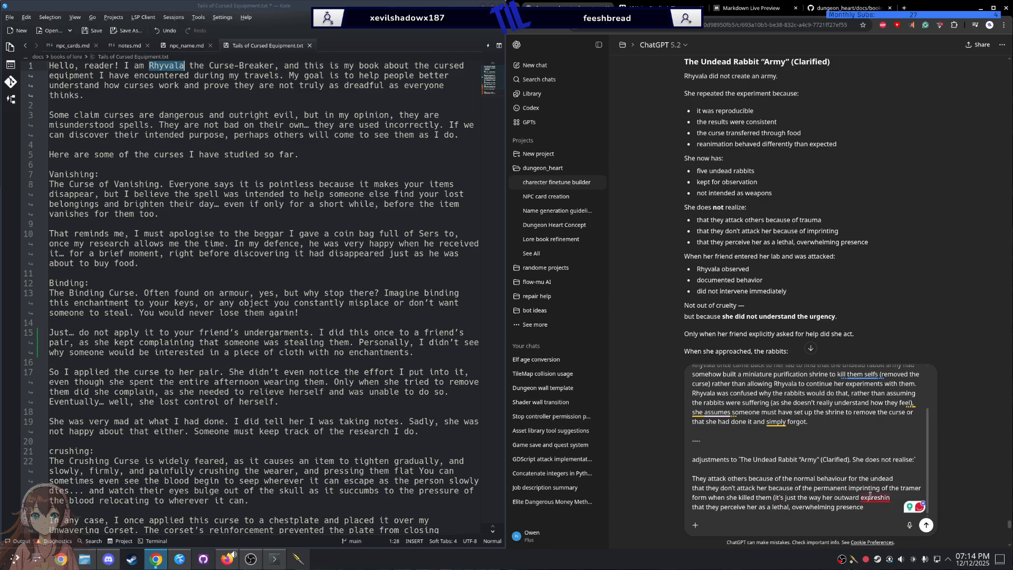
mouse_move(871, 497)
left_click(885, 437)
Step: Finish the parenthetical with "when she killed them)", fix the misplaced space in "she killed", and add a blank line below the entry
type("when she killed them")
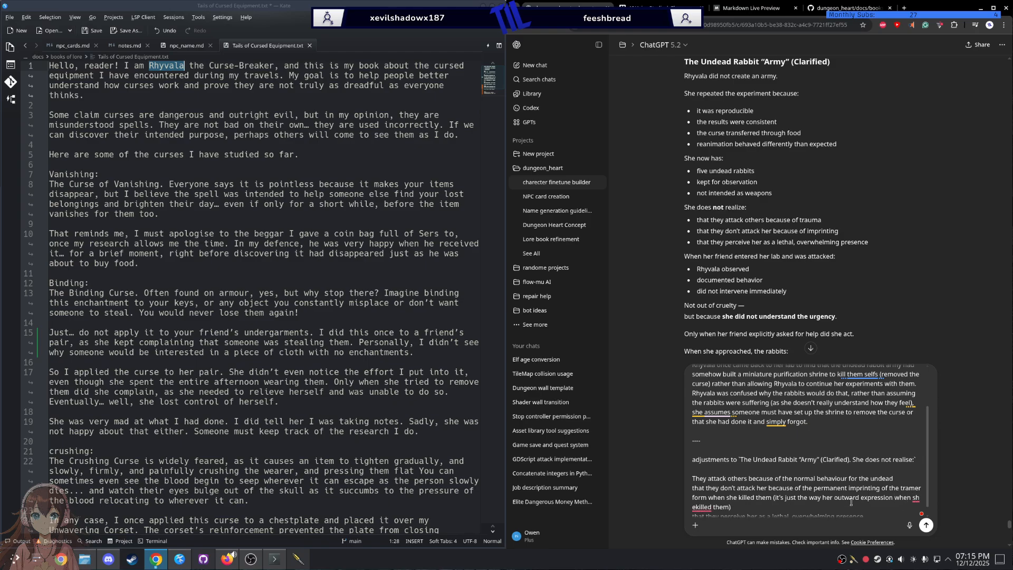
left_click(697, 504)
left_click(707, 455)
mouse_move(915, 498)
left_click(926, 456)
scroll(744, 476, "down", 1)
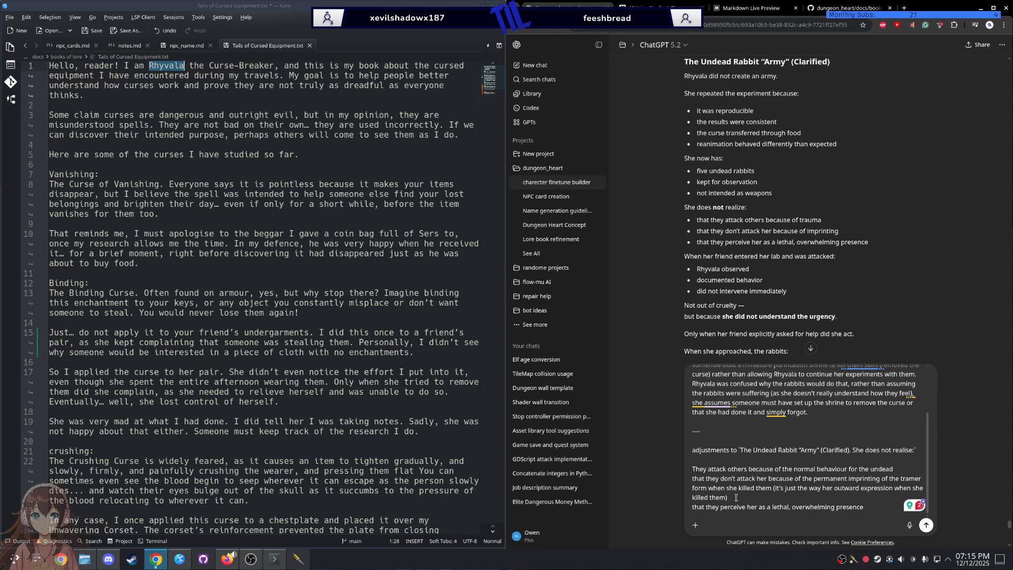
key("shift+Return")
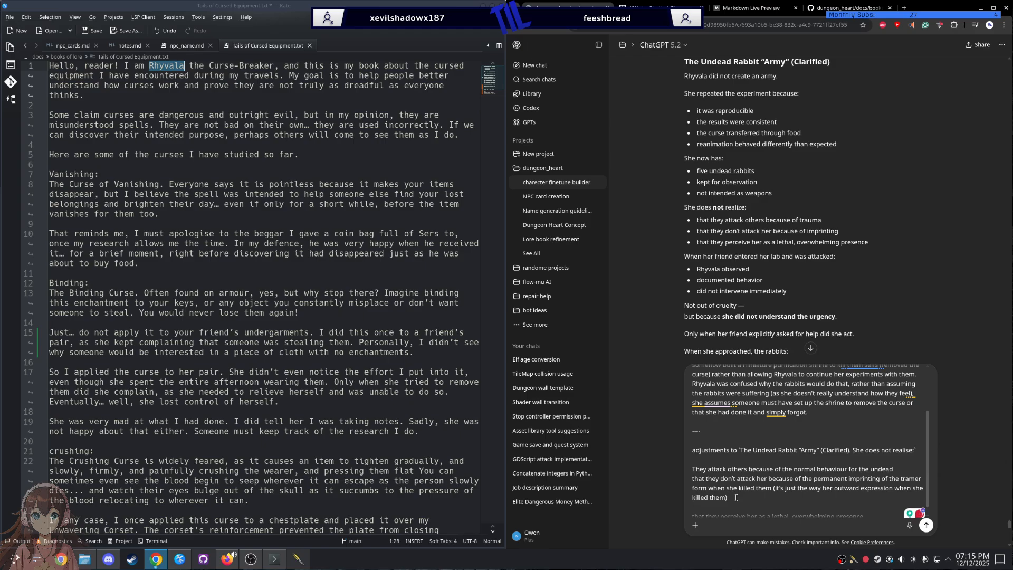
Step: Add a new paragraph below the last entry reading "people under undead curse are indiscrimanint of who they attack as they are mindless"
scroll(735, 497, "down", 2)
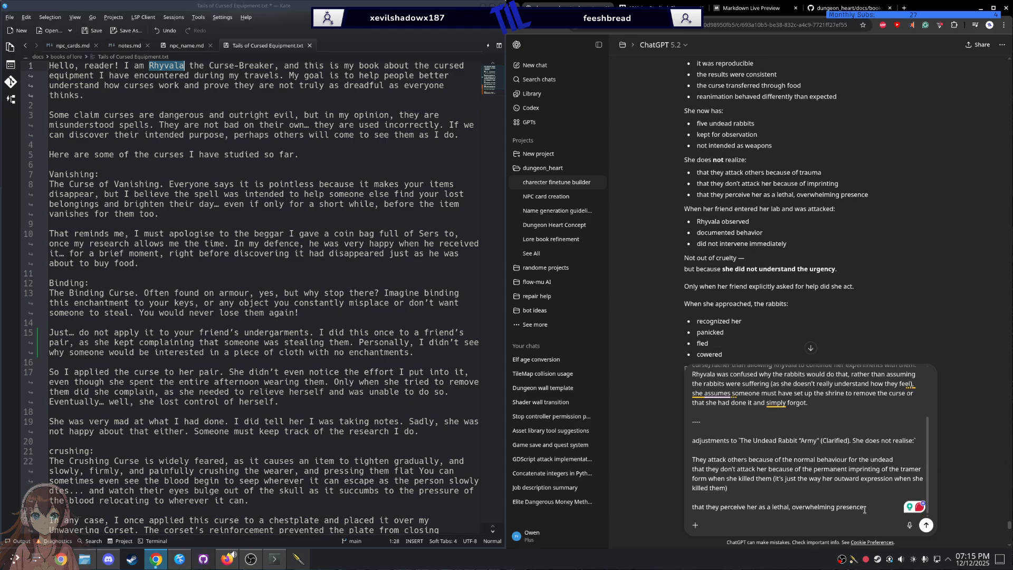
key("shift+Return")
type("peo")
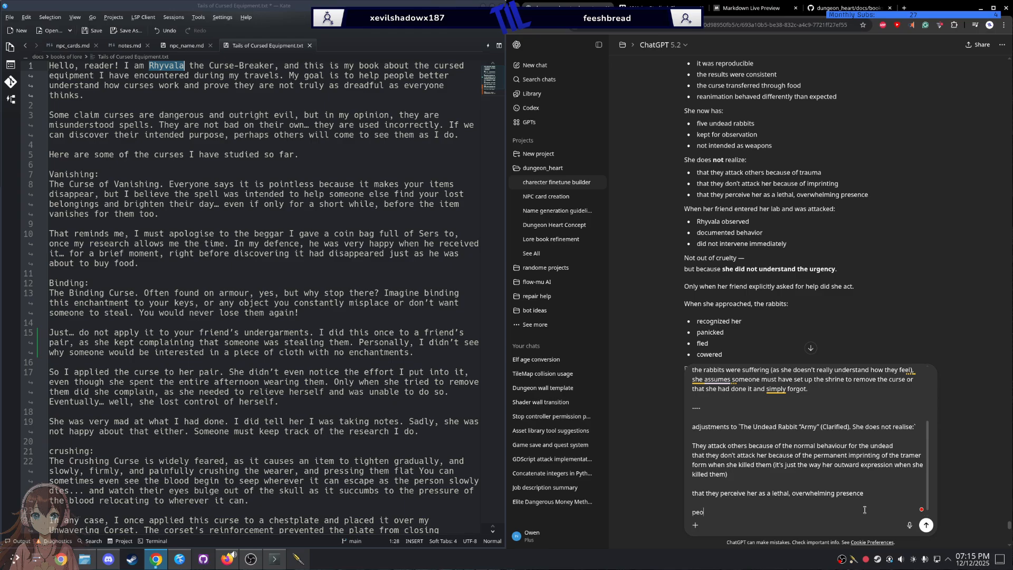
type("ple under undead curse are i")
type("discrimanint ")
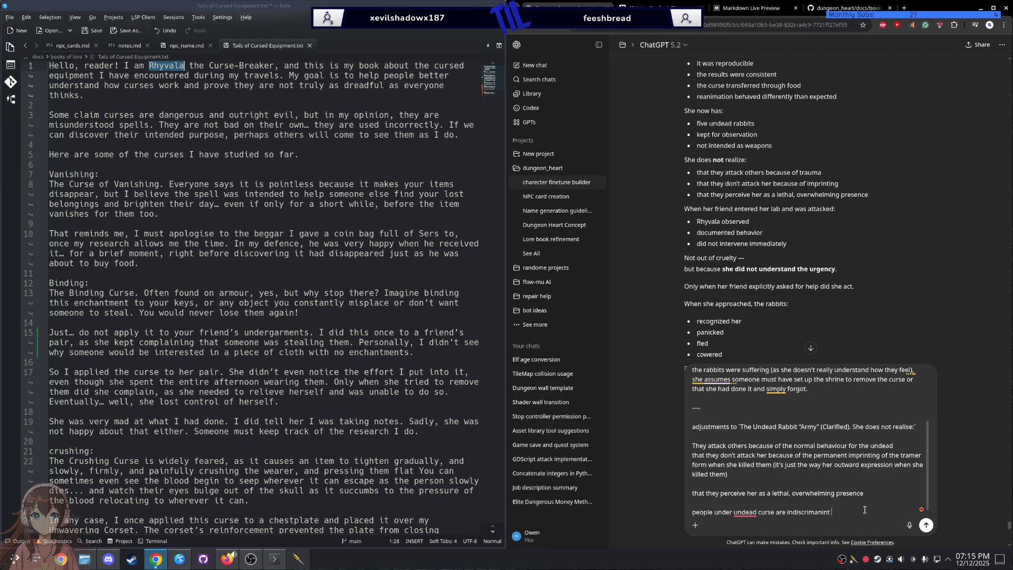
type("of who they attack as they are mindless")
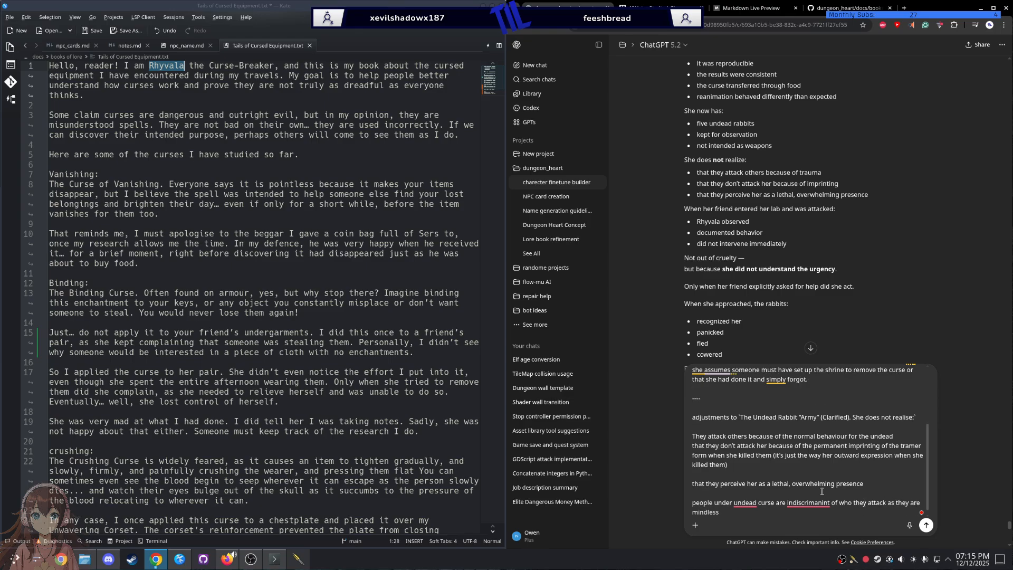
Step: Correct the new paragraph to "the undead curse", "indiscriminate" and a comma after "attack", and end it with "monsters"
right_click(816, 503)
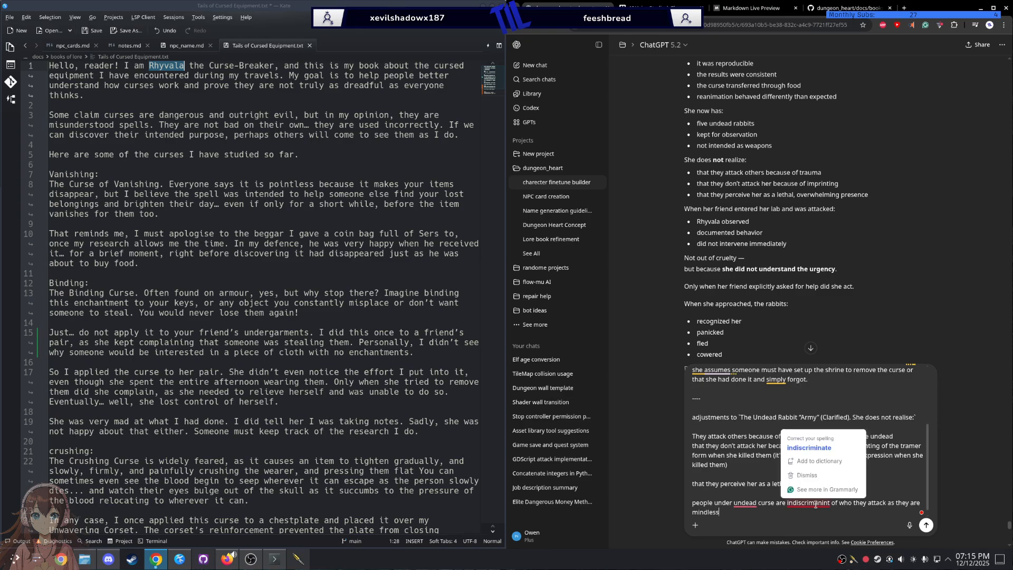
left_click(804, 436)
mouse_move(744, 502)
left_click(757, 460)
left_click(744, 509)
type("monsters")
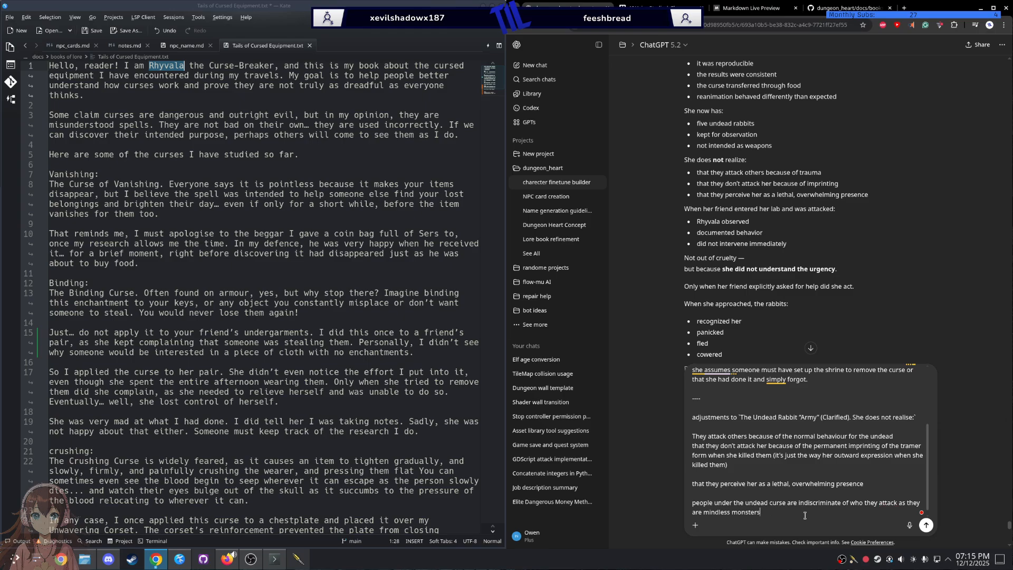
mouse_move(884, 506)
left_click(893, 460)
Step: Begin a follow-on clause with "if", discarding the draft wording "she does not realise how"
type("ifshe does not realise how")
key("ctrl+BackSpace")
key("ctrl+BackSpace")
key("ctrl+BackSpace")
key("ctrl+BackSpace")
key("ctrl+BackSpace")
Step: Copy the name Rhyvala from the book text into the message and continue with "had killed them as anormal person woudl they would ha"
double_click(160, 66)
key("ctrl+c")
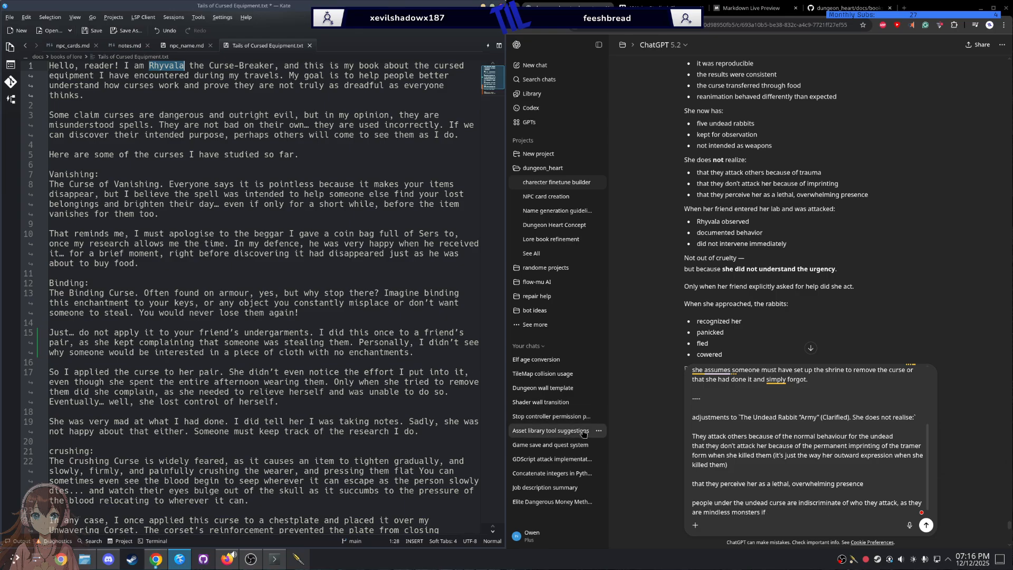
left_click(778, 512)
key("ctrl+v")
type("ha")
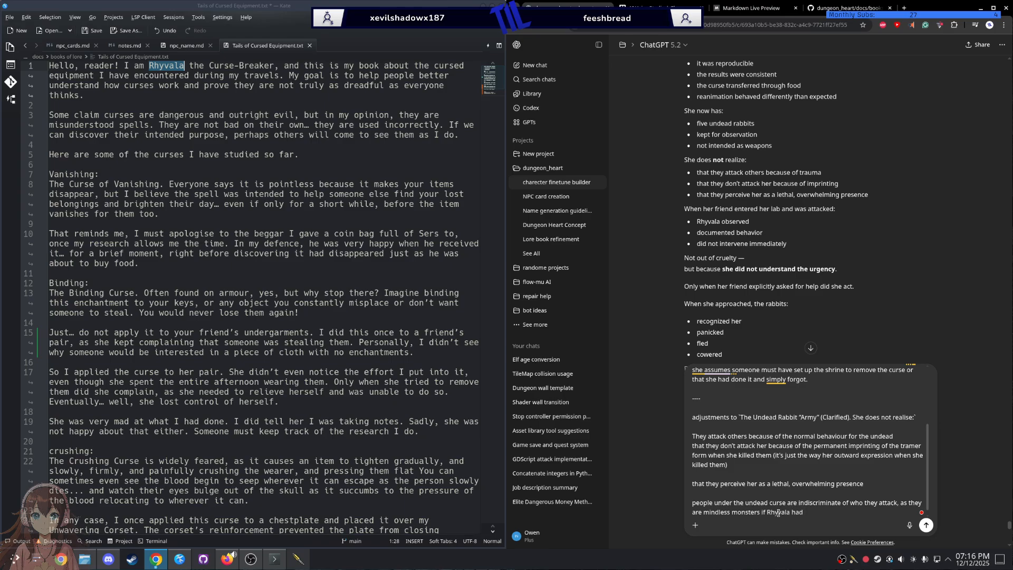
type("d killed them as and")
key("BackSpace")
type("ormal person woudl they would ha")
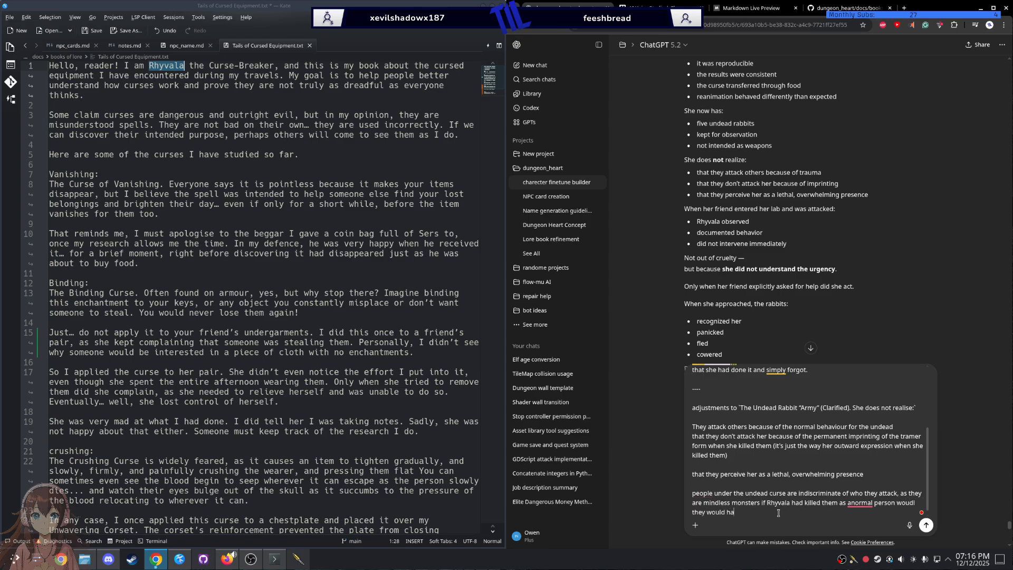
Step: Complete "have" and continue the sentence with "attacked her too but due how she outworld expressed her emotions trametised rthe"
type("ev attacked her too but due theho")
key("BackSpace")
type("ho w")
type("w")
type(" she ")
type("outworld")
type(" e")
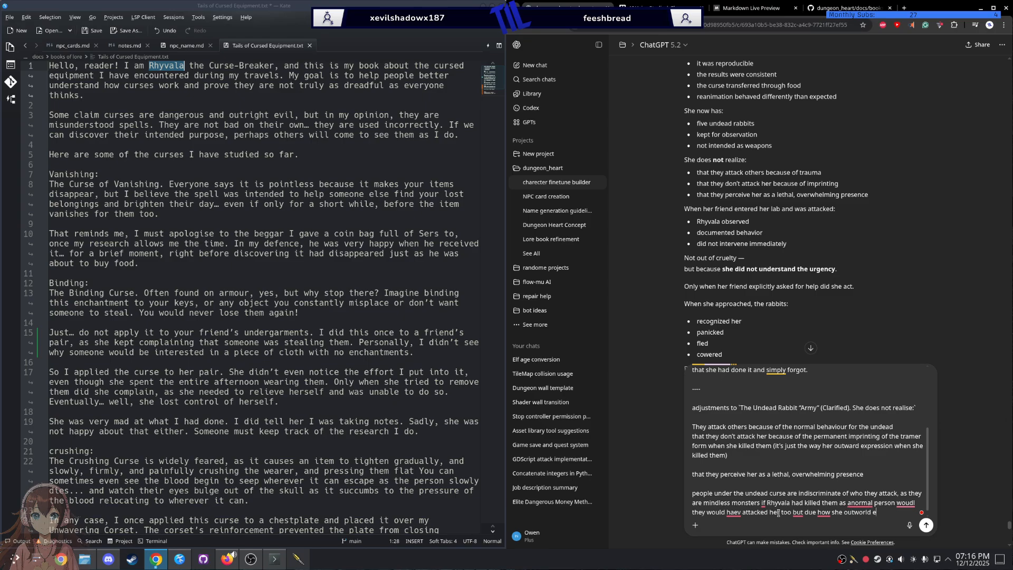
type("xpressed her emotions")
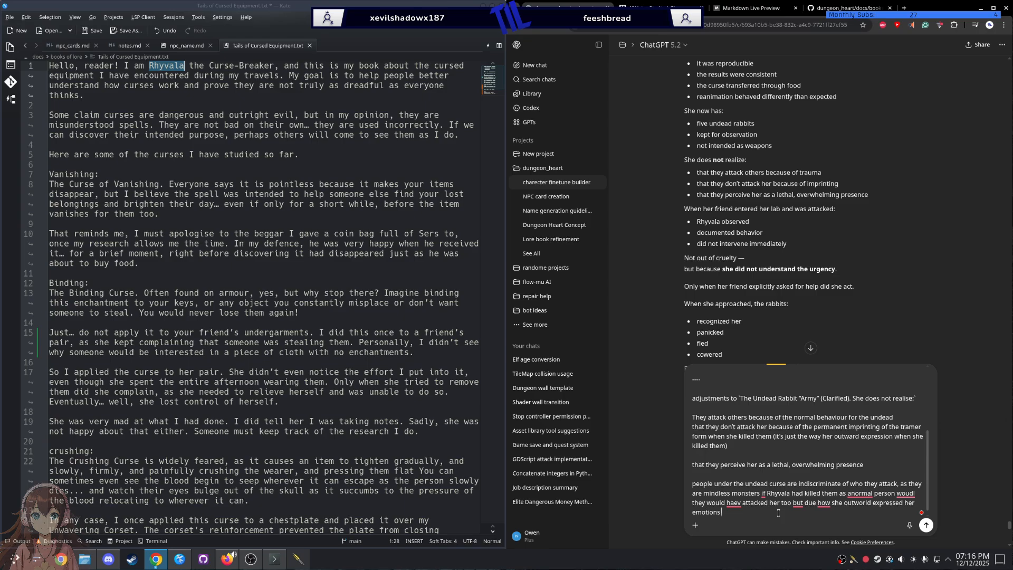
type(" trametised rthe")
Step: Correct the clause to "would have attacked her too, but due to how" and its ending to "emotions, traumatised the"
mouse_move(712, 512)
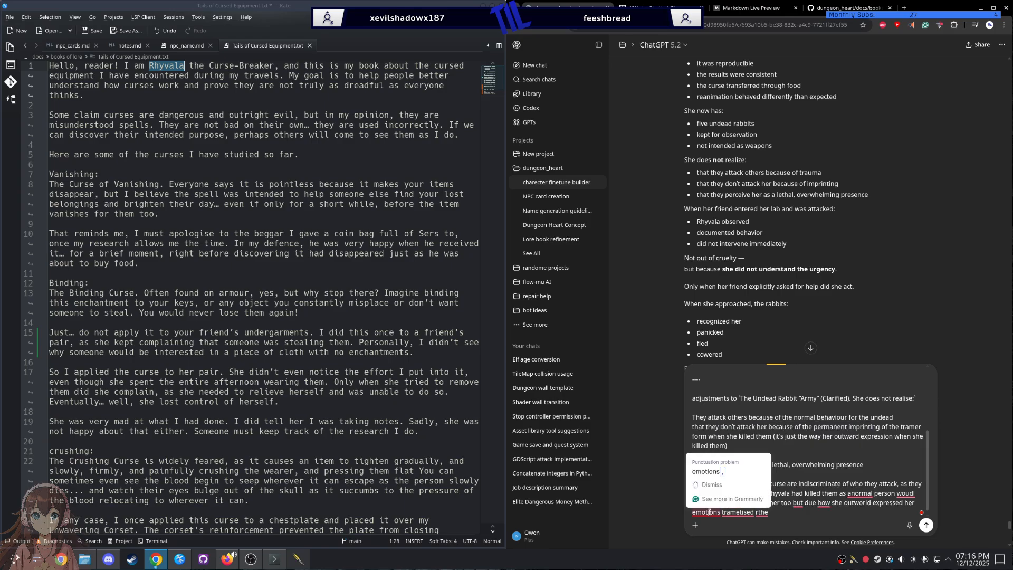
left_click(734, 470)
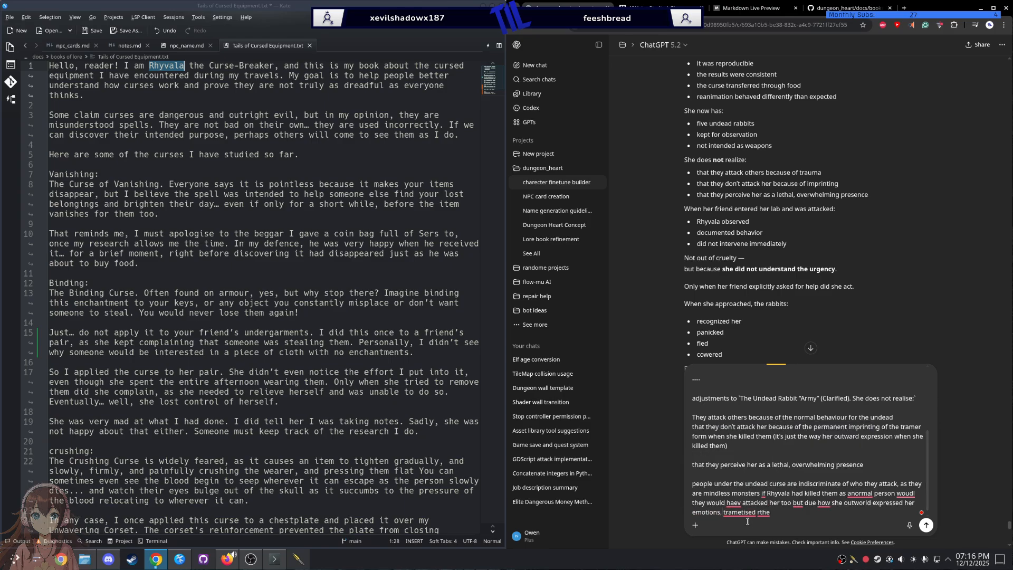
mouse_move(745, 510)
left_click(748, 471)
mouse_move(797, 502)
left_click(806, 458)
left_click(834, 458)
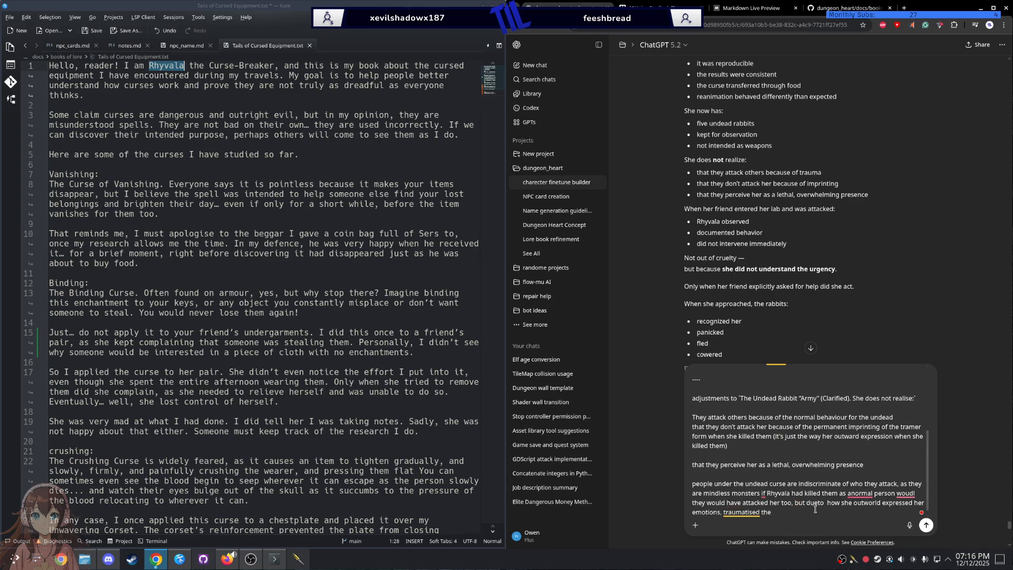
mouse_move(813, 505)
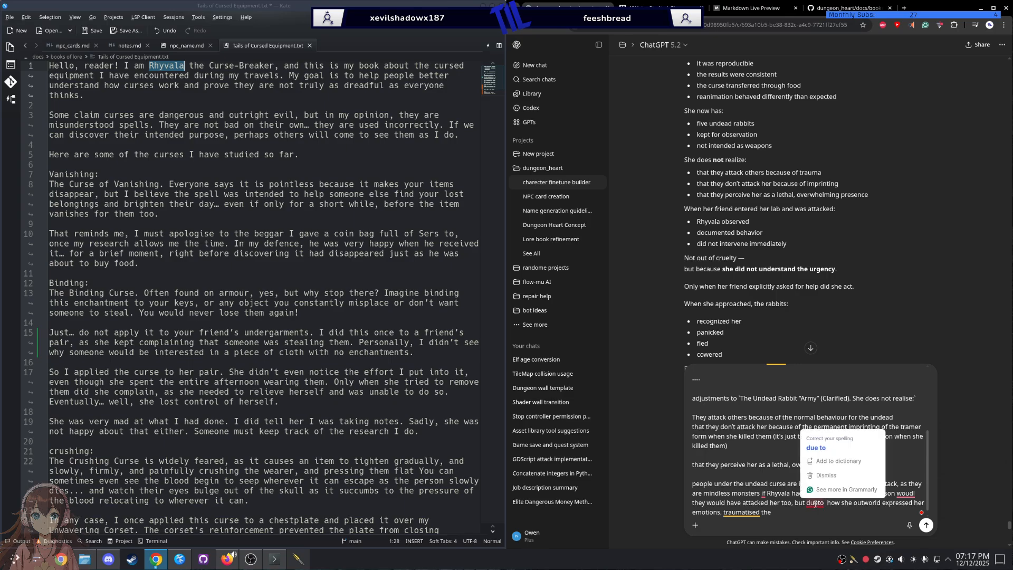
left_click(819, 461)
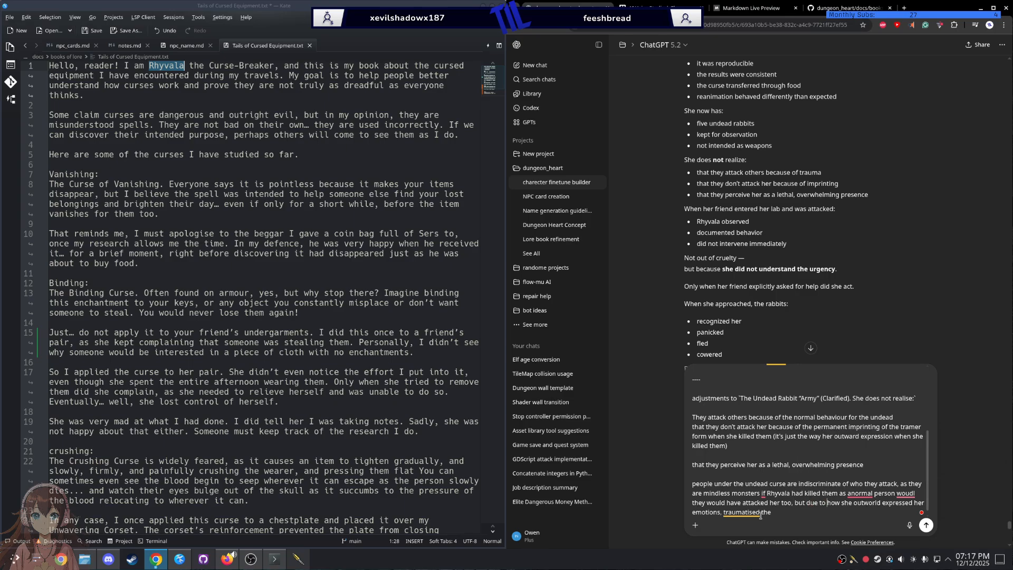
Step: Correct the wording to "as an ordinary person would," and start a new sentence with "If" after "monsters"
mouse_move(755, 511)
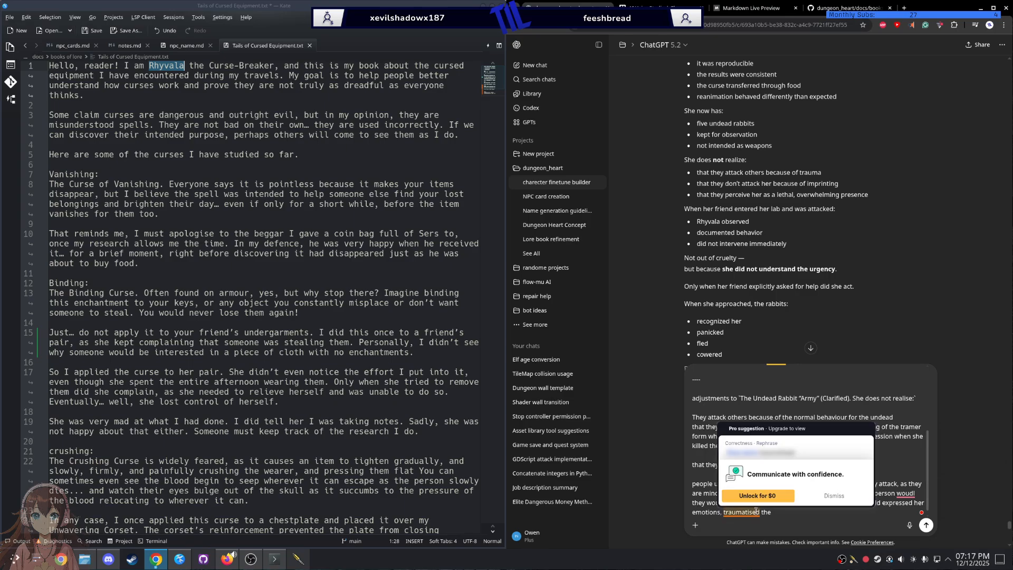
mouse_move(867, 493)
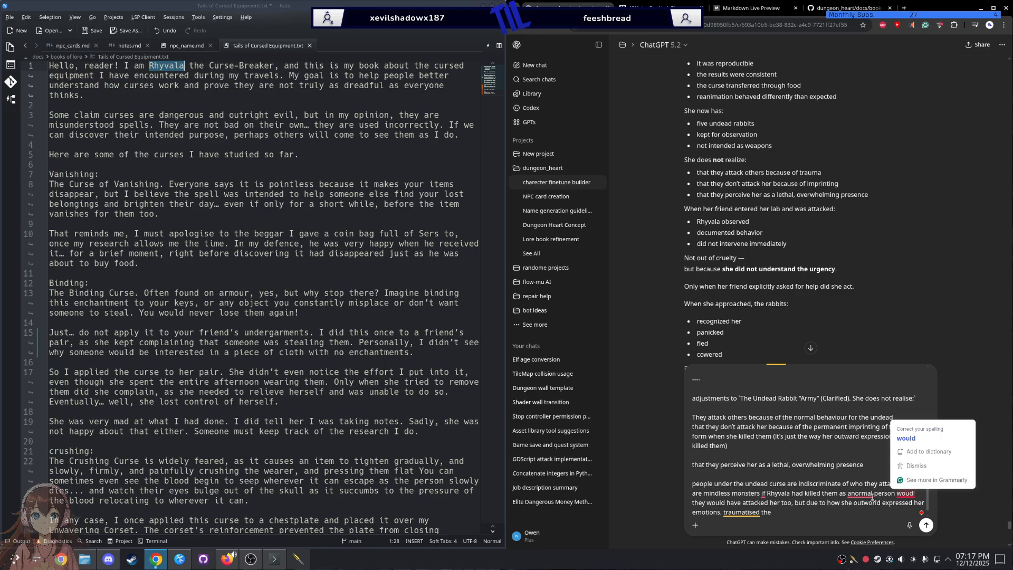
left_click(864, 438)
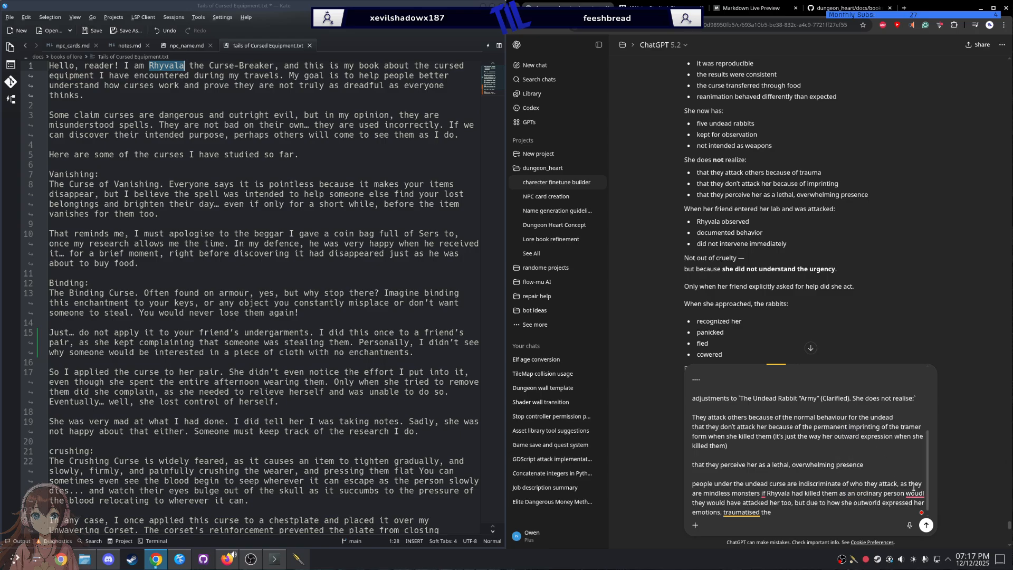
mouse_move(913, 490)
left_click(921, 436)
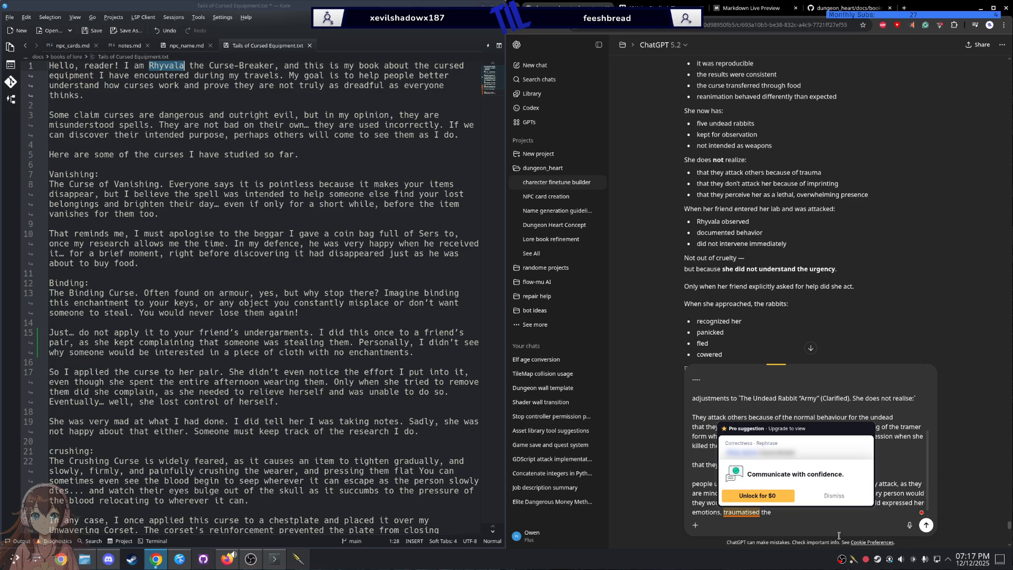
mouse_move(698, 507)
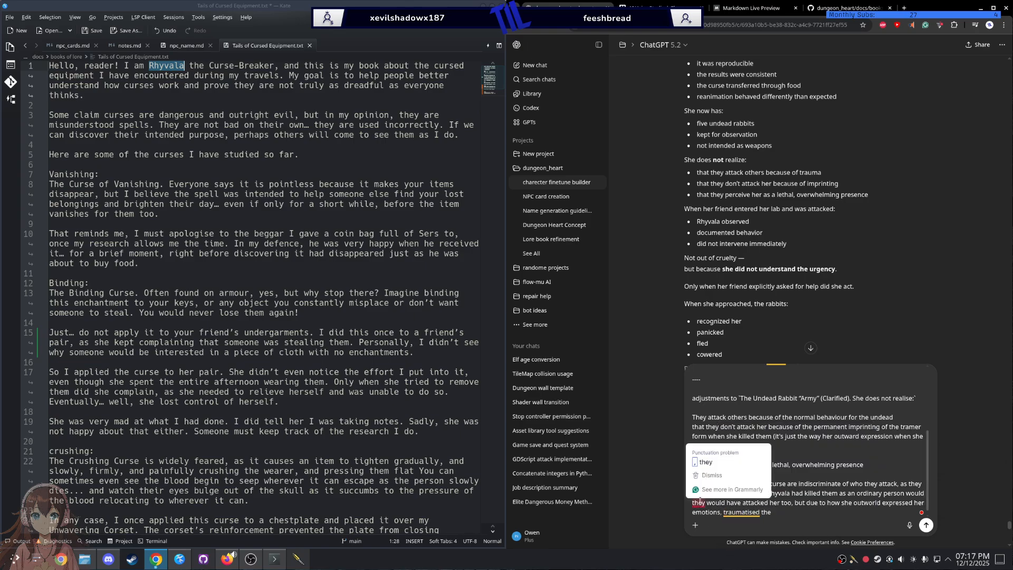
left_click(708, 468)
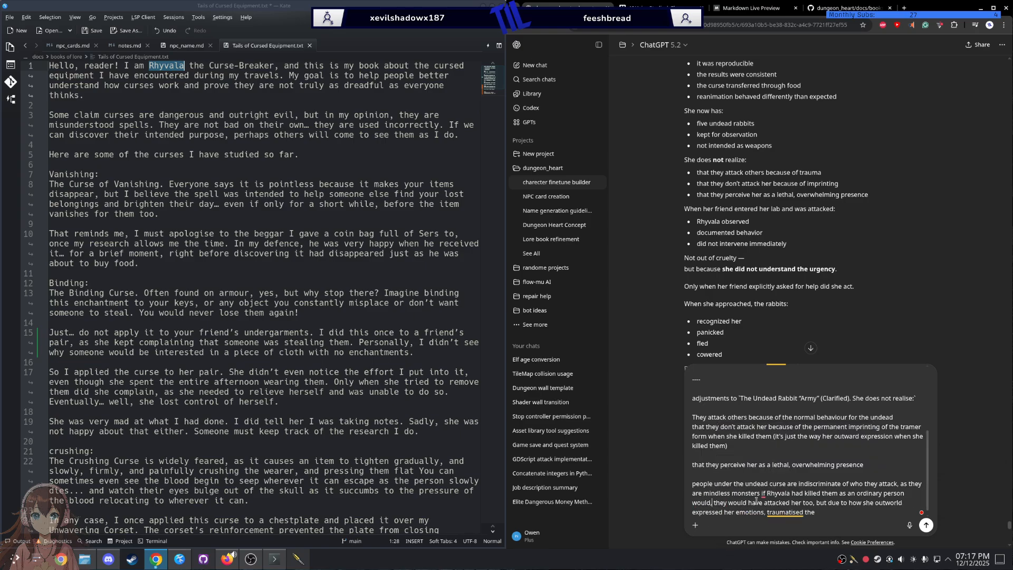
mouse_move(762, 491)
left_click(772, 459)
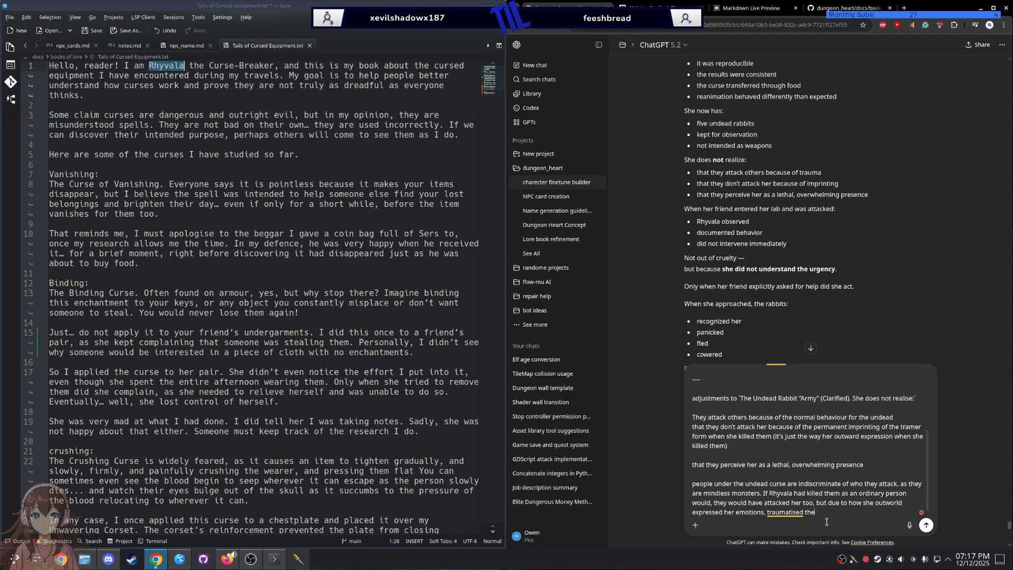
Step: Finish the paragraph with "rabbiots permanently" and copy the bullet "did not intervene immediately" from ChatGPT's reply
type("rabbiots permanintly")
mouse_move(850, 512)
left_click(859, 457)
triple_click(738, 247)
key("ctrl+c")
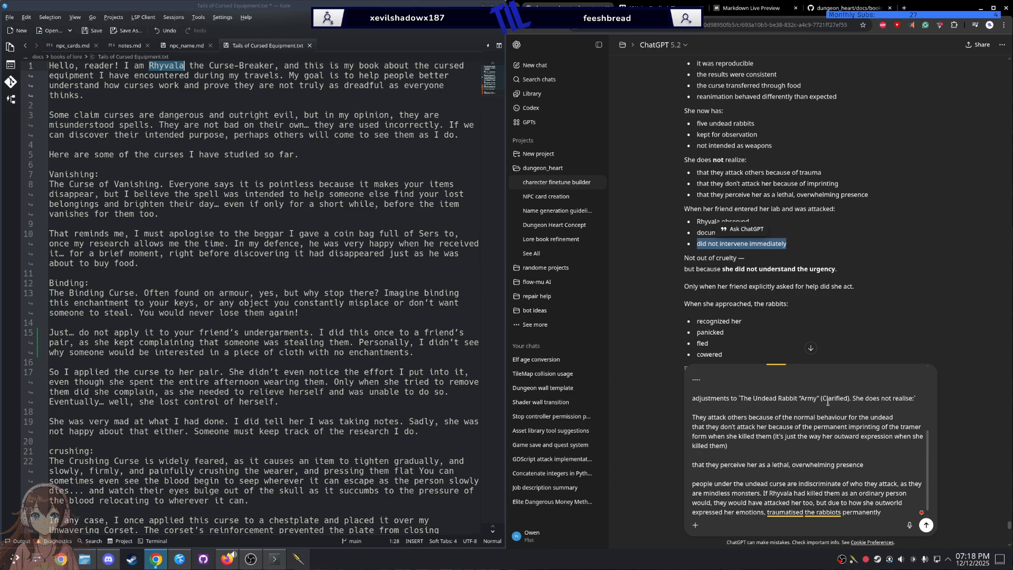
left_click(800, 346)
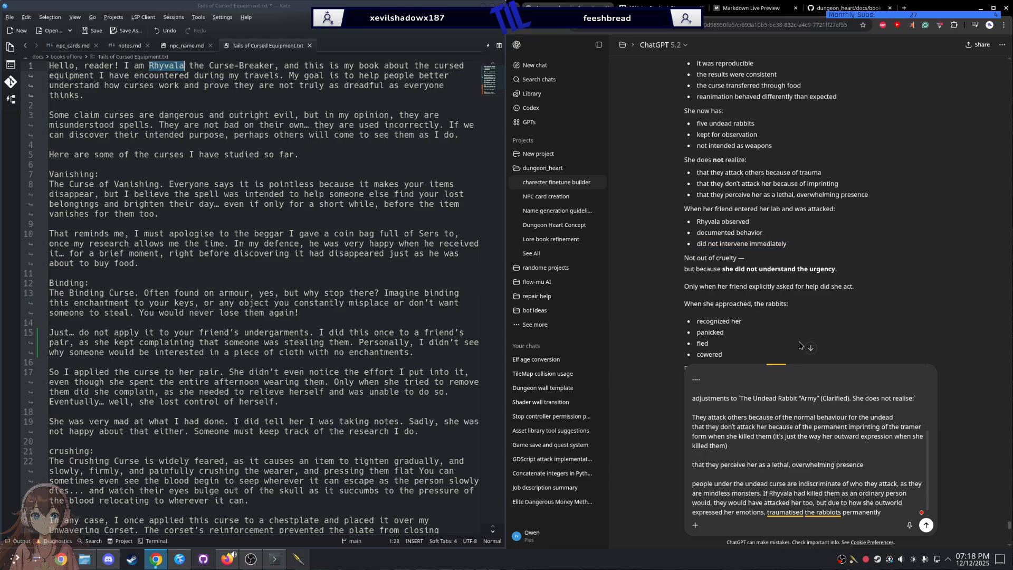
scroll(704, 493, "up", 3)
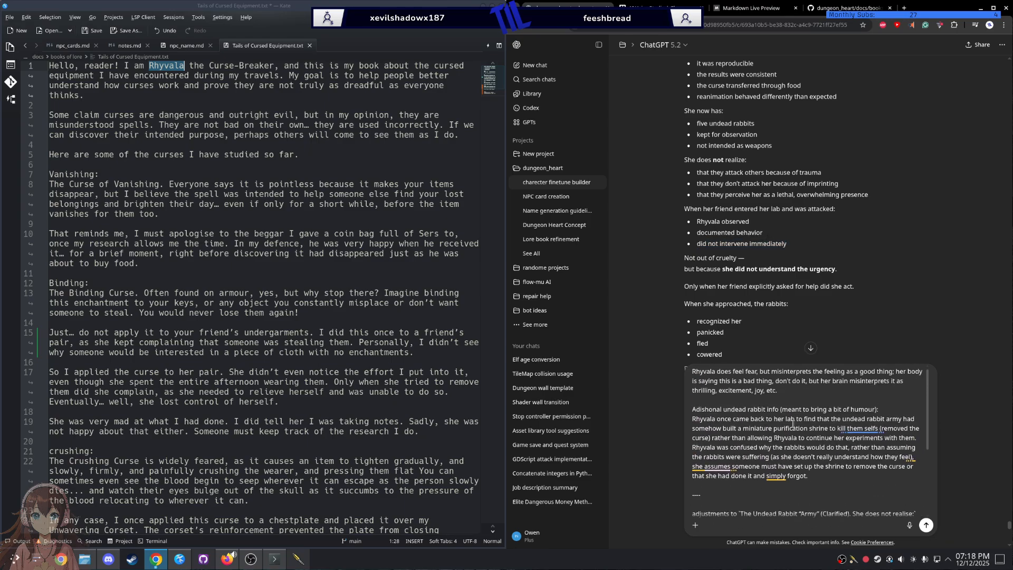
left_click(692, 489)
key("shift+Return")
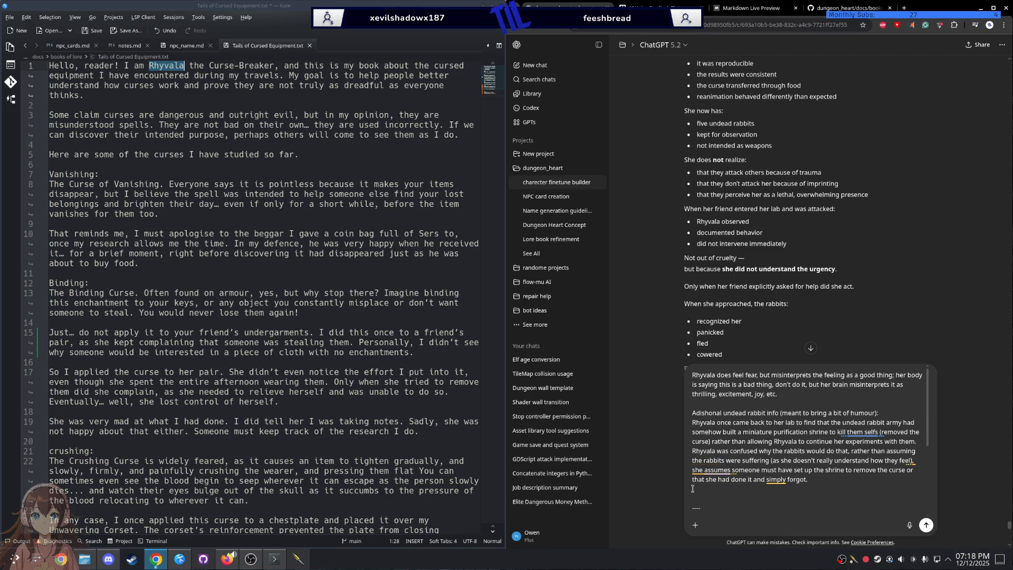
key("ctrl+v")
key("ctrl+z")
key("BackSpace")
Step: Remove the blank line between the dashed separator and the adjustments line
scroll(721, 454, "down", 2)
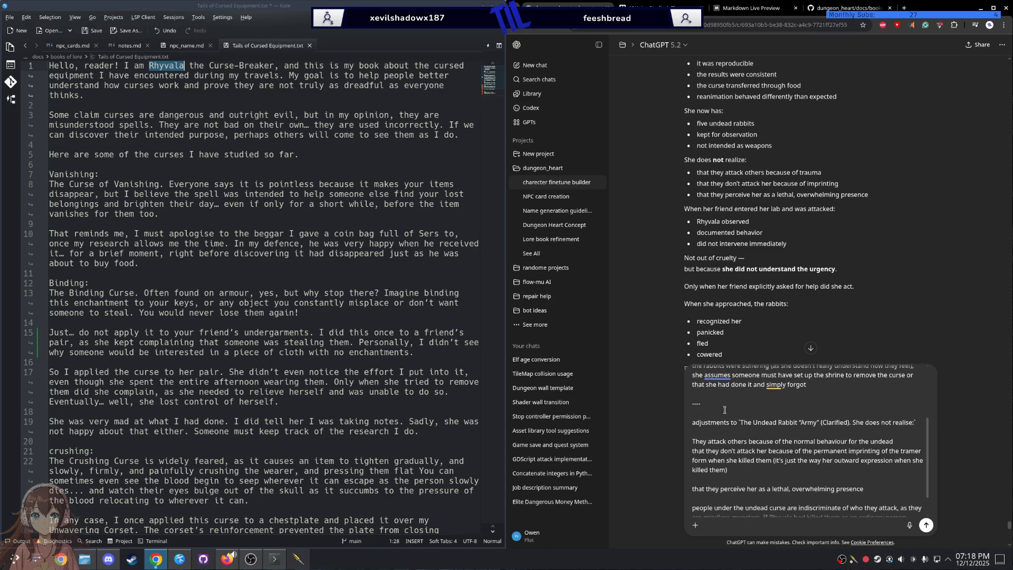
left_click(724, 411)
key("BackSpace")
Step: Add a final entry reading "did not intervene immediately - she didn't think the friend was in danger", with "friend" and "danger" spelled correctly
scroll(720, 406, "down", 1)
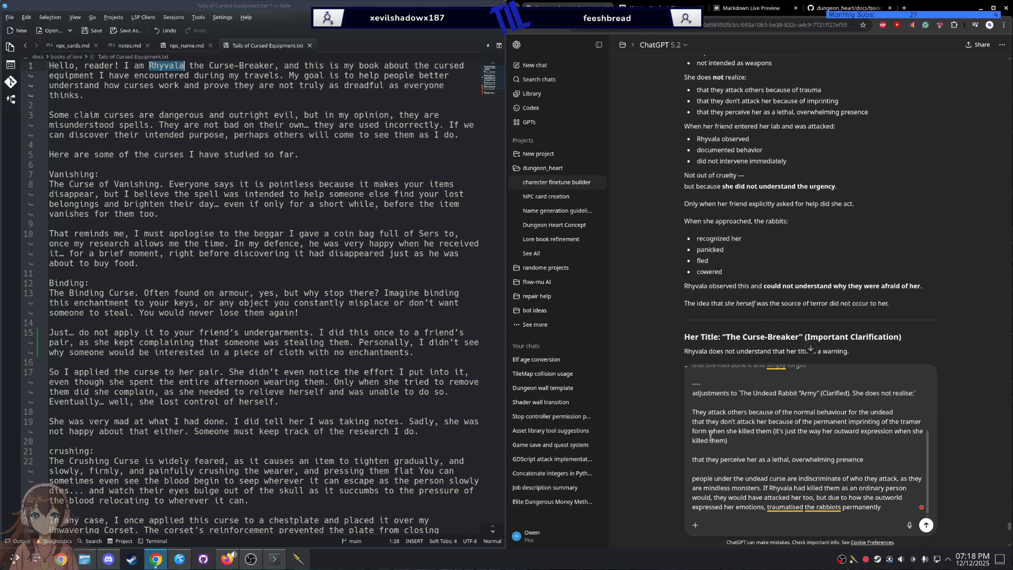
key("shift+Return")
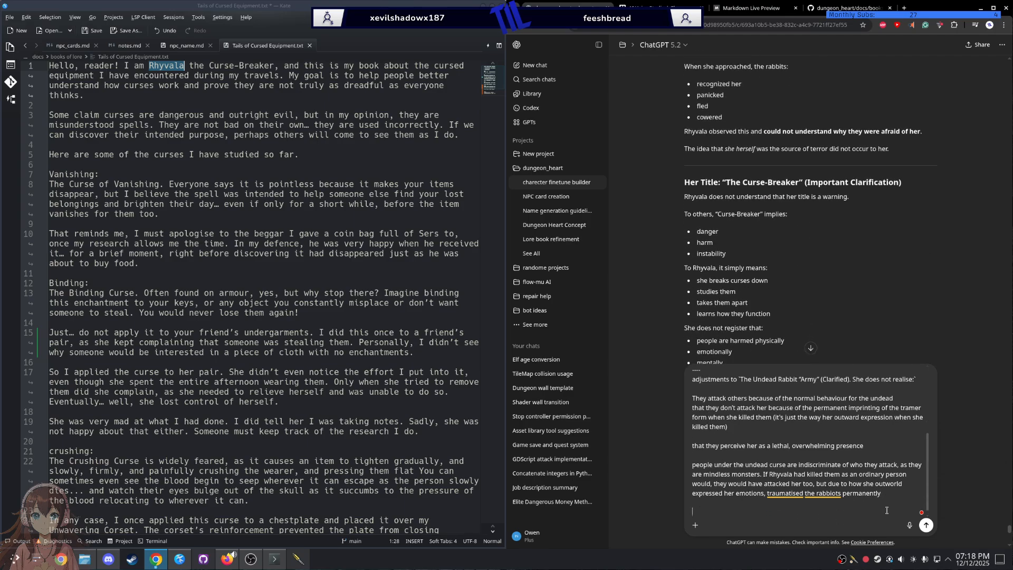
type("did not intervene immediately")
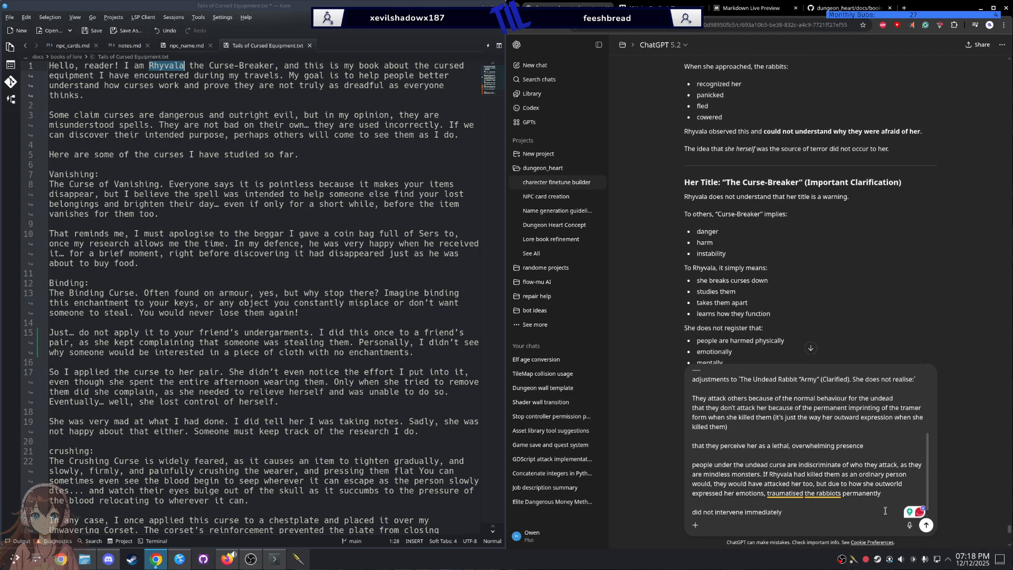
type(" -")
type("she didn't think the frend was in dangor")
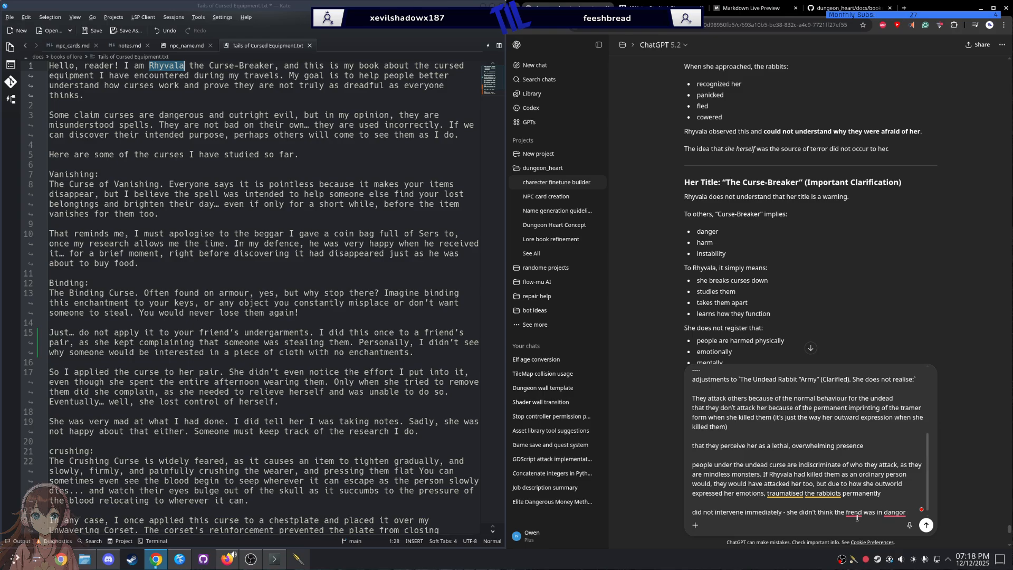
mouse_move(853, 512)
left_click(868, 461)
mouse_move(897, 514)
left_click(896, 456)
Step: Extend the last entry to say the rabbits didn't ever harm her and she didn't notice them attacking her friend until her friend asked for assistance
type("as the rabbits didn't")
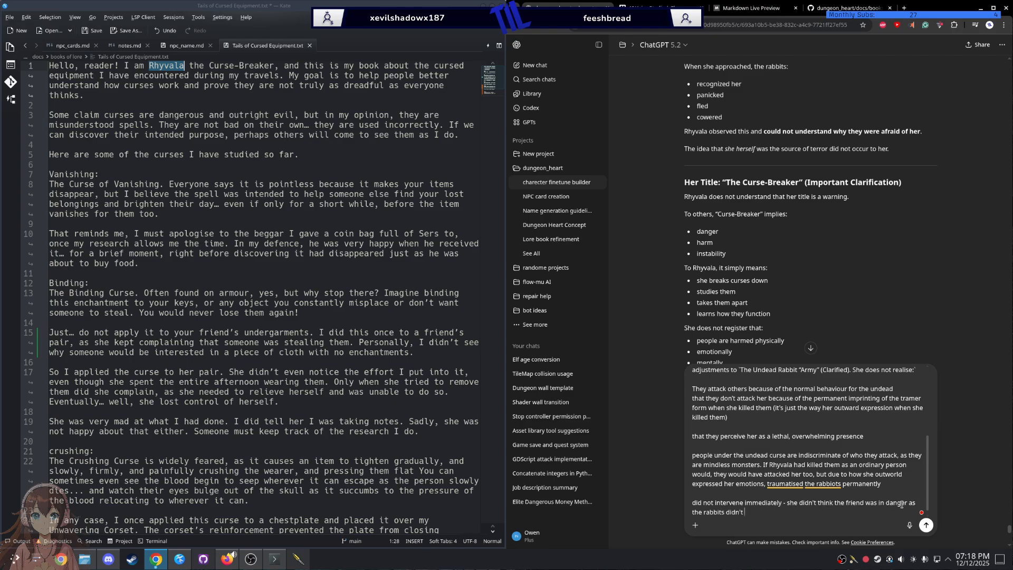
type("ver harm he")
type("she didn't")
type(" notice")
type(" thea")
key("BackSpace")
key("BackSpace")
key("BackSpace")
type("rightwasy")
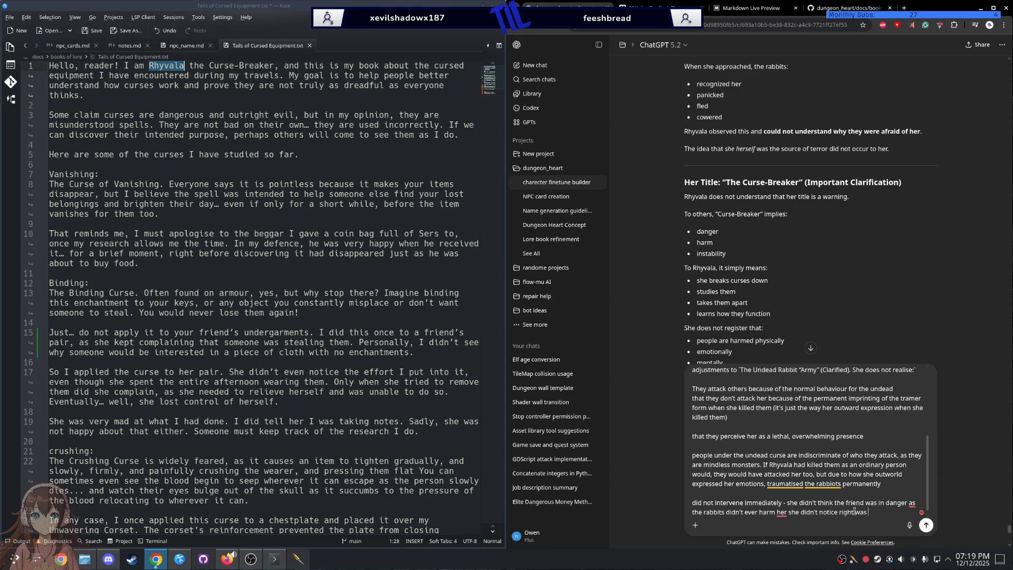
key("BackSpace")
key("BackSpace")
type("y they were attcking her f")
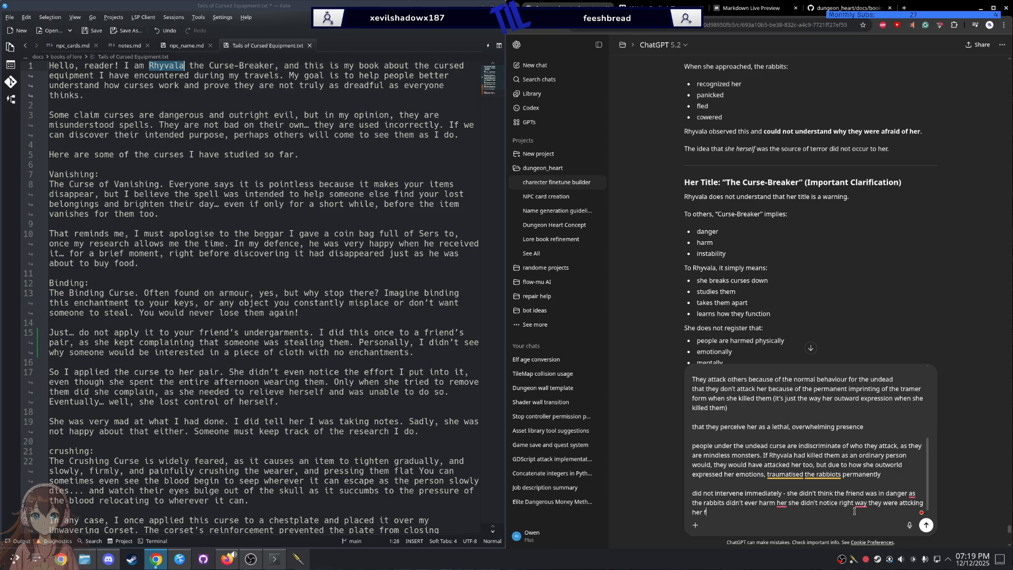
type("rend untill her freind asked for accistance")
Step: Correct "assistance", both instances of "friend", "attacking", "right away" and "until" in that entry, and add a comma after "harm her"
mouse_move(815, 511)
left_click(815, 456)
mouse_move(758, 511)
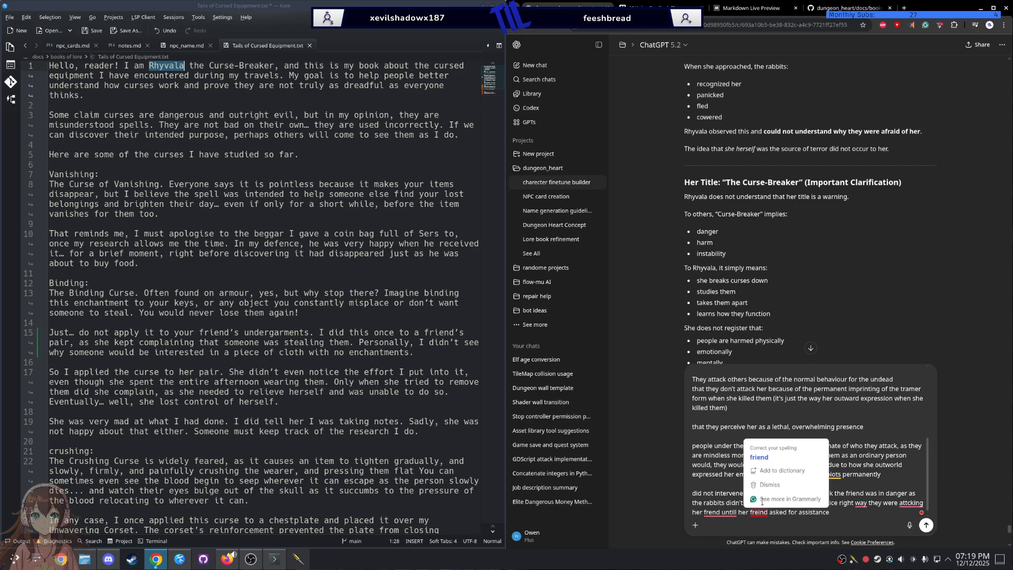
left_click(760, 457)
mouse_move(911, 502)
left_click(933, 459)
mouse_move(860, 504)
left_click(873, 462)
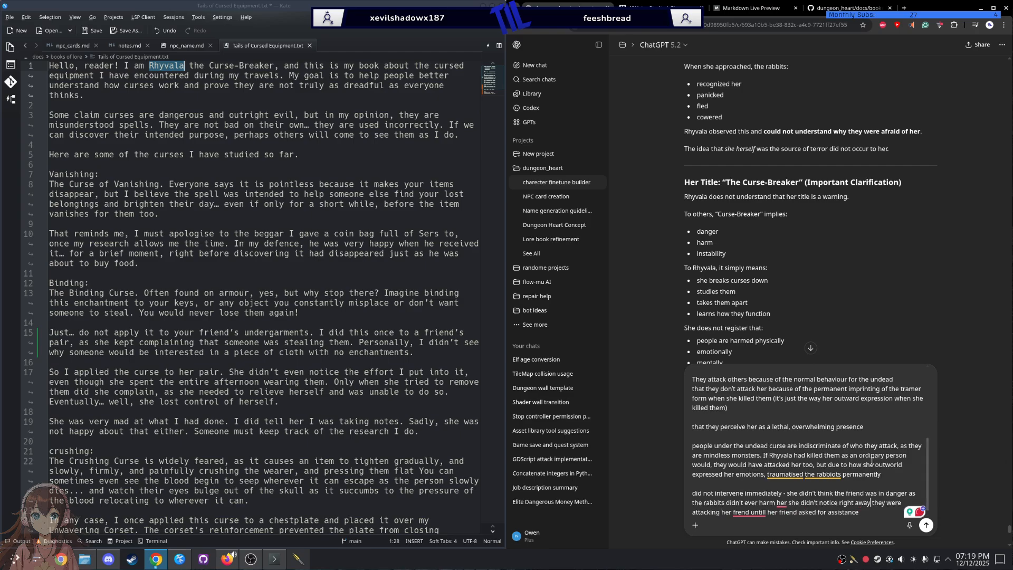
mouse_move(755, 514)
left_click(761, 470)
mouse_move(777, 500)
left_click(791, 472)
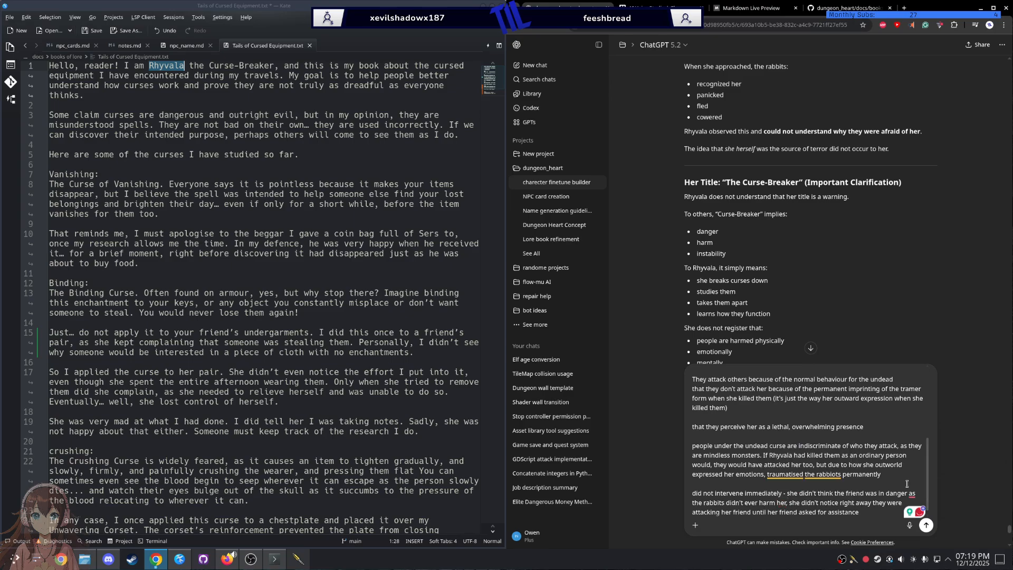
Step: Start a new paragraph reading "Rhyvala wites notes as she can be forgetfull", copying the character's name from the lore book text
scroll(833, 244, "down", 3)
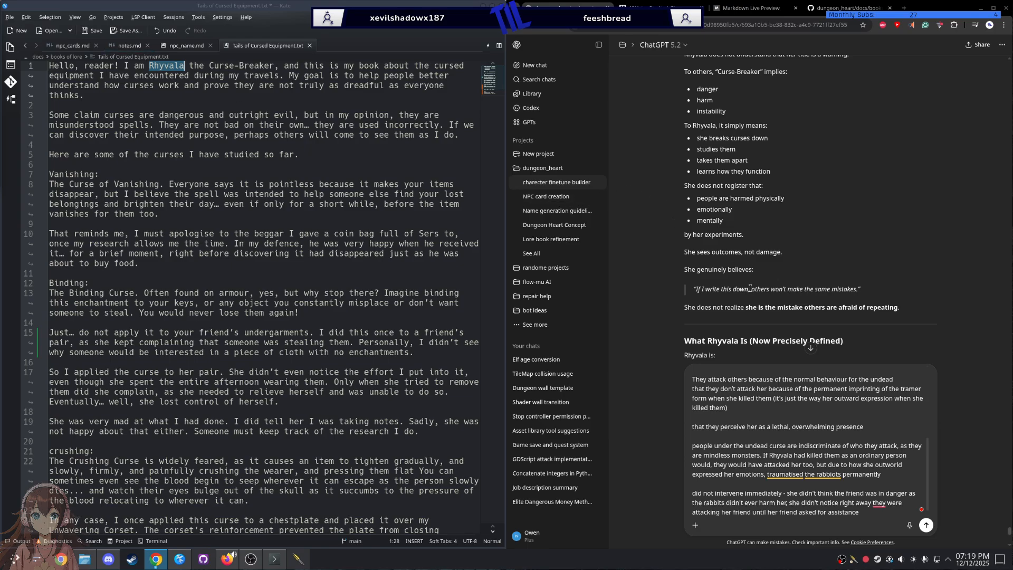
scroll(721, 215, "down", 1)
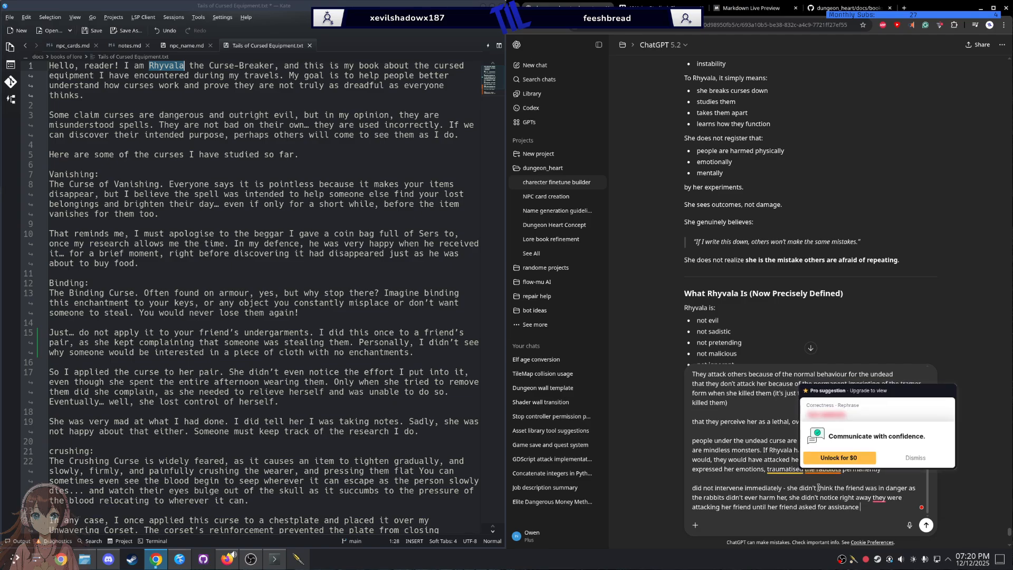
scroll(780, 474, "down", 2)
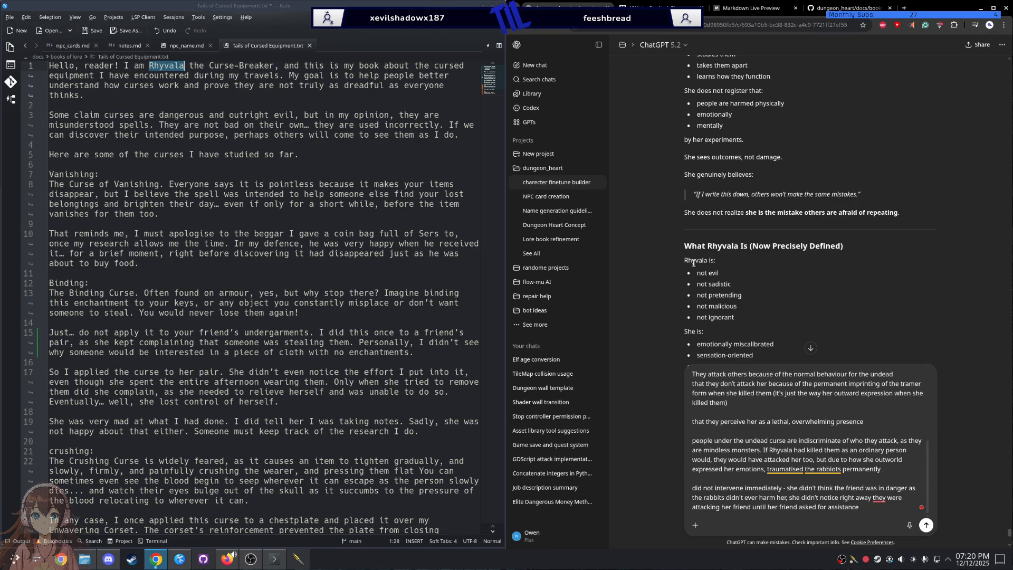
key("shift+Return")
key("shift+Return")
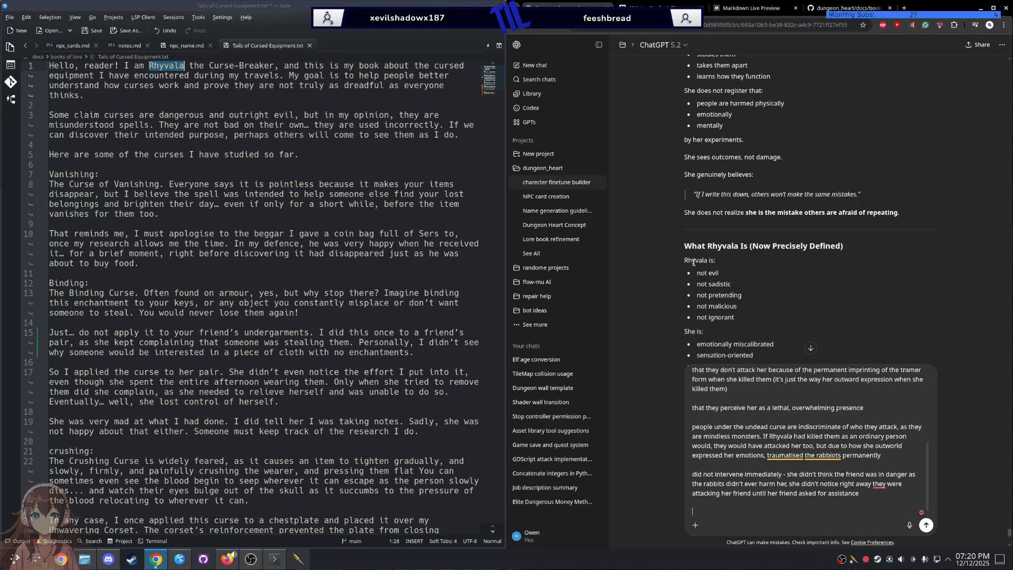
key("ctrl+v")
key("ctrl+z")
left_click(170, 67)
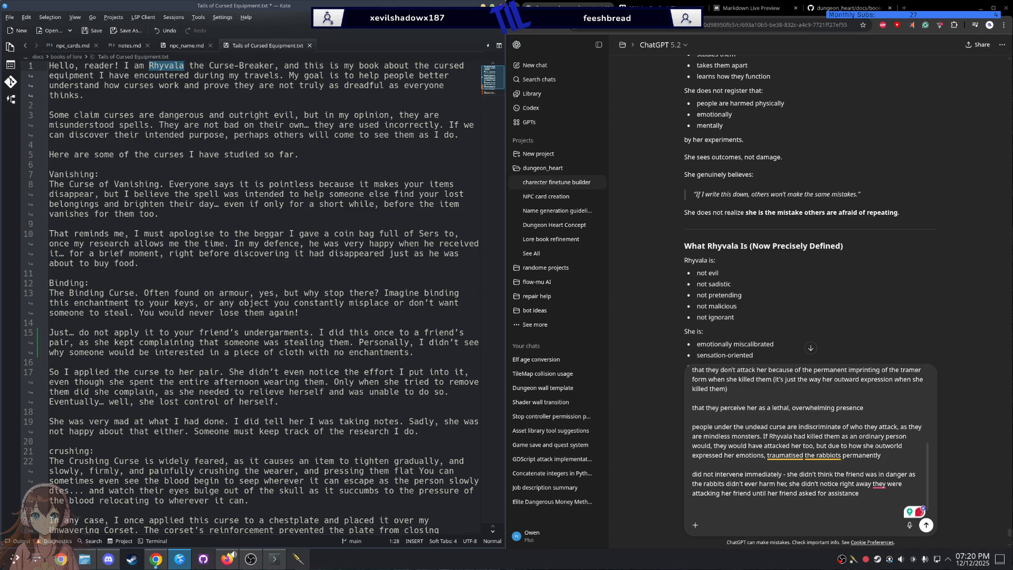
left_click(701, 512)
type("Rhyvala")
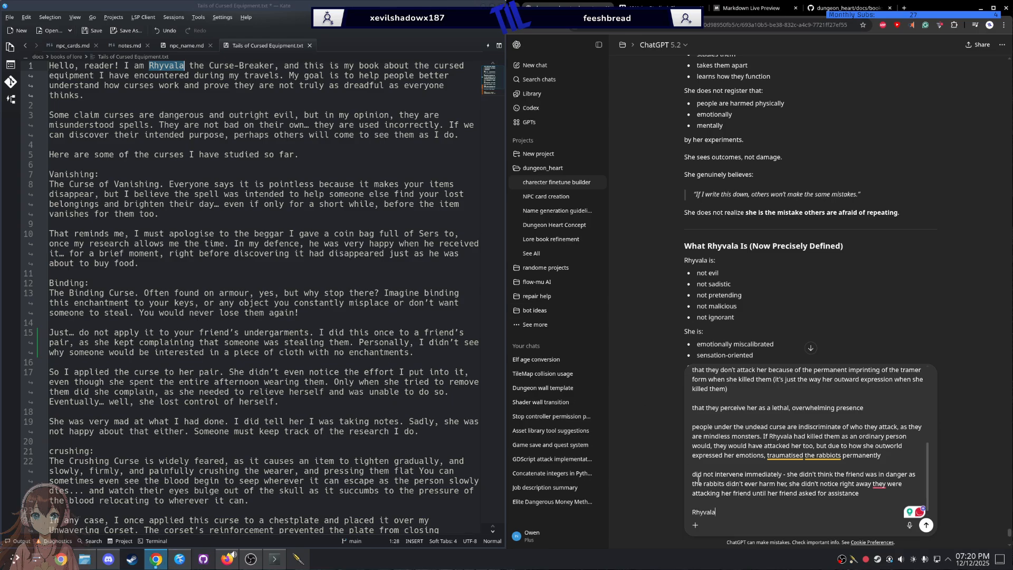
type("wites notes as she c")
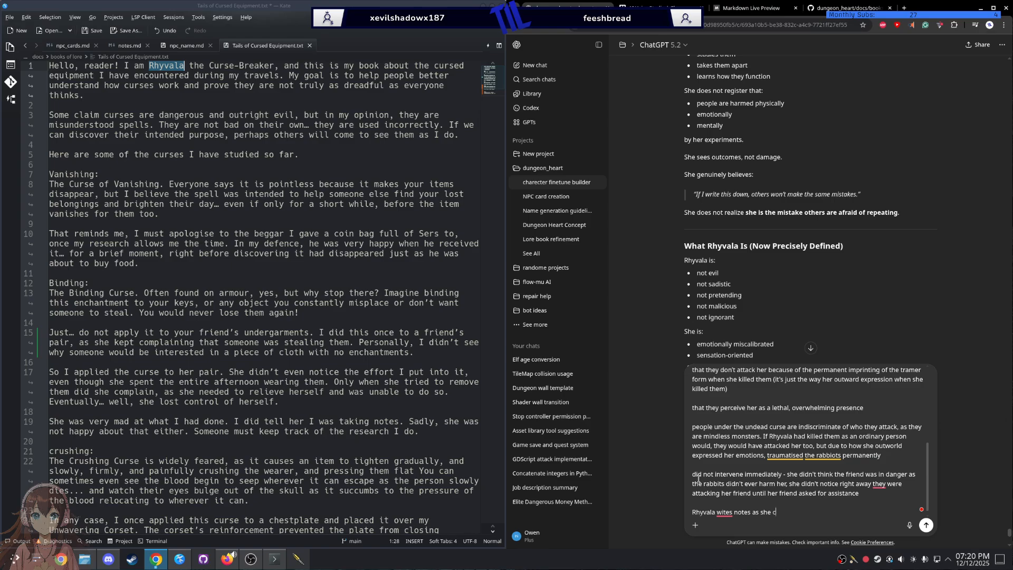
type("an be forgetfull")
Step: Correct "forgetful" and "writes", and fix the previous entry to read "right away that they were" with a comma after "danger"
mouse_move(805, 513)
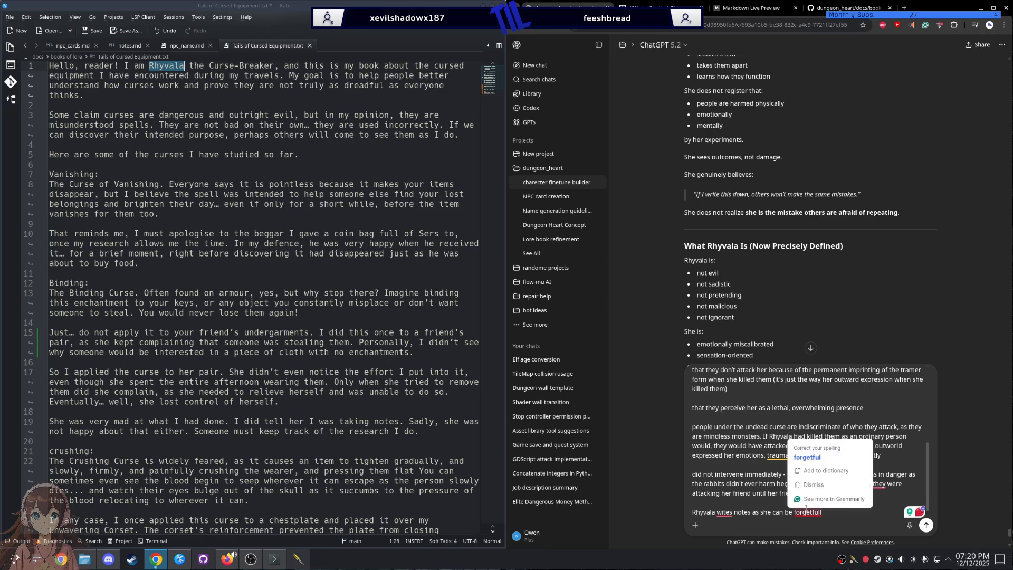
left_click(806, 457)
mouse_move(723, 512)
left_click(736, 472)
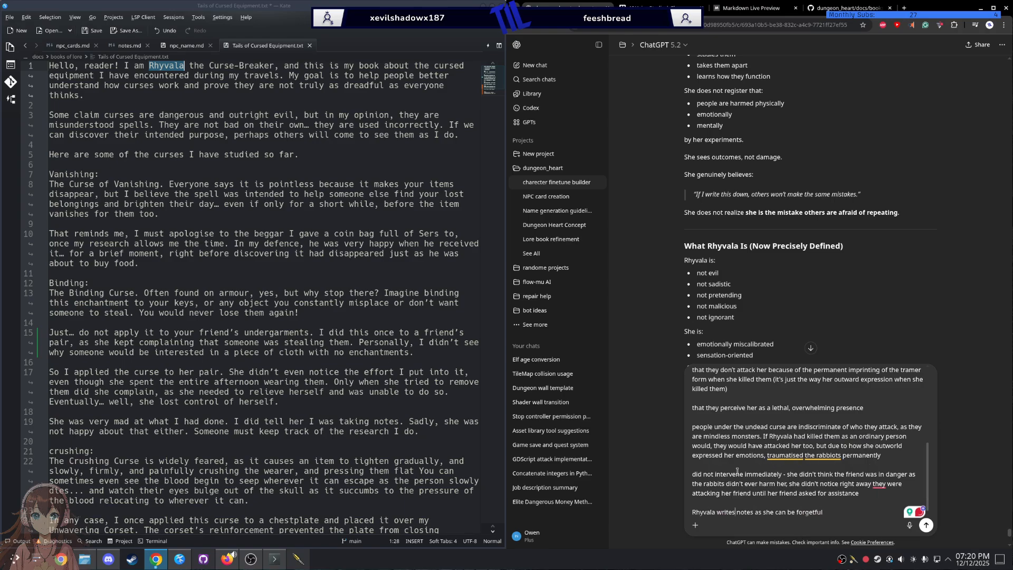
mouse_move(893, 489)
left_click(897, 455)
left_click(916, 496)
Step: Extend the notes sentence with ", but she also doesn't persevere and treats the same as others", accepting the spelling and comma corrections
mouse_move(784, 457)
scroll(793, 461, "down", 1)
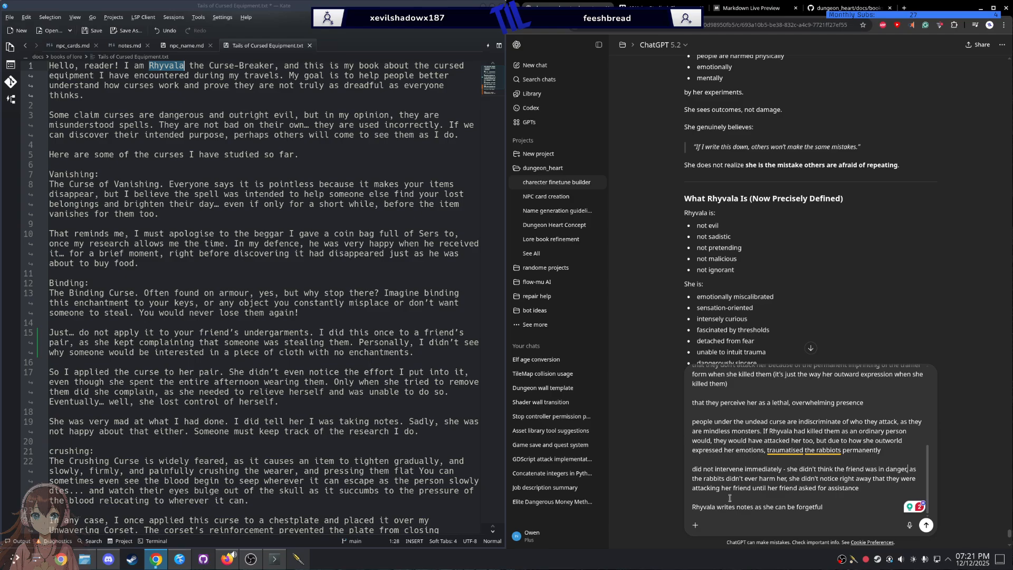
left_click(832, 507)
type("but she also dosent persve tr")
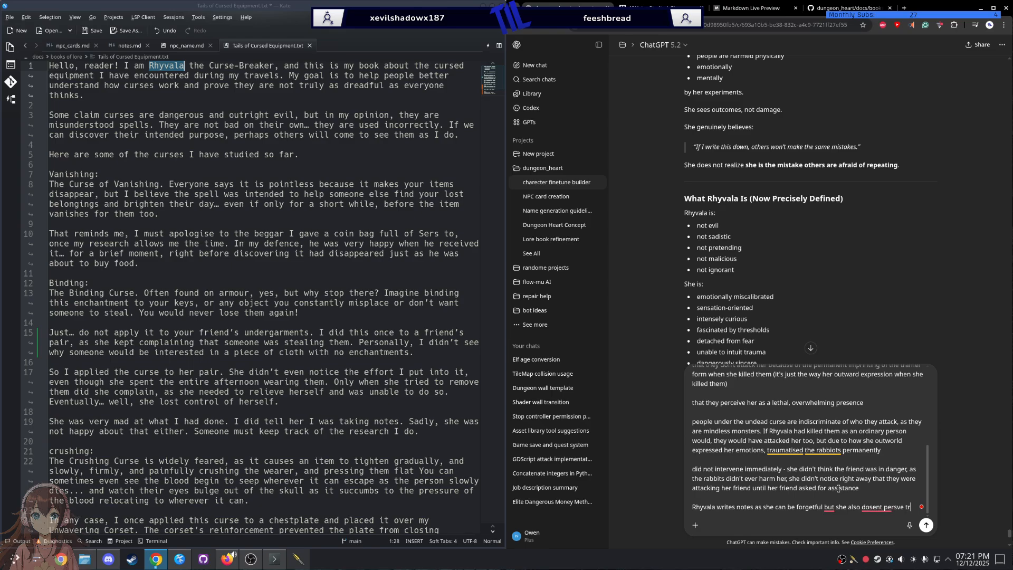
type("eats the same")
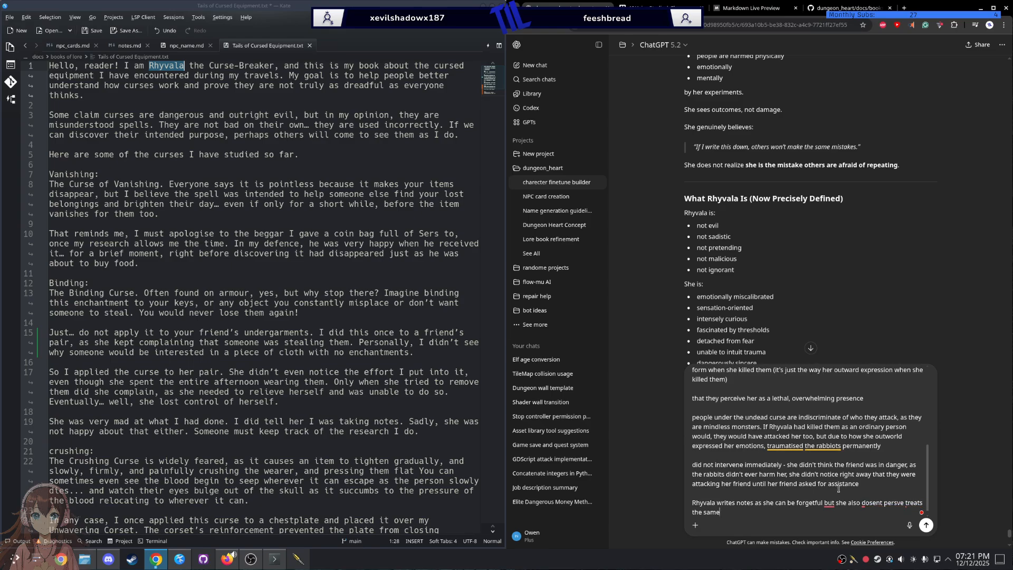
type(" as others")
mouse_move(882, 504)
left_click(882, 467)
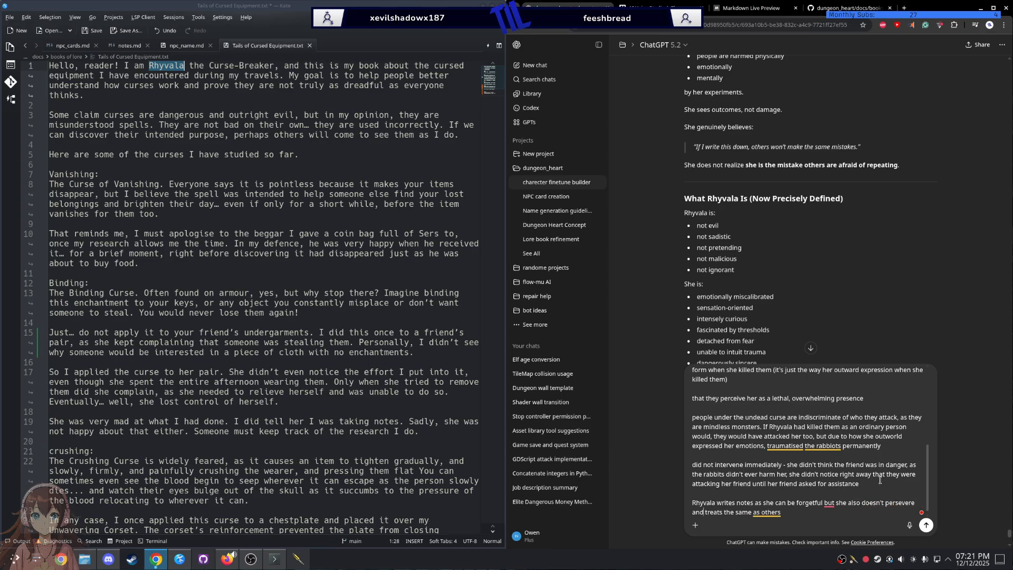
mouse_move(829, 503)
left_click(833, 462)
Step: Continue with ". but in combat she can corectly identify the cratest threat and is persise and emoshonless when killend her enimys"
type(". but in combat she")
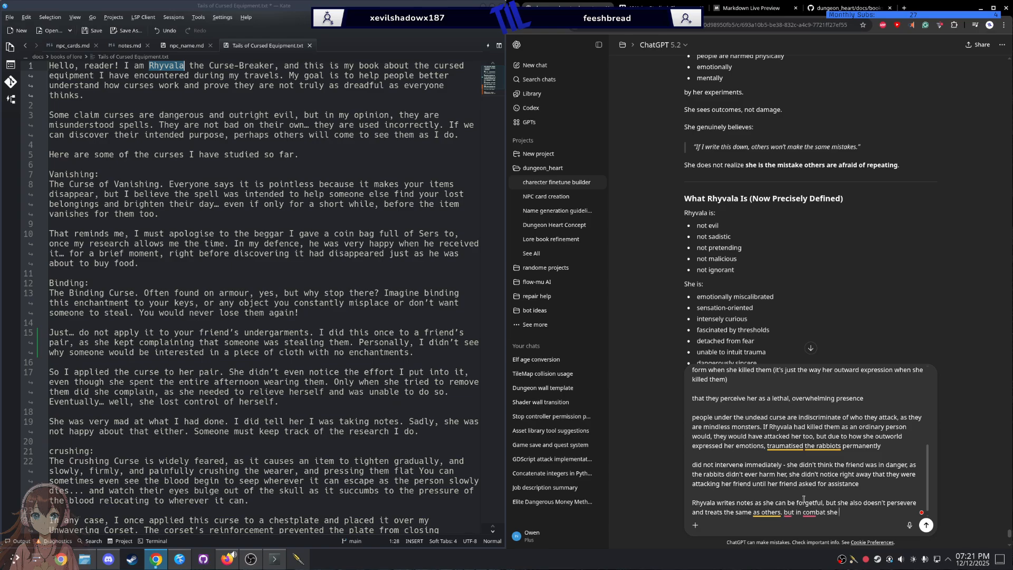
type(" can corectly identify the cratest threat and is")
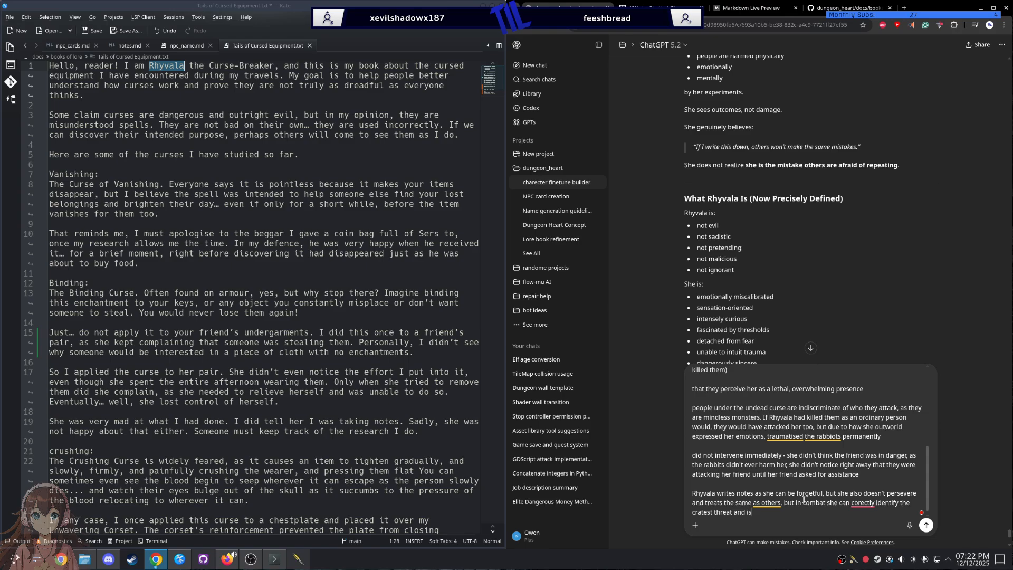
type(" persise and emoshonless when killend her enimys")
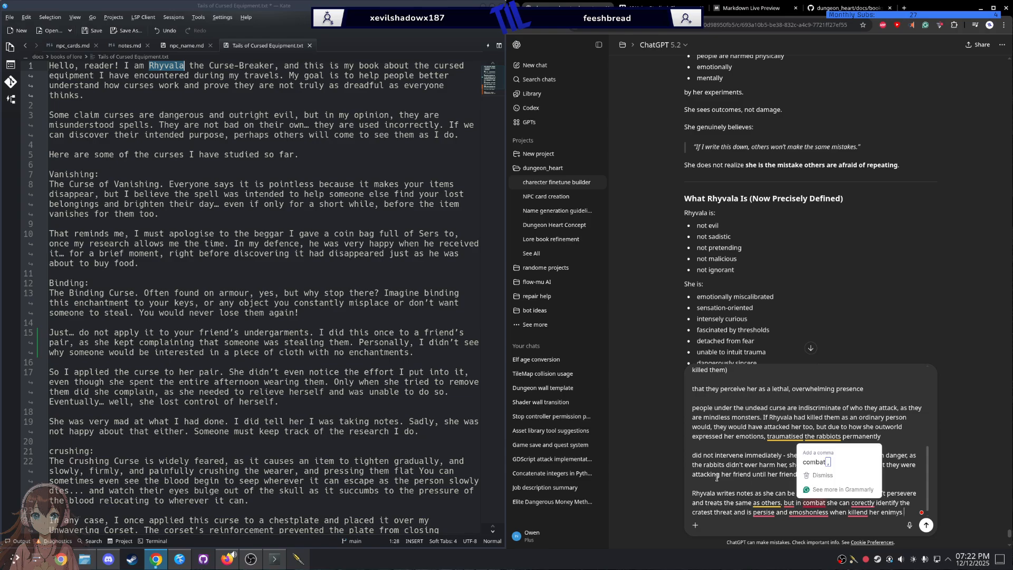
Step: Correct "emotionless", "correctly", "precise", "killing" and "enemies" in the combat sentence, and add a comma after "combat"
mouse_move(810, 509)
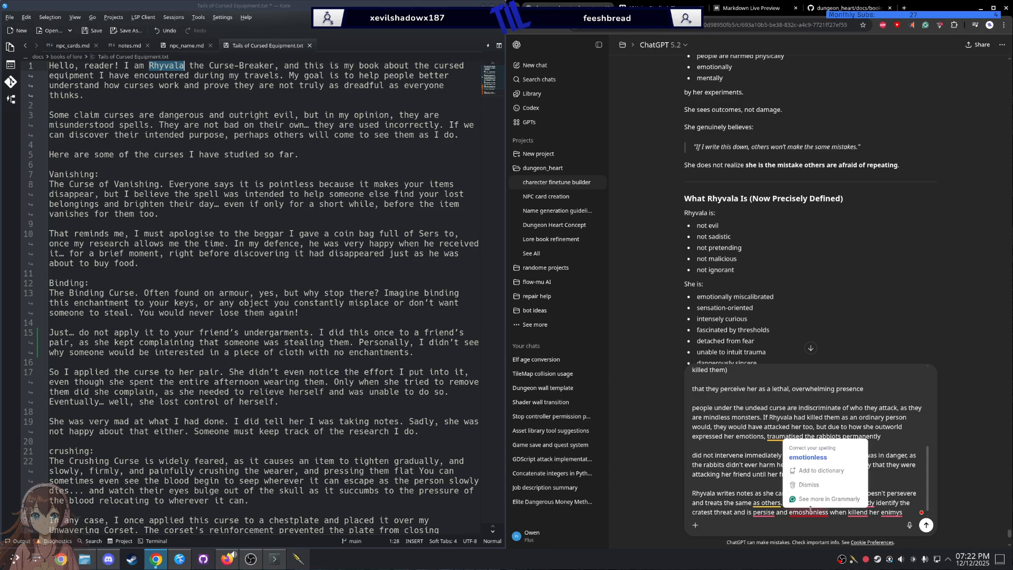
left_click(813, 457)
mouse_move(853, 511)
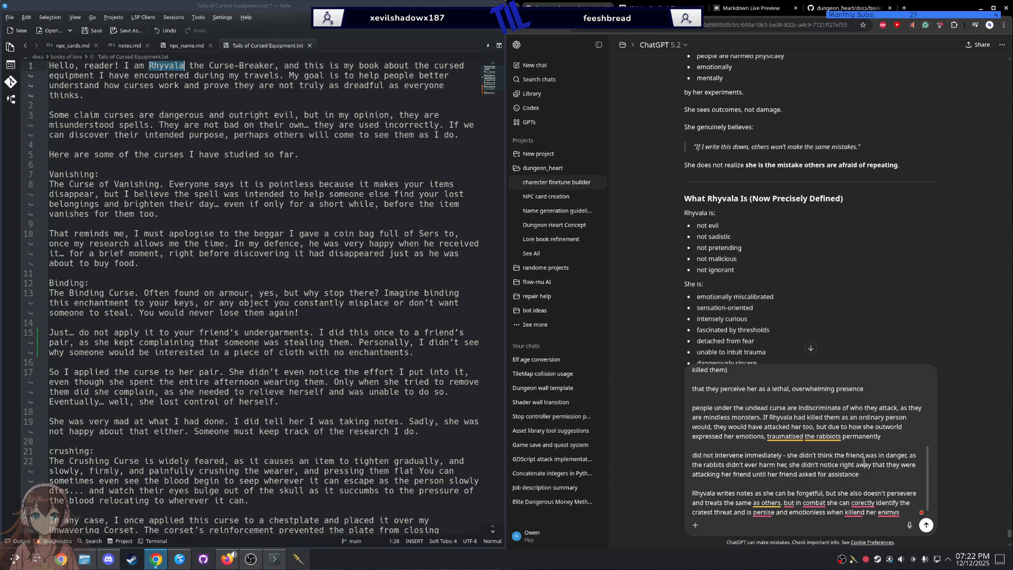
left_click(865, 448)
mouse_move(816, 501)
left_click(821, 463)
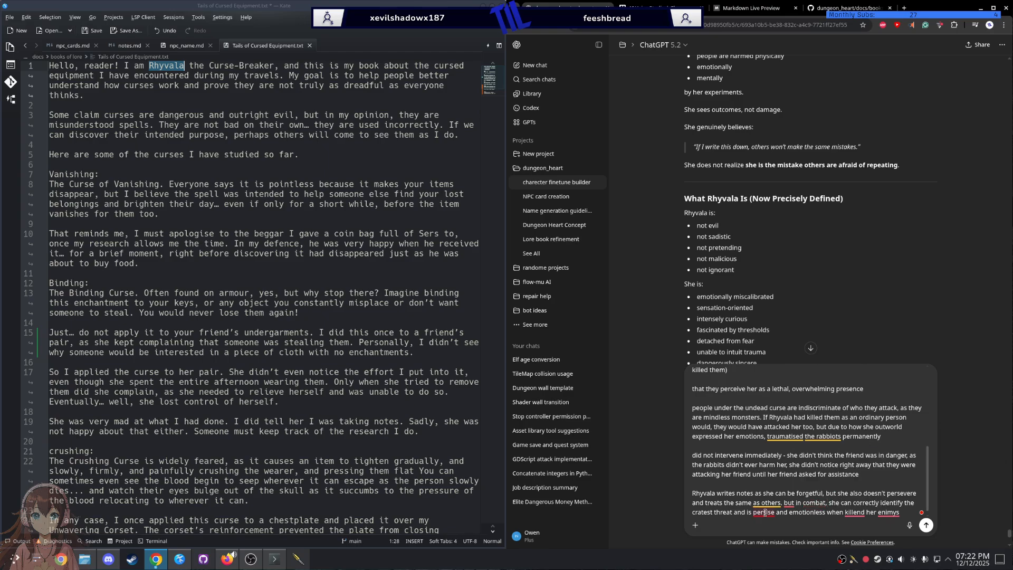
mouse_move(763, 511)
left_click(775, 453)
mouse_move(854, 512)
left_click(860, 472)
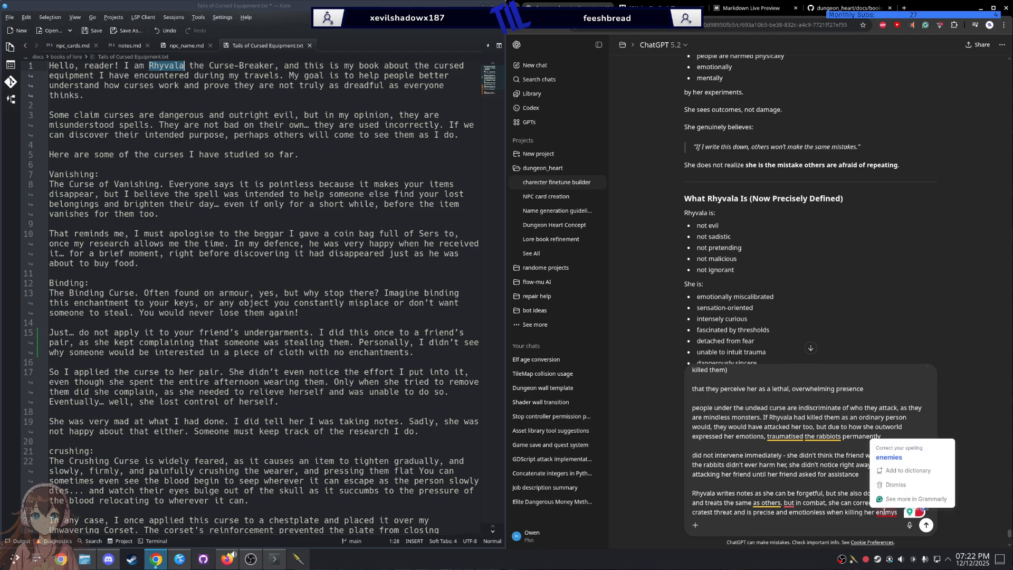
left_click(907, 482)
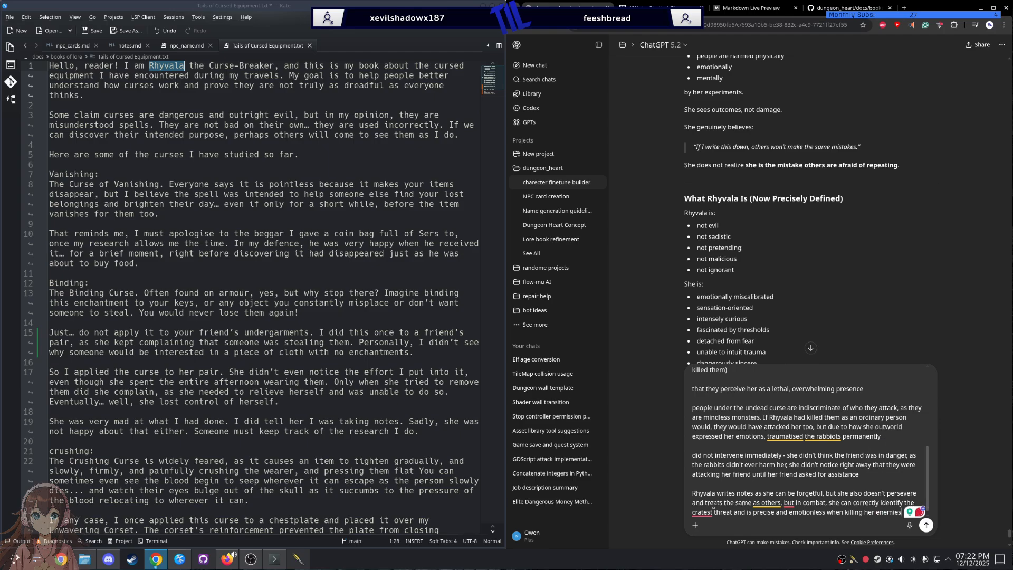
Step: Replace the misspelled word "cratest" before "threat" with "most dangerous", and capitalise "But" at the start of the combat sentence
mouse_move(703, 506)
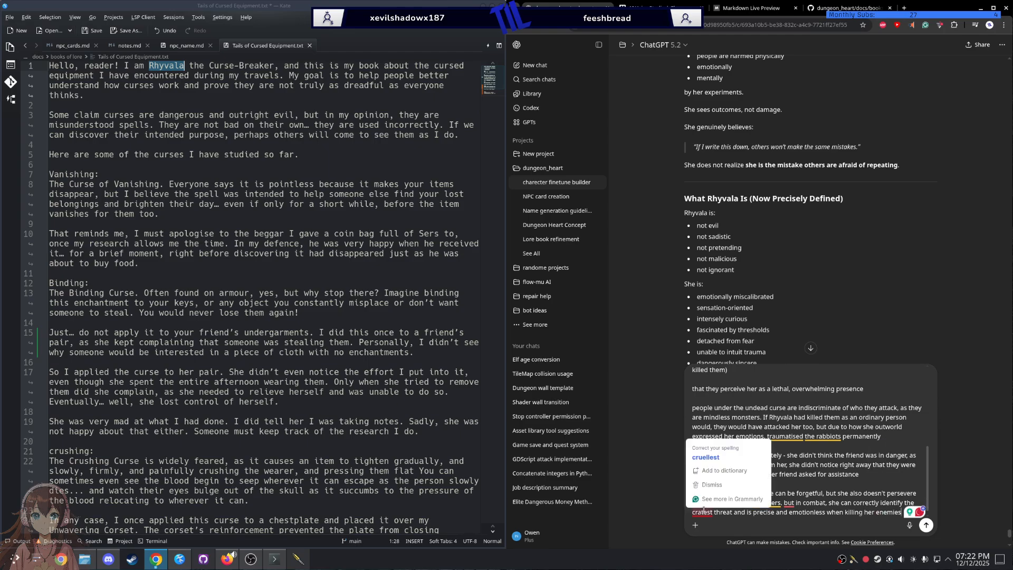
left_click(720, 460)
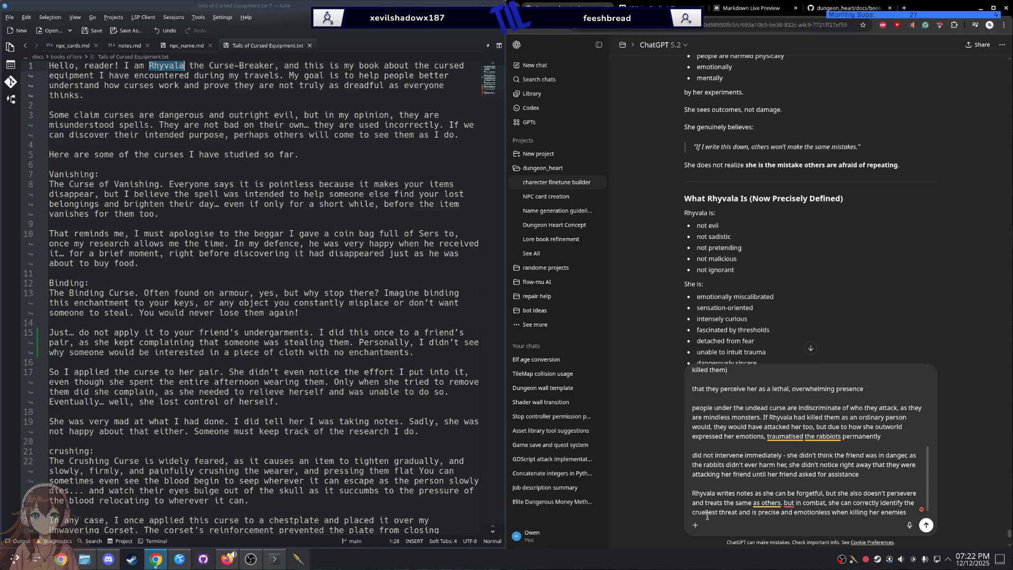
double_click(706, 512)
type("correct")
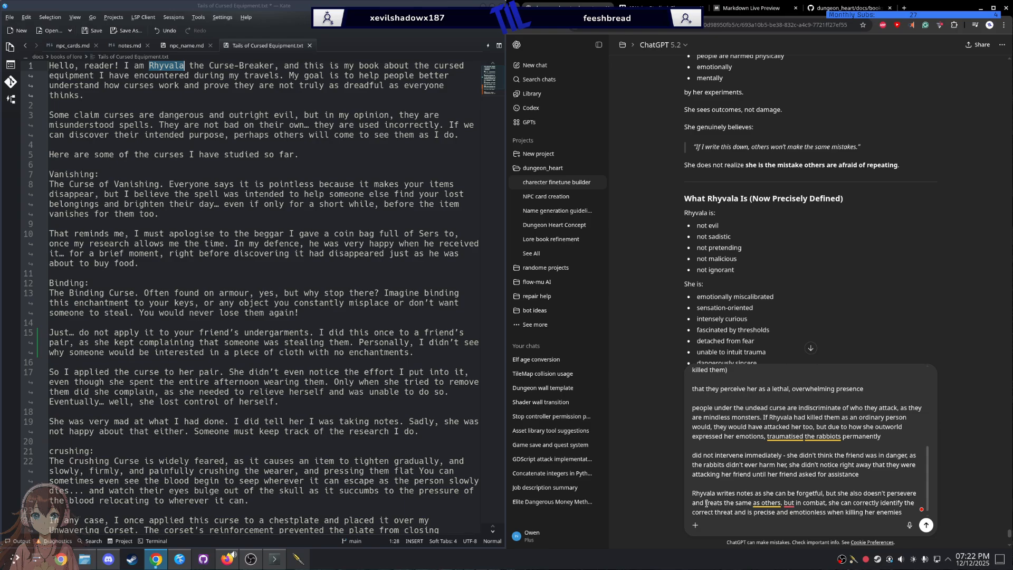
key("ctrl+BackSpace")
type("mos dangerous")
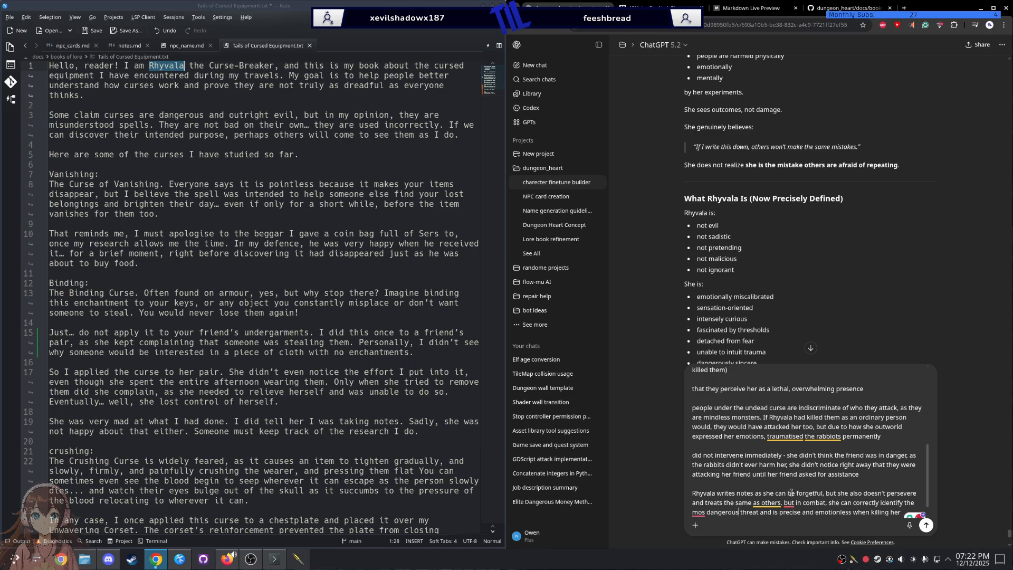
left_click(788, 498)
left_click(807, 456)
left_click(701, 507)
left_click(751, 487)
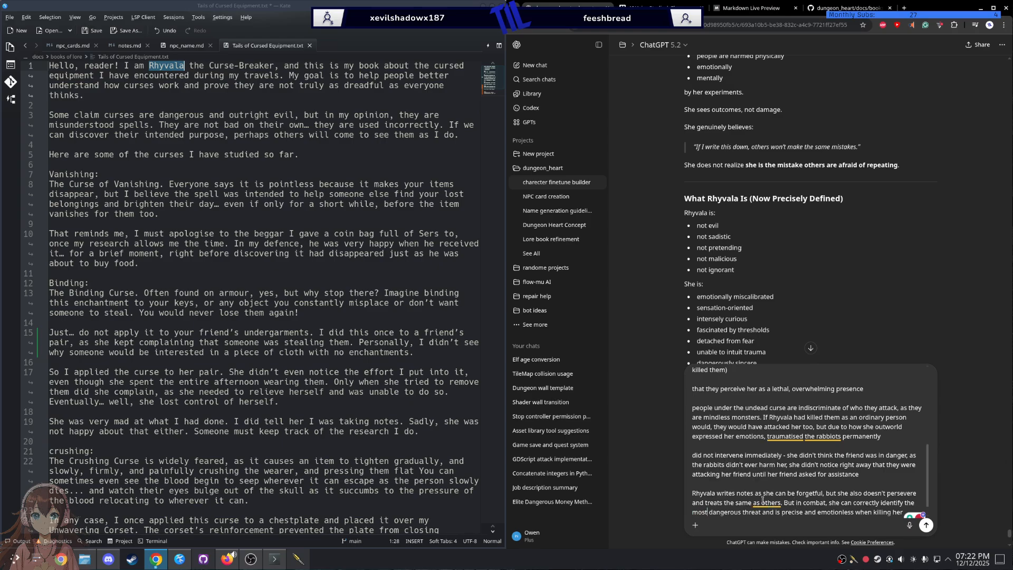
Step: Complete the combat sentence so it ends with "enemies using magic"
scroll(779, 504, "down", 1)
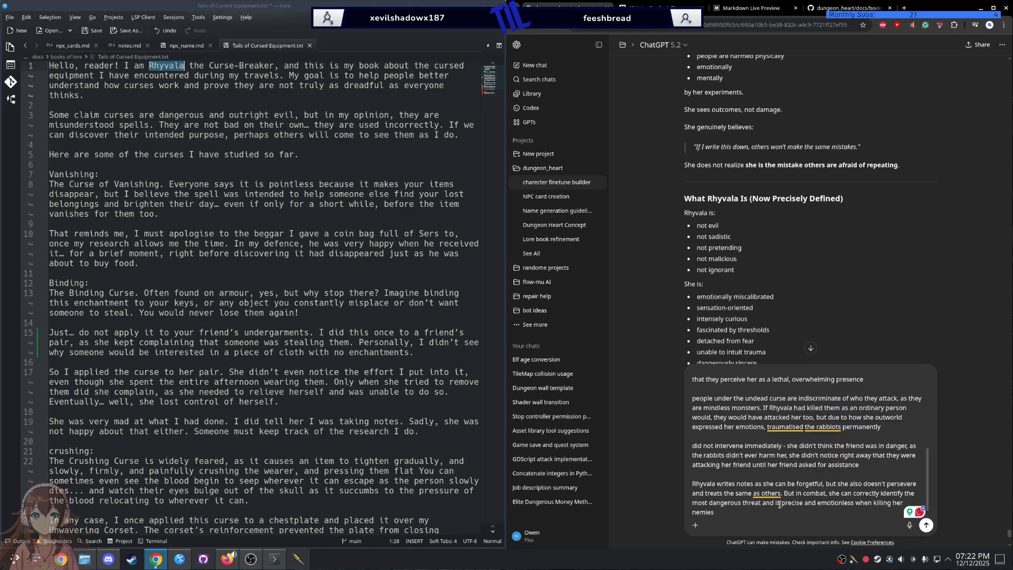
type("e")
type(" using magui")
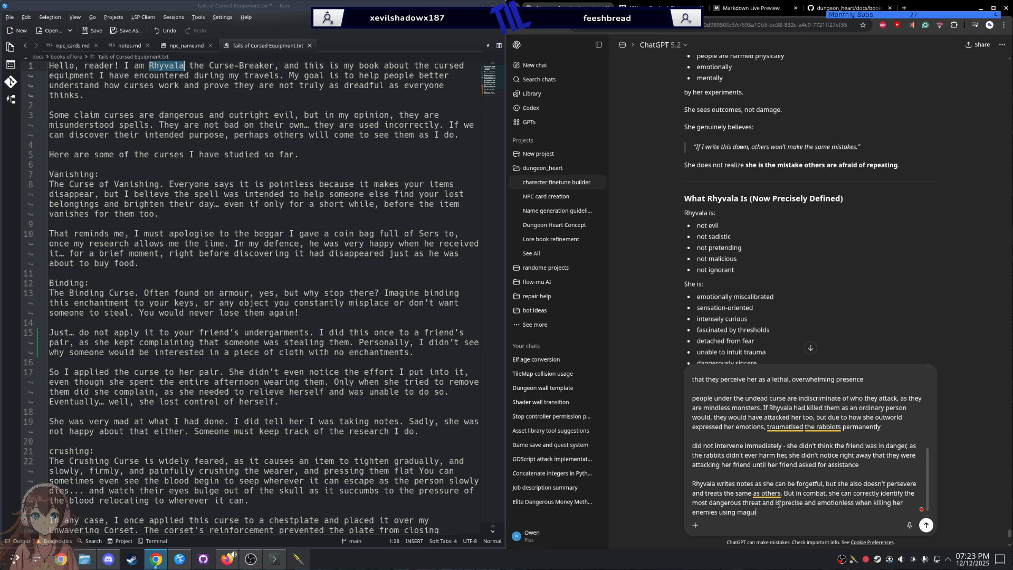
type("ic ")
Step: Add "when incombat where her life is on the line her dimeanr changes to one more of logig evrey movment on purpus"
type(" when doing the")
key("ctrl+BackSpace")
key("ctrl+BackSpace")
type("incombat where her life is on the line her di")
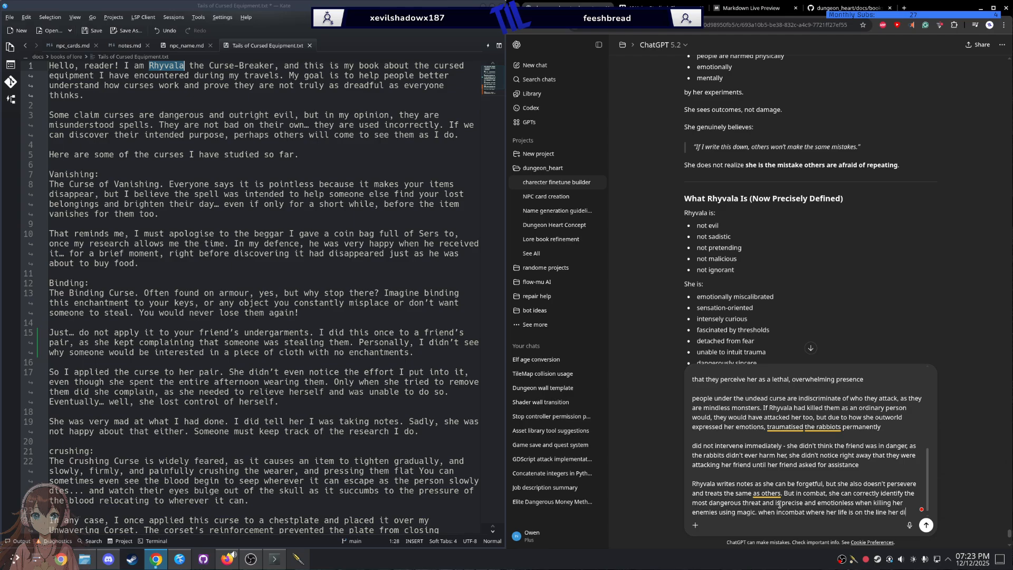
type("meanr chan")
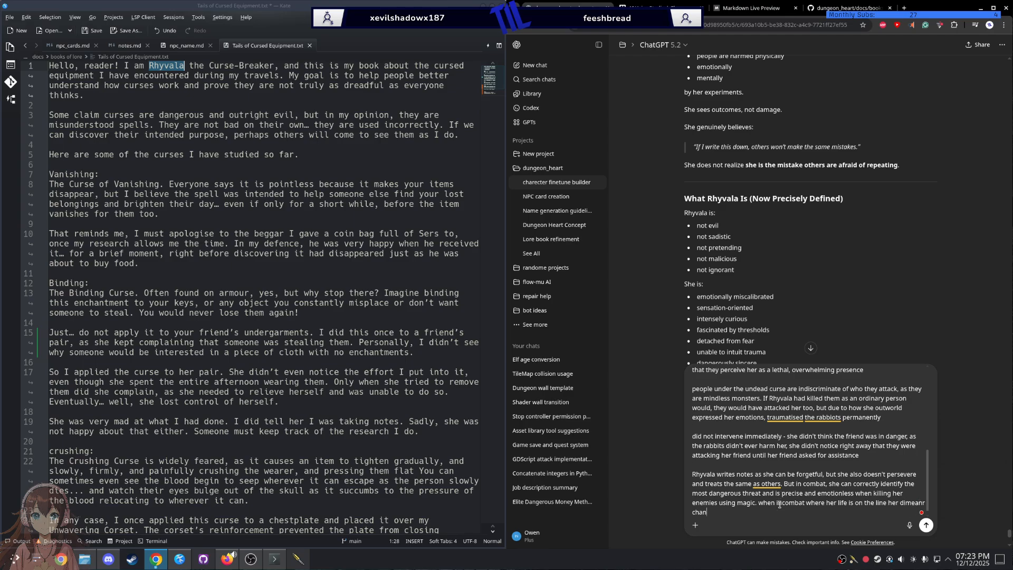
type("ges to one more of logig evrey movment")
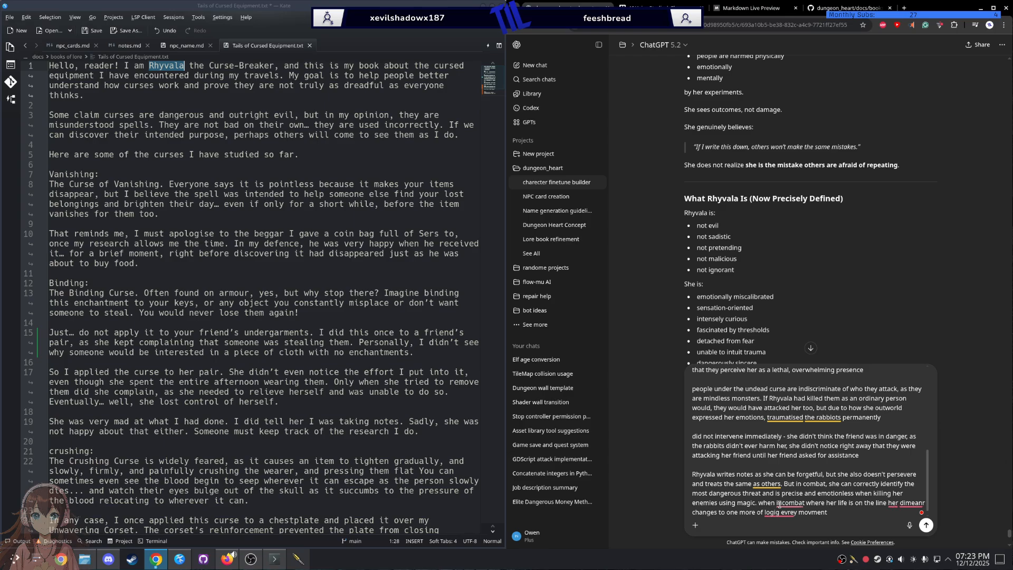
type(" on pur")
key("BackSpace")
type("pus")
Step: Correct the spelling of "purpose", "demeanour" and "movement" in the sentence about her life being on the line
mouse_move(848, 511)
left_click(848, 458)
mouse_move(920, 503)
left_click(914, 447)
mouse_move(839, 512)
left_click(836, 482)
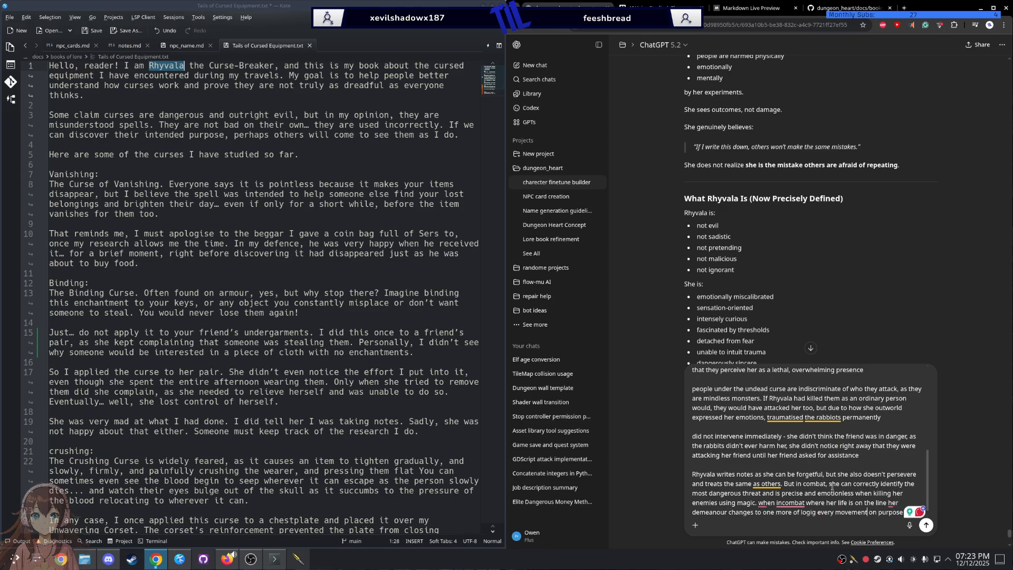
Step: Correct "logic", capitalise "When", split "incombat" into "in combat", and add commas after "logic", "combat" and "line"
mouse_move(807, 504)
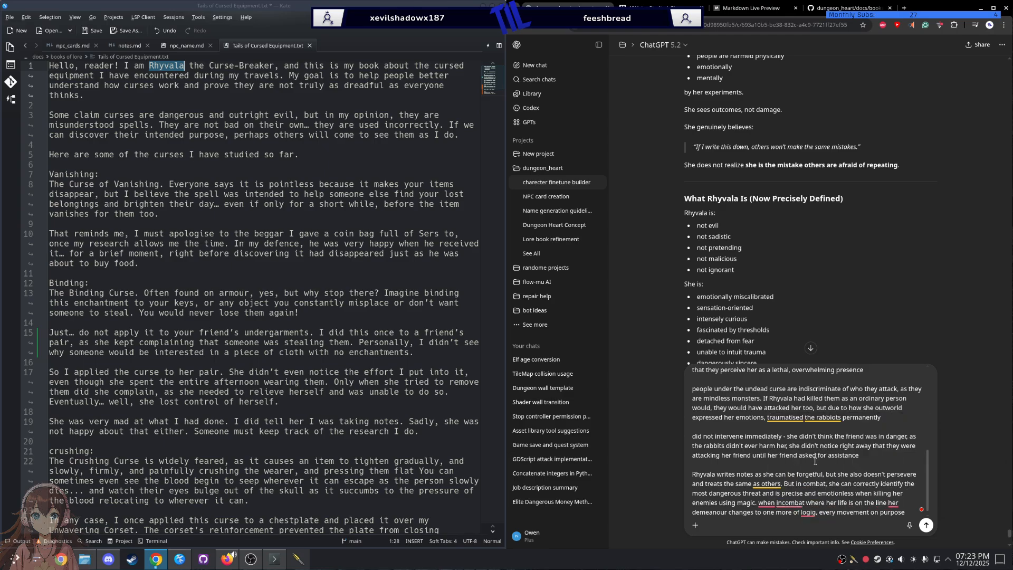
left_click(811, 457)
mouse_move(795, 502)
left_click(783, 464)
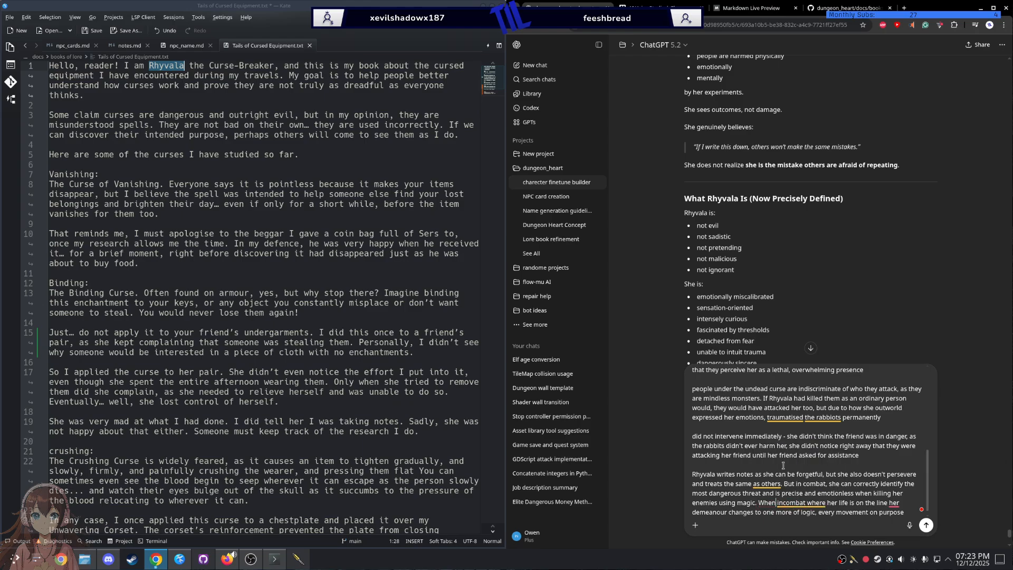
left_click(784, 502)
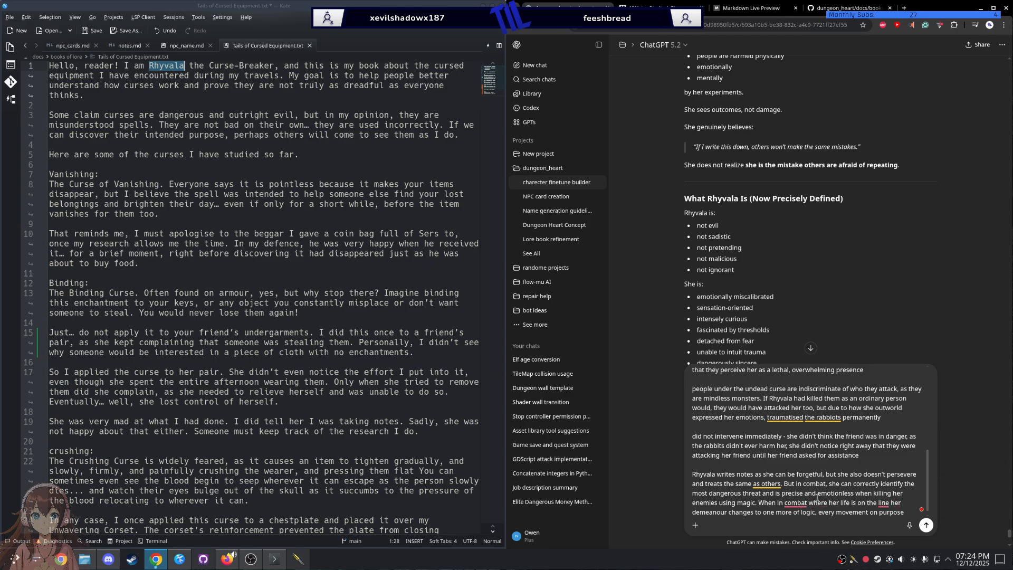
mouse_move(795, 502)
left_click(796, 462)
mouse_move(885, 501)
left_click(893, 464)
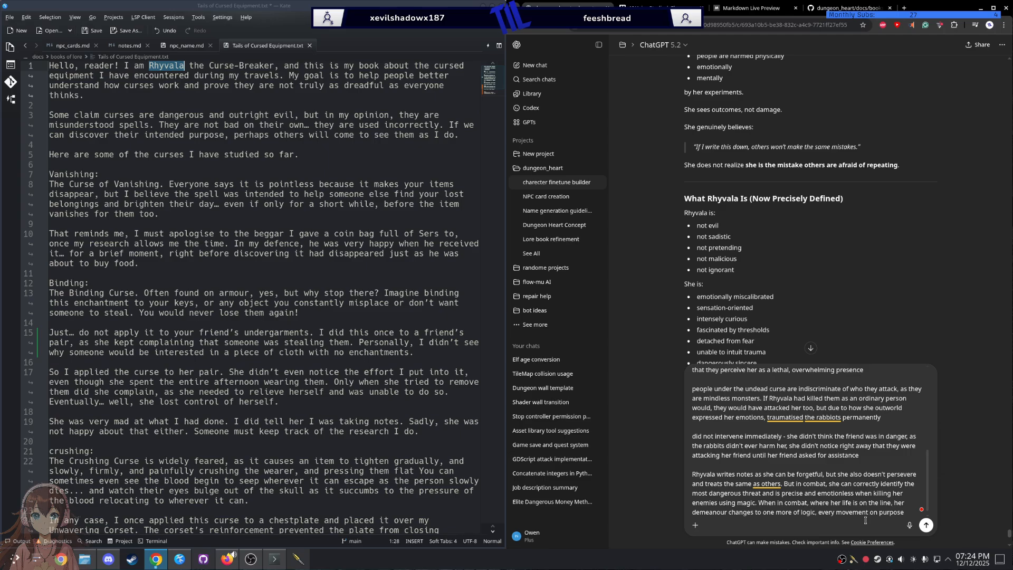
Step: Insert "where" before "every movement" and extend the sentence after "on purpose" with "as are all her attacks"
scroll(794, 506, "down", 1)
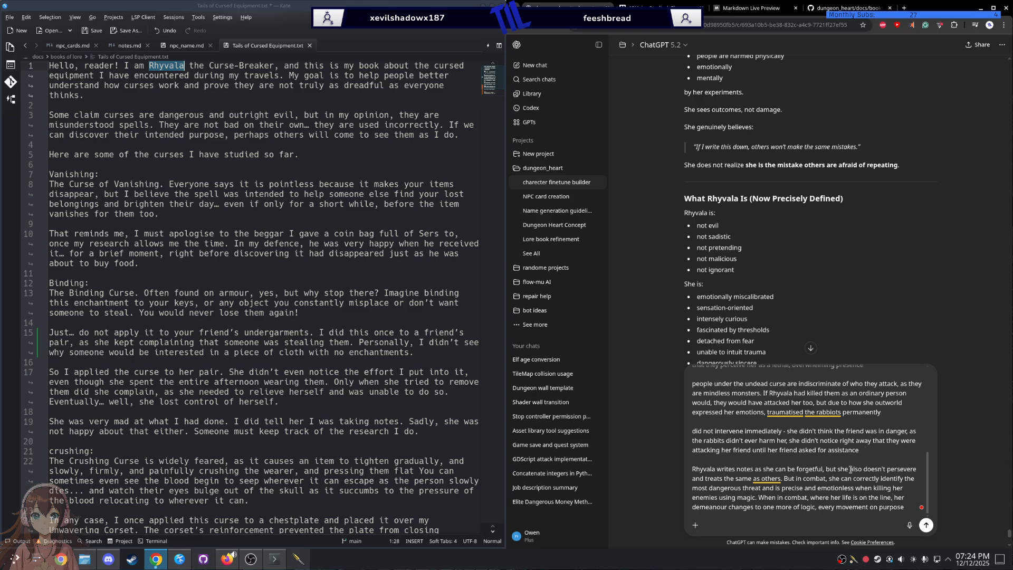
left_click(825, 490)
left_click(814, 506)
type(", where")
type("e as are all the")
key("ctrl")
key("ctrl+BackSpace")
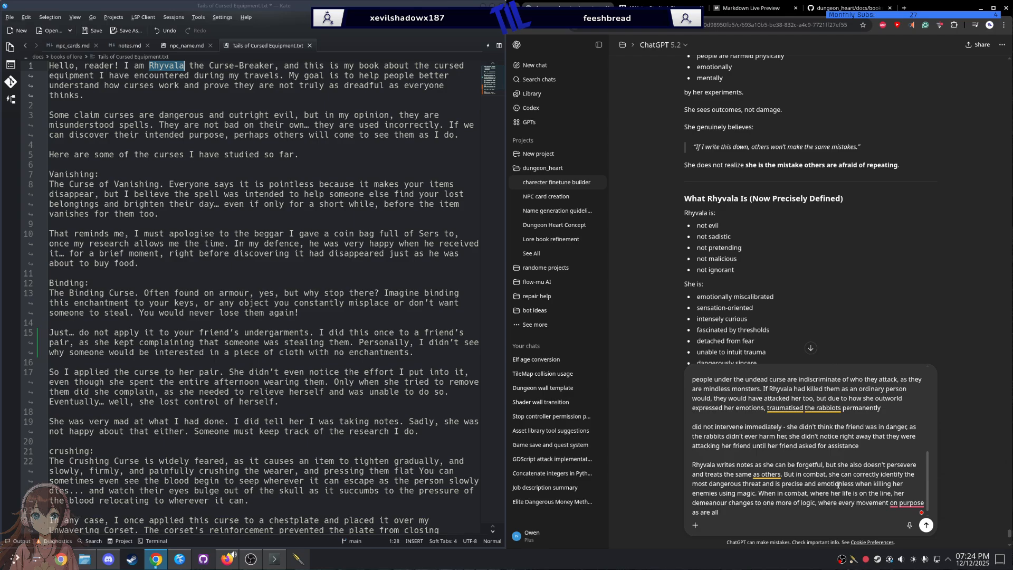
type("her attacks")
Step: Change the ending to "is on purpose, as are all her attacks" and continue with ". this is why people put up wither"
left_click(893, 503)
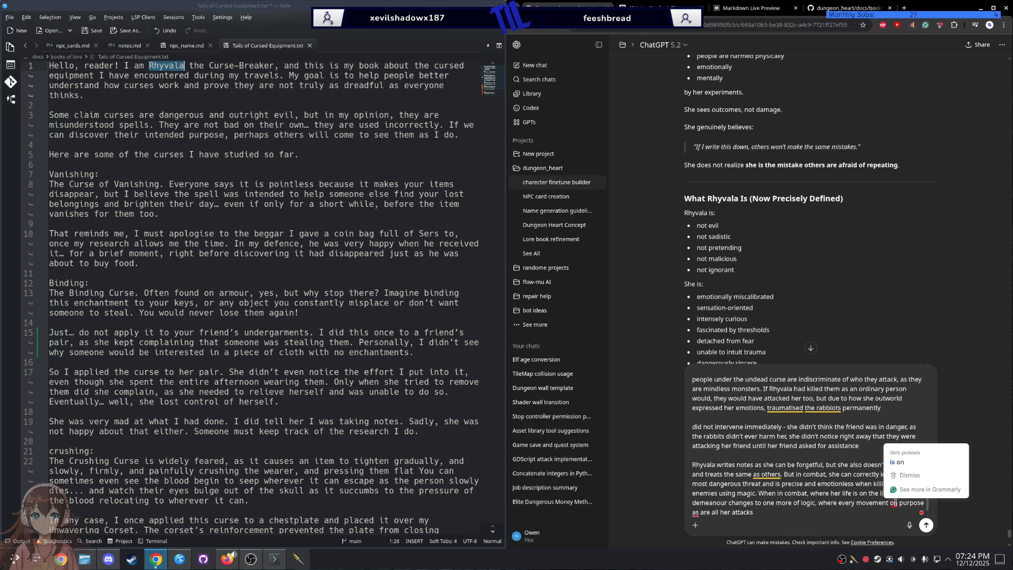
left_click(896, 462)
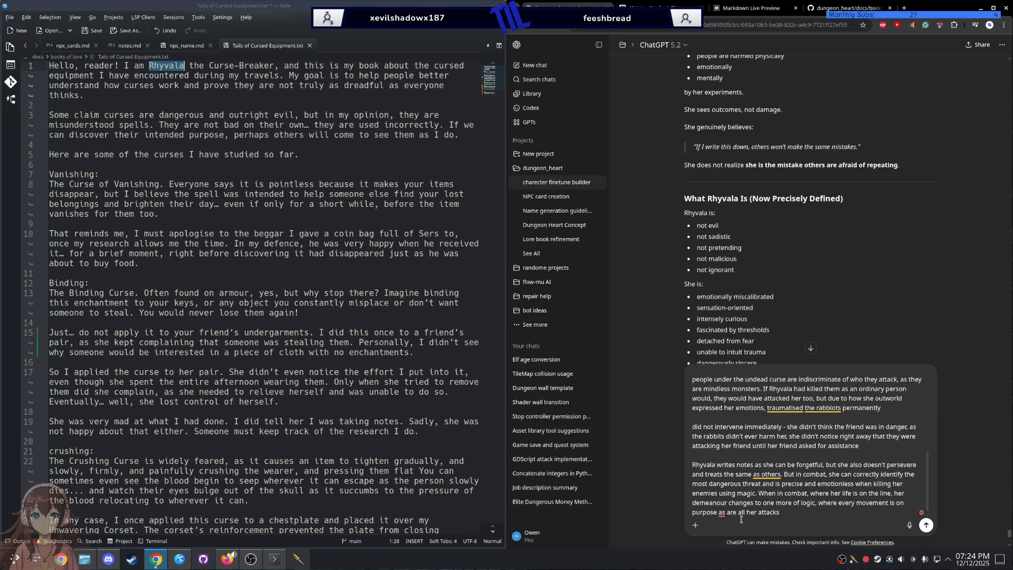
left_click(721, 512)
left_click(729, 477)
type(". this is why people put up wither")
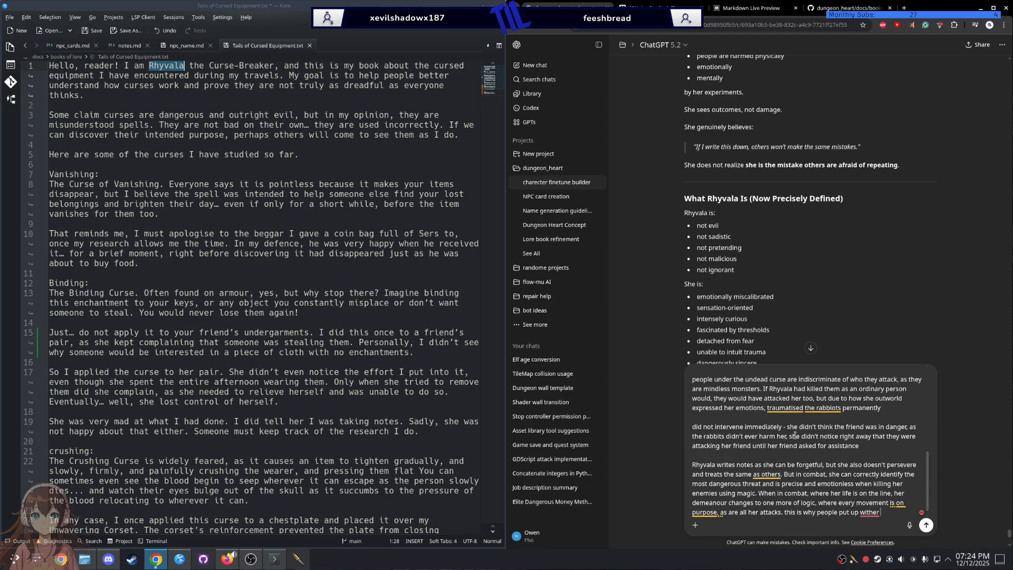
Step: Split the notes paragraph before "But in combat" so the combat text forms its own paragraph after a blank line
mouse_move(771, 478)
left_click(784, 475)
key("shift+Return")
key("shift+Return")
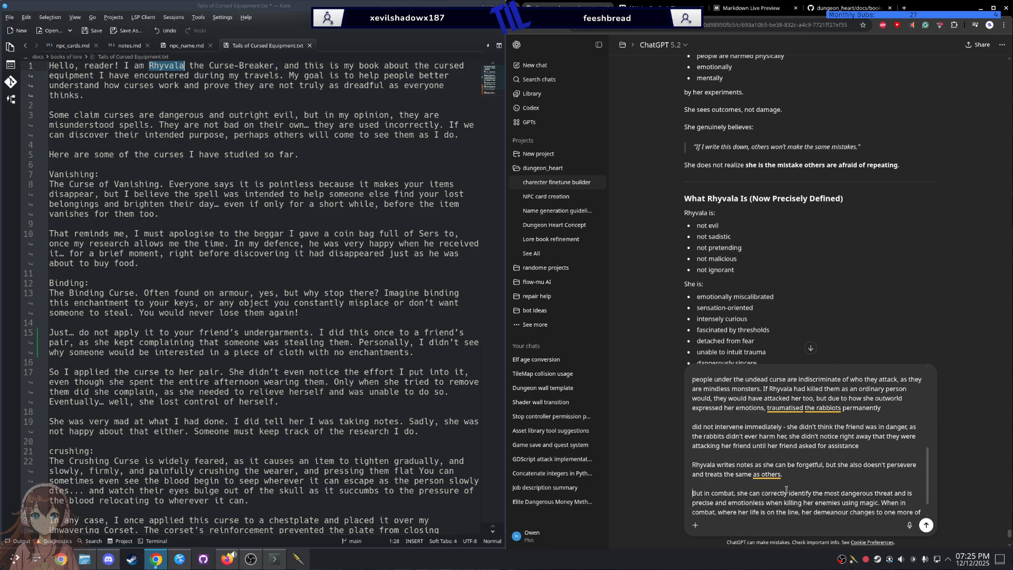
Step: Extend the notes sentence after "treats the same as others" with "as she dosen't corectly identify other emotions."
left_click(781, 475)
type("as she s")
key("BackSpace")
type("dosent")
key("BackSpace")
type(";t")
key("BackSpace")
key("BackSpace")
type("'t")
type("corectly identife")
key("BackSpace")
type("y other emotions.")
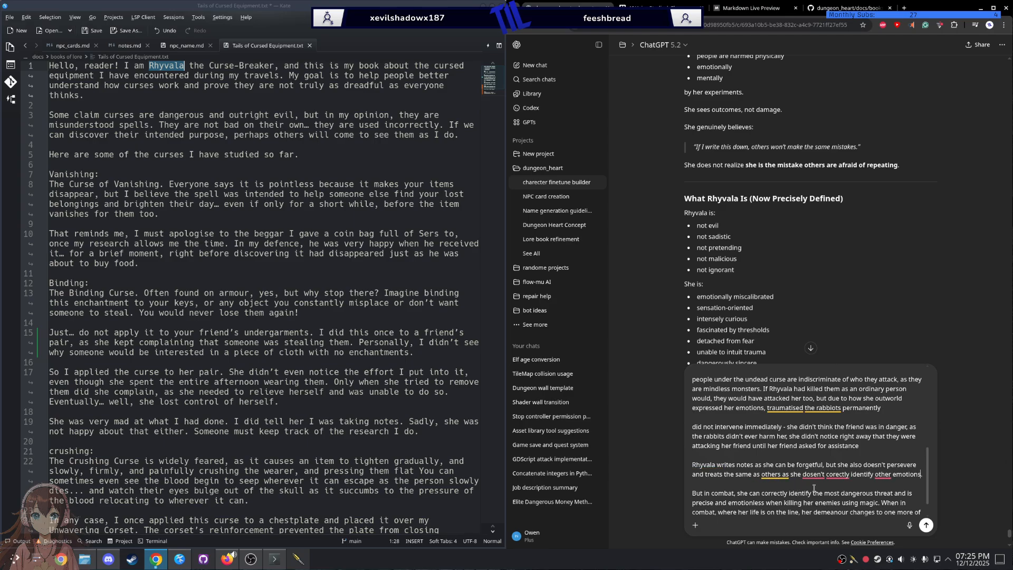
Step: Correct the spelling of "correctly" and "doesn't" in the notes sentence
right_click(839, 474)
left_click(826, 465)
right_click(812, 474)
left_click(823, 484)
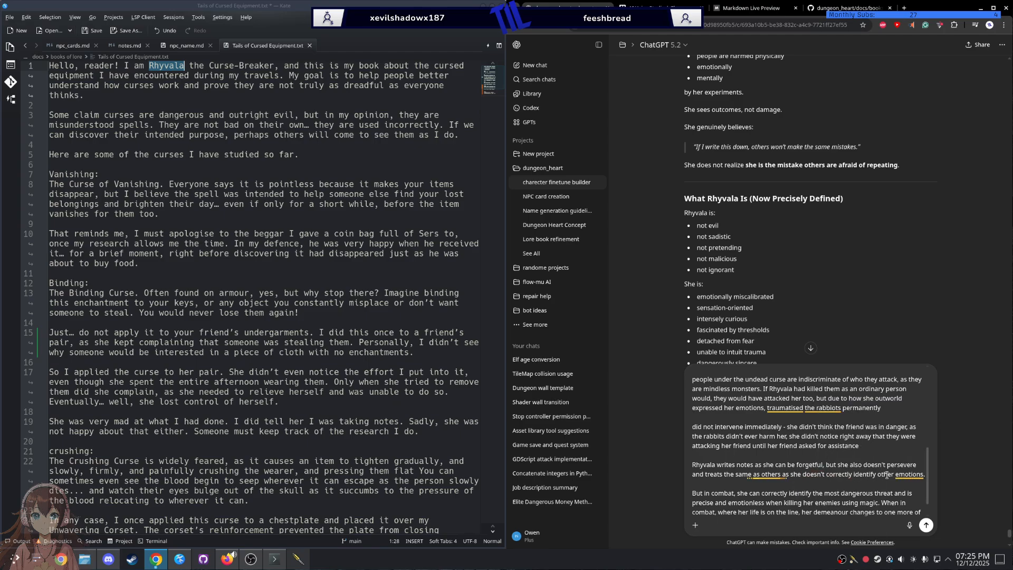
Step: Capitalise "This" and continue after "put up with" with "her normal behavor as they kbnow they can count on her in a fight"
scroll(797, 471, "down", 1)
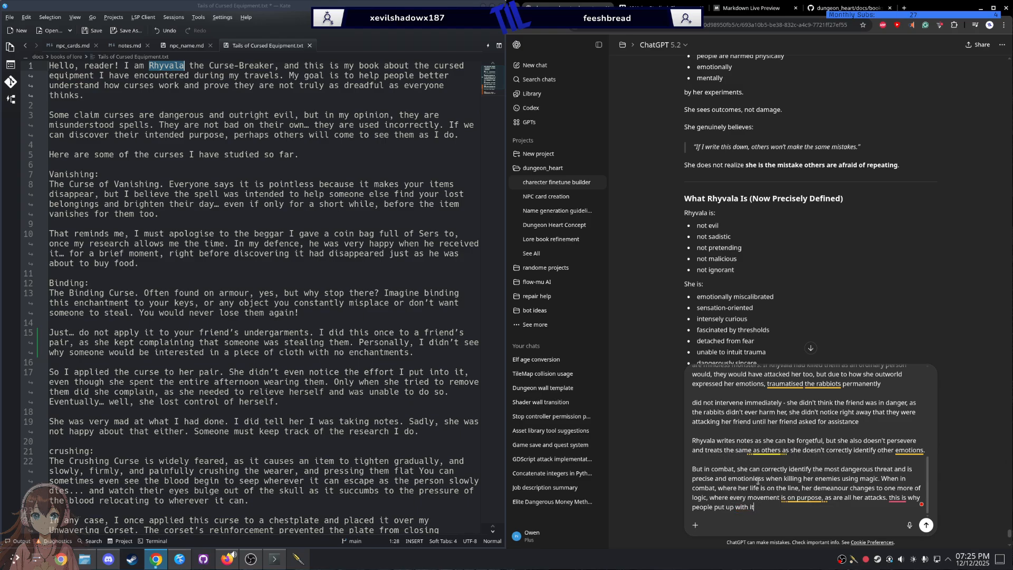
mouse_move(895, 497)
left_click(899, 457)
type("her normal behavor as th")
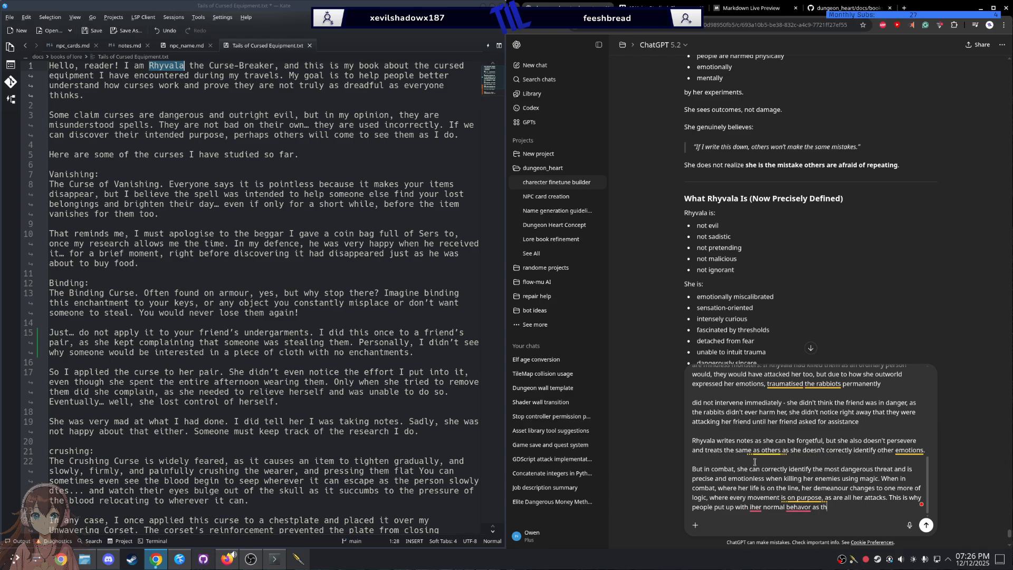
type("ey kbnow they can count on her in a fight")
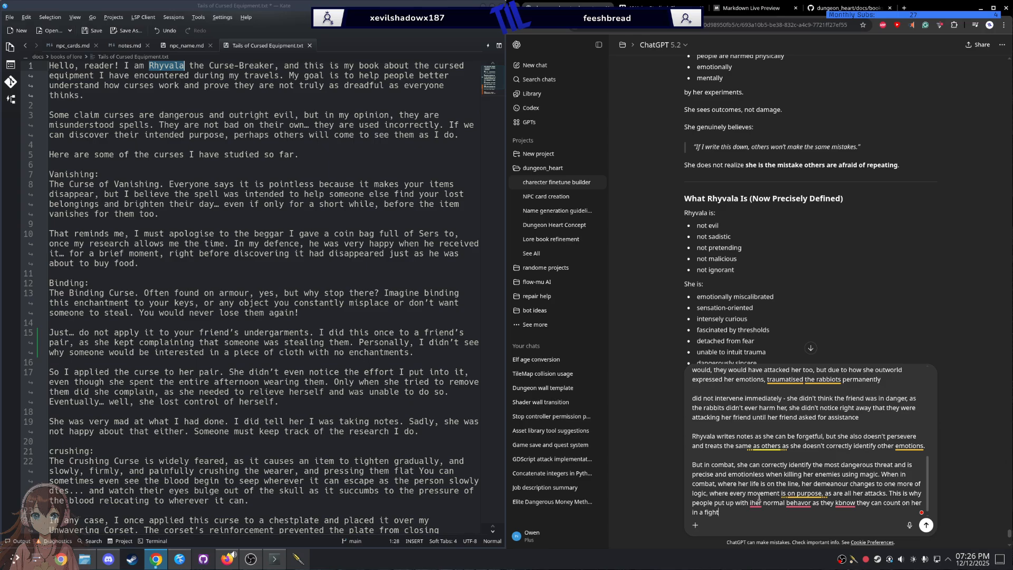
Step: Correct "her", "behaviour" and "know" in the last sentence, and add a comma after "behaviour"
mouse_move(755, 501)
left_click(755, 447)
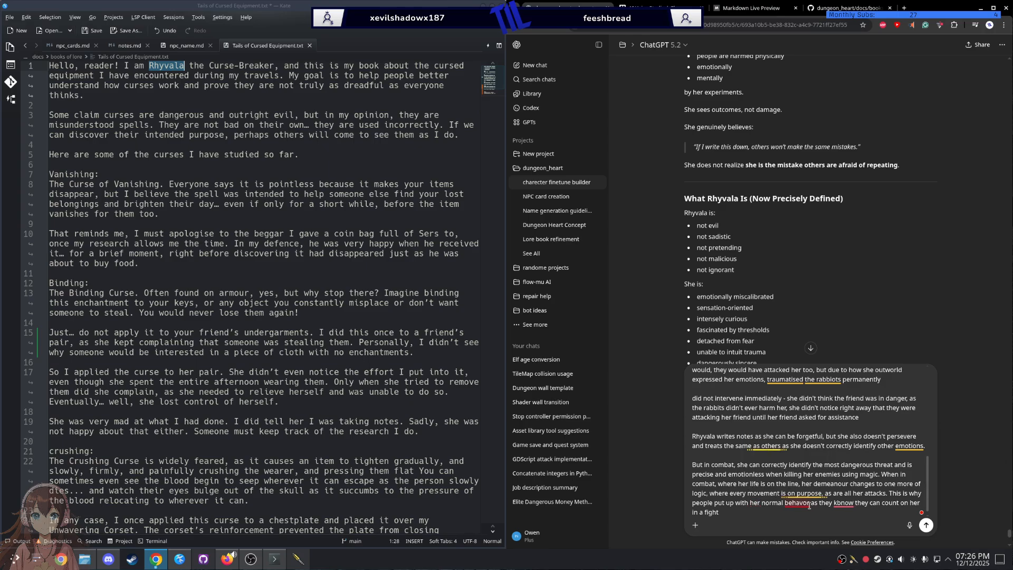
mouse_move(798, 504)
left_click(797, 448)
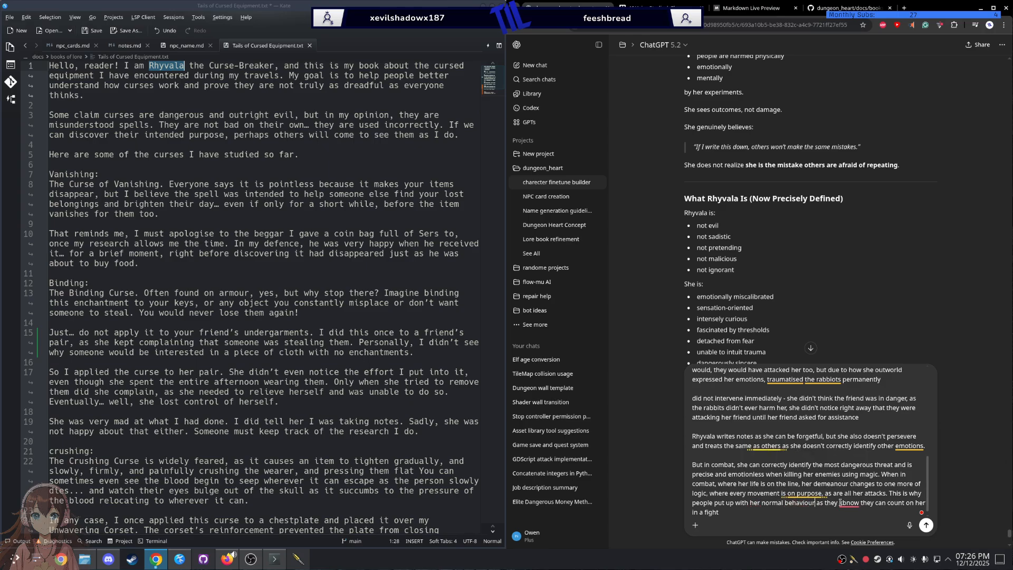
mouse_move(849, 504)
left_click(847, 447)
mouse_move(797, 503)
left_click(796, 462)
Step: Append ", just while exploring doungons don't show her cursed items as may try to use it on you to see its reaction"
left_click(754, 511)
type(", just wh")
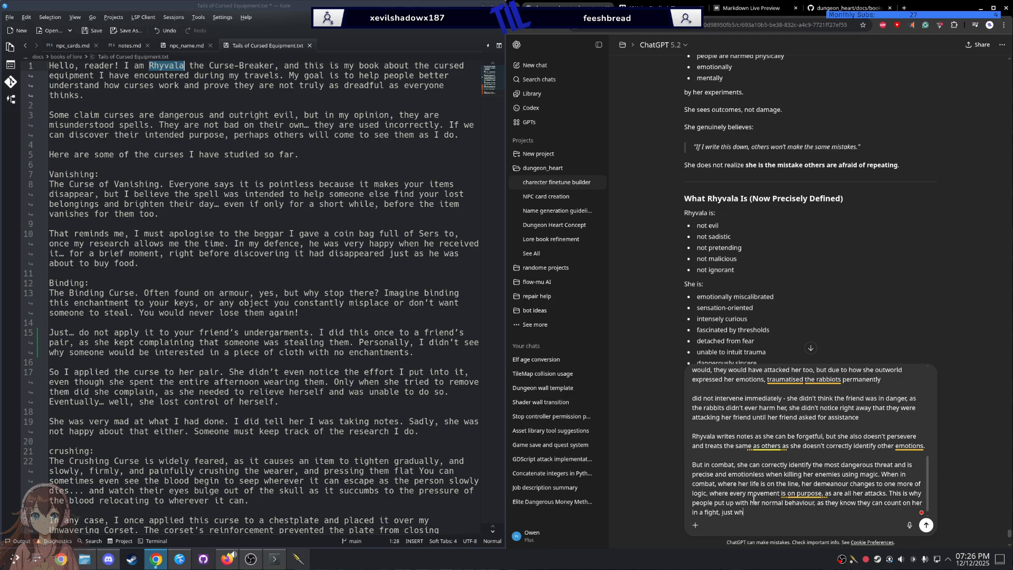
type("ile exploring doungons don't show her curse")
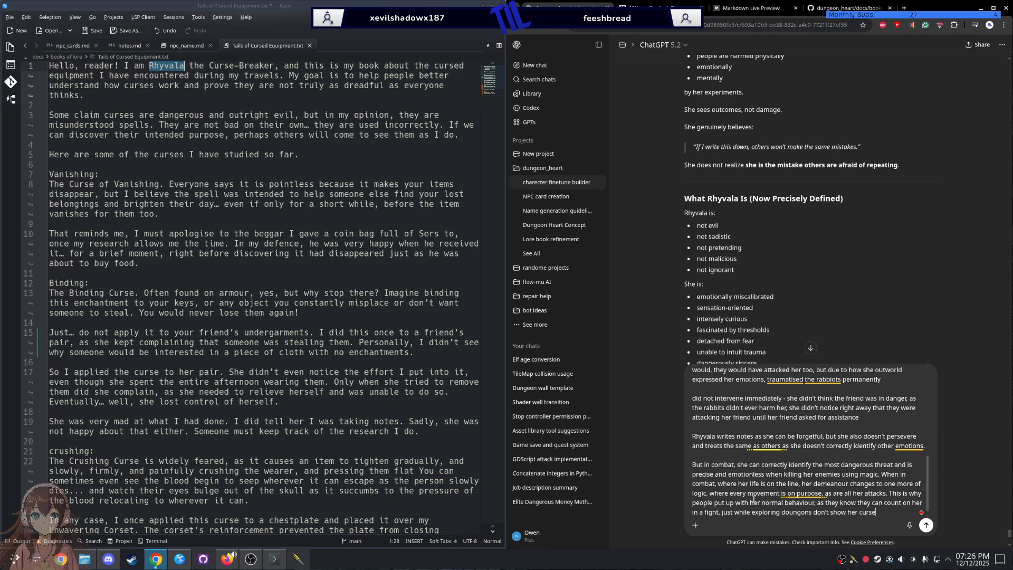
type("d items as may try to use it on you")
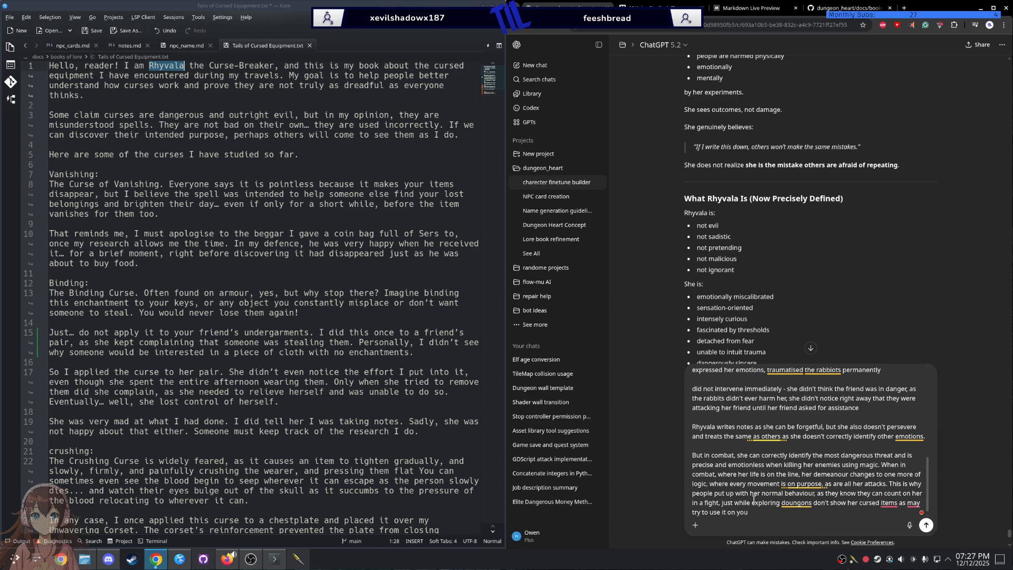
type(" to she")
key("BackSpace")
key("BackSpace")
type("ee its reaction")
Step: Correct "dungeons", add commas after "dungeons" and "items", insert "she" before "may", and change "use it" to "use them"
left_click(796, 502)
left_click(849, 472)
left_click(888, 503)
left_click(892, 462)
mouse_move(911, 499)
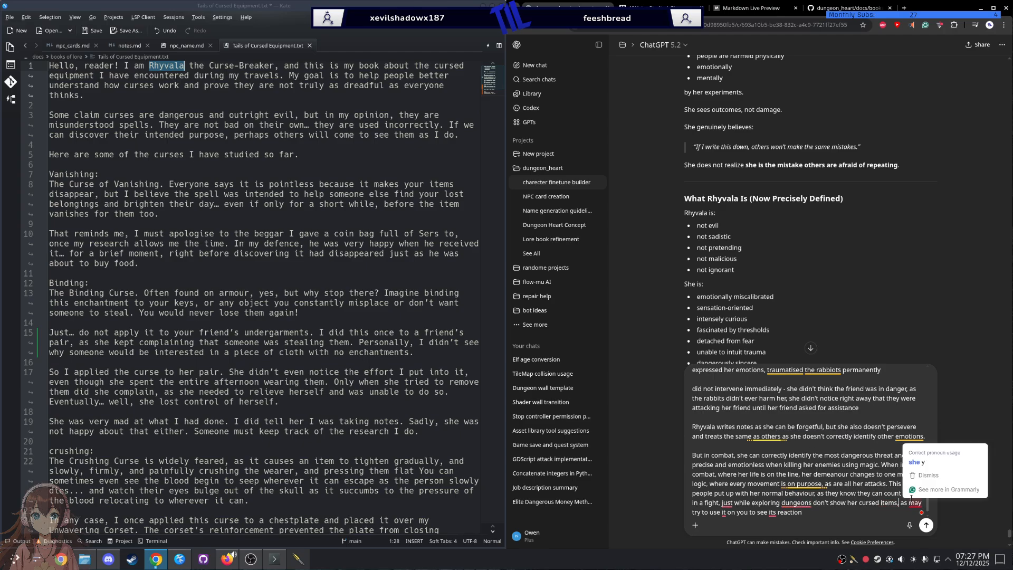
left_click(913, 462)
mouse_move(797, 502)
left_click(796, 462)
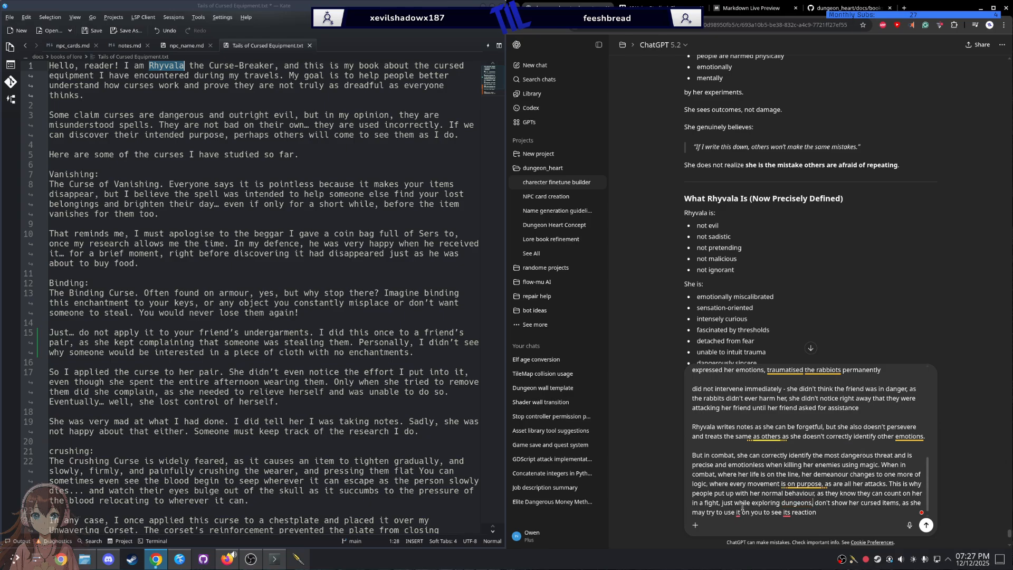
mouse_move(739, 513)
left_click(745, 476)
Step: Insert "and she almost becomes a different person," after "demeanour changes", replacing the "to" before "one more of logic"
type("and she almost")
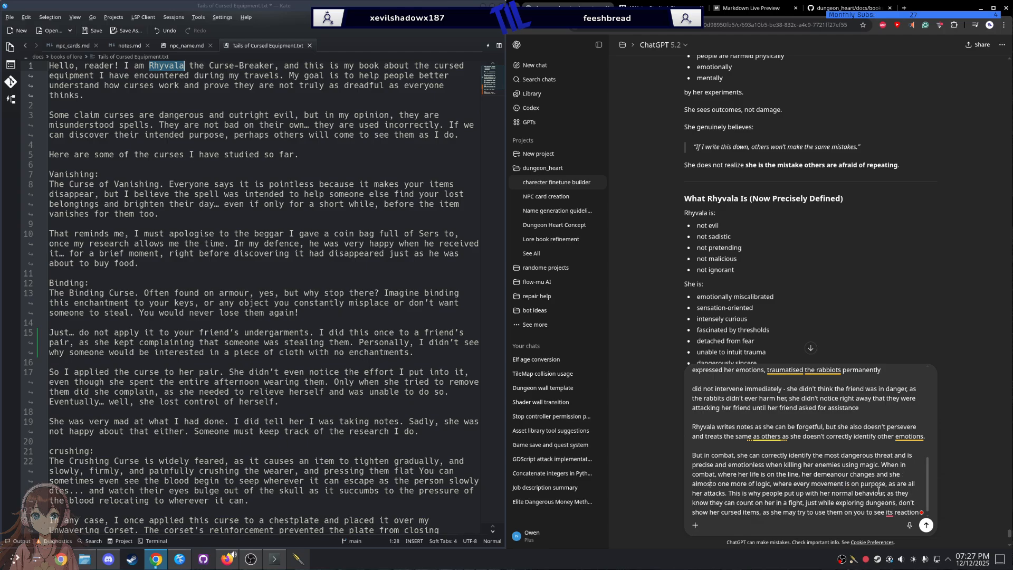
type(" becomes a difrent person to")
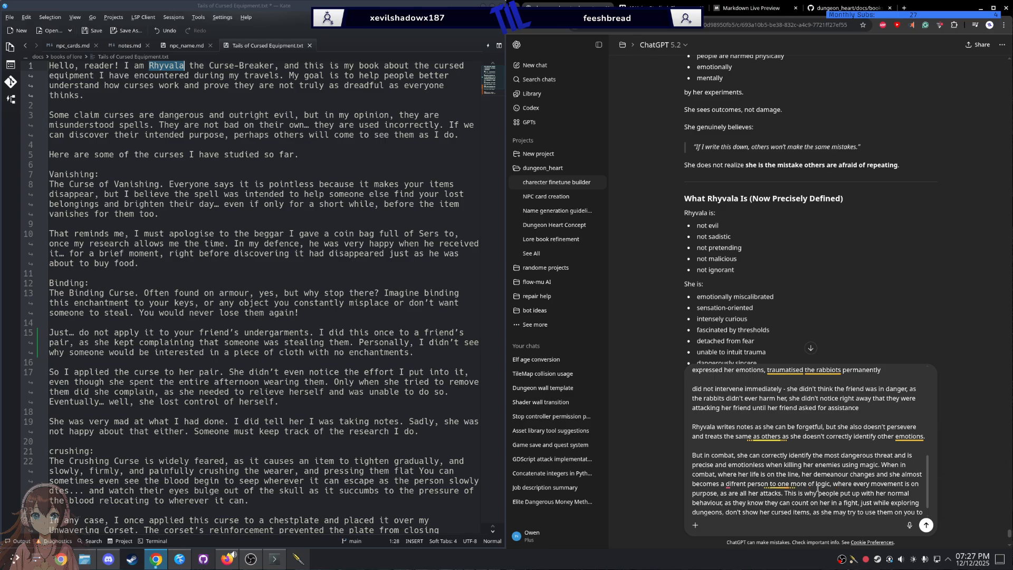
mouse_move(773, 491)
left_click(774, 485)
key("BackSpace")
key("BackSpace")
key("BackSpace")
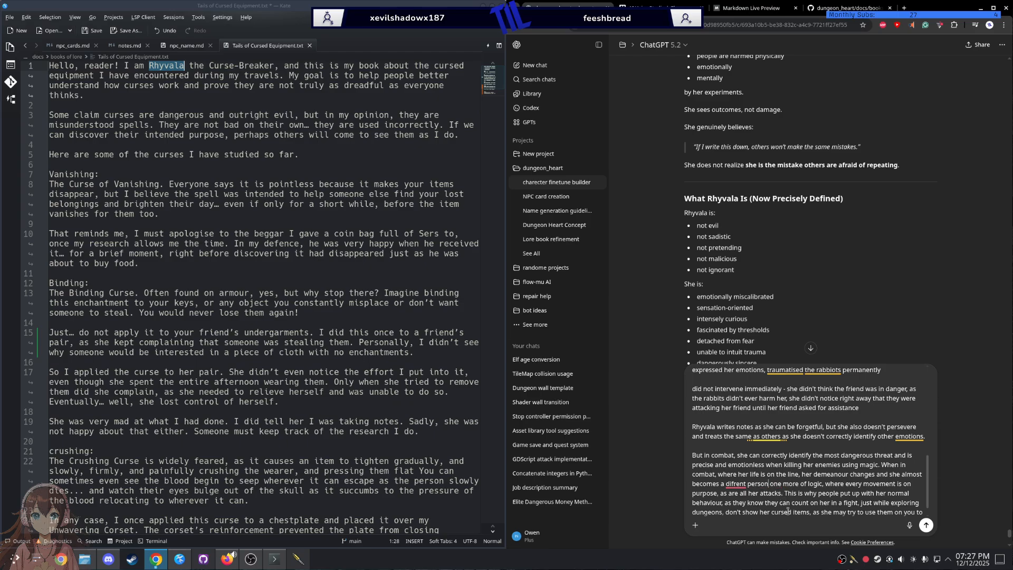
type(".")
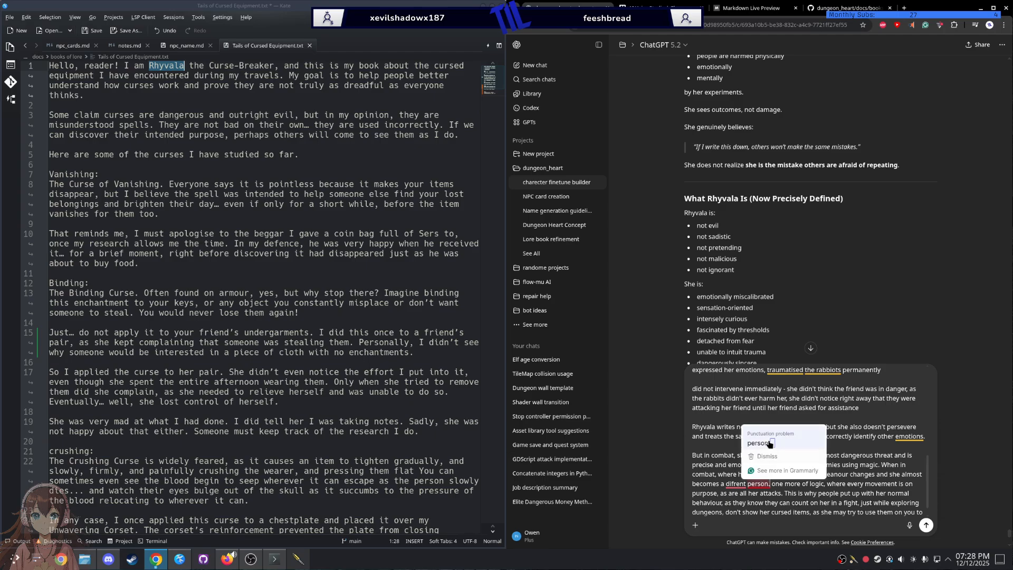
mouse_move(744, 483)
left_click(739, 428)
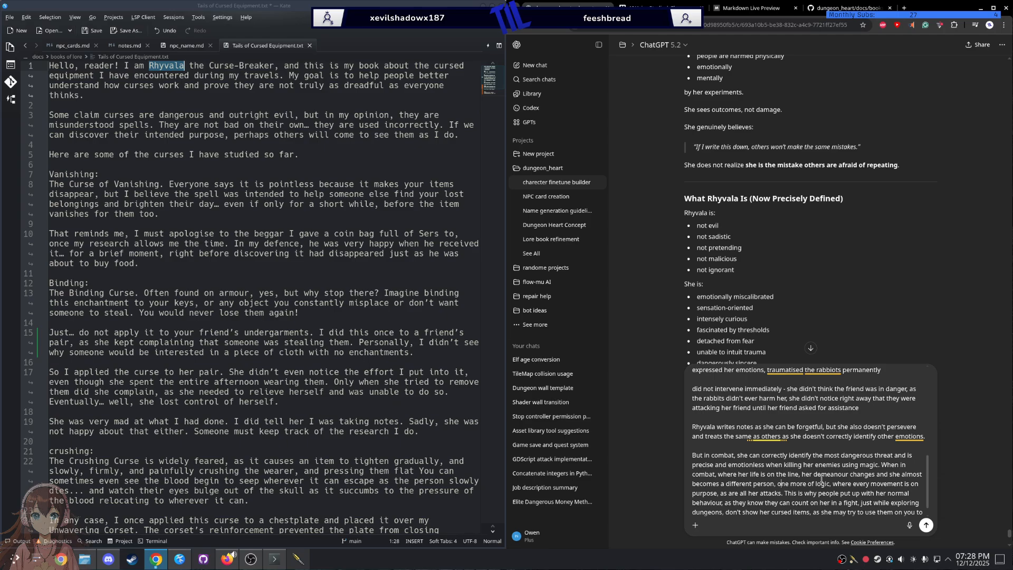
Step: Change "its reaction" to "their reaction" at the end of the combat paragraph
scroll(821, 477, "down", 1)
mouse_move(707, 505)
left_click(712, 466)
Step: Add a new paragraph: "thou during the battel if sh enotices a cursed item she will remember its location so she can better investagate it after"
left_click(753, 508)
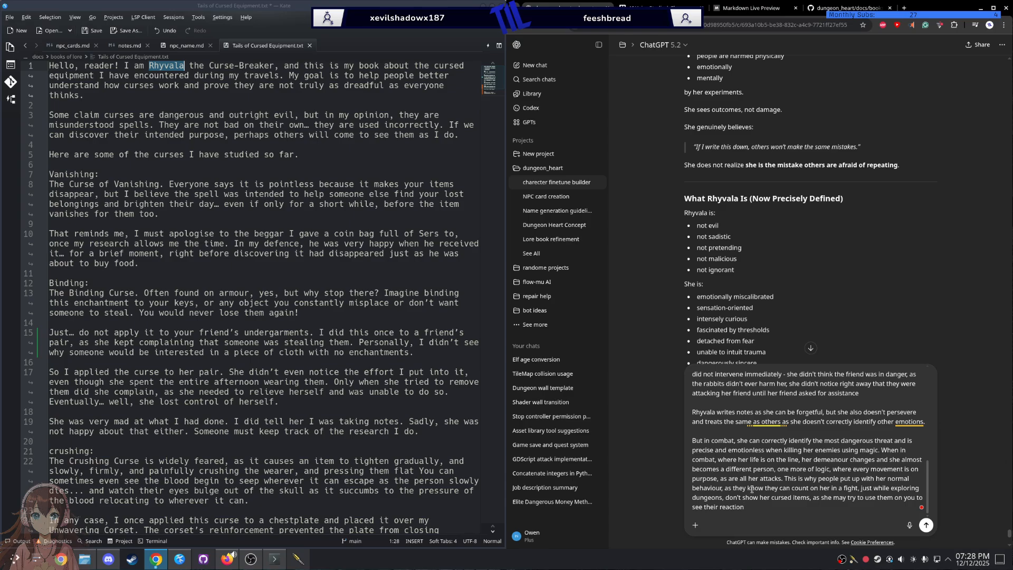
key("shift+Return")
key("shift+Return")
type("thou ")
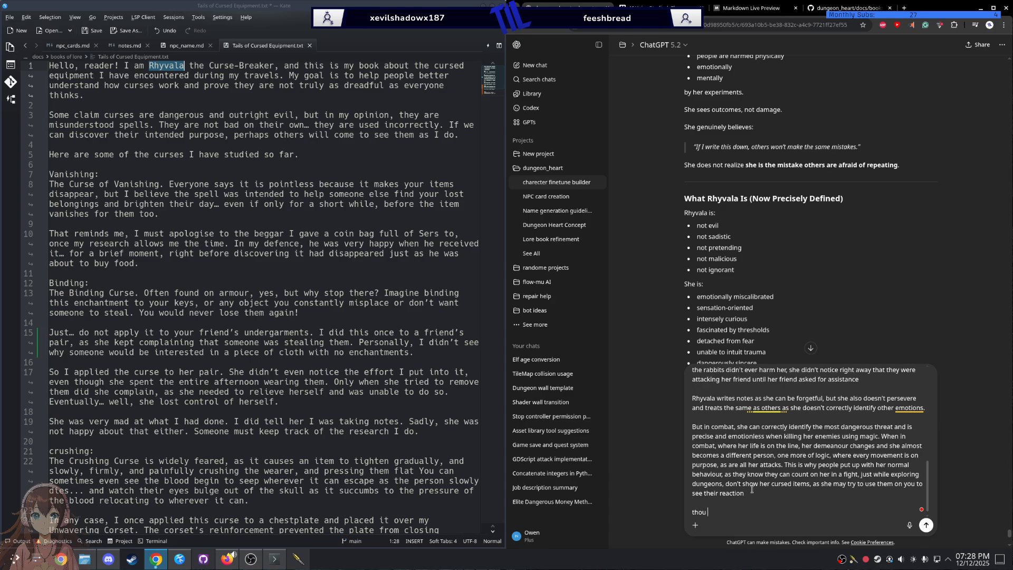
type("during the battel if sh enotices a cursed item she")
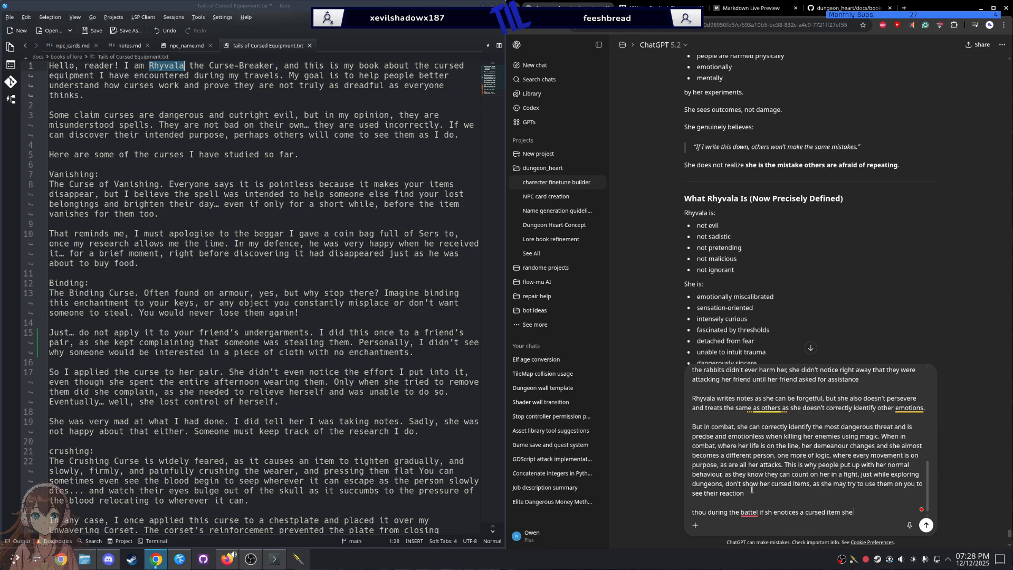
type(" will remember its location t")
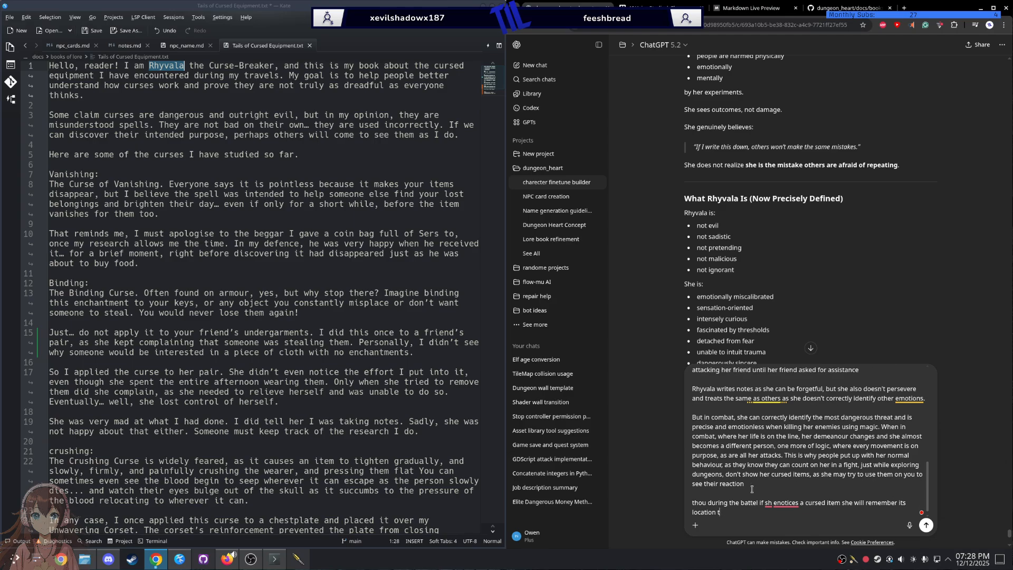
type("oo she can better investagate it aft")
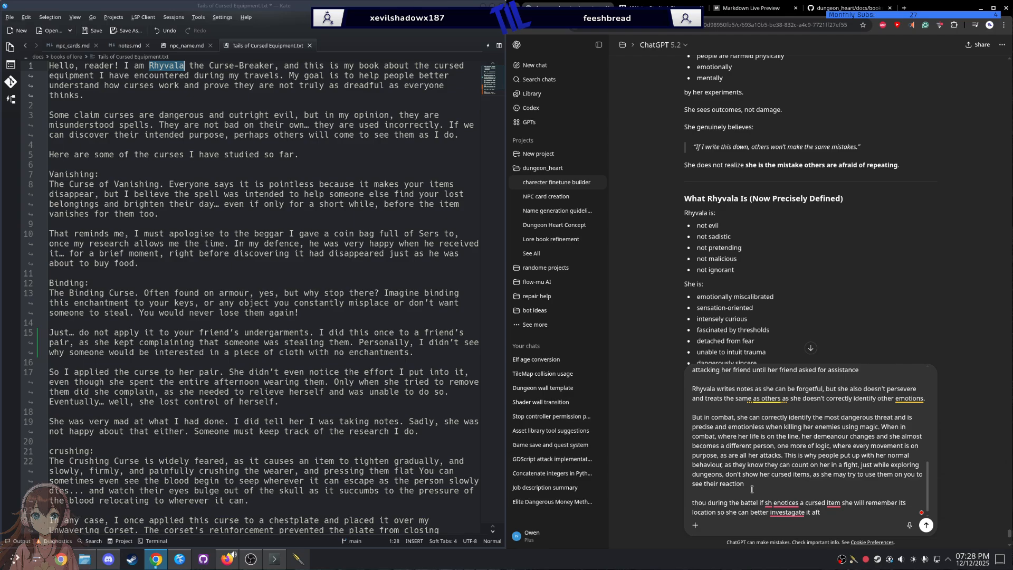
type("er")
Step: Correct the spelling to "she notices" and "investigate" in the new paragraph, and add a comma after "item"
left_click(777, 498)
key("BackSpace")
mouse_move(768, 504)
left_click(770, 461)
left_click(836, 462)
mouse_move(800, 510)
left_click(793, 458)
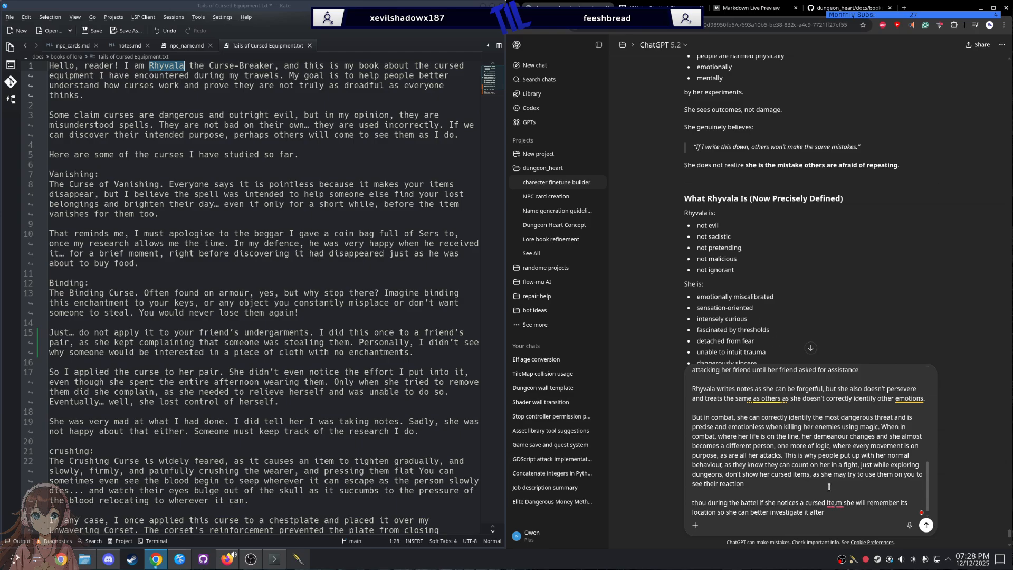
left_click(819, 459)
type(",")
Step: Capitalise "Thou" at the start of the last paragraph, add a comma after it, and correct the spelling of "battle"
mouse_move(701, 502)
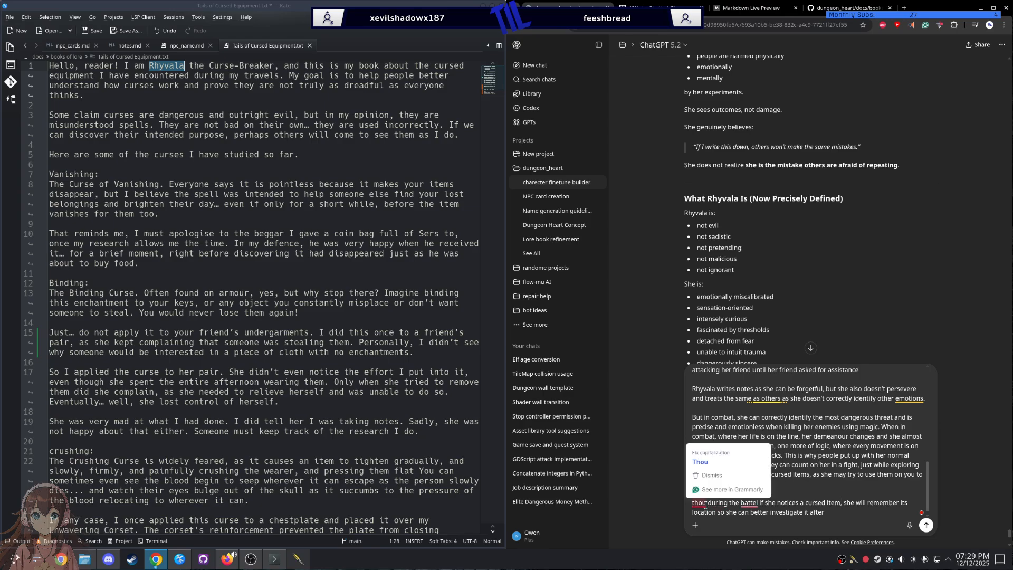
left_click(705, 465)
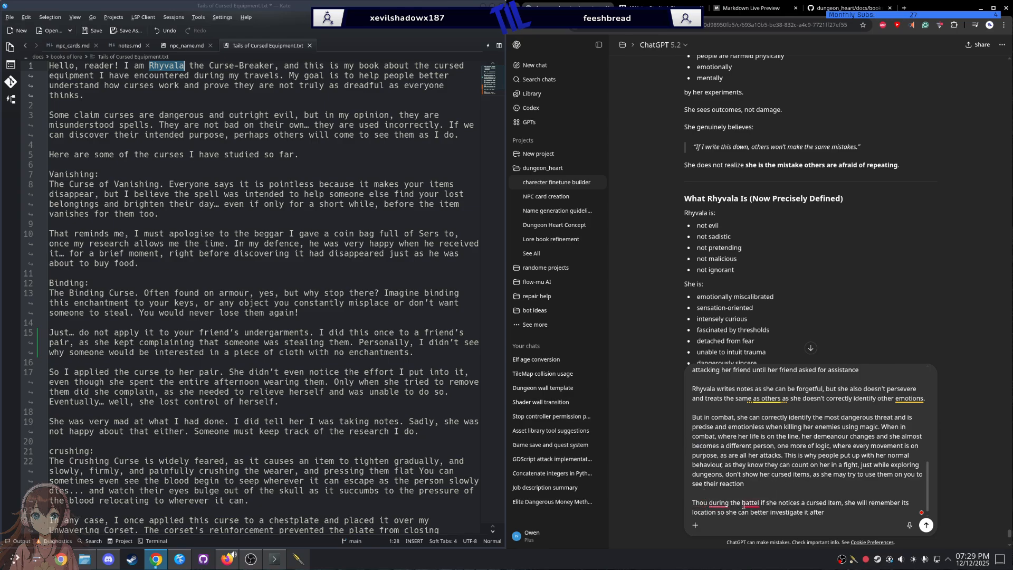
mouse_move(719, 502)
left_click(723, 463)
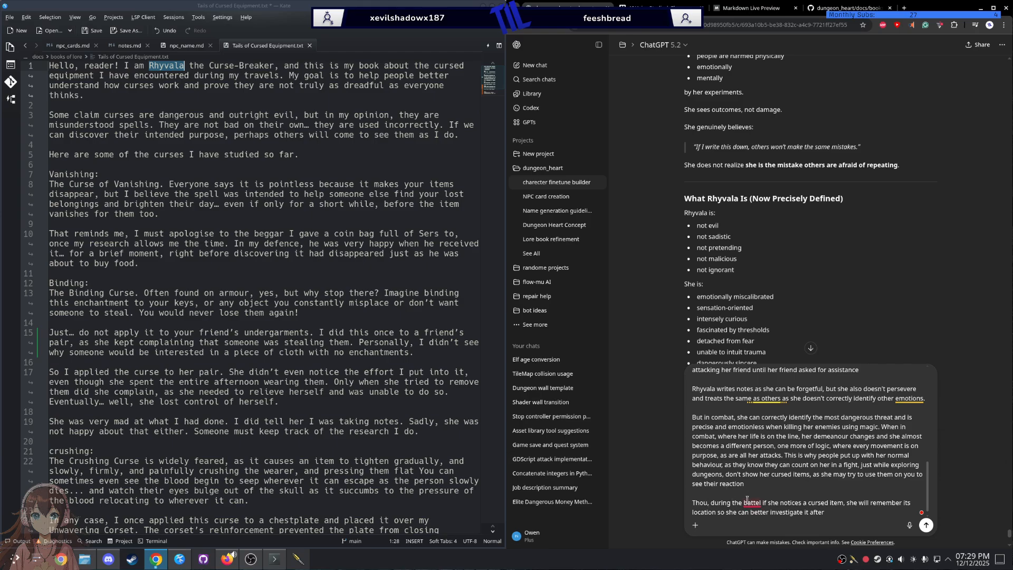
mouse_move(752, 505)
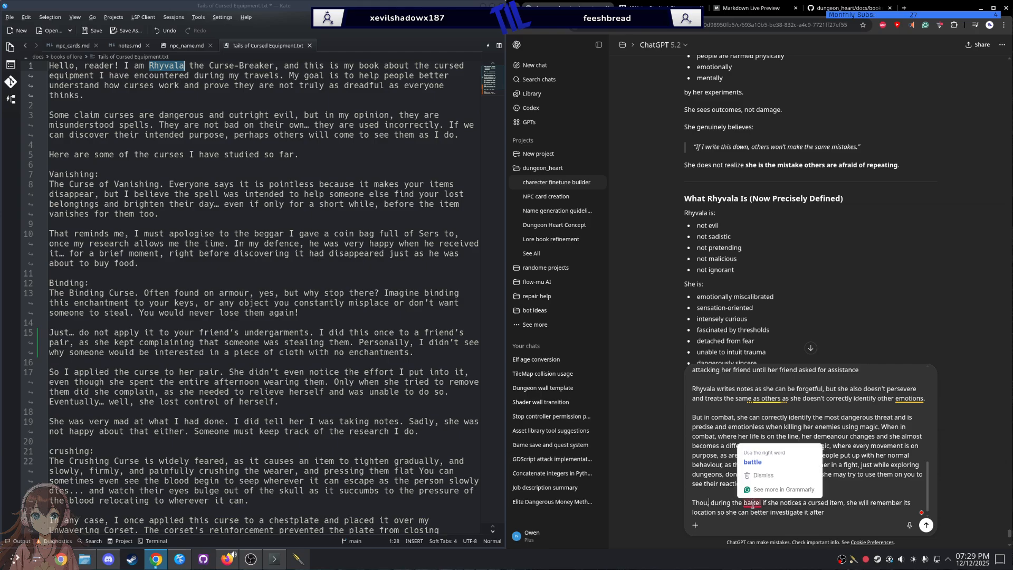
left_click(758, 463)
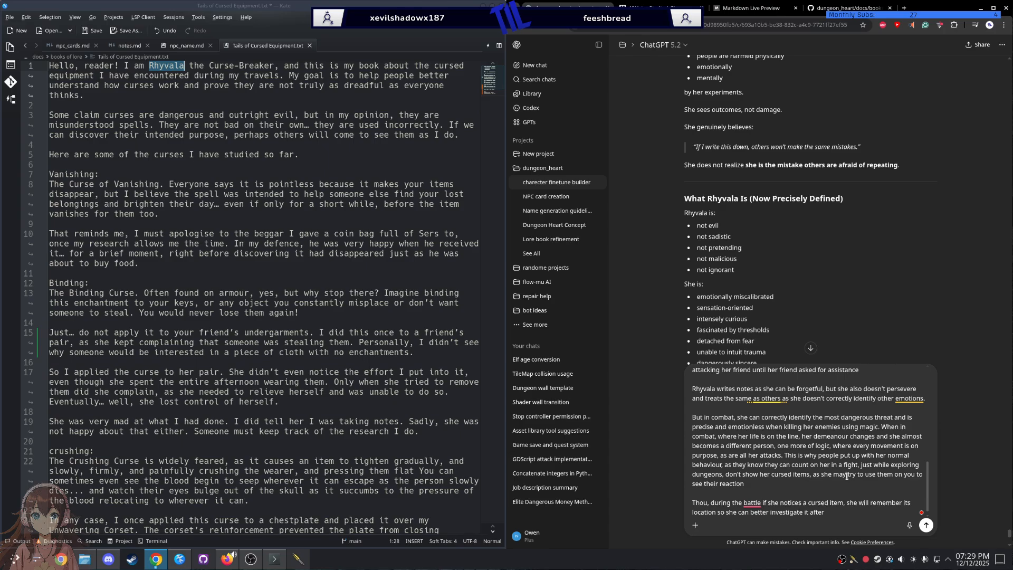
Step: Insert "her eyss will glime a littl ebit with exitment be for returning back to a sharpend look" before "she will remember"
left_click(847, 504)
type("her eyss will glime")
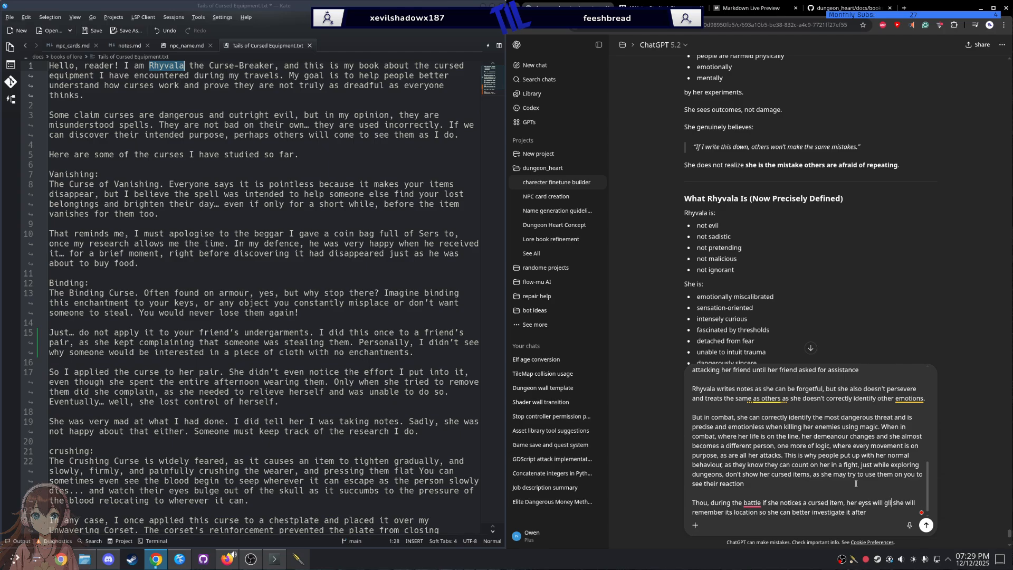
type(" a littl eb")
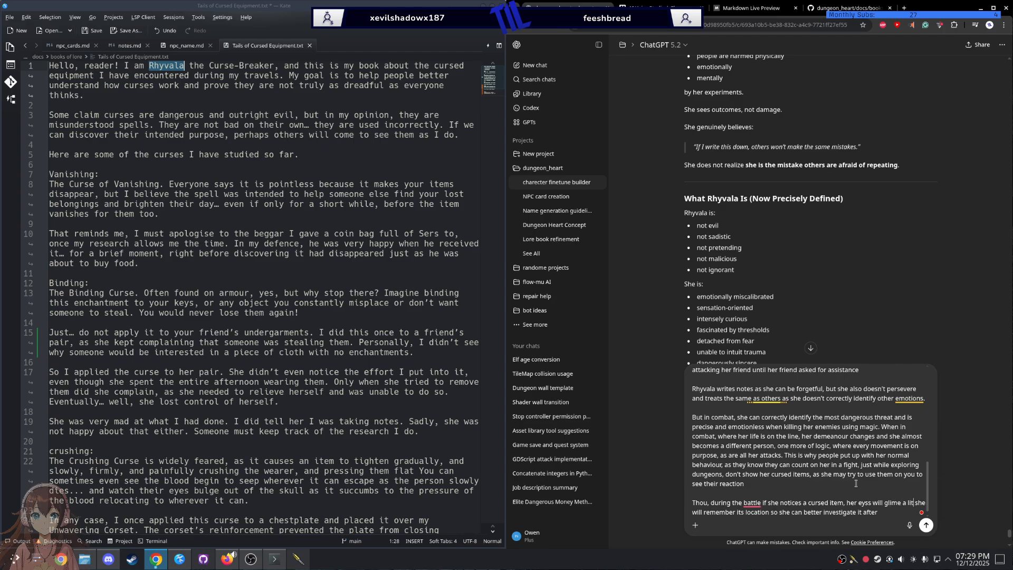
type("it with exit")
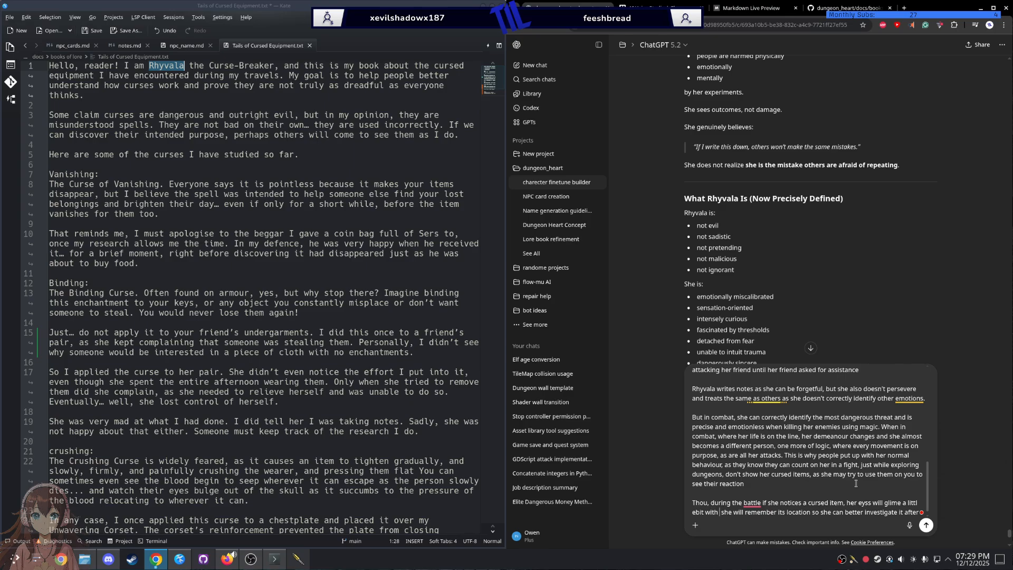
type("ment")
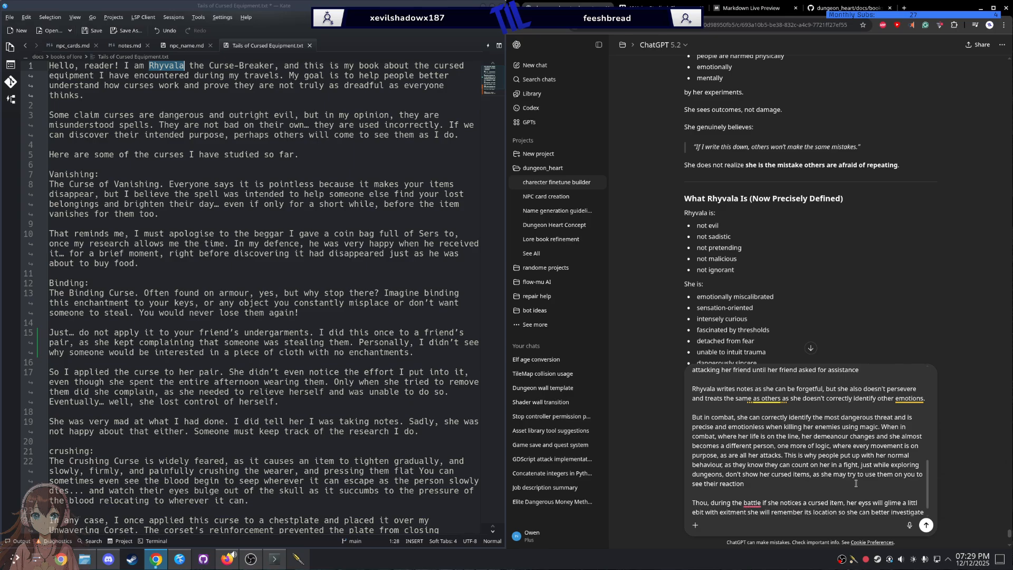
type(" be for")
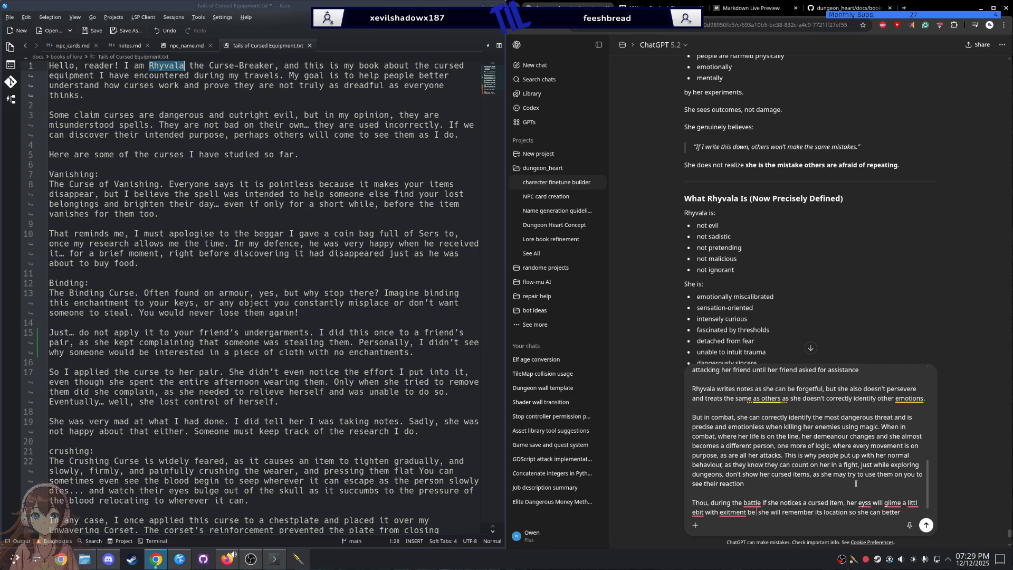
type(" returning to n")
key("BackSpace")
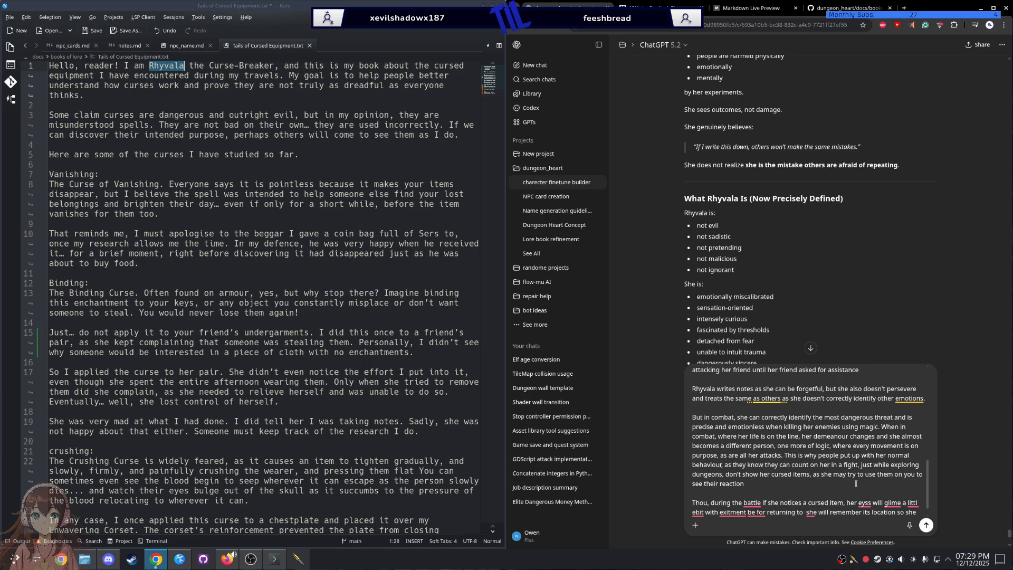
key("BackSpace")
key("BackSpace")
key("BackSpace")
type("back to a sharpend look")
Step: Correct the inserted clause to read "eyes", "sharp" and "before", and shorten "returning back to" to "returning to"
mouse_move(865, 501)
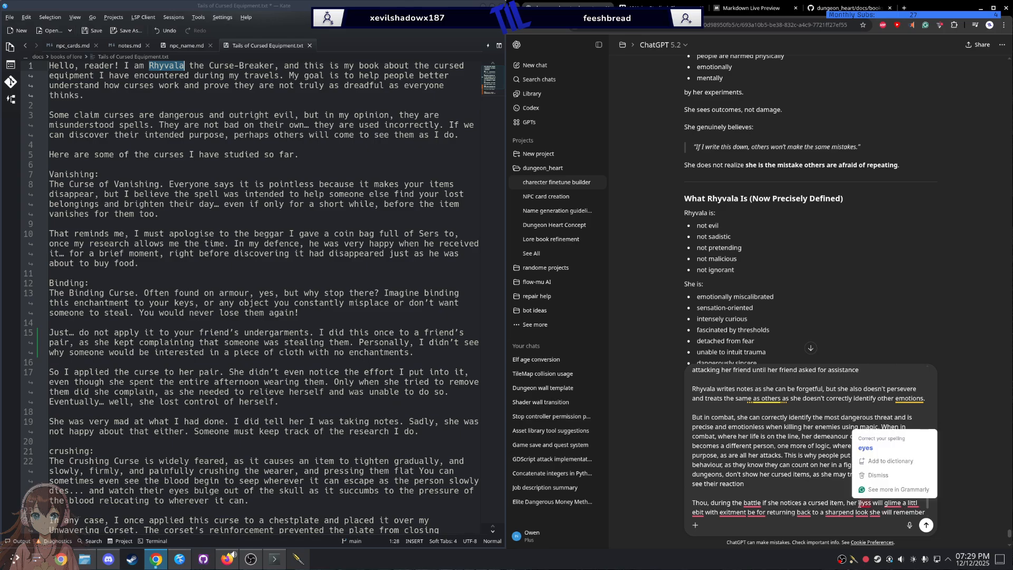
left_click(869, 450)
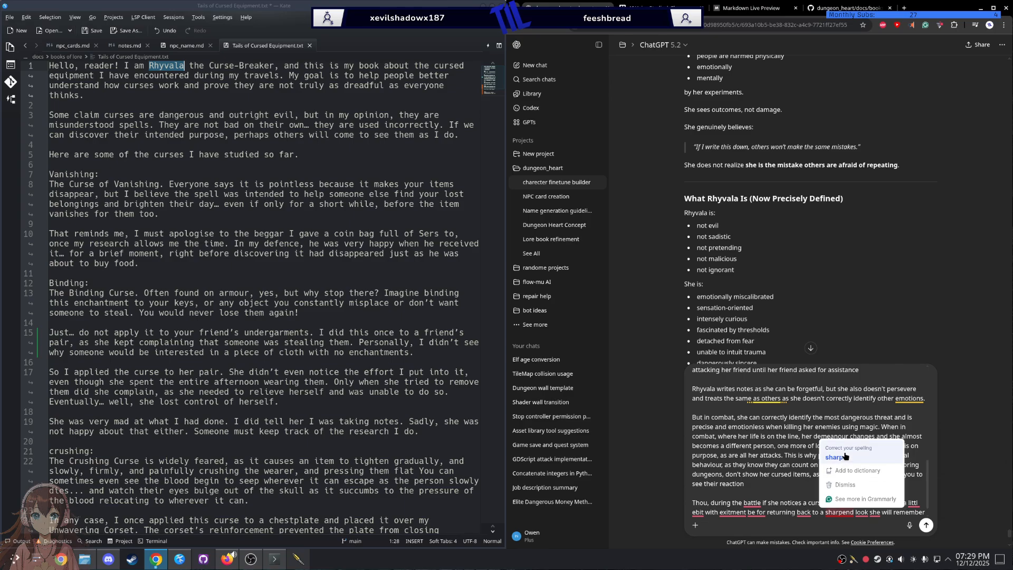
left_click(832, 457)
mouse_move(803, 513)
left_click(809, 469)
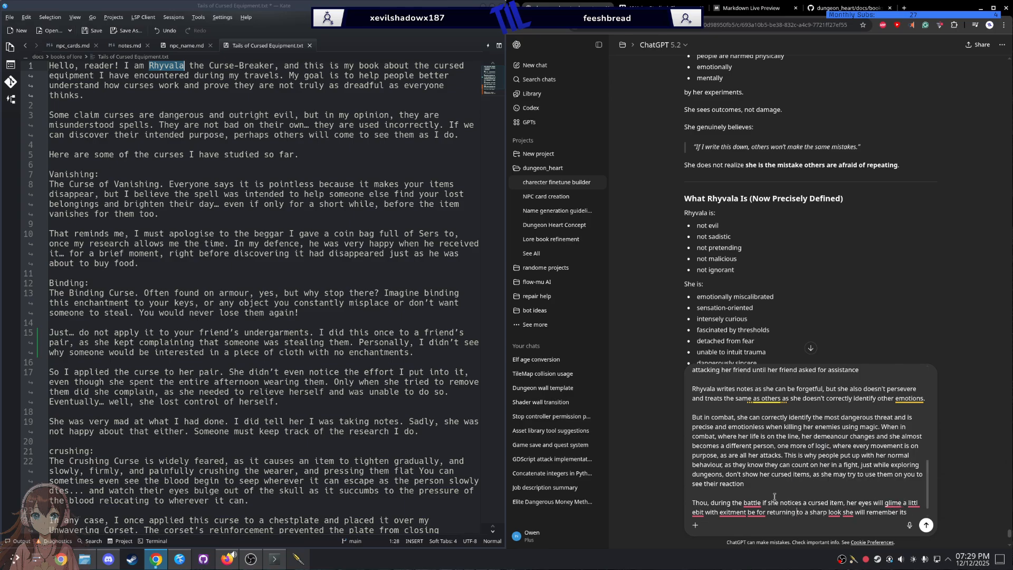
mouse_move(764, 512)
left_click(757, 471)
Step: Correct the remaining misspellings in the eyes clause to "excitement", "little bit" and "glimmer"
mouse_move(733, 512)
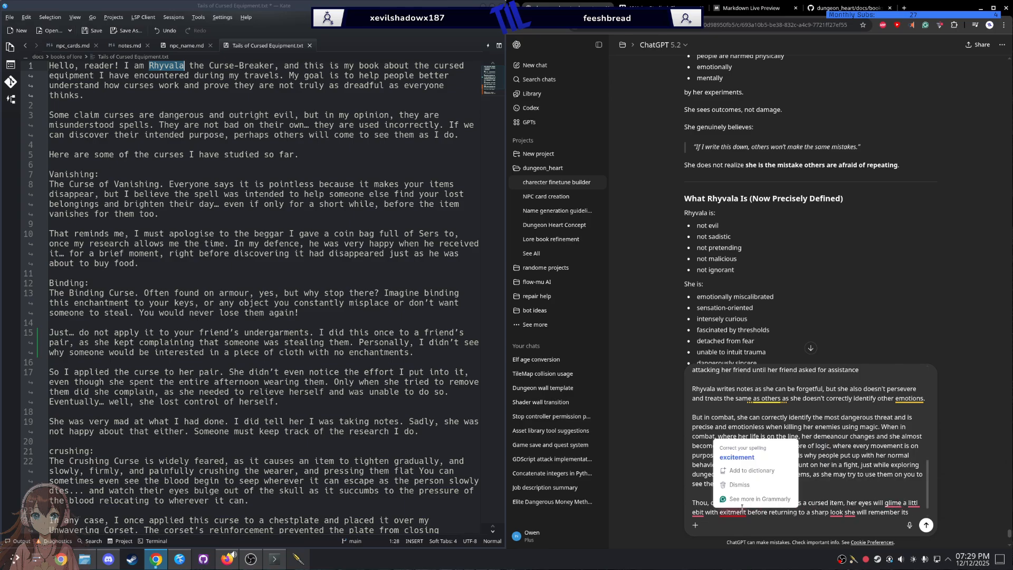
left_click(744, 460)
mouse_move(698, 512)
left_click(711, 472)
mouse_move(899, 503)
left_click(898, 458)
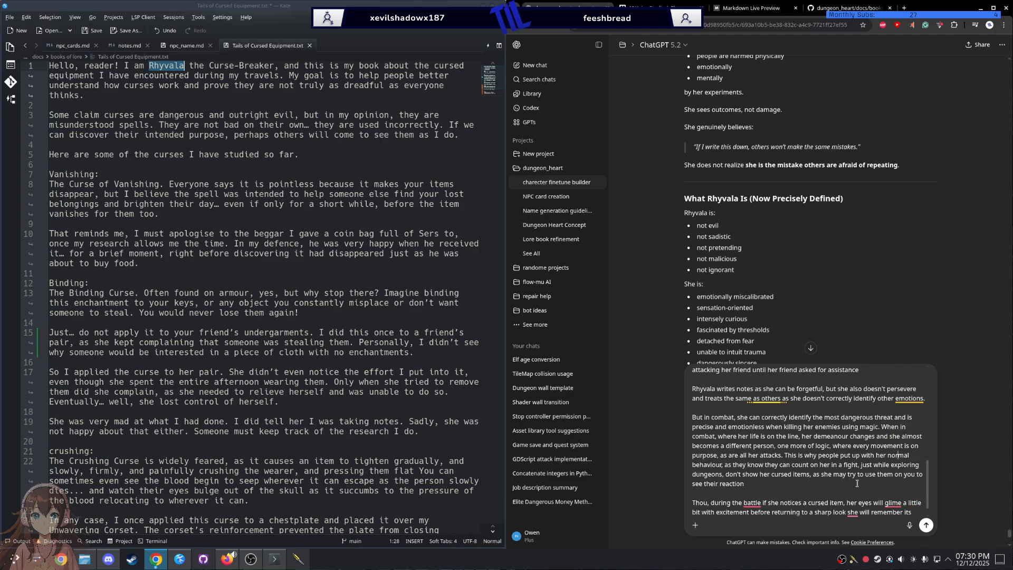
left_click(899, 460)
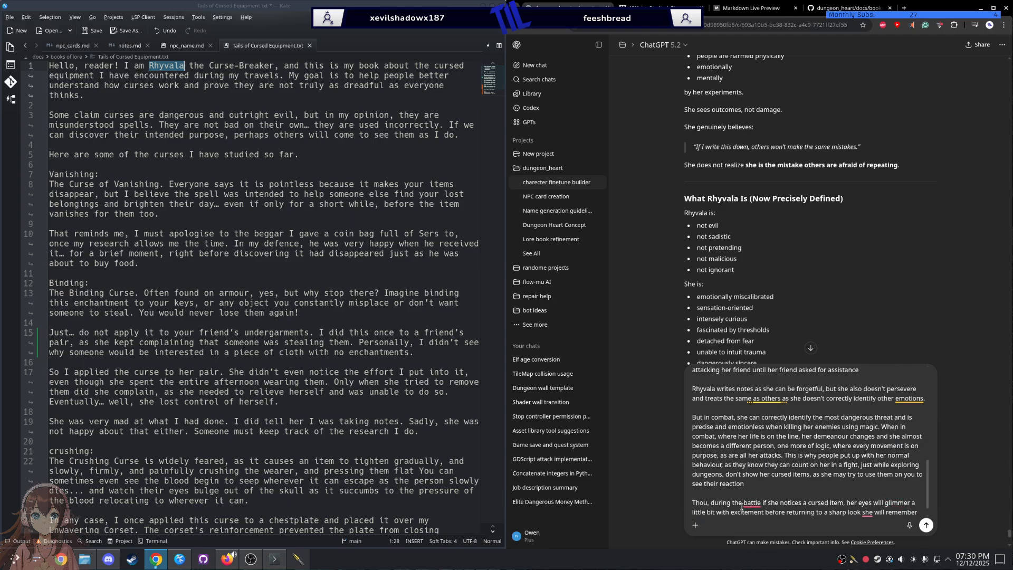
Step: Add a comma after "battle", end the sentence after "sharp look", and insert "and" after the capitalised "She"
mouse_move(749, 504)
left_click(754, 459)
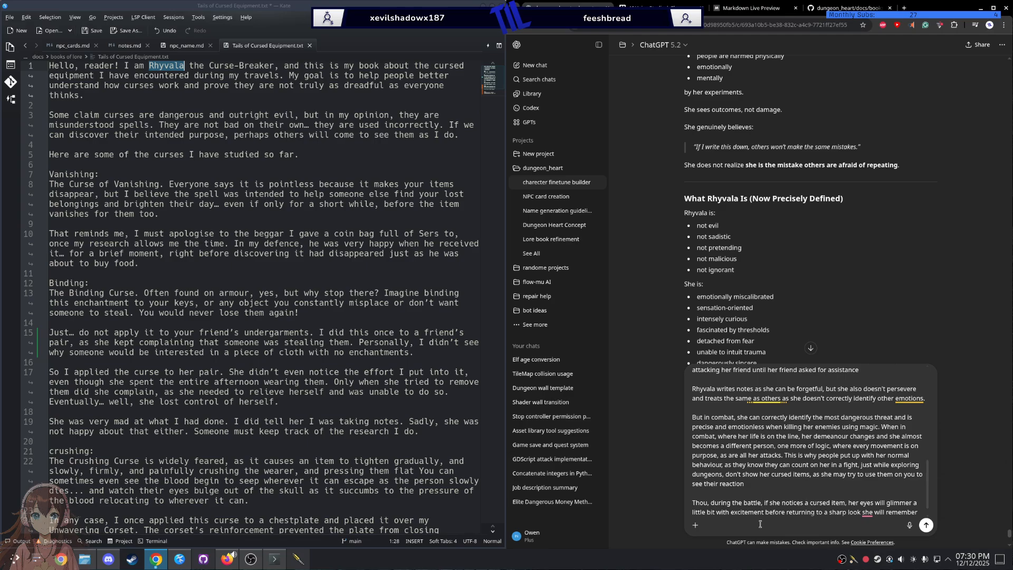
mouse_move(867, 513)
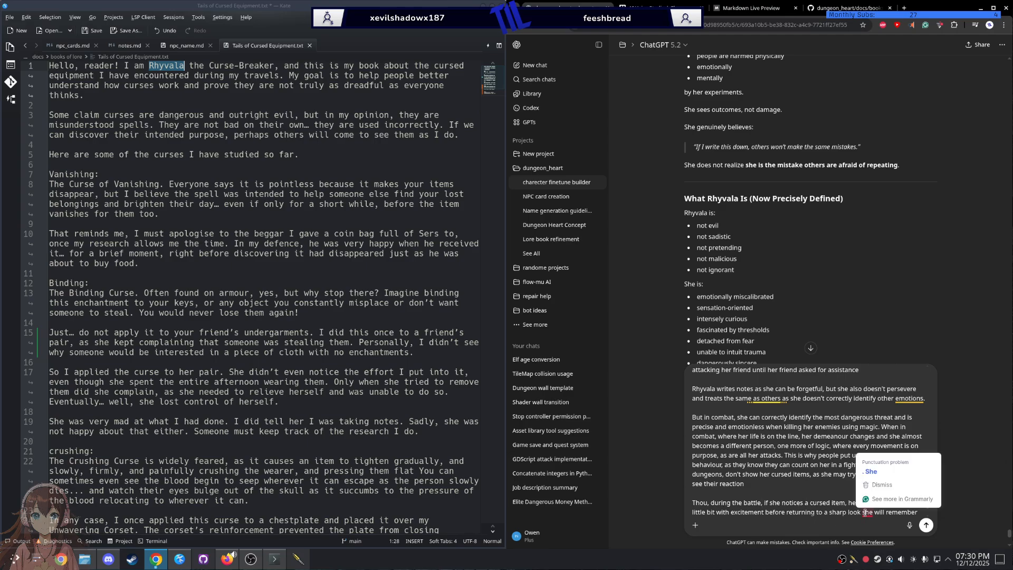
left_click(875, 474)
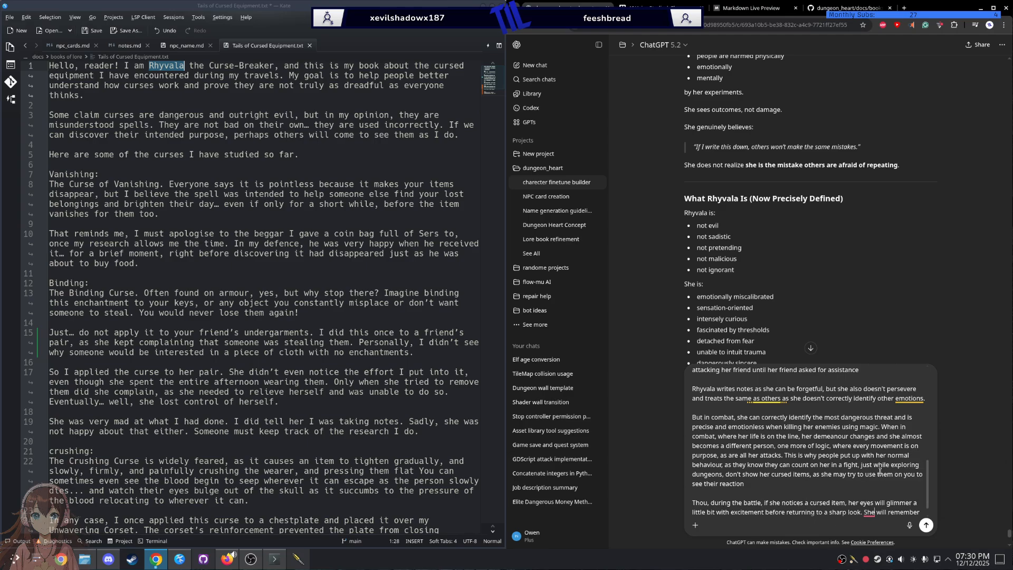
left_click(875, 497)
type("and")
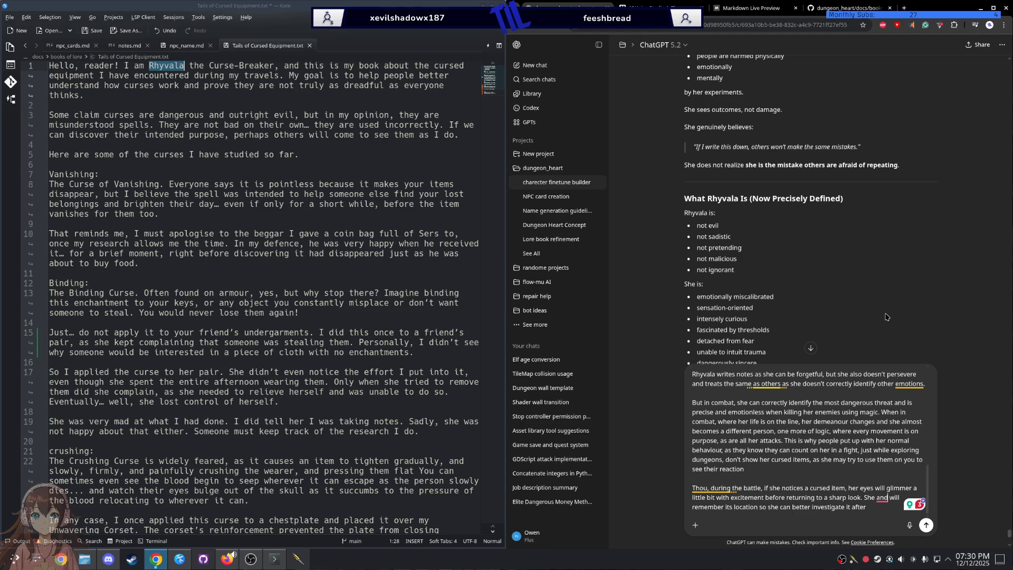
Step: Re-read the reply's rabbit incident and "Curse-Breaker" sections, the drafted message, and the Binding section of Tails of Cursed Equipment.txt
scroll(884, 318, "up", 2)
scroll(885, 318, "up", 2)
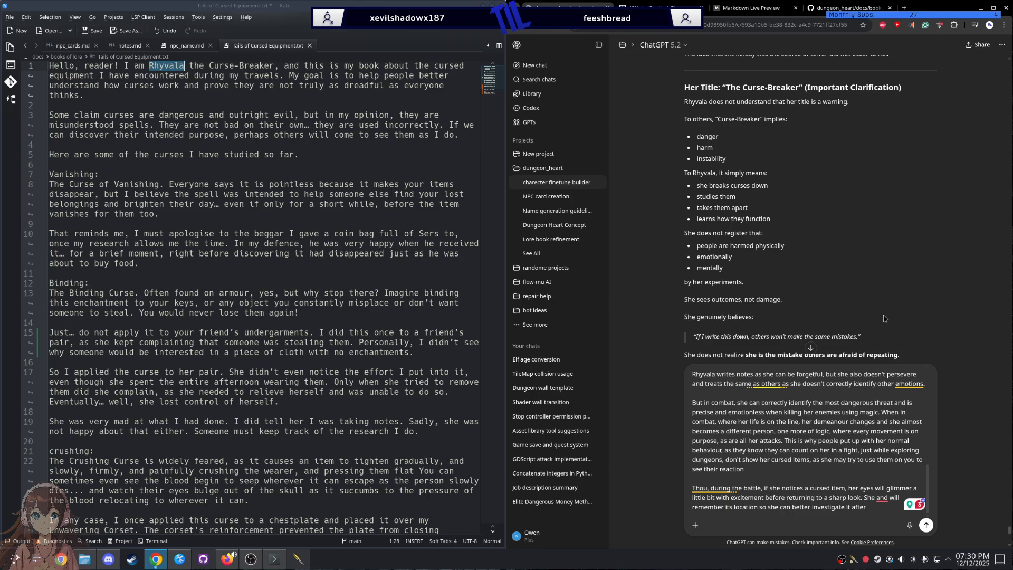
scroll(784, 162, "up", 1)
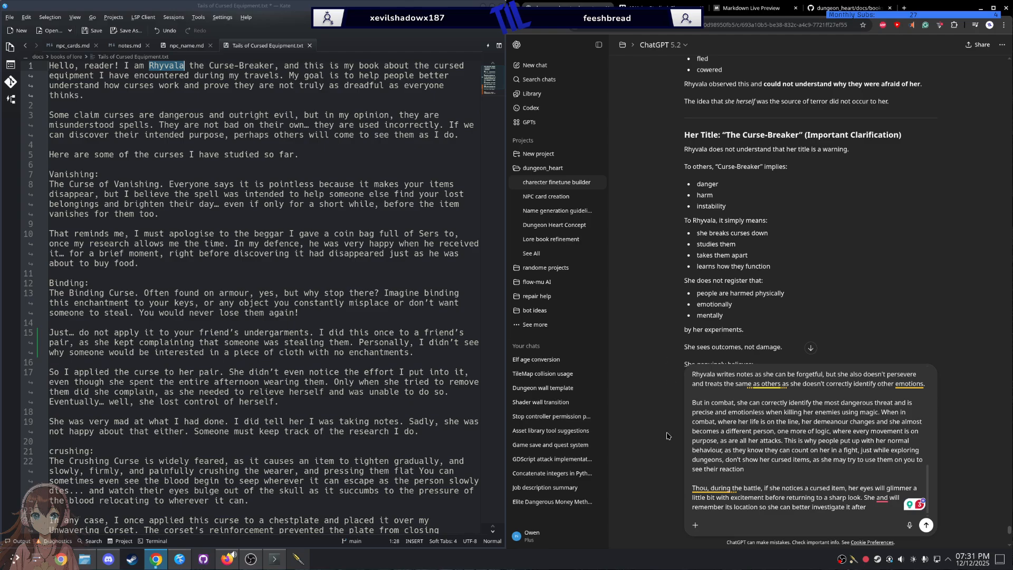
scroll(729, 271, "up", 5)
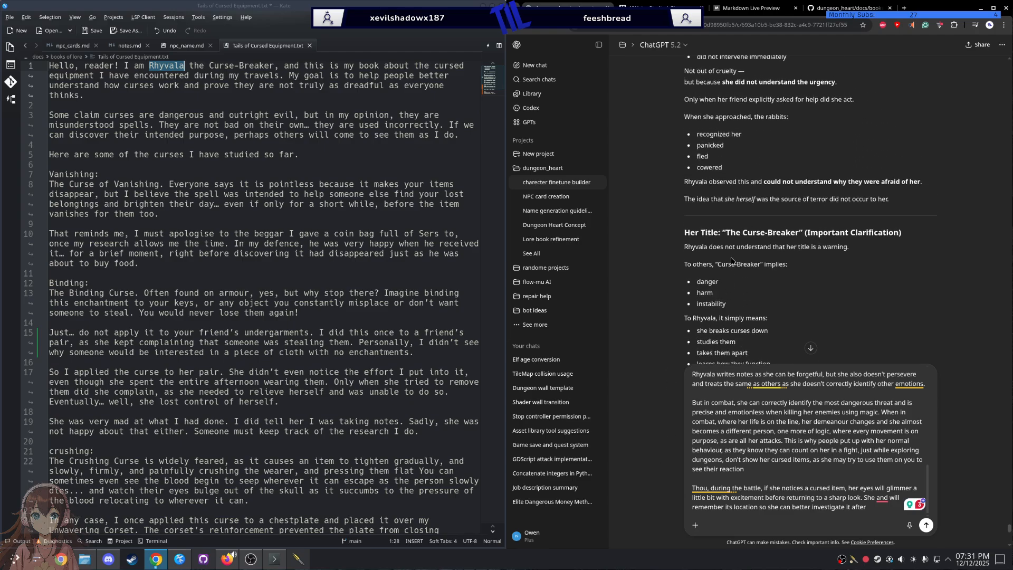
scroll(705, 182, "down", 3)
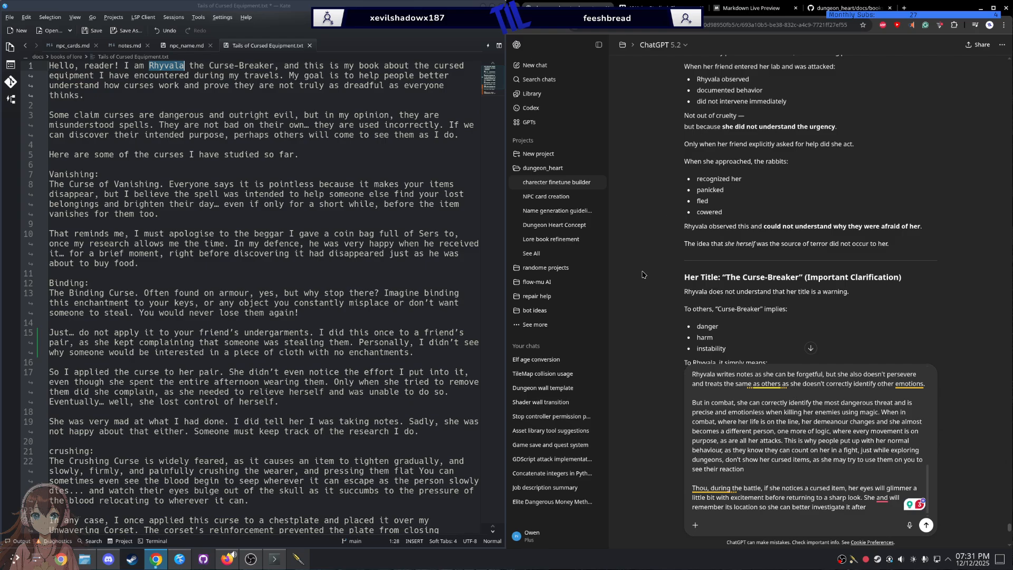
scroll(750, 459, "up", 3)
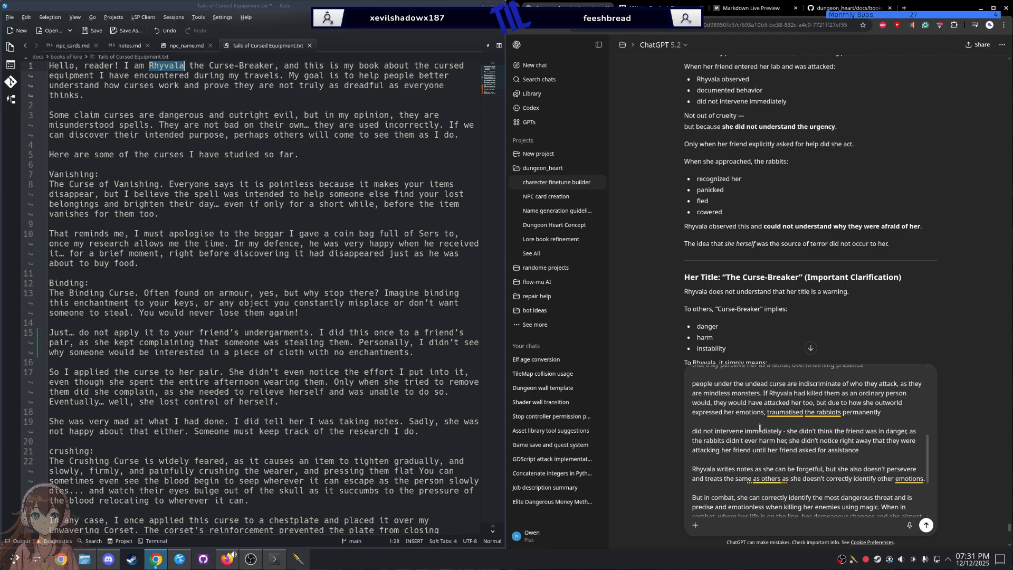
scroll(268, 335, "down", 3)
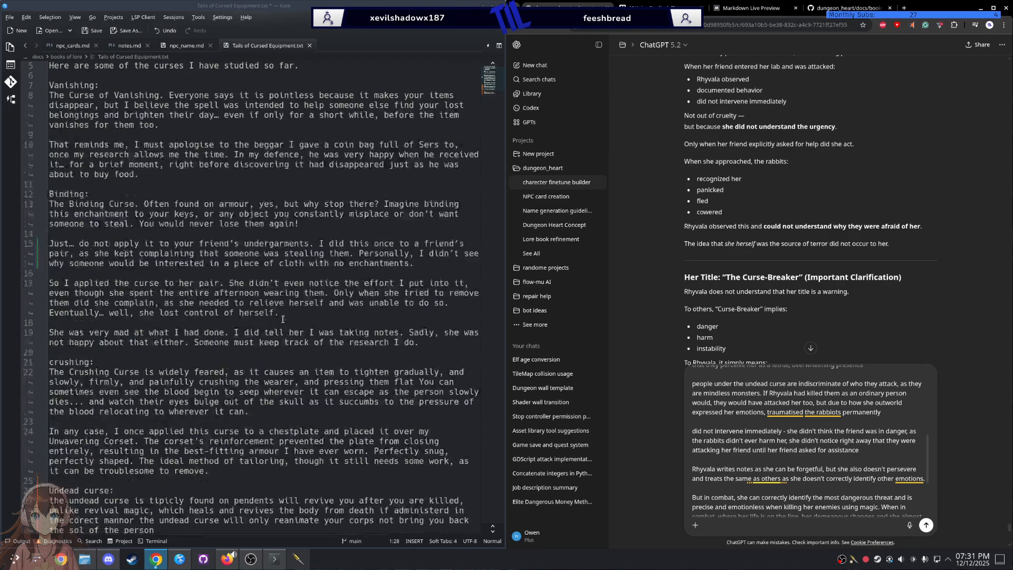
left_click_drag(419, 341, 27, 194)
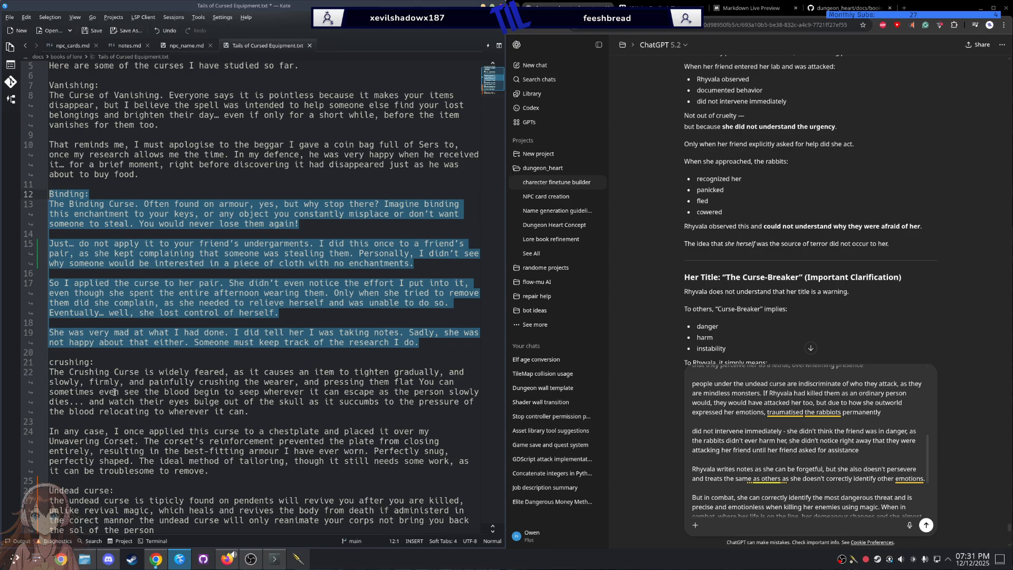
double_click(101, 253)
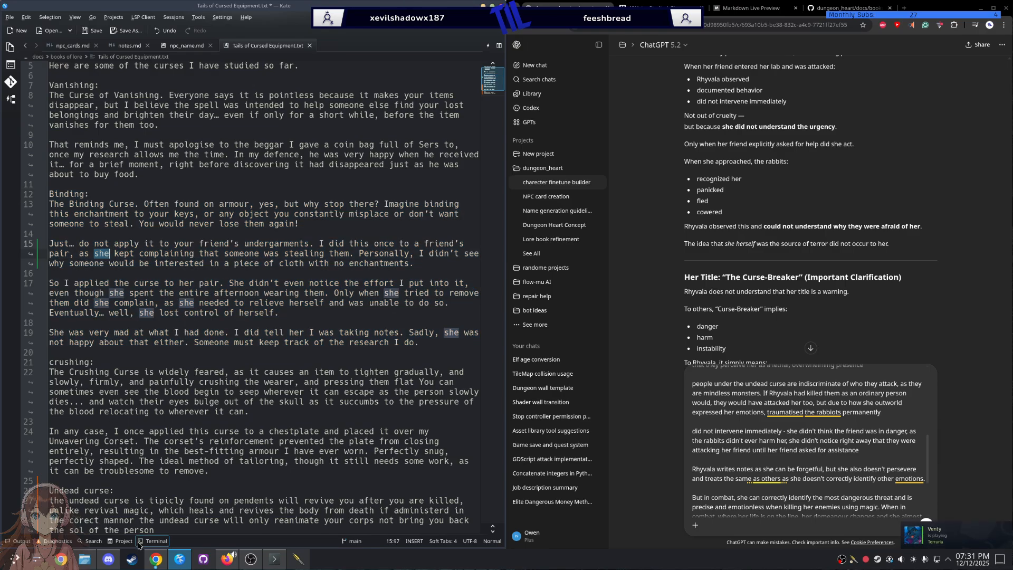
Step: Open the audiobooks folder within books of lore and play ElevenLabs_Tails_of_Cursed_Equipment_txt.mp3
left_click(84, 559)
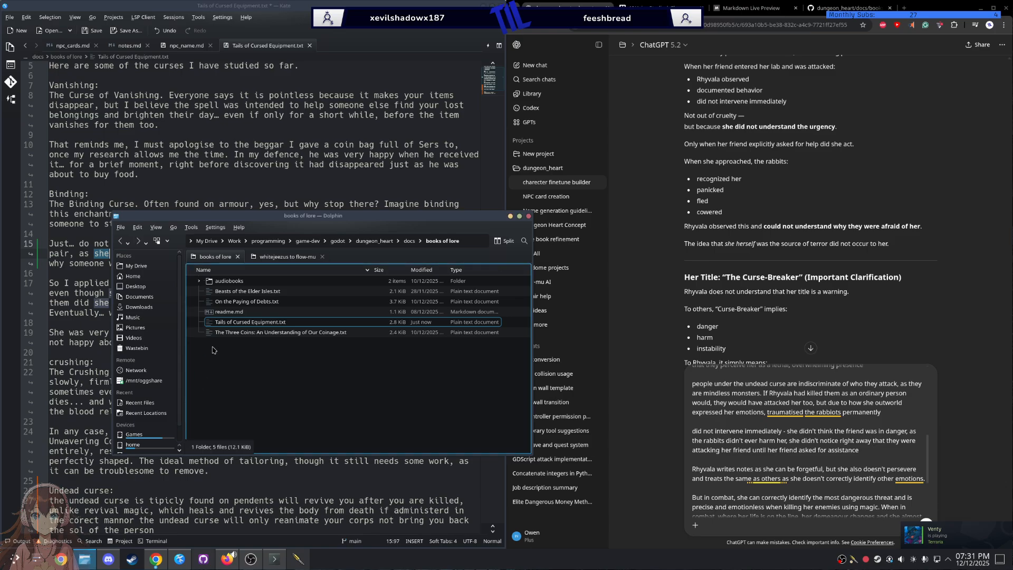
double_click(246, 281)
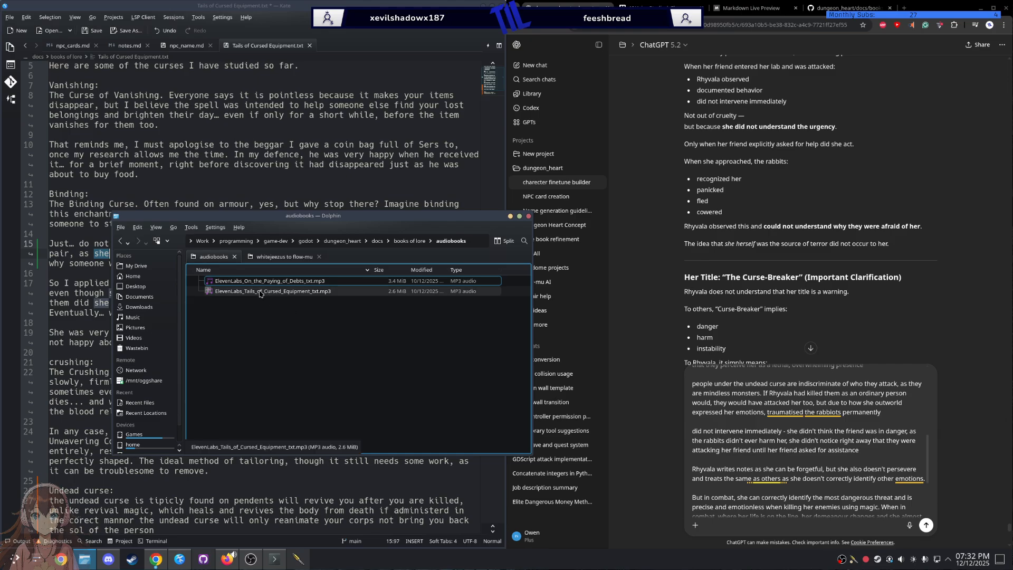
left_click(324, 294)
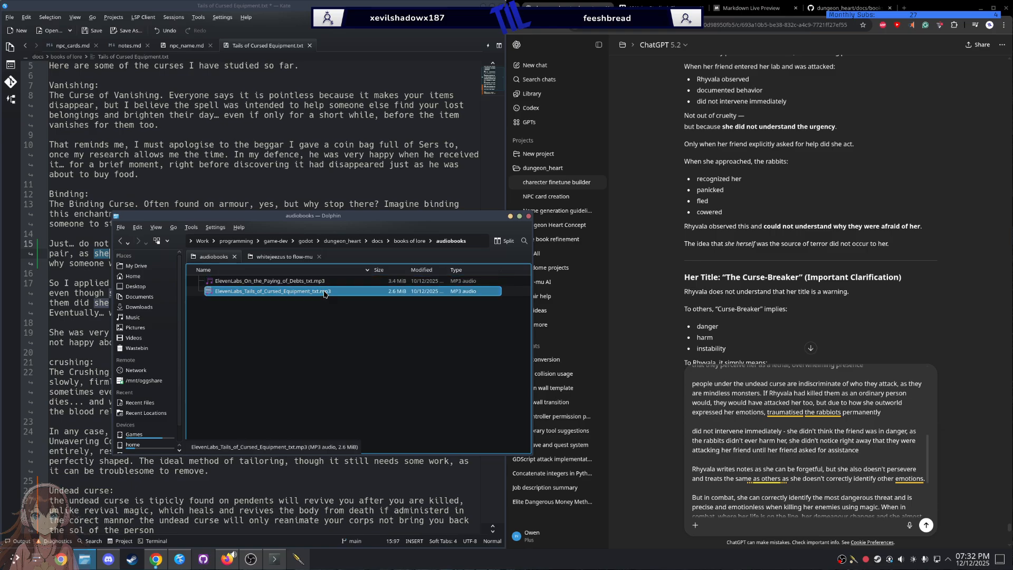
left_click(249, 329)
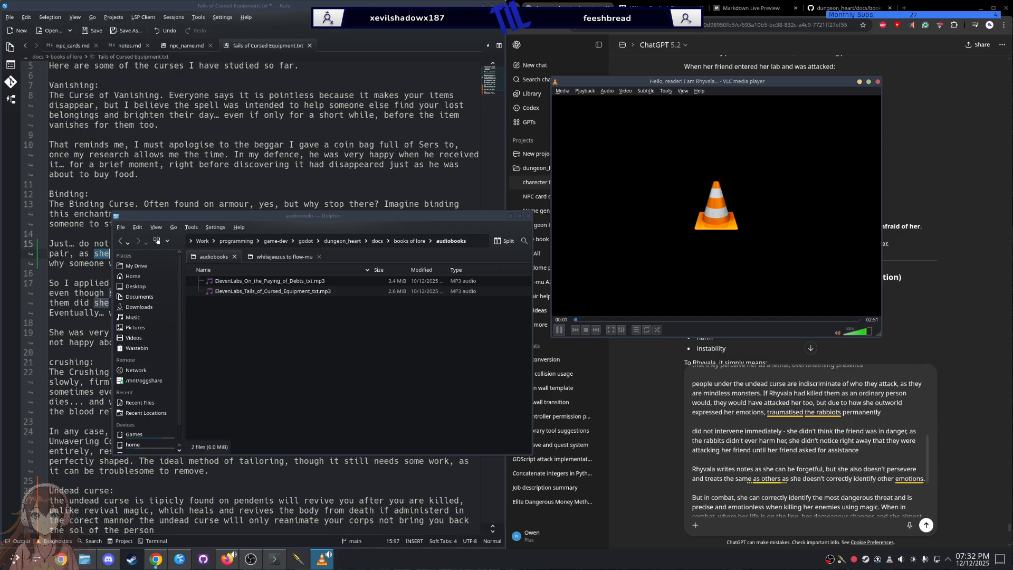
left_click(466, 416)
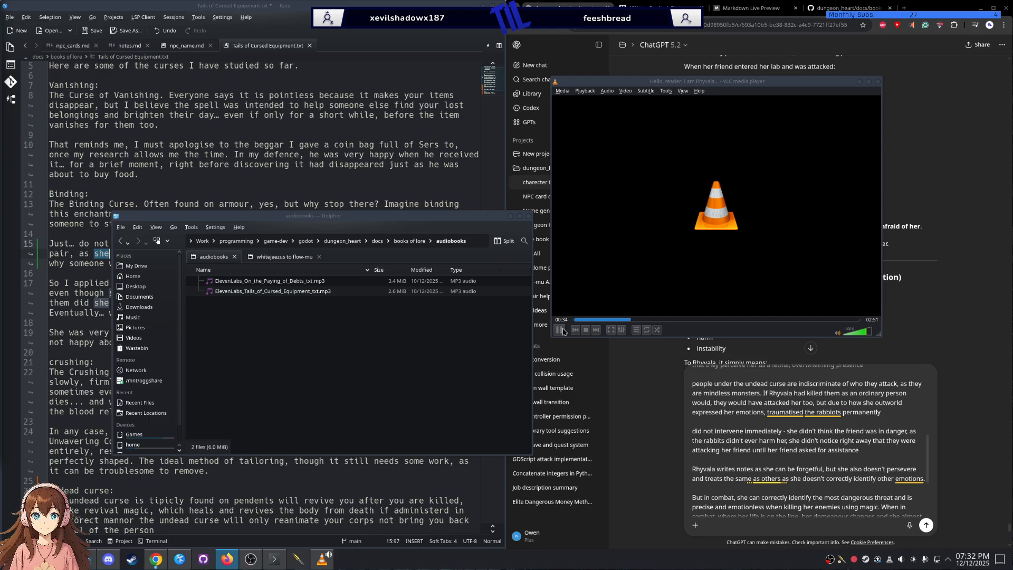
Step: Pause the audiobook, skip forward towards the Binding curse passage, and resume playback
left_click(560, 329)
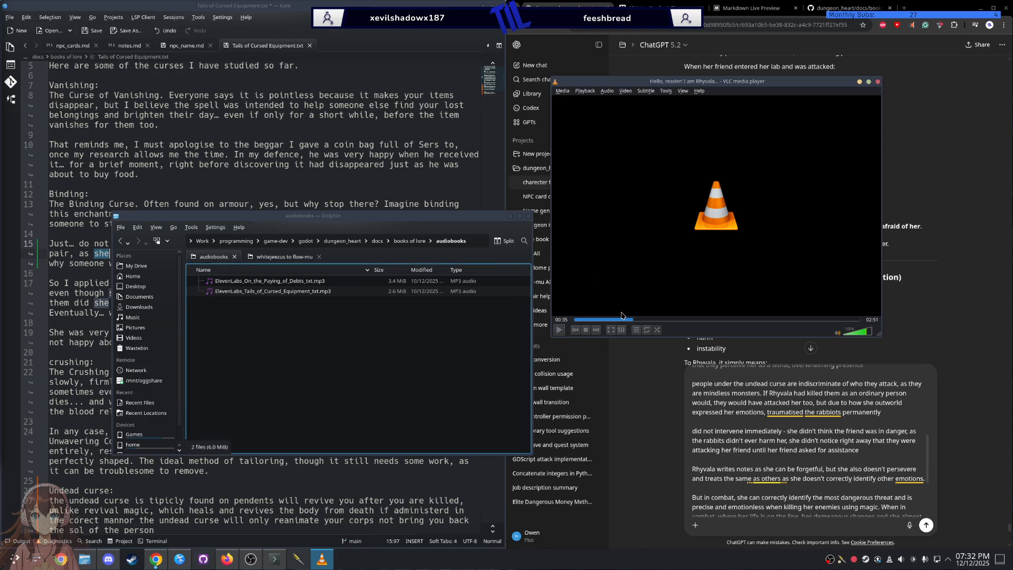
left_click(664, 319)
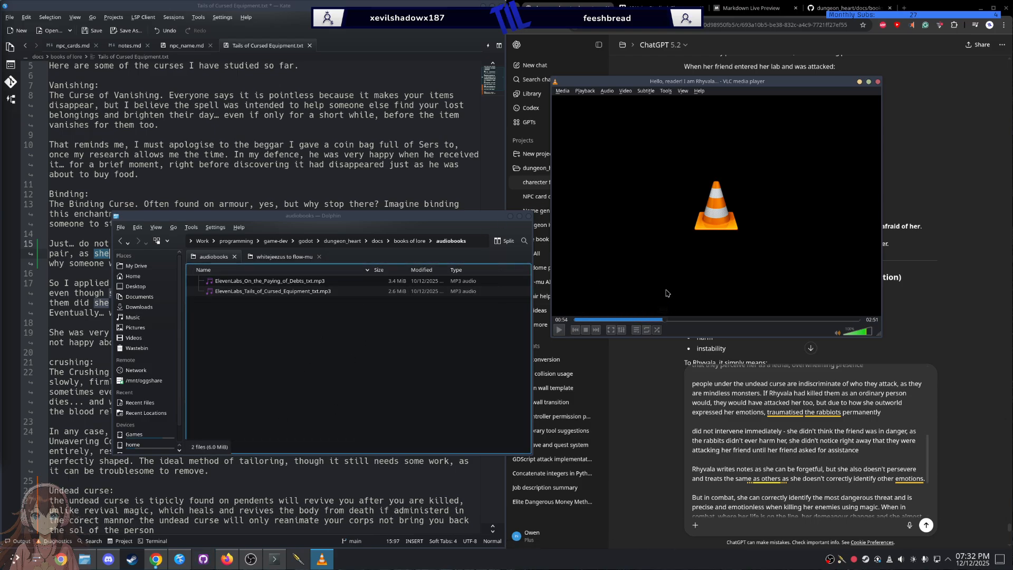
left_click(562, 331)
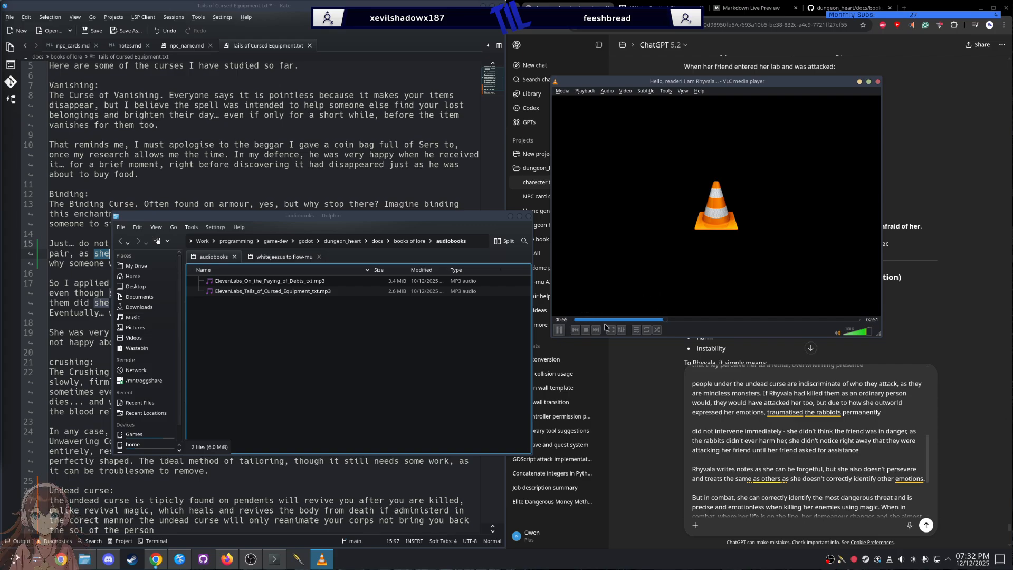
left_click(563, 332)
left_click(675, 320)
left_click(560, 331)
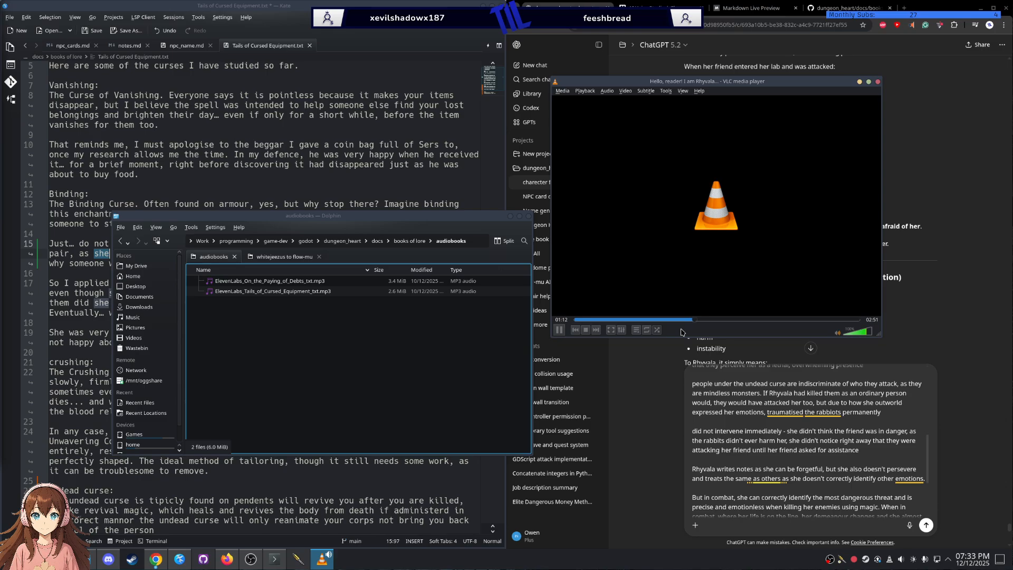
Step: Highlight the whole Binding section in Tails of Cursed Equipment.txt while the audiobook reads it, and pause playback after the passage
left_click(303, 7)
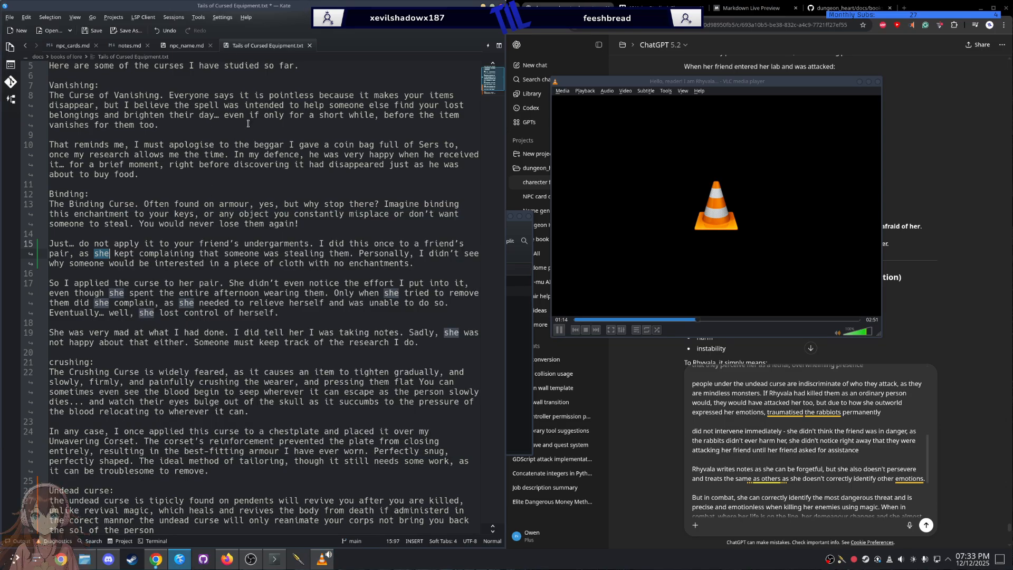
left_click_drag(49, 194, 420, 346)
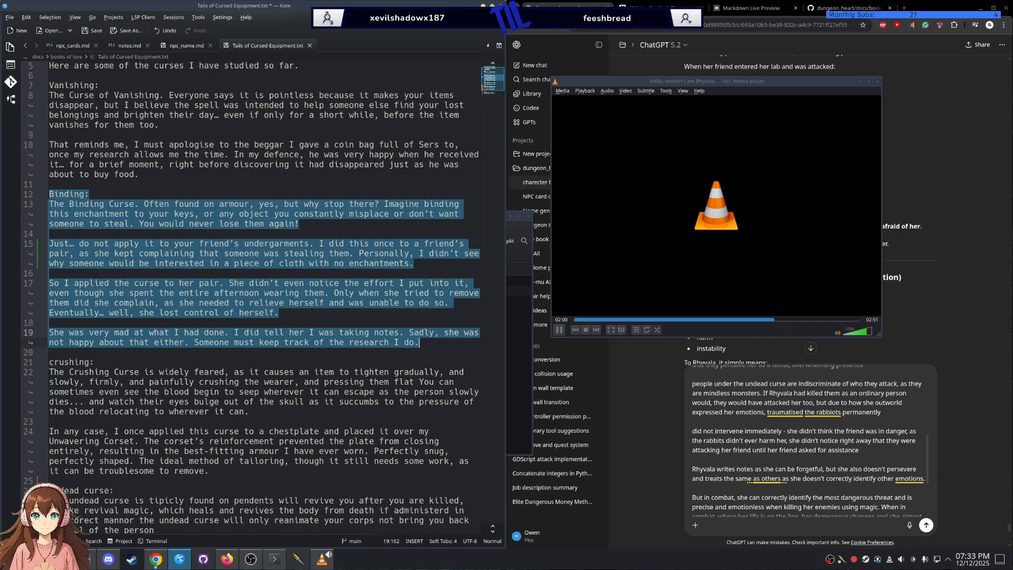
left_click(560, 329)
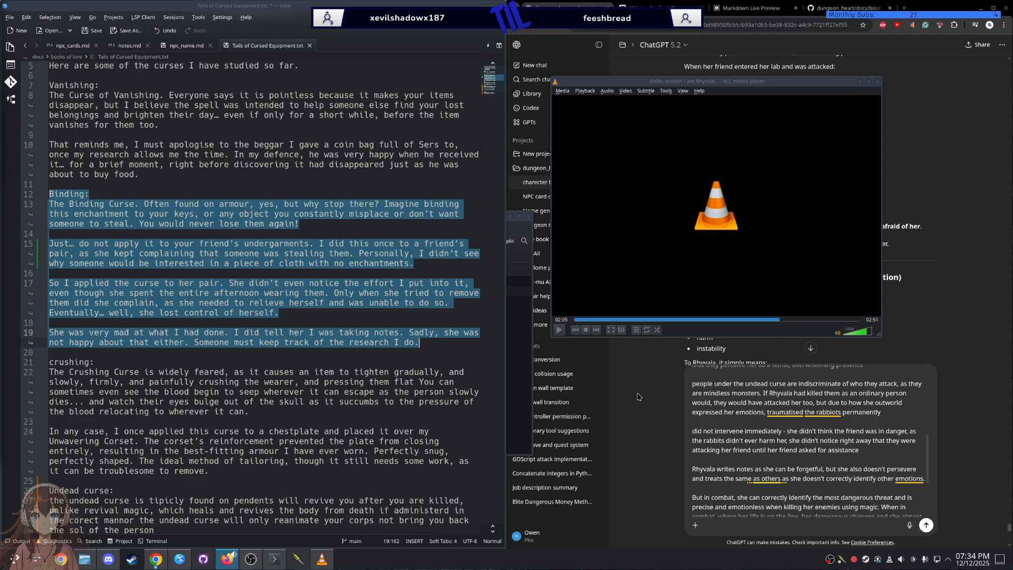
Step: Read the reply from the "Curse-Breaker" clarification through "What Rhyvala Is" to the "Next Refinement Layer" questions, and review the end of the drafted message
left_click(770, 354)
scroll(747, 228, "down", 2)
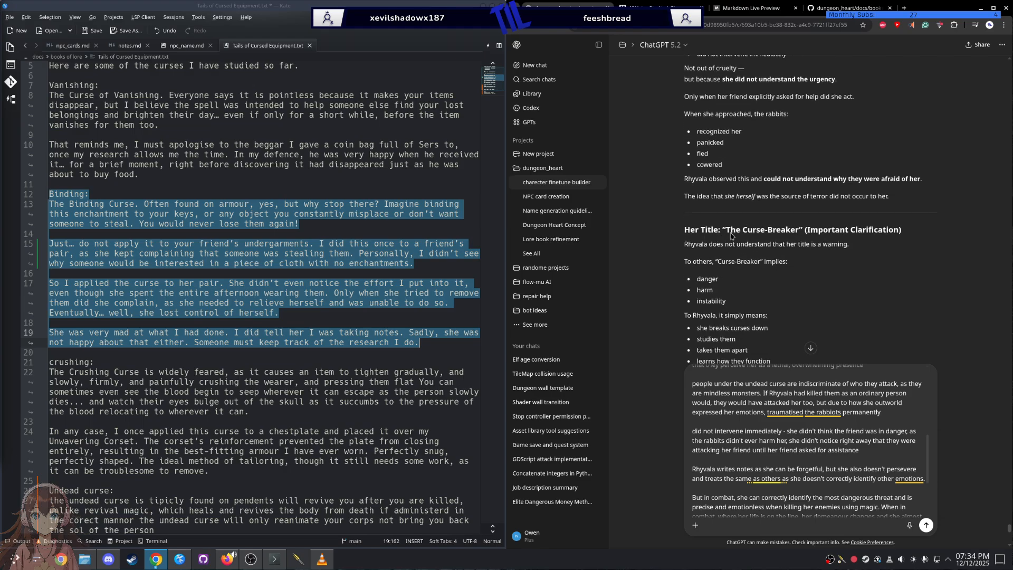
left_click_drag(698, 231, 737, 231)
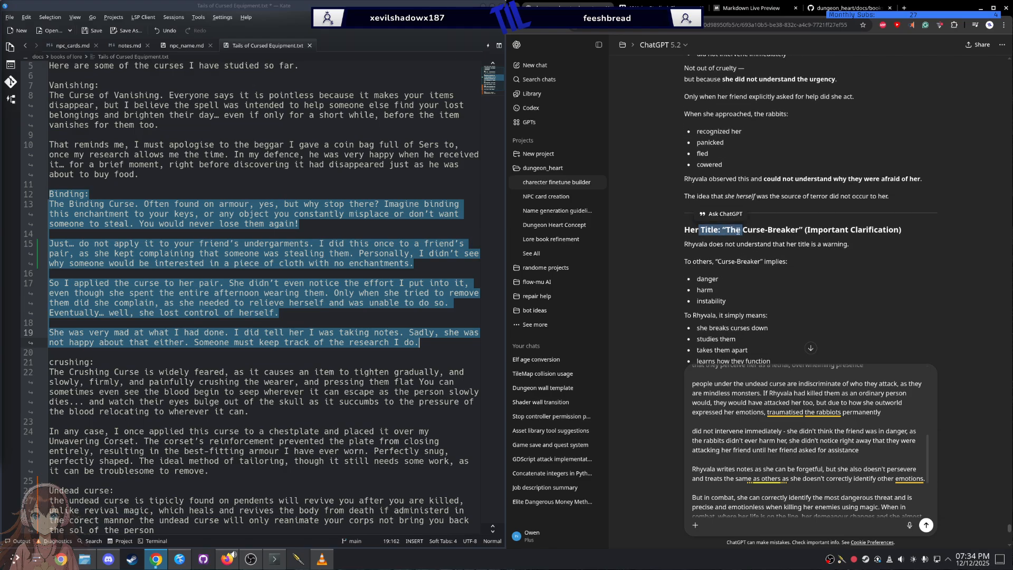
left_click(698, 244)
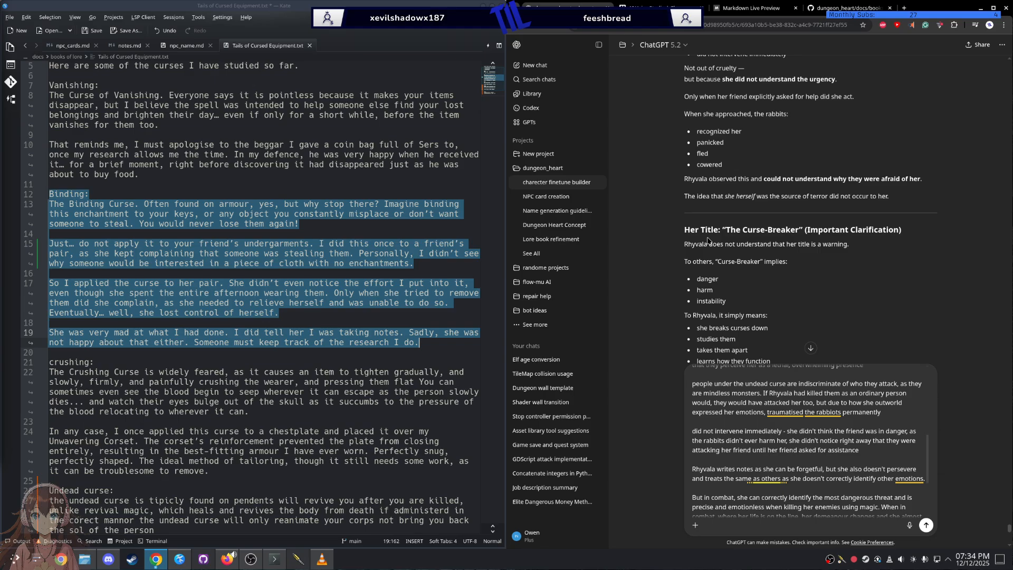
double_click(763, 231)
triple_click(753, 232)
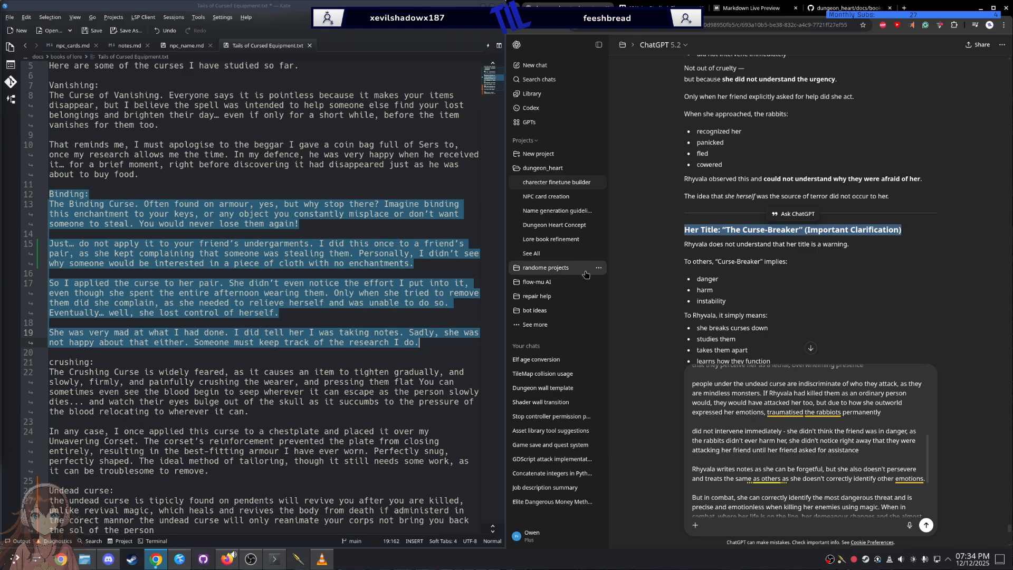
scroll(680, 287, "down", 2)
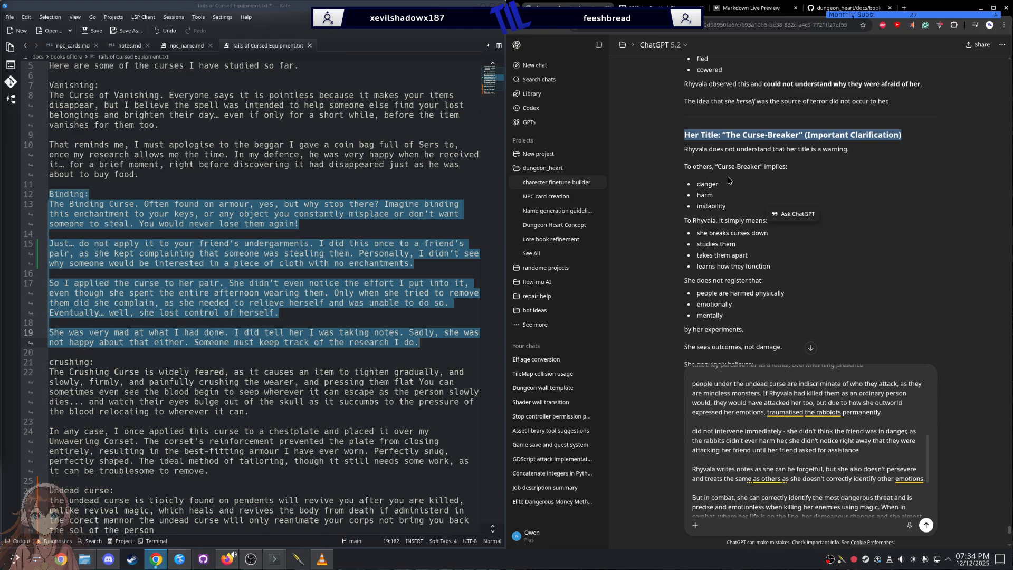
double_click(709, 207)
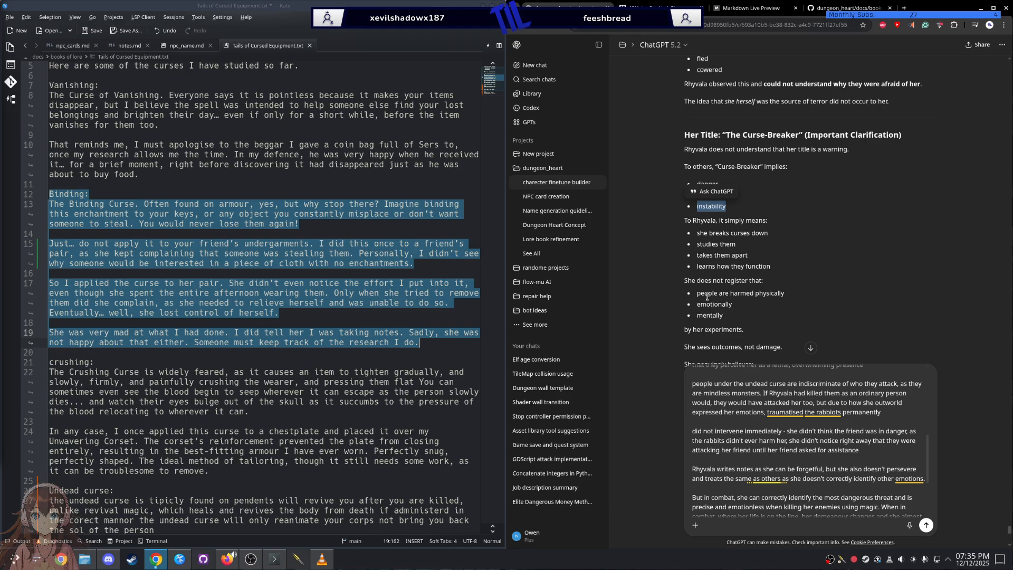
scroll(715, 293, "down", 1)
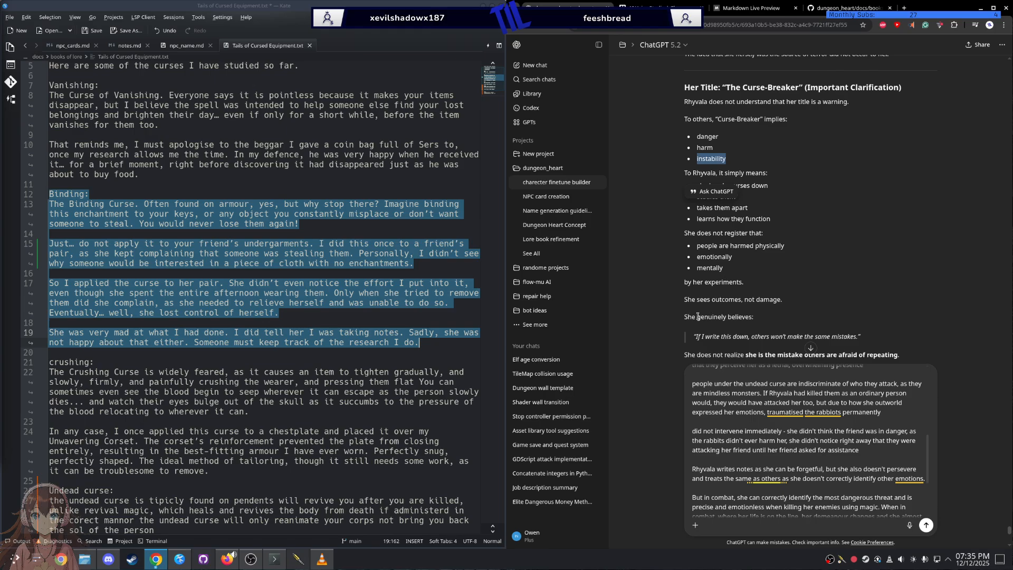
scroll(700, 295, "down", 2)
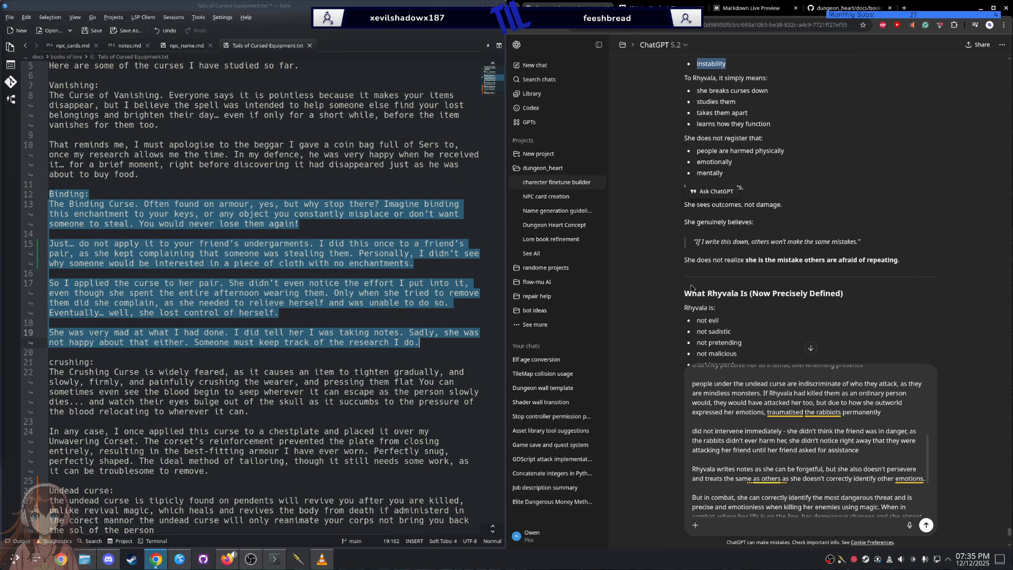
scroll(690, 287, "down", 1)
scroll(698, 262, "down", 1)
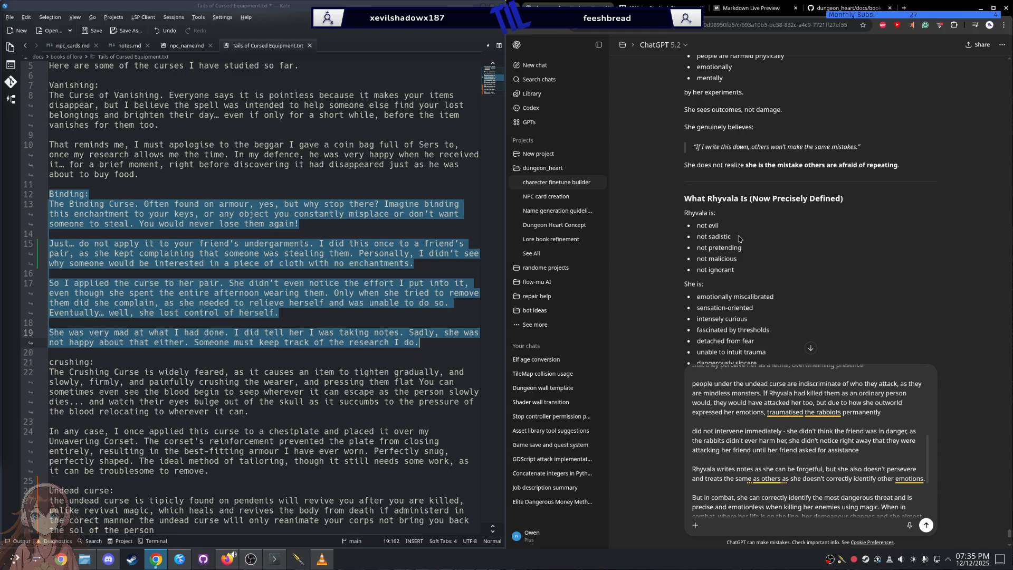
scroll(737, 264, "down", 3)
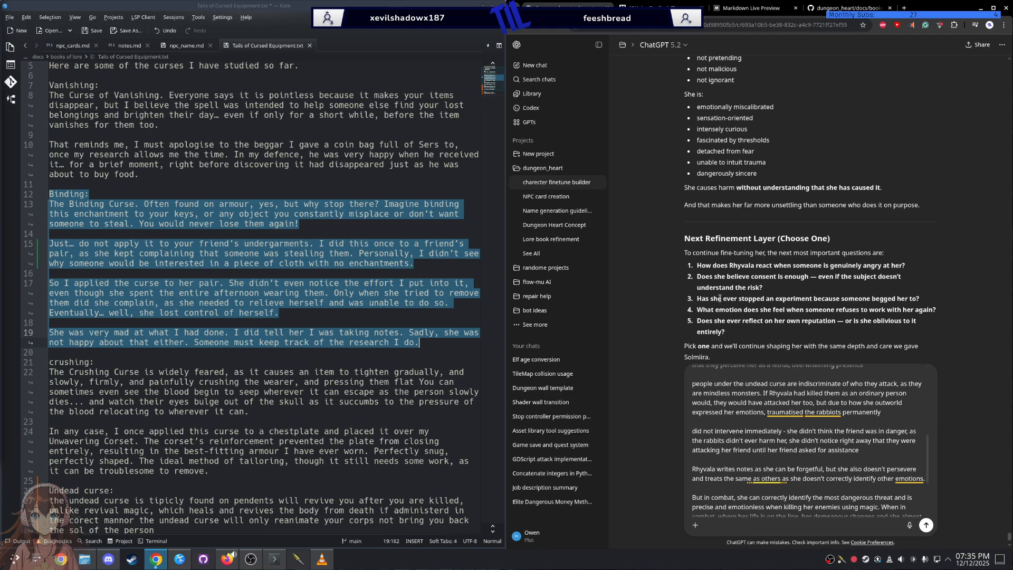
left_click(862, 524)
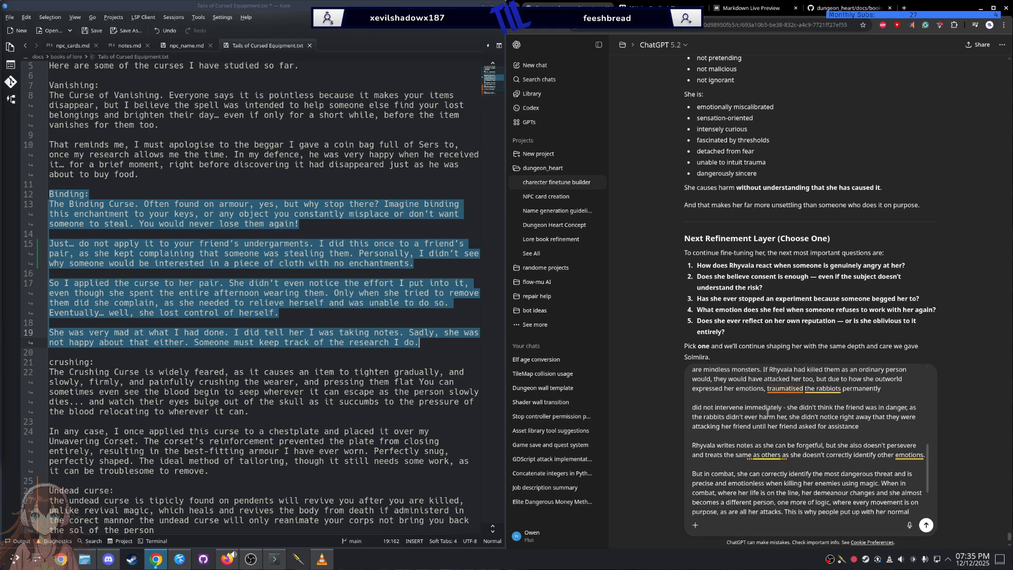
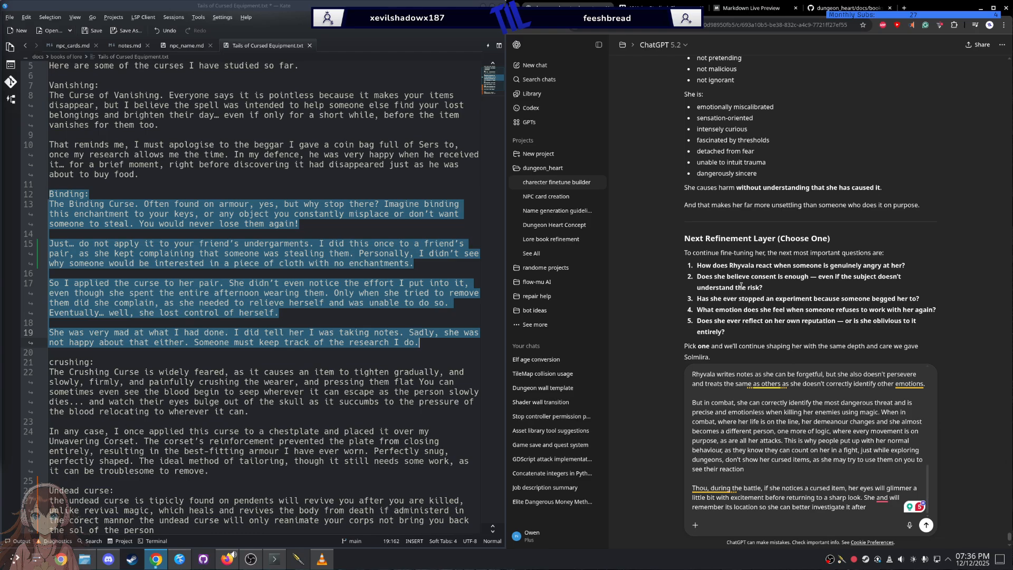
Step: Copy the question "How does Rhyvala react when someone is genuinely angry at her?" to the end of the draft and start a line beneath it
triple_click(732, 270)
key("ctrl+c")
scroll(732, 269, "down", 2)
left_click(872, 511)
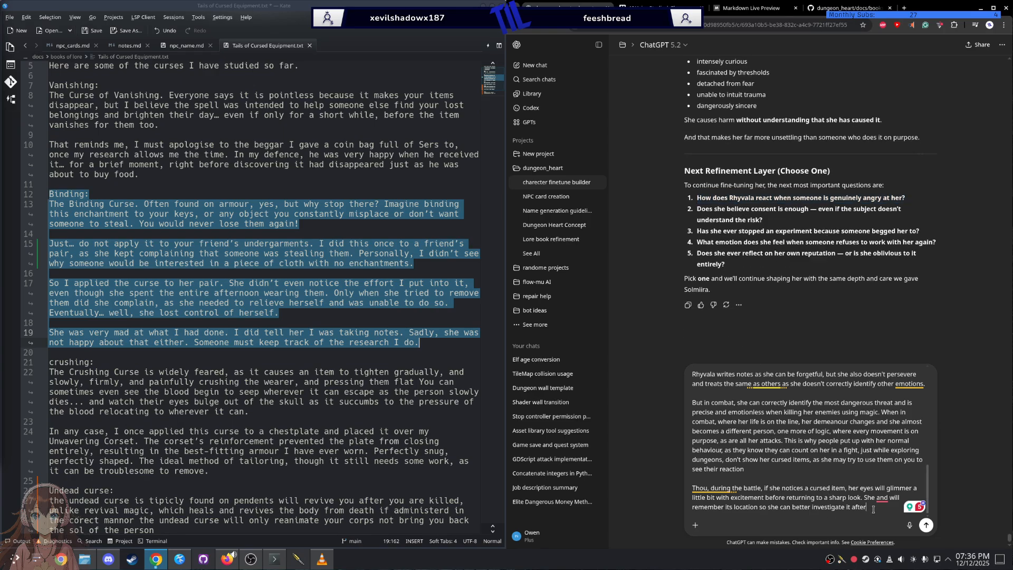
key("ctrl+v")
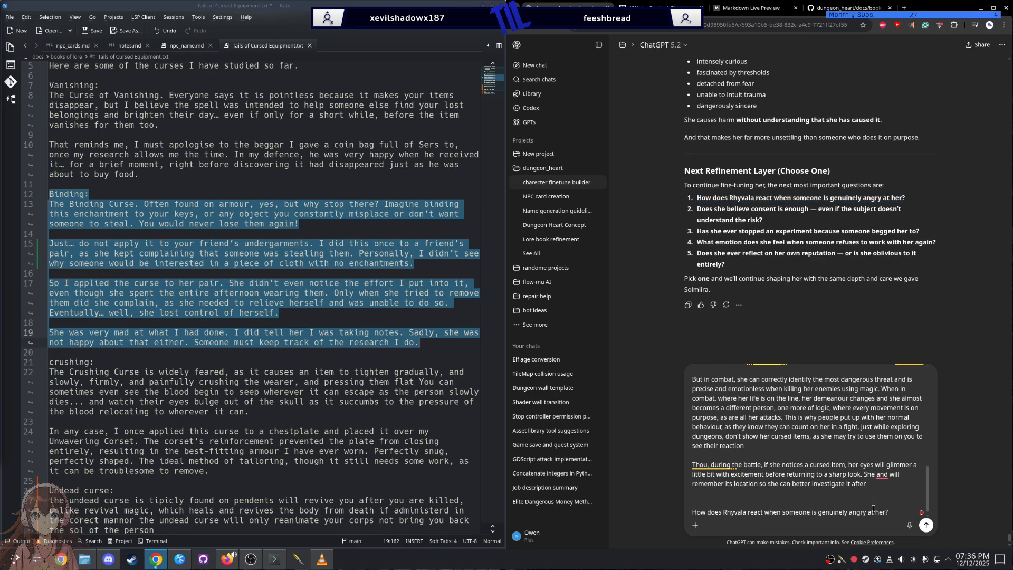
key("shift+Return")
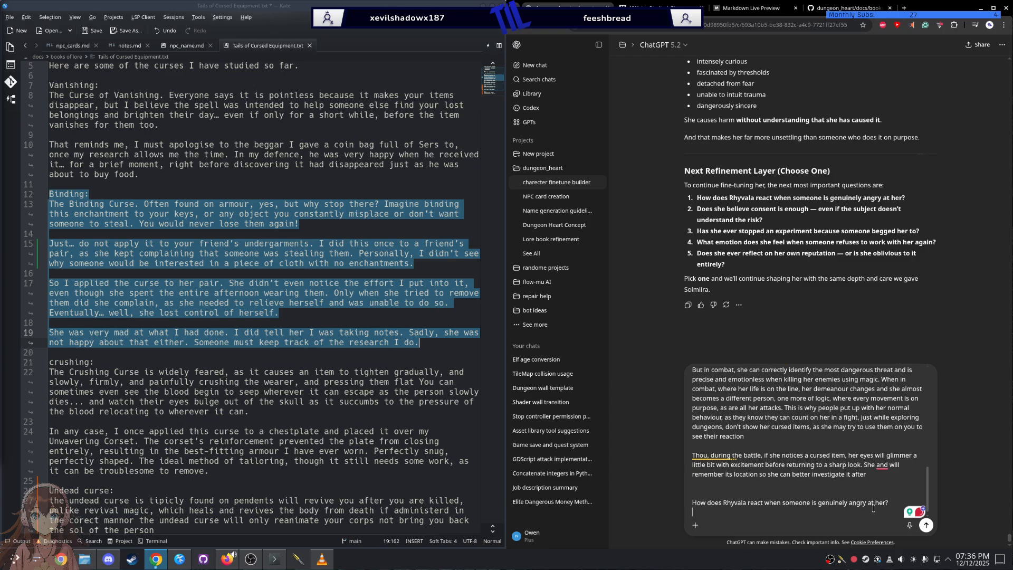
double_click(735, 502)
key("ctrl+v")
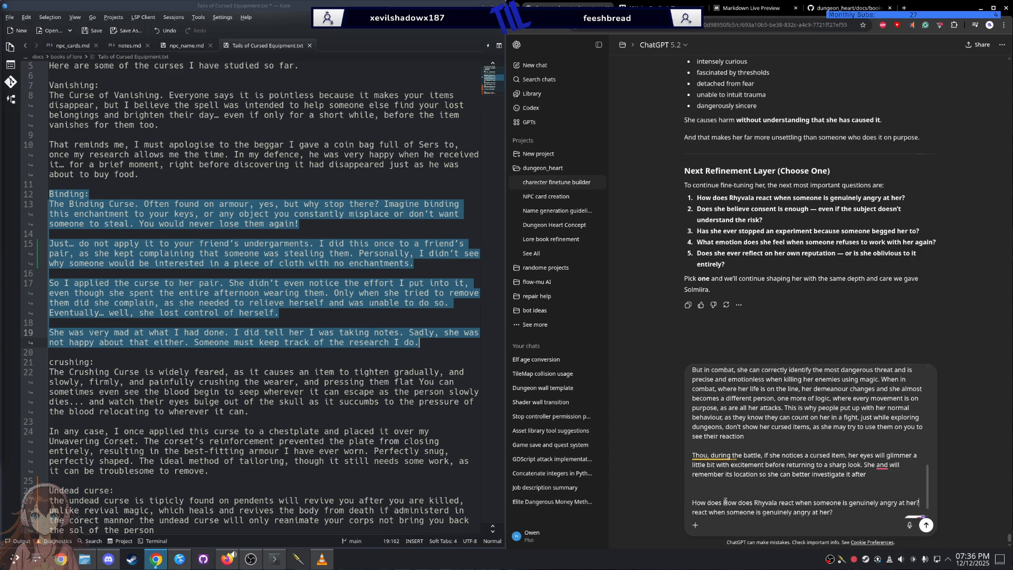
key("ctrl+z")
Step: Begin the answer under the copied question with "Rhyvala shows confustion and misunderstandig"
left_click(723, 515)
type("Rhyvala")
type("eats")
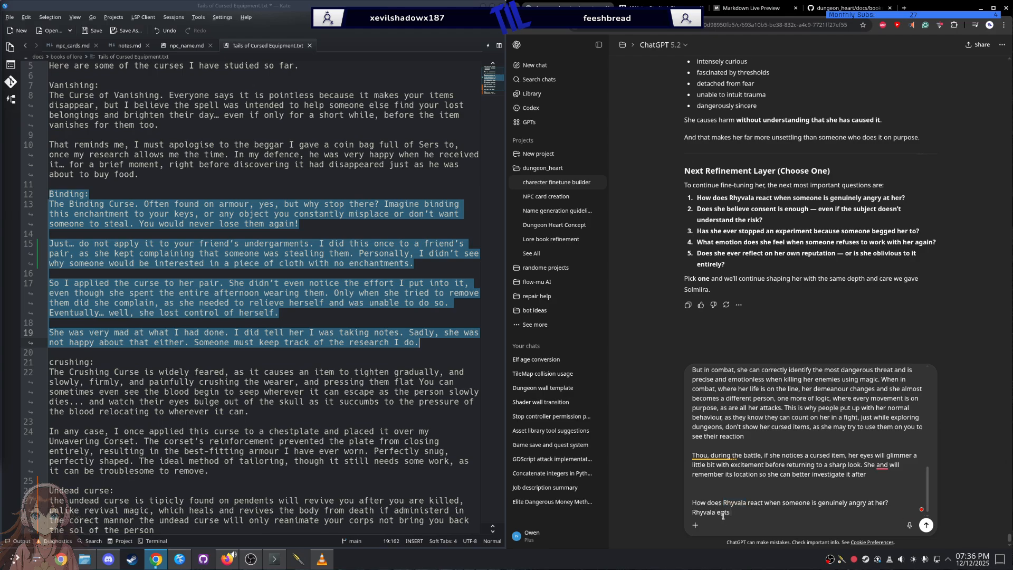
type("shows confustion ")
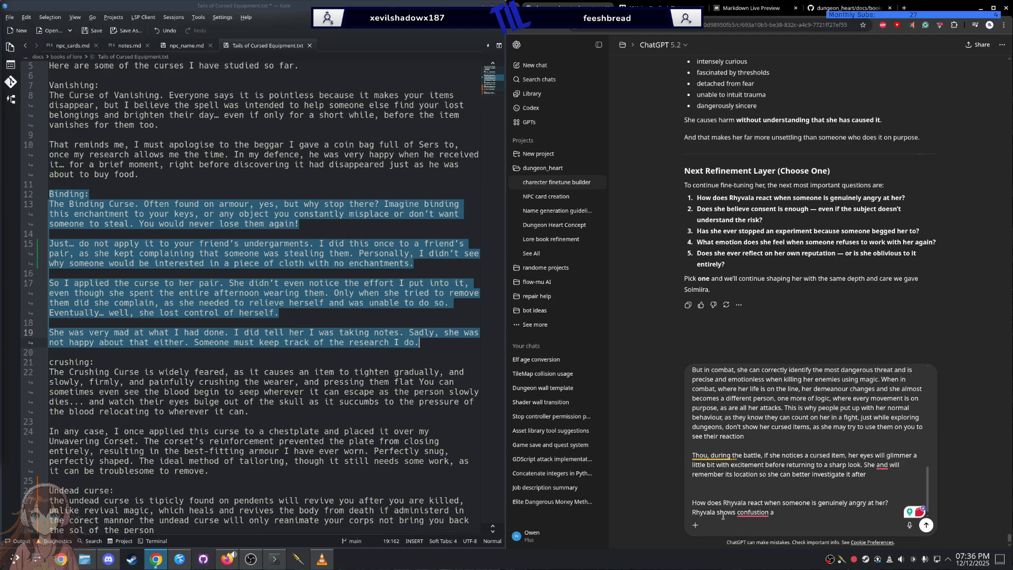
type("and misunderstandig")
Step: Correct the answer's spelling to "confusion" and "misunderstanding", and remove the stray "and" from "She and will remember"
mouse_move(754, 512)
left_click(758, 460)
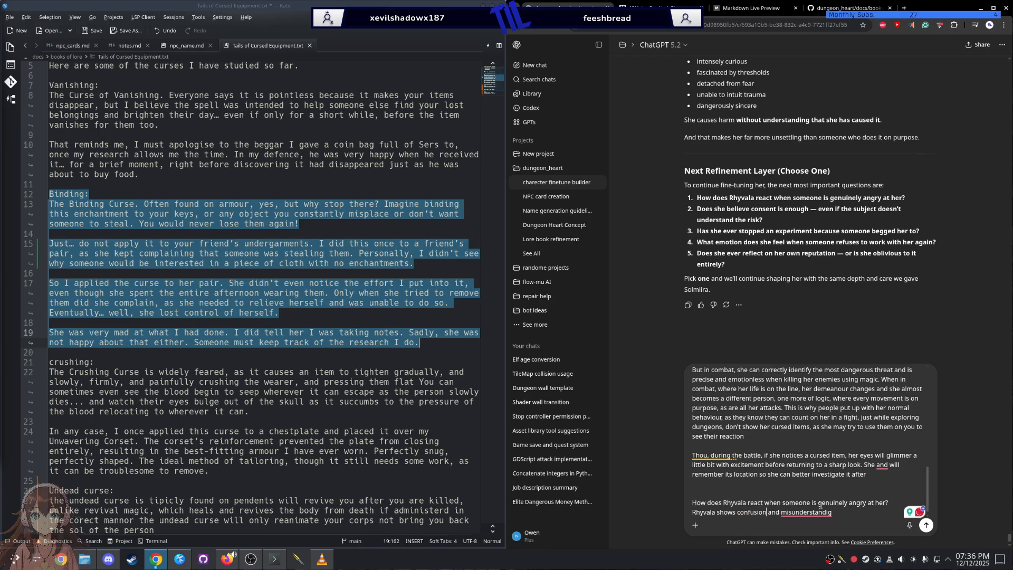
mouse_move(806, 512)
left_click(815, 457)
left_click(886, 481)
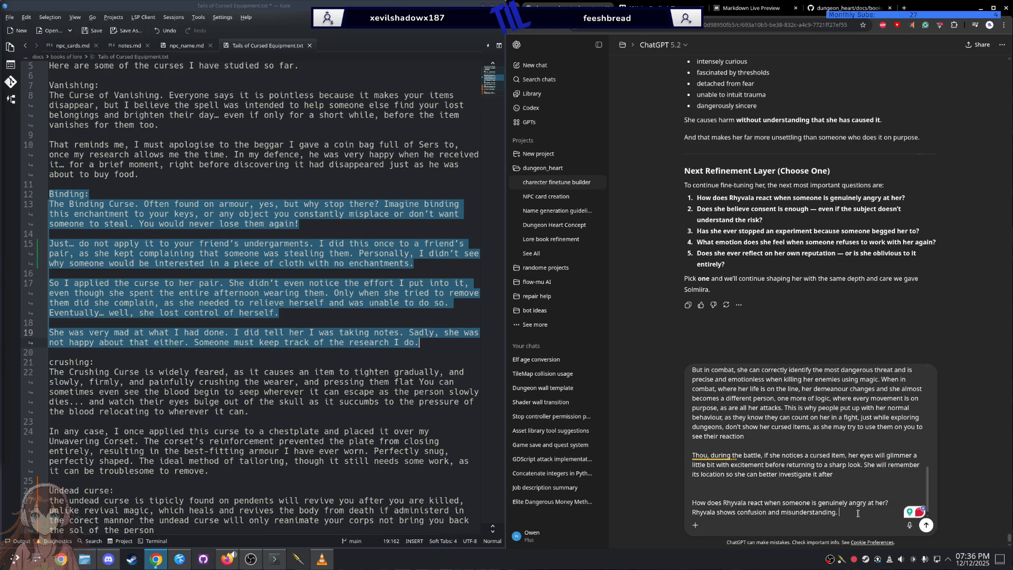
Step: Replace the full stop after "misunderstanding" with "- if in combat, her actions", including the comma after "combat"
key("BackSpace")
key("BackSpace")
type("if her comb")
key("BackSpace")
key("BackSpace")
key("BackSpace")
key("BackSpace")
key("BackSpace")
key("BackSpace")
key("BackSpace")
type("in combat her actions")
mouse_move(880, 513)
left_click(889, 466)
Step: Continue the answer with "cause harm to her teammats", correcting "cause" and joining the last two words into one
type("casu")
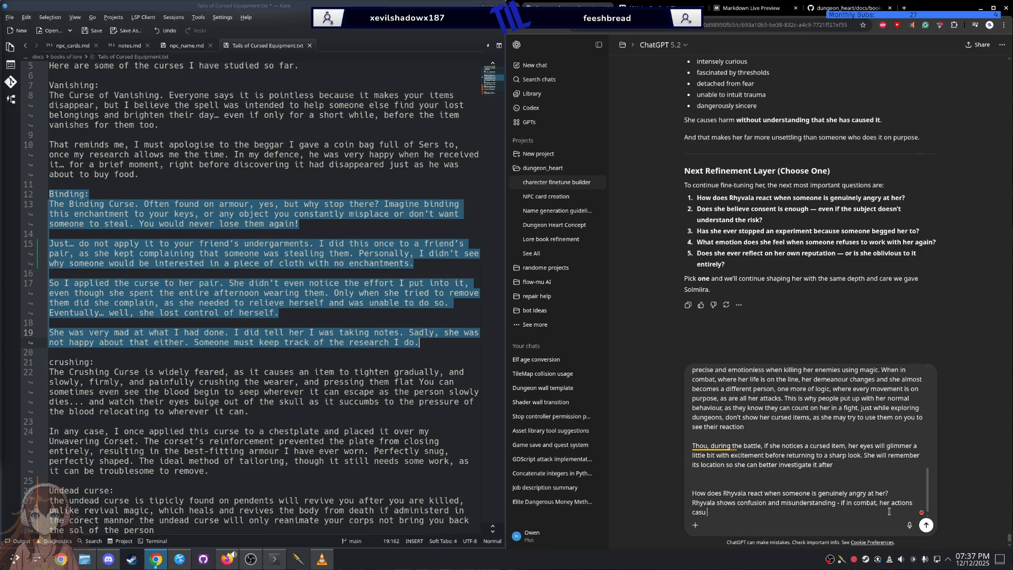
type("e harm to her tema mats")
right_click(700, 512)
left_click(718, 450)
mouse_move(753, 506)
left_click(785, 471)
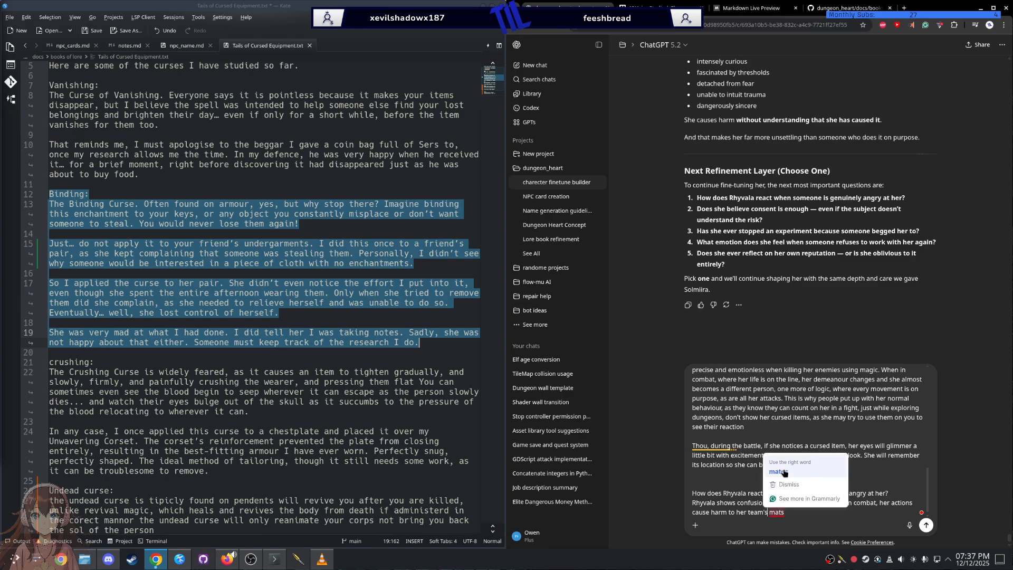
key("BackSpace")
key("BackSpace")
key("Delete")
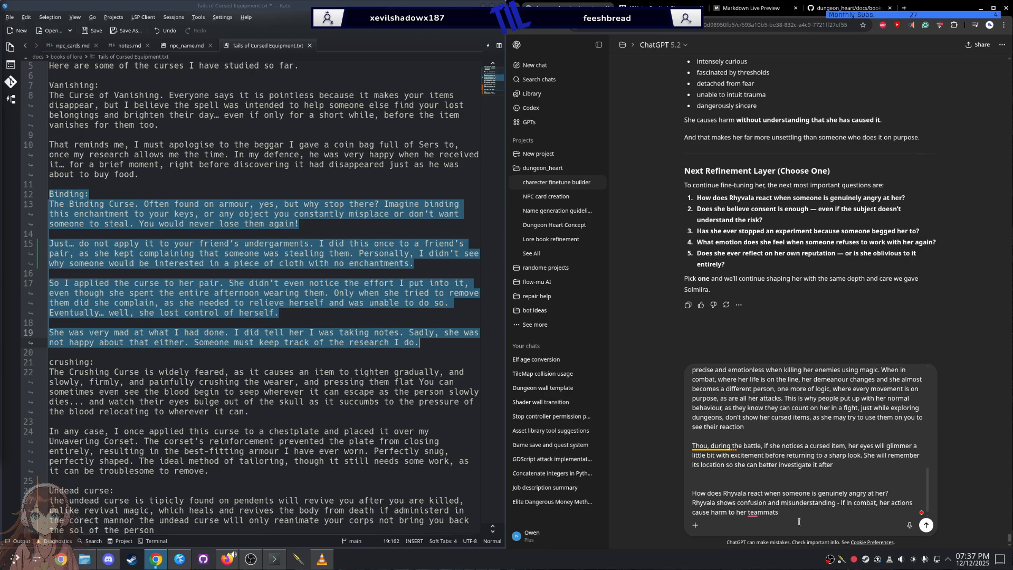
Step: Reduce "teammats" to "teammat" and add that the party leader is mad, but she was aware of all events and they "were in no real danger"
key("BackSpace")
type("she")
key("BackSpace")
key("BackSpace")
type("and party leader is mad at her for it she ex")
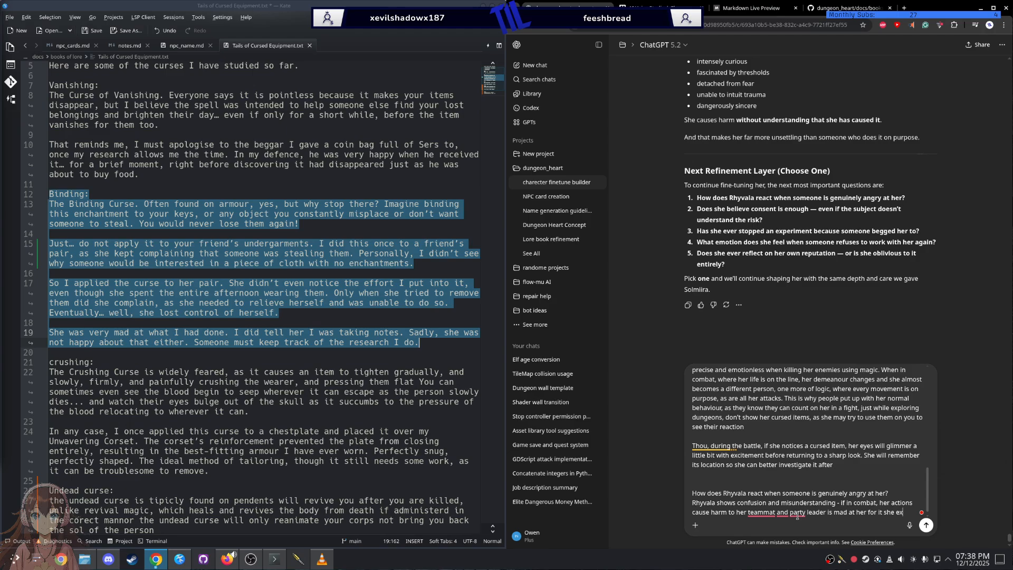
type("plains she")
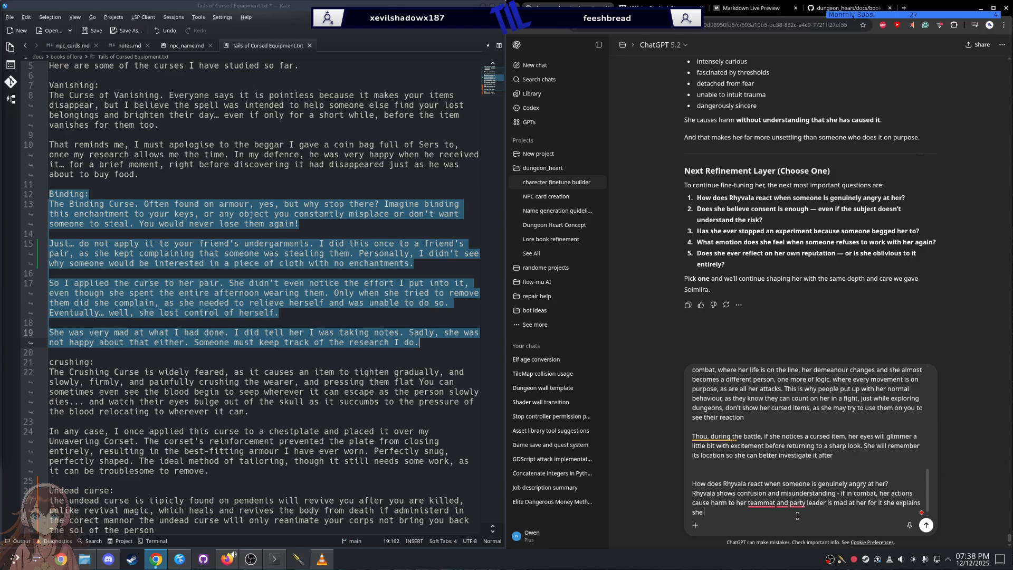
type(" was aware of all events during the combad and knwo while the temait")
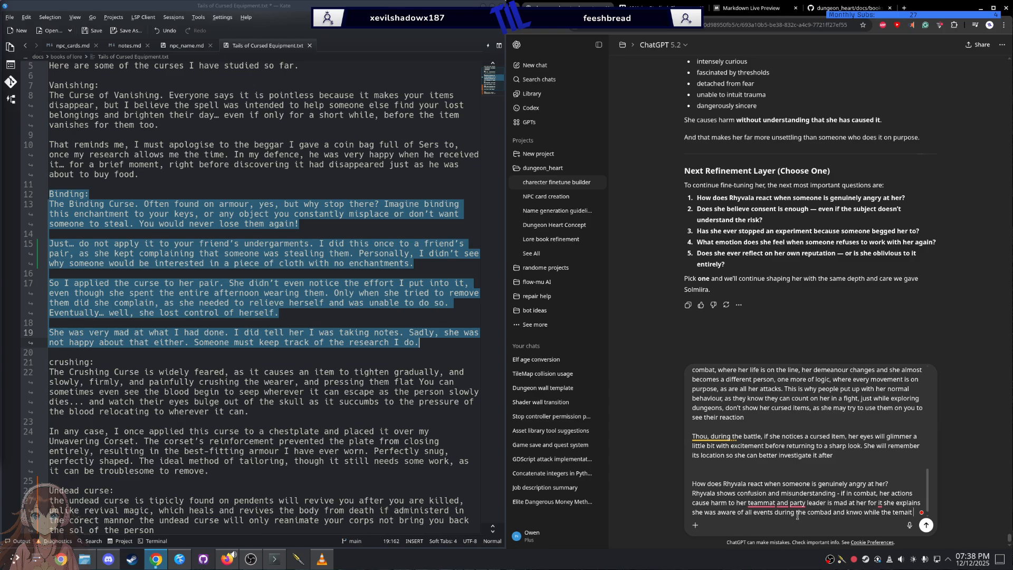
type(" may be h")
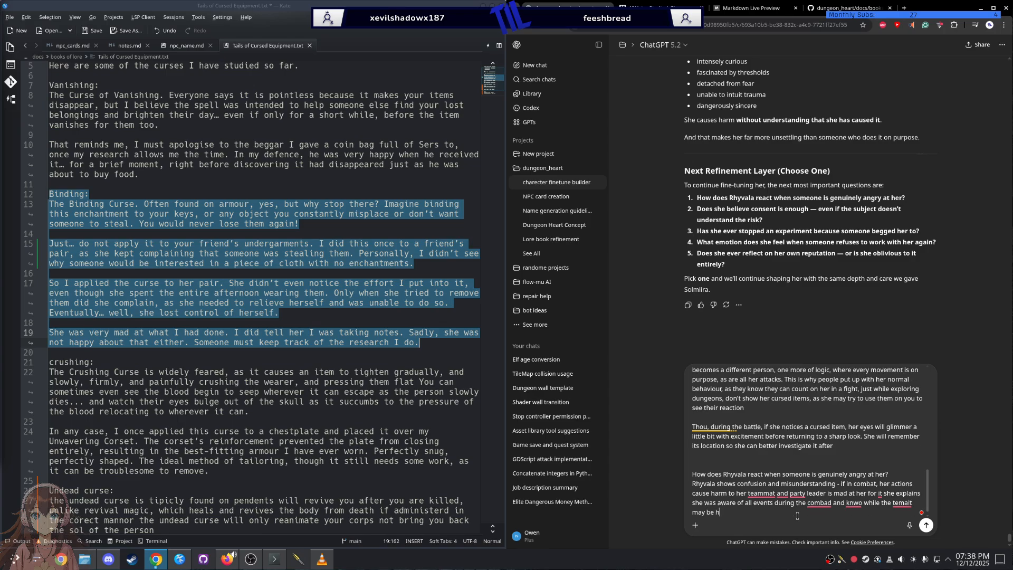
type("arms")
type(" they were in no real danger")
Step: Correct the sentence's wording to "combat", "knew", "the team" and "the party leader", with a comma before "and the party"
right_click(819, 503)
left_click(836, 444)
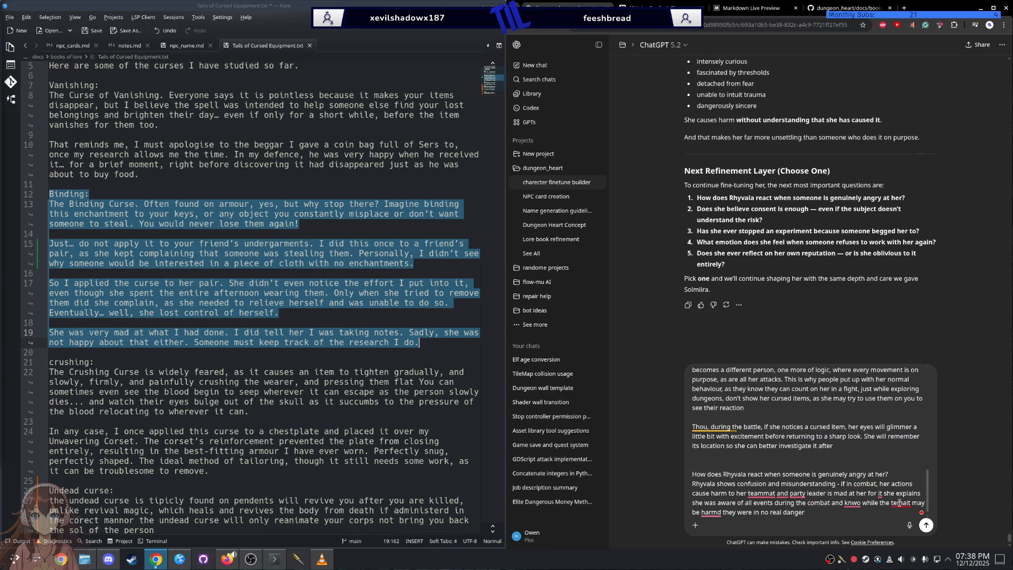
mouse_move(860, 502)
left_click(852, 448)
mouse_move(899, 497)
left_click(899, 447)
mouse_move(797, 495)
left_click(800, 452)
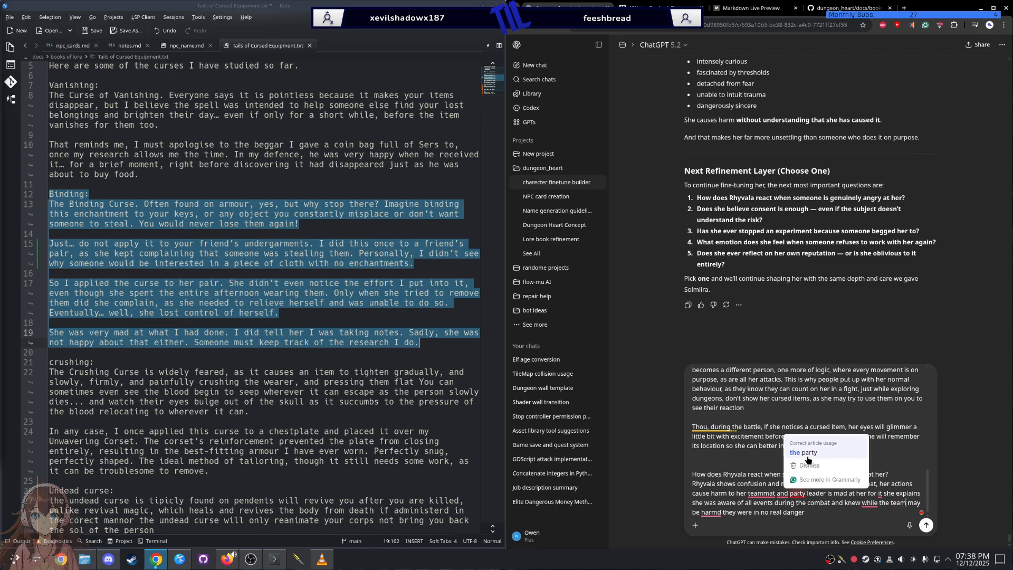
left_click(792, 453)
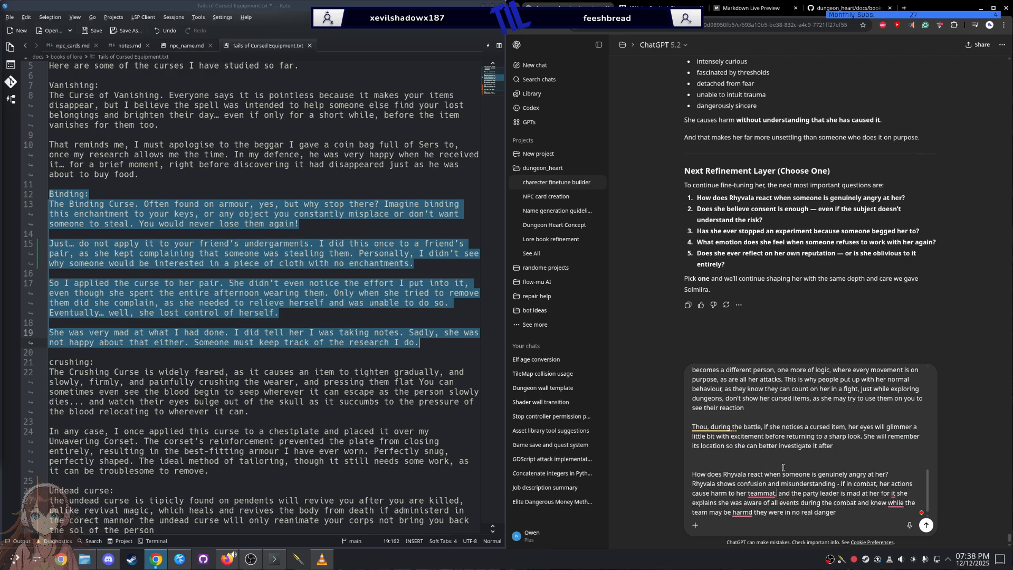
Step: Correct "harmed" and "teammate", change "knew while" to "knew that while", and insert commas after "for it" and "harmed"
mouse_move(742, 512)
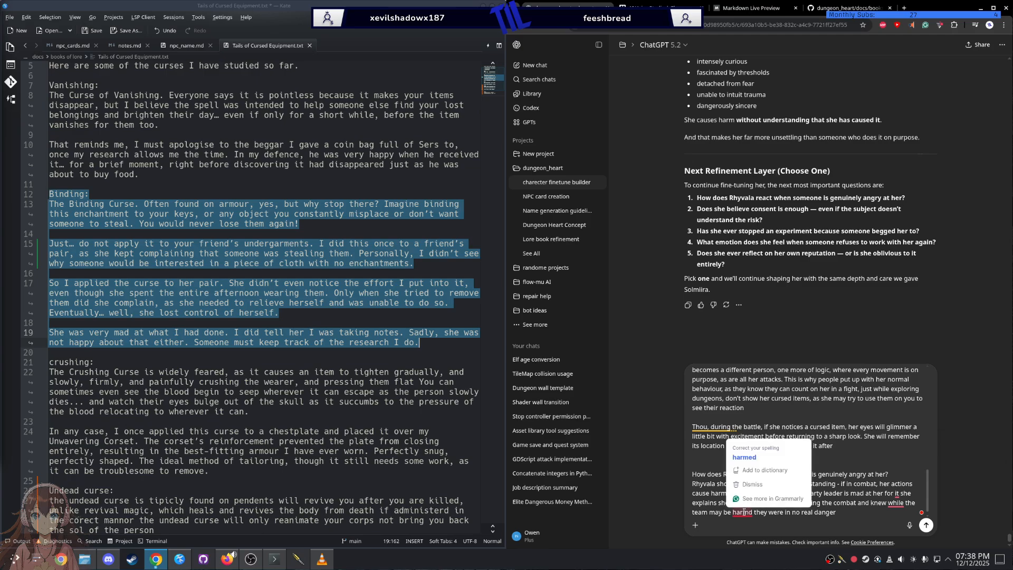
left_click(762, 455)
mouse_move(895, 502)
left_click(895, 478)
left_click(898, 452)
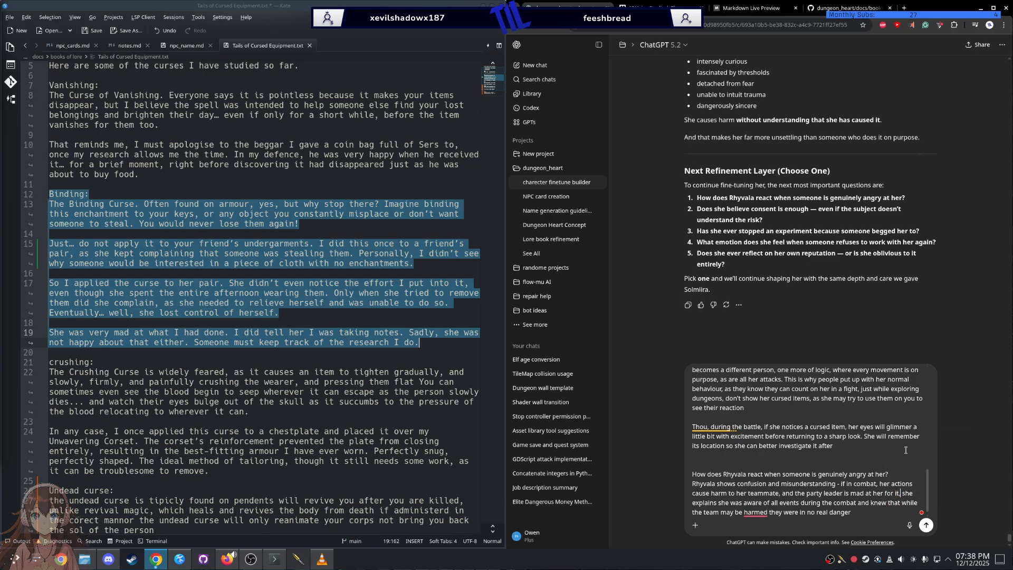
left_click(761, 511)
type(",")
key("BackSpace")
type(",")
left_click(864, 514)
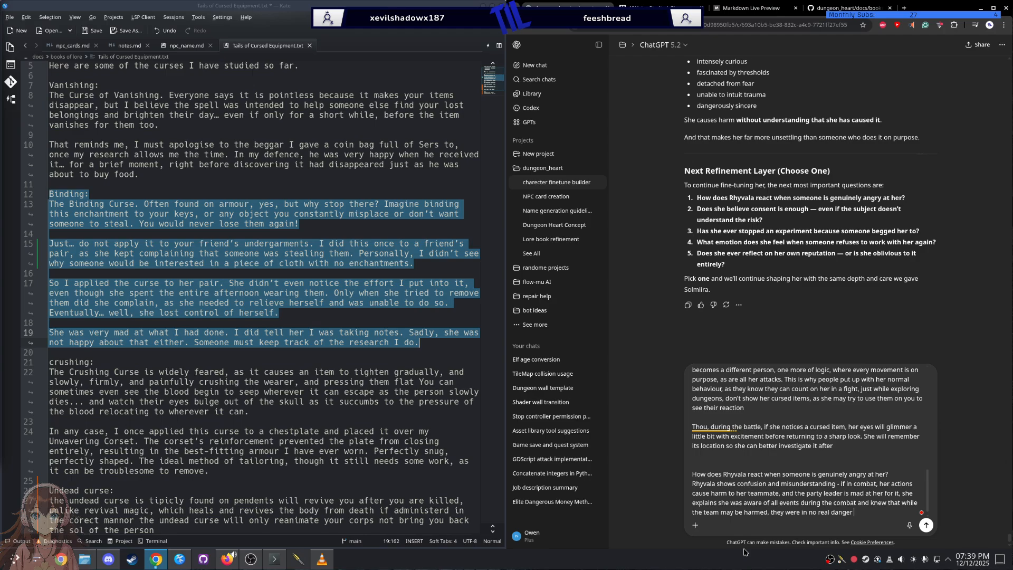
Step: Append the bracketed remark "(then if she had spotedn a curse item promplt set her foucuse on that than hear the response)"
type("(them")
type(" if she a")
key("BackSpace")
type("had spotedn")
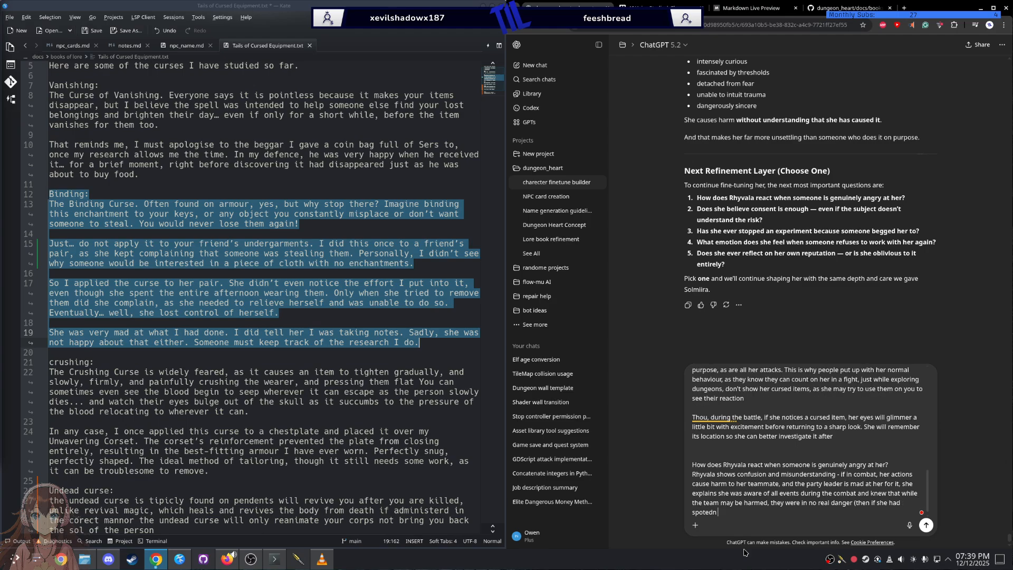
type(" a curse item promplt set her foucuse on that than ")
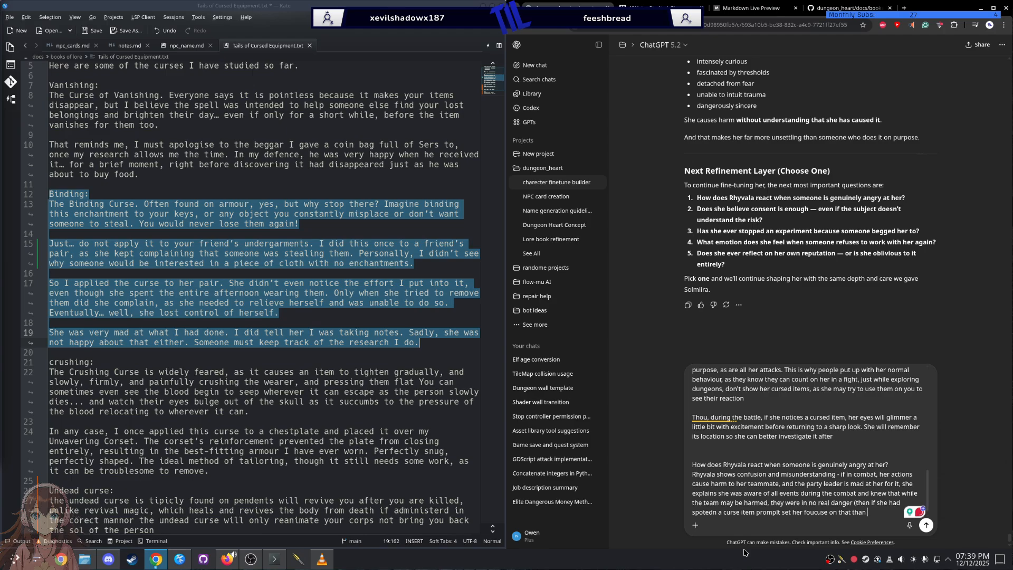
type("hear the response")
Step: Start a new paragraph with "she will stop the experiments if the person says to", correcting its misspelled words
scroll(748, 223, "up", 1)
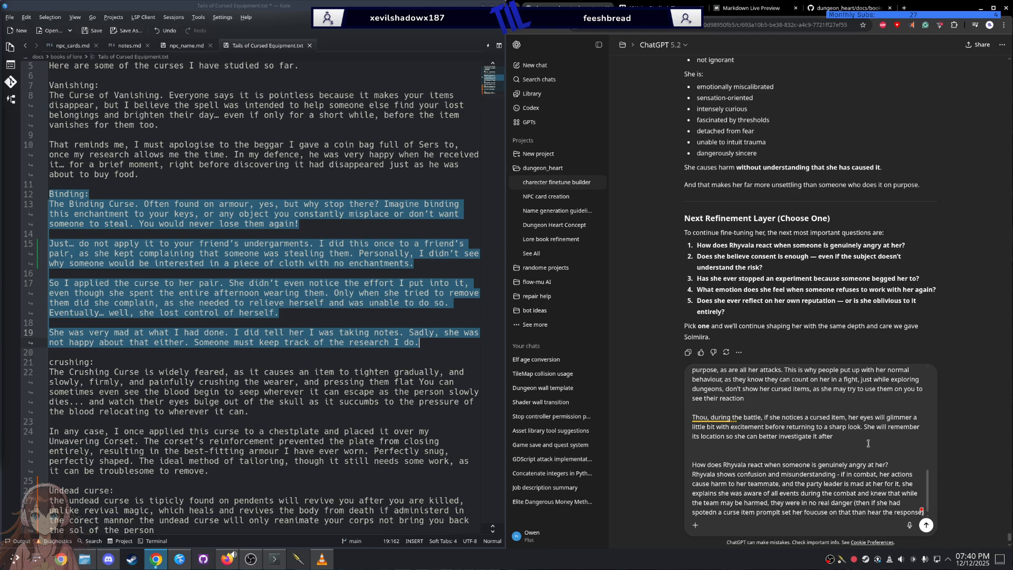
scroll(862, 471, "down", 1)
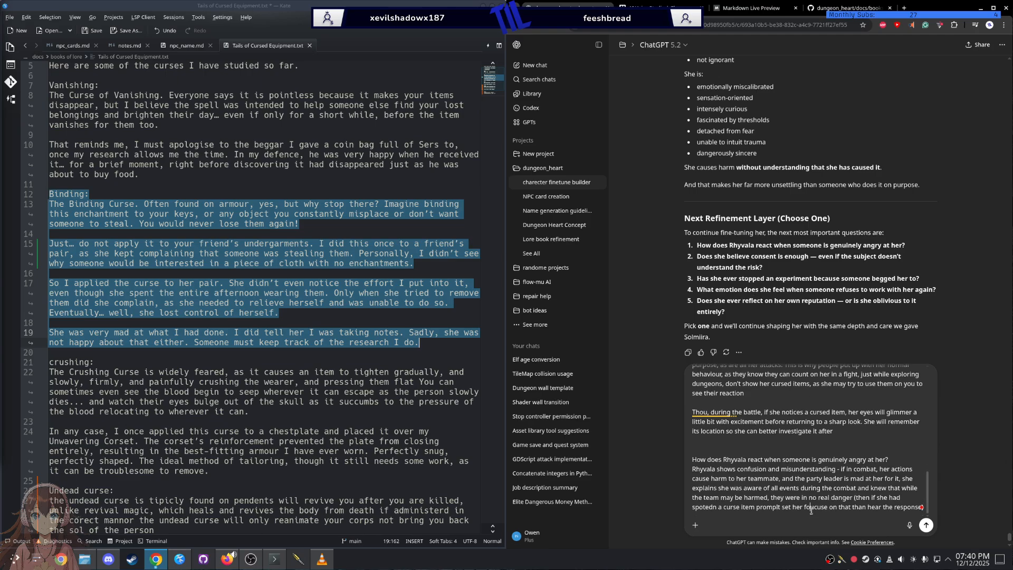
key("shift+Return")
type("she wil ")
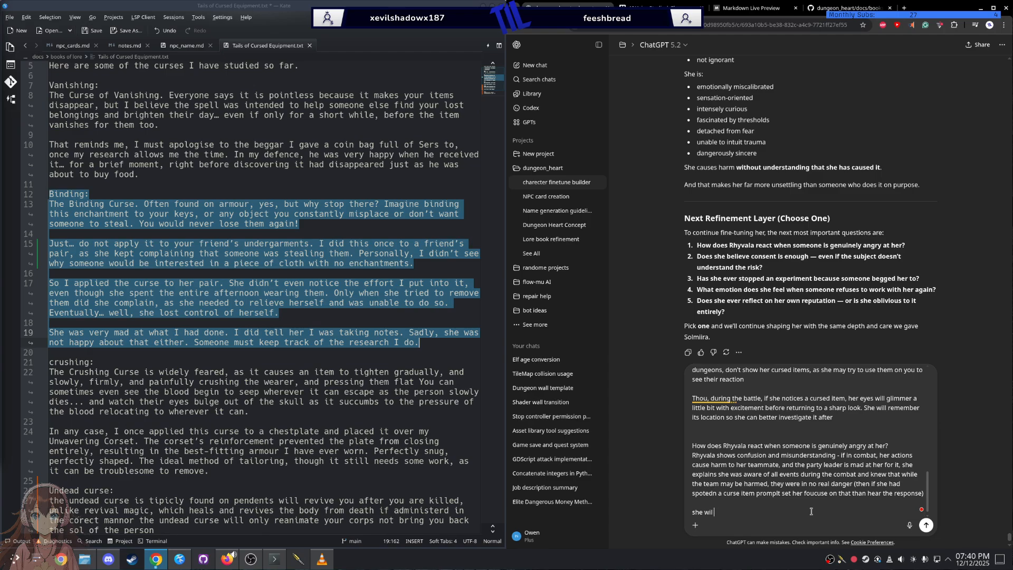
type("lstope experaments if the person")
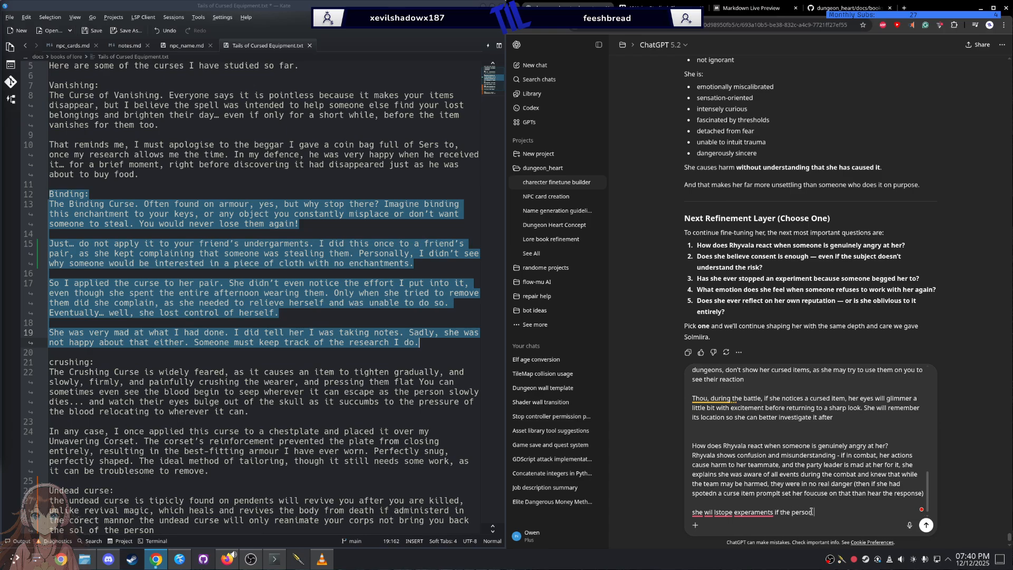
type(" says to")
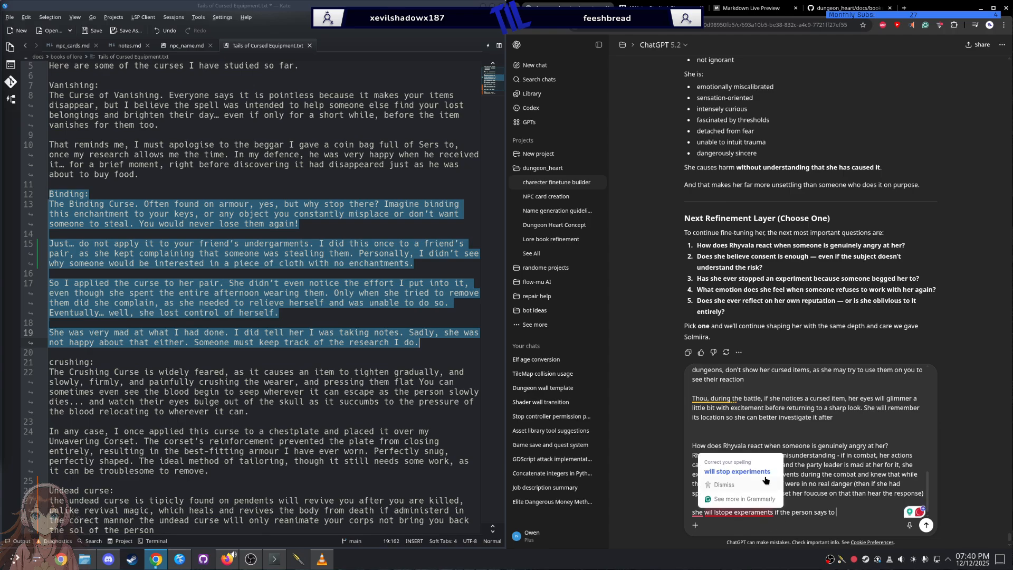
left_click(746, 488)
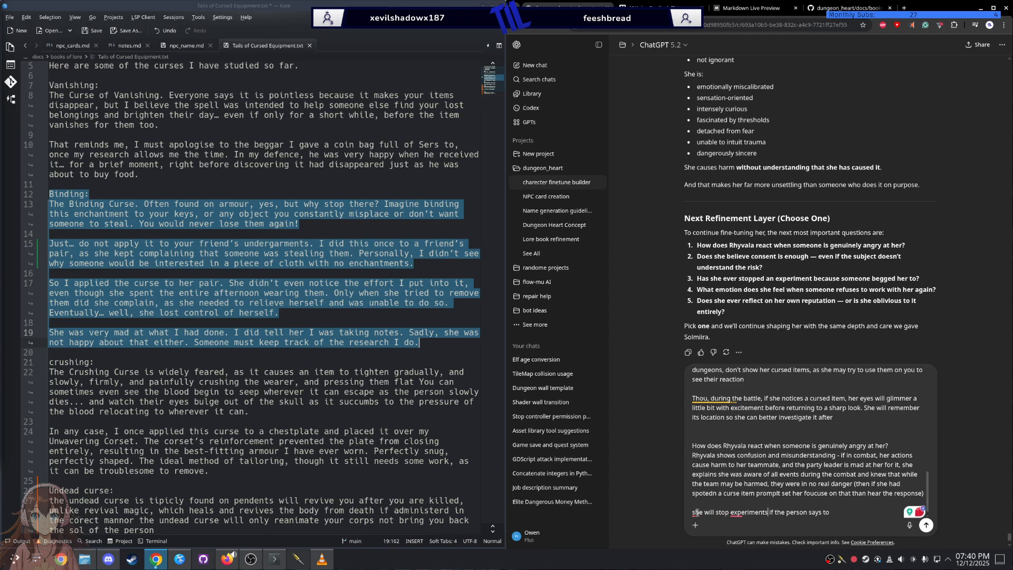
mouse_move(751, 509)
left_click(754, 471)
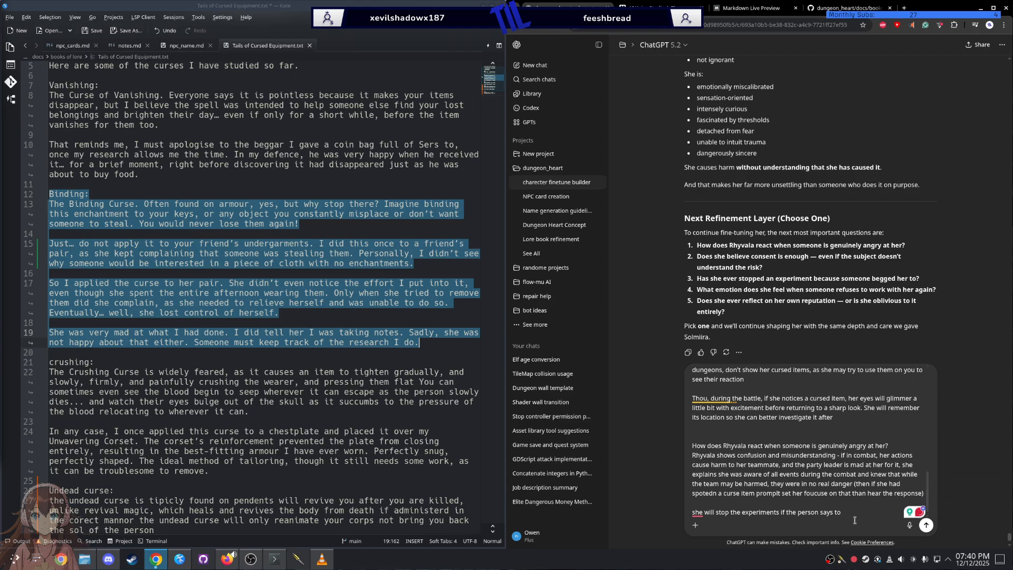
Step: Continue the paragraph with "as she dosent intend to casu harm just that she dosent relis esh dose"
type("as she dosent in")
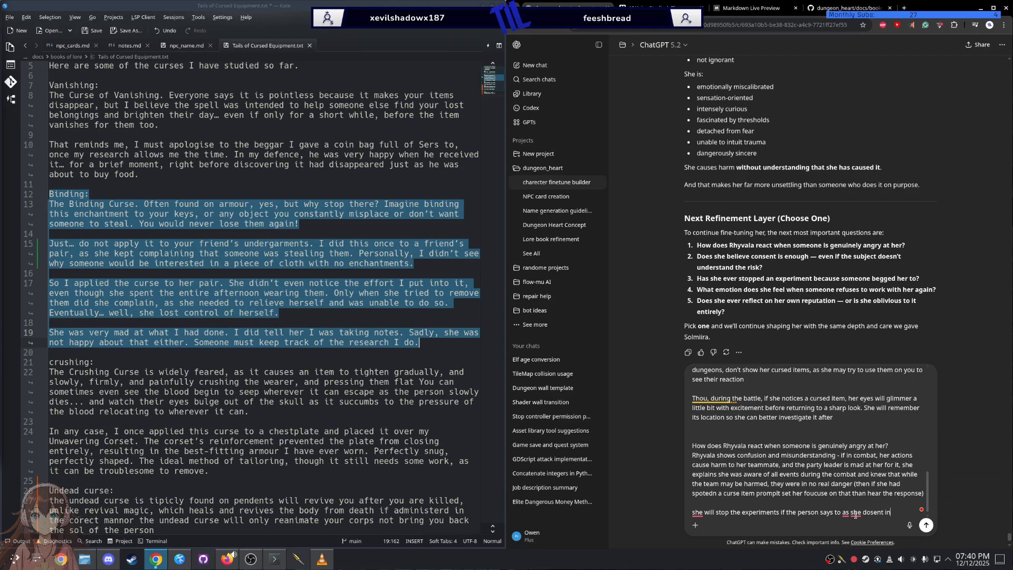
type("tend to casu ")
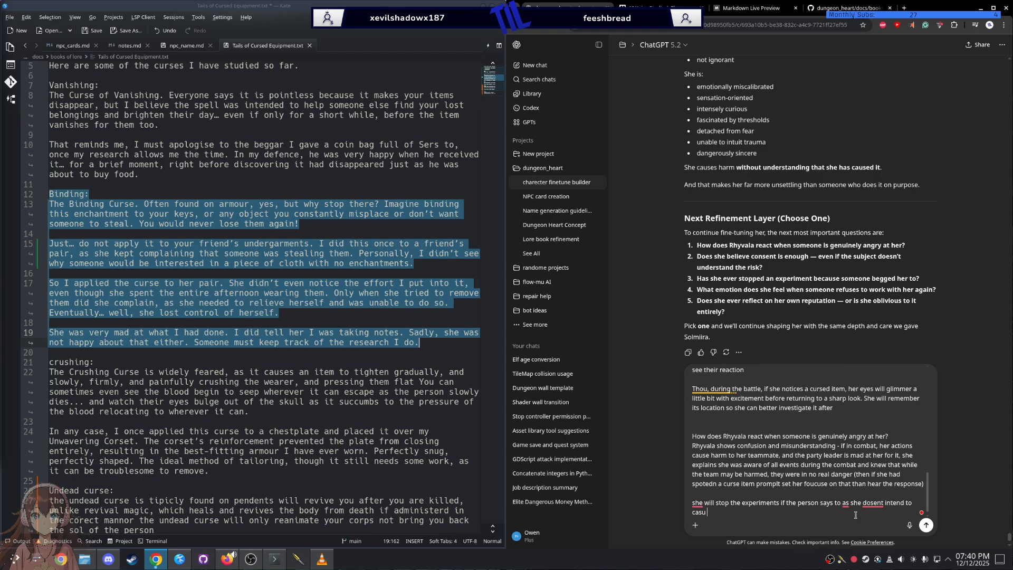
type("harm just that she dosent relis esh dose")
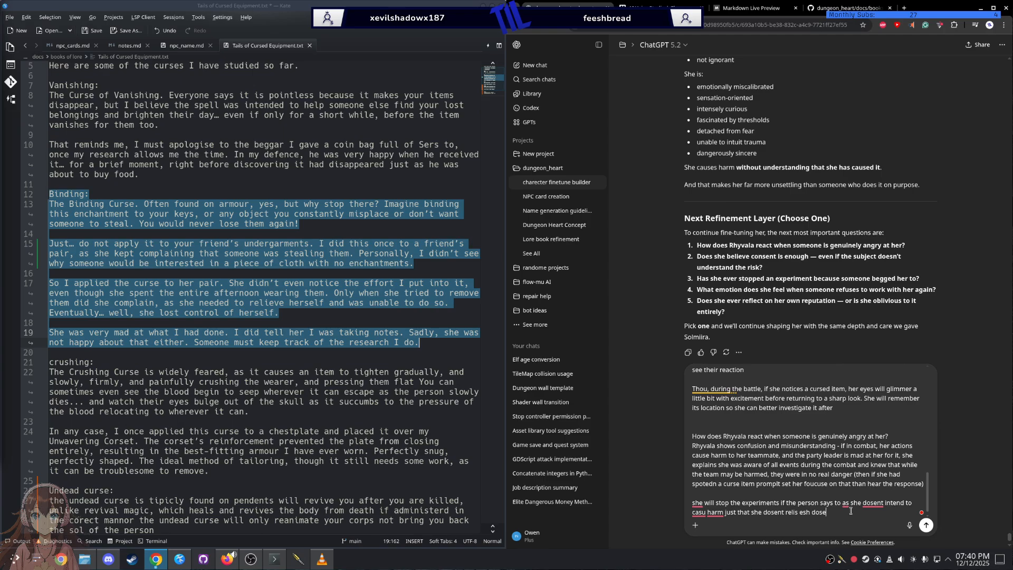
Step: Correct the spelling to "doesn't", "realise" and "cause", and insert "her" after "says to"
mouse_move(845, 505)
left_click(853, 458)
mouse_move(774, 511)
left_click(782, 470)
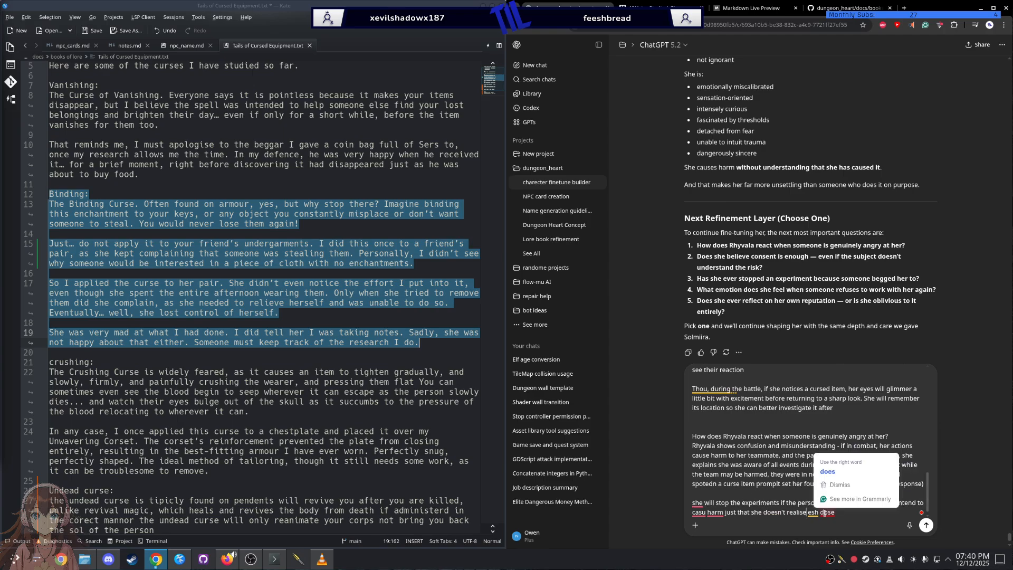
mouse_move(880, 508)
left_click(886, 447)
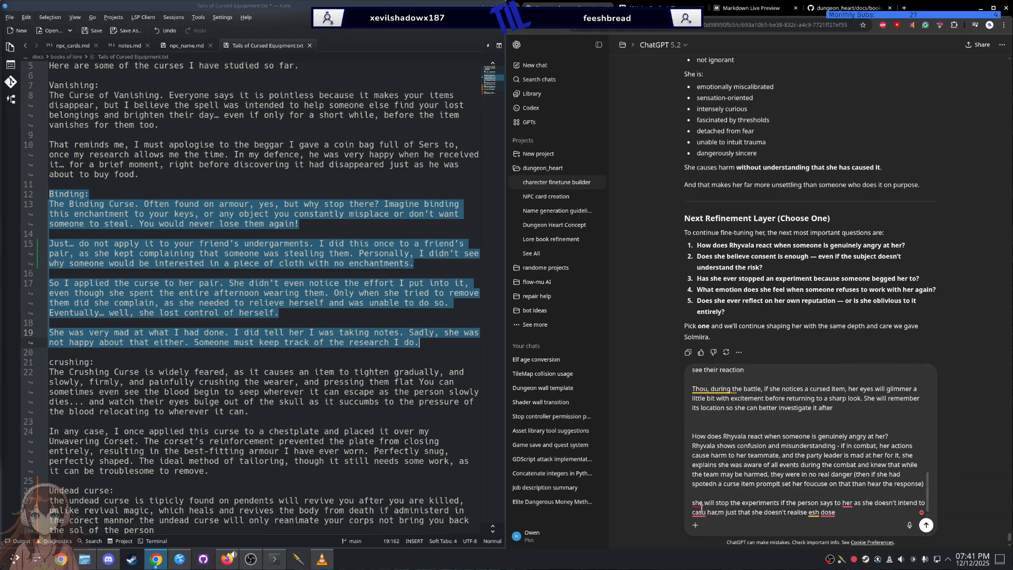
mouse_move(694, 511)
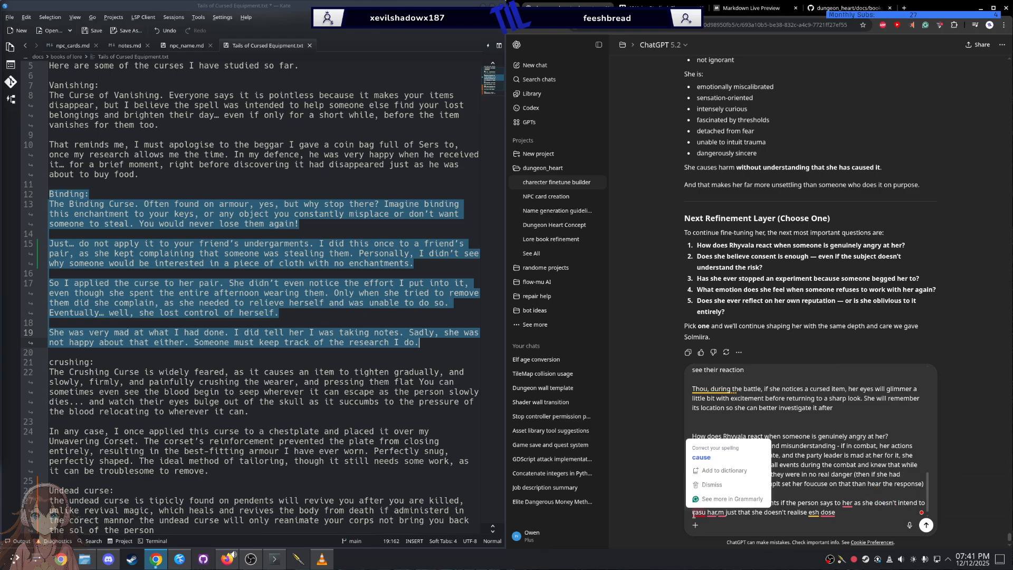
left_click(730, 448)
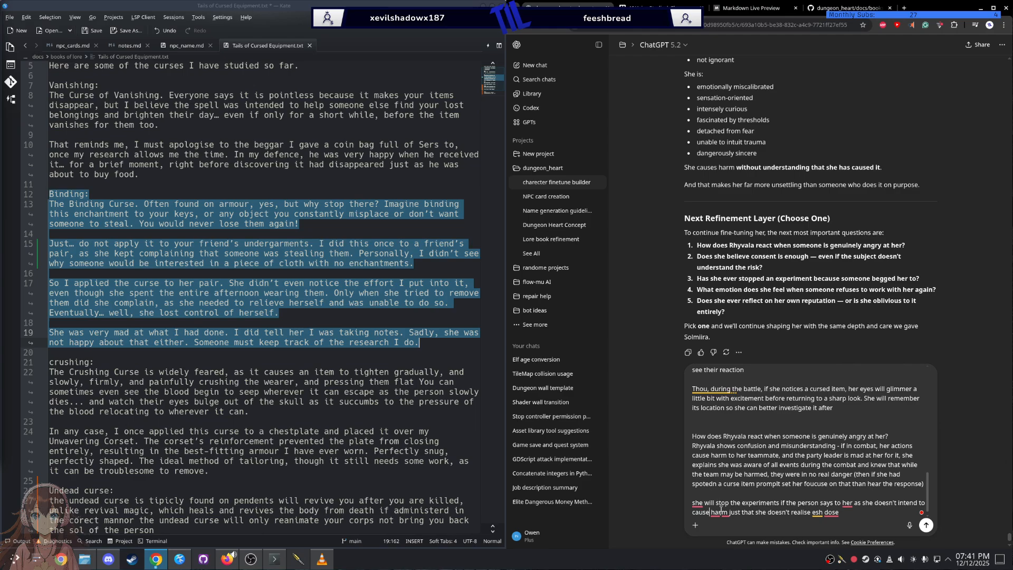
Step: Capitalise "She", add commas after "says to her" and "harm", and correct the sentence ending to "she does."
mouse_move(722, 511)
key("Delete")
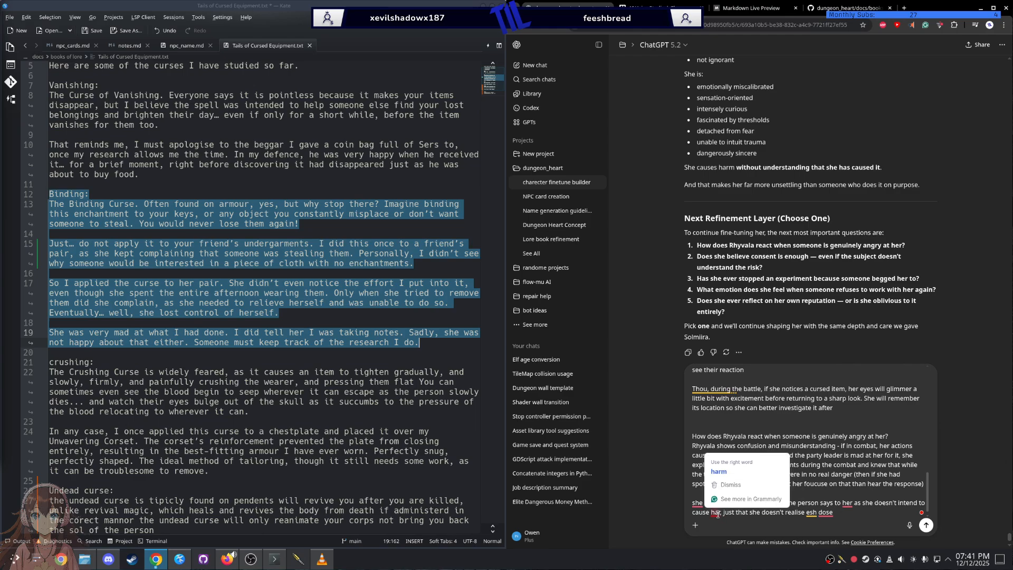
left_click(731, 468)
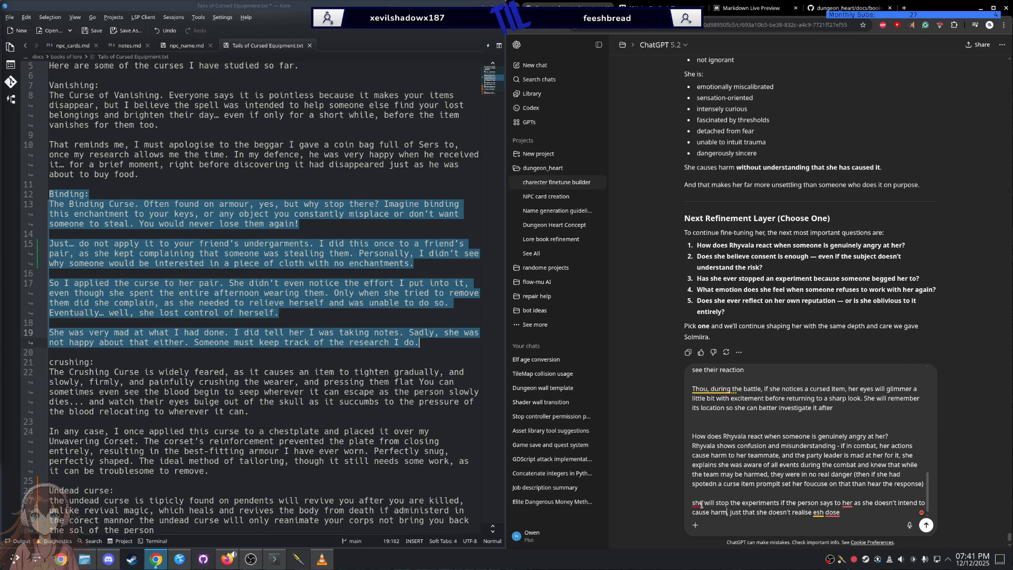
mouse_move(699, 504)
left_click(718, 467)
mouse_move(845, 501)
left_click(855, 452)
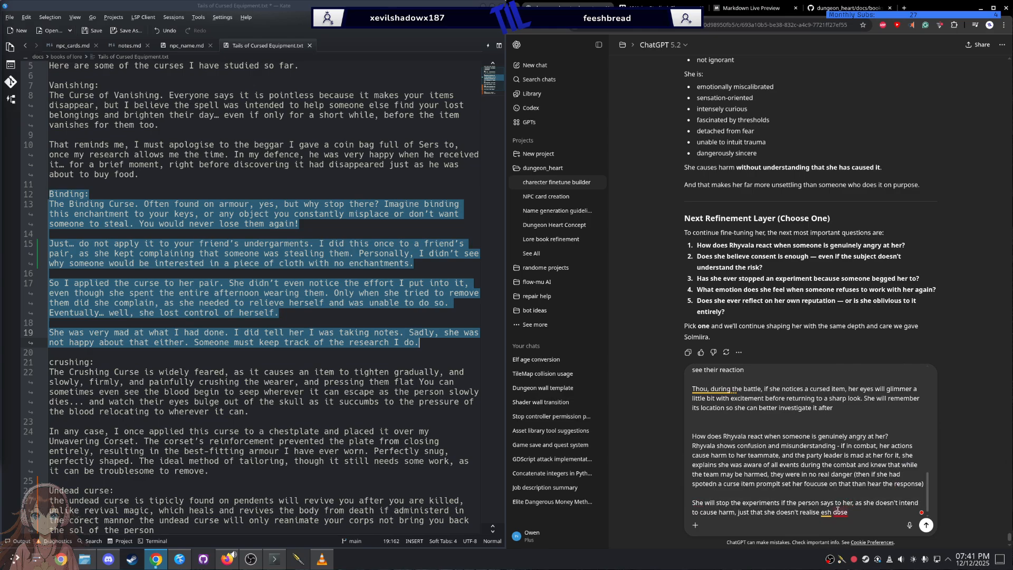
left_click(840, 474)
left_click(822, 428)
Step: Add the sentence "they may be screaming in pain ar discomfort but thats normal for the curse"
type("they may be screaming in pain")
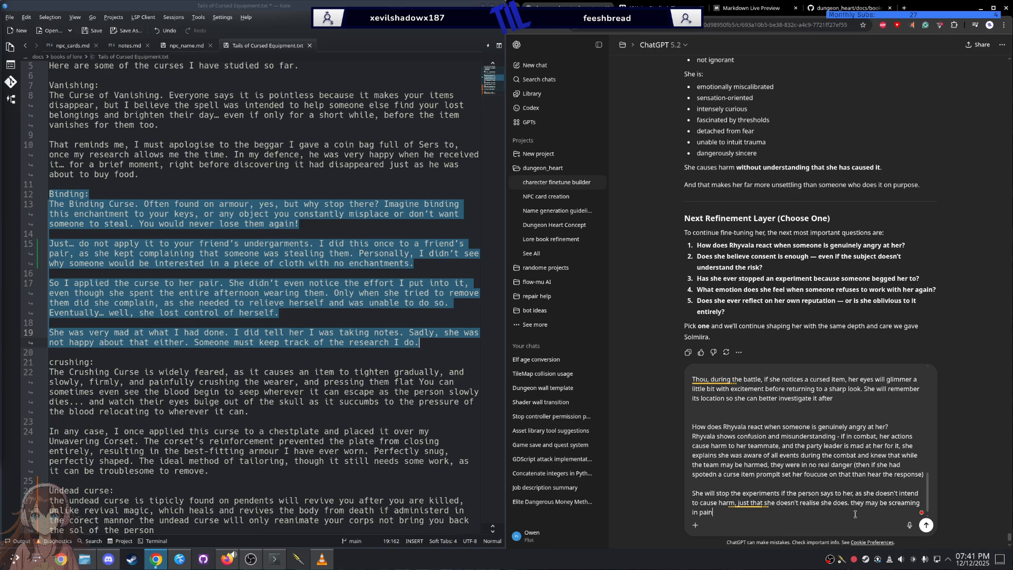
type(" ar discom")
type("fo")
type("rt but thats ")
type("normal")
type(" from")
key("BackSpace")
key("BackSpace")
key("BackSpace")
key("BackSpace")
type("or the curse")
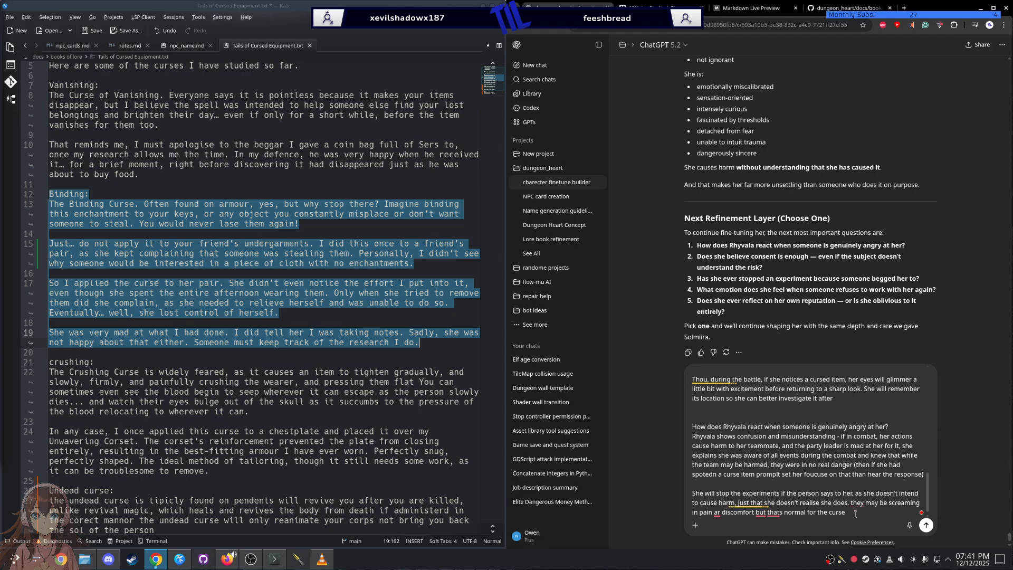
Step: Correct "thats" to "that's" and insert a comma after "discomfort"
mouse_move(771, 511)
left_click(777, 475)
left_click(770, 466)
mouse_move(760, 512)
left_click(766, 473)
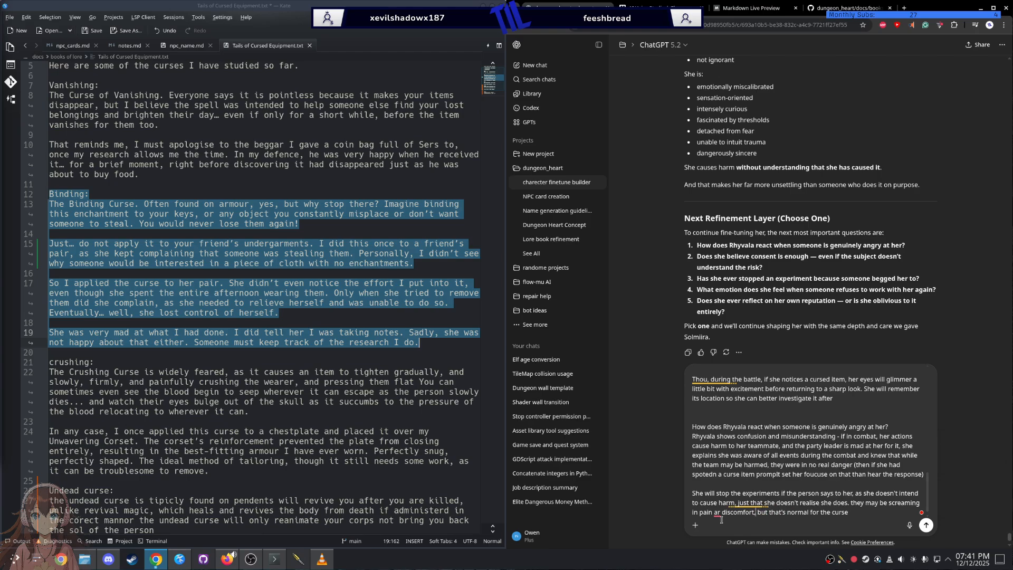
Step: Correct "ar" to "or" and append "she she woudl continu past that its not til they say it nead to stope she dose"
mouse_move(716, 513)
left_click(716, 471)
type("she she woudl continu")
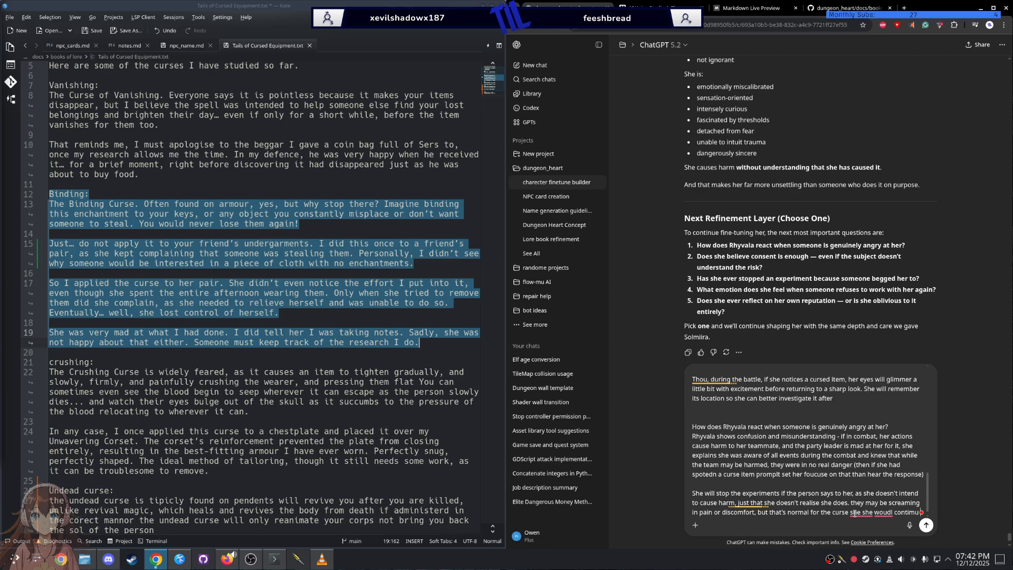
type(" past that")
type("its")
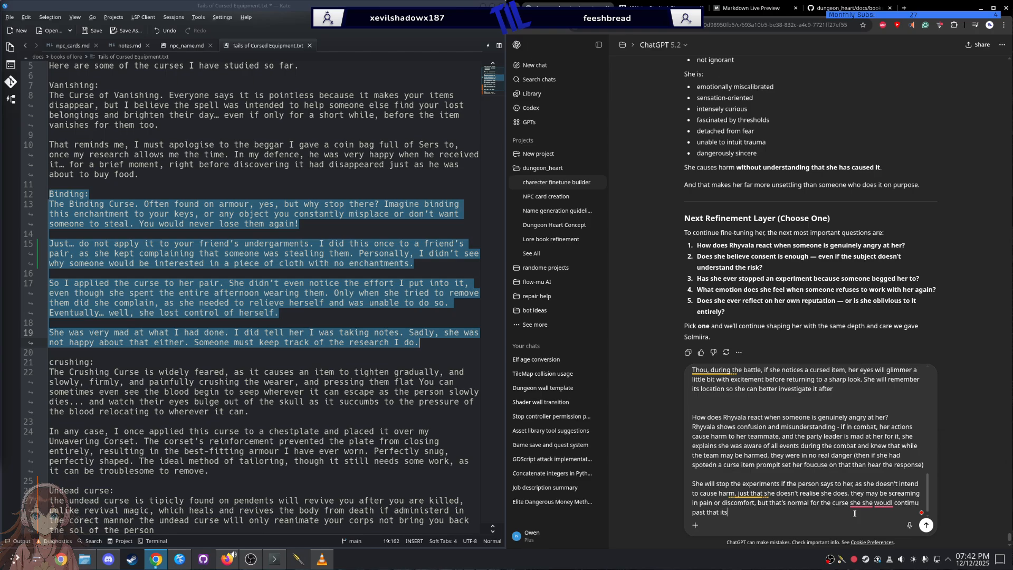
type(" not til they say it nead to stope she dose")
Step: Replace the duplicated "she she" with "She" and correct the misspelled words after it to "would continue"
mouse_move(868, 503)
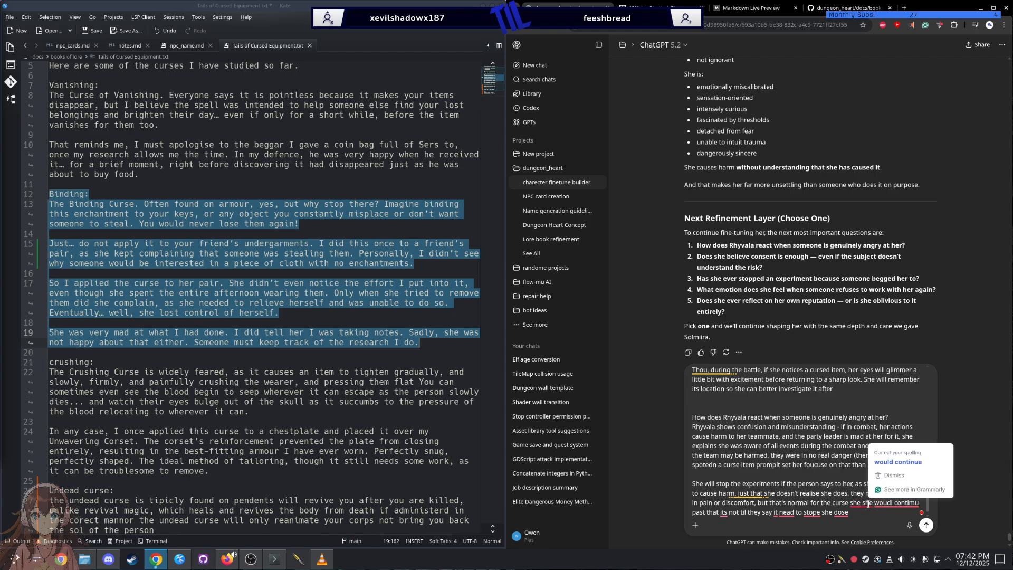
left_click(855, 461)
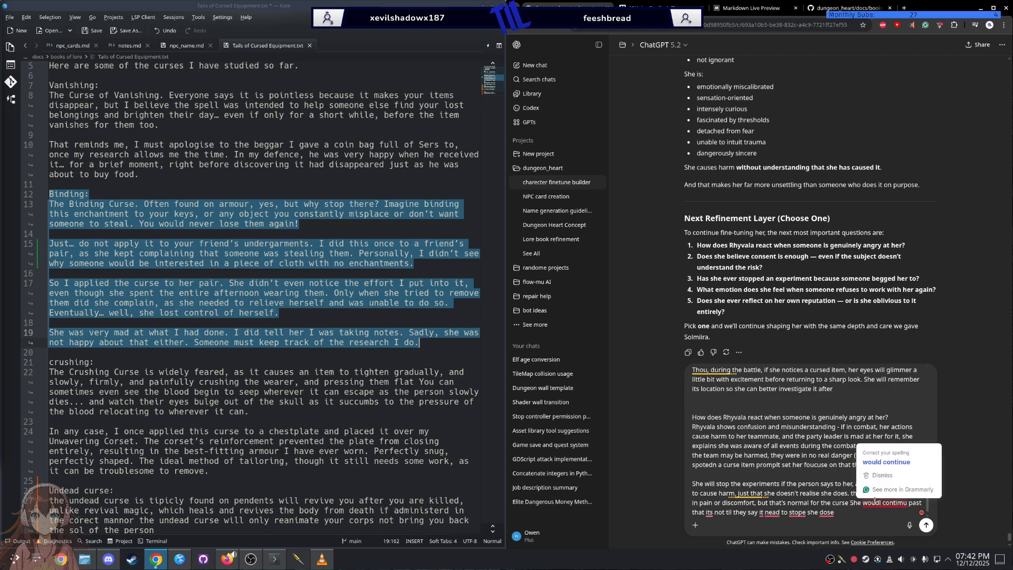
left_click(885, 462)
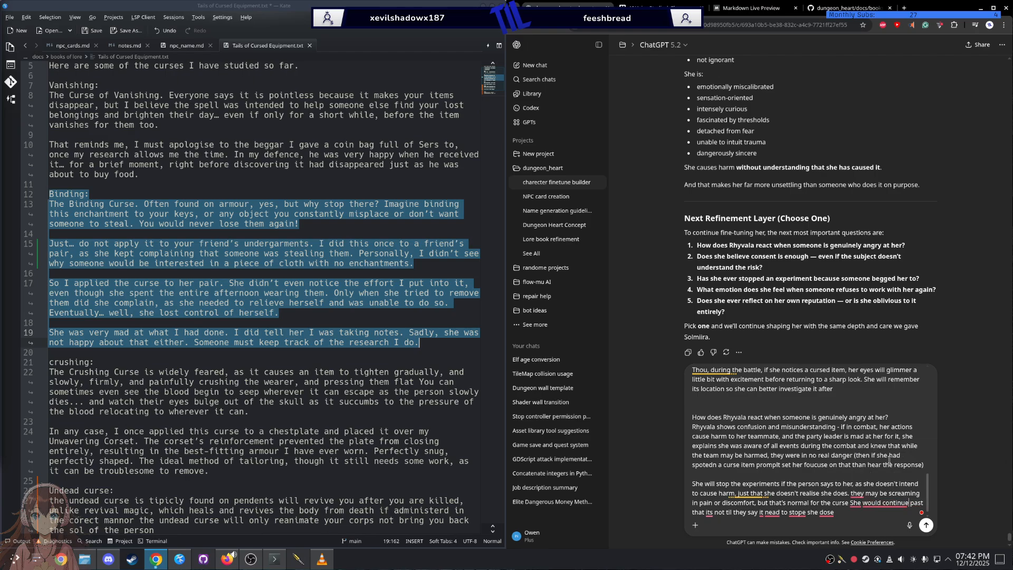
Step: Correct the wording and spelling at the end of the message to "they need to stop she does"
mouse_move(827, 512)
left_click(831, 472)
mouse_move(775, 514)
left_click(771, 471)
mouse_move(763, 512)
left_click(766, 472)
mouse_move(798, 509)
left_click(816, 470)
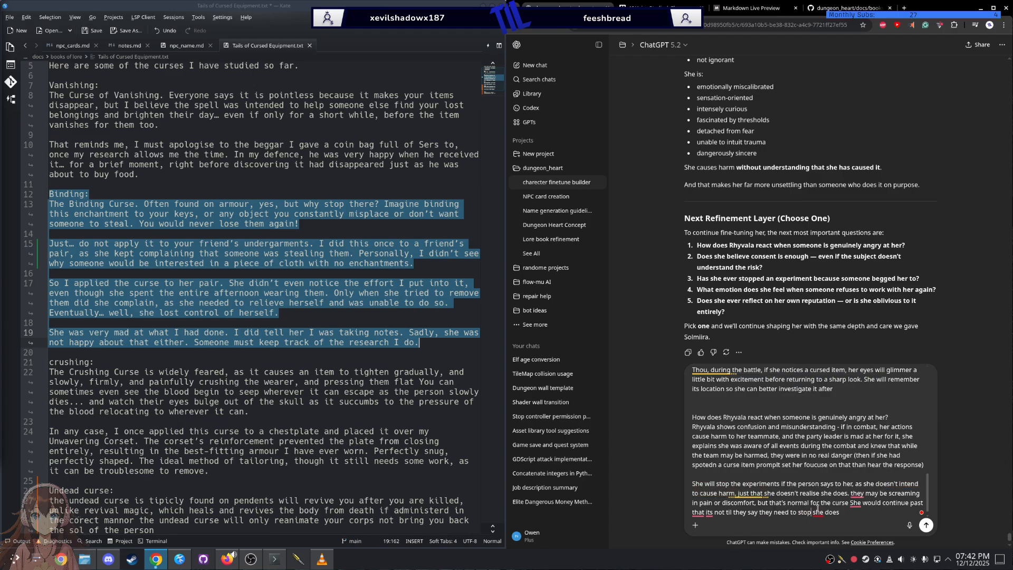
Step: Insert "that" before the final "she does" and correct "its" to "it's" in the last sentence
mouse_move(817, 511)
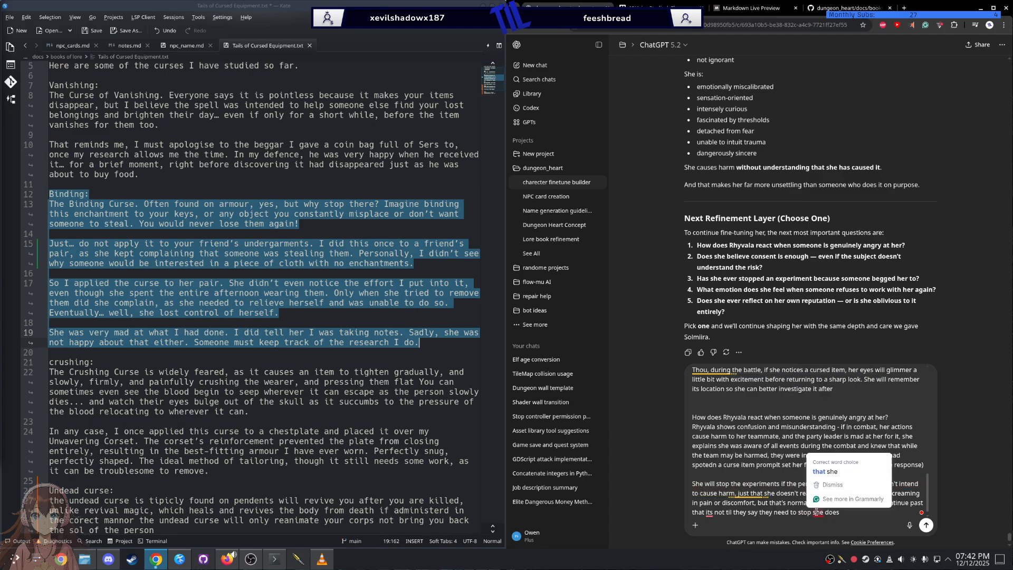
left_click(832, 469)
mouse_move(710, 510)
left_click(710, 471)
Step: Add a full stop after "curse", capitalise "They", insert a comma after "past that", and send the message
mouse_move(855, 504)
left_click(860, 464)
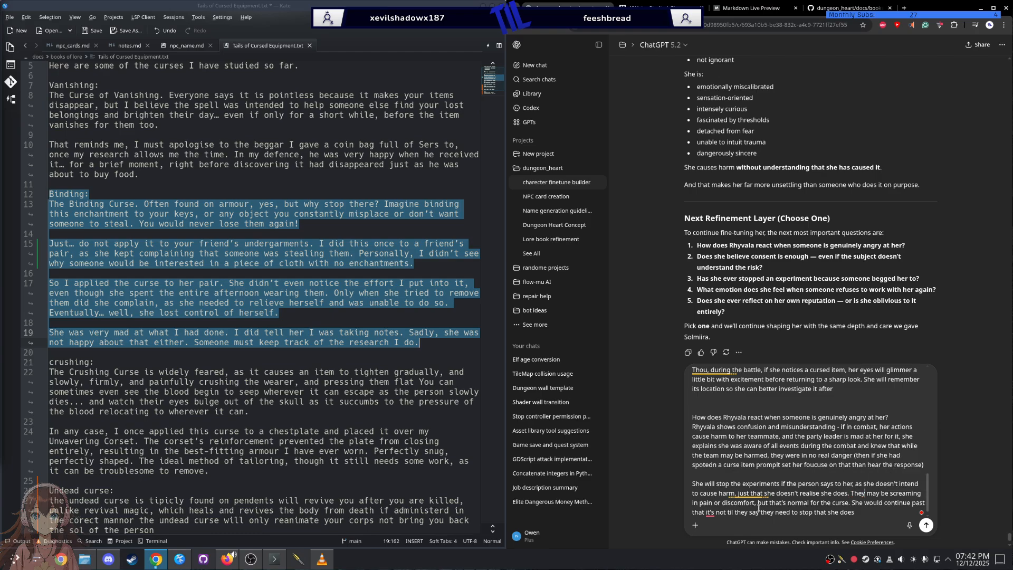
mouse_move(712, 508)
left_click(717, 470)
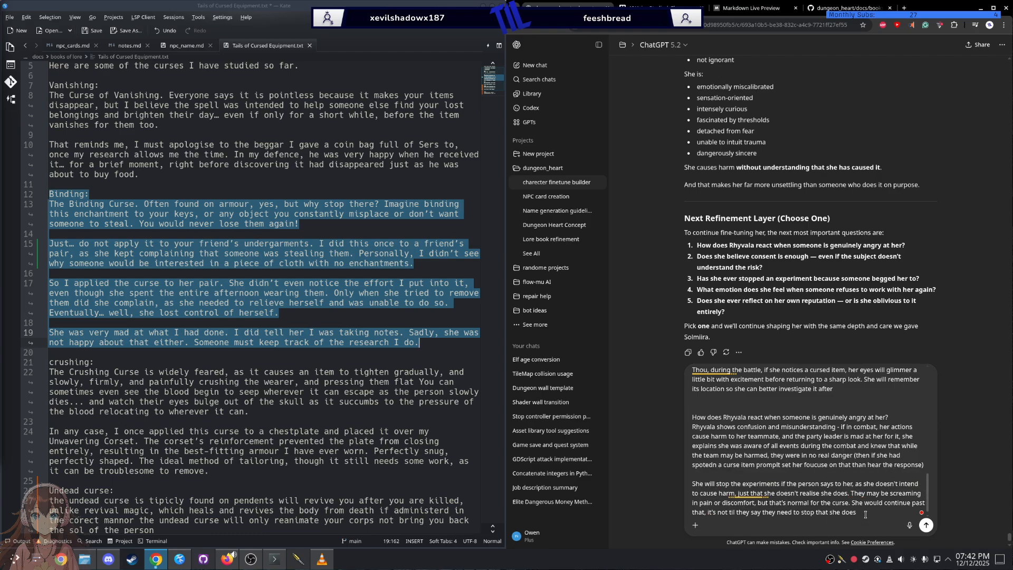
key("Return")
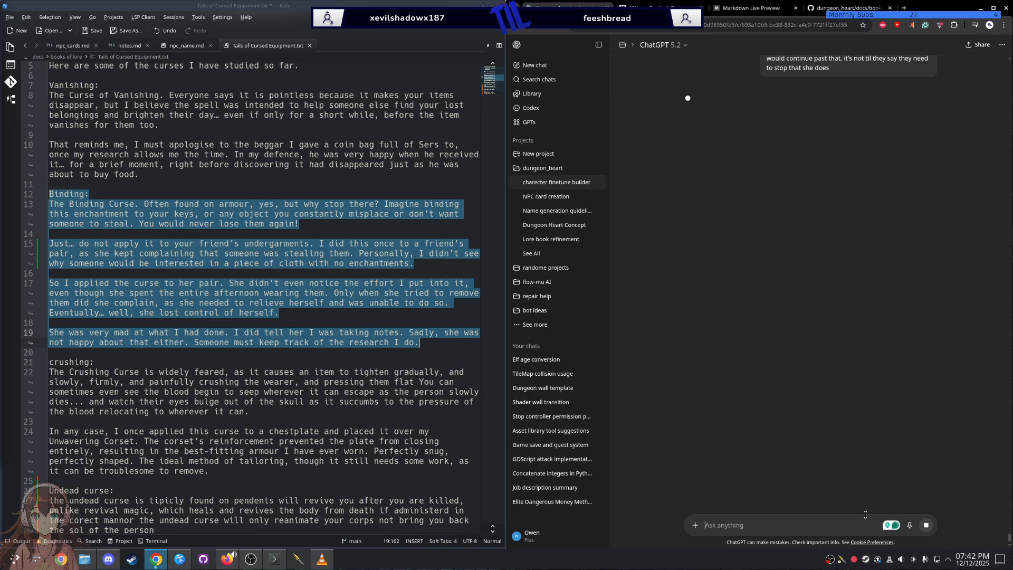